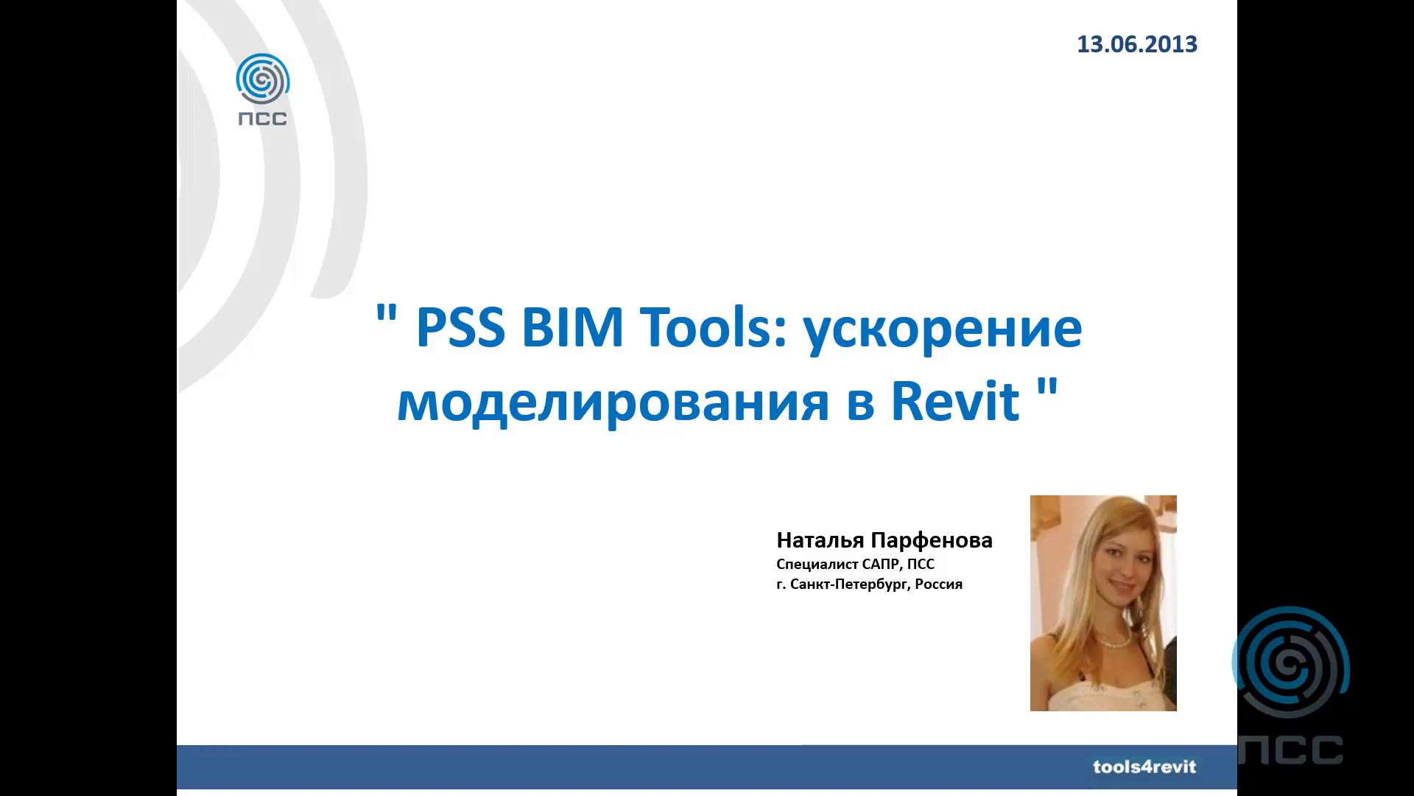
# Step: Advance the slideshow from the title slide to the BIM lifecycle diagram slide
pyautogui.click(477, 541)
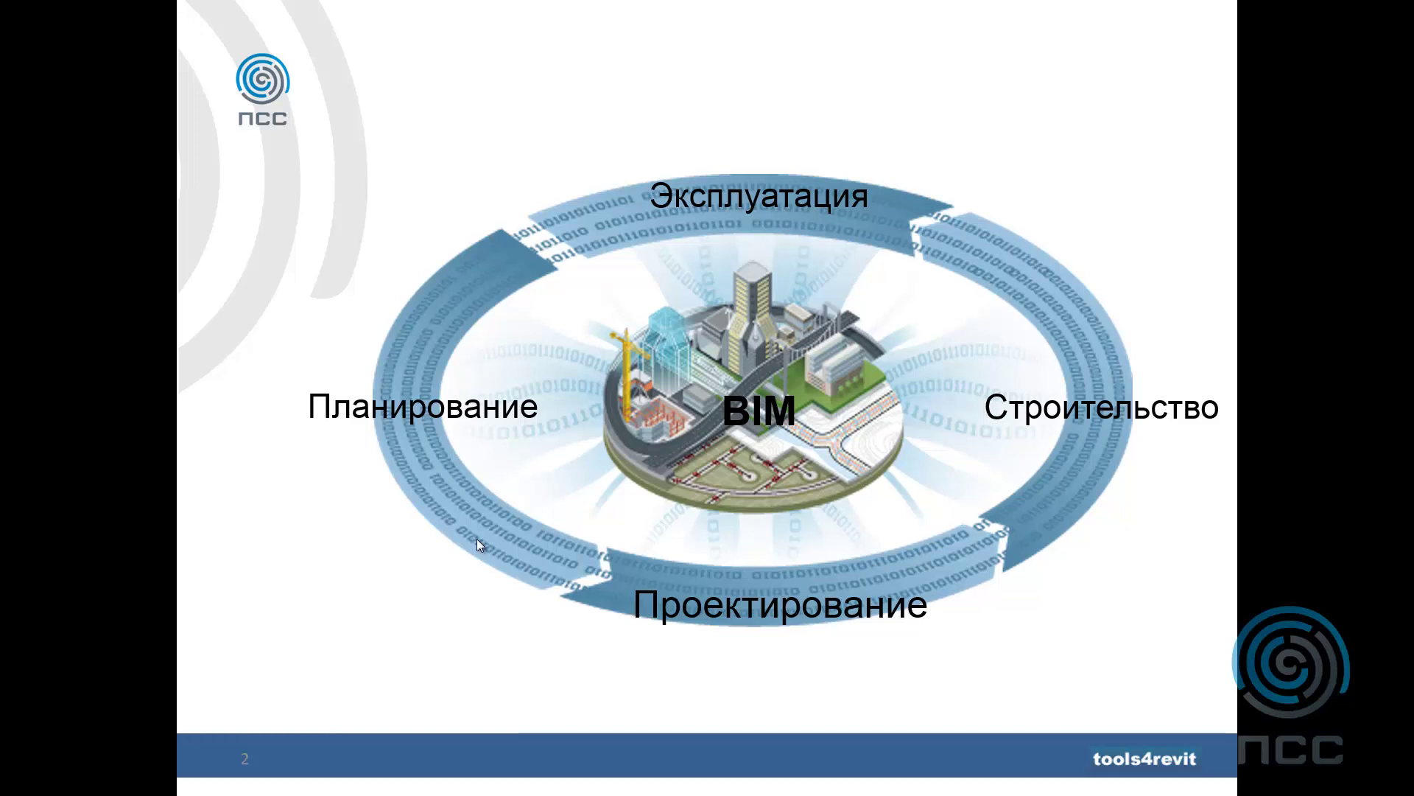
# Step: Advance to slide 3, showing BIM surrounded by Стандарт, 4D and СУ
pyautogui.click(612, 702)
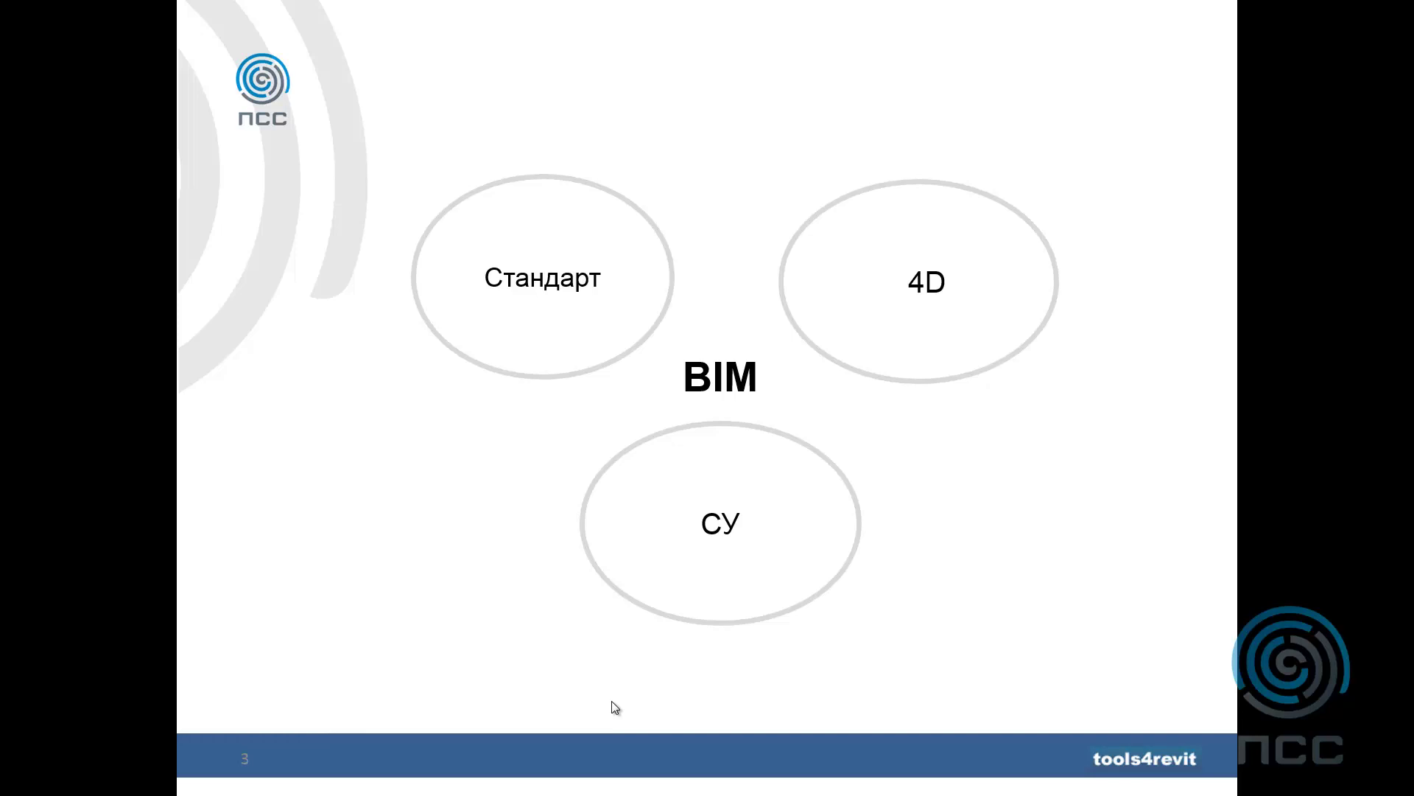
# Step: Advance to the Smart Revit overview slide listing add-ins like PSS BIM Tools
pyautogui.moveTo(260, 781)
pyautogui.click(444, 572)
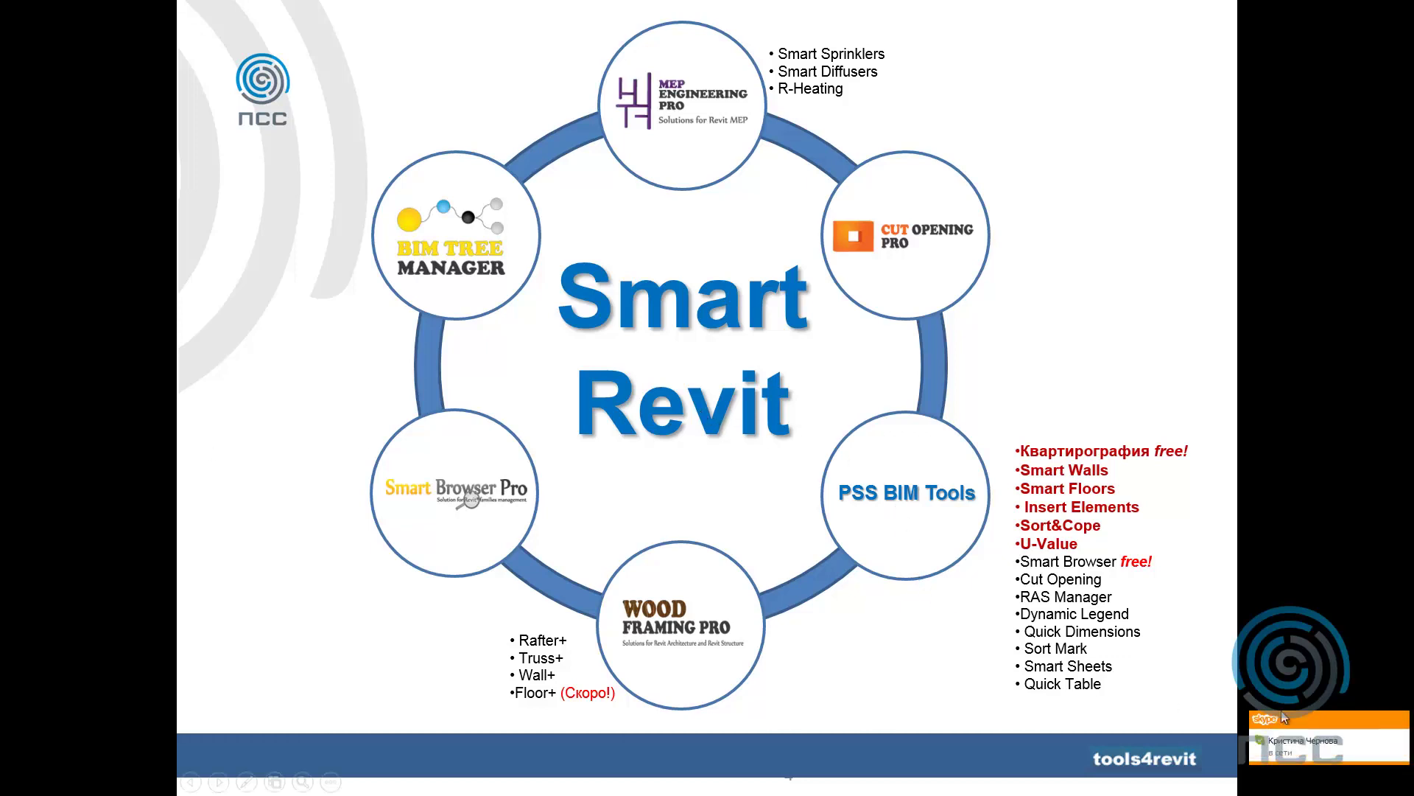
# Step: Dismiss the Skype chat notification and advance to the Квартирография slide
pyautogui.click(1401, 719)
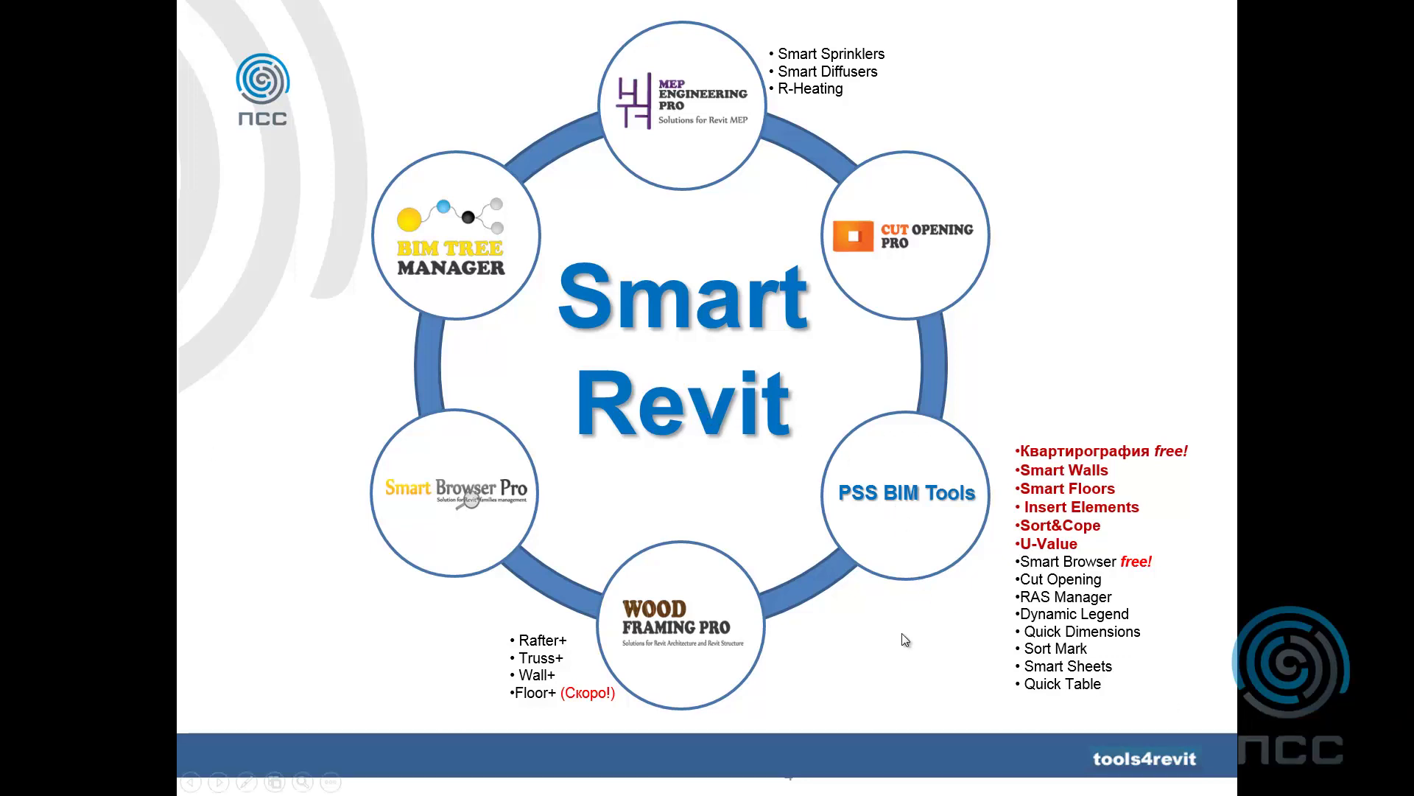
pyautogui.click(911, 655)
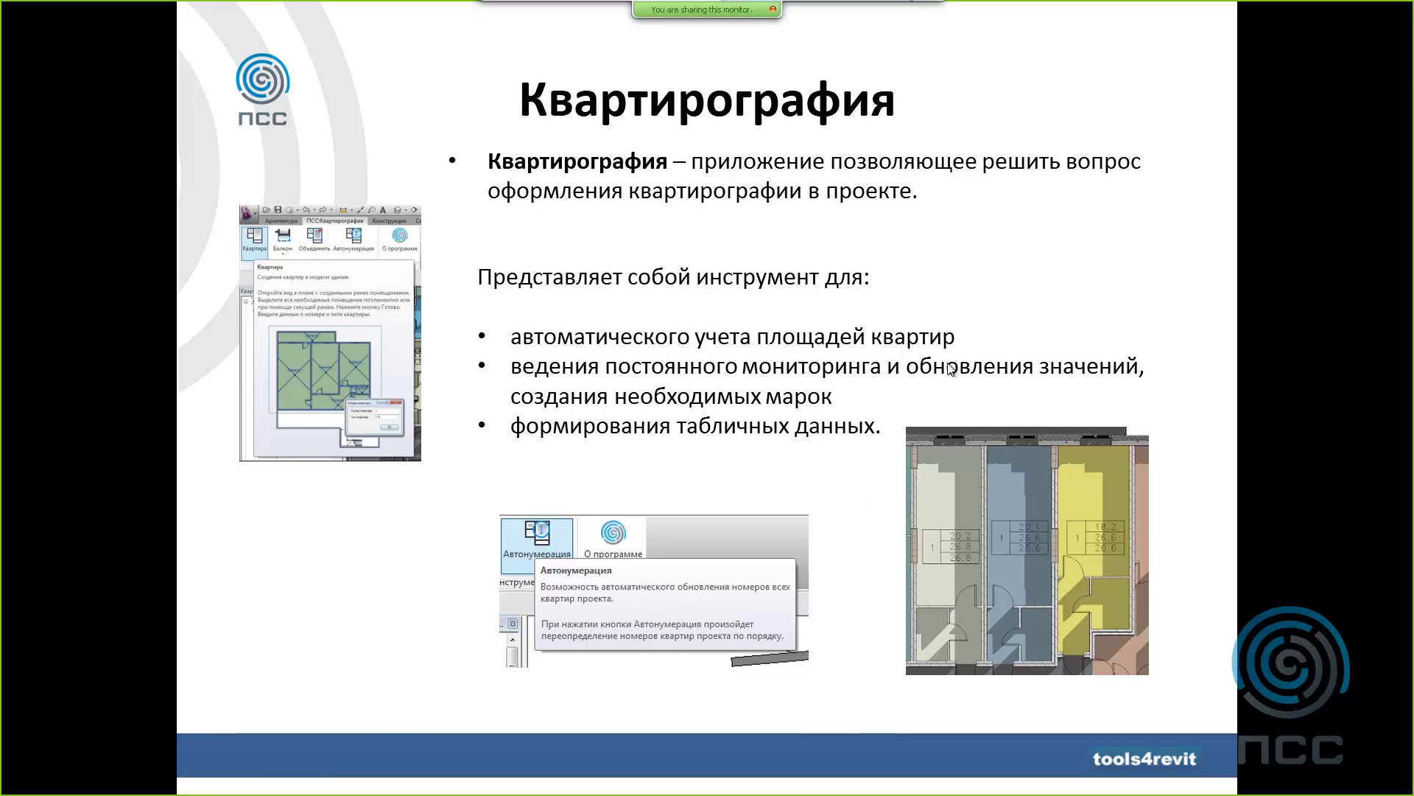
# Step: Switch from the PowerPoint slideshow to the Revit window with the Этаж 1 plan
pyautogui.hotkey('alt', 'Tab')
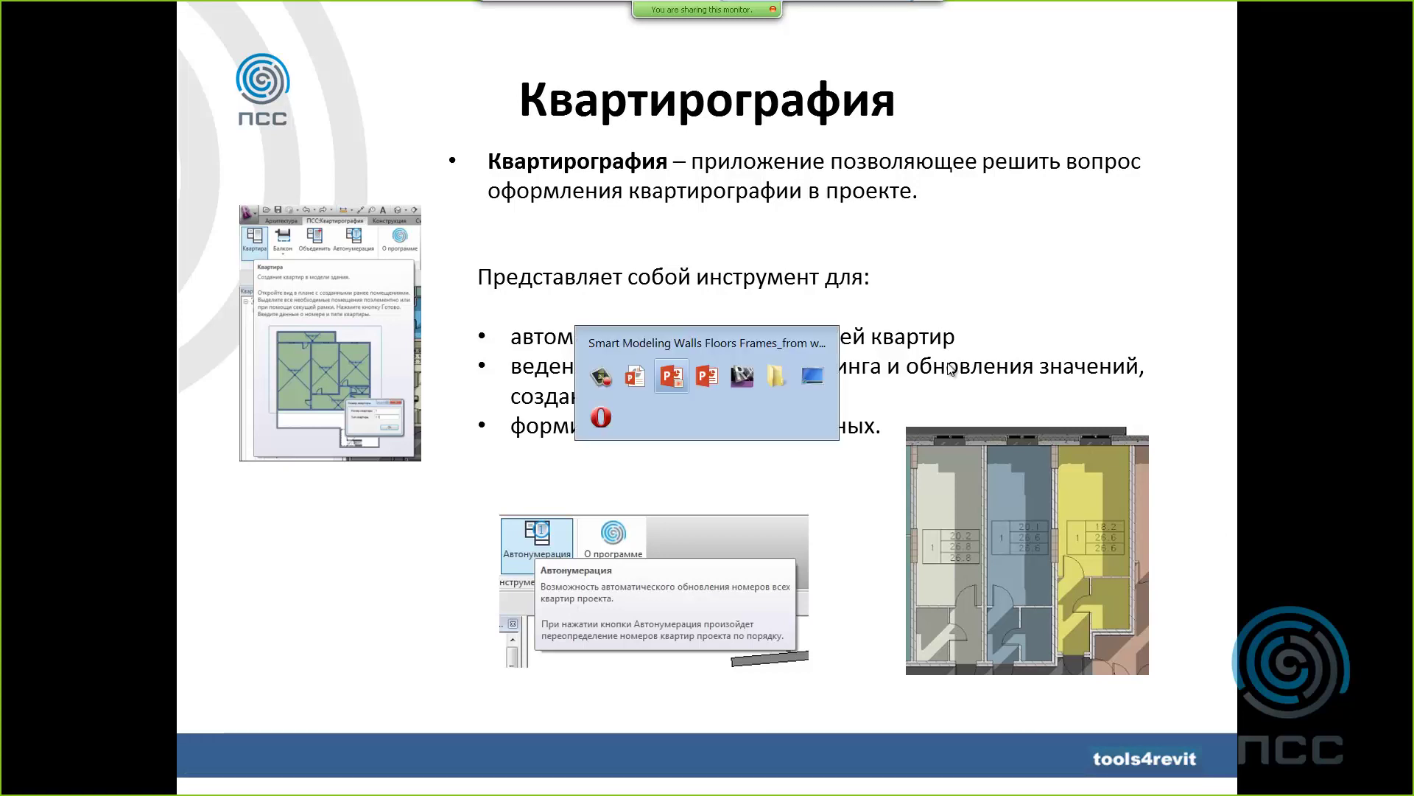
pyautogui.hotkey('alt', 'Tab')
pyautogui.hotkey('alt', 'Tab')
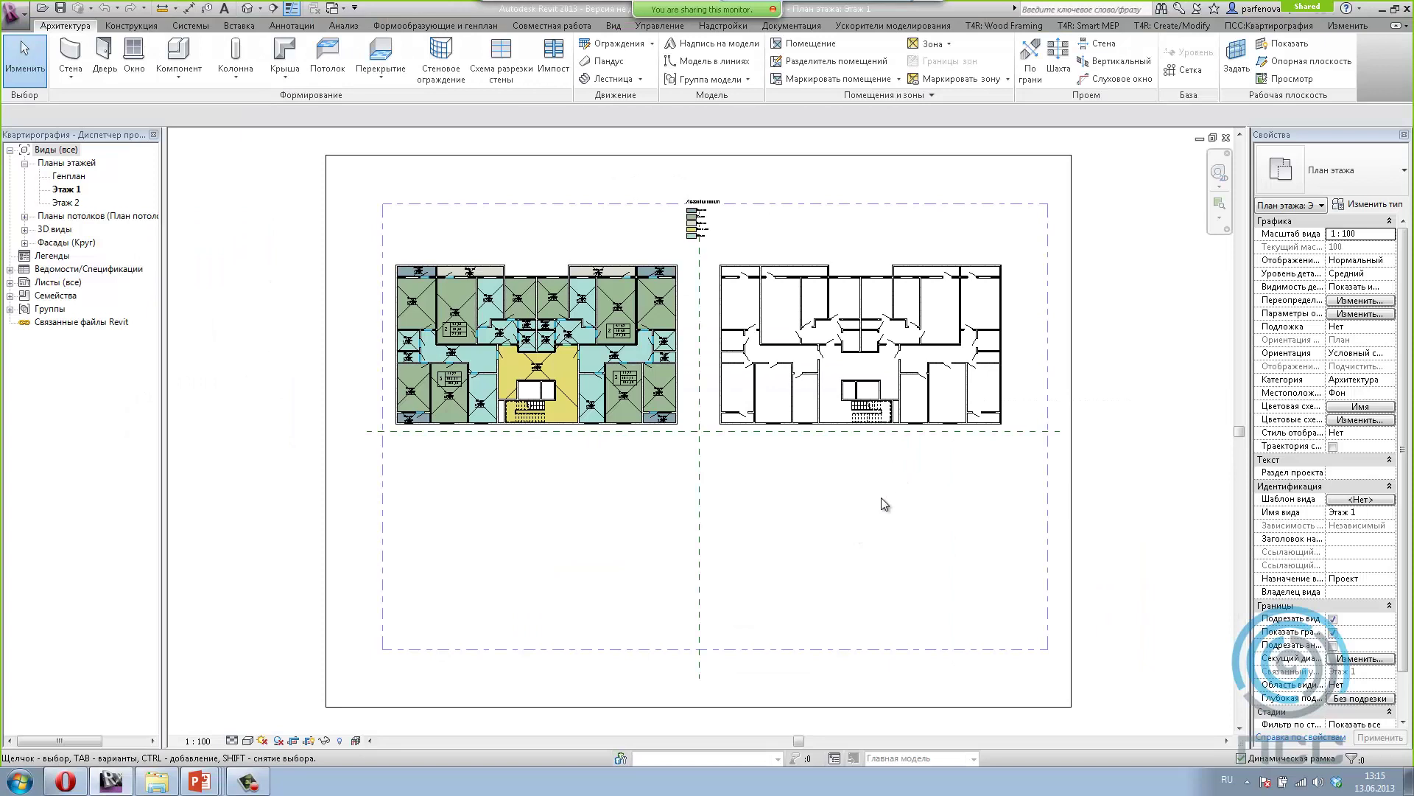
# Step: Inspect the colour-coded Этаж 1 apartments and display the ПСС:Квартирография add-in tools
pyautogui.moveTo(882, 525); pyautogui.dragTo(878, 582, button='middle')
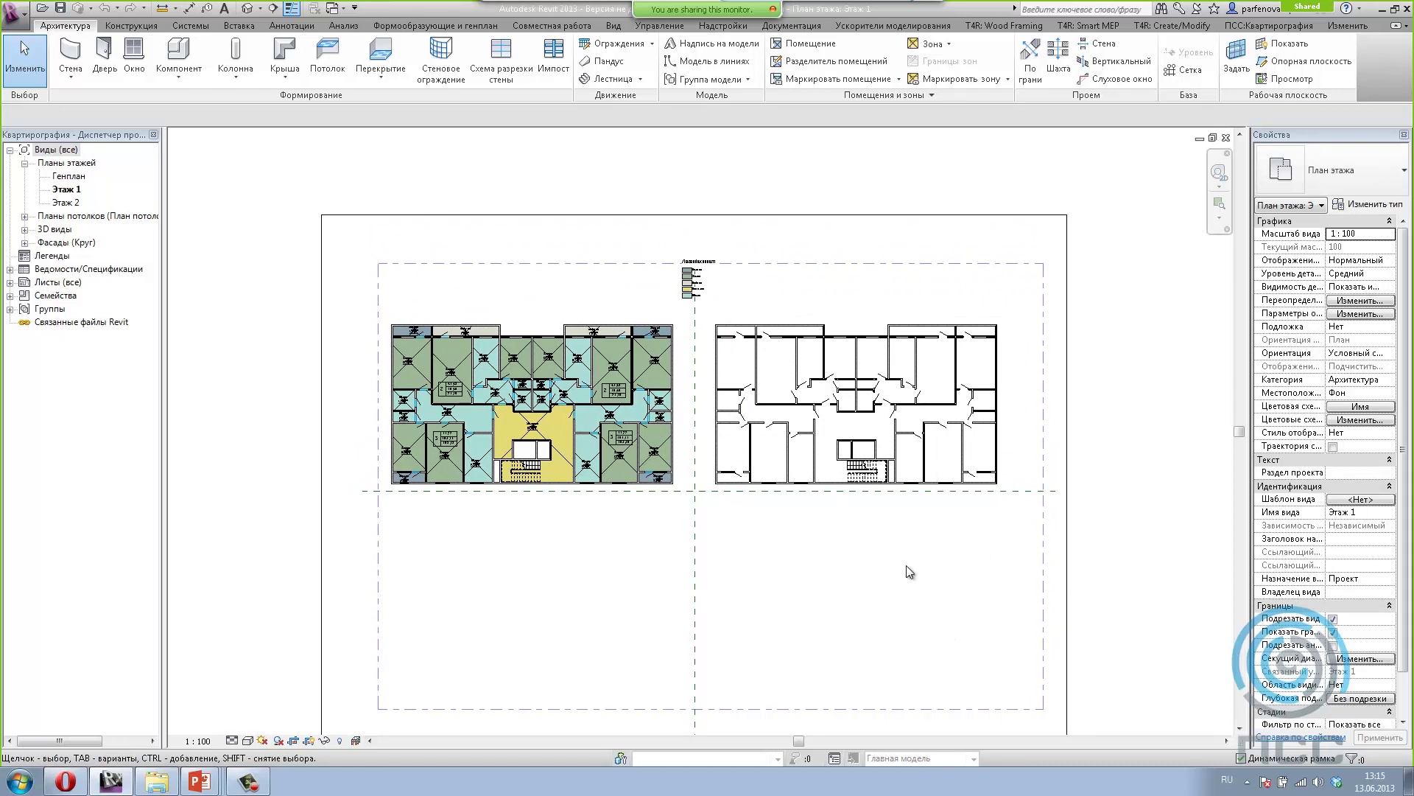
pyautogui.scroll(2, 840, 521)
pyautogui.moveTo(855, 552); pyautogui.dragTo(893, 568, button='middle')
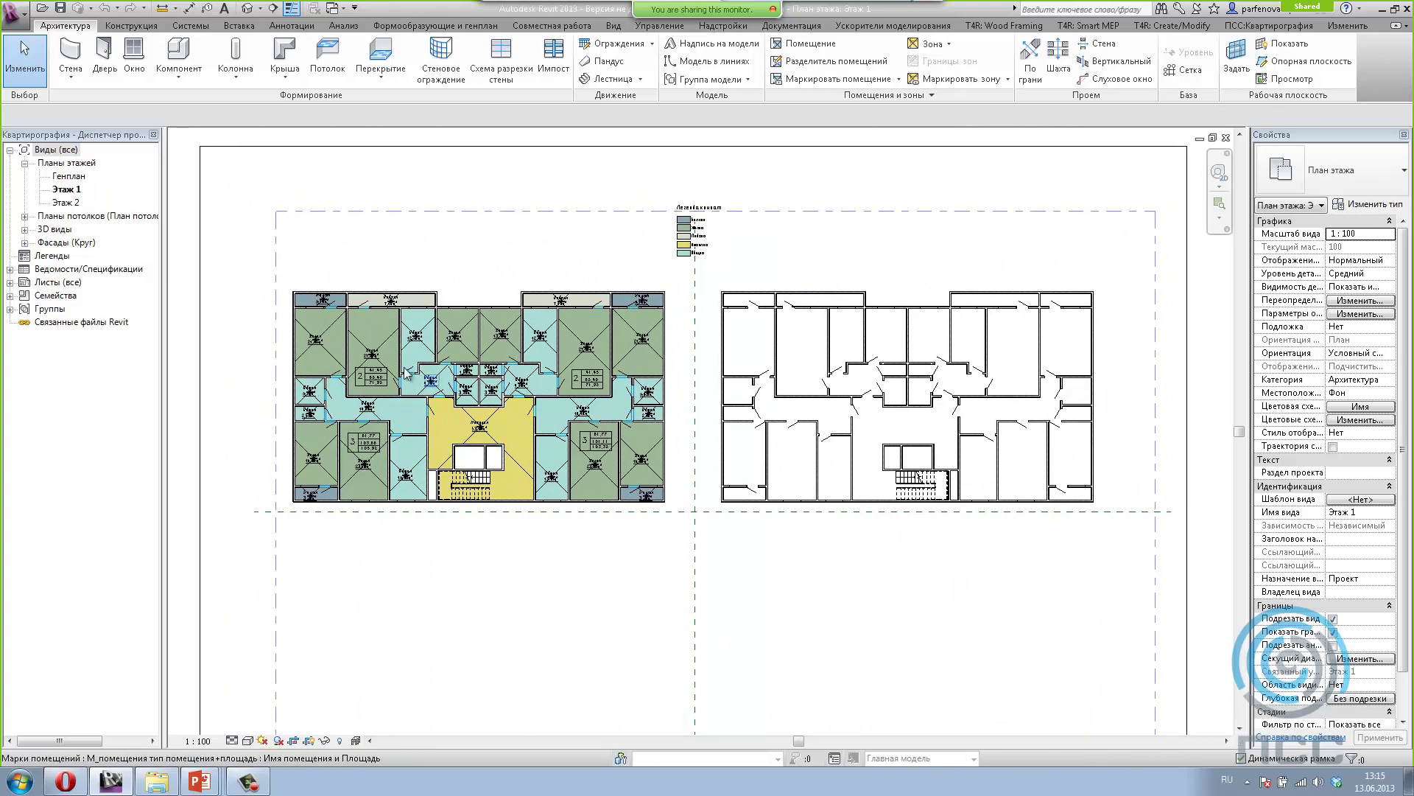
pyautogui.scroll(1, 458, 322)
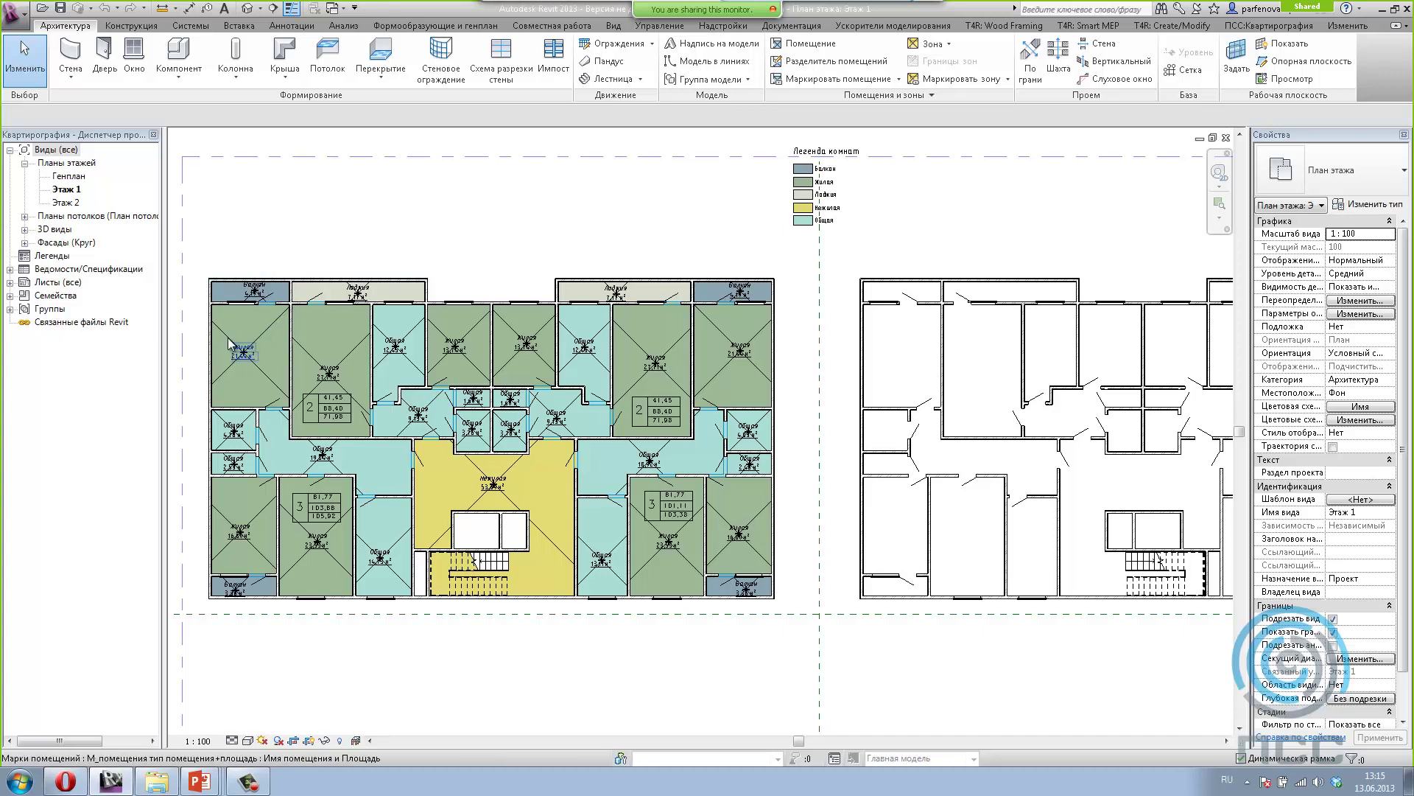
pyautogui.scroll(-2, 312, 599)
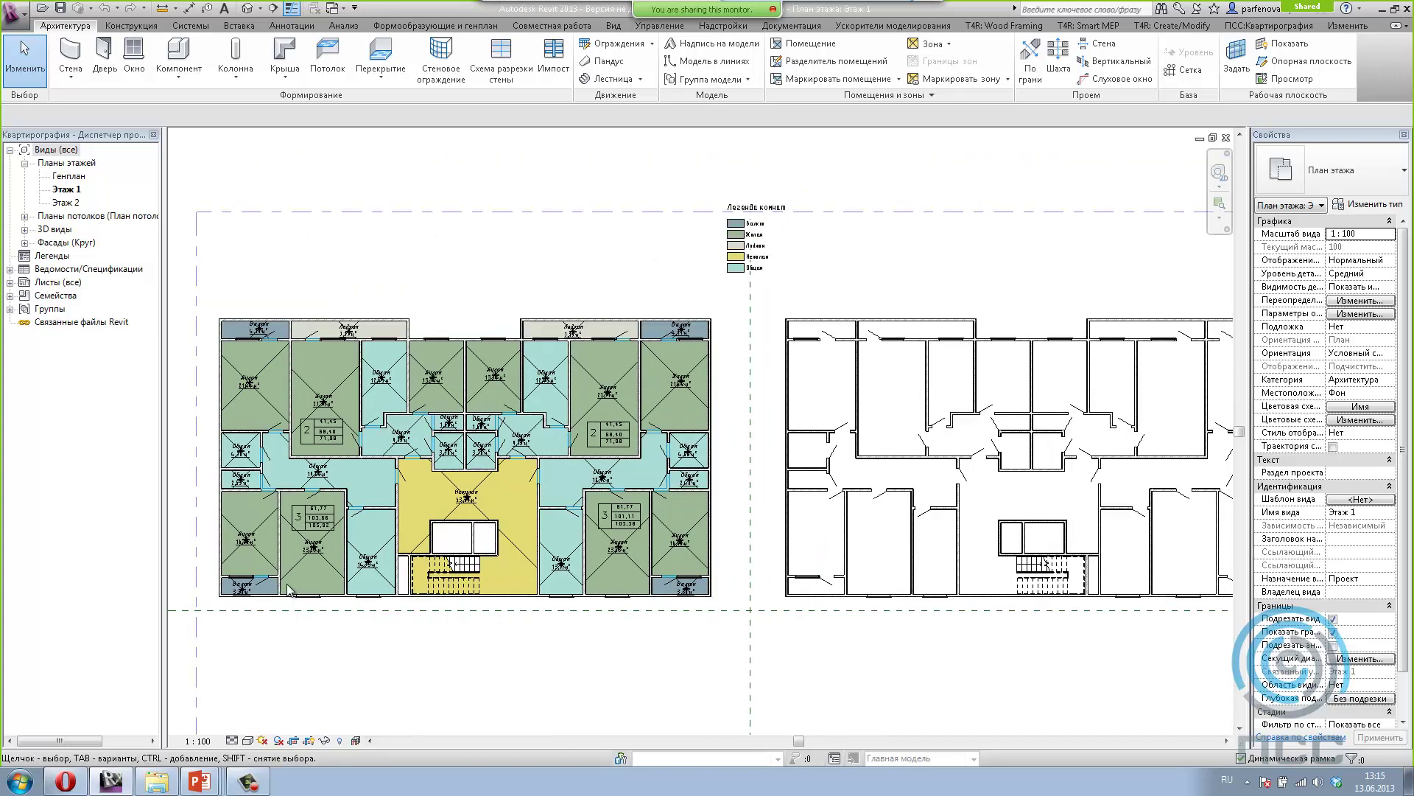
pyautogui.scroll(-2, 878, 616)
pyautogui.scroll(3, 853, 641)
pyautogui.moveTo(852, 641); pyautogui.dragTo(686, 606, button='middle')
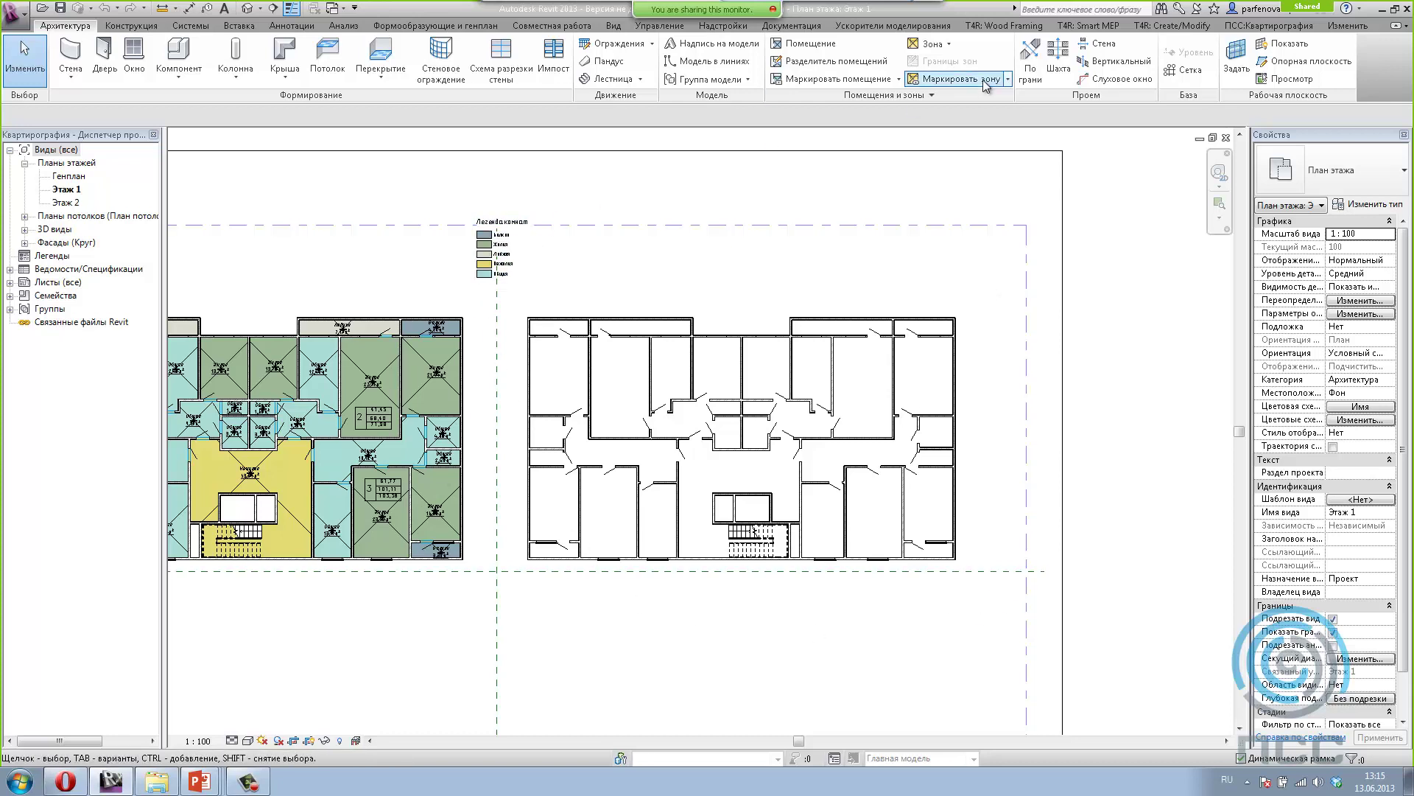
pyautogui.click(1267, 28)
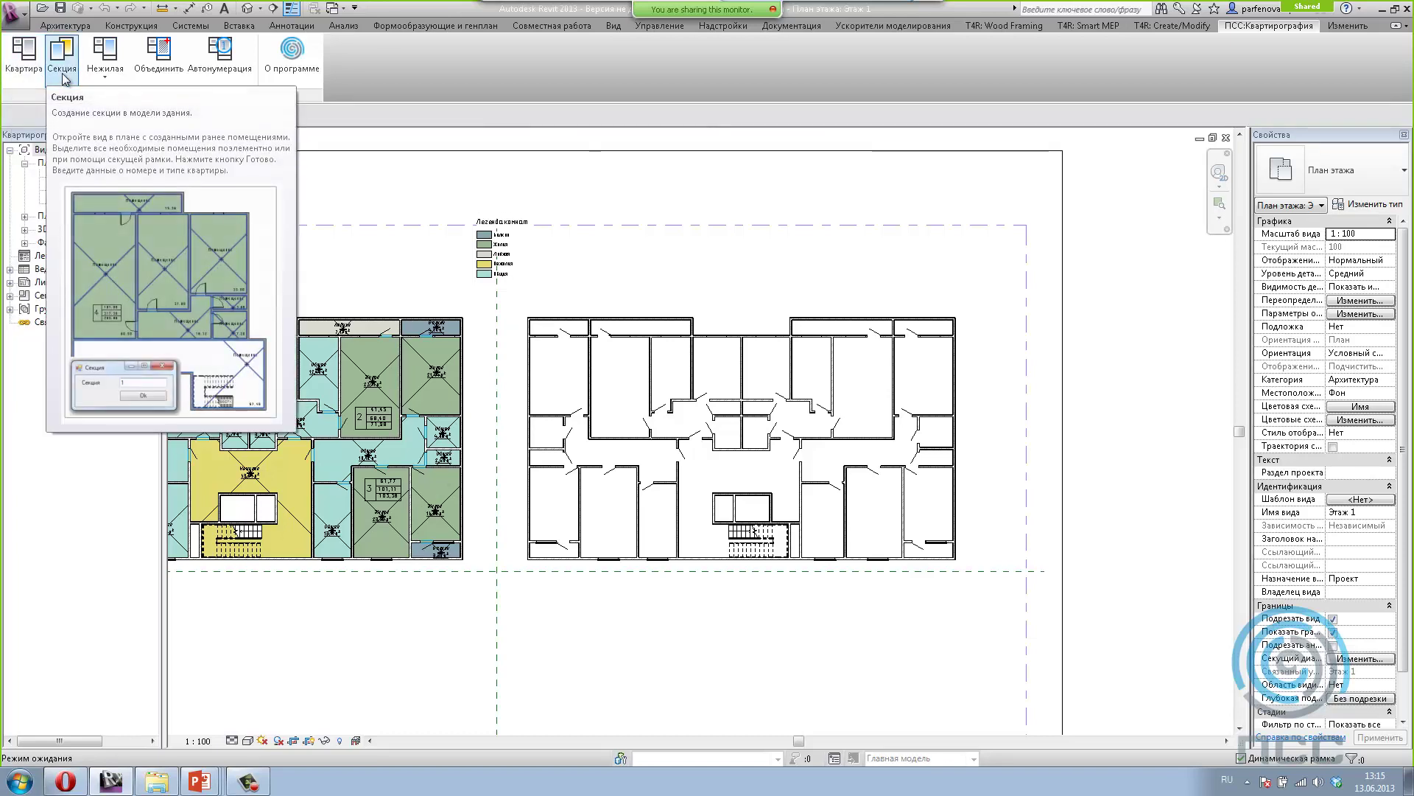
pyautogui.click(112, 76)
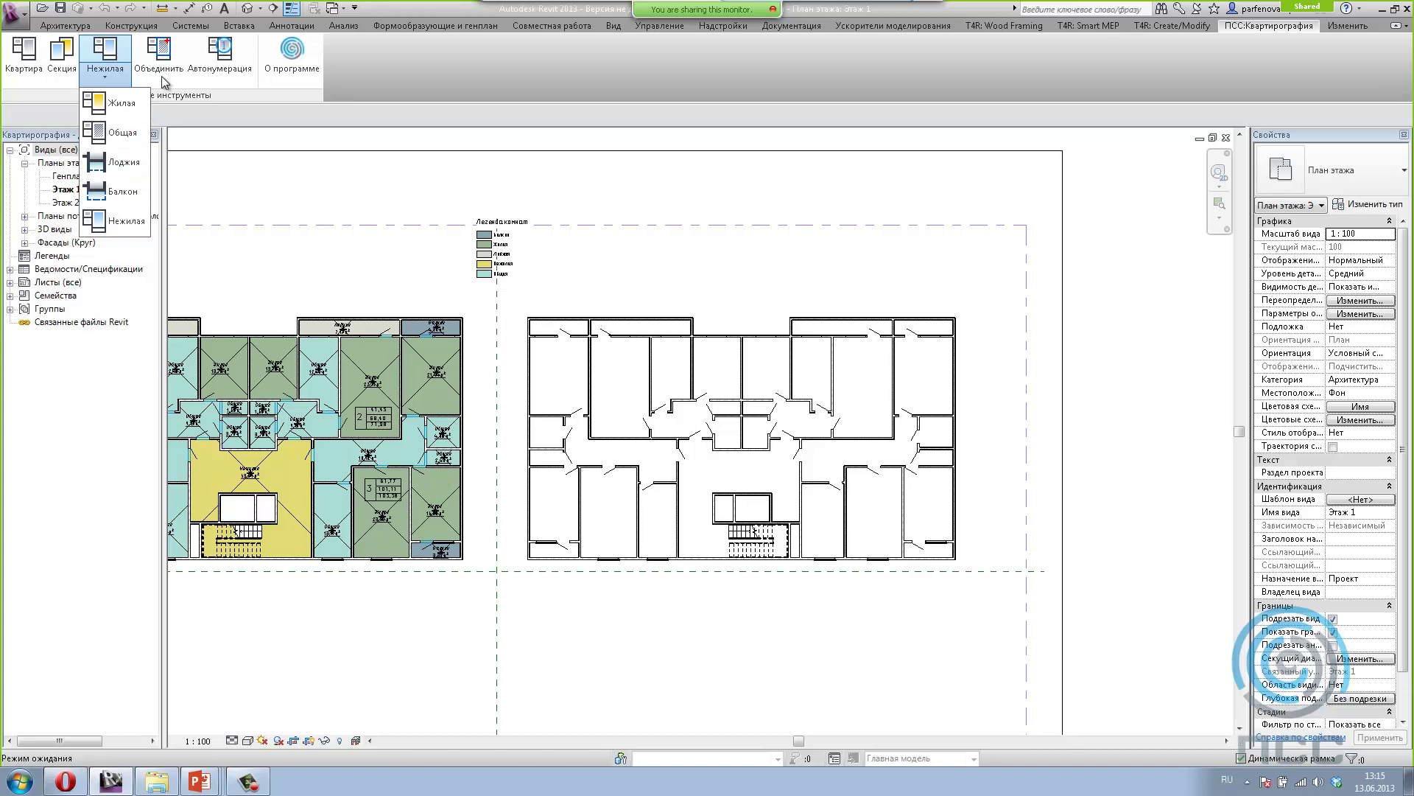
pyautogui.click(257, 117)
pyautogui.moveTo(674, 269); pyautogui.dragTo(778, 270, button='middle')
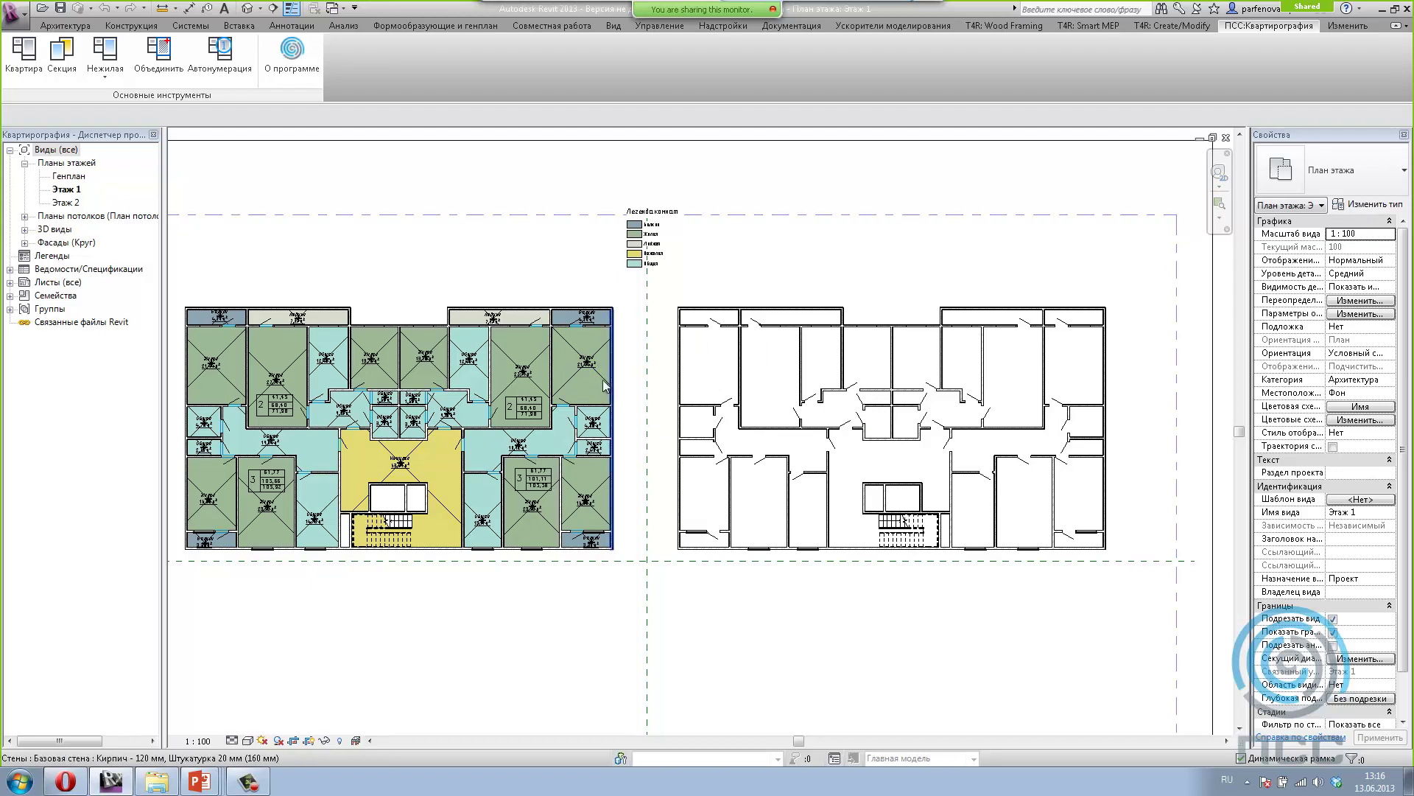
# Step: Cancel a trial Room placement and show the Ускорители моделирования add-in tools
pyautogui.click(53, 29)
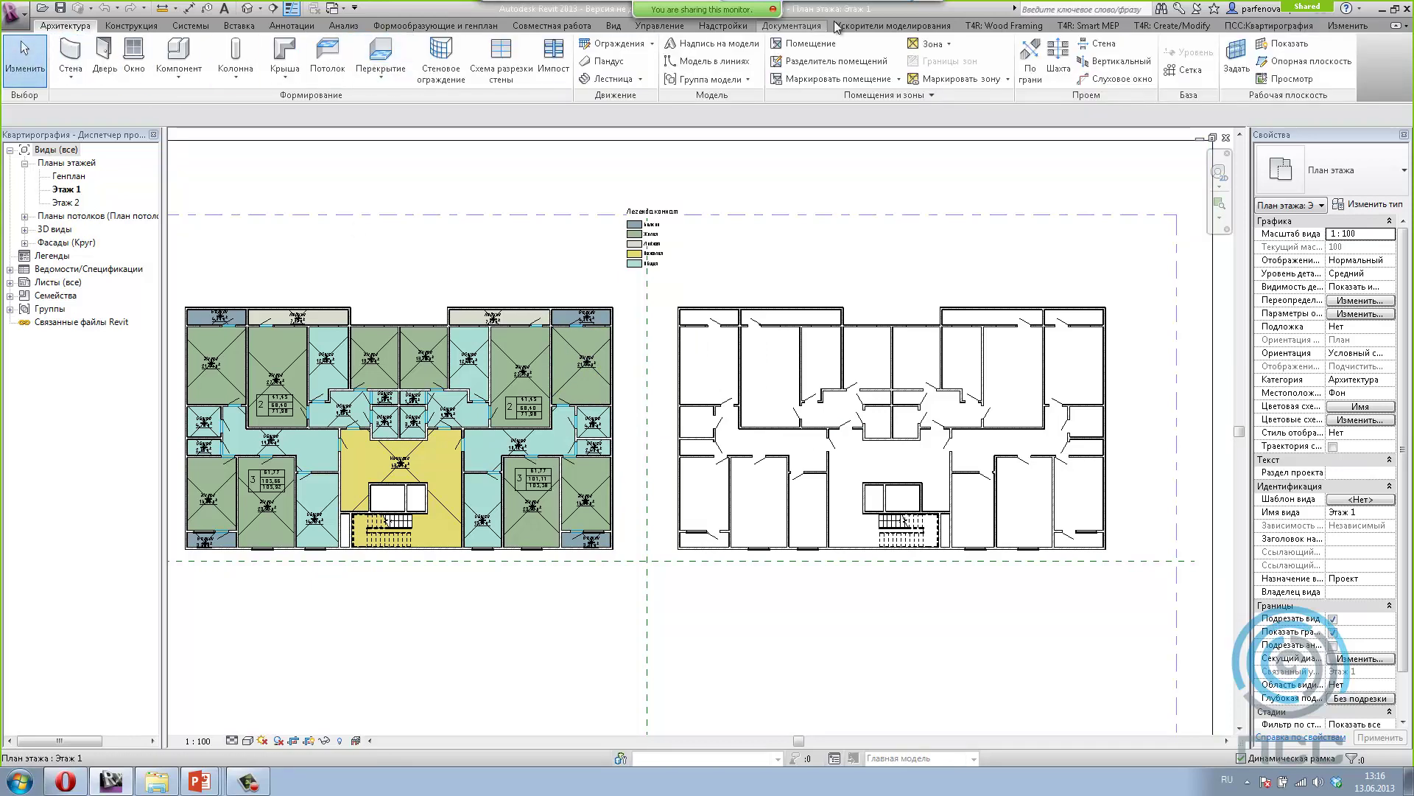
pyautogui.click(808, 42)
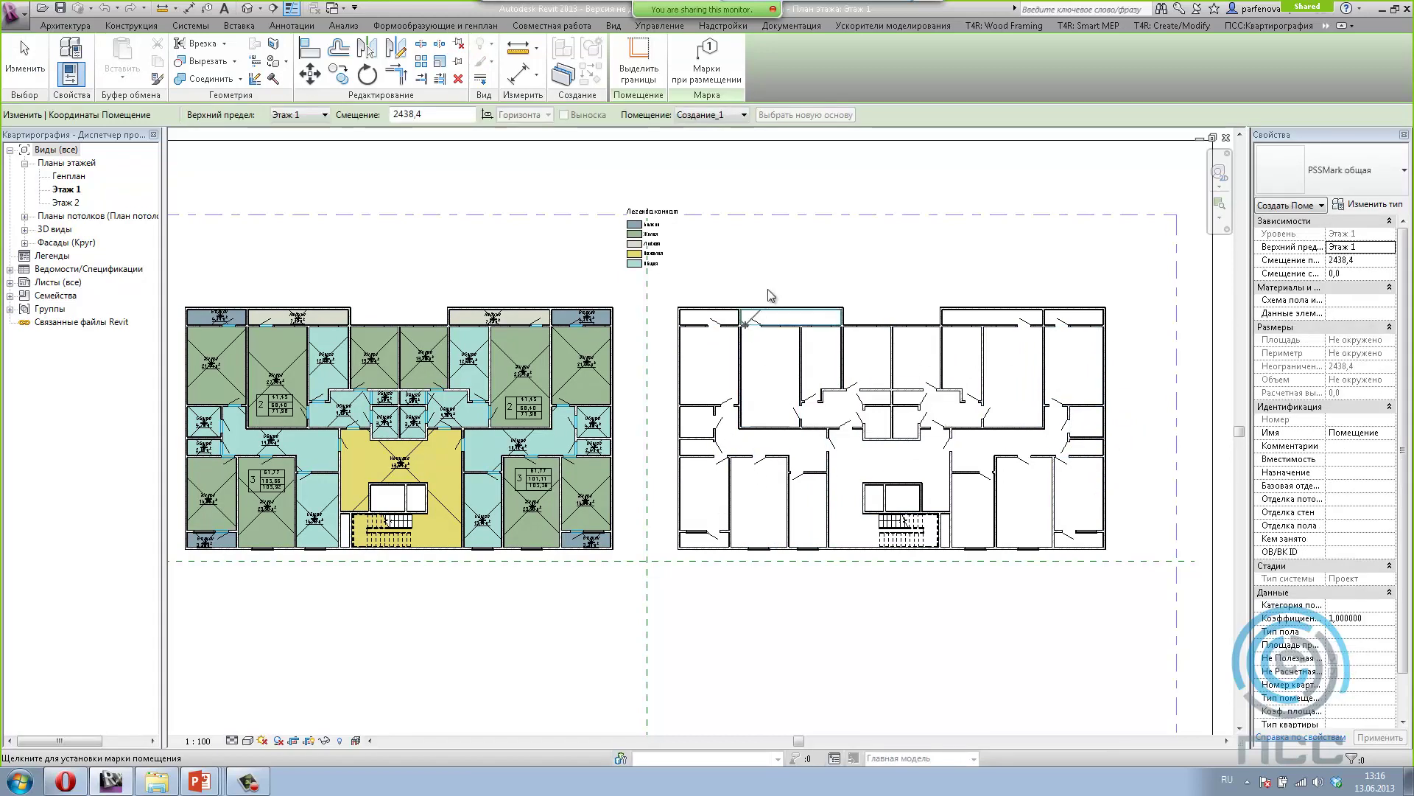
pyautogui.press('Escape')
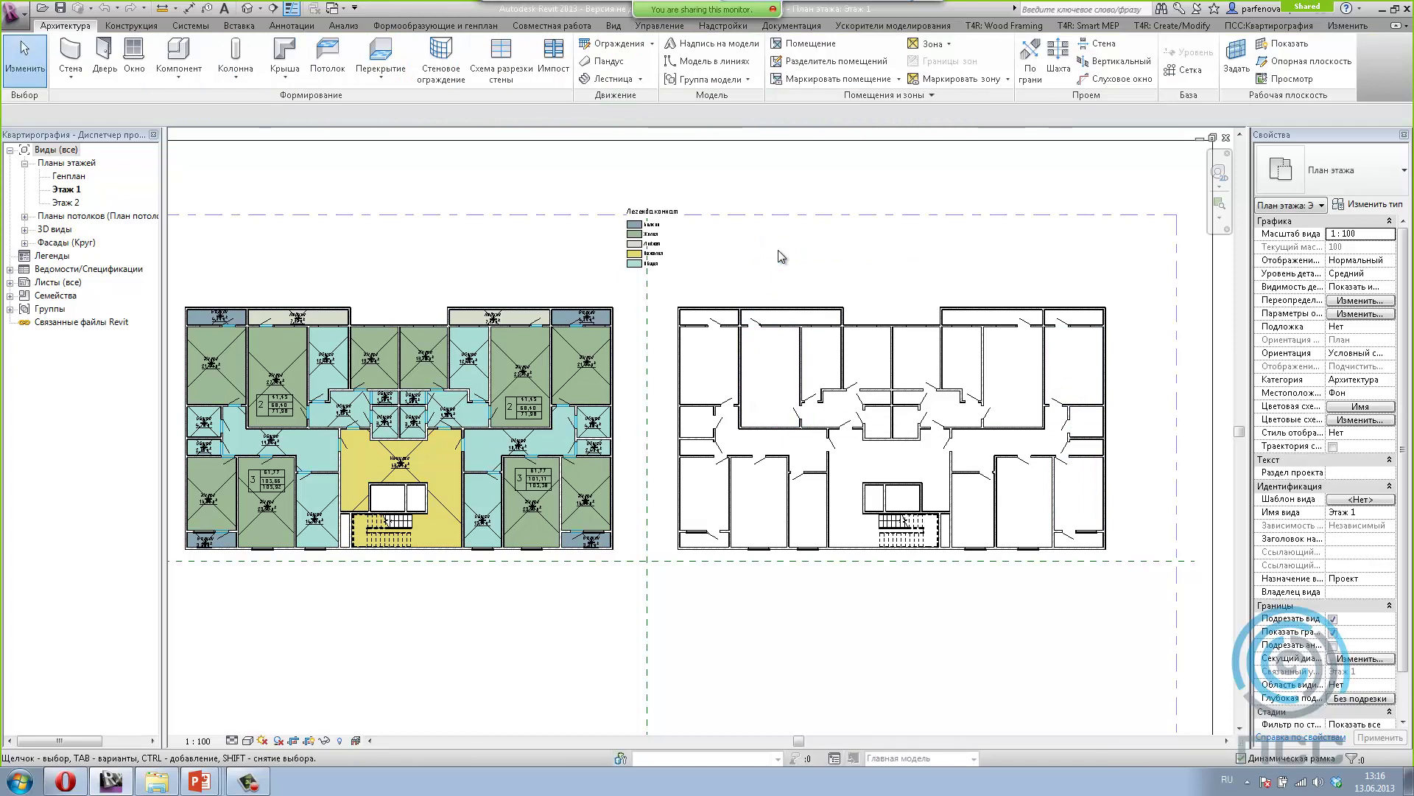
pyautogui.click(947, 26)
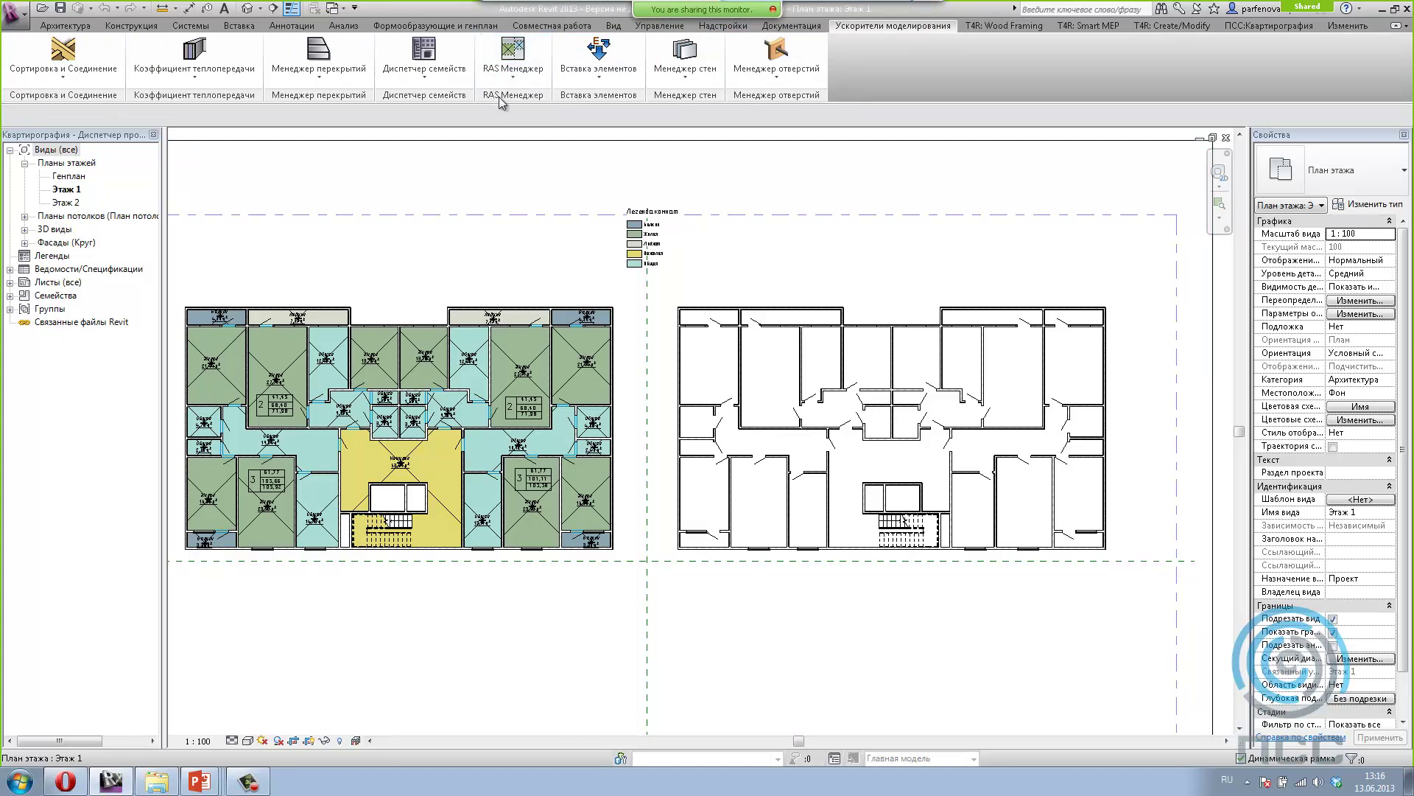
# Step: Float the RAS Менеджер panel over the drawing and expand its command list
pyautogui.moveTo(500, 100); pyautogui.dragTo(225, 218)
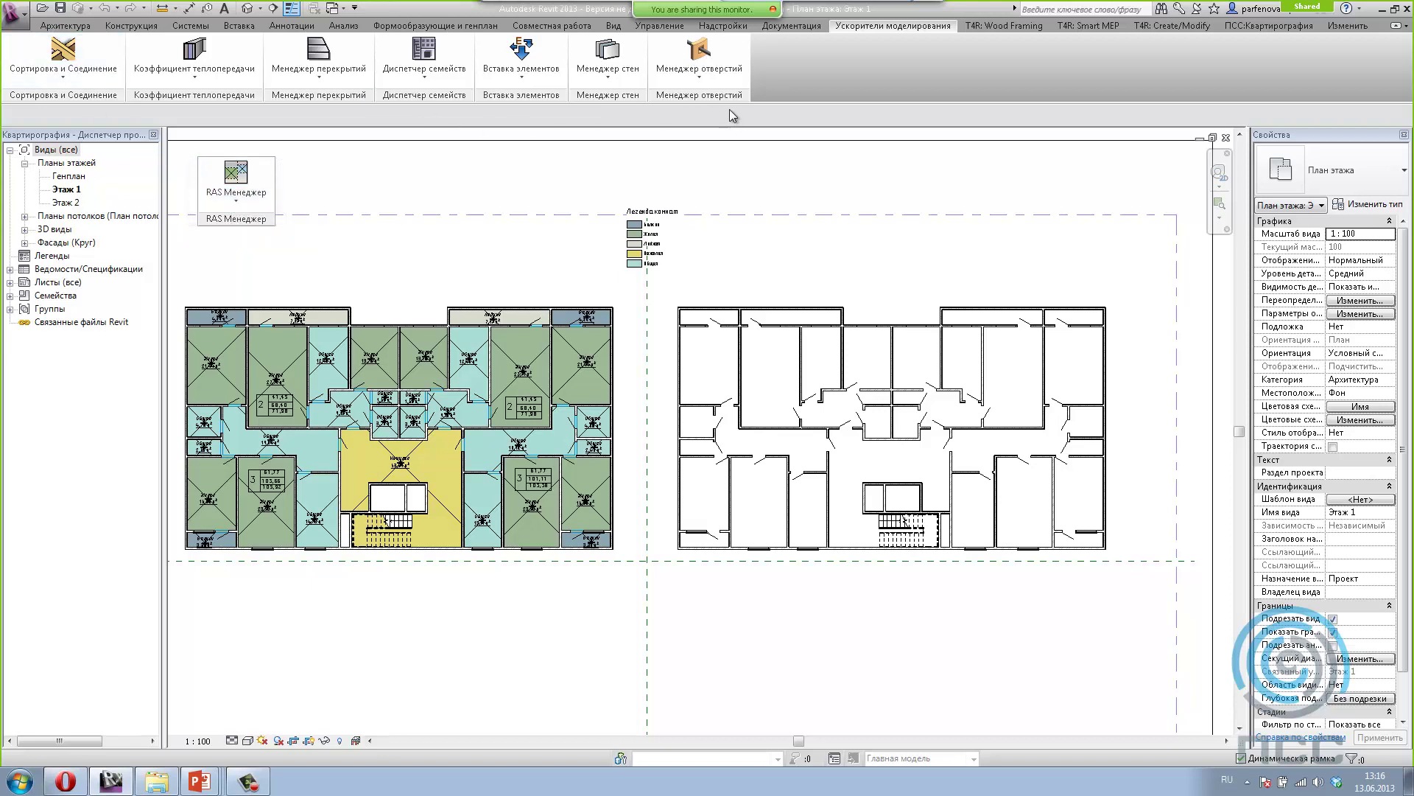
pyautogui.click(221, 212)
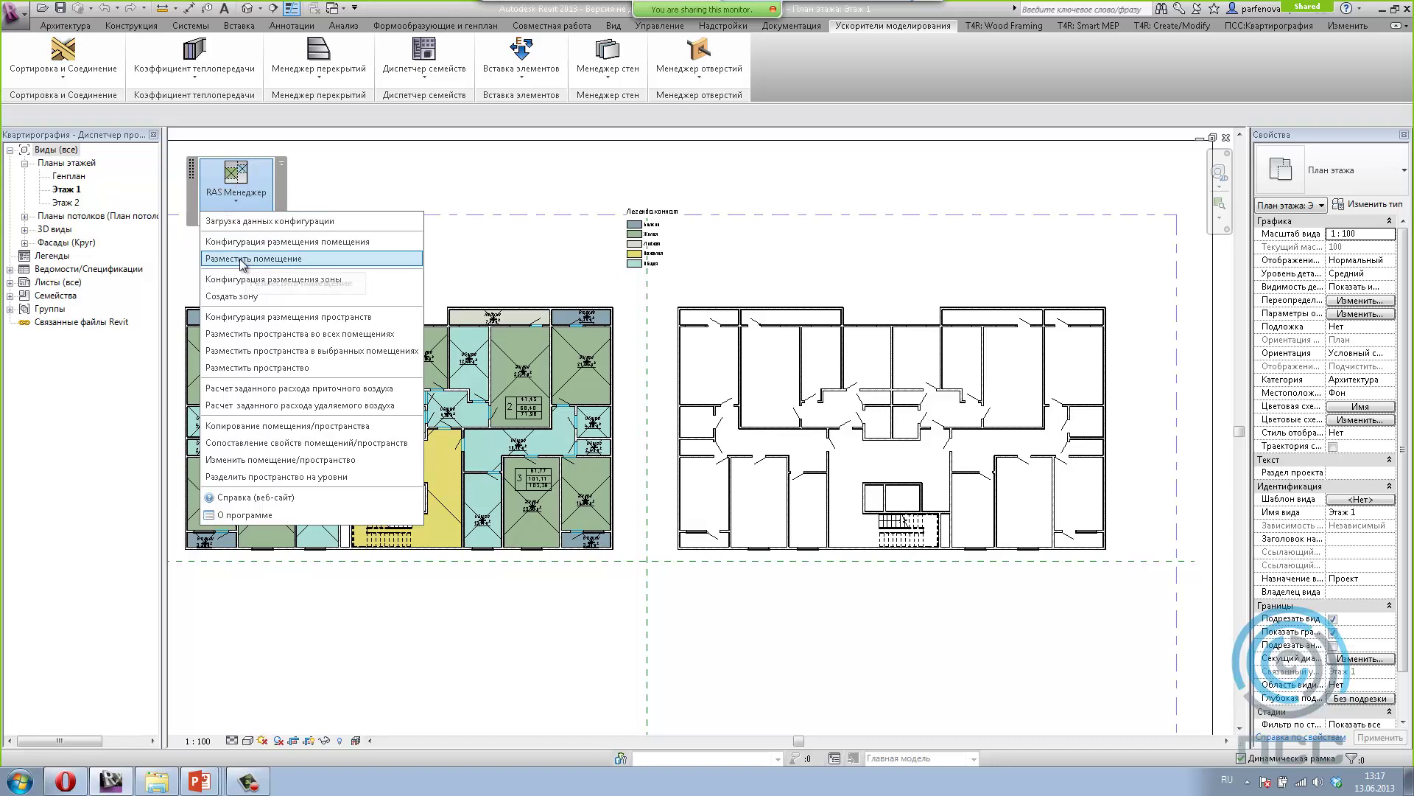
# Step: Open the Разместить помещение table, enlarge it, and browse building types back to Жилое здание
pyautogui.click(227, 261)
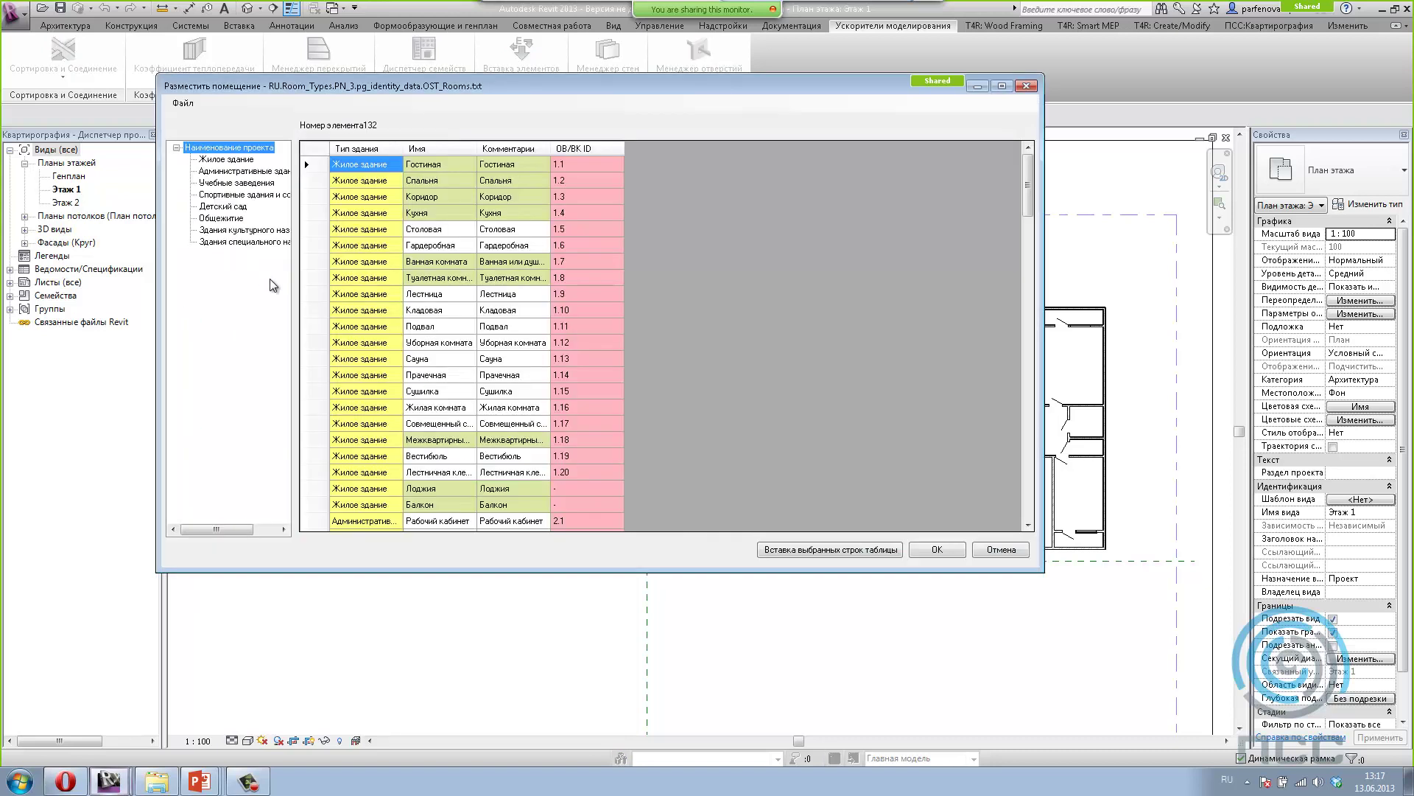
pyautogui.moveTo(1042, 568); pyautogui.dragTo(1138, 647)
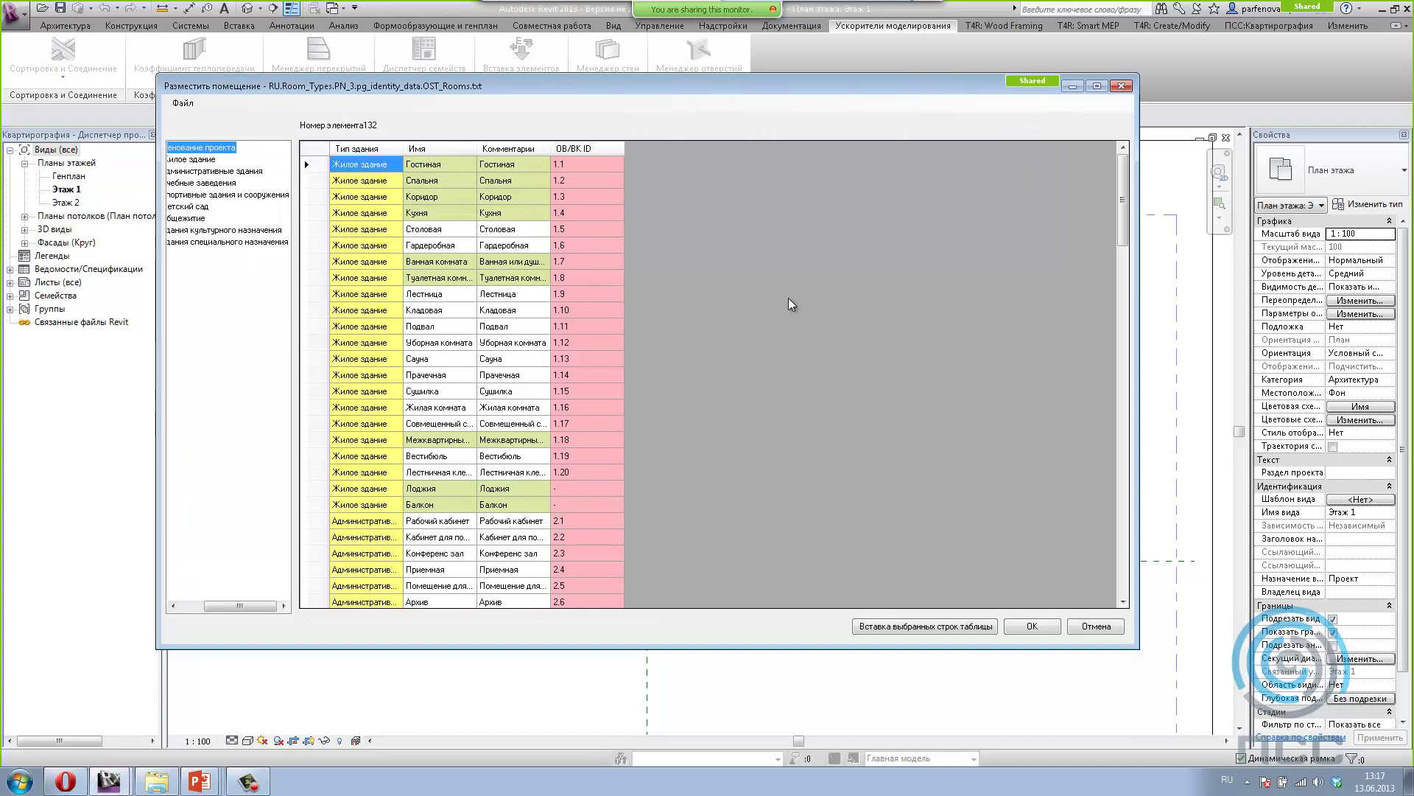
pyautogui.moveTo(1123, 206)
pyautogui.mouseDown()
pyautogui.moveTo(1113, 457)
pyautogui.moveTo(1120, 213)
pyautogui.mouseUp()
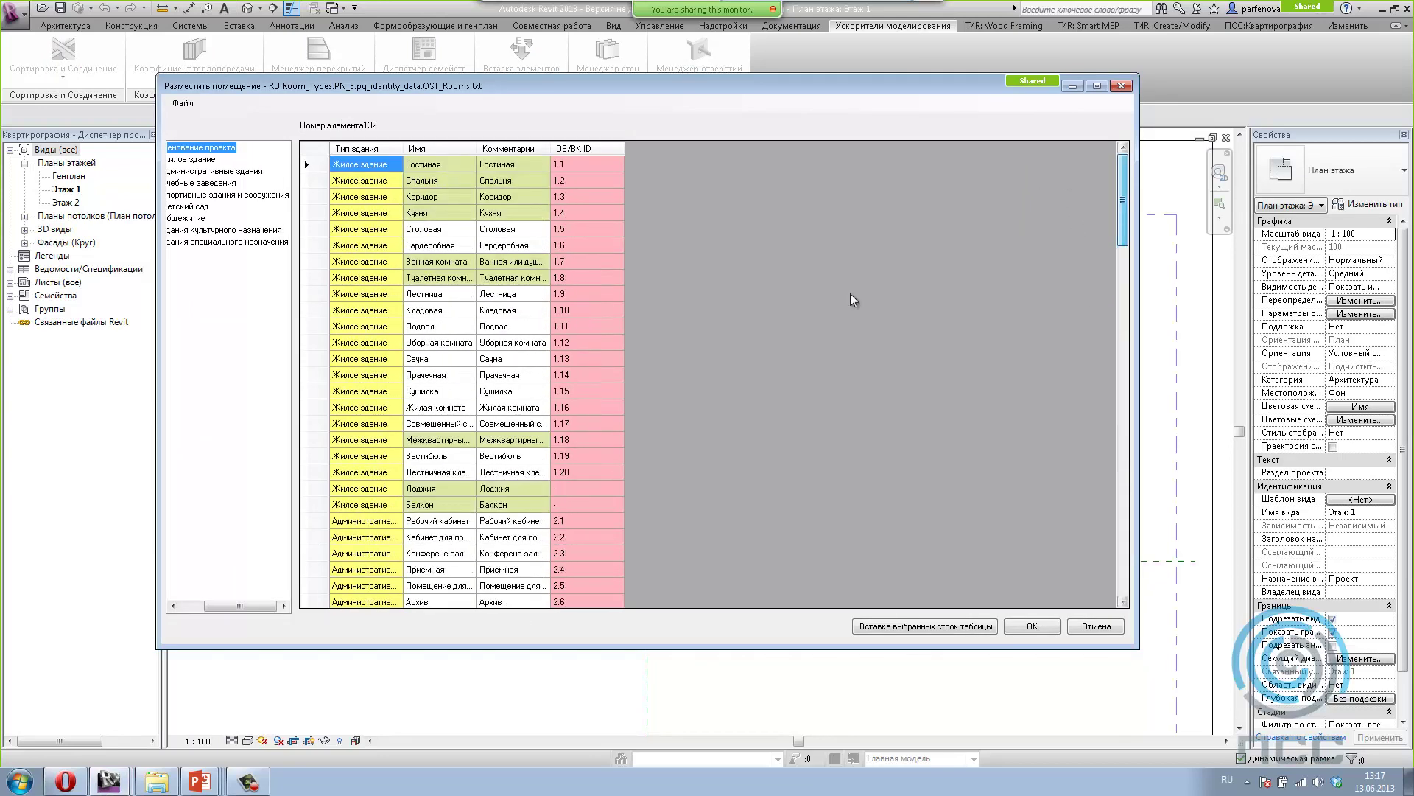
pyautogui.click(174, 606)
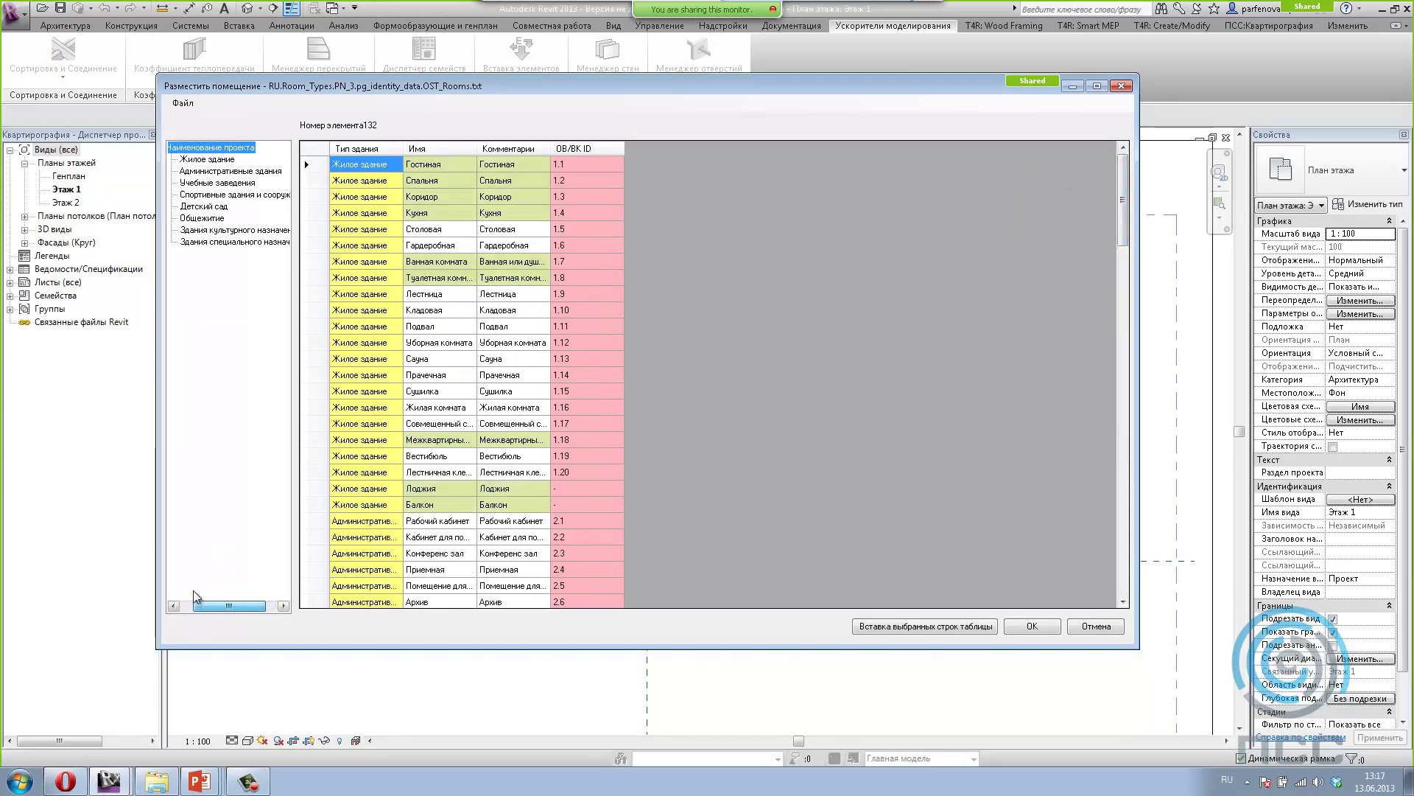
pyautogui.click(225, 159)
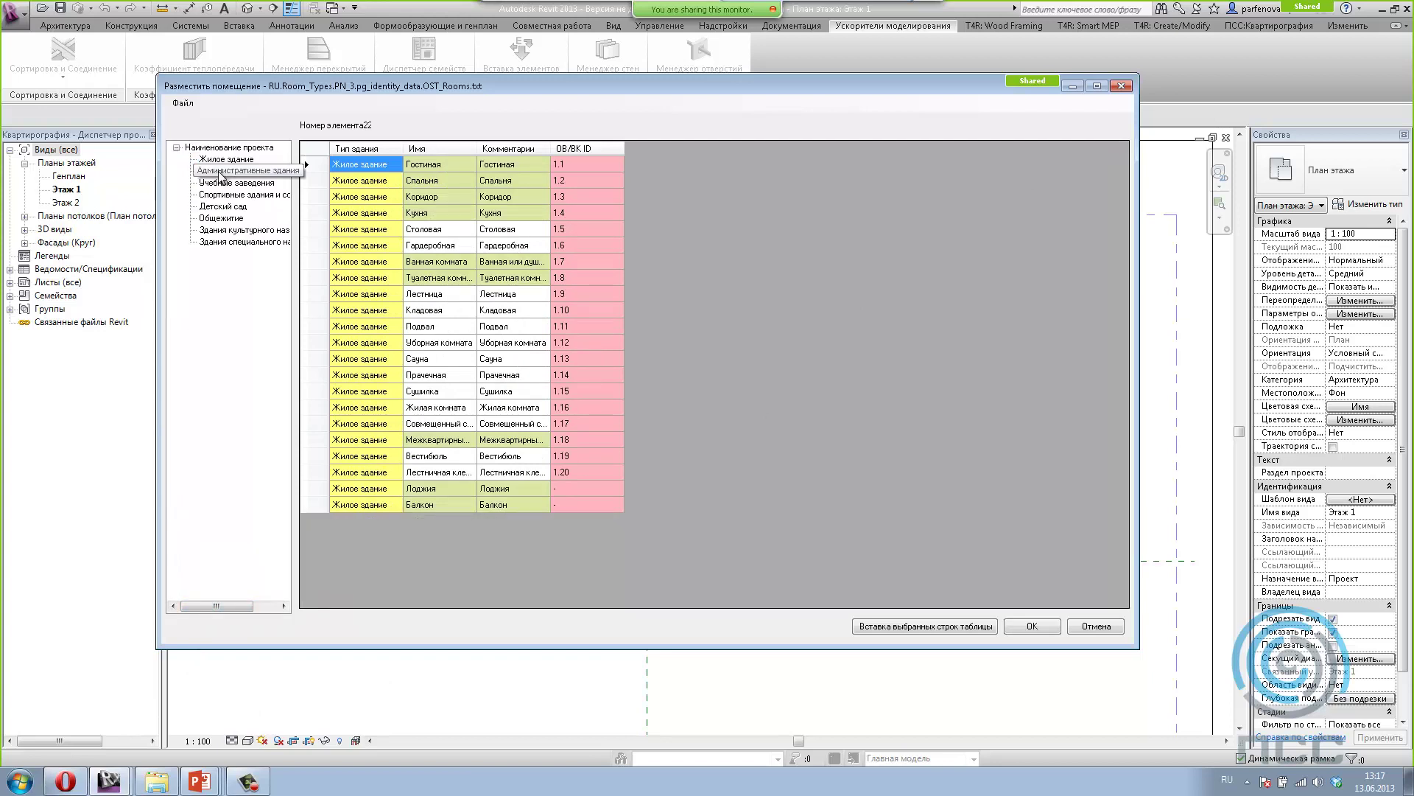
pyautogui.click(225, 206)
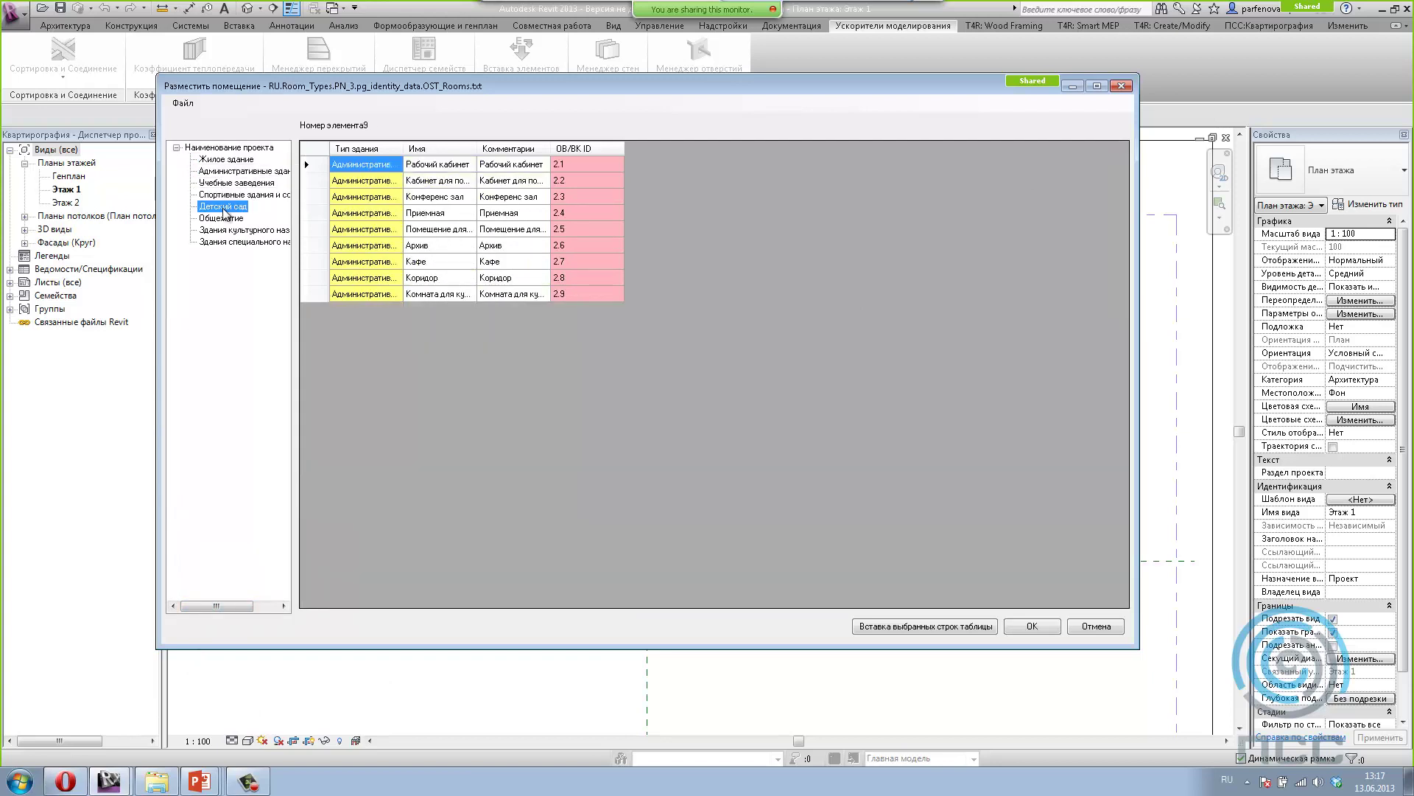
pyautogui.click(225, 161)
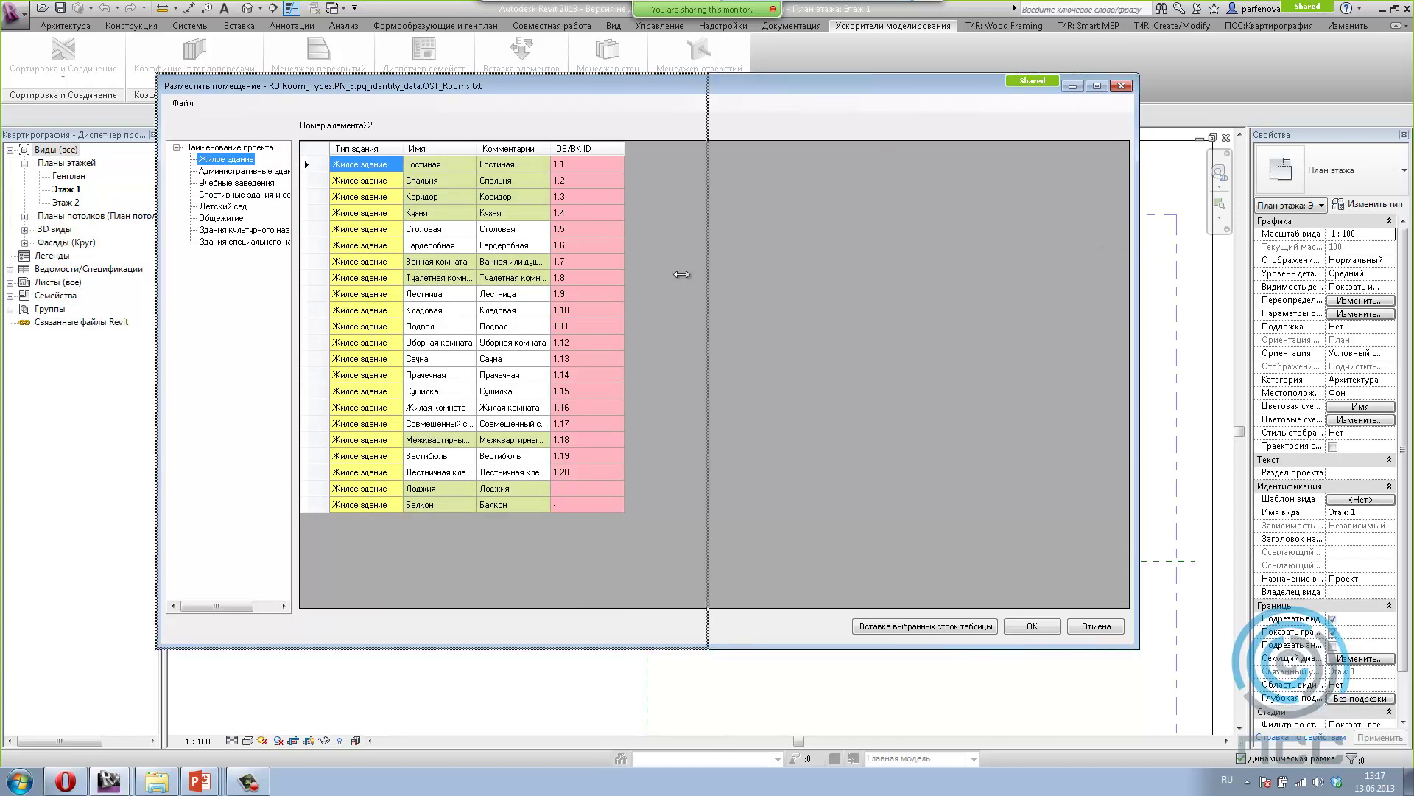
# Step: Reposition the room table window, then select Гостиная 1.1 and insert it for placement
pyautogui.moveTo(1139, 251); pyautogui.dragTo(677, 252)
pyautogui.moveTo(475, 94); pyautogui.dragTo(377, 109)
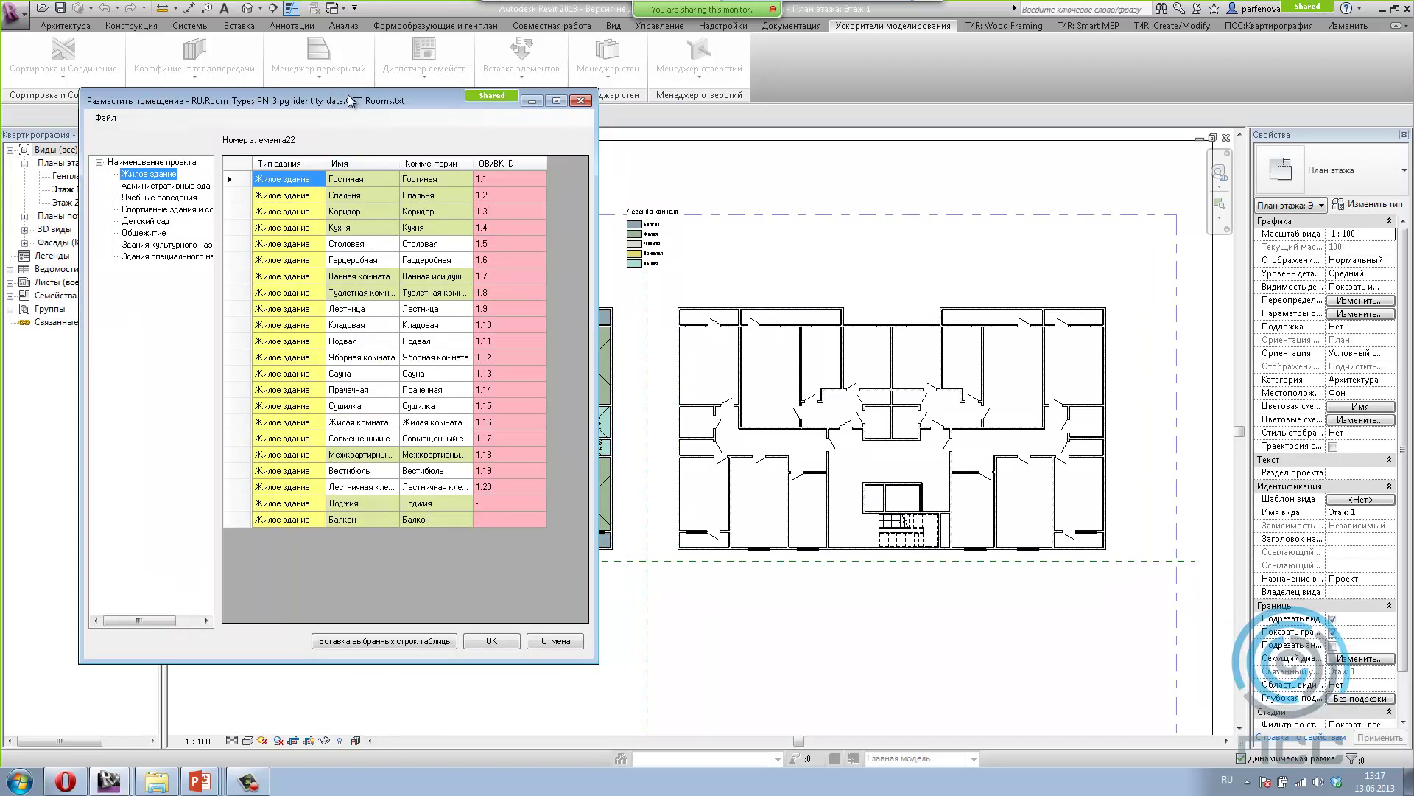
pyautogui.moveTo(352, 104); pyautogui.dragTo(968, 109)
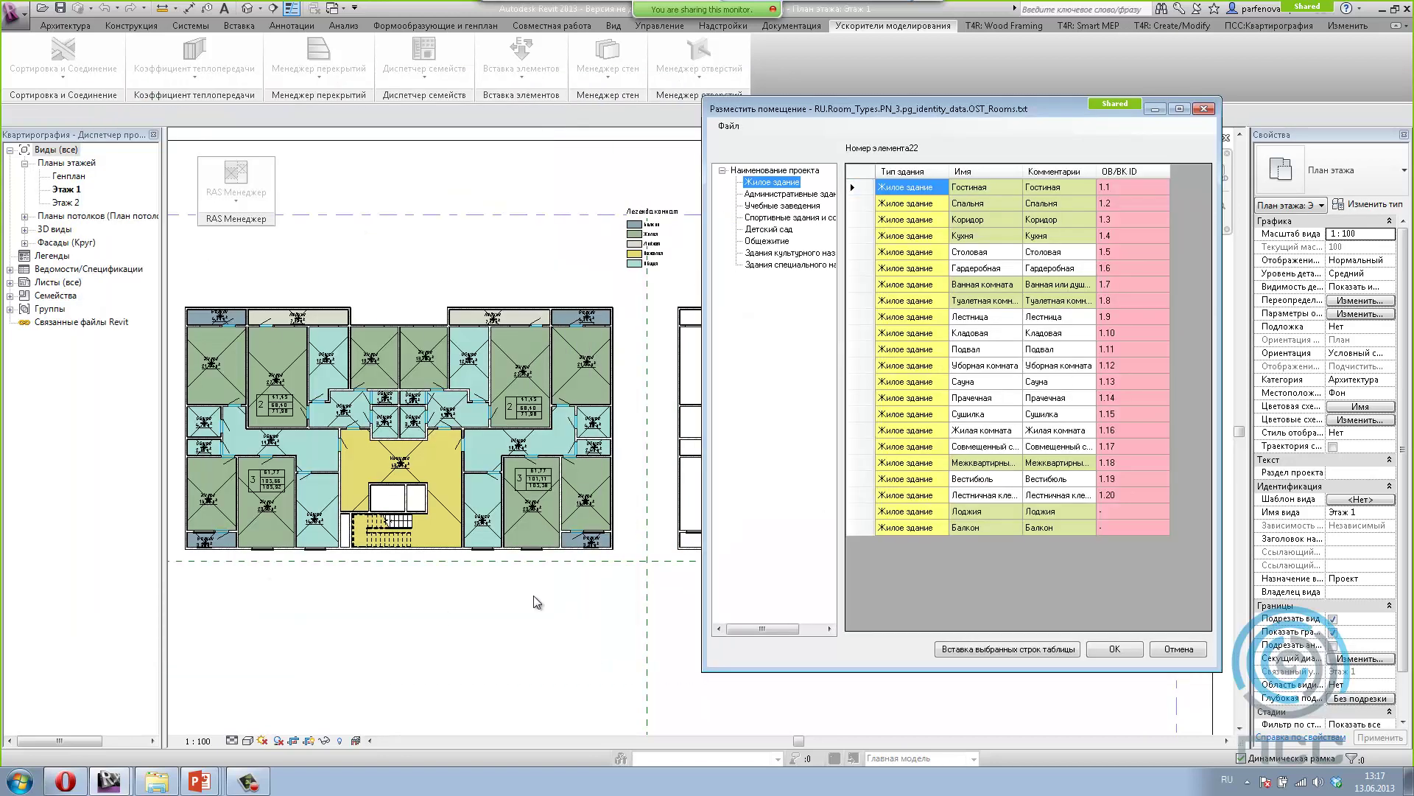
pyautogui.moveTo(979, 116); pyautogui.dragTo(467, 77)
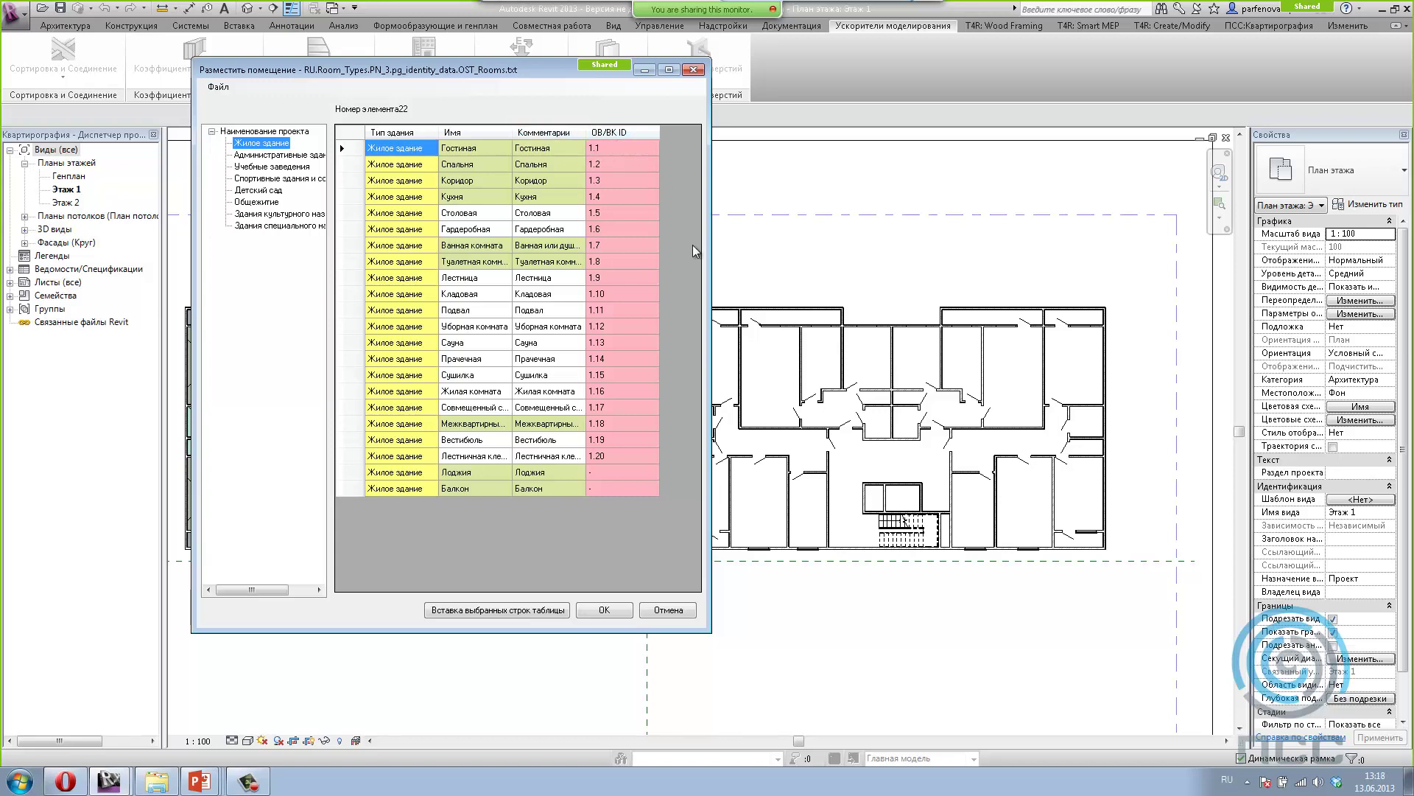
pyautogui.moveTo(711, 245); pyautogui.dragTo(737, 245)
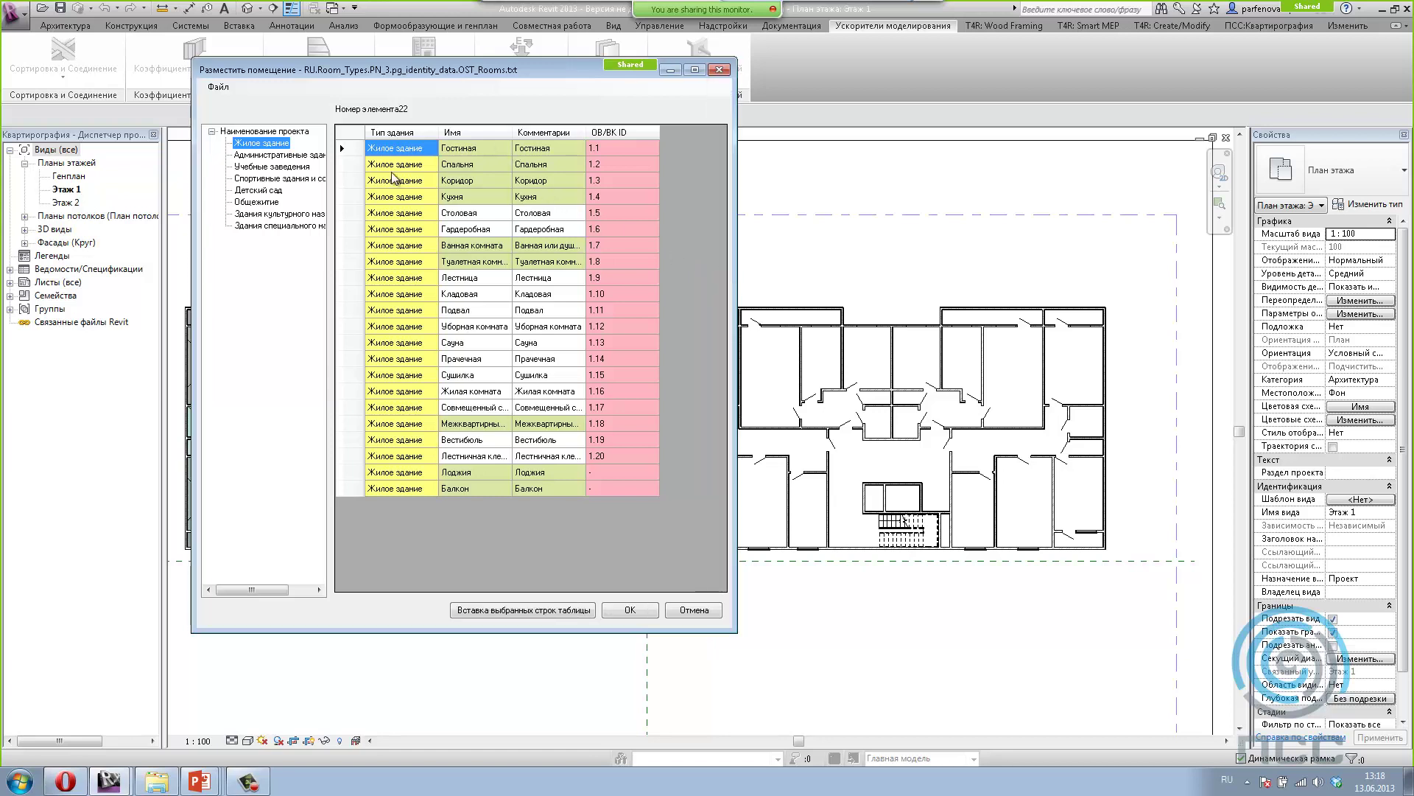
pyautogui.click(350, 150)
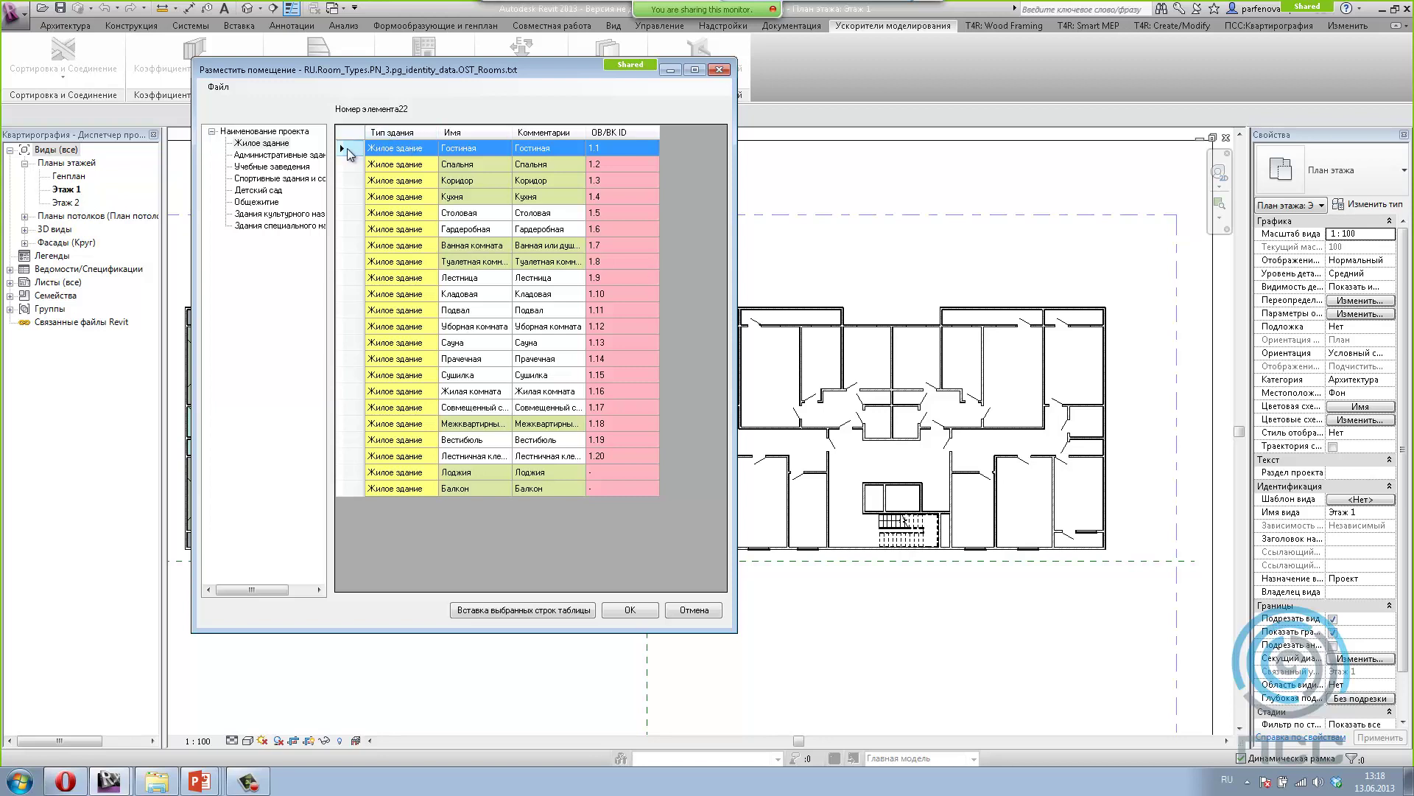
pyautogui.click(517, 610)
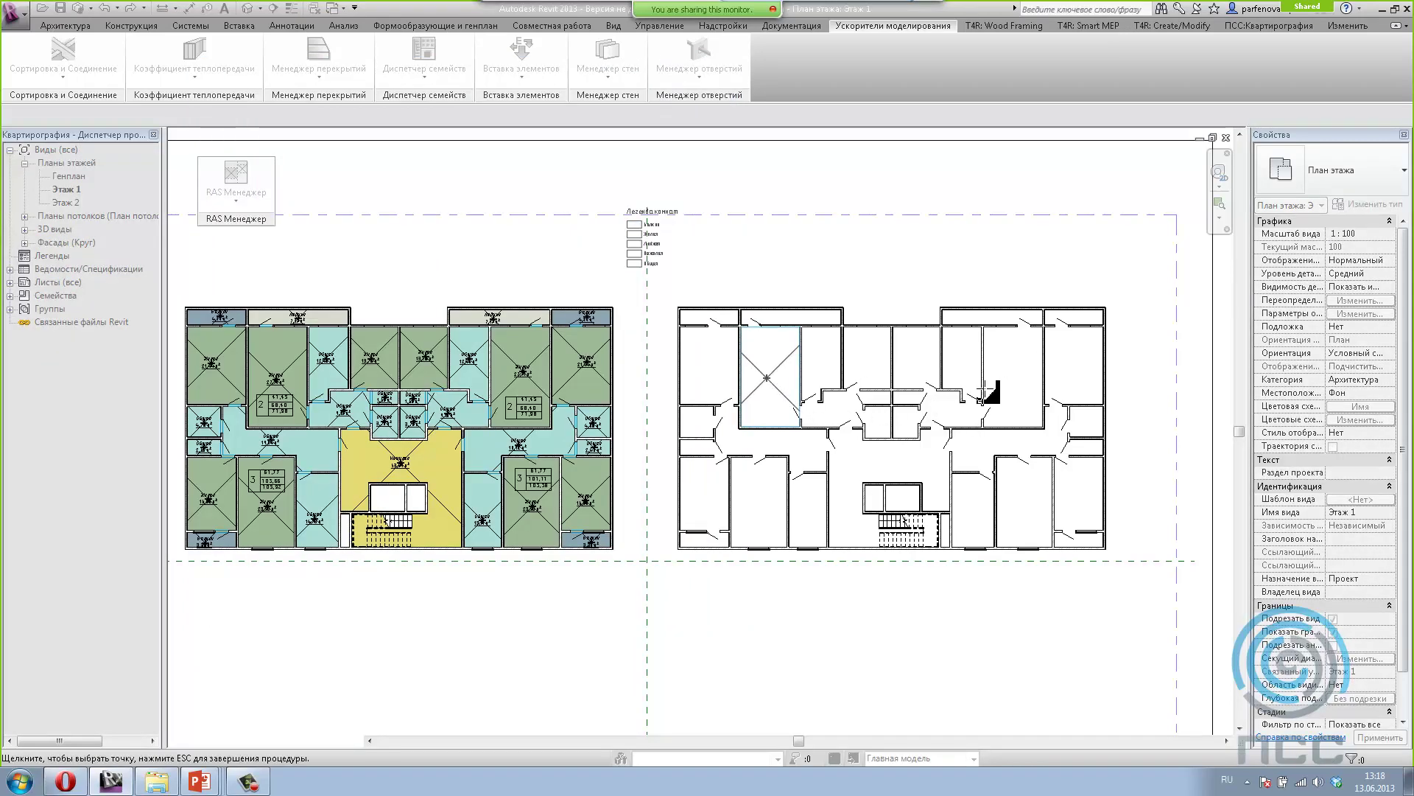
# Step: Place Гостиная rooms in the right, lower-right and lower-left rooms of the plan
pyautogui.click(987, 389)
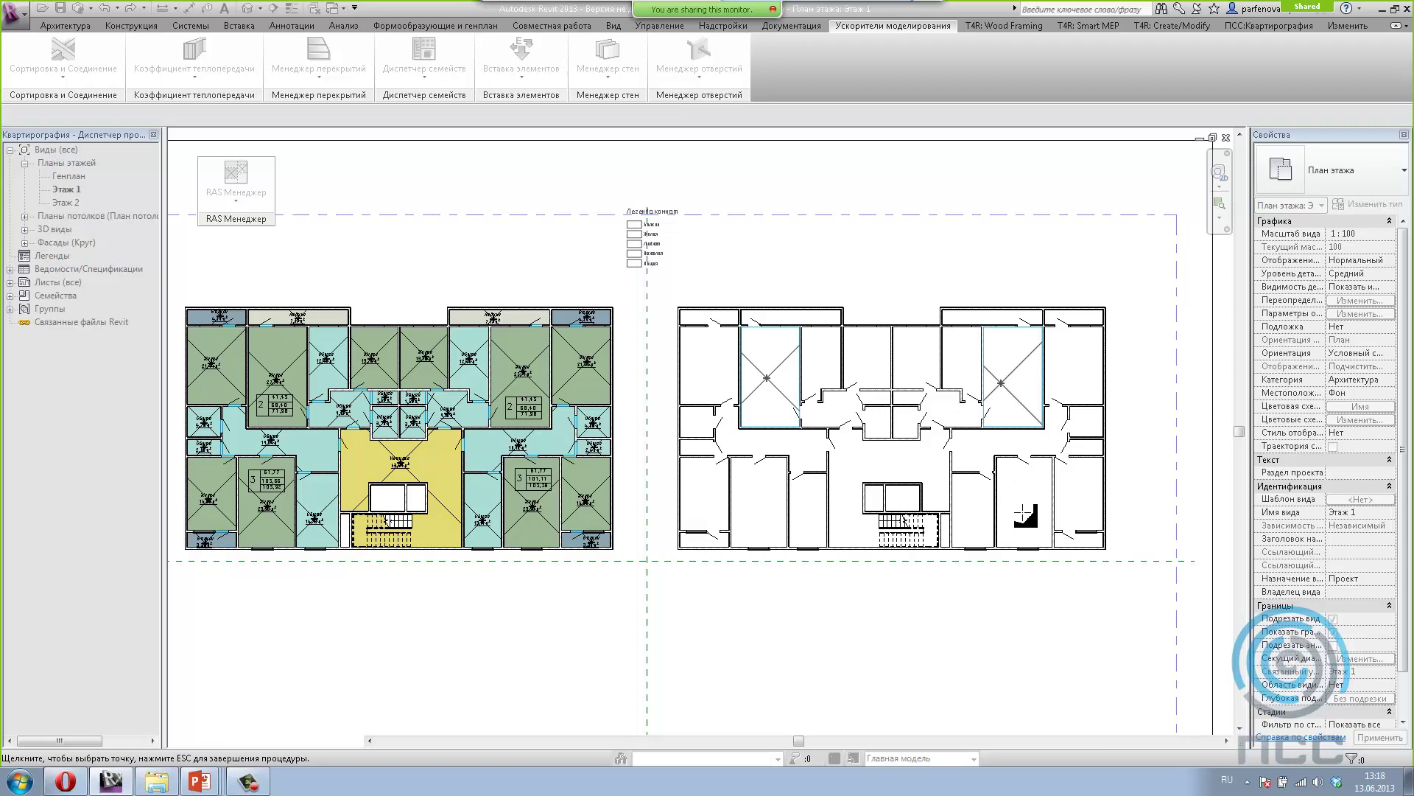
pyautogui.click(1026, 508)
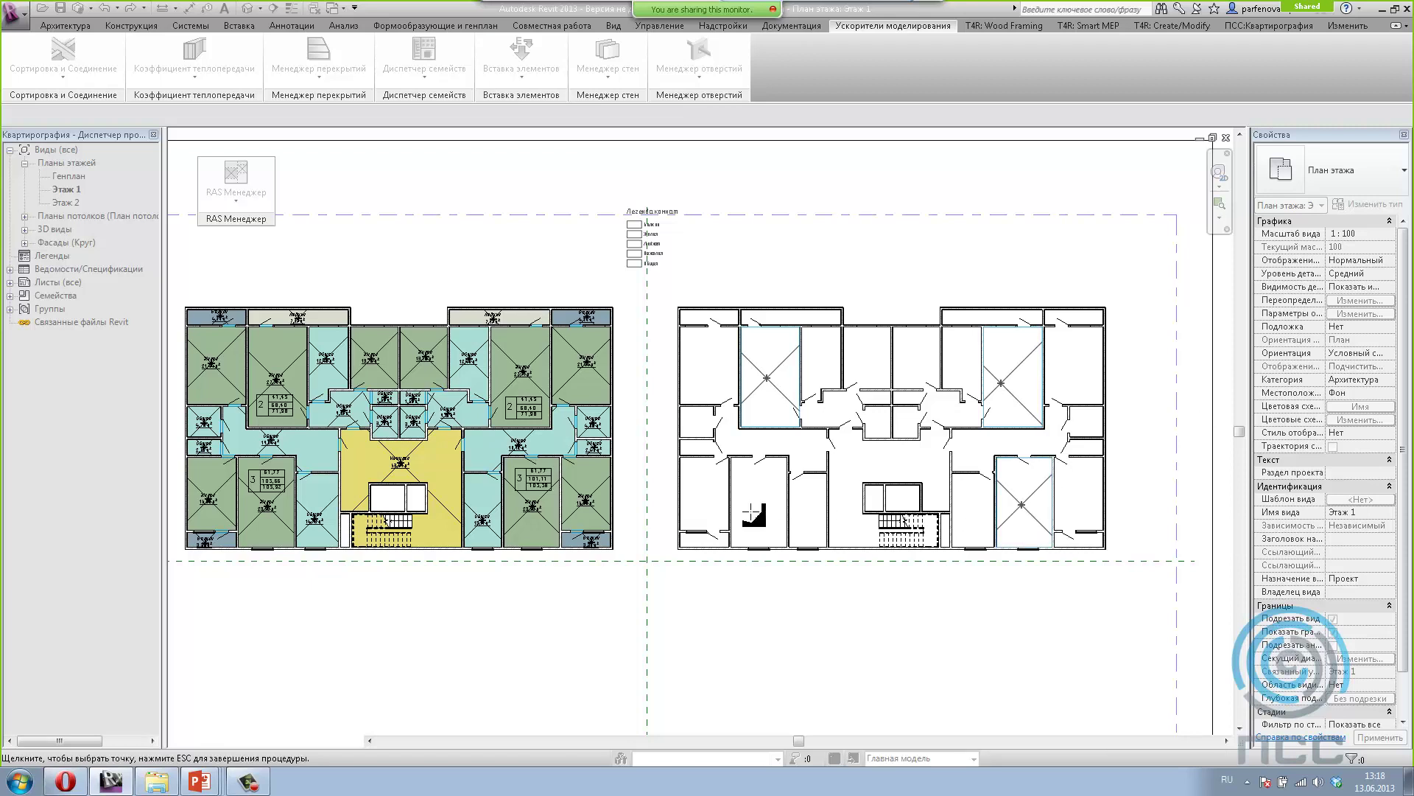
pyautogui.click(753, 514)
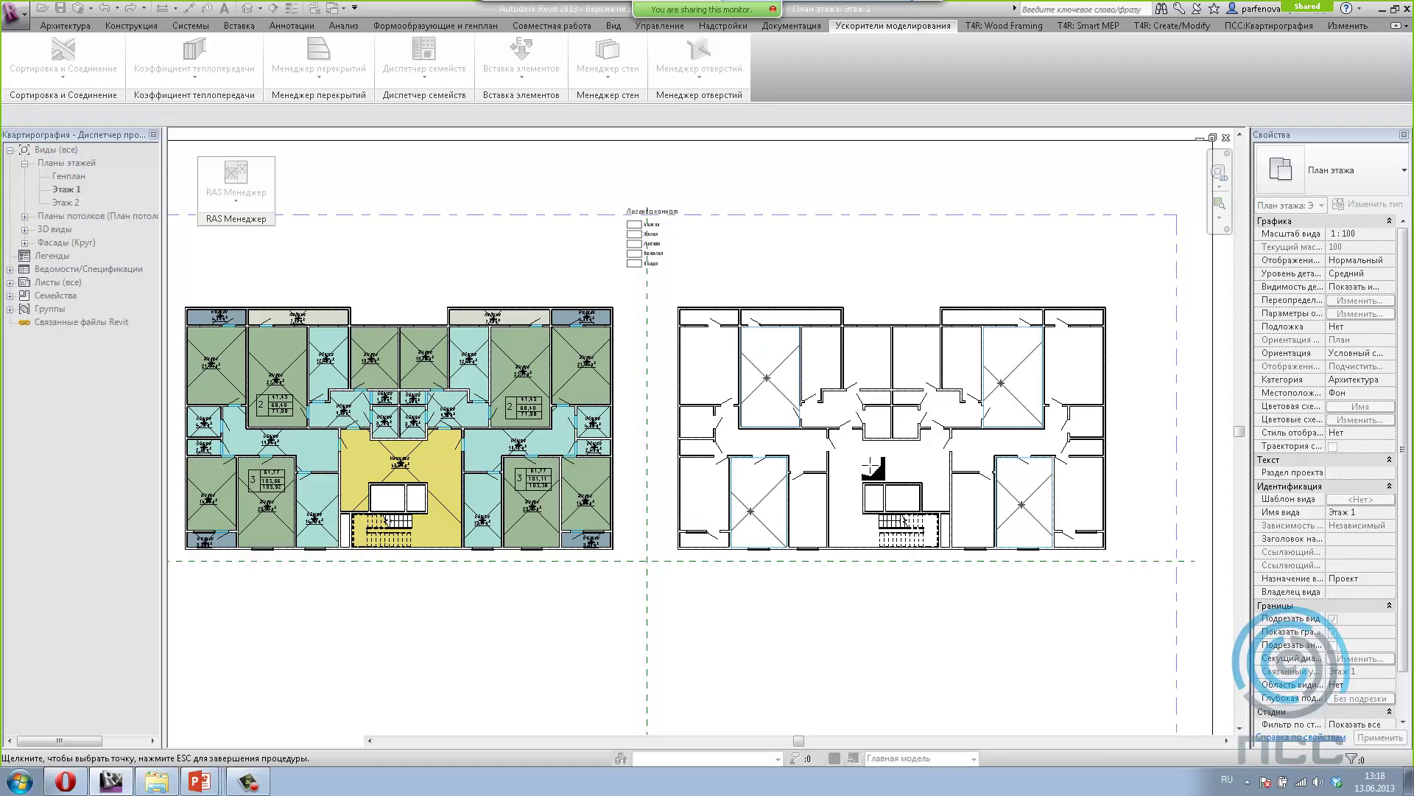
pyautogui.click(893, 501)
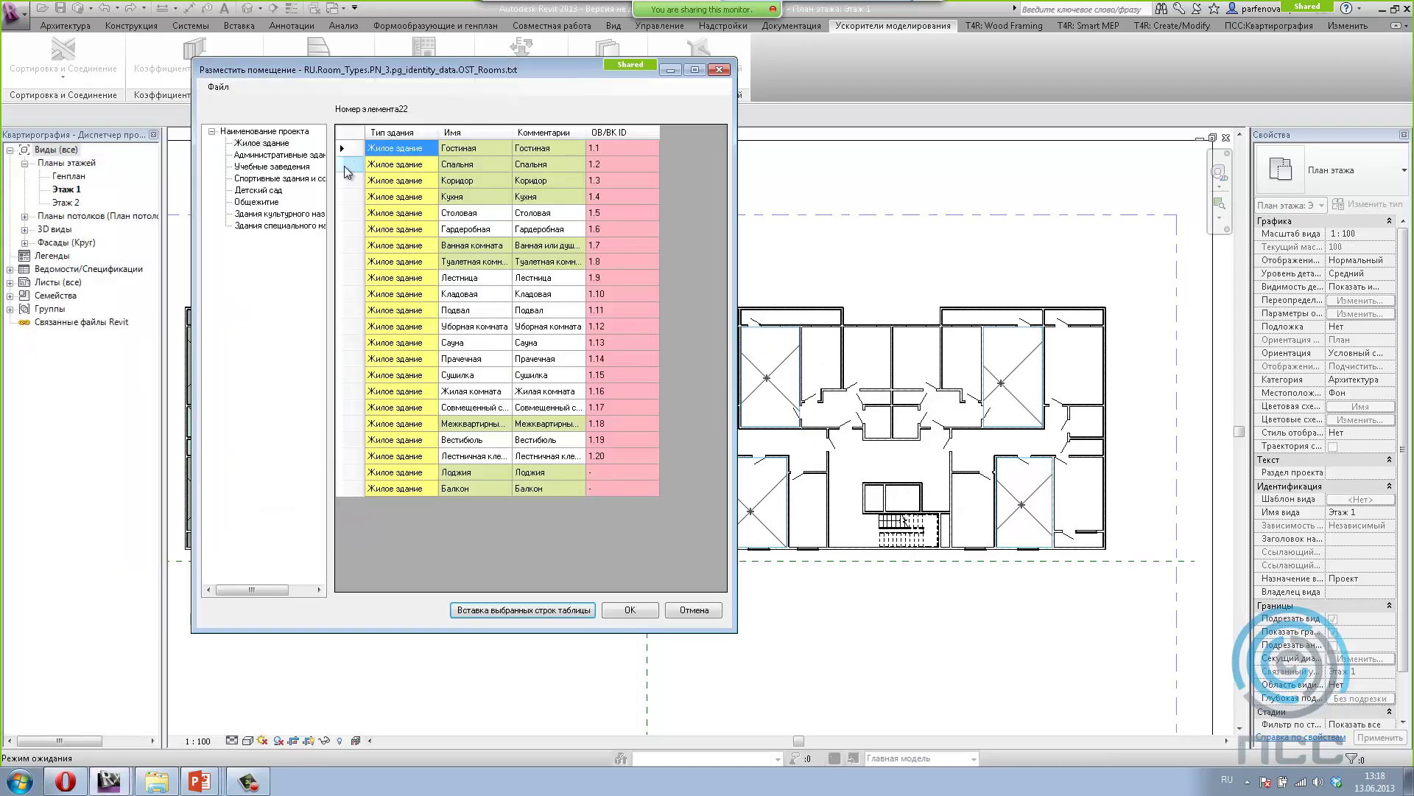
# Step: Place five Спальня 1.2 bedrooms in the corner rooms of the right plan
pyautogui.click(343, 165)
pyautogui.click(567, 612)
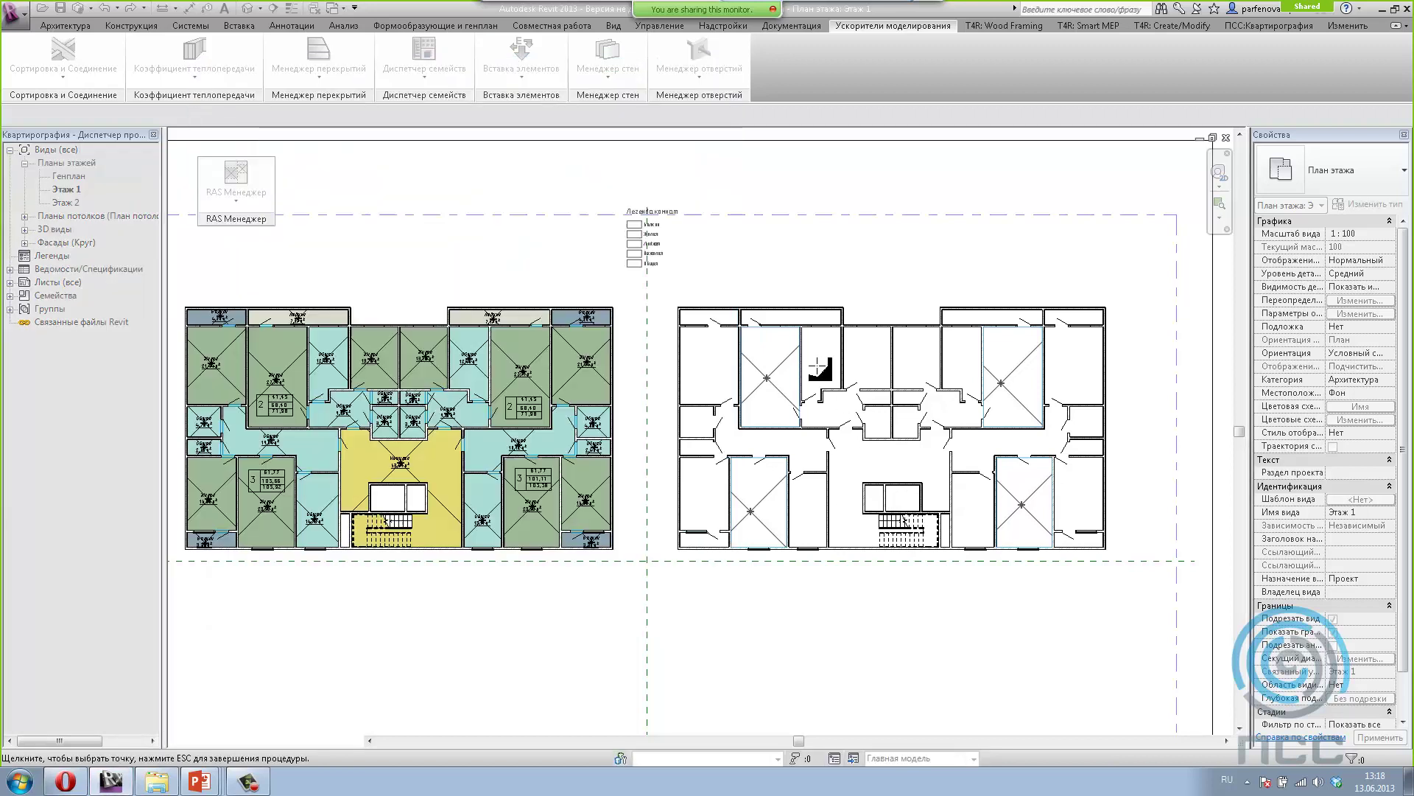
pyautogui.click(920, 358)
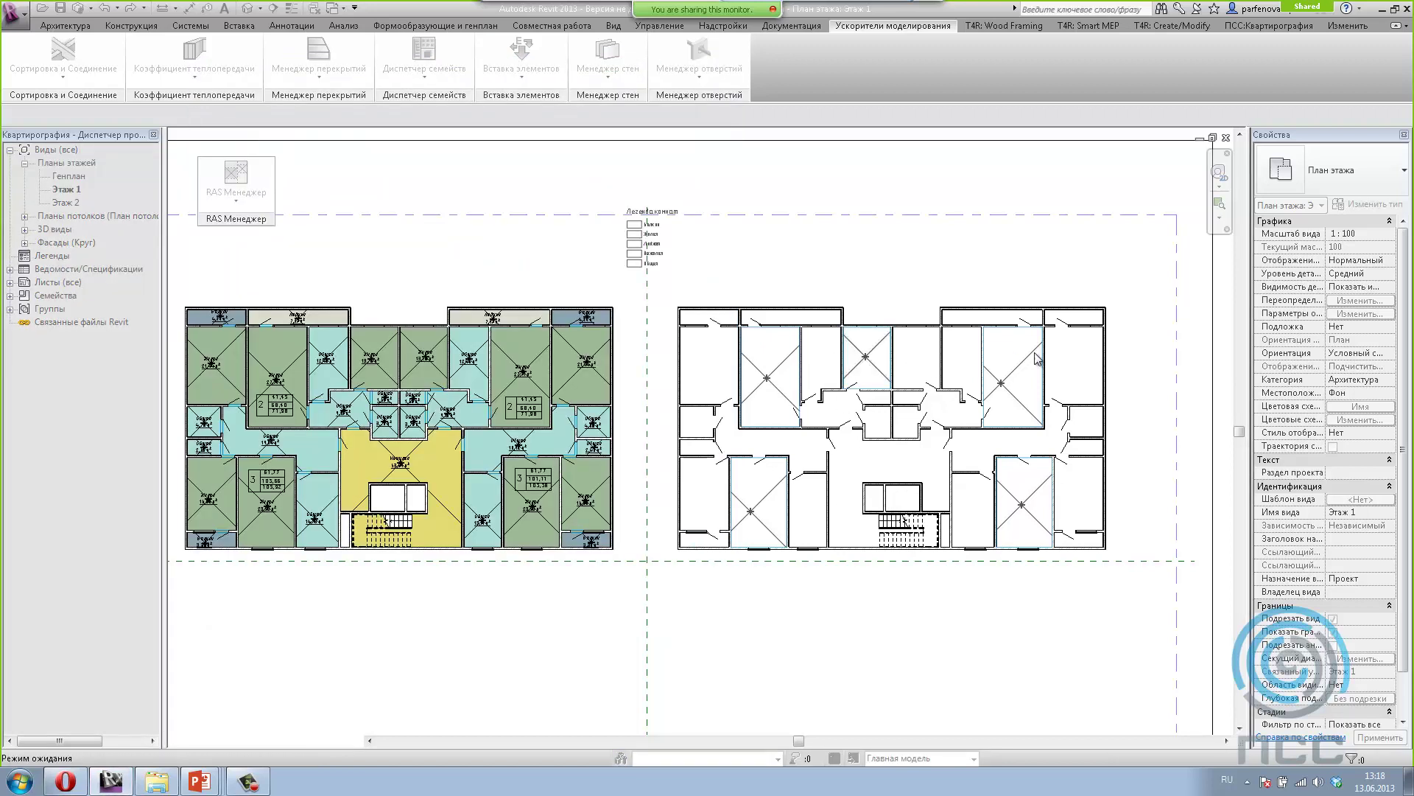
pyautogui.click(1086, 361)
pyautogui.click(1085, 505)
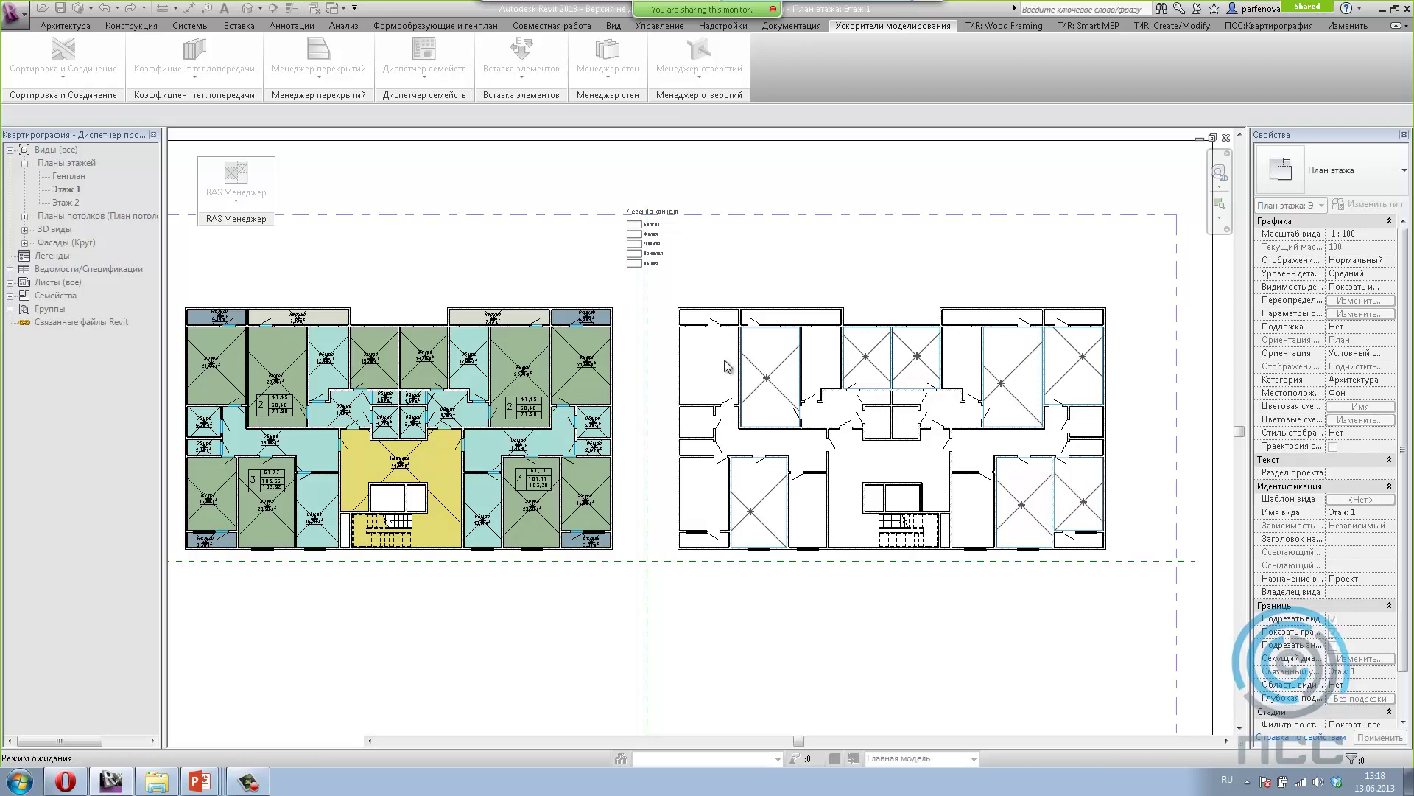
pyautogui.click(713, 368)
pyautogui.click(696, 504)
pyautogui.press('Escape')
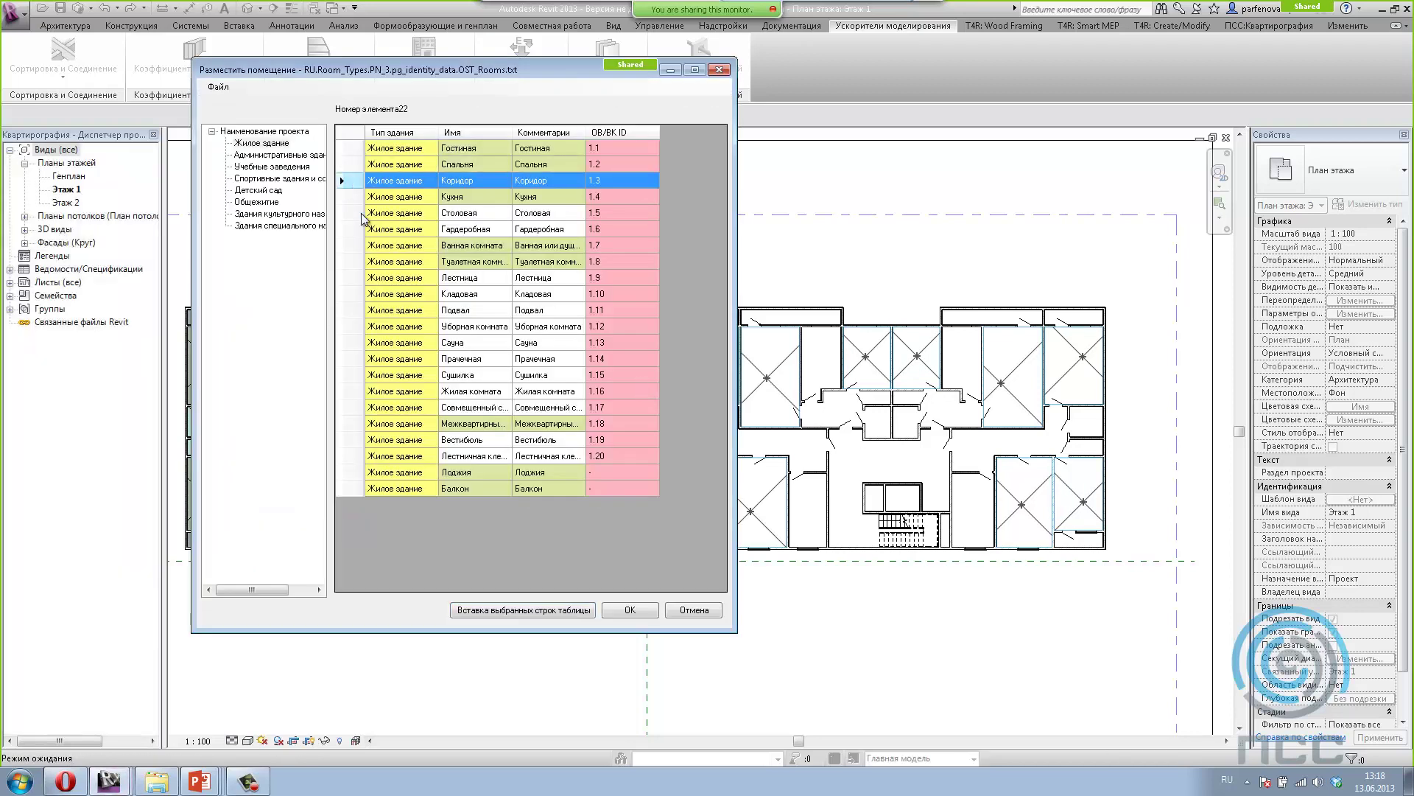
# Step: Place two Коридор 1.3 corridor rooms, then insert and end a Кухня 1.4 placement
pyautogui.click(488, 610)
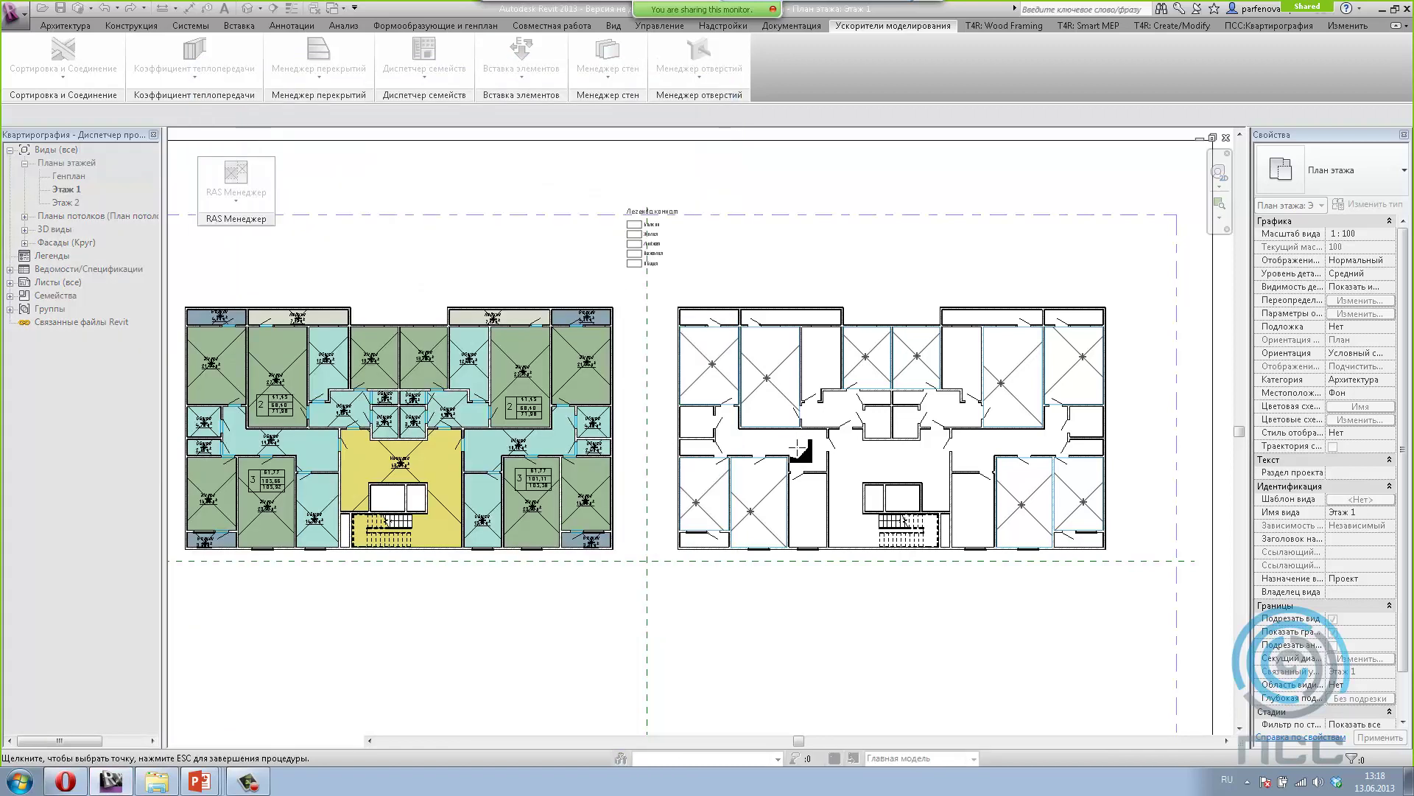
pyautogui.click(1016, 445)
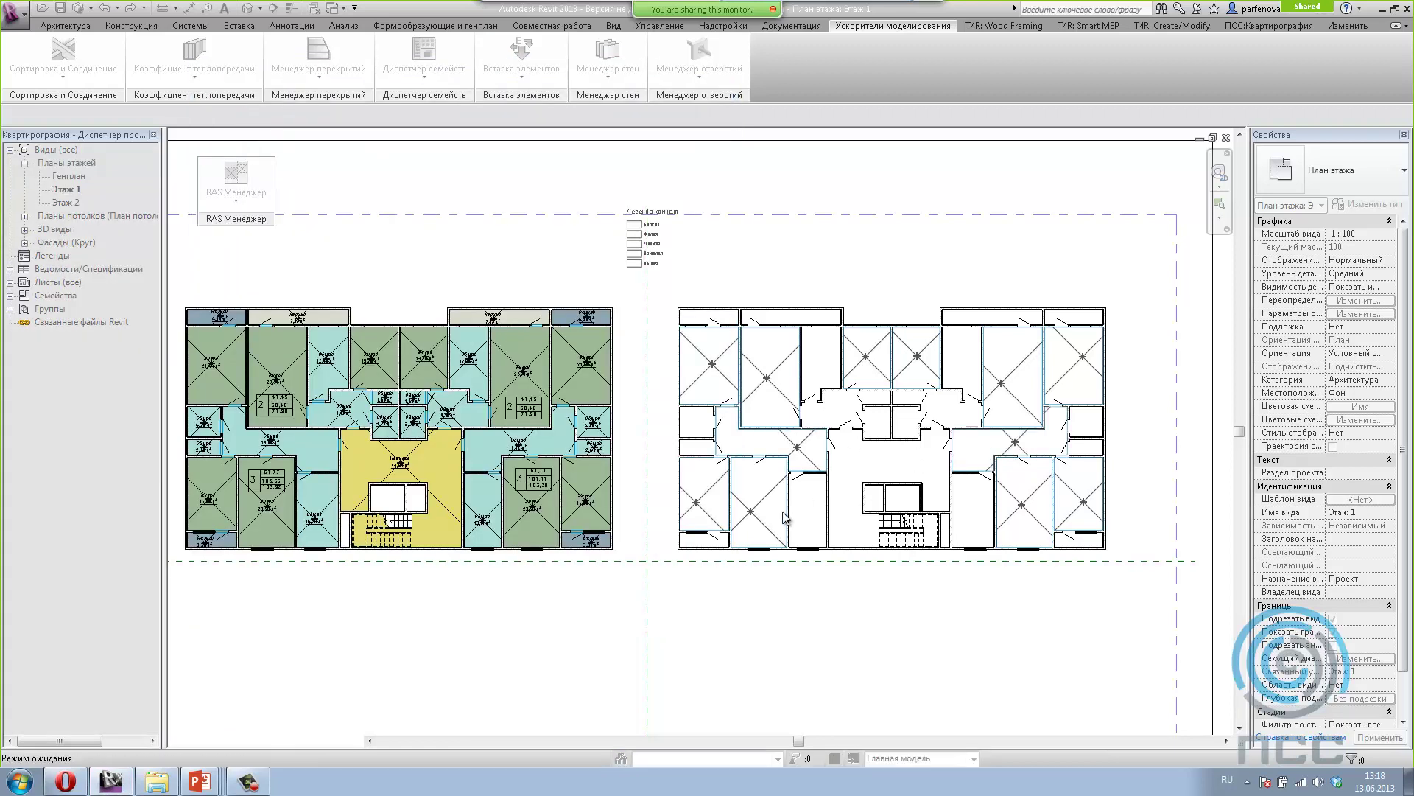
pyautogui.click(947, 408)
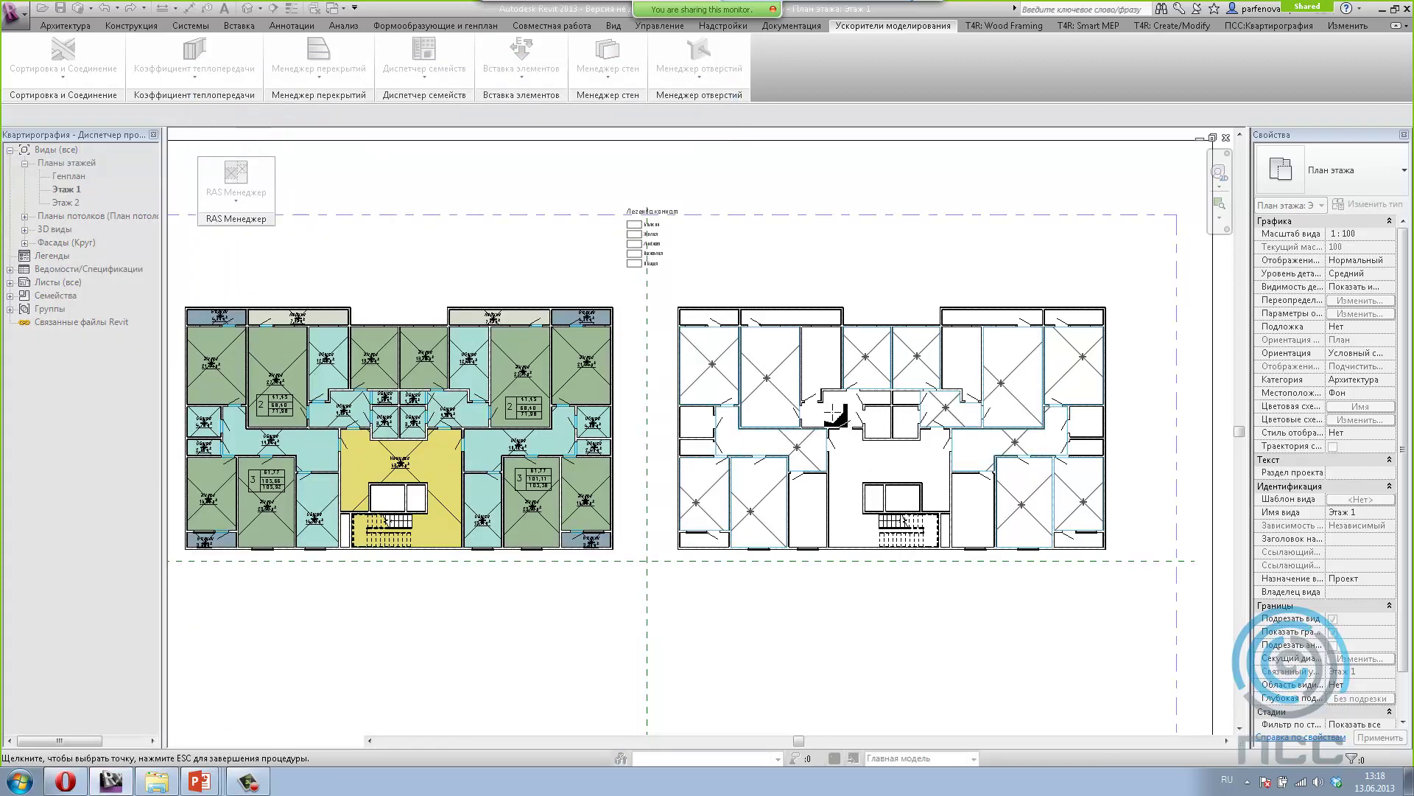
pyautogui.click(236, 177)
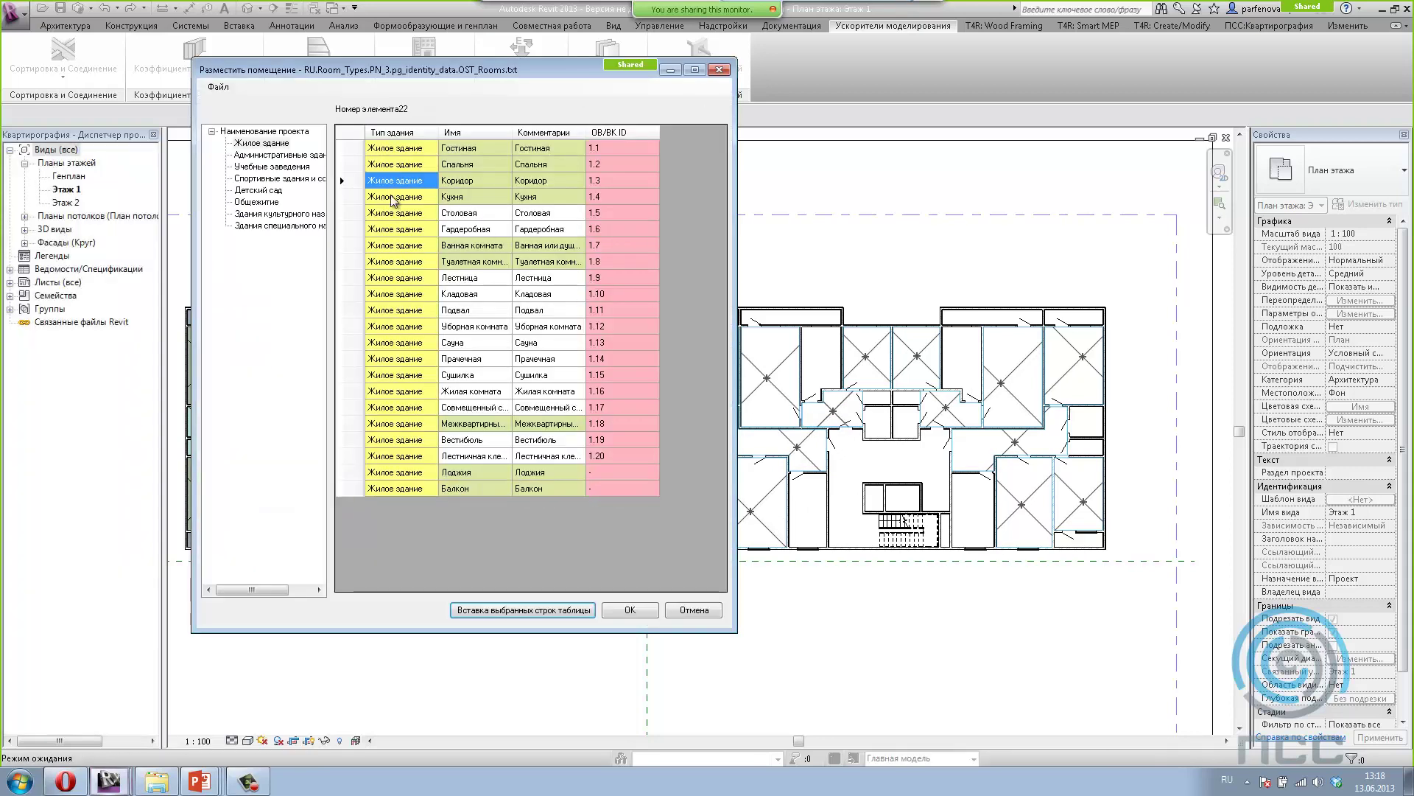
pyautogui.click(349, 196)
pyautogui.click(574, 609)
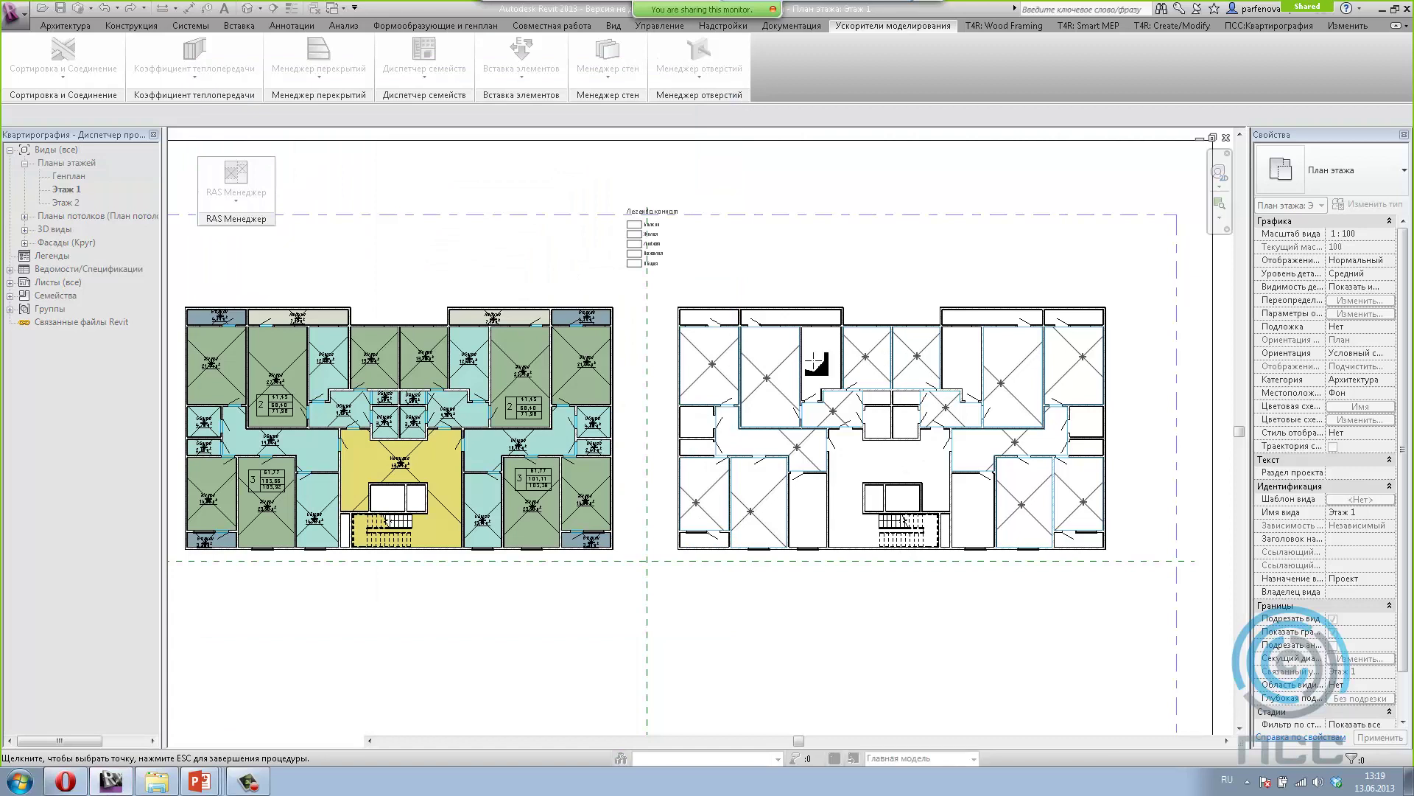
pyautogui.press('Escape')
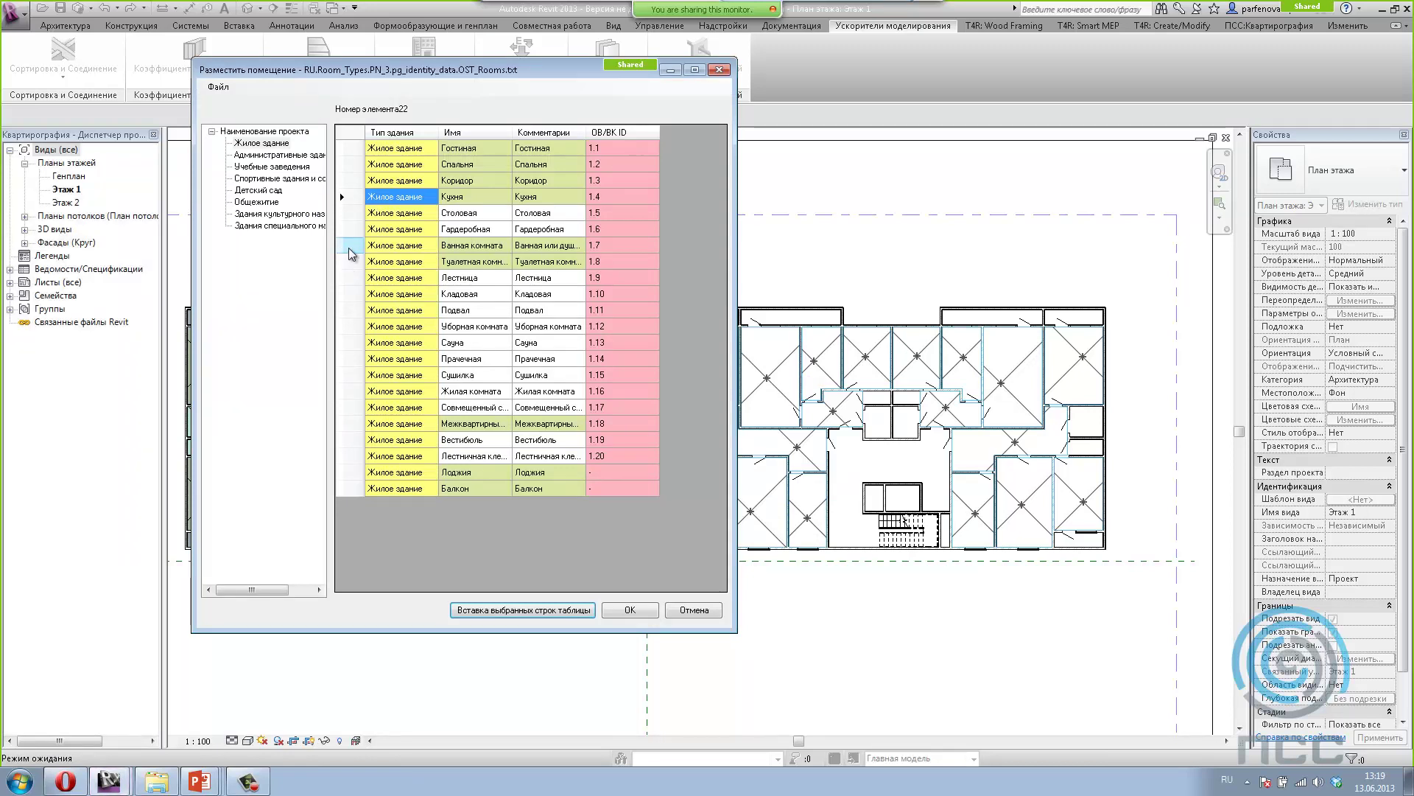
# Step: Place two Ванная комната bathrooms in the small rooms of the plan
pyautogui.click(350, 245)
pyautogui.click(510, 615)
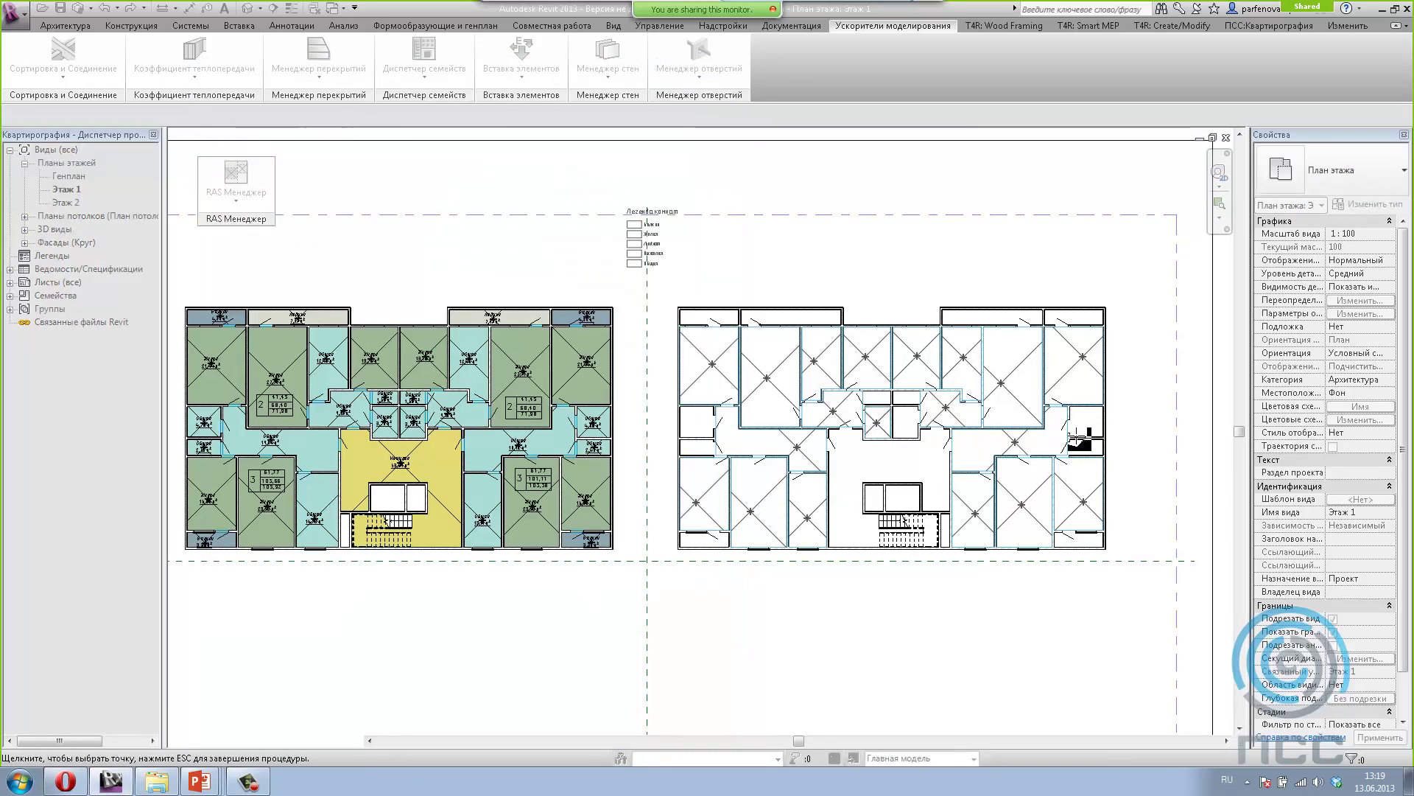
pyautogui.click(1086, 430)
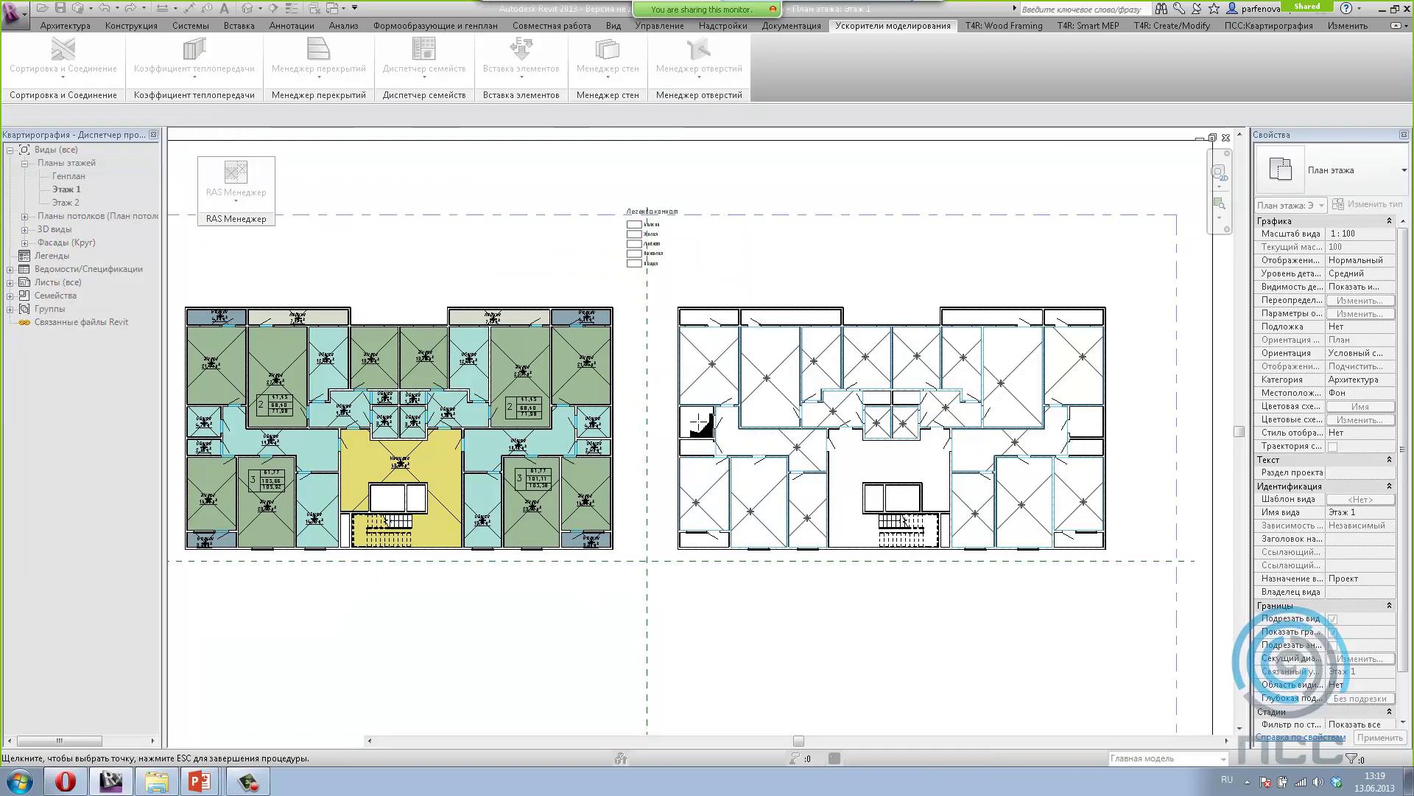
pyautogui.click(705, 441)
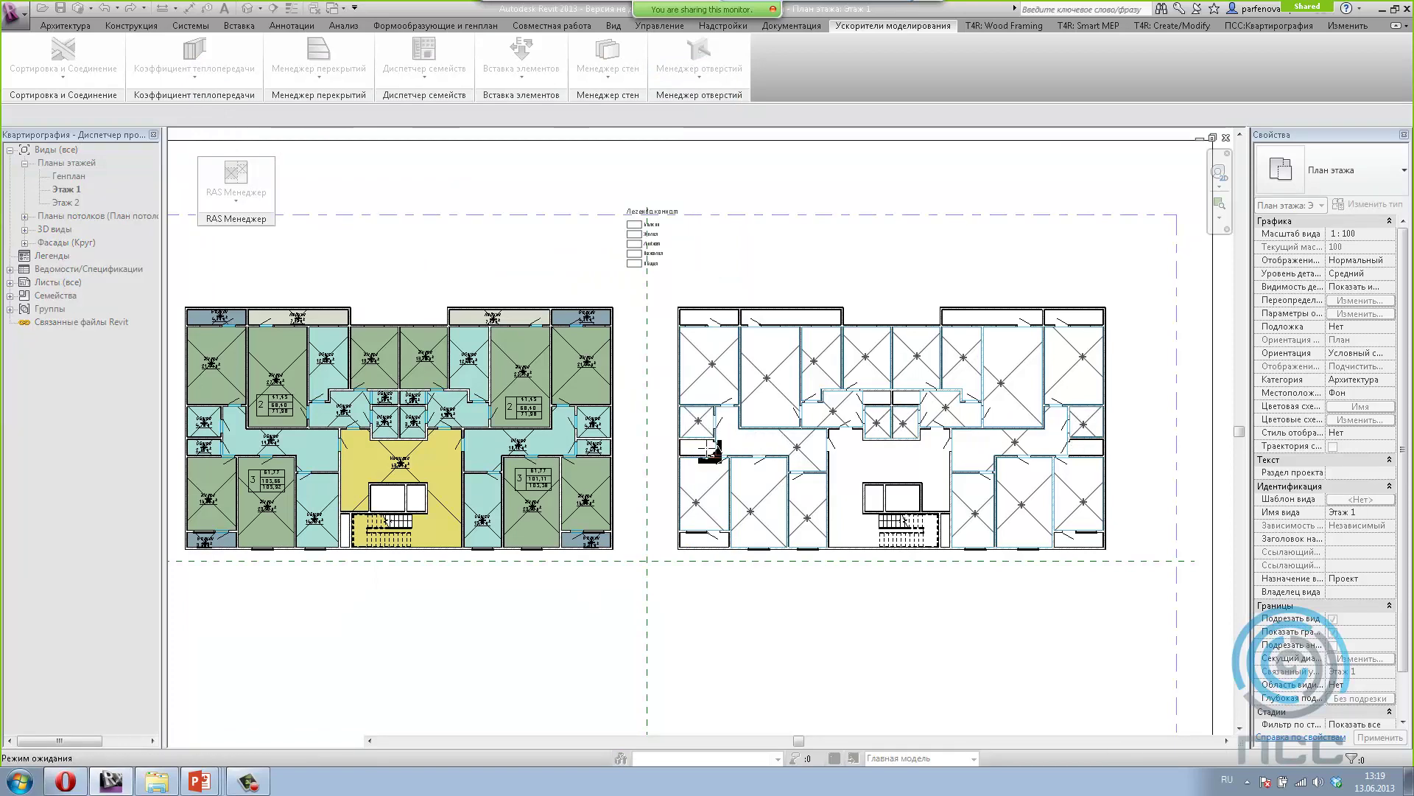
pyautogui.press('Escape')
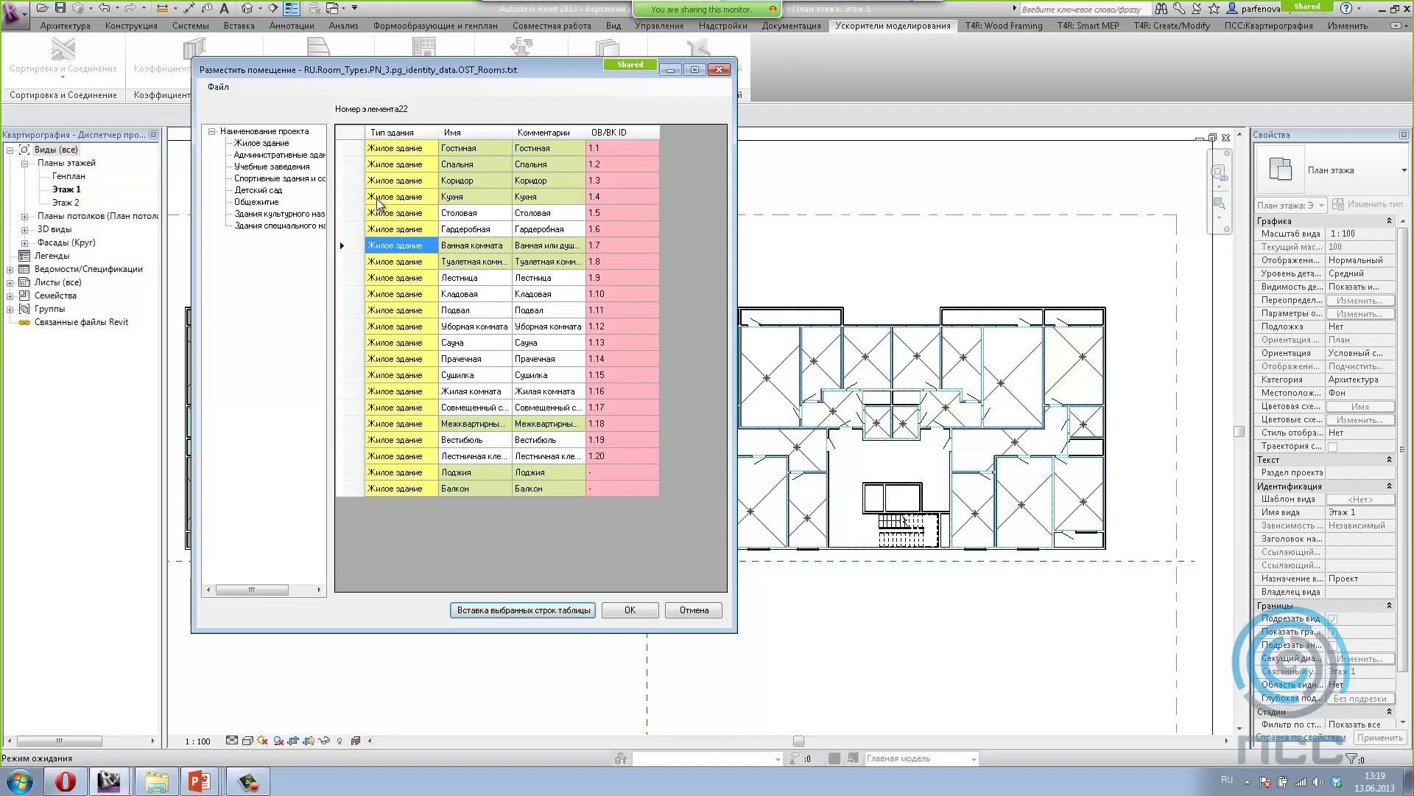
# Step: Place rooms in the small central and left rooms, ending with Туалетная комната 1.8 chosen
pyautogui.click(569, 613)
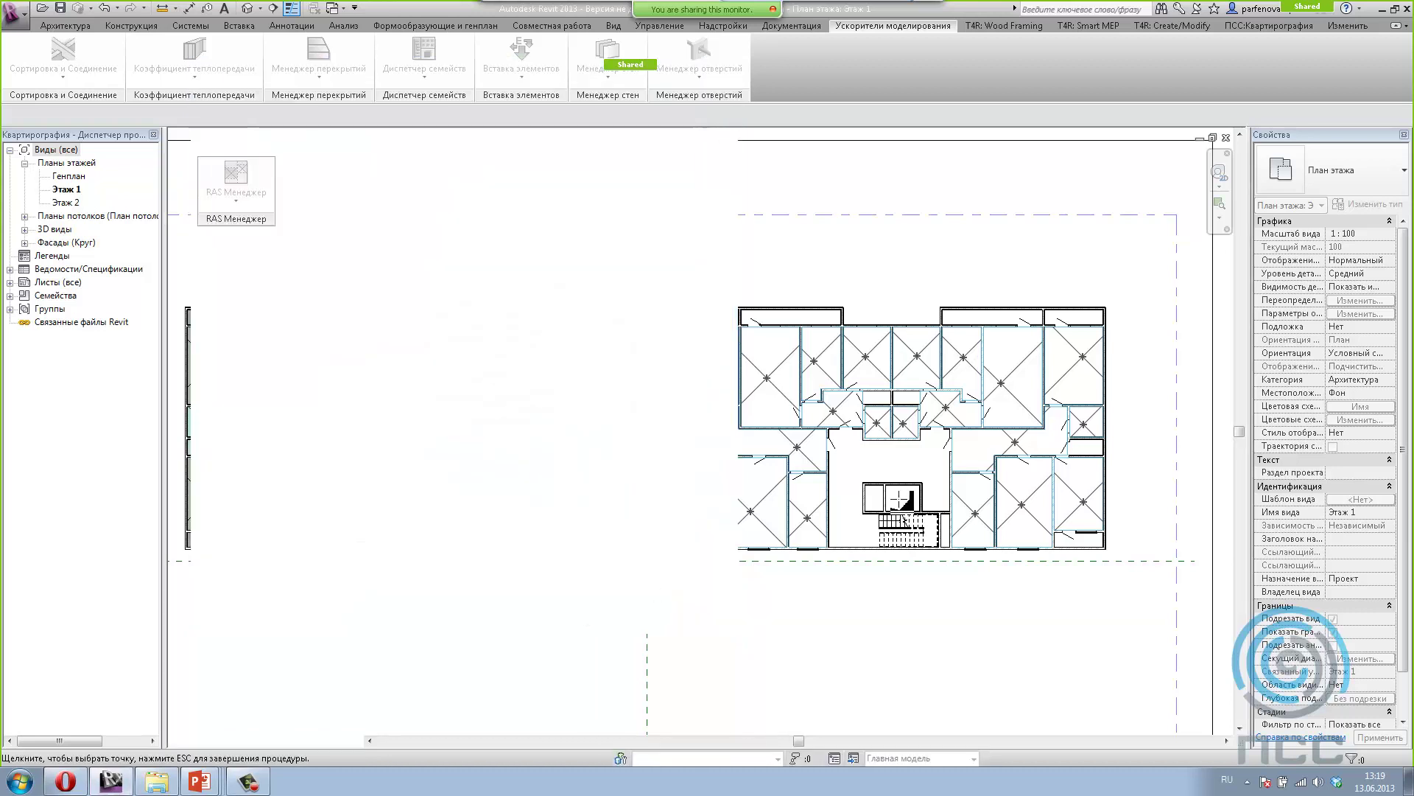
pyautogui.click(881, 398)
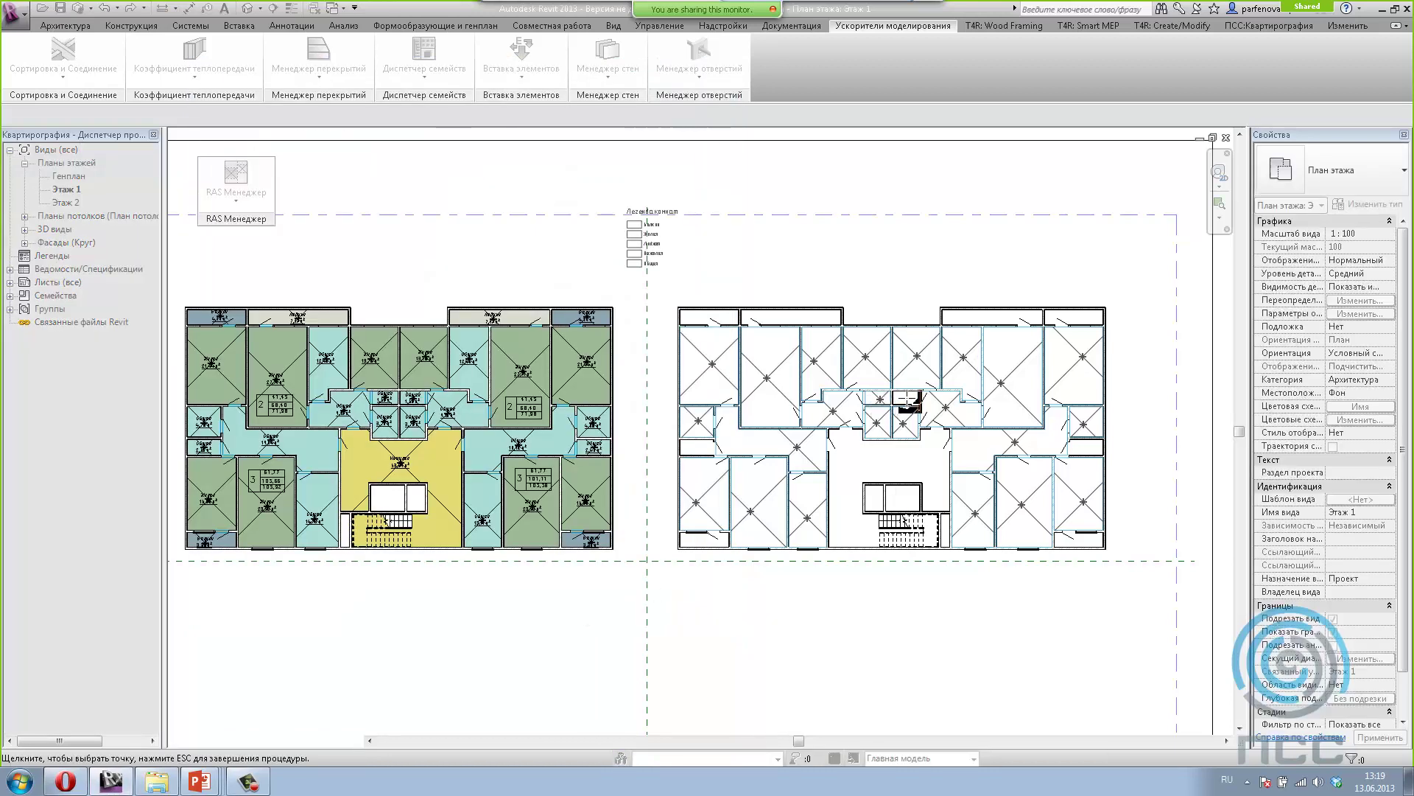
pyautogui.press('Escape')
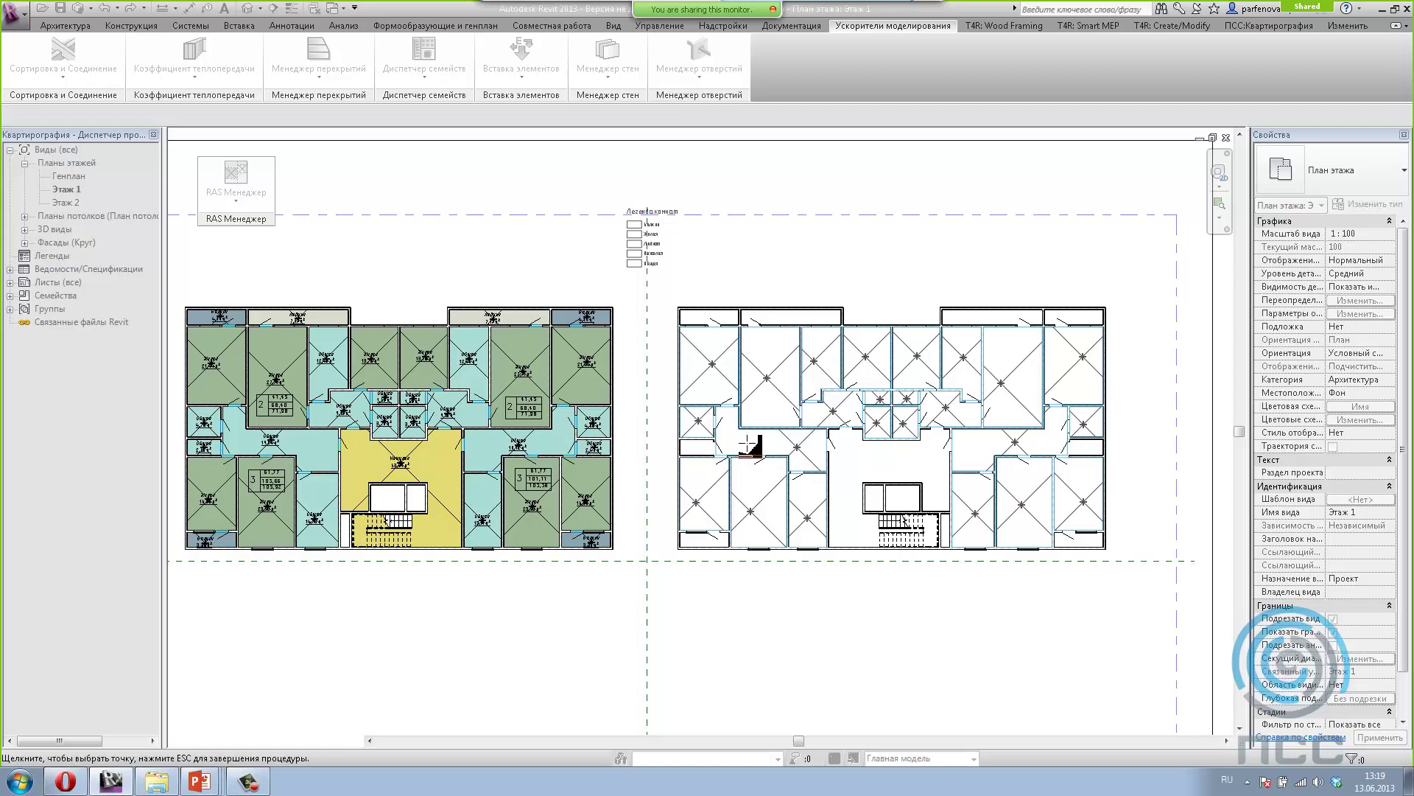
pyautogui.press('Return')
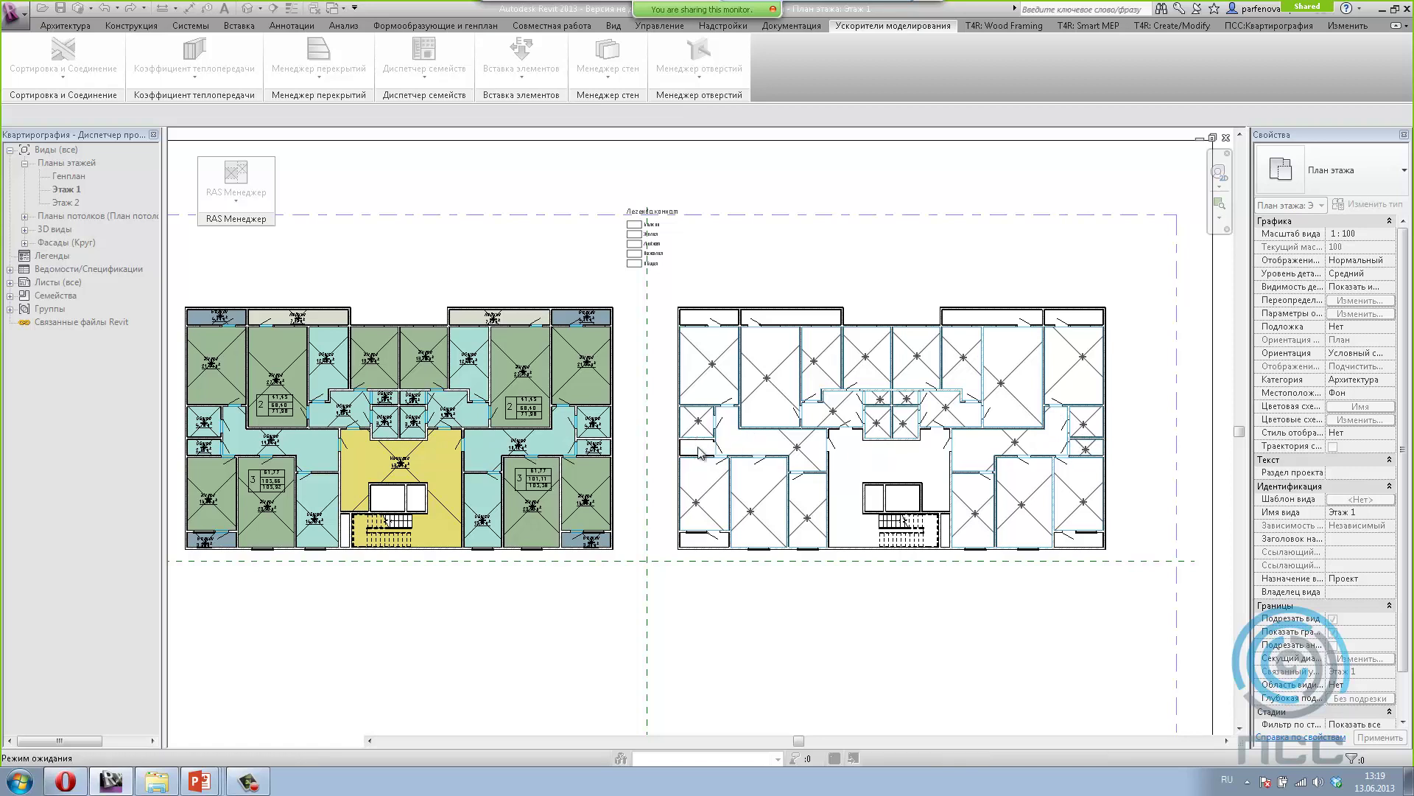
pyautogui.click(698, 450)
pyautogui.press('Escape')
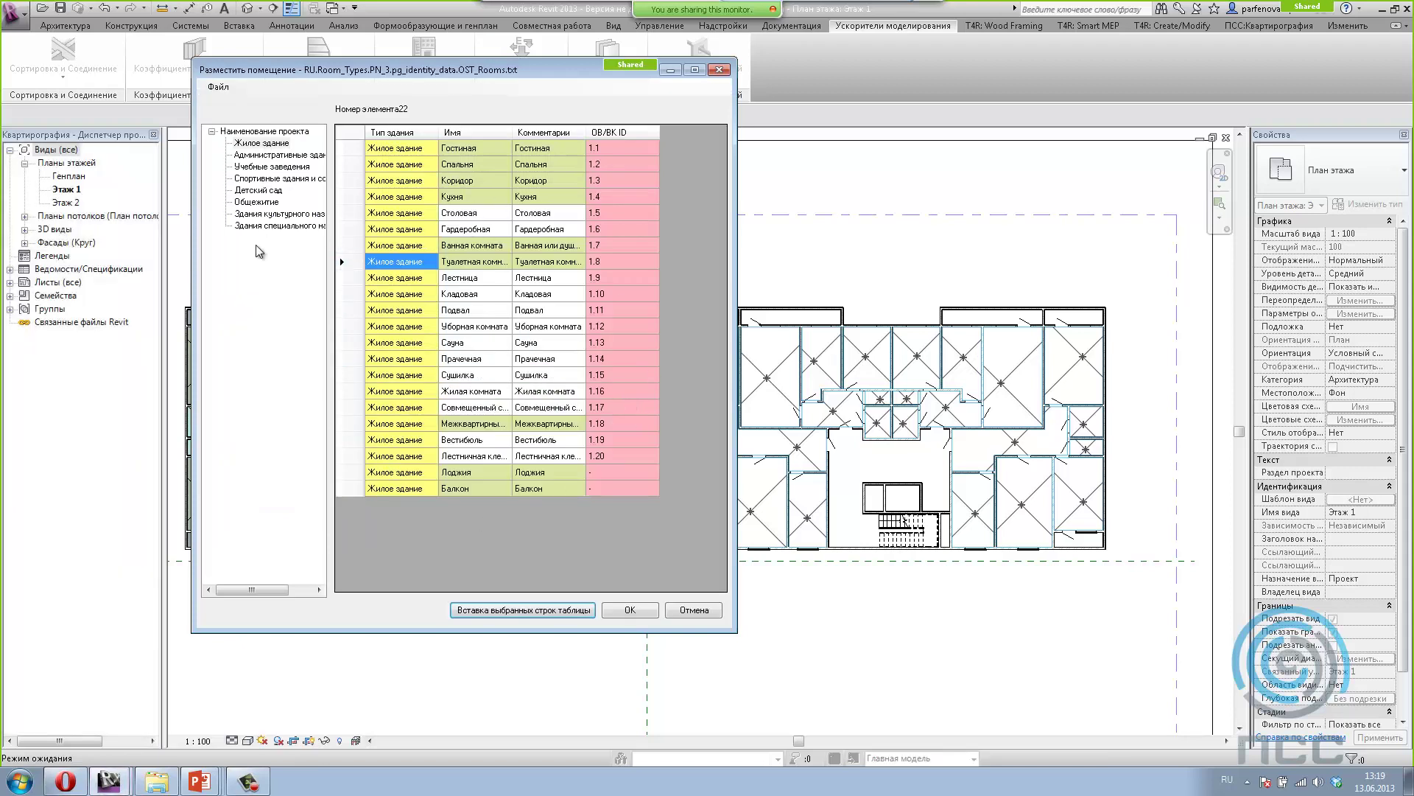
# Step: Copy the Балкон row with its ОВиК ID and save the room table
pyautogui.click(341, 490)
pyautogui.rightClick(342, 489)
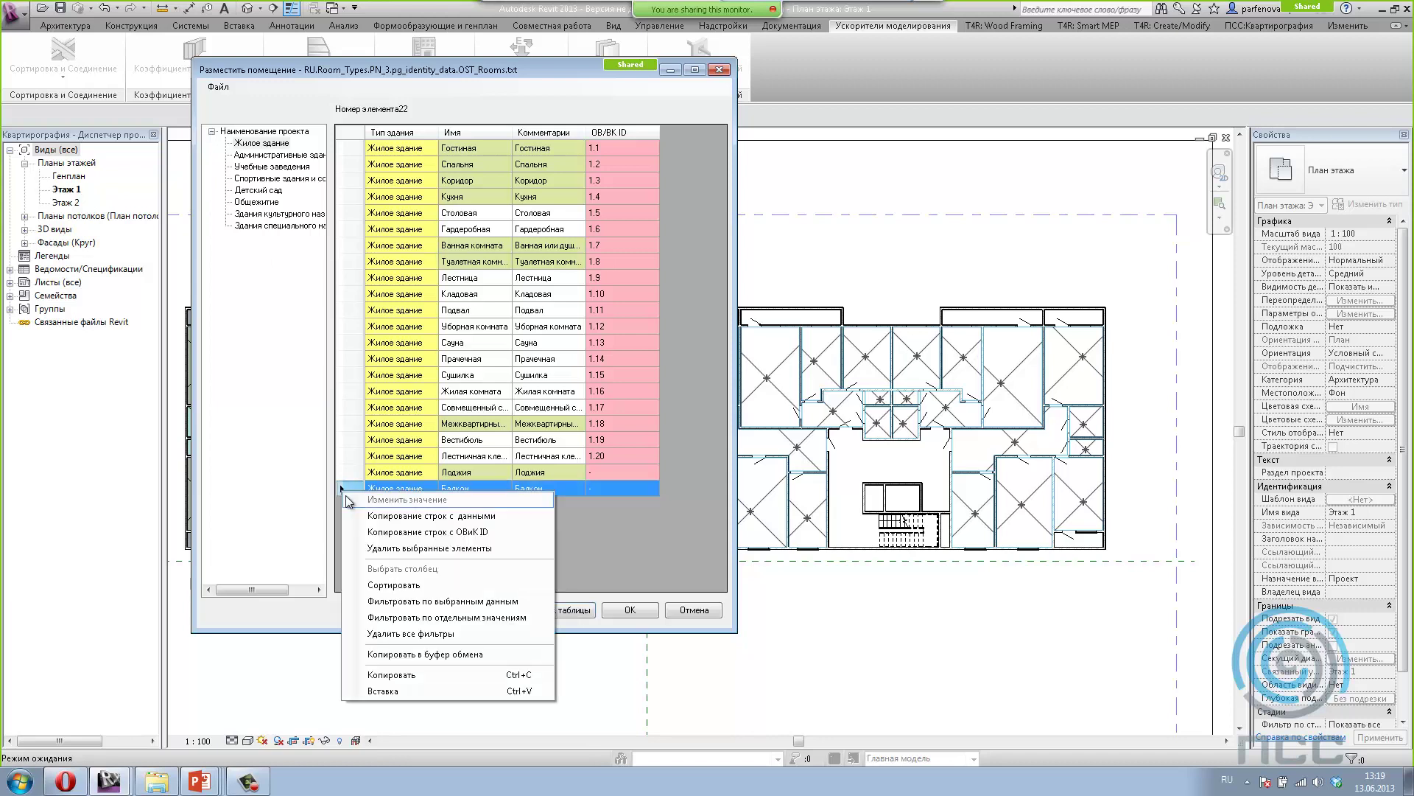
pyautogui.click(384, 540)
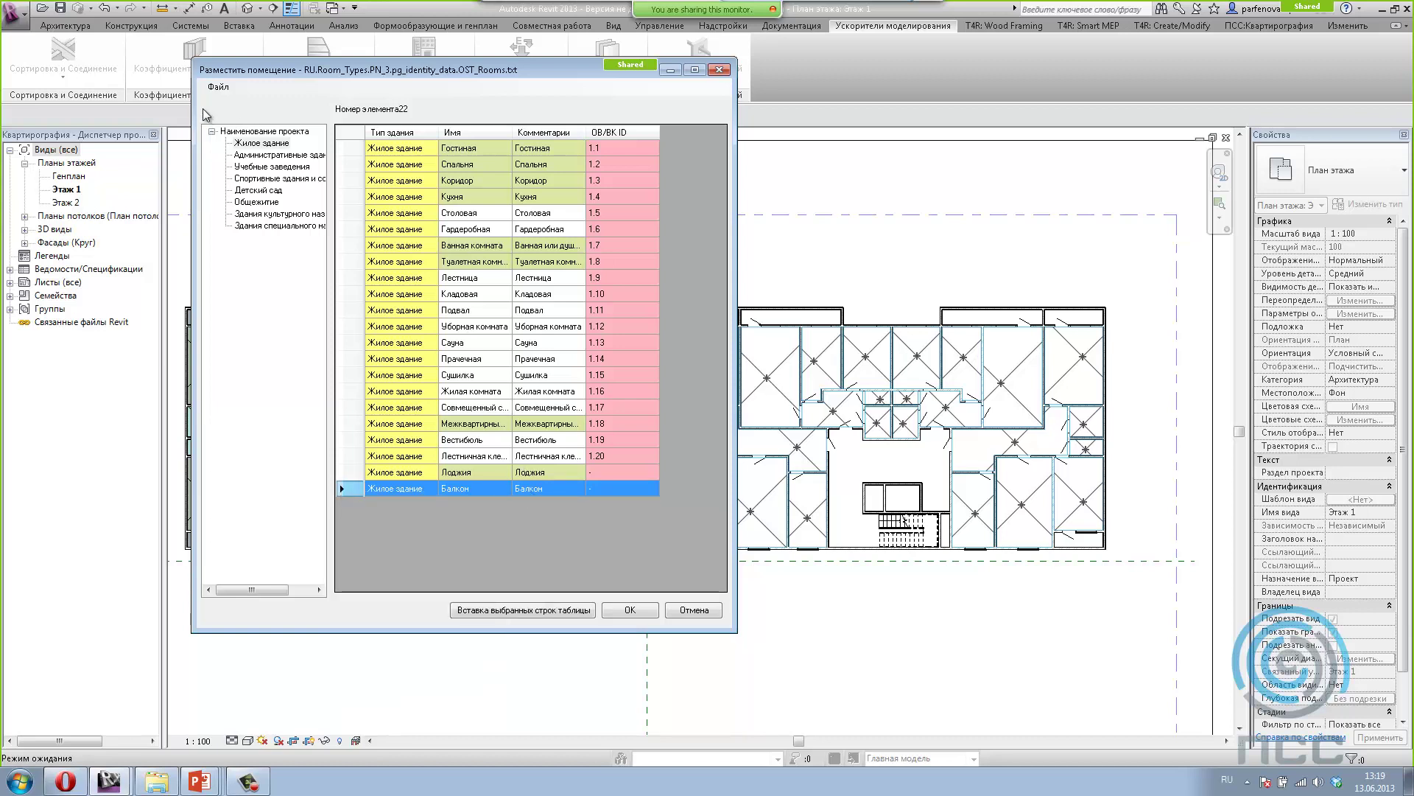
pyautogui.click(218, 87)
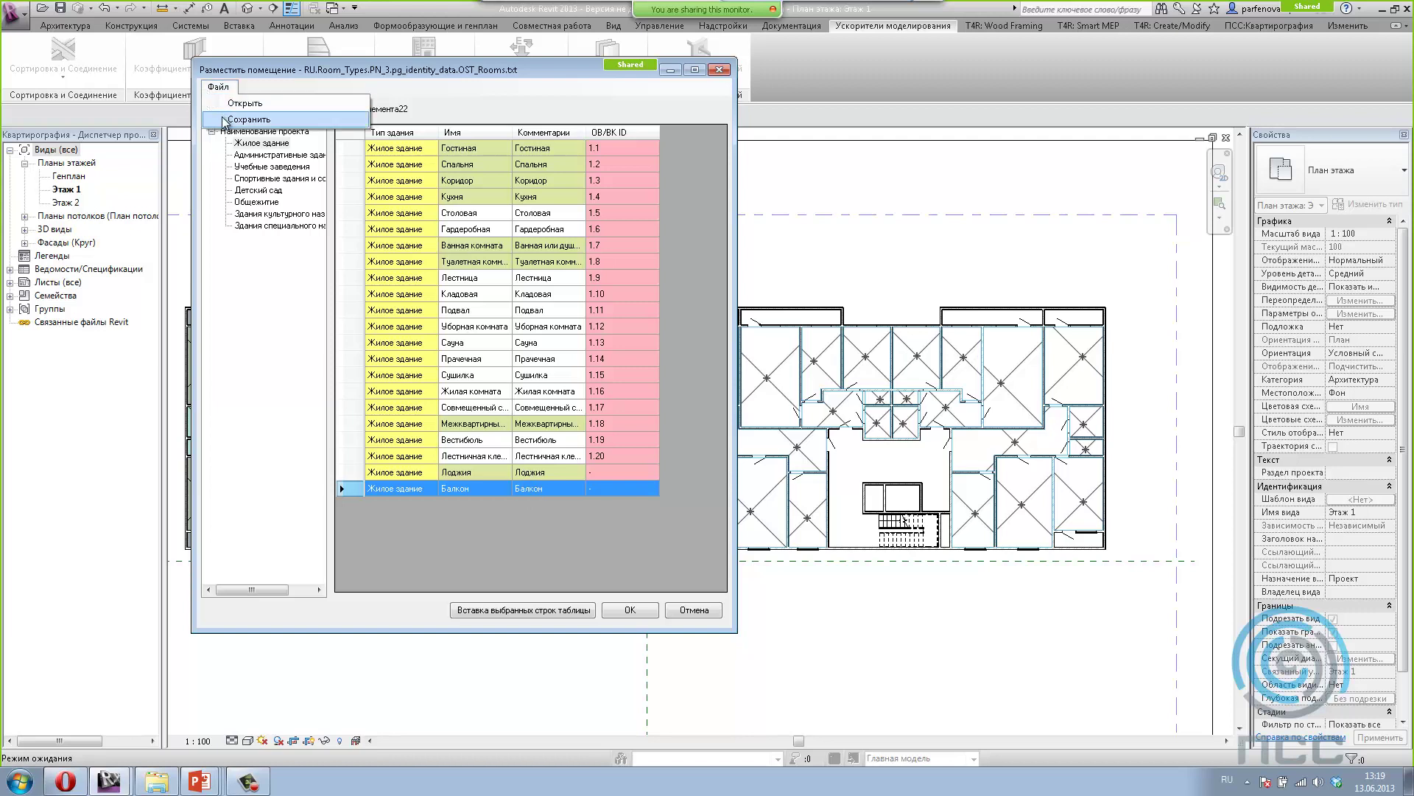
pyautogui.click(224, 120)
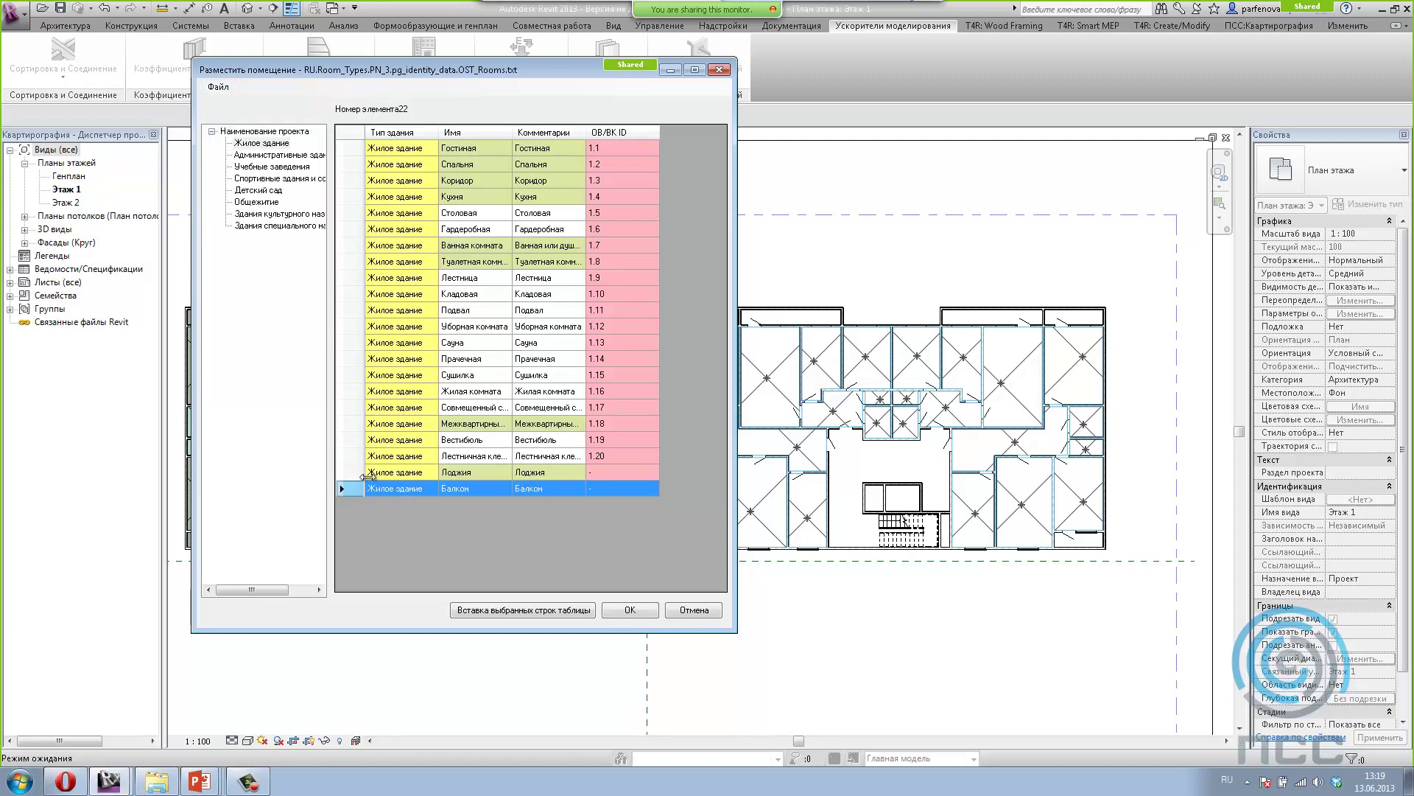
# Step: Insert the Лоджия and Балкон rows as rooms in the top and top-right plan rooms
pyautogui.keyDown('shift'); pyautogui.click(349, 473); pyautogui.keyUp('shift')
pyautogui.click(510, 610)
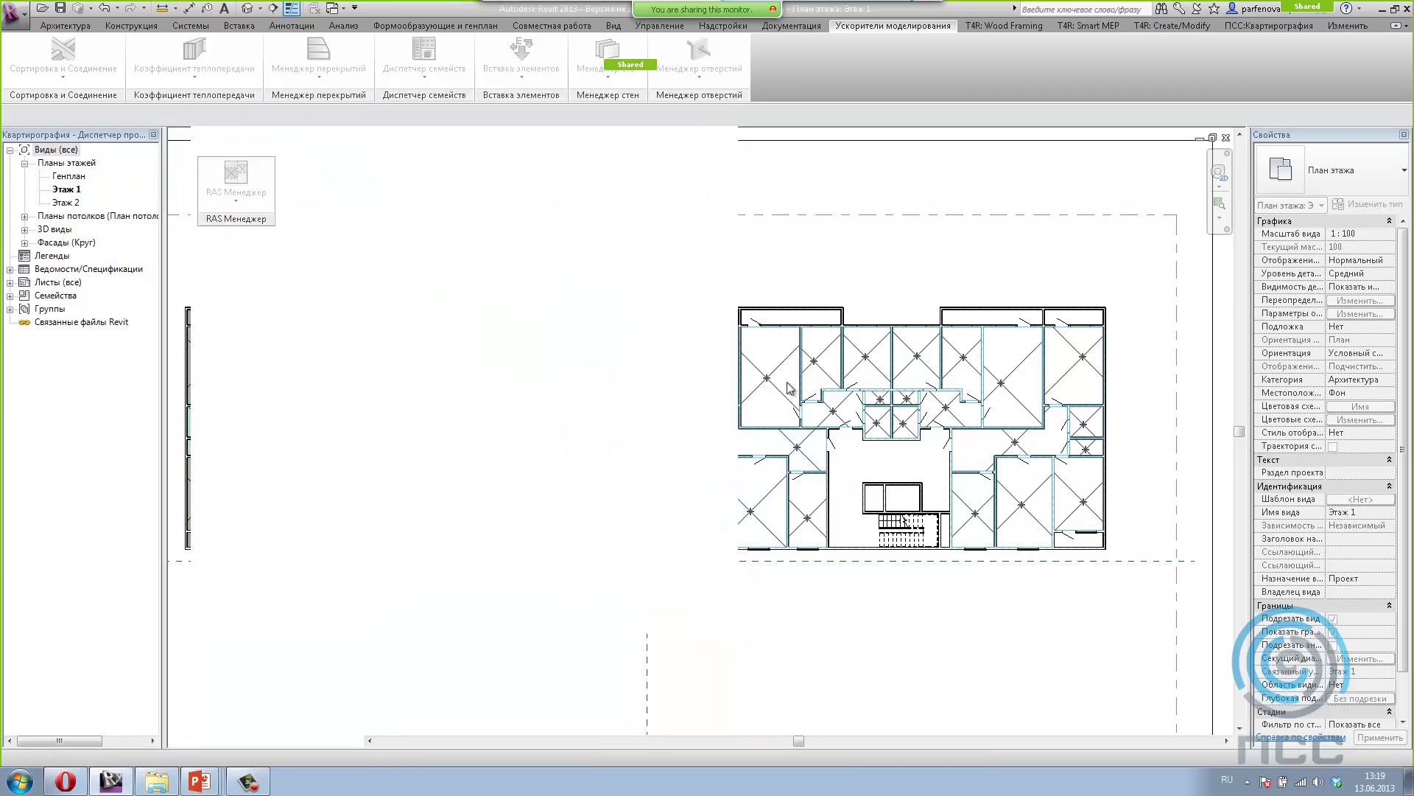
pyautogui.click(794, 317)
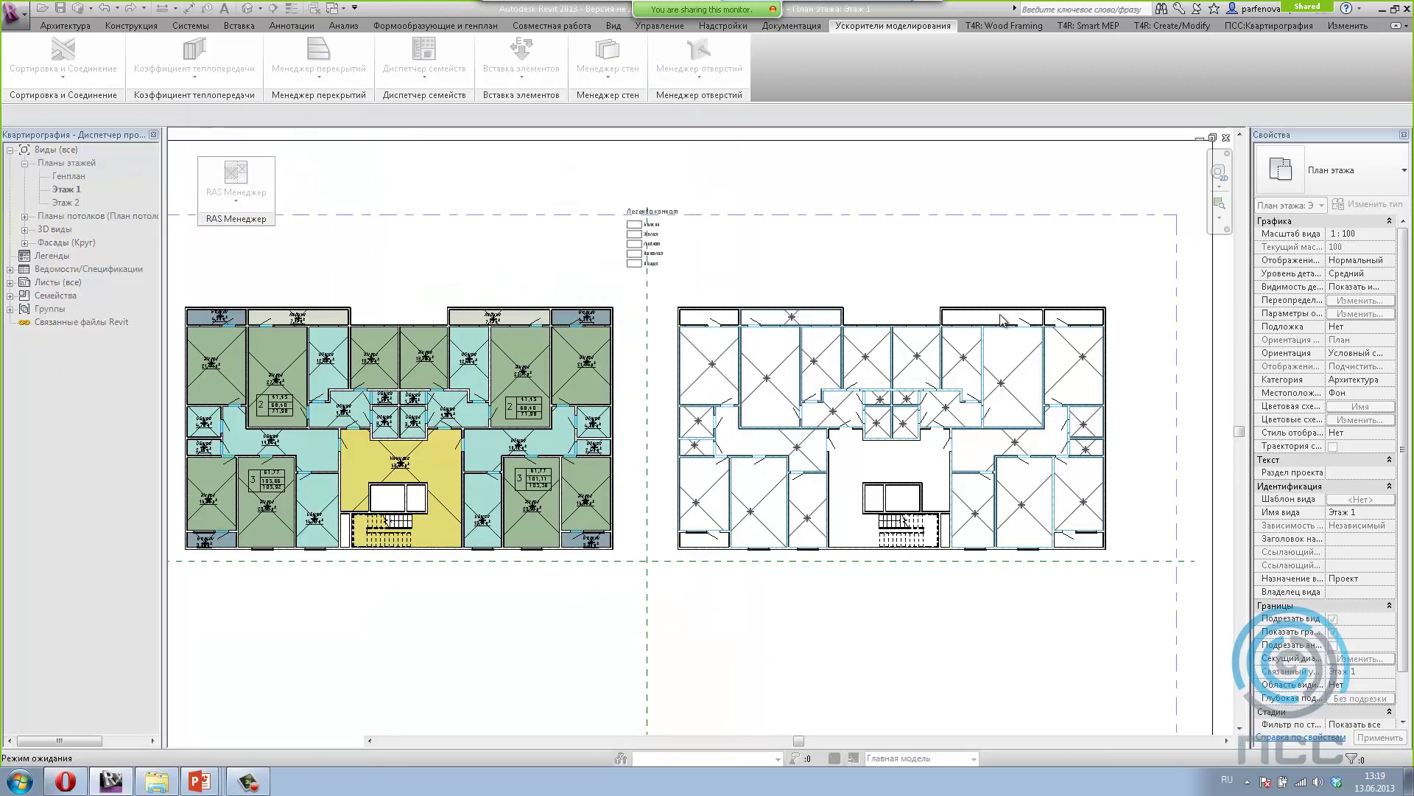
pyautogui.click(998, 318)
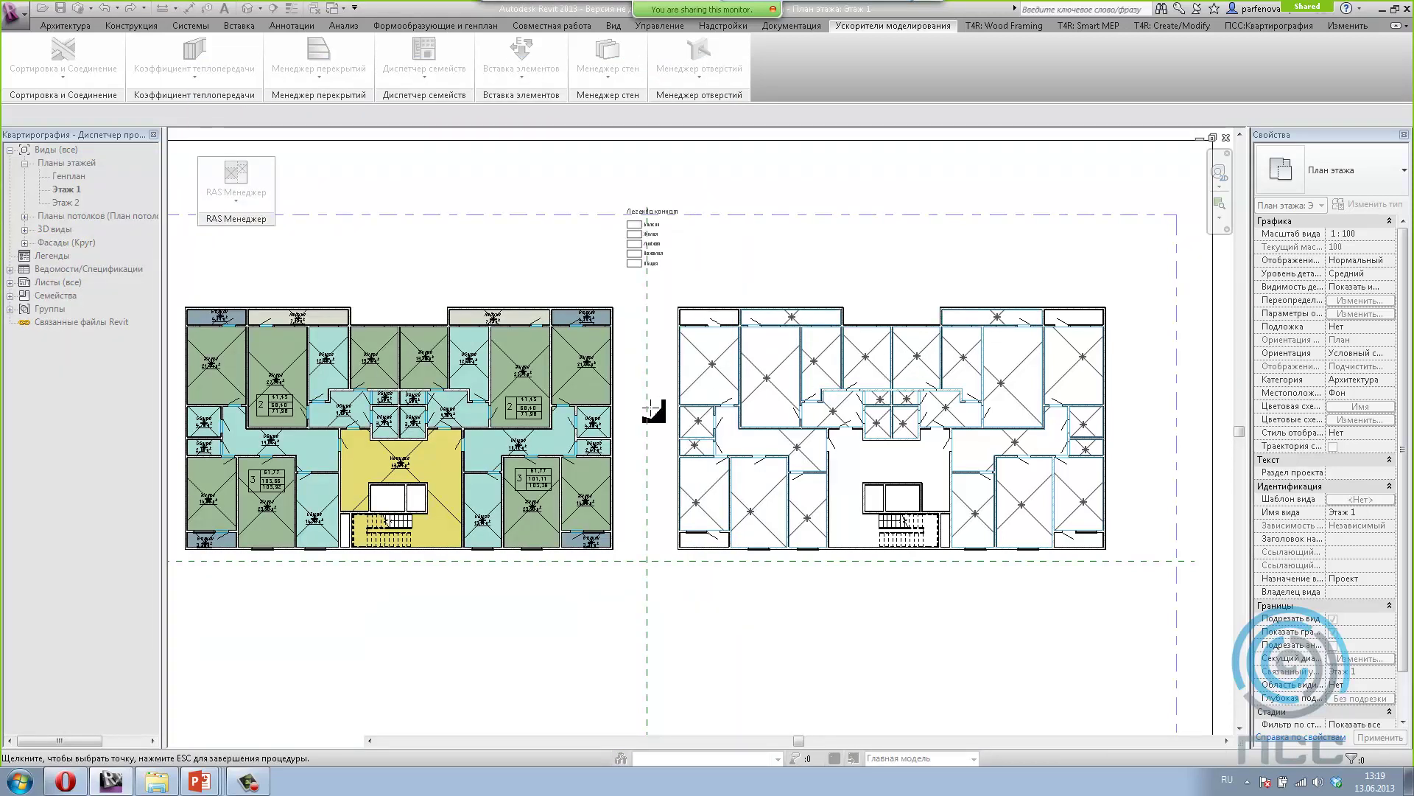
pyautogui.press('Escape')
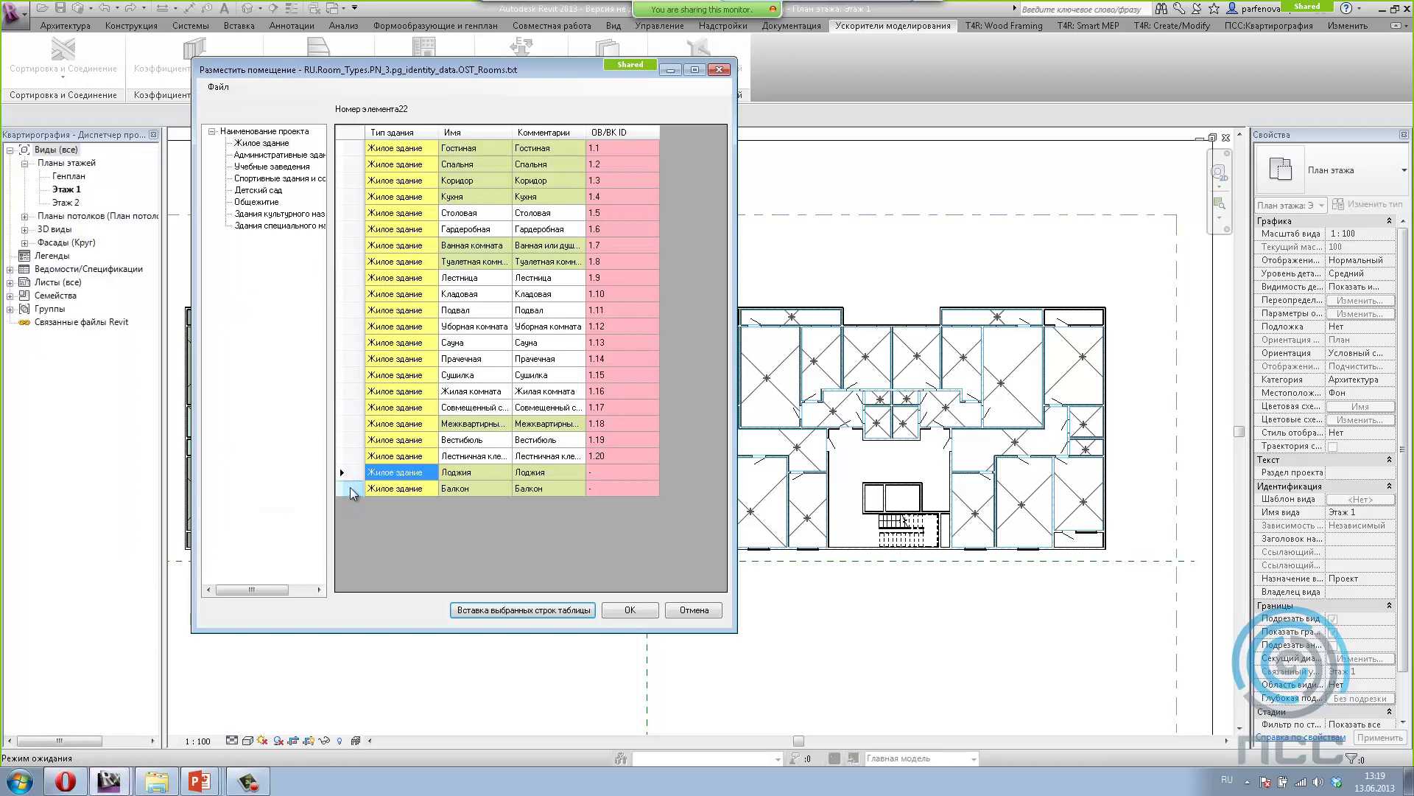
# Step: Insert the rows again into the top-left and top-right rooms of the right plan
pyautogui.click(551, 609)
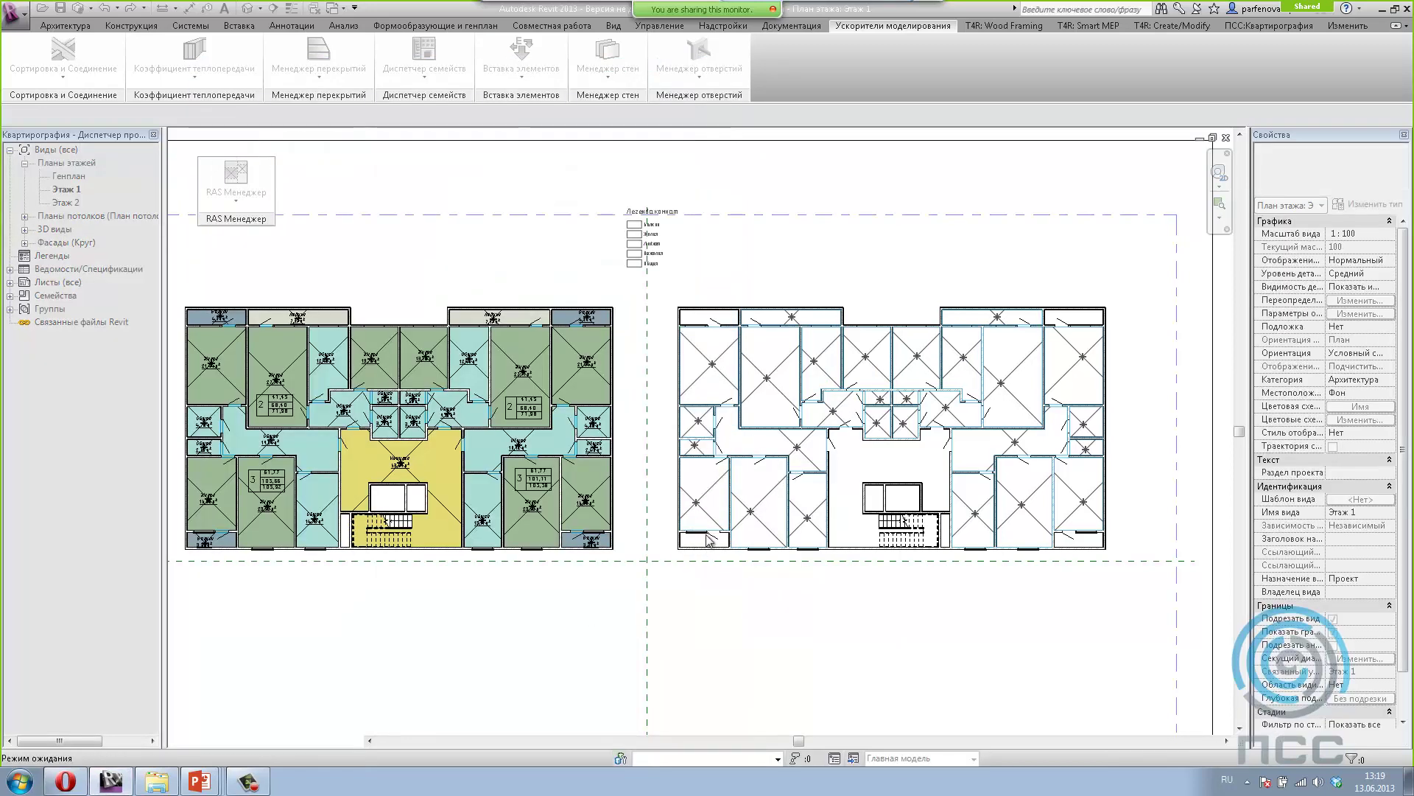
pyautogui.click(705, 319)
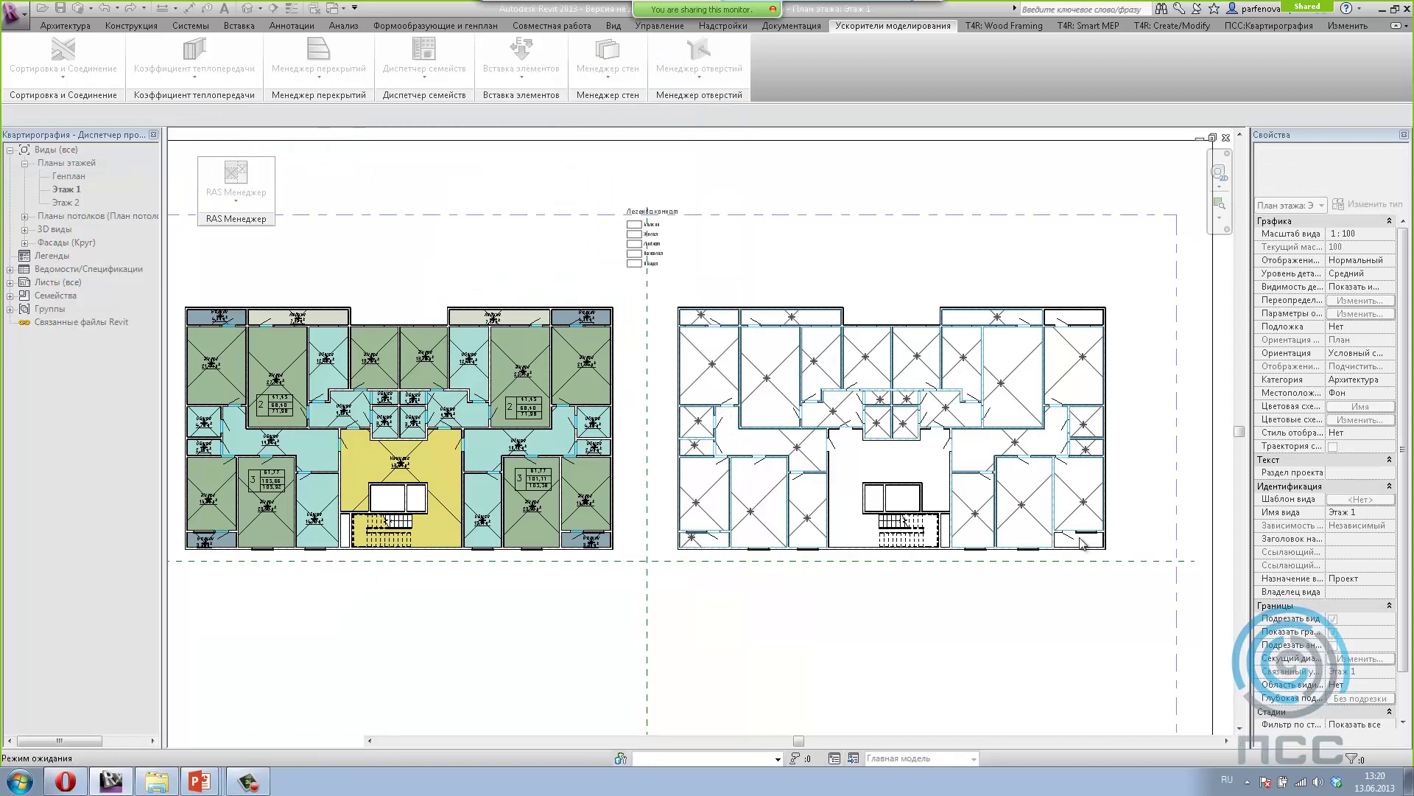
pyautogui.click(1078, 317)
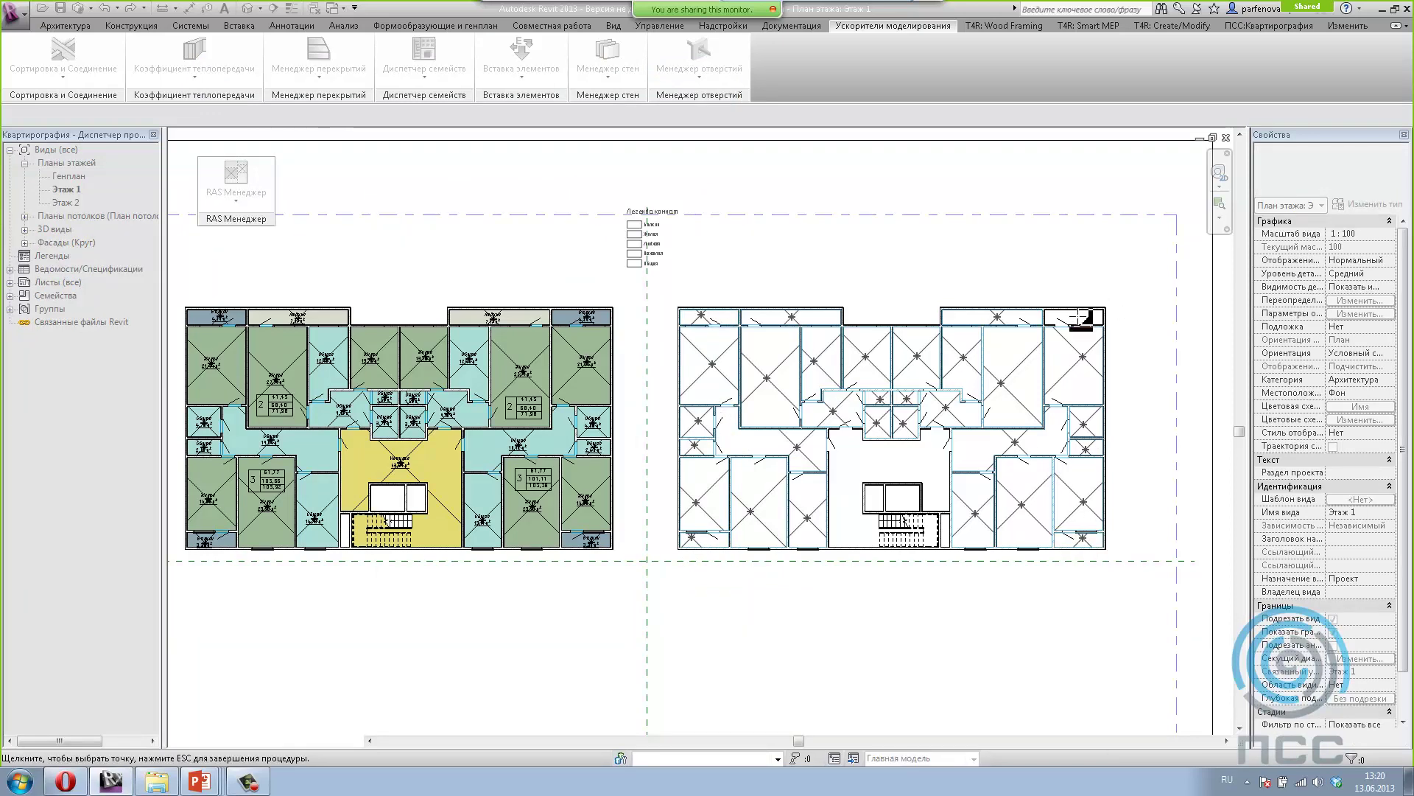
pyautogui.press('Escape')
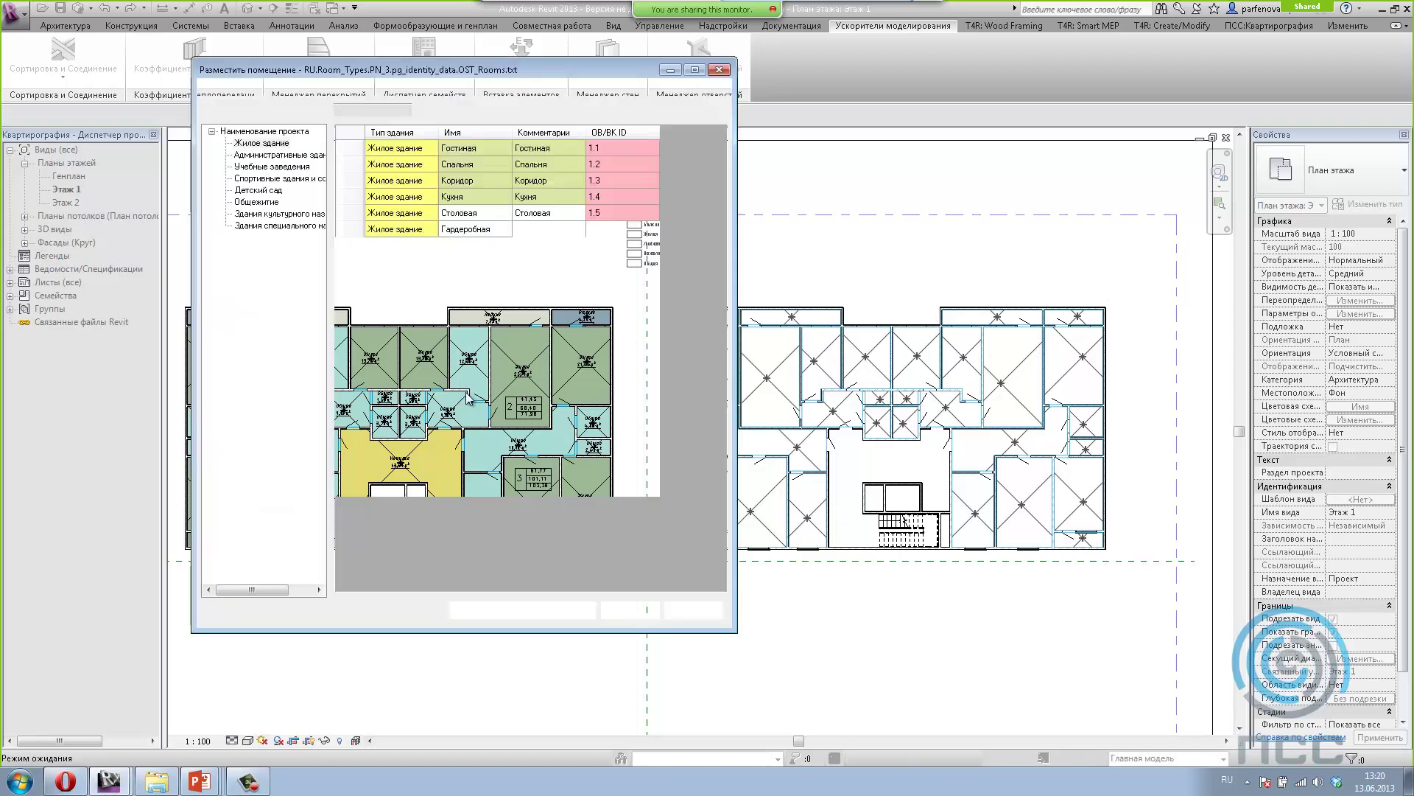
# Step: Close the room table, check a placed room's parameters, and dock RAS Менеджер in the ribbon
pyautogui.click(625, 610)
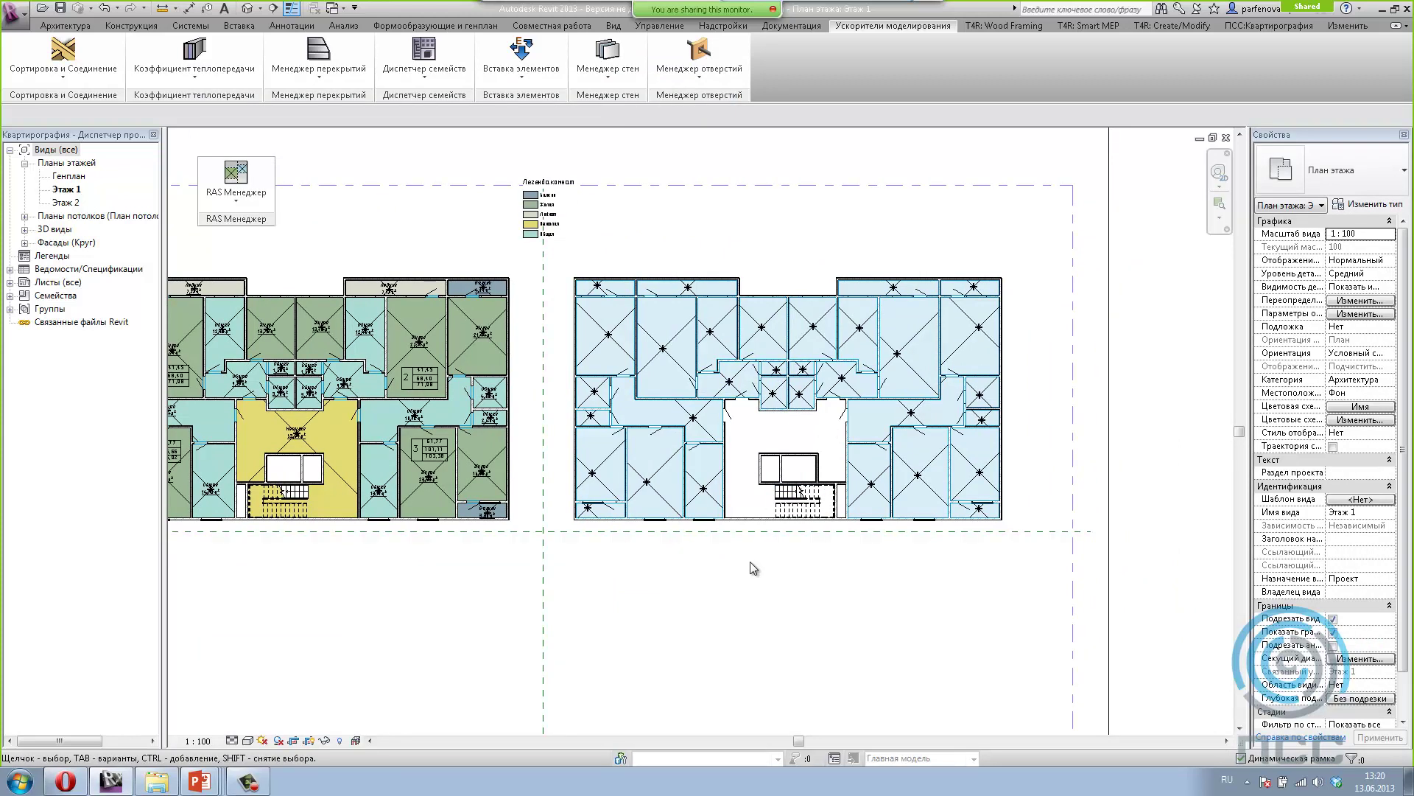
pyautogui.click(656, 365)
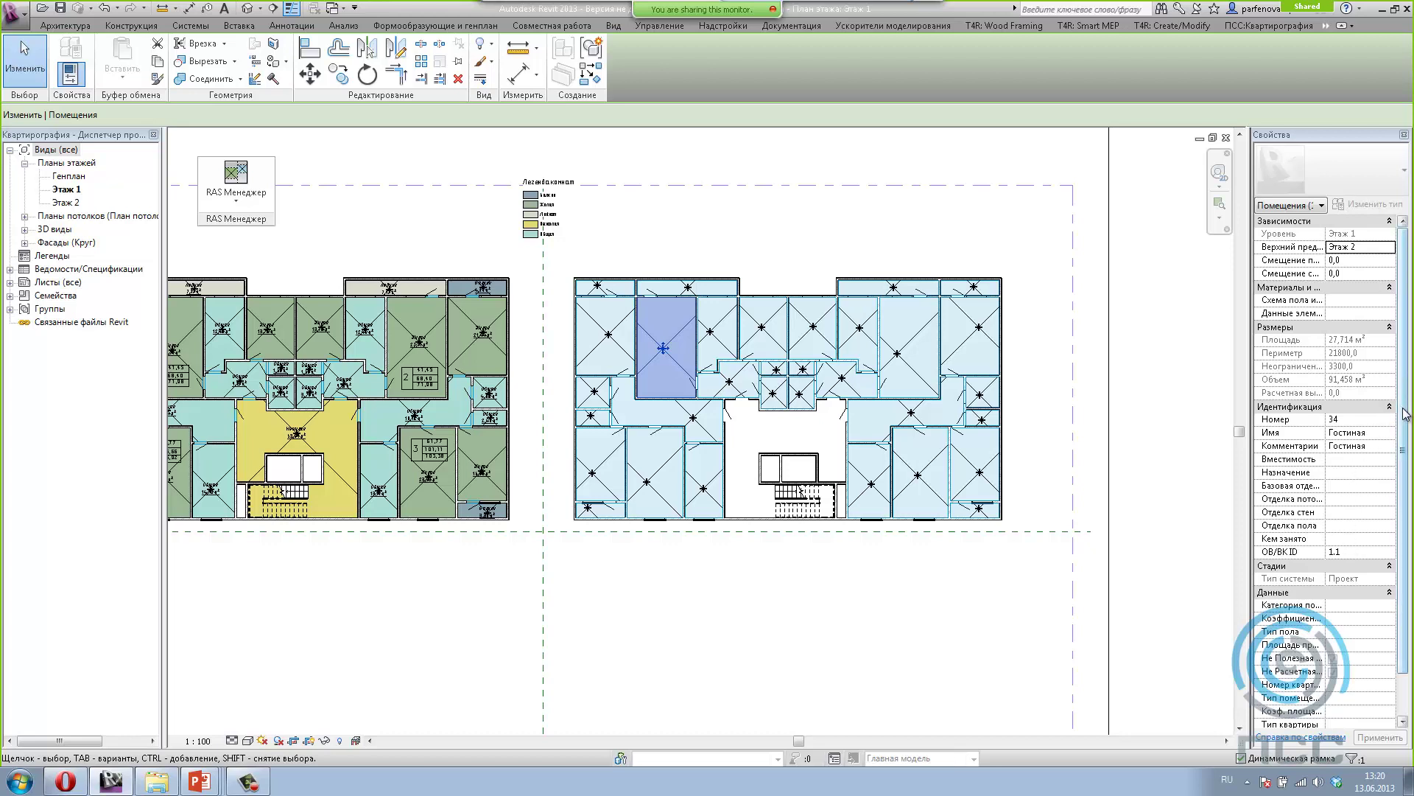
pyautogui.scroll(-1, 1406, 415)
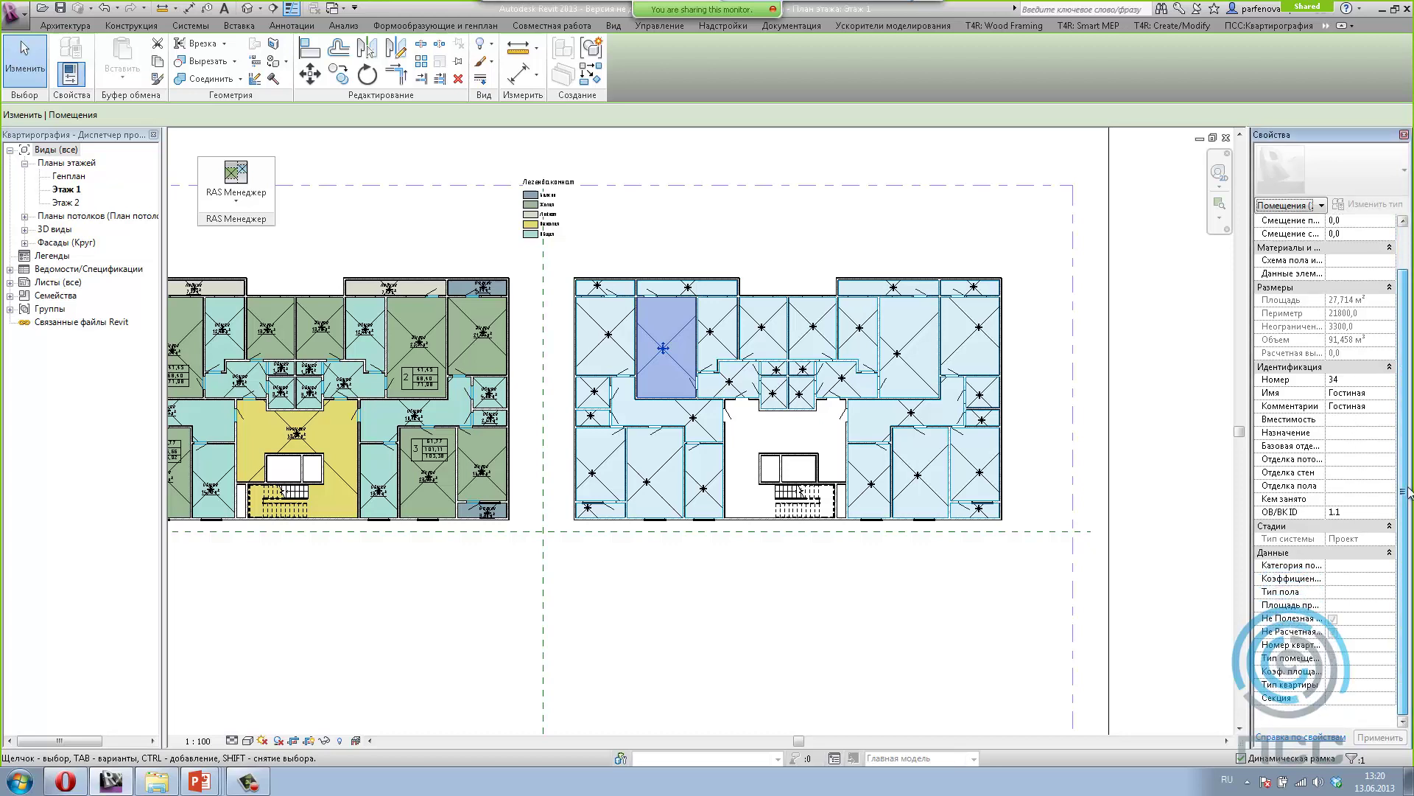
pyautogui.click(684, 609)
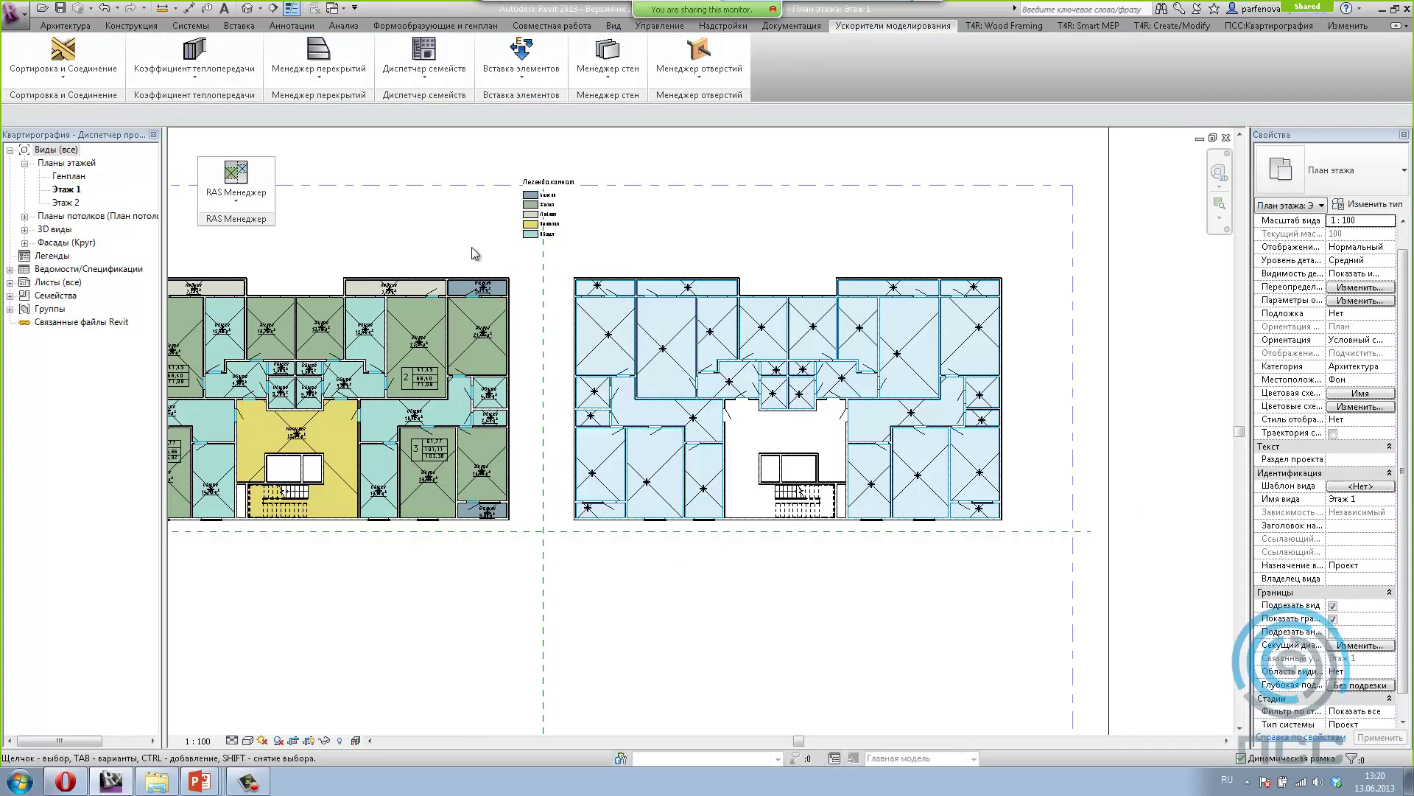
pyautogui.moveTo(230, 216); pyautogui.dragTo(787, 103)
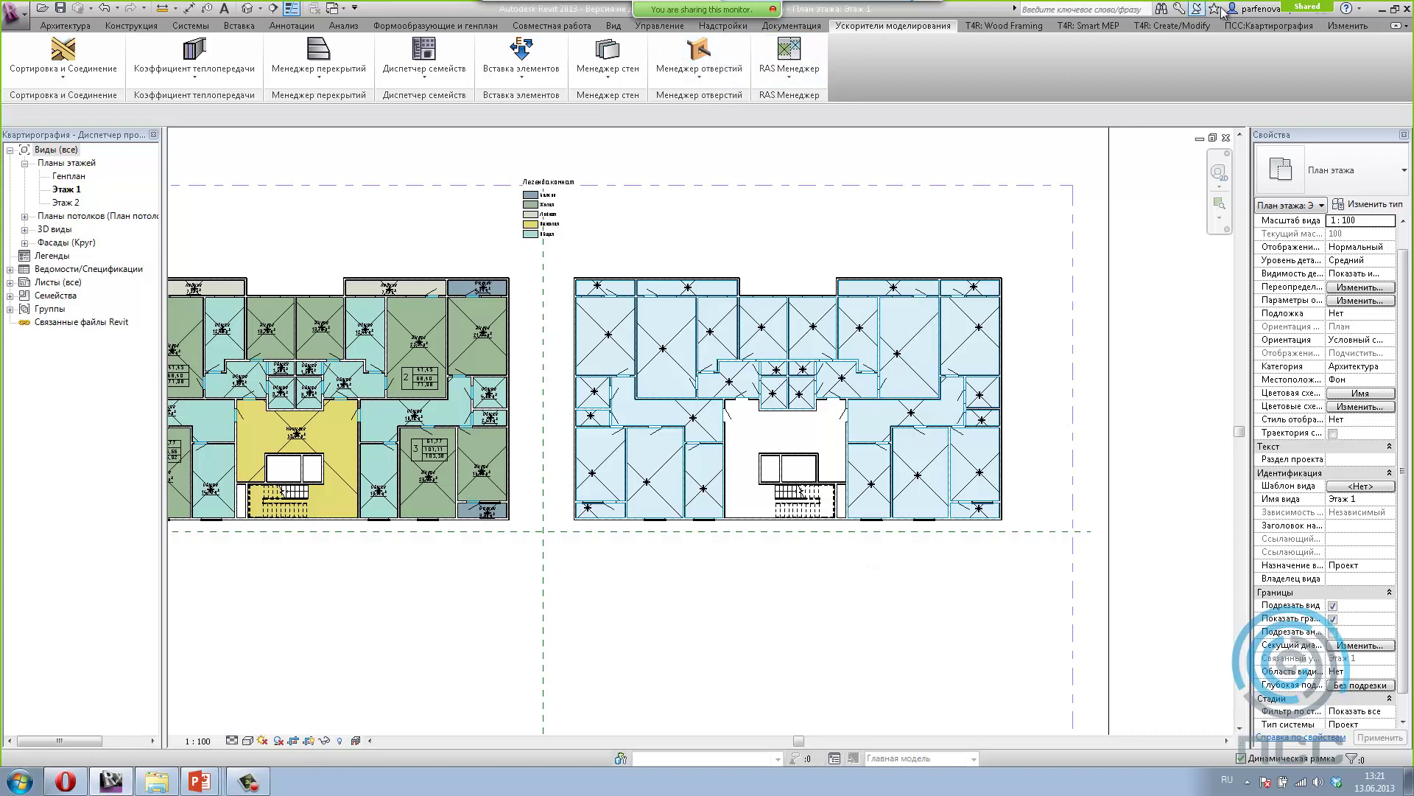
# Step: Start the Жилая residential room-type tool from the apartment zoning tools
pyautogui.click(1289, 25)
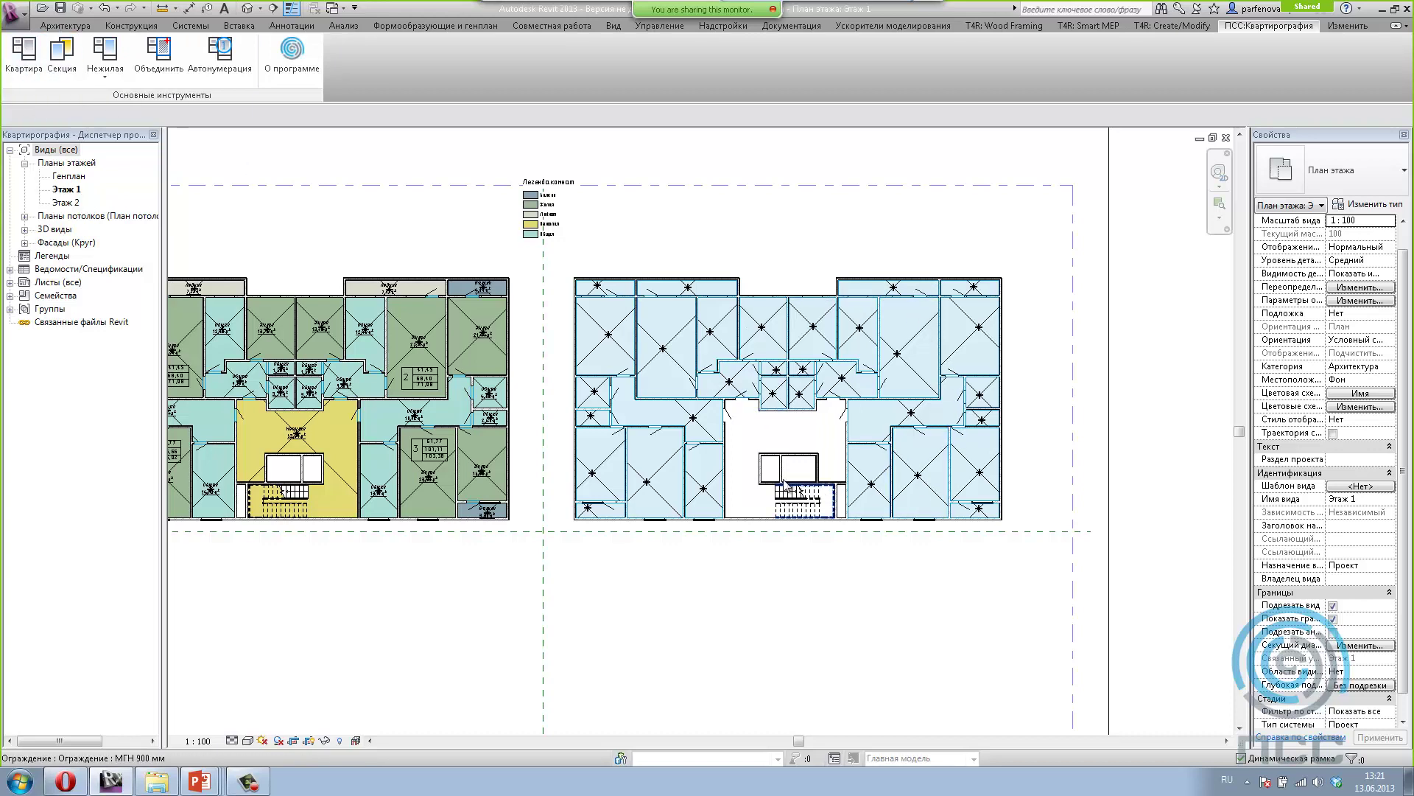
pyautogui.click(96, 75)
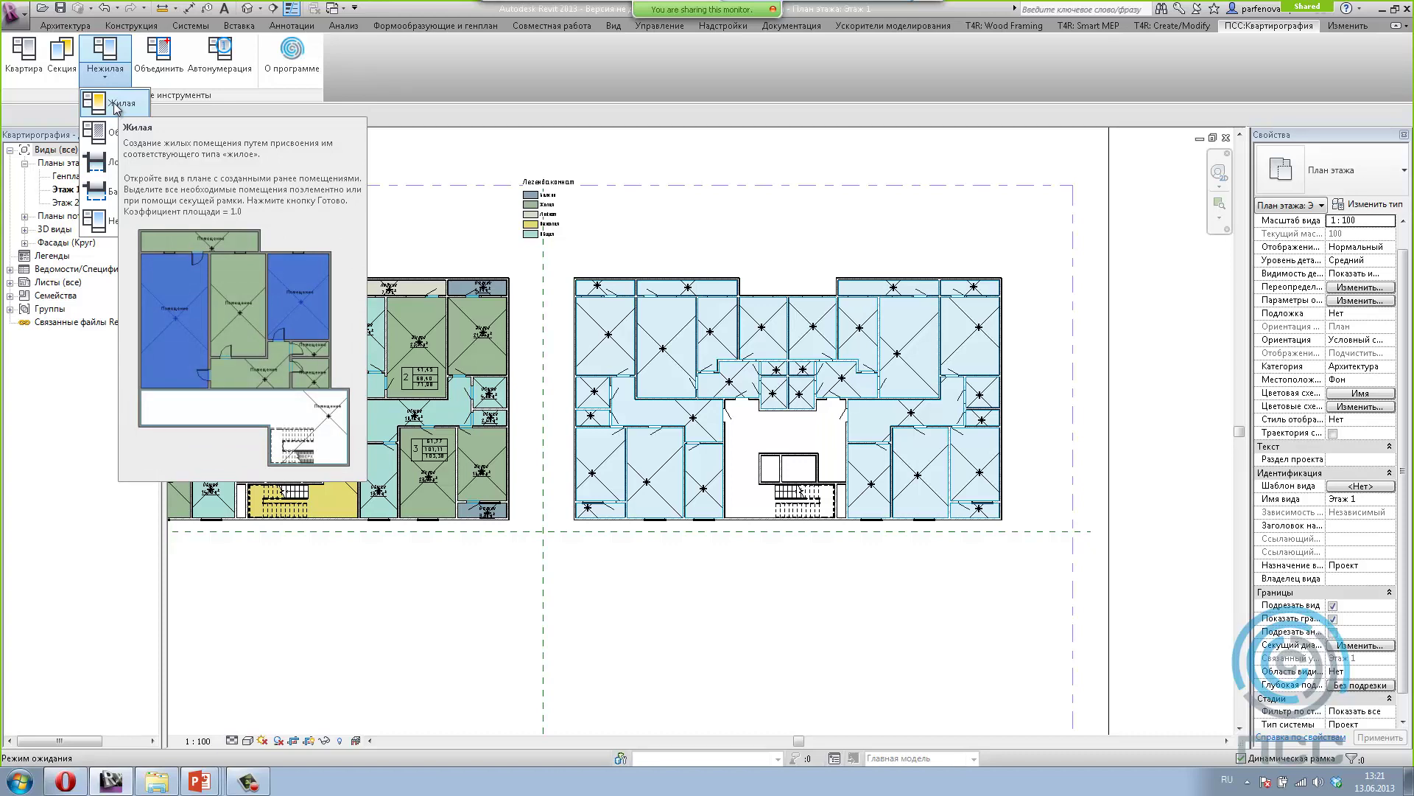
pyautogui.click(105, 103)
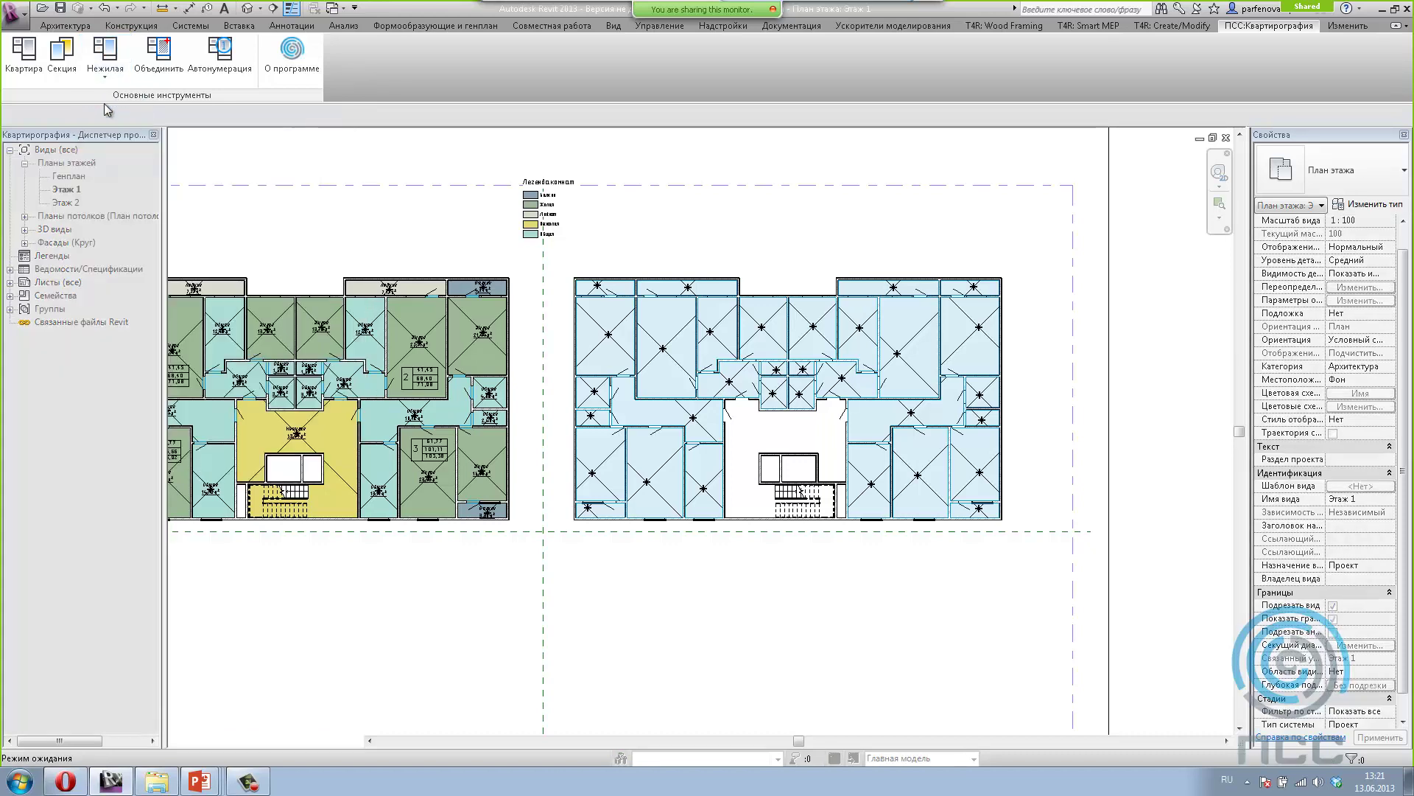
# Step: Mark the right plan's ten living rooms and bedrooms as Жилая and finish
pyautogui.click(679, 362)
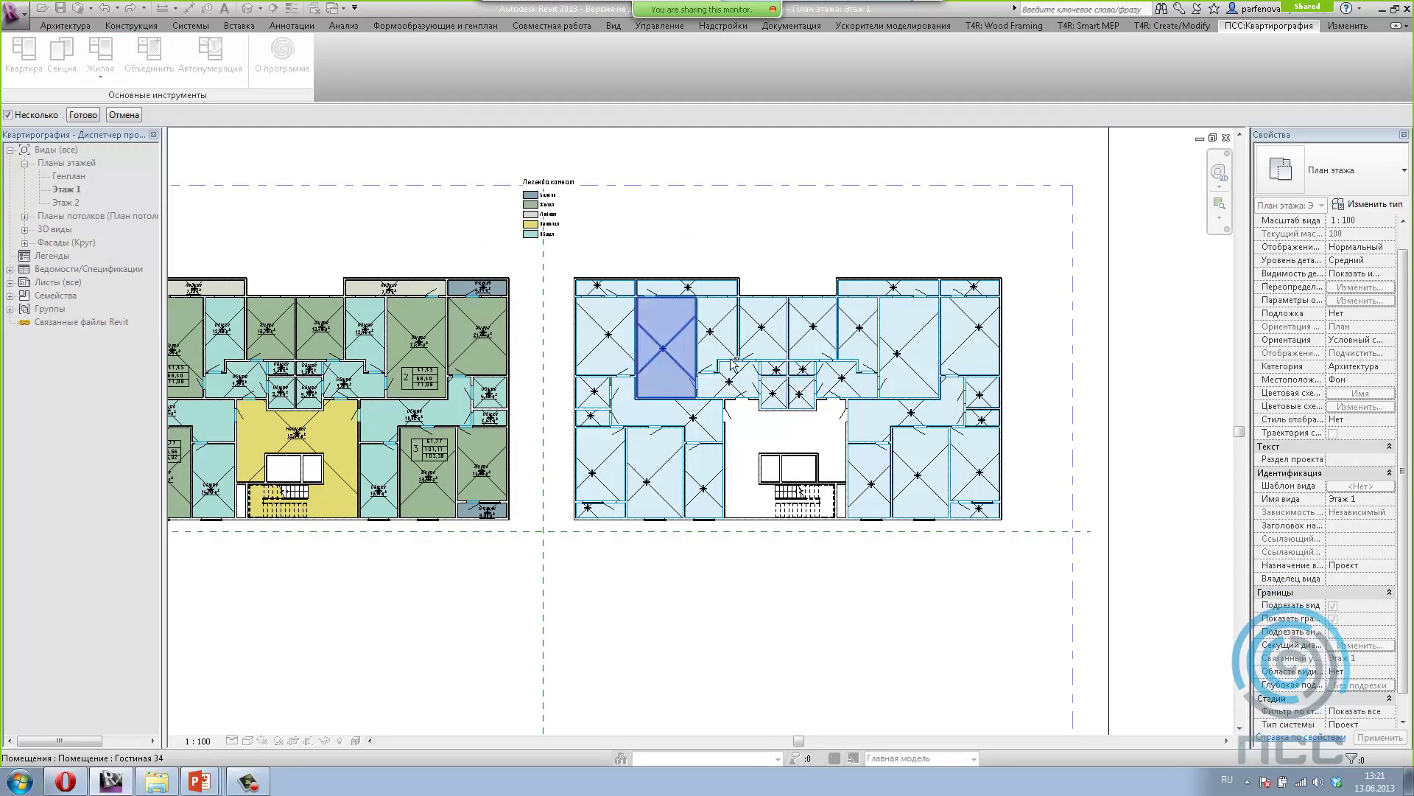
pyautogui.click(606, 338)
pyautogui.click(595, 471)
pyautogui.click(667, 473)
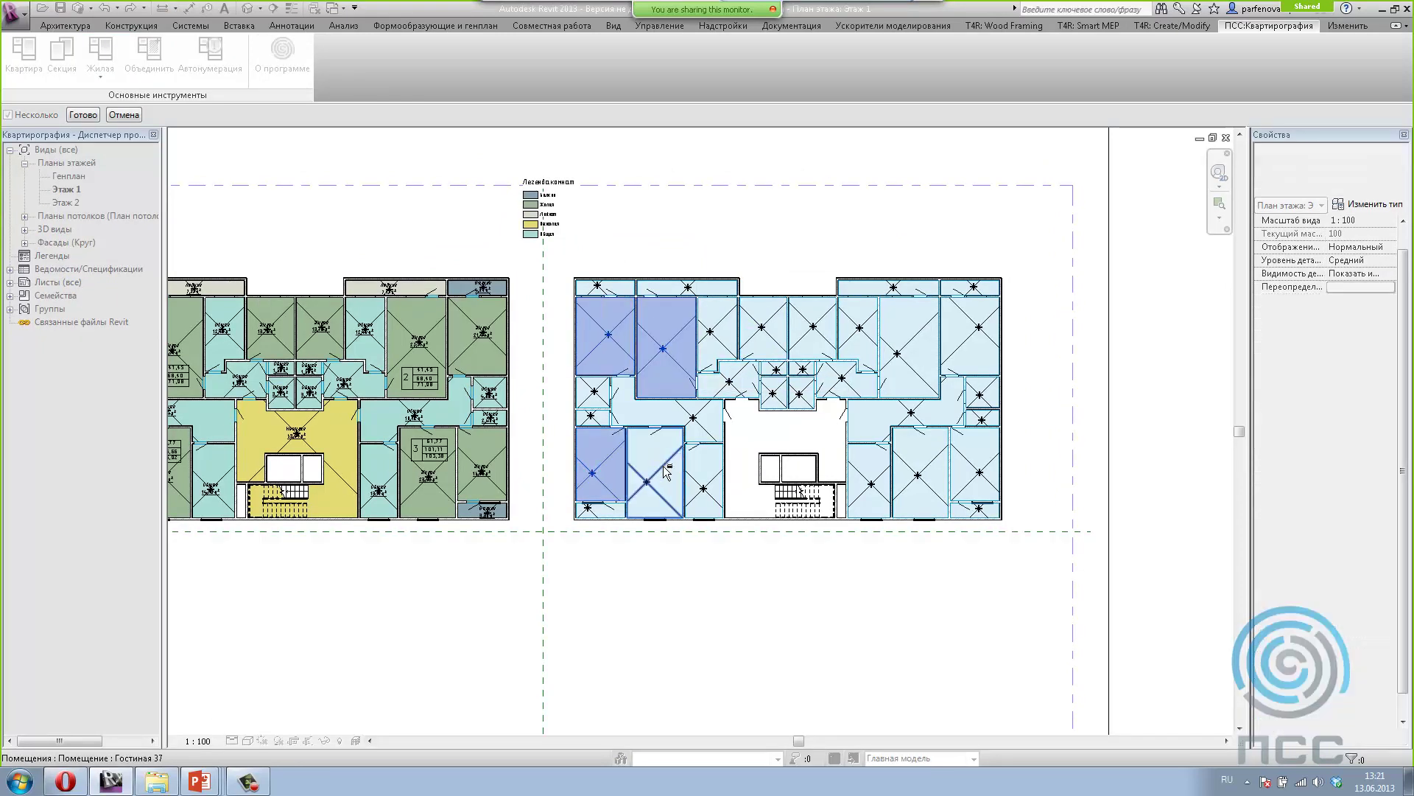
pyautogui.click(756, 341)
pyautogui.click(817, 339)
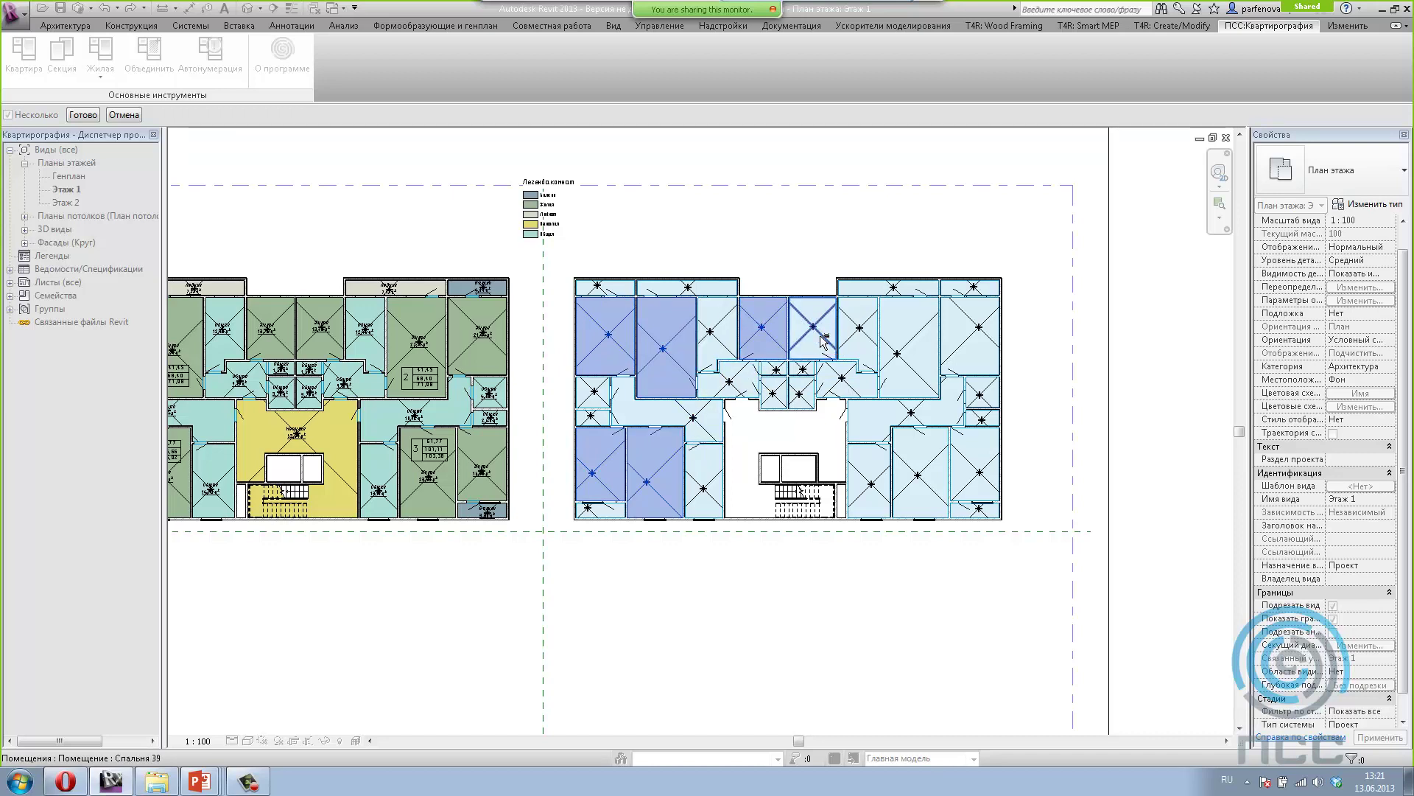
pyautogui.click(905, 361)
pyautogui.click(976, 335)
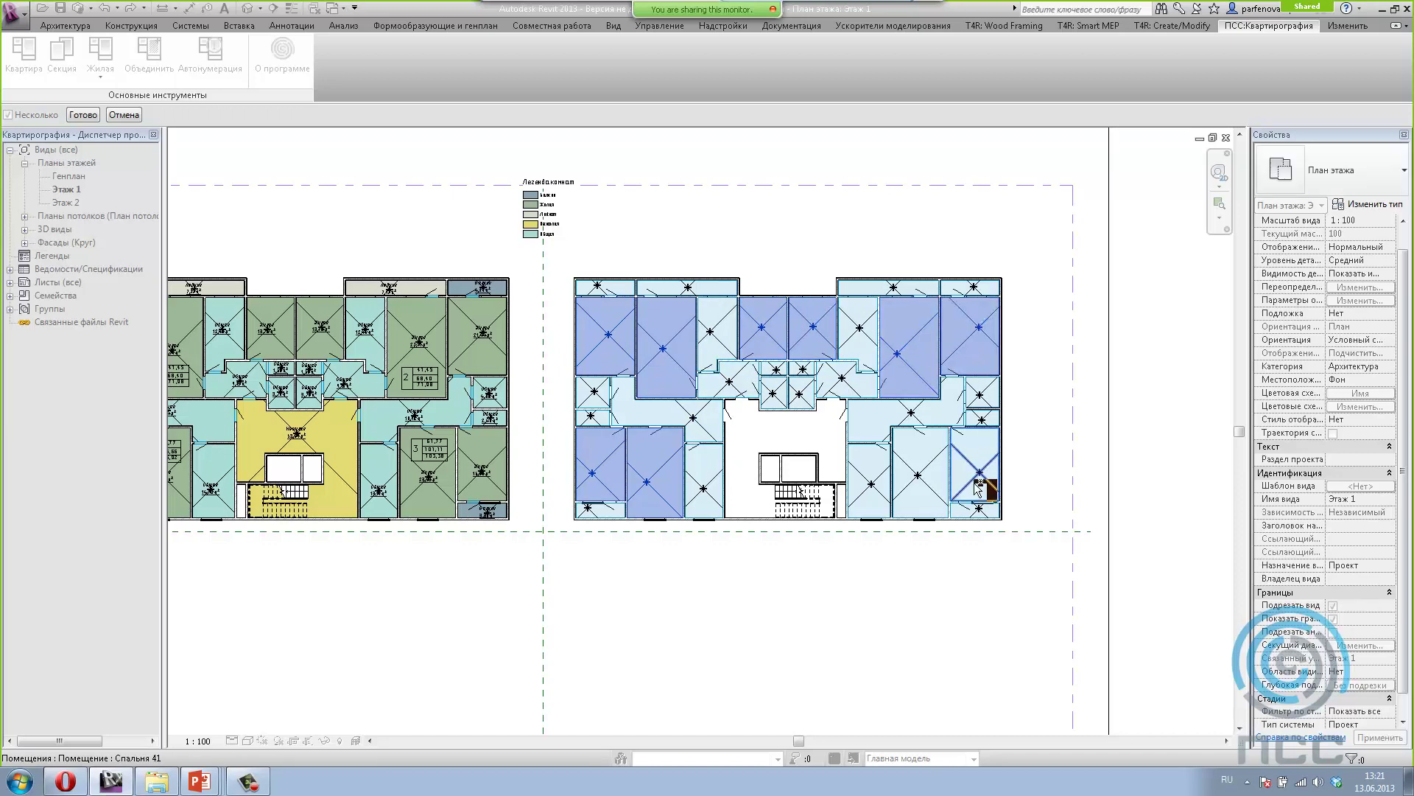
pyautogui.click(975, 471)
pyautogui.click(929, 488)
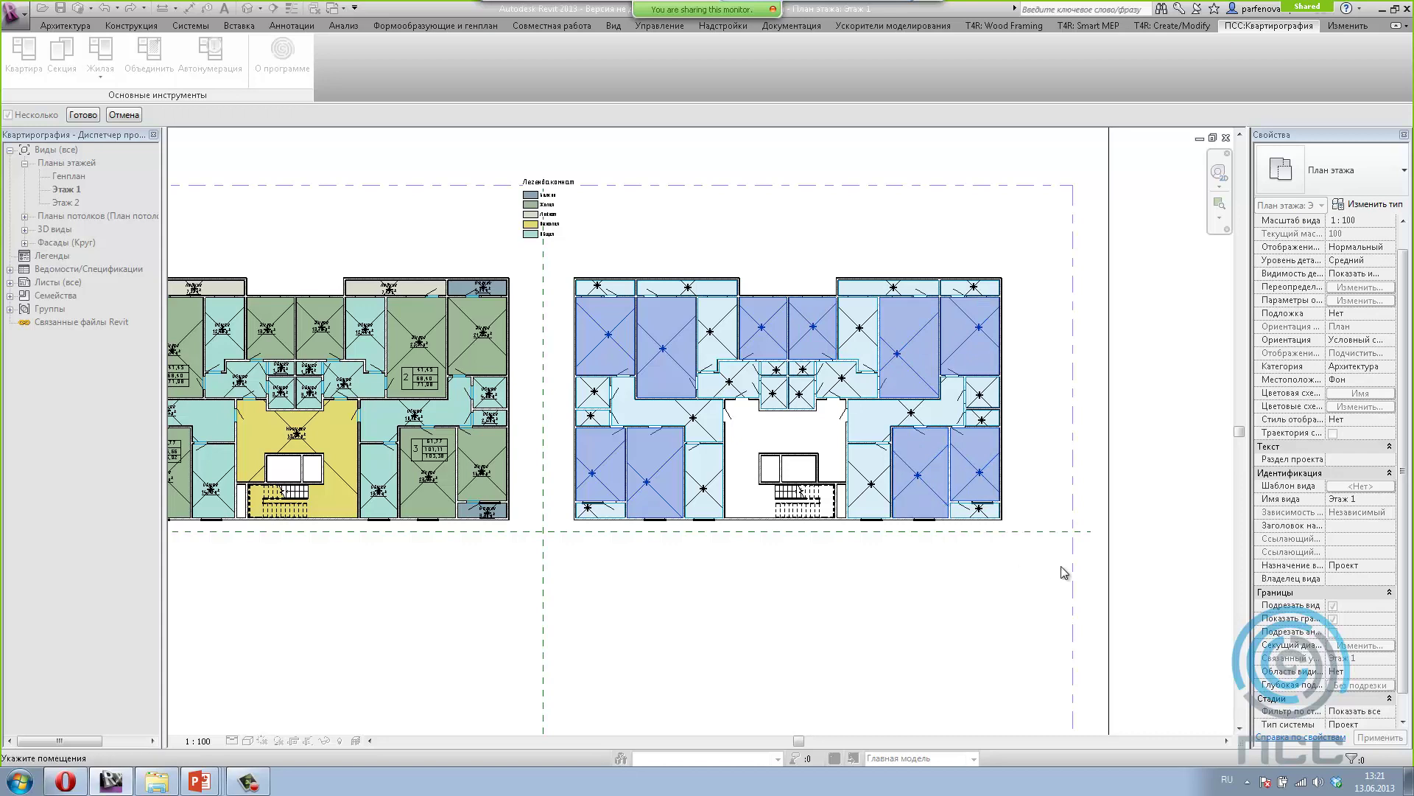
pyautogui.click(77, 115)
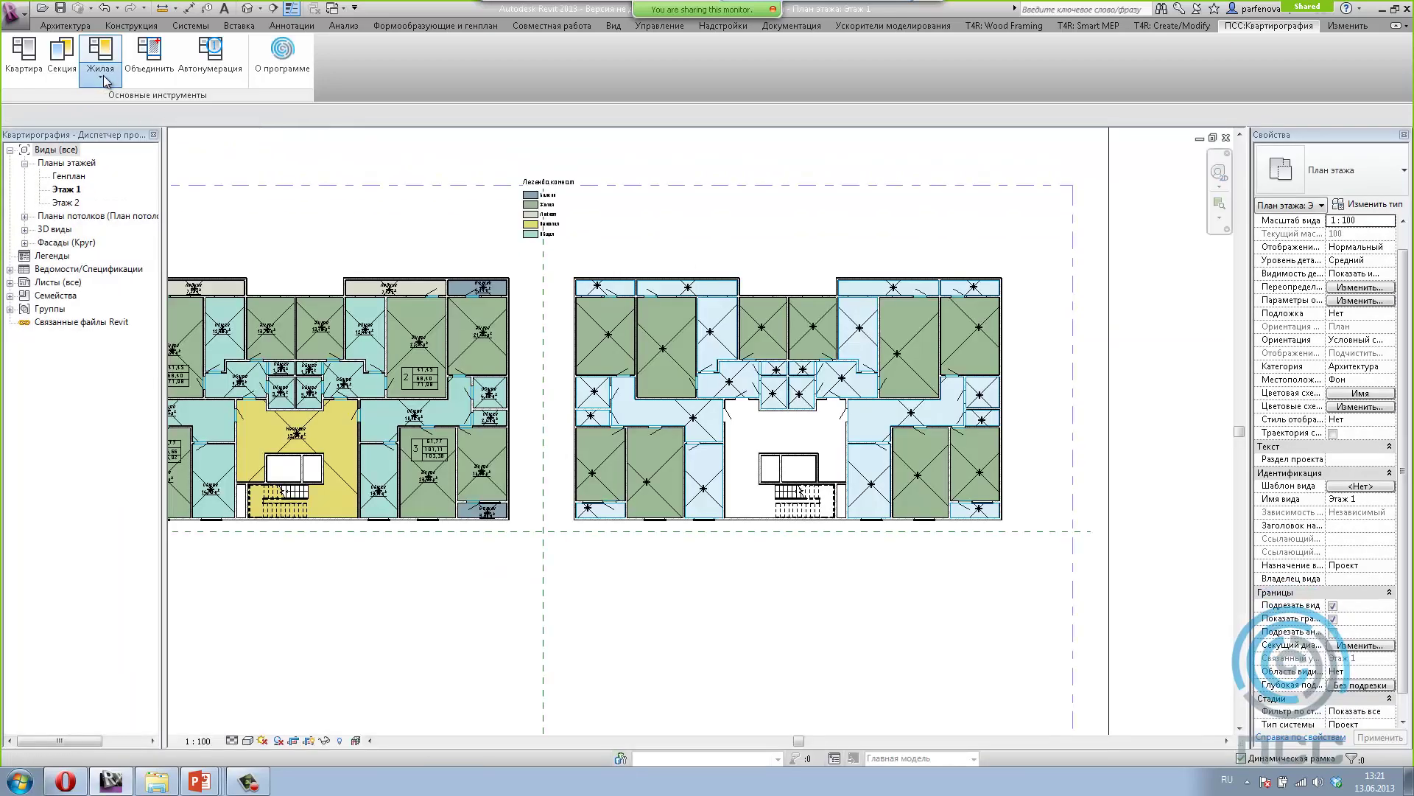
# Step: Assign Общая to both kitchens, the corridor, the small side rooms and the lobby
pyautogui.click(103, 75)
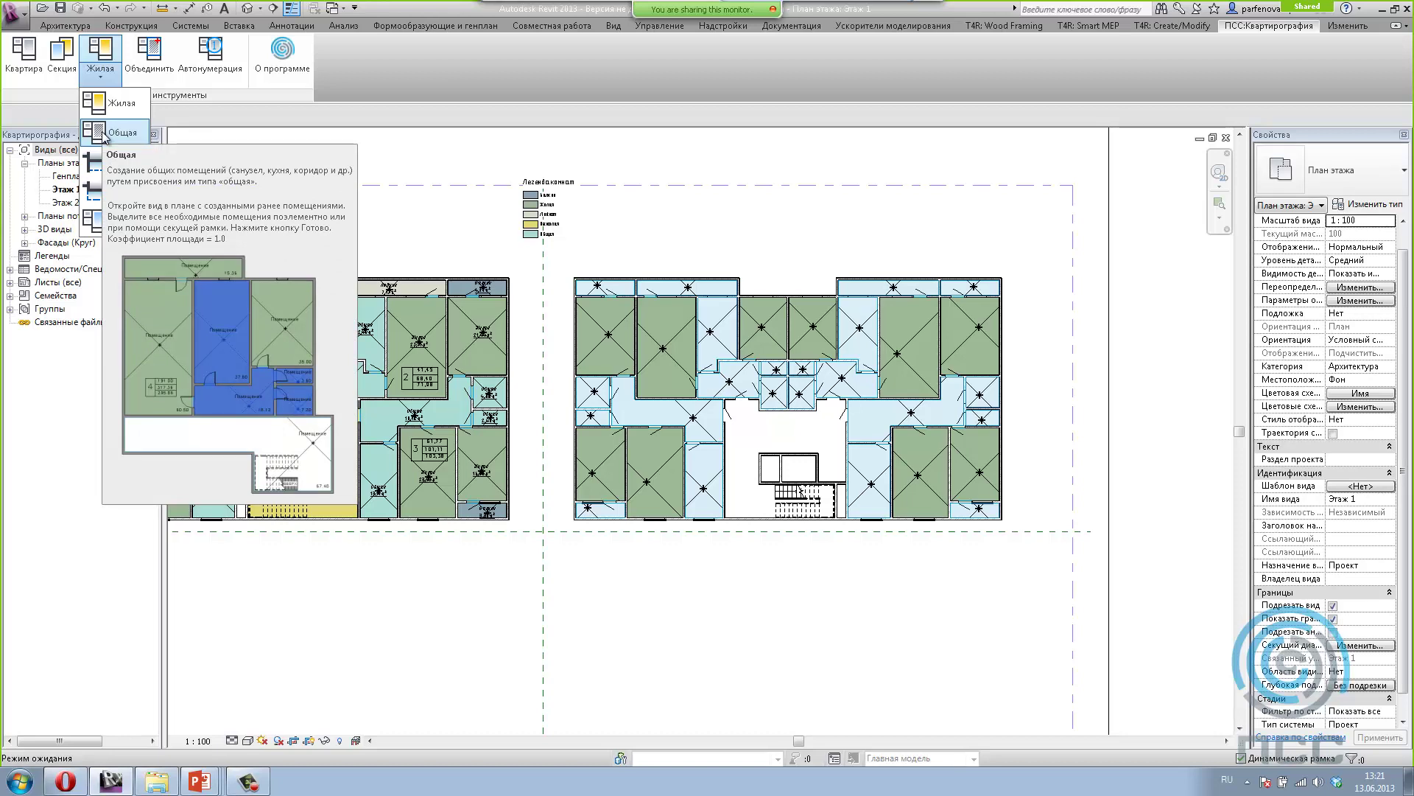
pyautogui.click(103, 134)
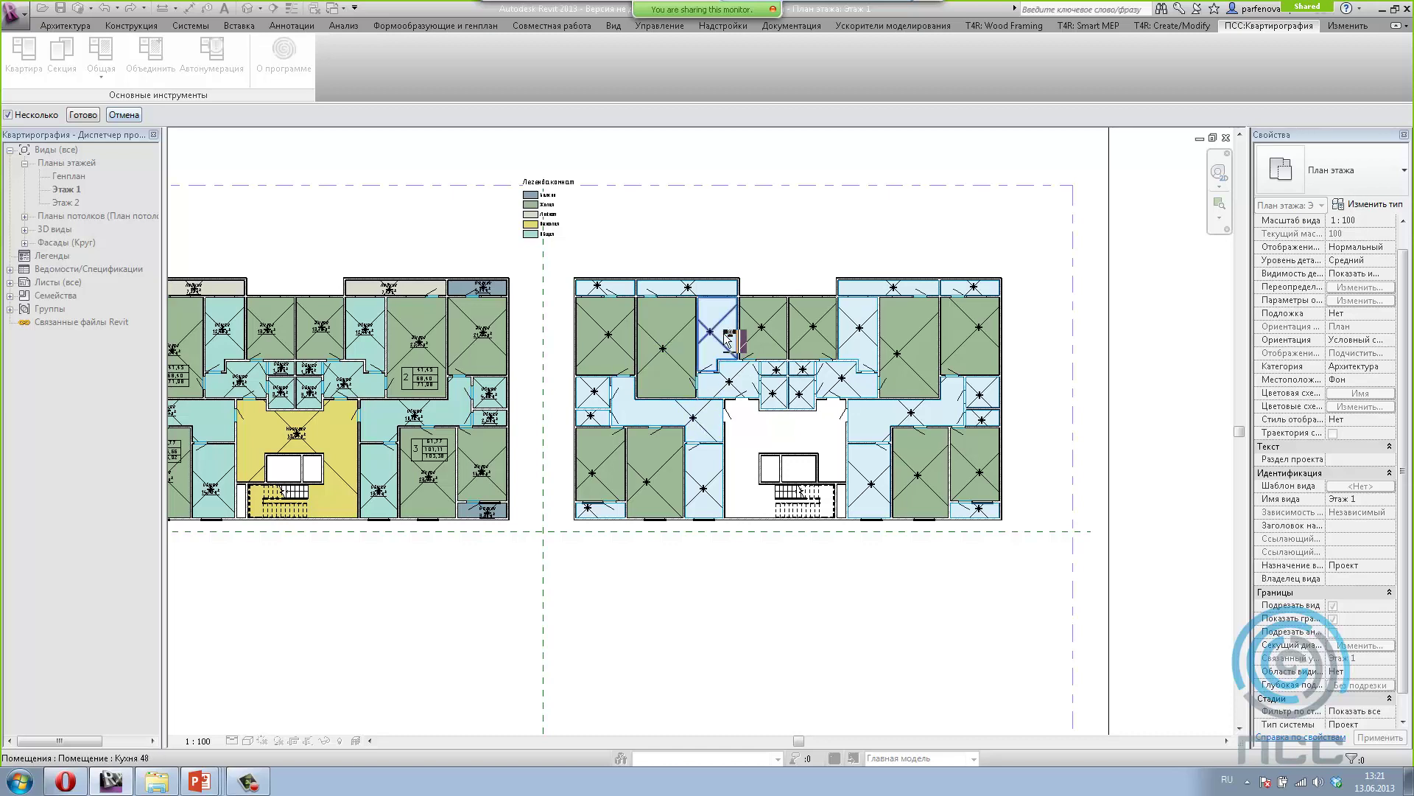
pyautogui.click(721, 343)
pyautogui.click(855, 339)
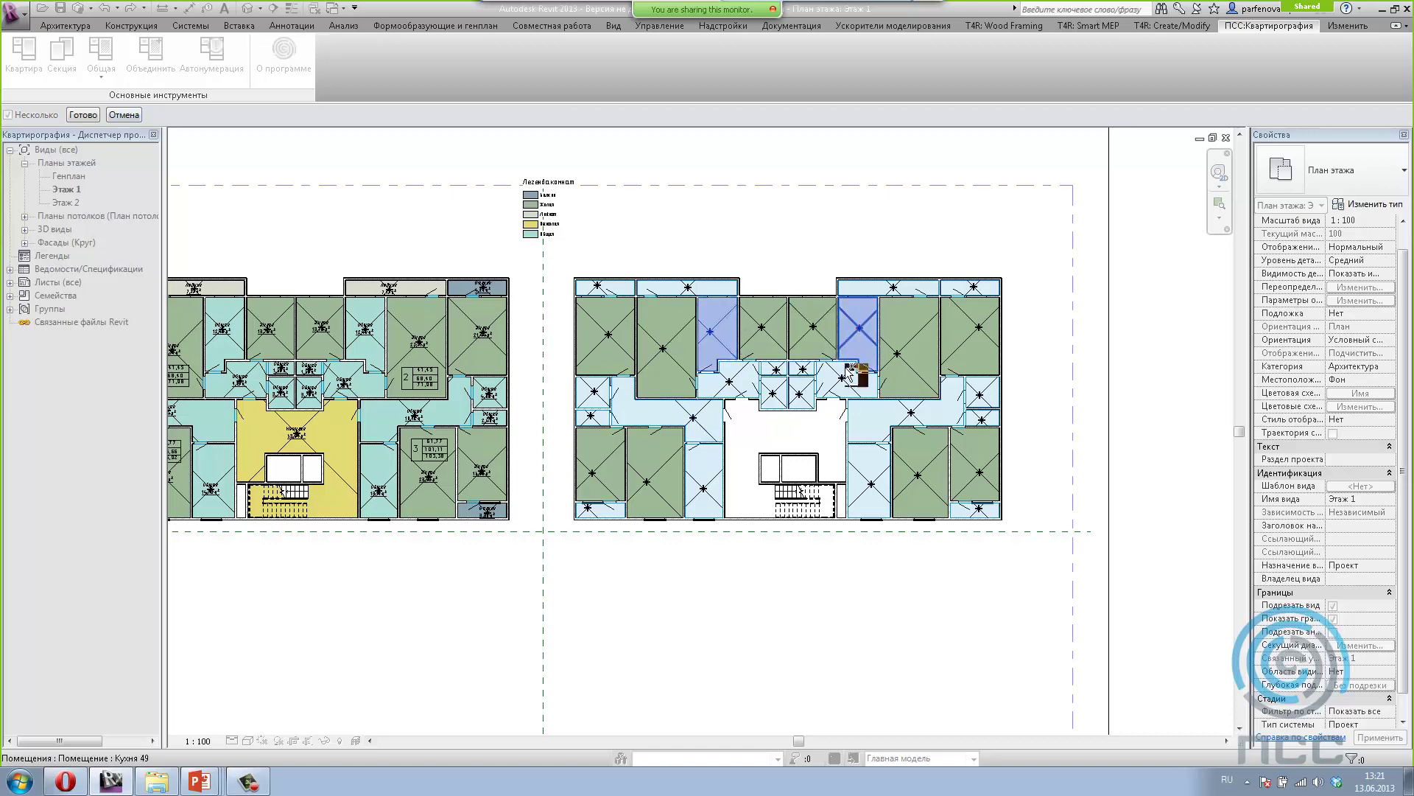
pyautogui.click(816, 394)
pyautogui.click(801, 368)
pyautogui.click(799, 394)
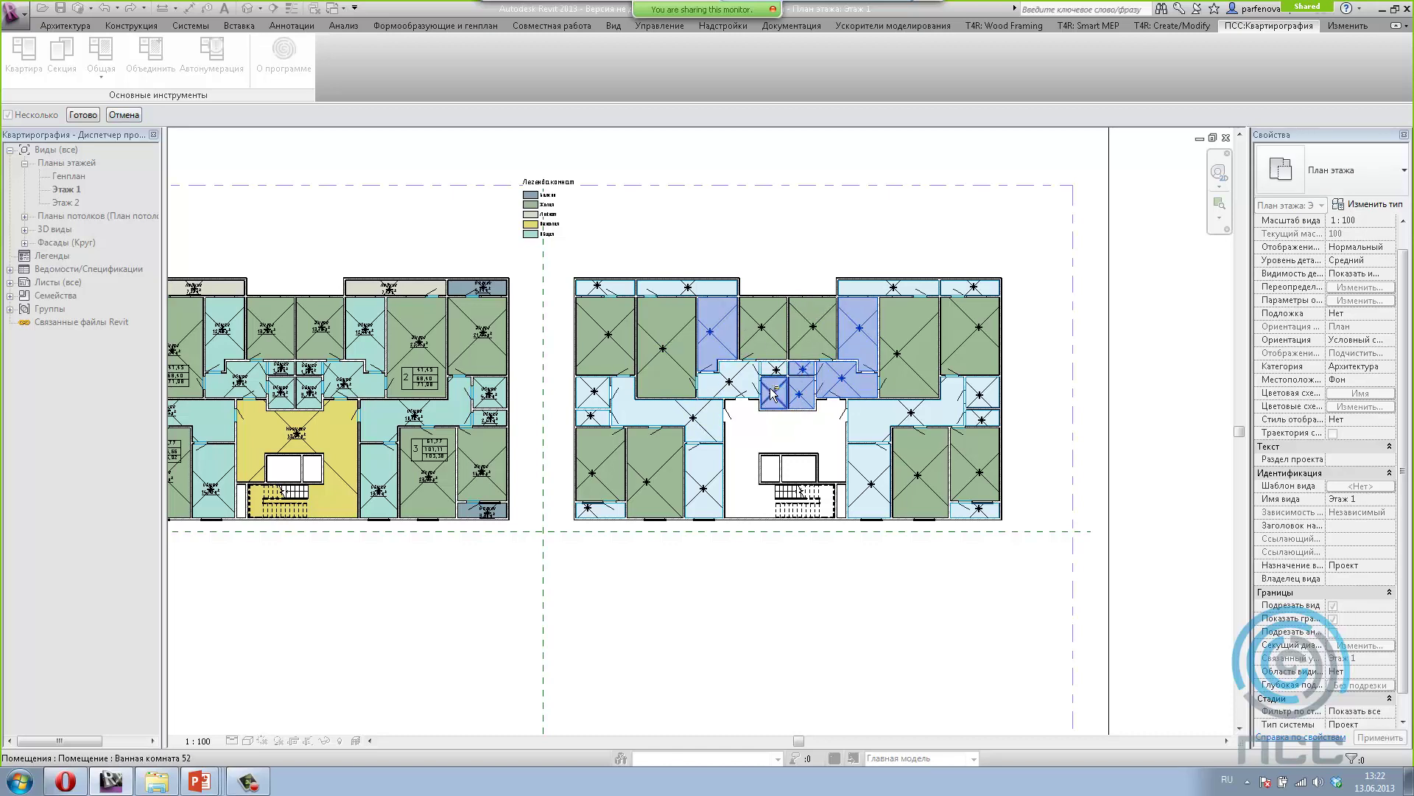
pyautogui.click(776, 370)
pyautogui.click(729, 381)
# Step: Assign Общая to the left corridor, bathroom, narrow rooms, Коридор 45 and toilet, then finish
pyautogui.click(666, 414)
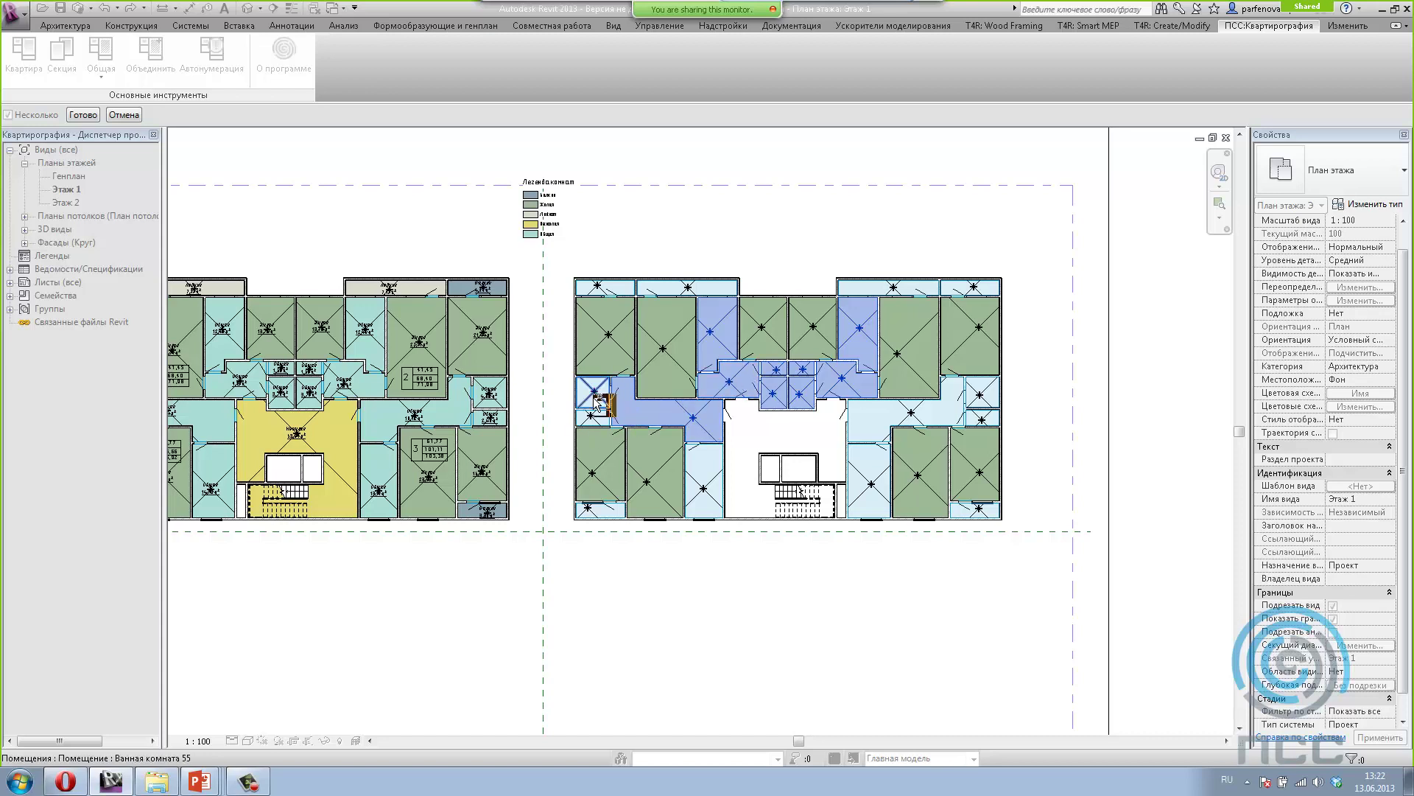
pyautogui.click(595, 418)
pyautogui.click(703, 479)
pyautogui.click(869, 479)
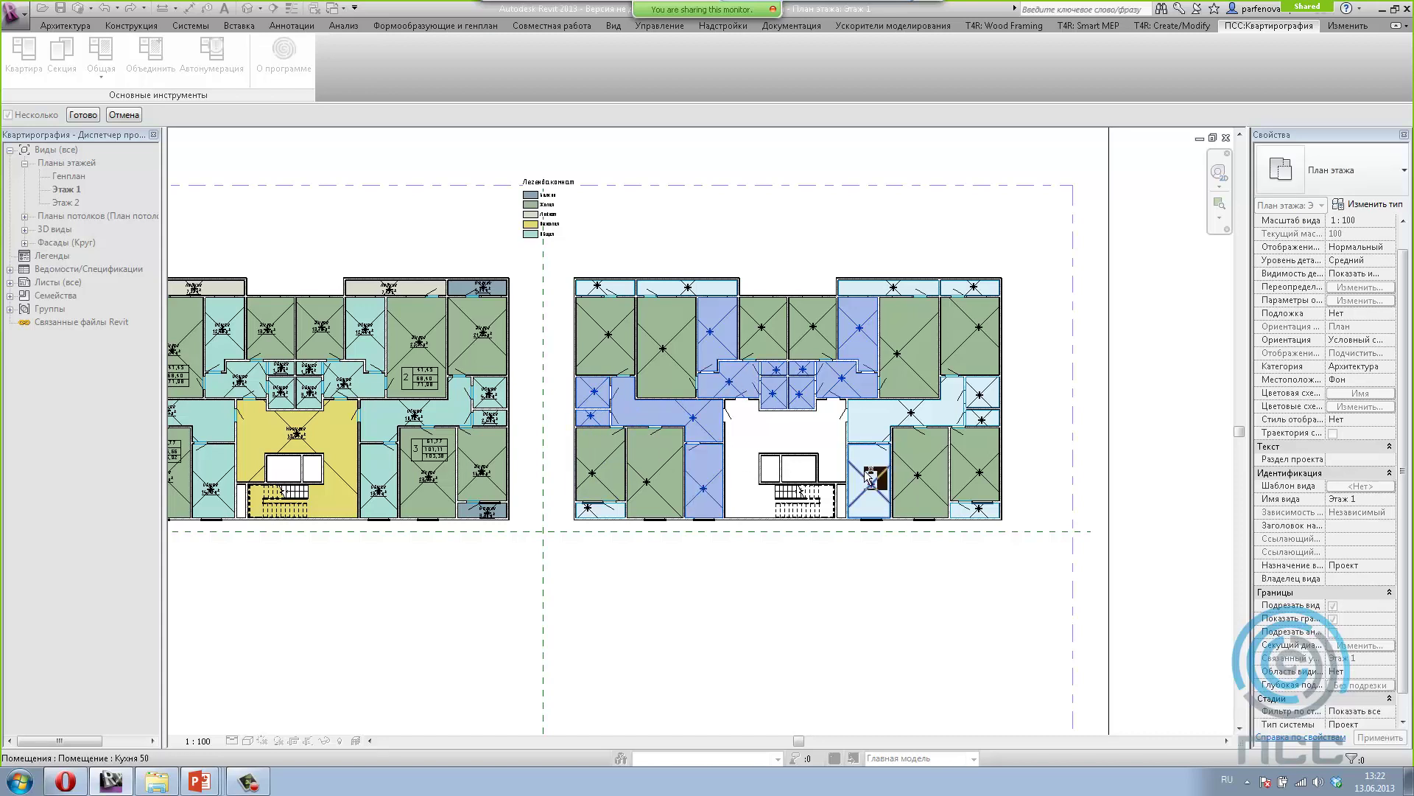
pyautogui.click(882, 428)
pyautogui.click(982, 394)
pyautogui.click(987, 419)
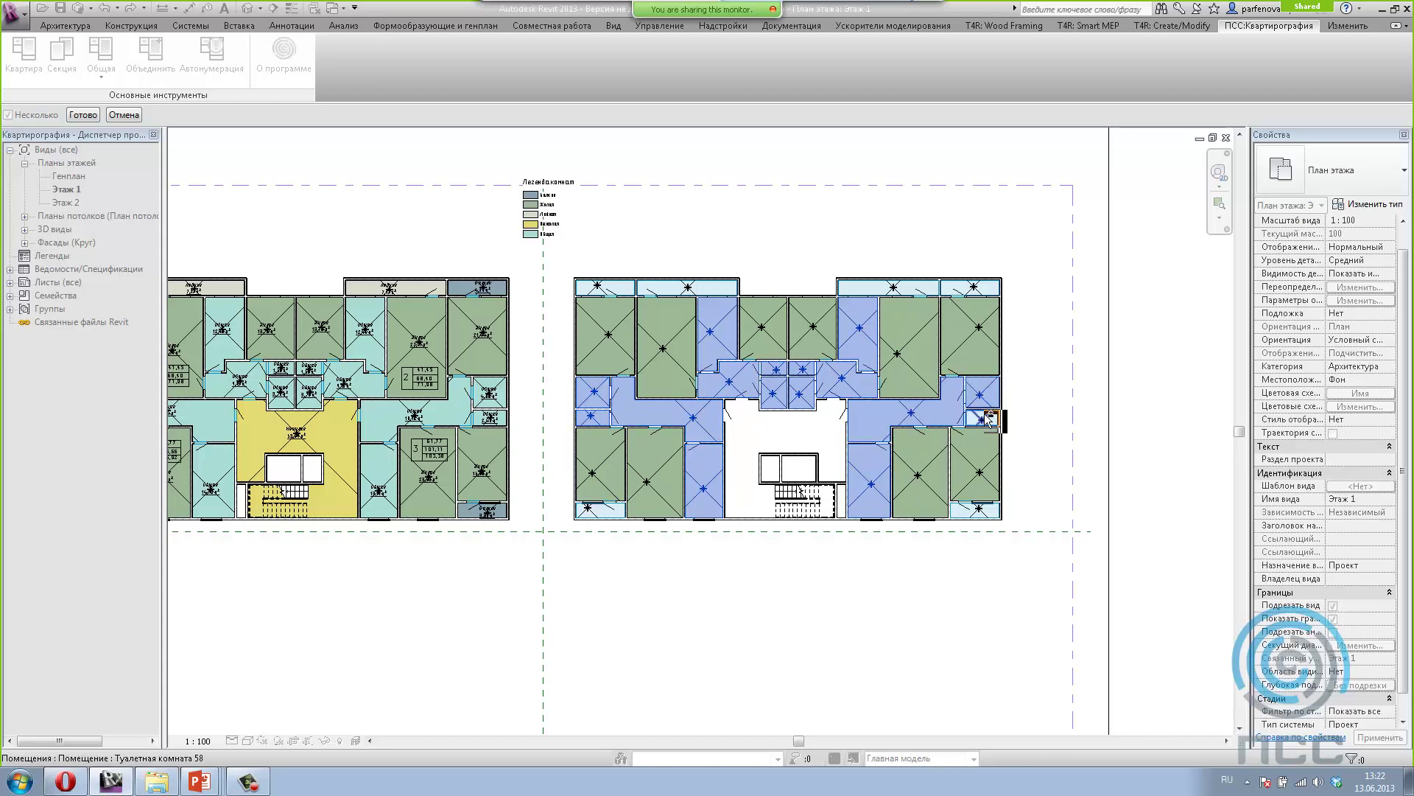
pyautogui.click(83, 114)
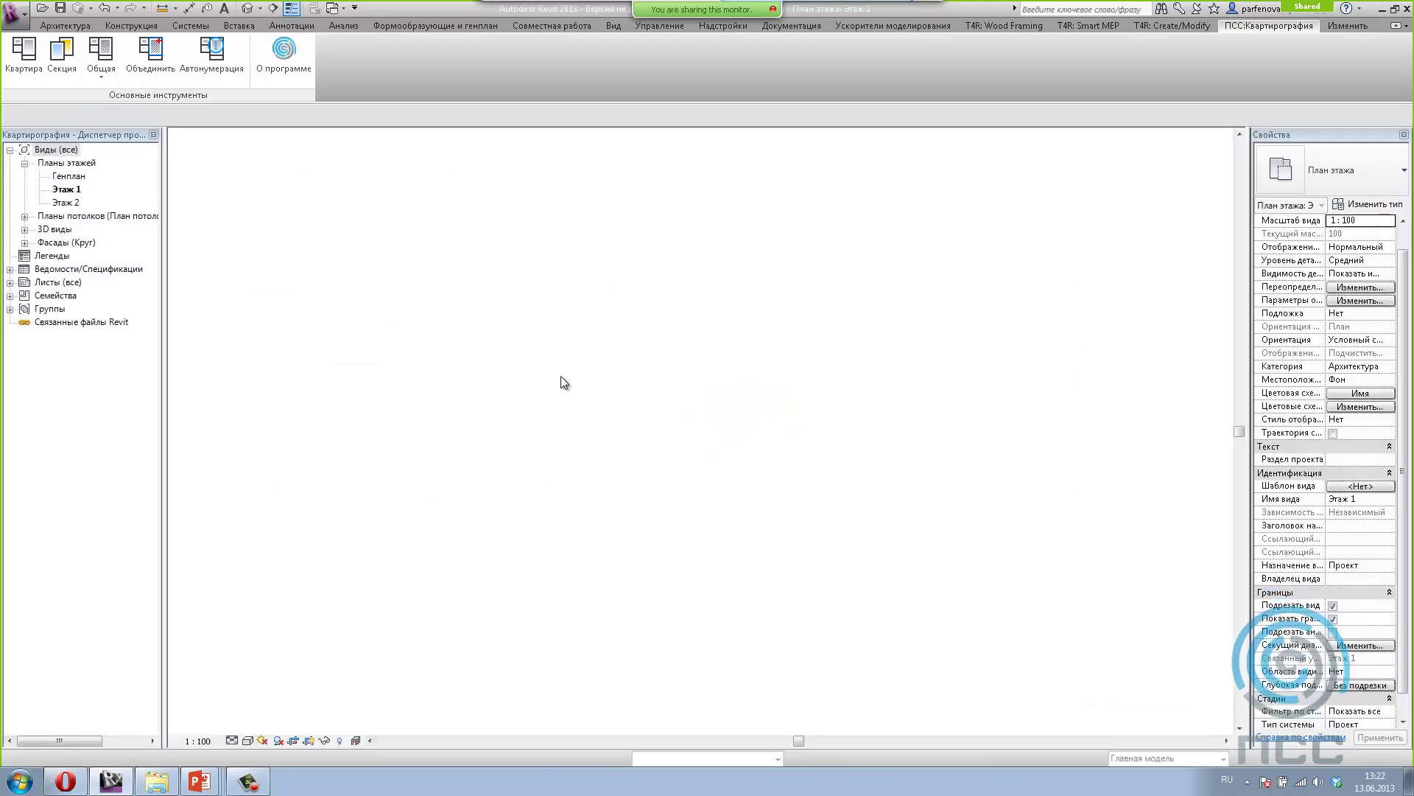
# Step: Set the two top end rooms as Лоджия
pyautogui.click(100, 77)
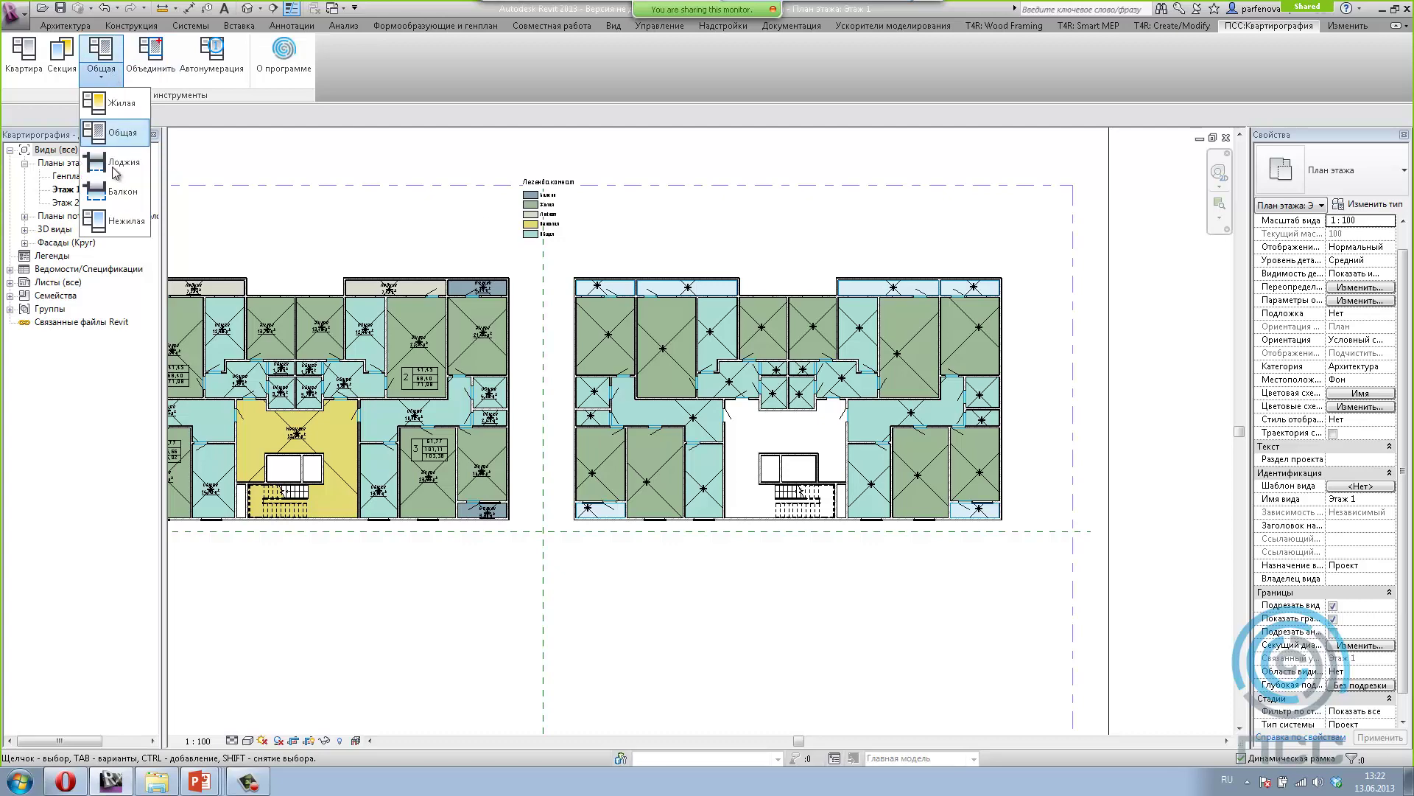
pyautogui.click(111, 170)
pyautogui.click(689, 286)
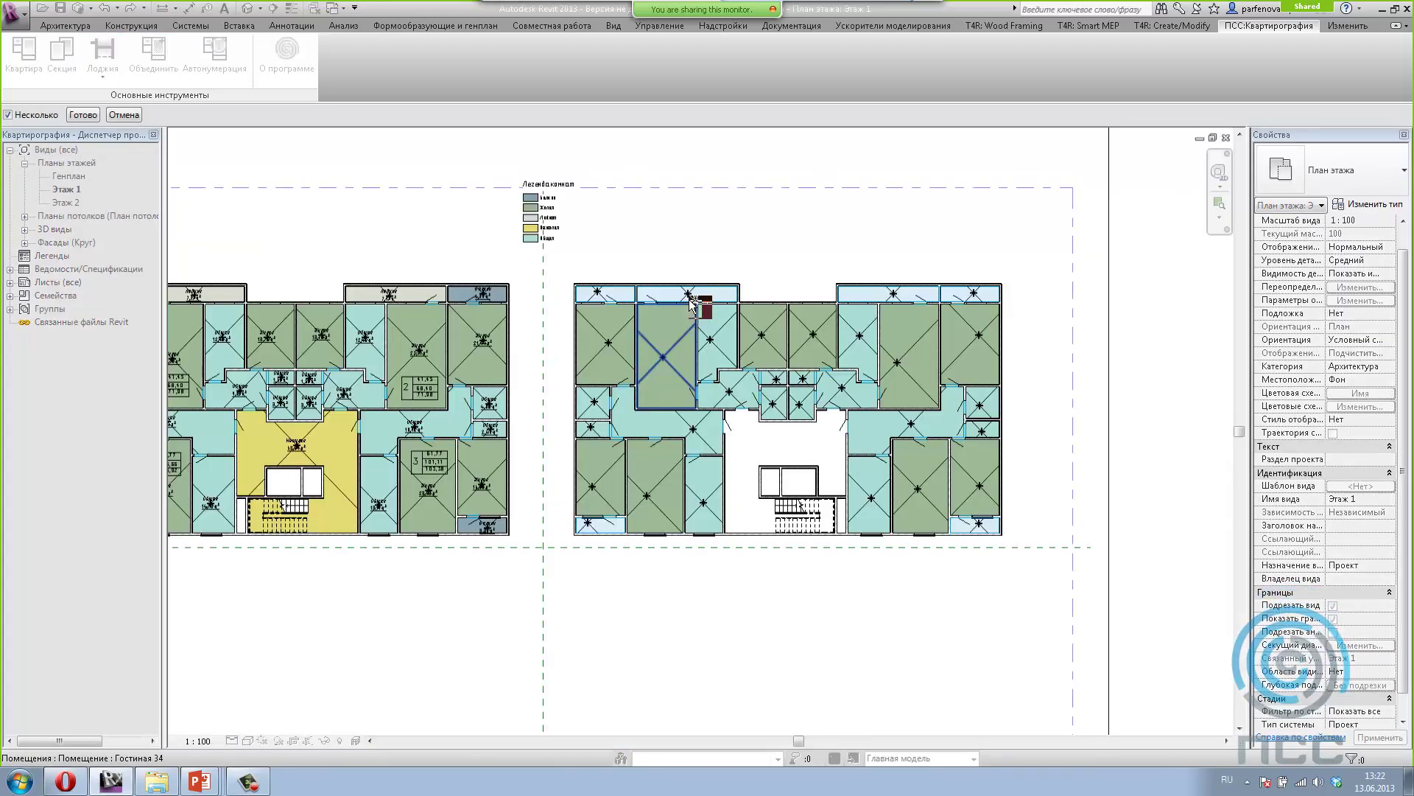
pyautogui.click(896, 287)
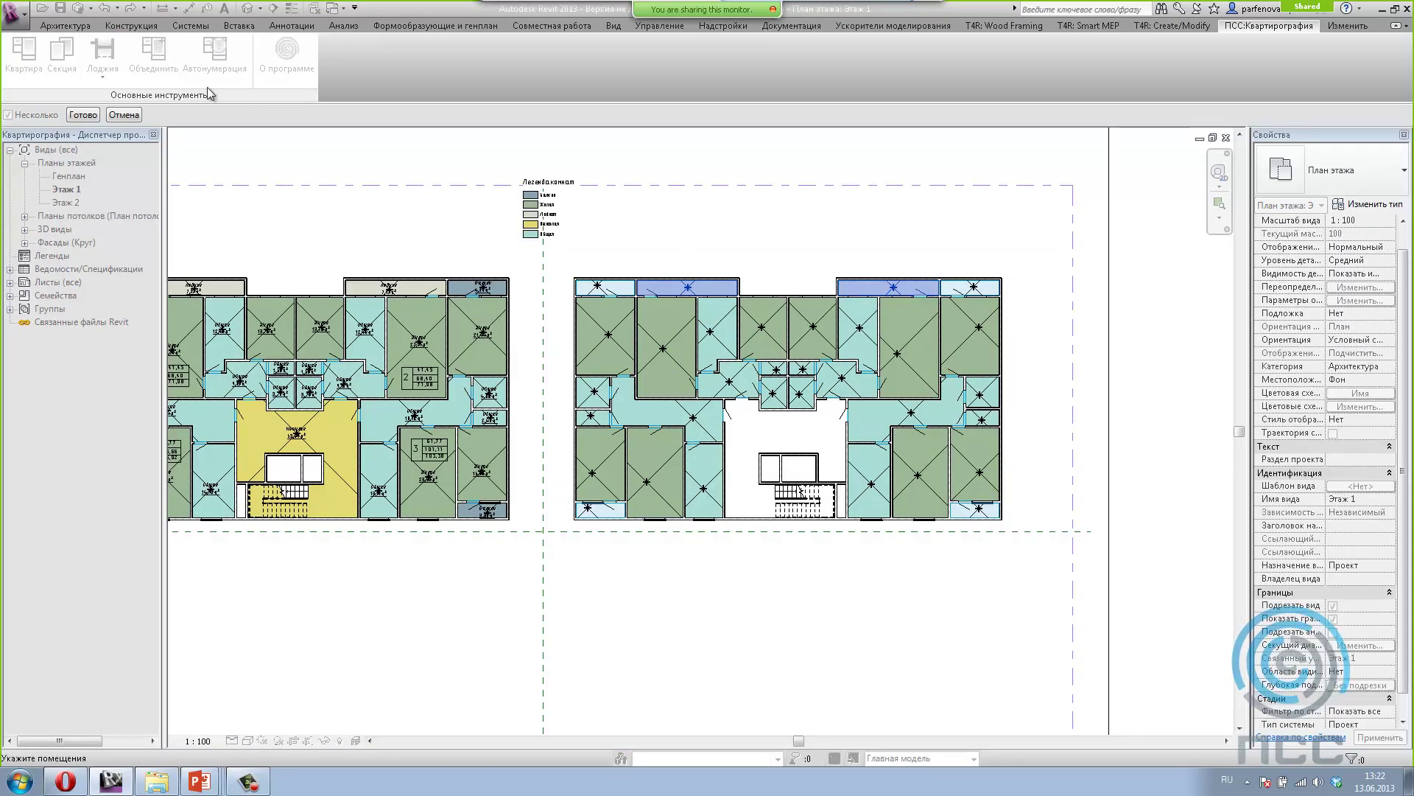
pyautogui.click(82, 116)
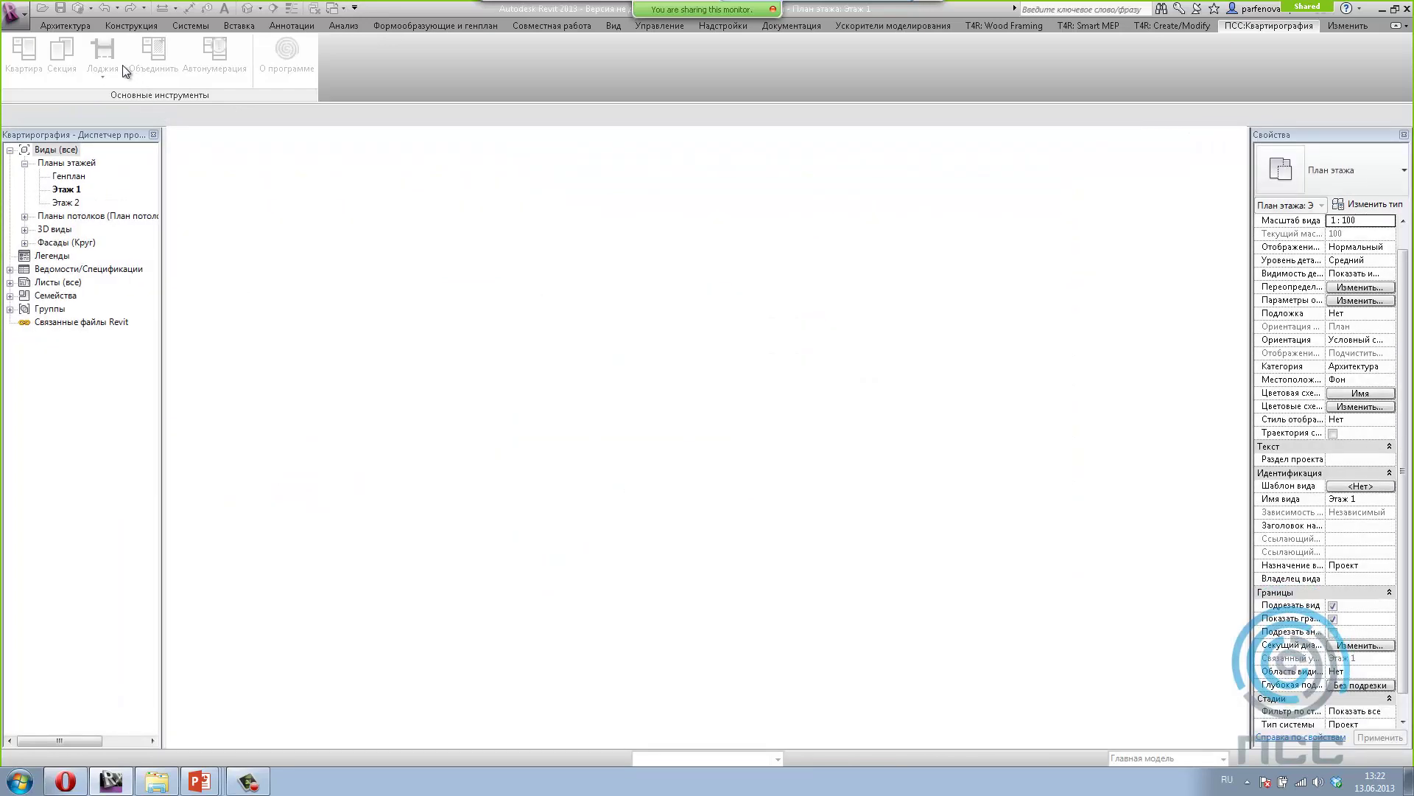
# Step: Set the four corner rooms as Балкон
pyautogui.click(101, 74)
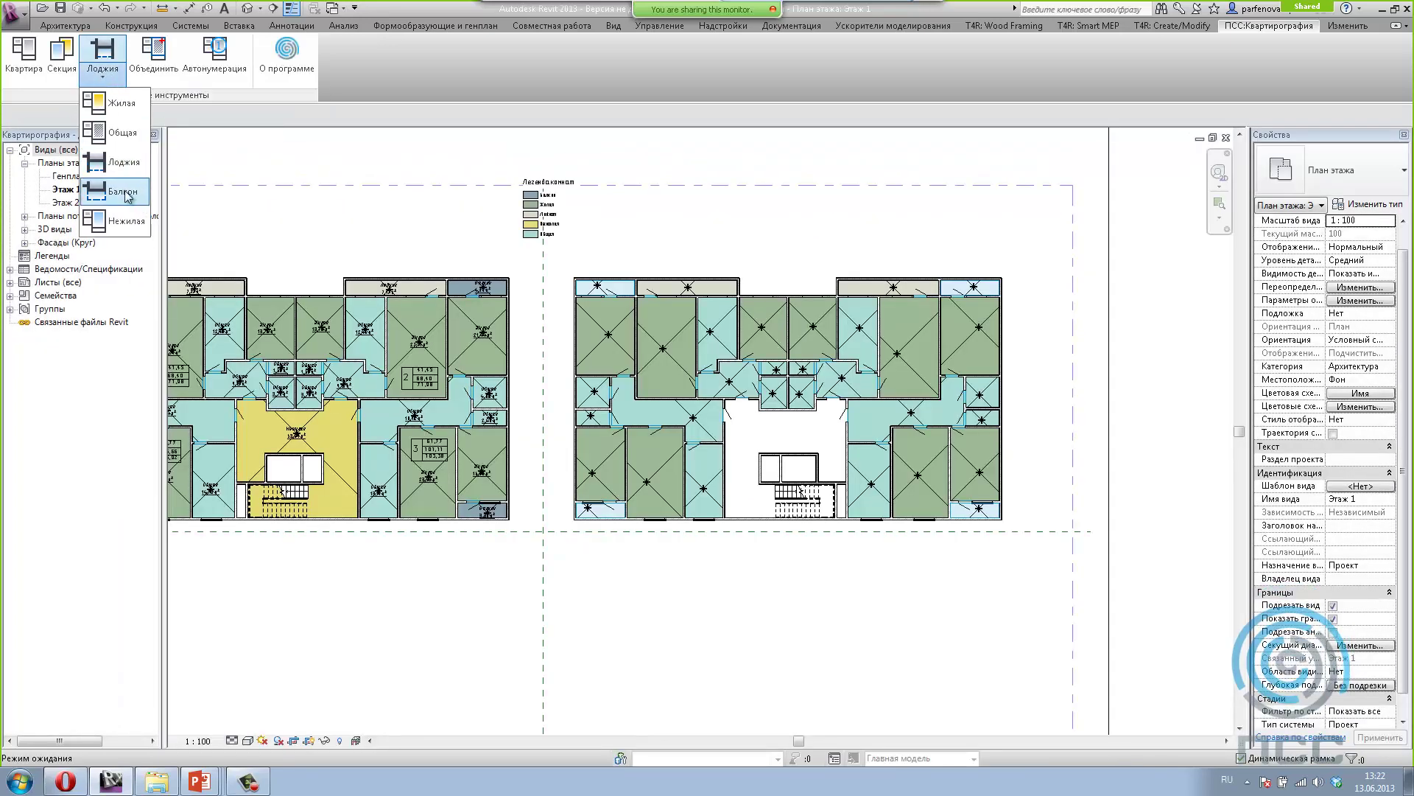
pyautogui.click(116, 193)
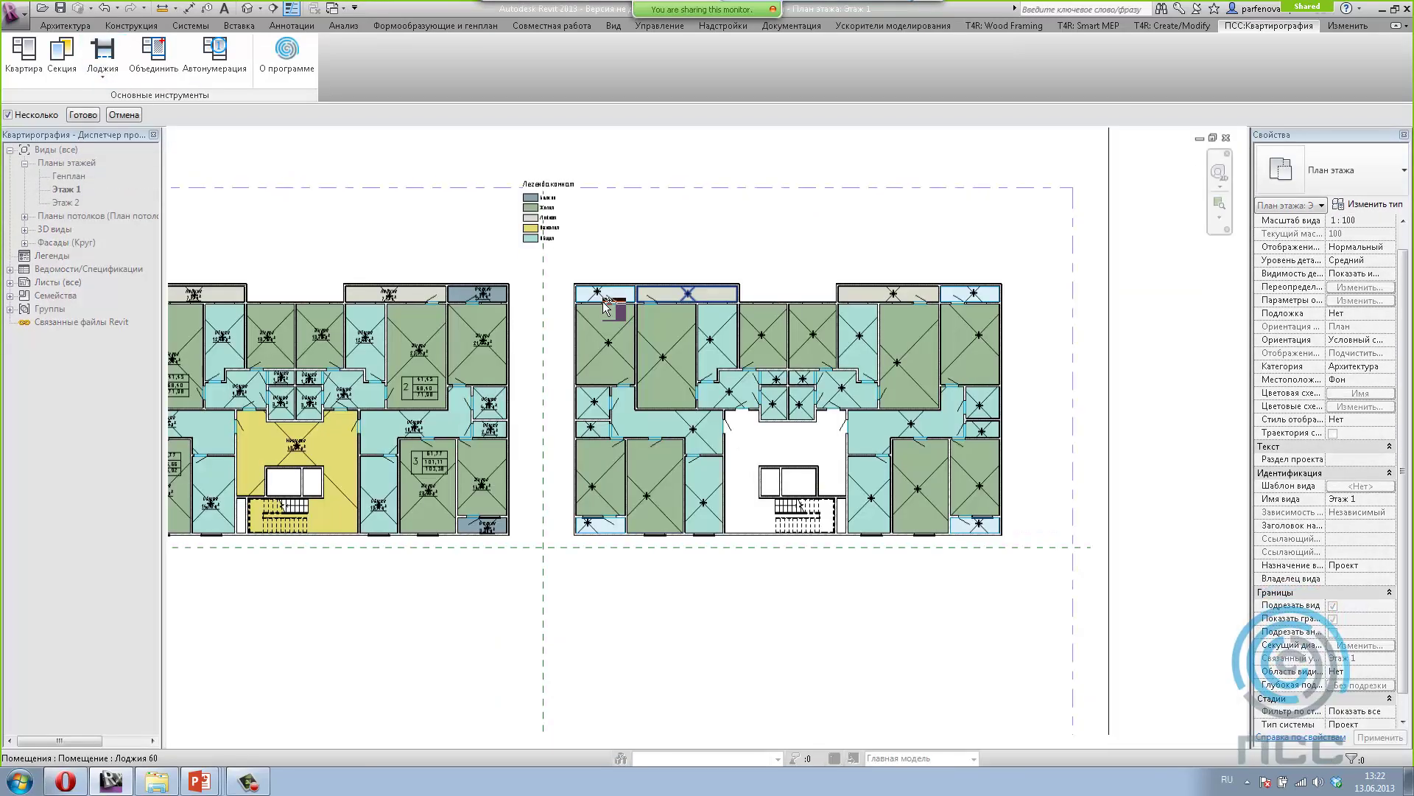
pyautogui.click(604, 288)
pyautogui.click(971, 288)
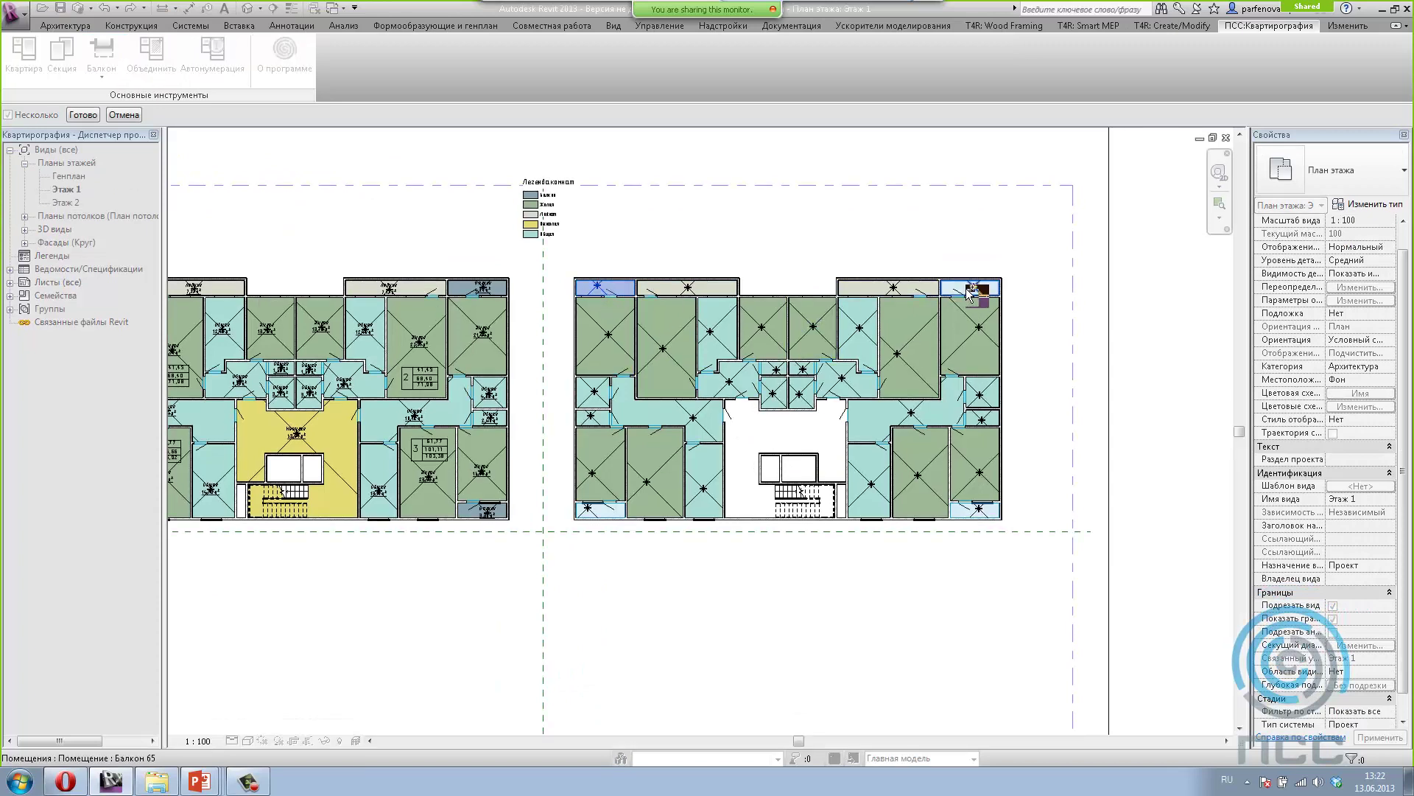
pyautogui.click(991, 535)
pyautogui.click(605, 516)
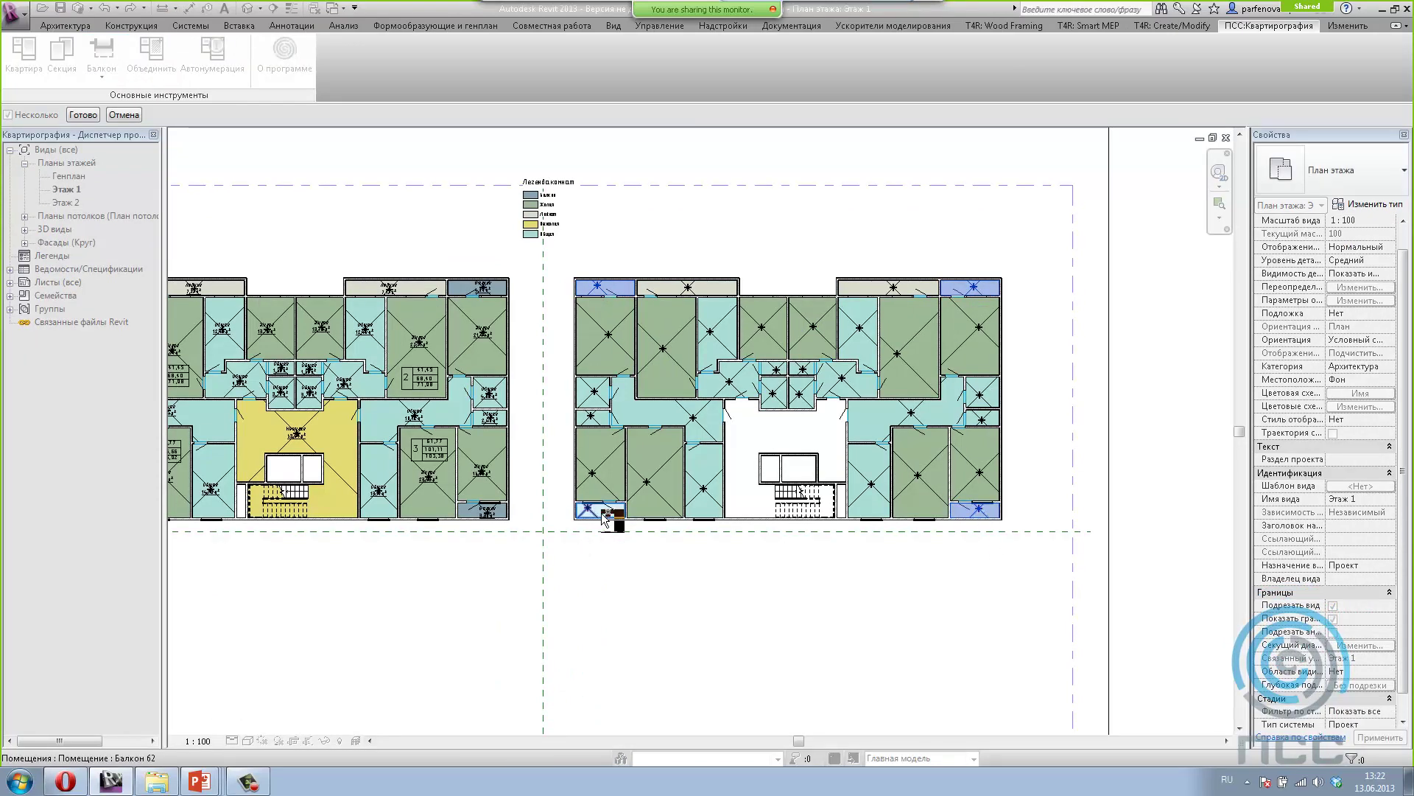
pyautogui.click(72, 121)
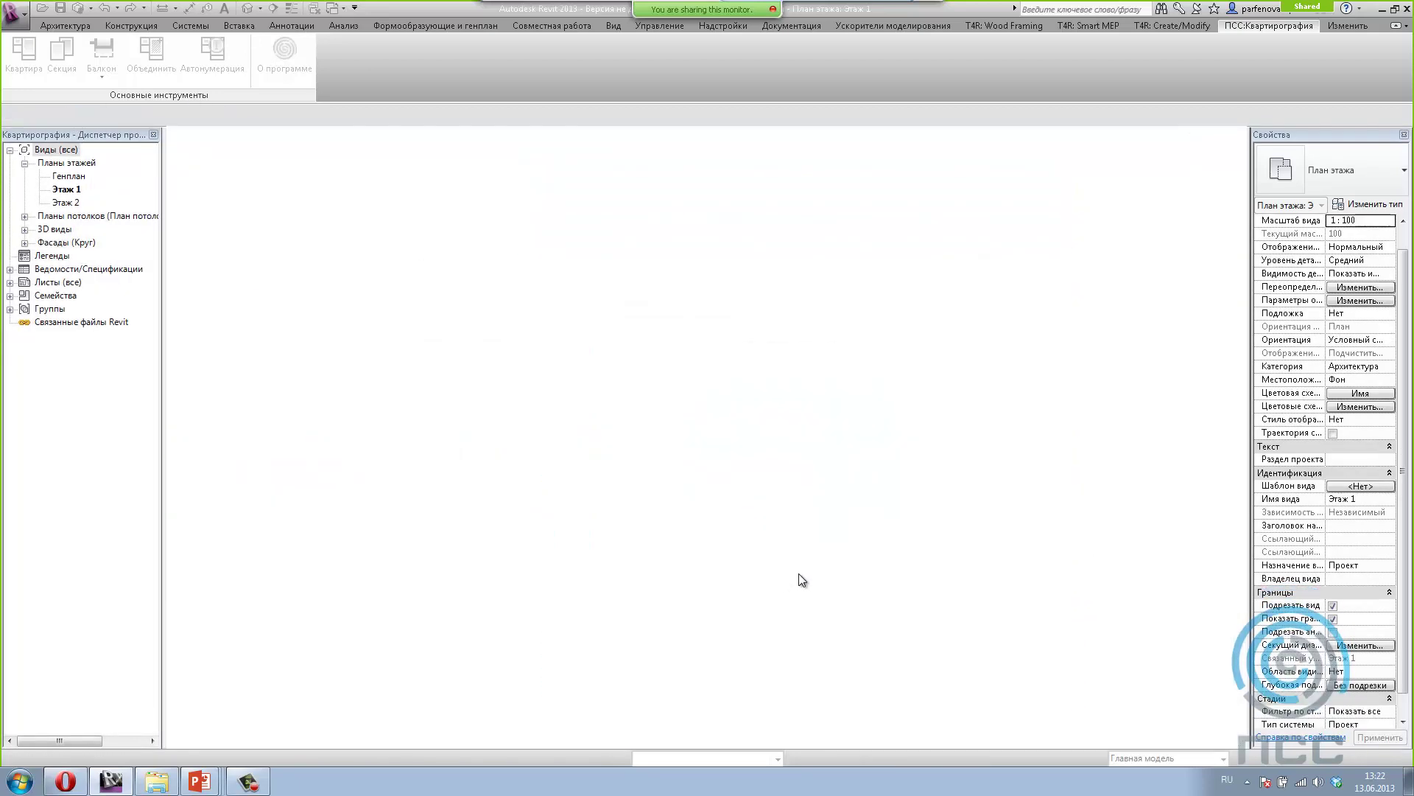
# Step: Inspect the living room and balcony parameters, then deselect the balcony room
pyautogui.moveTo(804, 582); pyautogui.dragTo(709, 553, button='middle')
pyautogui.click(560, 347)
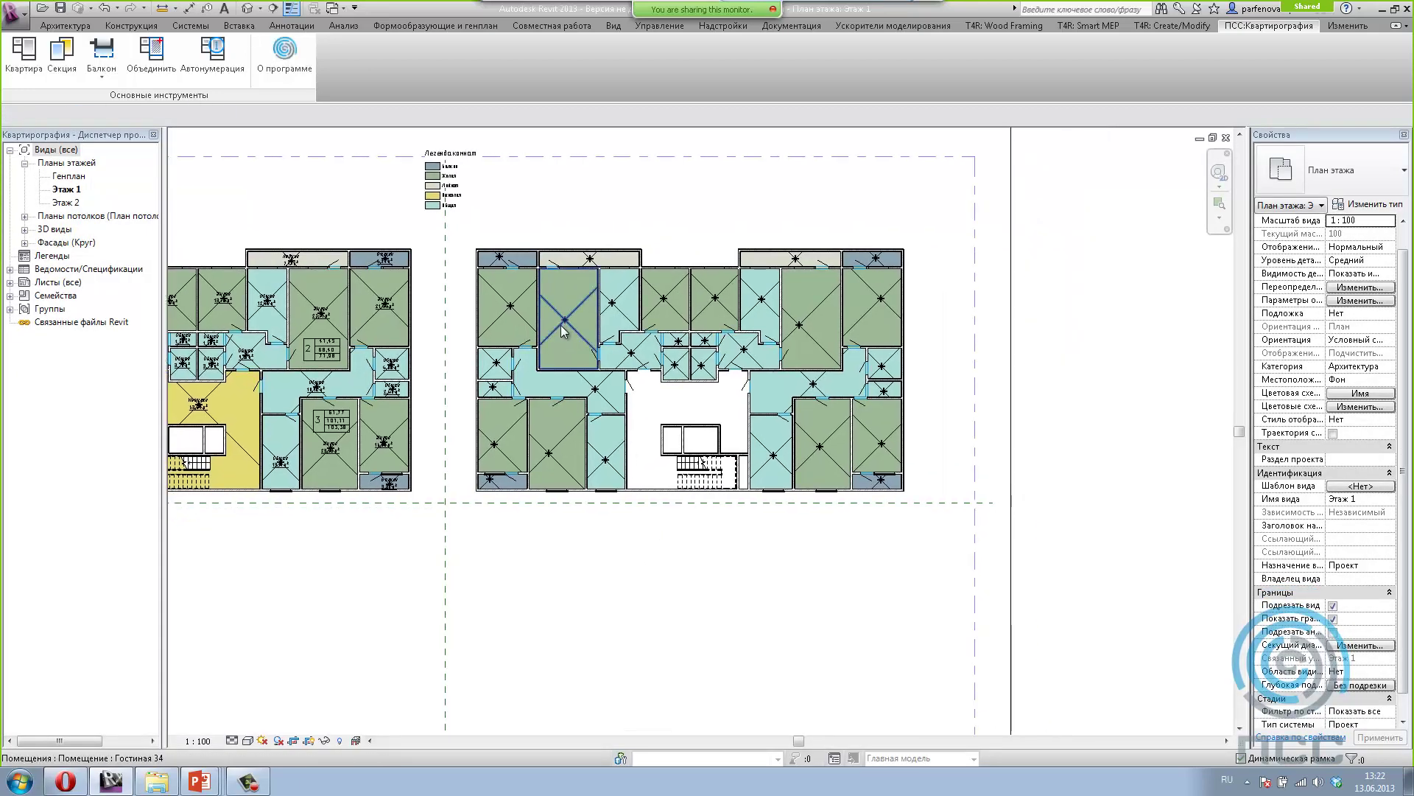
pyautogui.click(560, 347)
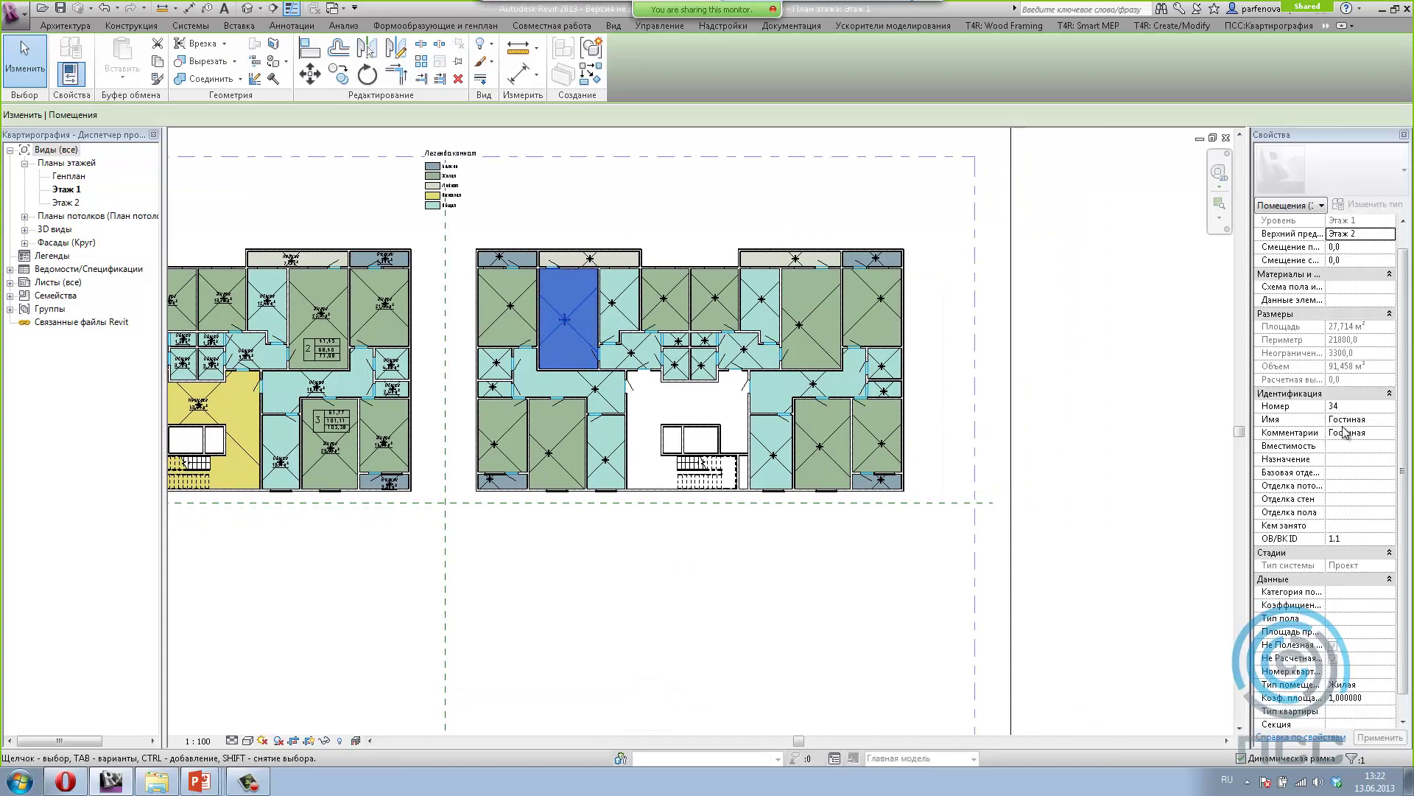
pyautogui.scroll(-1, 1404, 463)
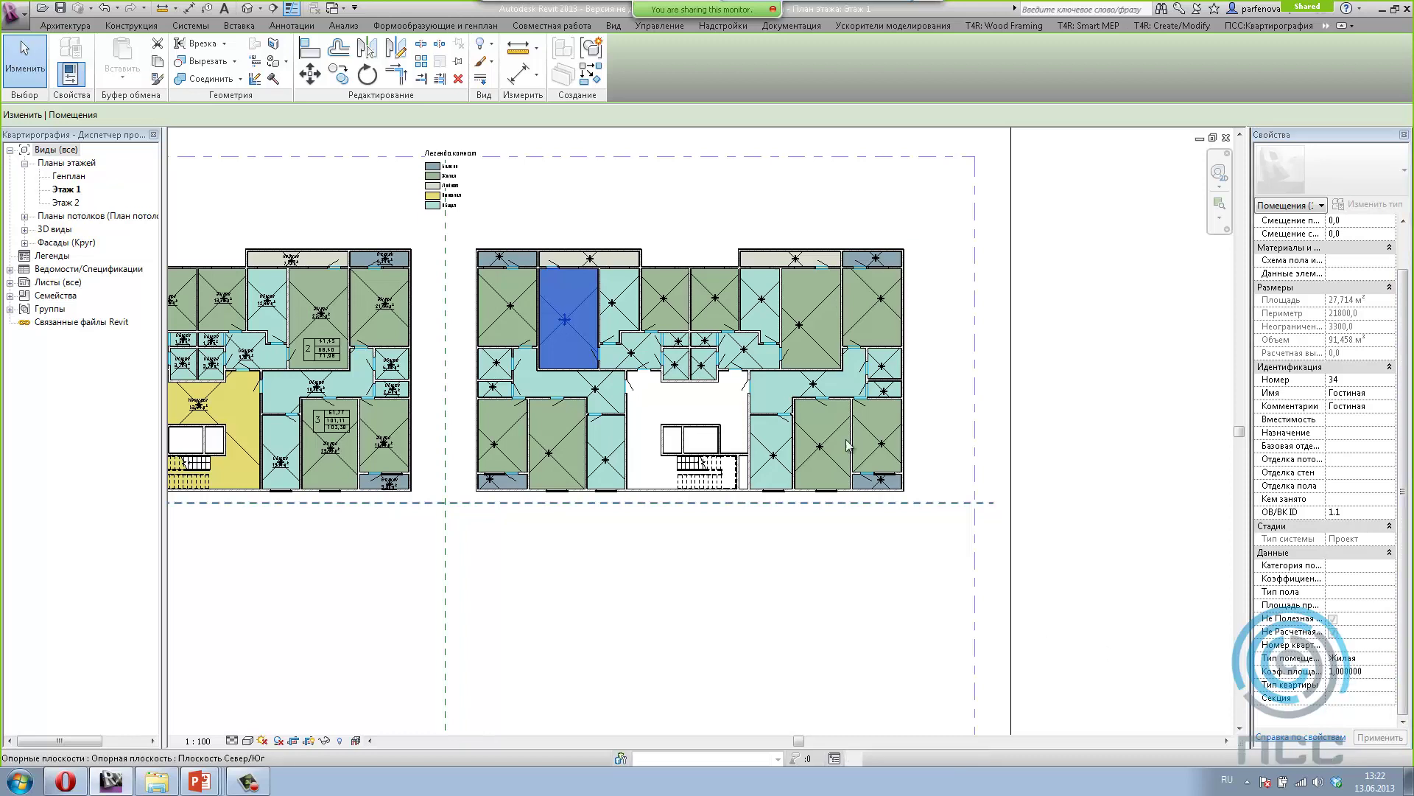
pyautogui.click(880, 265)
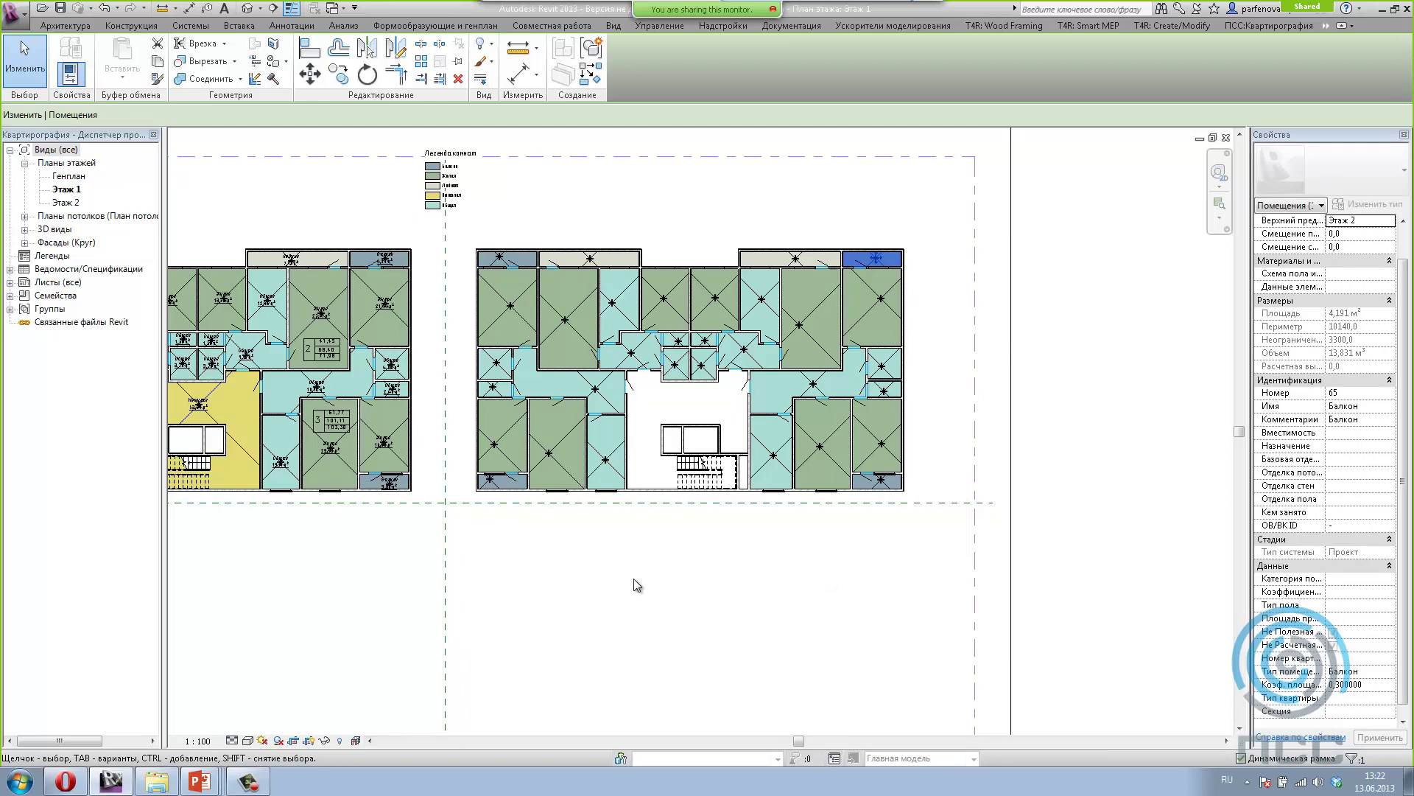
pyautogui.click(683, 609)
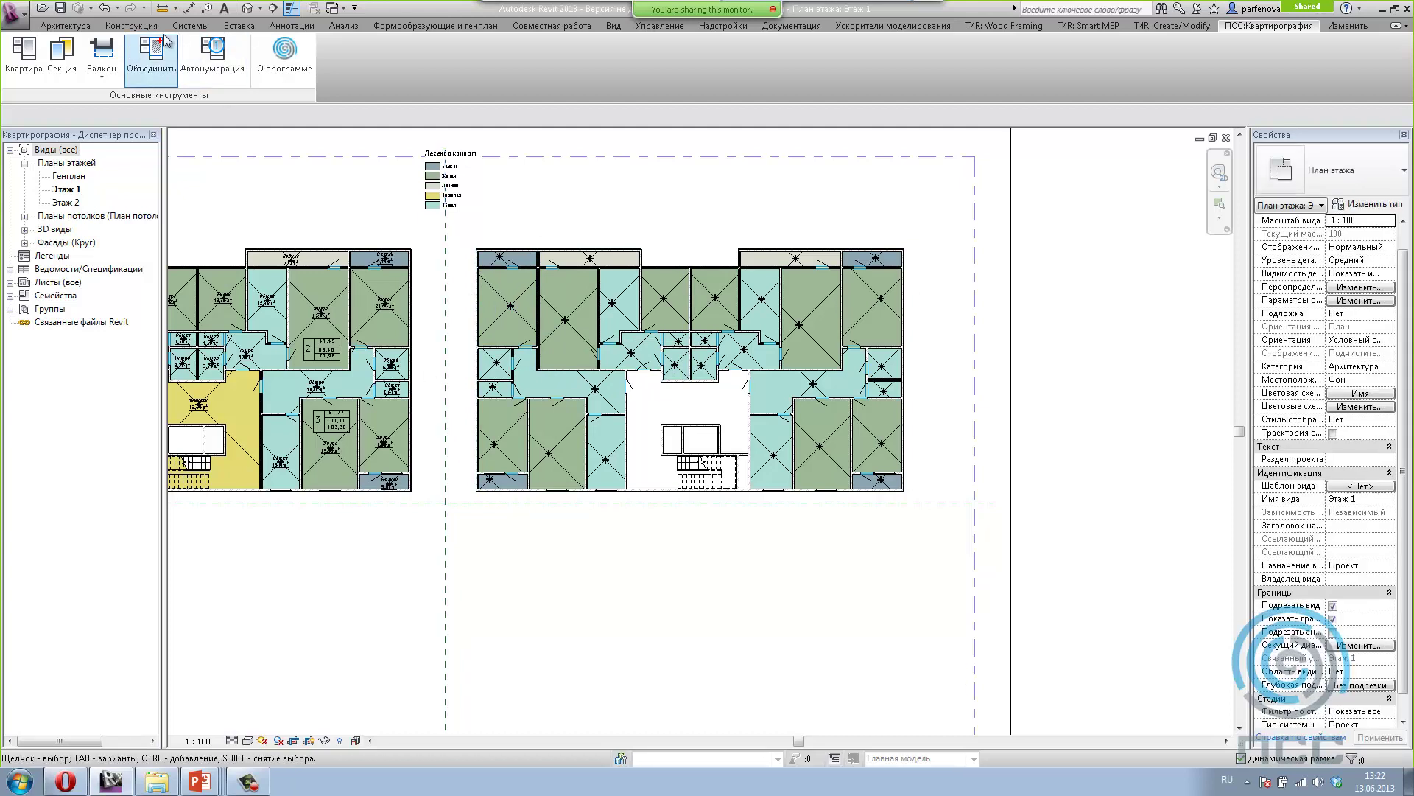
# Step: Window-select the upper-middle rooms with Квартира and number the apartment 2
pyautogui.click(14, 70)
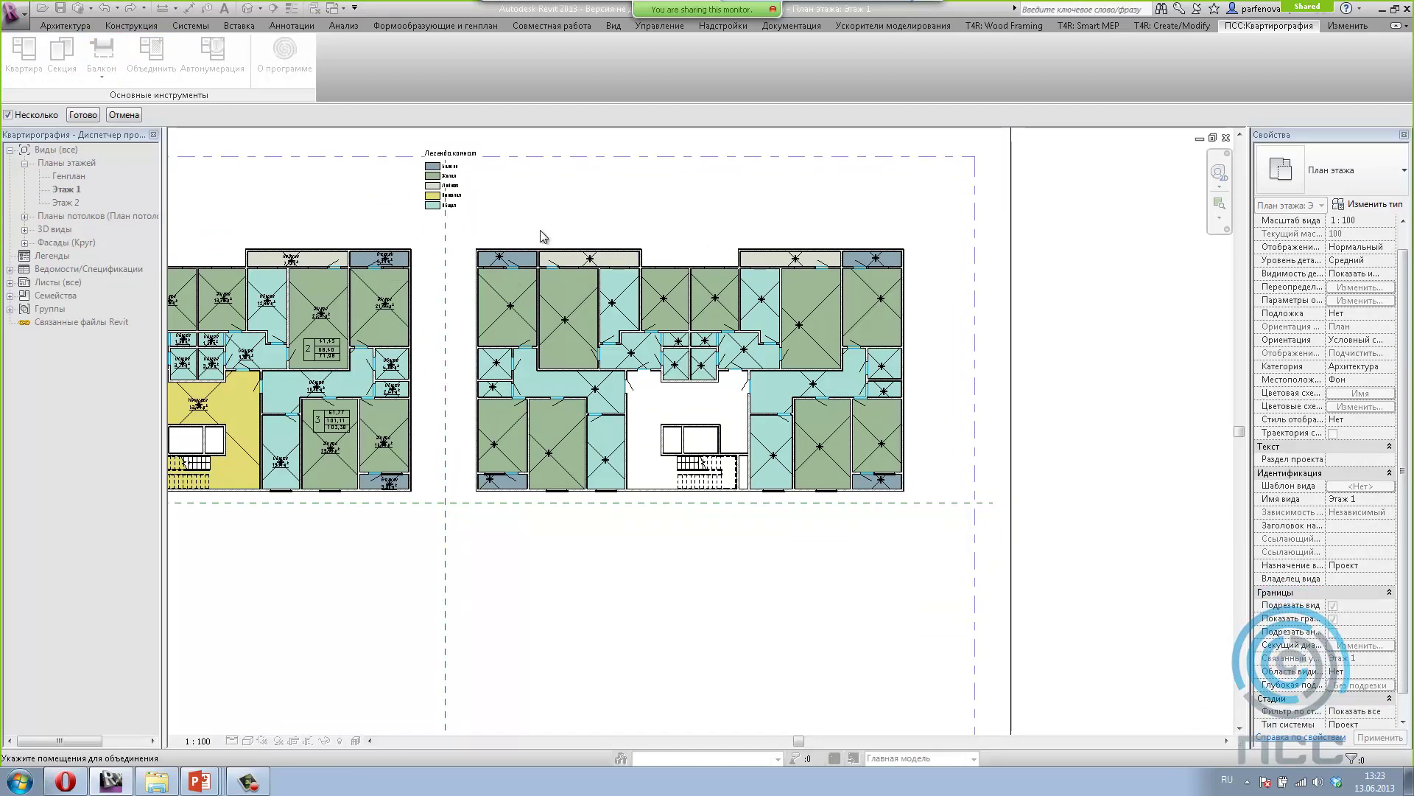
pyautogui.moveTo(638, 369); pyautogui.dragTo(697, 396)
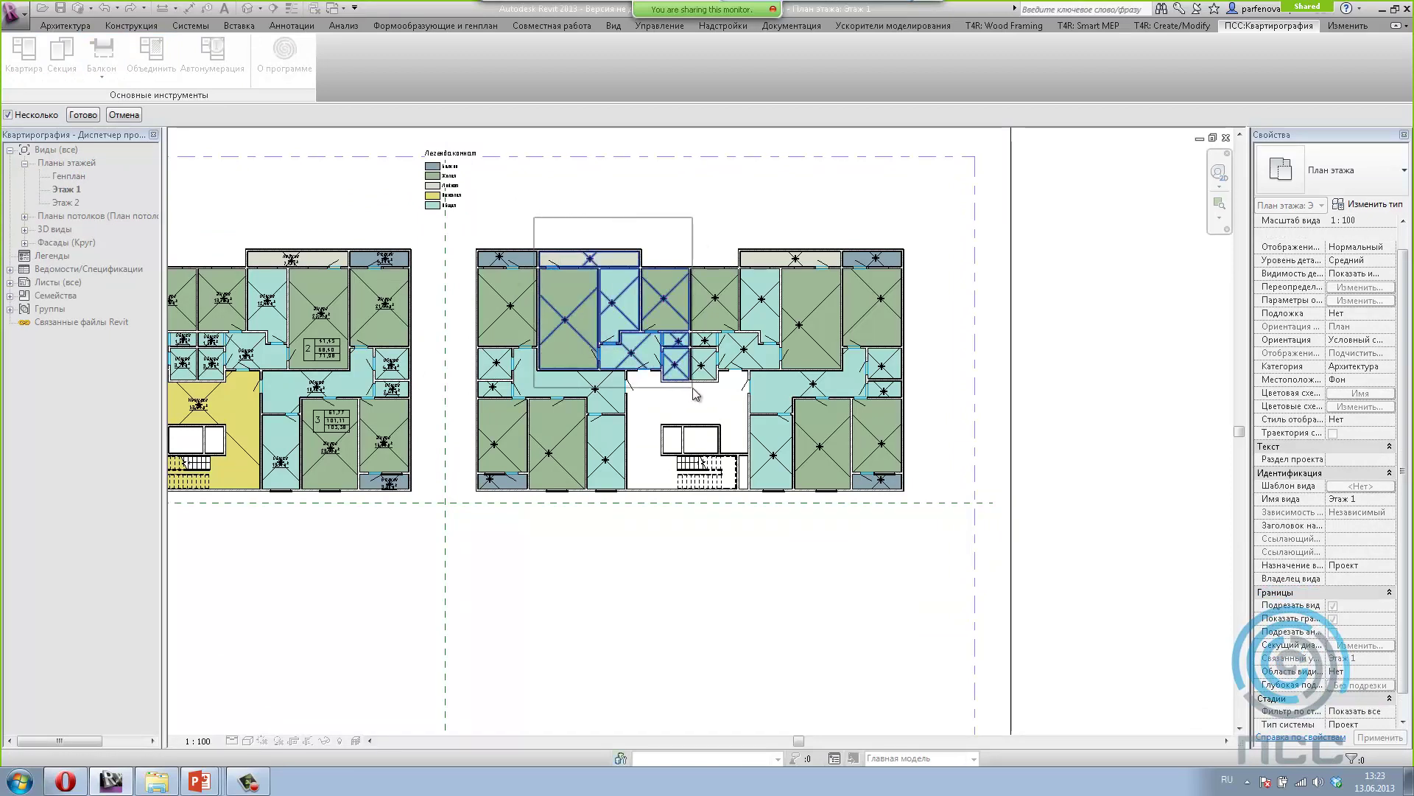
pyautogui.scroll(2, 646, 325)
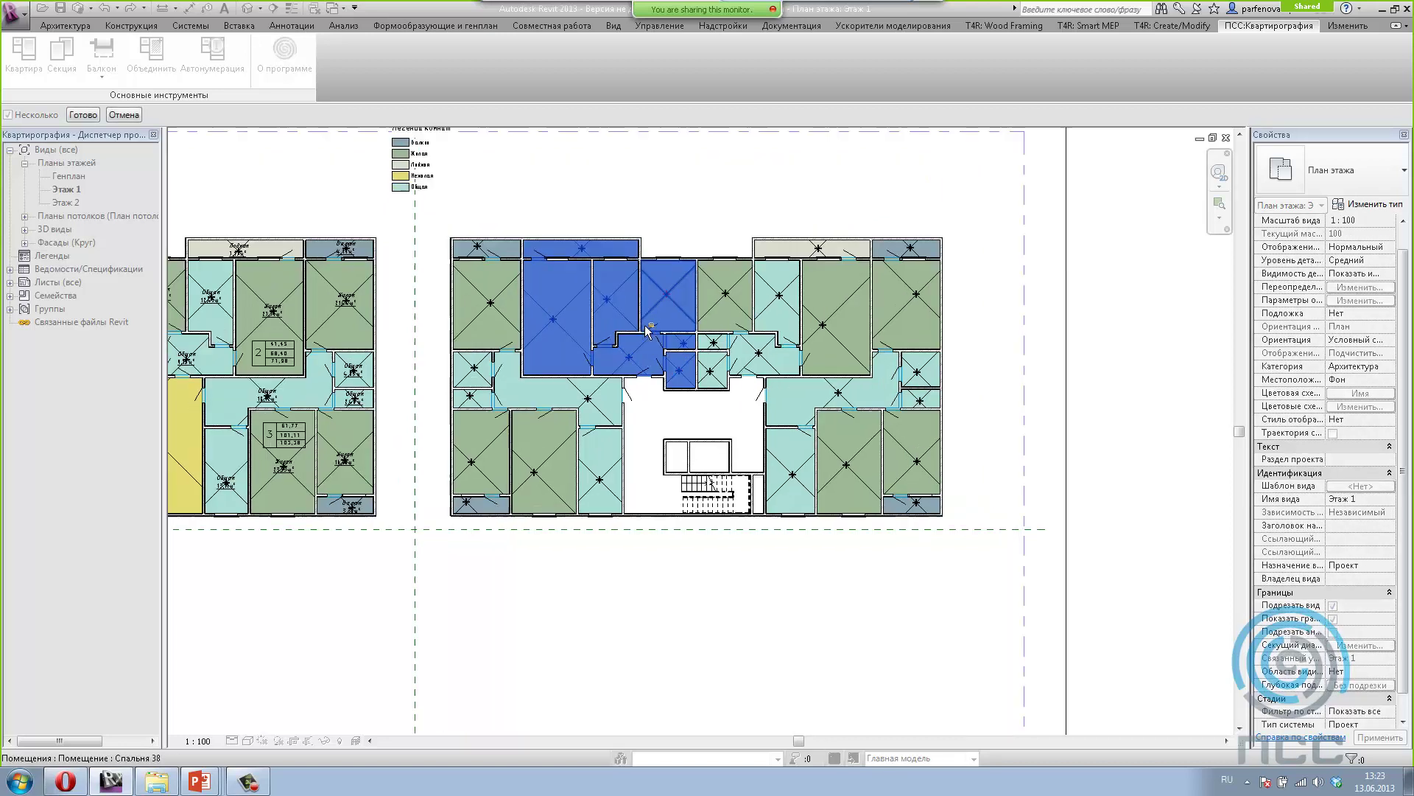
pyautogui.scroll(2, 646, 325)
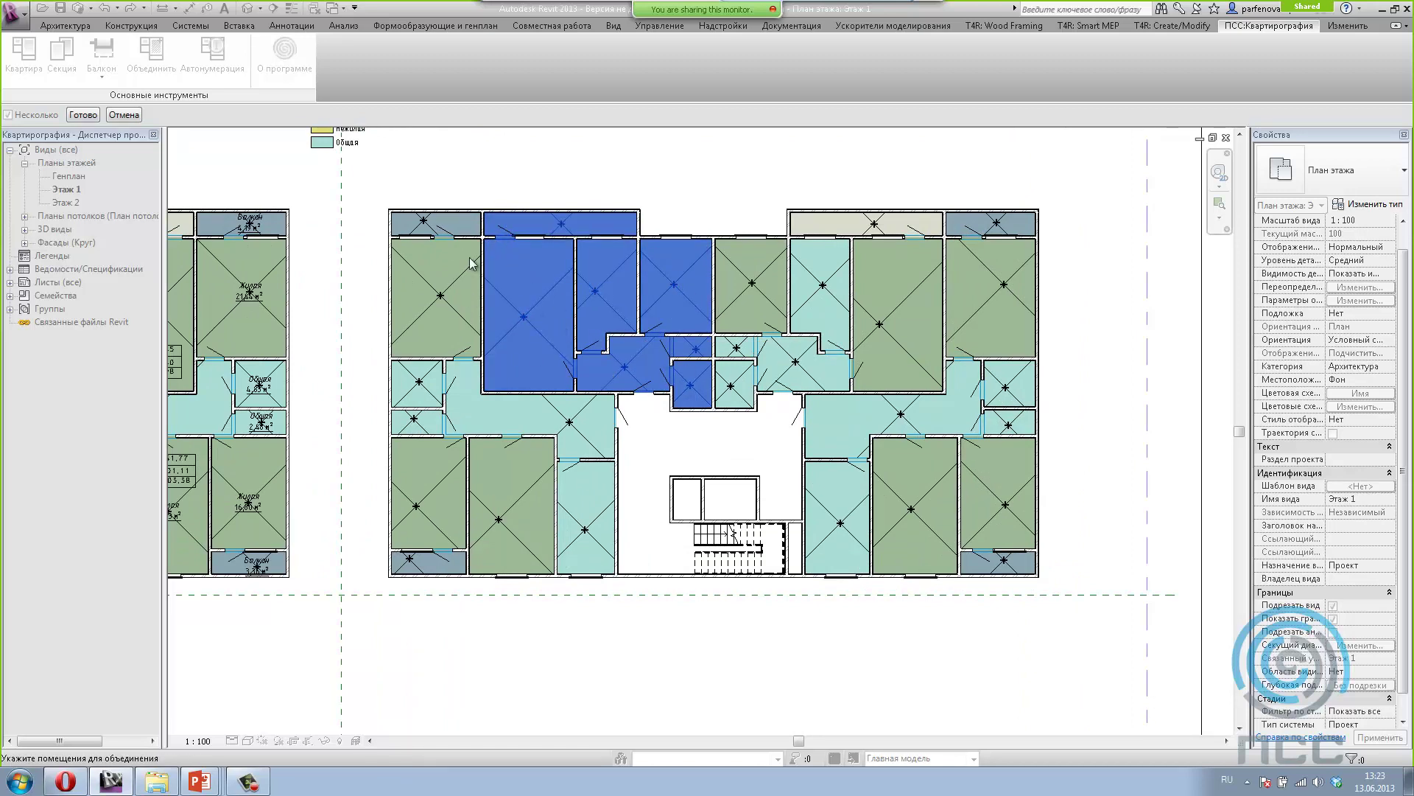
pyautogui.click(81, 116)
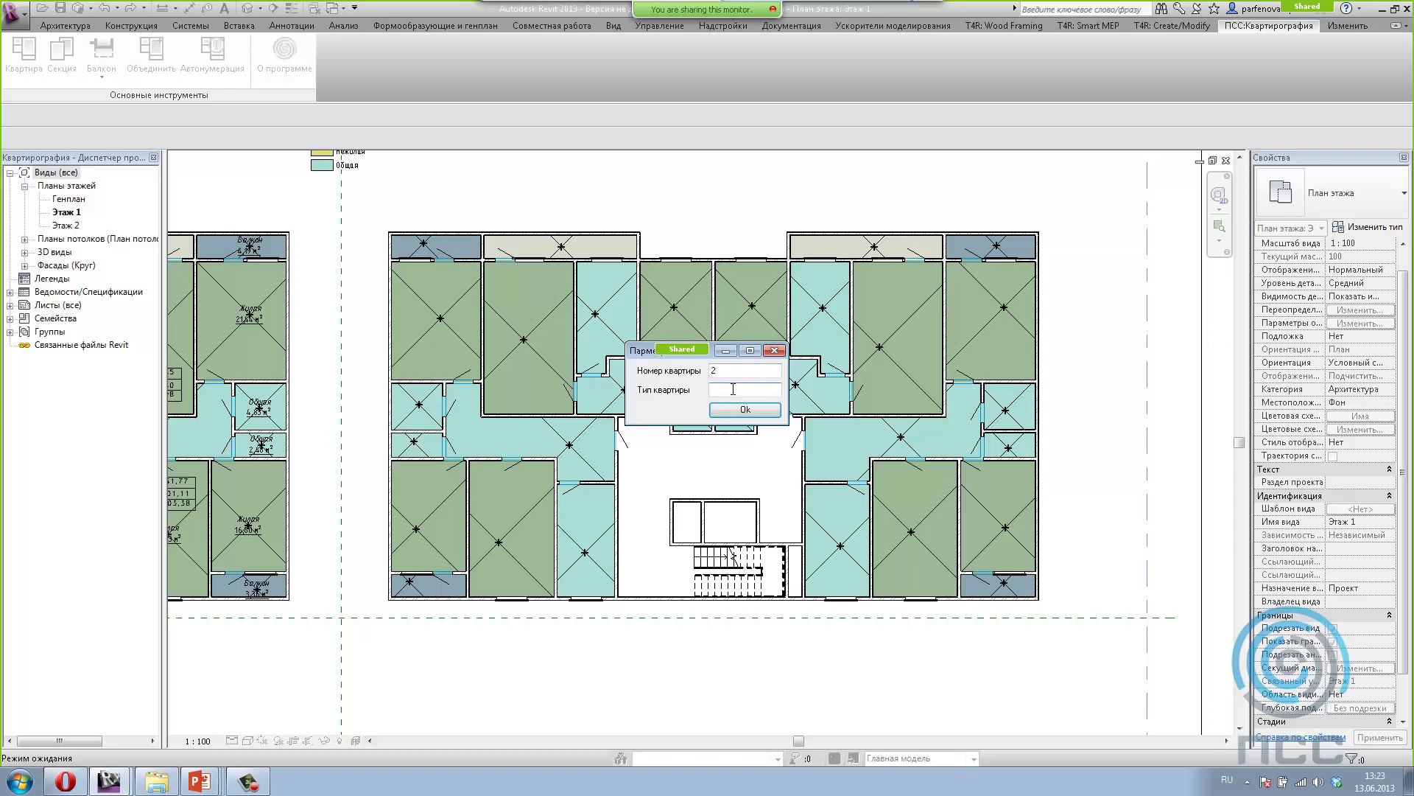
pyautogui.write('2')
pyautogui.click(744, 411)
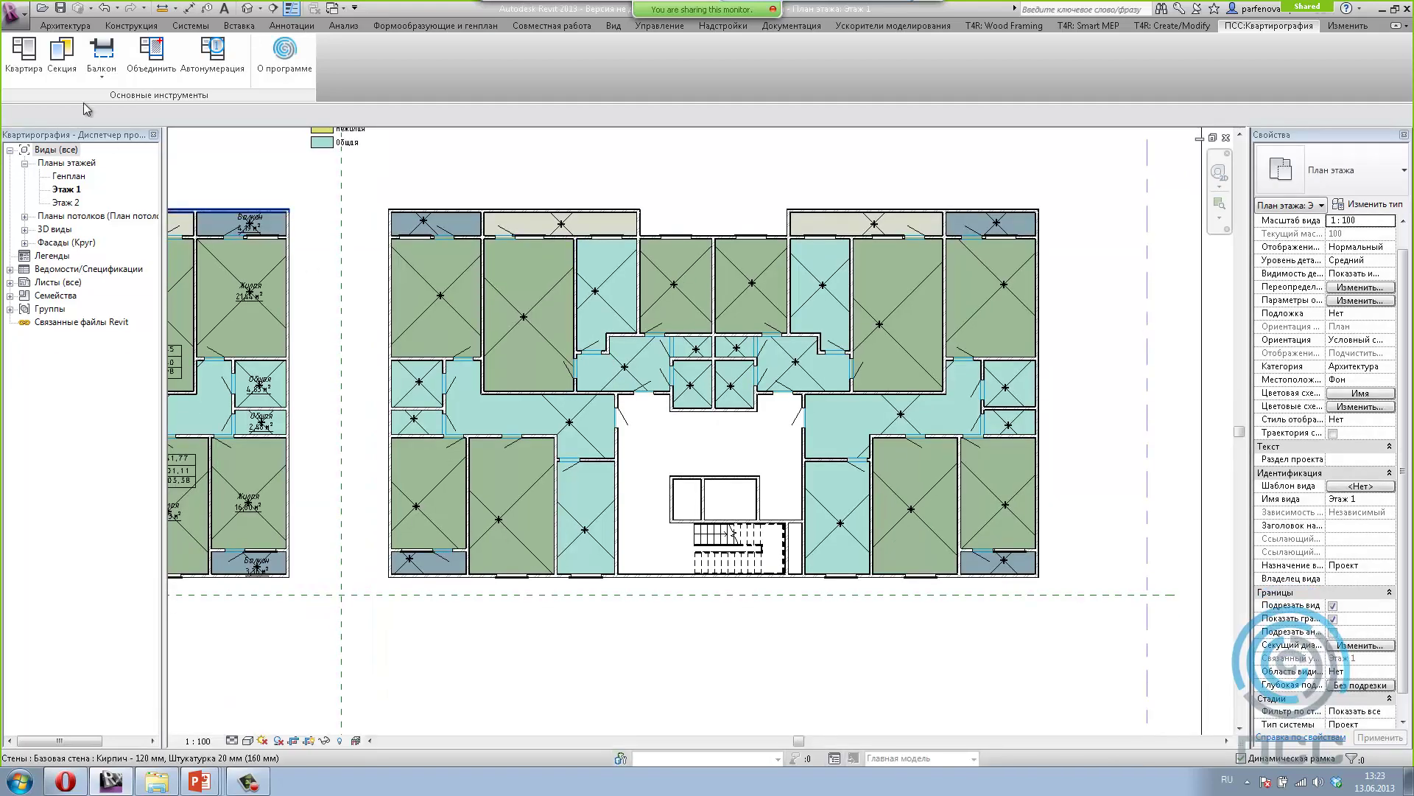
# Step: Group the nine left-side rooms, balcony to balcony, into apartment 1
pyautogui.click(101, 53)
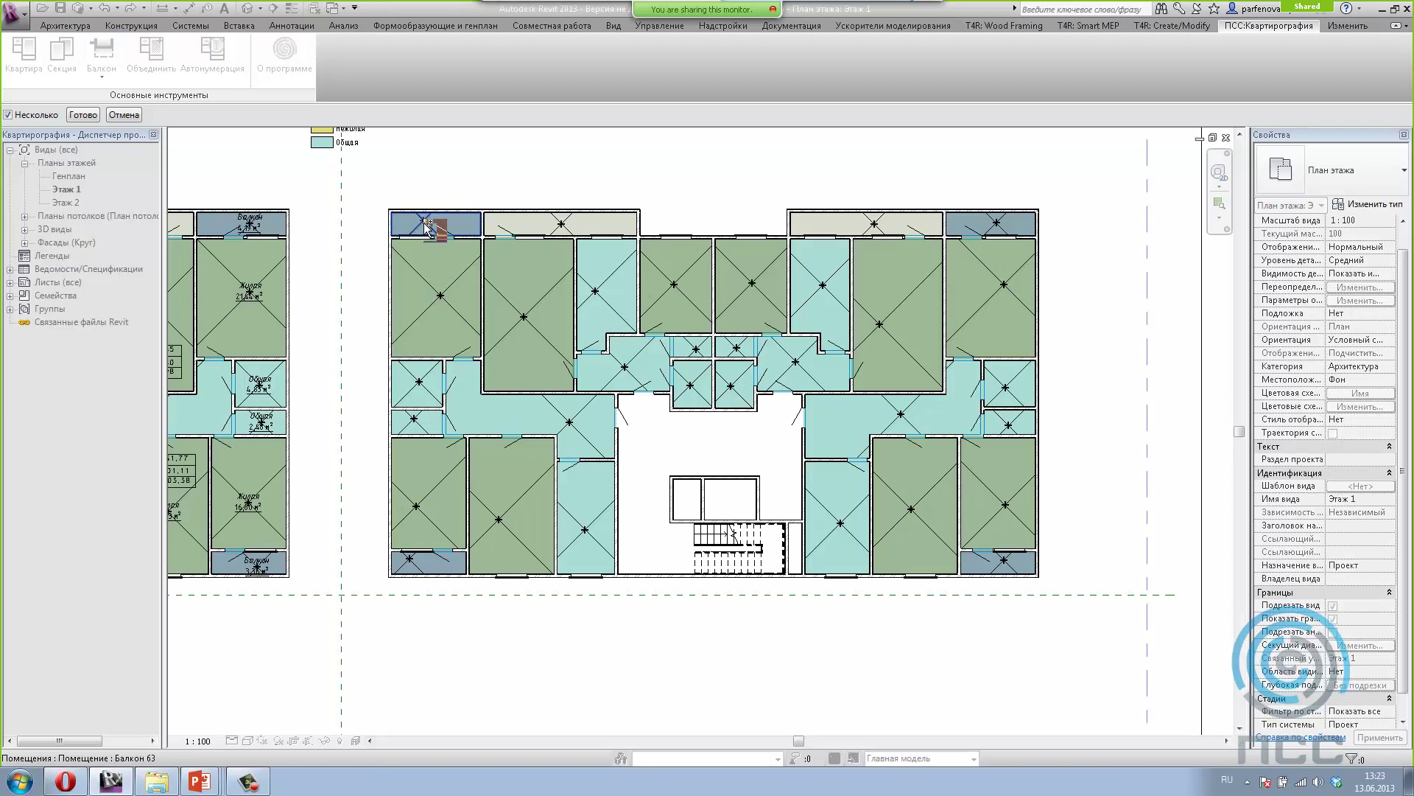
pyautogui.click(425, 222)
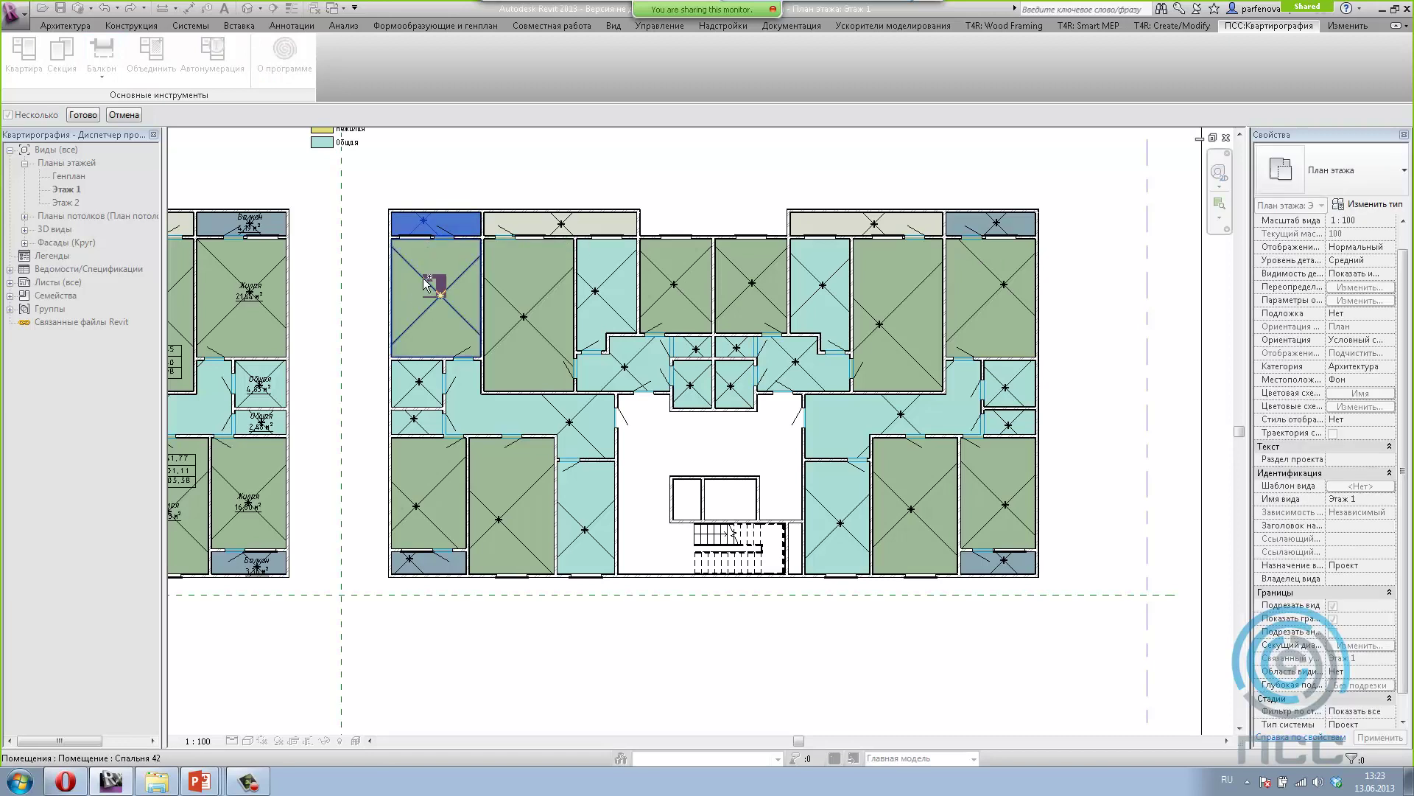
pyautogui.click(413, 299)
pyautogui.click(424, 383)
pyautogui.click(431, 422)
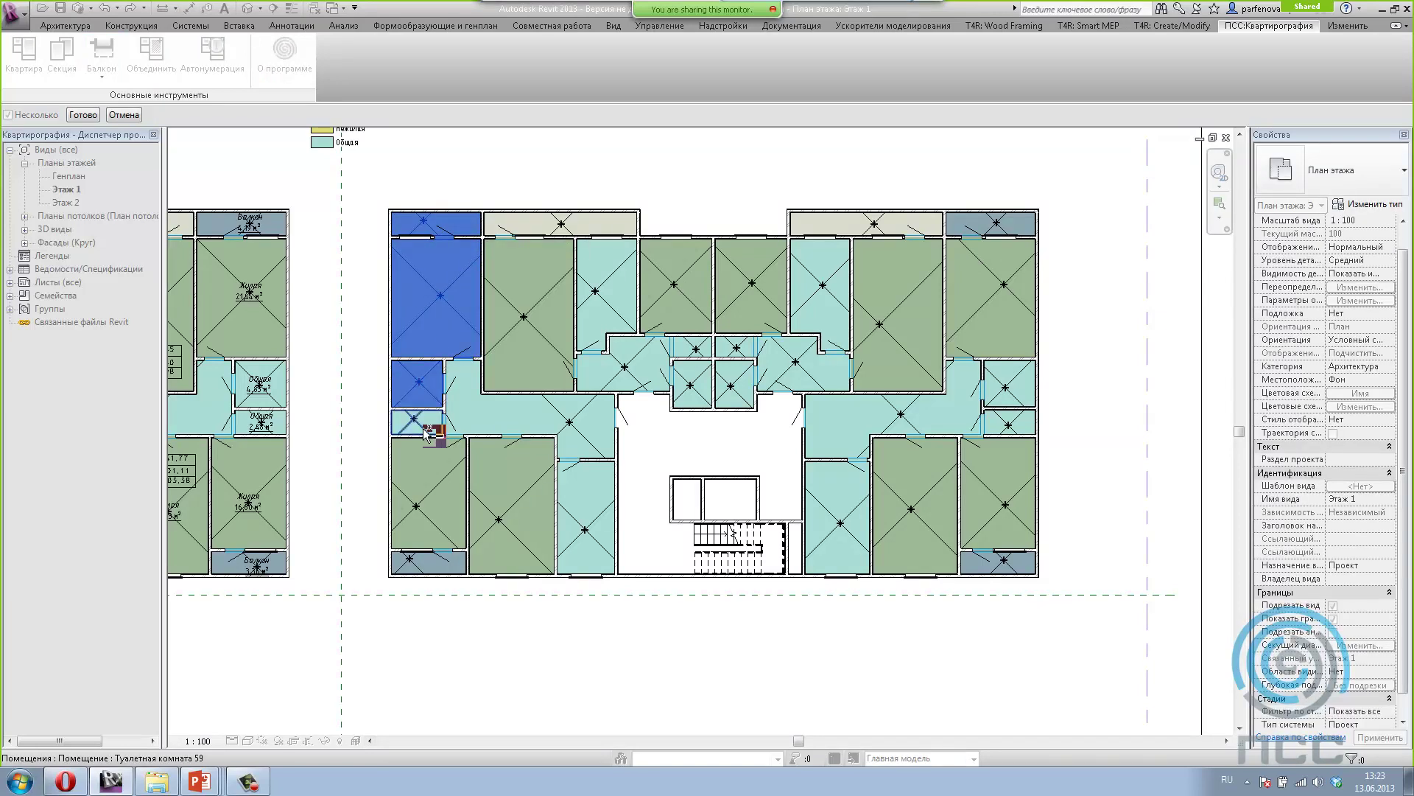
pyautogui.click(576, 431)
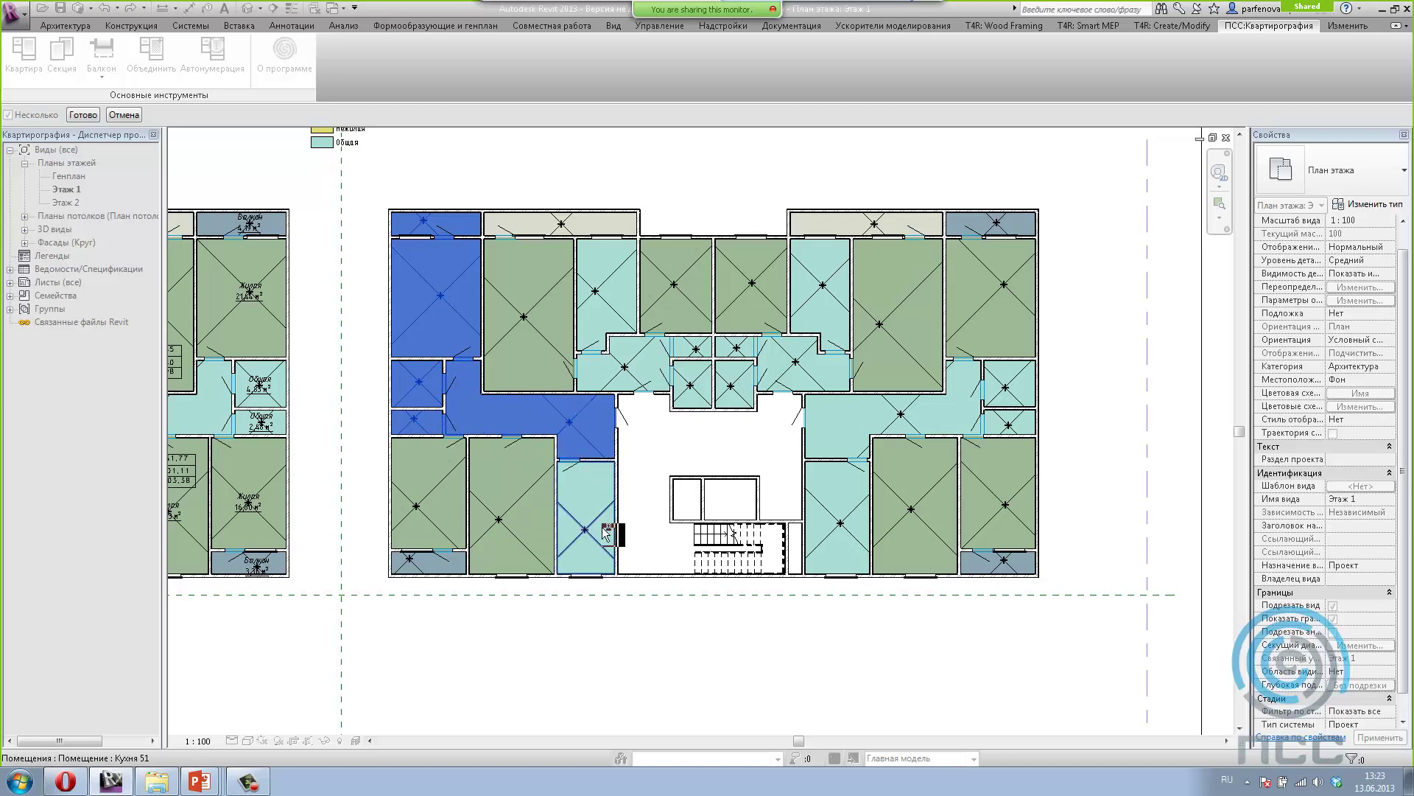
pyautogui.click(559, 526)
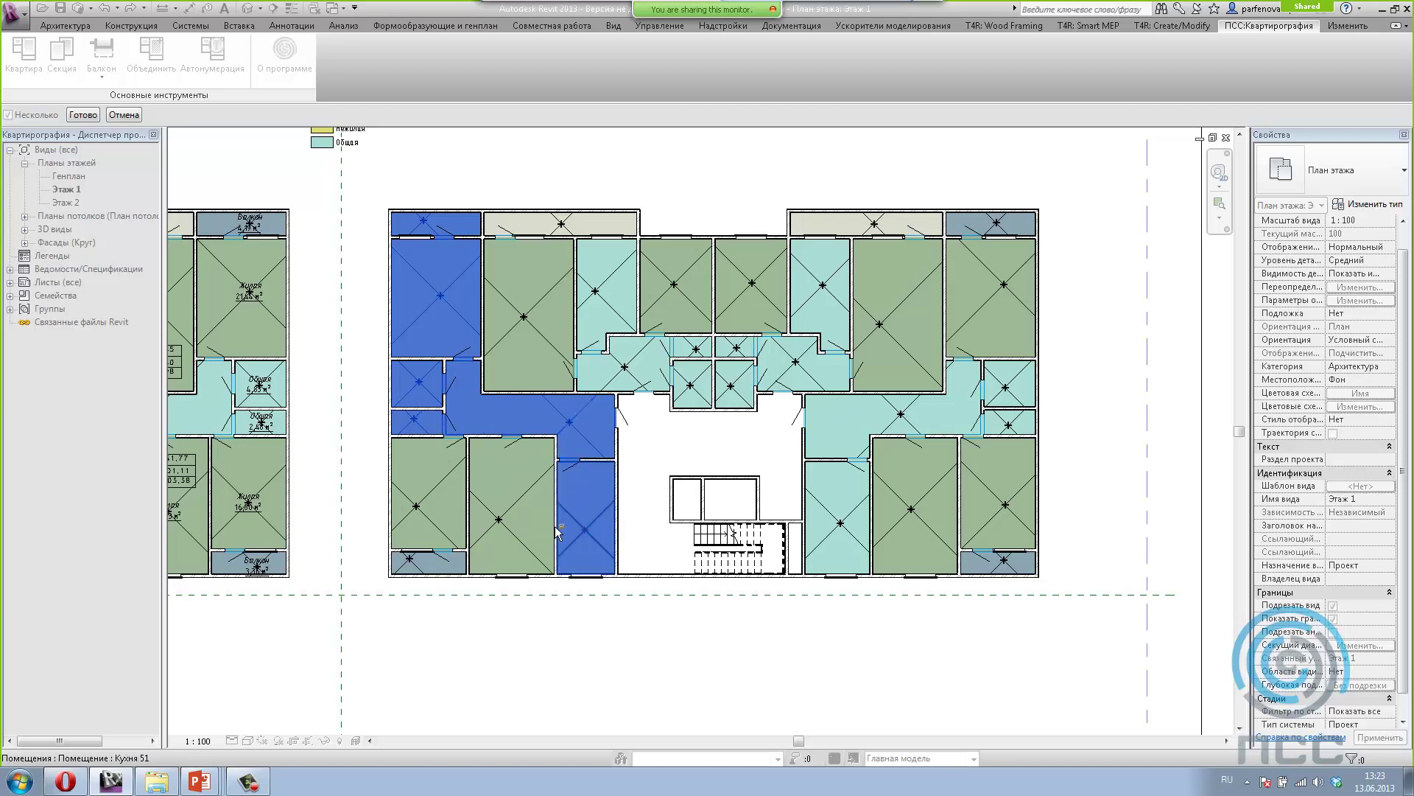
pyautogui.click(506, 519)
pyautogui.click(429, 492)
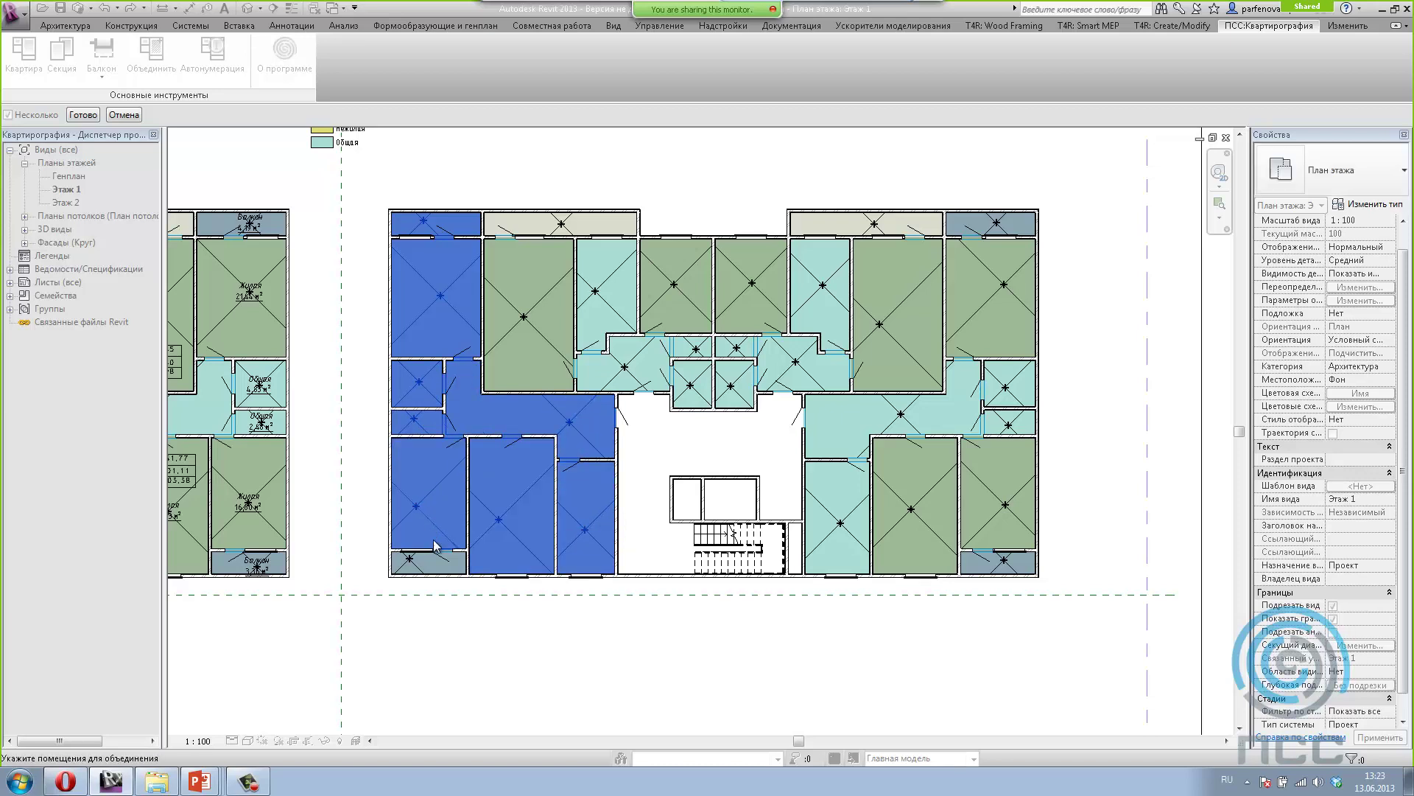
pyautogui.click(426, 564)
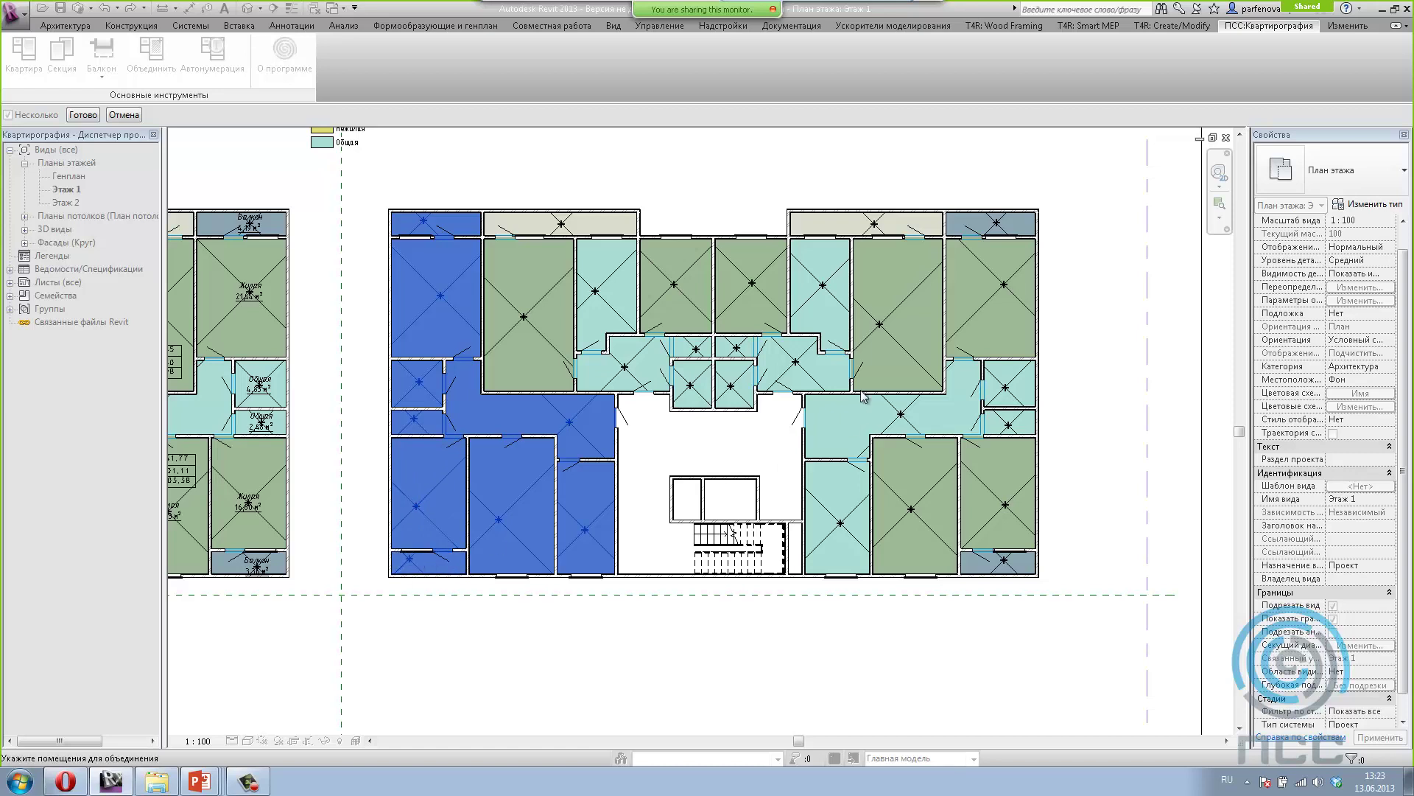
pyautogui.click(81, 115)
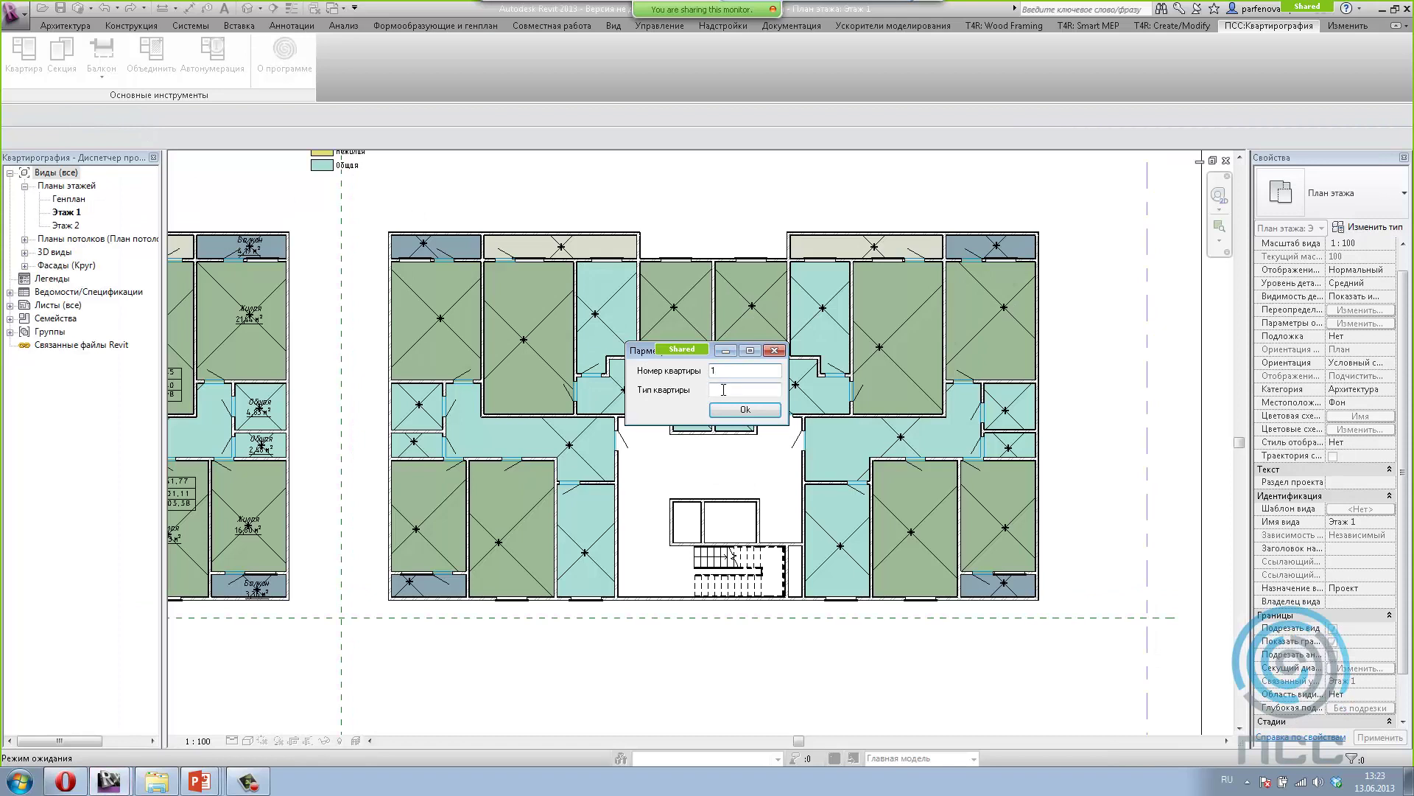
pyautogui.click(734, 412)
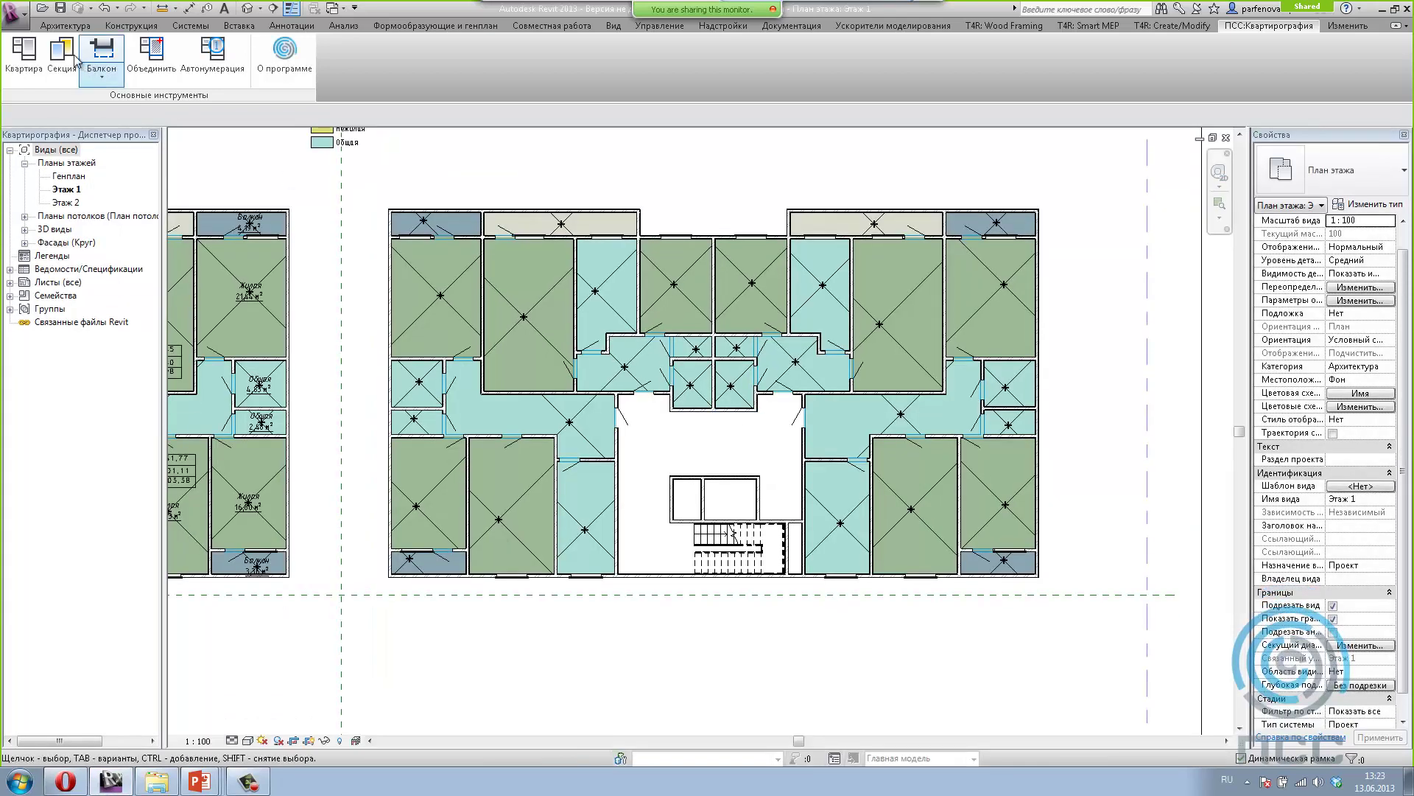
# Step: Window-select the upper-right rooms and make them apartment 3
pyautogui.click(24, 55)
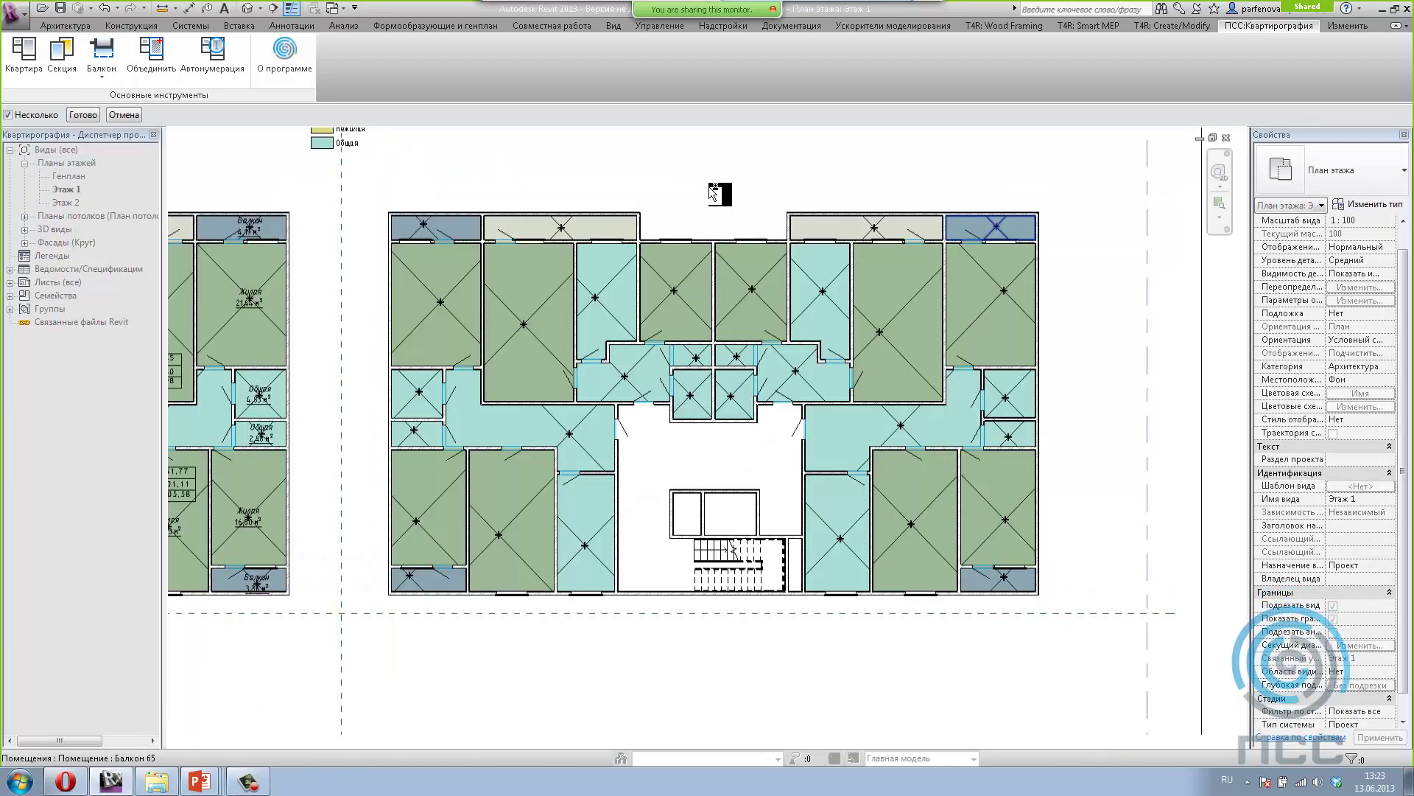
pyautogui.moveTo(713, 180); pyautogui.dragTo(960, 442)
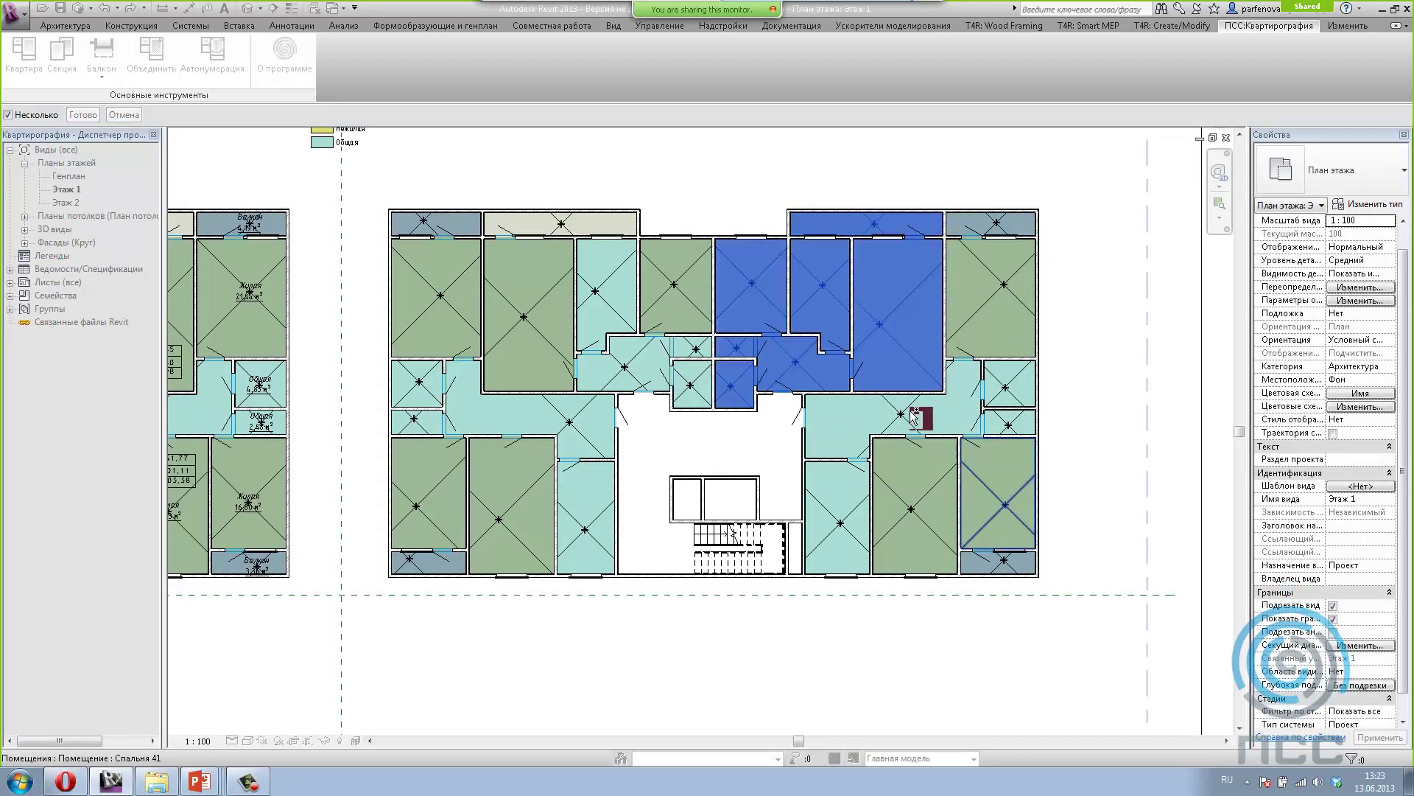
pyautogui.click(78, 116)
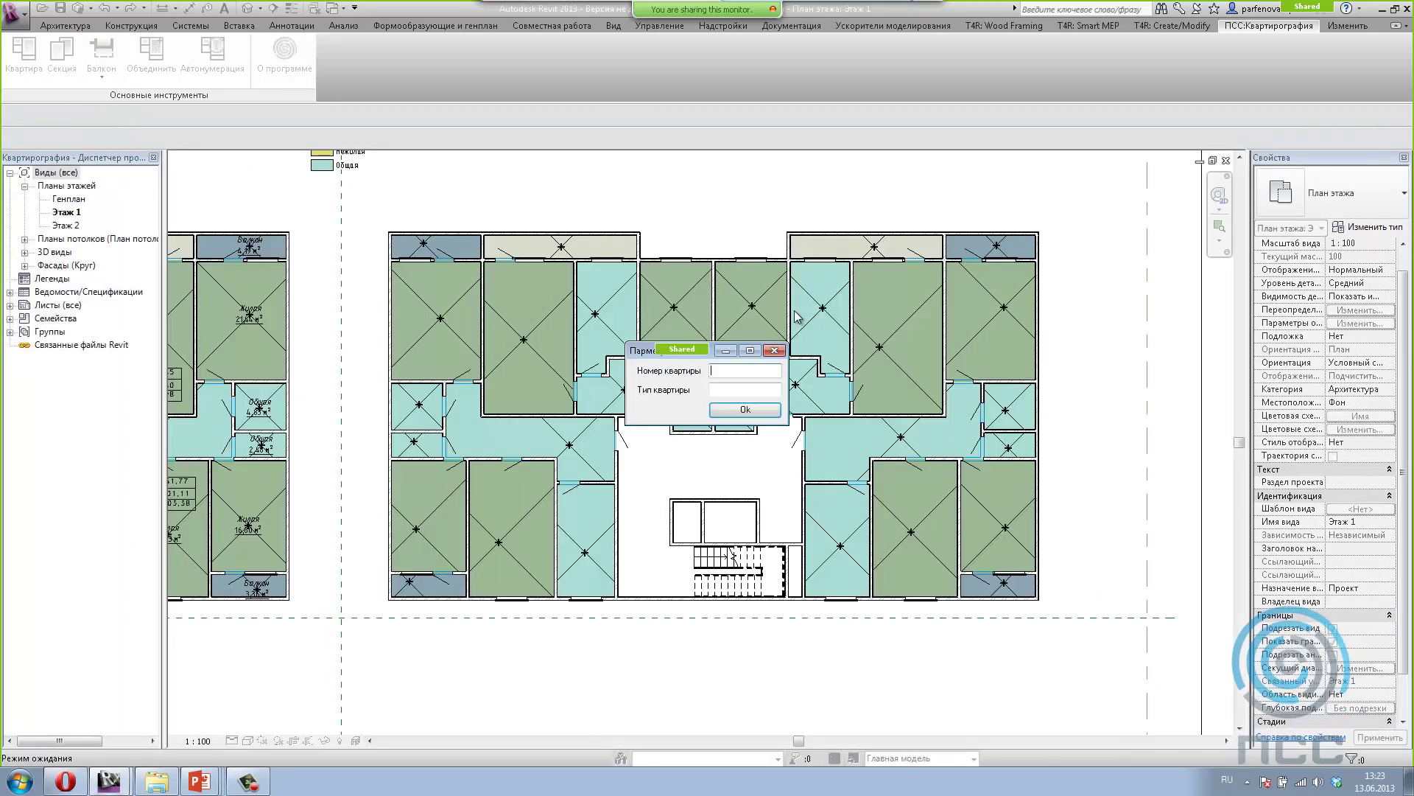
pyautogui.click(727, 411)
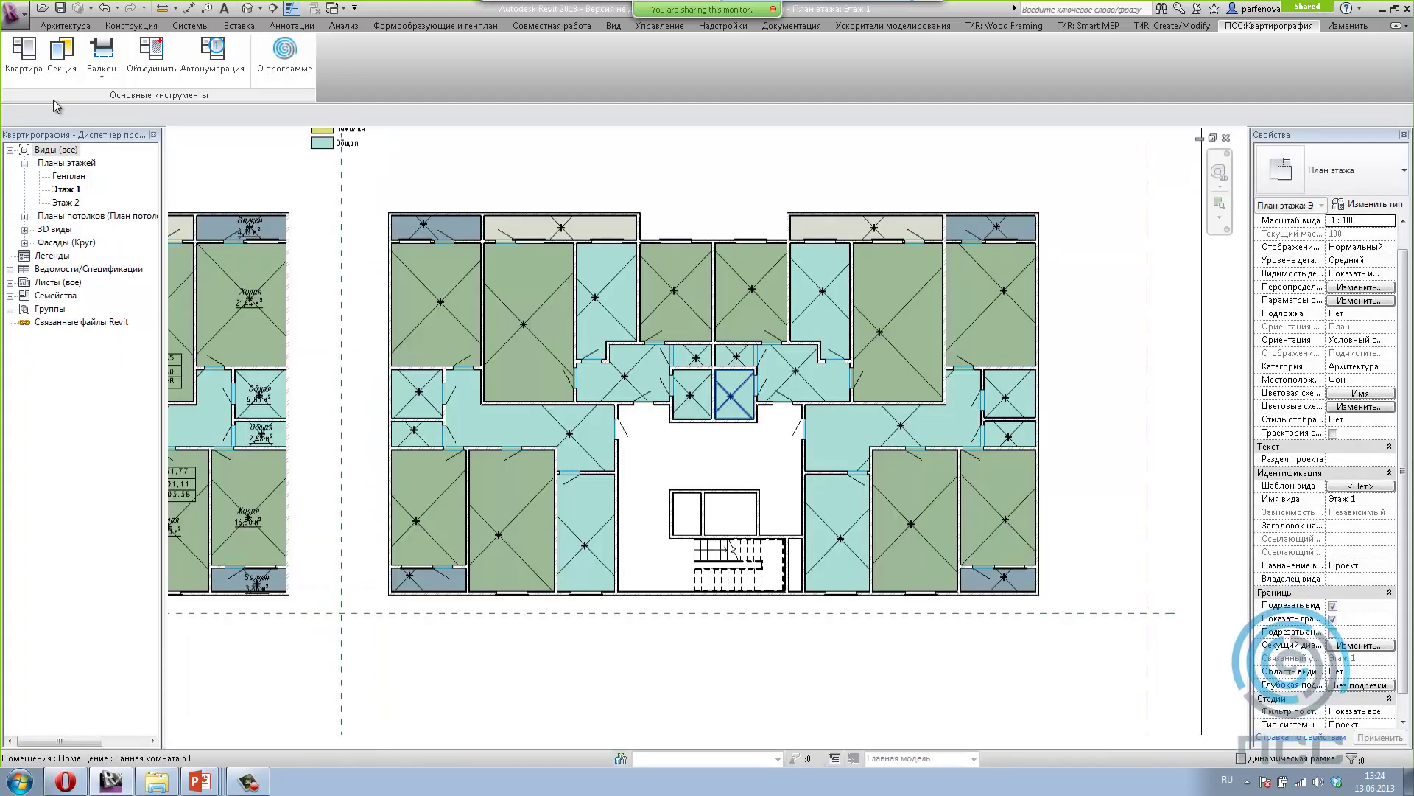
# Step: Select the lower-right rooms plus the top-right corner room as apartment 4
pyautogui.click(19, 65)
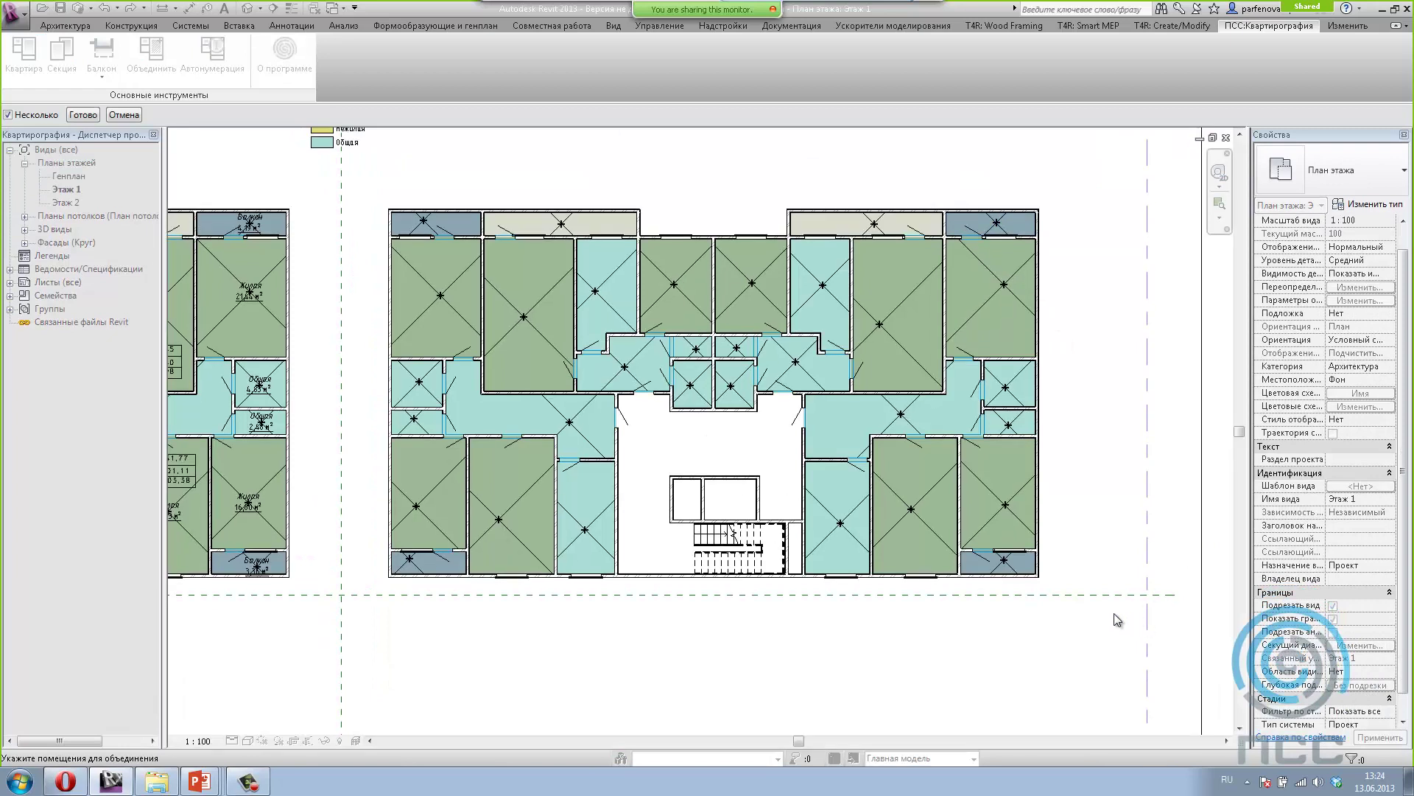
pyautogui.moveTo(1087, 635); pyautogui.dragTo(902, 451)
pyautogui.moveTo(811, 409); pyautogui.dragTo(810, 407)
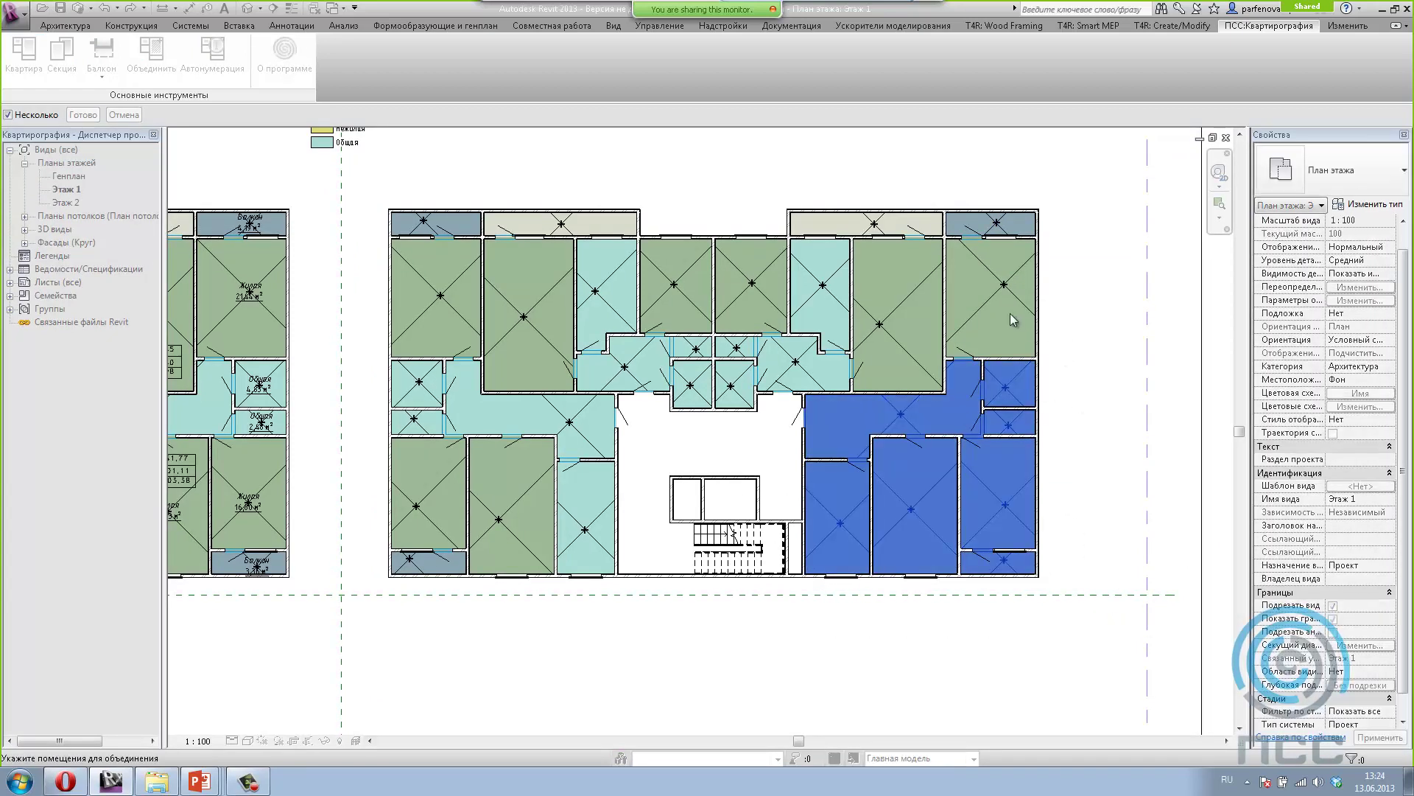
pyautogui.click(1000, 285)
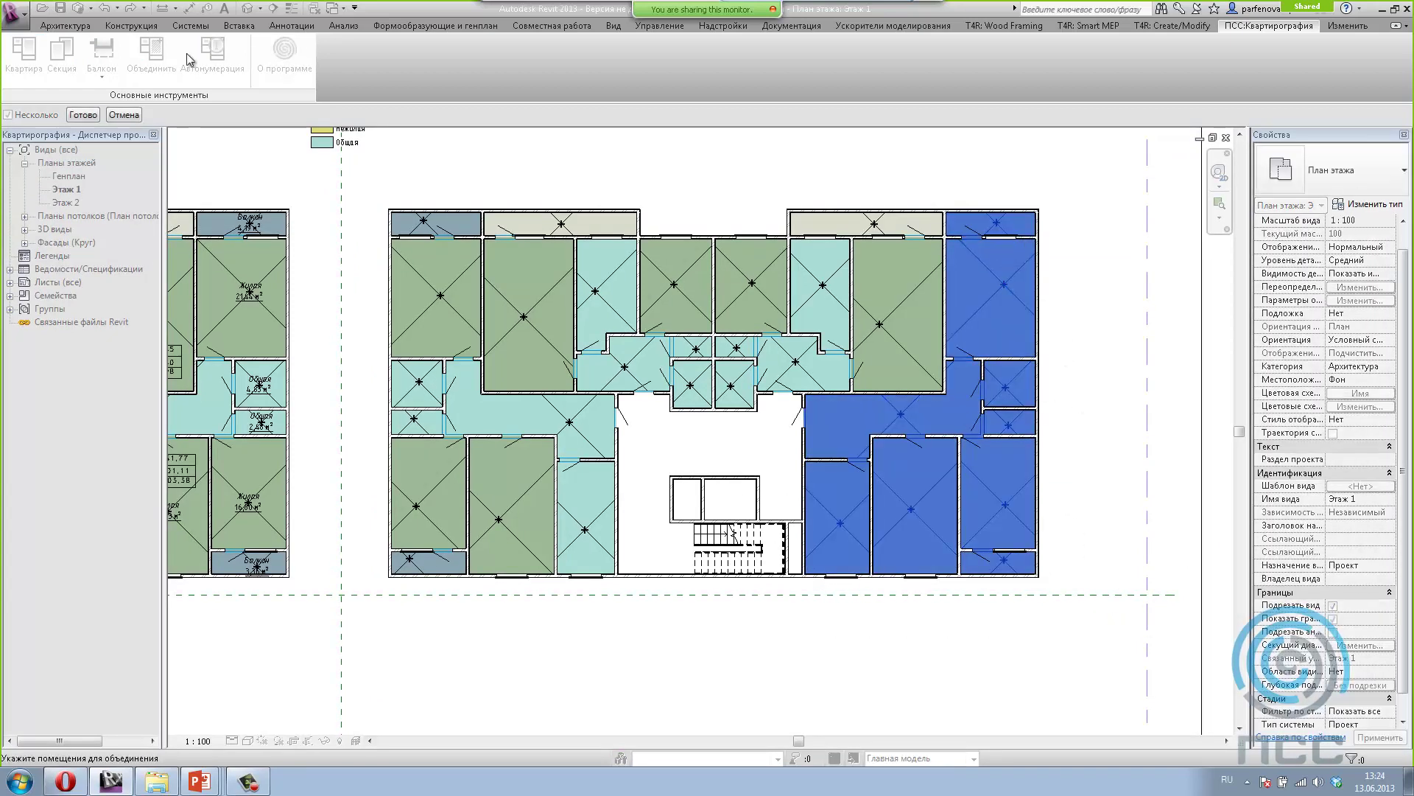
pyautogui.click(83, 115)
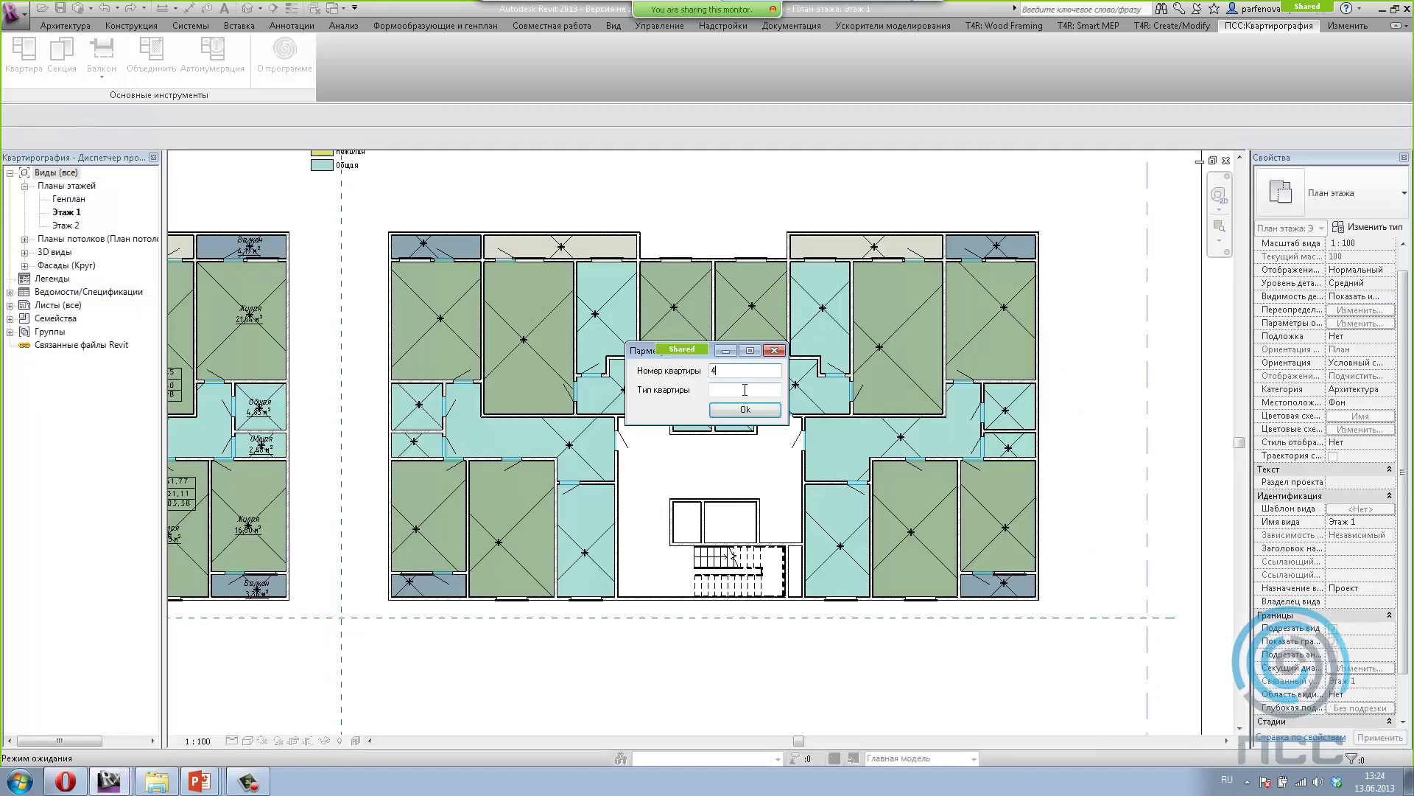
pyautogui.write('1')
pyautogui.click(733, 412)
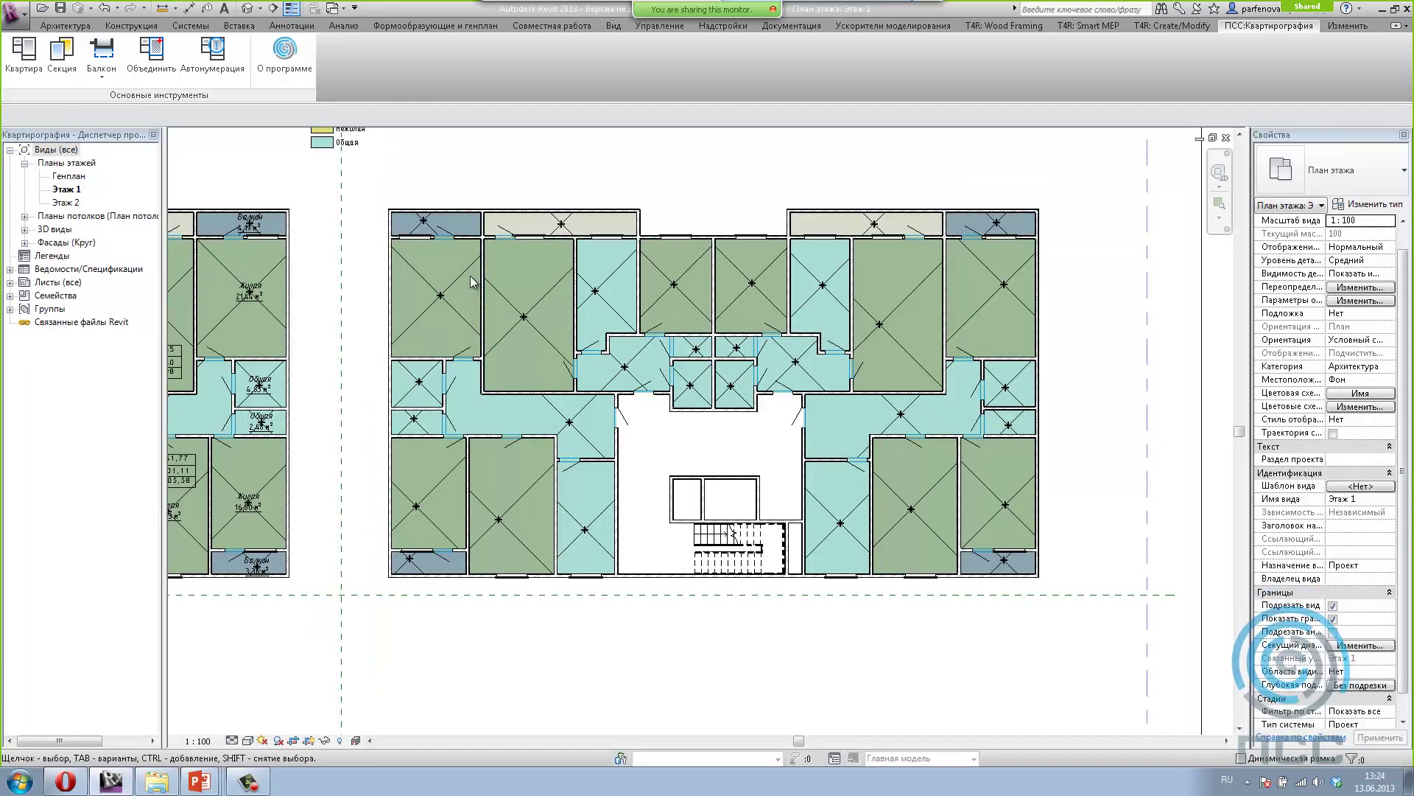
pyautogui.click(453, 282)
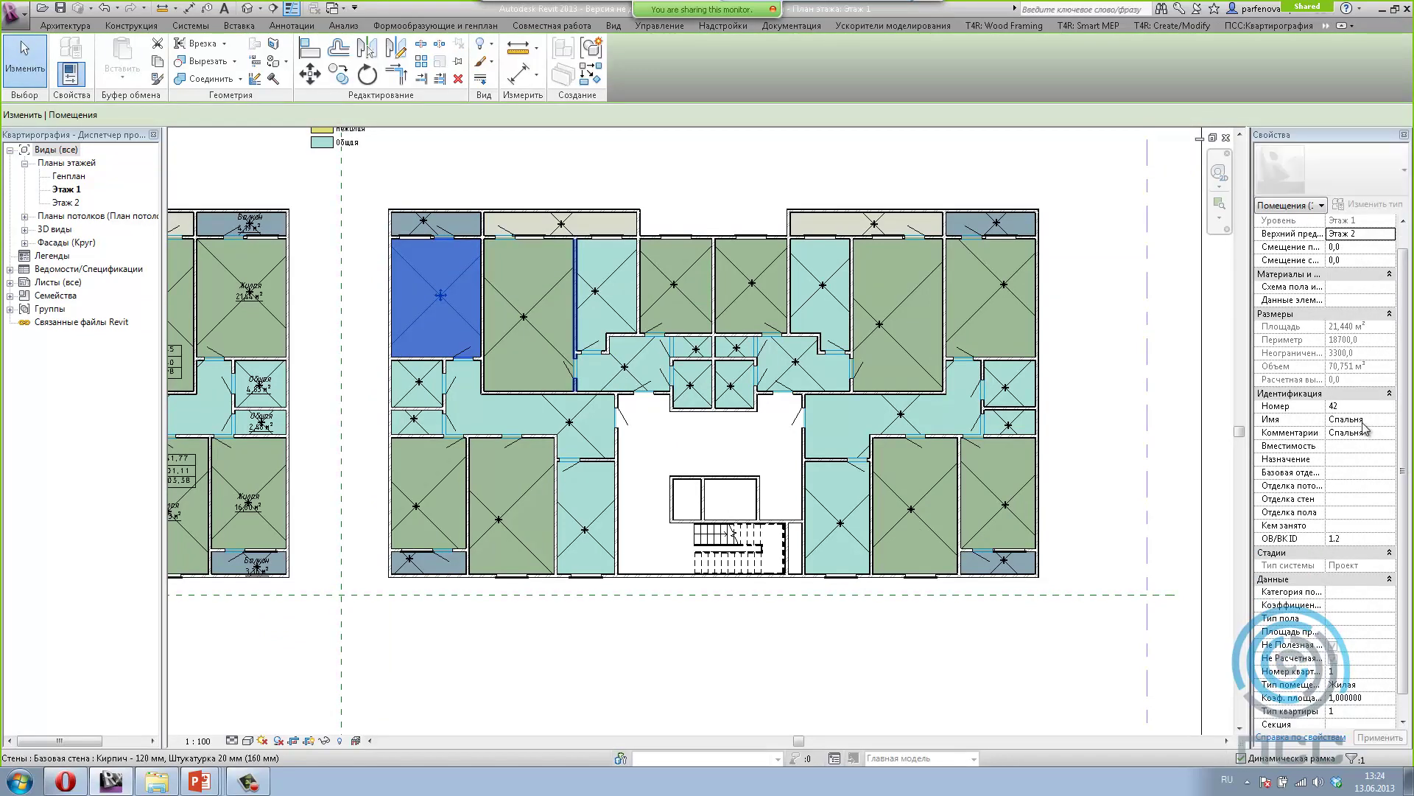
pyautogui.scroll(-1, 1409, 465)
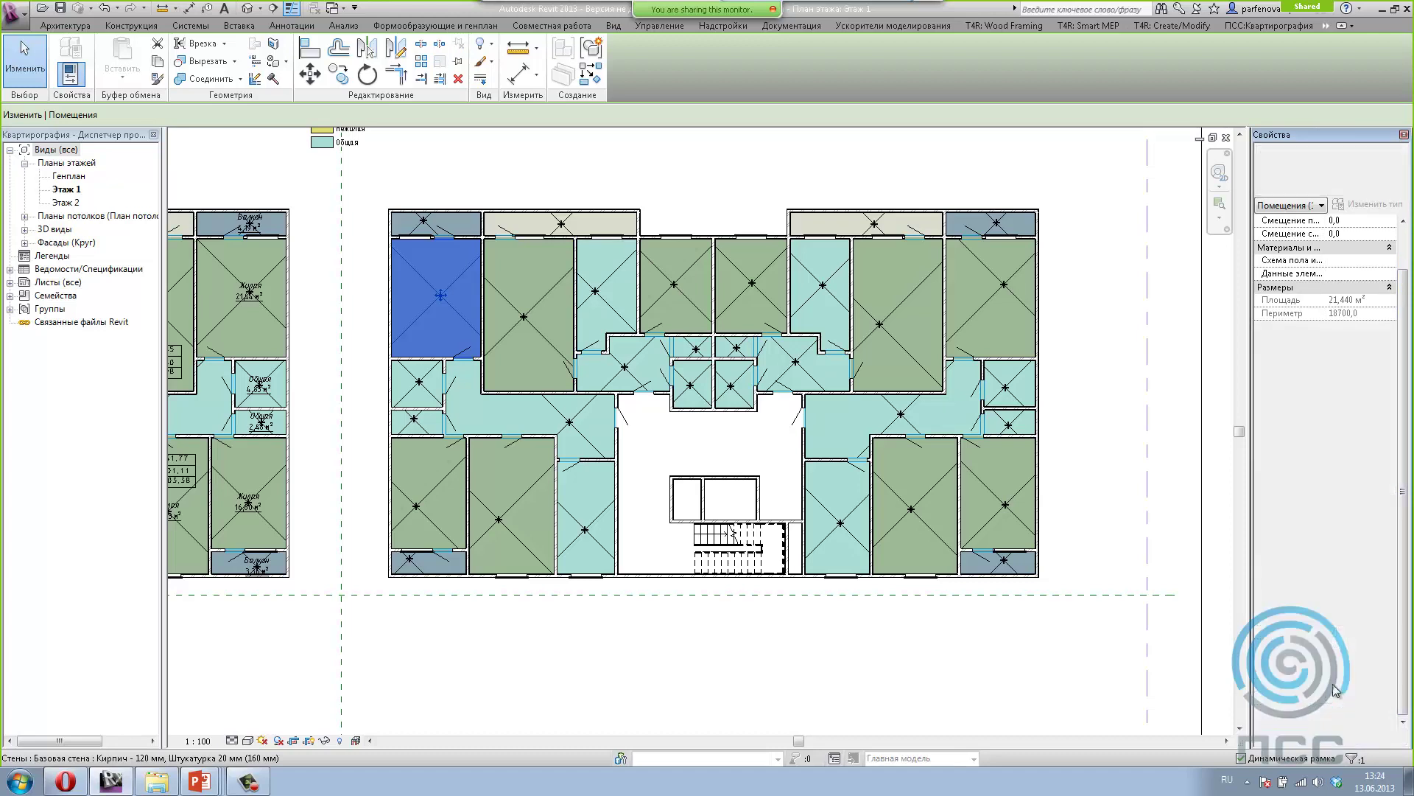
pyautogui.click(609, 685)
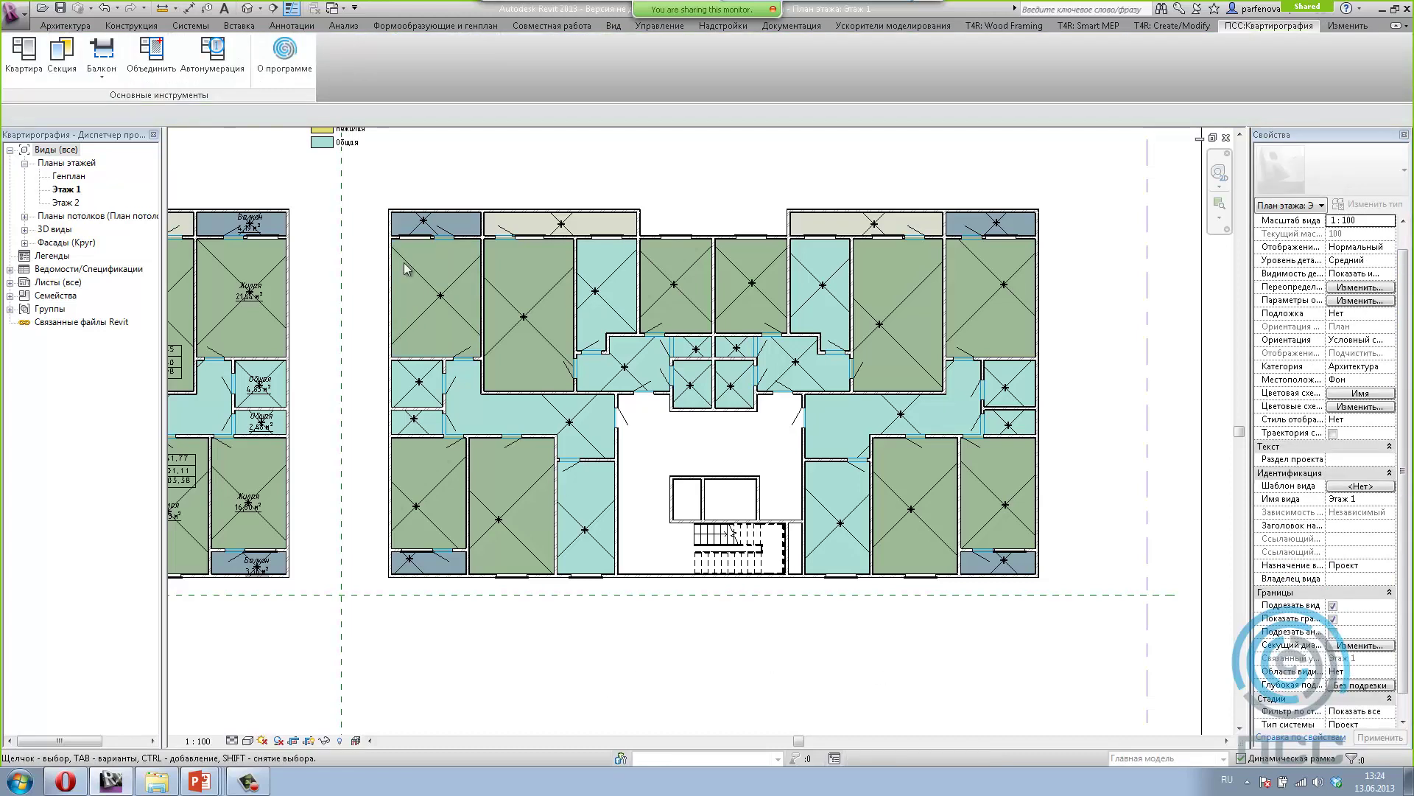
# Step: Recolour the legend's scheme by OB/BK ID, then by Номер квартиры, and apply
pyautogui.click(325, 142)
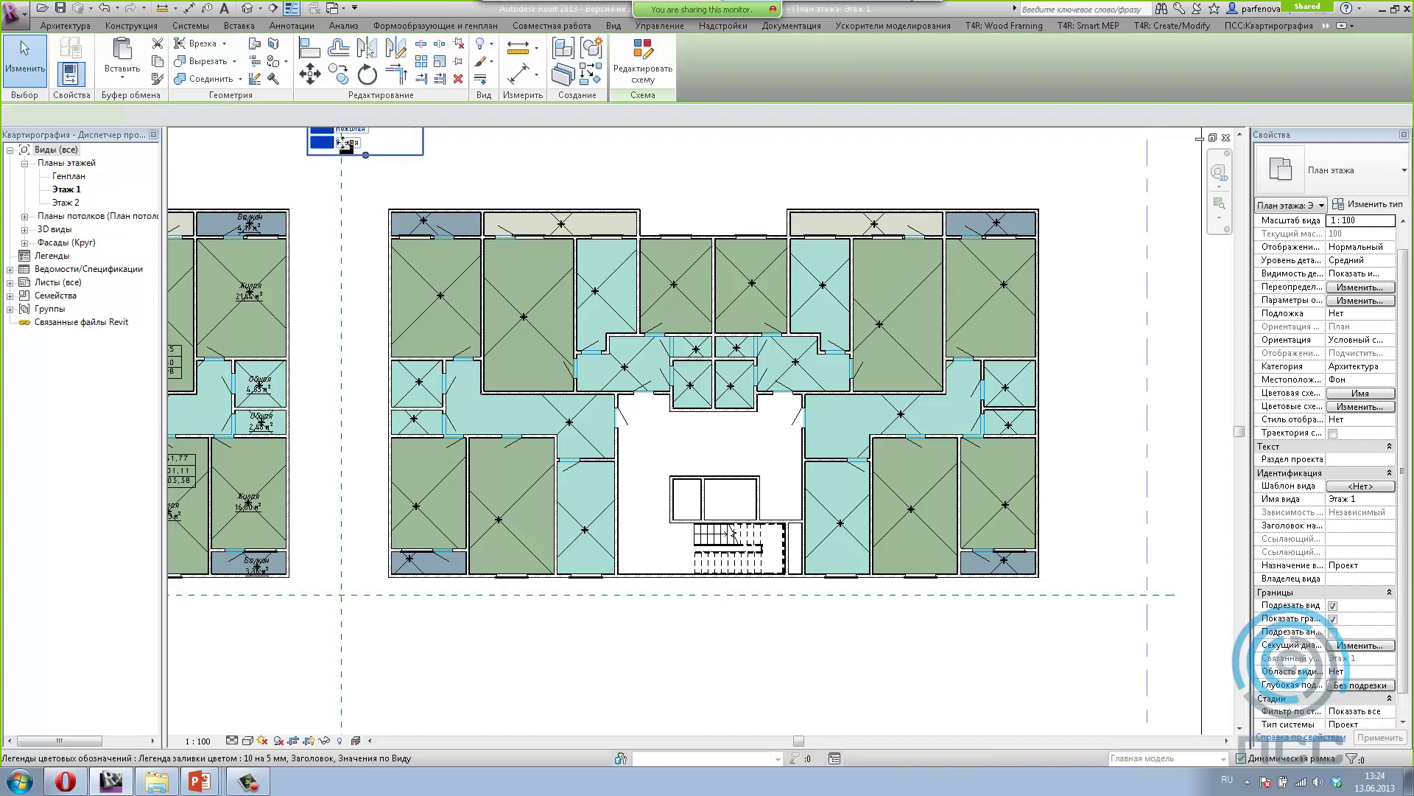
pyautogui.click(643, 77)
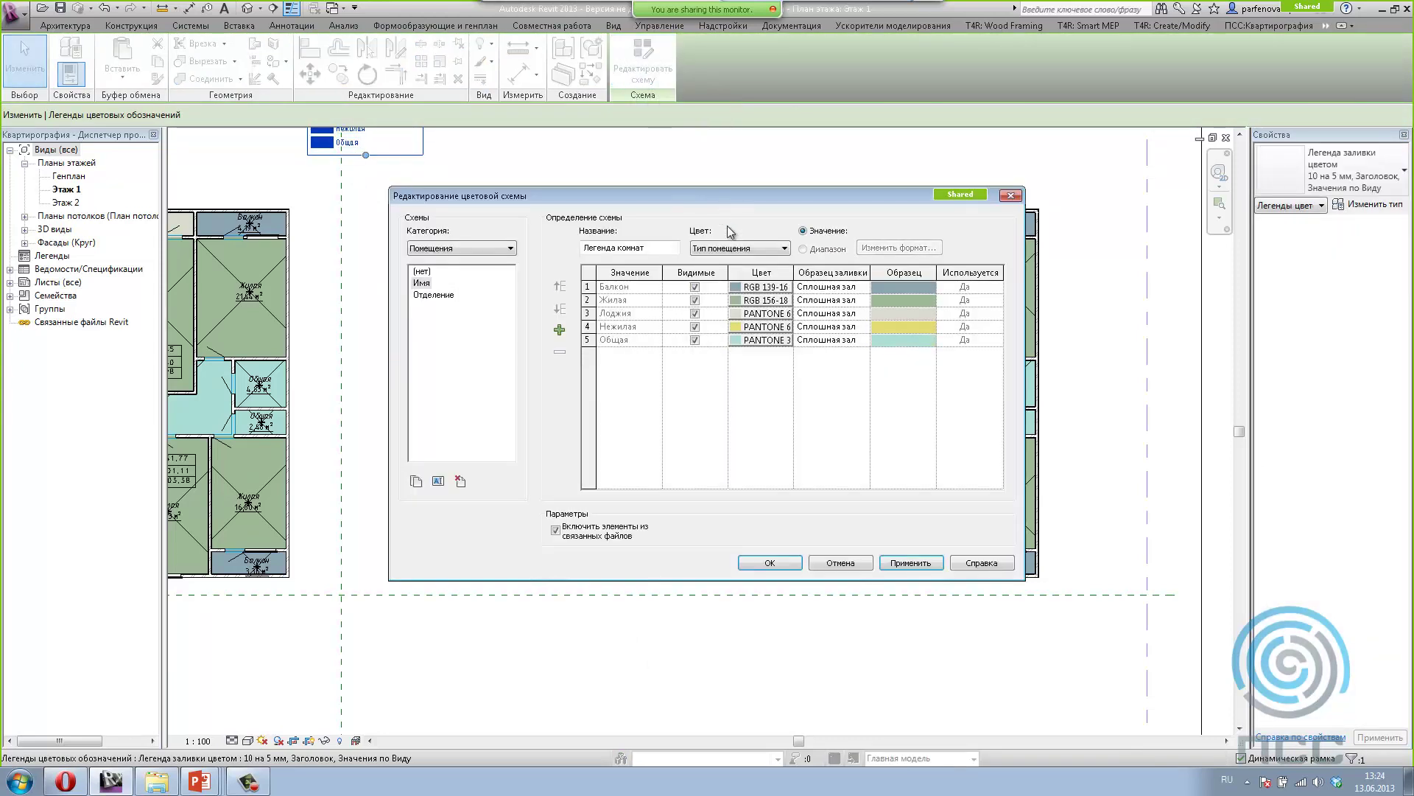
pyautogui.click(735, 252)
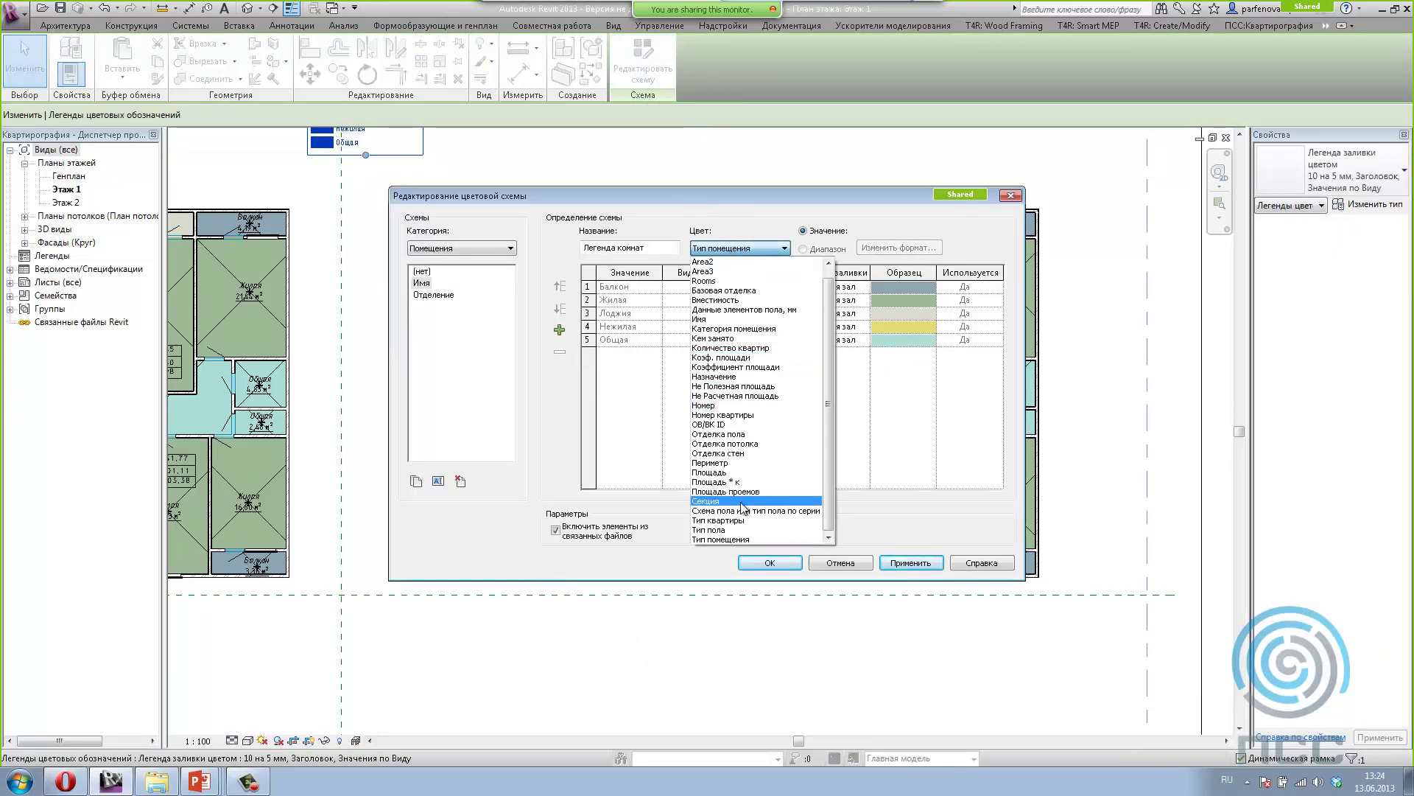
pyautogui.click(727, 425)
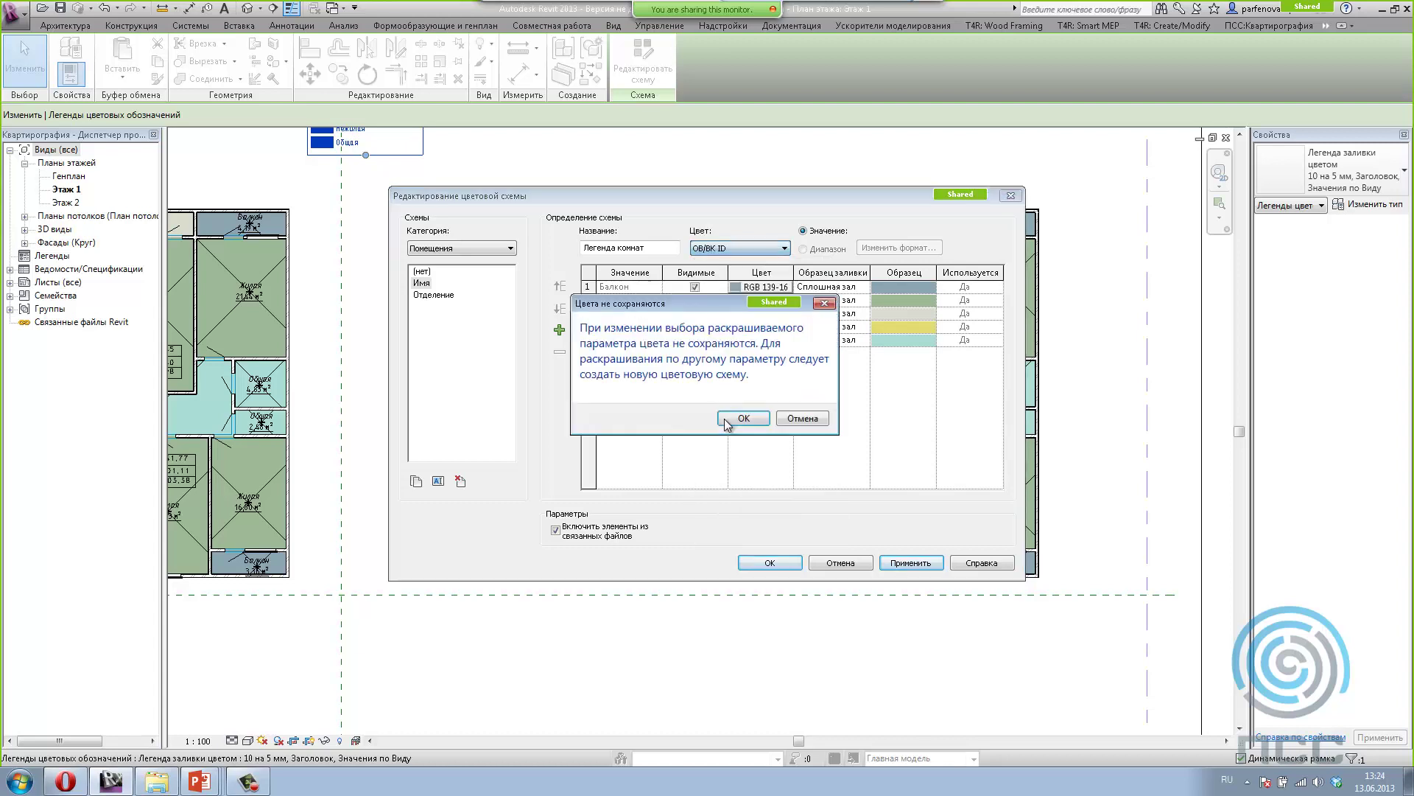
pyautogui.click(810, 418)
pyautogui.click(734, 249)
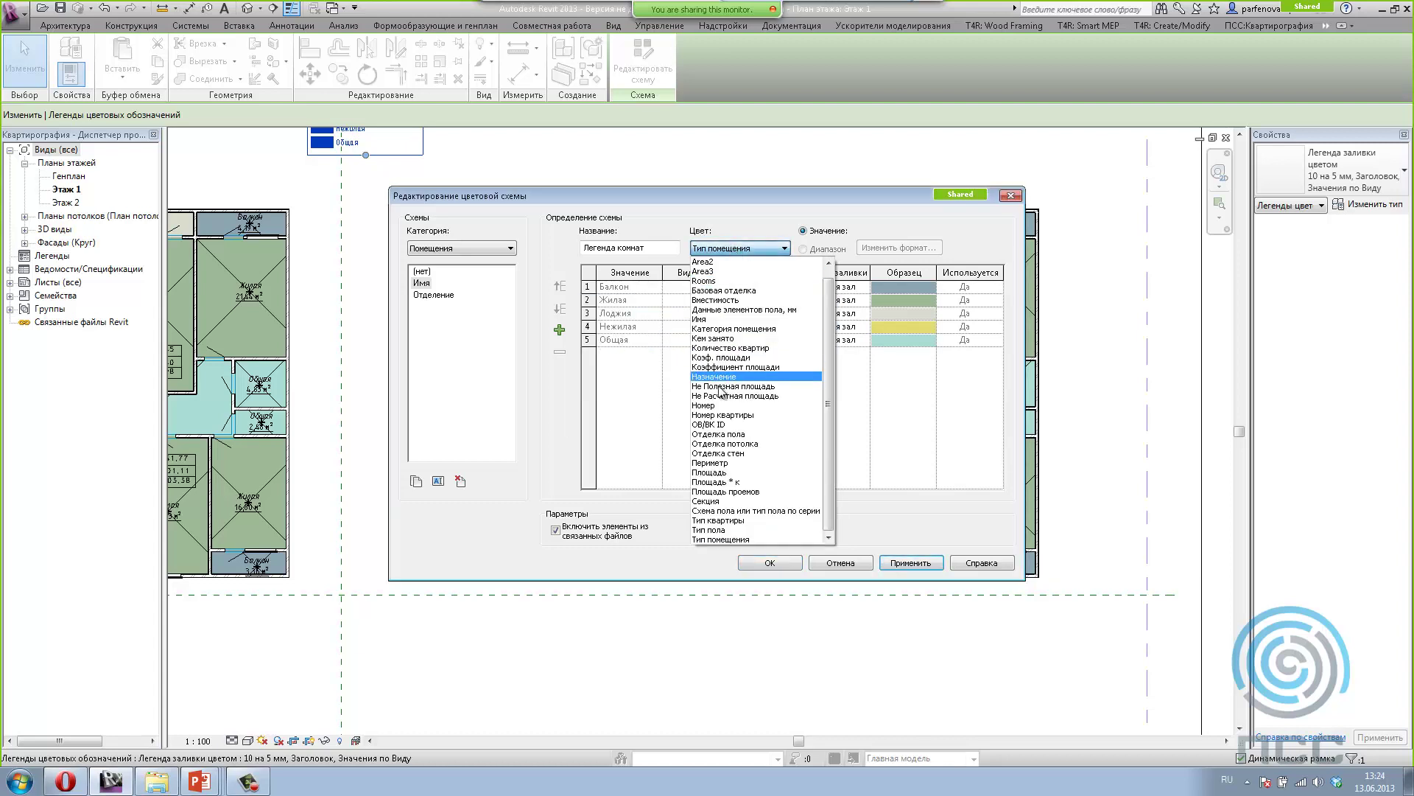
pyautogui.click(722, 424)
pyautogui.click(752, 418)
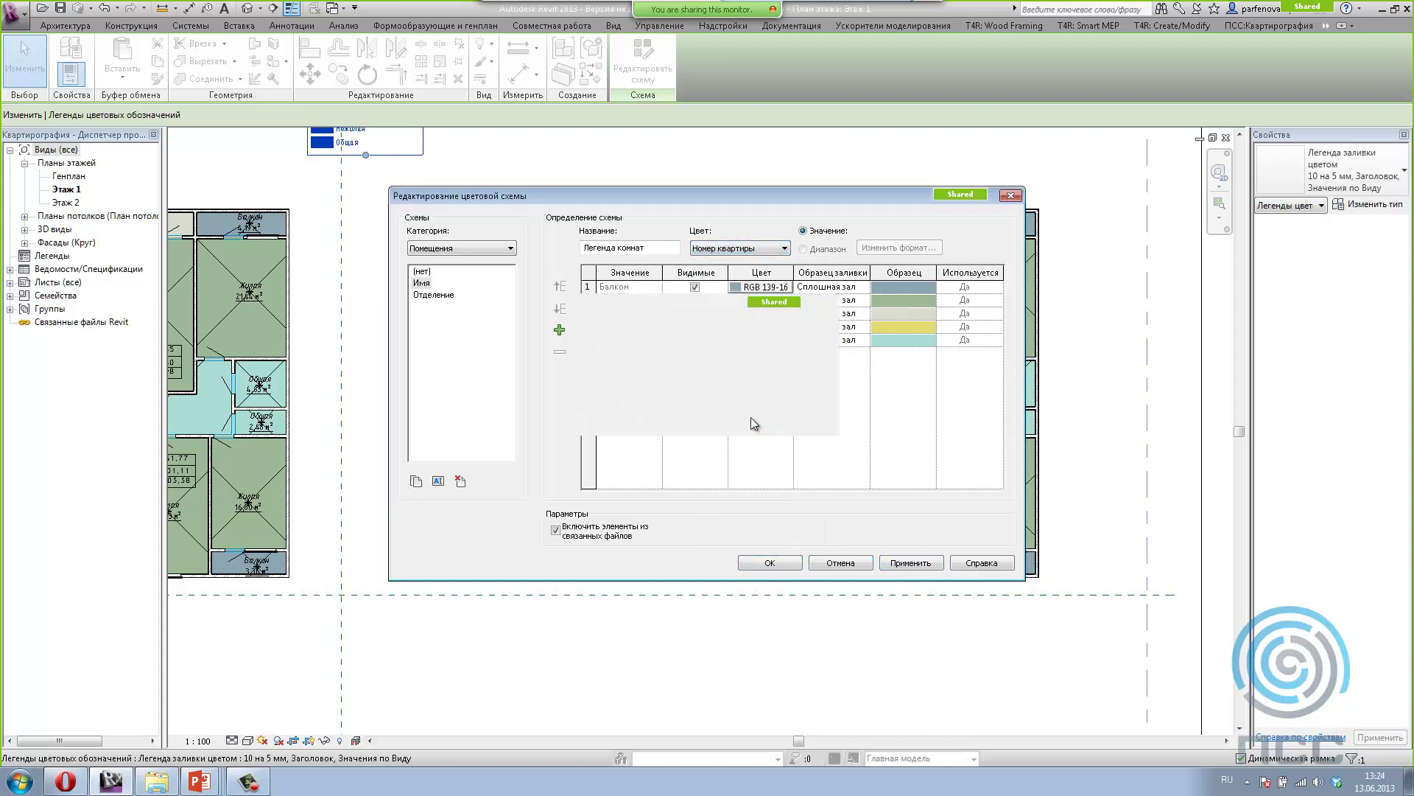
pyautogui.click(779, 557)
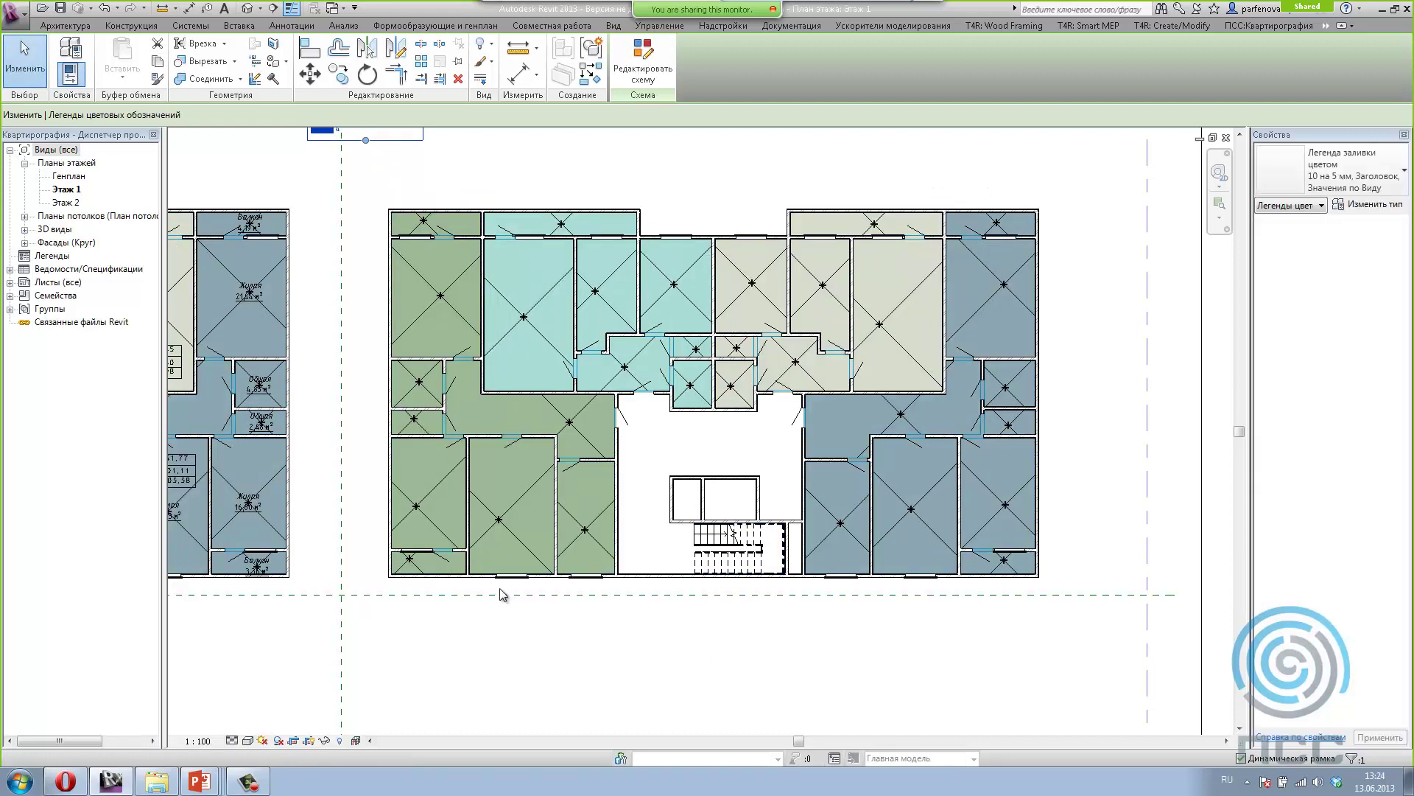
# Step: Switch the colour scheme to the Rooms parameter, apply it and close the editor
pyautogui.click(638, 73)
pyautogui.click(734, 249)
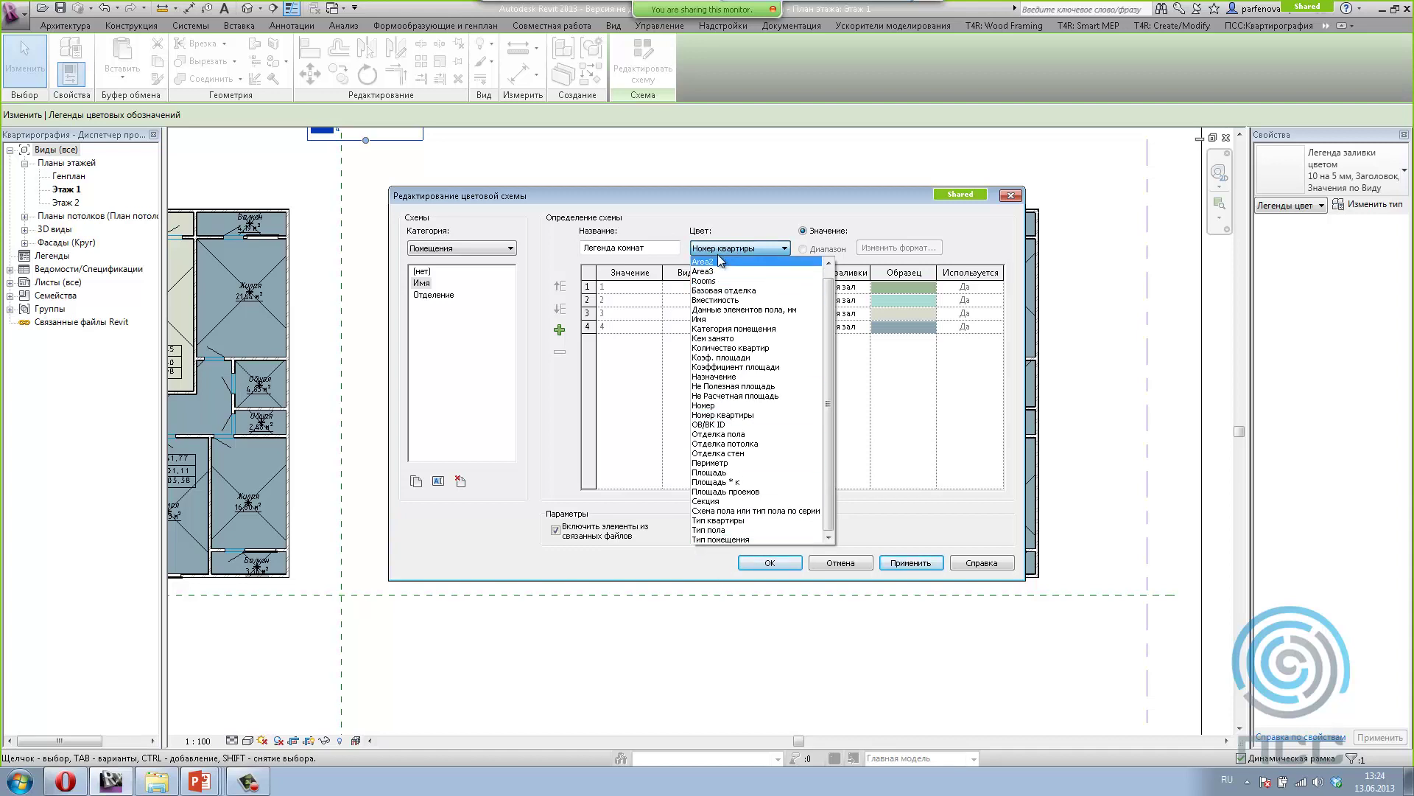
pyautogui.click(716, 281)
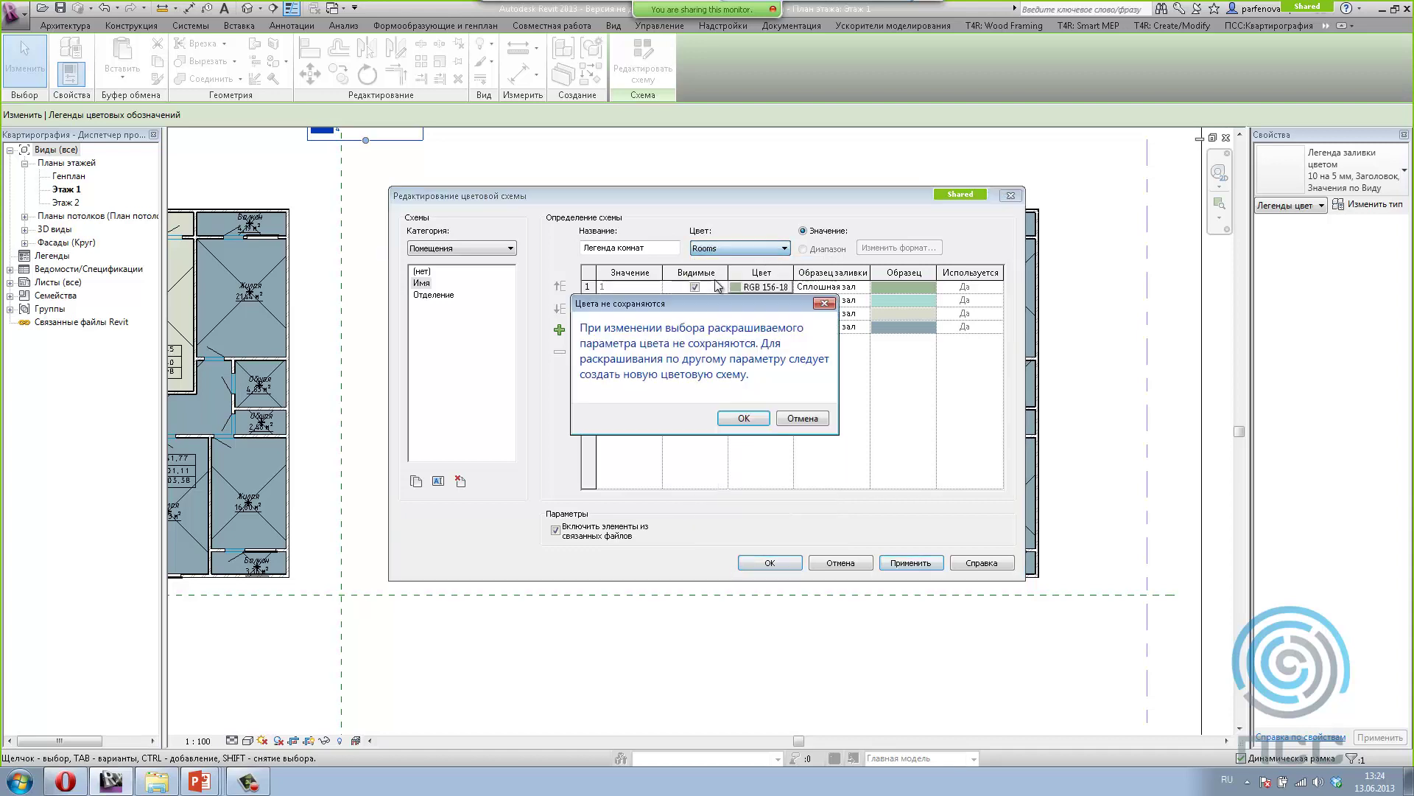
pyautogui.click(744, 417)
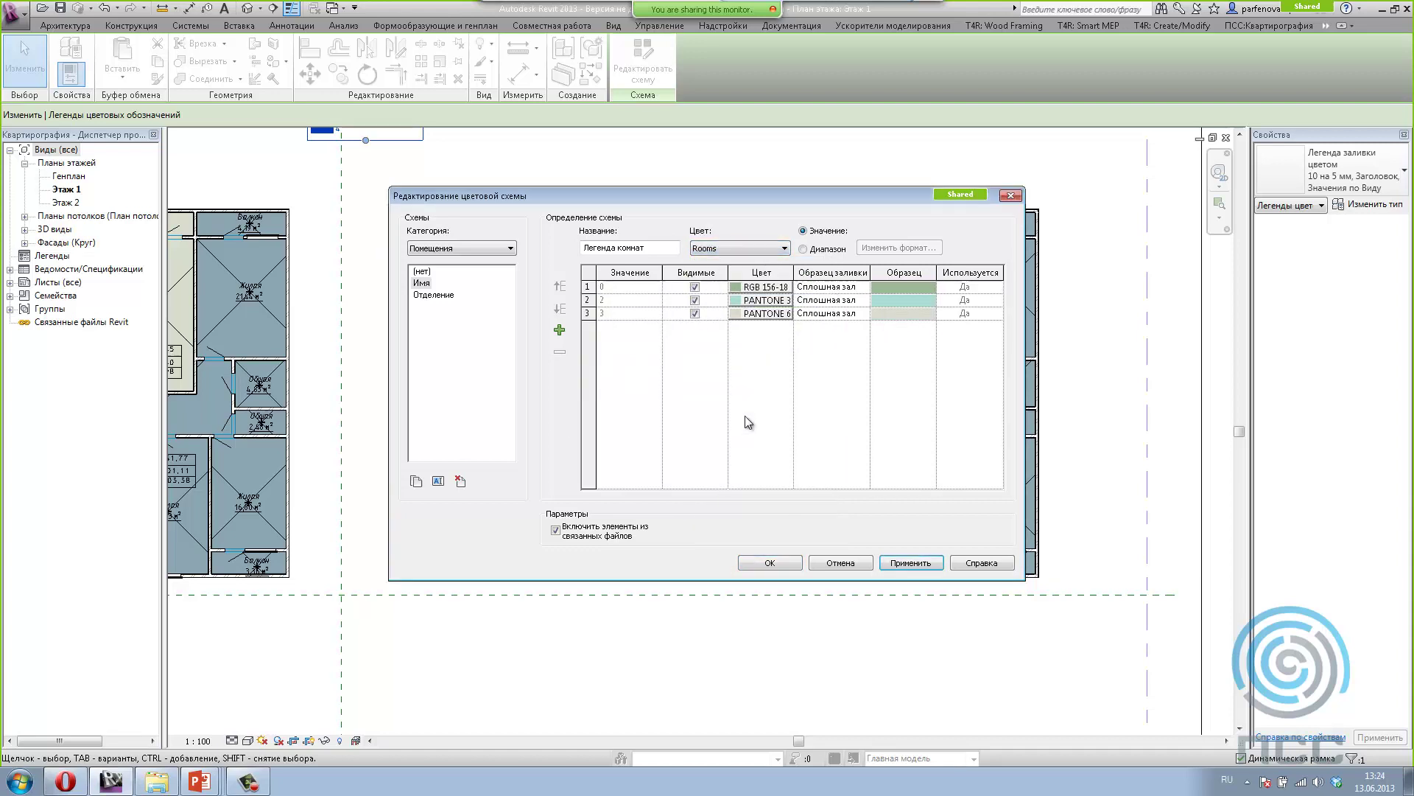
pyautogui.click(904, 564)
pyautogui.click(766, 564)
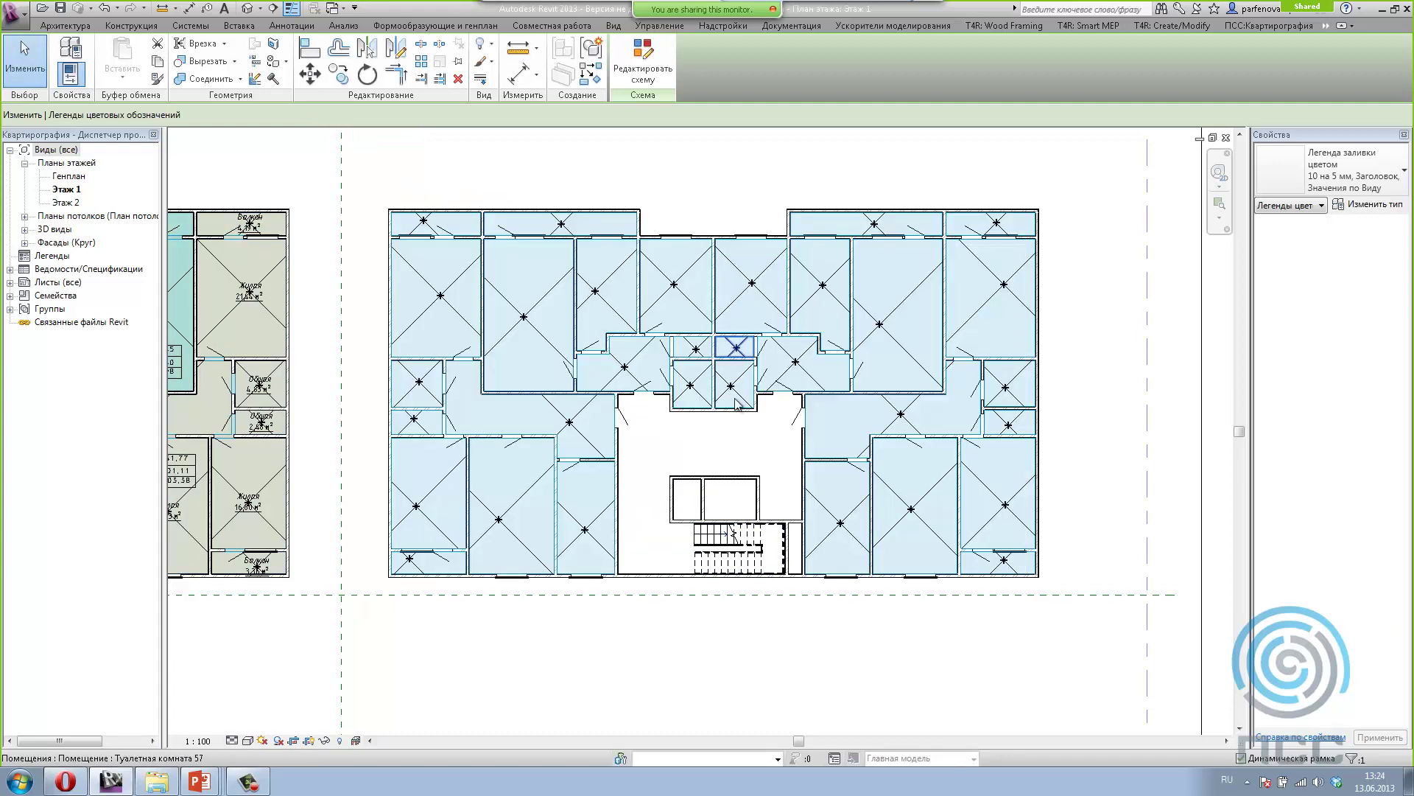
pyautogui.scroll(-2, 675, 302)
pyautogui.scroll(-1, 673, 295)
pyautogui.click(677, 290)
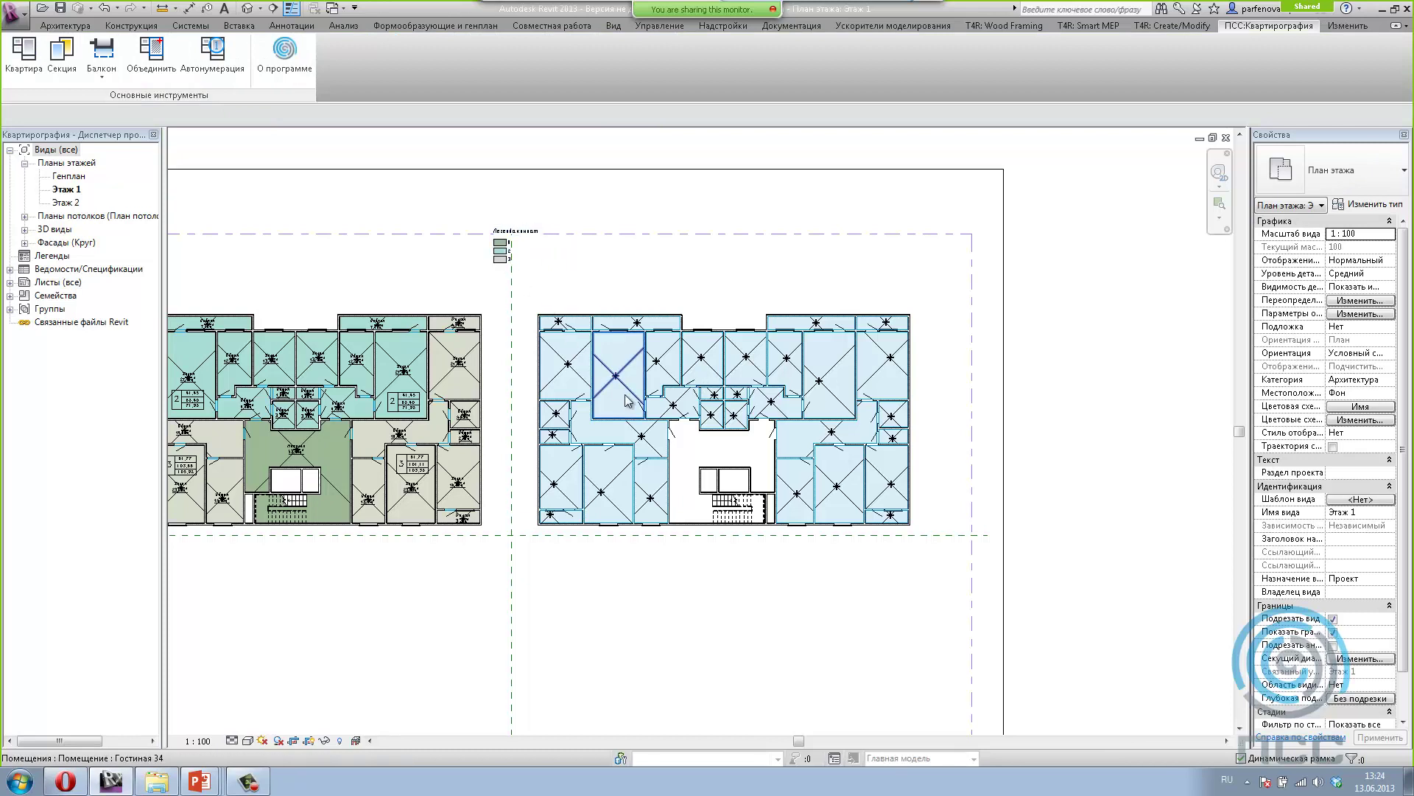
pyautogui.click(601, 495)
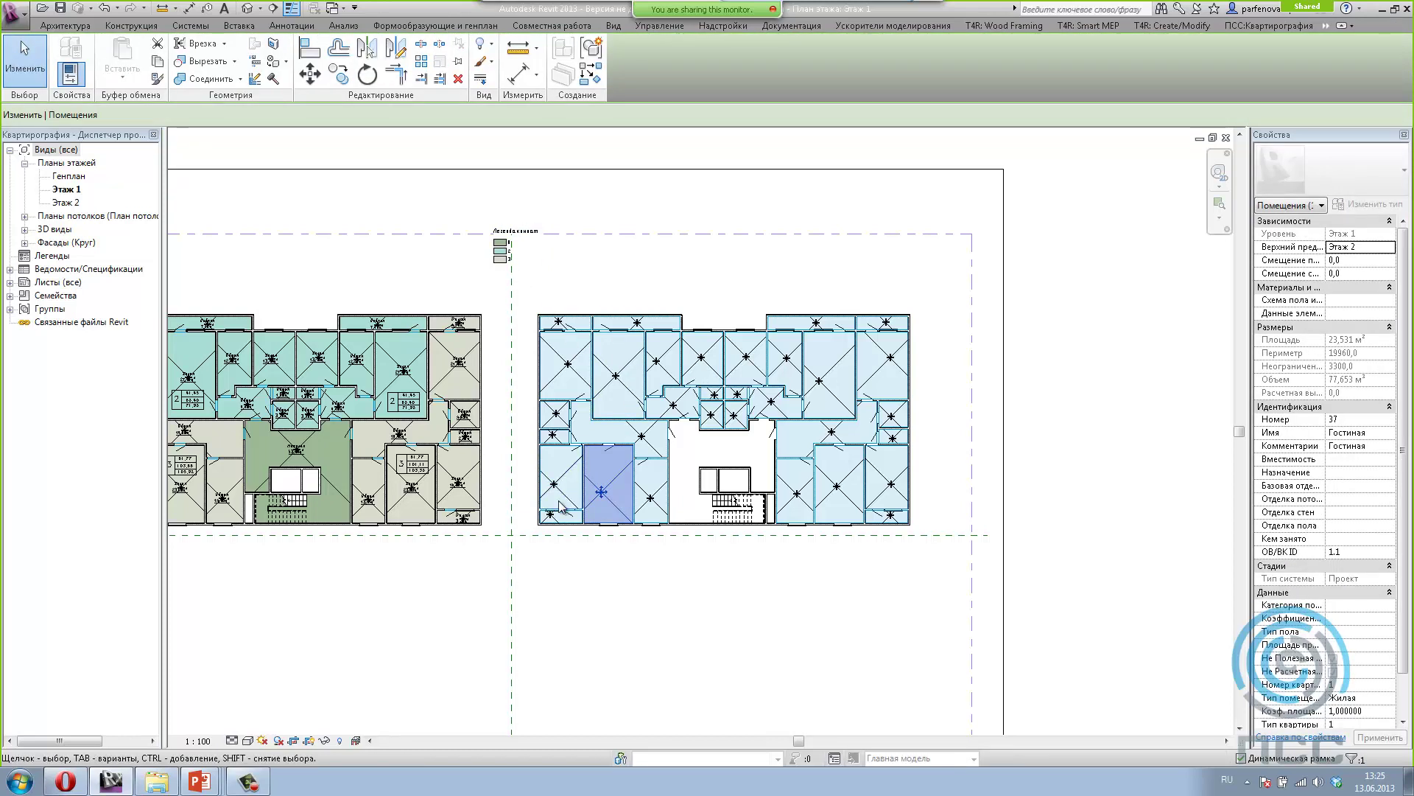
pyautogui.press('Escape')
pyautogui.click(564, 497)
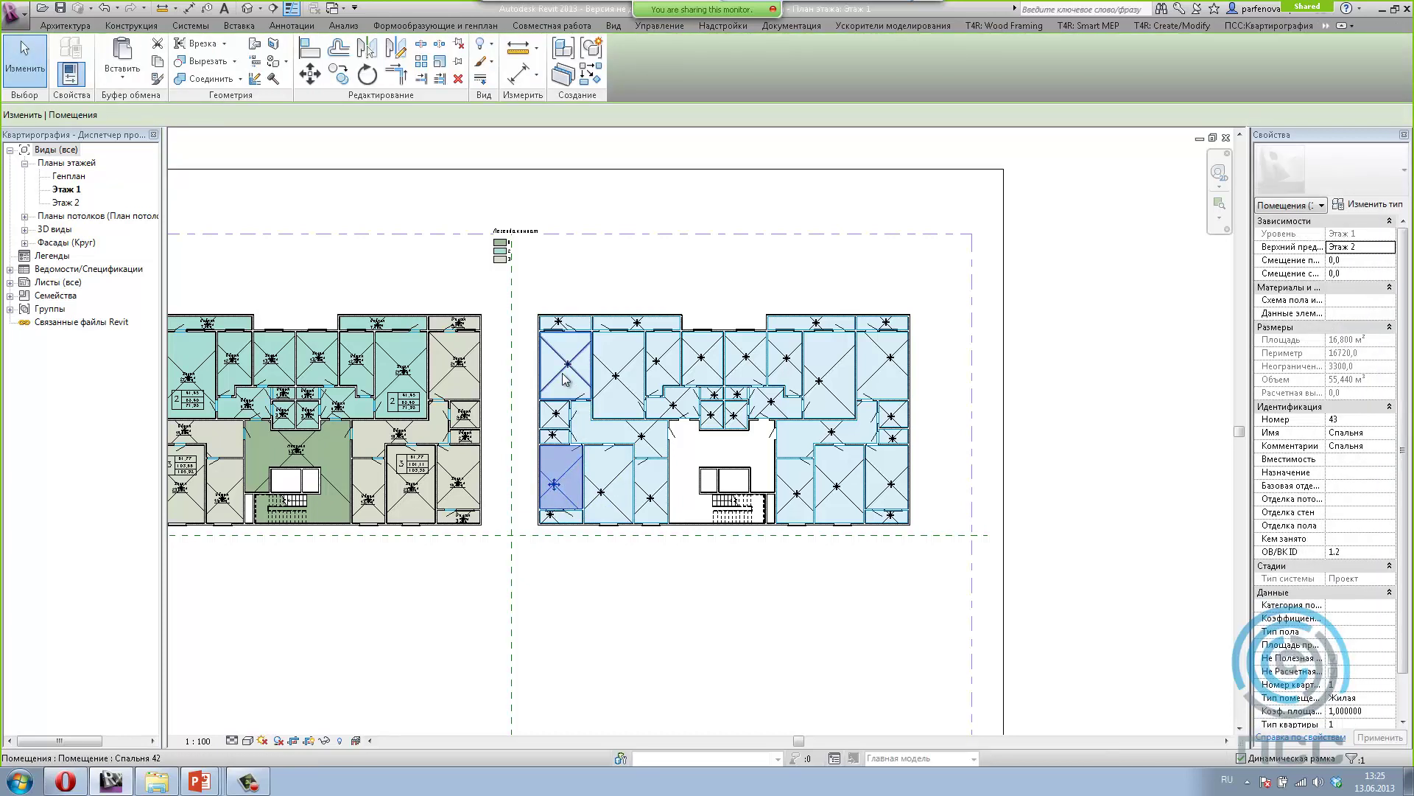
pyautogui.click(563, 376)
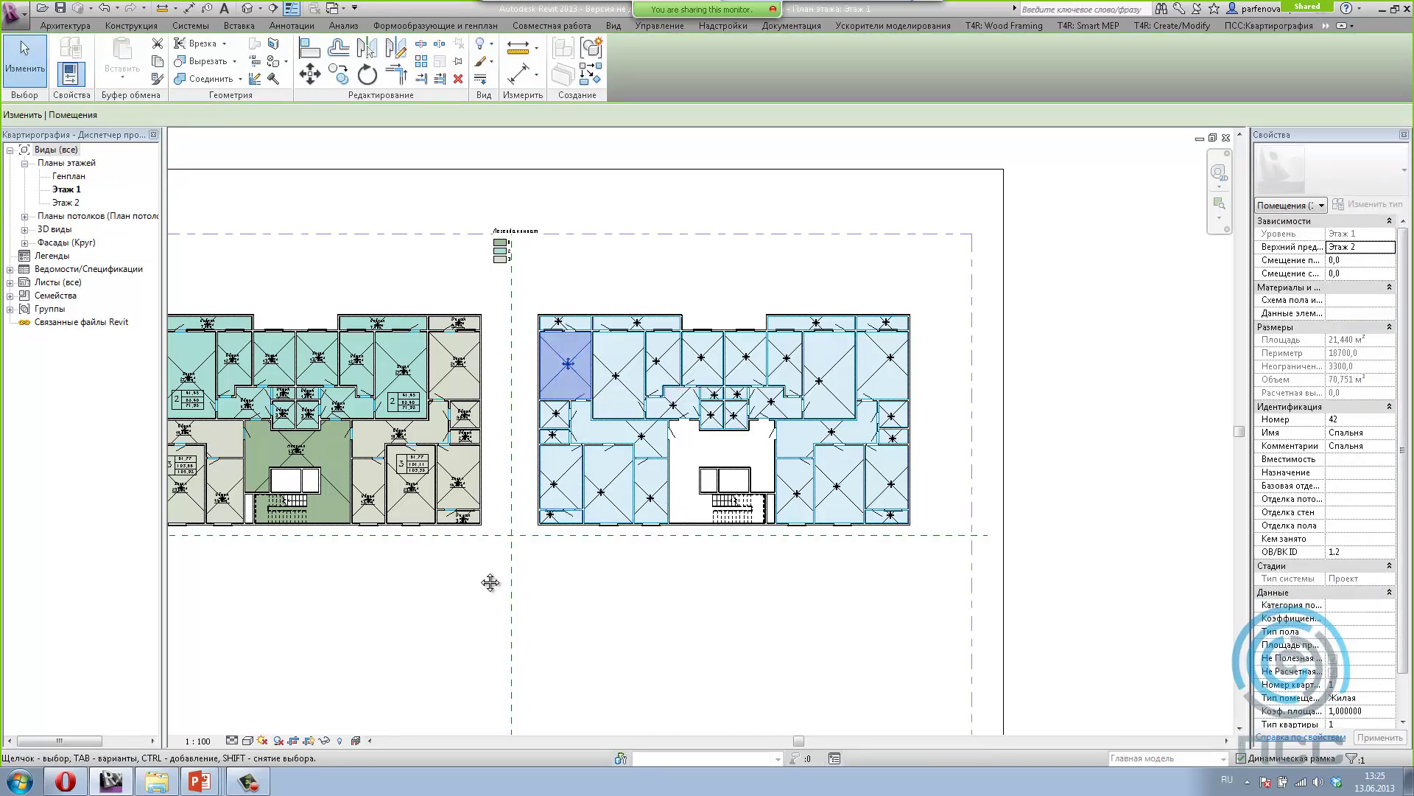
pyautogui.moveTo(489, 581); pyautogui.dragTo(604, 583, button='middle')
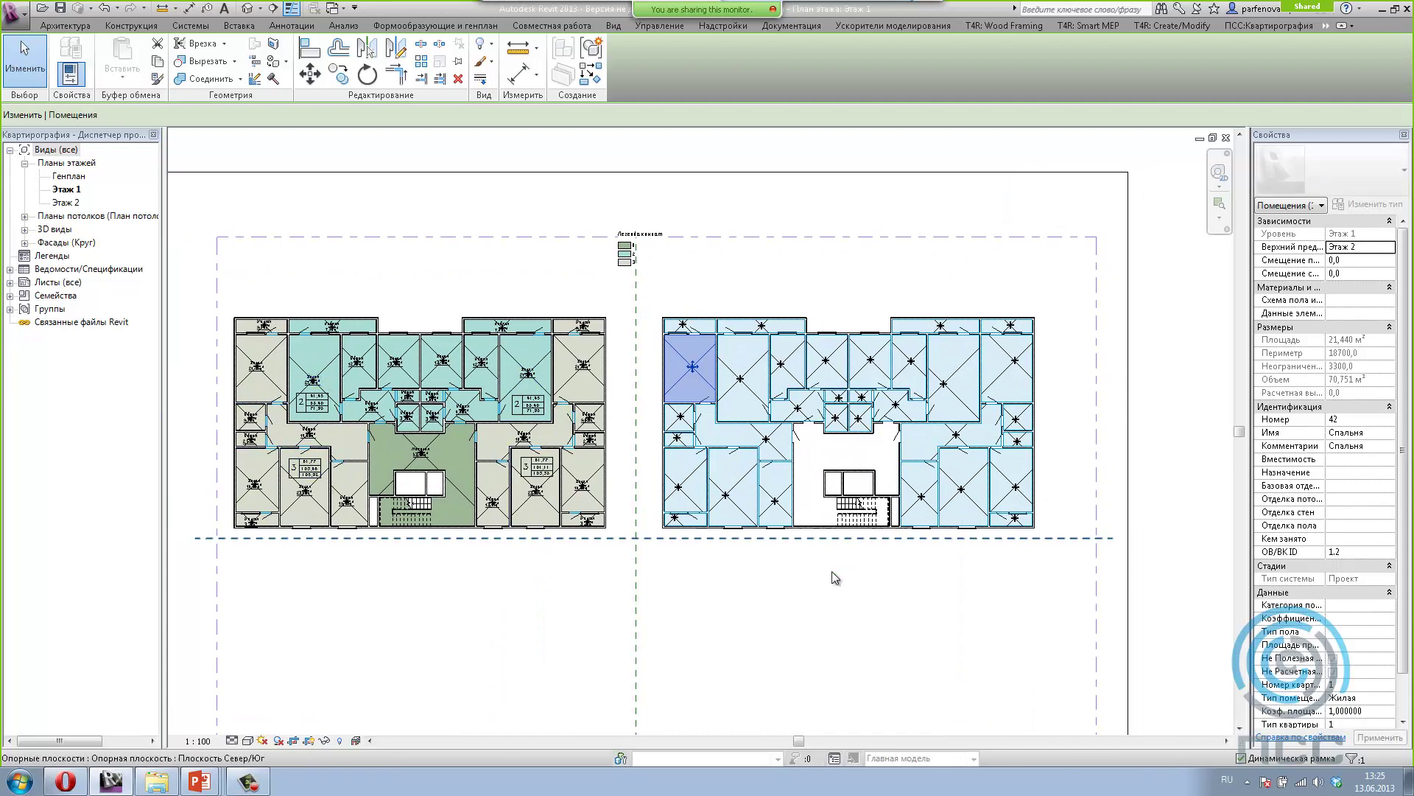
pyautogui.scroll(1, 844, 568)
pyautogui.scroll(1, 844, 568)
pyautogui.press('Escape')
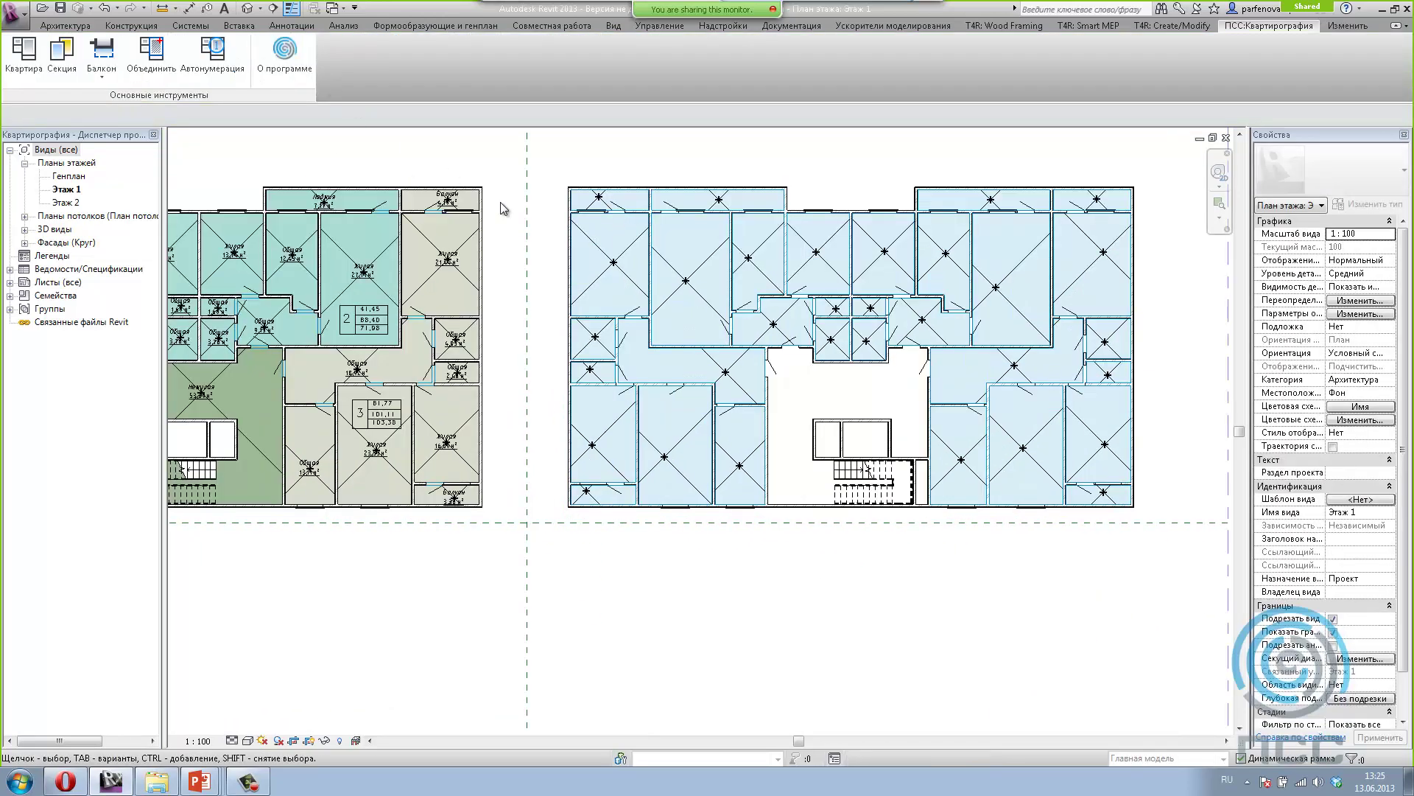
pyautogui.scroll(-1, 499, 208)
pyautogui.moveTo(606, 253)
pyautogui.mouseDown(button='middle')
pyautogui.moveTo(621, 263)
pyautogui.moveTo(599, 372)
pyautogui.mouseUp(button='middle')
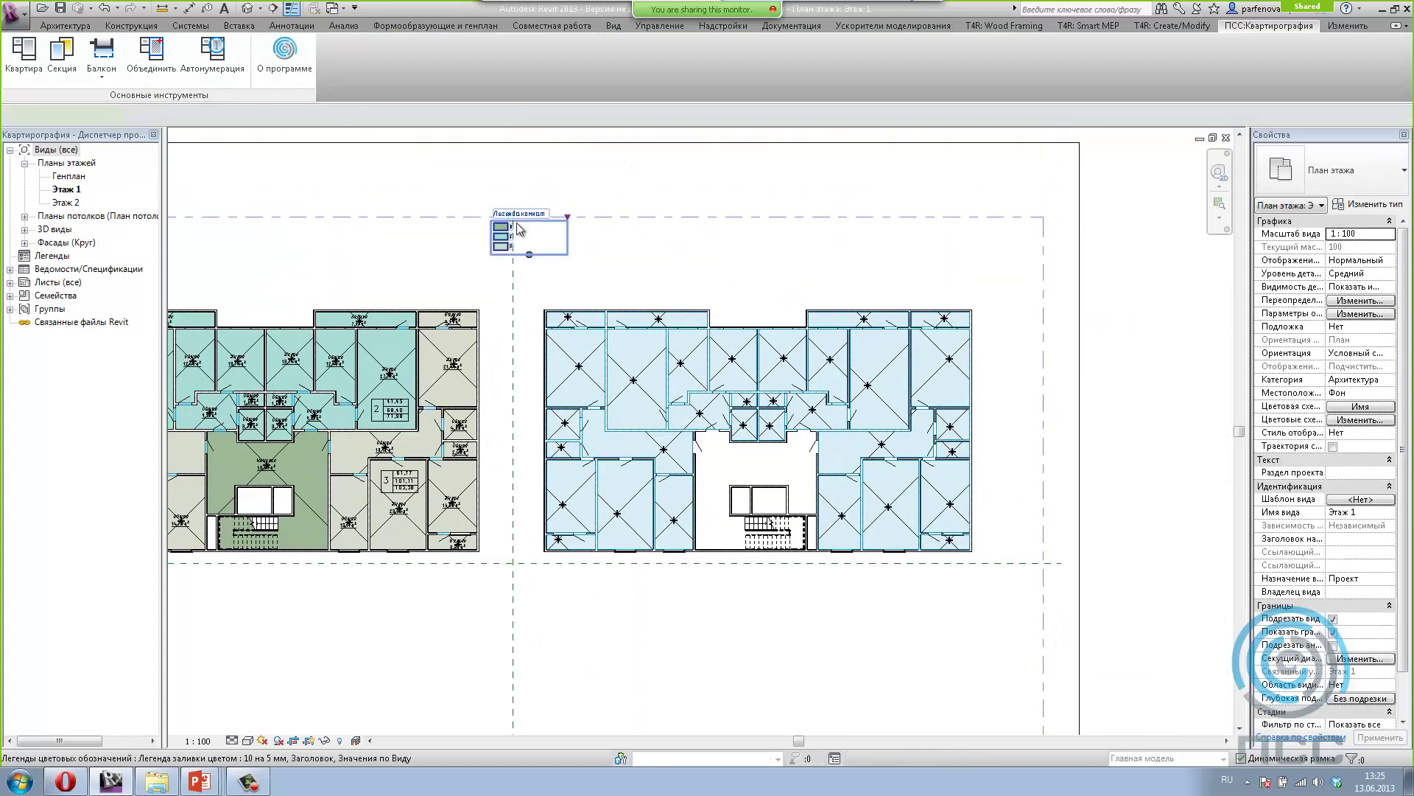
pyautogui.click(529, 235)
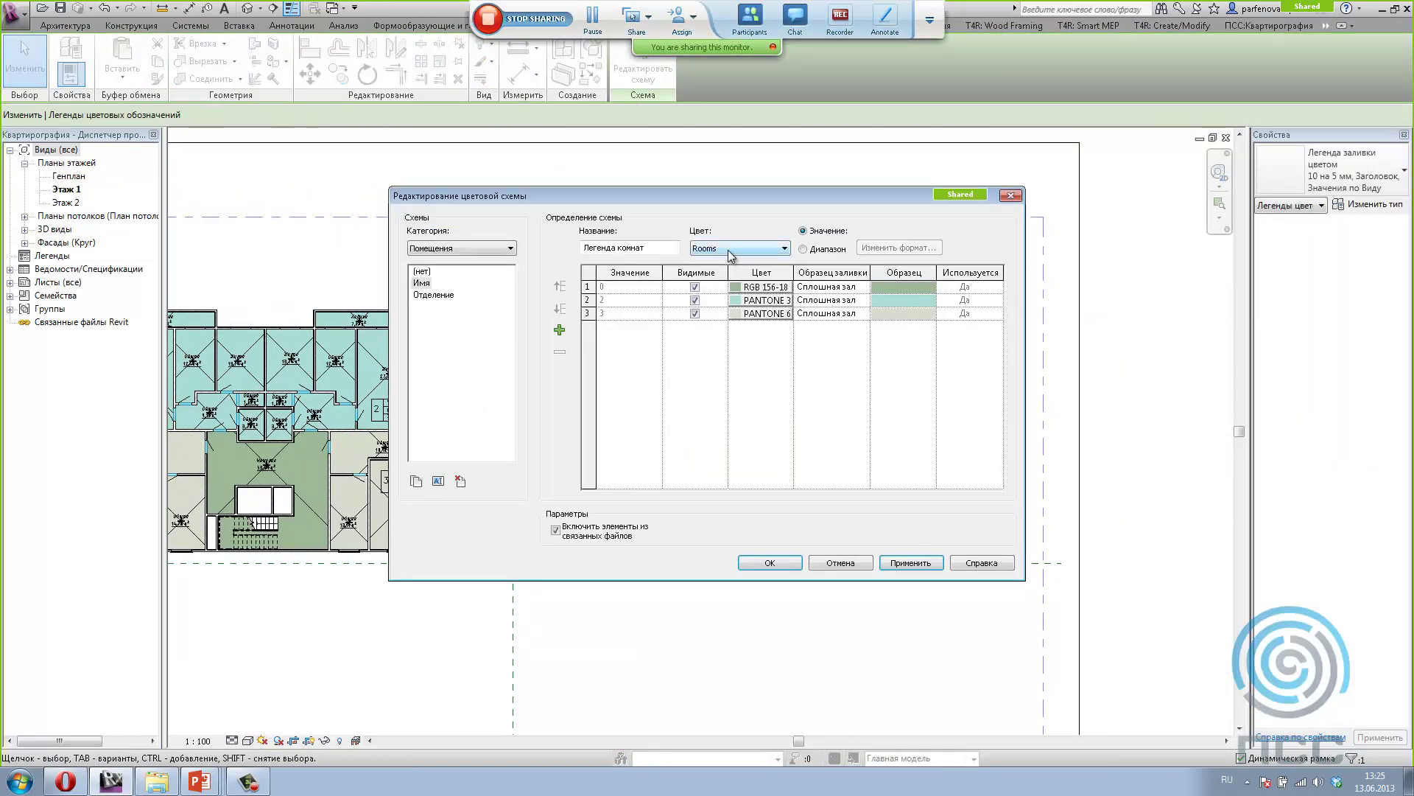
pyautogui.click(731, 249)
pyautogui.click(724, 279)
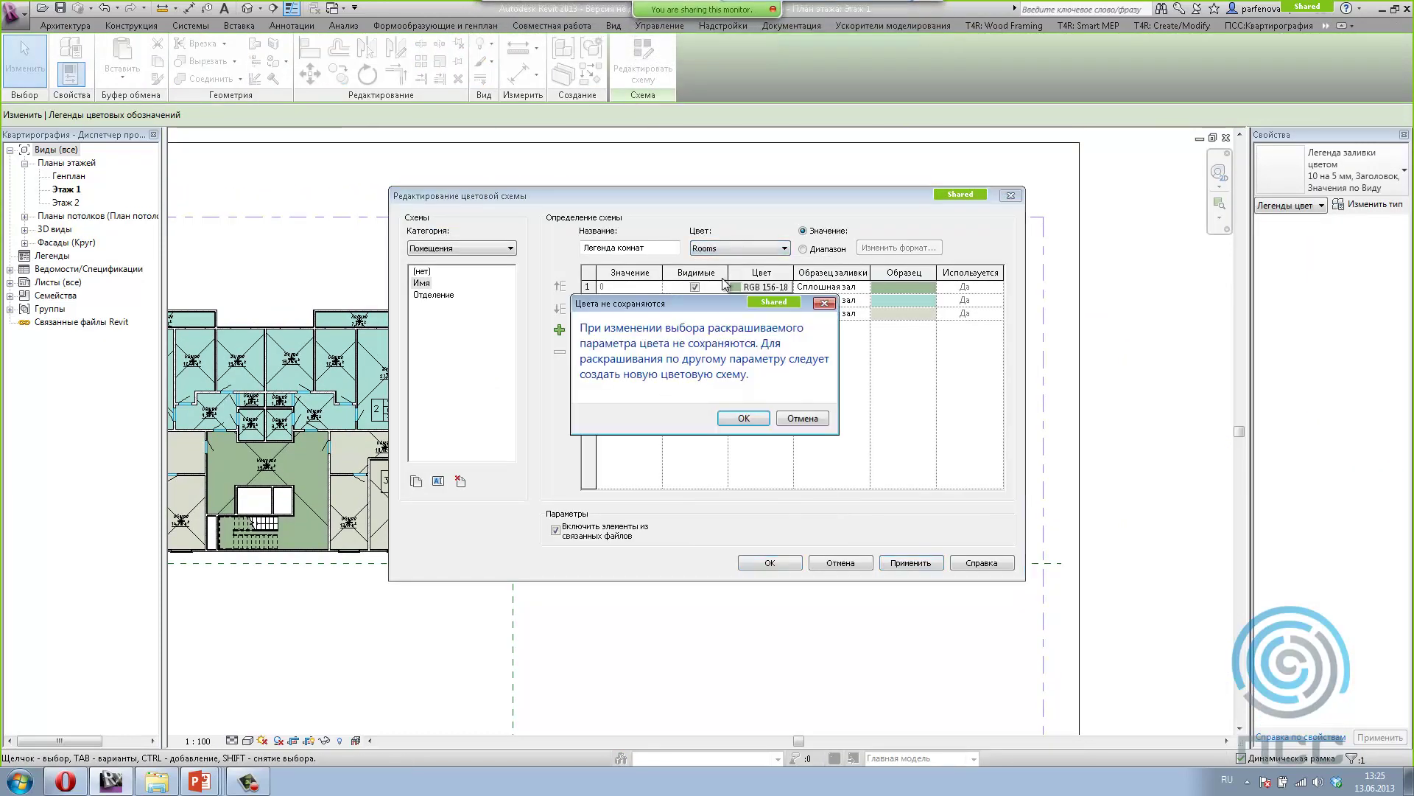
pyautogui.click(744, 417)
pyautogui.click(768, 566)
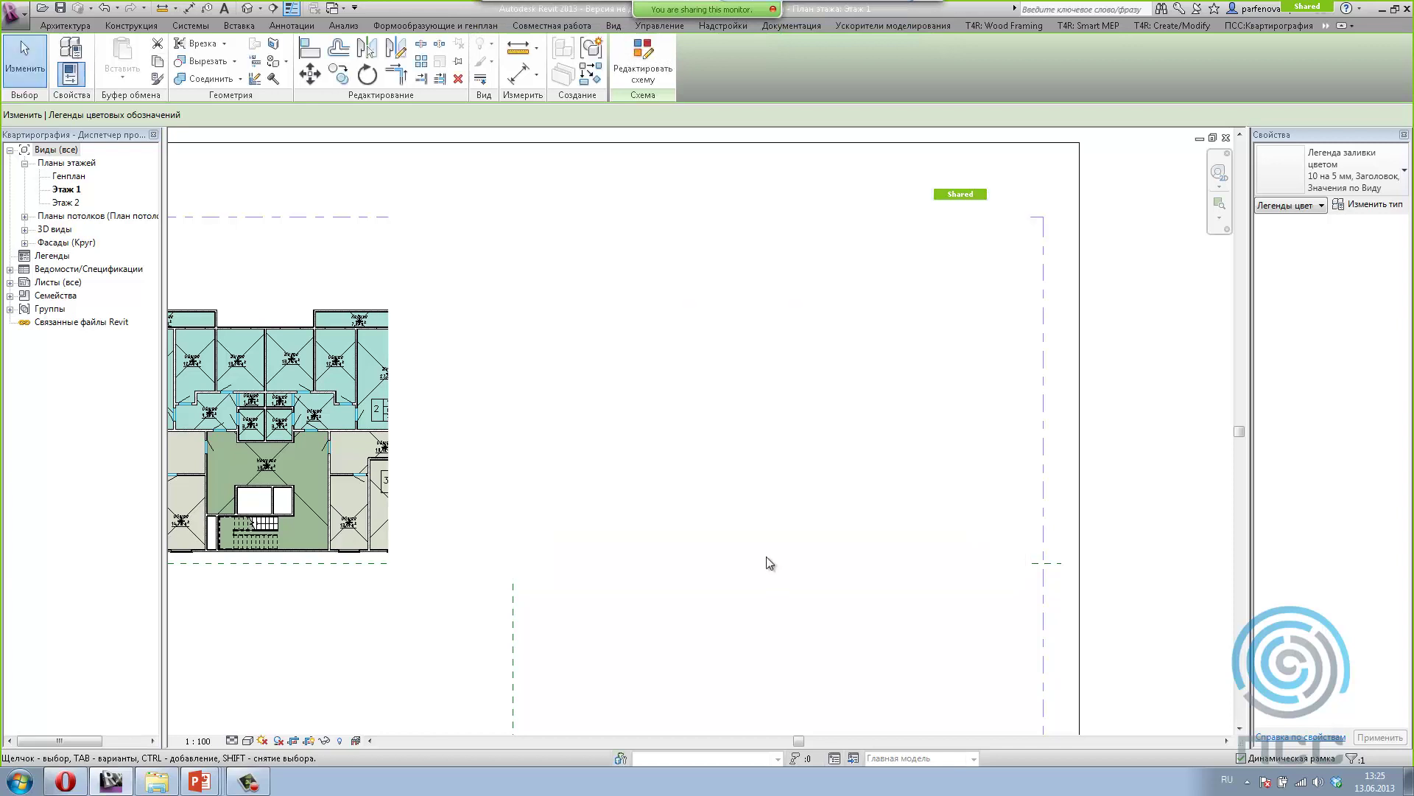
pyautogui.click(636, 390)
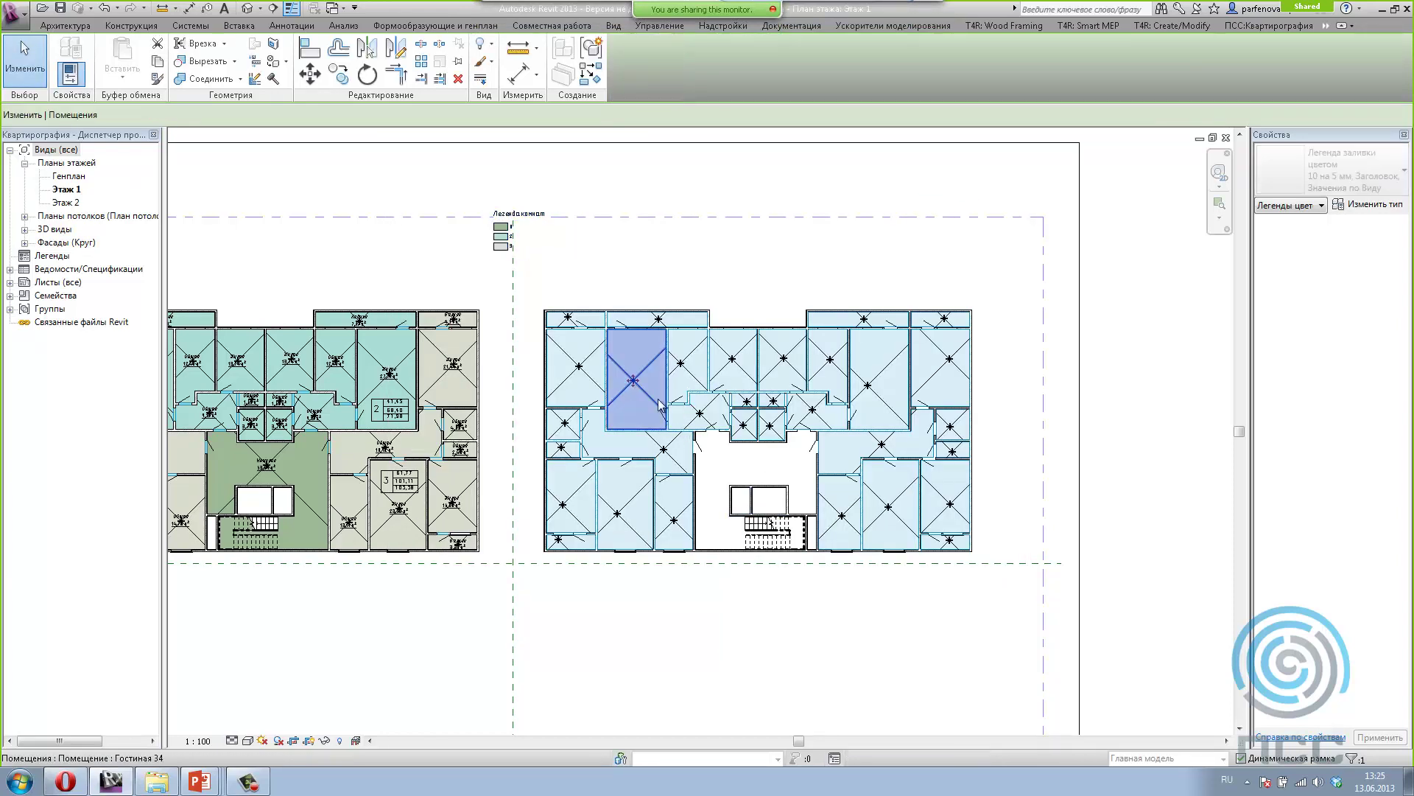
pyautogui.scroll(-2, 1406, 696)
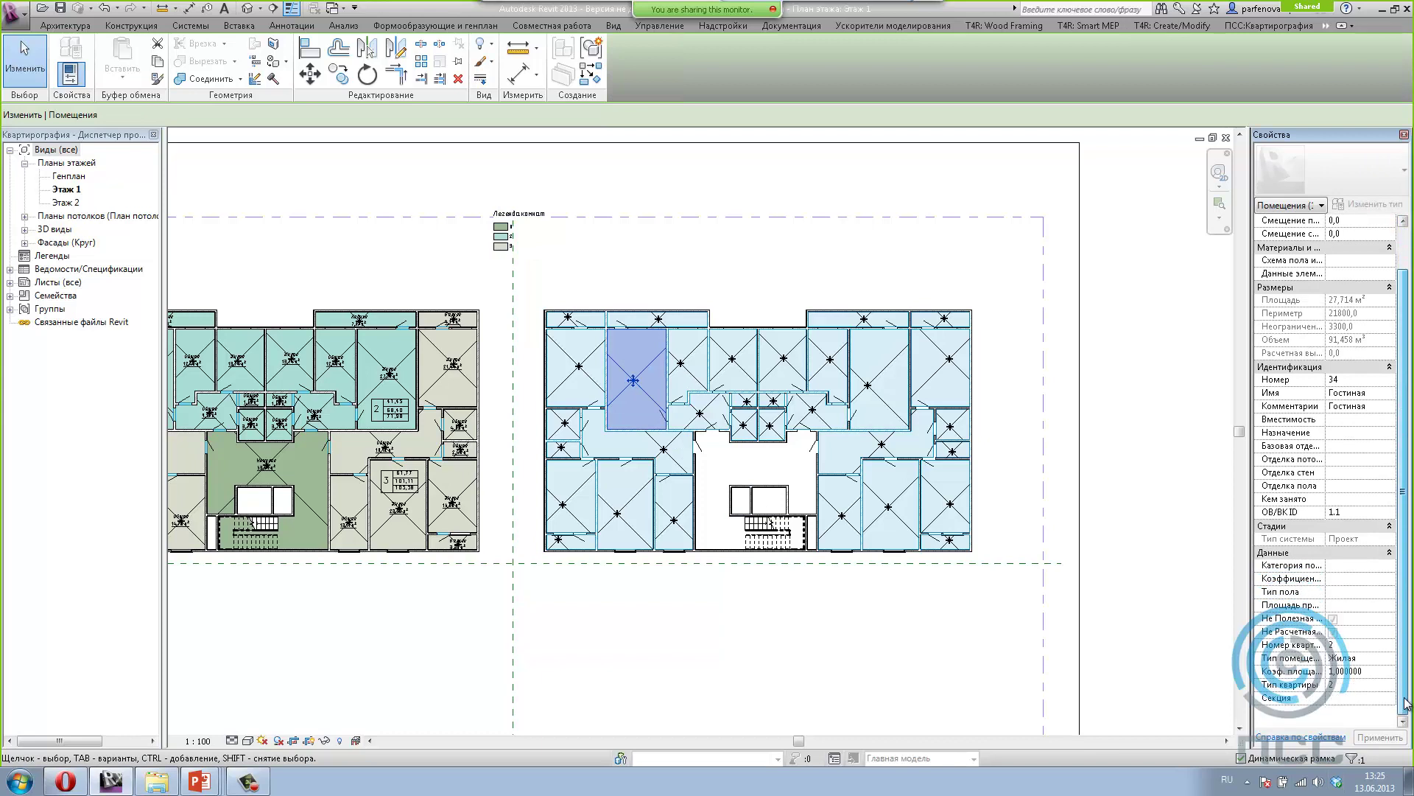
pyautogui.click(773, 685)
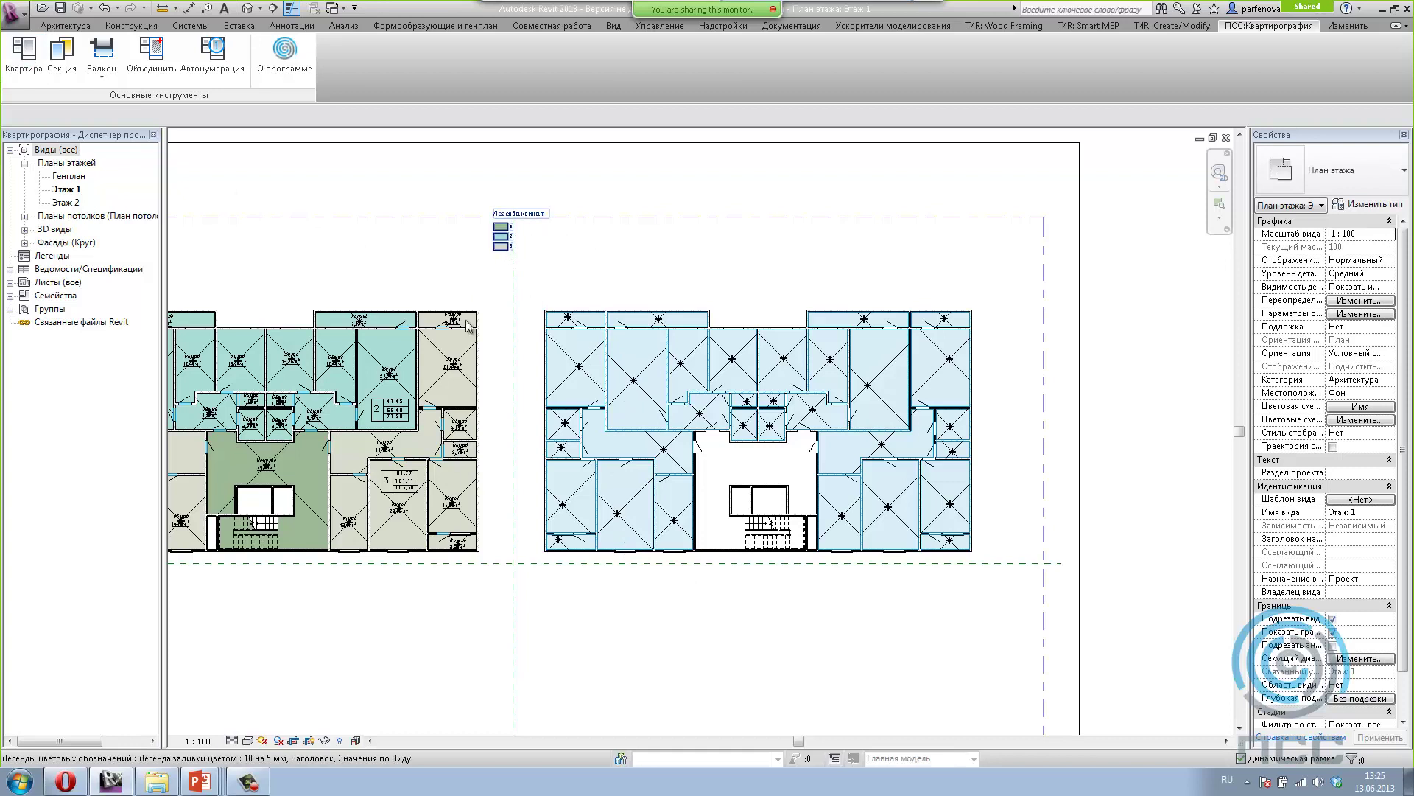
pyautogui.click(455, 368)
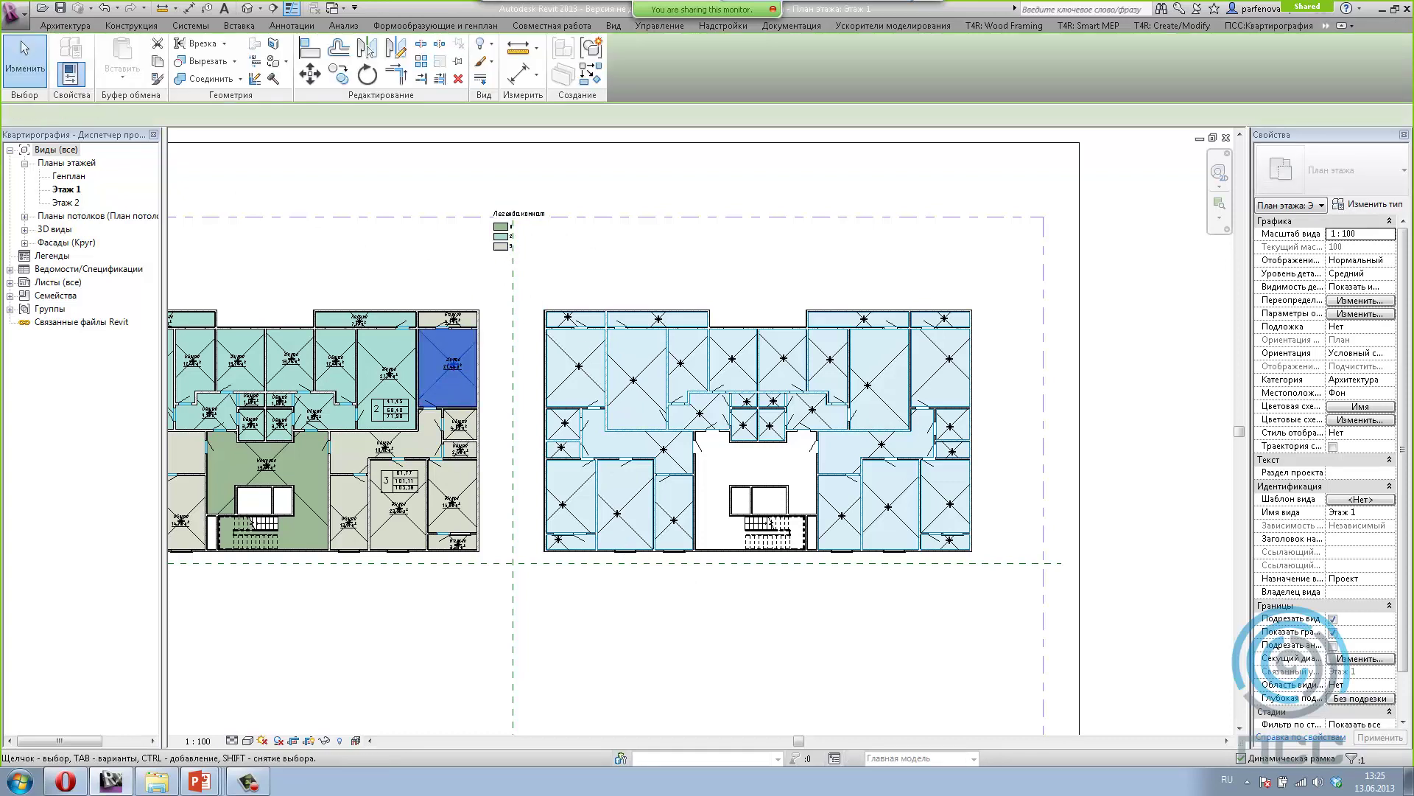
pyautogui.scroll(-1, 1385, 589)
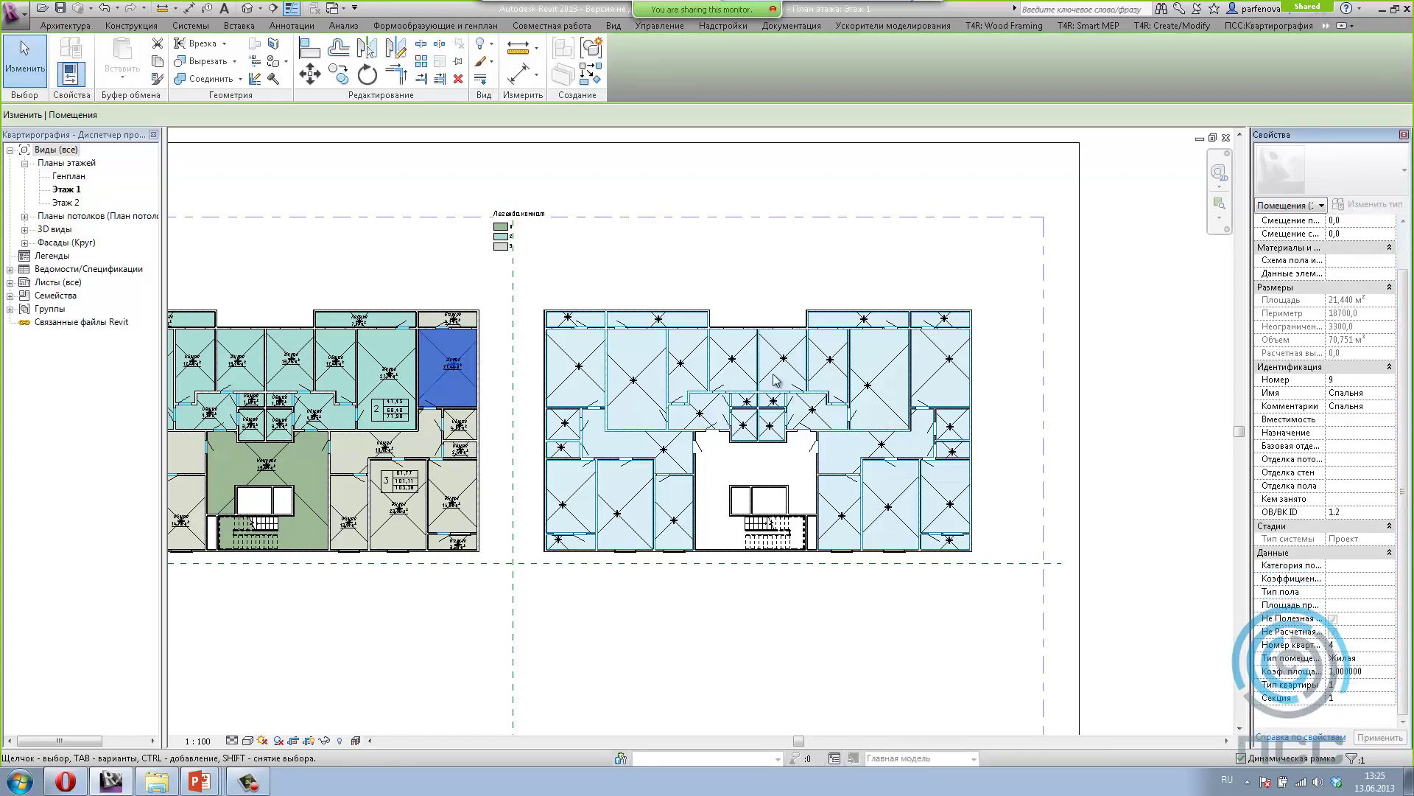
pyautogui.click(641, 368)
pyautogui.click(700, 627)
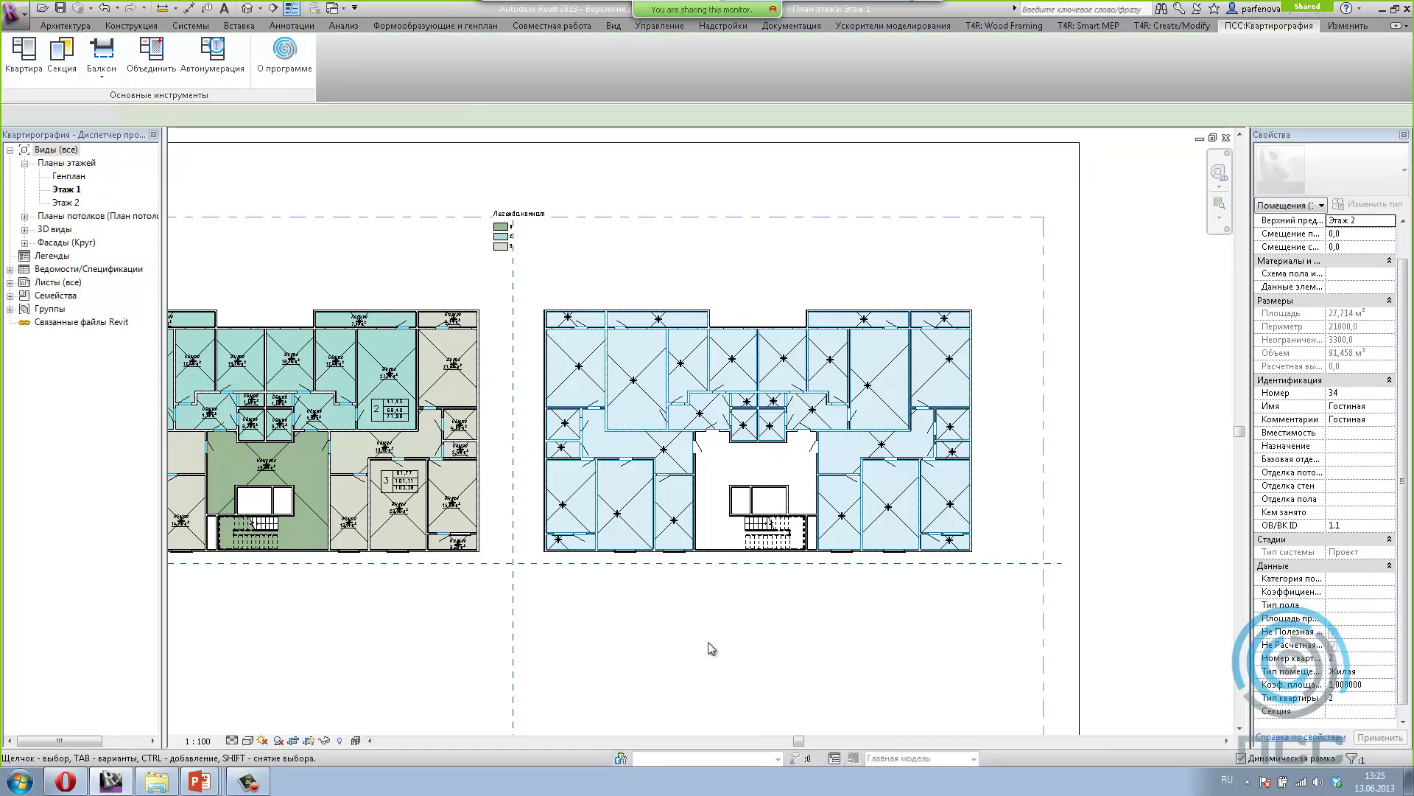
# Step: Window-select all rooms of the right-hand plan with Секция and assign them to section 2
pyautogui.click(62, 56)
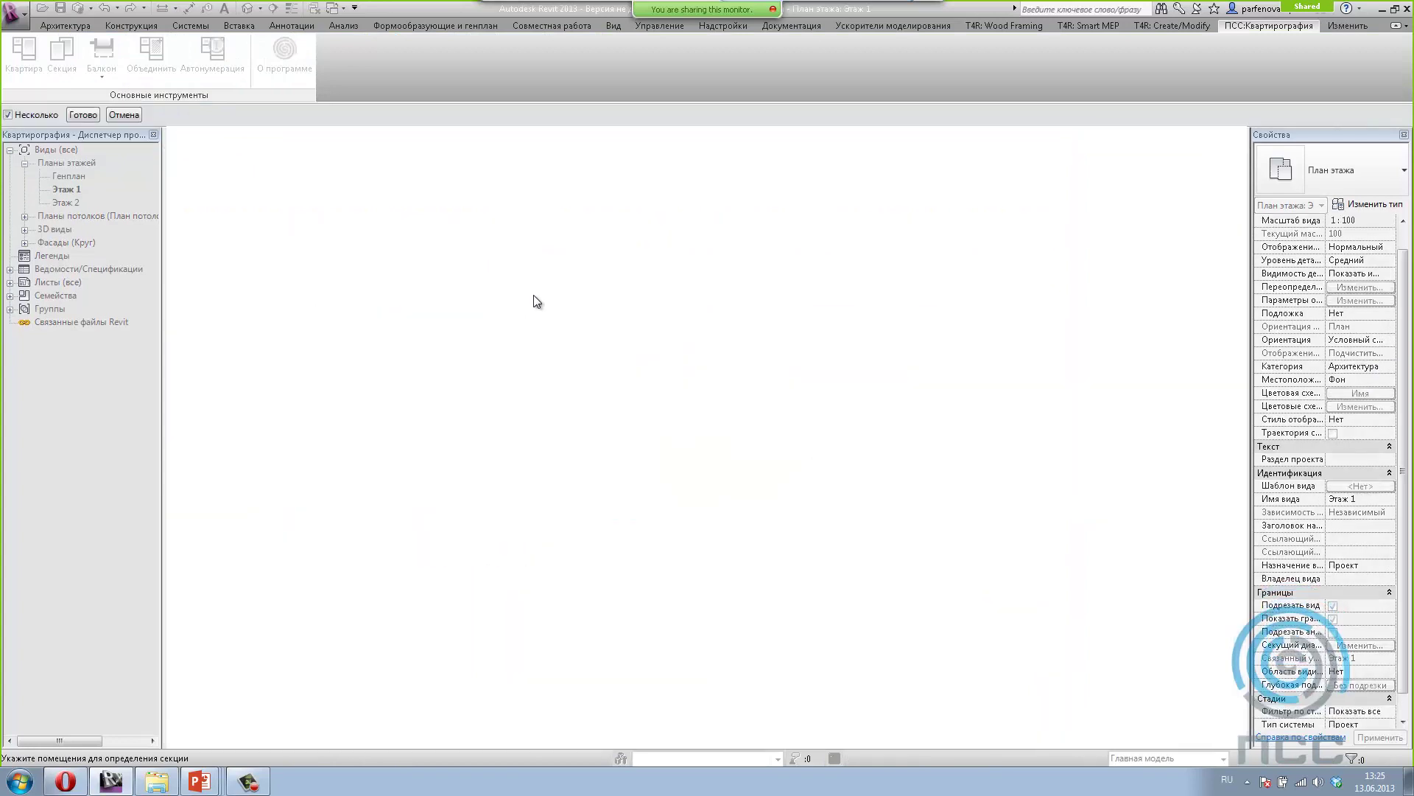
pyautogui.moveTo(534, 286); pyautogui.dragTo(988, 575)
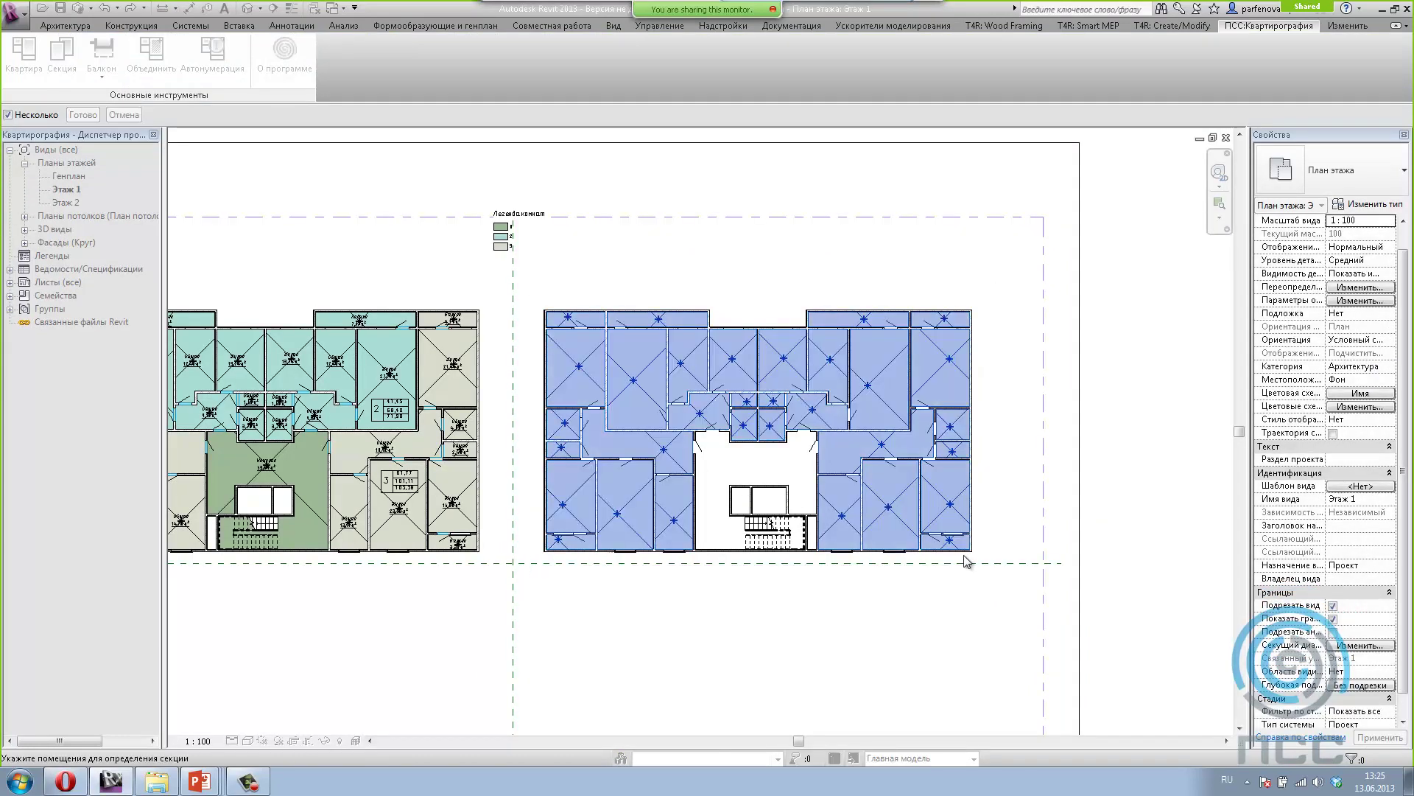
pyautogui.click(79, 118)
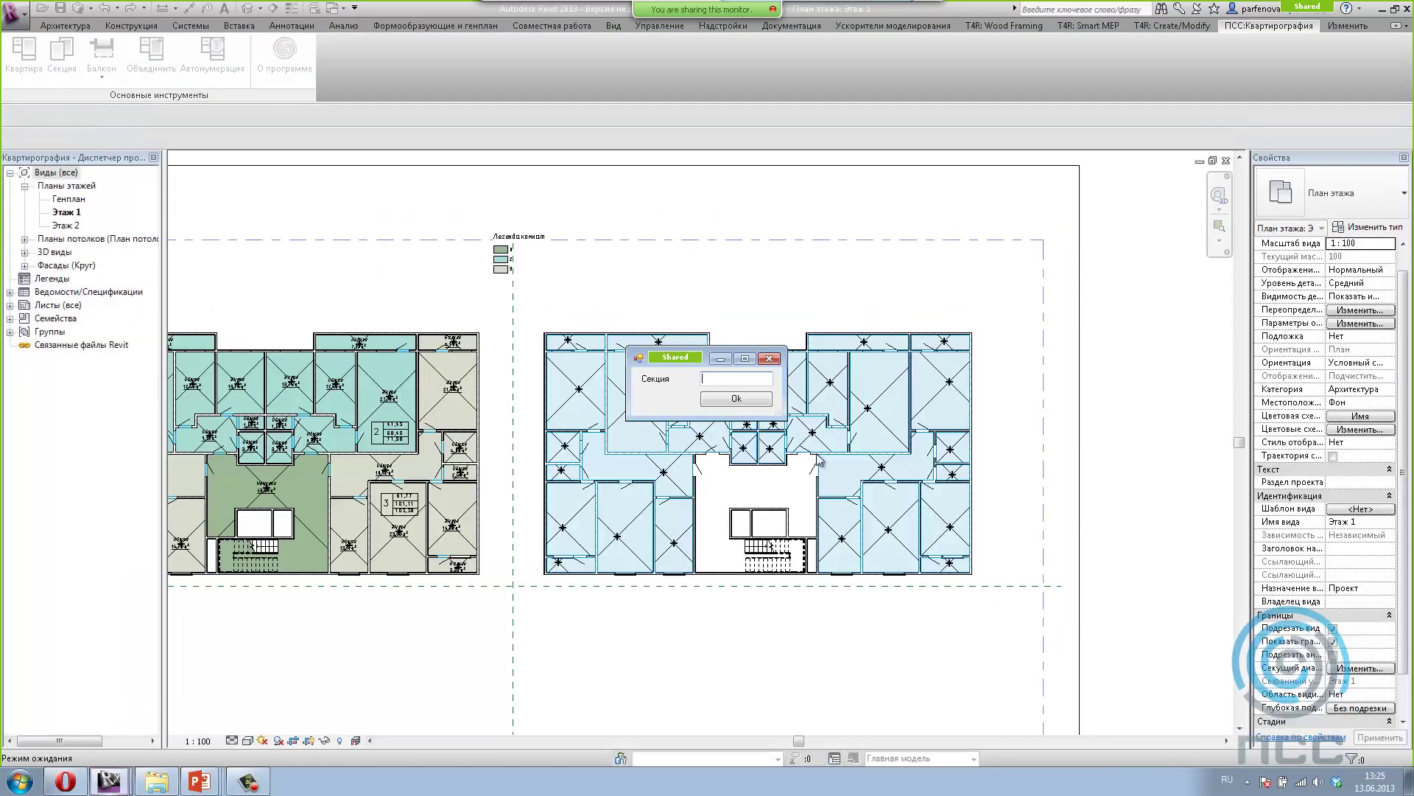
pyautogui.click(726, 399)
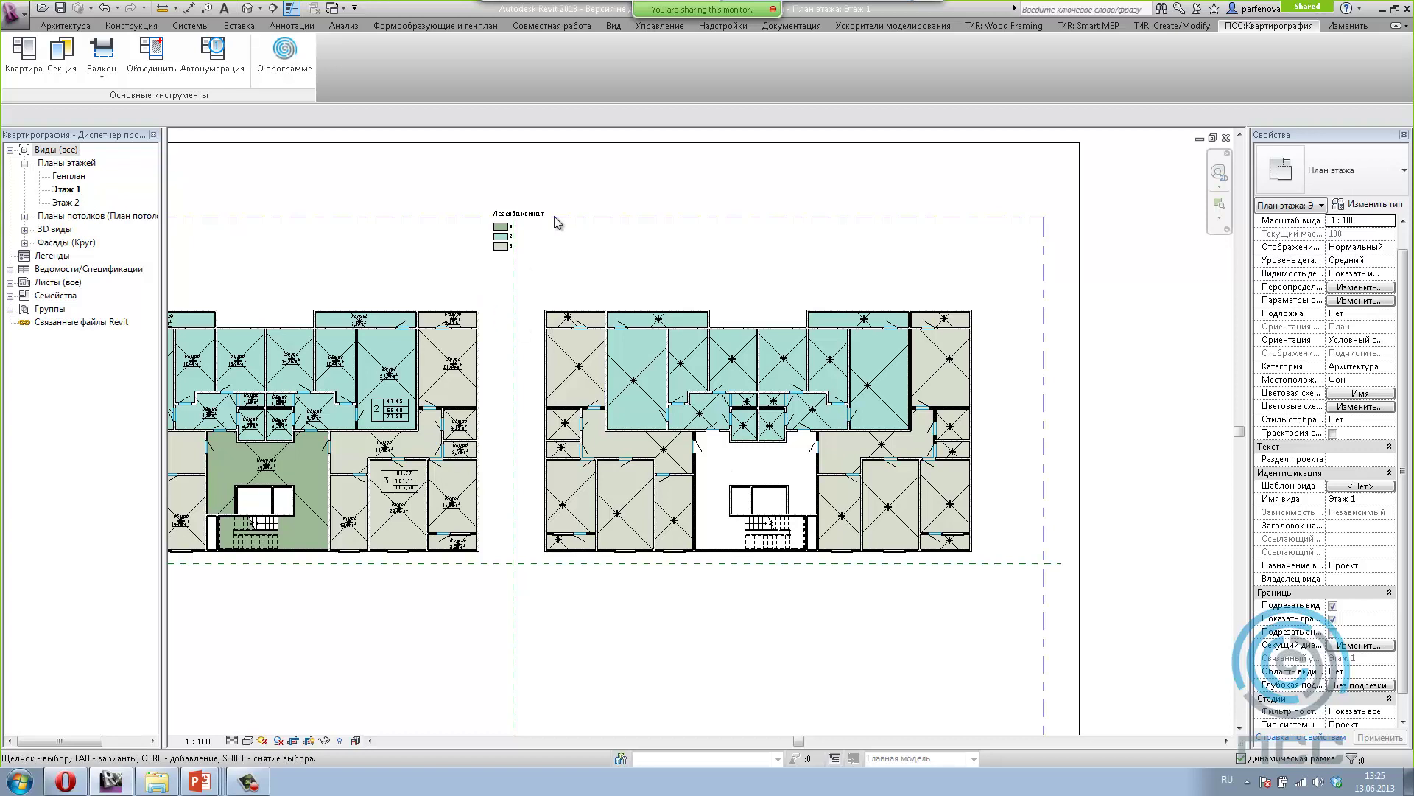
pyautogui.moveTo(671, 584); pyautogui.dragTo(710, 597, button='middle')
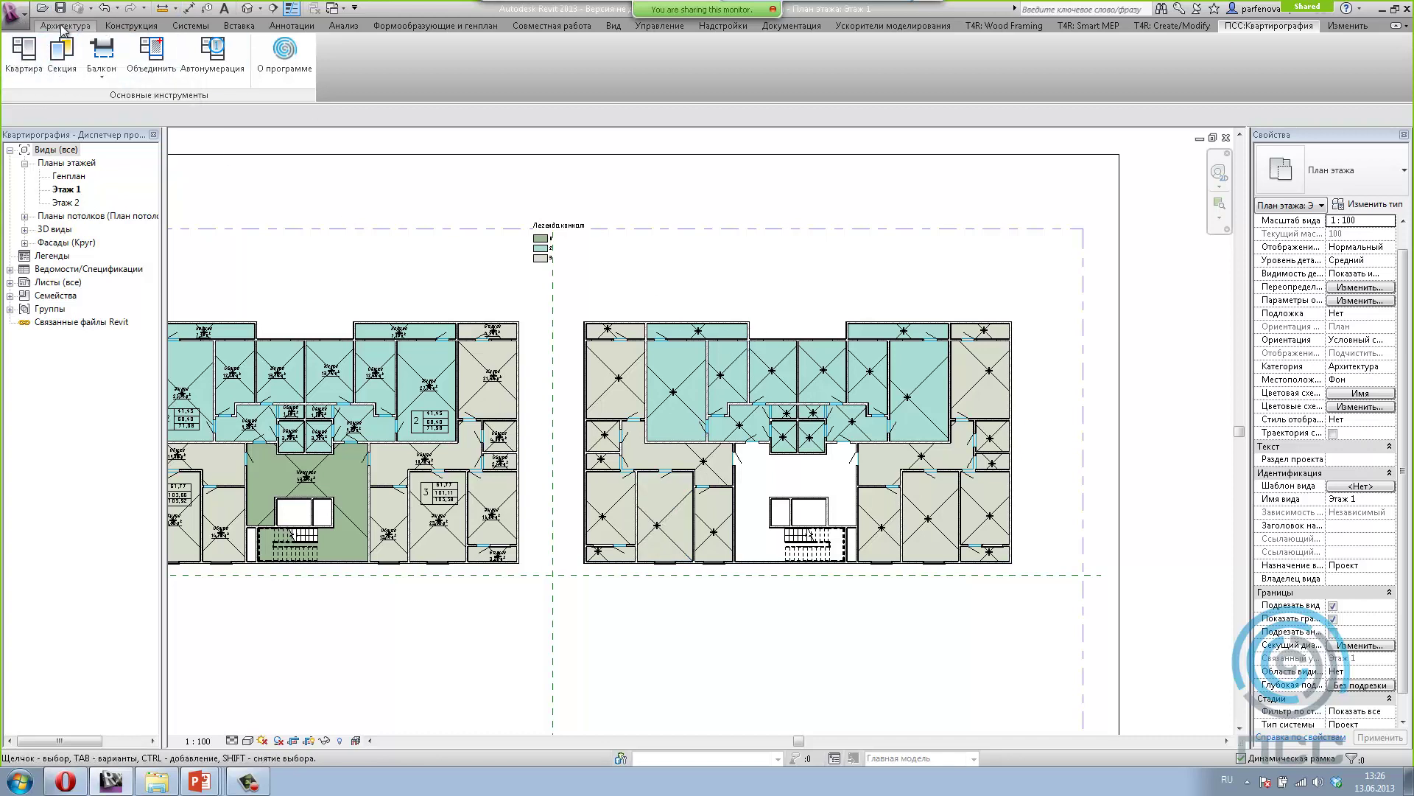
# Step: Tag the four right-hand apartments (two apartment 2, two apartment 3) with PSSMark общая room tags
pyautogui.click(64, 27)
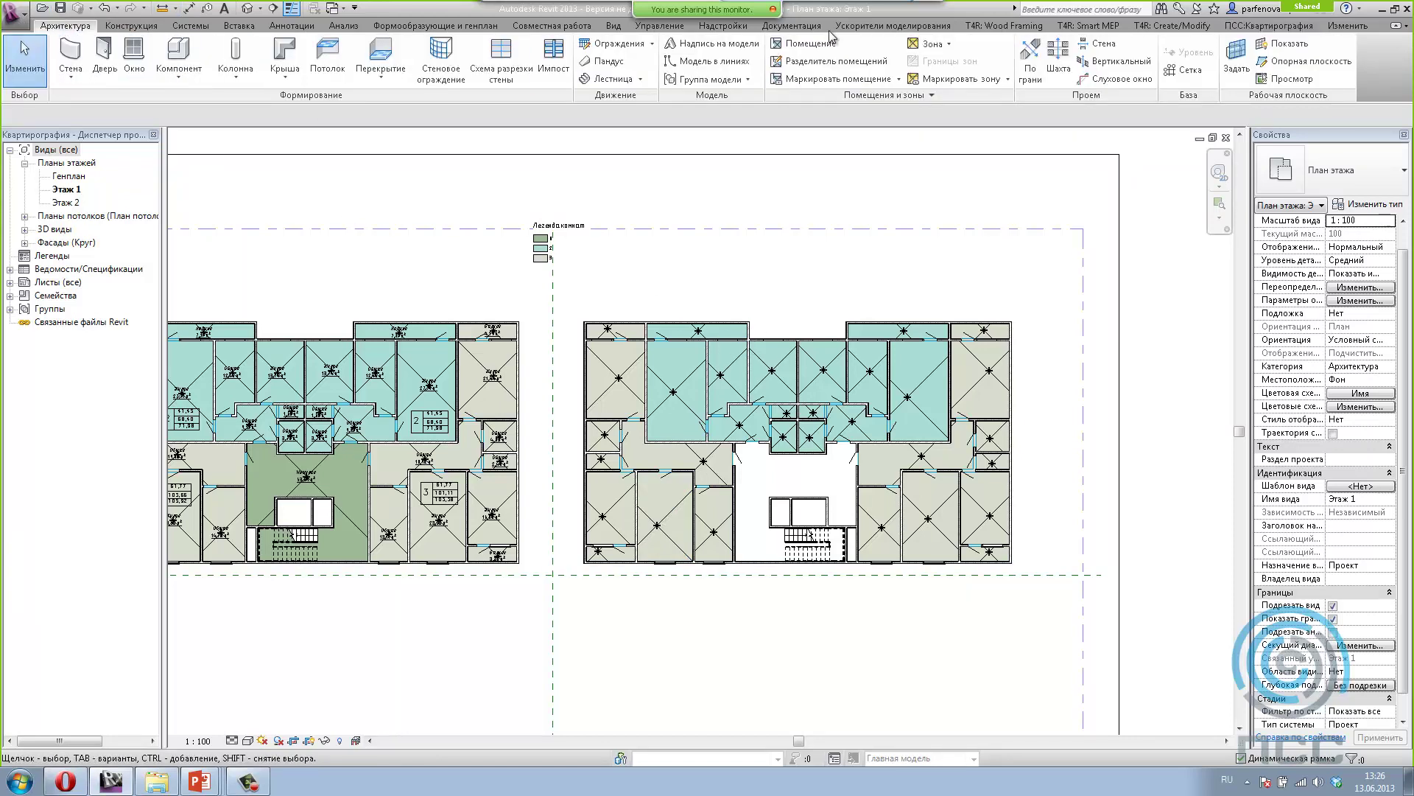
pyautogui.click(805, 81)
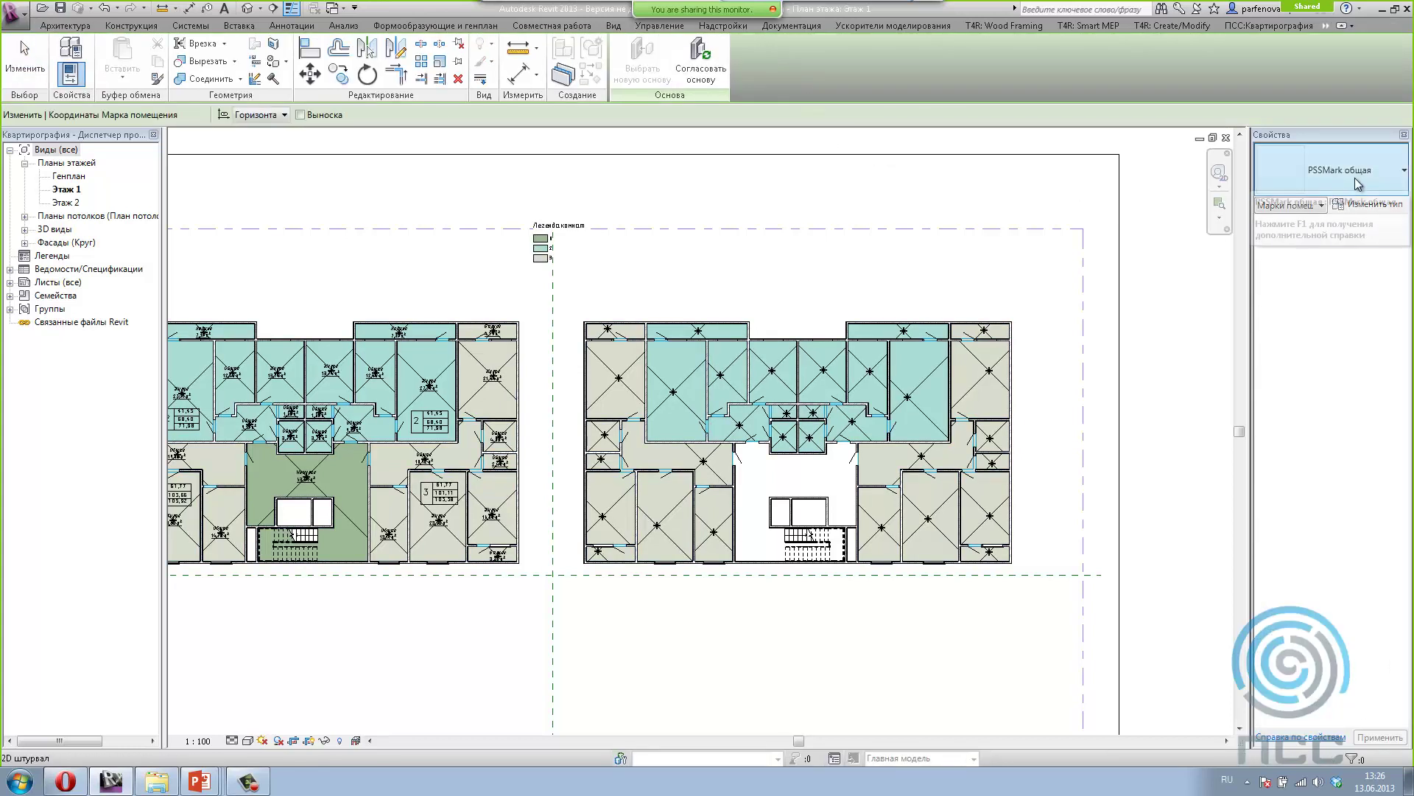
pyautogui.click(1346, 179)
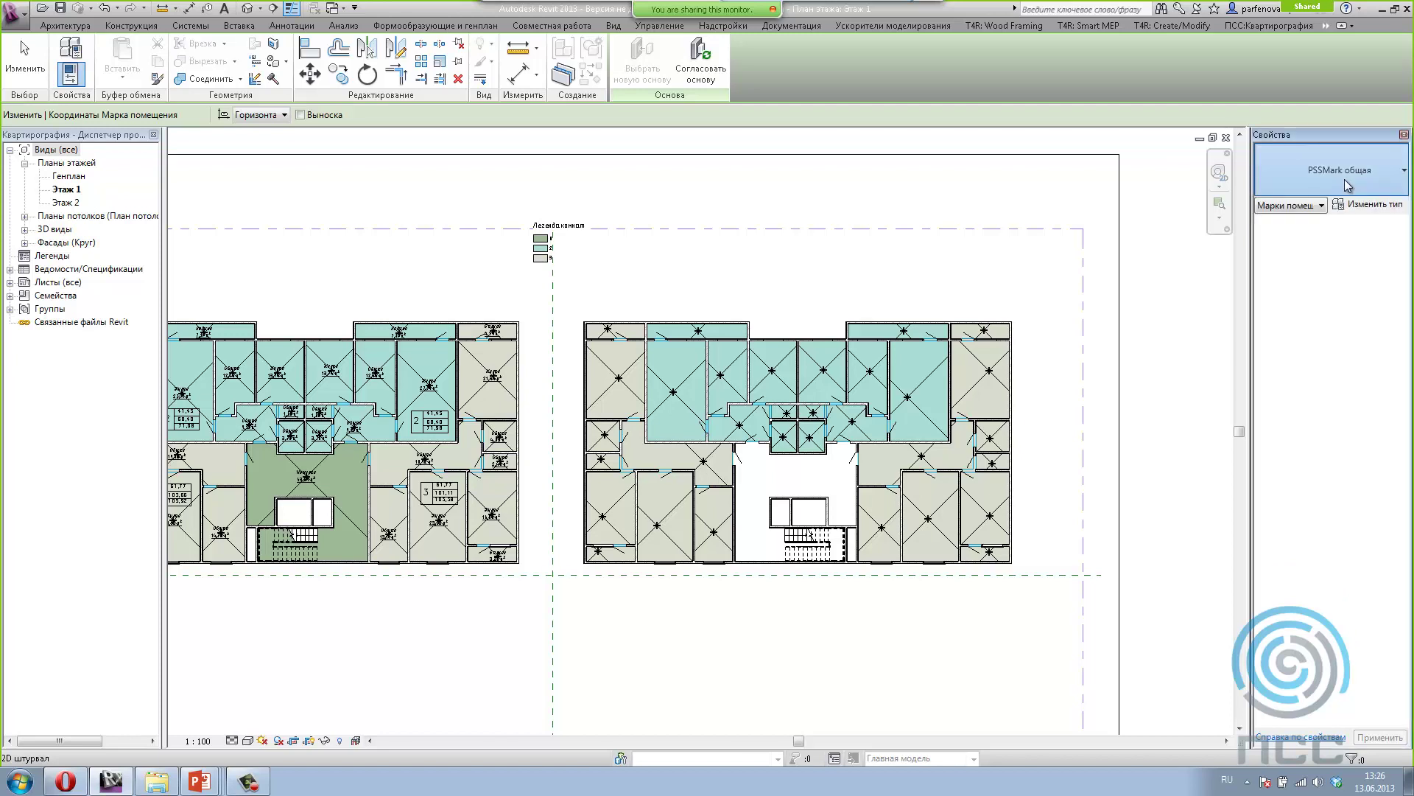
pyautogui.click(1346, 179)
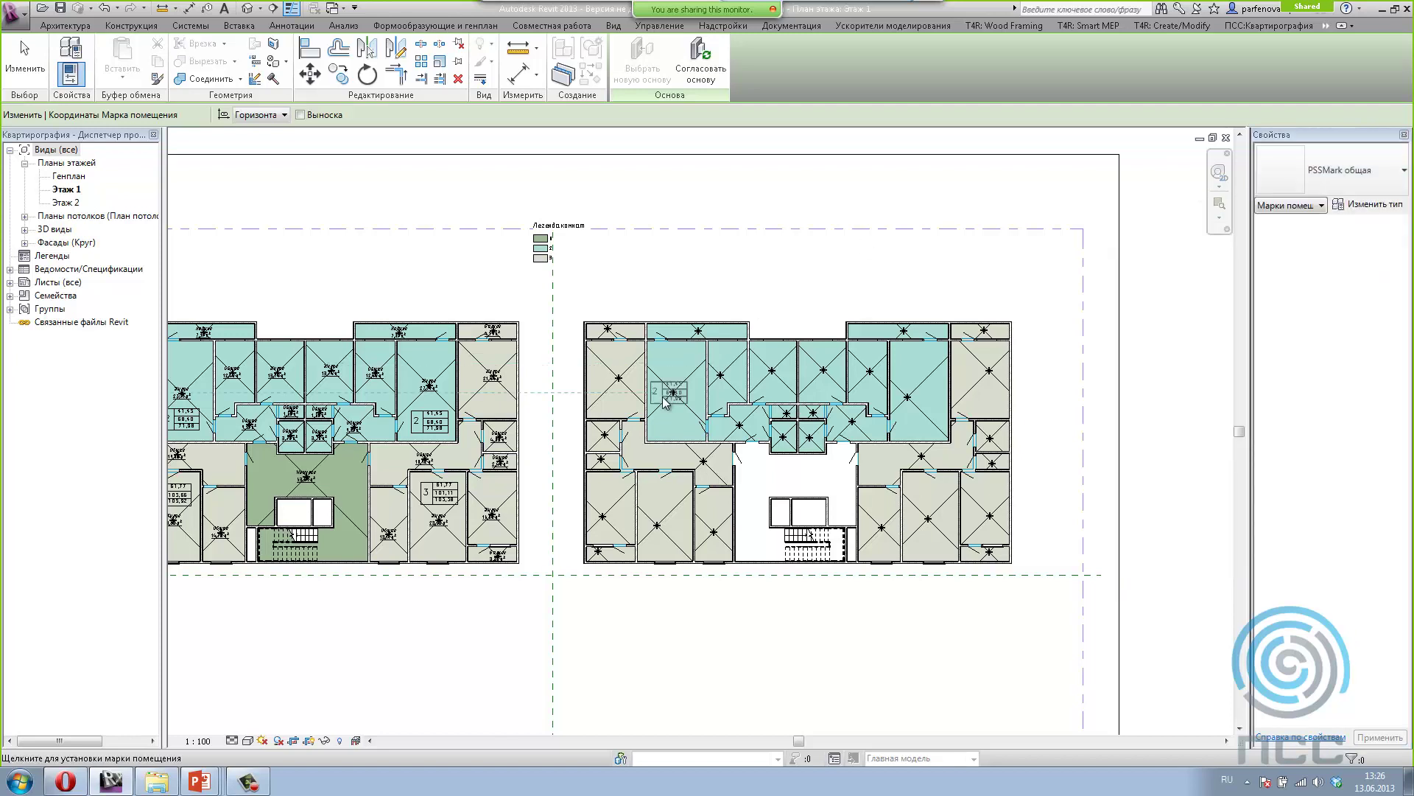
pyautogui.scroll(3, 670, 427)
pyautogui.scroll(3, 671, 427)
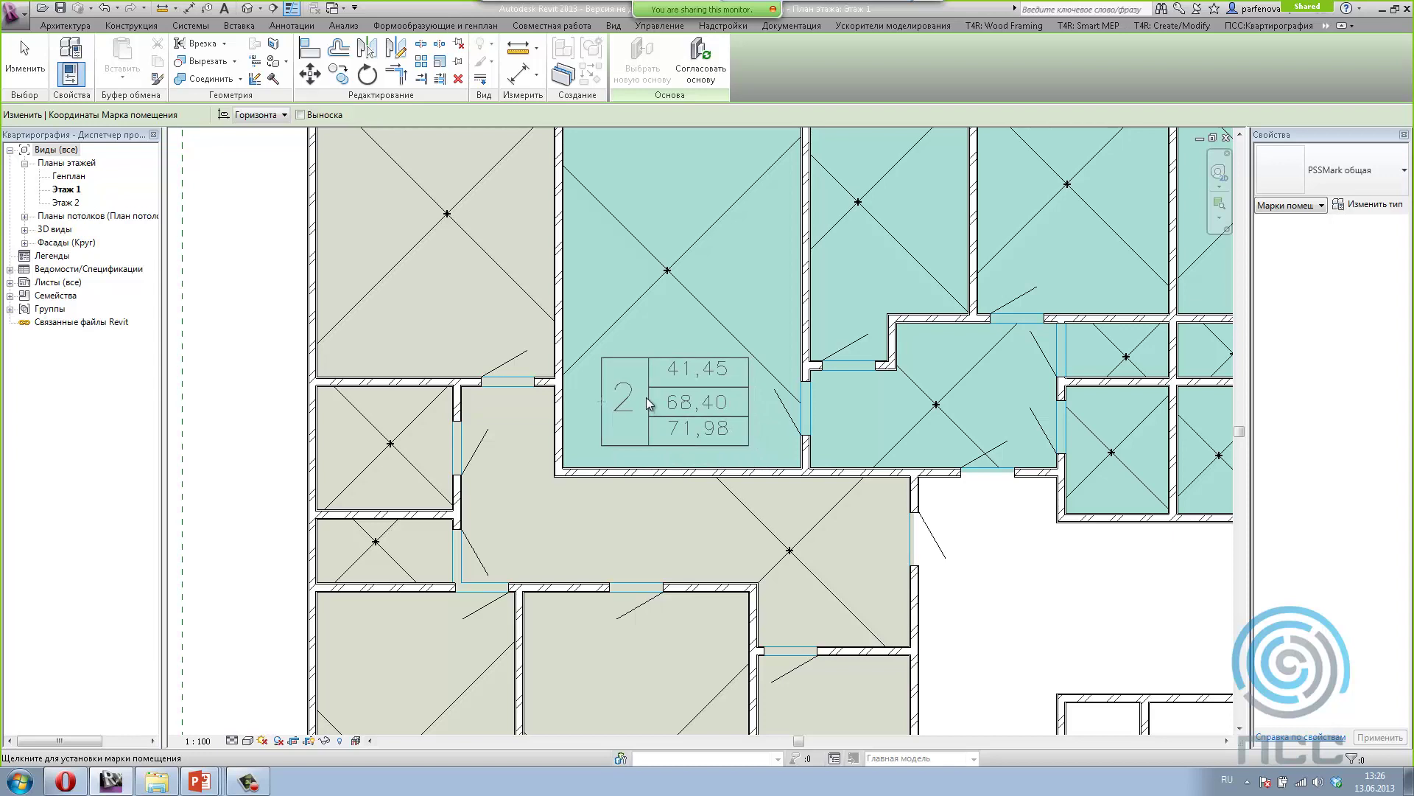
pyautogui.click(647, 398)
pyautogui.scroll(-3, 647, 398)
pyautogui.click(632, 526)
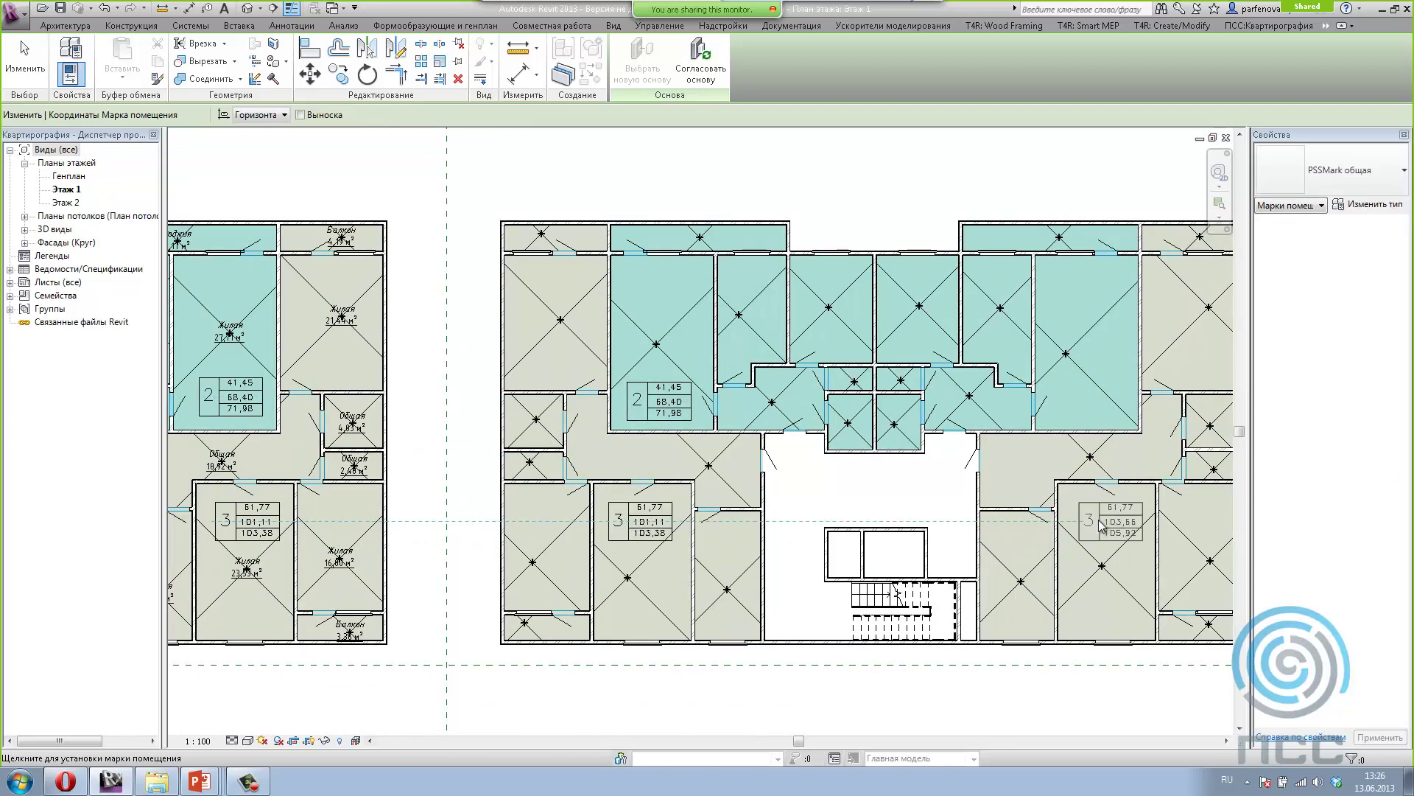
pyautogui.click(1097, 523)
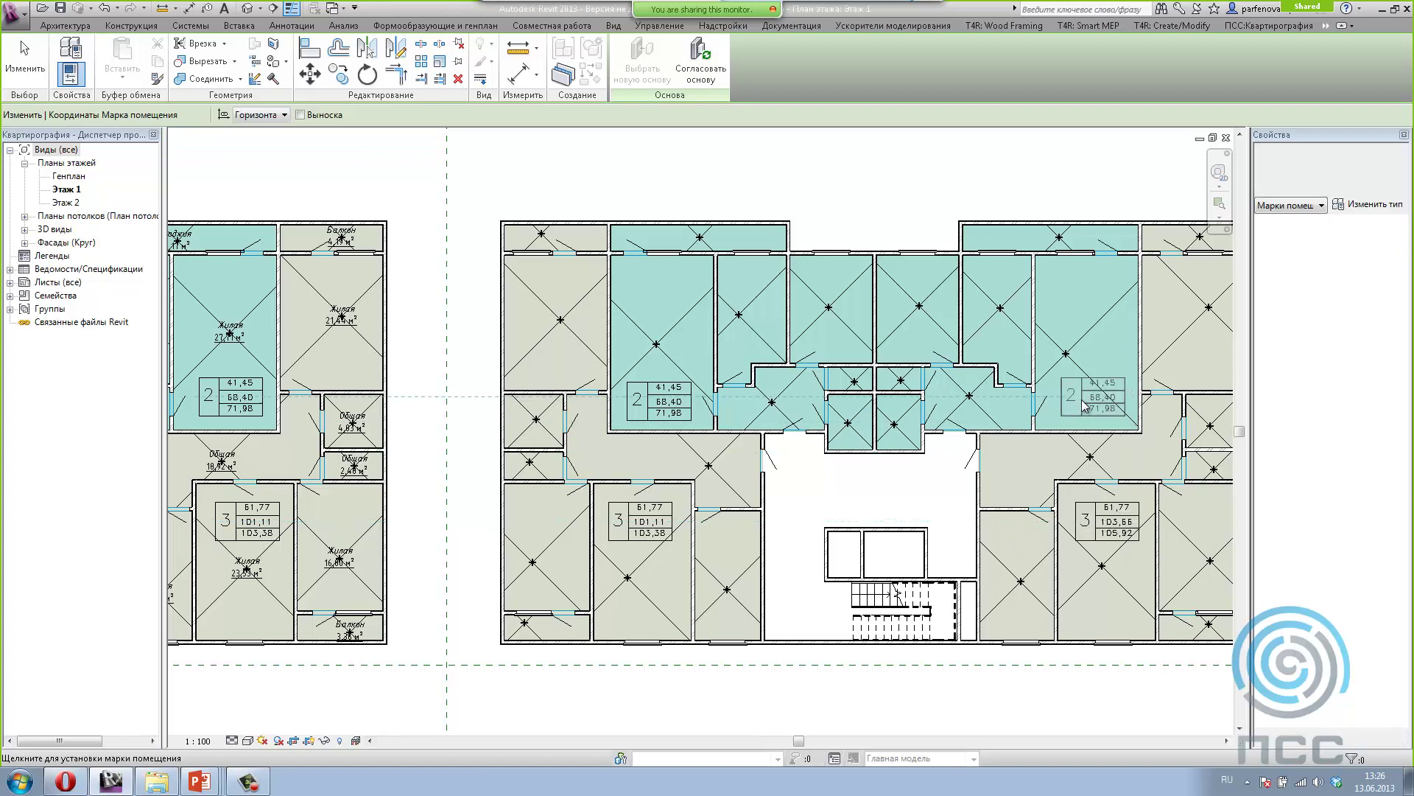
pyautogui.click(1083, 405)
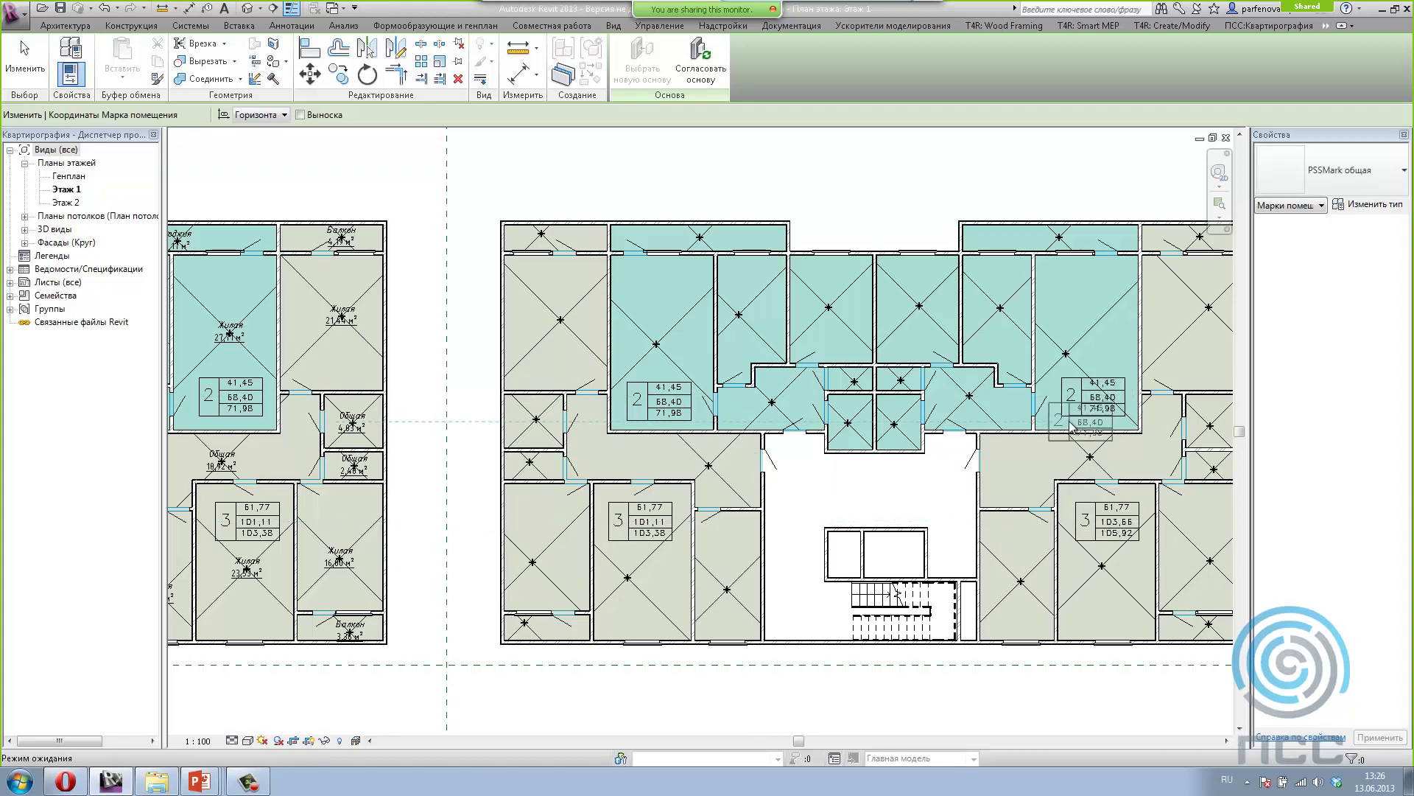
pyautogui.press('Escape')
pyautogui.press('Escape')
# Step: Open the placed PSSMark общая tag's family for inspection, then close it discarding changes
pyautogui.scroll(3, 645, 414)
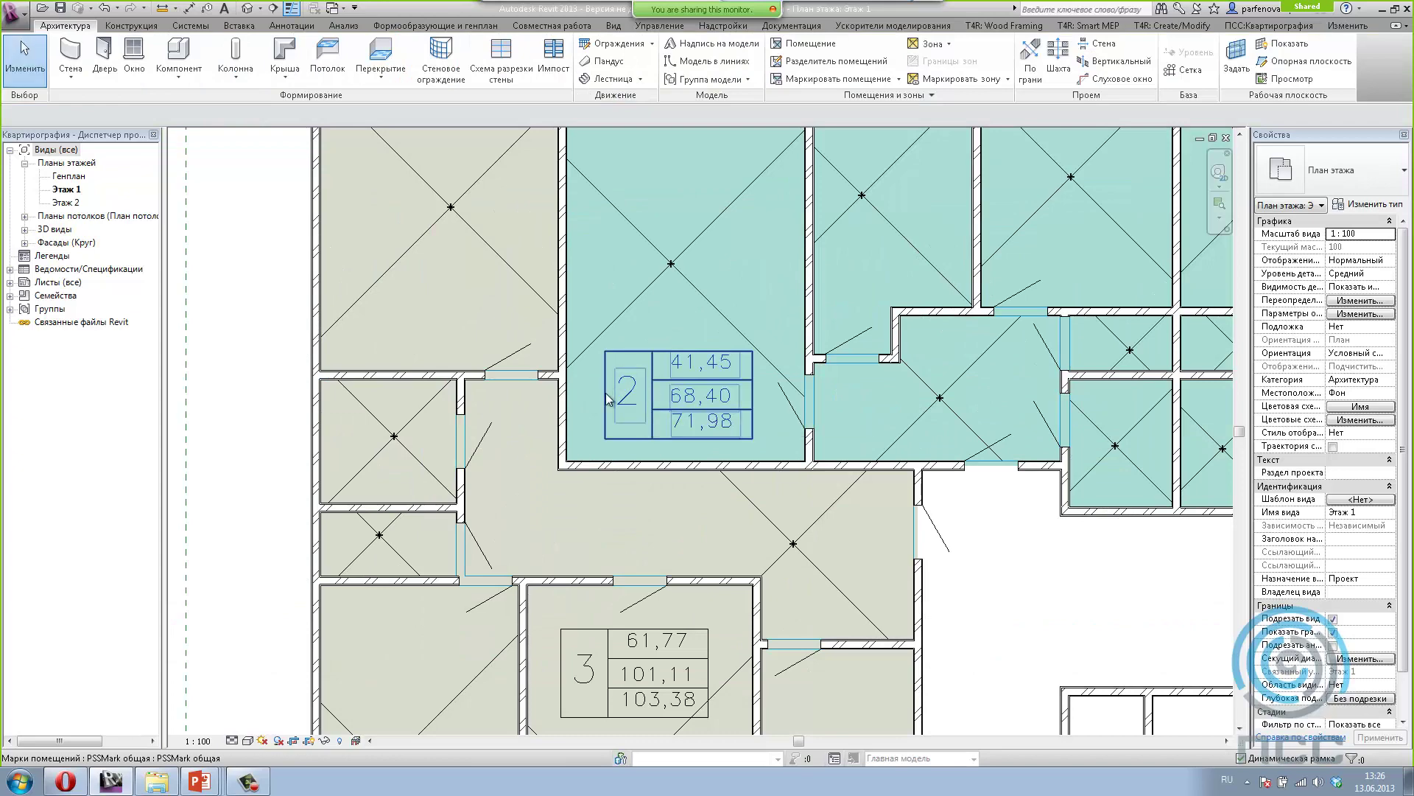
pyautogui.scroll(-1, 624, 416)
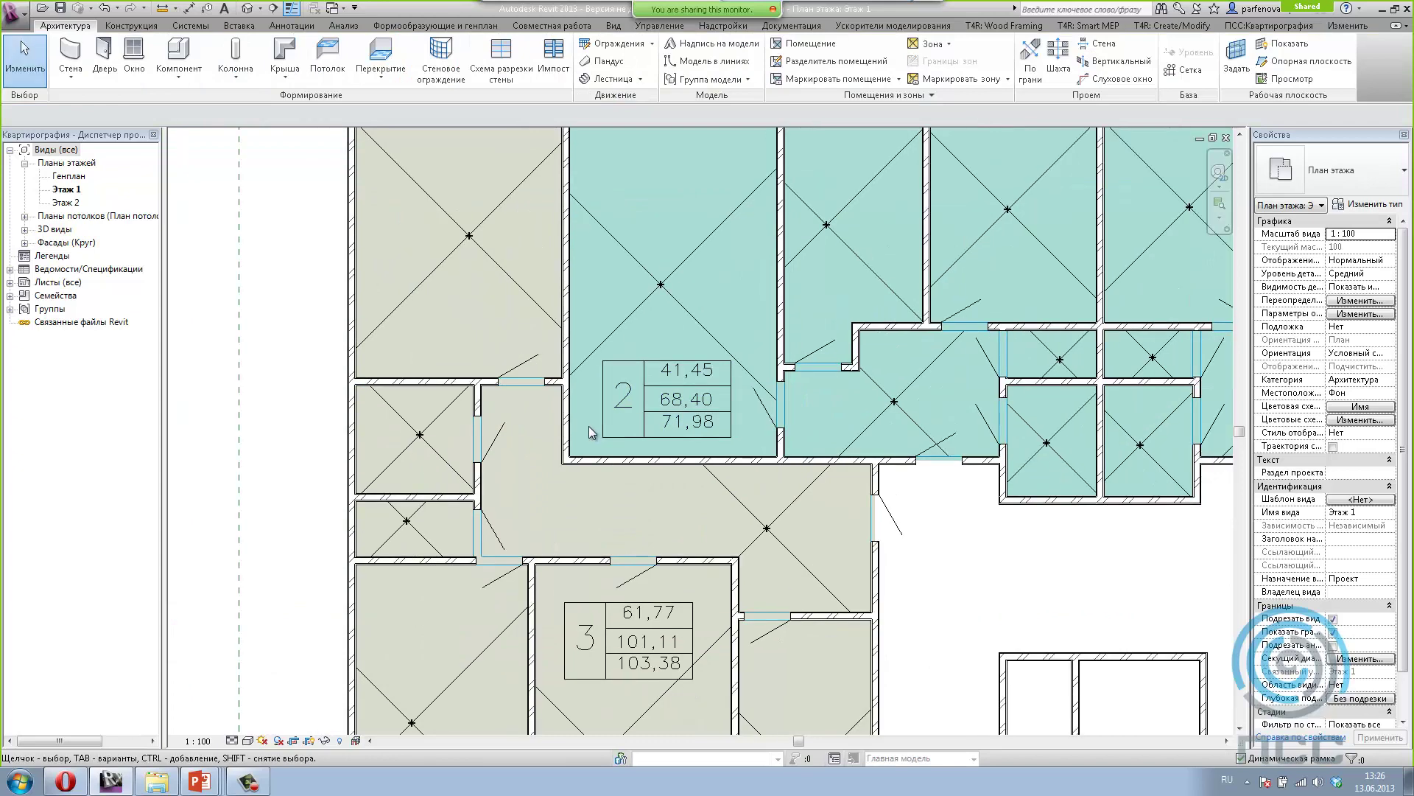
pyautogui.scroll(-2, 626, 413)
pyautogui.scroll(2, 641, 398)
pyautogui.scroll(2, 649, 391)
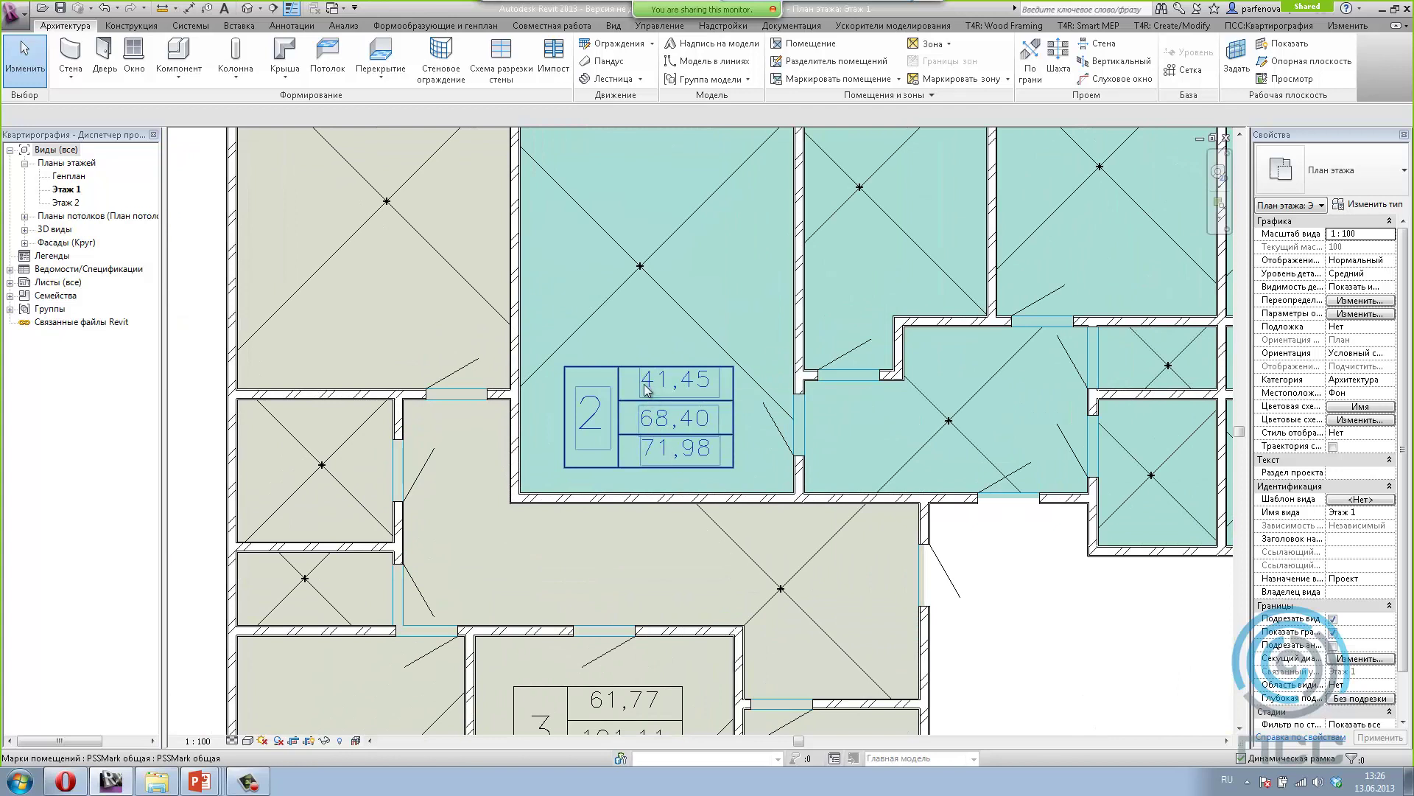
pyautogui.scroll(-1, 656, 471)
pyautogui.scroll(-1, 658, 477)
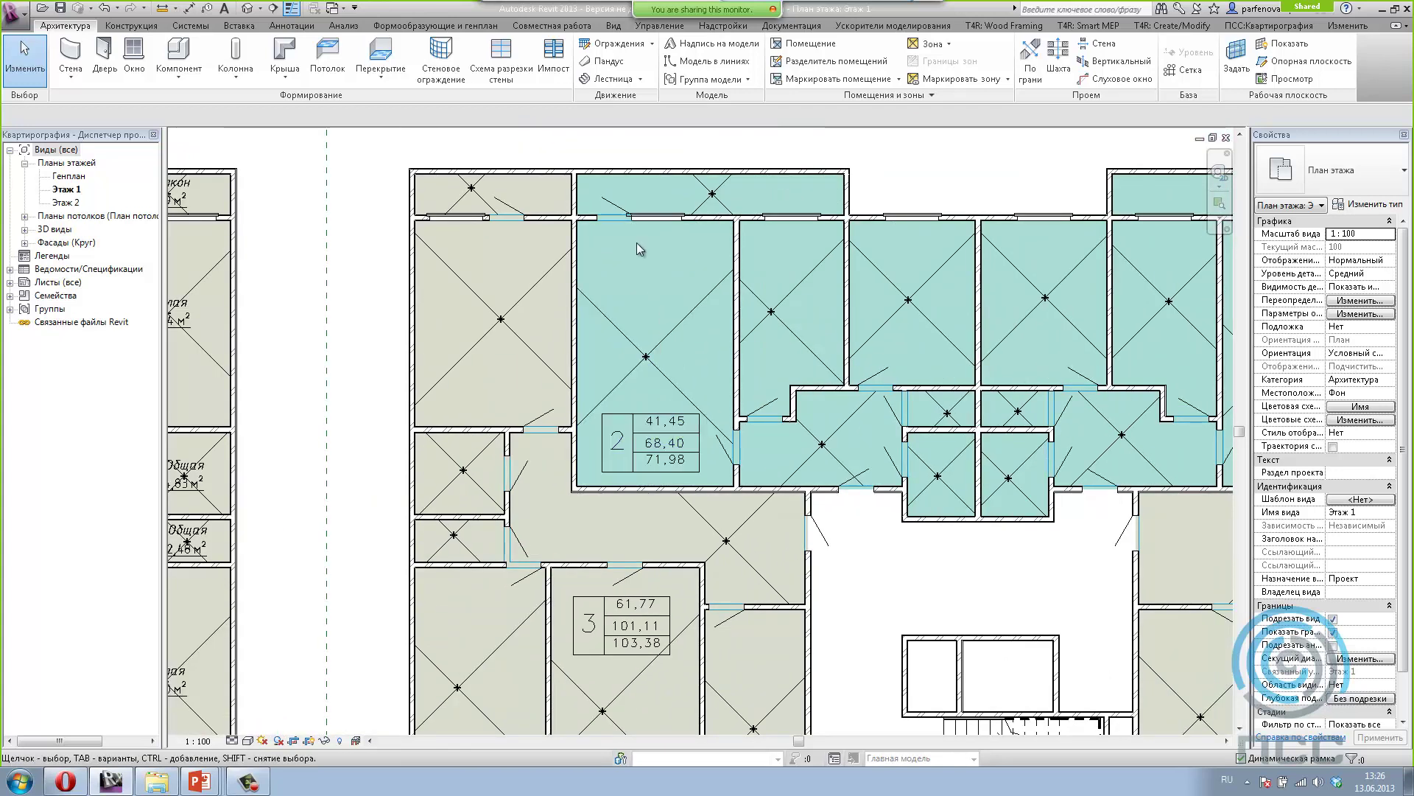
pyautogui.scroll(-2, 658, 434)
pyautogui.click(652, 435)
pyautogui.click(670, 62)
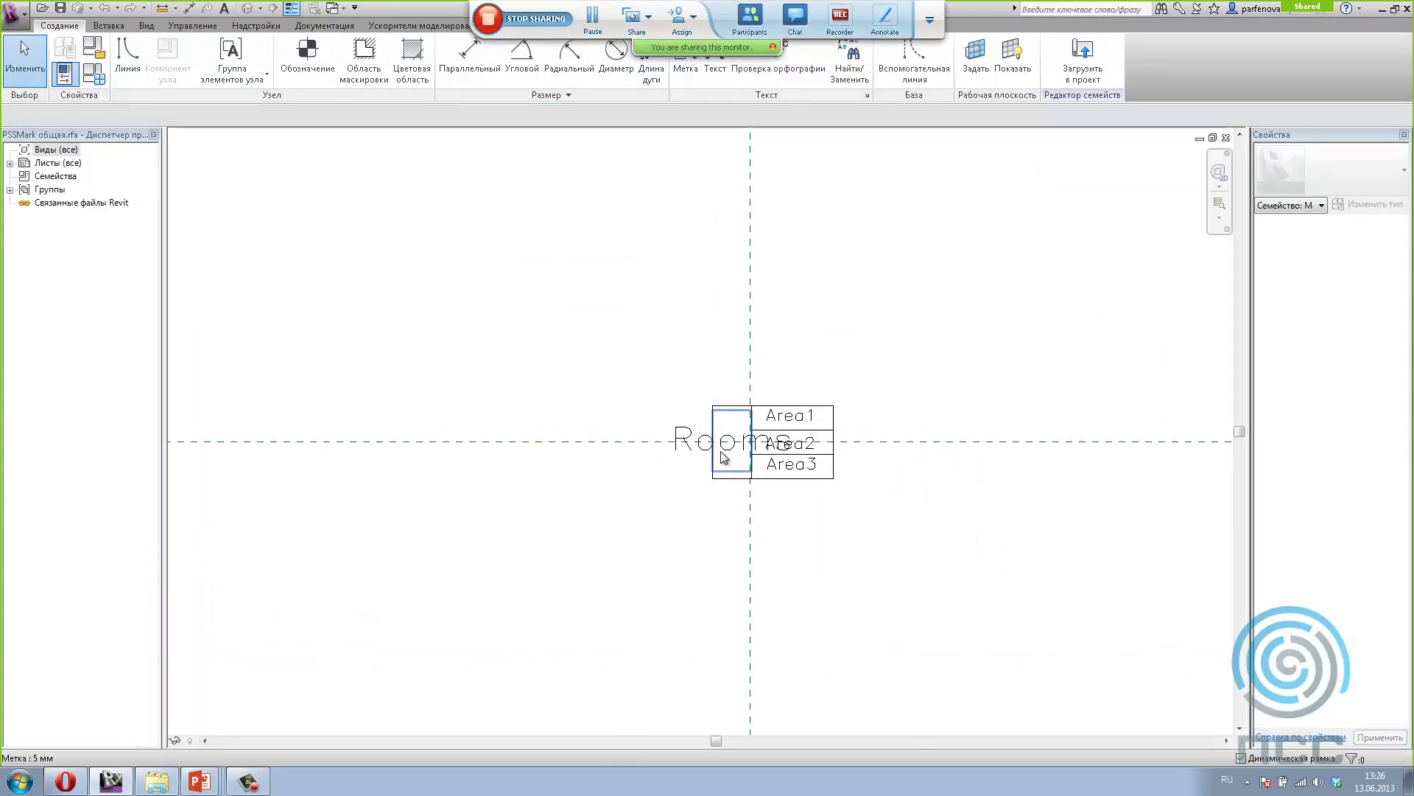
pyautogui.click(1226, 139)
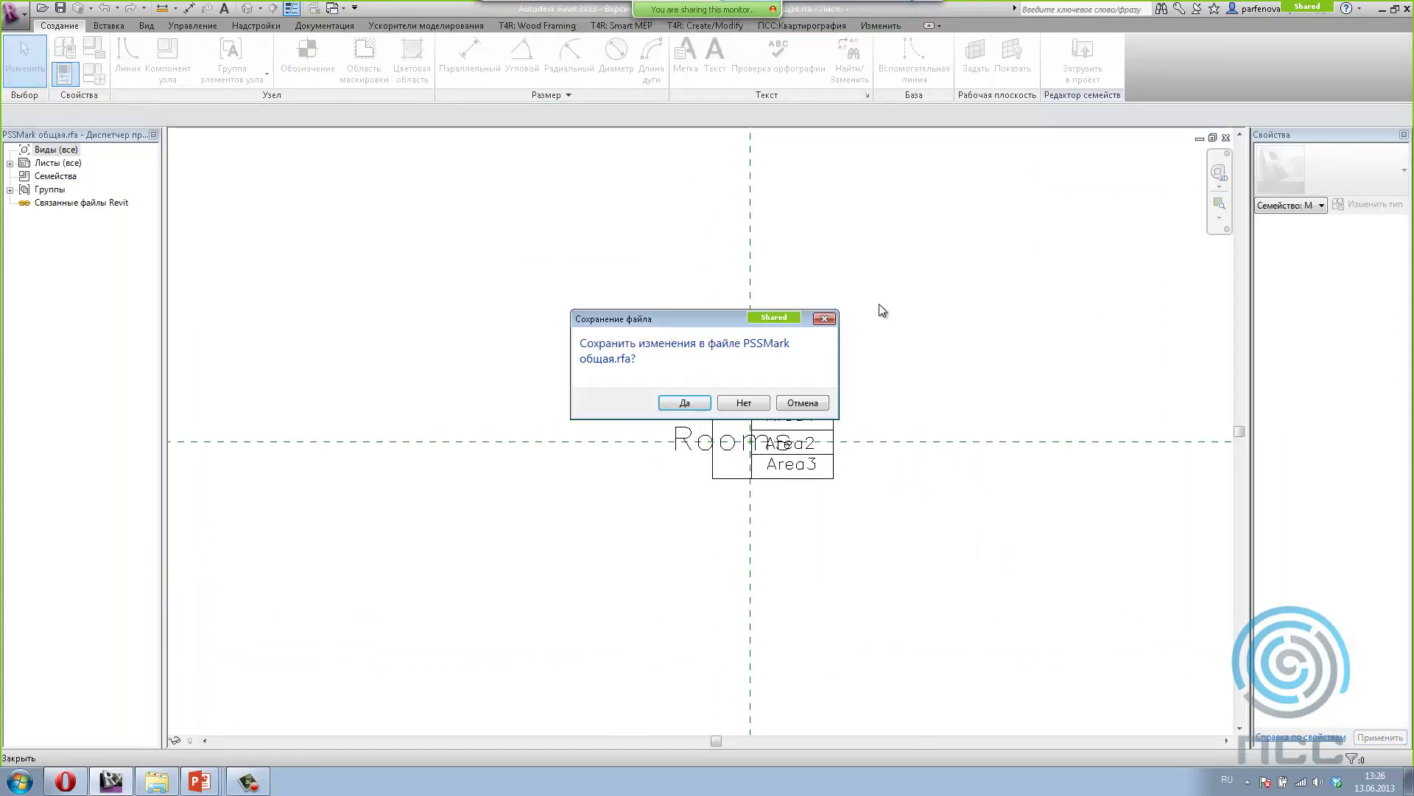
pyautogui.click(742, 404)
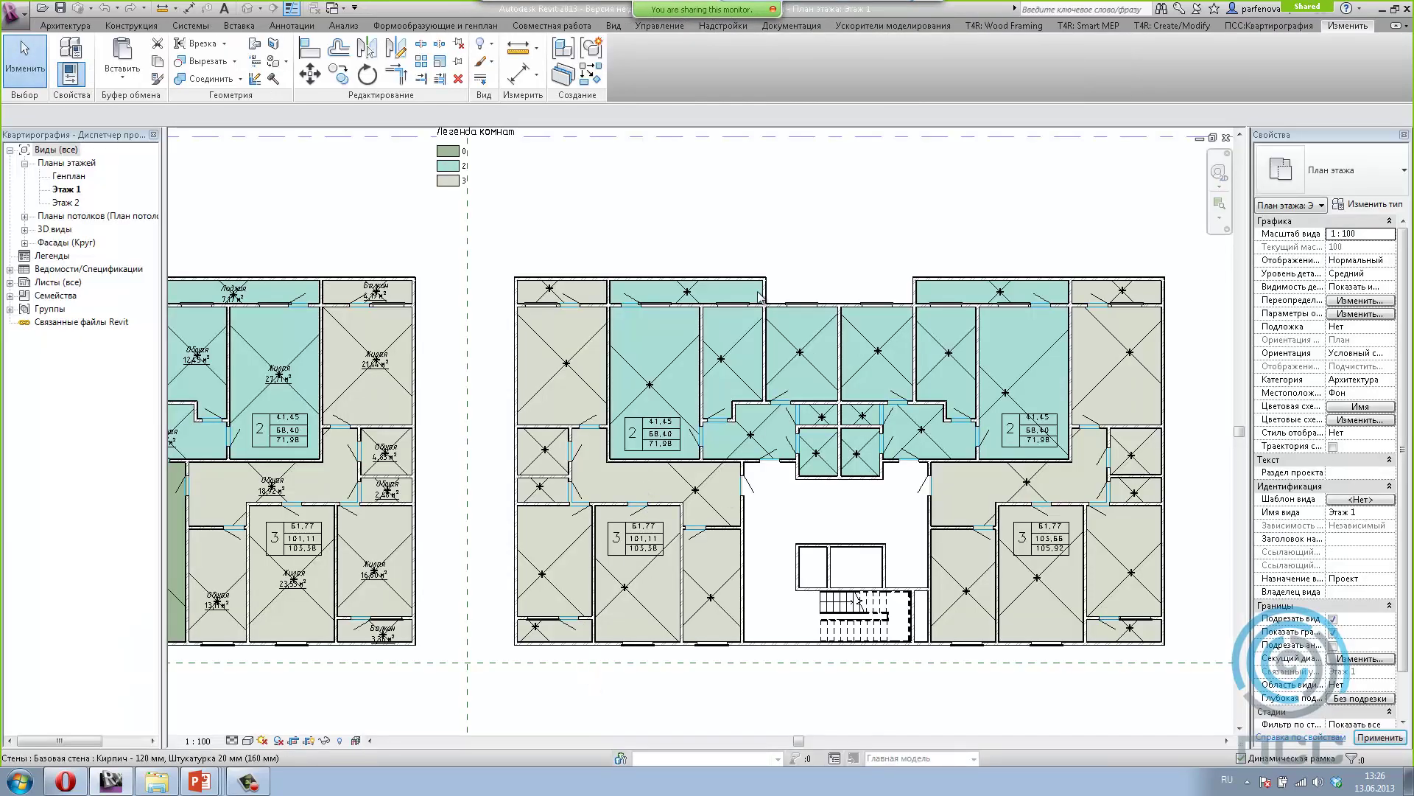
pyautogui.scroll(-2, 700, 612)
pyautogui.scroll(-2, 761, 572)
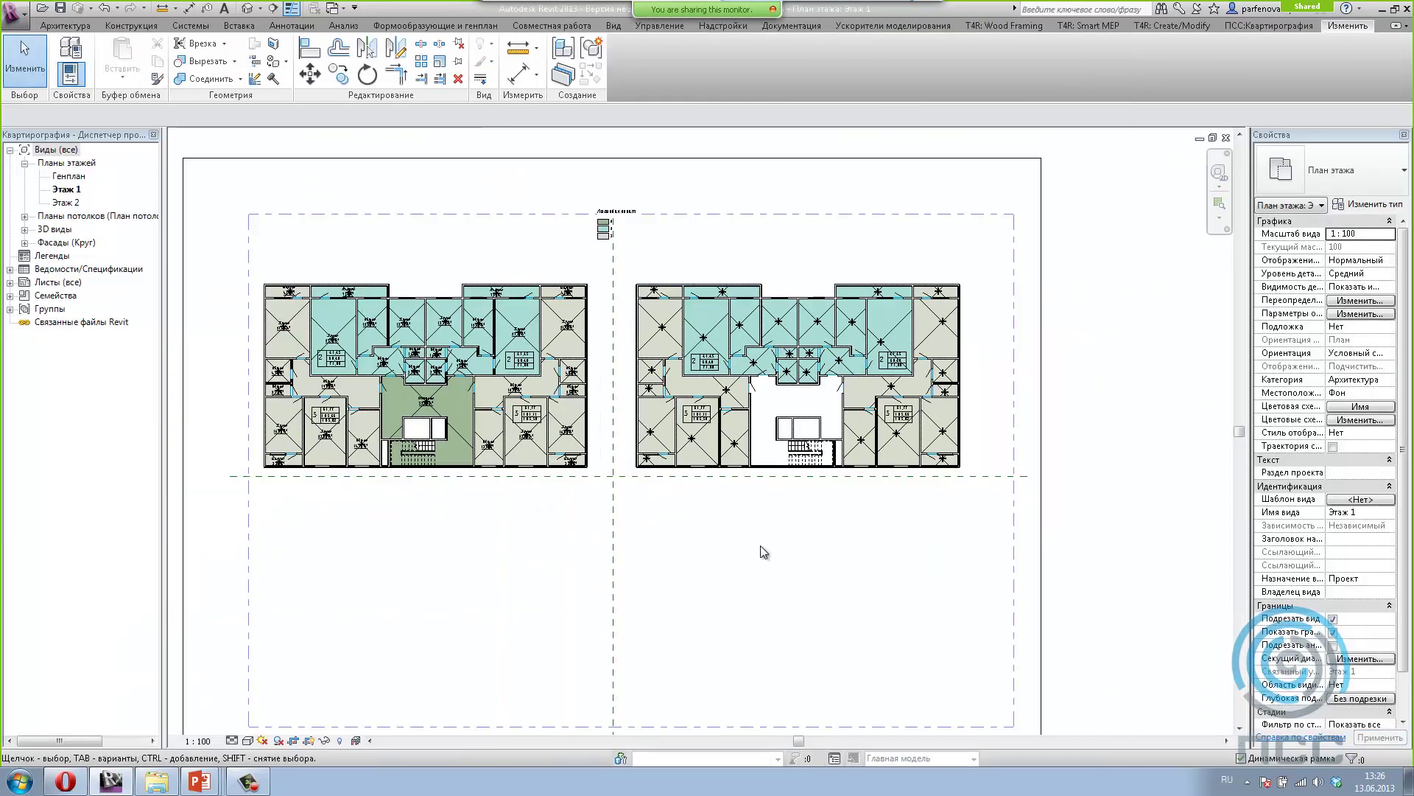
# Step: Return to PowerPoint and advance the slideshow to the Insert Elements slide
pyautogui.hotkey('alt', 'Tab')
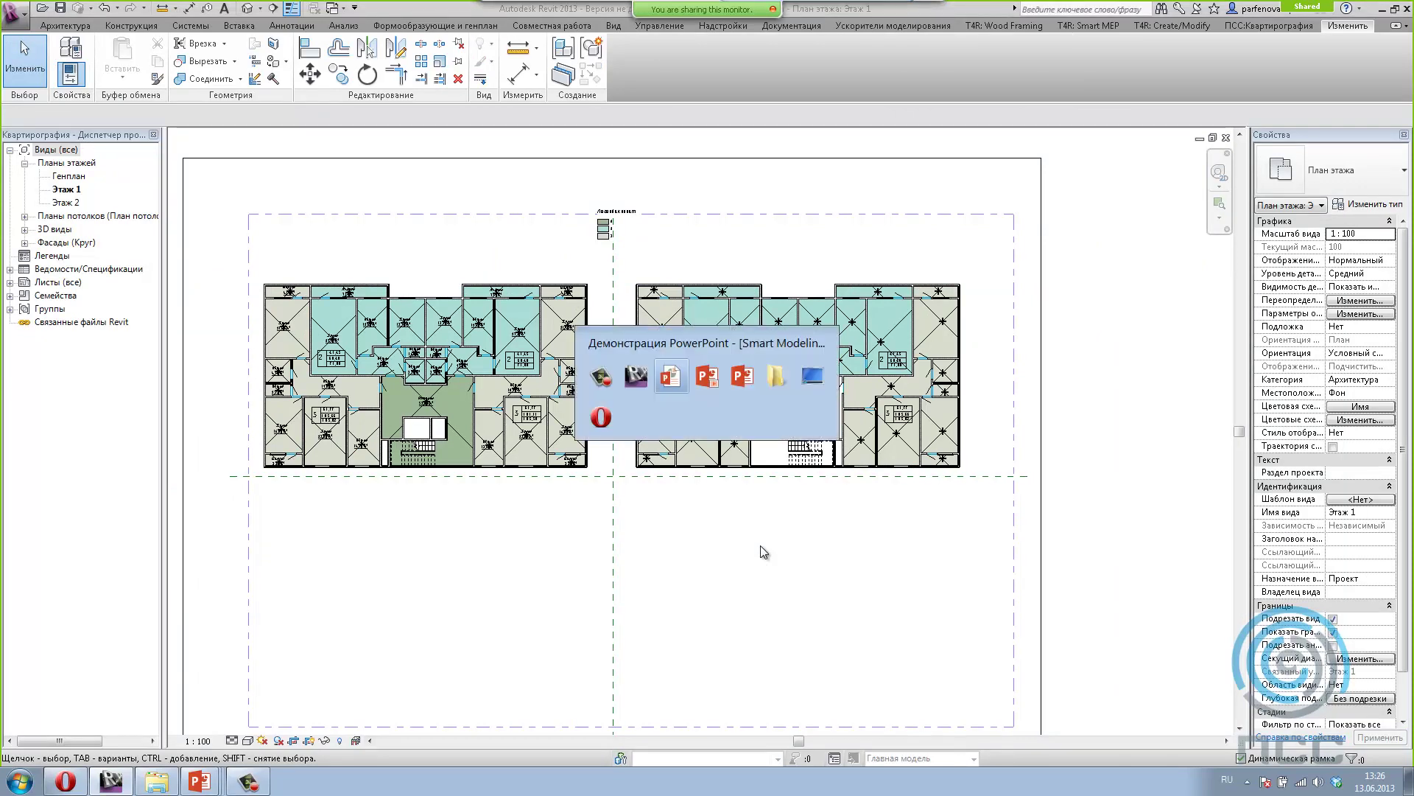
pyautogui.hotkey('alt', 'Tab')
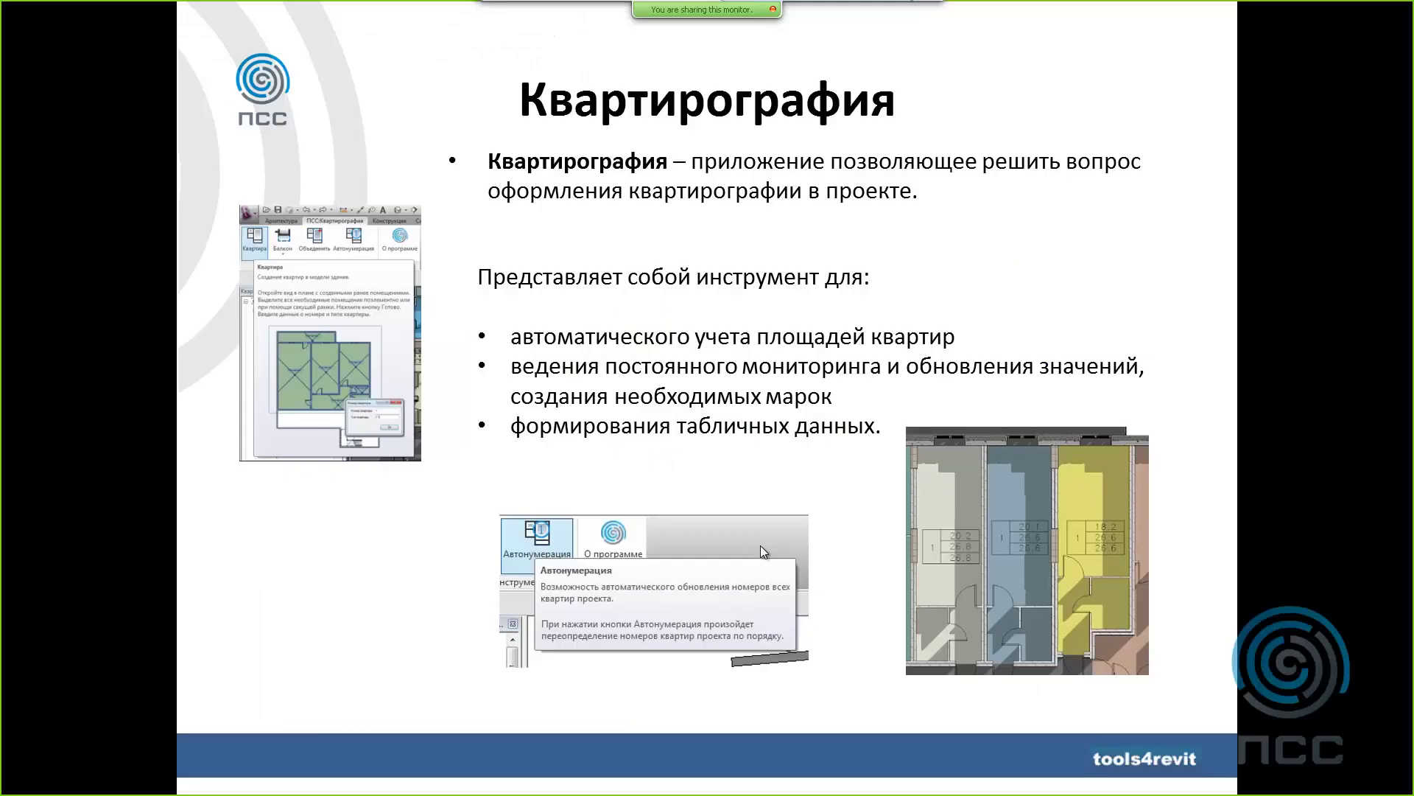
pyautogui.click(477, 482)
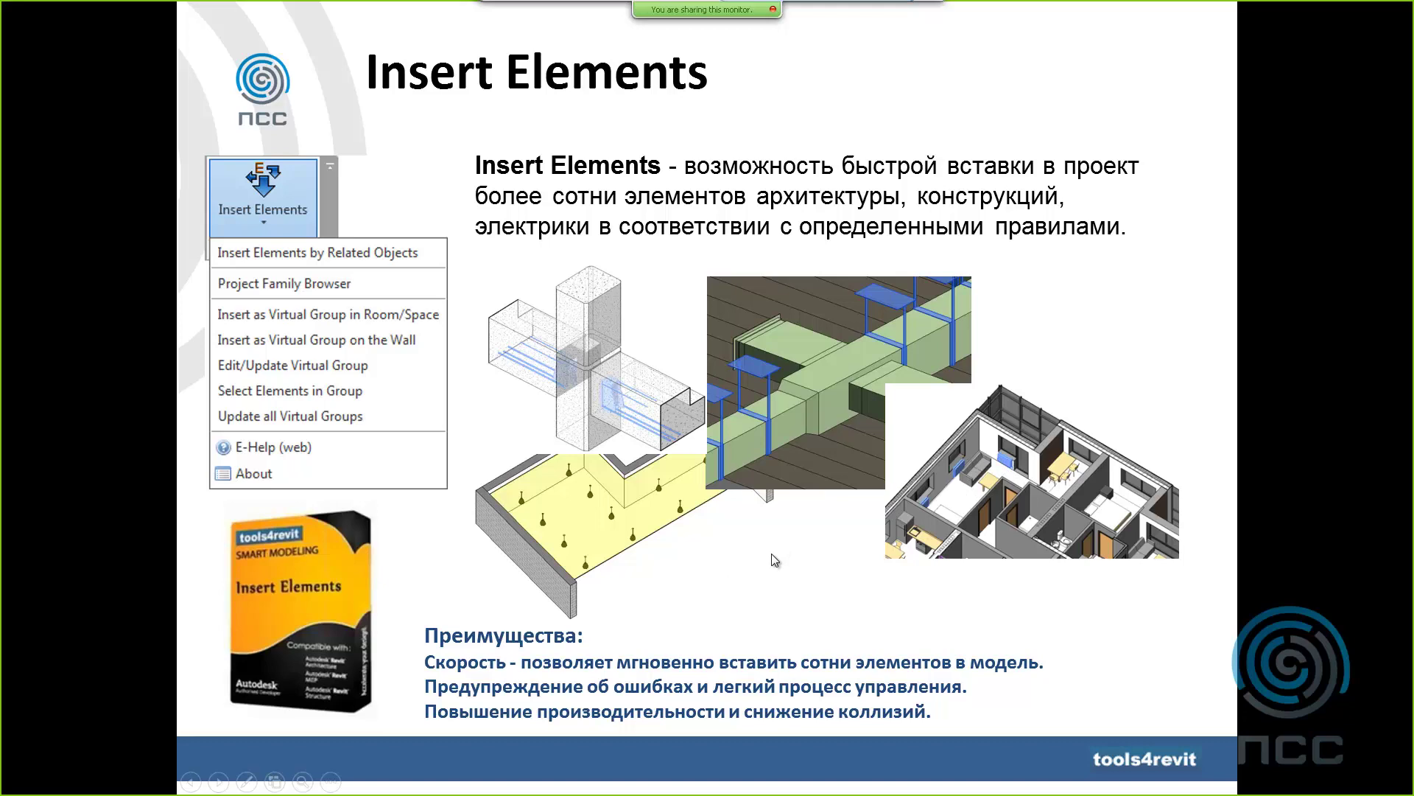
# Step: Switch to the sample project's 3D view and pan and orbit to see the building's front
pyautogui.hotkey('alt', 'Tab')
pyautogui.hotkey('alt', 'Tab')
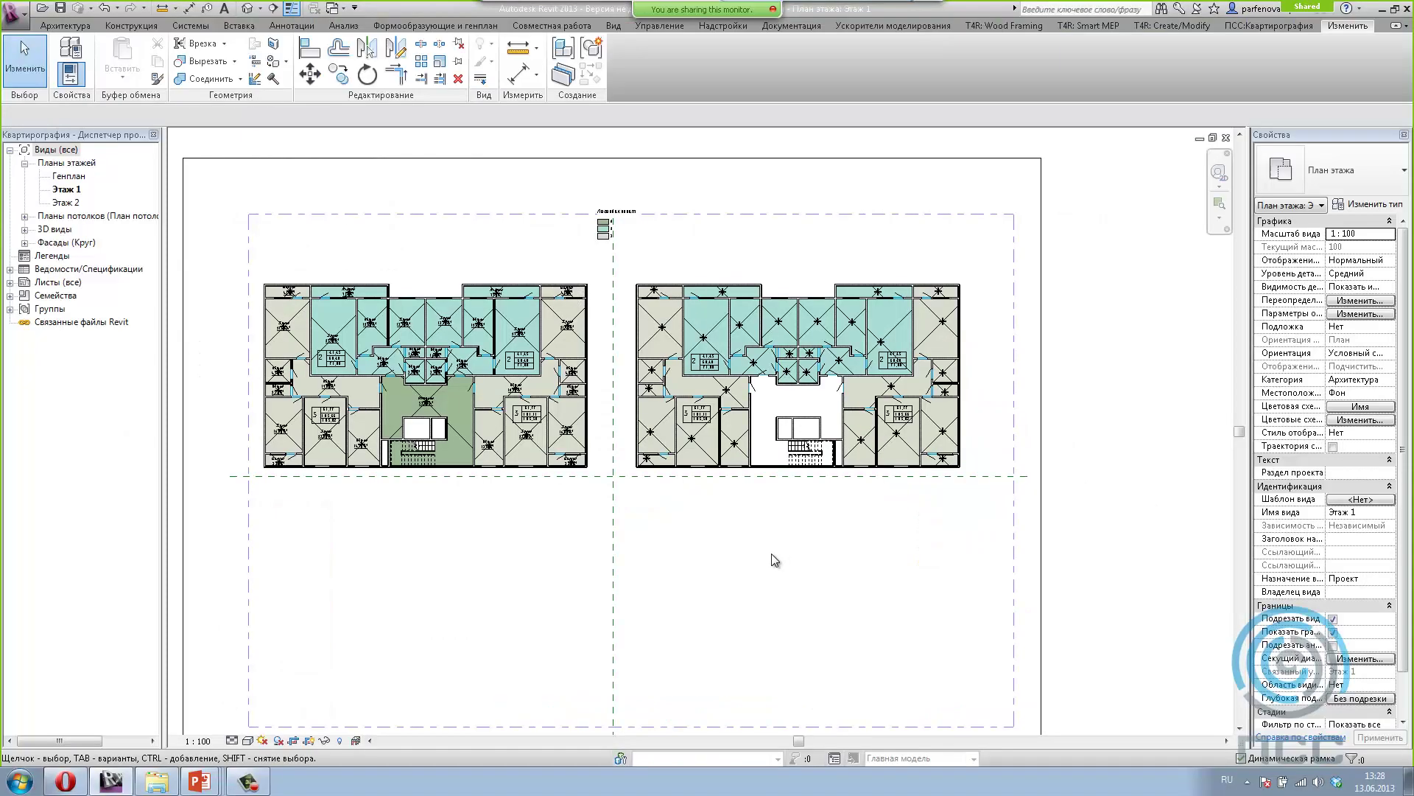
pyautogui.hotkey('ctrl', 'Tab')
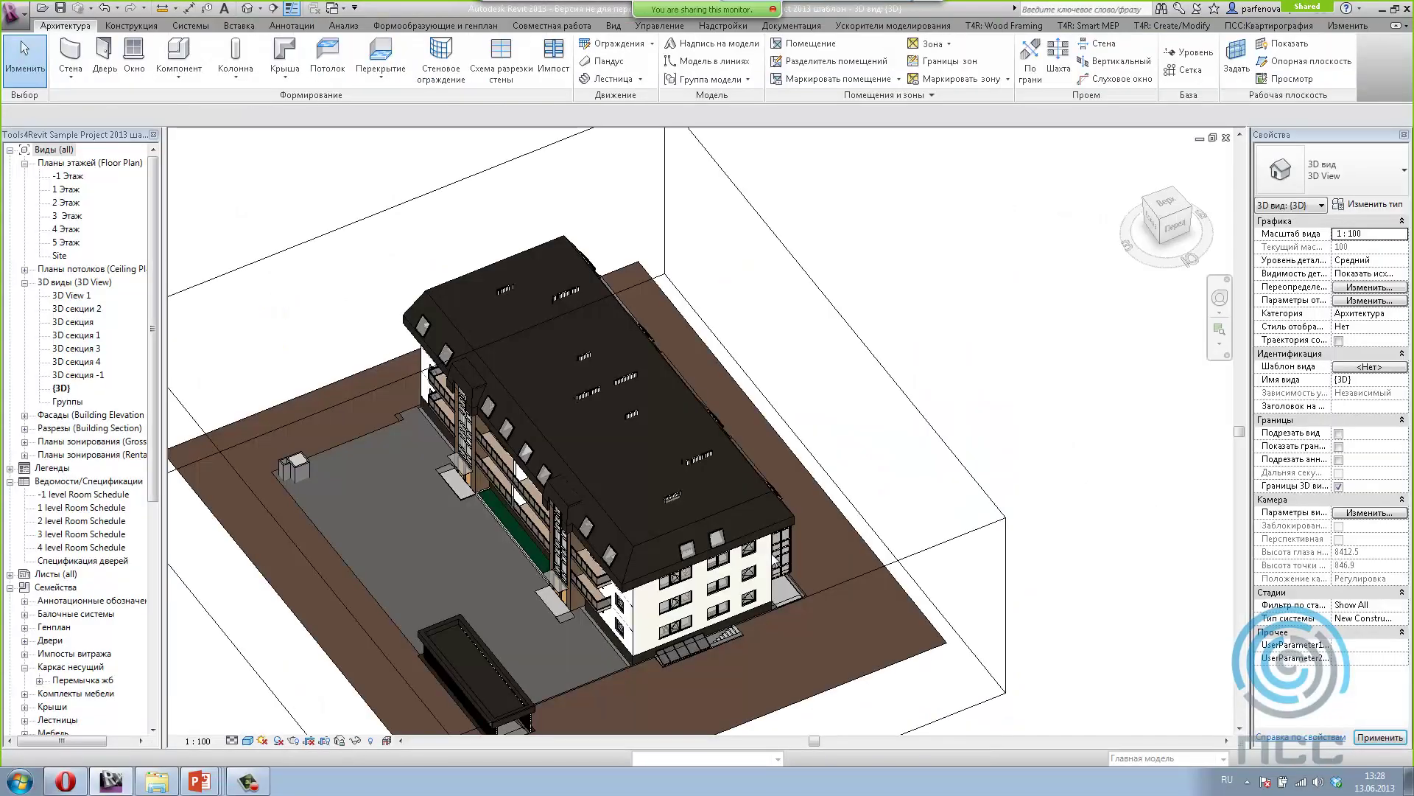
pyautogui.moveTo(1040, 493); pyautogui.dragTo(1121, 370, button='middle')
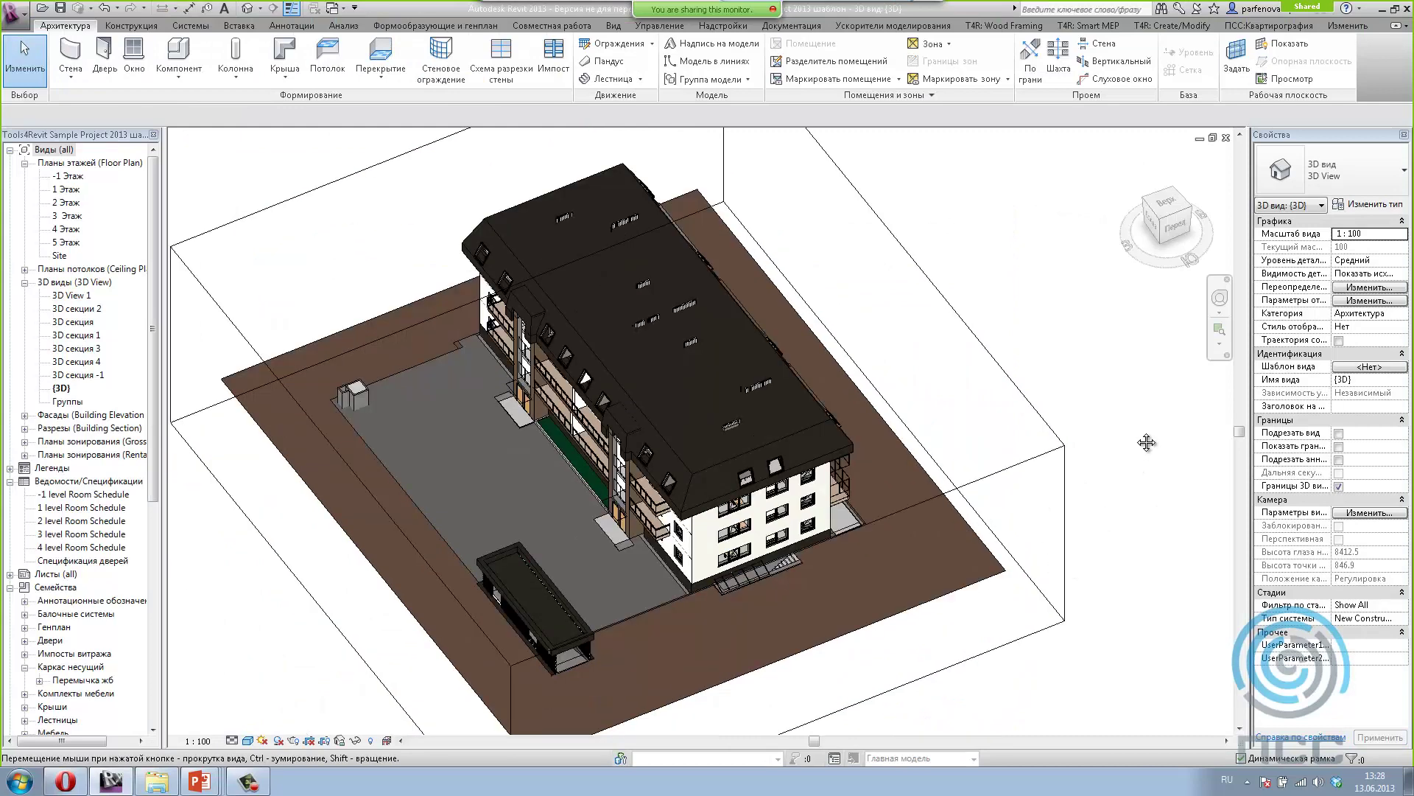
pyautogui.moveTo(939, 661)
pyautogui.keyDown('shift'); pyautogui.mouseDown(button='middle')
pyautogui.moveTo(1055, 524)
pyautogui.moveTo(870, 699)
pyautogui.moveTo(753, 249)
pyautogui.mouseUp(button='middle'); pyautogui.keyUp('shift')
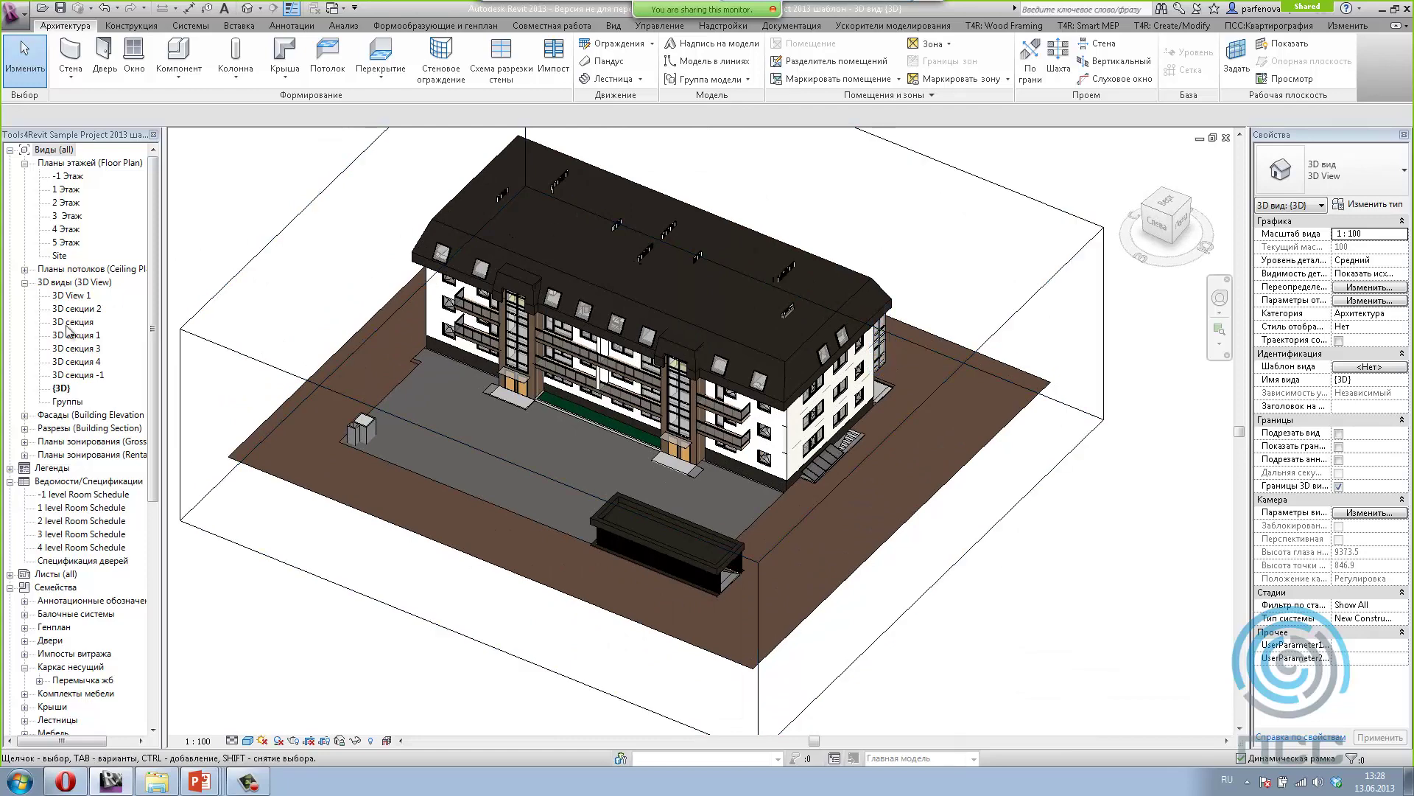
# Step: Open the 3 Этаж floor plan from the Project Browser
pyautogui.doubleClick(74, 215)
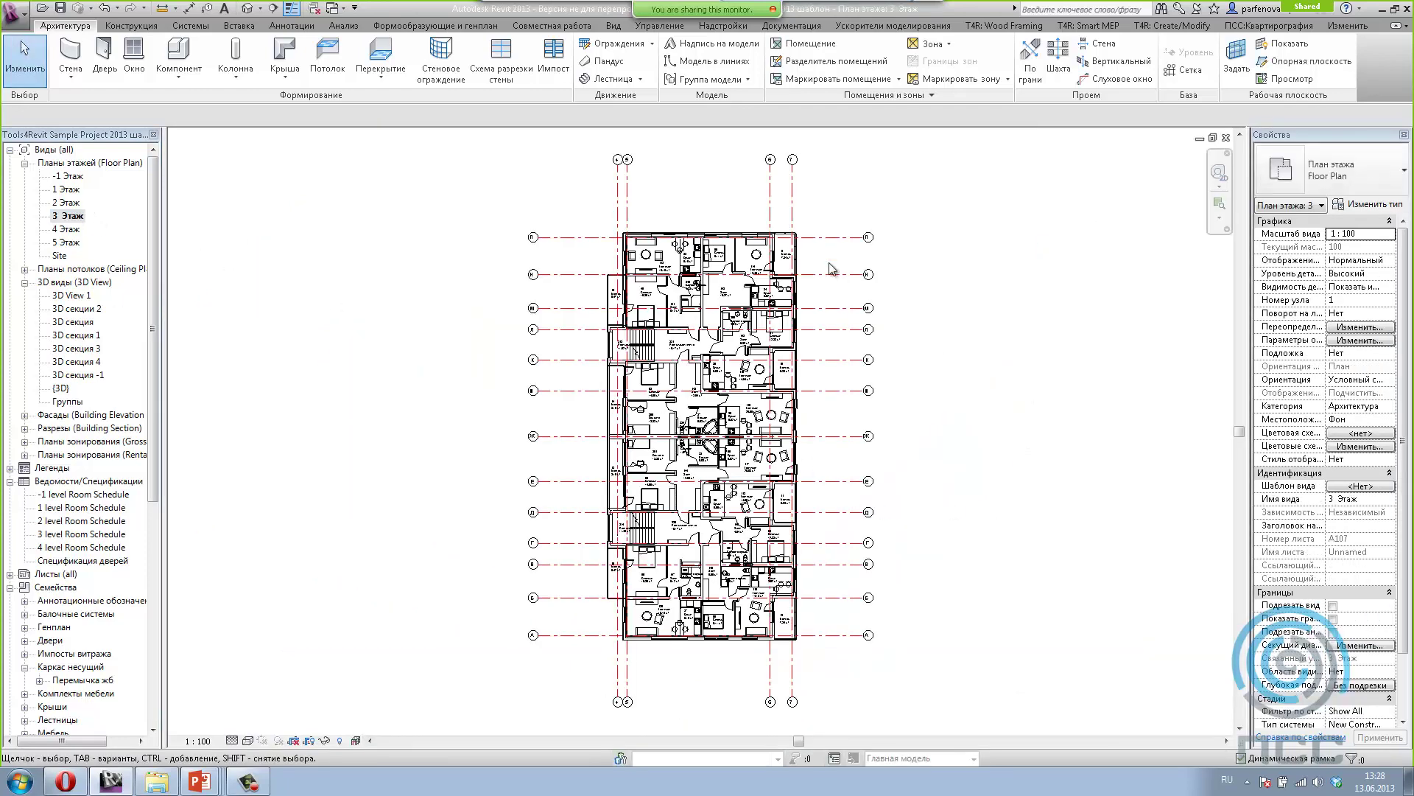
pyautogui.scroll(3, 727, 254)
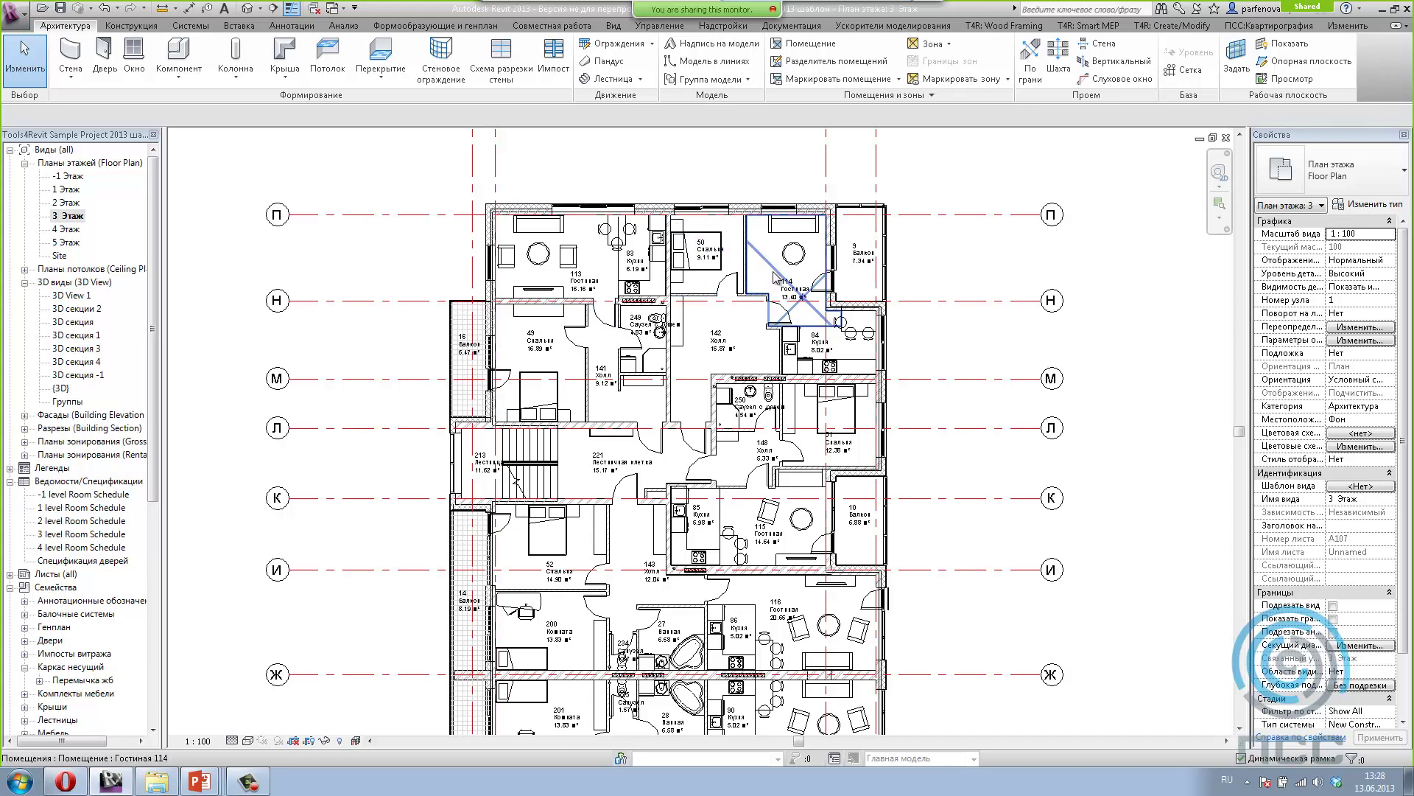
pyautogui.scroll(-2, 587, 225)
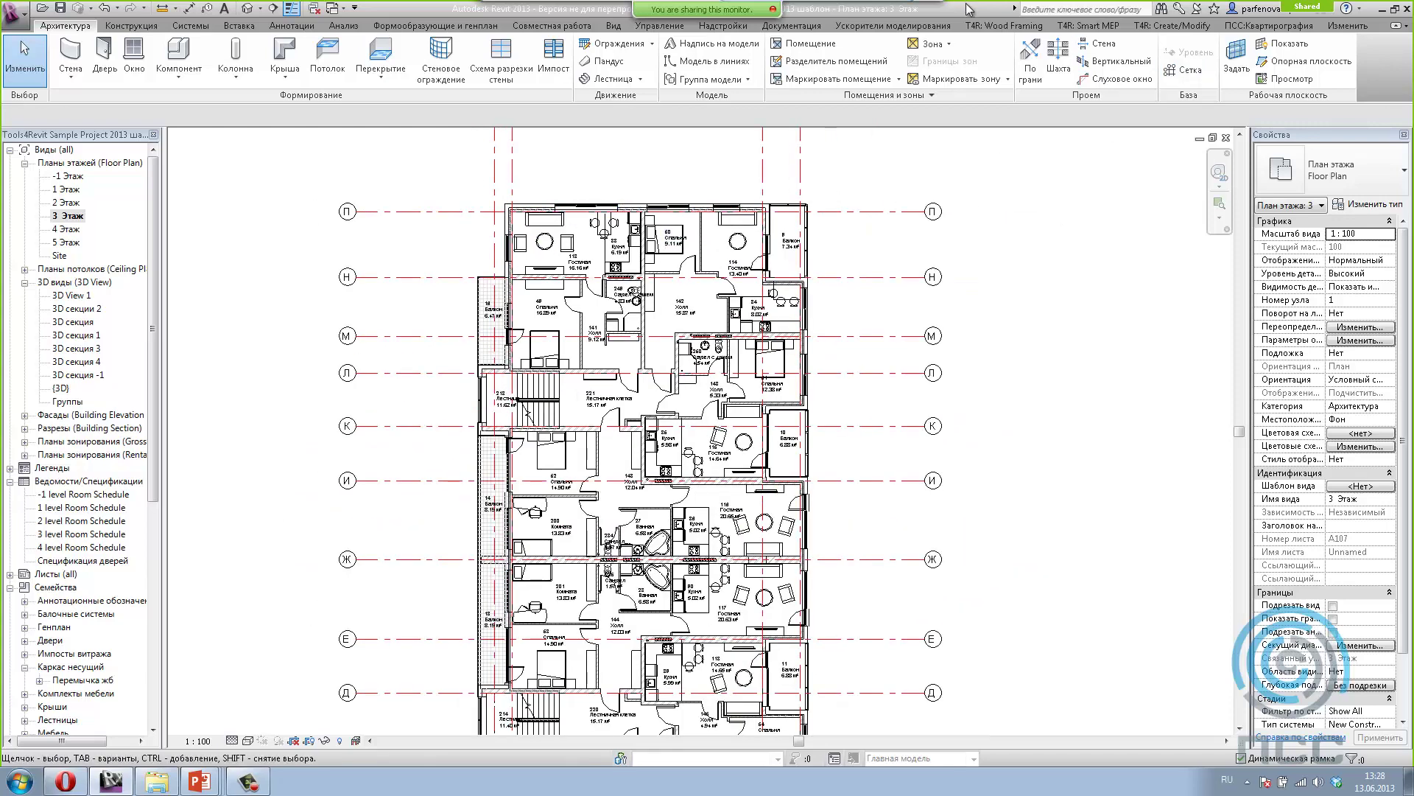
# Step: Tear off the Вставка элементов panel from Ускорители моделирования and launch Вставка элементов
pyautogui.click(867, 26)
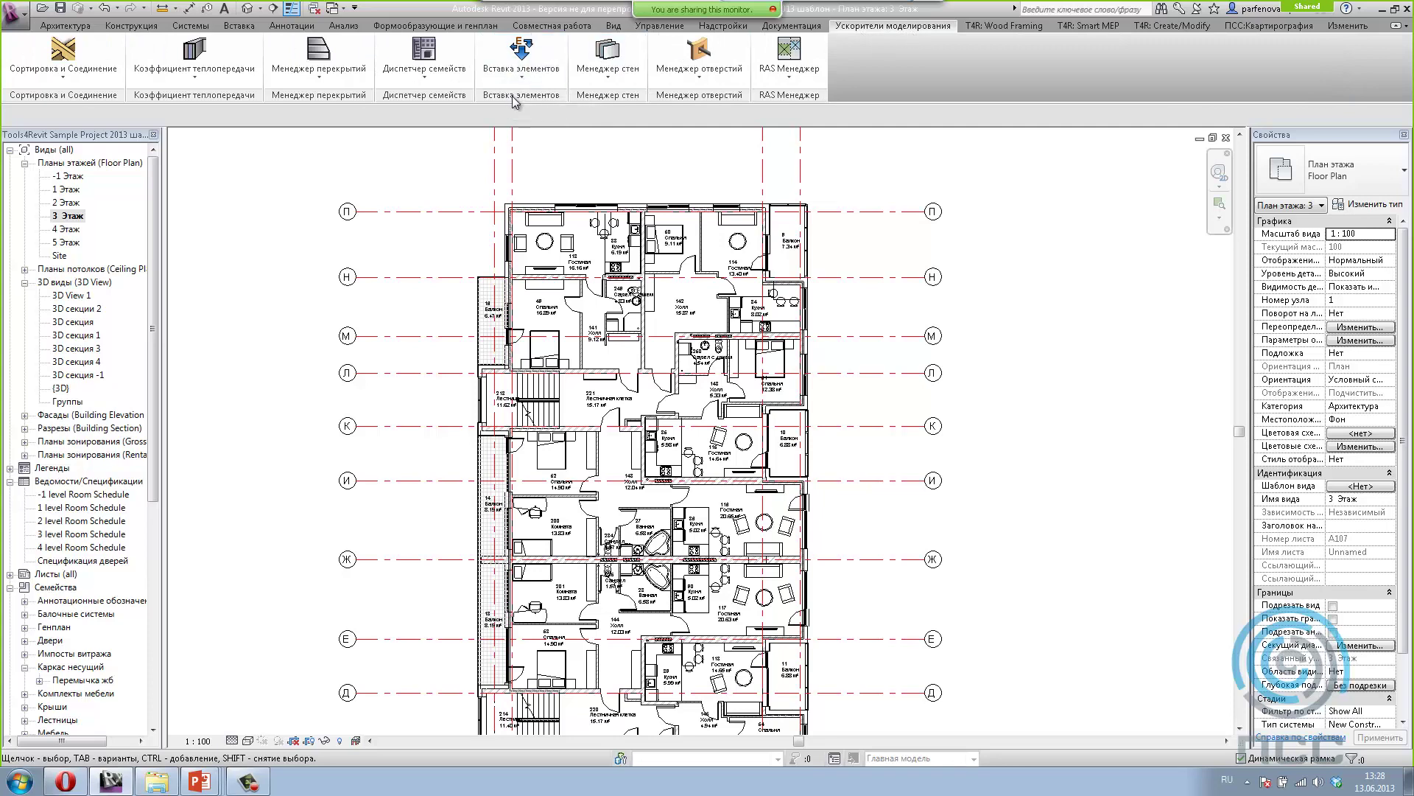
pyautogui.moveTo(513, 102); pyautogui.dragTo(236, 204)
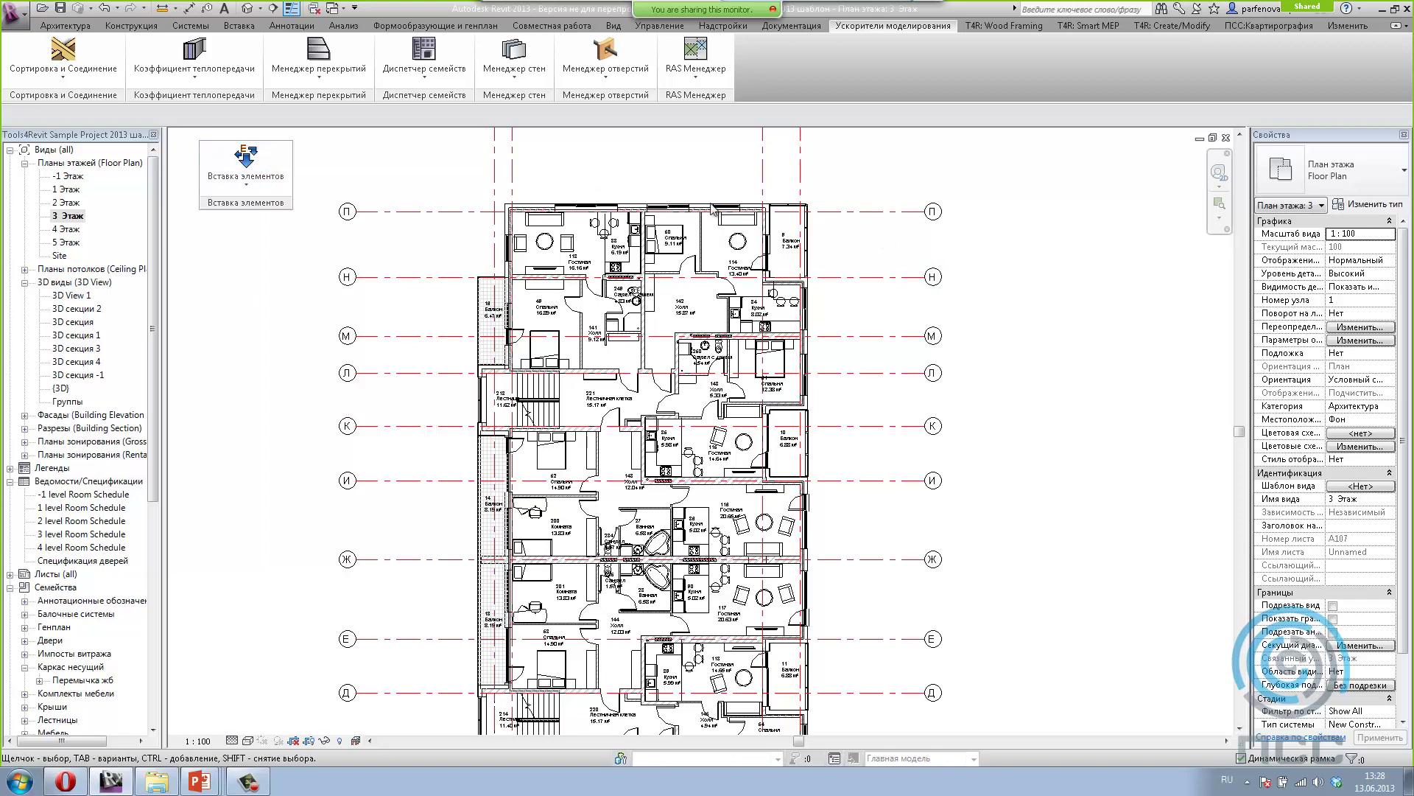
pyautogui.click(245, 180)
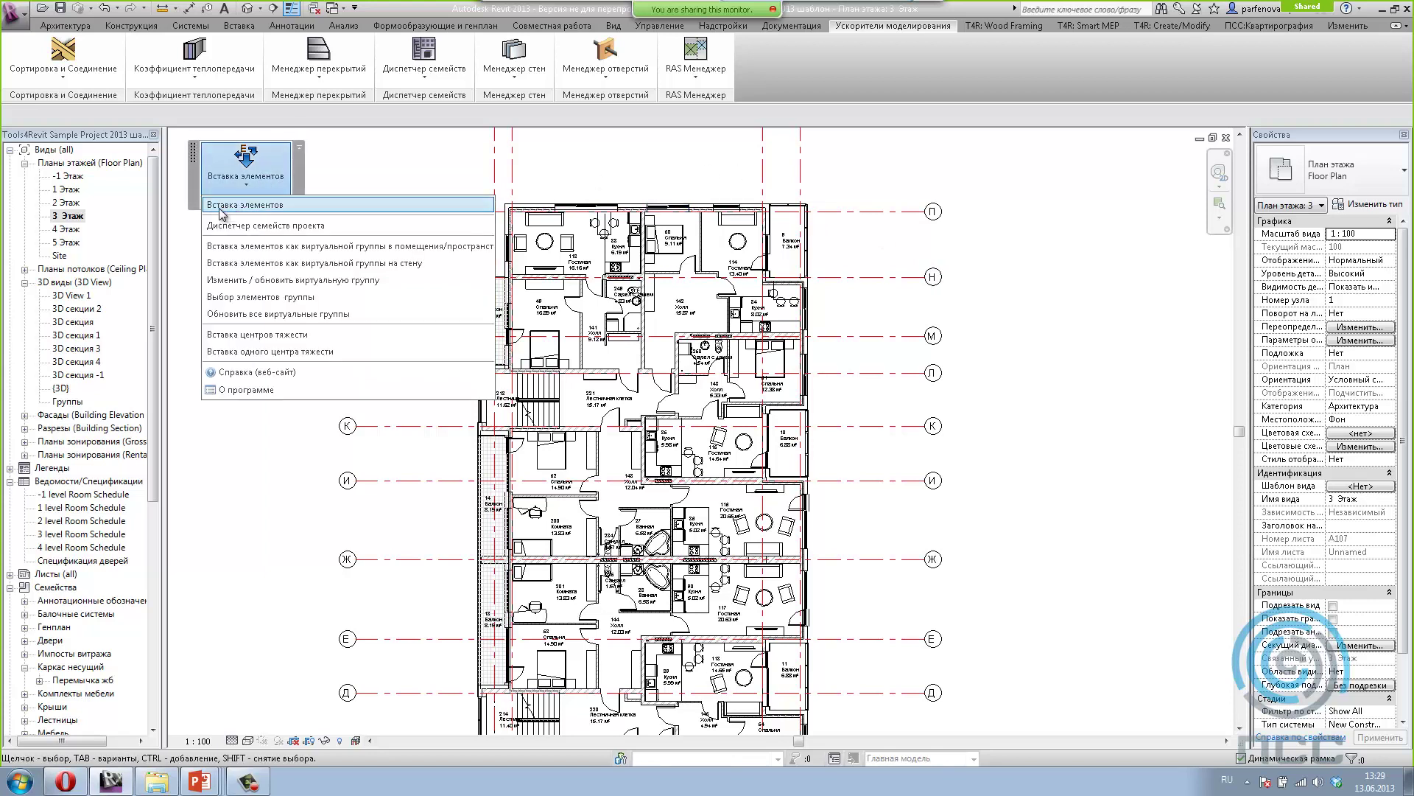
pyautogui.click(220, 210)
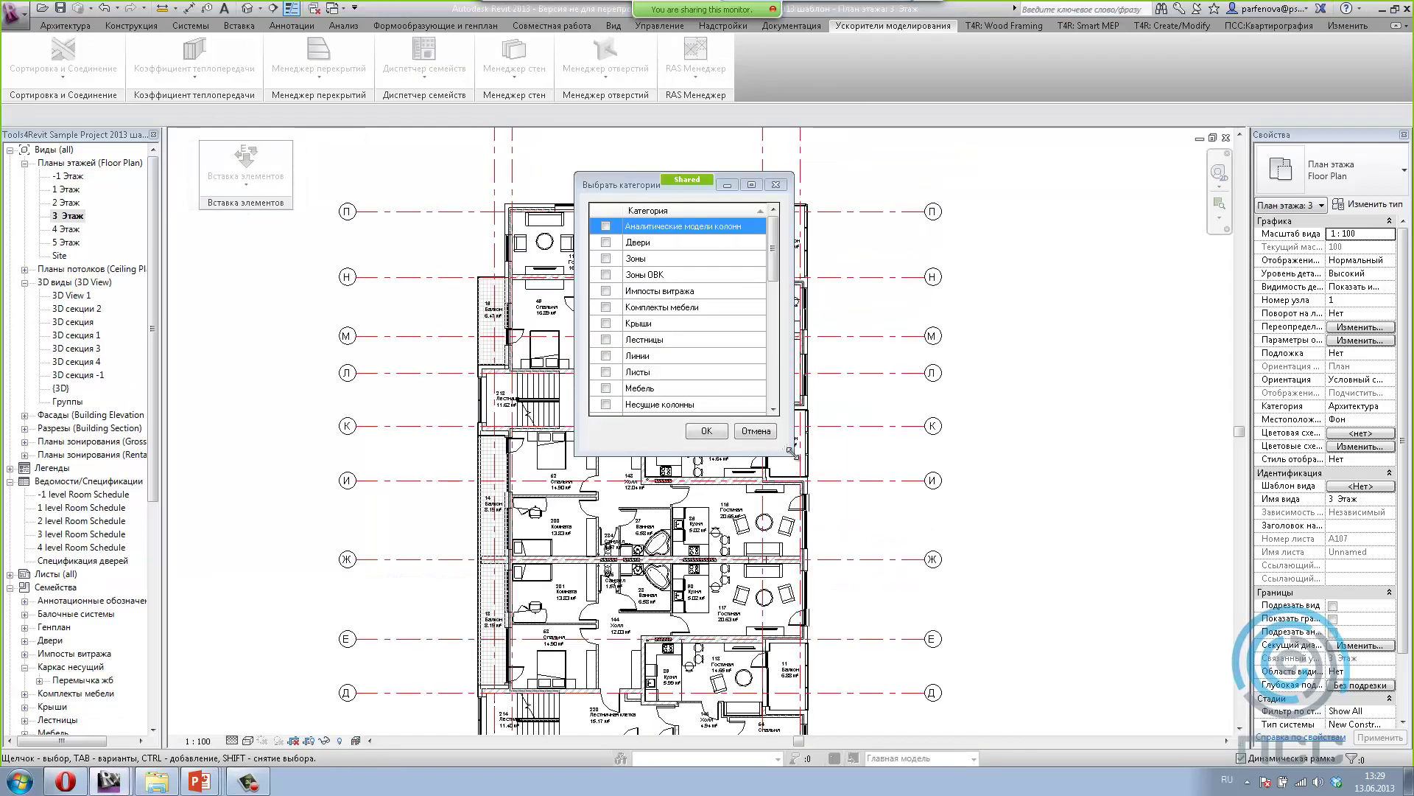
# Step: Enlarge the category chooser, check Помещения and confirm to load the rooms
pyautogui.moveTo(792, 452); pyautogui.dragTo(850, 491)
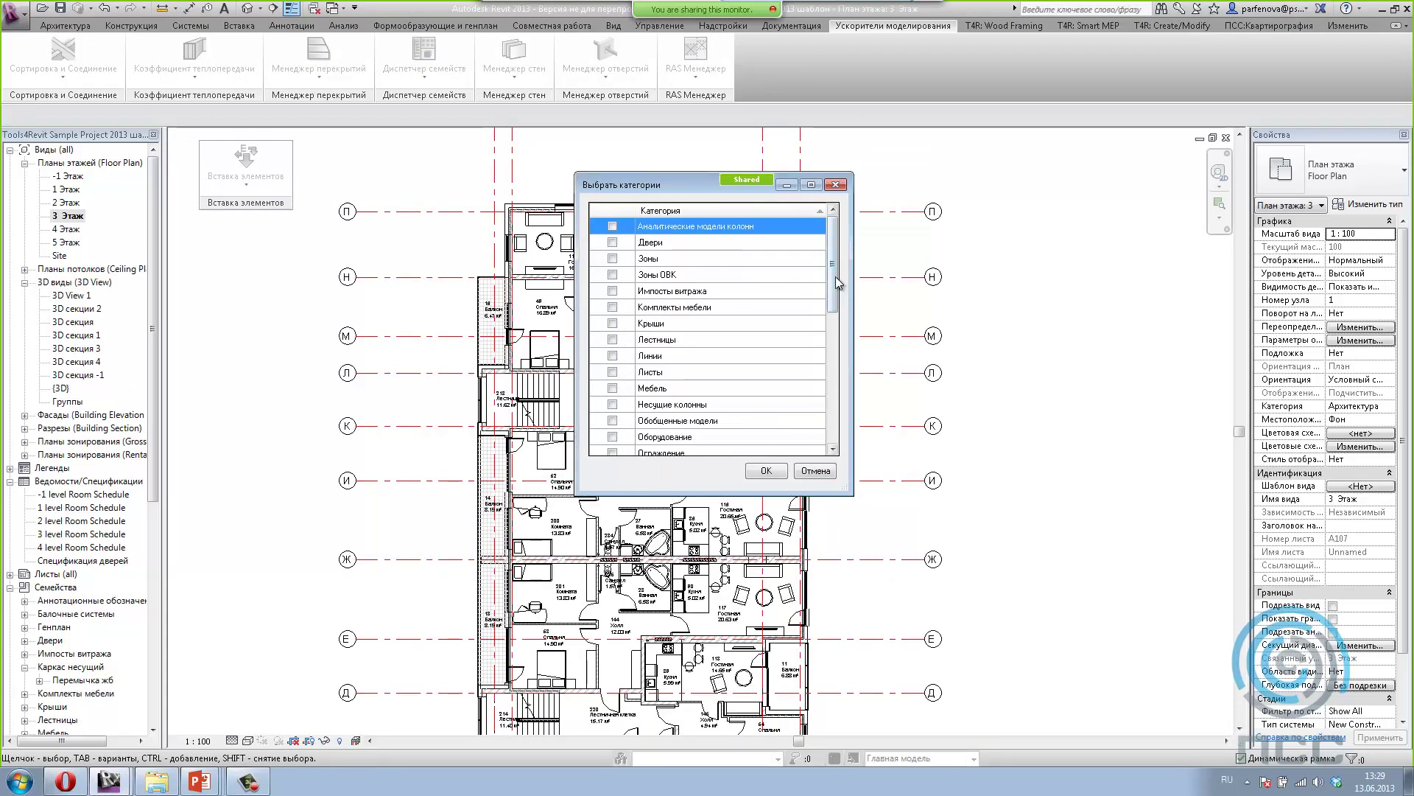
pyautogui.moveTo(835, 276); pyautogui.dragTo(835, 284)
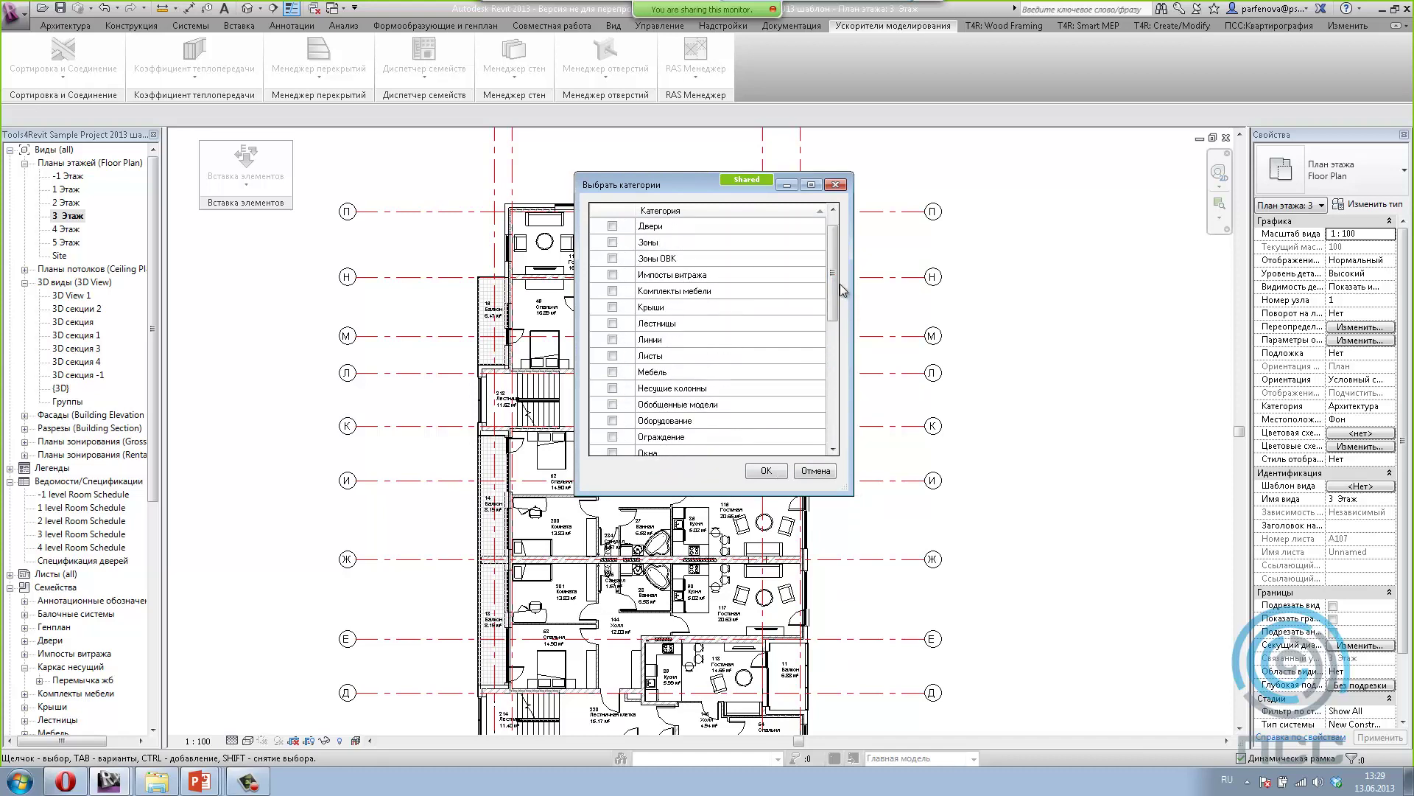
pyautogui.moveTo(834, 286); pyautogui.dragTo(831, 405)
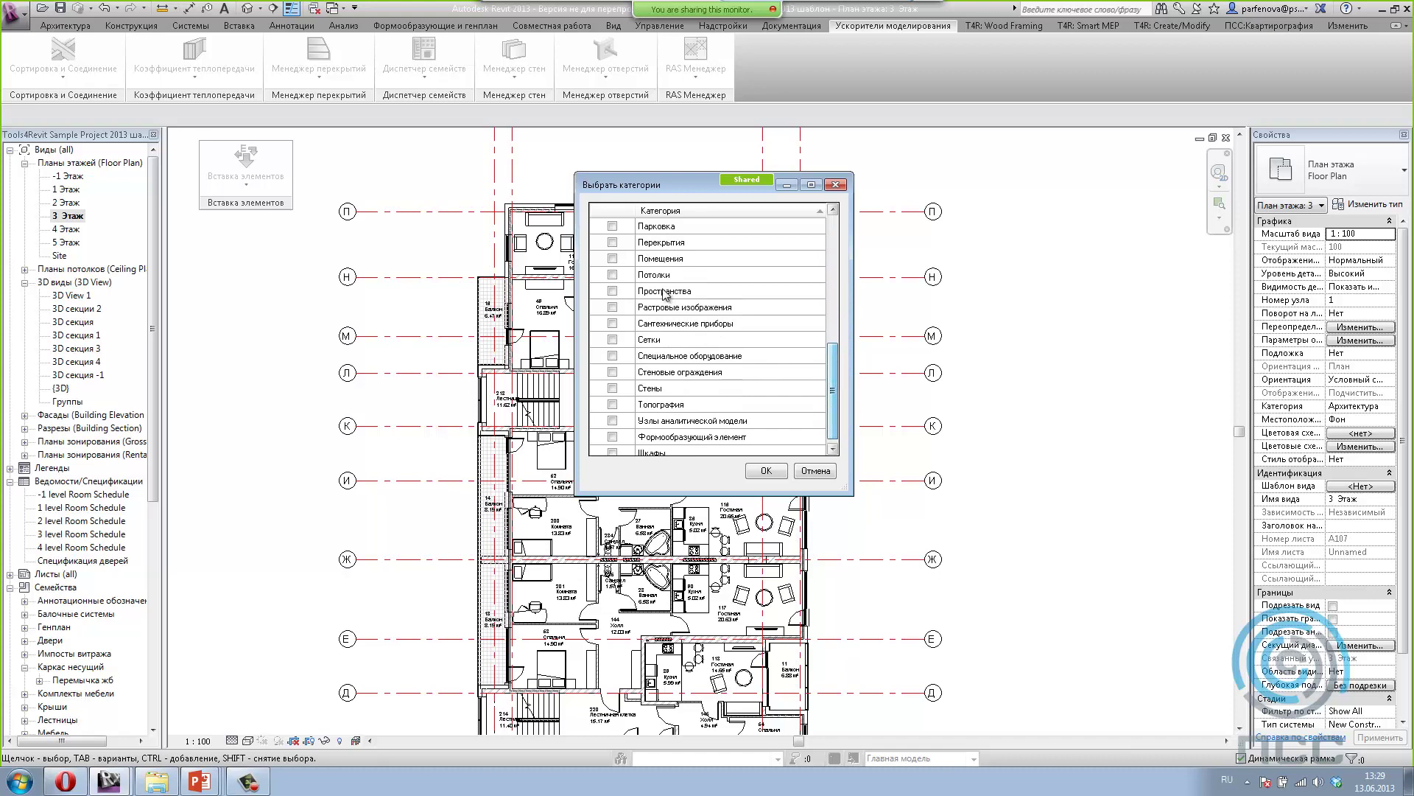
pyautogui.click(611, 259)
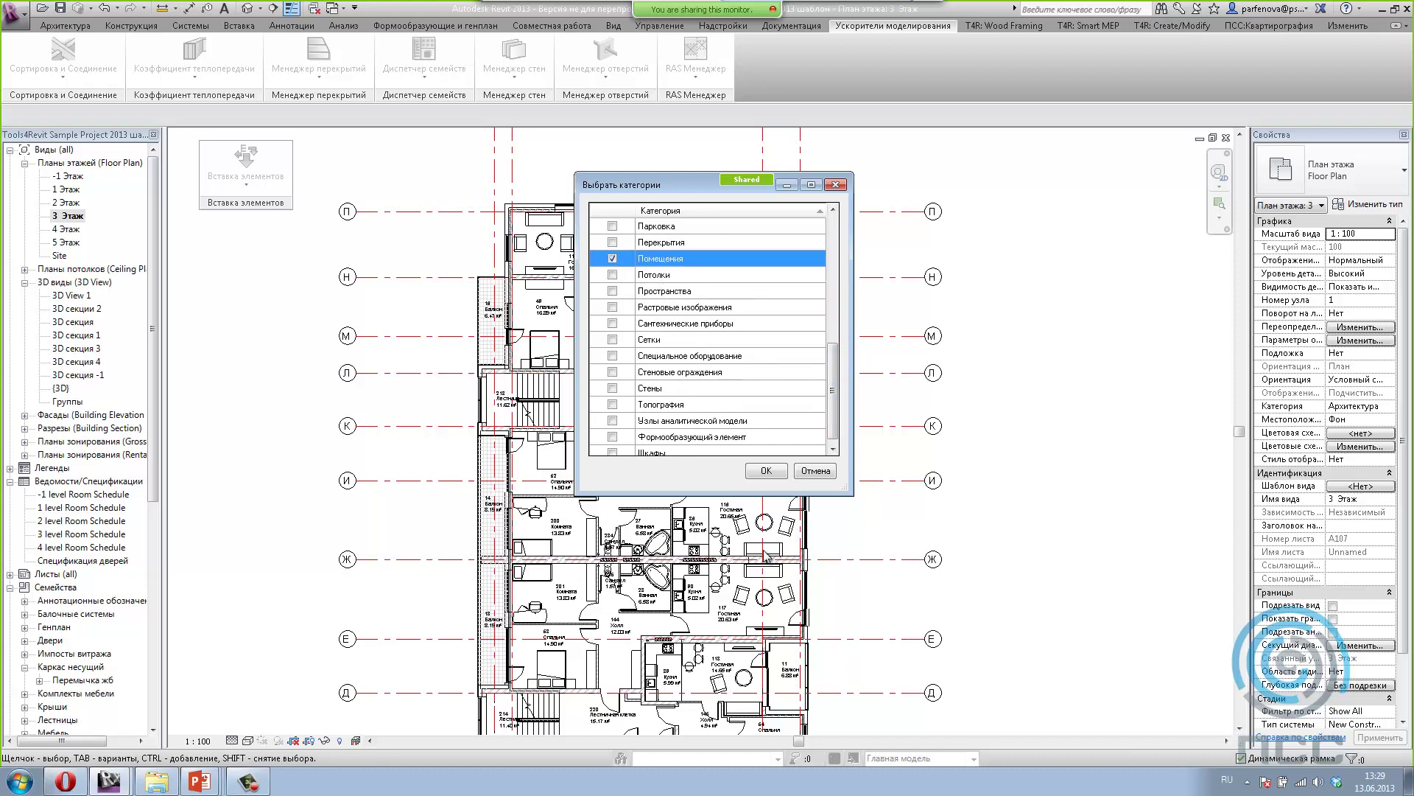
pyautogui.click(763, 472)
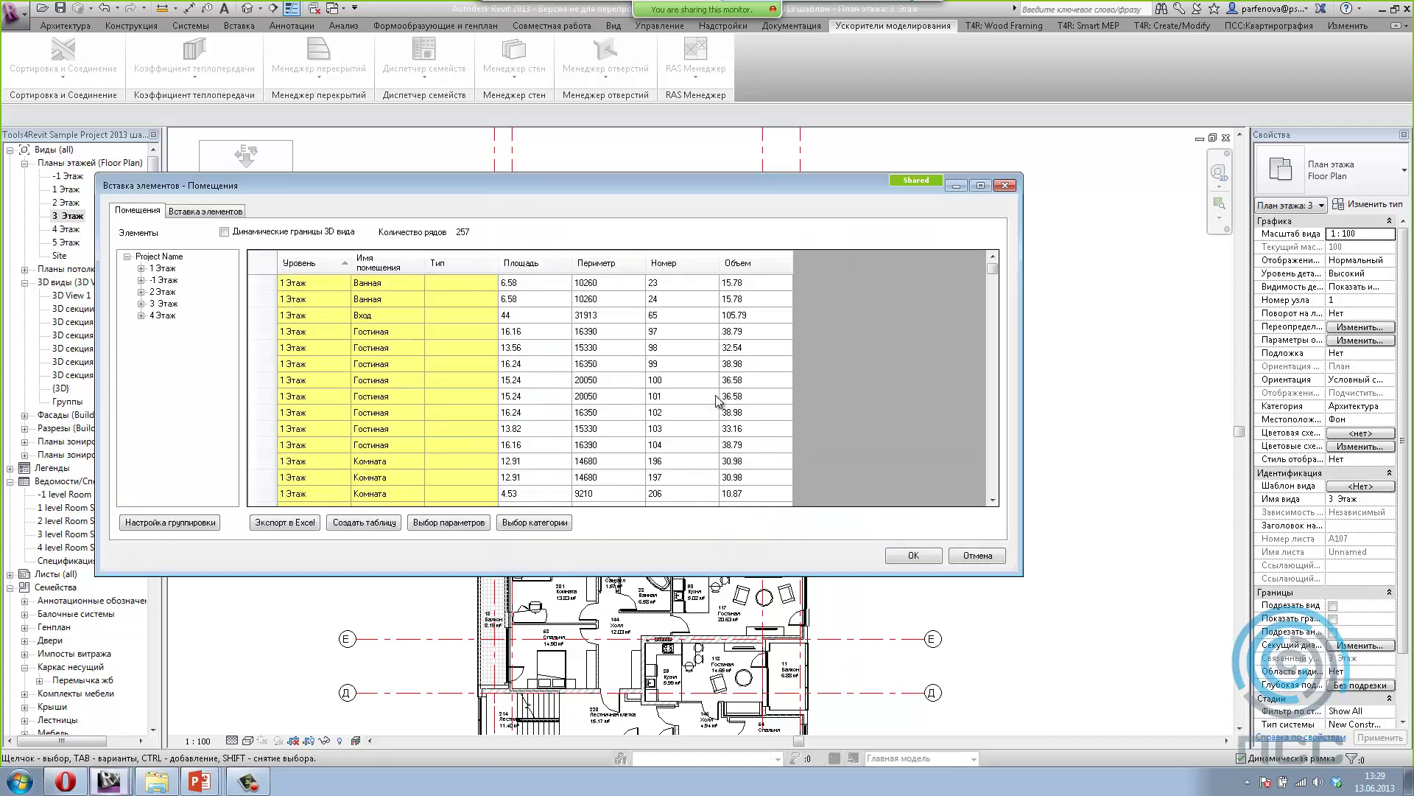
# Step: Enlarge and reposition the rooms table window and expand 1 Этаж
pyautogui.moveTo(1021, 574); pyautogui.dragTo(1101, 664)
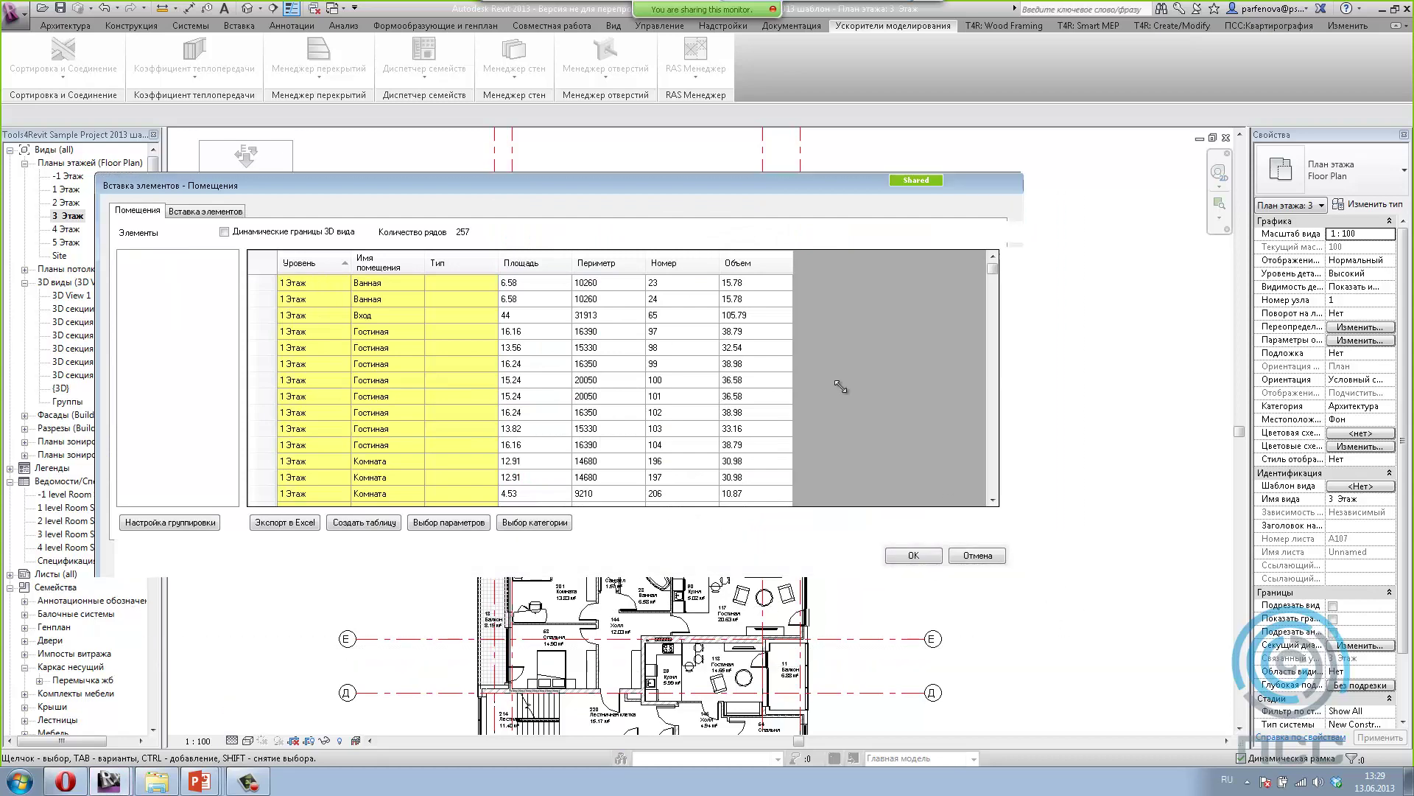
pyautogui.moveTo(546, 190); pyautogui.dragTo(632, 135)
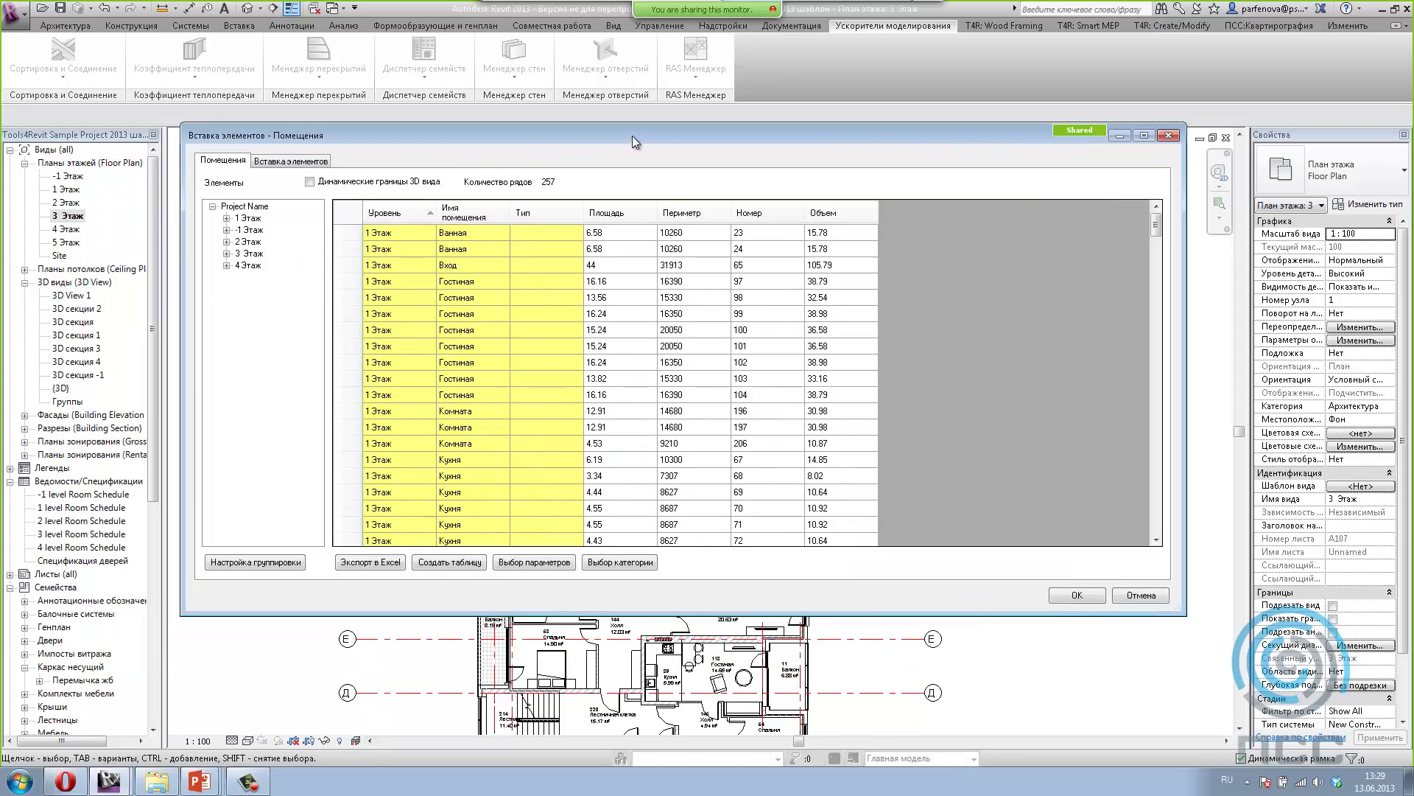
pyautogui.click(227, 219)
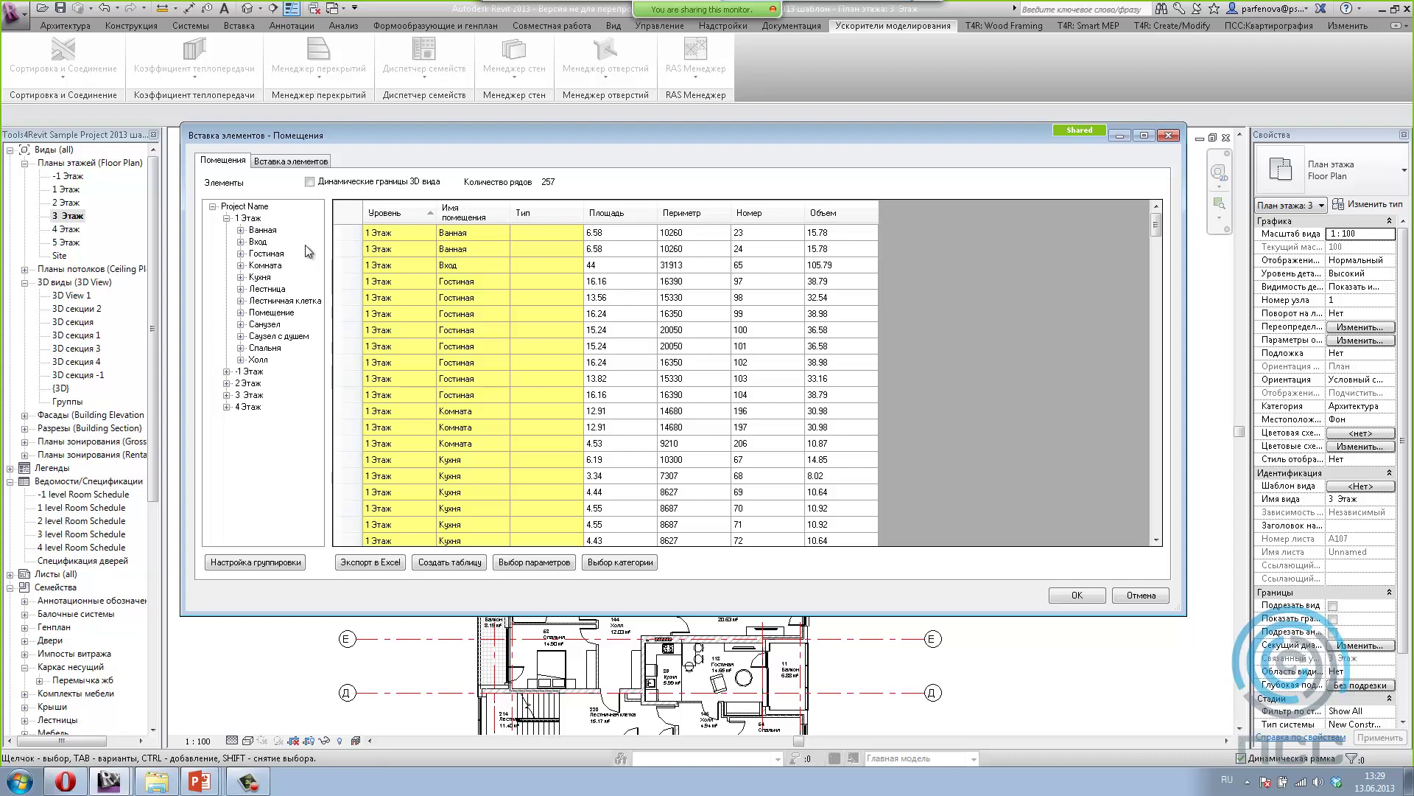
# Step: Uncheck Уровень in Настройка группировки, apply it, and make the table taller
pyautogui.click(229, 563)
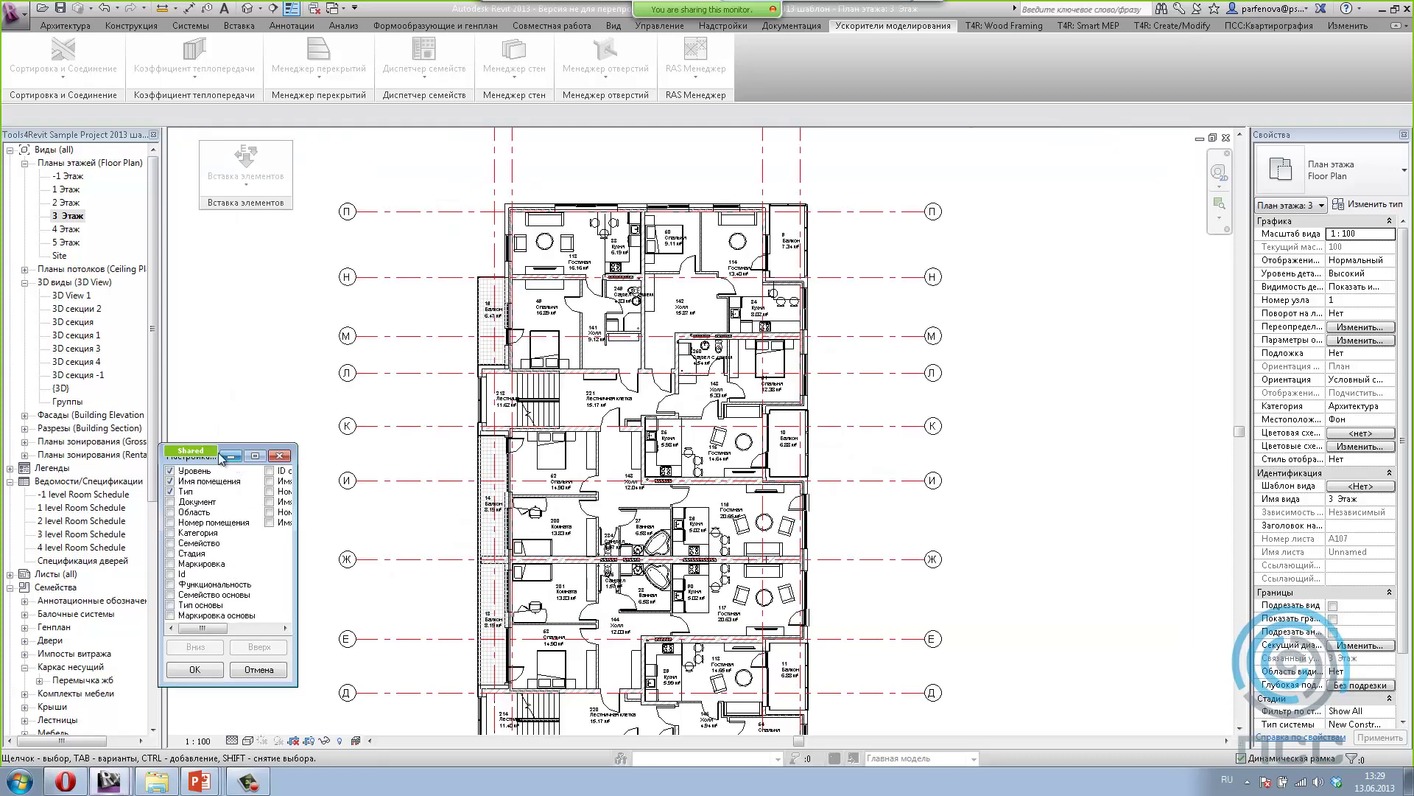
pyautogui.moveTo(298, 631); pyautogui.dragTo(456, 631)
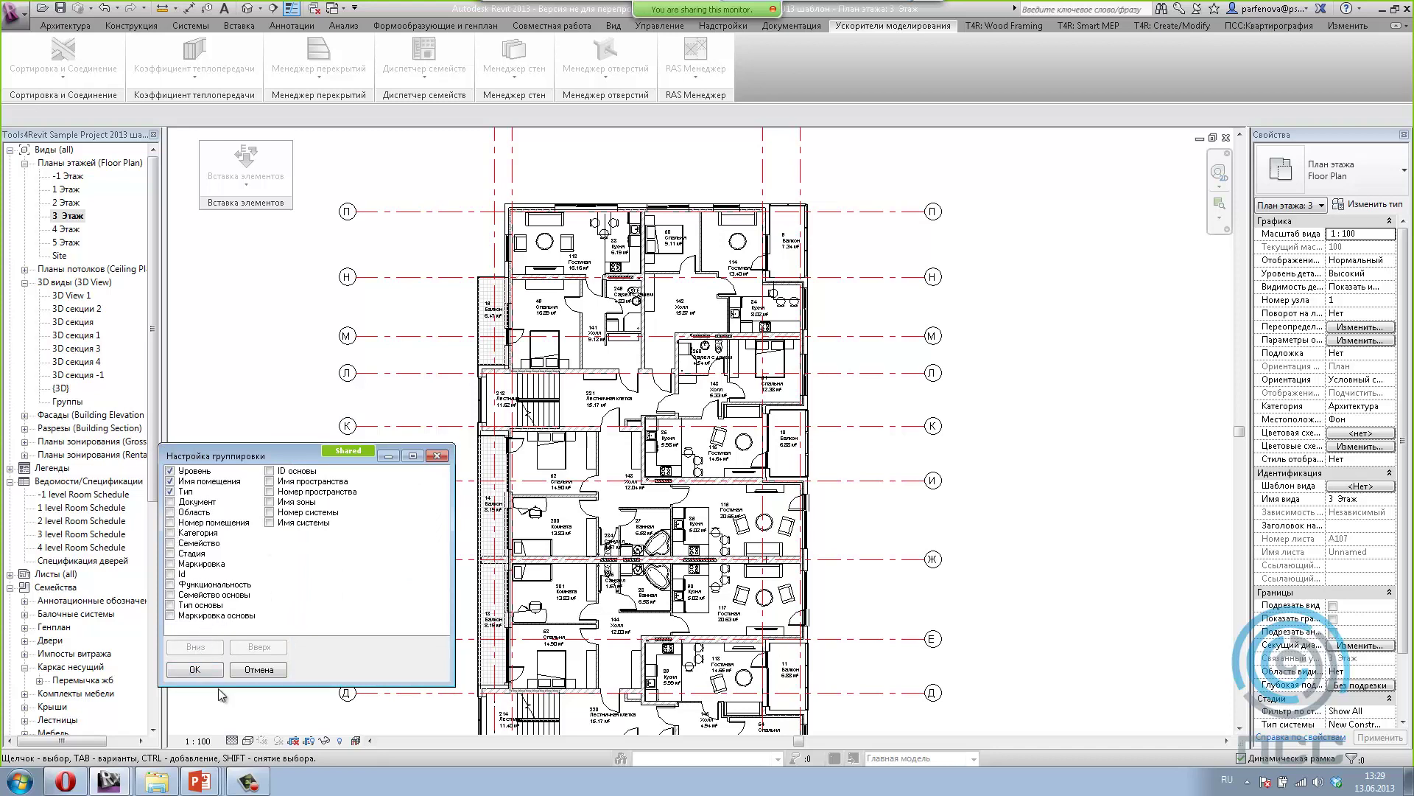
pyautogui.click(171, 472)
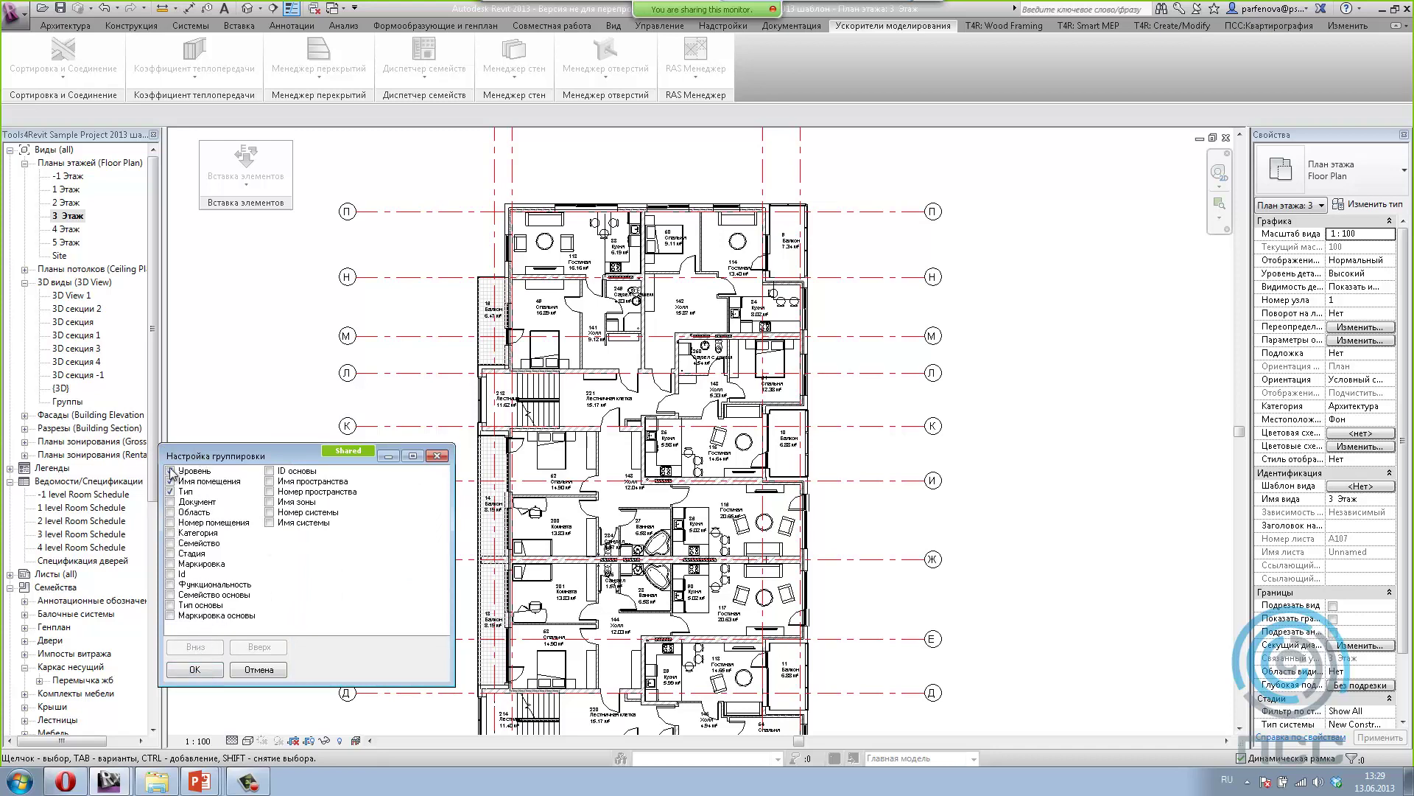
pyautogui.click(196, 666)
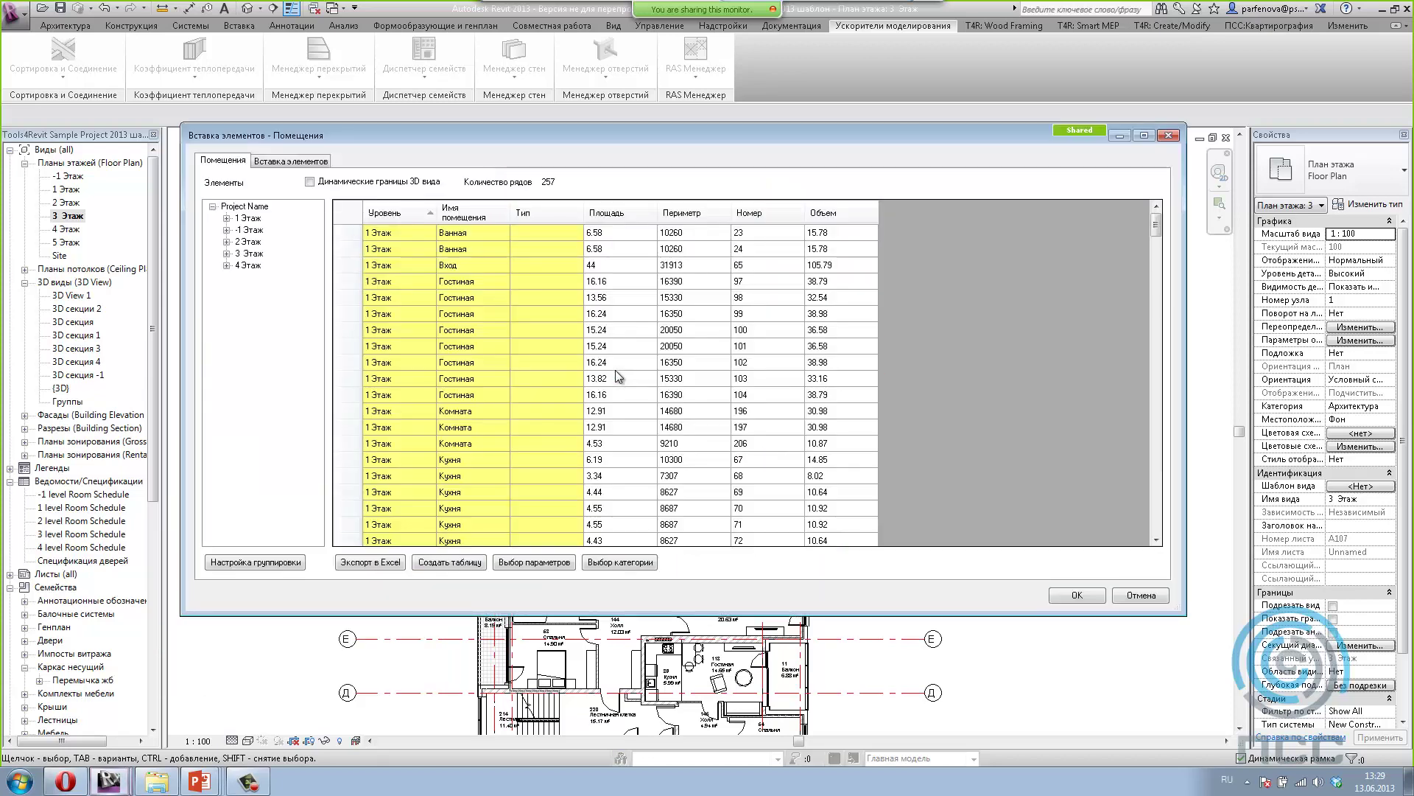
pyautogui.moveTo(872, 612); pyautogui.dragTo(872, 692)
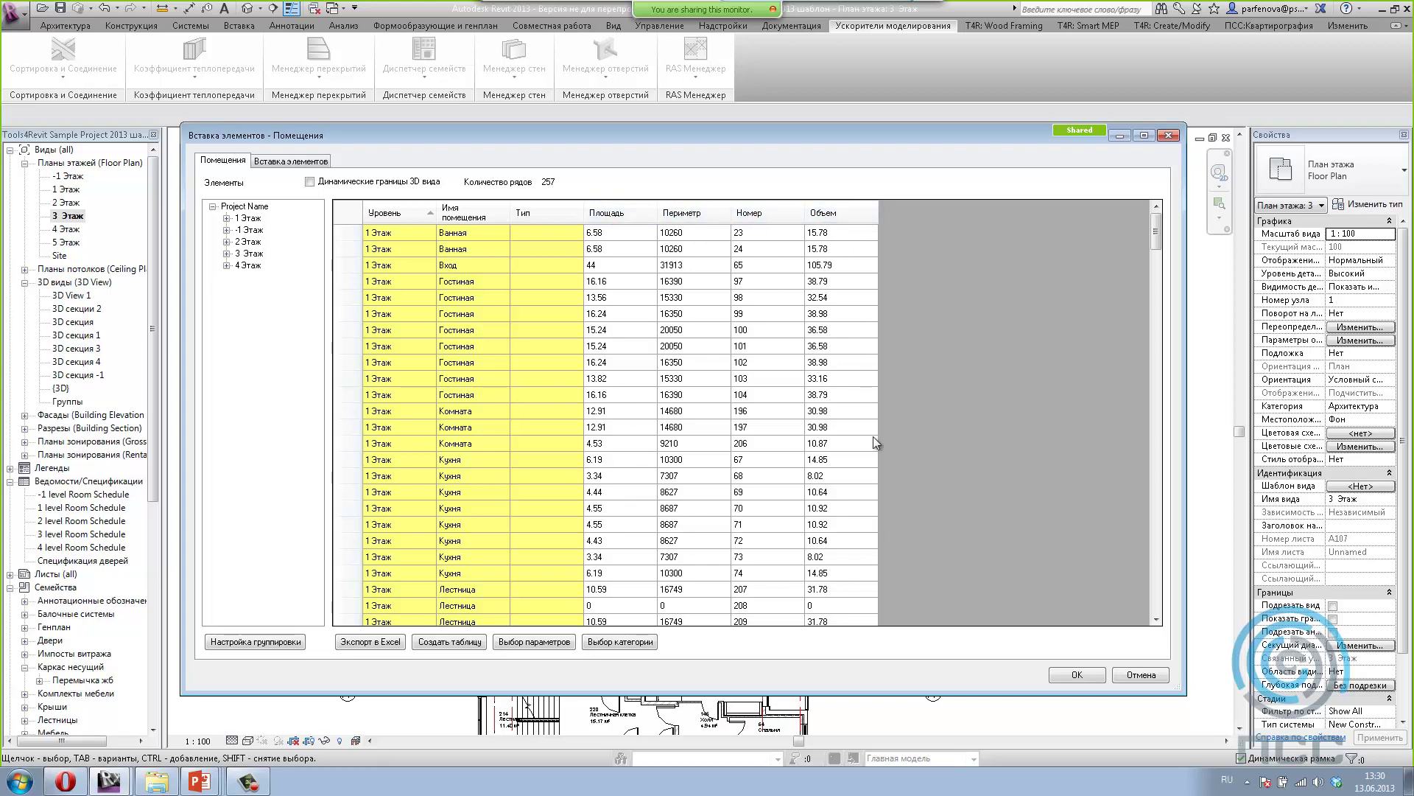
# Step: Keep Площадь, Периметр, Номер and Объем as table parameters and rebuild the 257-room table
pyautogui.click(515, 642)
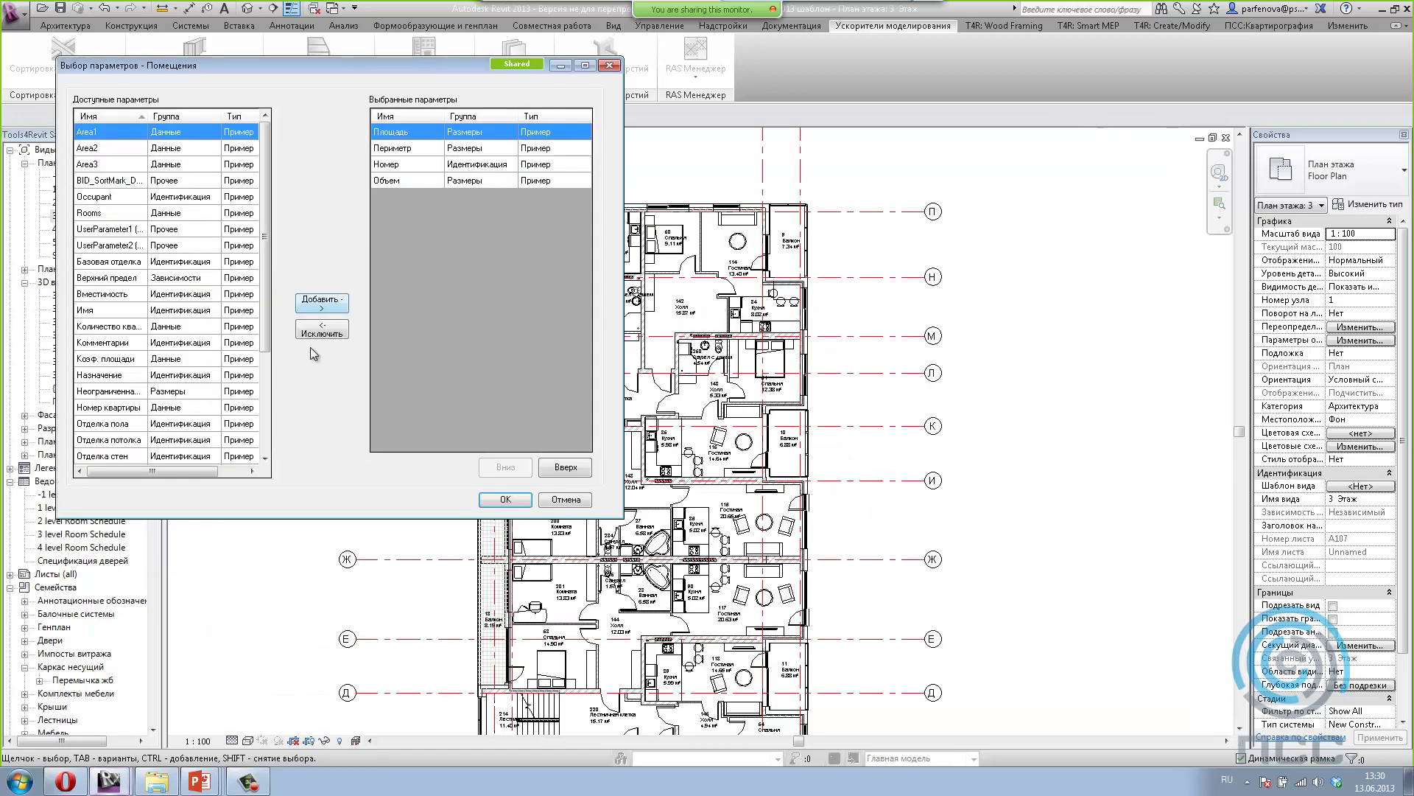
pyautogui.moveTo(267, 338)
pyautogui.mouseDown()
pyautogui.moveTo(268, 425)
pyautogui.moveTo(267, 336)
pyautogui.mouseUp()
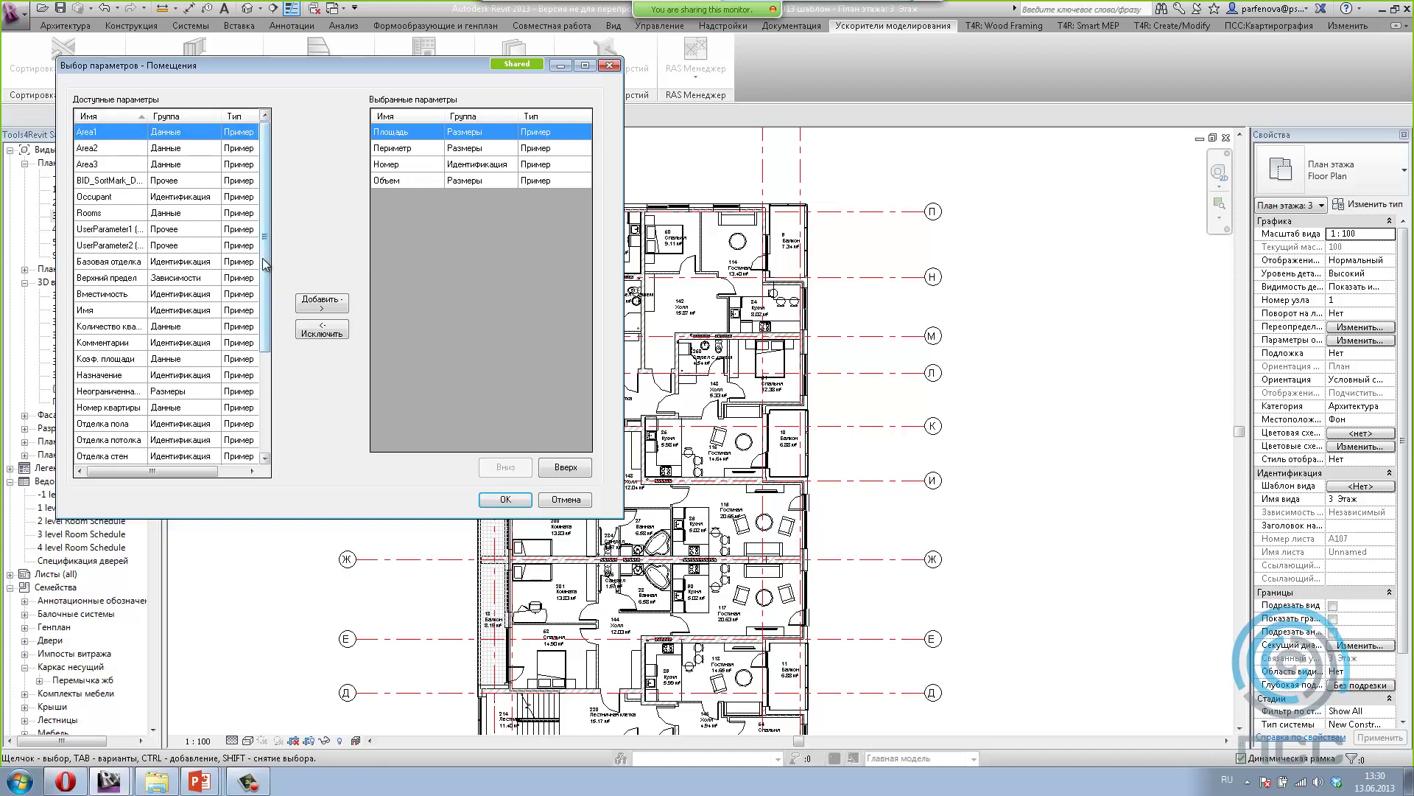
pyautogui.moveTo(262, 267); pyautogui.dragTo(268, 390)
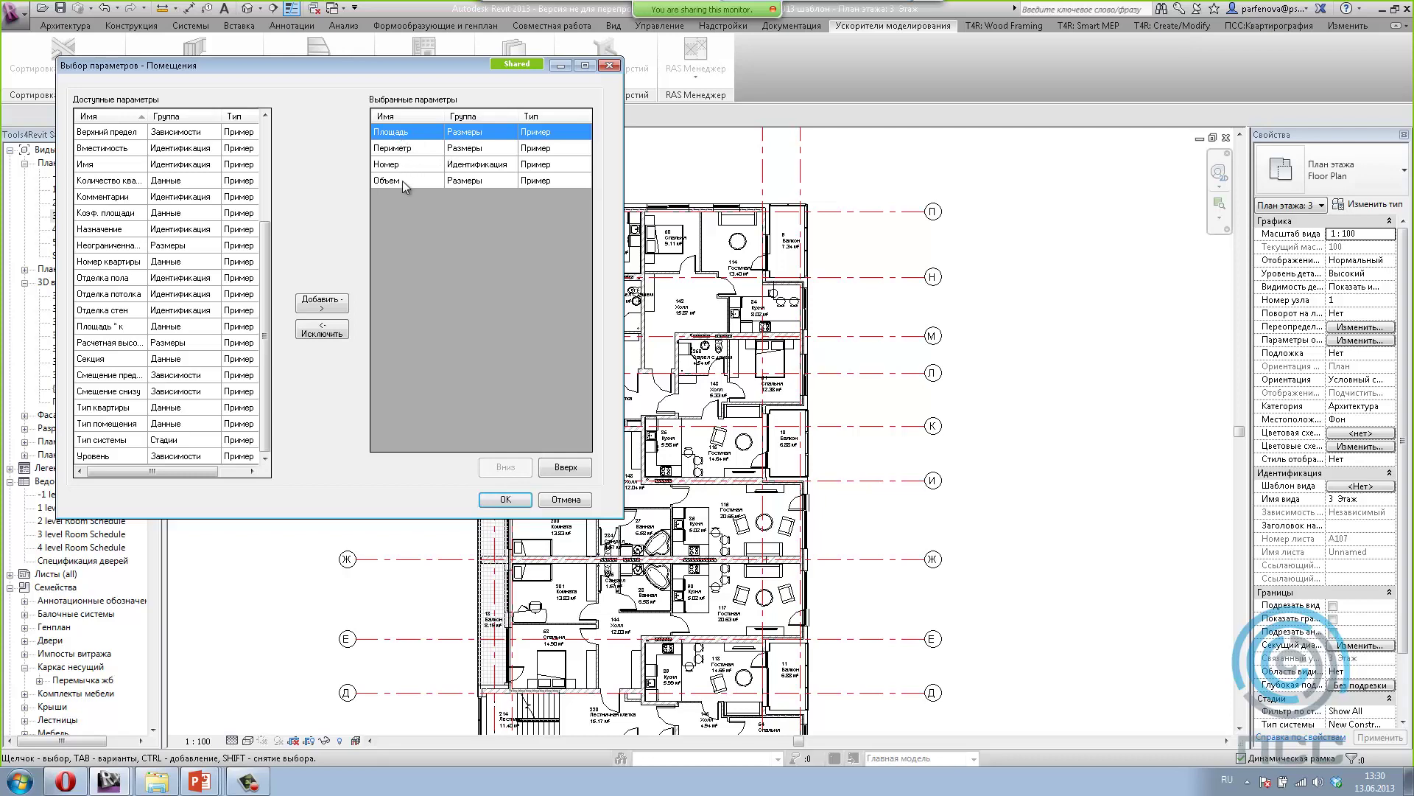
pyautogui.click(503, 501)
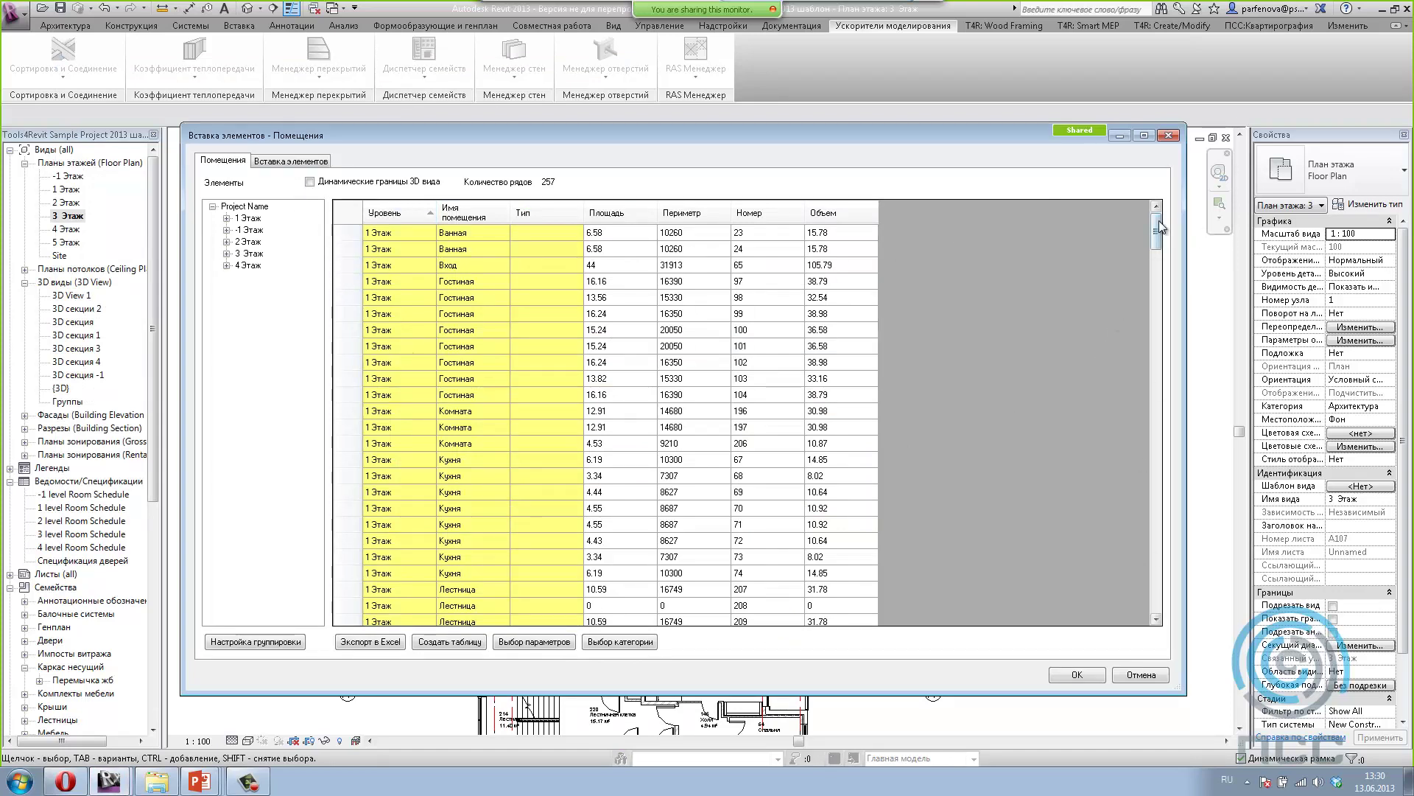
# Step: Expand 3 Этаж, try filtering by level and Спальня, then show all 257 rooms again
pyautogui.moveTo(1156, 232); pyautogui.dragTo(1158, 322)
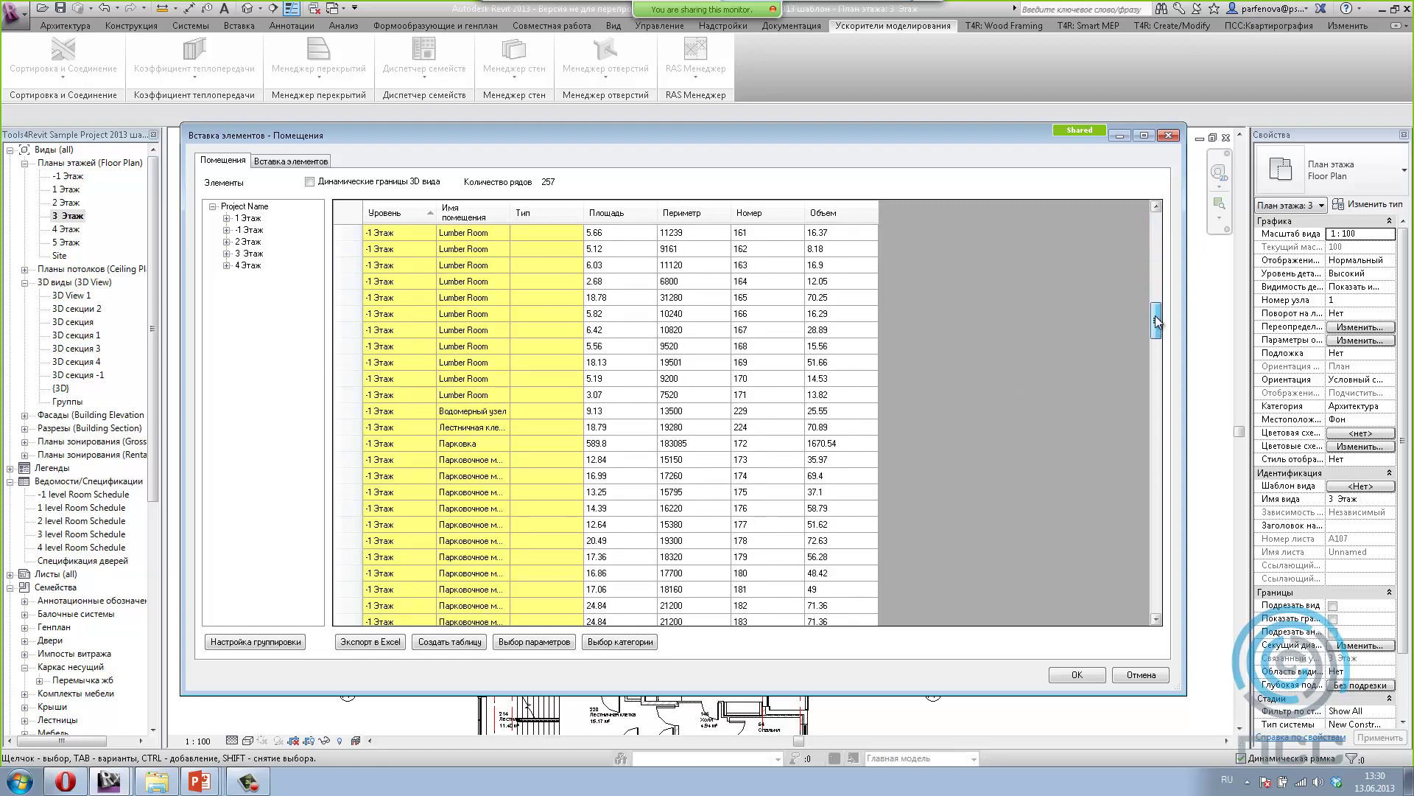
pyautogui.moveTo(1158, 322); pyautogui.dragTo(1159, 479)
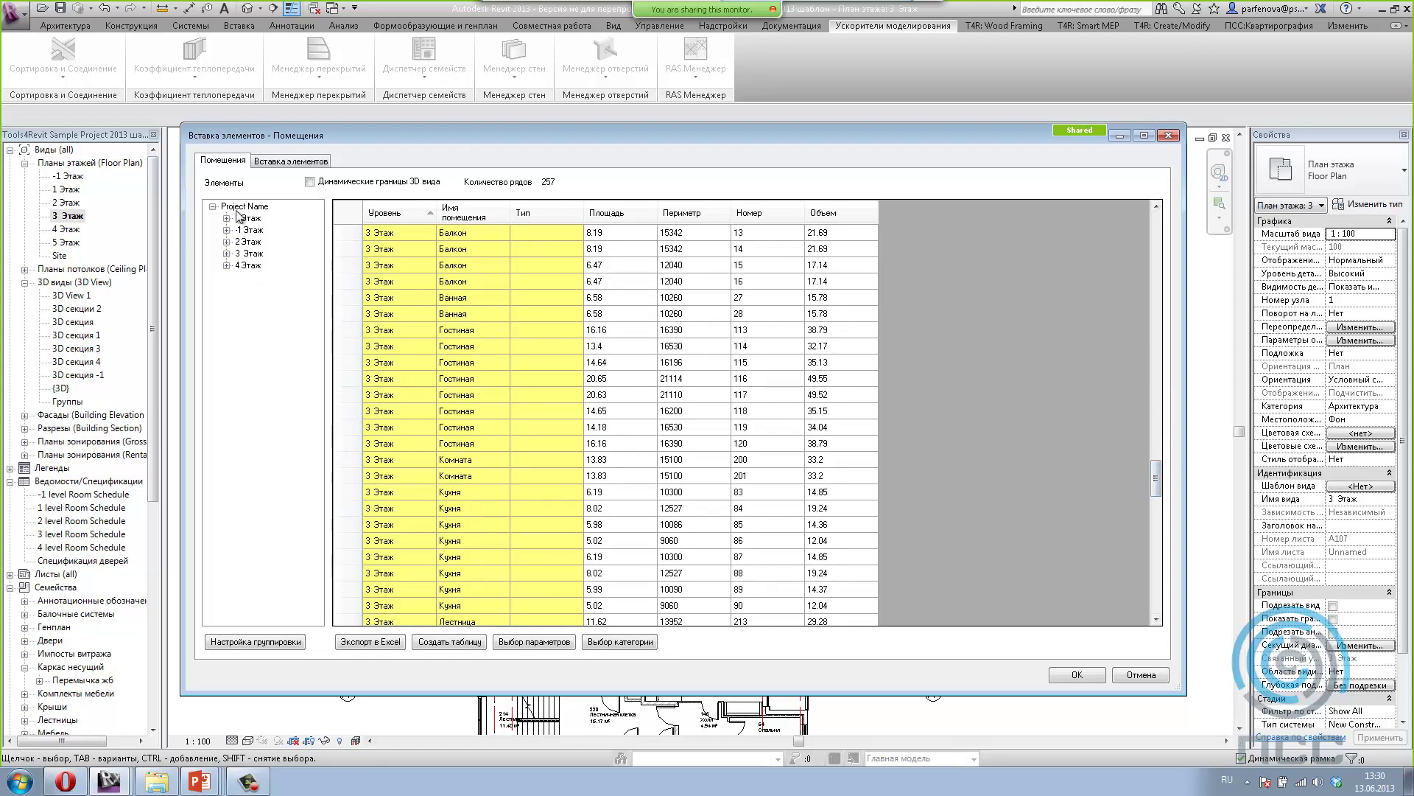
pyautogui.click(226, 253)
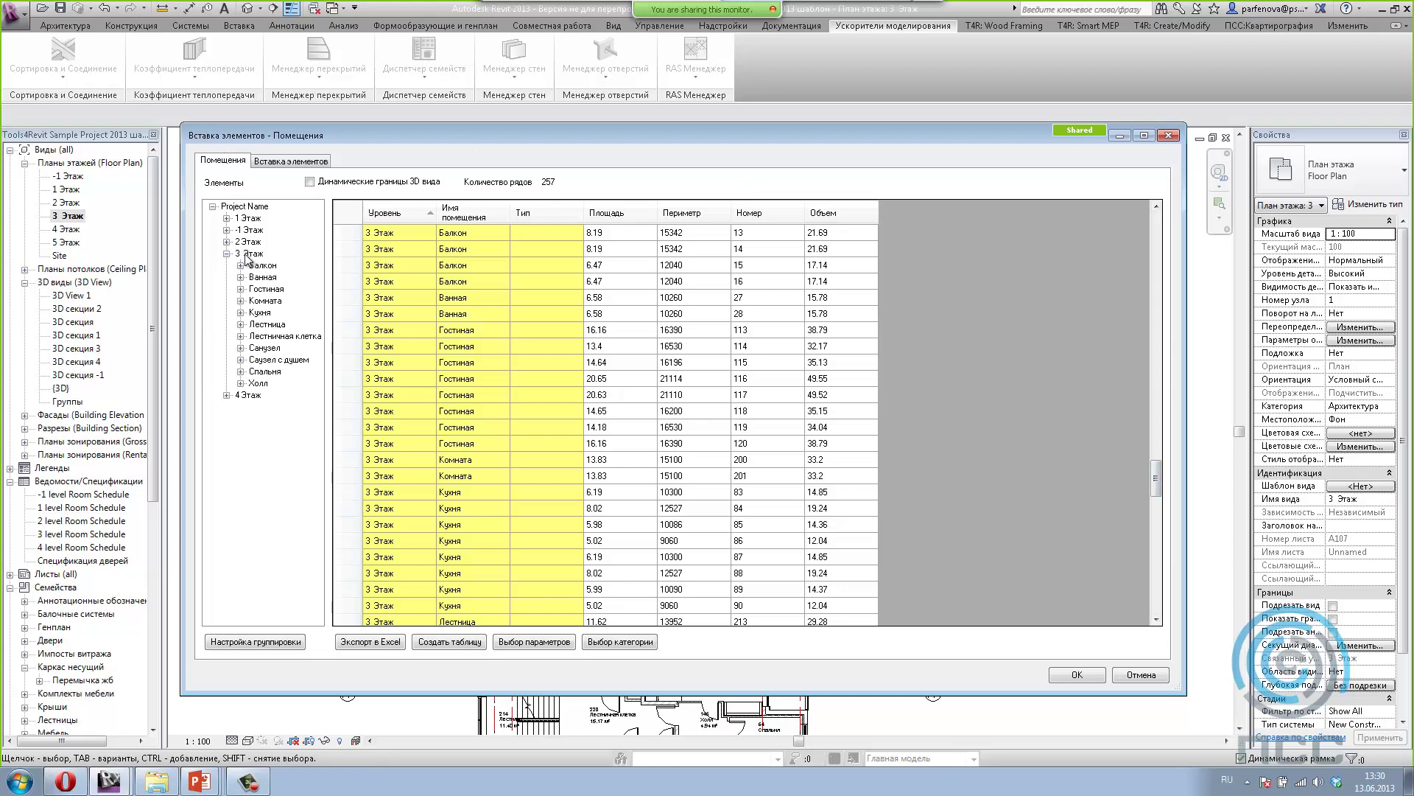
pyautogui.click(248, 253)
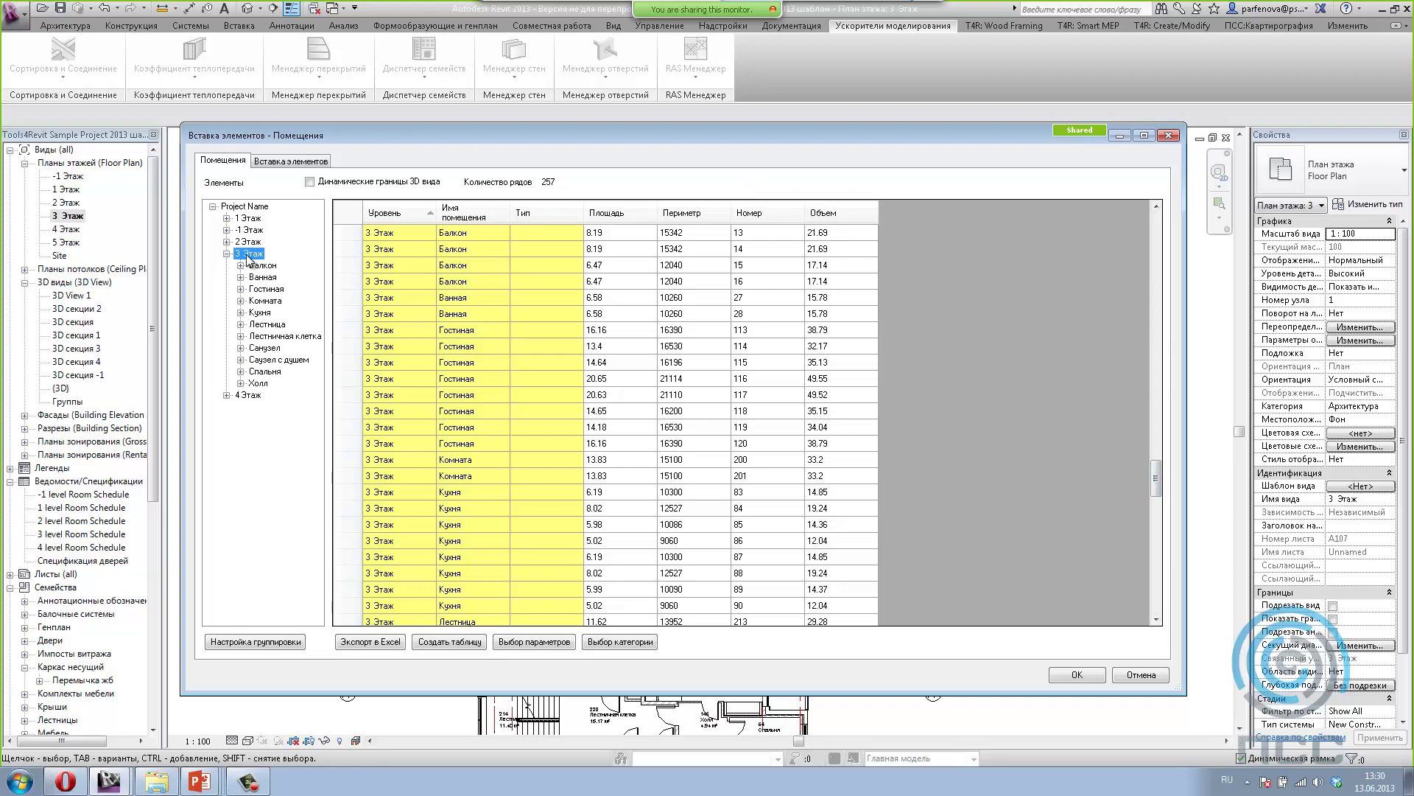
pyautogui.click(258, 372)
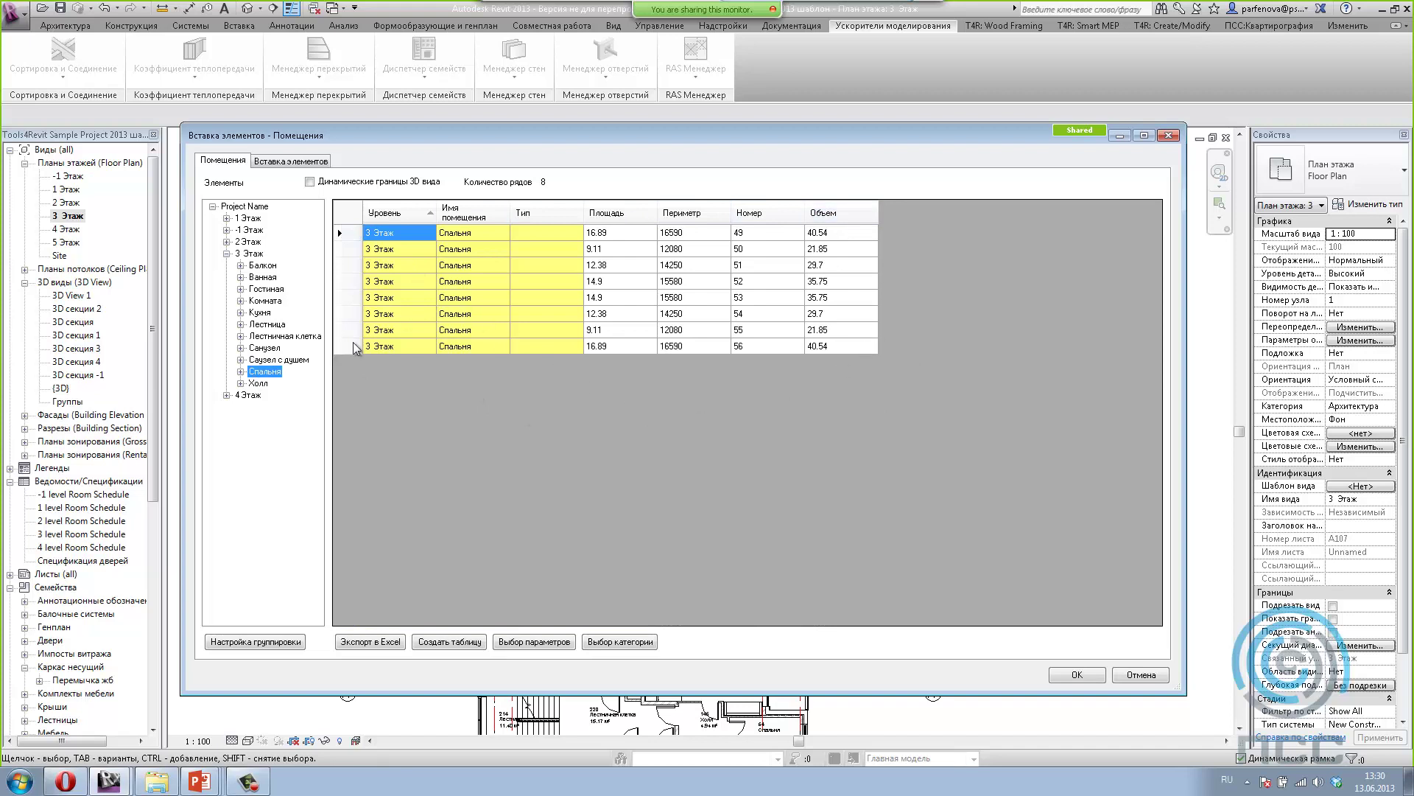
pyautogui.click(245, 206)
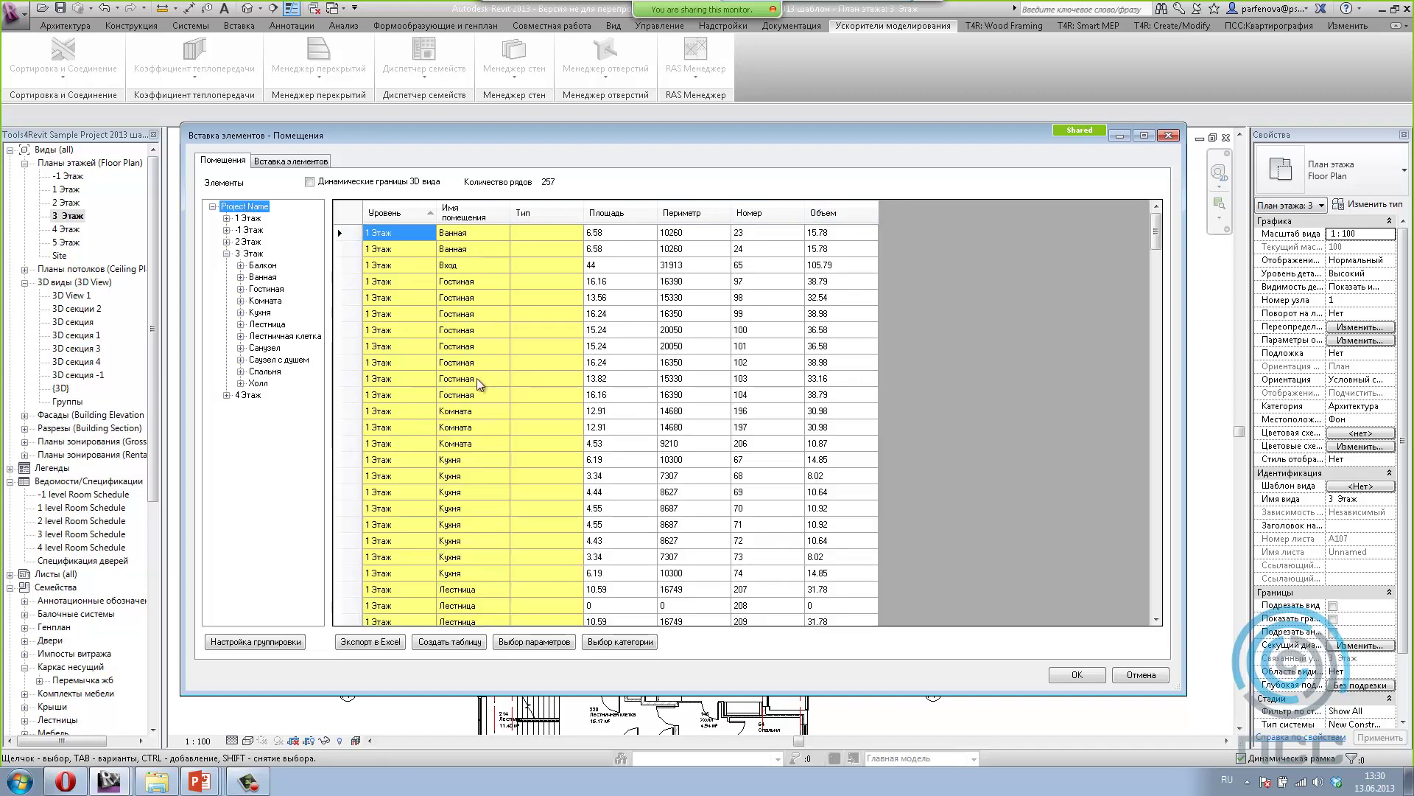
# Step: Filter to Гостиная via Filter by selected data, then list the 8 Спальня rooms of 3 Этаж
pyautogui.click(377, 558)
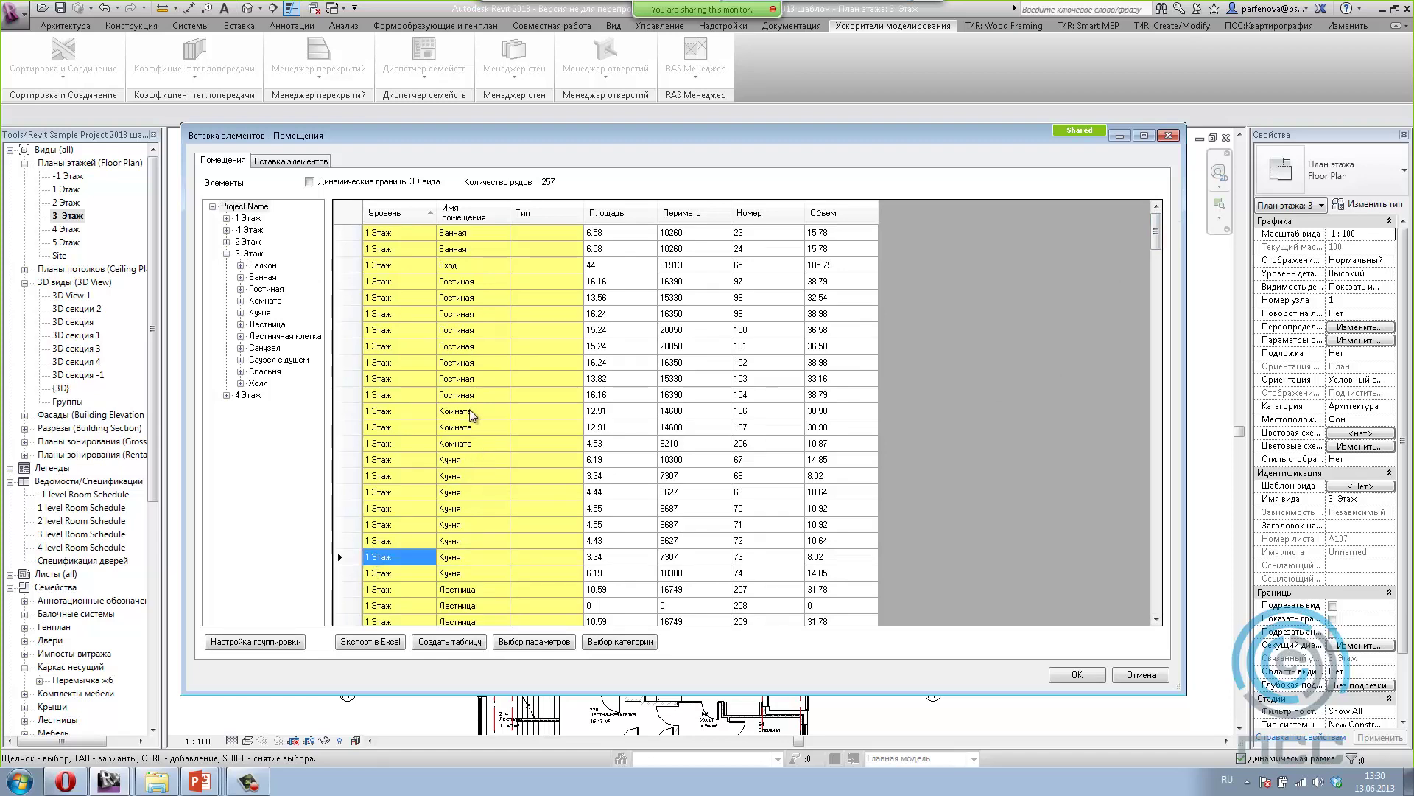
pyautogui.keyDown('ctrl'); pyautogui.click(469, 380); pyautogui.keyUp('ctrl')
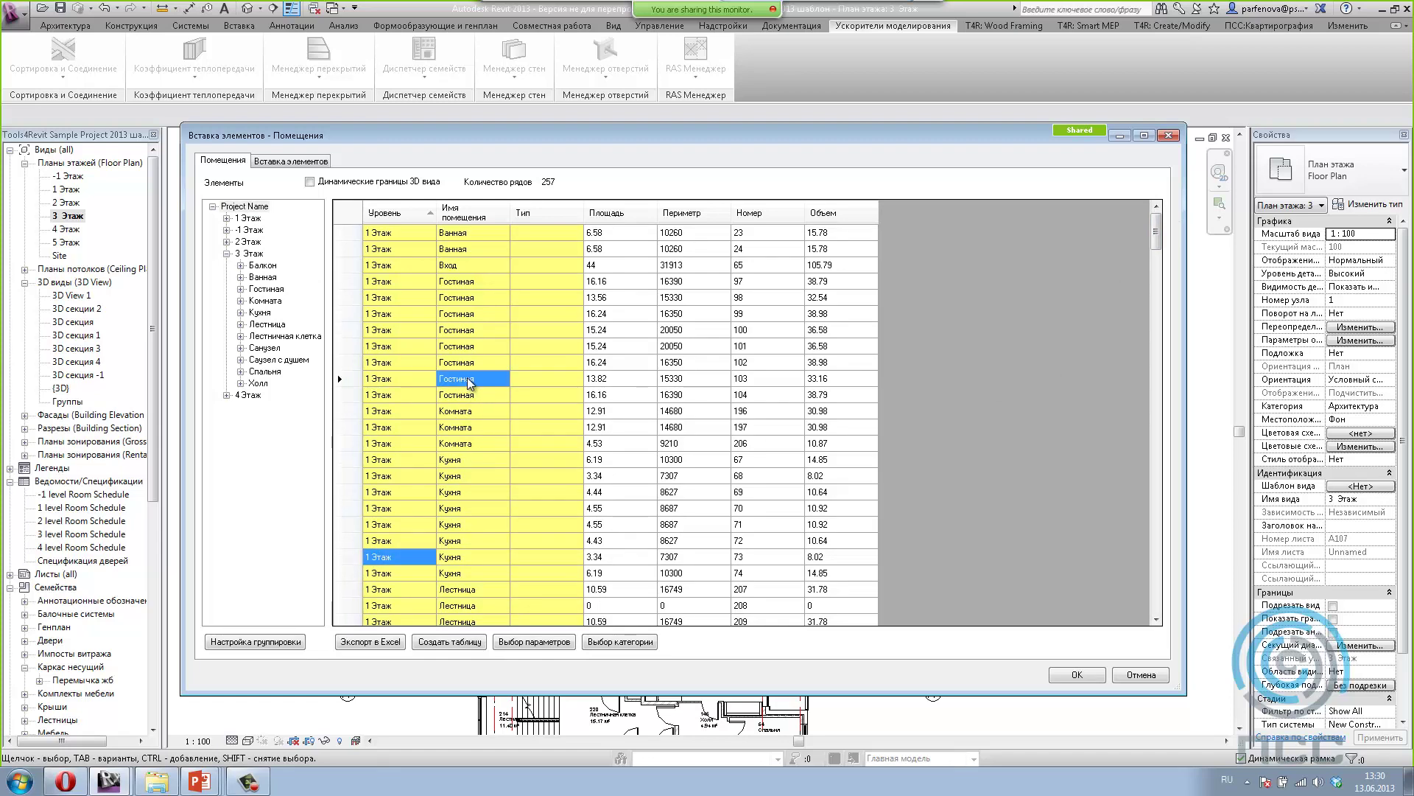
pyautogui.rightClick(469, 380)
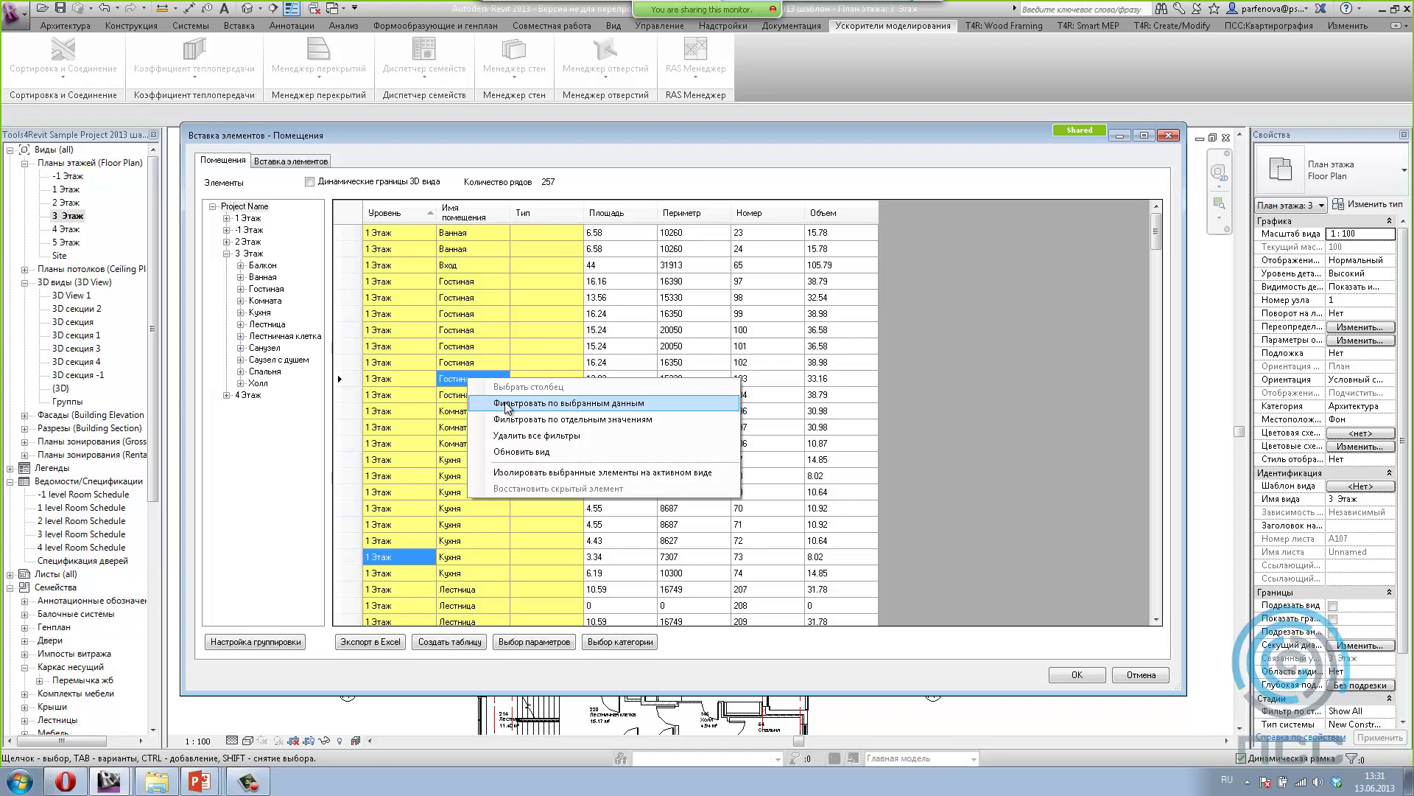
pyautogui.click(507, 404)
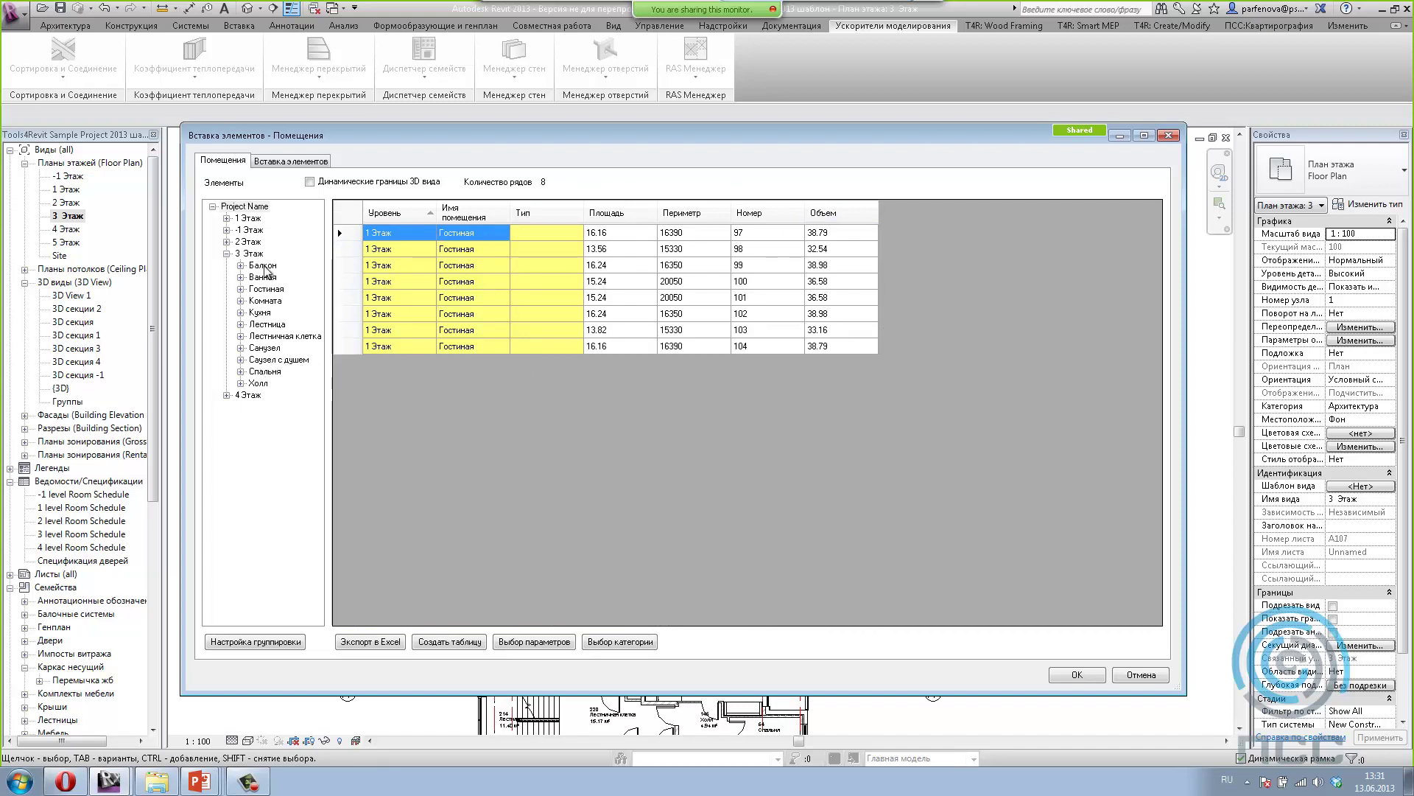
pyautogui.click(266, 371)
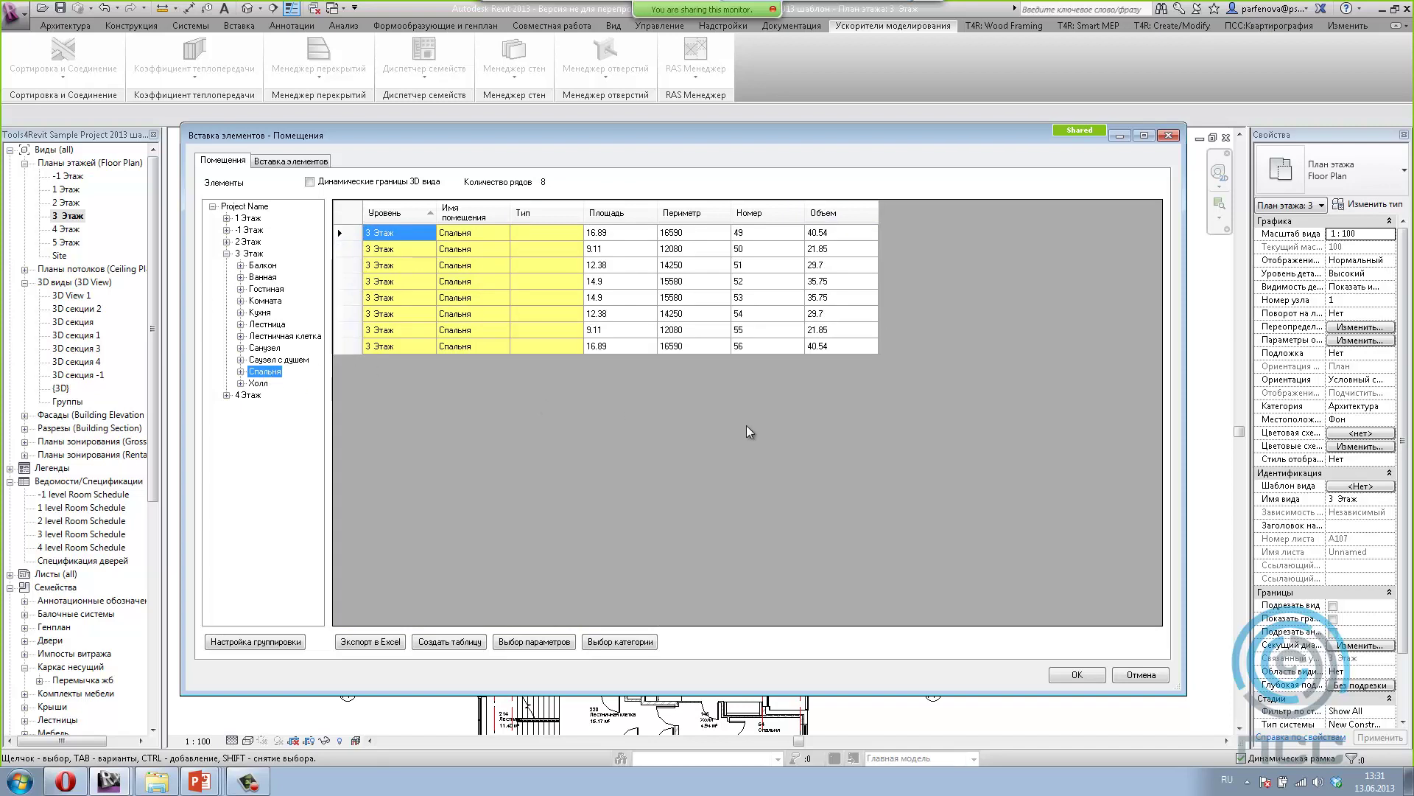
pyautogui.click(604, 423)
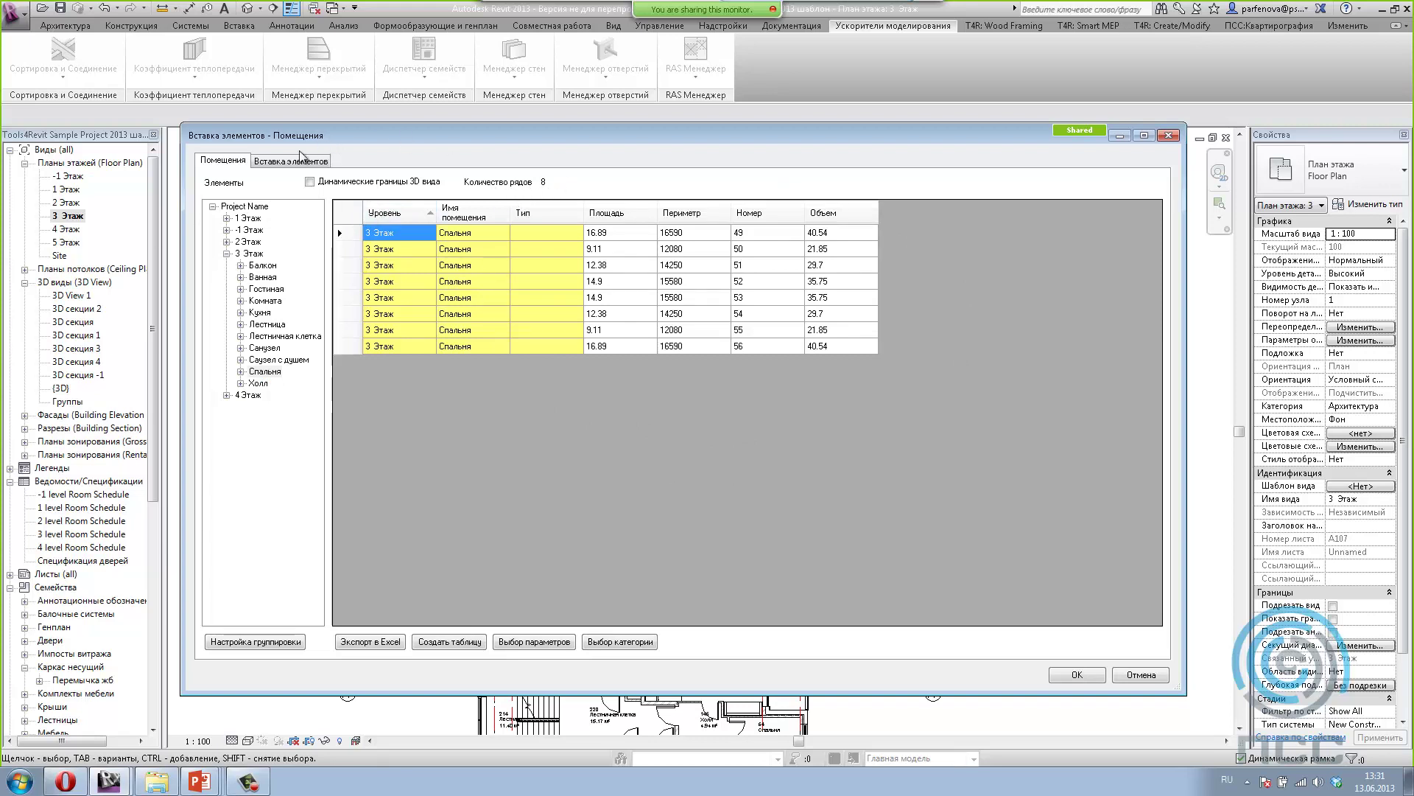
# Step: Select Светильник потолочный-Цветок 150W - 120V under Осветительные приборы, briefly opening the family file browser
pyautogui.click(271, 162)
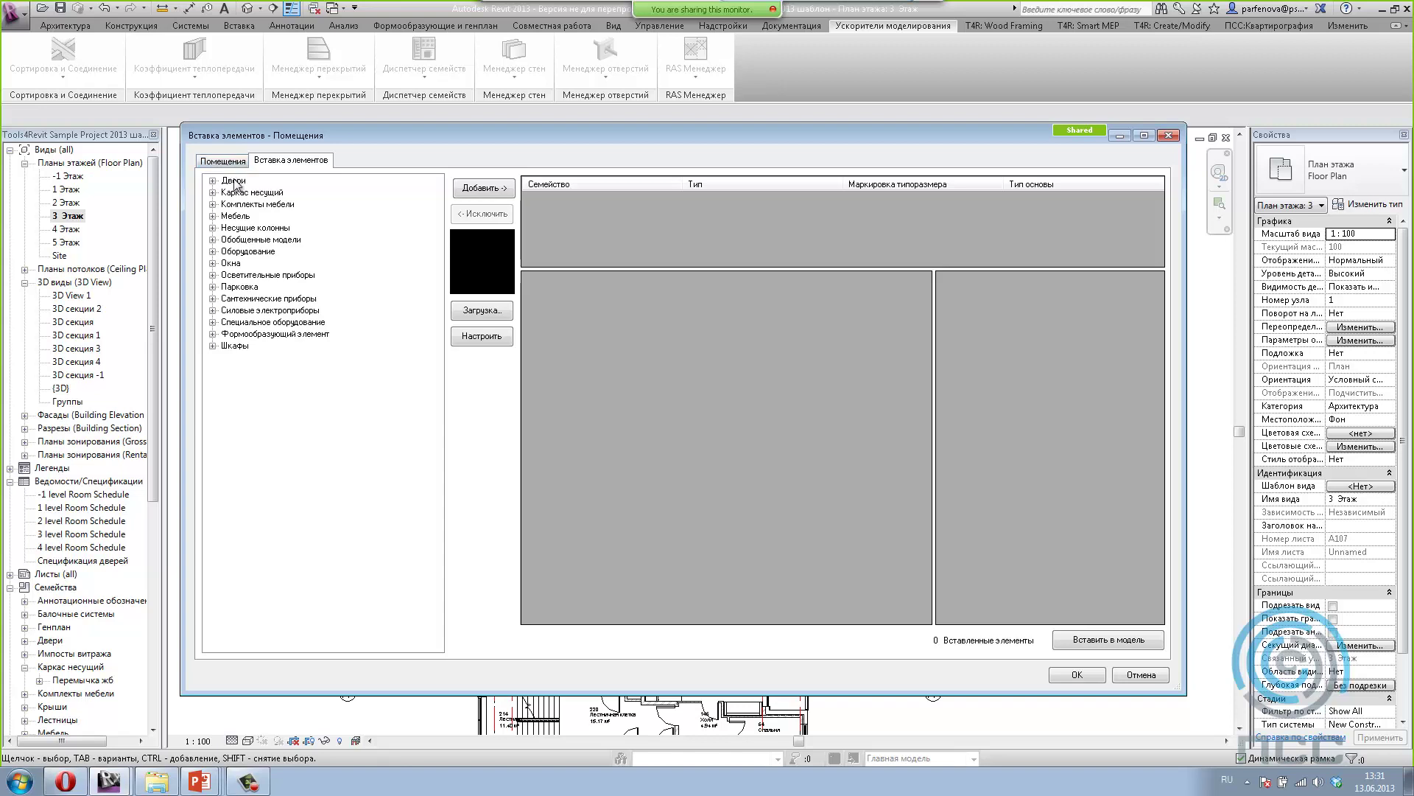
pyautogui.click(213, 275)
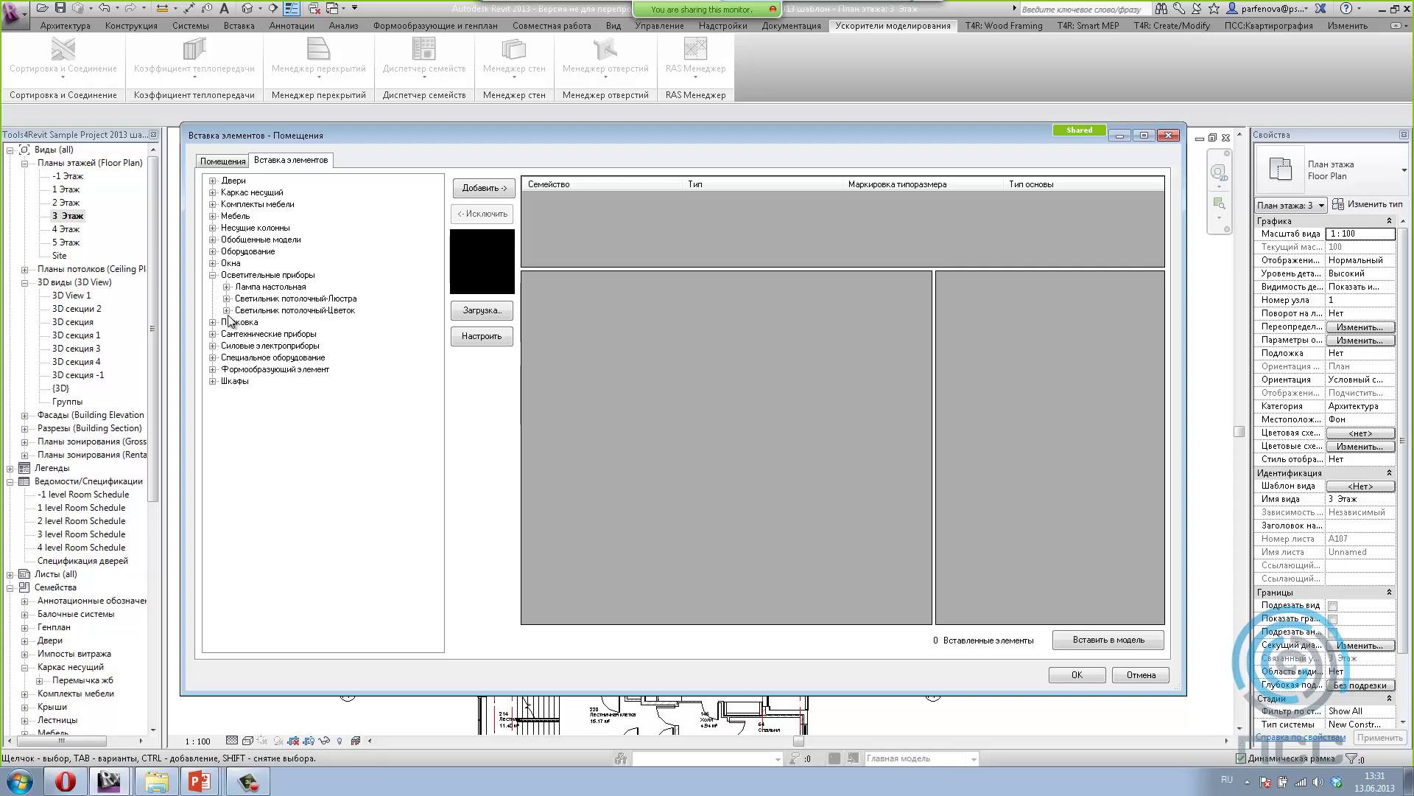
pyautogui.click(226, 310)
pyautogui.click(296, 312)
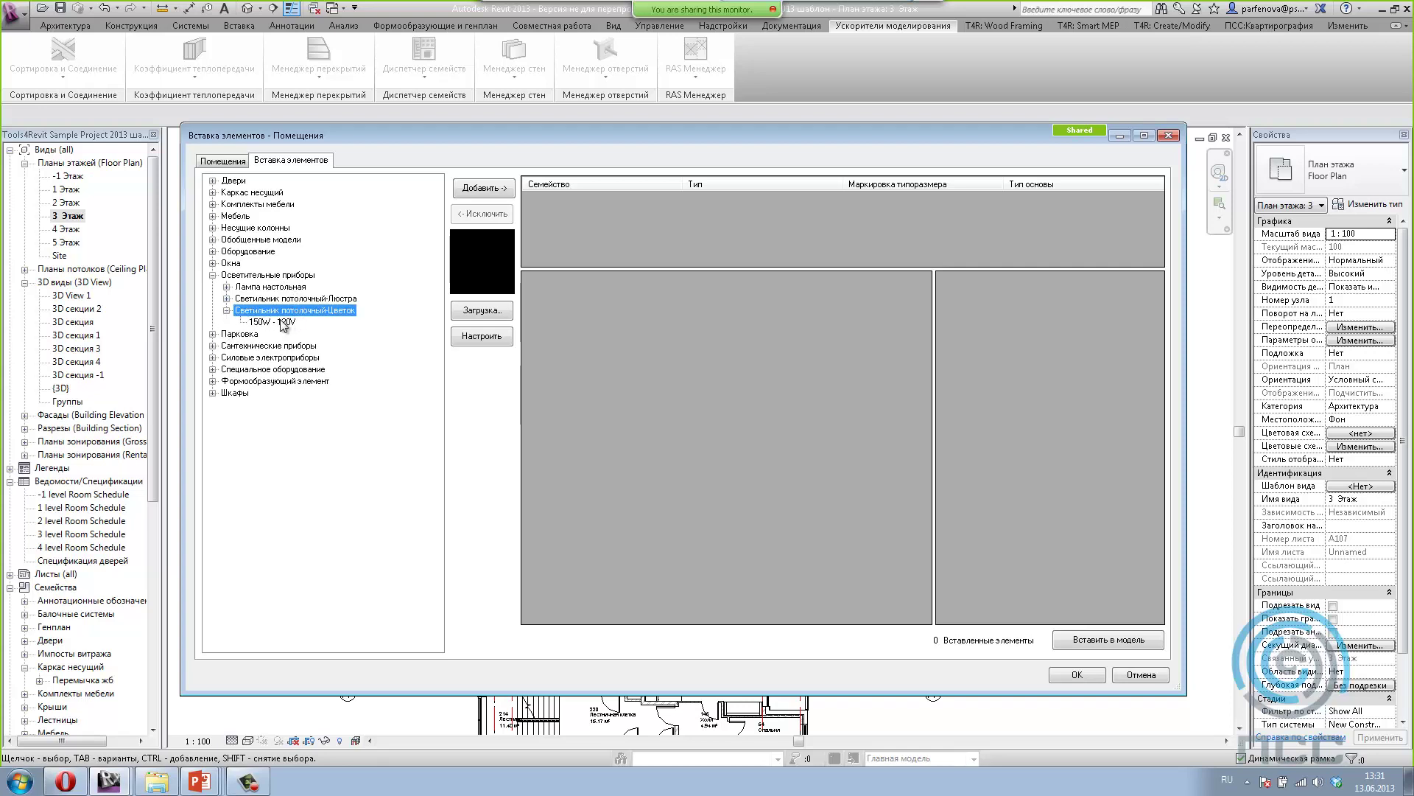
pyautogui.click(284, 323)
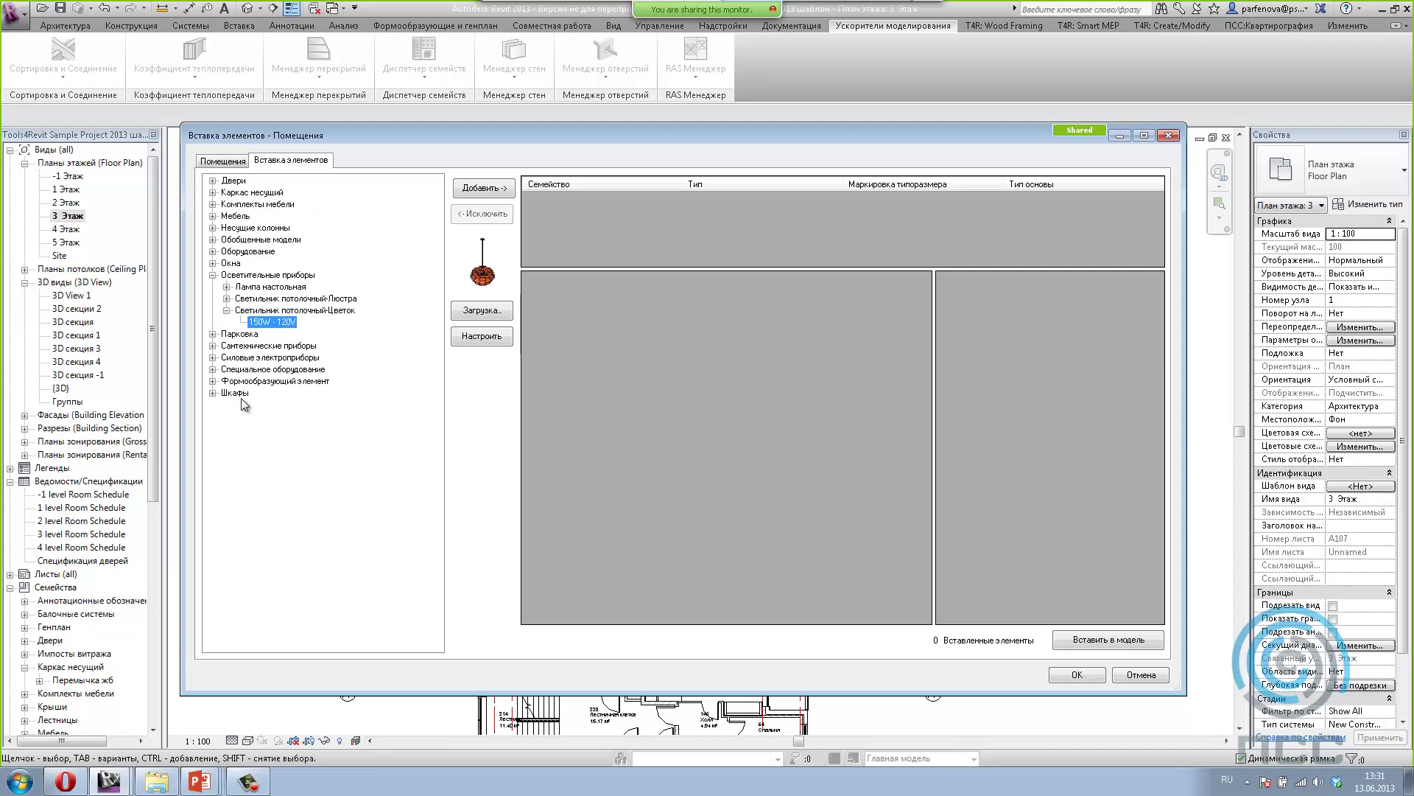
pyautogui.click(469, 313)
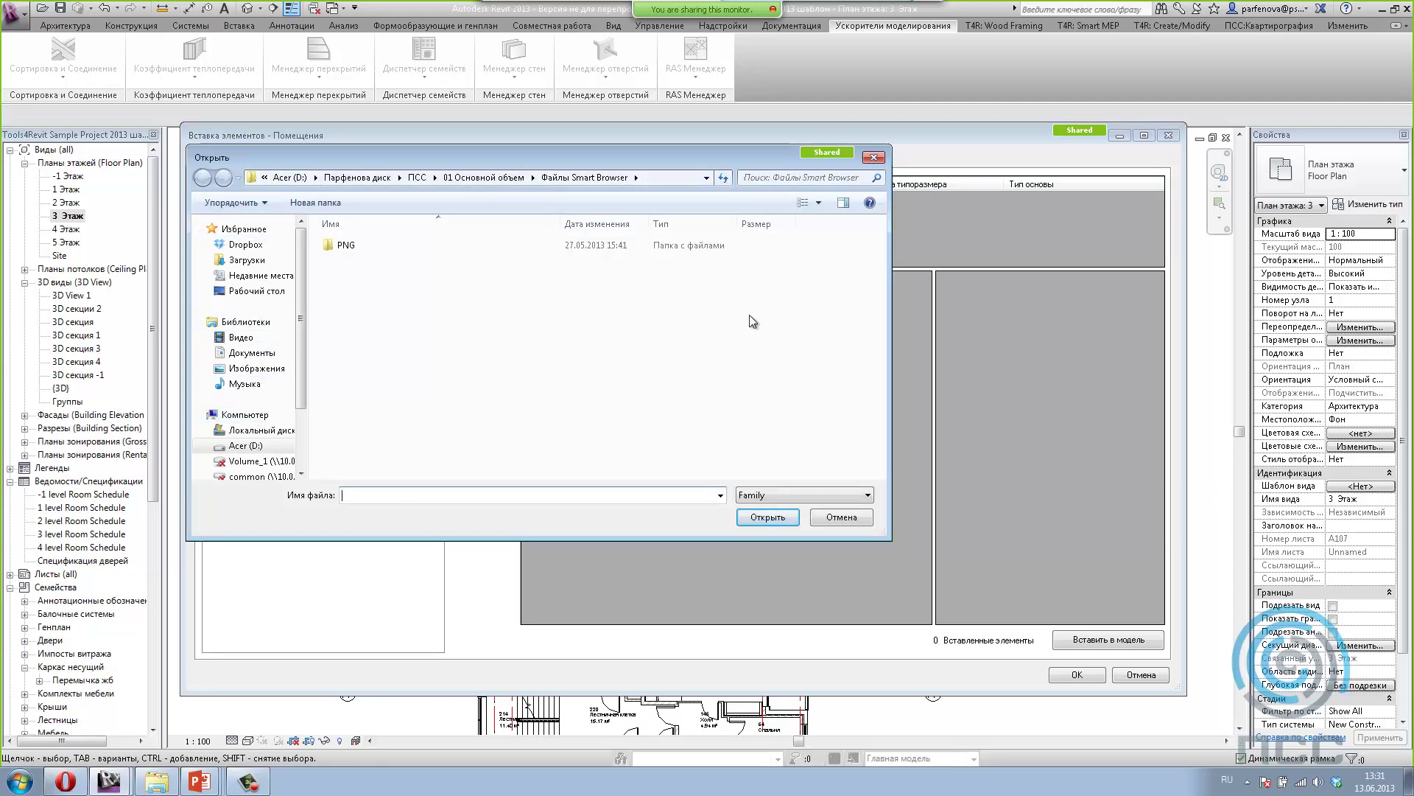
pyautogui.click(874, 158)
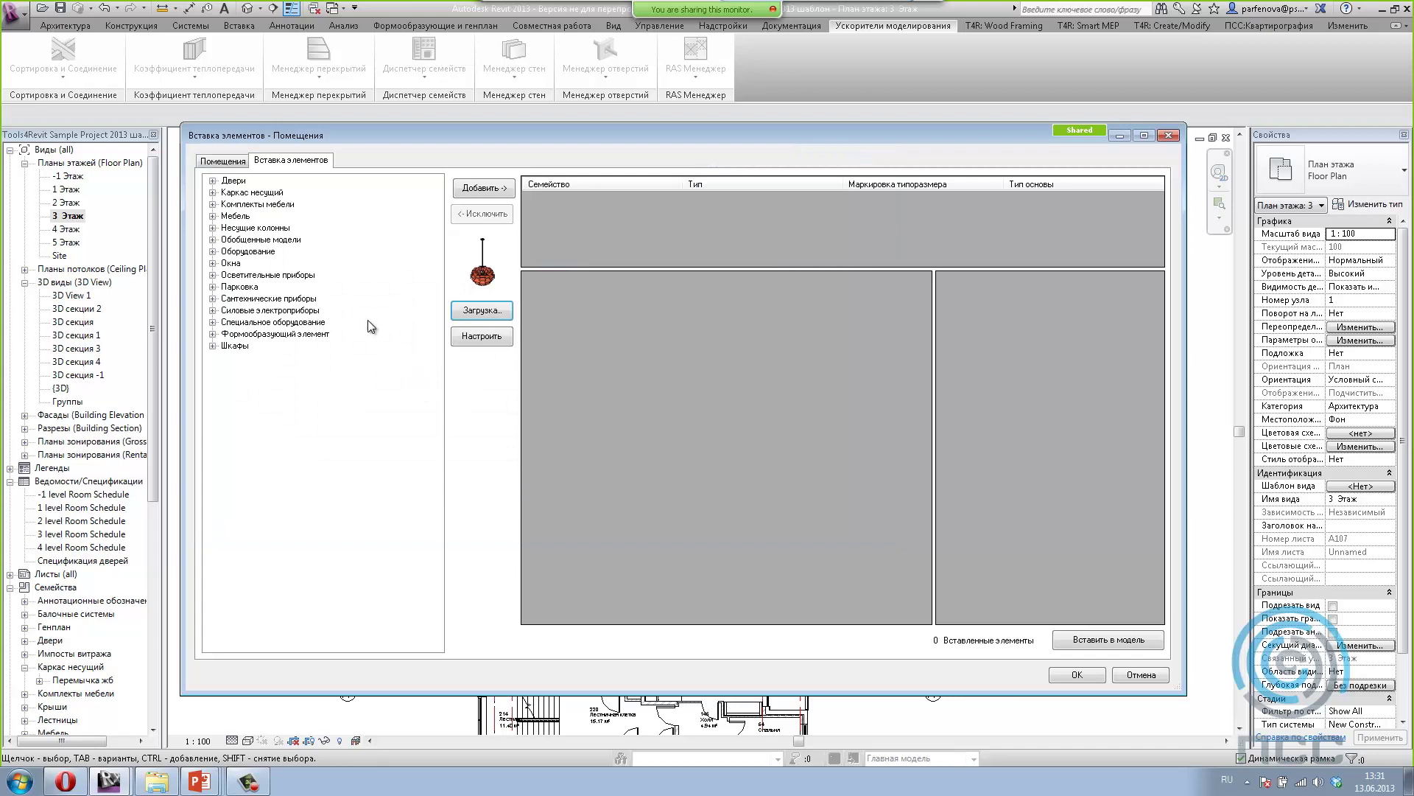
# Step: Reselect the 150W - 120V type and add it to the insertion list with Добавить ->
pyautogui.click(213, 275)
pyautogui.click(227, 310)
pyautogui.click(270, 321)
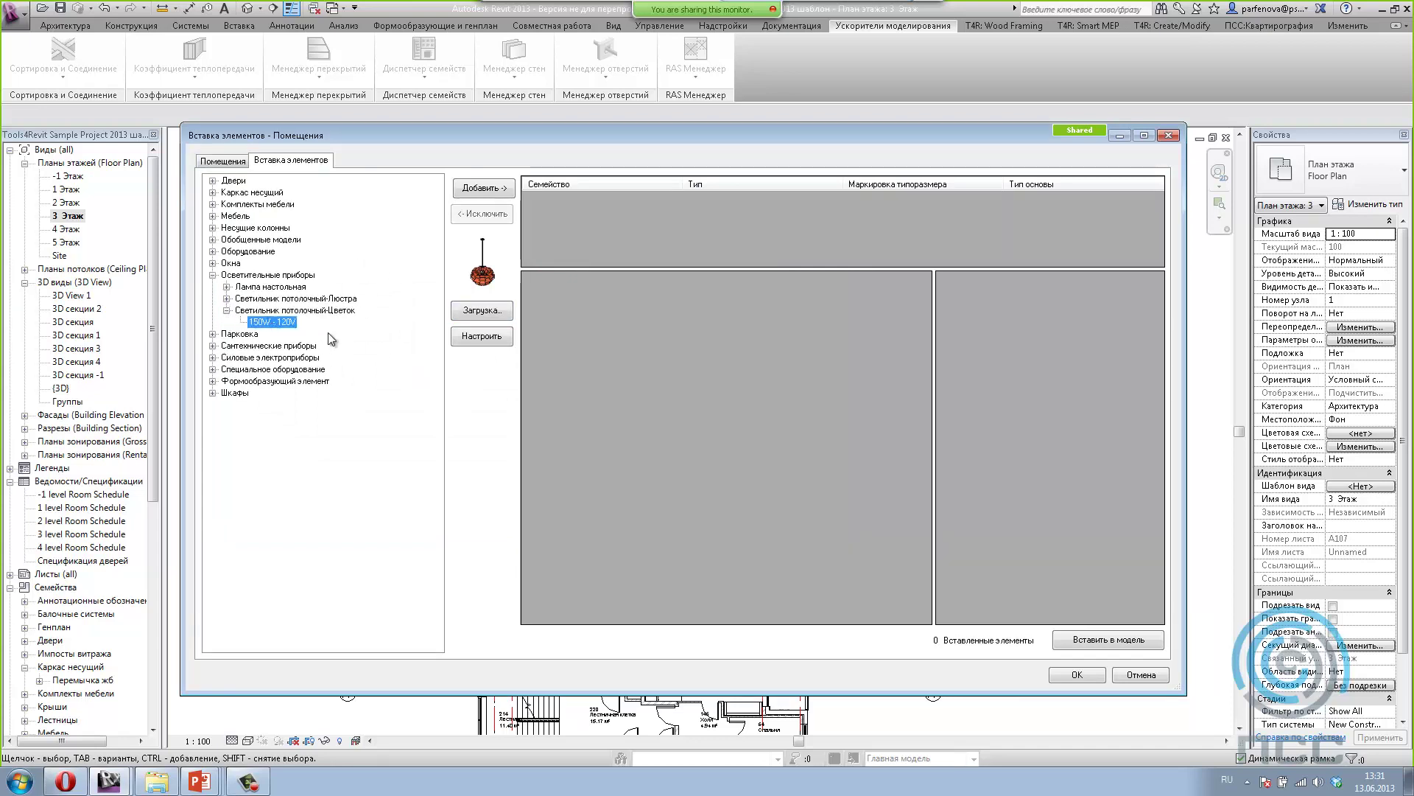
pyautogui.click(491, 189)
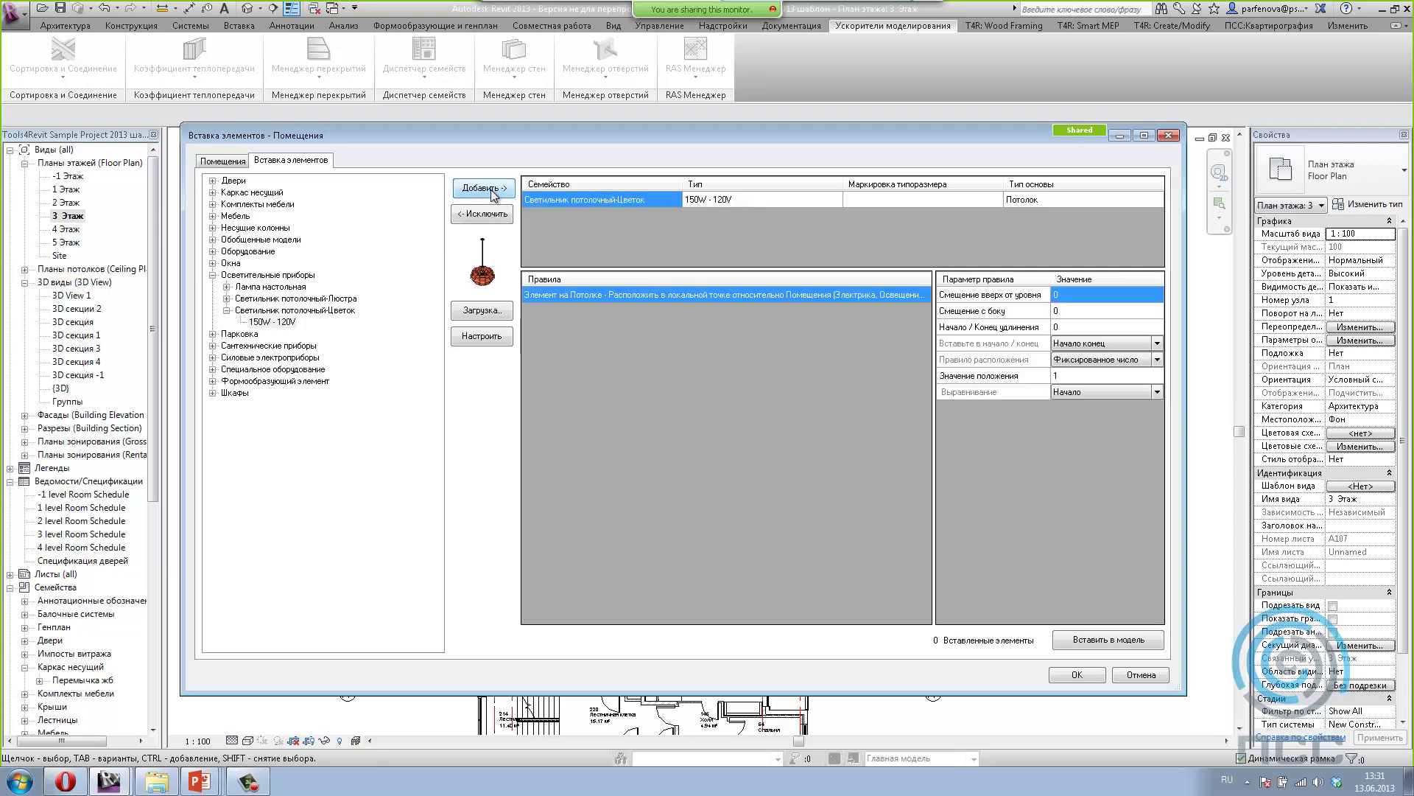
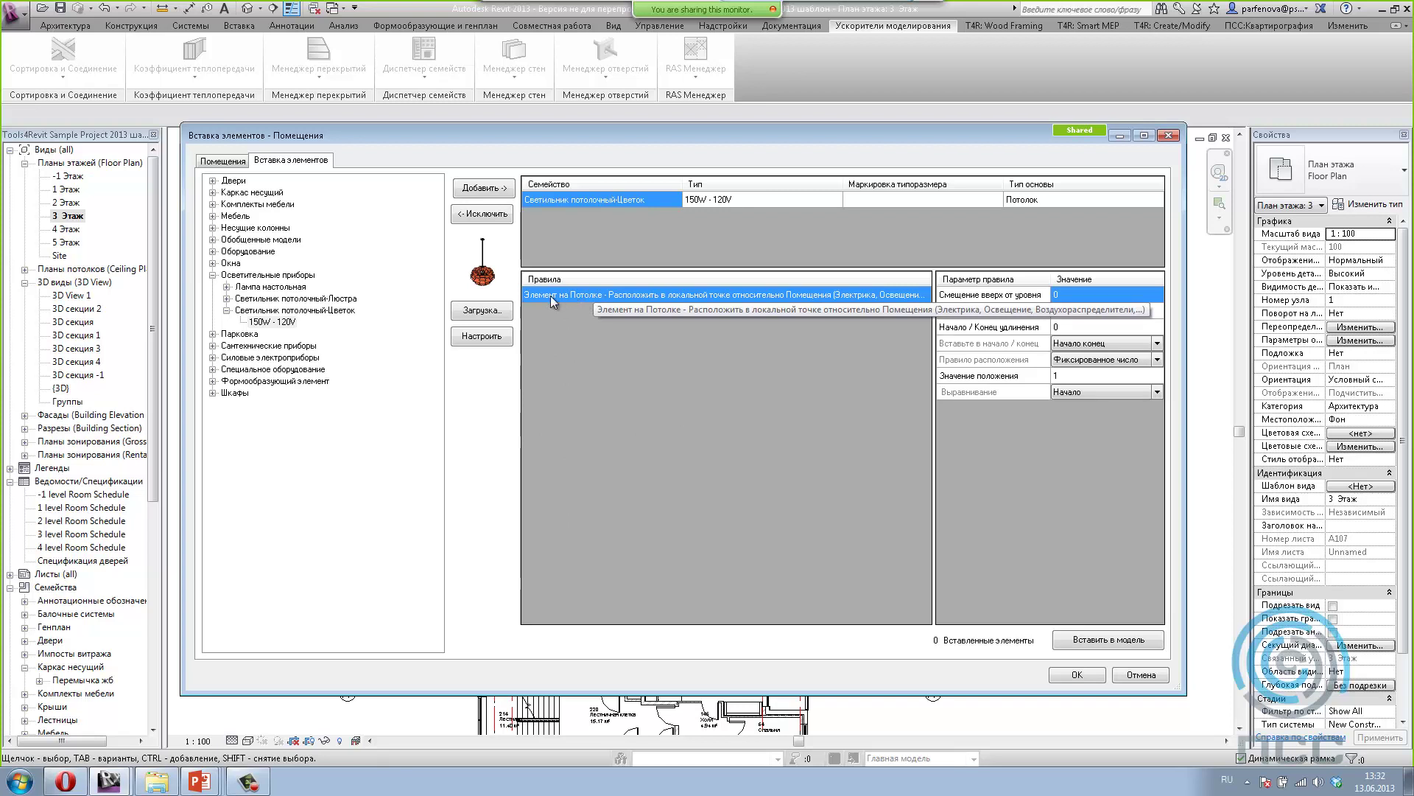
# Step: Review the placement rule settings, including the door-centring rule, and discard the changes
pyautogui.click(471, 340)
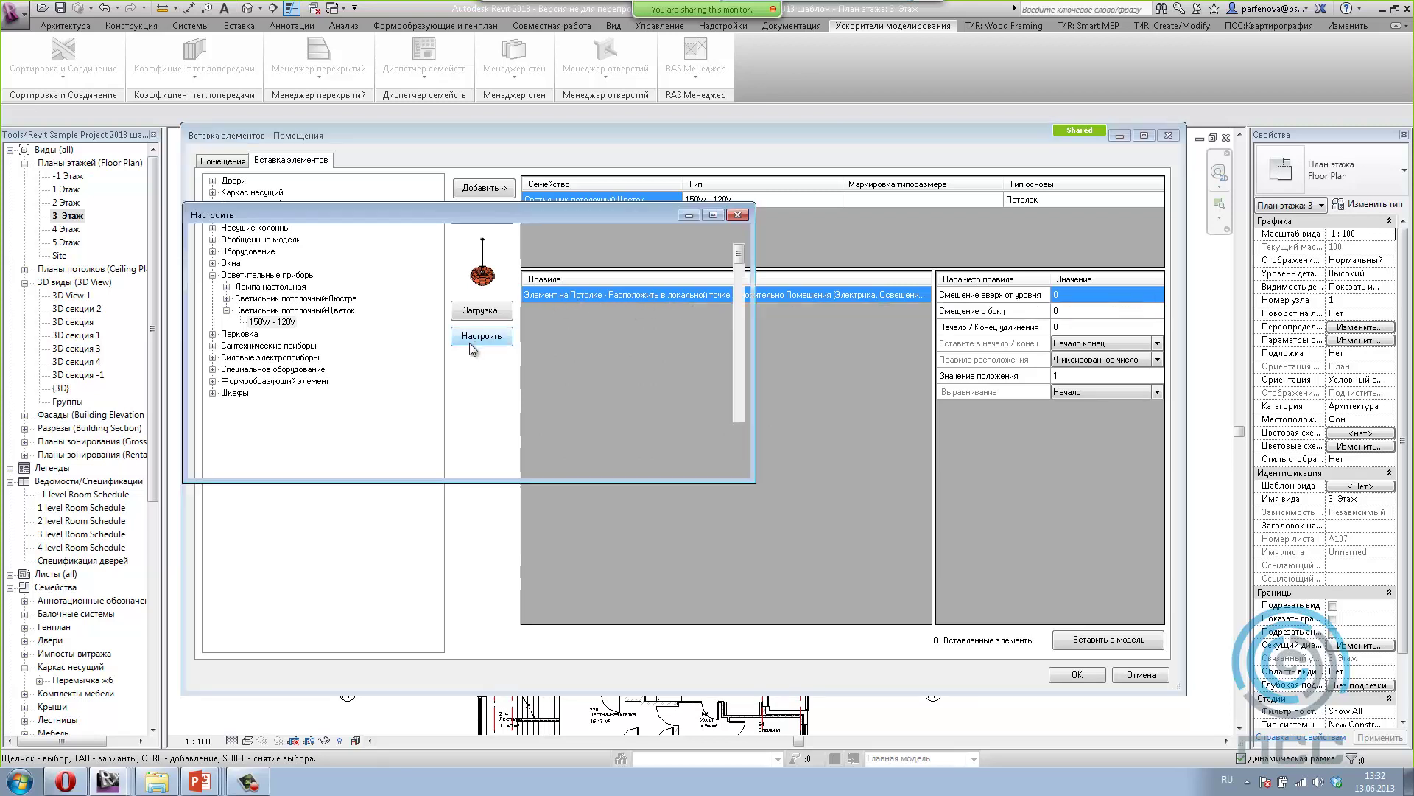
pyautogui.moveTo(753, 481); pyautogui.dragTo(948, 638)
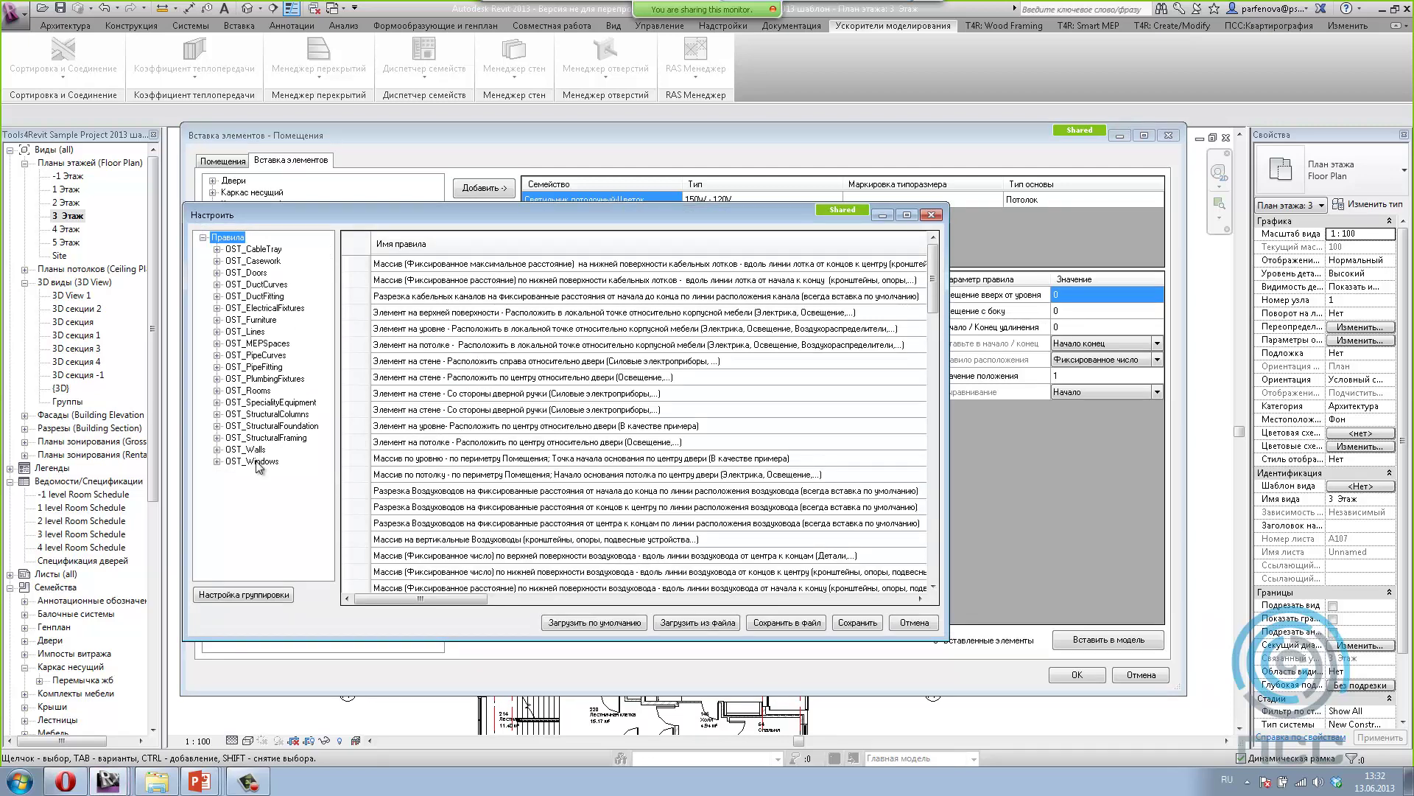
pyautogui.click(490, 442)
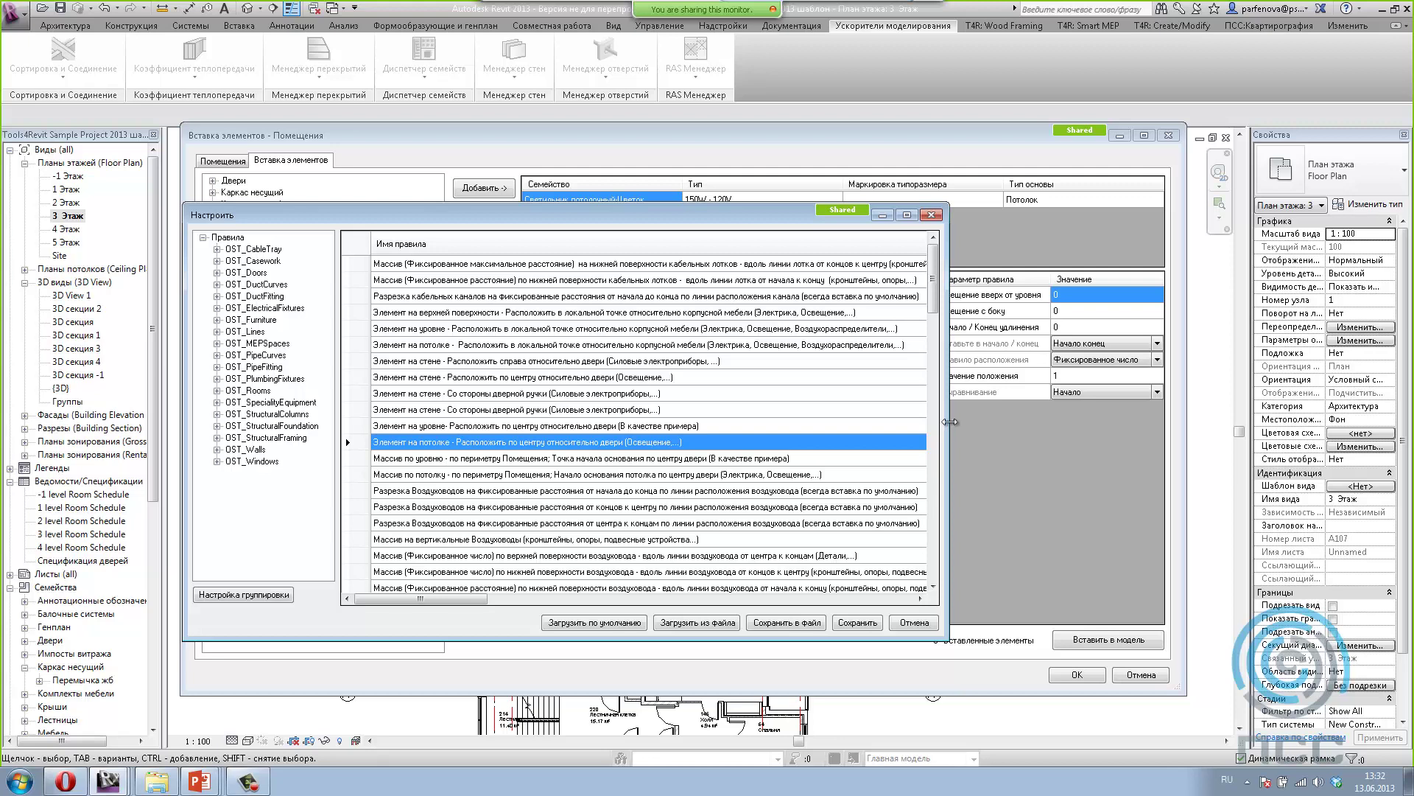
pyautogui.moveTo(951, 421); pyautogui.dragTo(1200, 409)
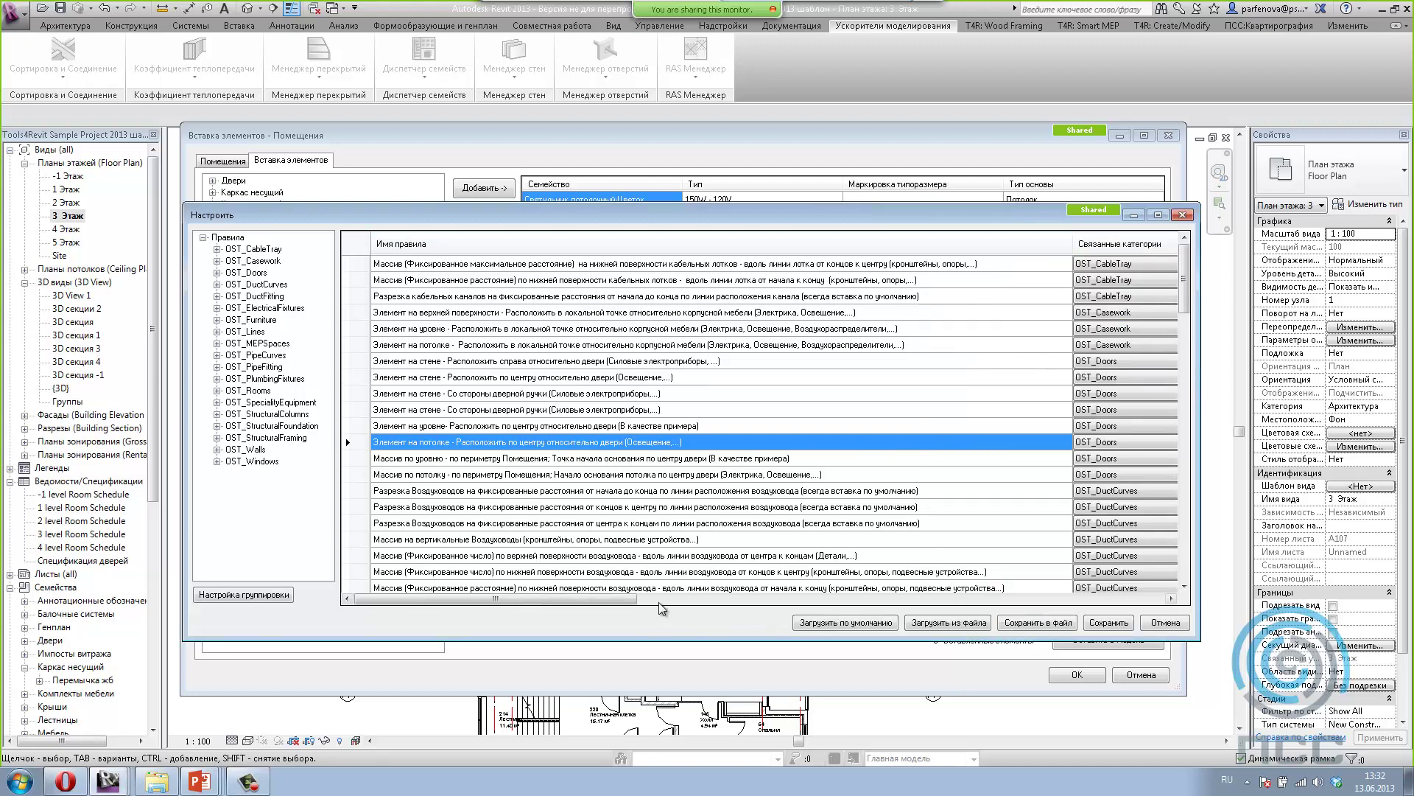
pyautogui.moveTo(634, 599)
pyautogui.mouseDown()
pyautogui.moveTo(914, 603)
pyautogui.moveTo(1064, 587)
pyautogui.moveTo(806, 598)
pyautogui.mouseUp()
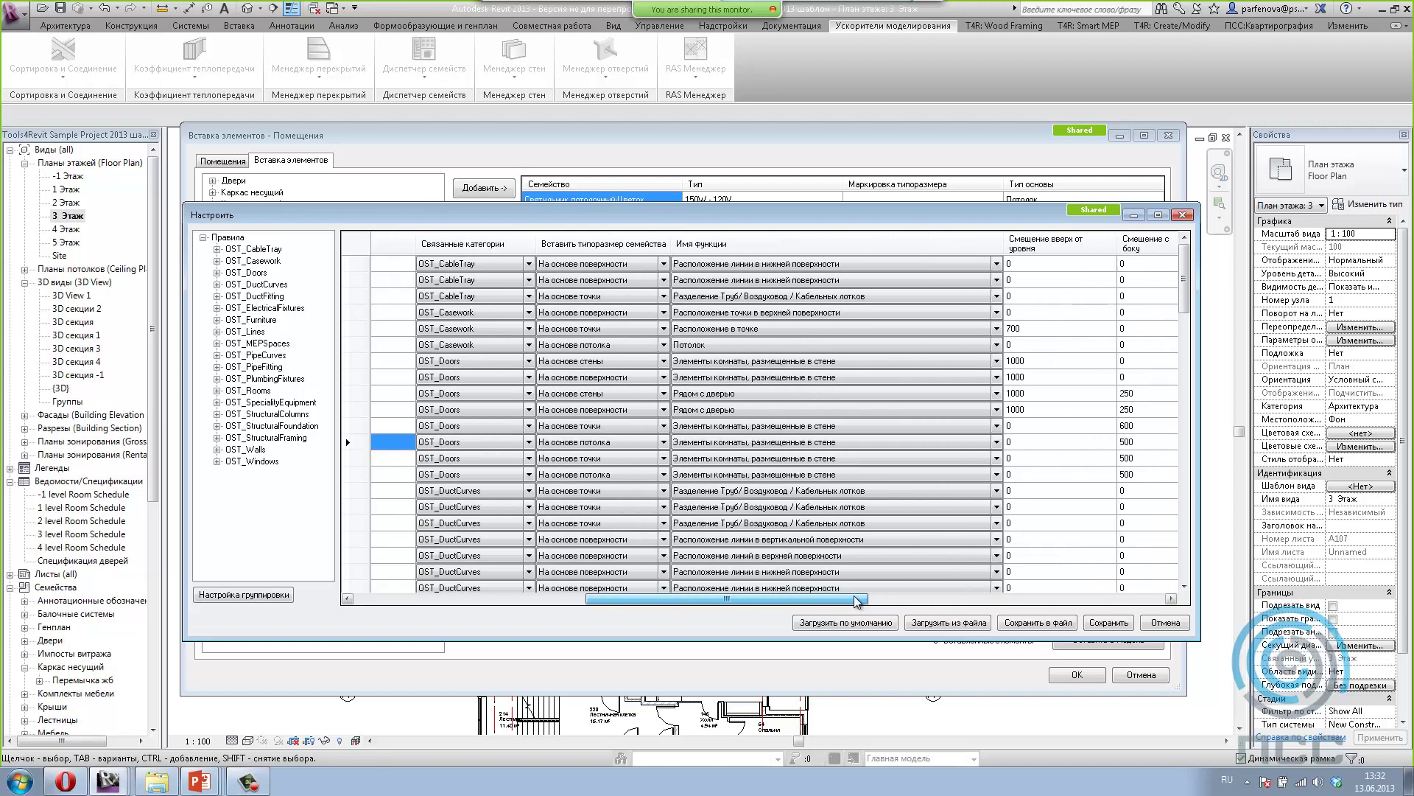
pyautogui.click(1183, 214)
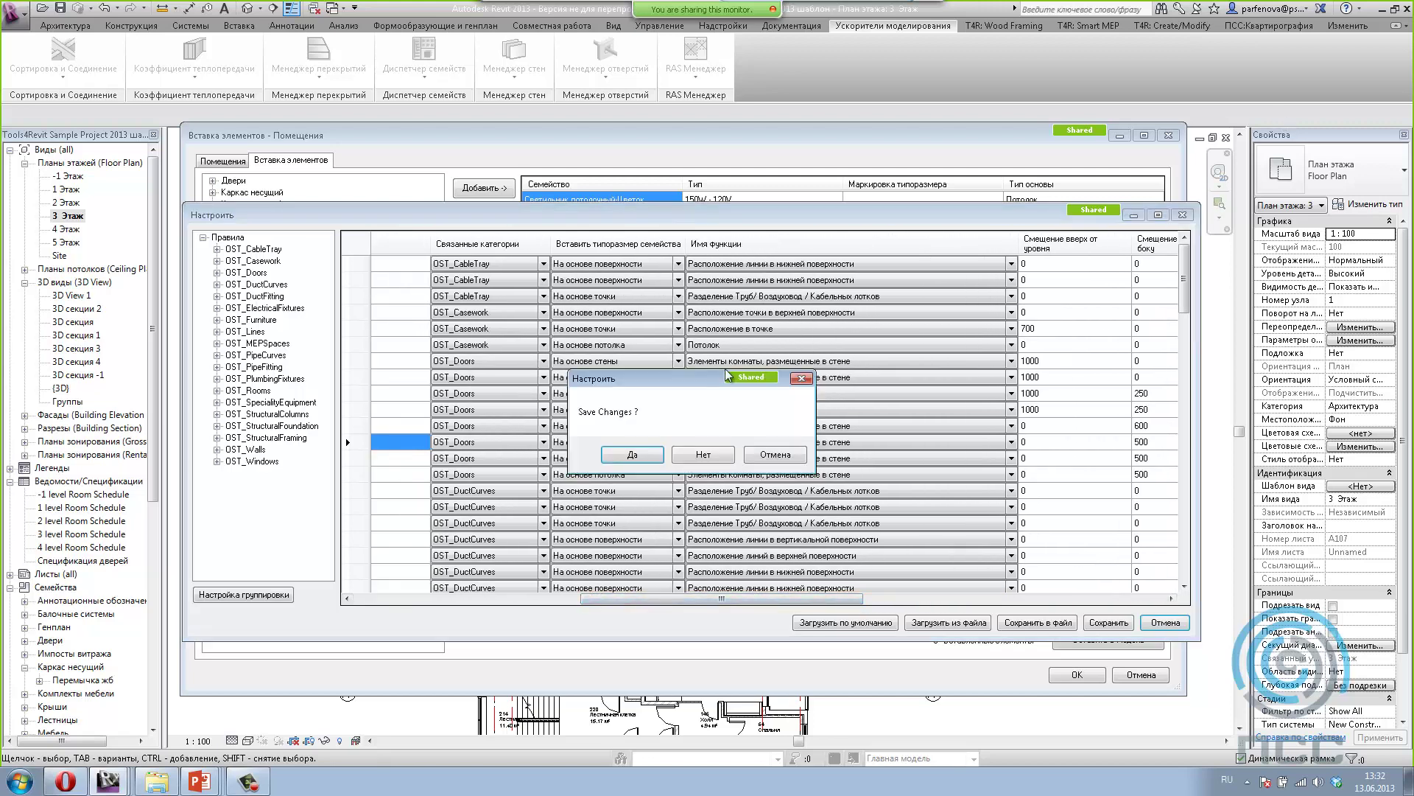
pyautogui.click(704, 456)
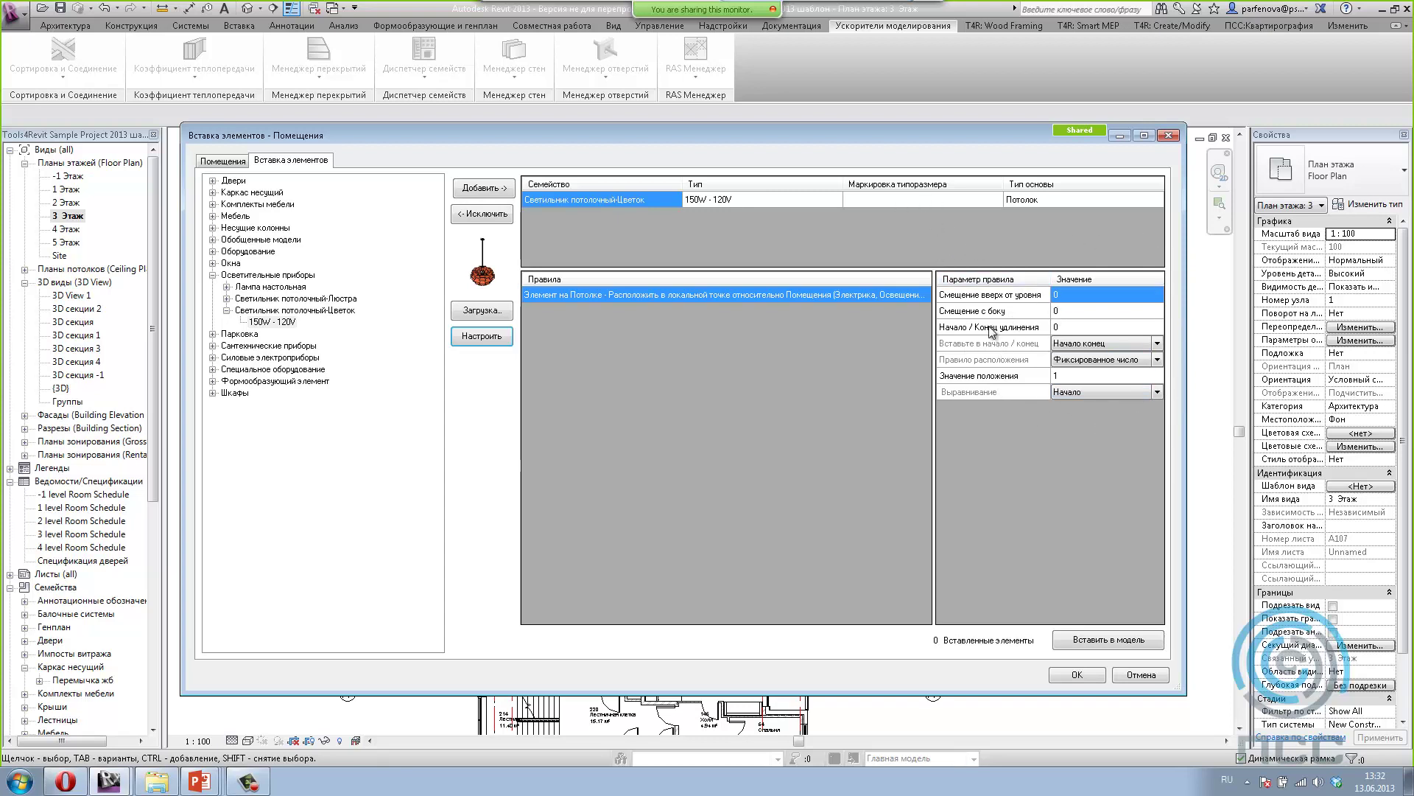
# Step: Check the level offset and insert the Цветок 150W ceiling lamp into the chosen rooms
pyautogui.click(1082, 293)
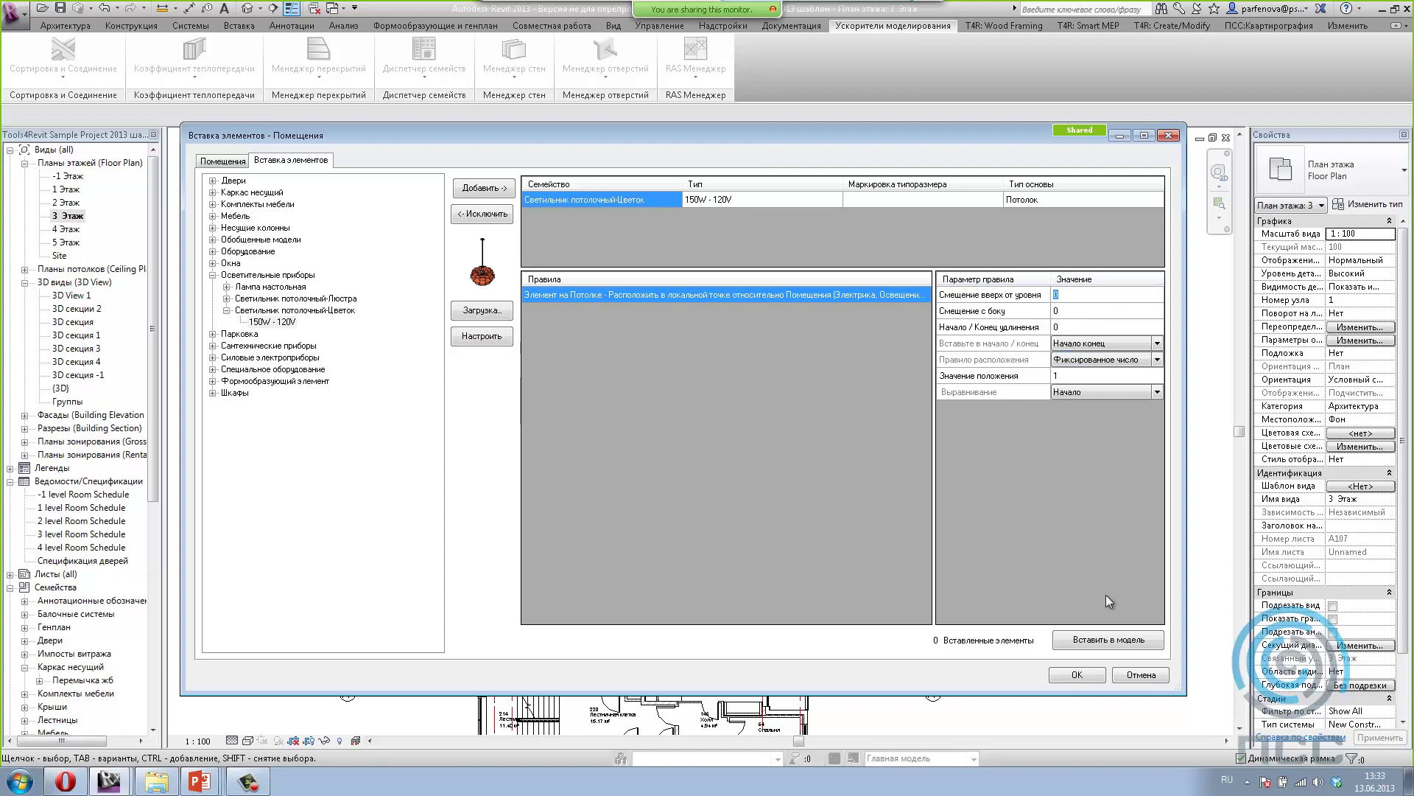
pyautogui.click(1075, 641)
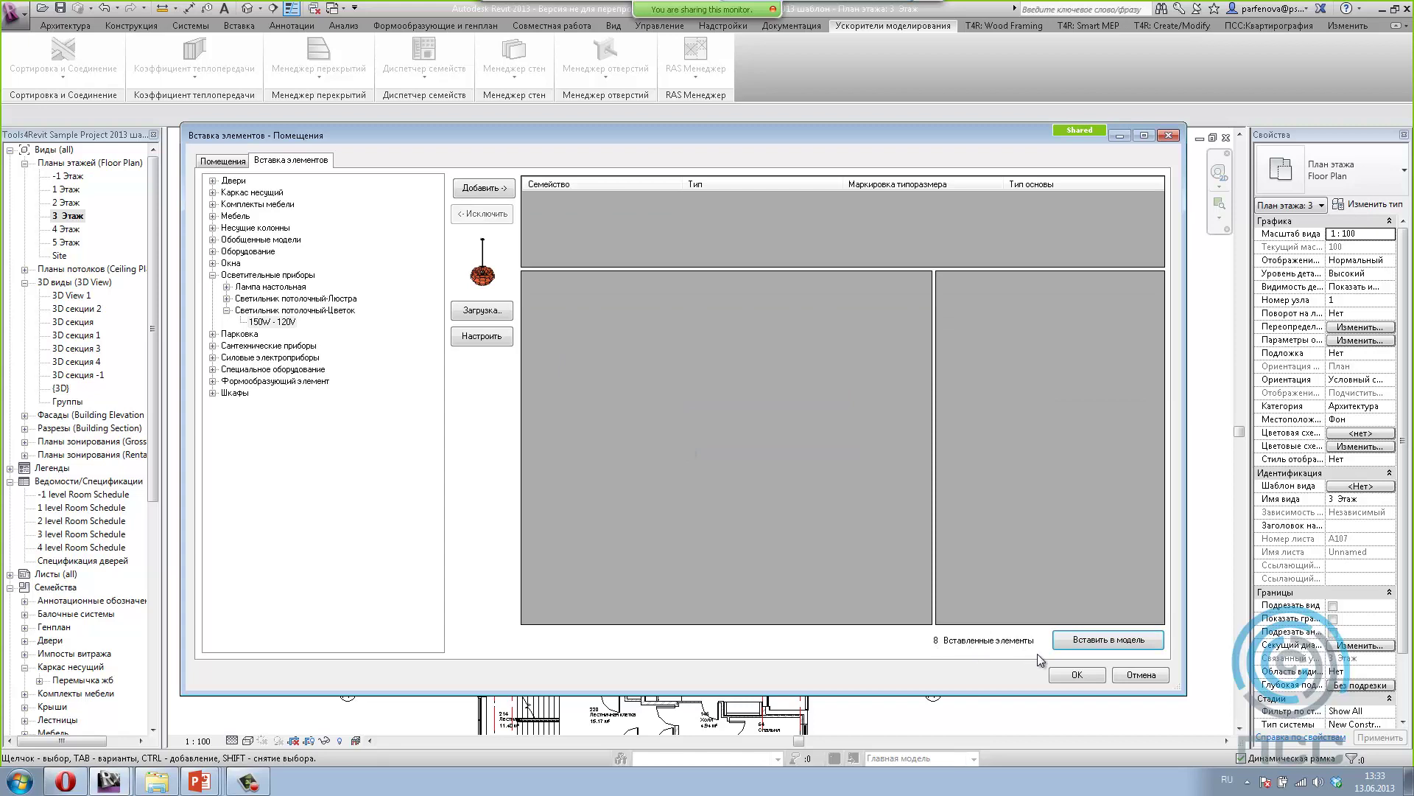
pyautogui.click(1076, 675)
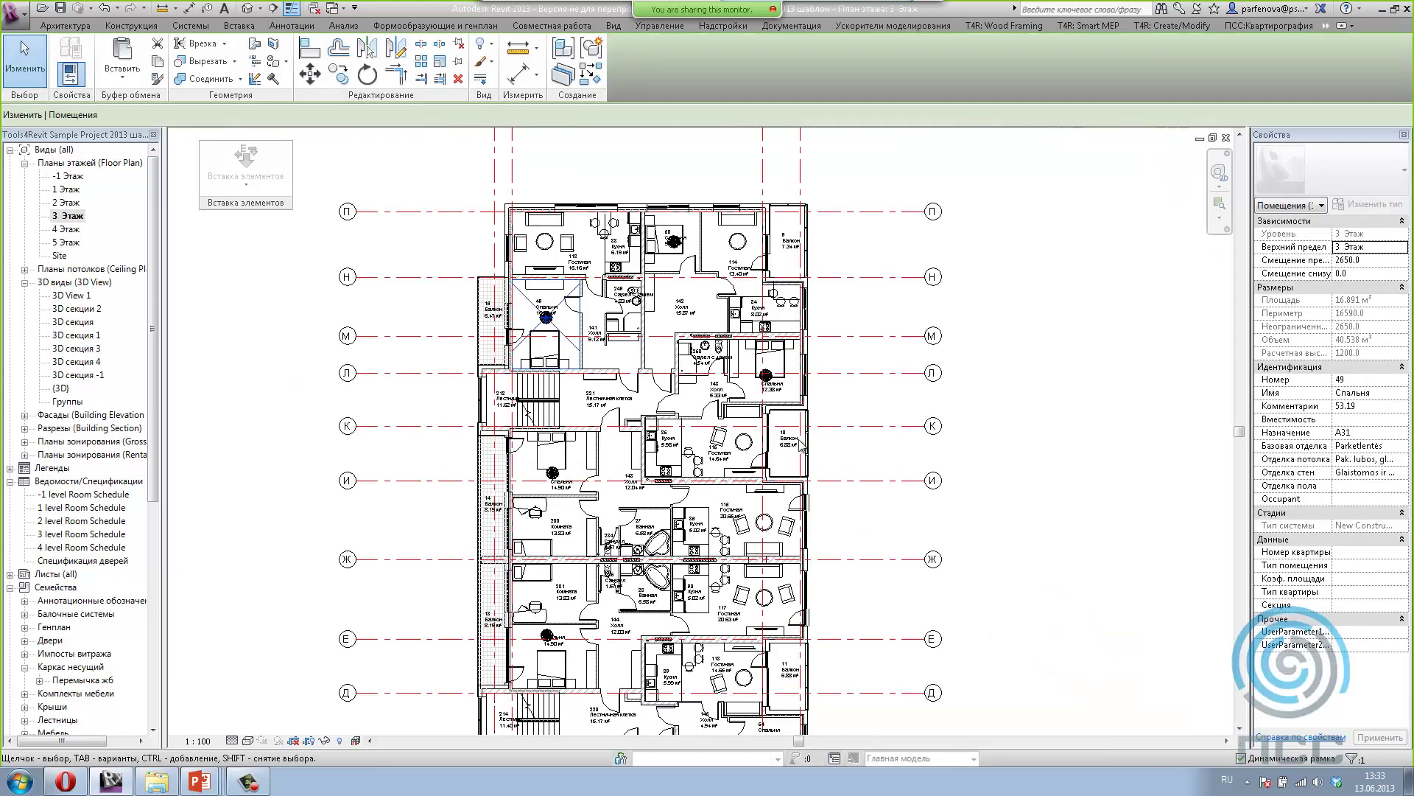
pyautogui.click(1077, 453)
pyautogui.scroll(5, 678, 239)
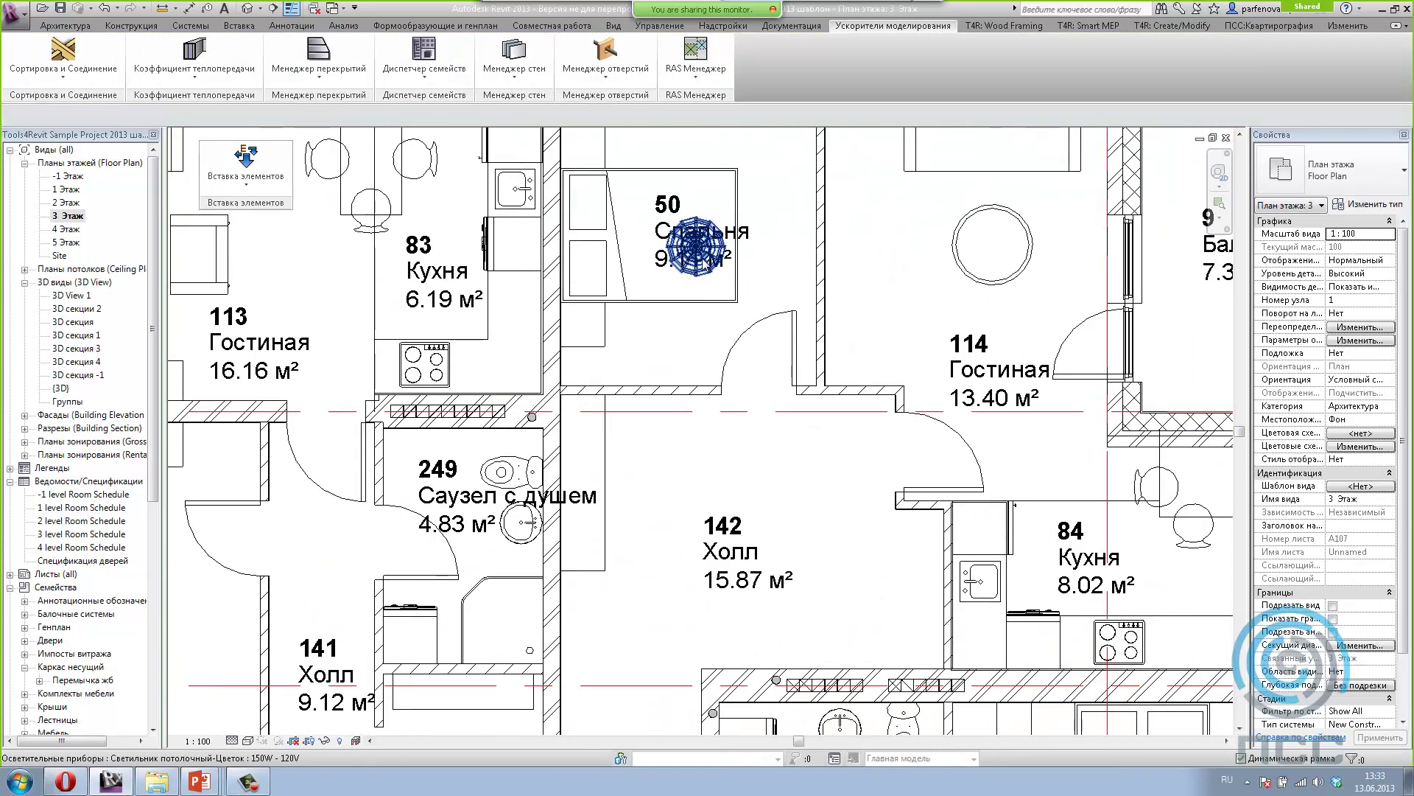
pyautogui.scroll(-5, 678, 220)
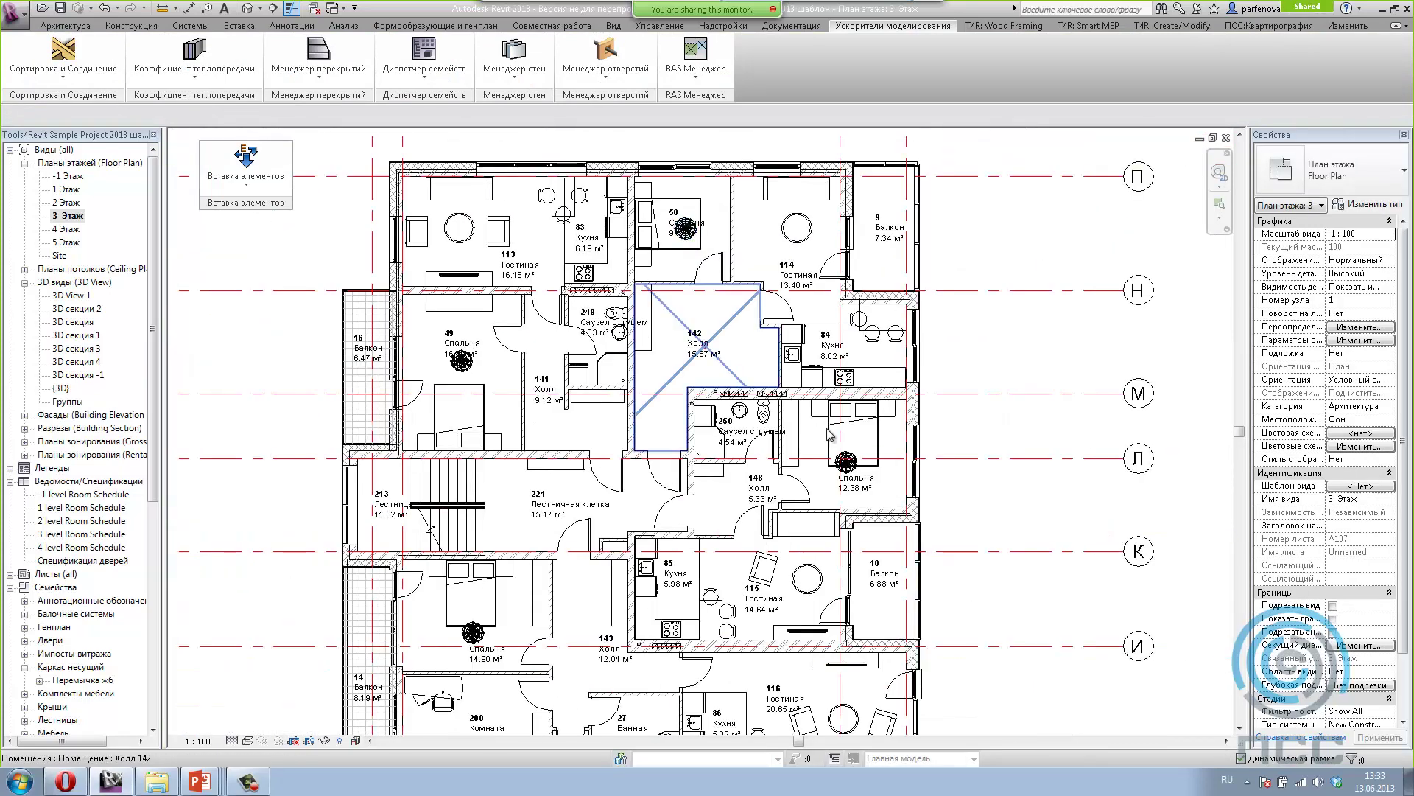
pyautogui.moveTo(1032, 506); pyautogui.dragTo(1108, 197, button='middle')
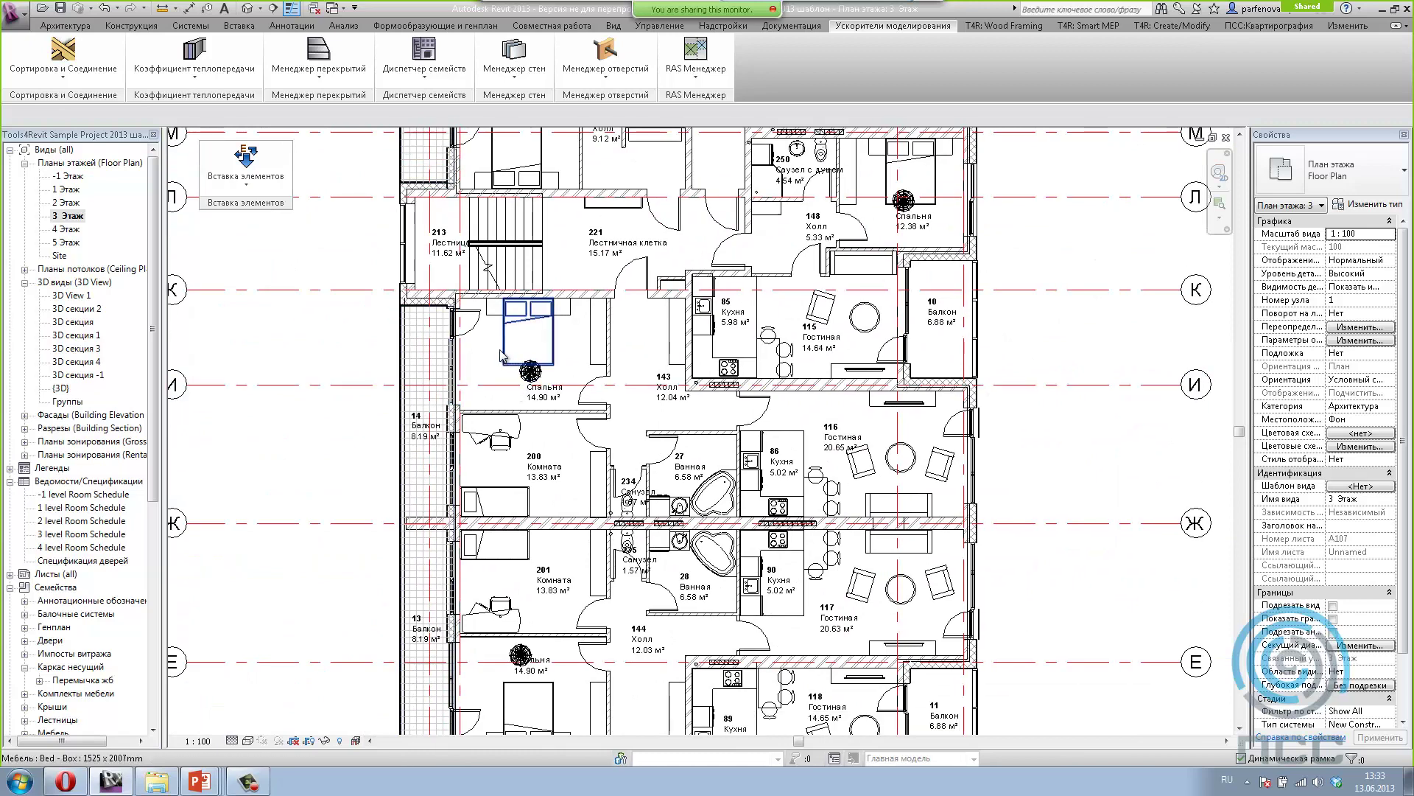
pyautogui.click(461, 324)
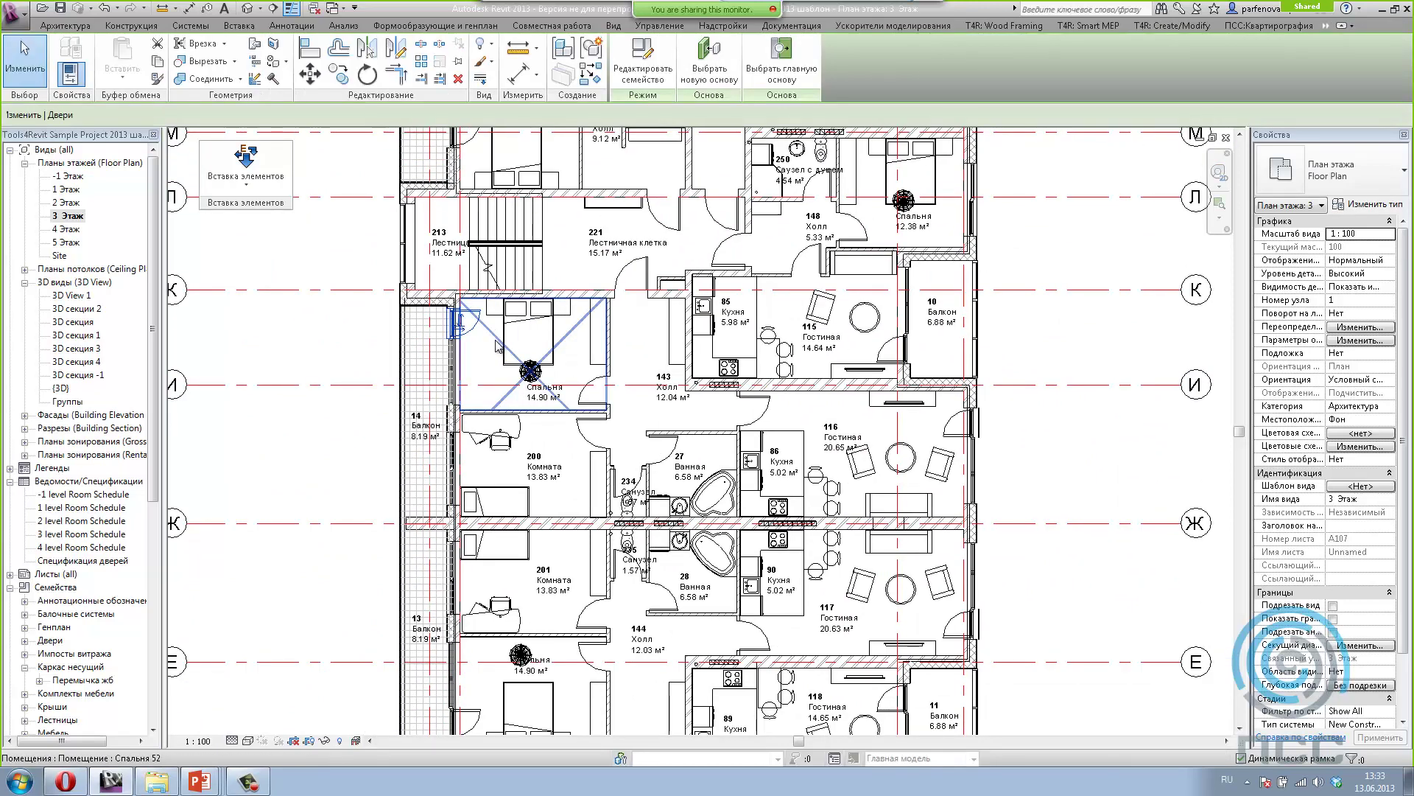
pyautogui.click(497, 346)
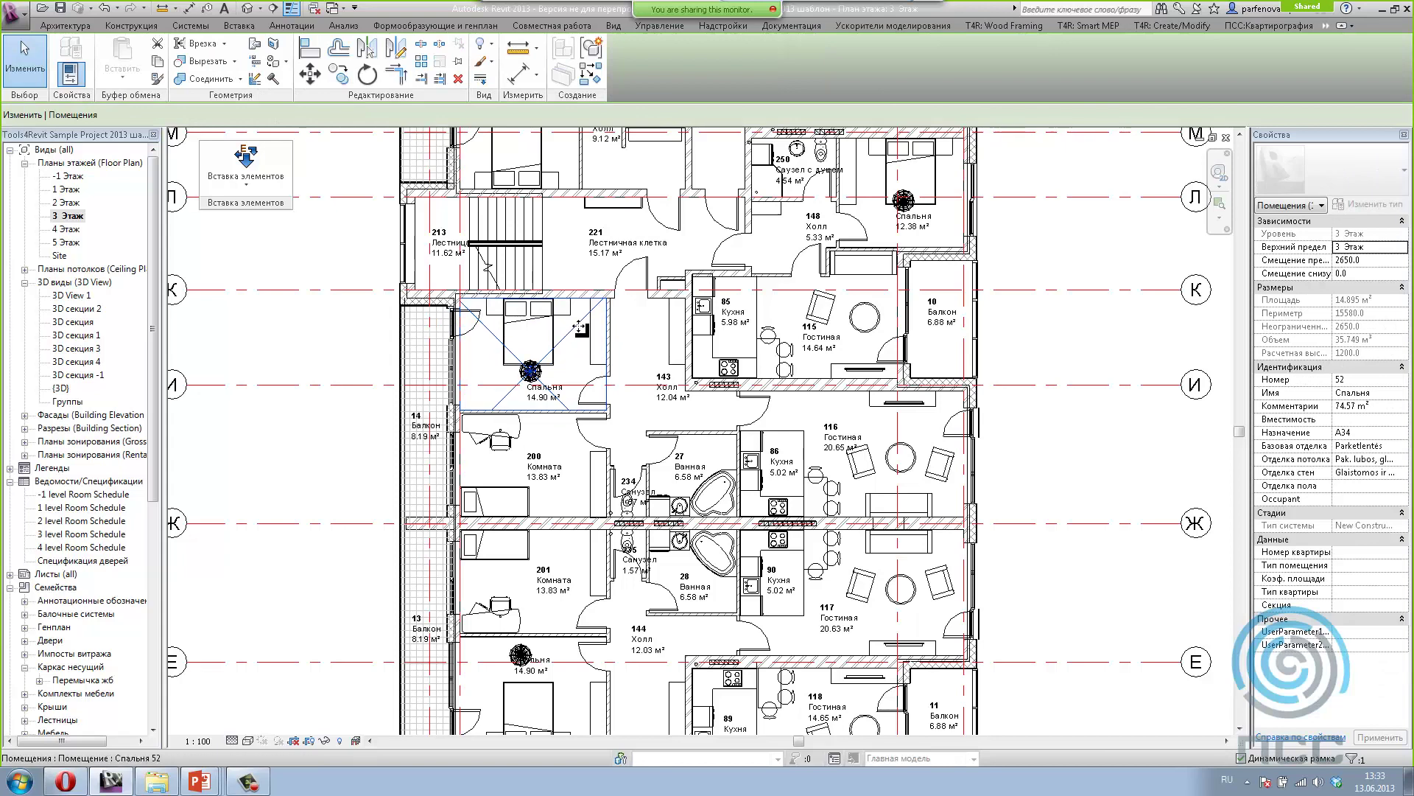
pyautogui.scroll(-1, 632, 347)
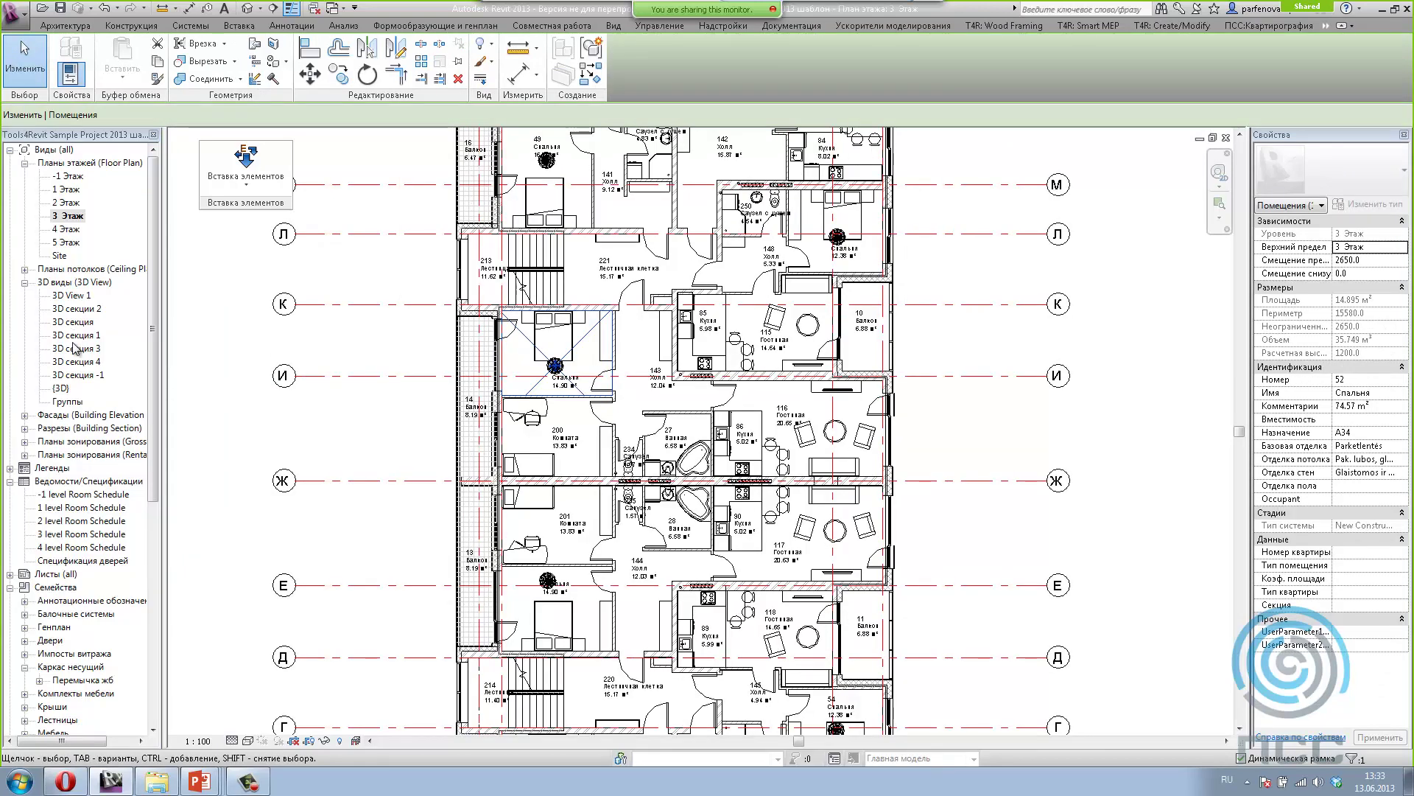
pyautogui.click(75, 347)
pyautogui.doubleClick(74, 348)
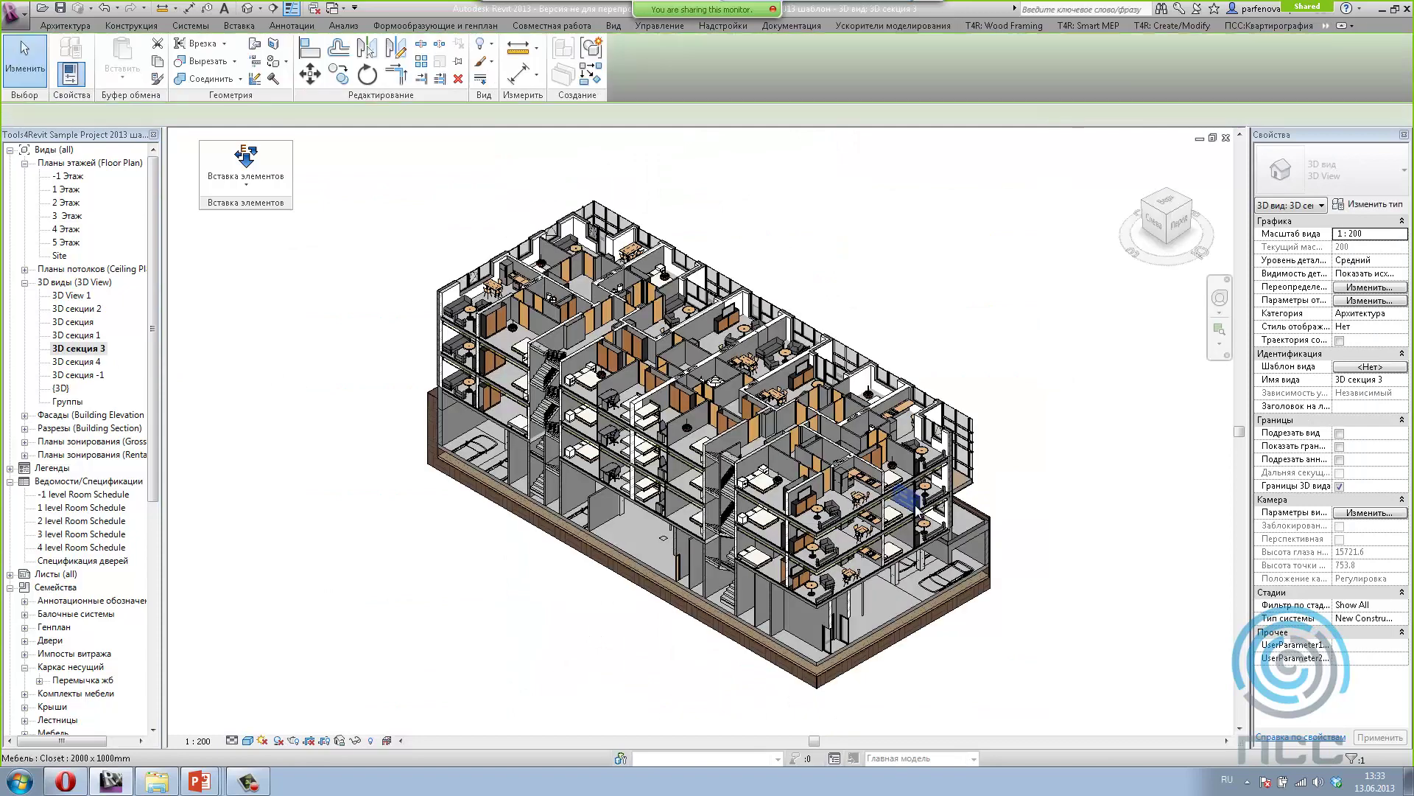
pyautogui.scroll(3, 970, 336)
pyautogui.scroll(1, 855, 416)
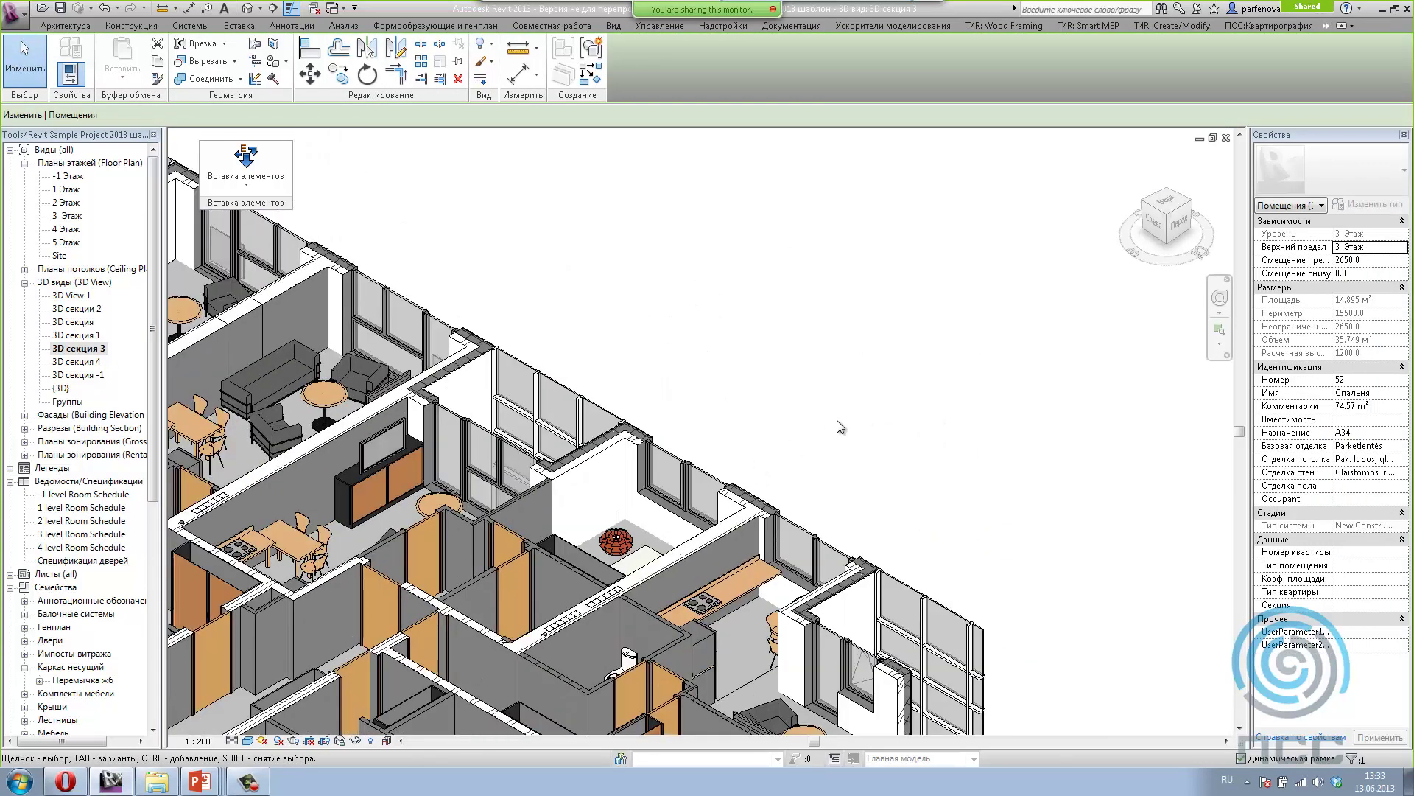
pyautogui.scroll(2, 930, 369)
pyautogui.scroll(-2, 900, 496)
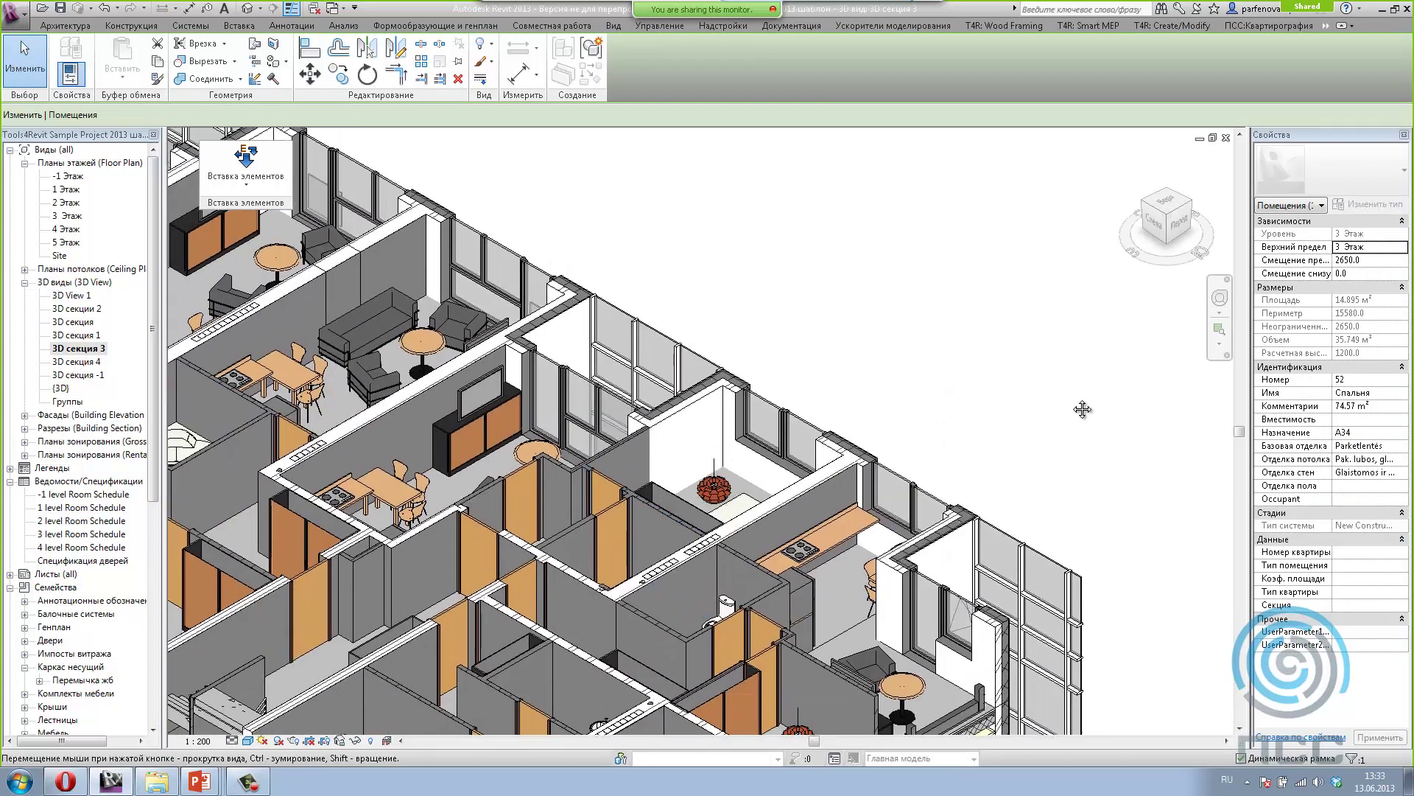
pyautogui.scroll(2, 953, 340)
pyautogui.scroll(-3, 952, 340)
pyautogui.scroll(1, 605, 294)
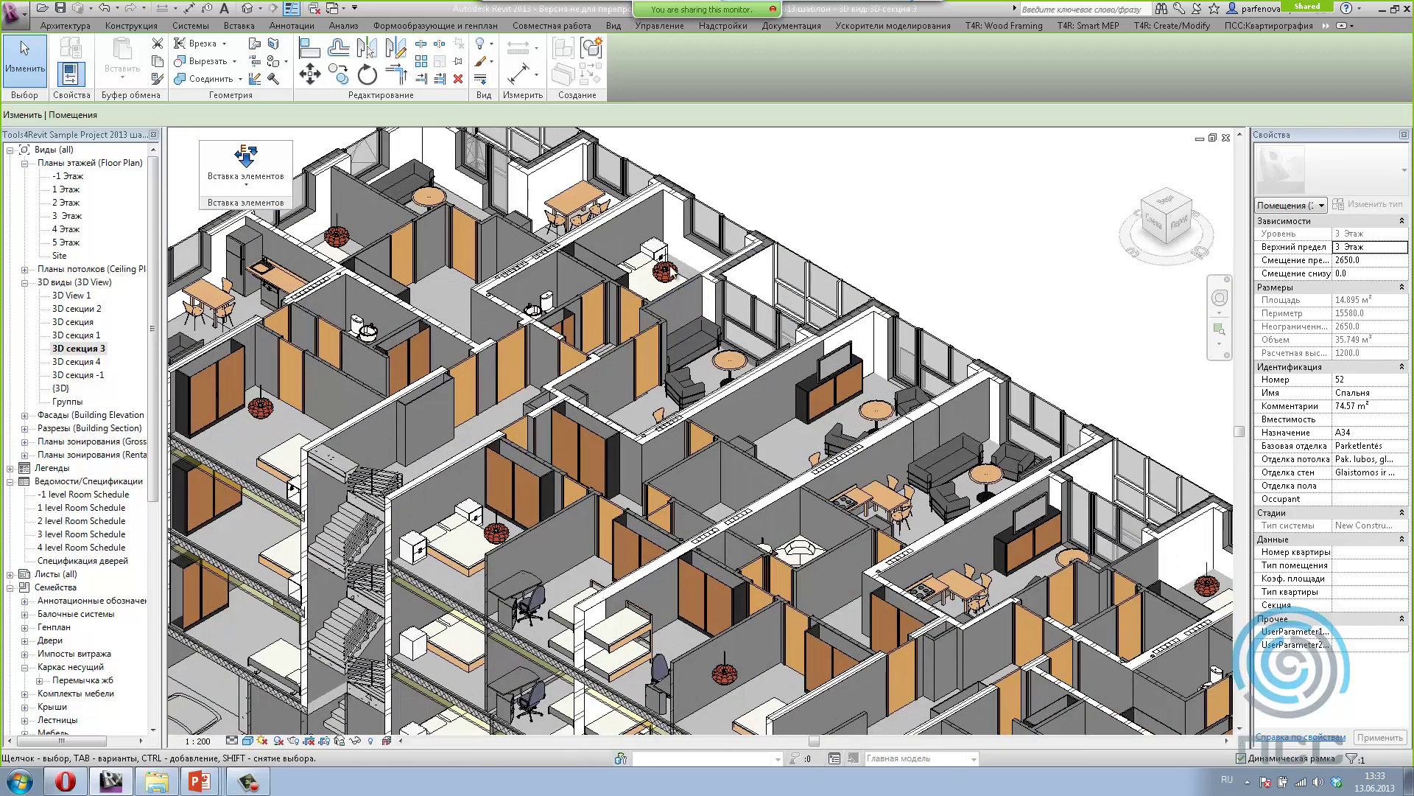
pyautogui.scroll(5, 605, 295)
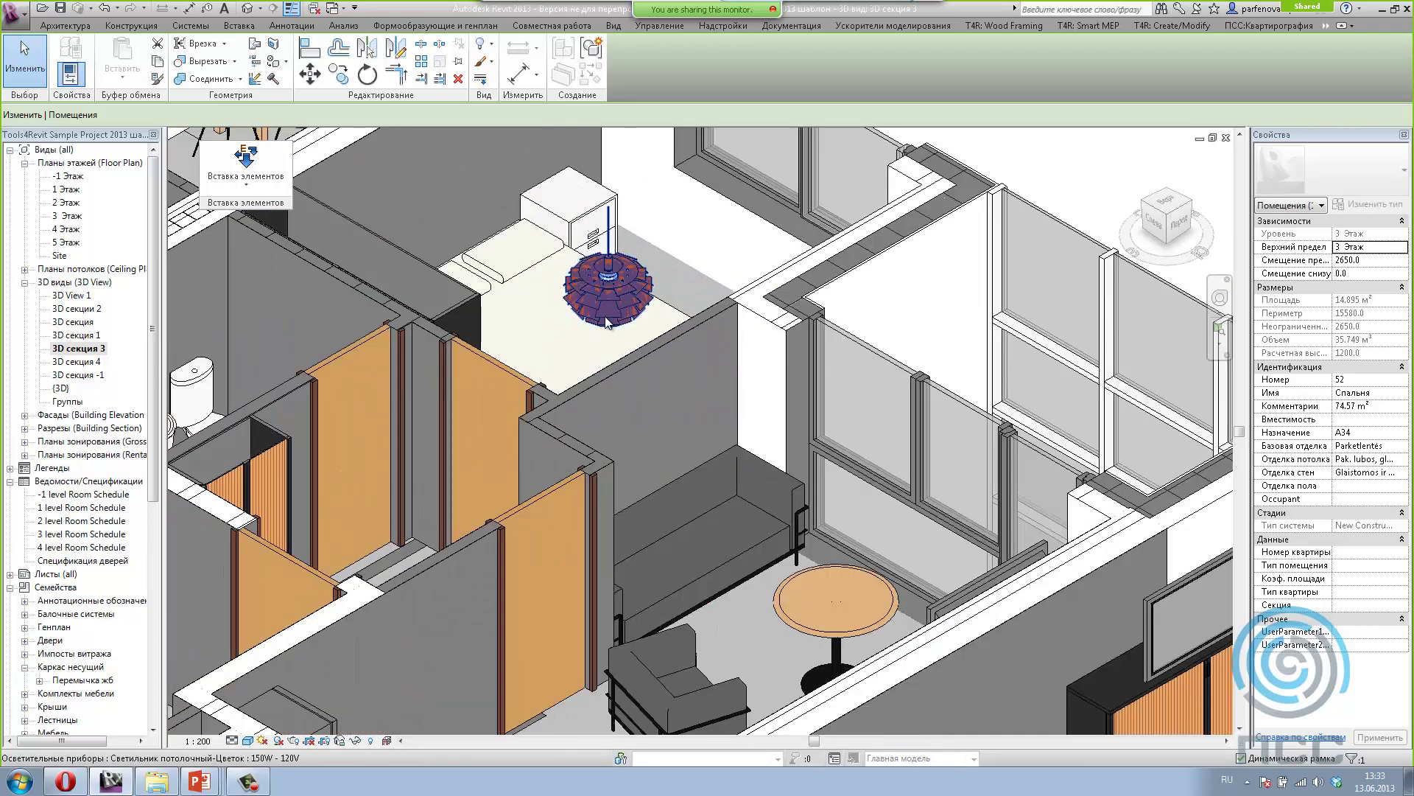
pyautogui.click(605, 316)
pyautogui.scroll(-5, 666, 283)
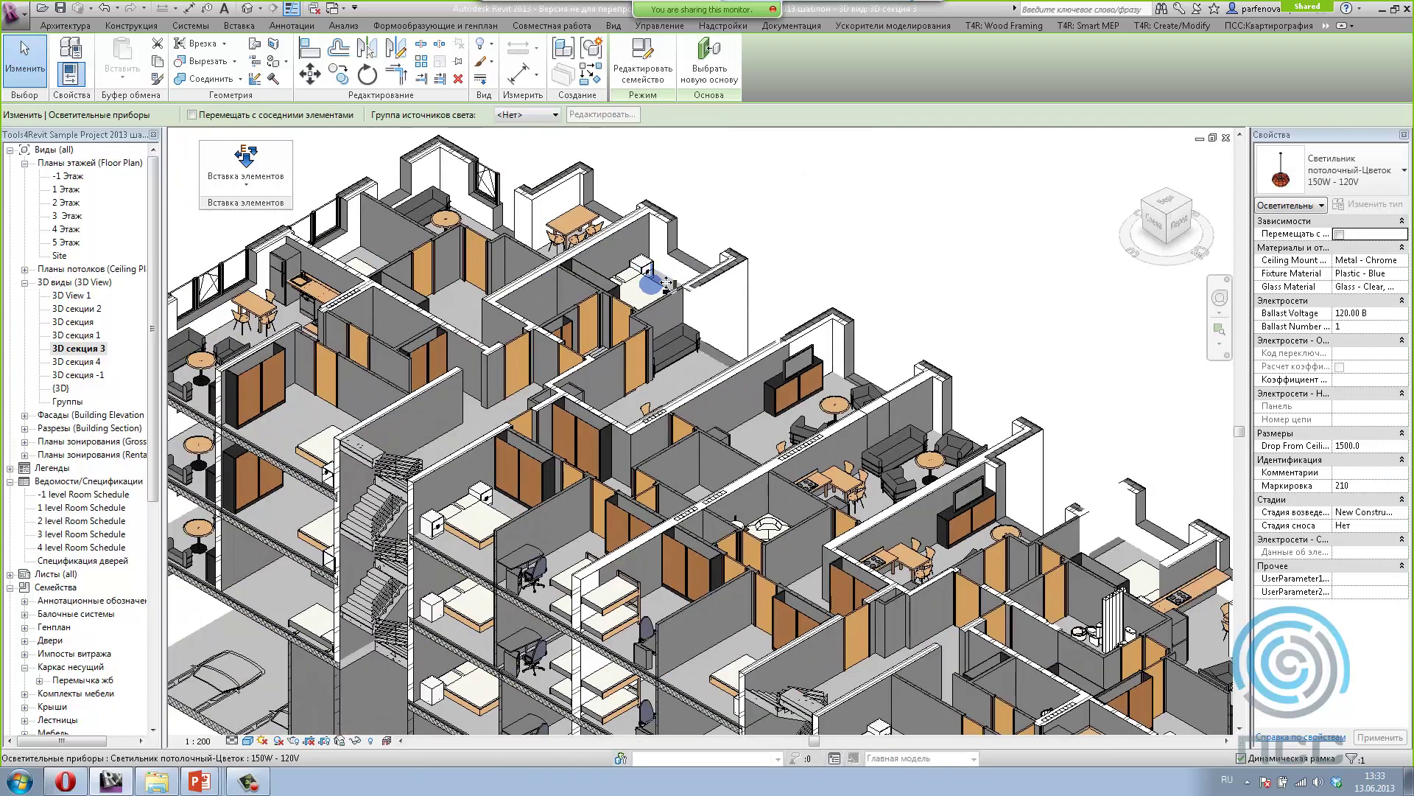
pyautogui.scroll(-4, 666, 283)
pyautogui.click(854, 285)
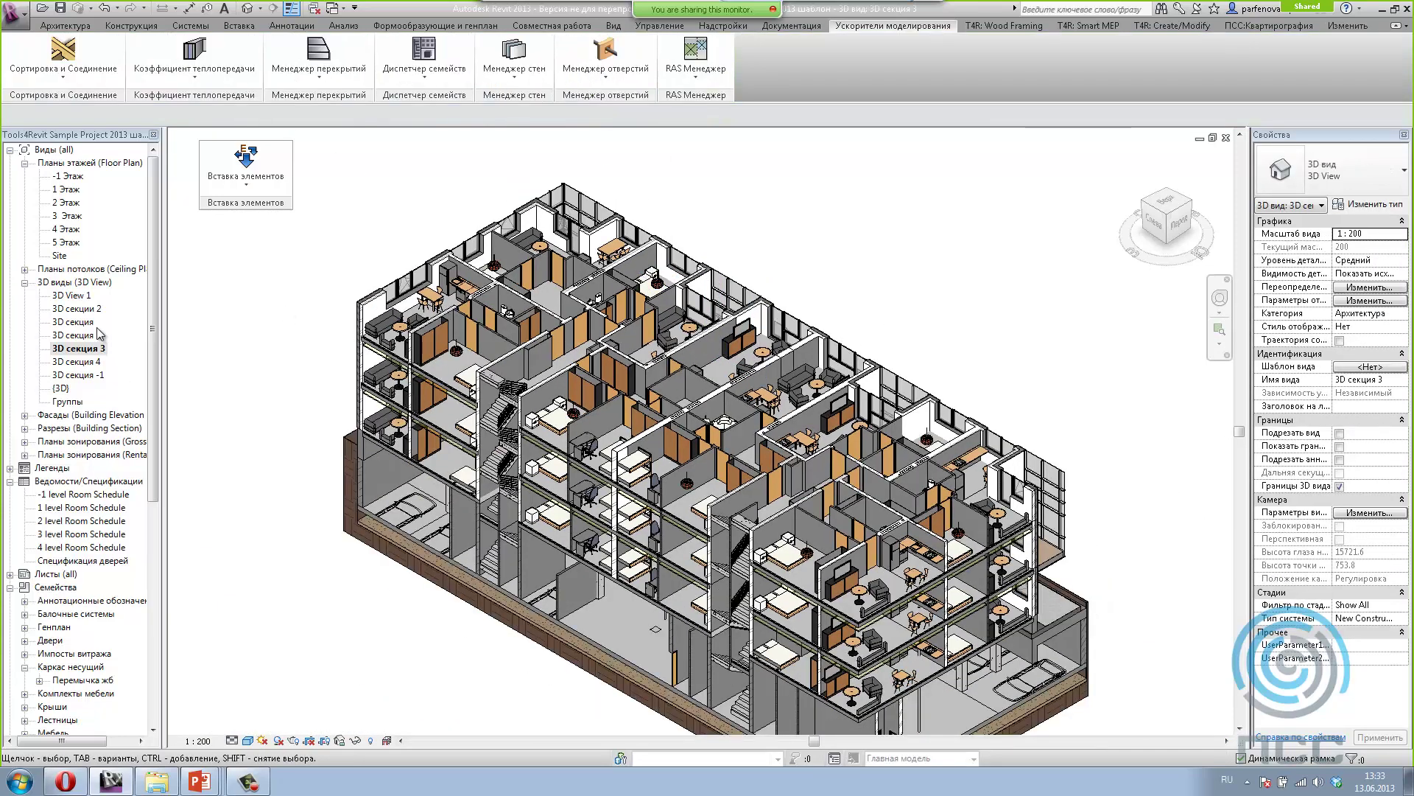
pyautogui.doubleClick(77, 216)
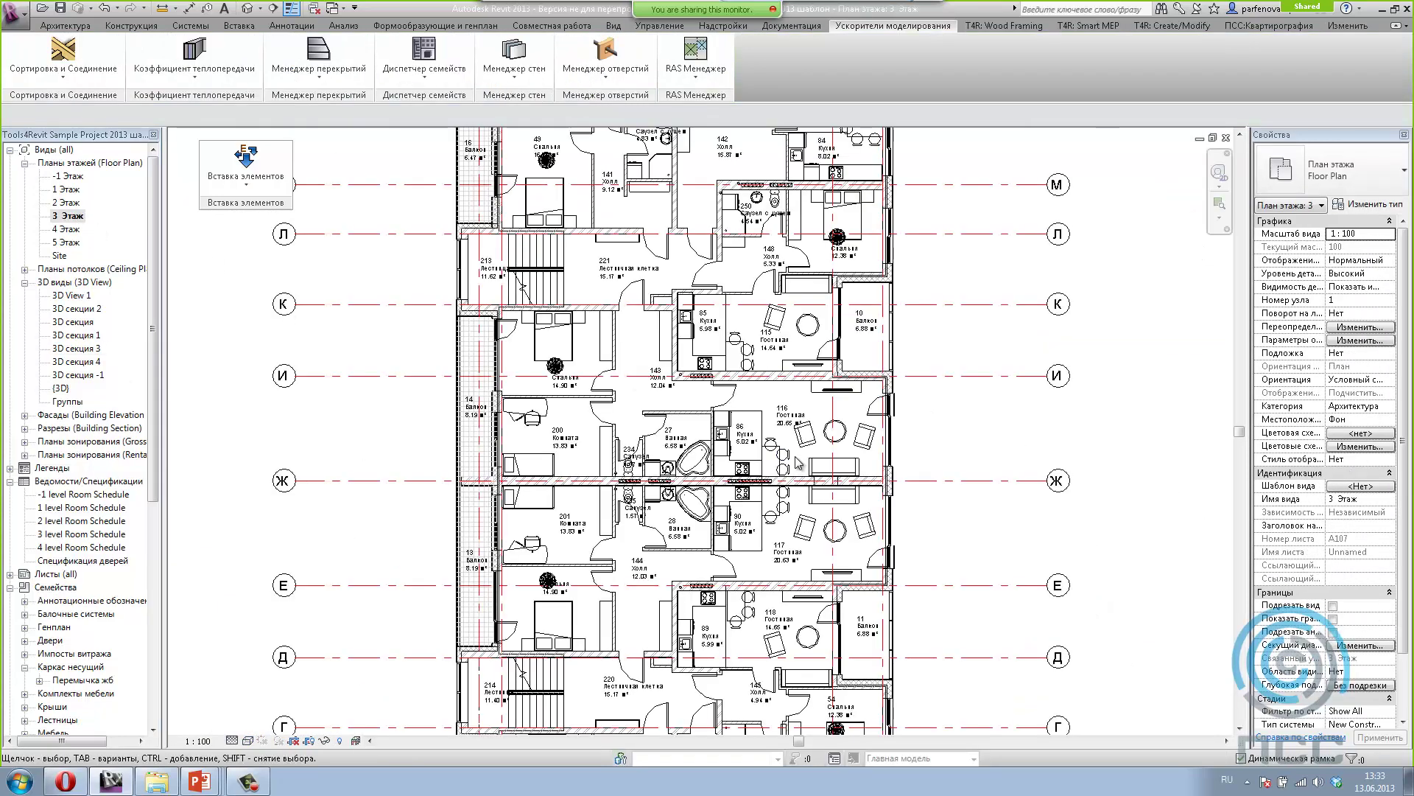
# Step: Pan and zoom the 3 Этаж plan and select room 142, the Холл
pyautogui.moveTo(979, 369); pyautogui.dragTo(943, 478, button='middle')
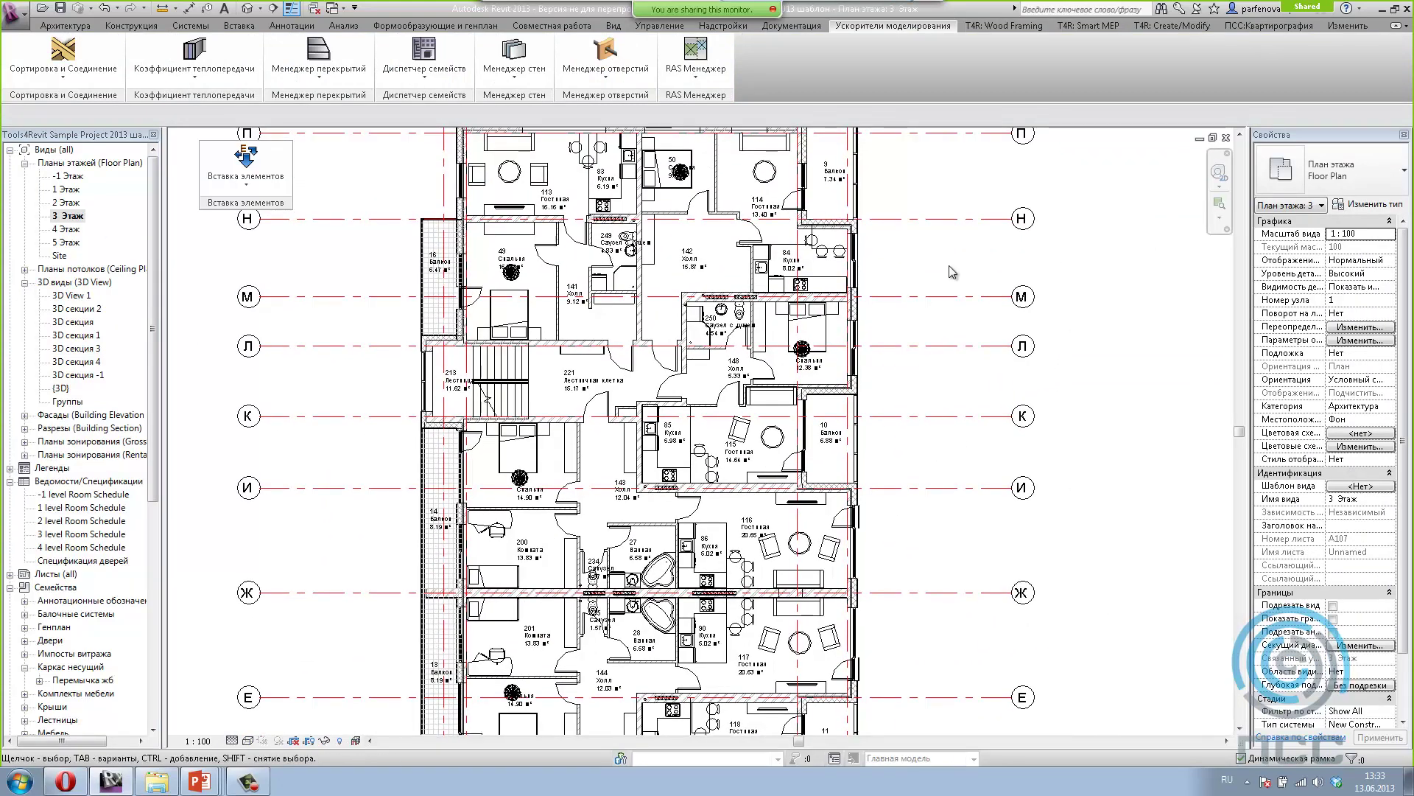
pyautogui.moveTo(951, 273)
pyautogui.mouseDown(button='middle')
pyautogui.moveTo(947, 357)
pyautogui.moveTo(921, 395)
pyautogui.mouseUp(button='middle')
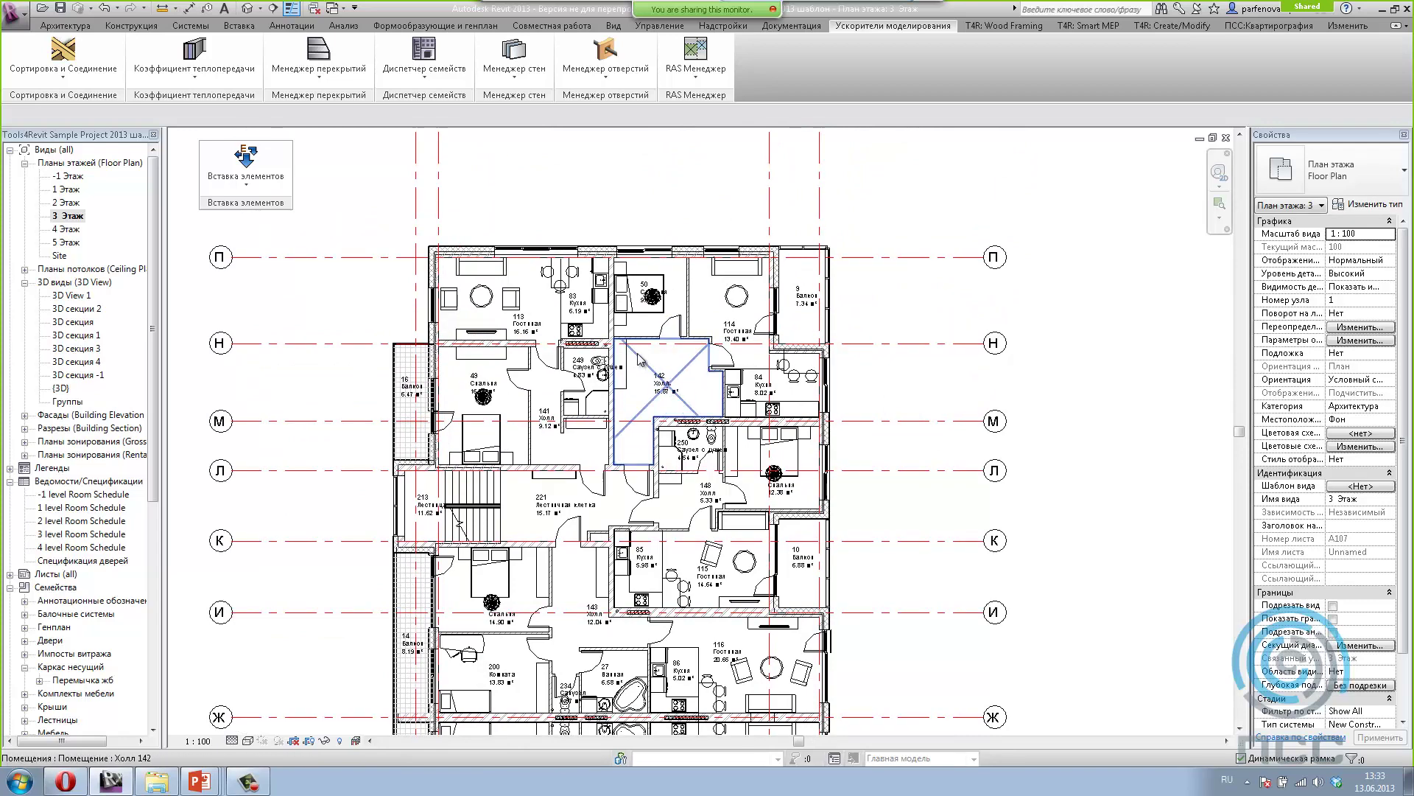
pyautogui.scroll(2, 638, 354)
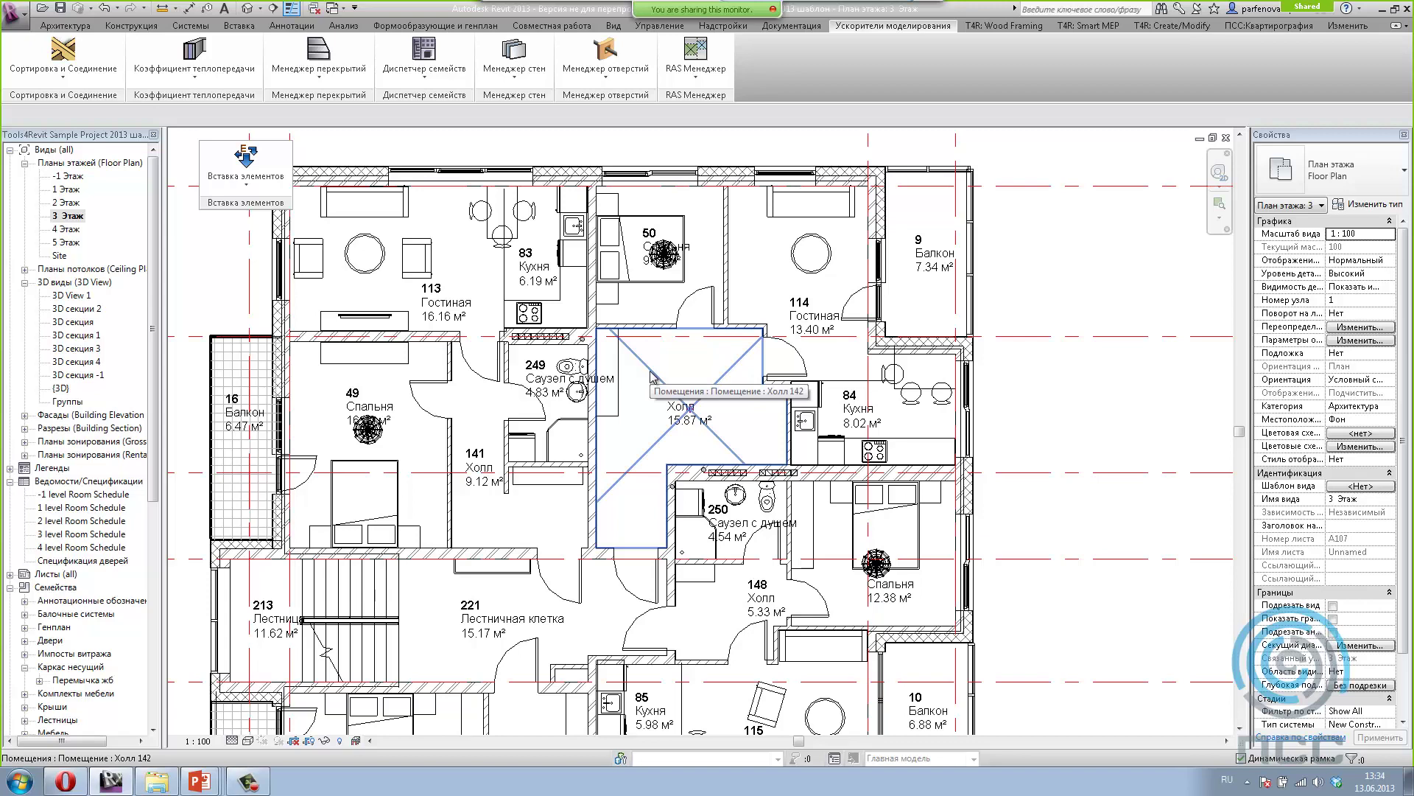
pyautogui.click(652, 376)
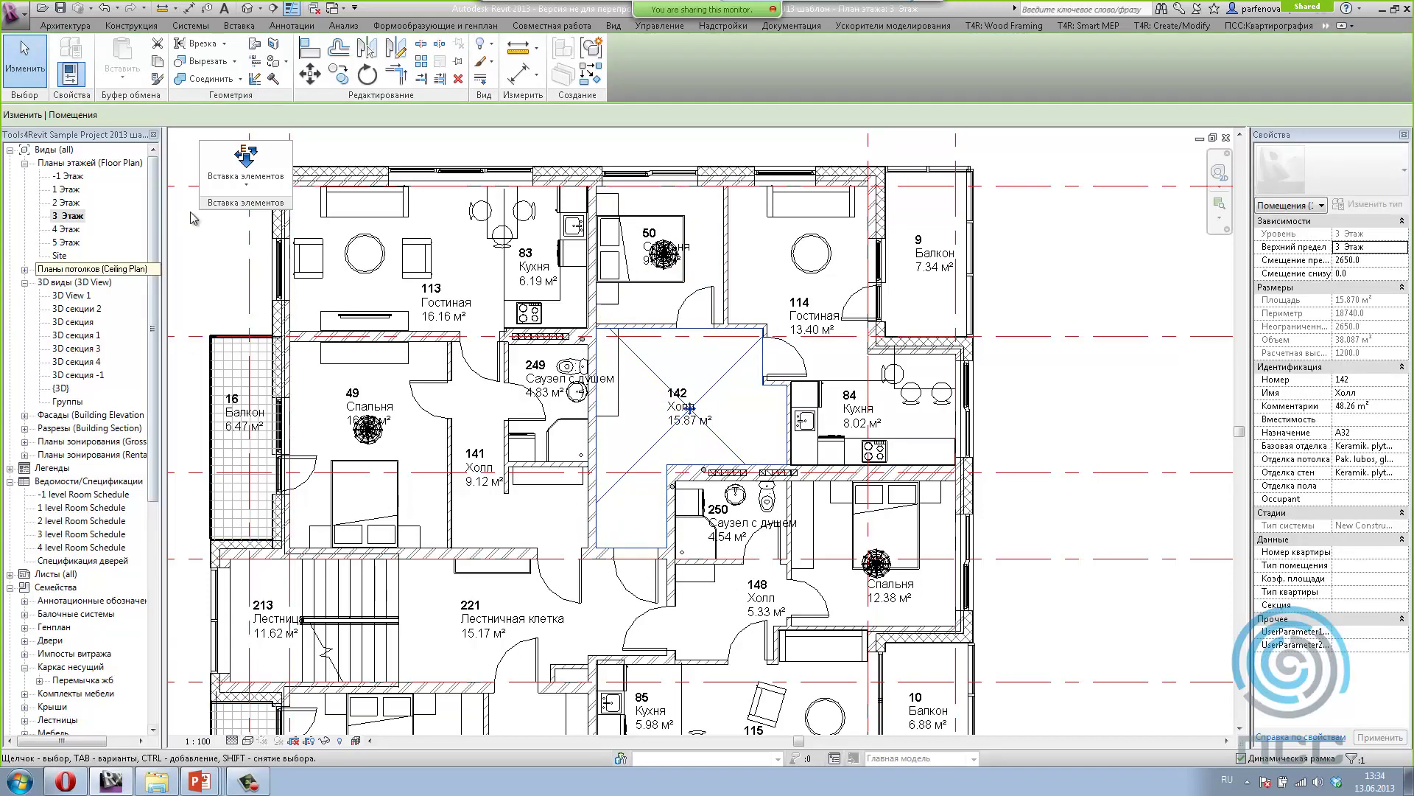
# Step: Add the M_BID_Плинтус для пола generic model to the room's insertion list
pyautogui.click(246, 184)
pyautogui.click(243, 209)
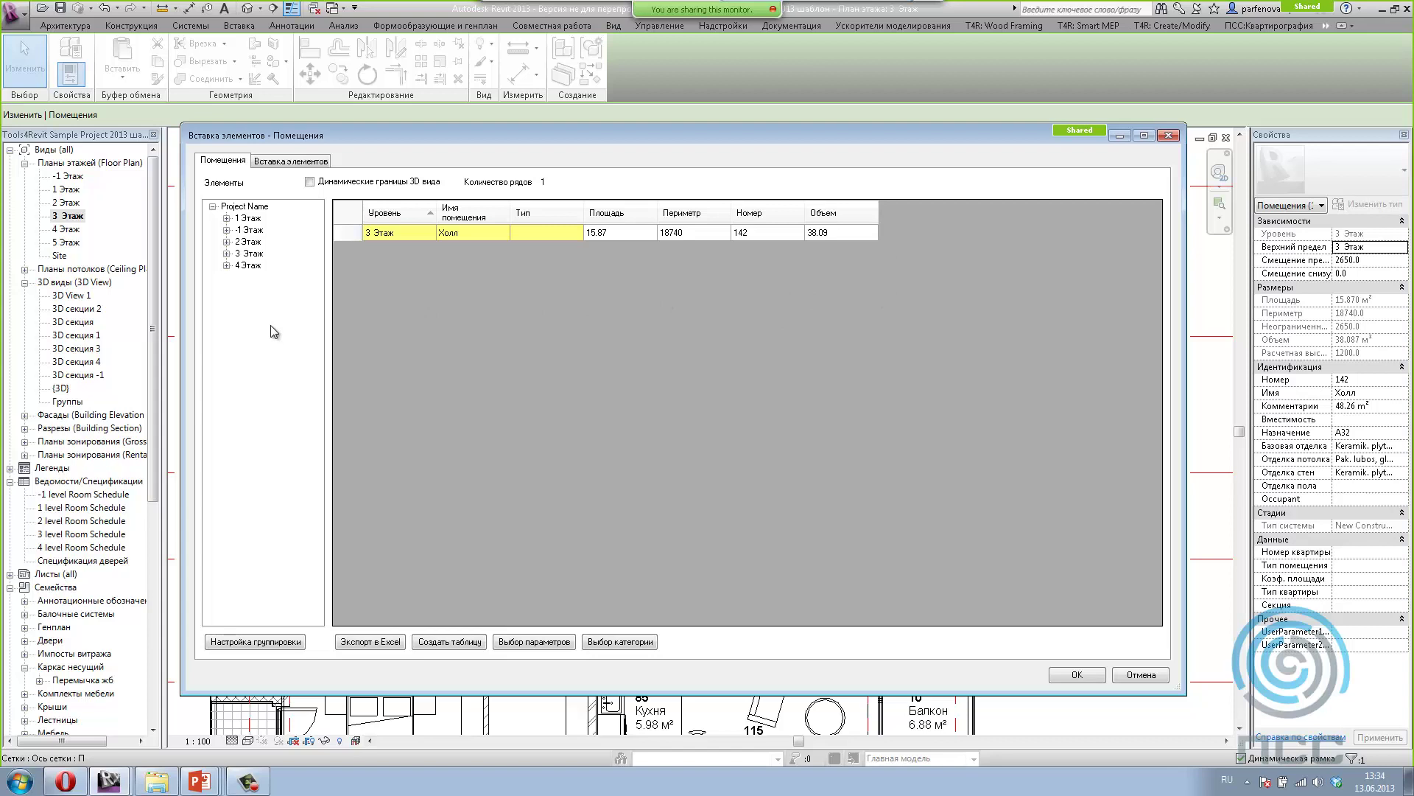
pyautogui.click(272, 164)
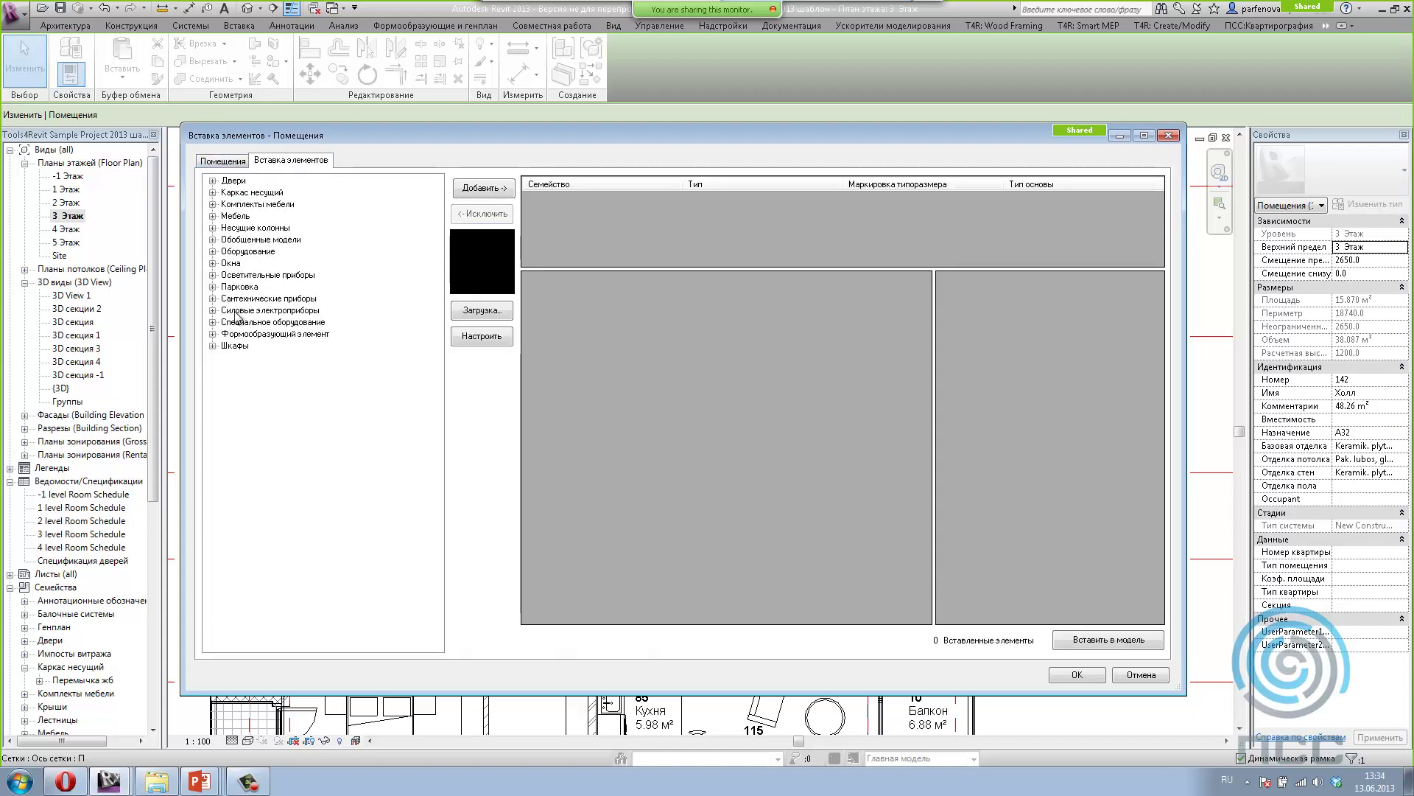
pyautogui.click(213, 240)
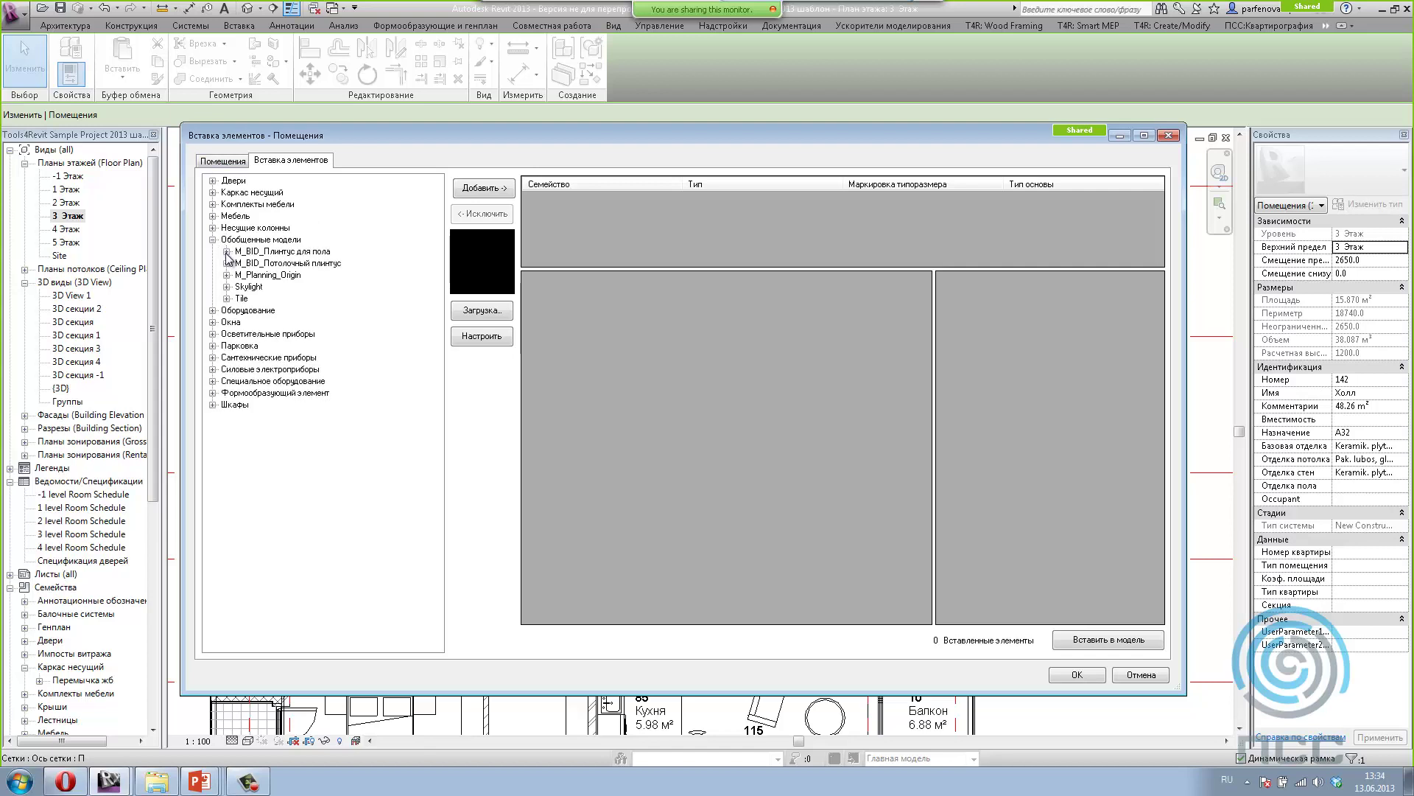
pyautogui.click(227, 251)
pyautogui.click(283, 263)
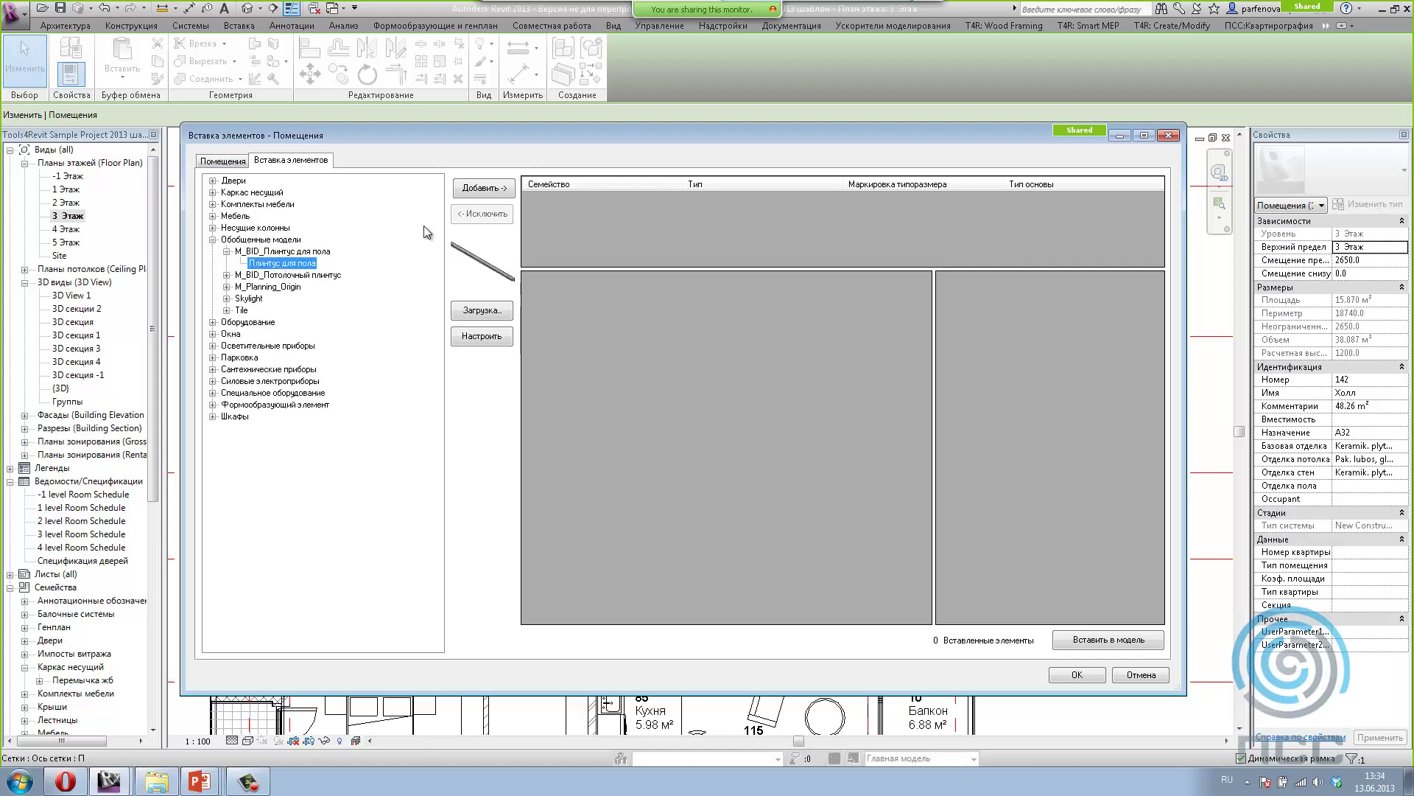
pyautogui.click(490, 189)
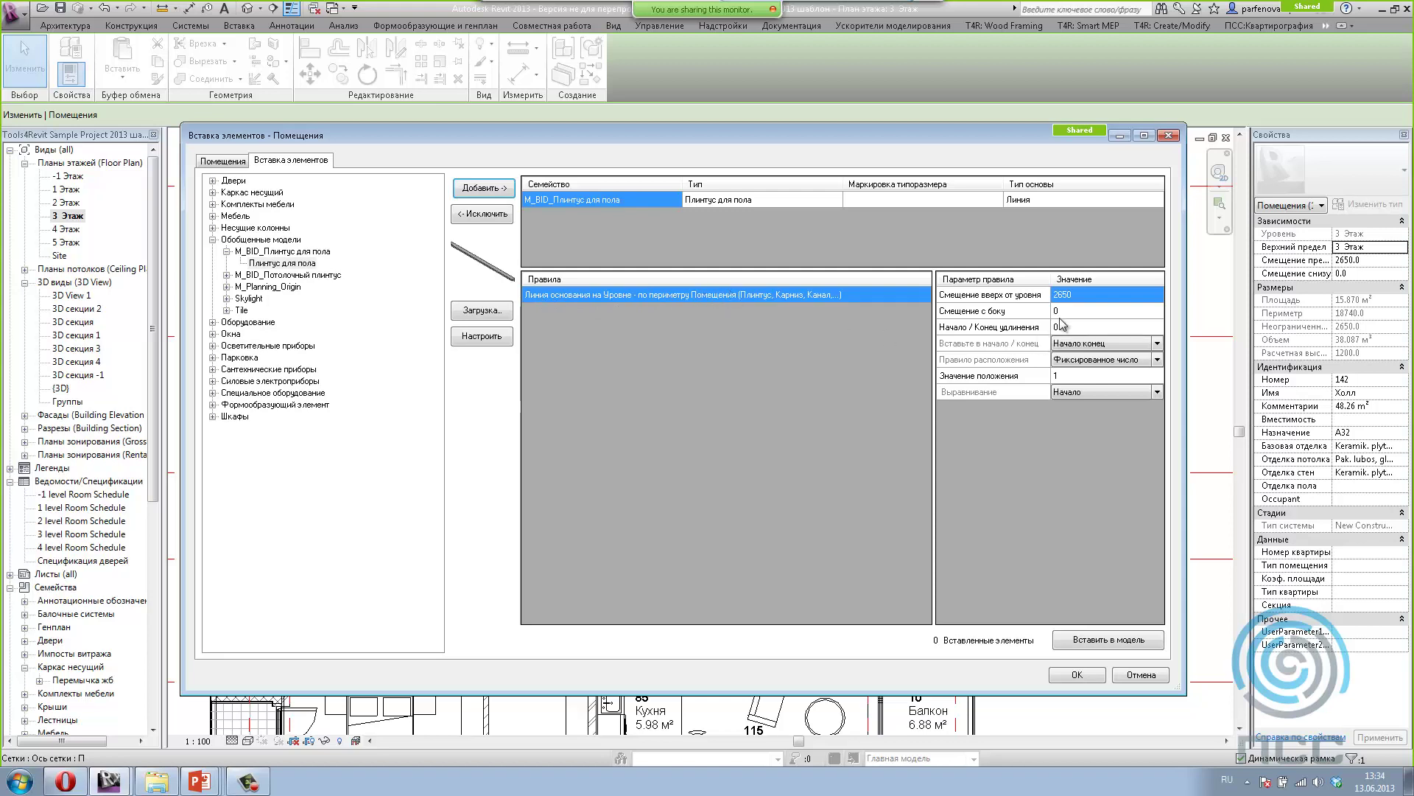
# Step: Set height offset 0 and side offset 50, then insert the skirting boards
pyautogui.click(1018, 310)
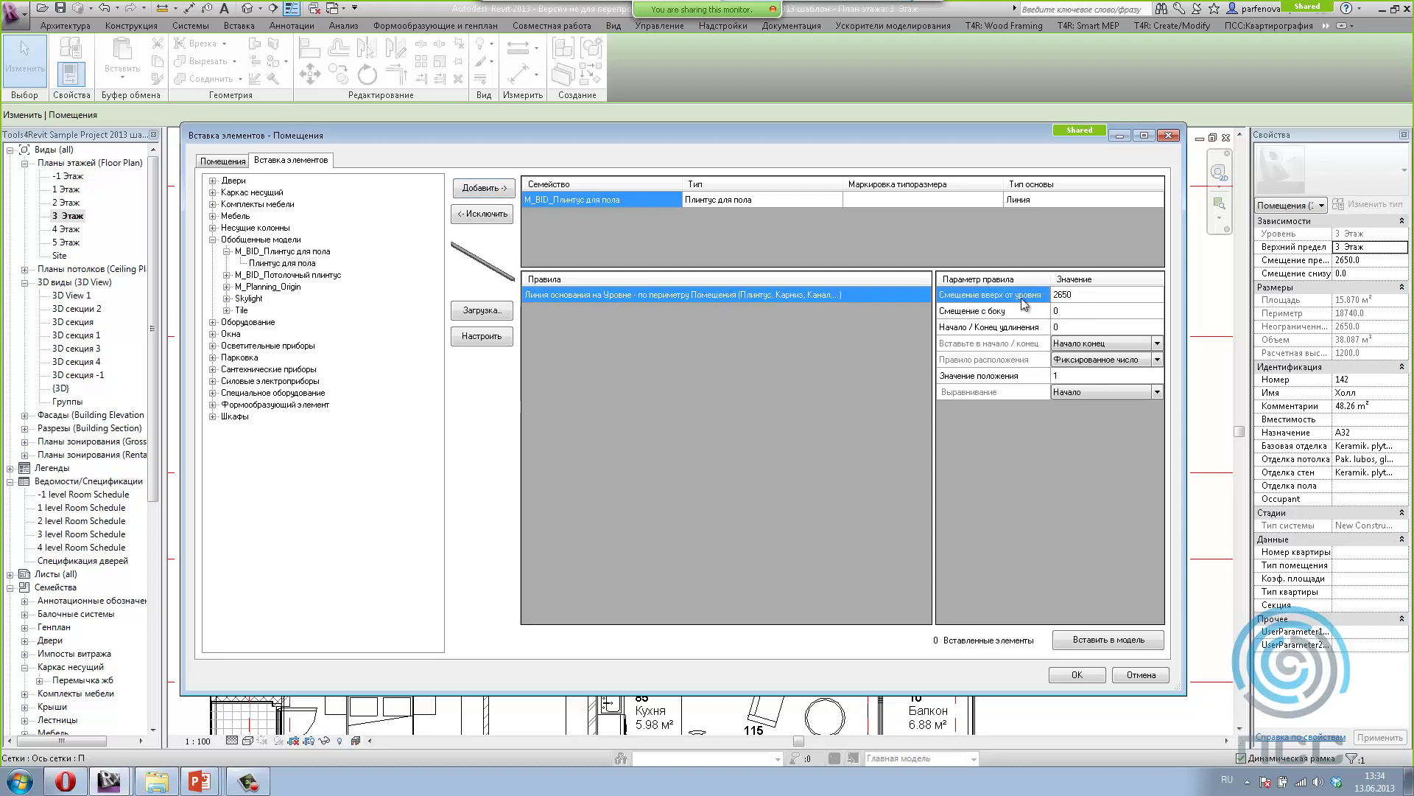
pyautogui.click(1006, 298)
pyautogui.doubleClick(1111, 296)
pyautogui.write('0')
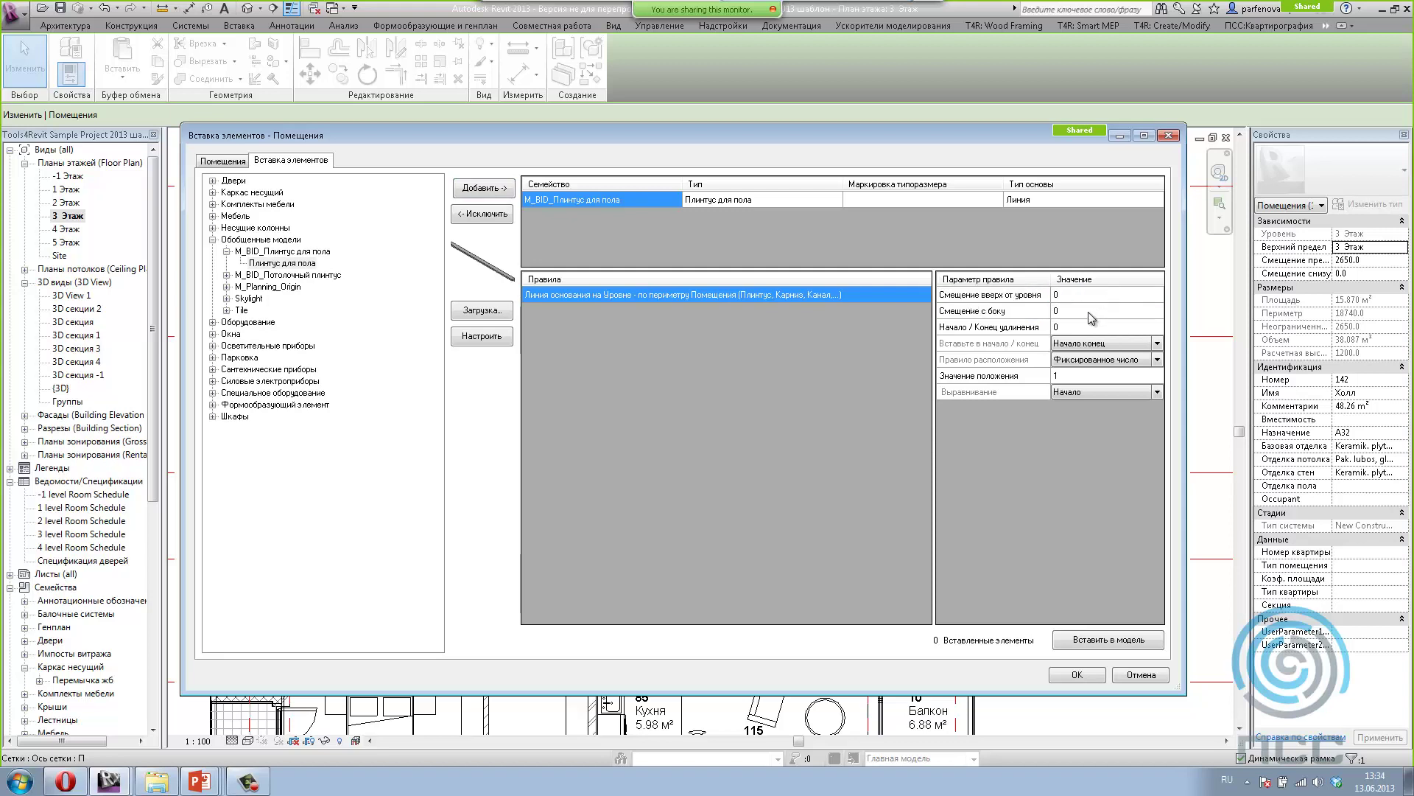
pyautogui.click(1014, 311)
pyautogui.click(1062, 311)
pyautogui.write('50')
pyautogui.click(1093, 643)
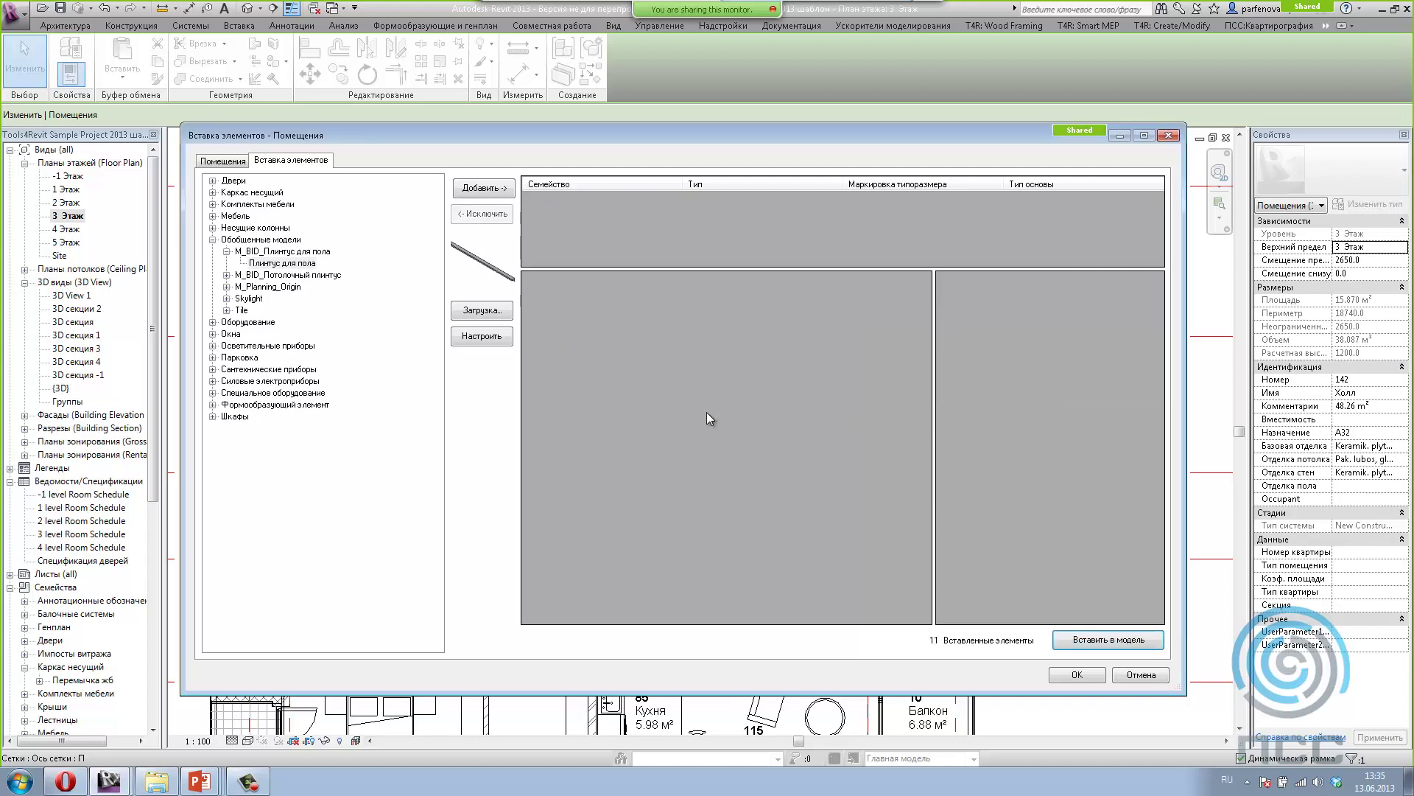
# Step: Close the insertion dialog and open 3D View 1 of the hall
pyautogui.click(1065, 674)
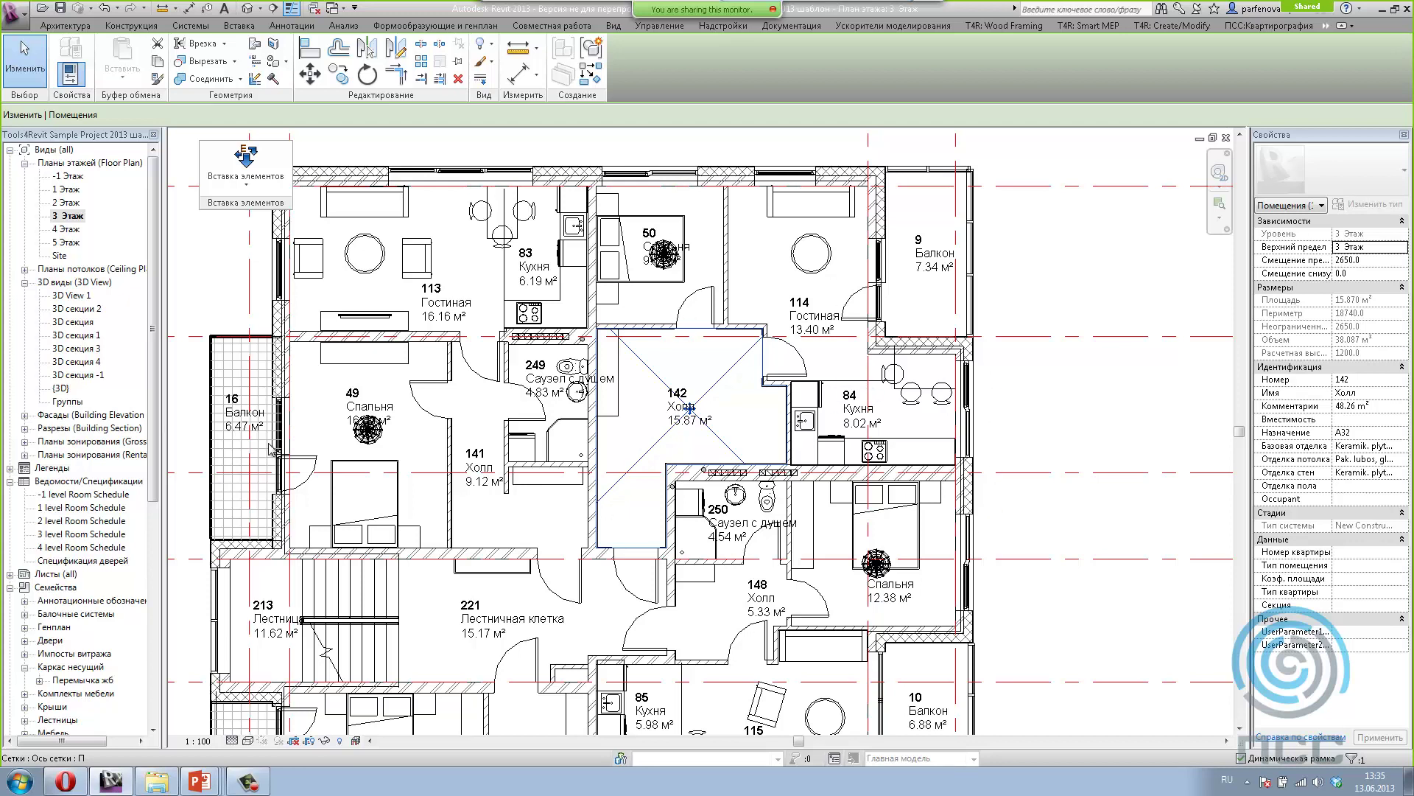
pyautogui.click(64, 296)
pyautogui.doubleClick(64, 296)
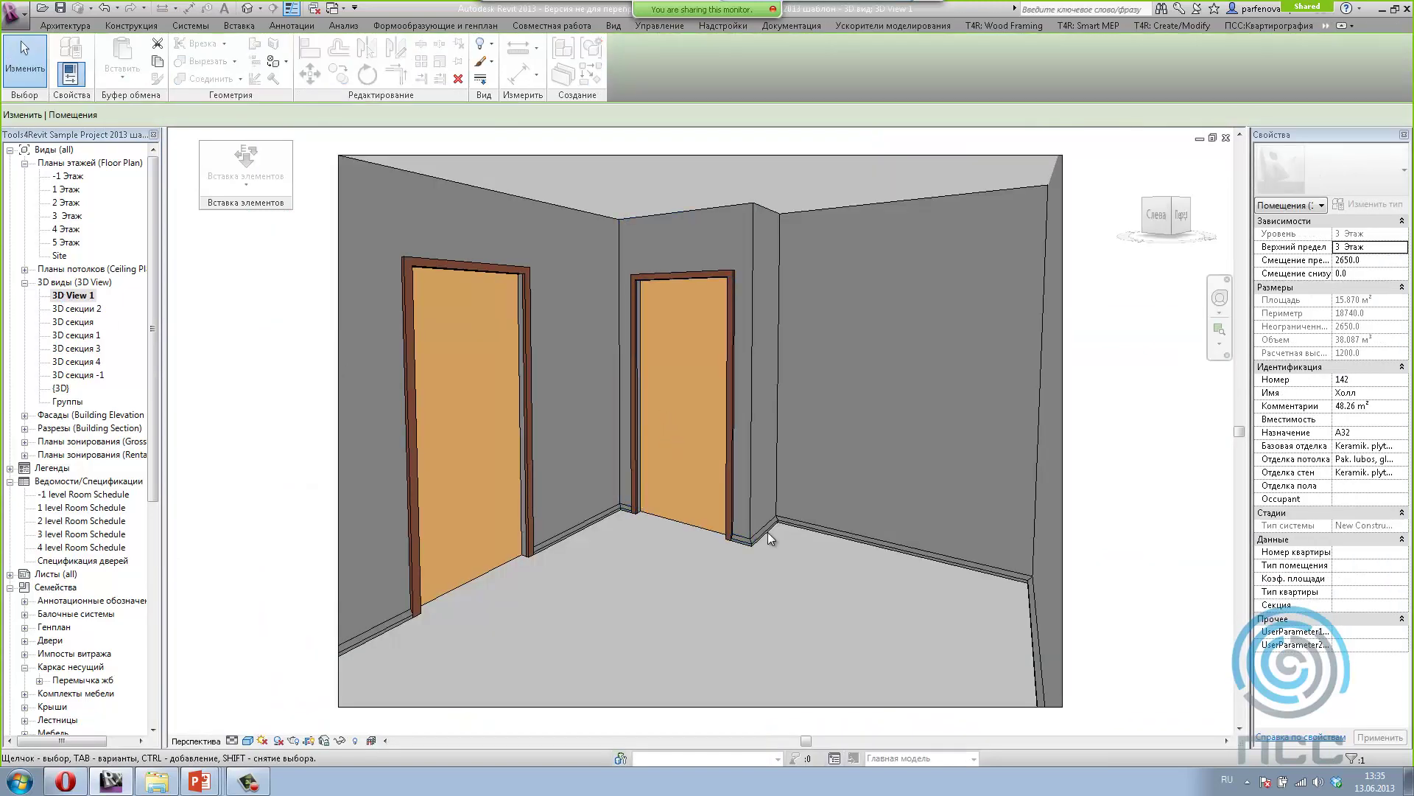
# Step: Select and zoom in on the skirting pieces at the door corner and jamb
pyautogui.click(767, 530)
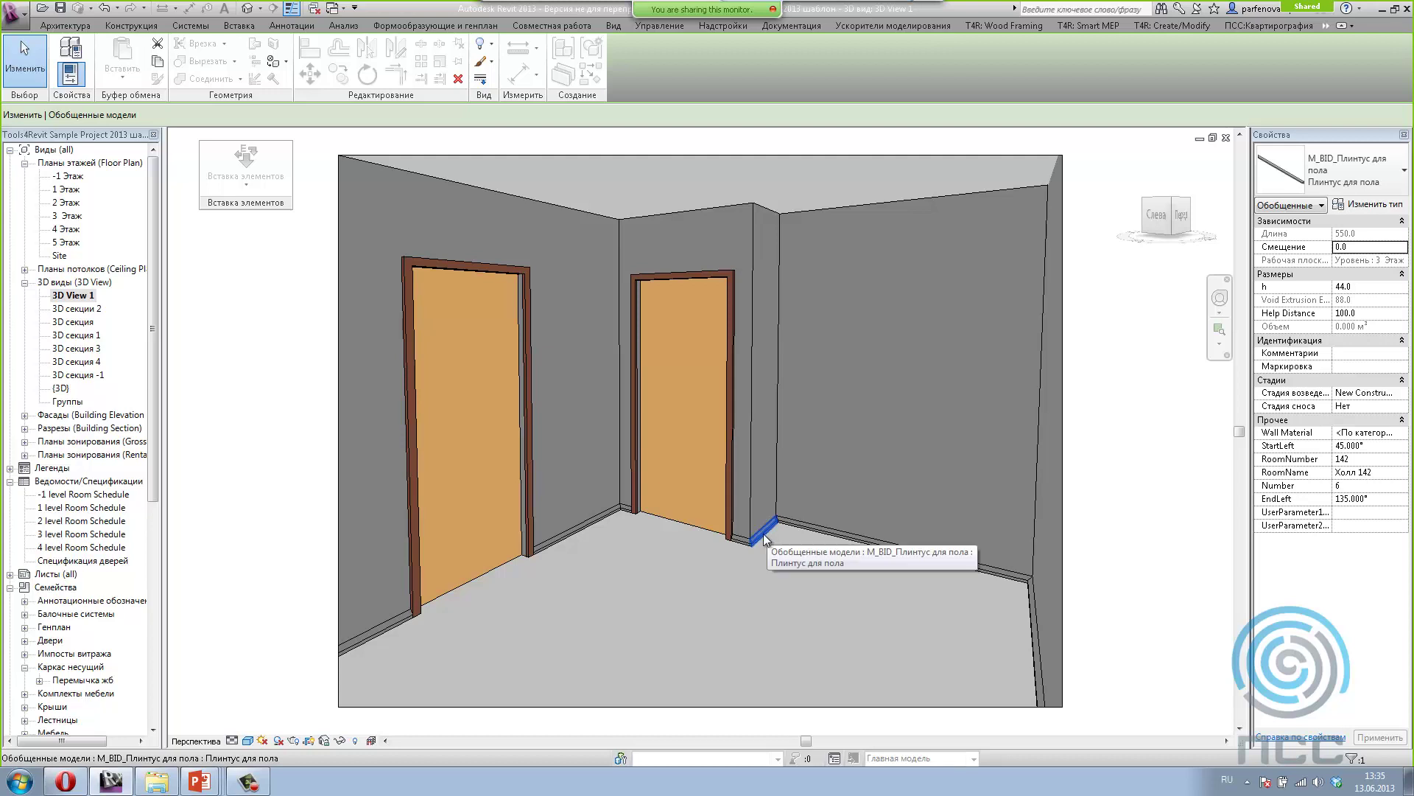
pyautogui.scroll(3, 764, 538)
pyautogui.scroll(3, 732, 535)
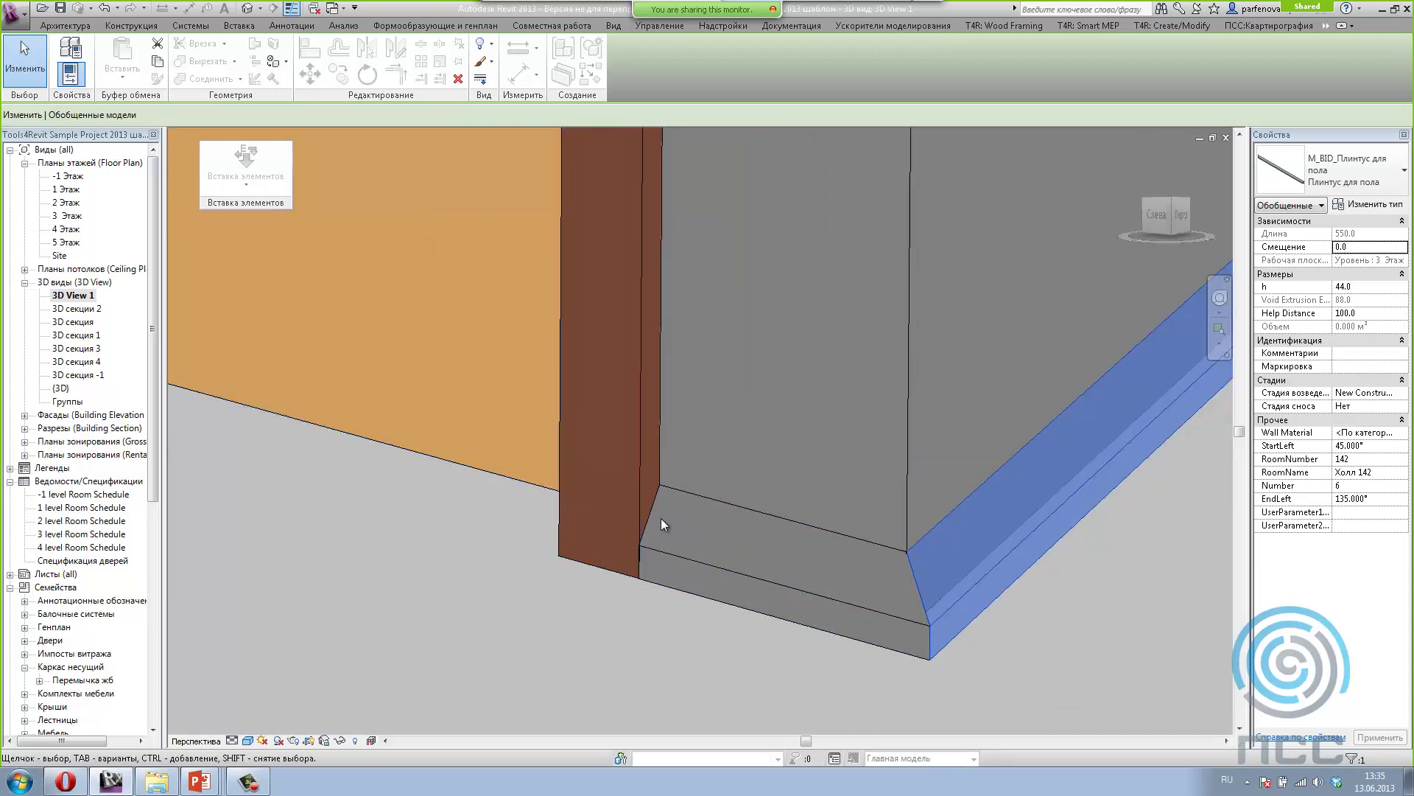
pyautogui.click(656, 550)
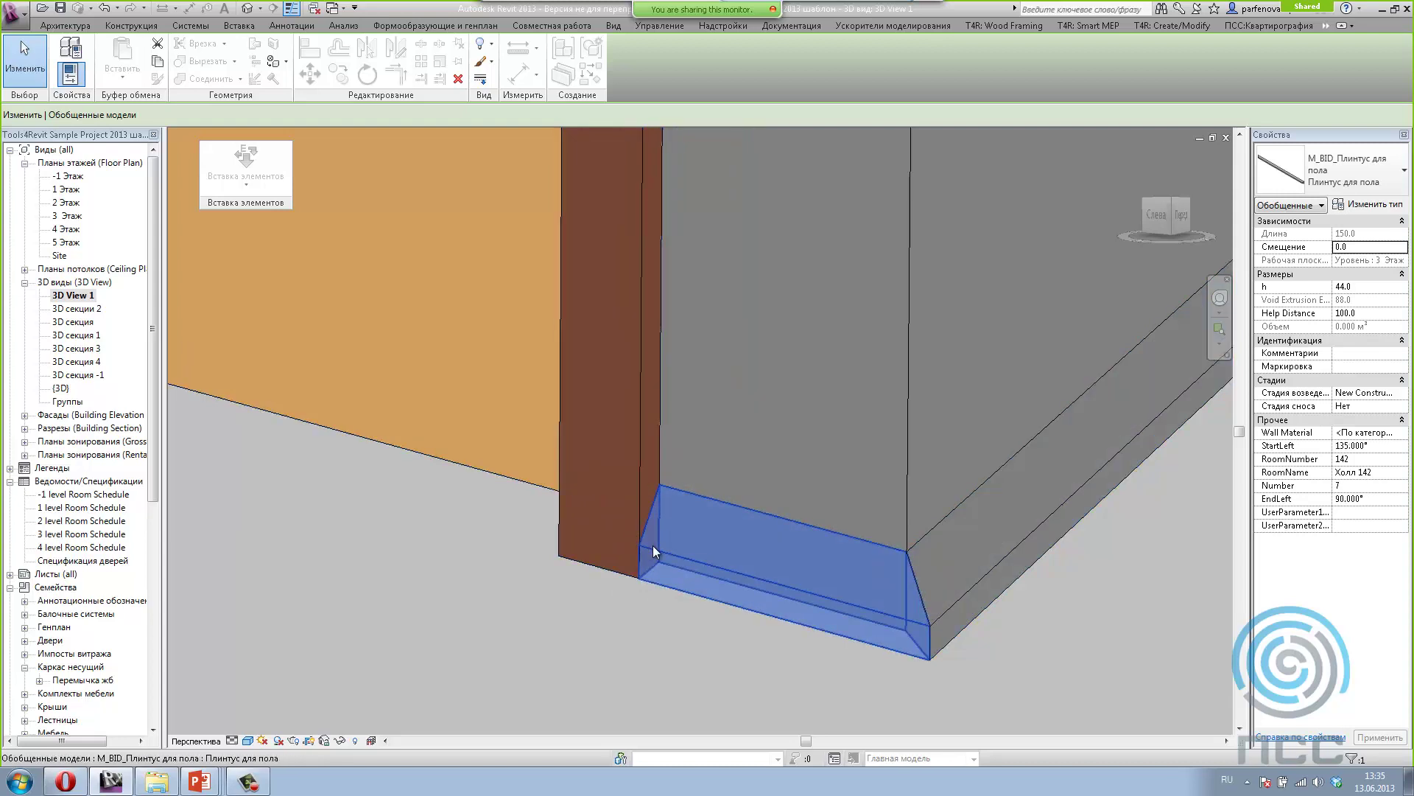
pyautogui.scroll(-2, 703, 565)
pyautogui.scroll(-3, 704, 567)
pyautogui.scroll(-2, 704, 567)
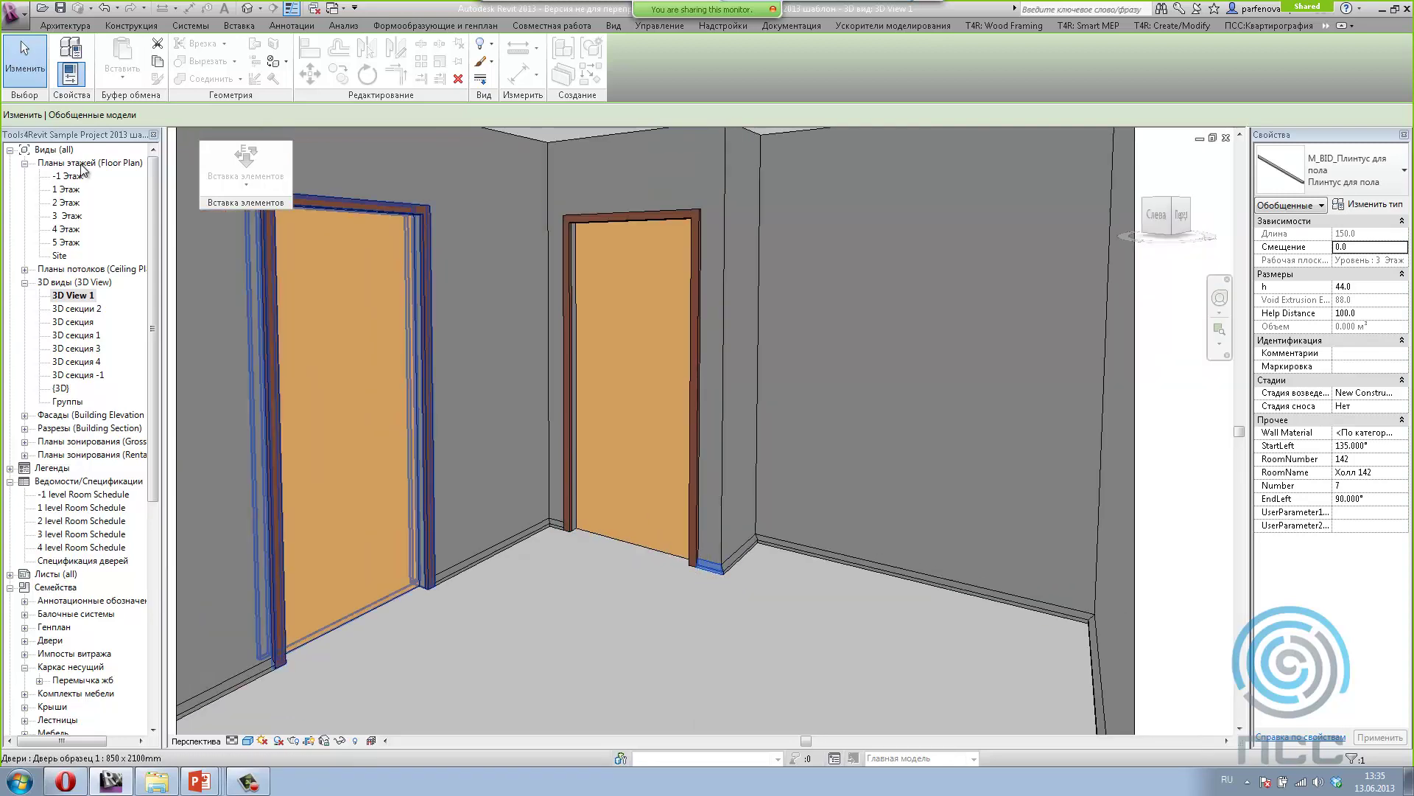
# Step: Open the 3 Этаж floor plan and select room 142 Холл
pyautogui.doubleClick(67, 216)
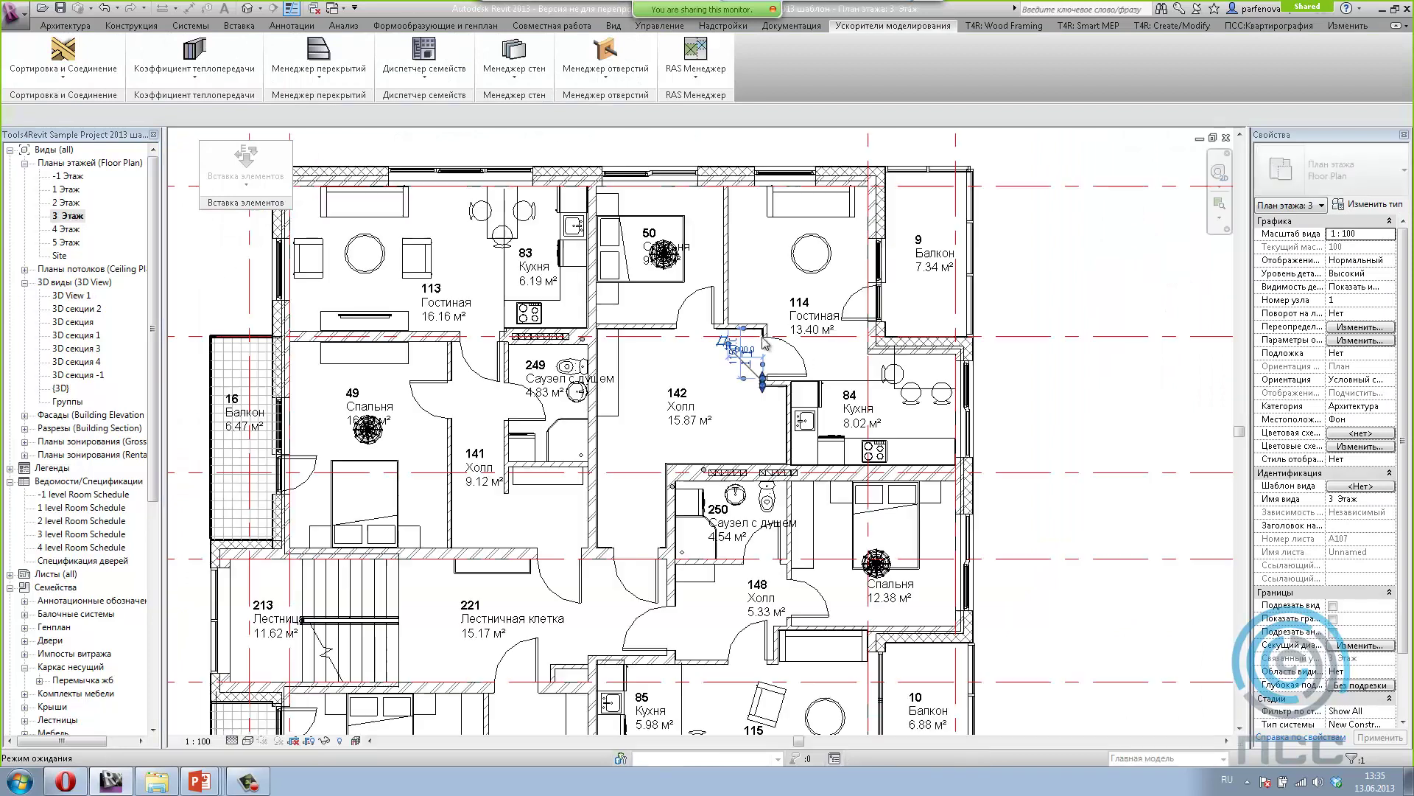
pyautogui.click(654, 376)
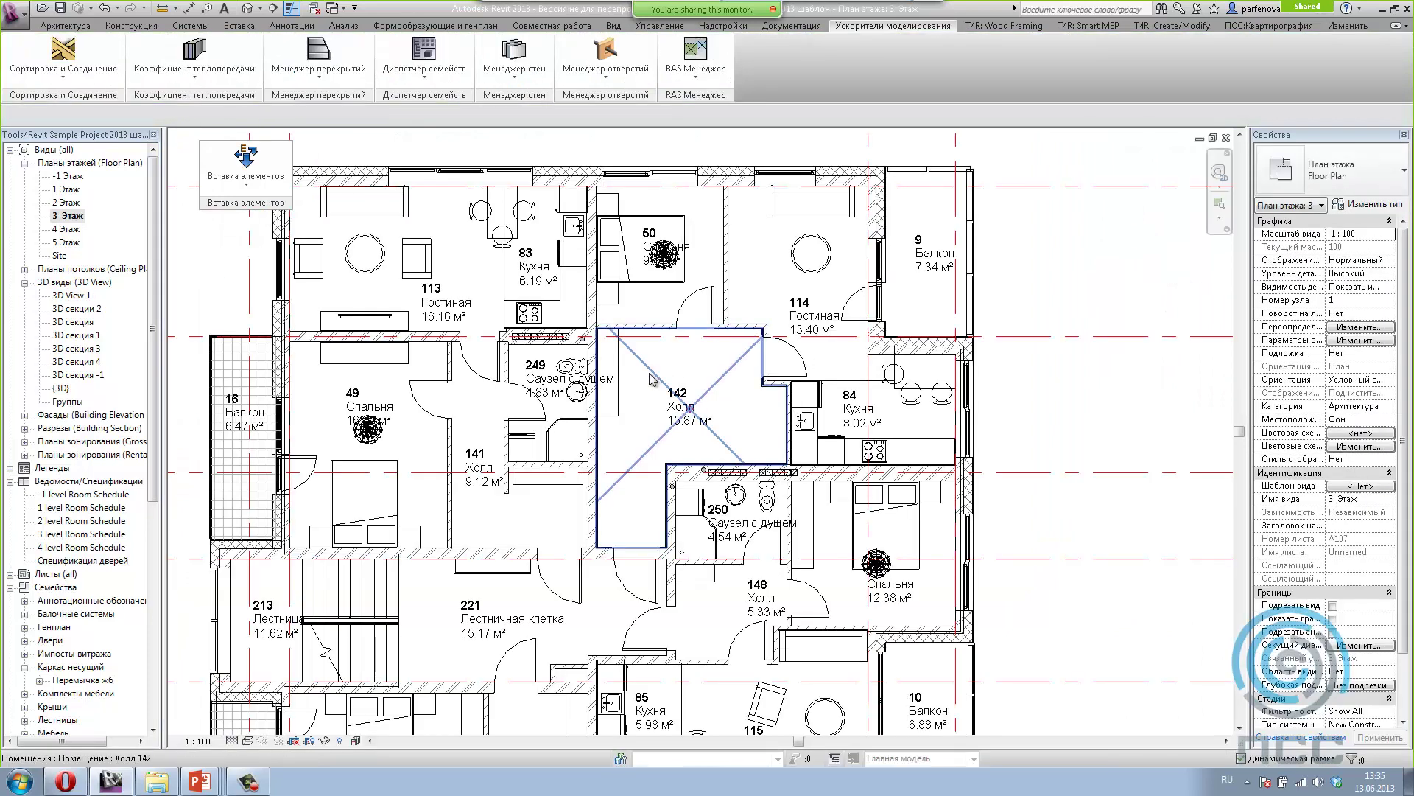
pyautogui.click(650, 378)
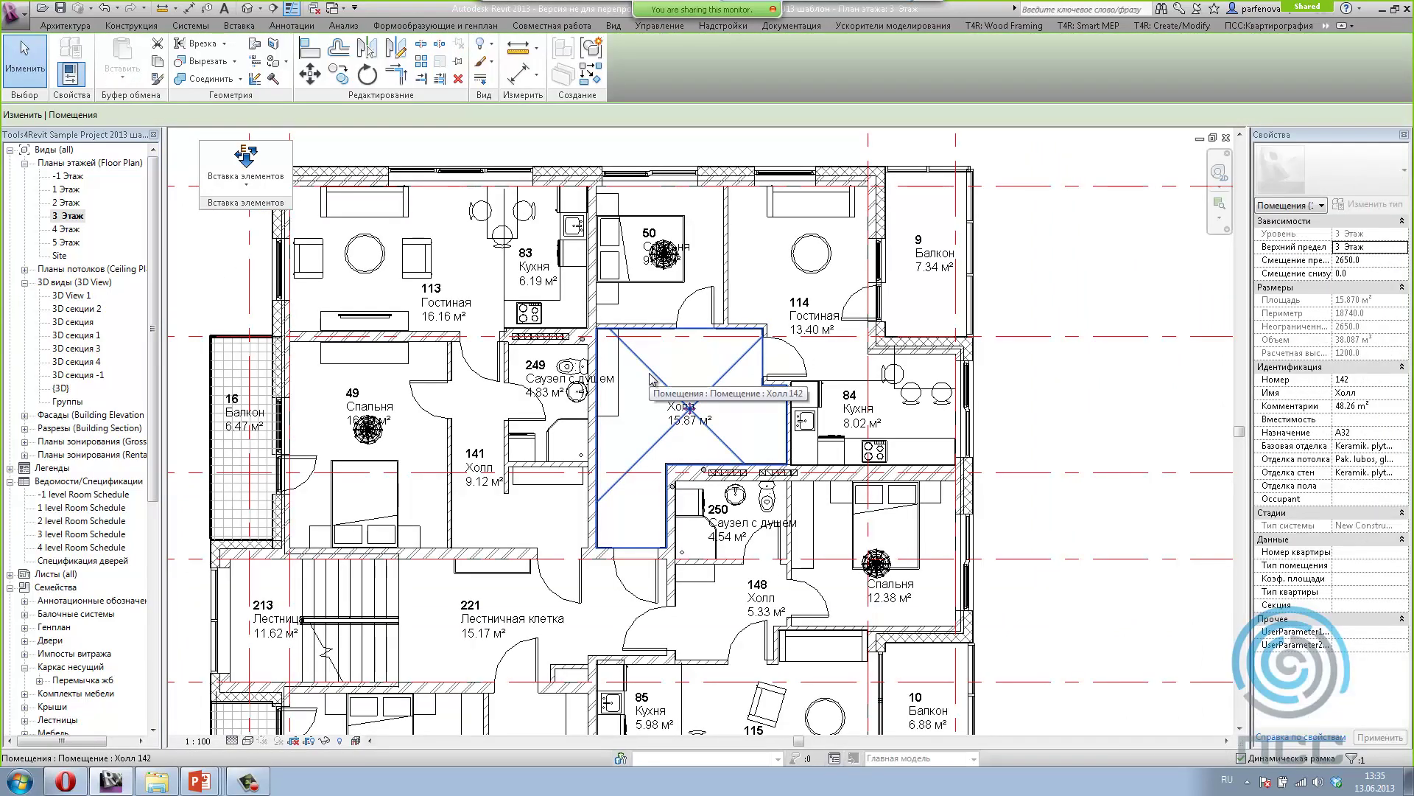
# Step: Add the M_BID_Потолочный плинтус generic model to the insertion list
pyautogui.click(246, 166)
pyautogui.click(236, 213)
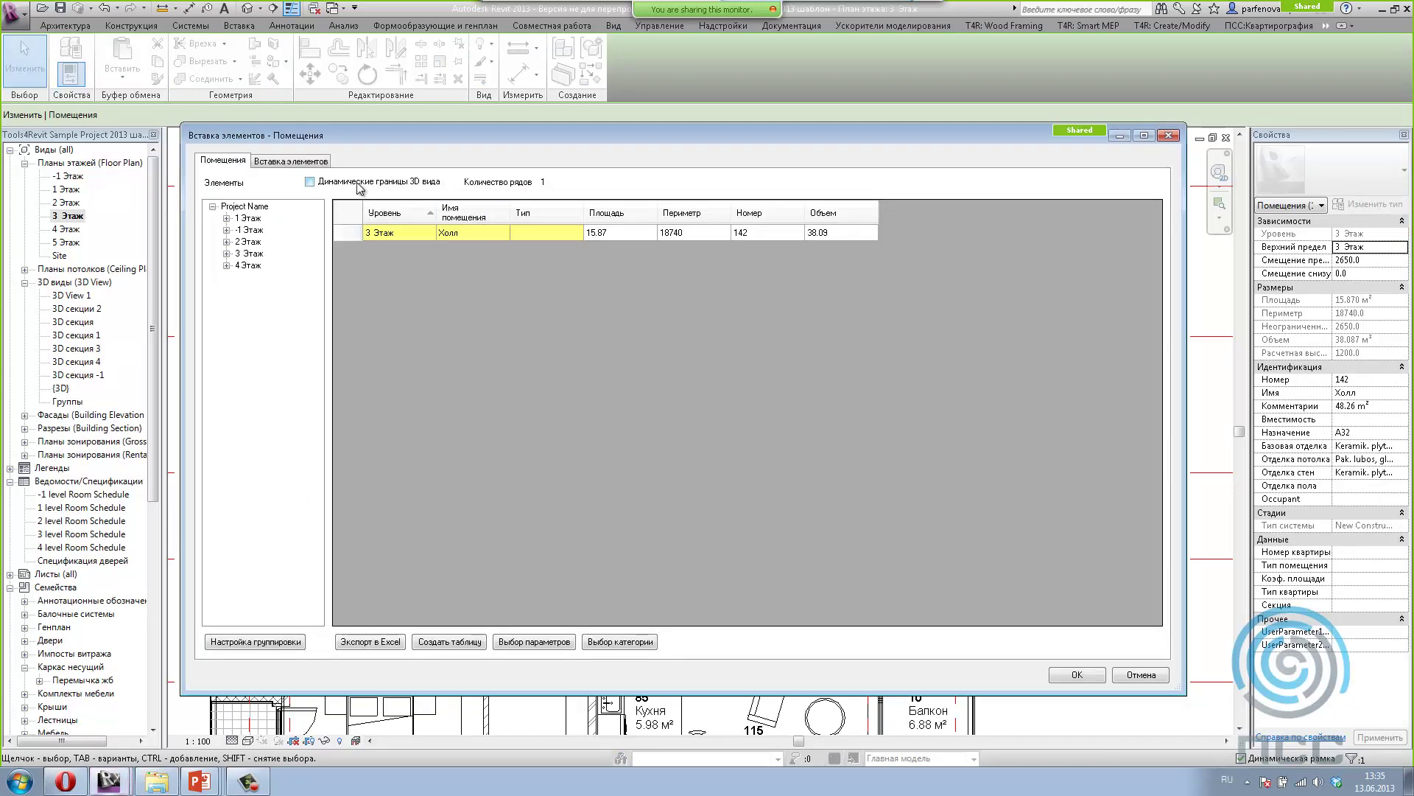
pyautogui.click(293, 160)
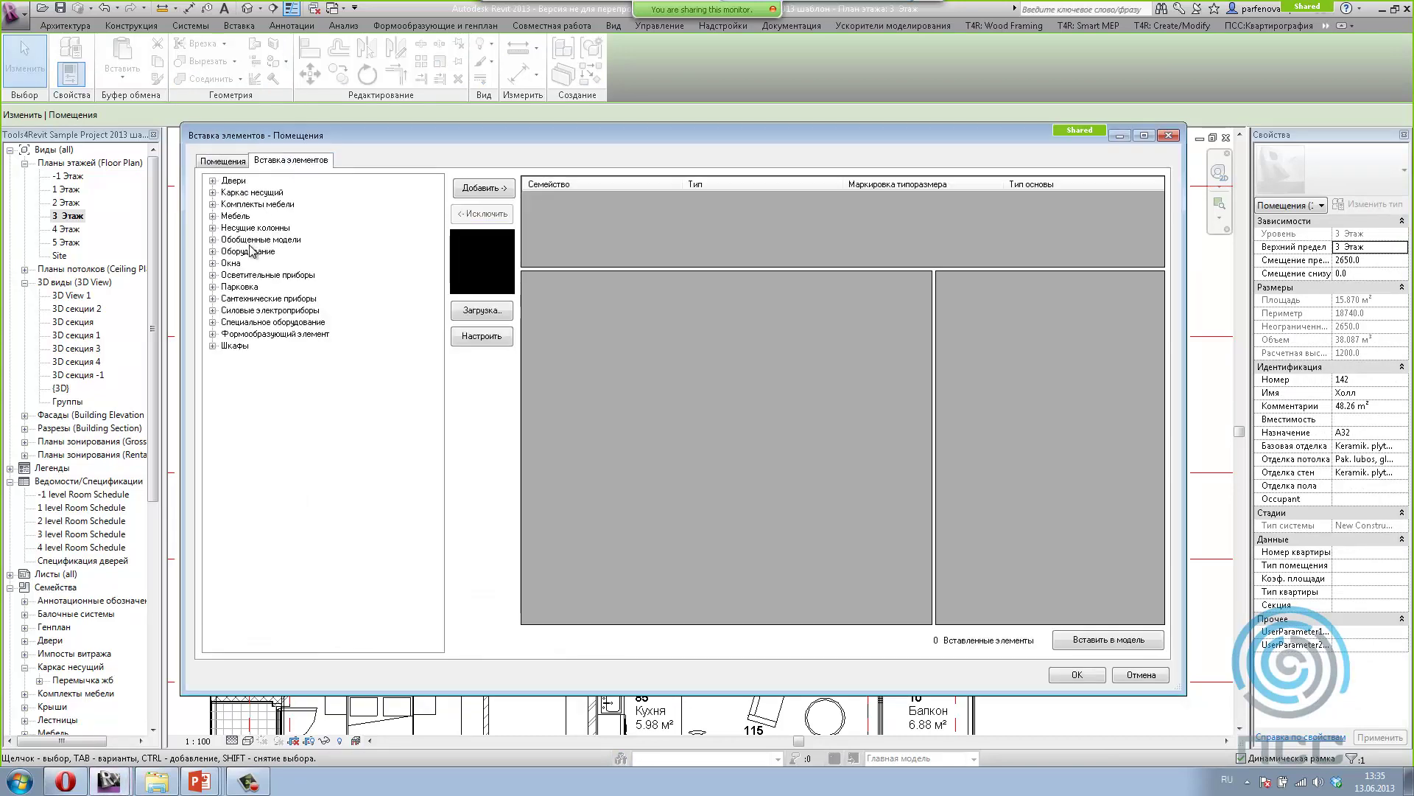
pyautogui.click(212, 239)
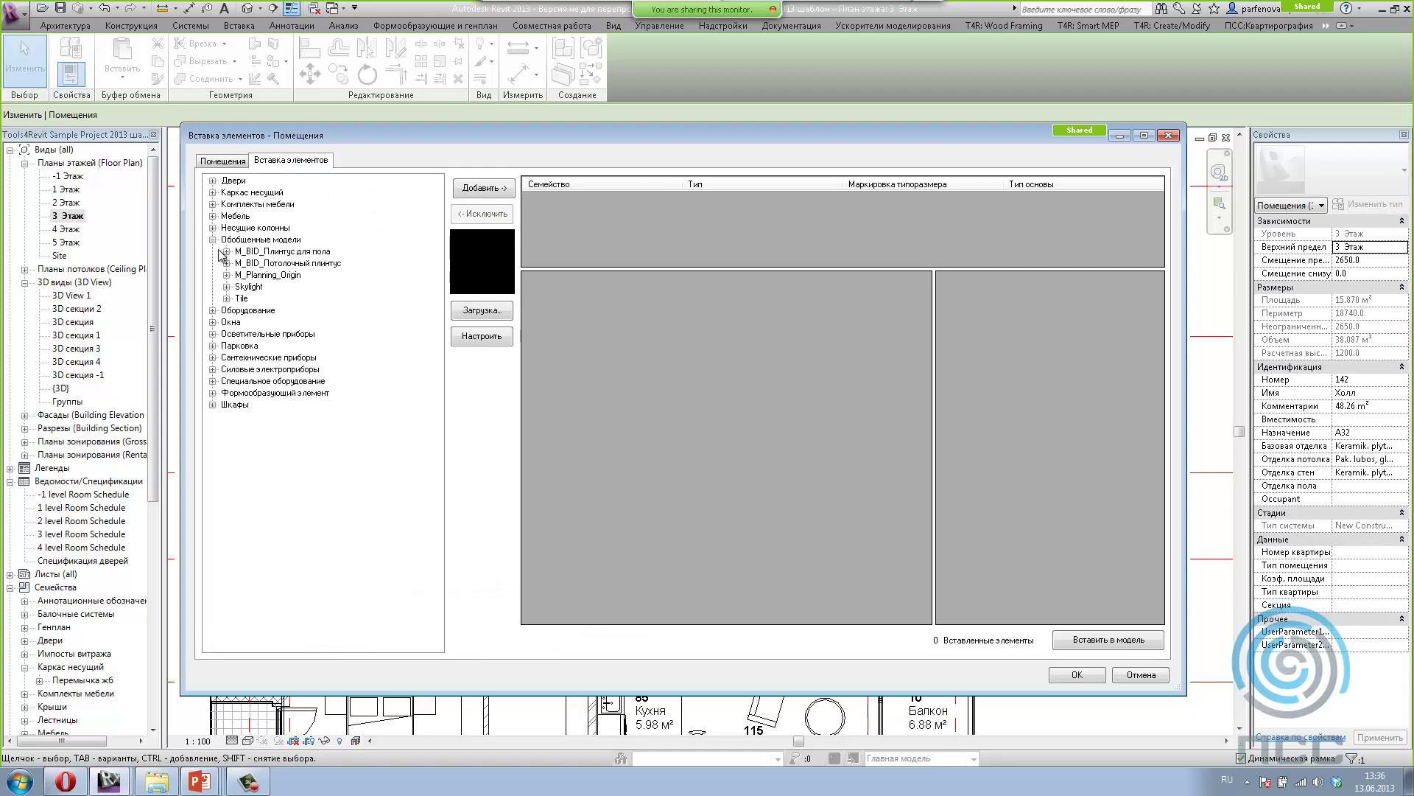
pyautogui.click(226, 263)
pyautogui.click(287, 274)
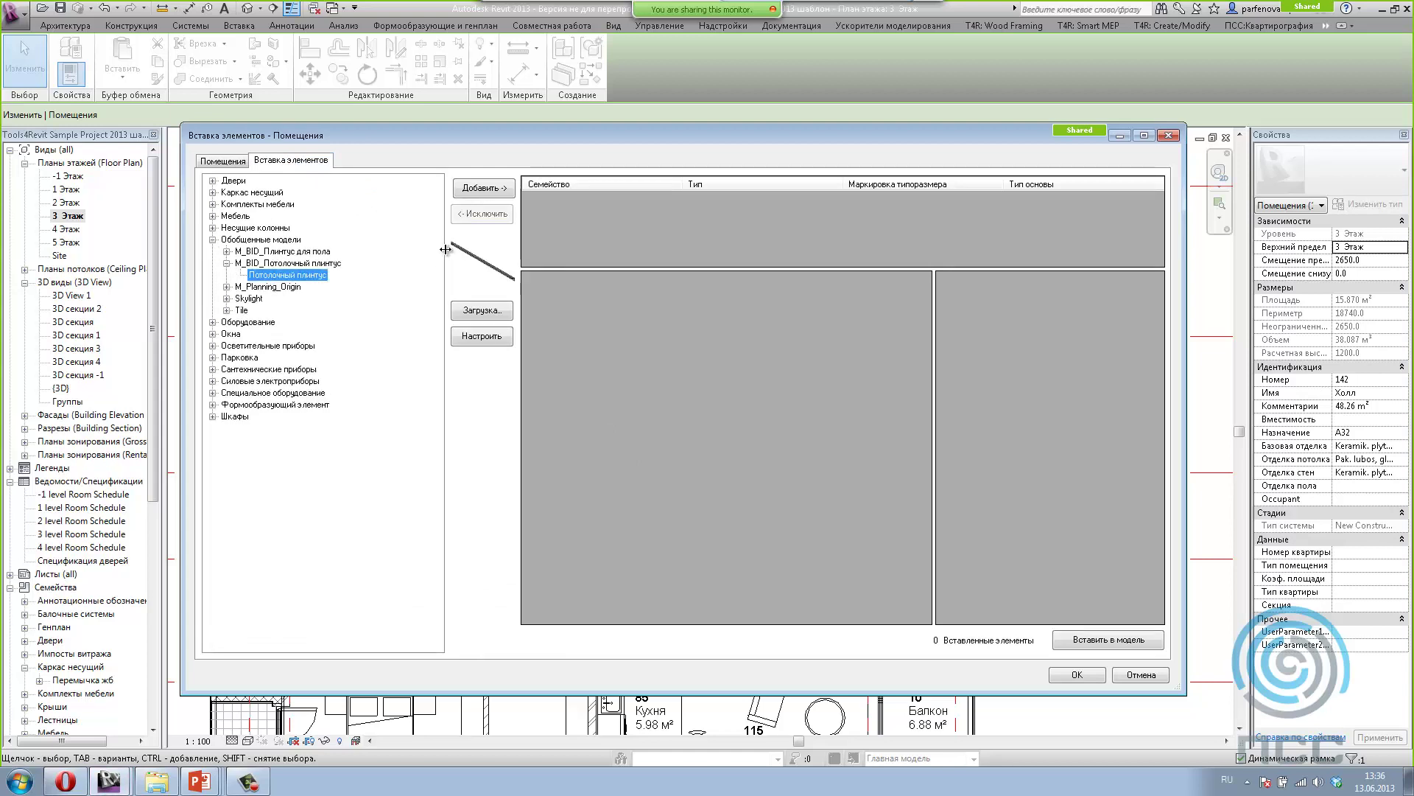
pyautogui.click(495, 189)
# Step: Set the level offset to 2650 and insert the ceiling skirting
pyautogui.click(1103, 298)
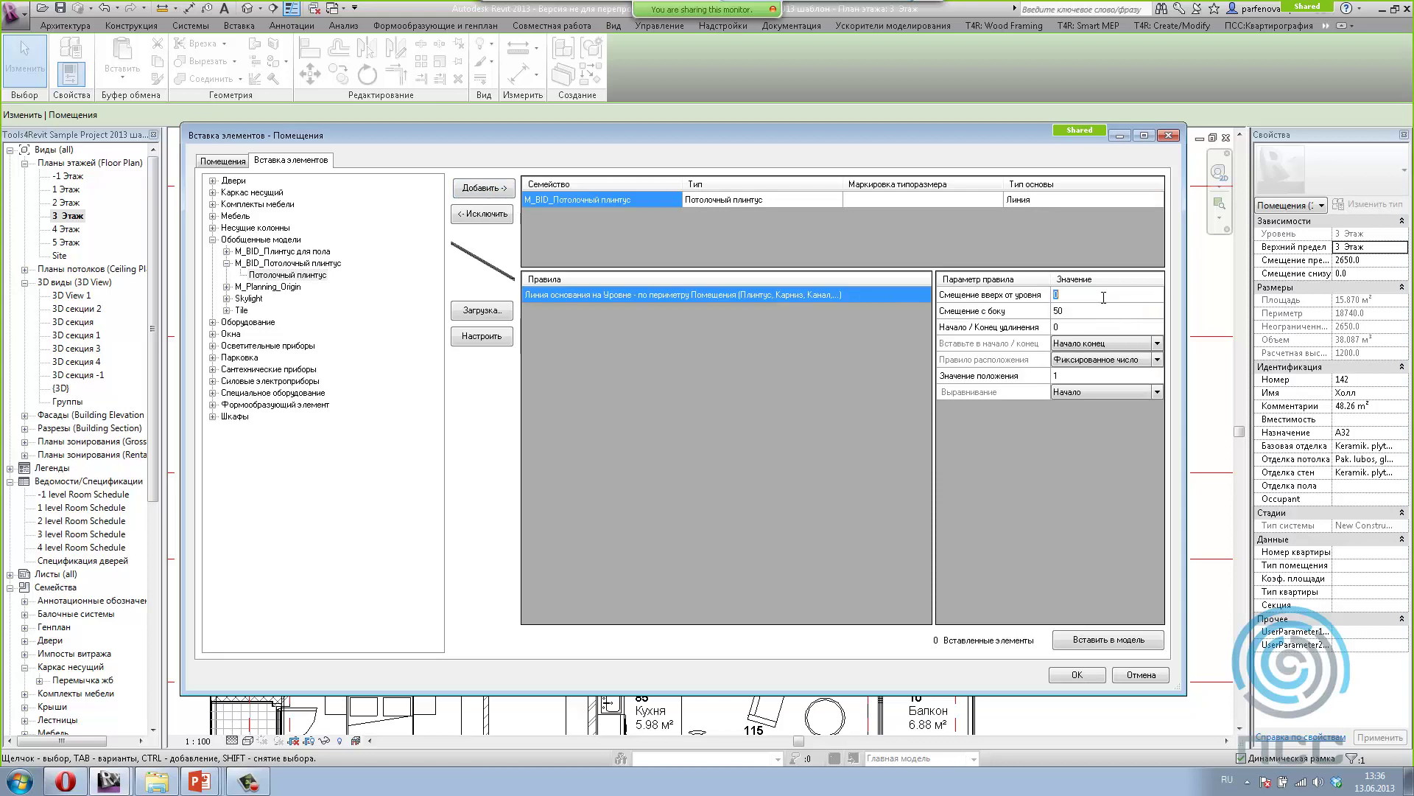
pyautogui.write('50')
pyautogui.click(1097, 639)
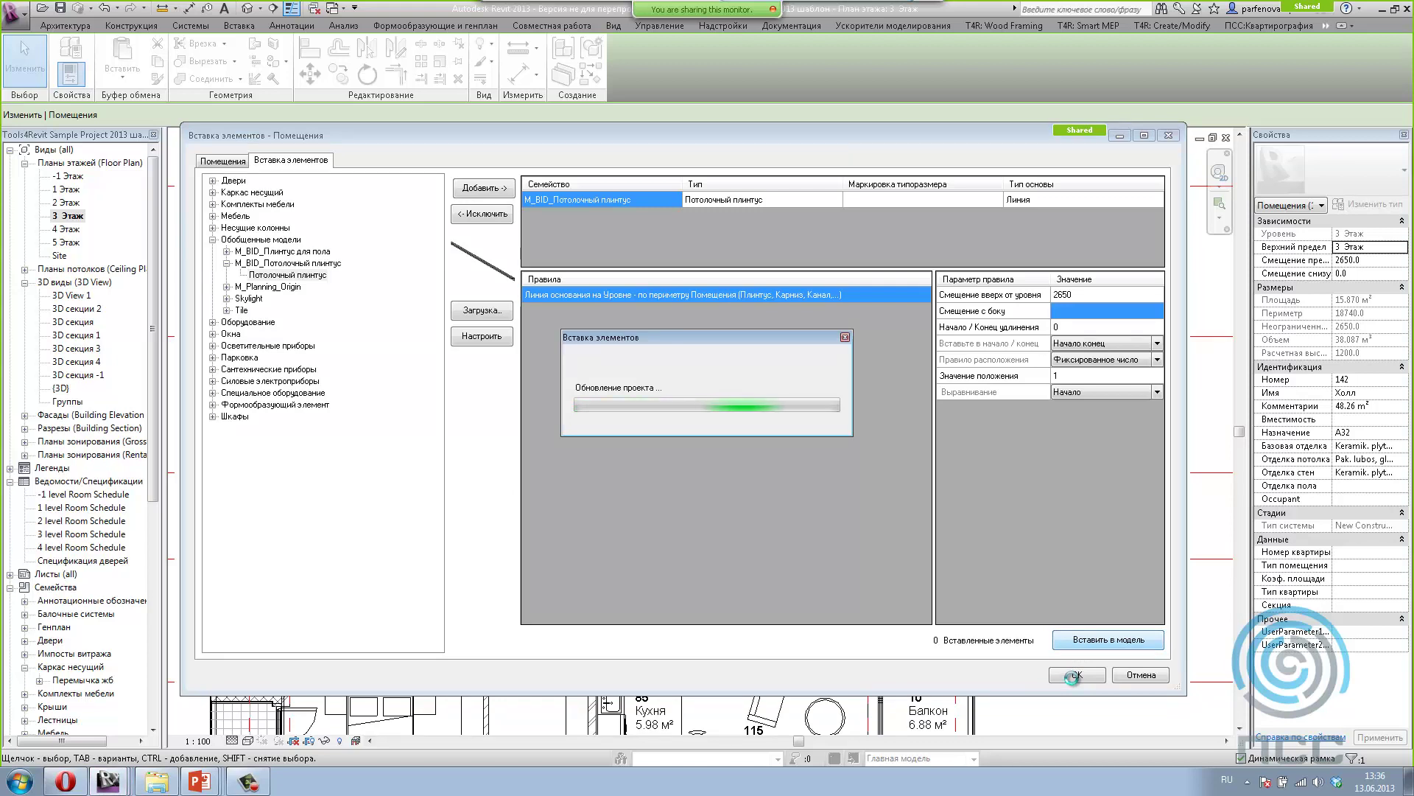
pyautogui.click(1073, 674)
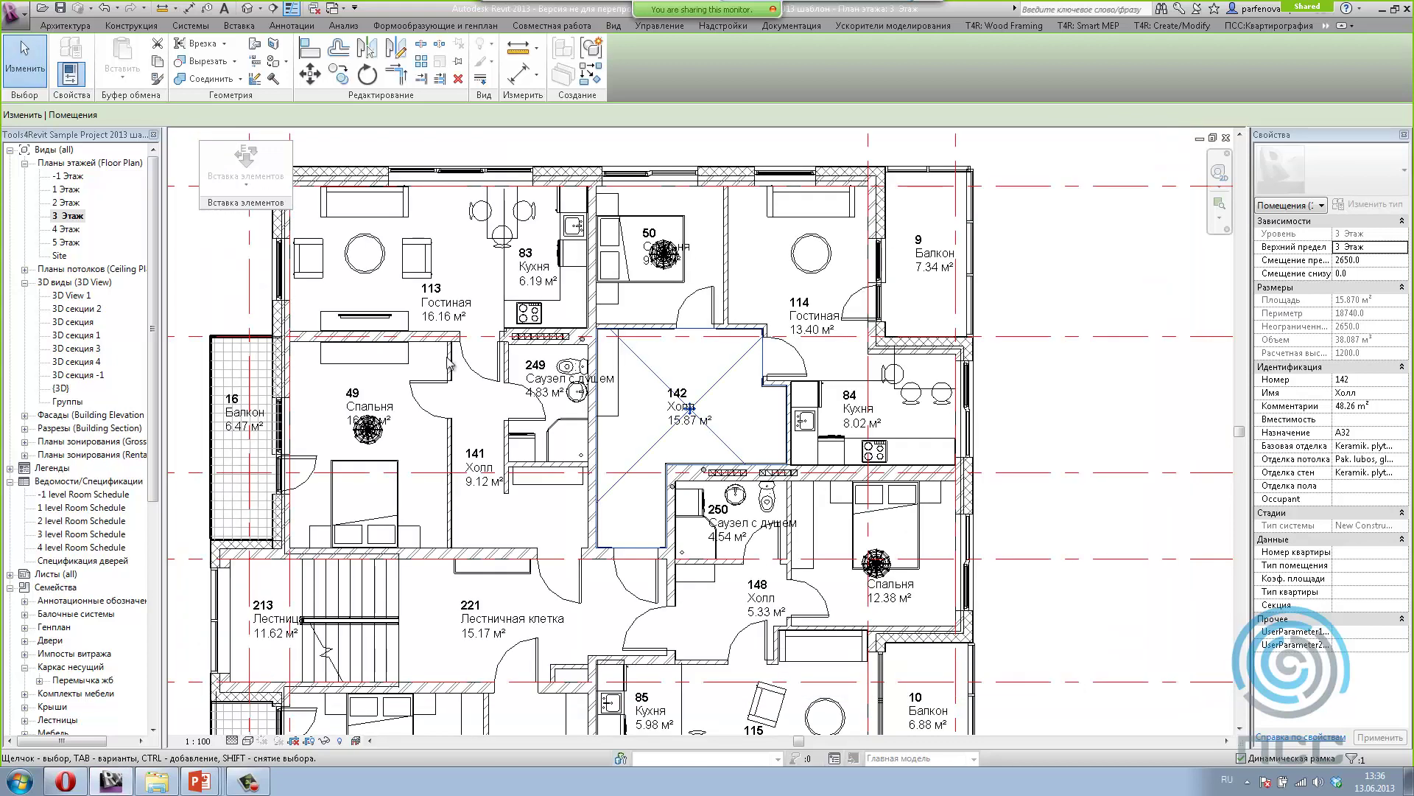
# Step: Open 3D View 1 and select a ceiling skirting segment at the corner
pyautogui.click(72, 298)
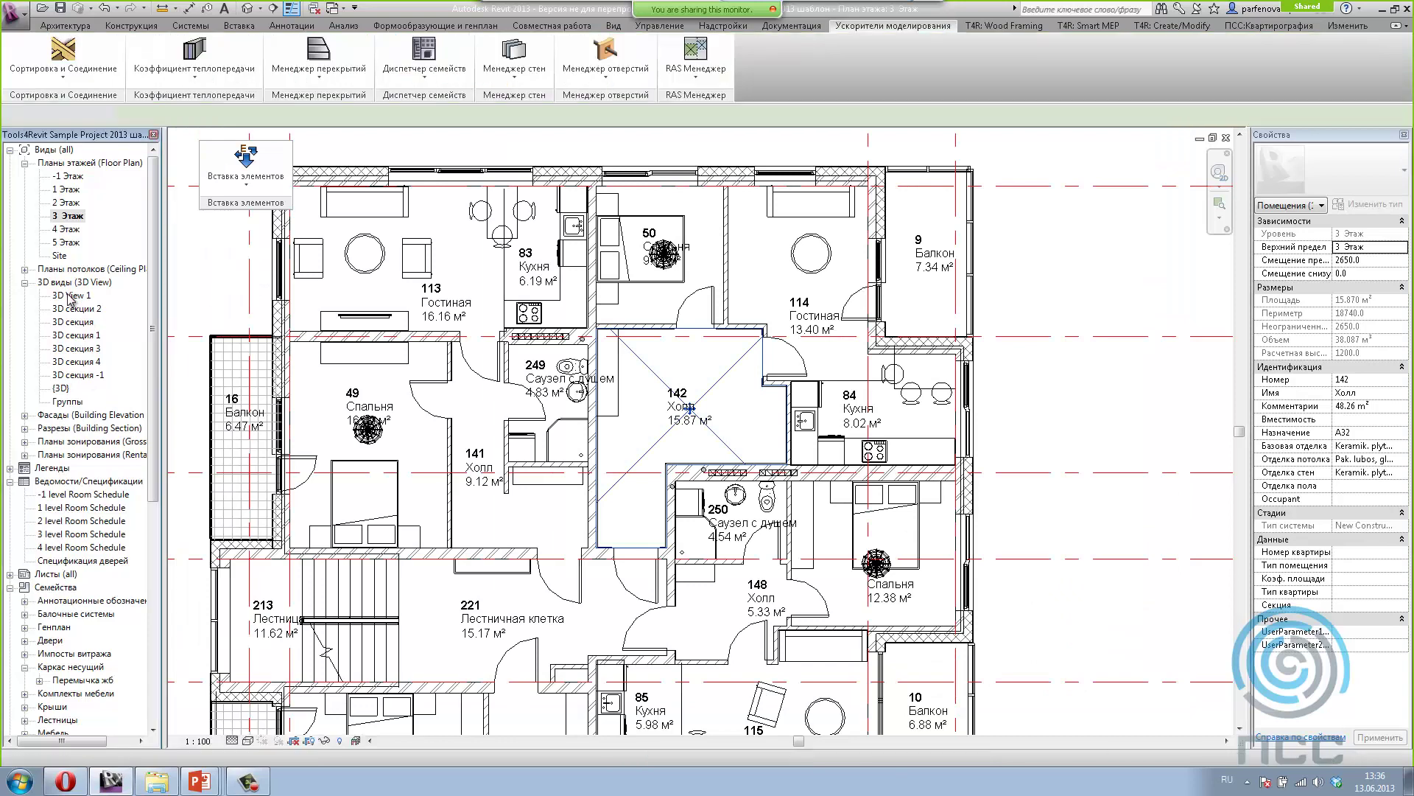
pyautogui.doubleClick(72, 296)
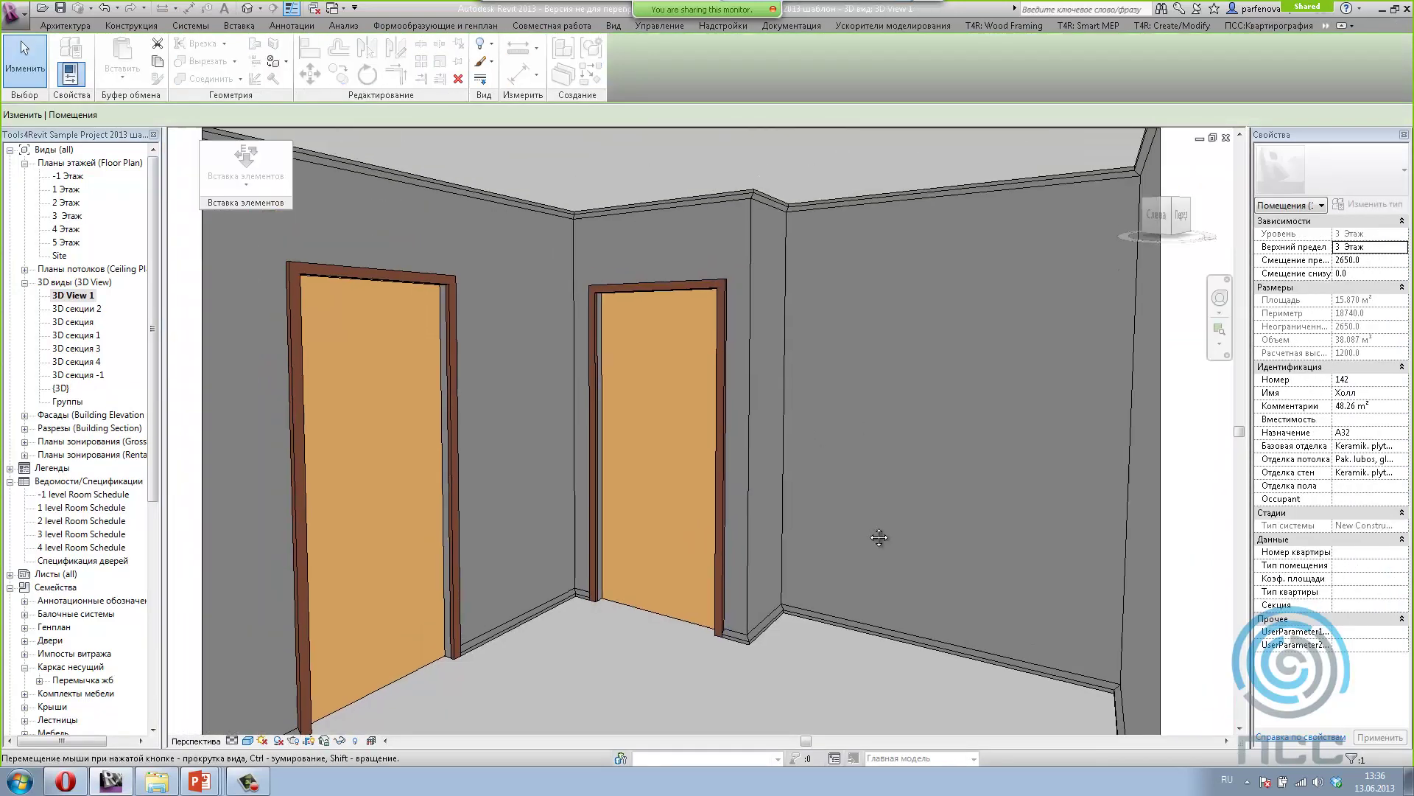
pyautogui.scroll(3, 774, 332)
pyautogui.scroll(3, 731, 277)
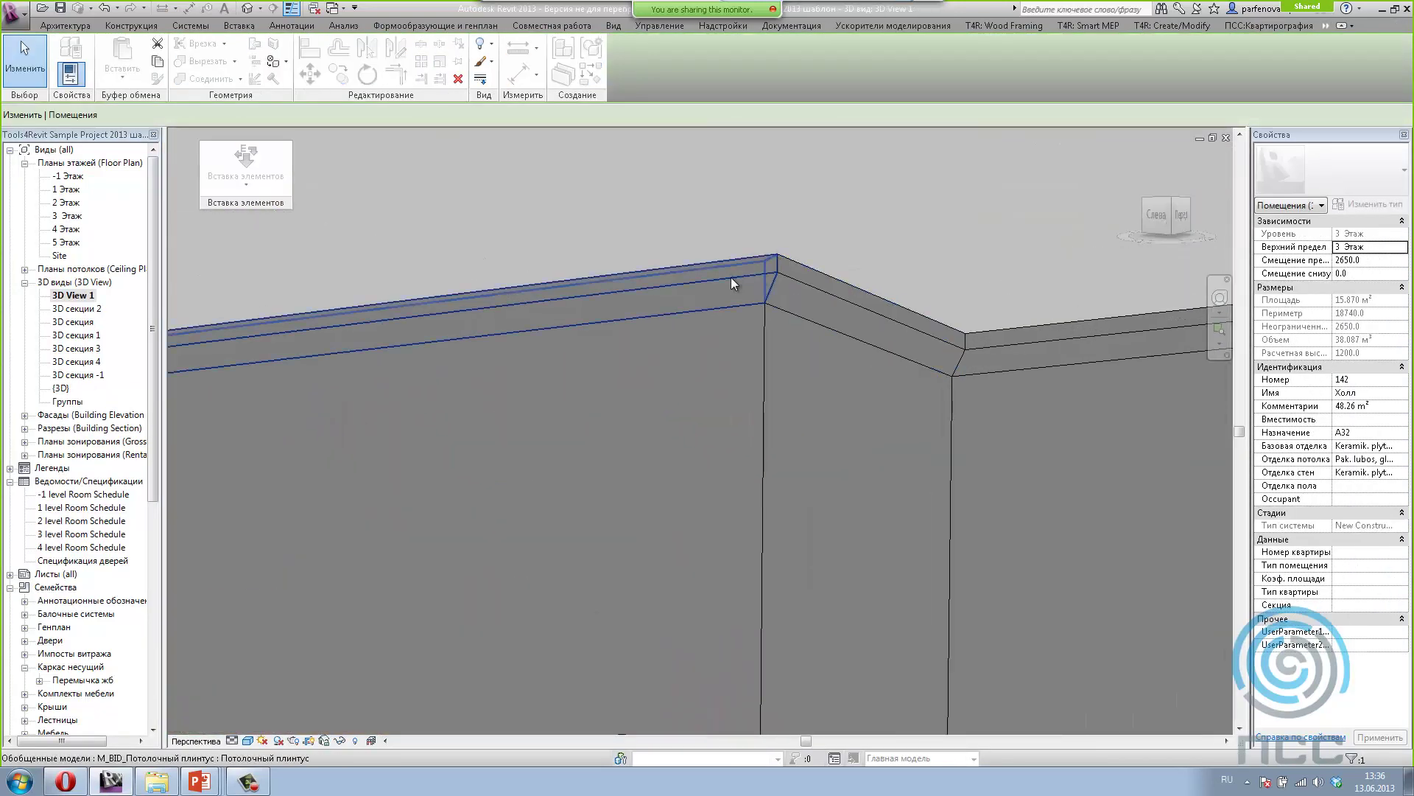
pyautogui.click(781, 273)
# Step: Zoom around the cornice joints, then show the default 3D view without saving
pyautogui.scroll(3, 965, 348)
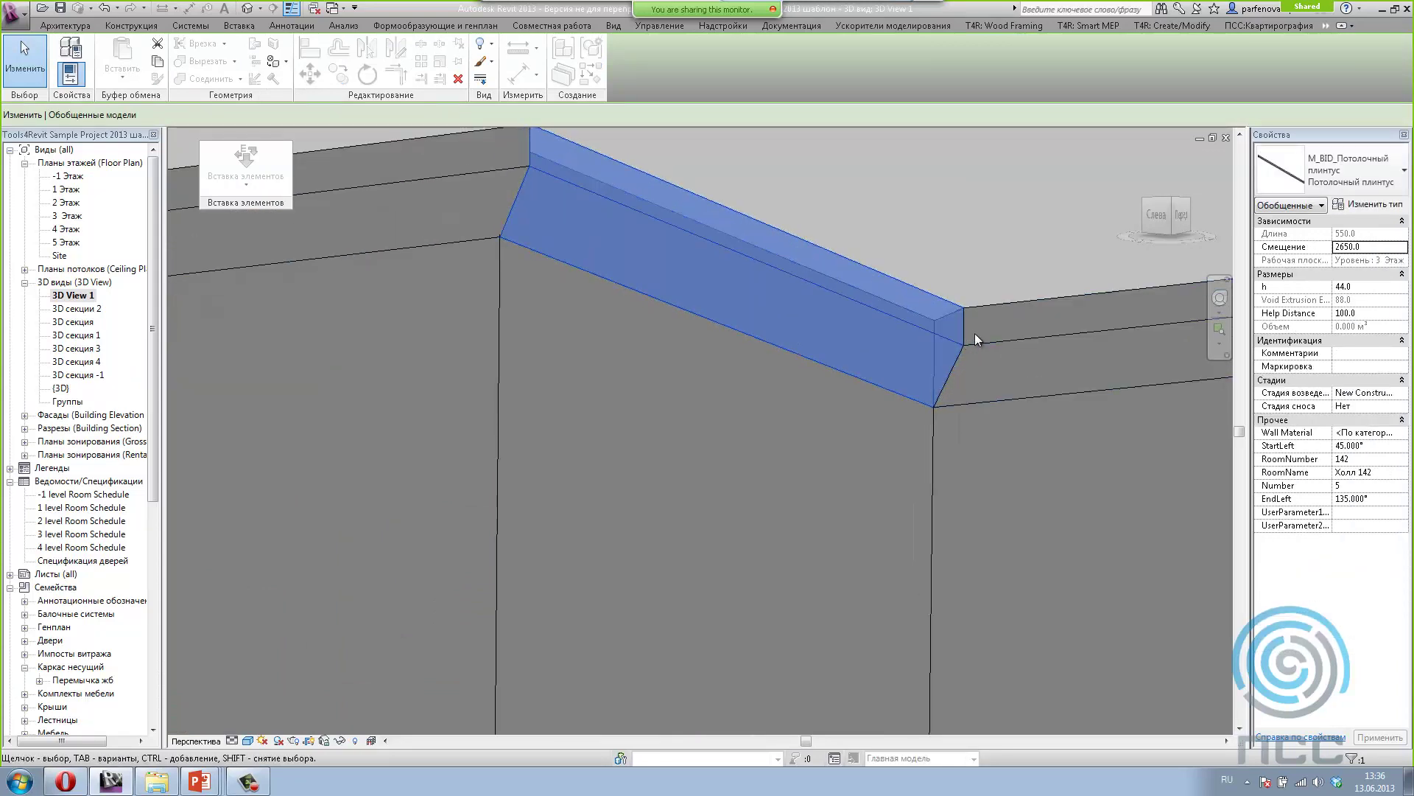
pyautogui.scroll(-2, 970, 333)
pyautogui.scroll(-2, 735, 253)
pyautogui.scroll(1, 819, 277)
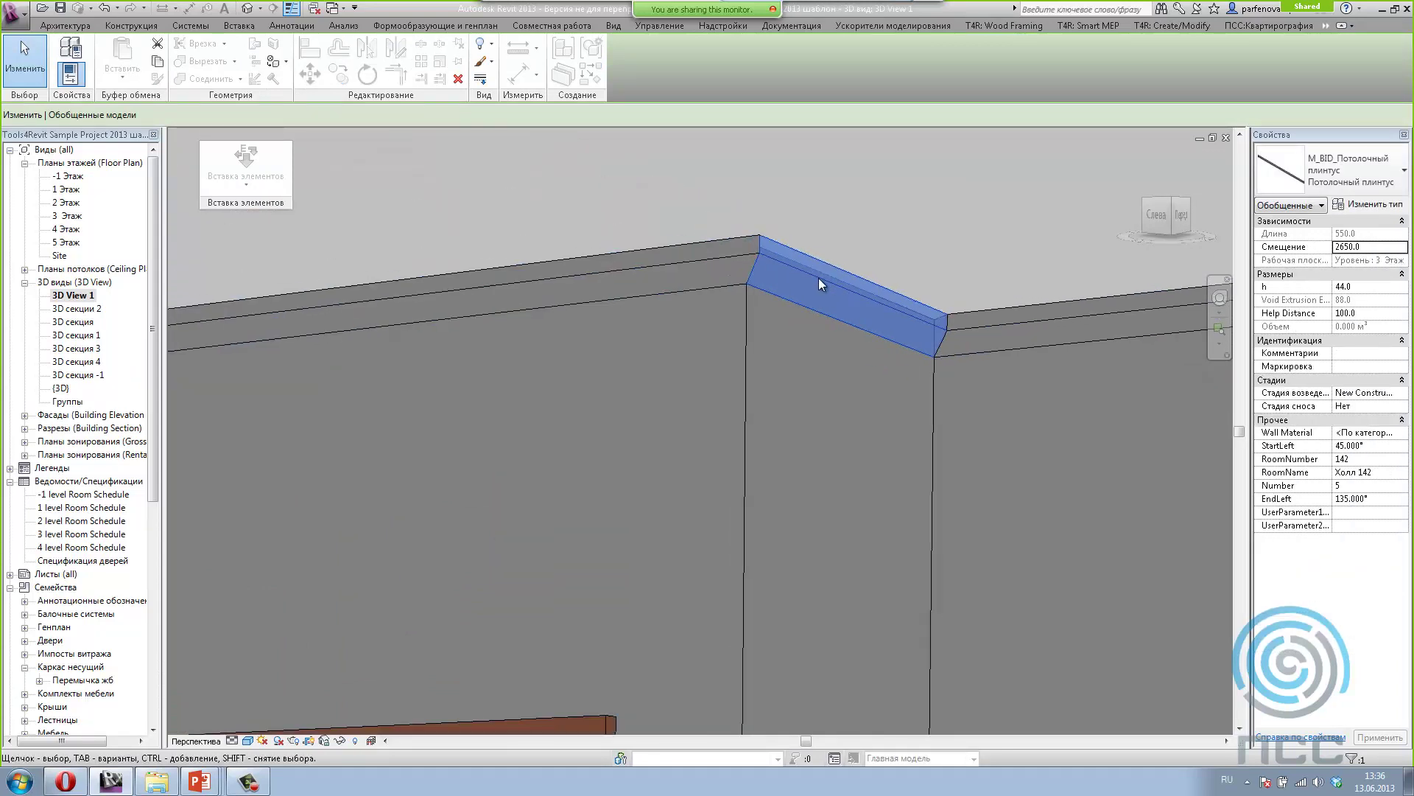
pyautogui.scroll(-4, 819, 277)
pyautogui.scroll(-2, 819, 280)
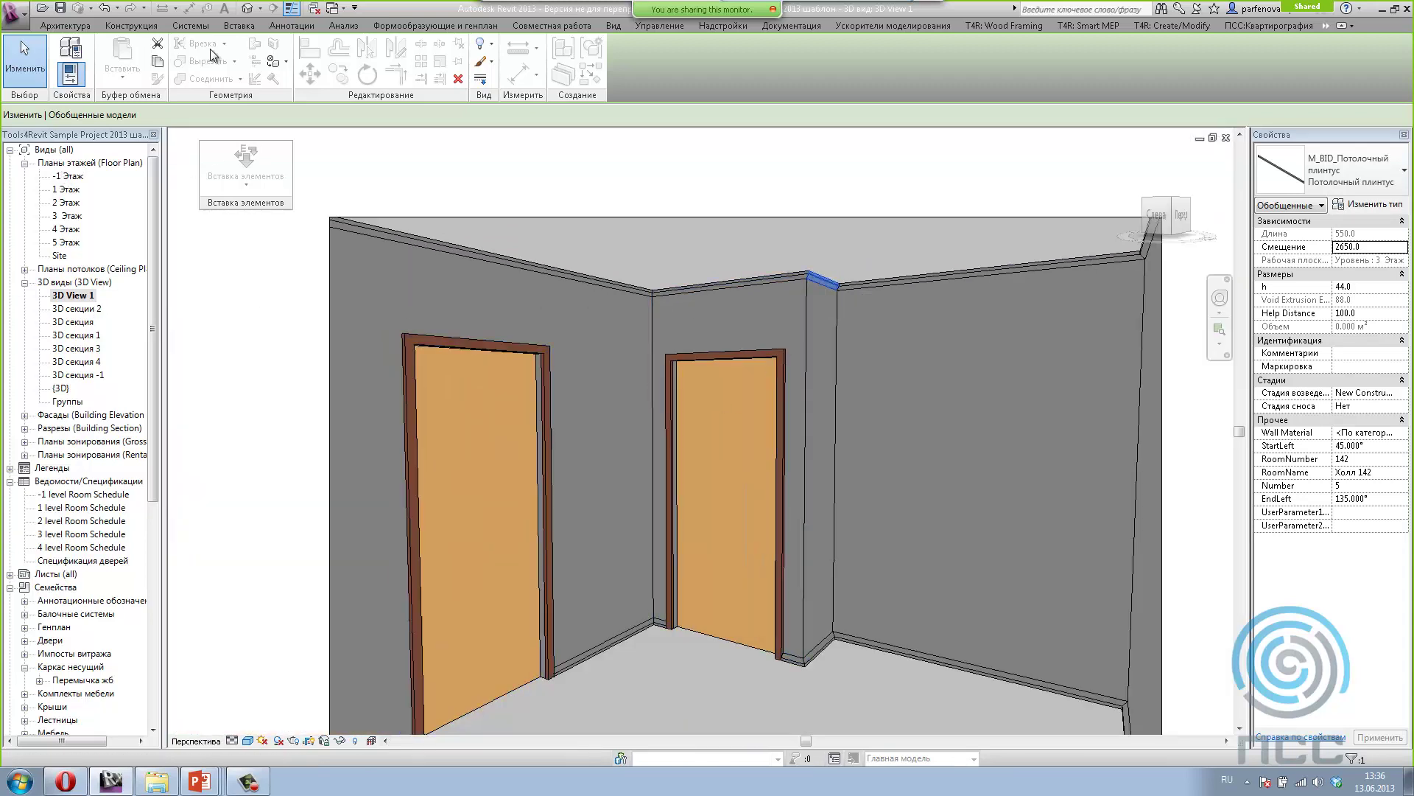
pyautogui.click(247, 8)
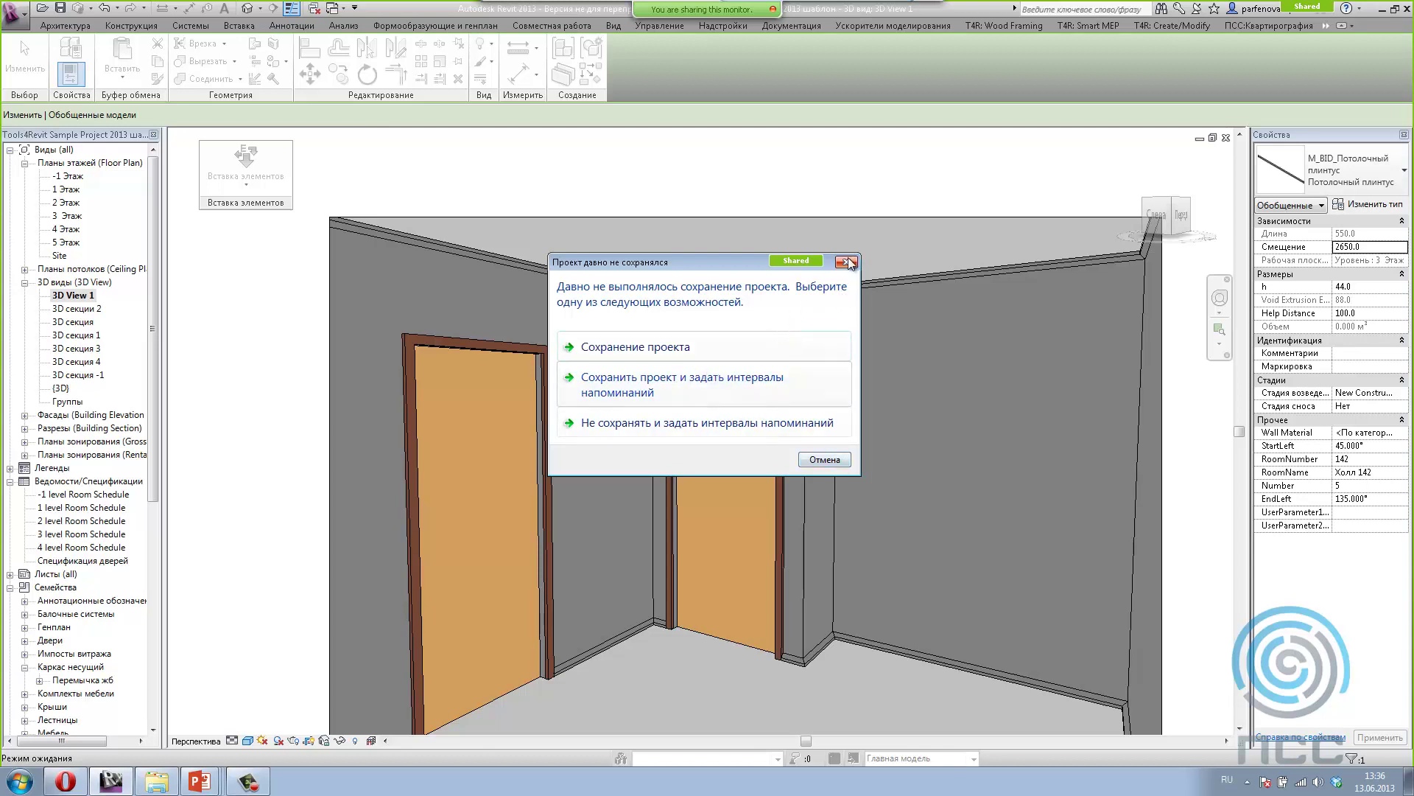
pyautogui.click(826, 462)
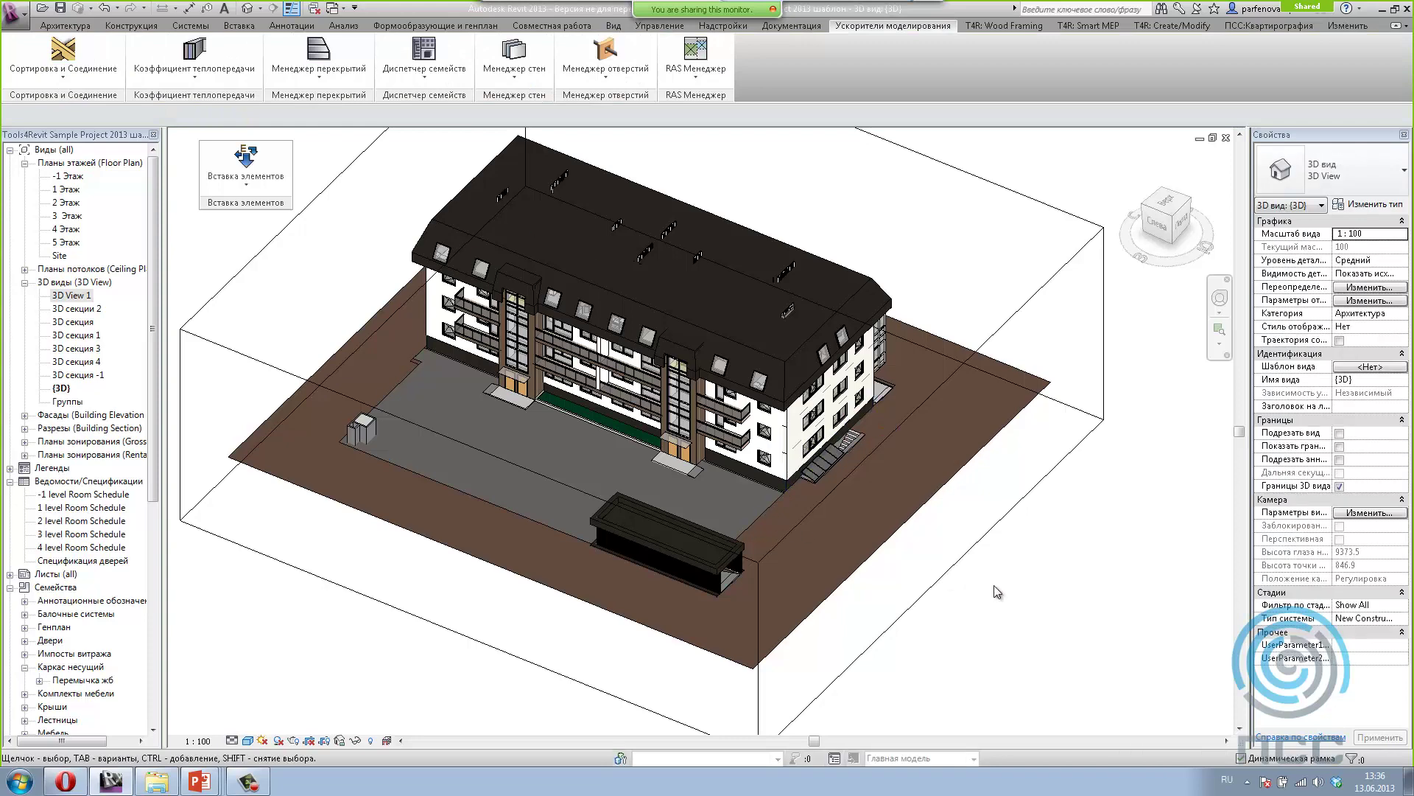
# Step: Temporarily hide the lower exterior wall to expose the first-floor interior
pyautogui.keyDown('shift'); pyautogui.moveTo(1003, 619); pyautogui.dragTo(634, 490, button='middle'); pyautogui.keyUp('shift')
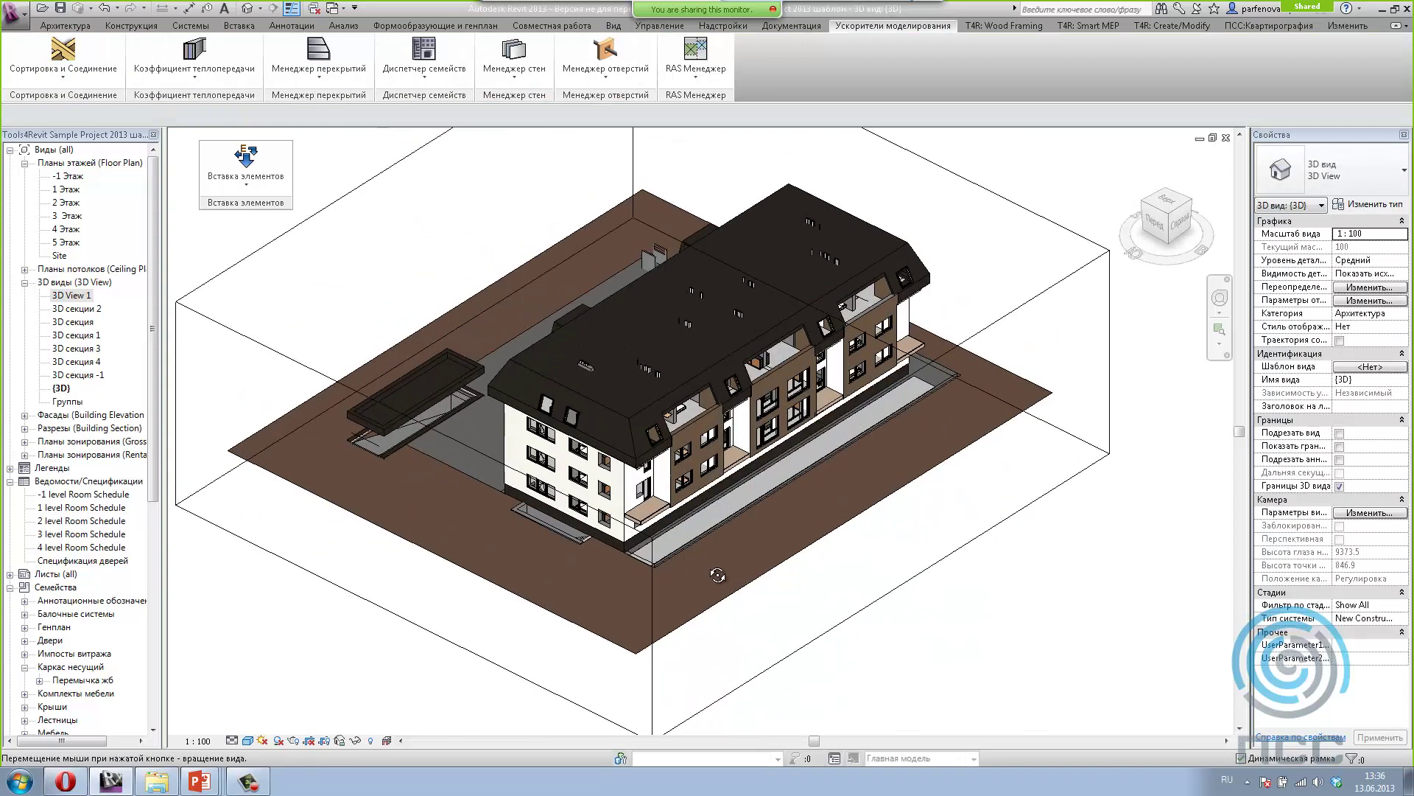
pyautogui.scroll(1, 634, 490)
pyautogui.scroll(2, 632, 508)
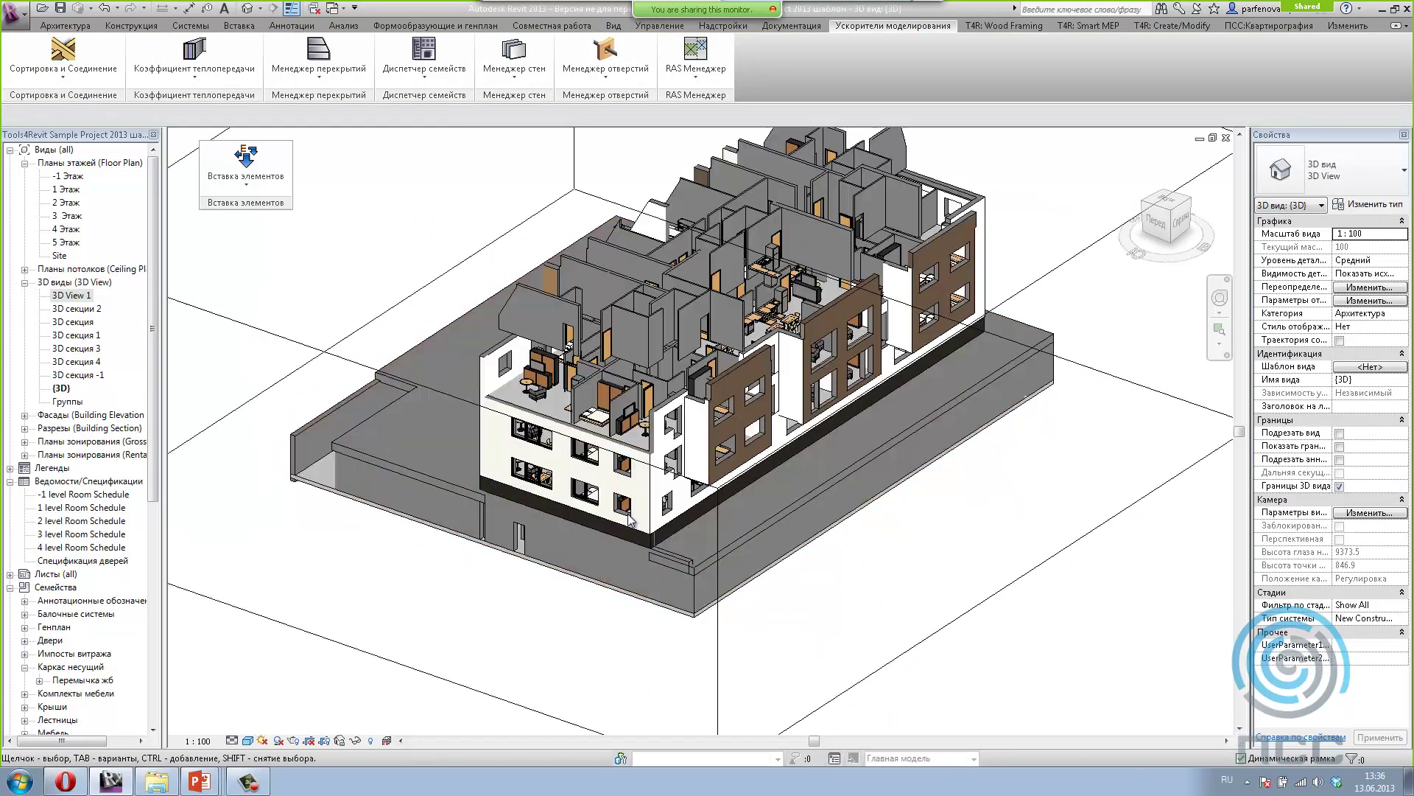
pyautogui.scroll(1, 627, 540)
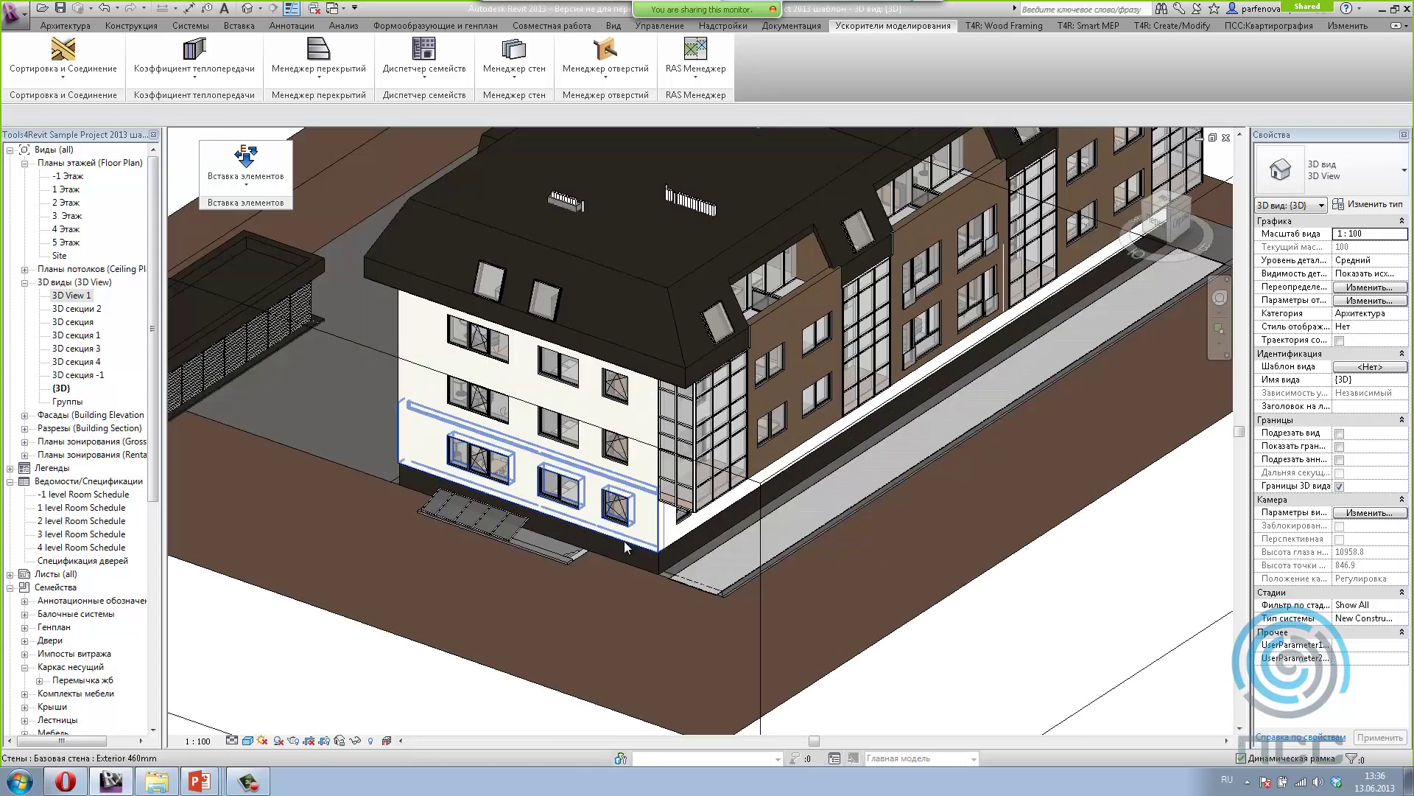
pyautogui.click(625, 541)
pyautogui.scroll(3, 582, 531)
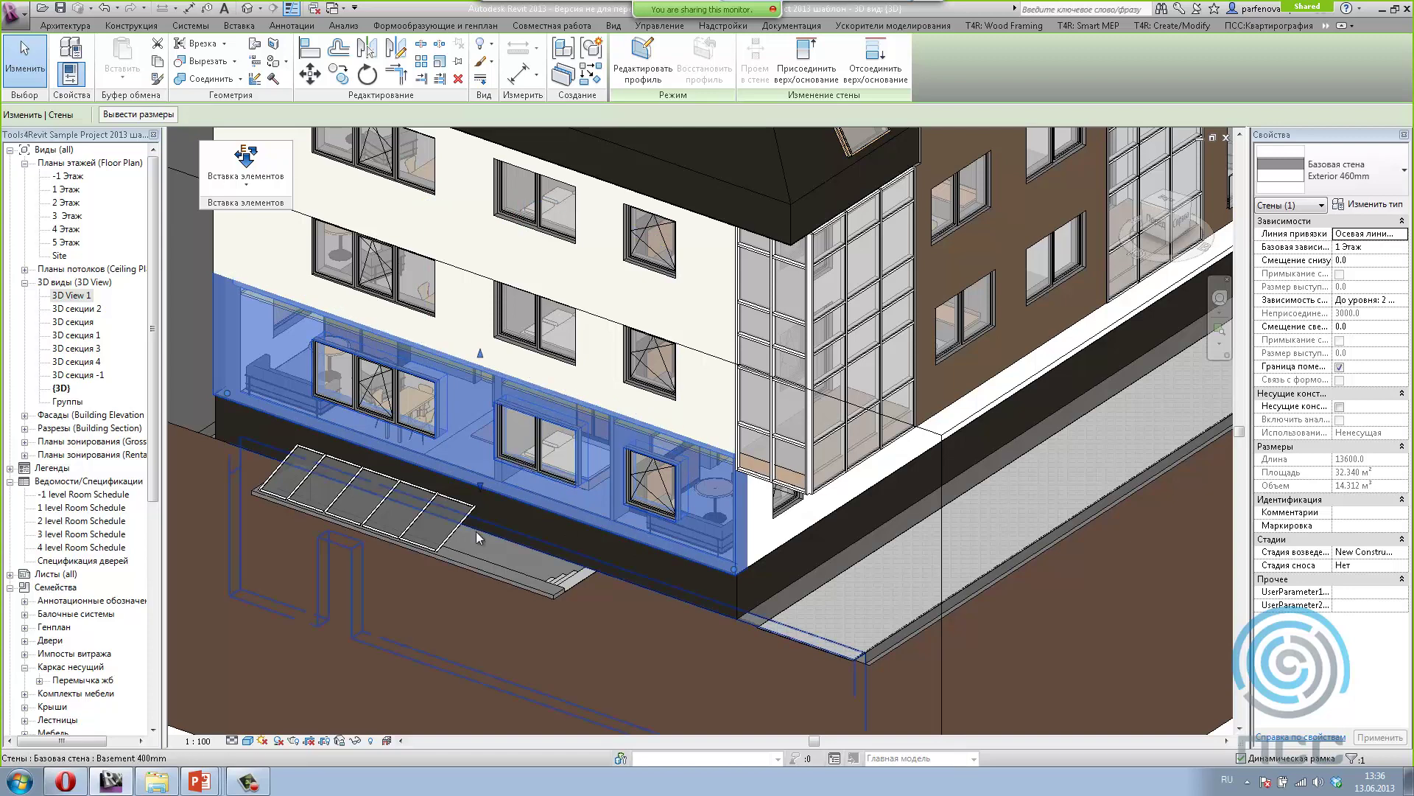
pyautogui.click(355, 742)
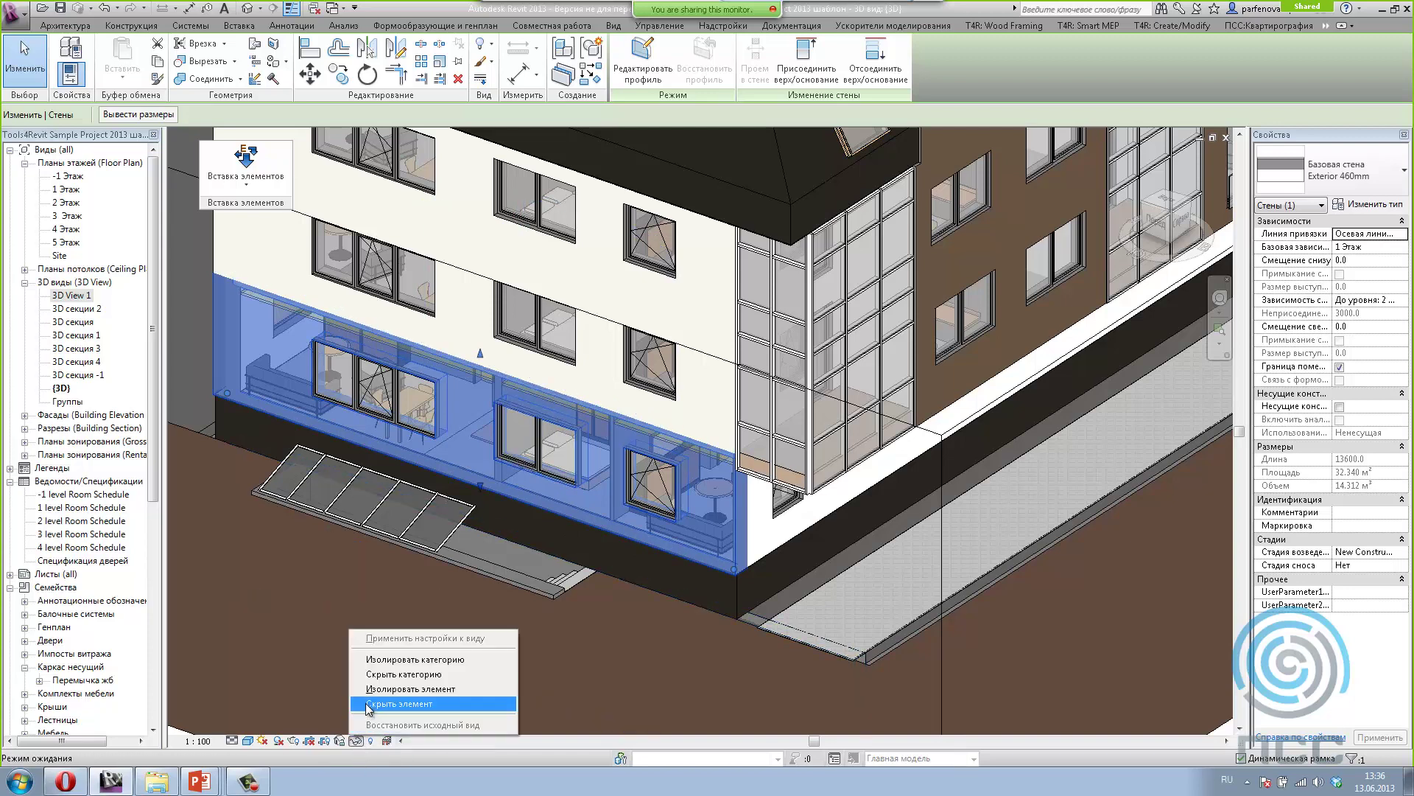
pyautogui.click(359, 705)
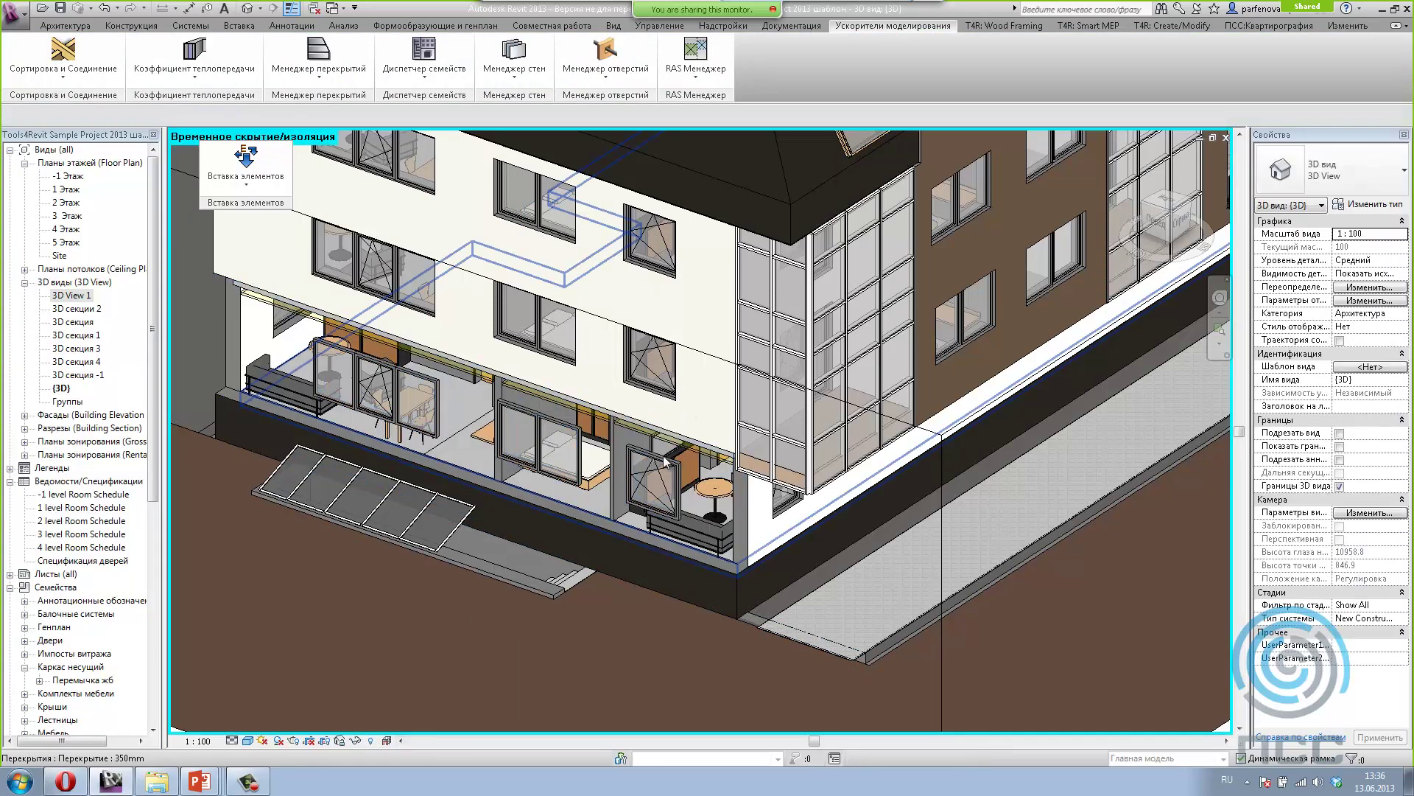
# Step: Select the three first-floor windows for element insertion
pyautogui.click(576, 437)
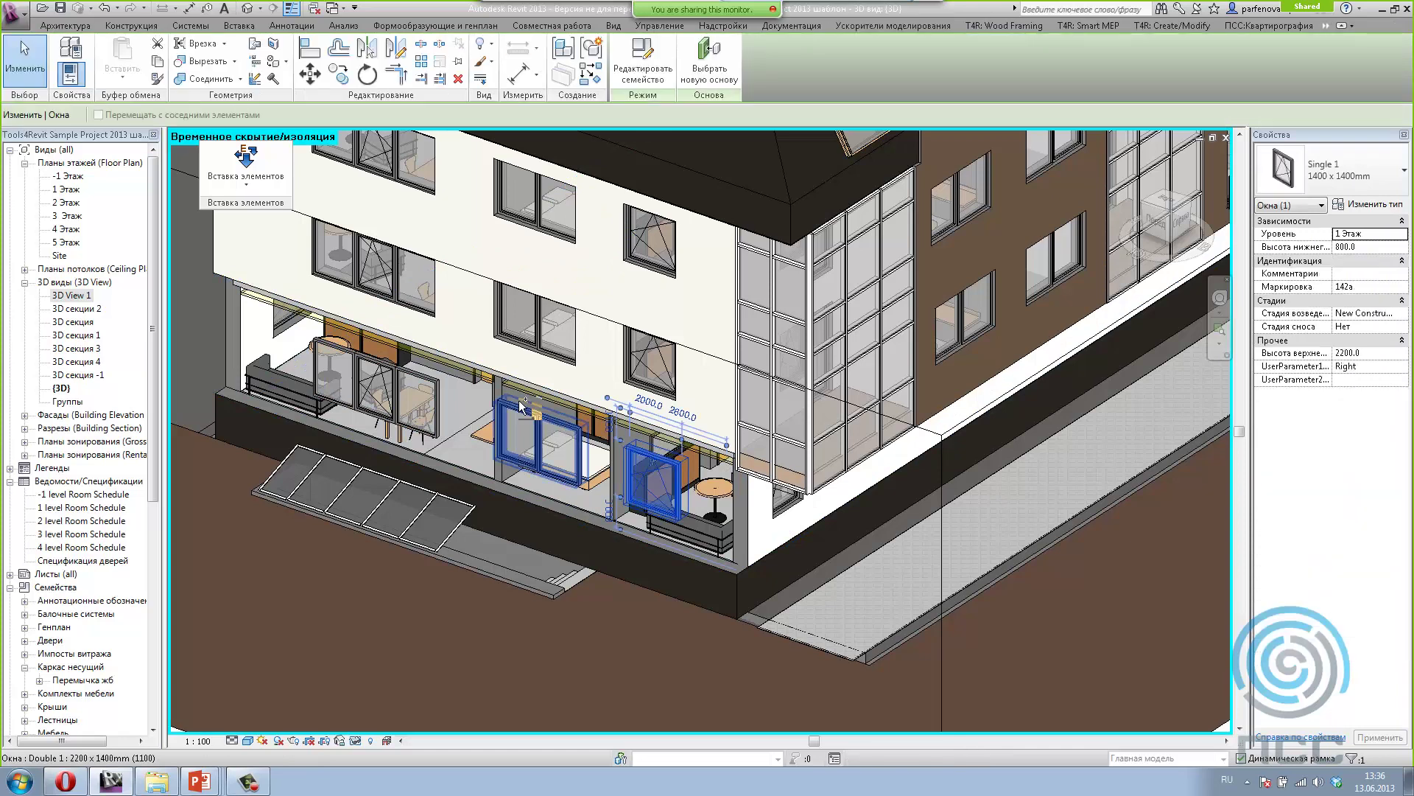
pyautogui.keyDown('ctrl'); pyautogui.click(407, 374); pyautogui.keyUp('ctrl')
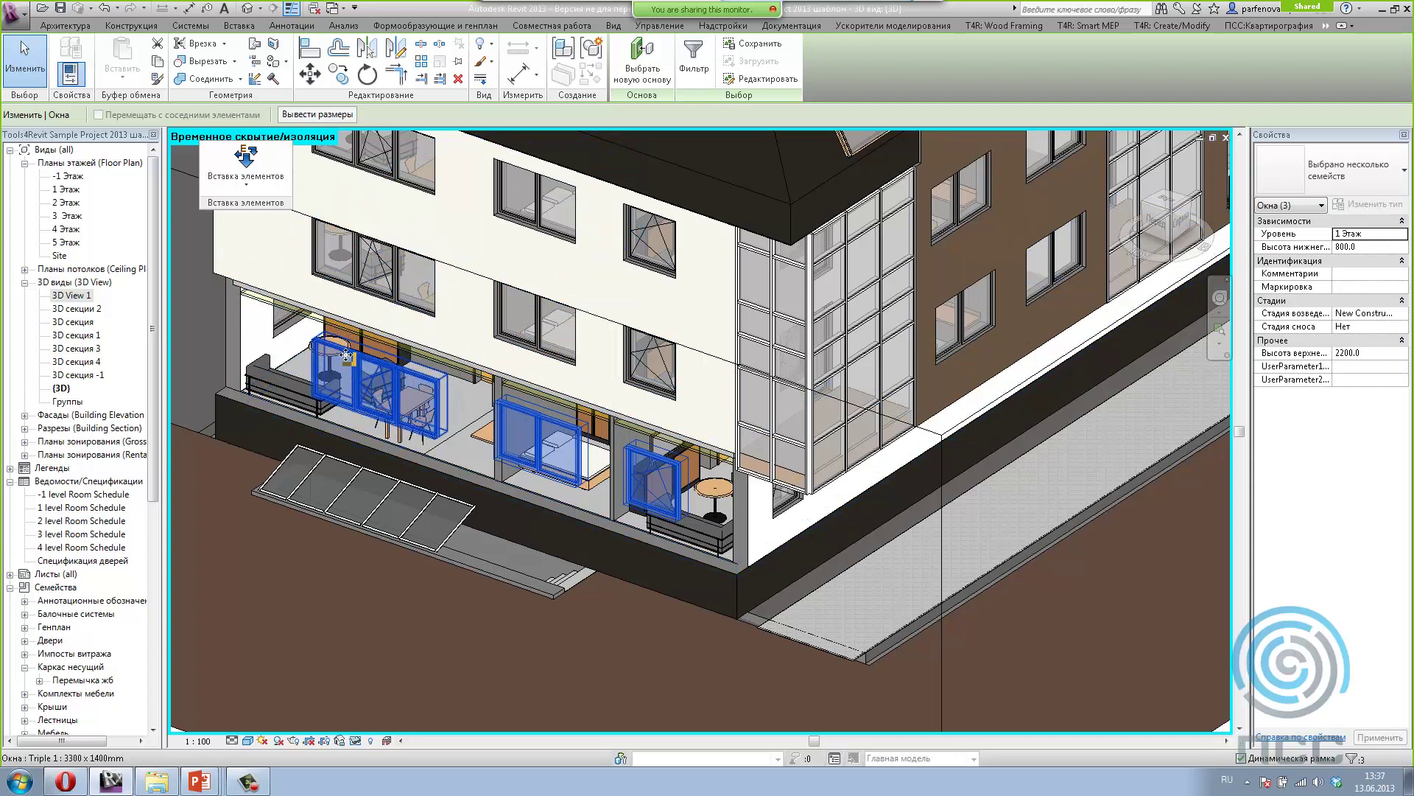
pyautogui.click(246, 182)
# Step: Add the Перемычка жб 250 x 190mm structural framing lintel to the insertion list
pyautogui.click(237, 205)
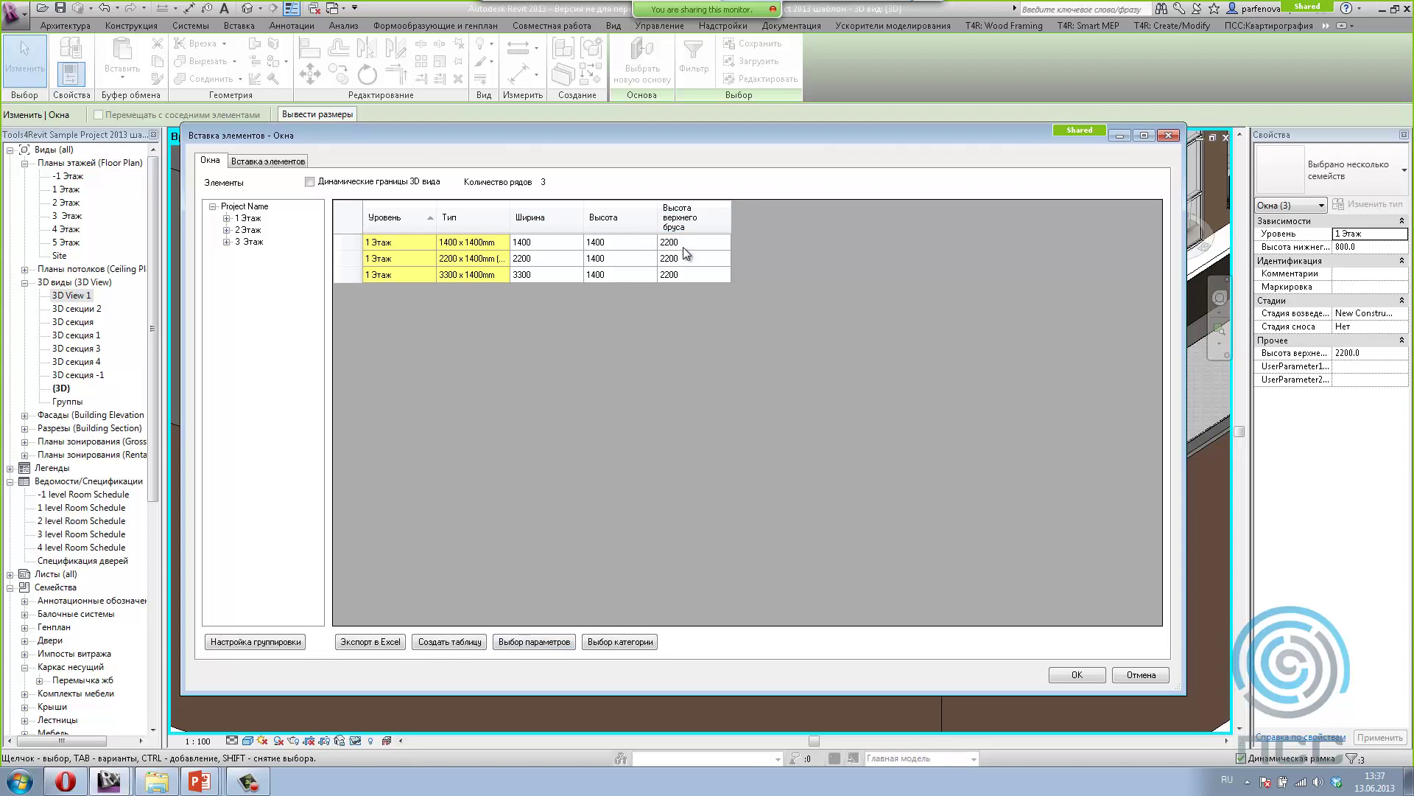
pyautogui.click(263, 162)
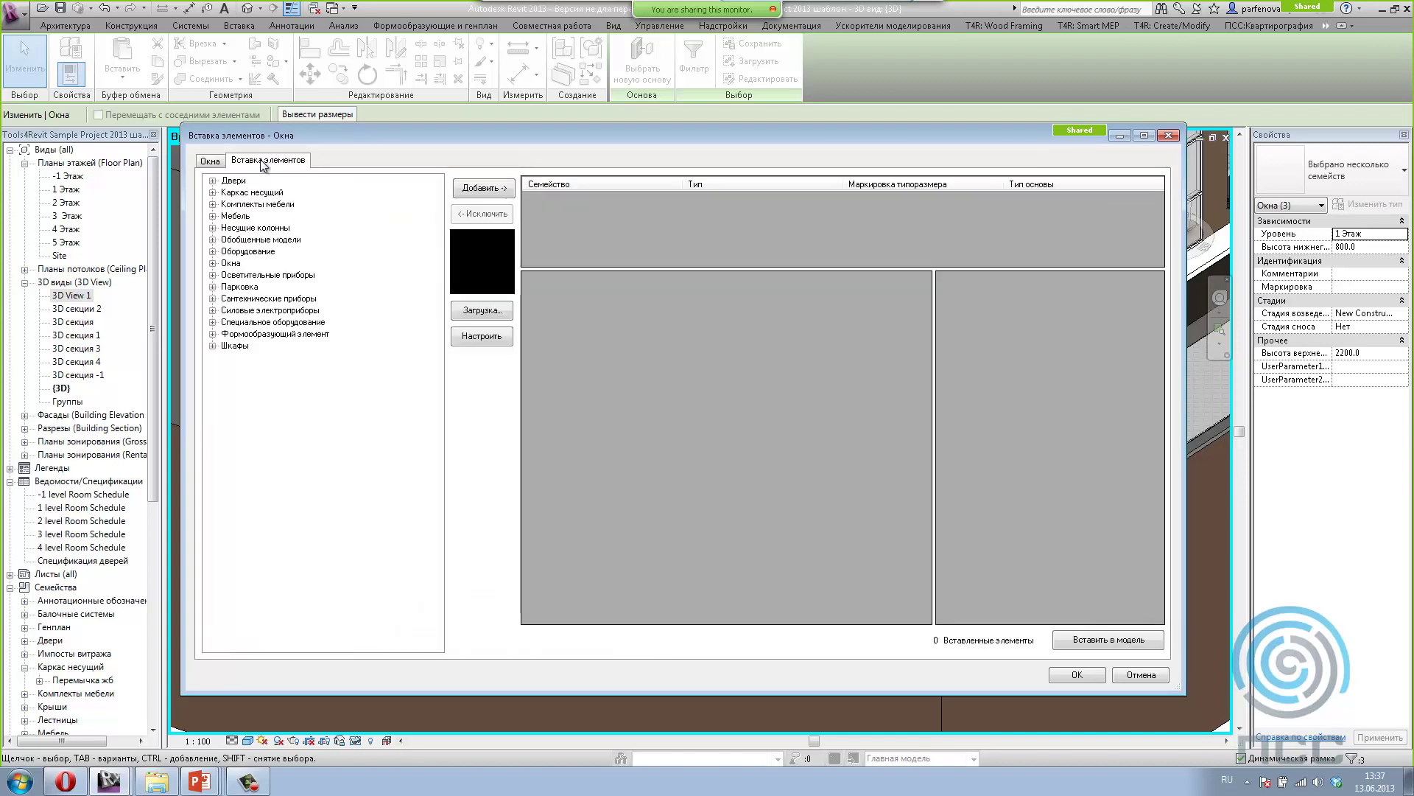
pyautogui.click(213, 193)
pyautogui.click(227, 205)
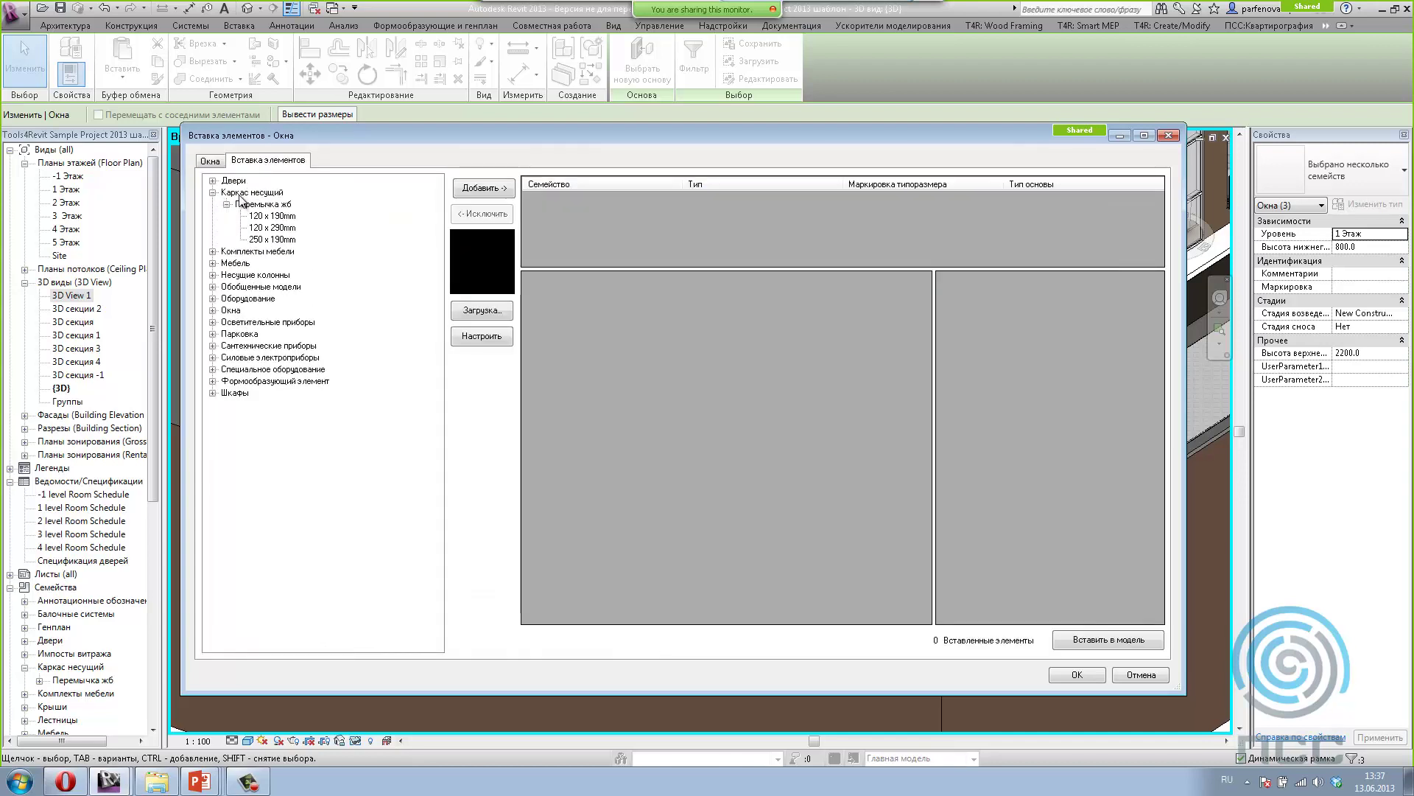
pyautogui.click(269, 239)
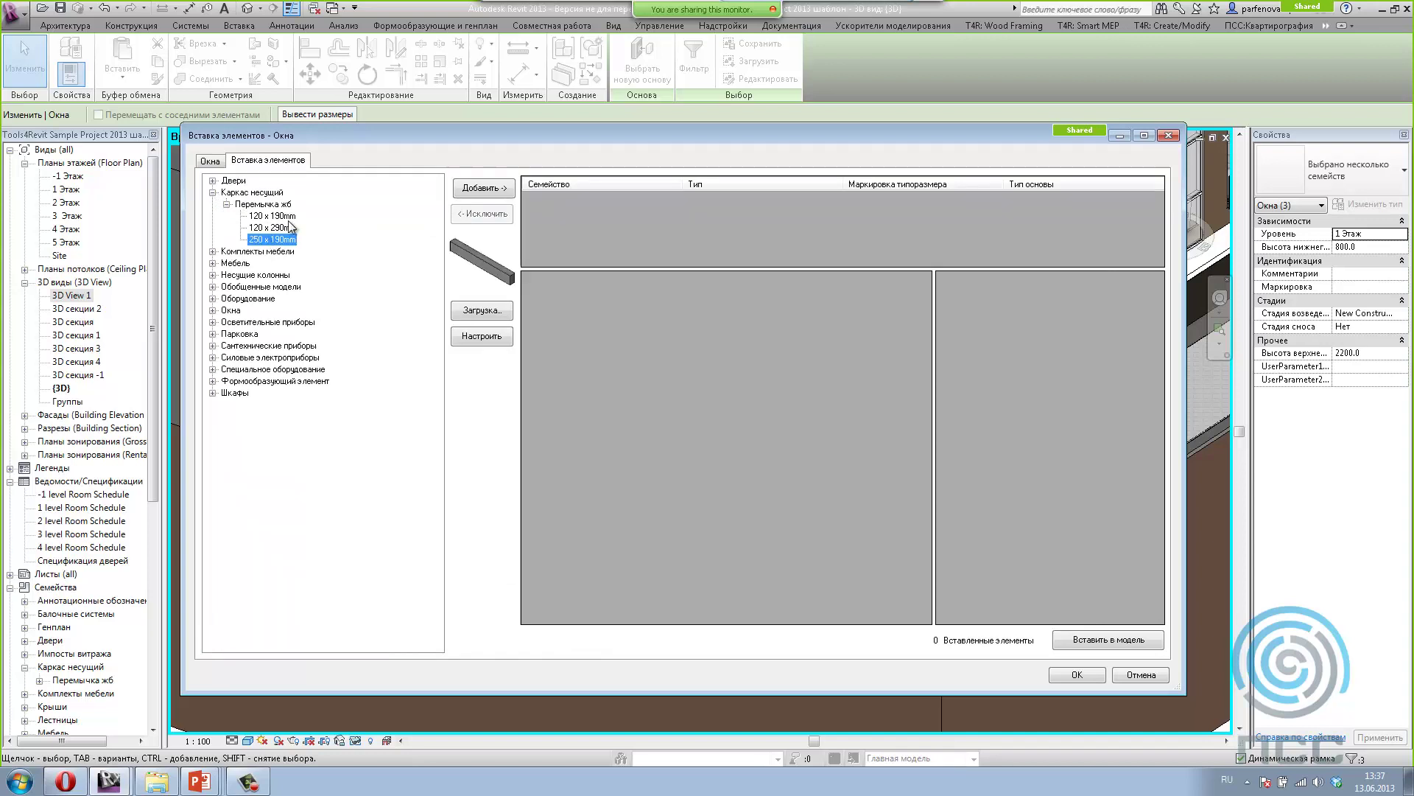
pyautogui.click(475, 193)
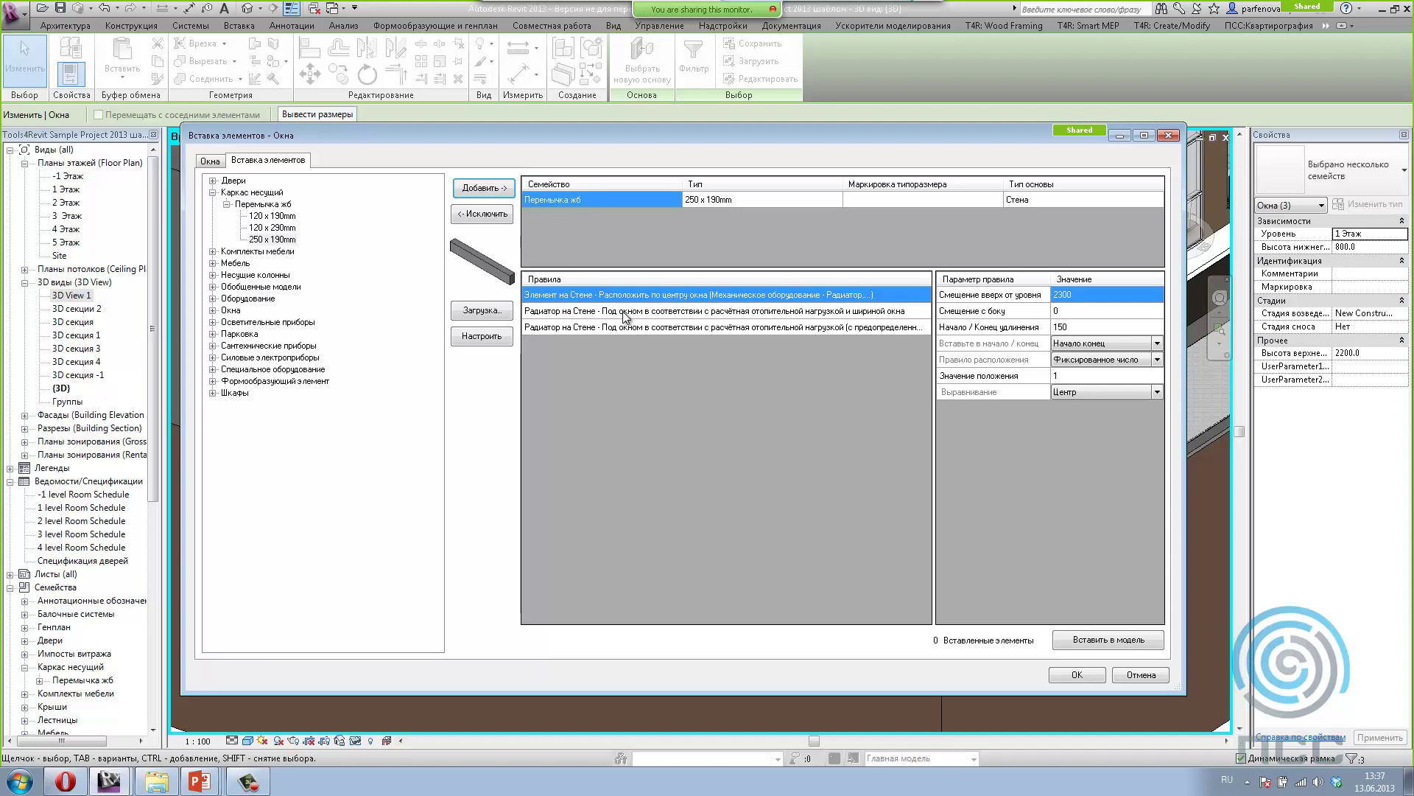
# Step: On the window-centre rule, set offset 2200 and extension 200, then insert the lintels
pyautogui.click(631, 317)
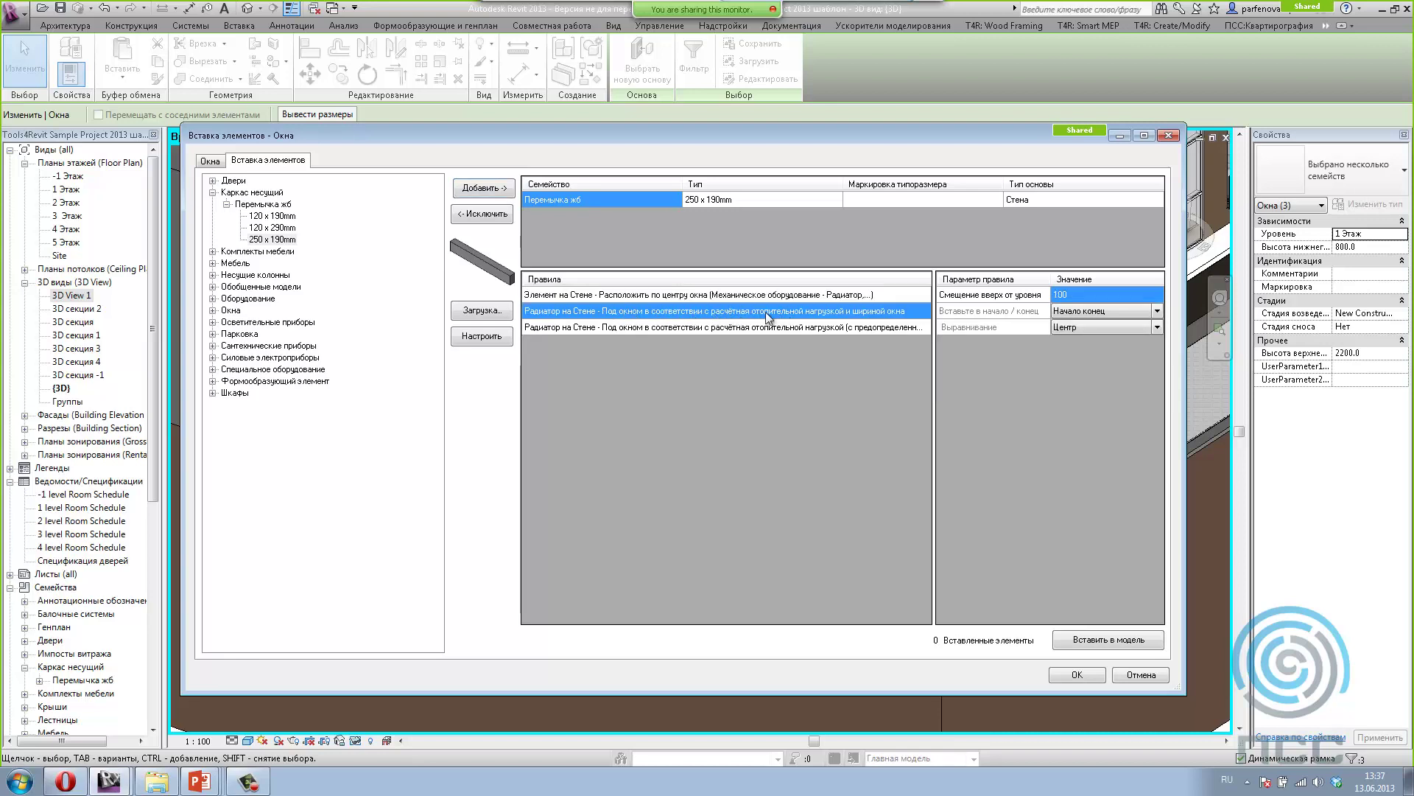
pyautogui.click(631, 329)
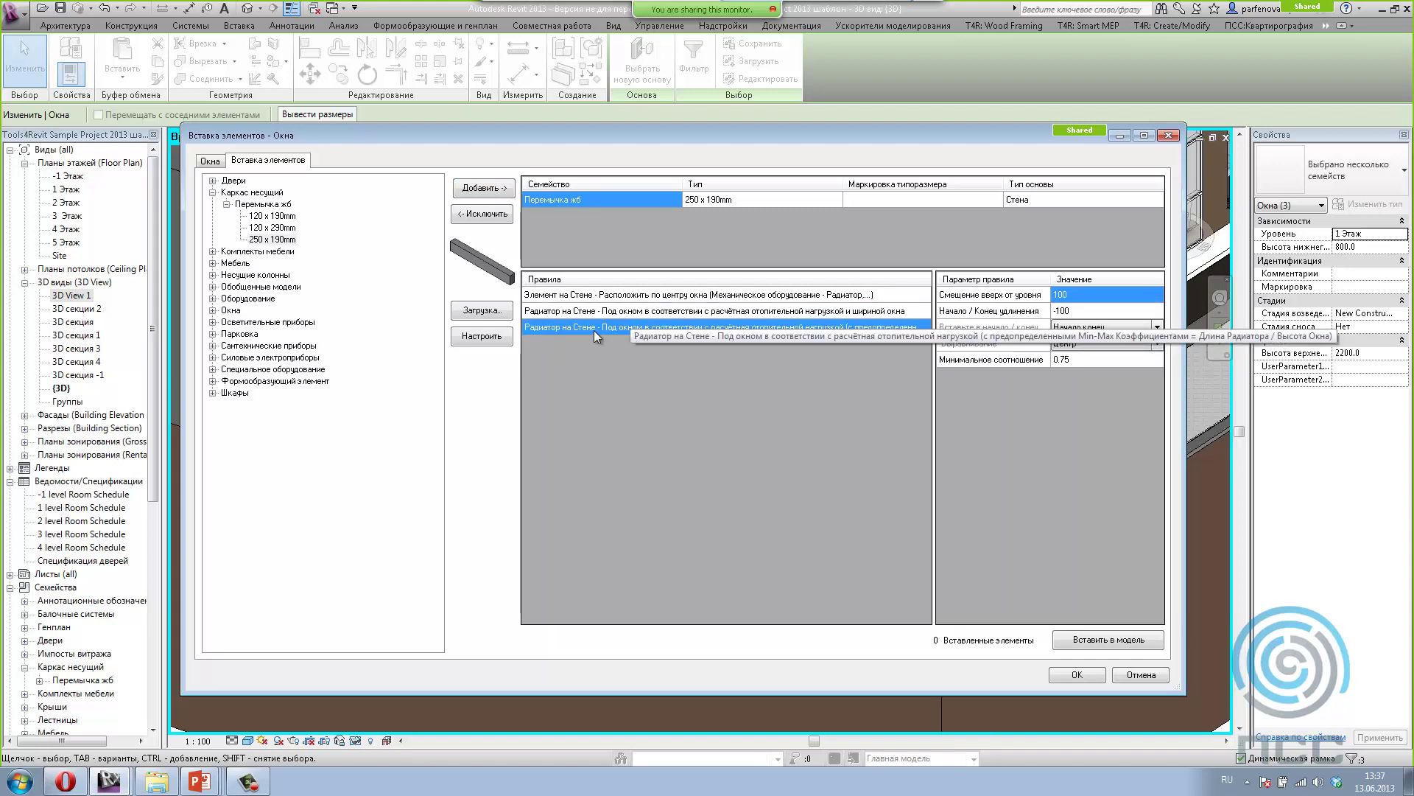
pyautogui.click(548, 295)
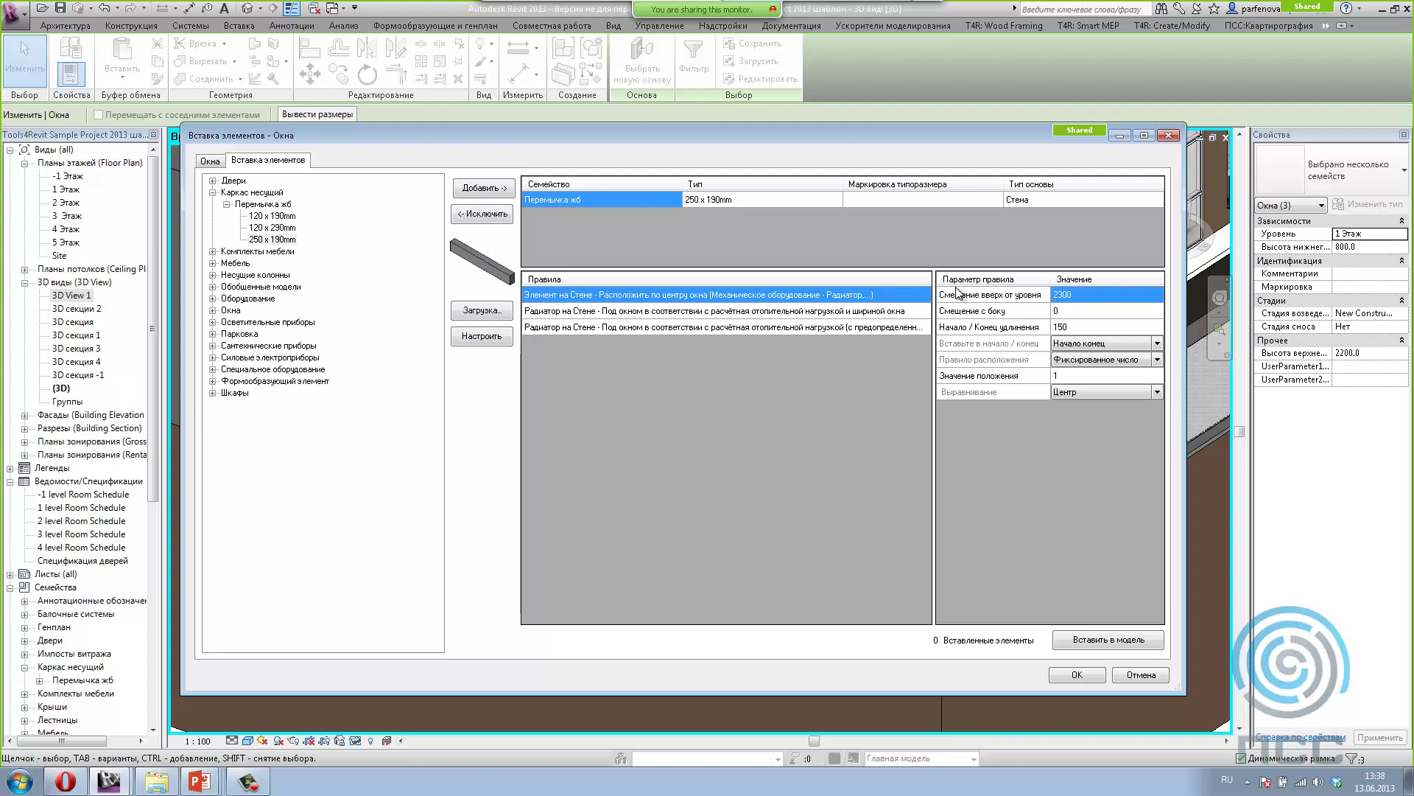
pyautogui.click(1085, 293)
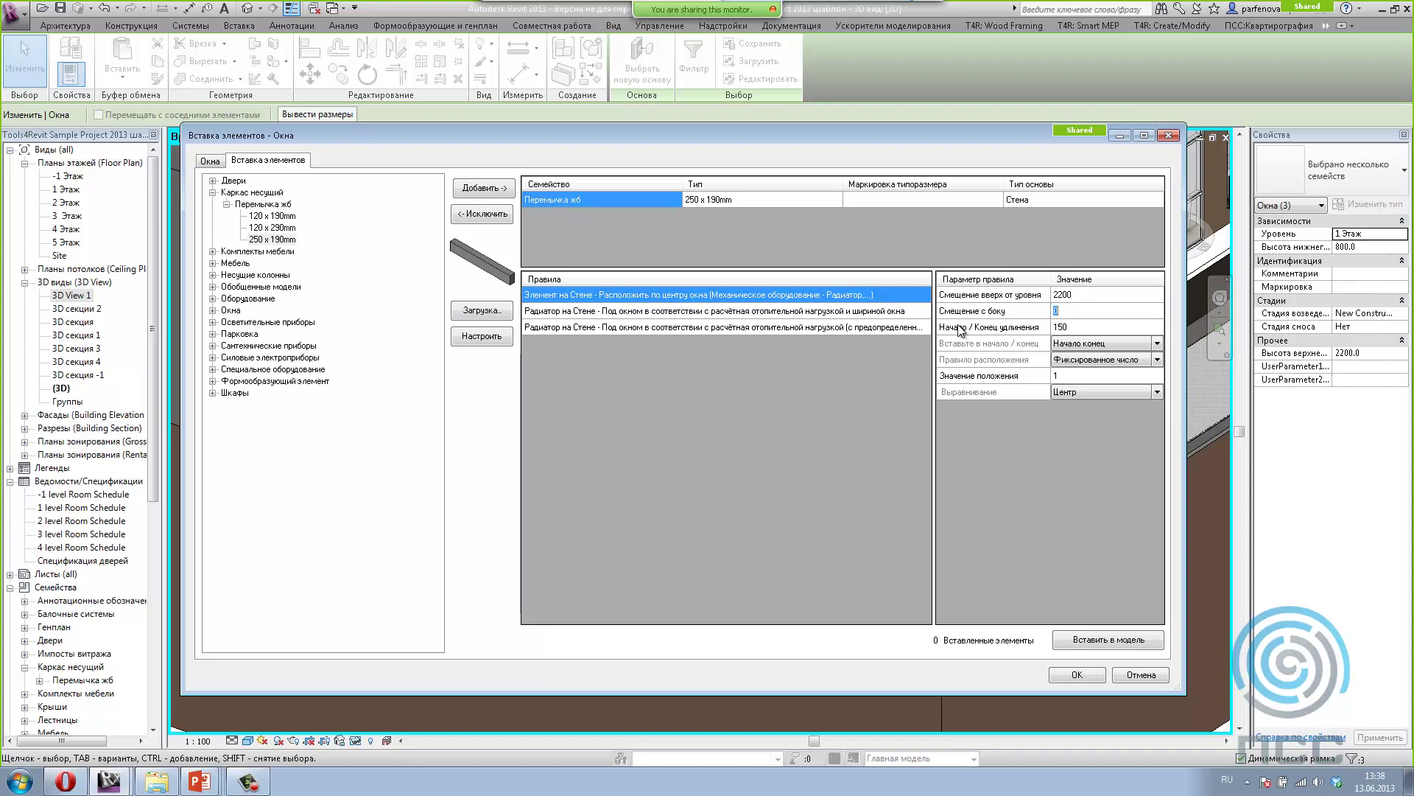
pyautogui.click(1035, 327)
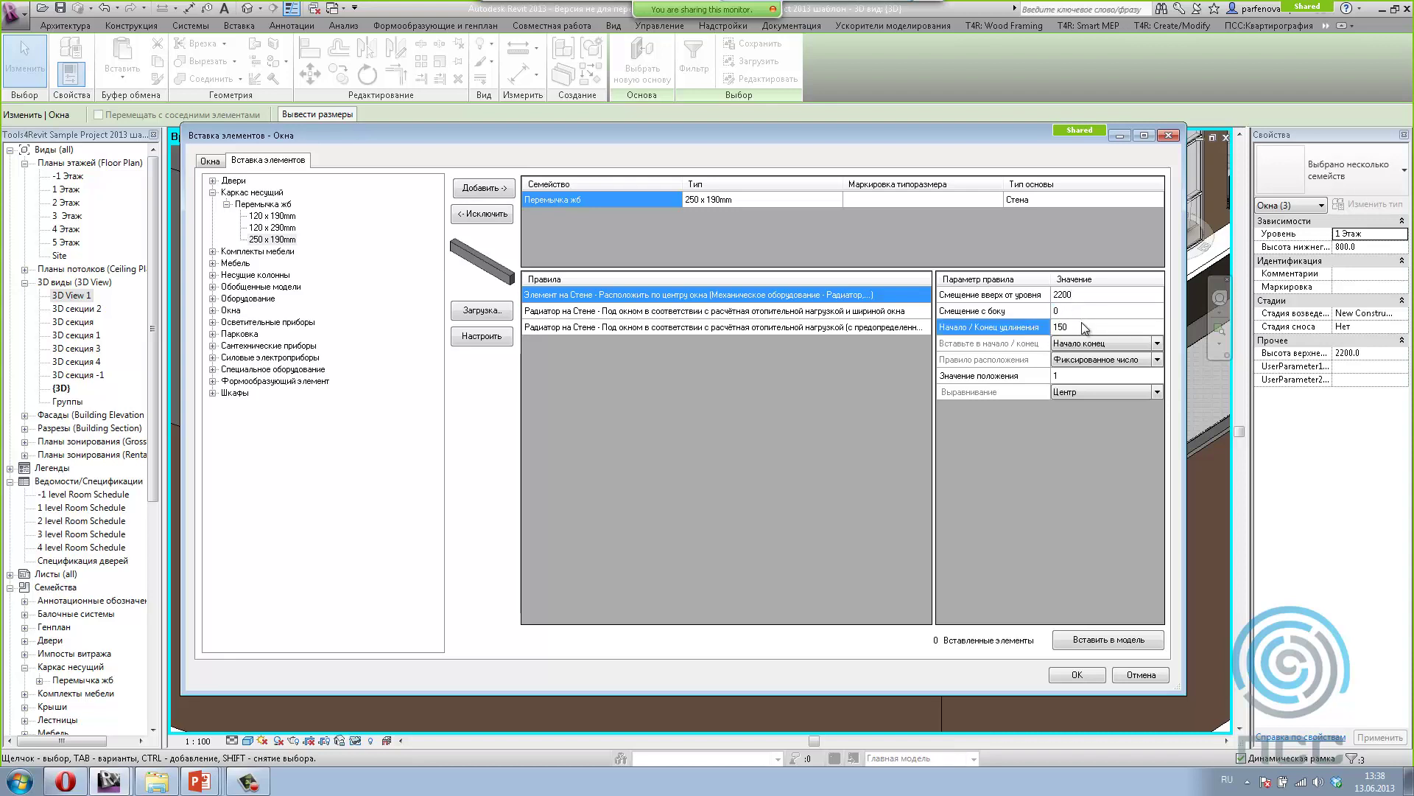
pyautogui.click(1083, 326)
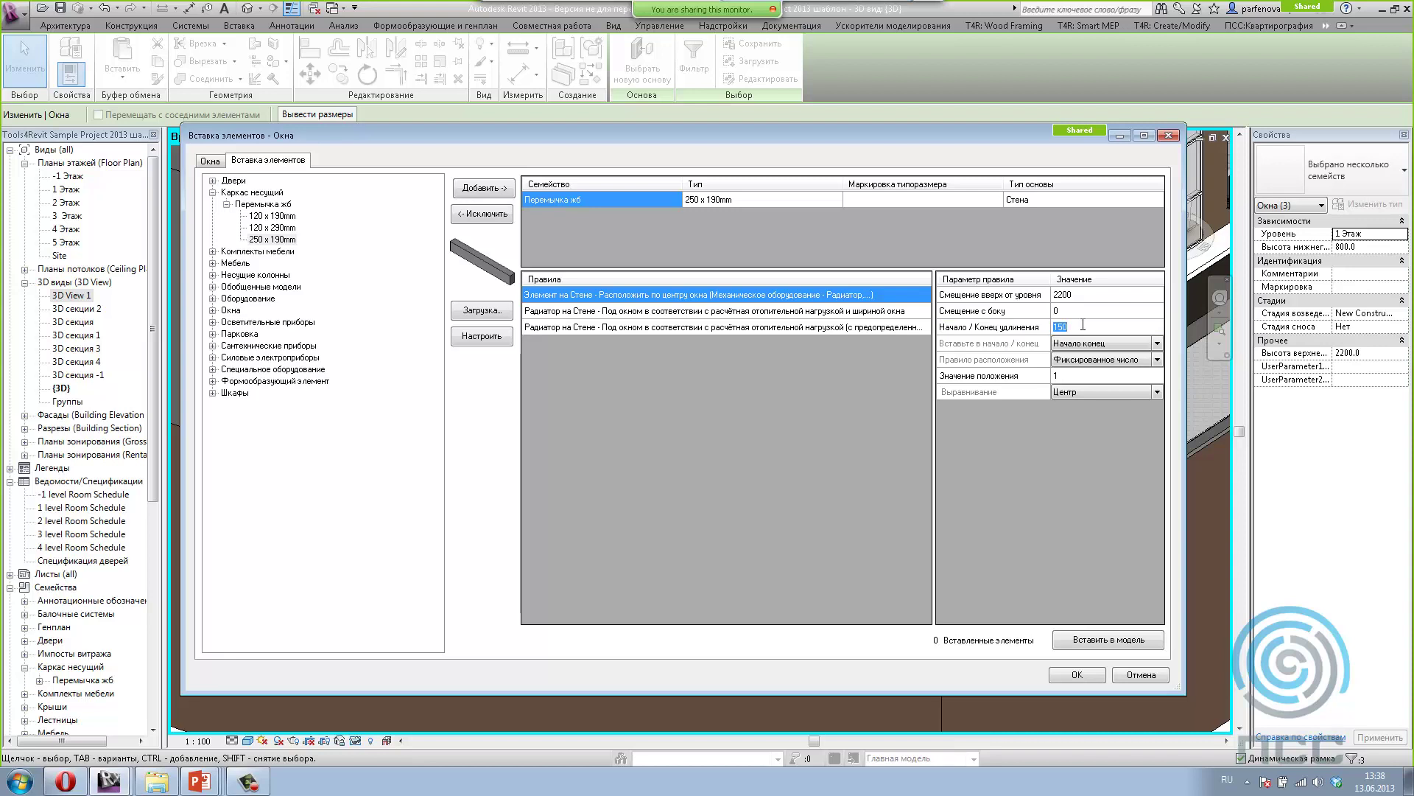
pyautogui.write('200')
pyautogui.click(1085, 640)
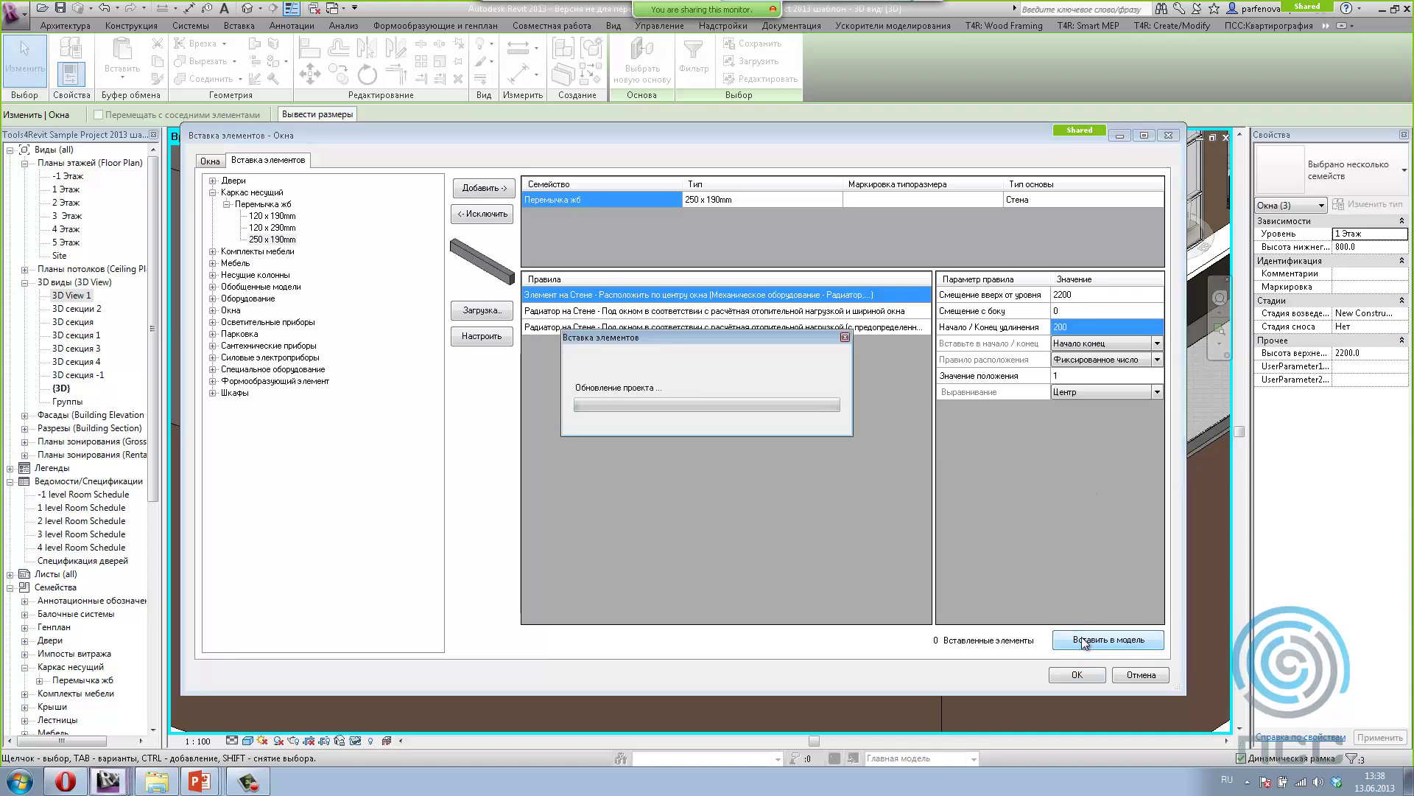
pyautogui.click(1073, 675)
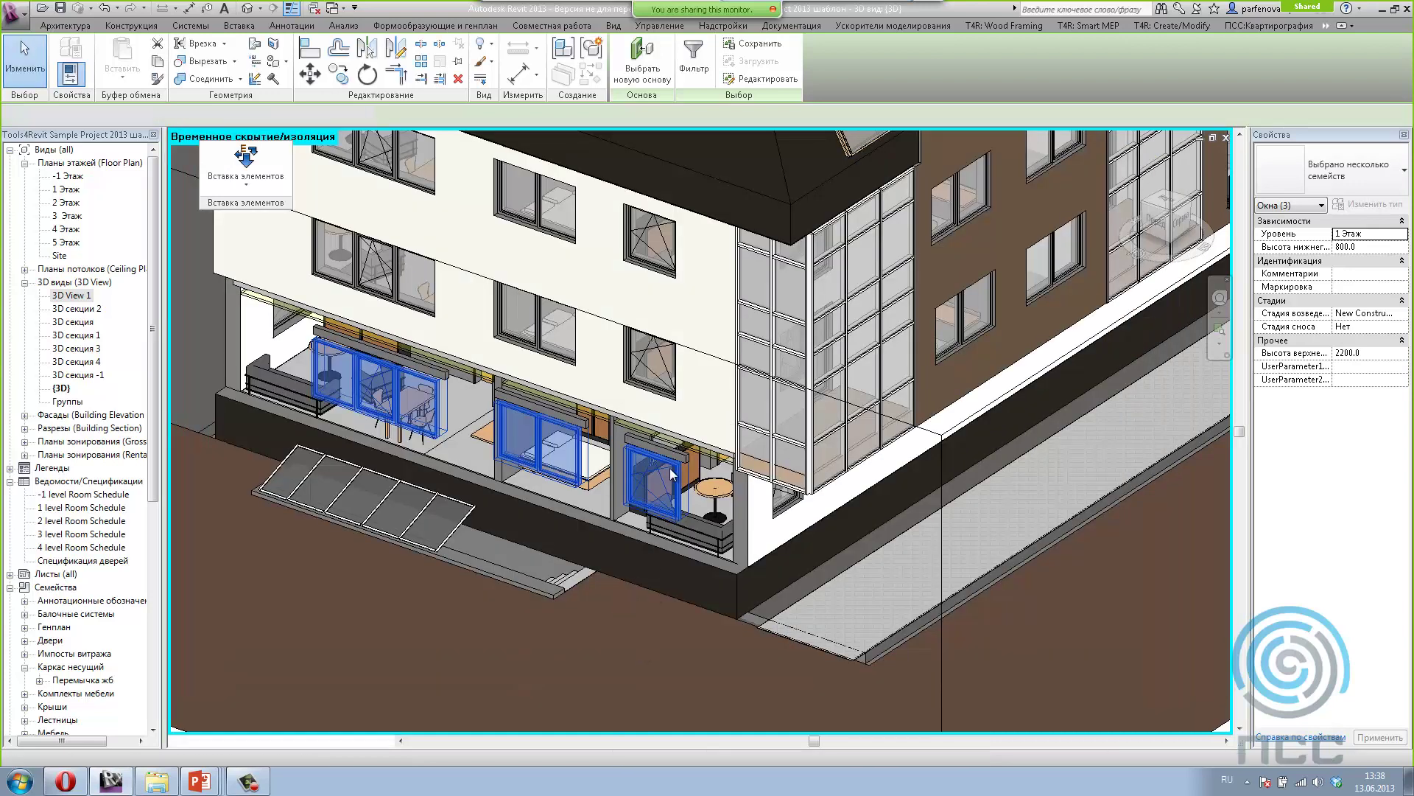
# Step: Inspect the new lintels along the ground-floor facade by selecting them
pyautogui.press('Escape')
pyautogui.scroll(3, 664, 453)
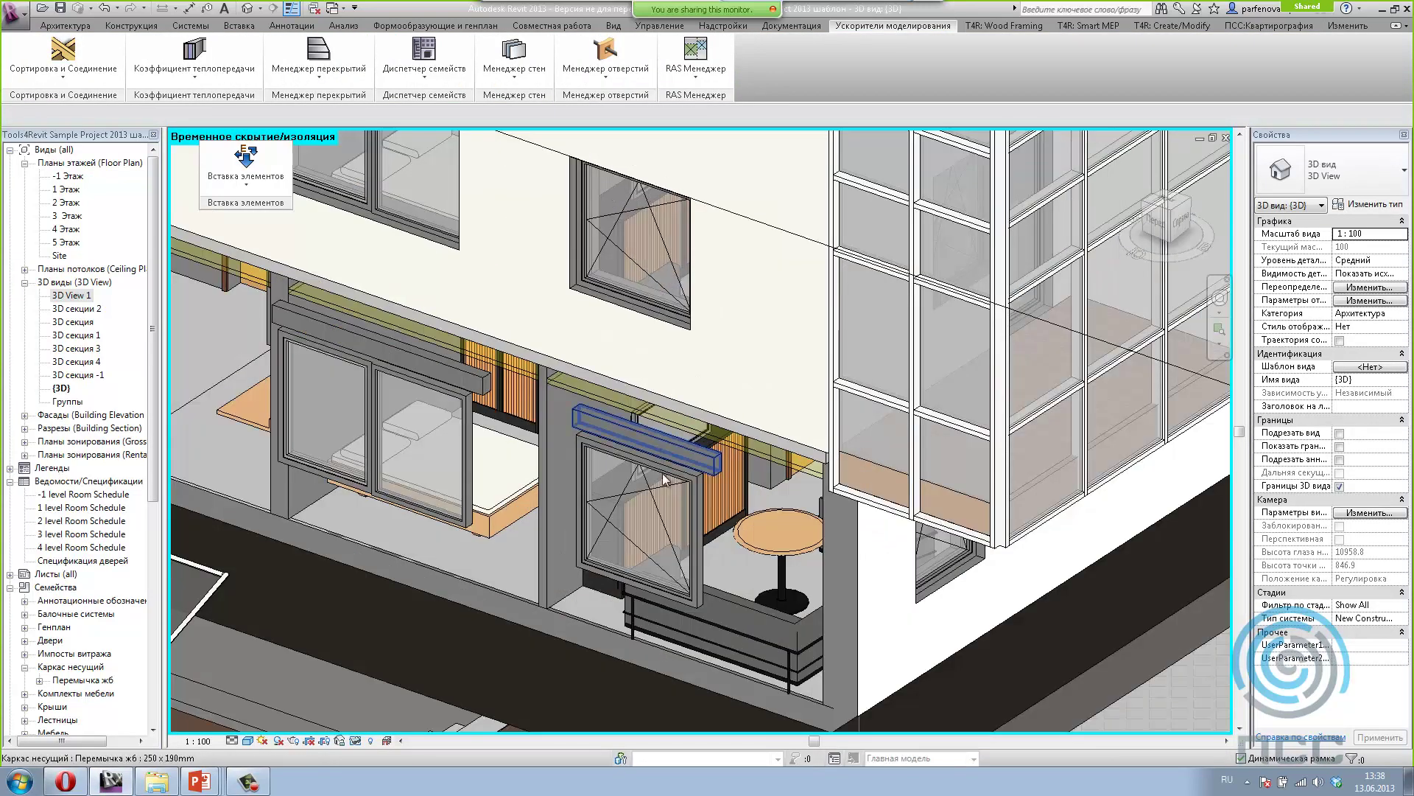
pyautogui.click(683, 445)
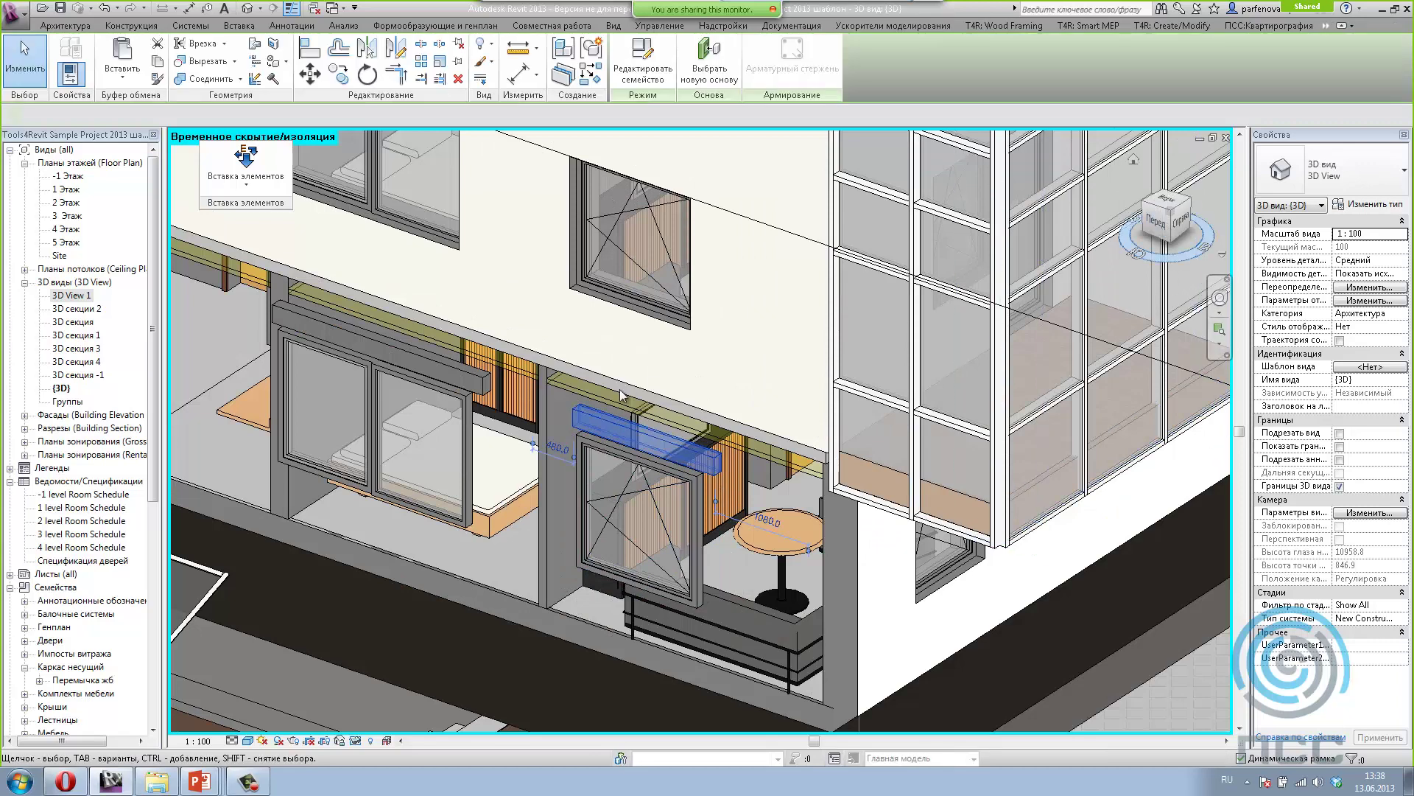
pyautogui.moveTo(729, 420); pyautogui.dragTo(884, 441, button='middle')
pyautogui.click(679, 398)
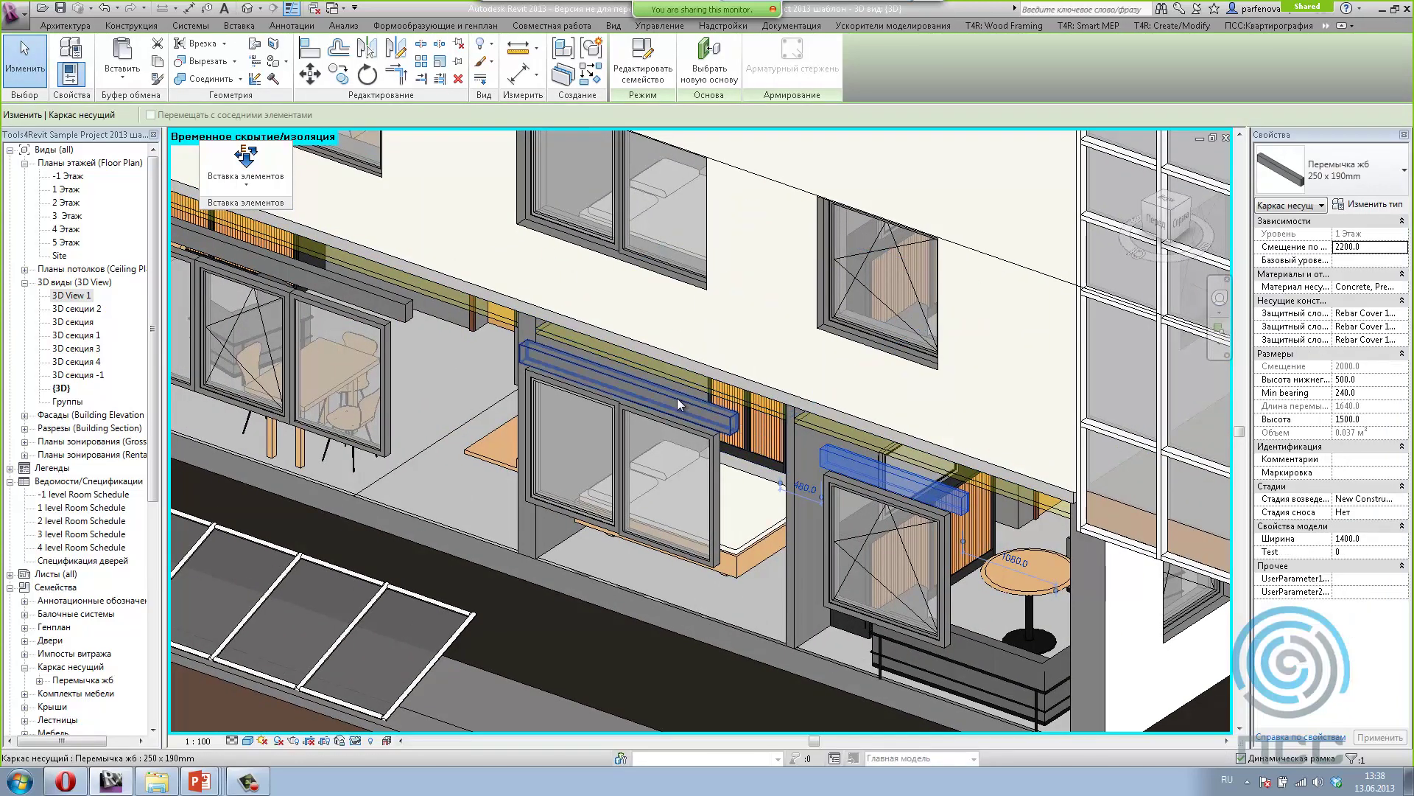
pyautogui.moveTo(599, 449); pyautogui.dragTo(859, 497, button='middle')
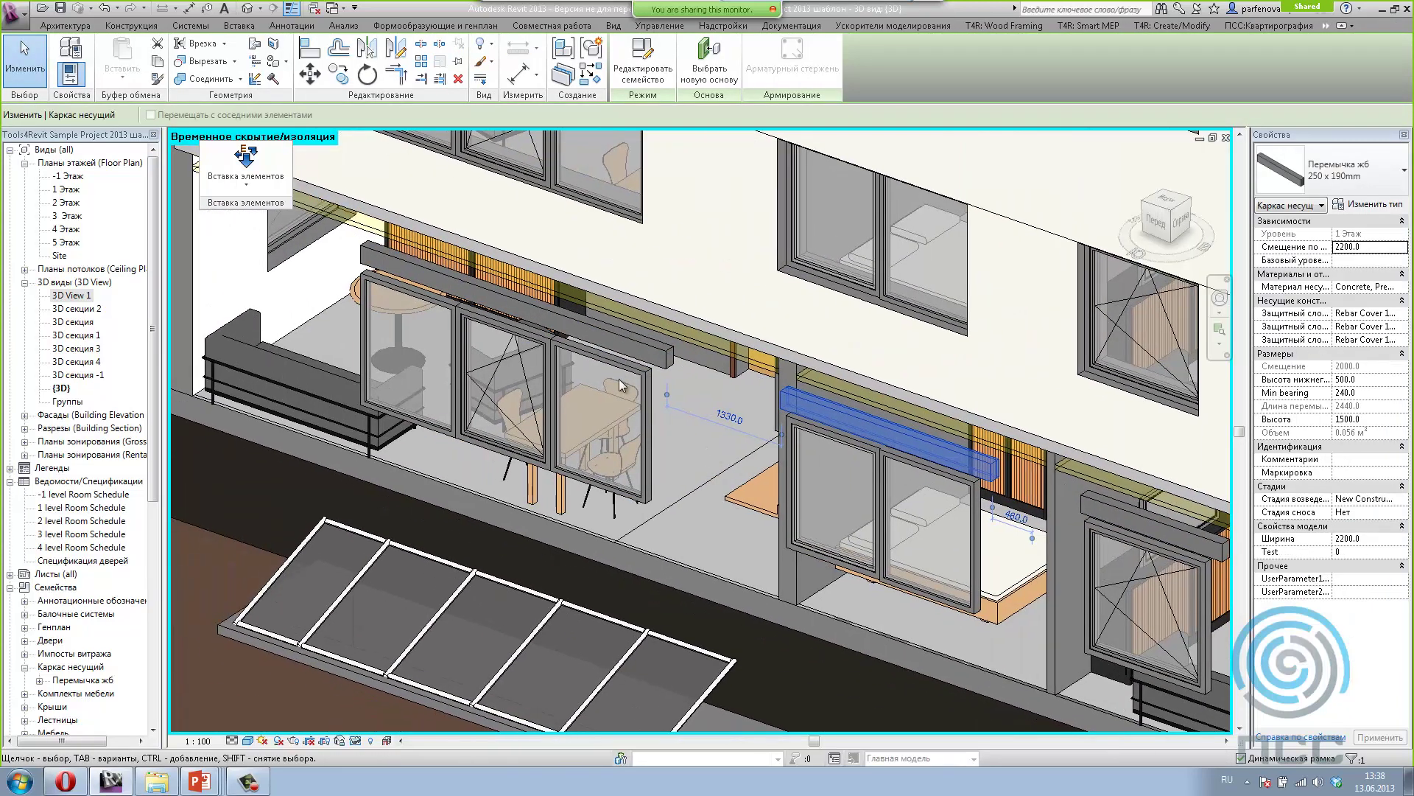
pyautogui.keyDown('ctrl'); pyautogui.click(607, 339); pyautogui.keyUp('ctrl')
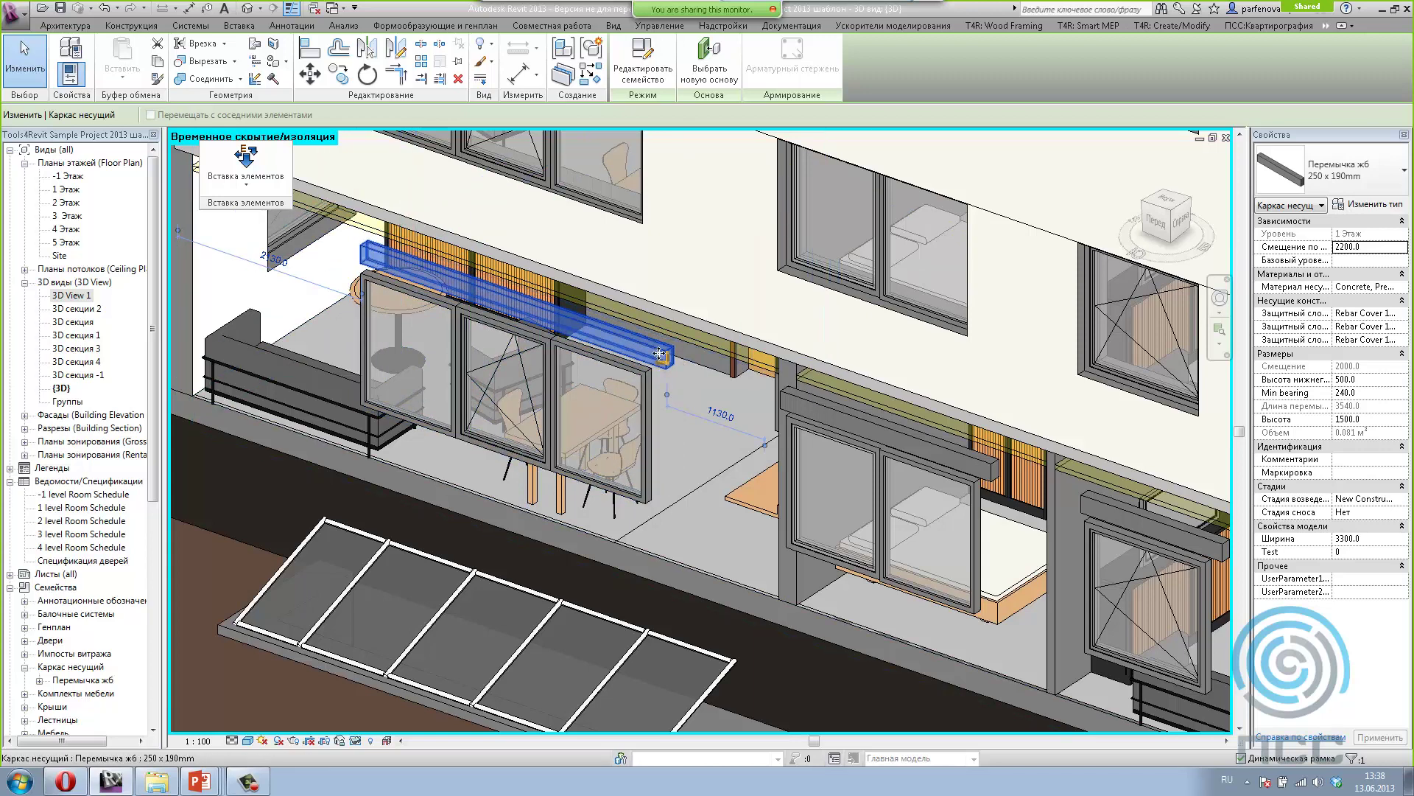
# Step: Check the triple window's type properties, then open the lintel family for editing
pyautogui.click(550, 365)
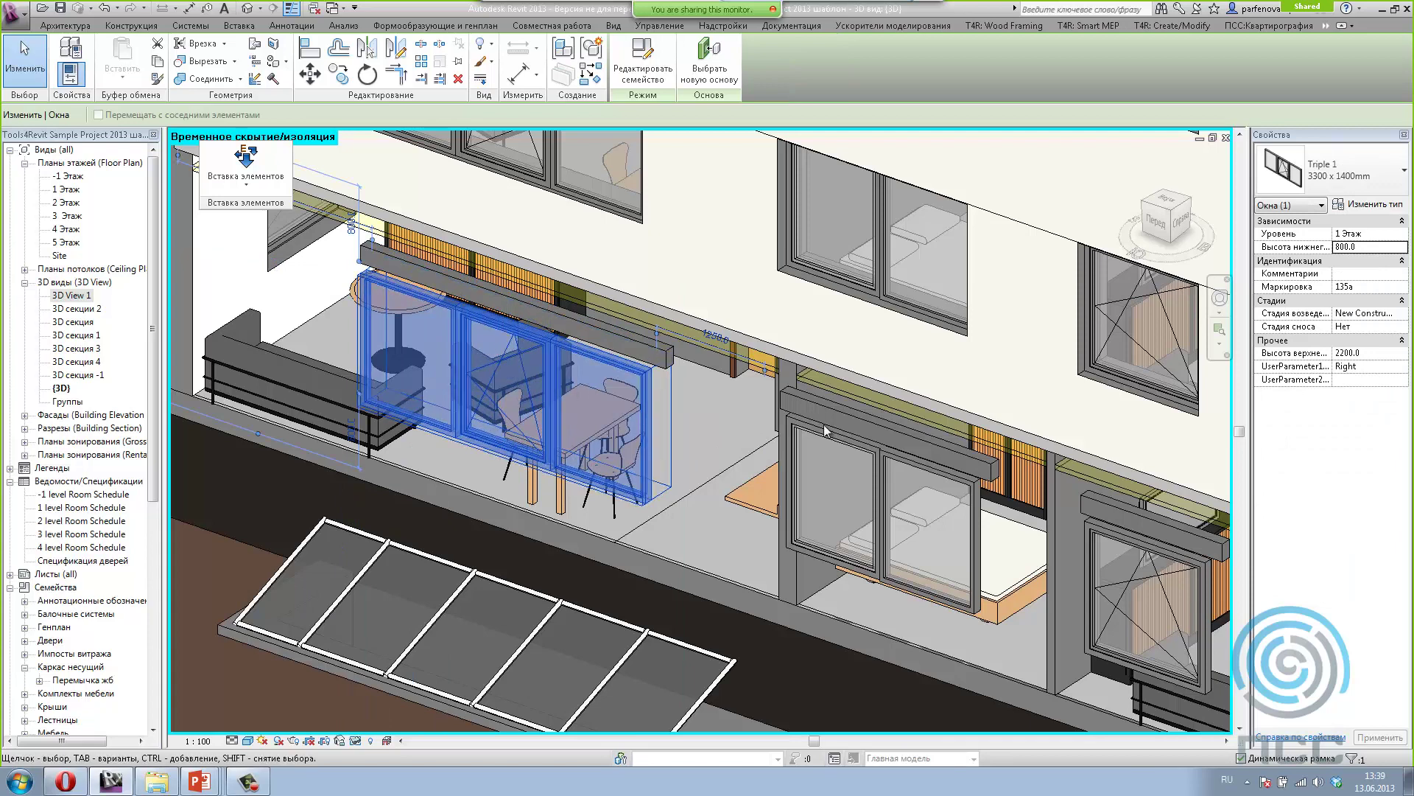
pyautogui.click(1348, 207)
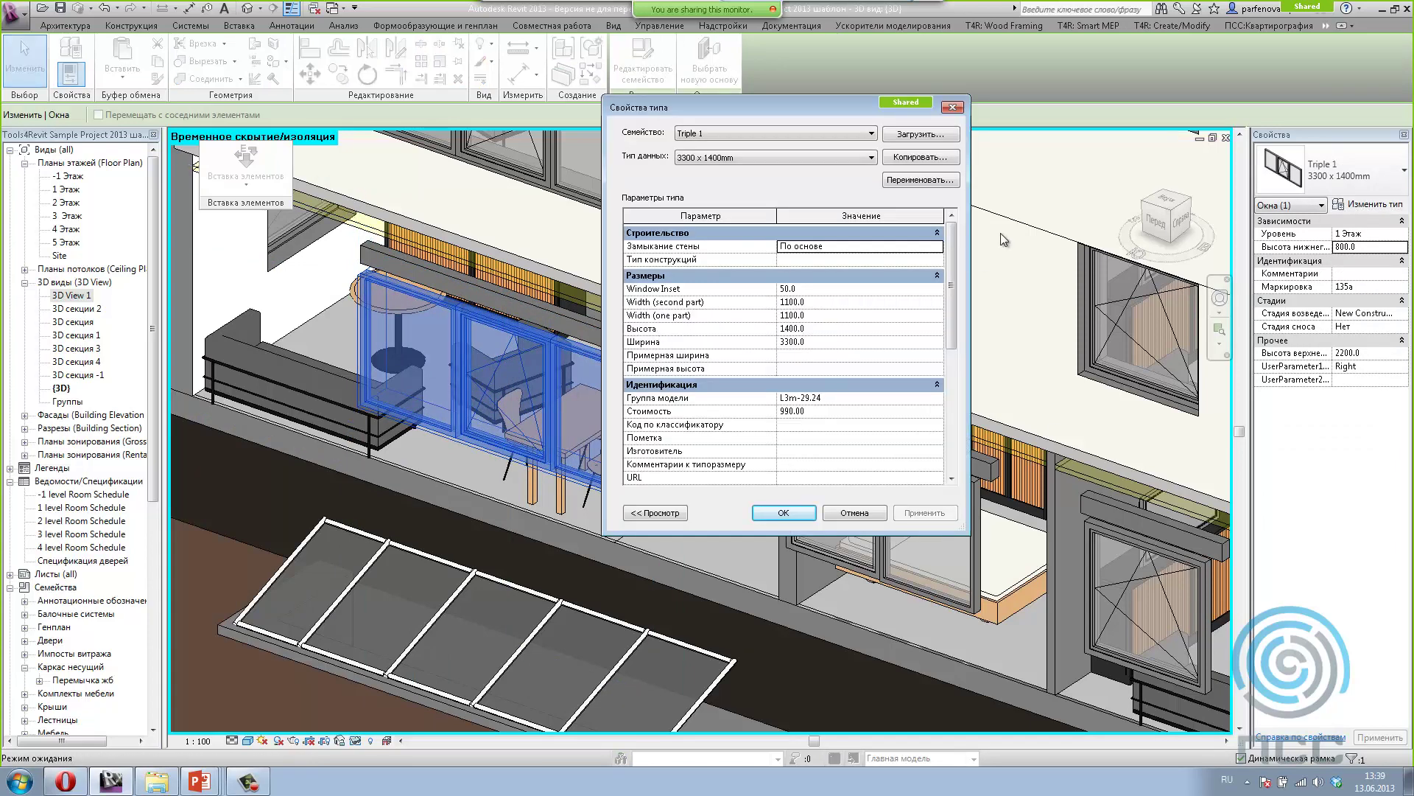
pyautogui.click(953, 109)
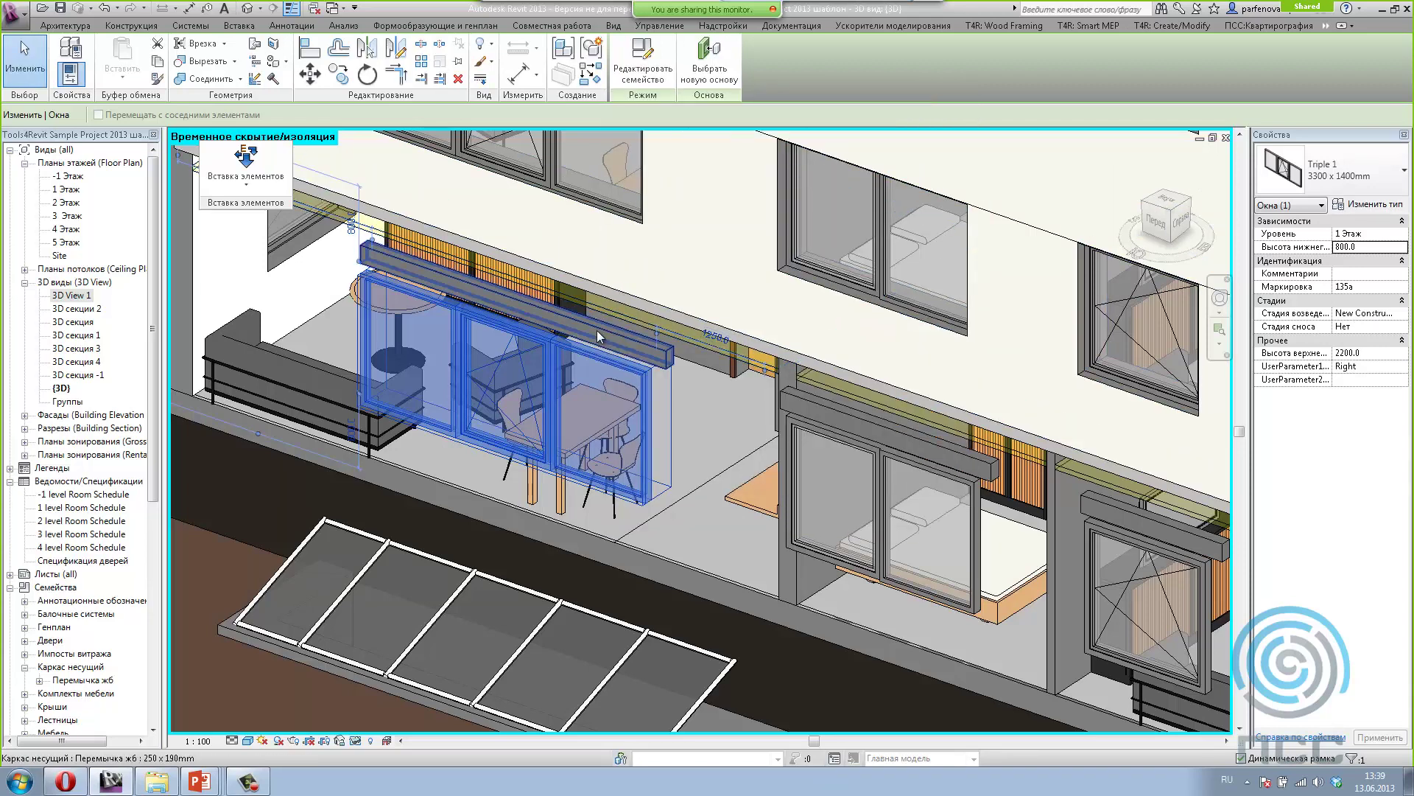
pyautogui.click(597, 327)
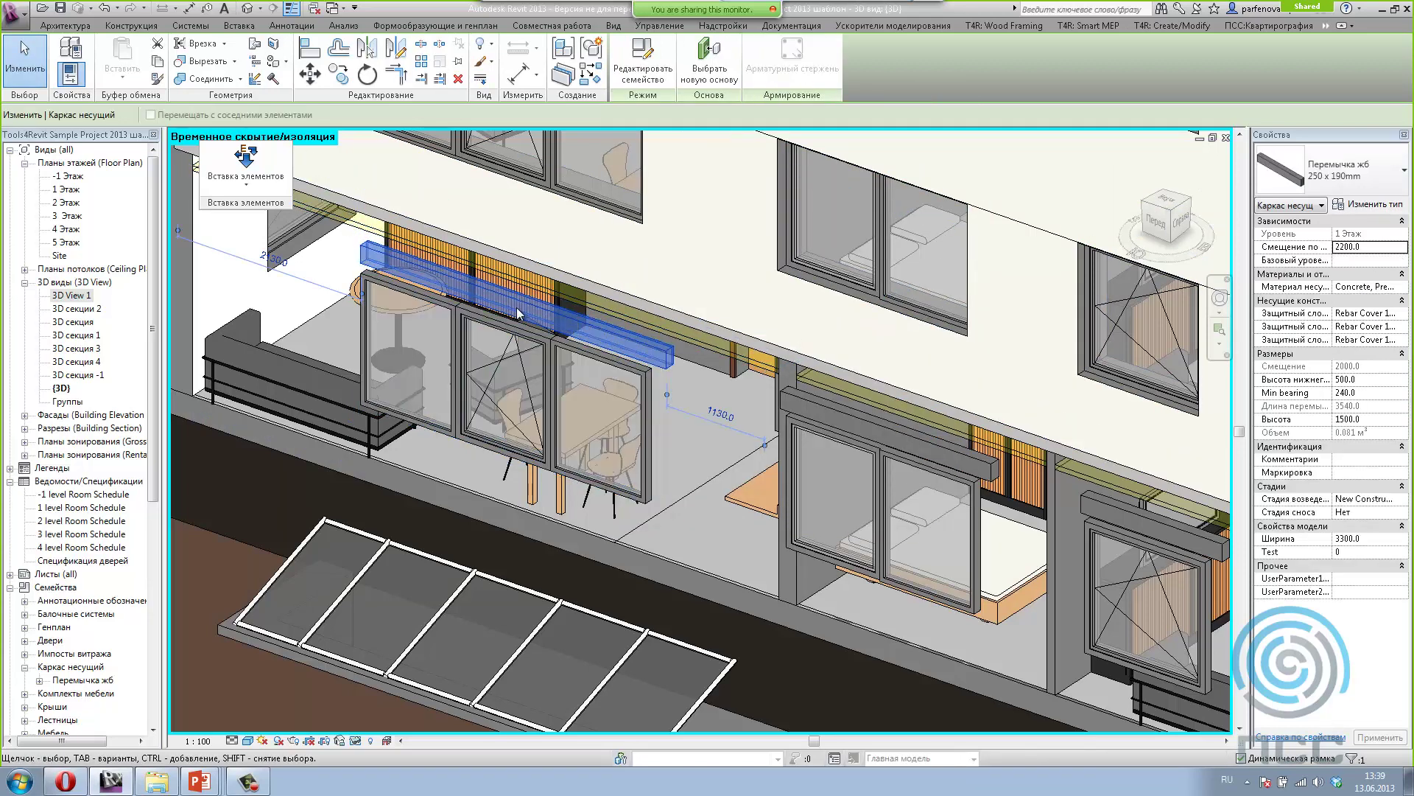
pyautogui.click(632, 63)
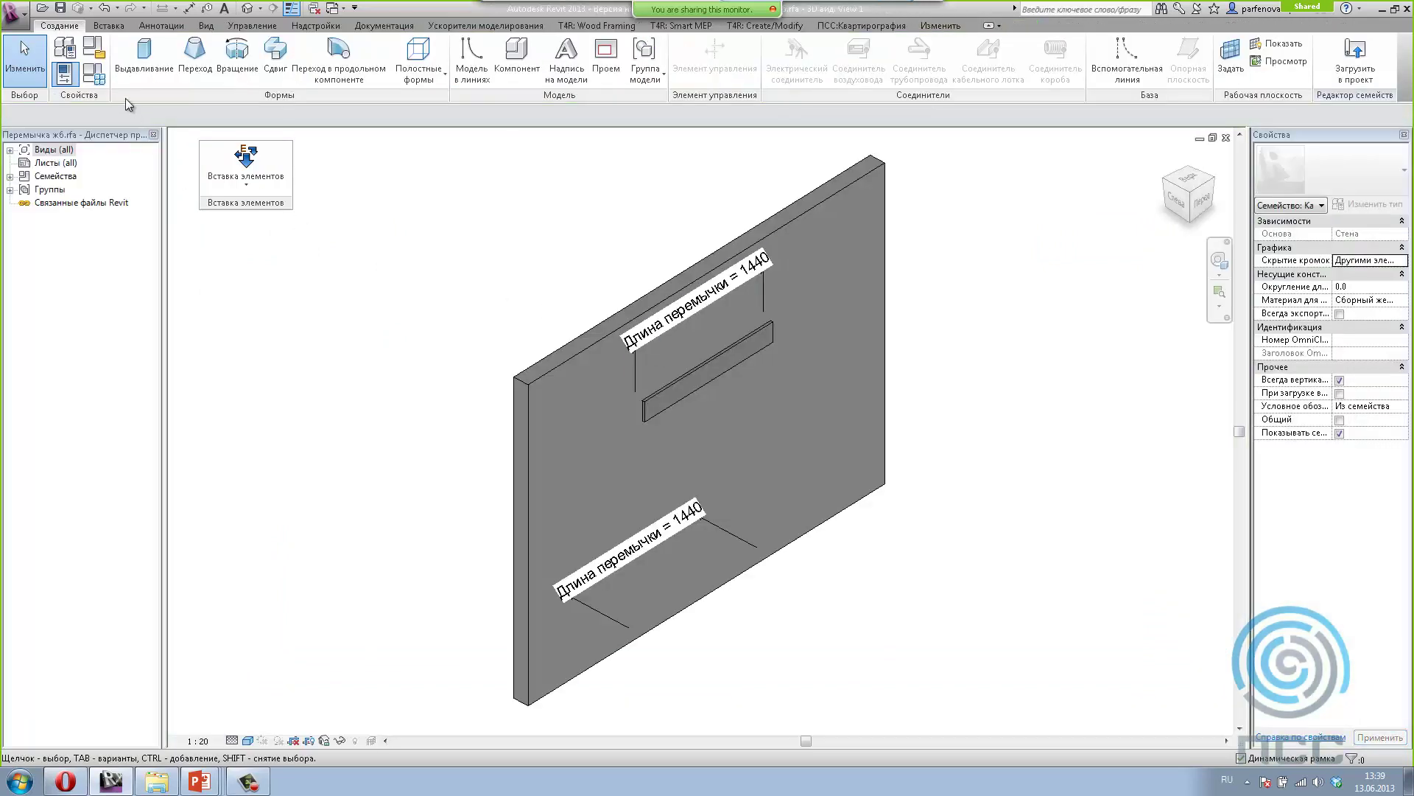
# Step: Add the Ширина instance parameter in the lintel's Family Types
pyautogui.click(93, 74)
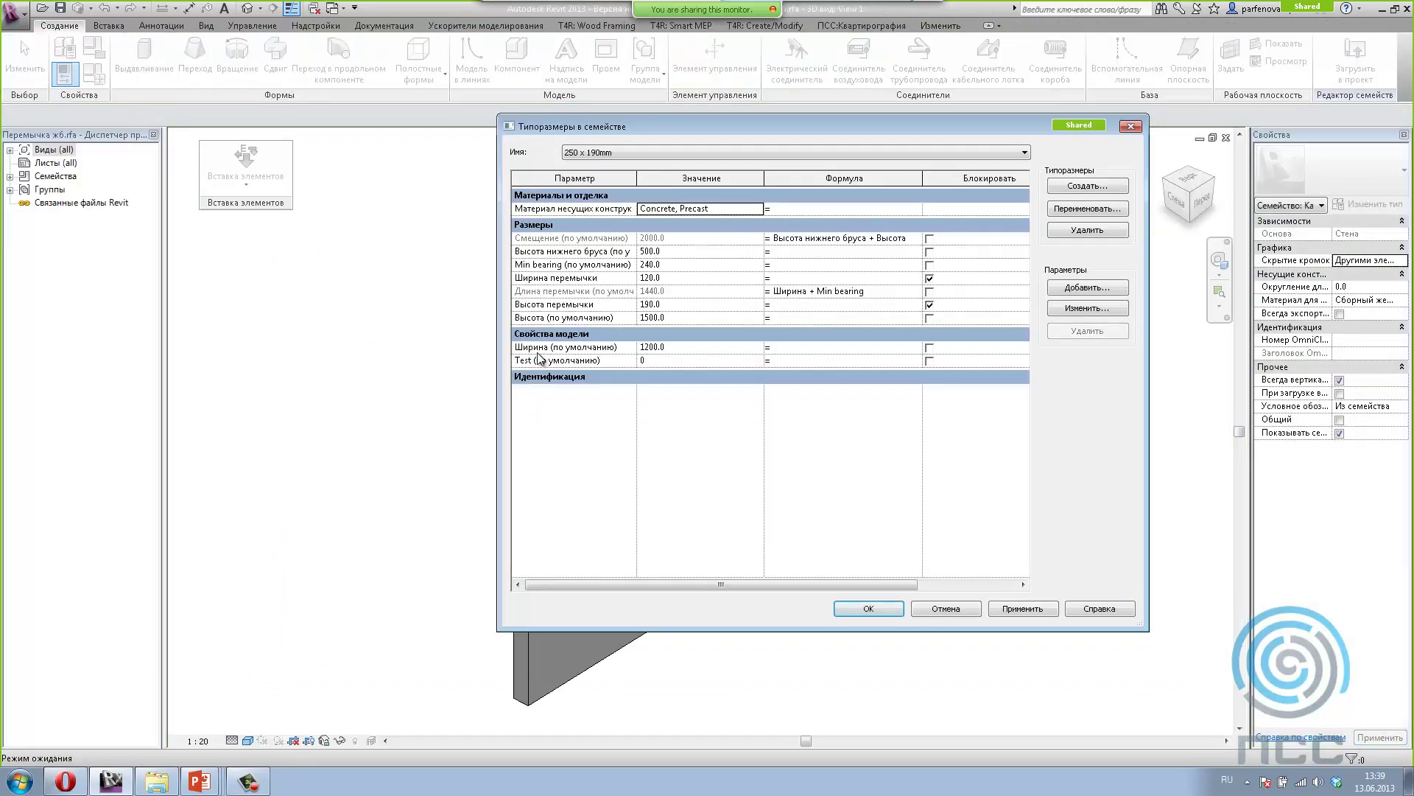
pyautogui.click(529, 349)
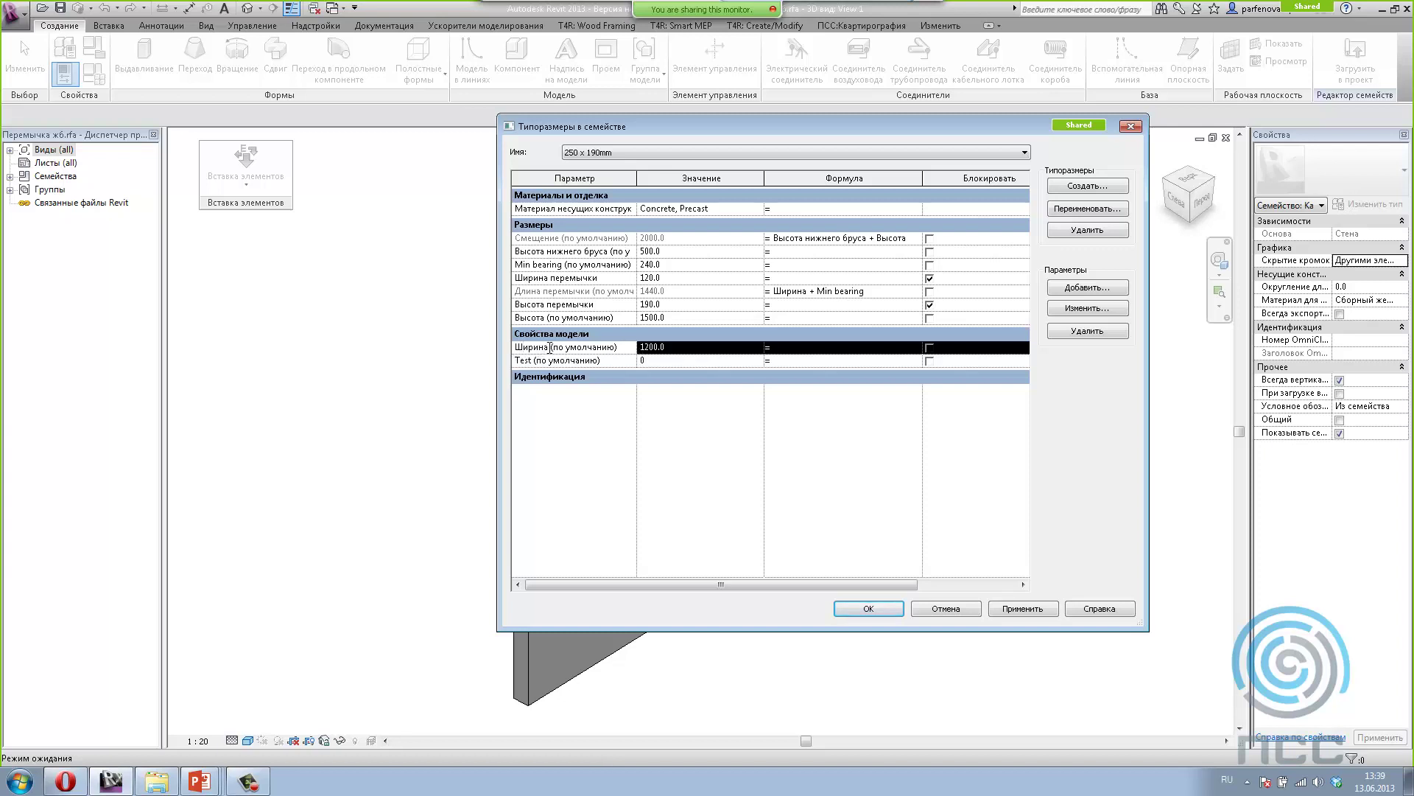
pyautogui.click(1087, 308)
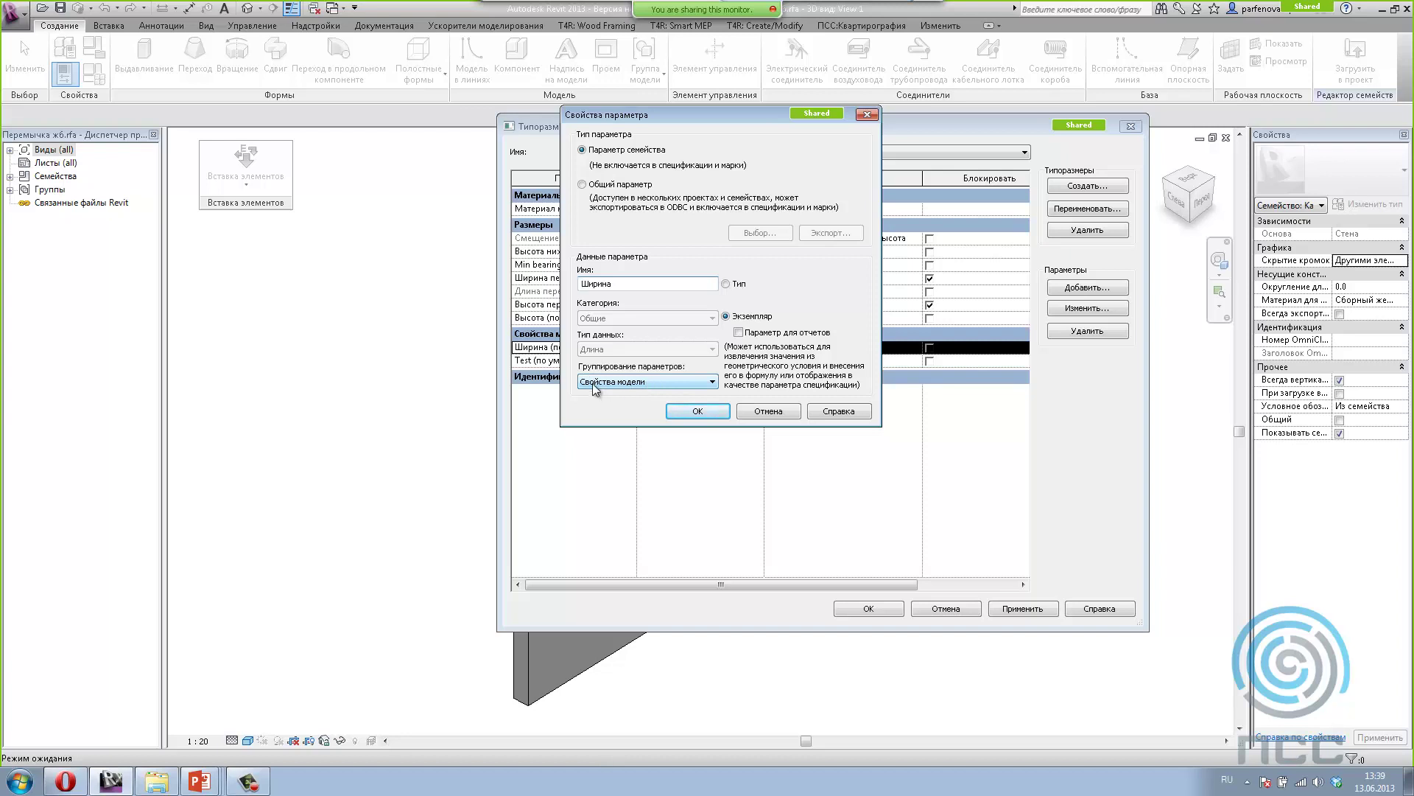
pyautogui.click(700, 414)
pyautogui.click(1132, 126)
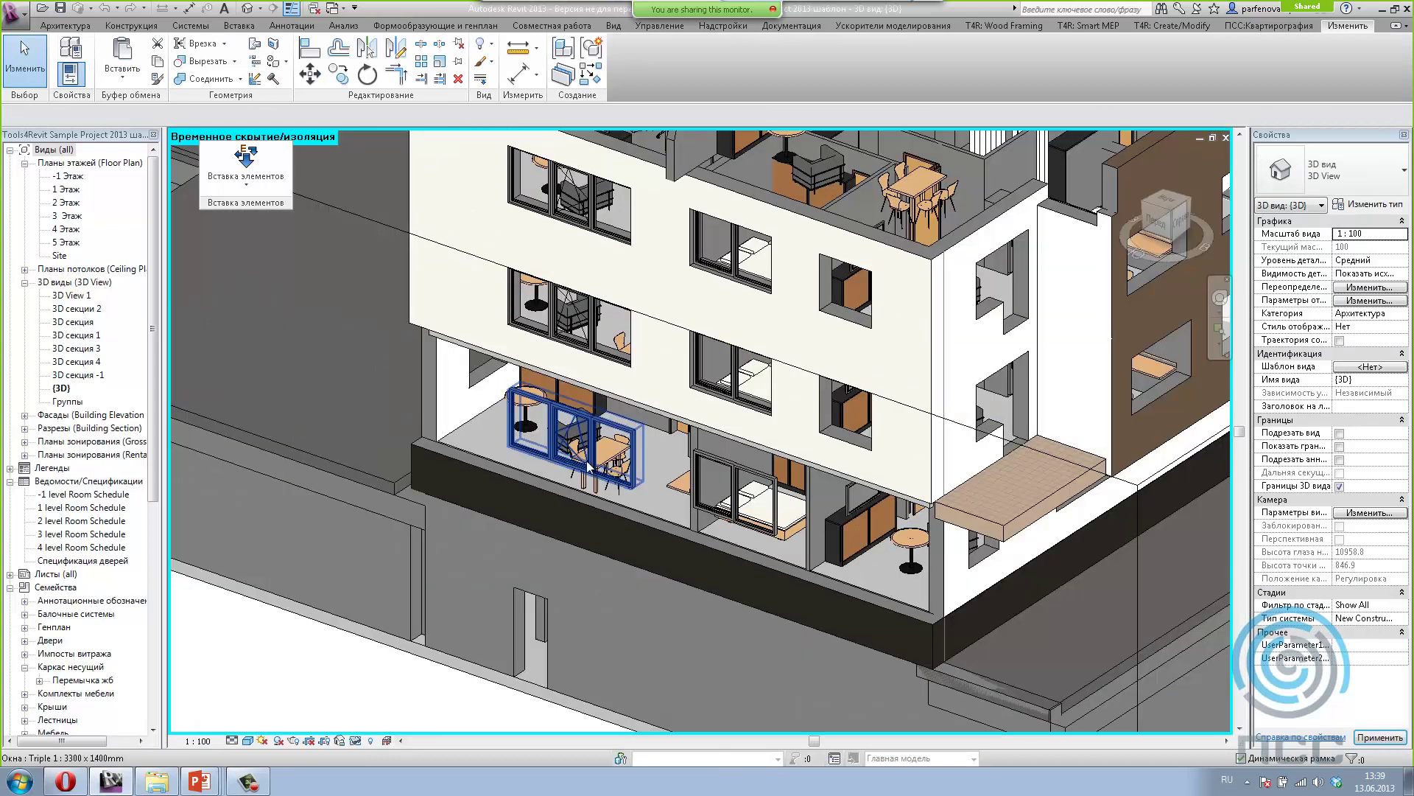
# Step: Zoom to fit the whole building and switch to the presentation slideshow
pyautogui.press('z')
pyautogui.press('f')
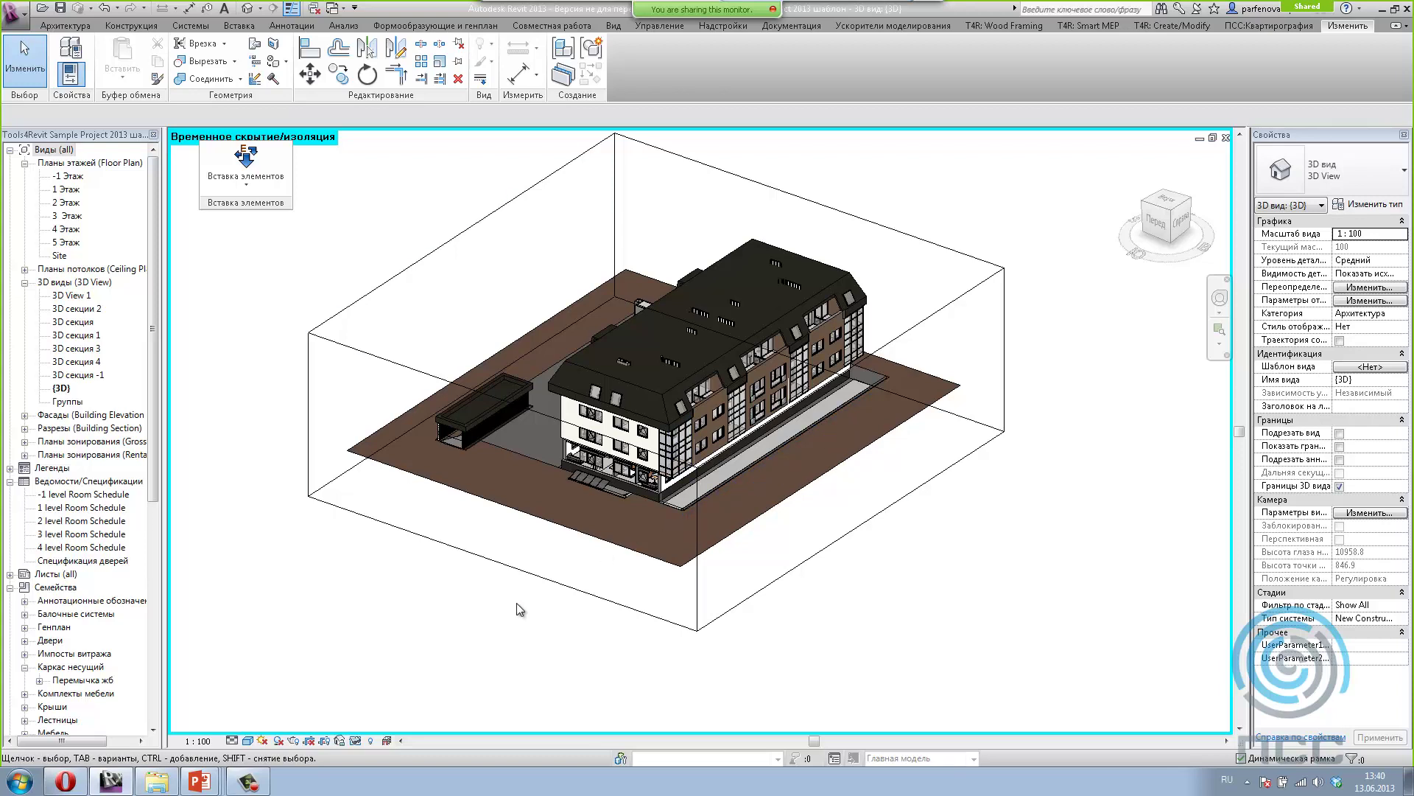
pyautogui.hotkey('alt', 'Tab')
pyautogui.hotkey('alt', 'Tab')
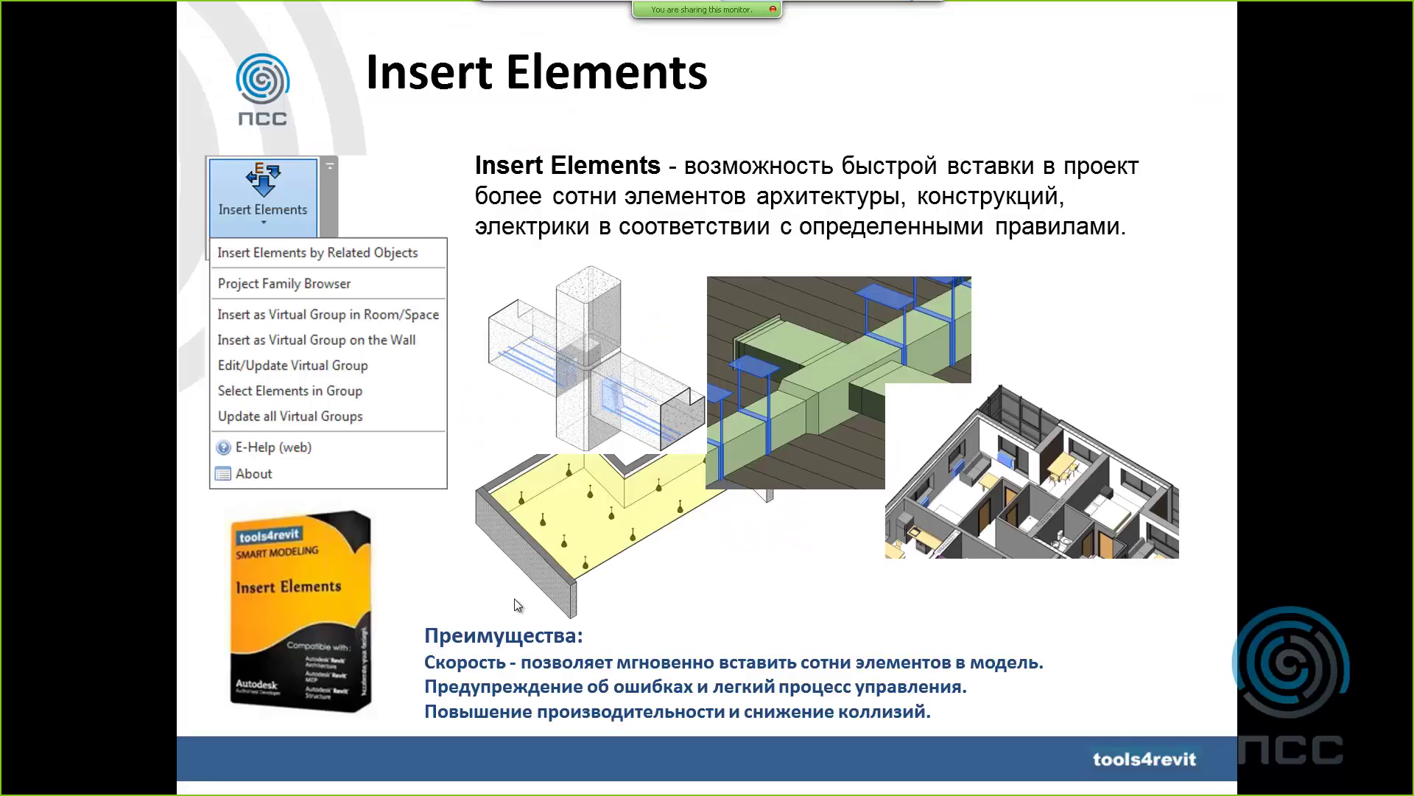
# Step: Return to the Sort&Cope slide, then open the Cope sample project in Revit from Explorer
pyautogui.click(759, 582)
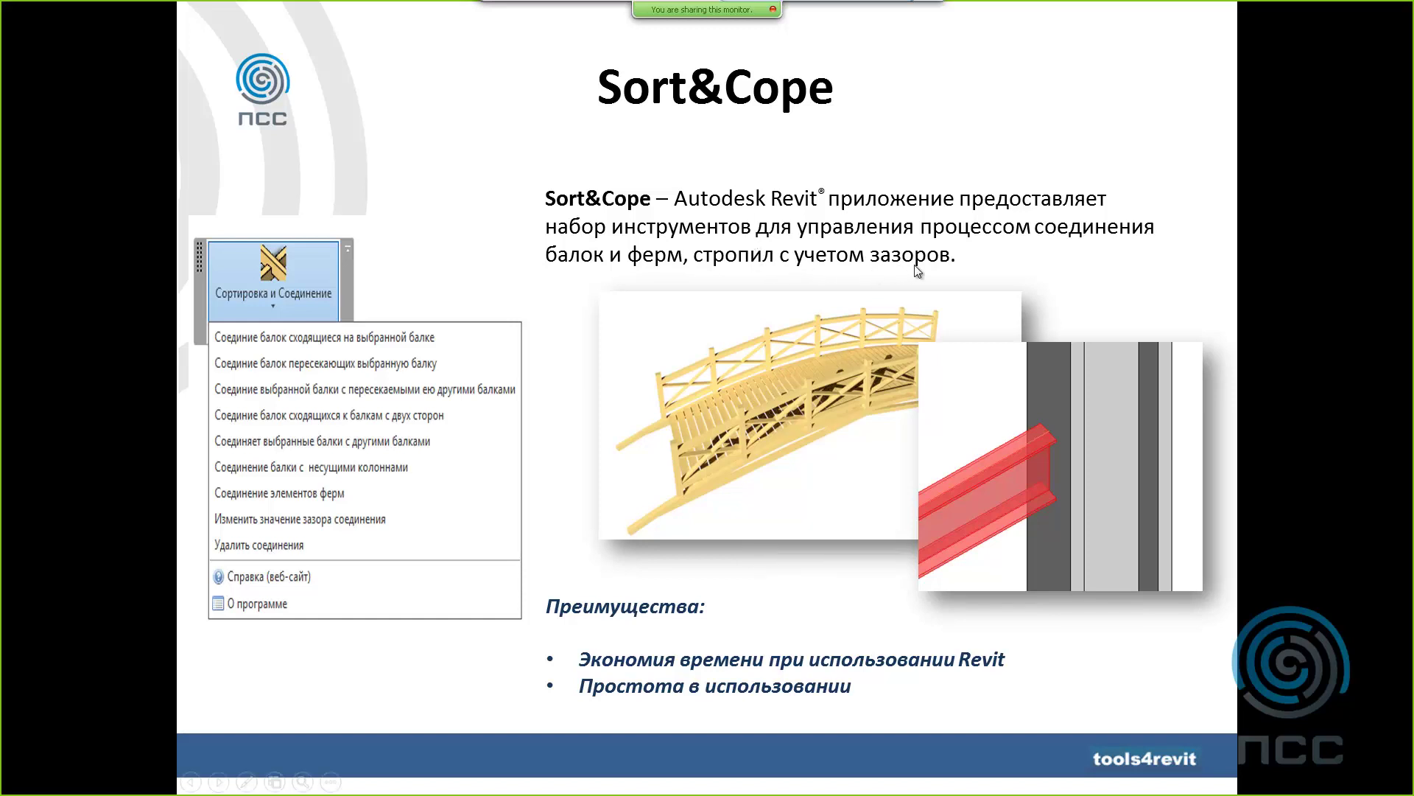
pyautogui.click(779, 614)
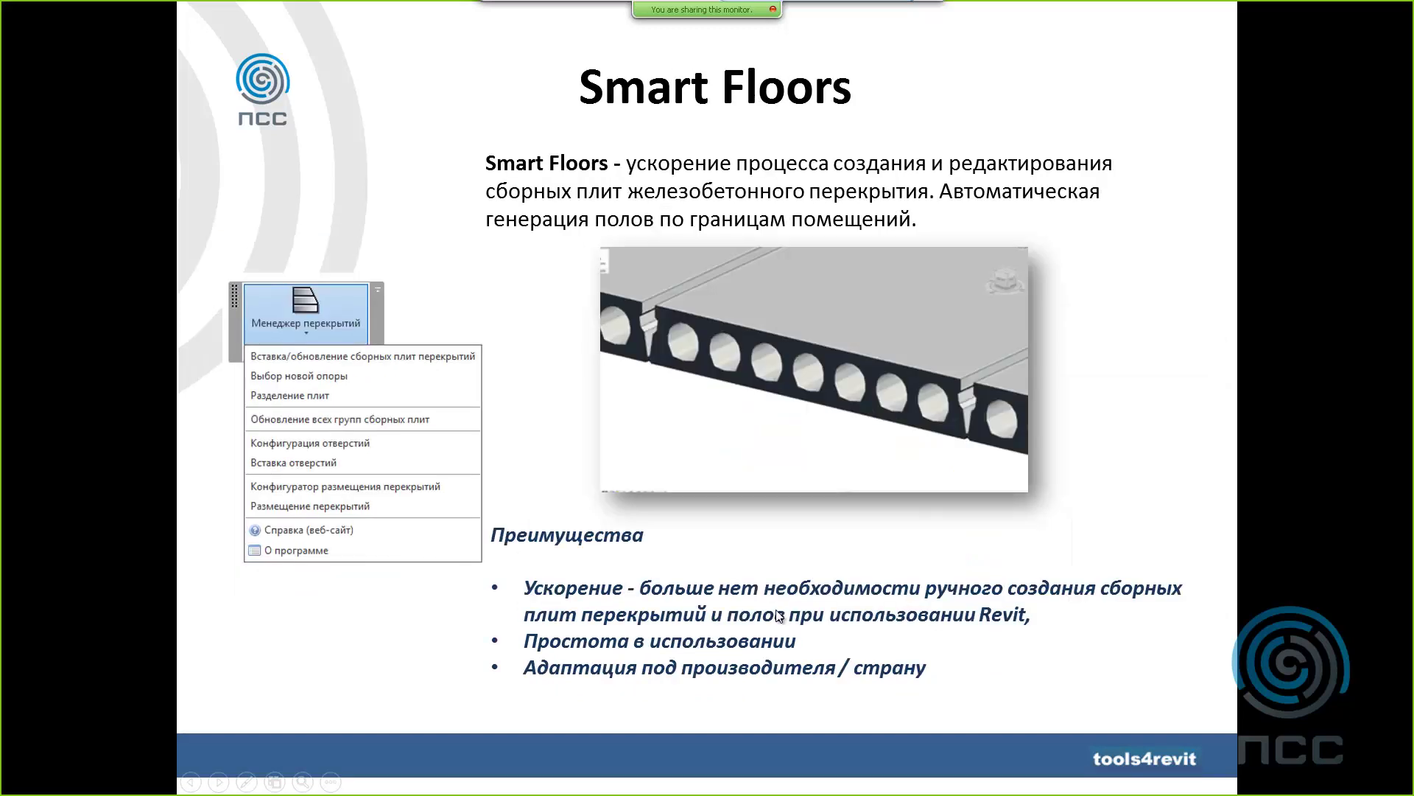
pyautogui.click(723, 559)
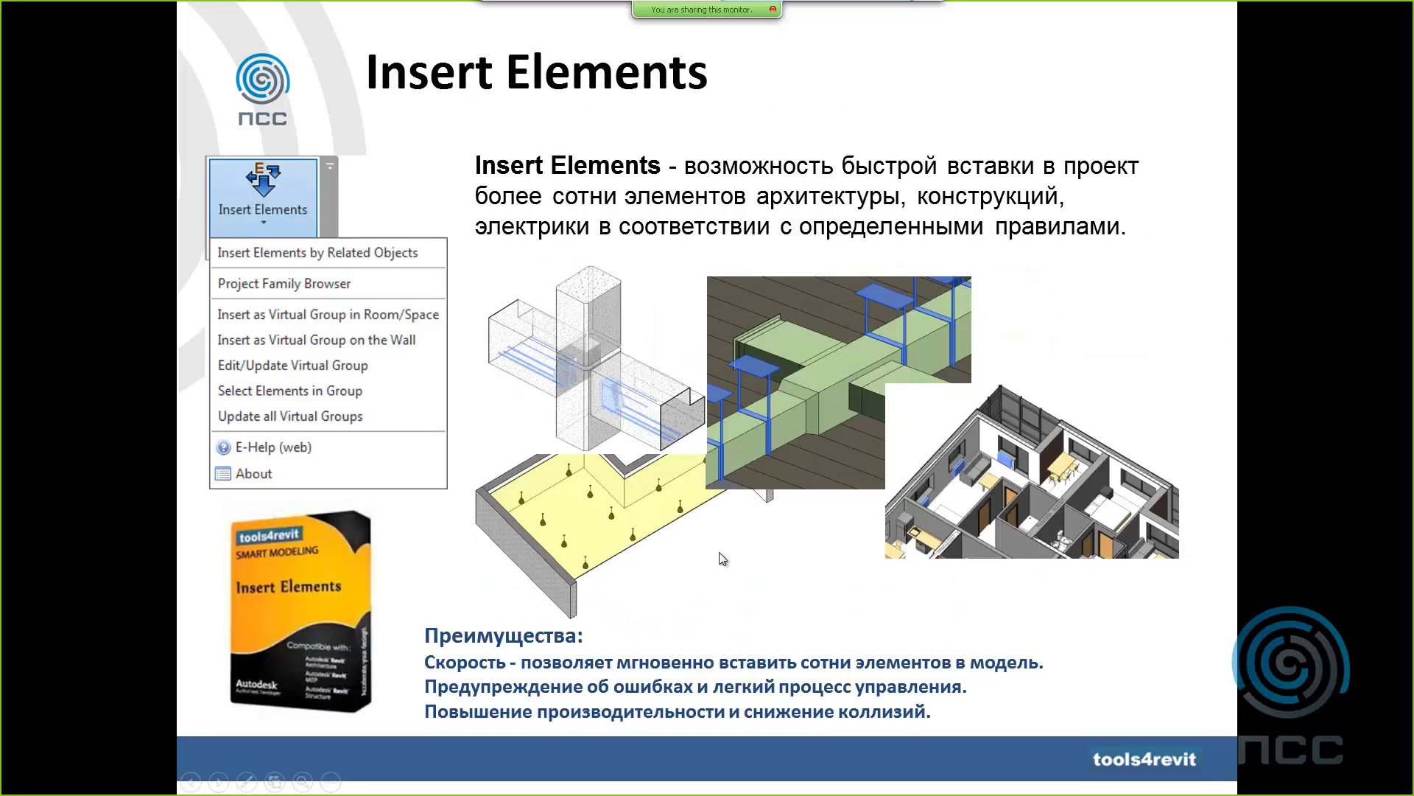
pyautogui.click(723, 558)
pyautogui.hotkey('alt', 'Tab')
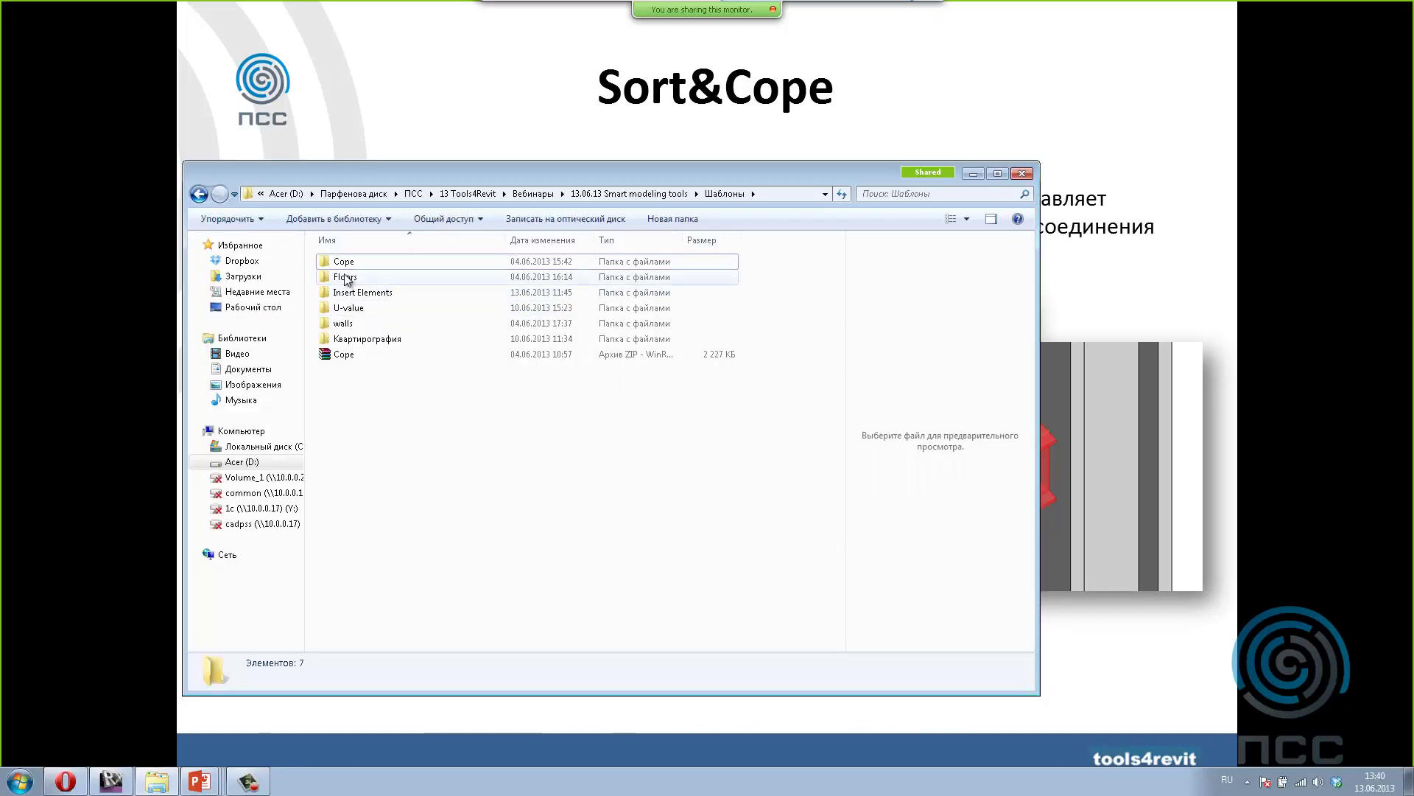
pyautogui.doubleClick(343, 324)
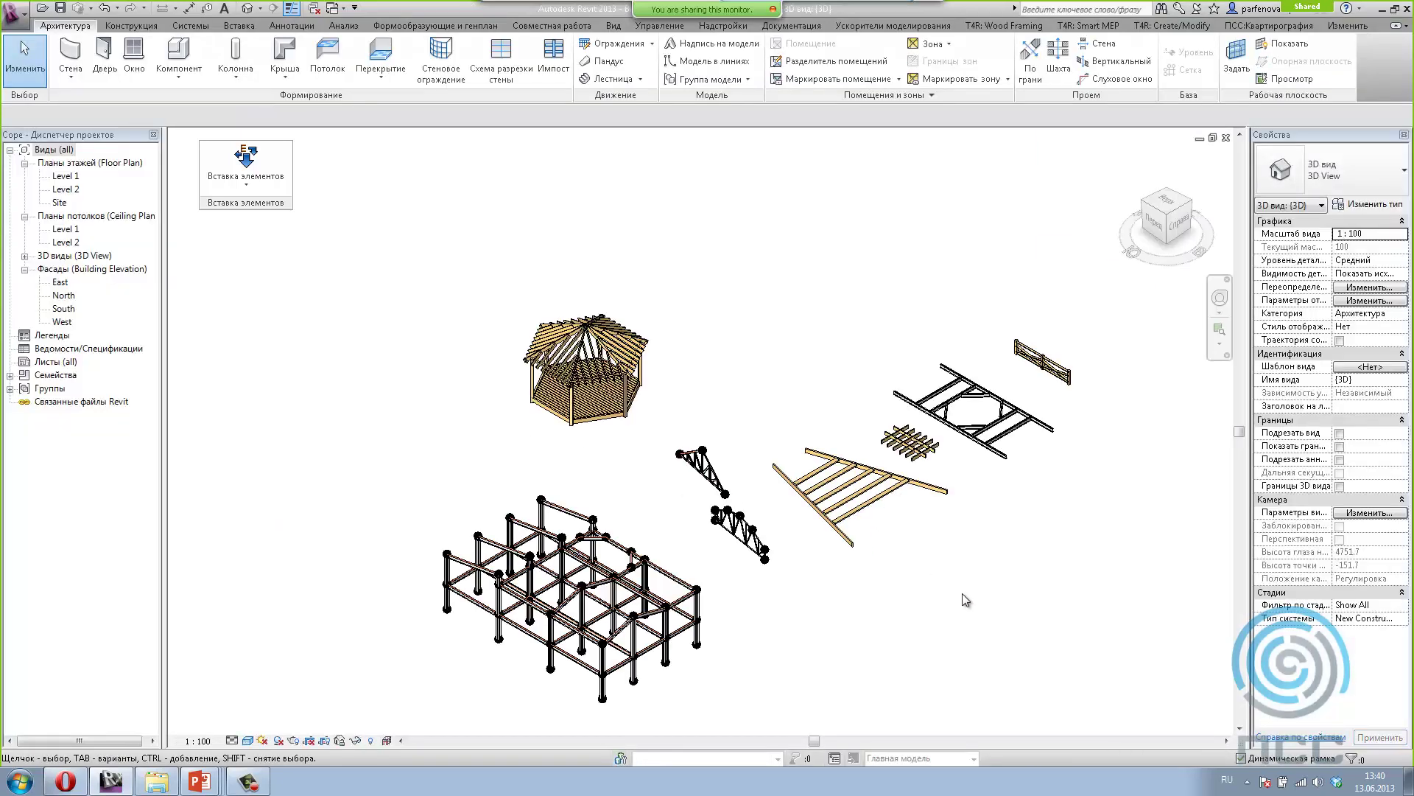
# Step: Orbit and zoom in on the wooden gate beside the steel frame
pyautogui.moveTo(979, 598)
pyautogui.keyDown('shift'); pyautogui.mouseDown(button='middle')
pyautogui.moveTo(639, 594)
pyautogui.moveTo(625, 535)
pyautogui.moveTo(567, 533)
pyautogui.mouseUp(button='middle'); pyautogui.keyUp('shift')
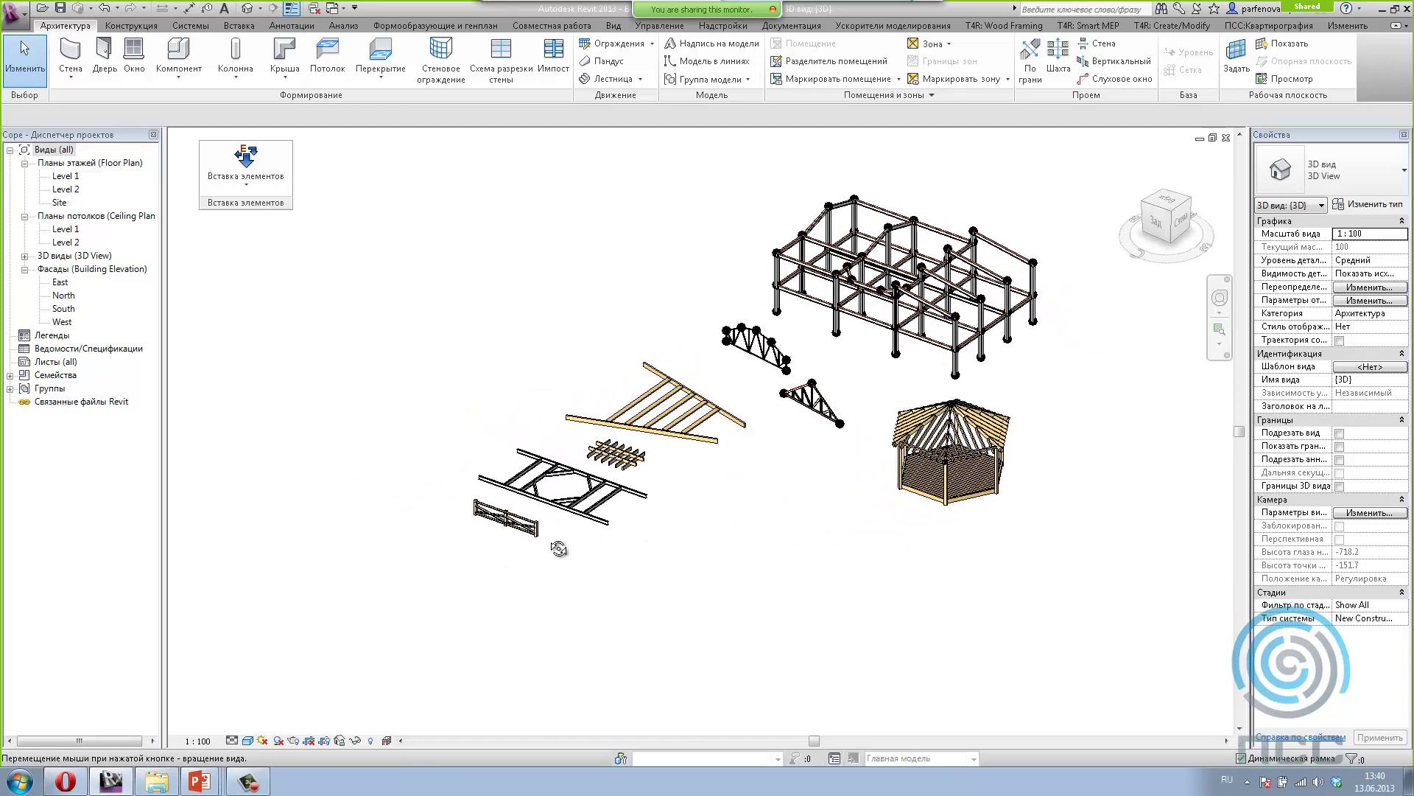
pyautogui.scroll(5, 514, 525)
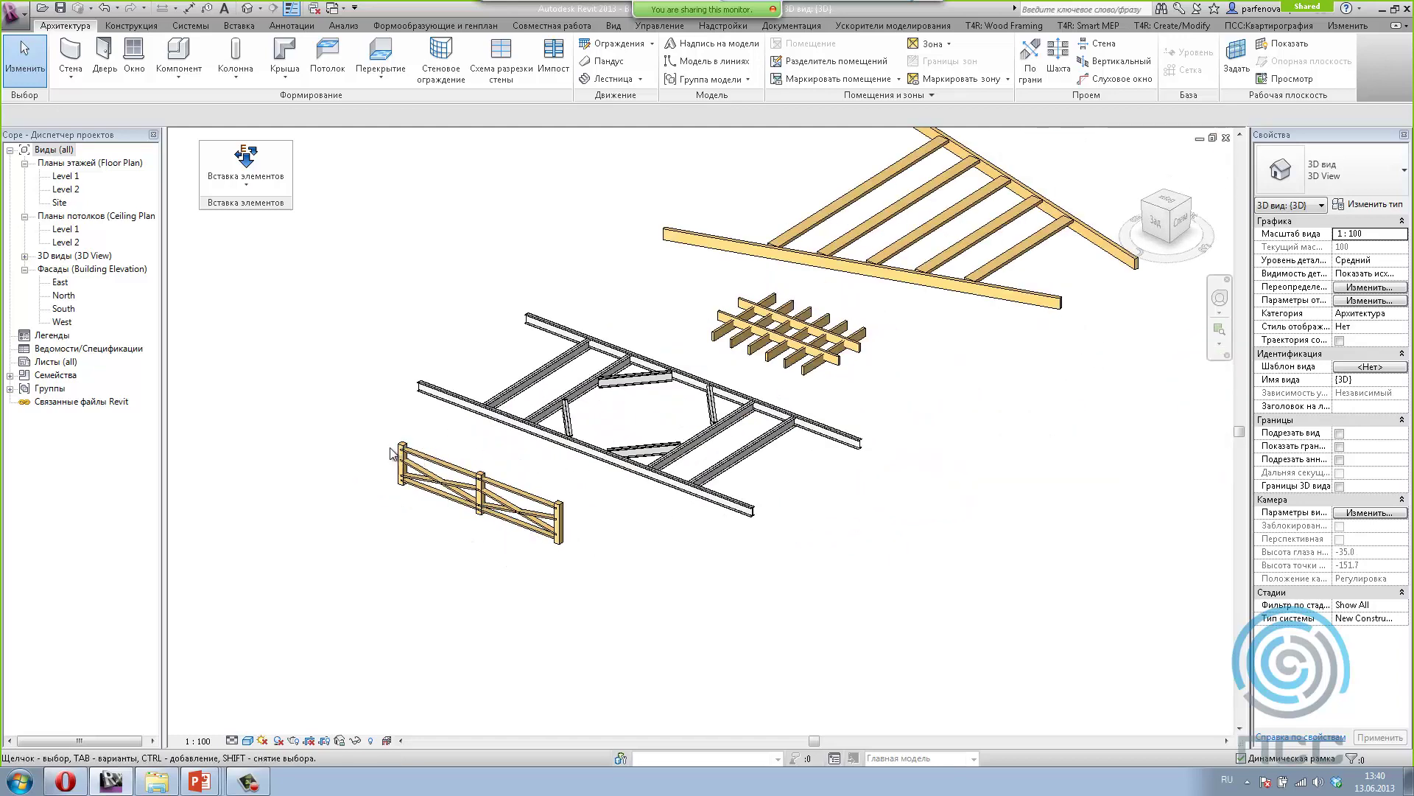
pyautogui.scroll(3, 442, 514)
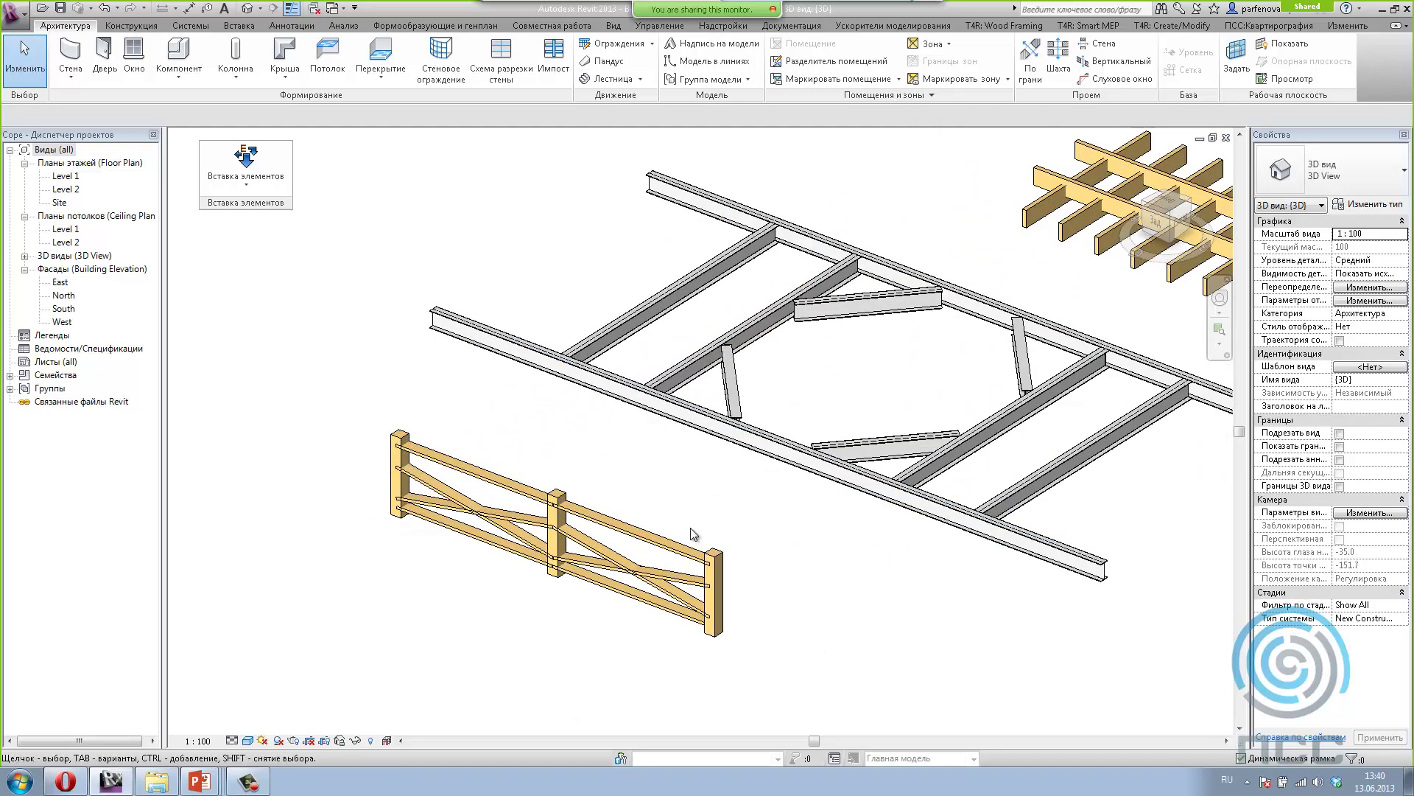
pyautogui.scroll(3, 391, 594)
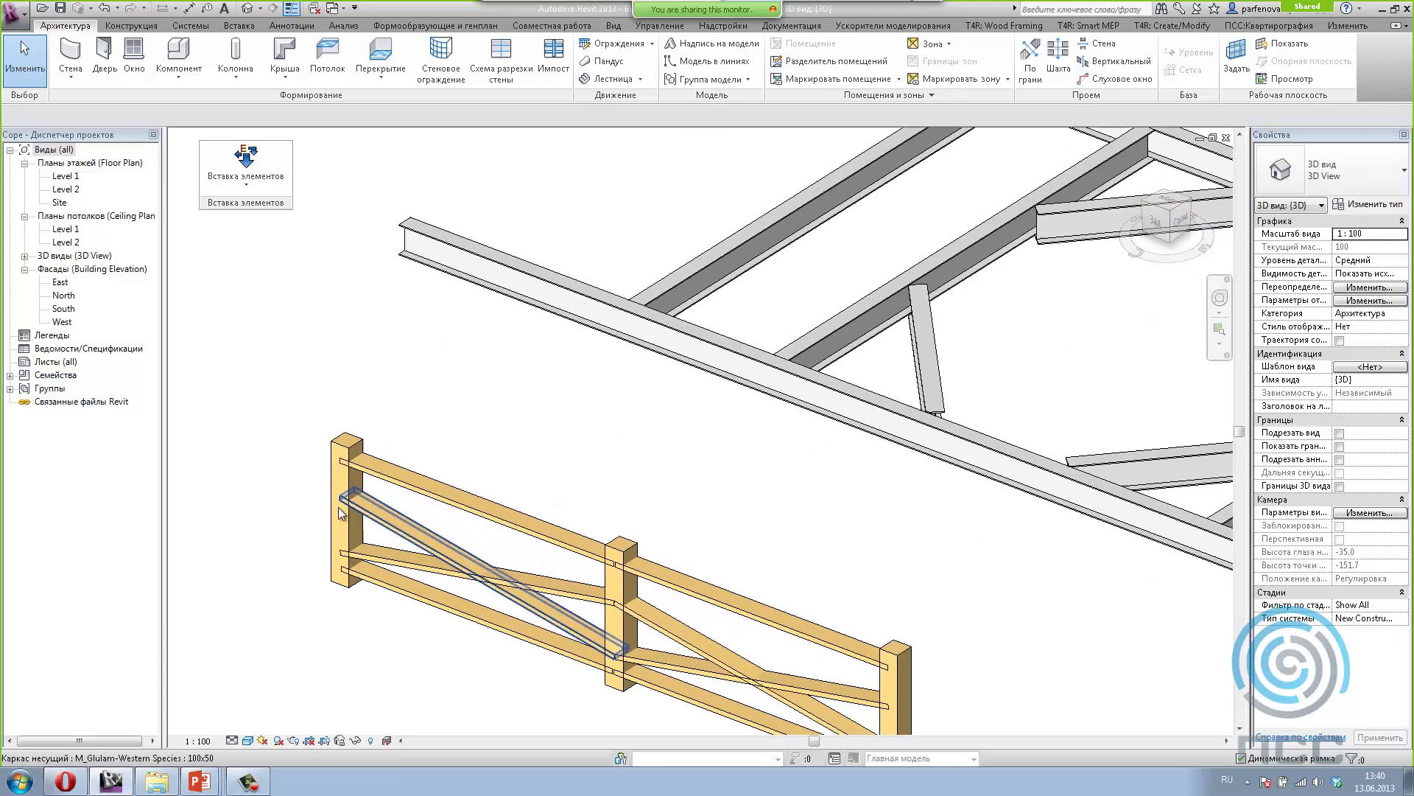
pyautogui.scroll(2, 353, 516)
# Step: Inspect a 100x50 glulam diagonal brace, then dock the Insert Elements panel back on the ribbon
pyautogui.click(349, 503)
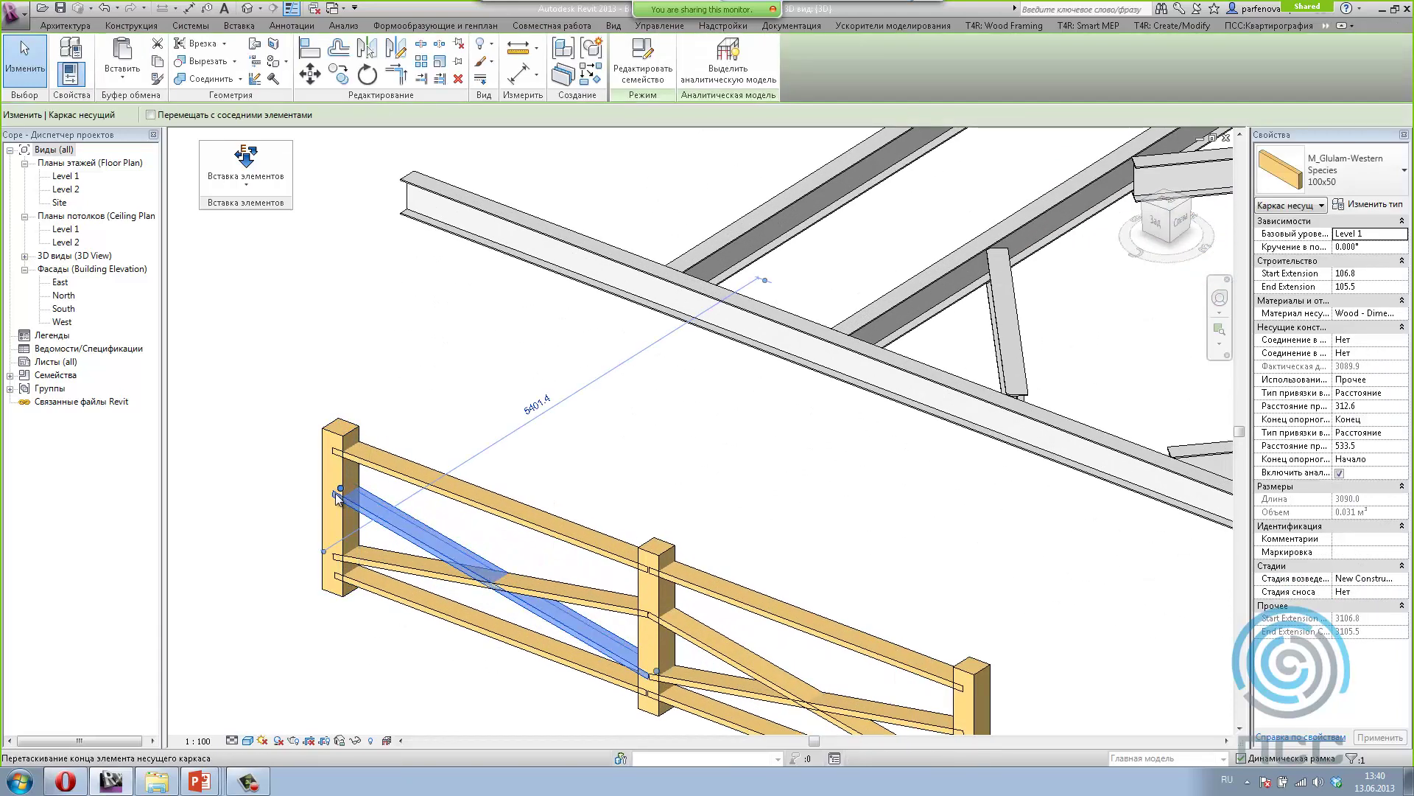
pyautogui.scroll(4, 347, 497)
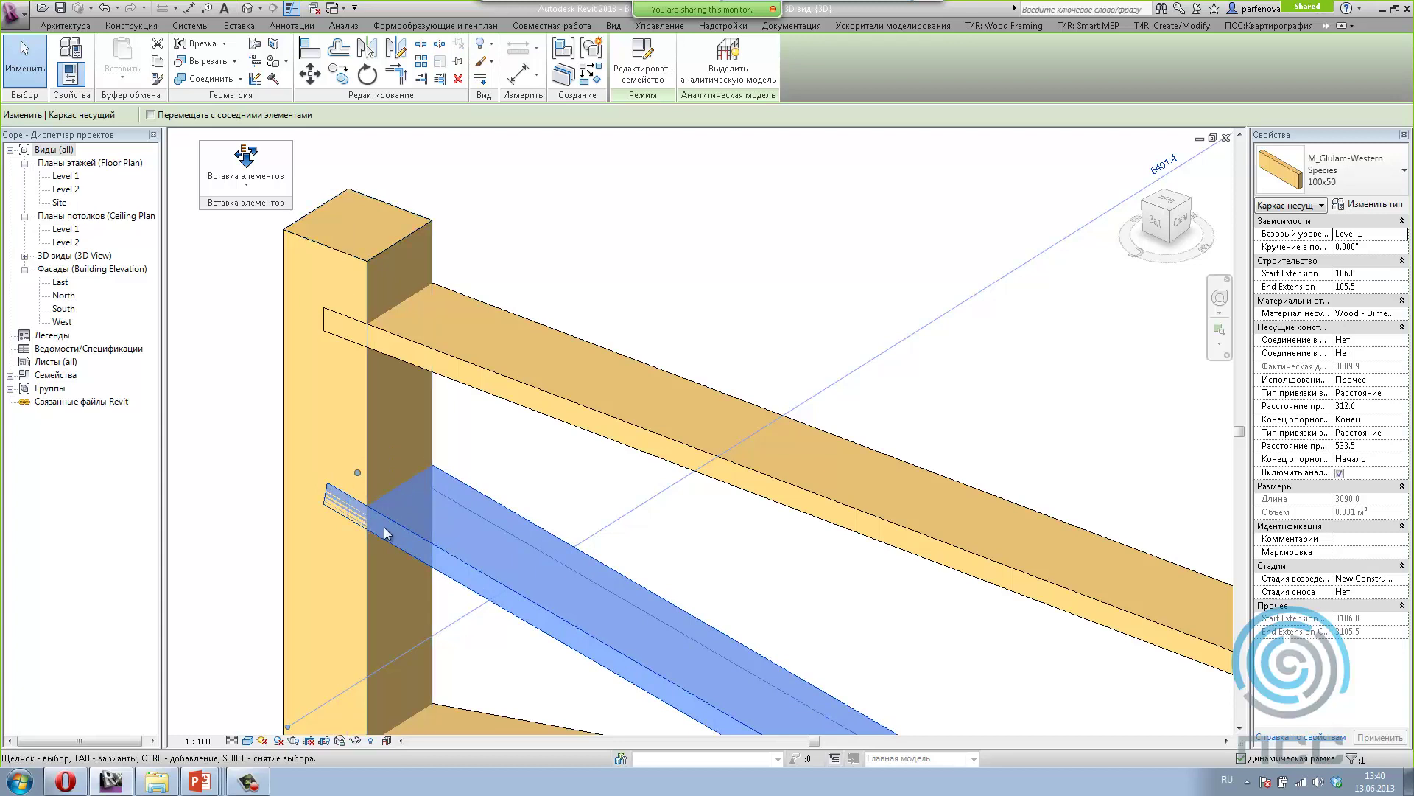
pyautogui.scroll(-2, 325, 457)
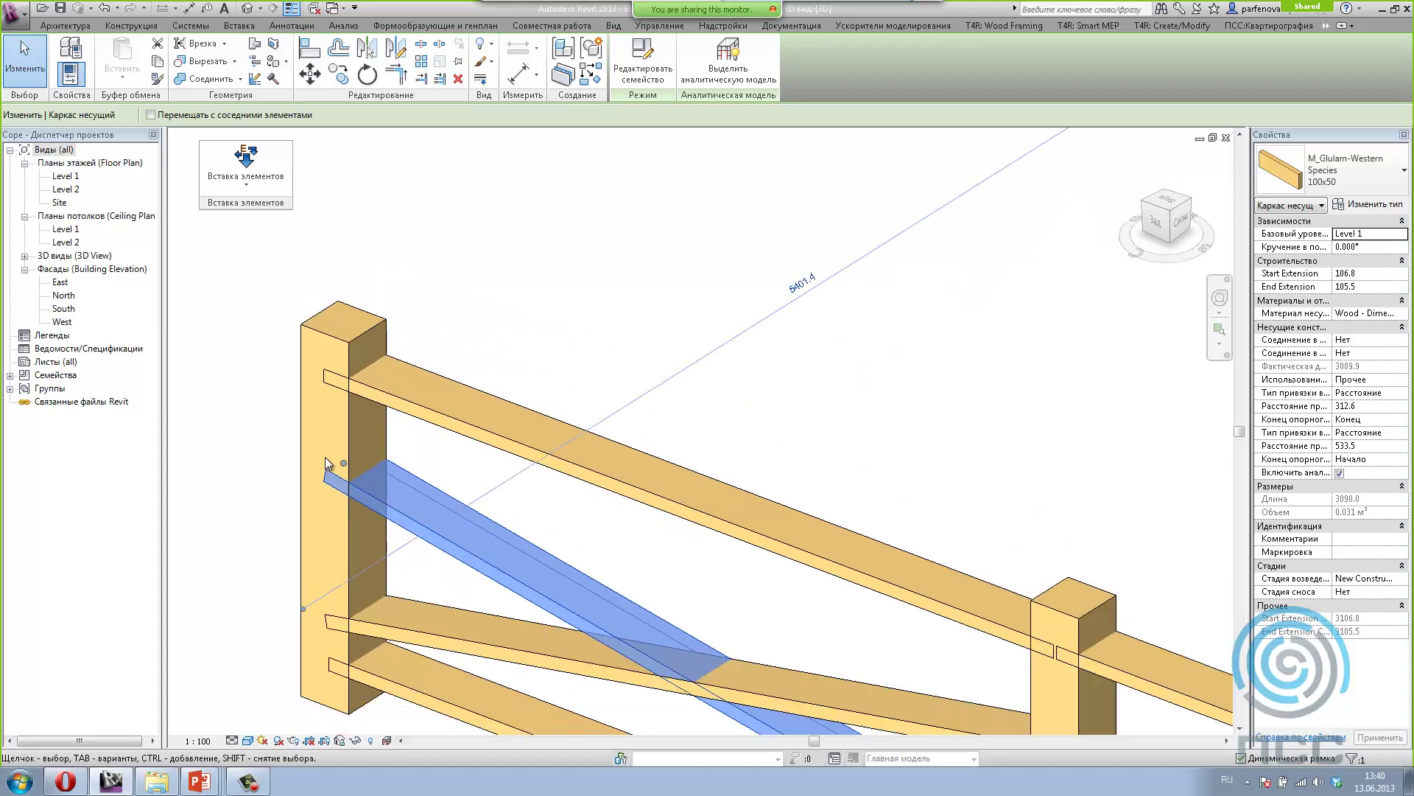
pyautogui.scroll(-3, 324, 457)
pyautogui.click(372, 641)
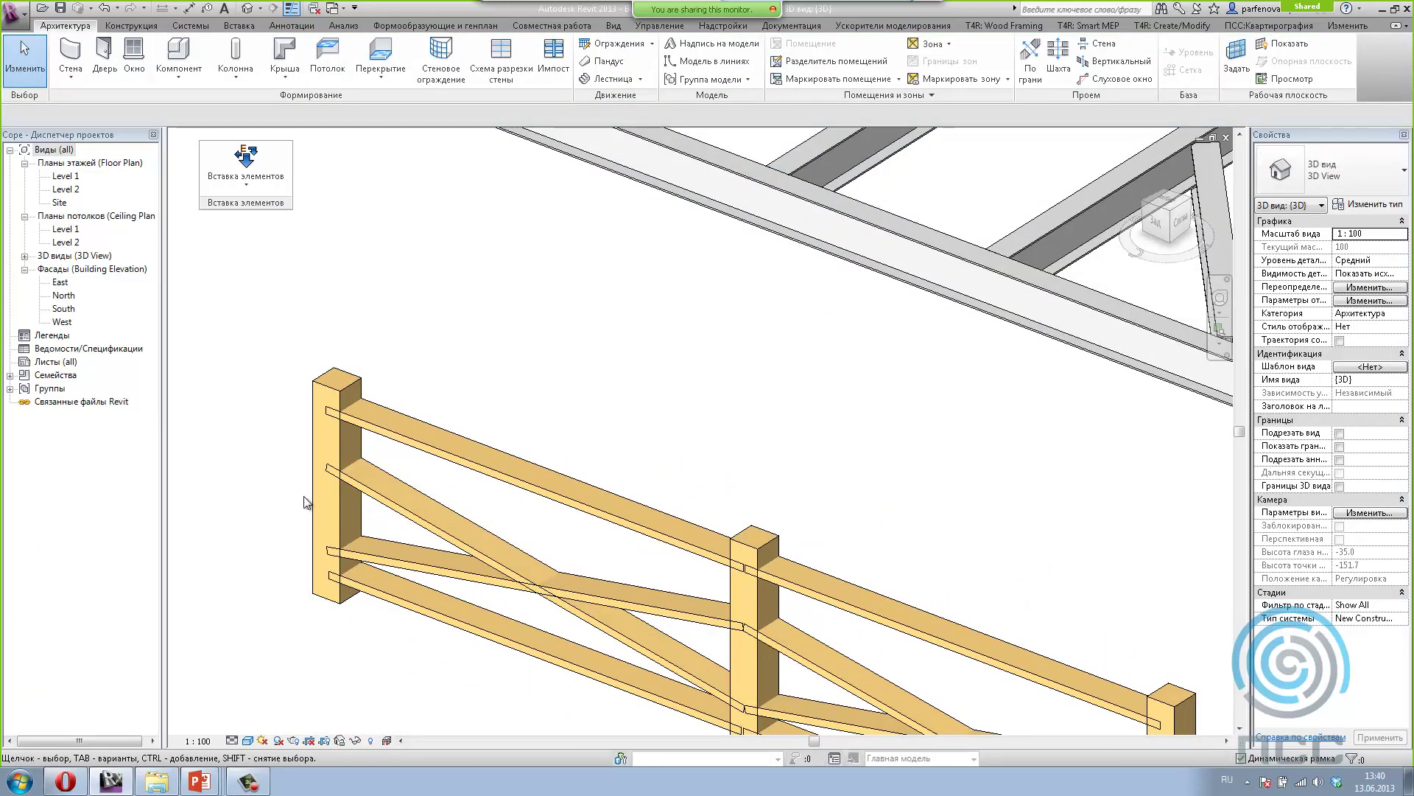
pyautogui.moveTo(221, 196); pyautogui.dragTo(1046, 94)
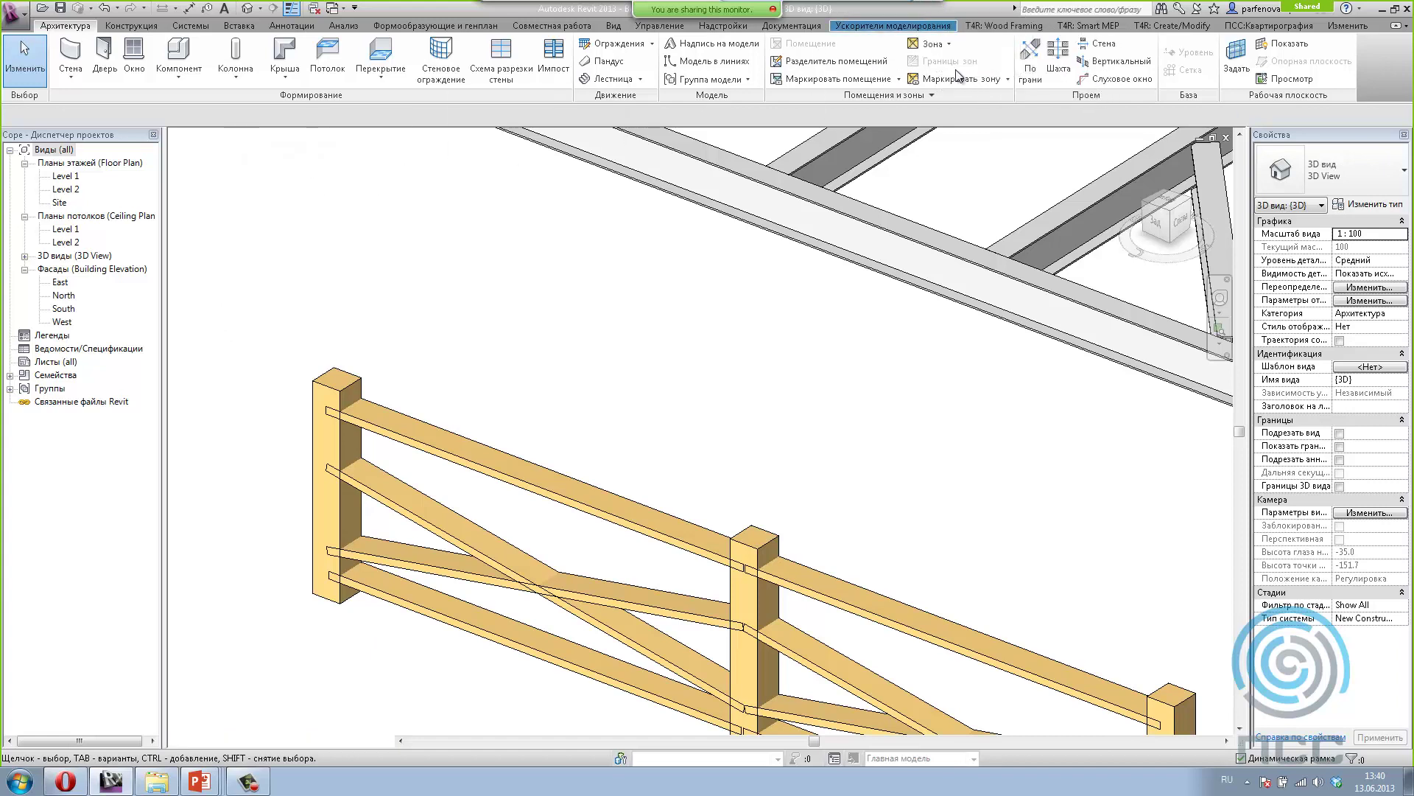
# Step: Float the Сортировка и Соединение panel from Ускорители моделирования beside the model and select the gate's left post
pyautogui.click(859, 23)
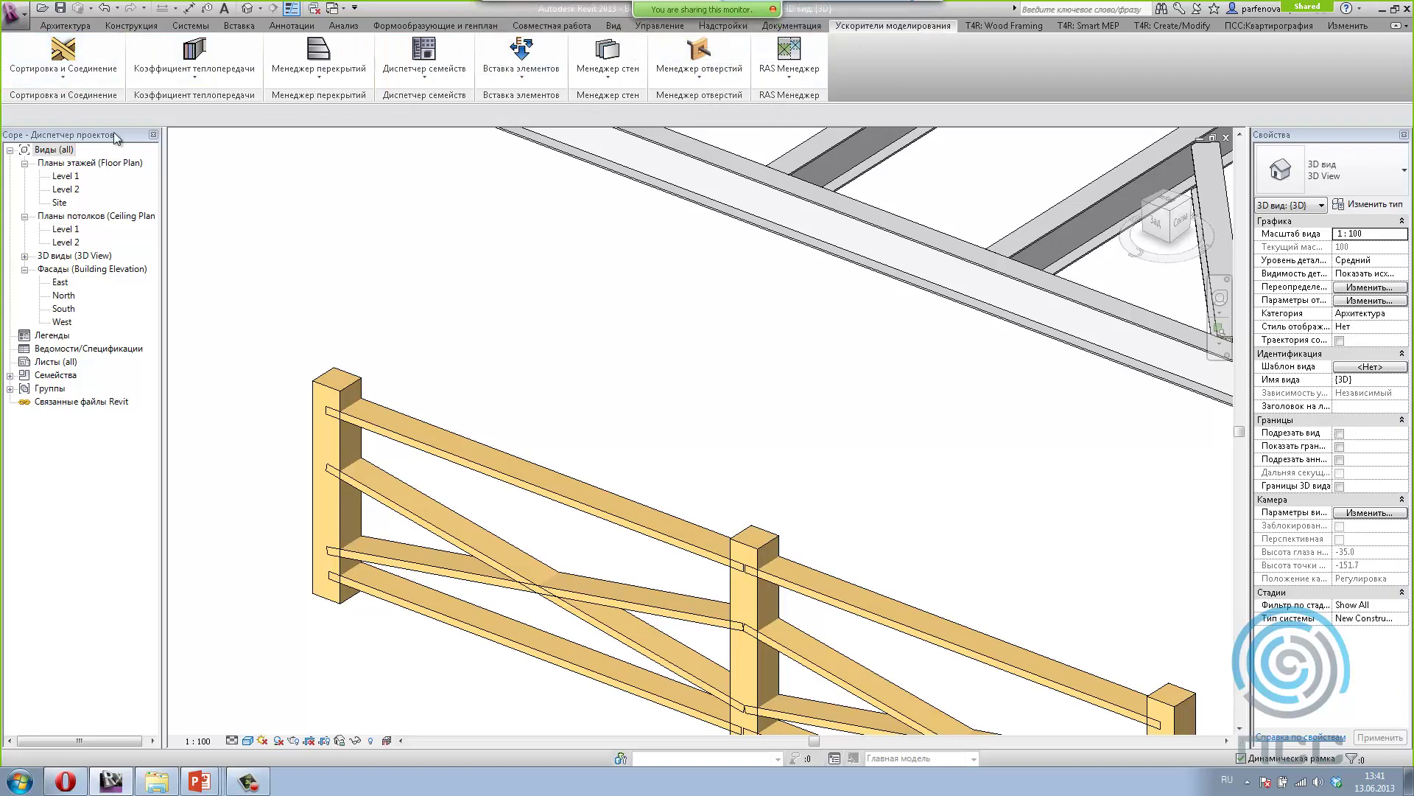
pyautogui.moveTo(63, 94); pyautogui.dragTo(254, 212)
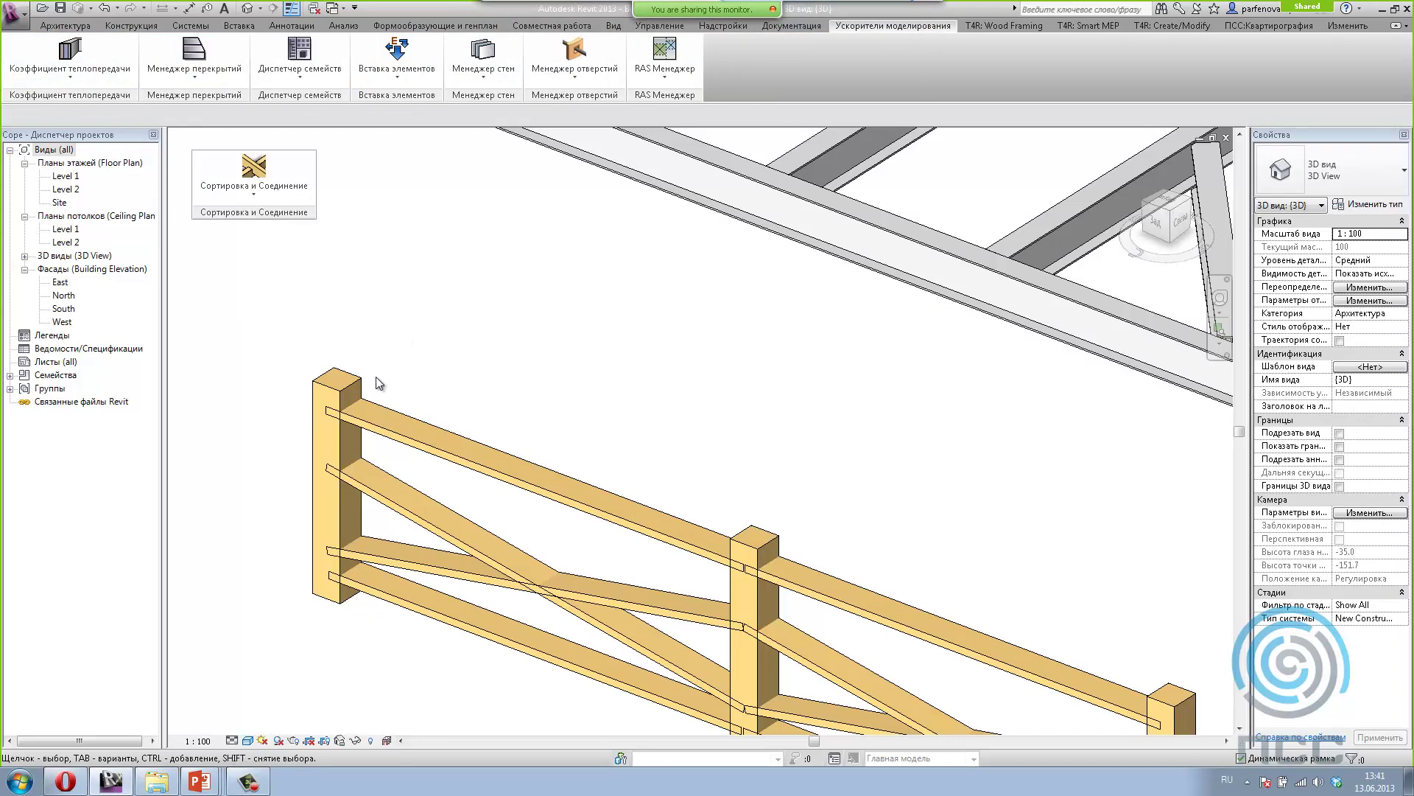
pyautogui.click(250, 190)
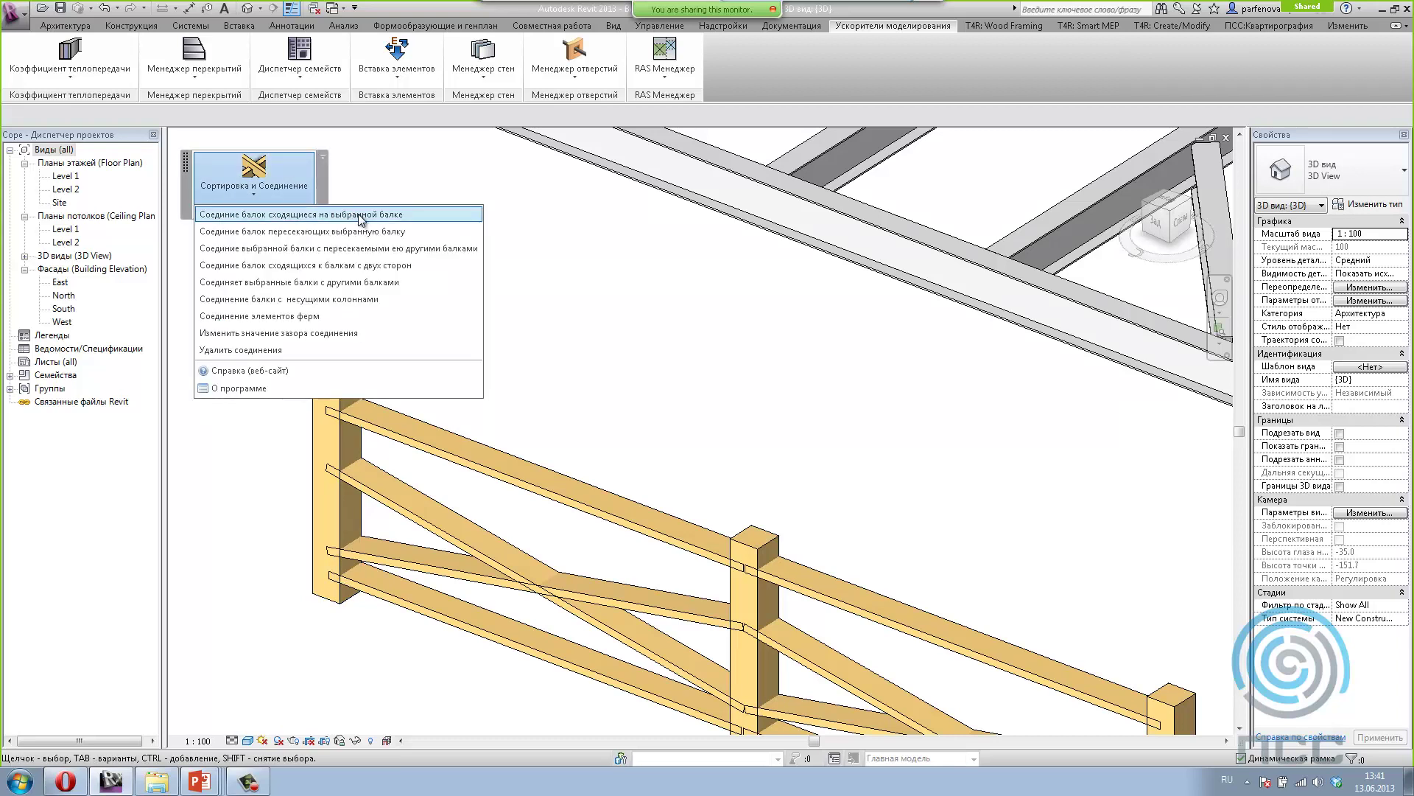
pyautogui.click(648, 366)
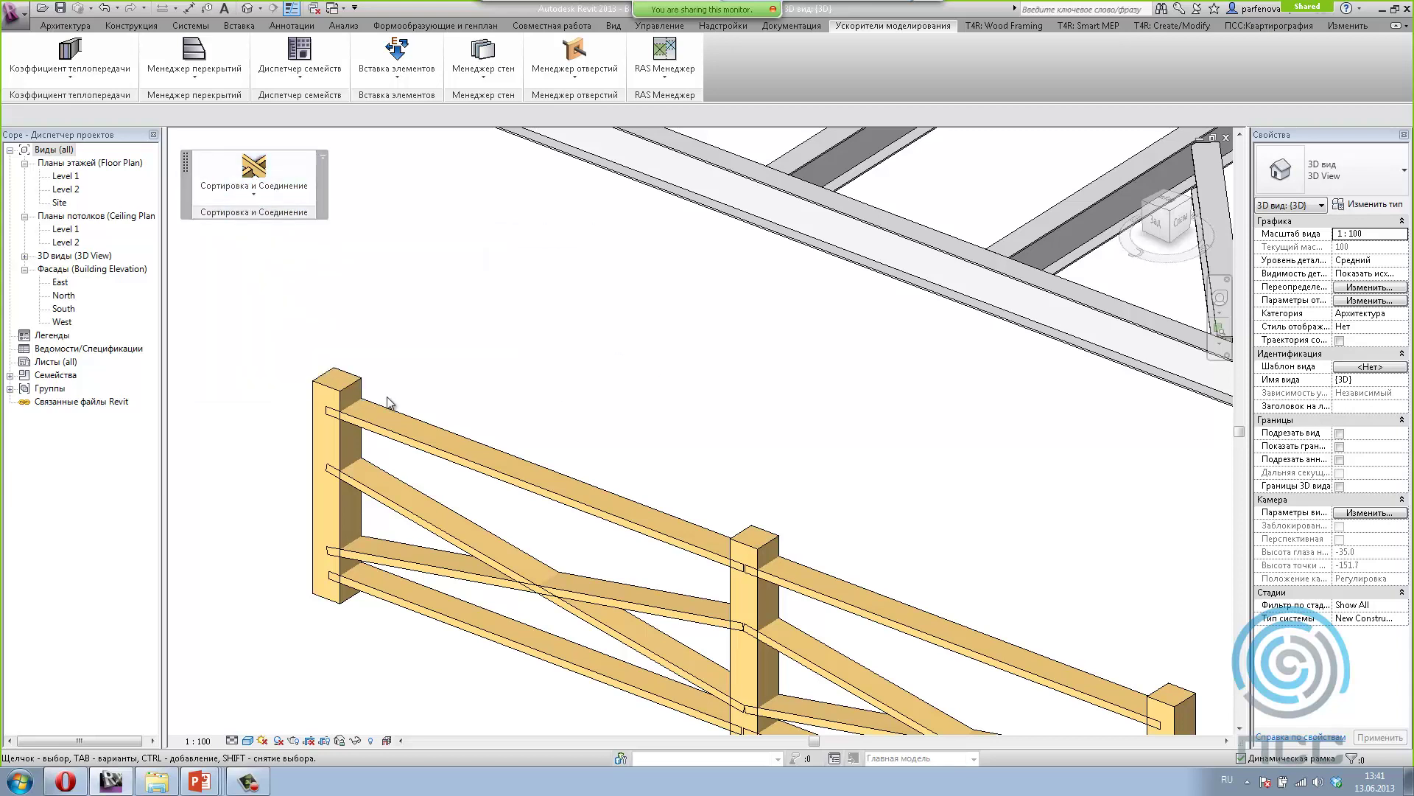
pyautogui.click(335, 391)
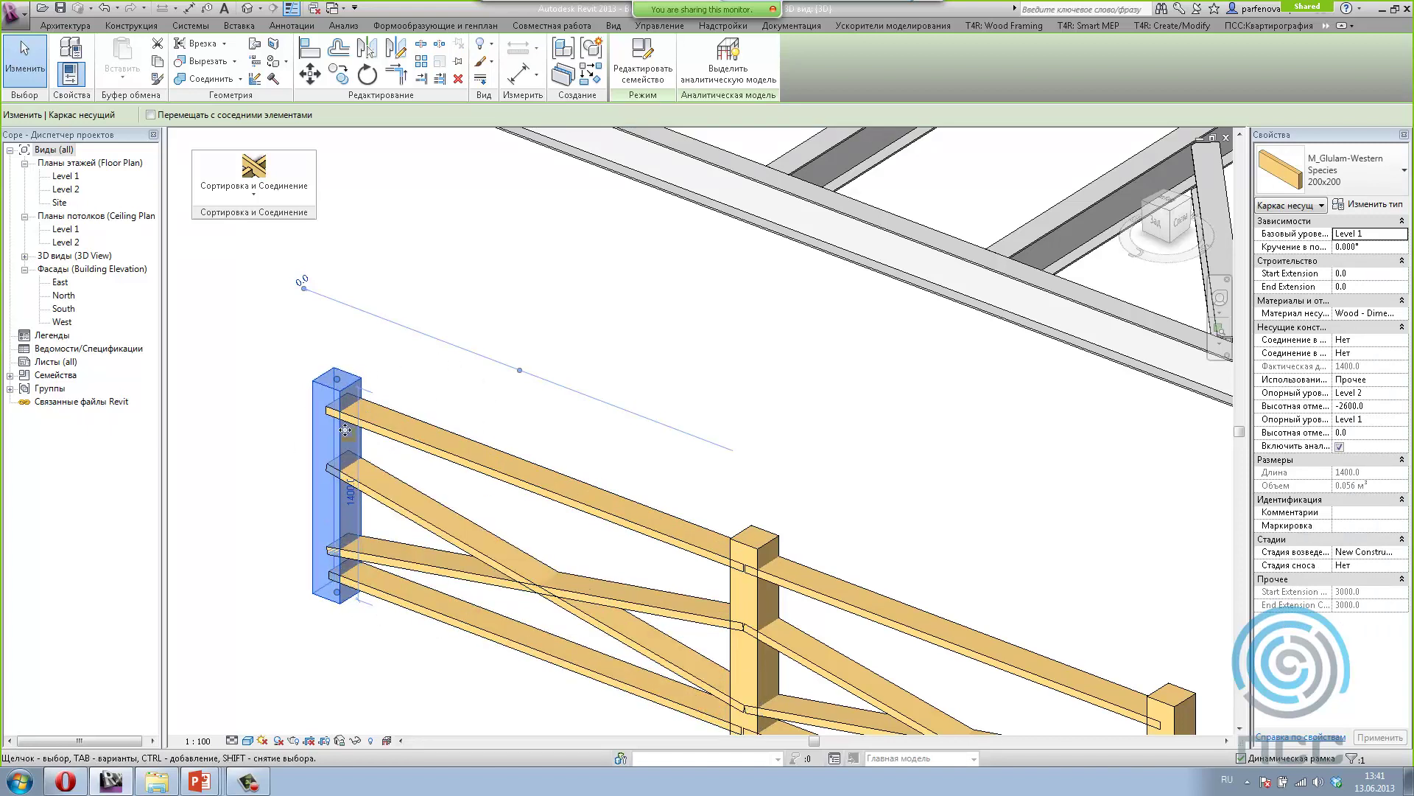
# Step: Join the beams converging on the selected left post with a zero gap
pyautogui.click(250, 194)
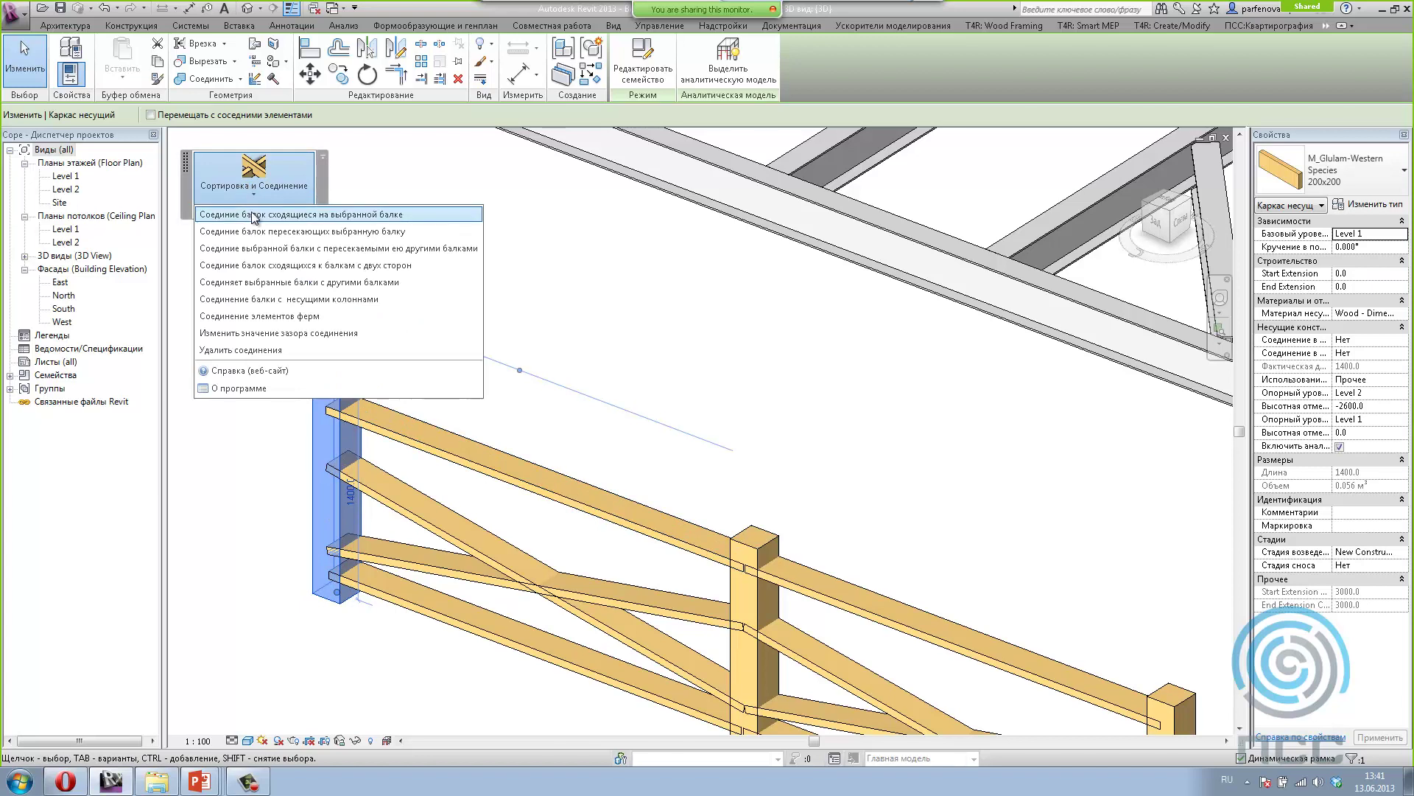
pyautogui.click(253, 215)
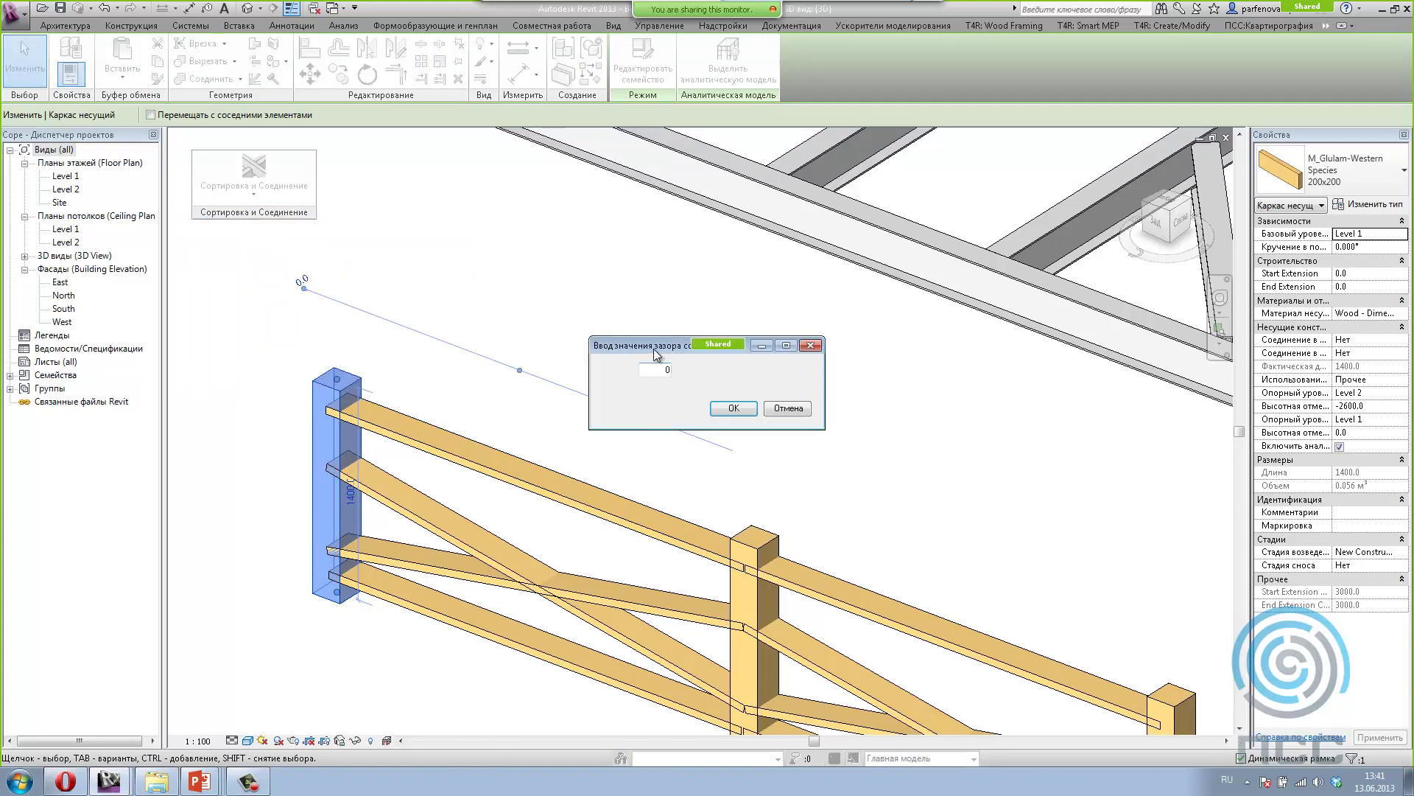
pyautogui.click(733, 410)
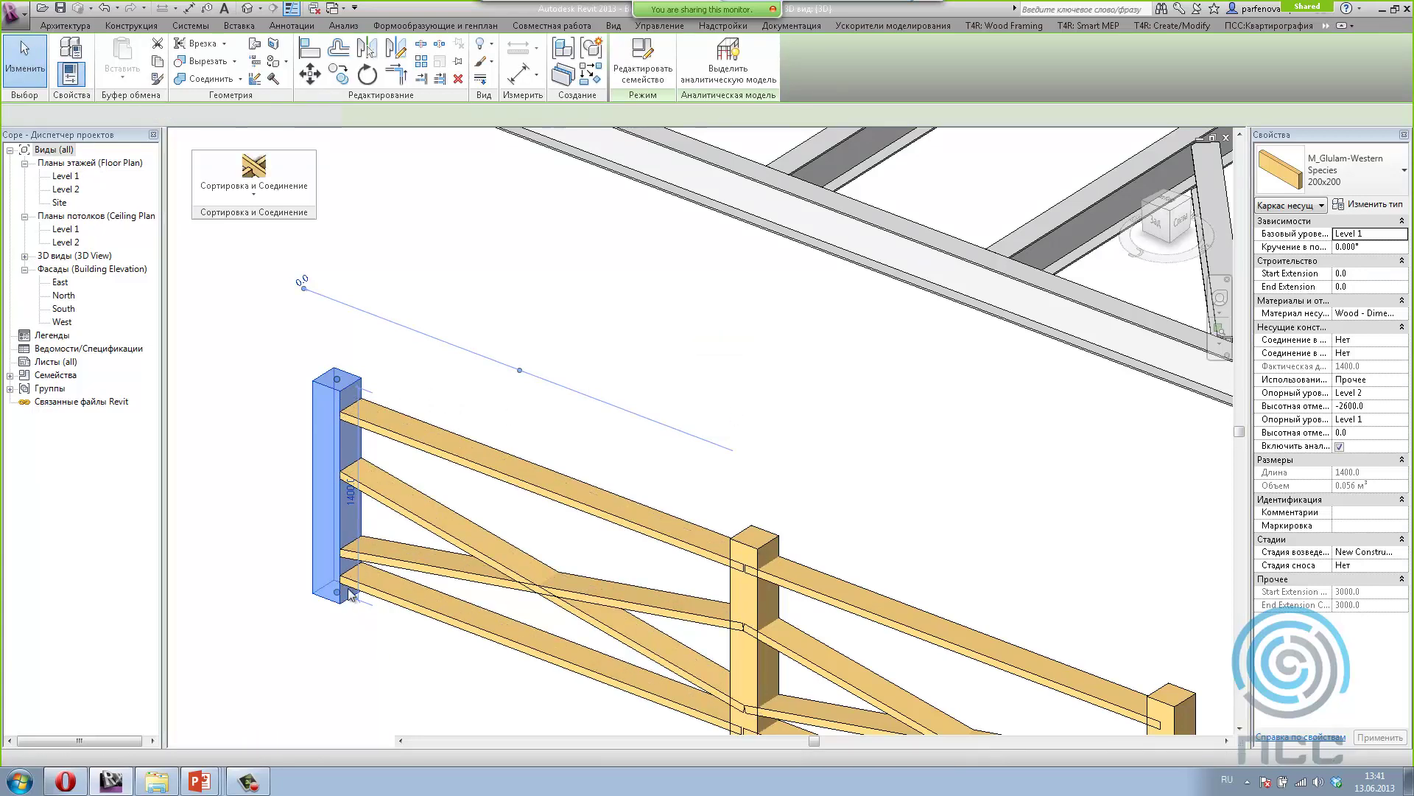
pyautogui.press('Escape')
pyautogui.scroll(3, 338, 560)
pyautogui.scroll(2, 352, 548)
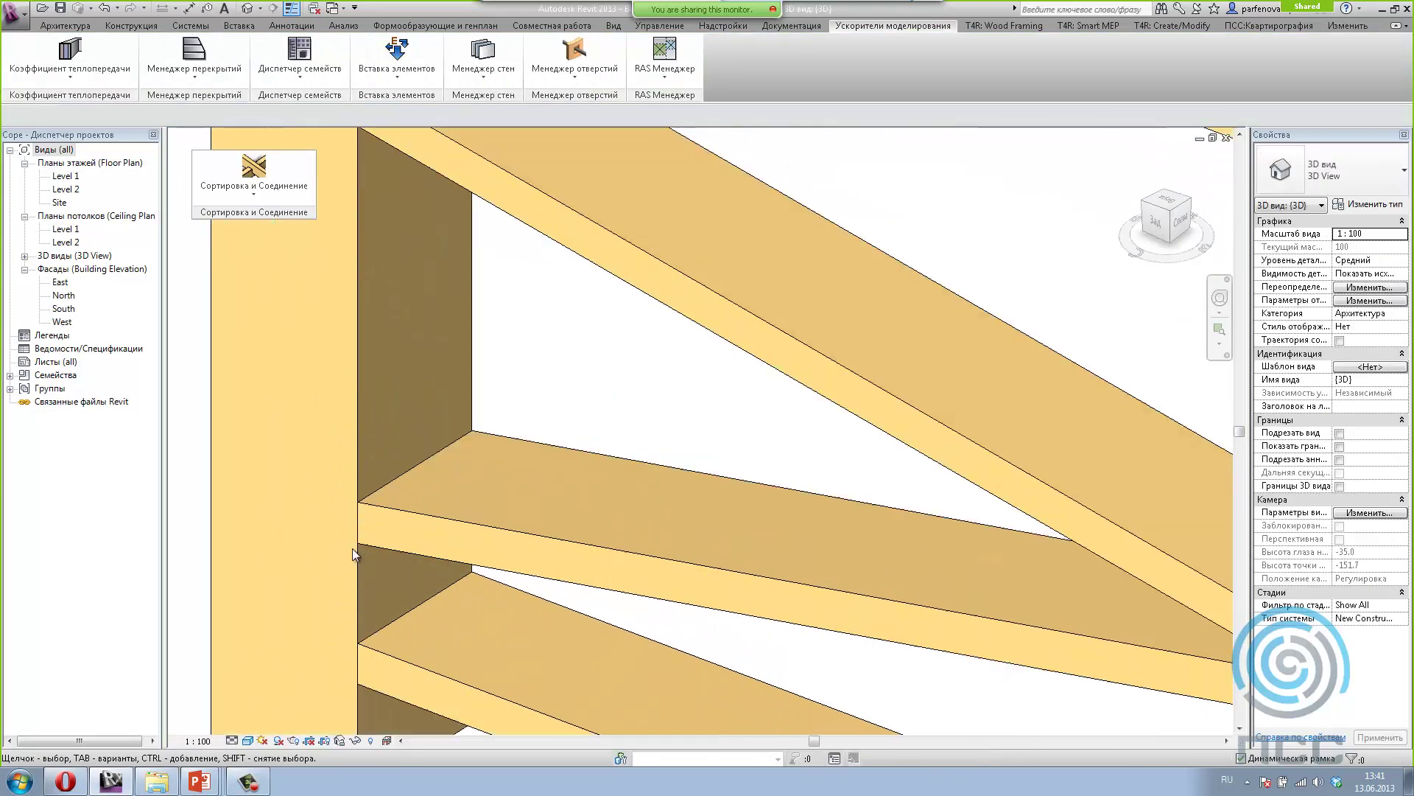
# Step: Check the lower rail, then join the beams converging on the middle post with zero gap
pyautogui.click(362, 507)
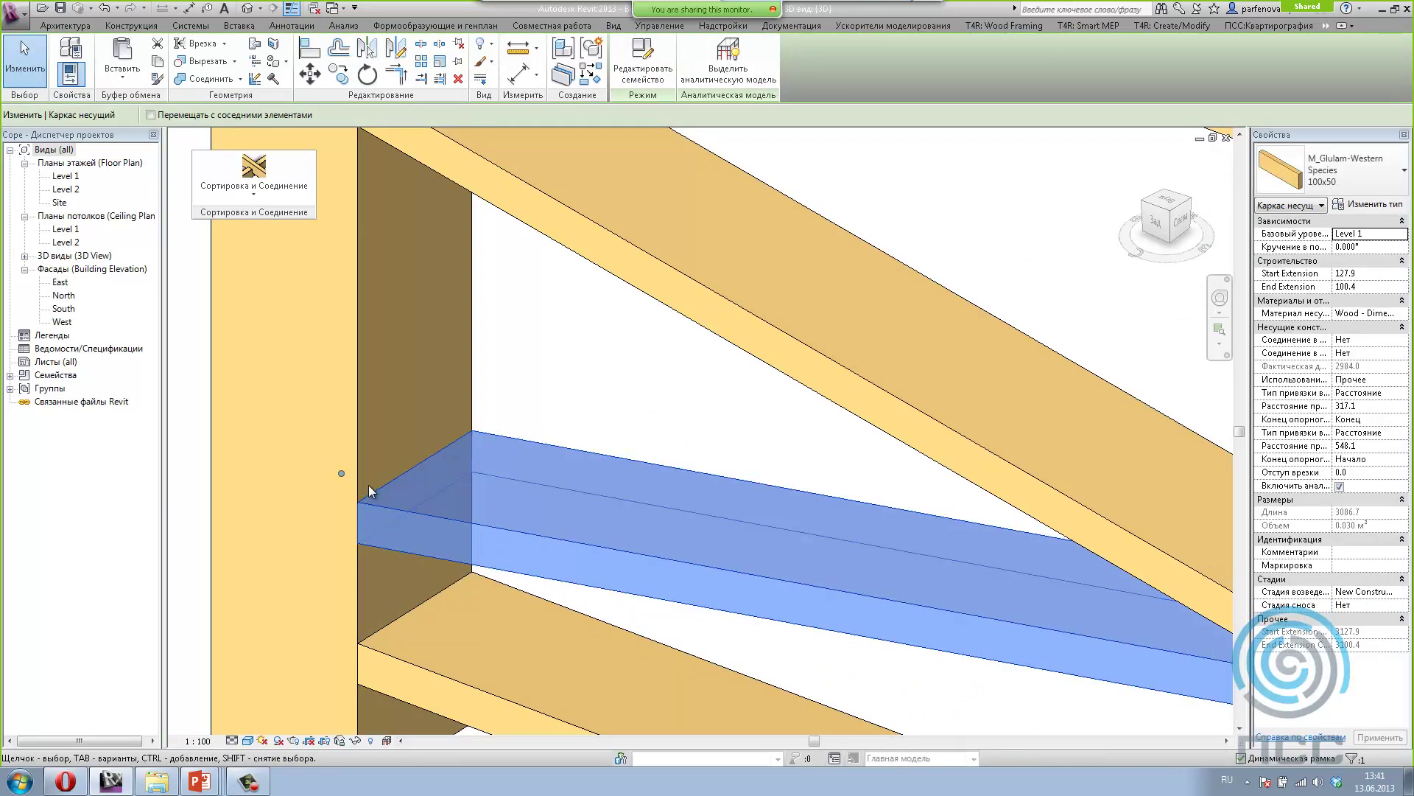
pyautogui.scroll(-3, 369, 484)
pyautogui.scroll(-3, 325, 462)
pyautogui.scroll(-2, 316, 450)
pyautogui.click(508, 458)
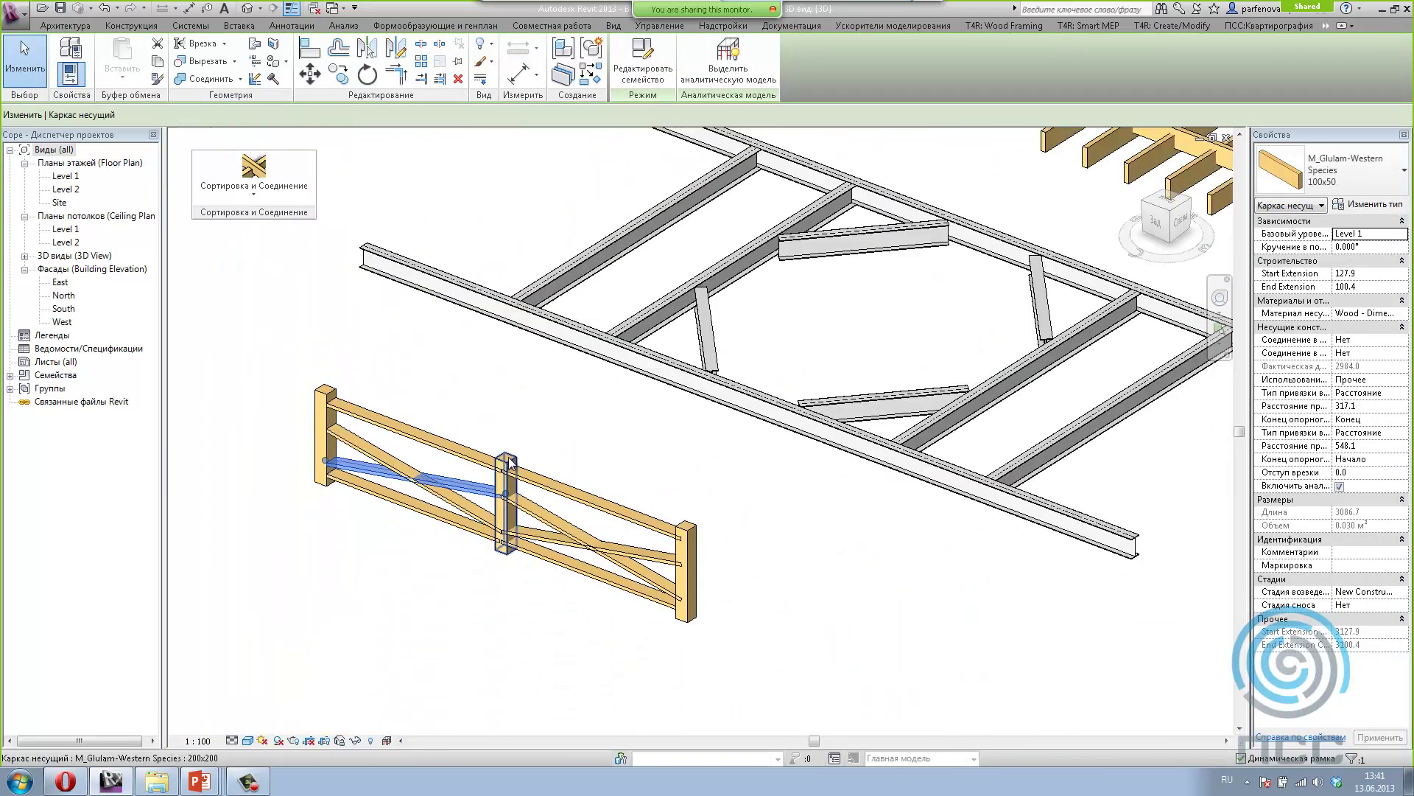
pyautogui.click(254, 190)
pyautogui.click(261, 214)
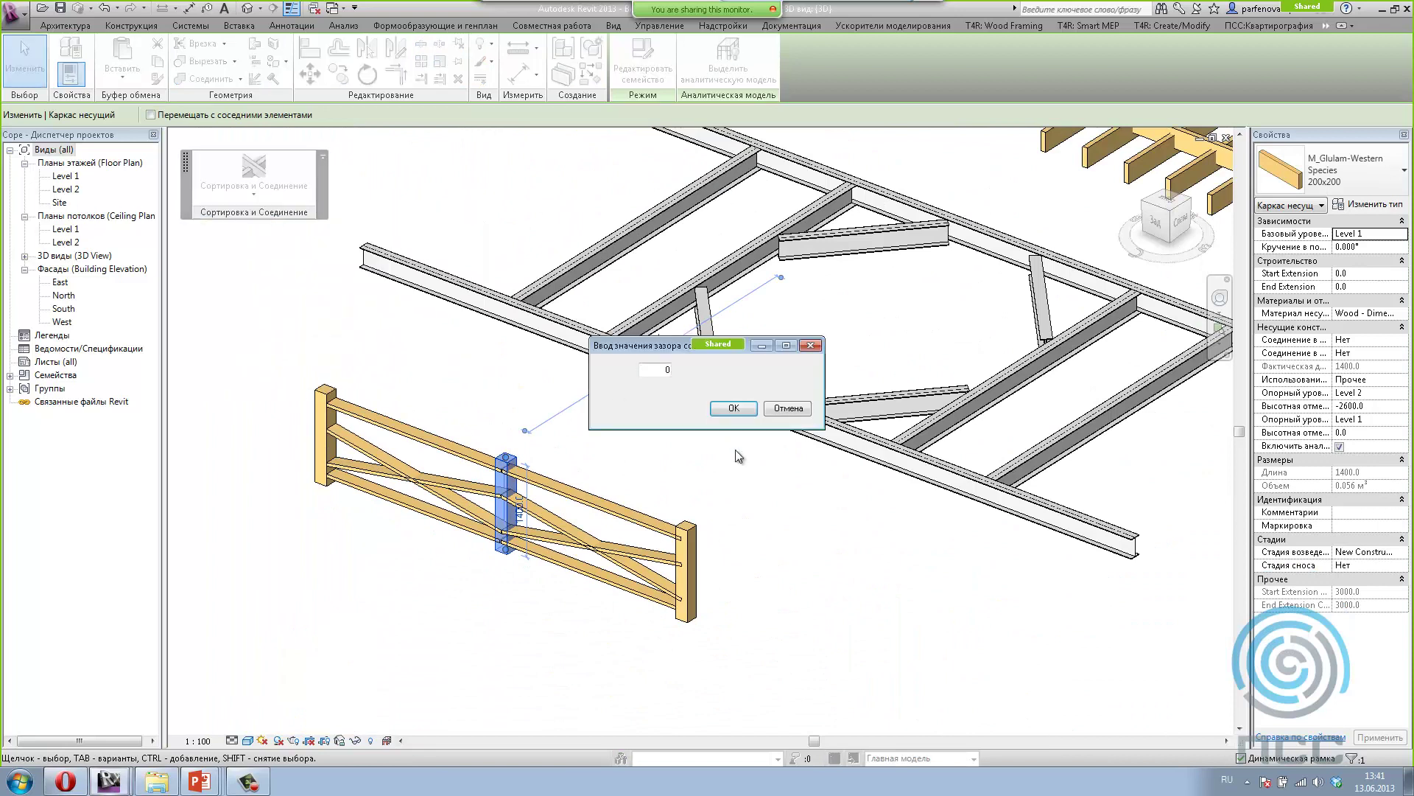
pyautogui.click(731, 410)
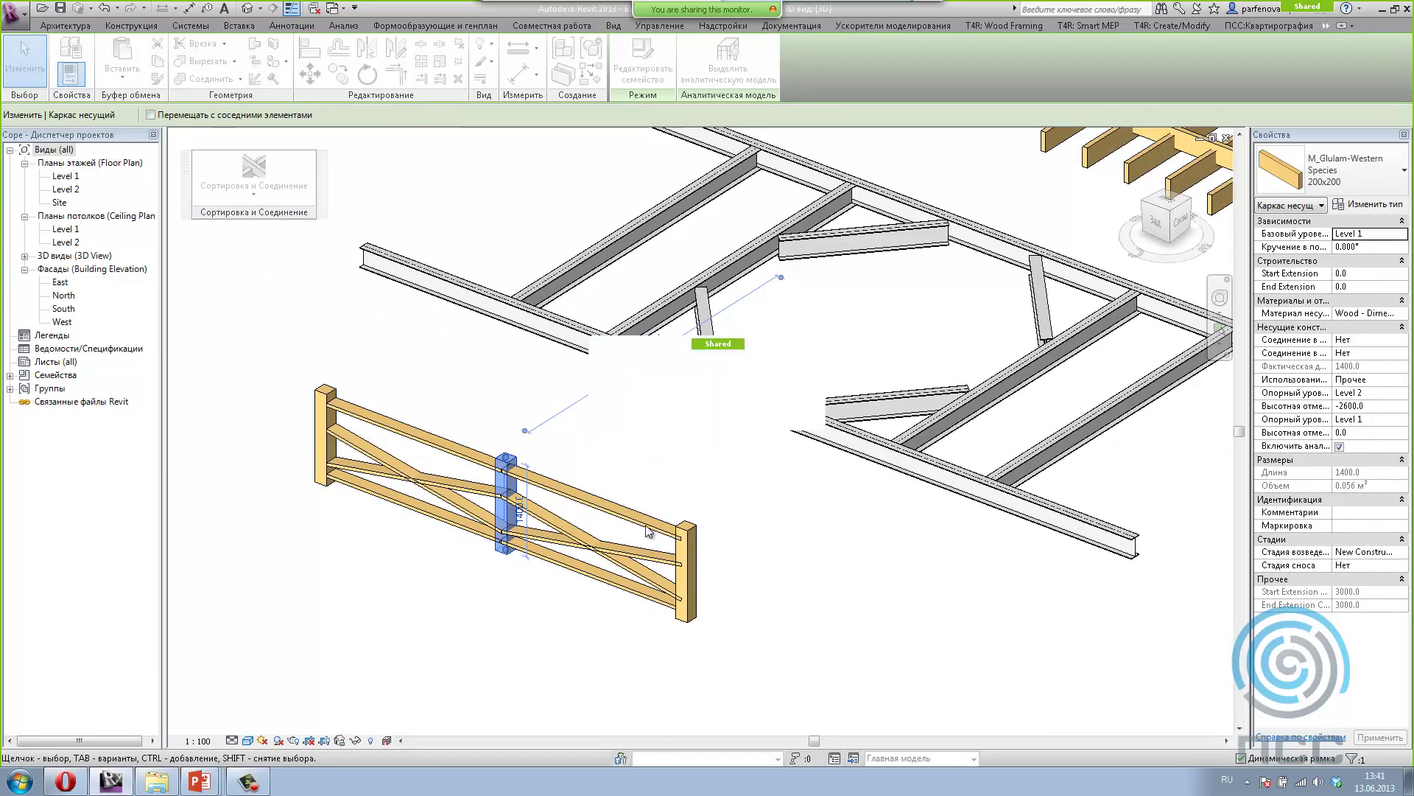
# Step: Join the rails meeting the right-end post with a zero gap
pyautogui.click(689, 552)
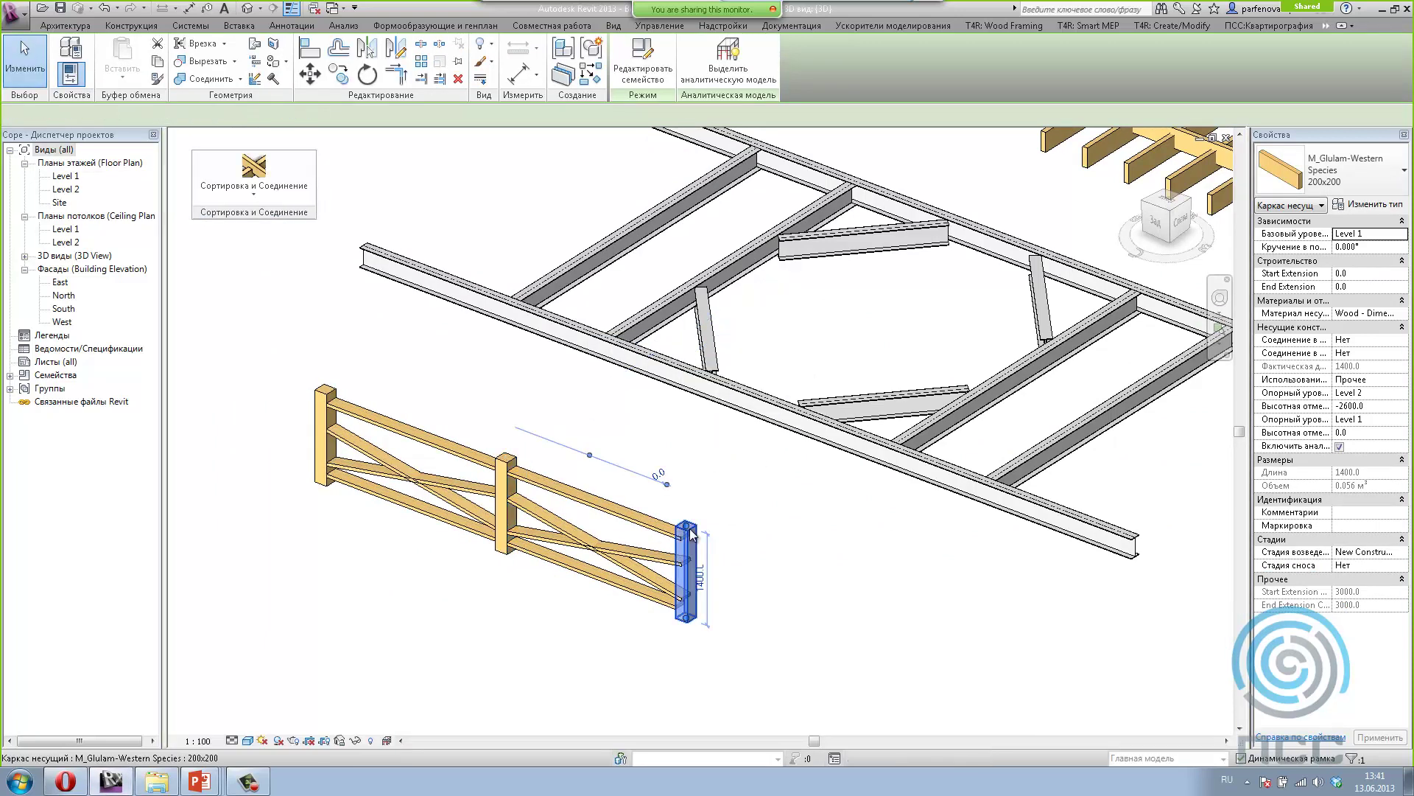
pyautogui.click(260, 191)
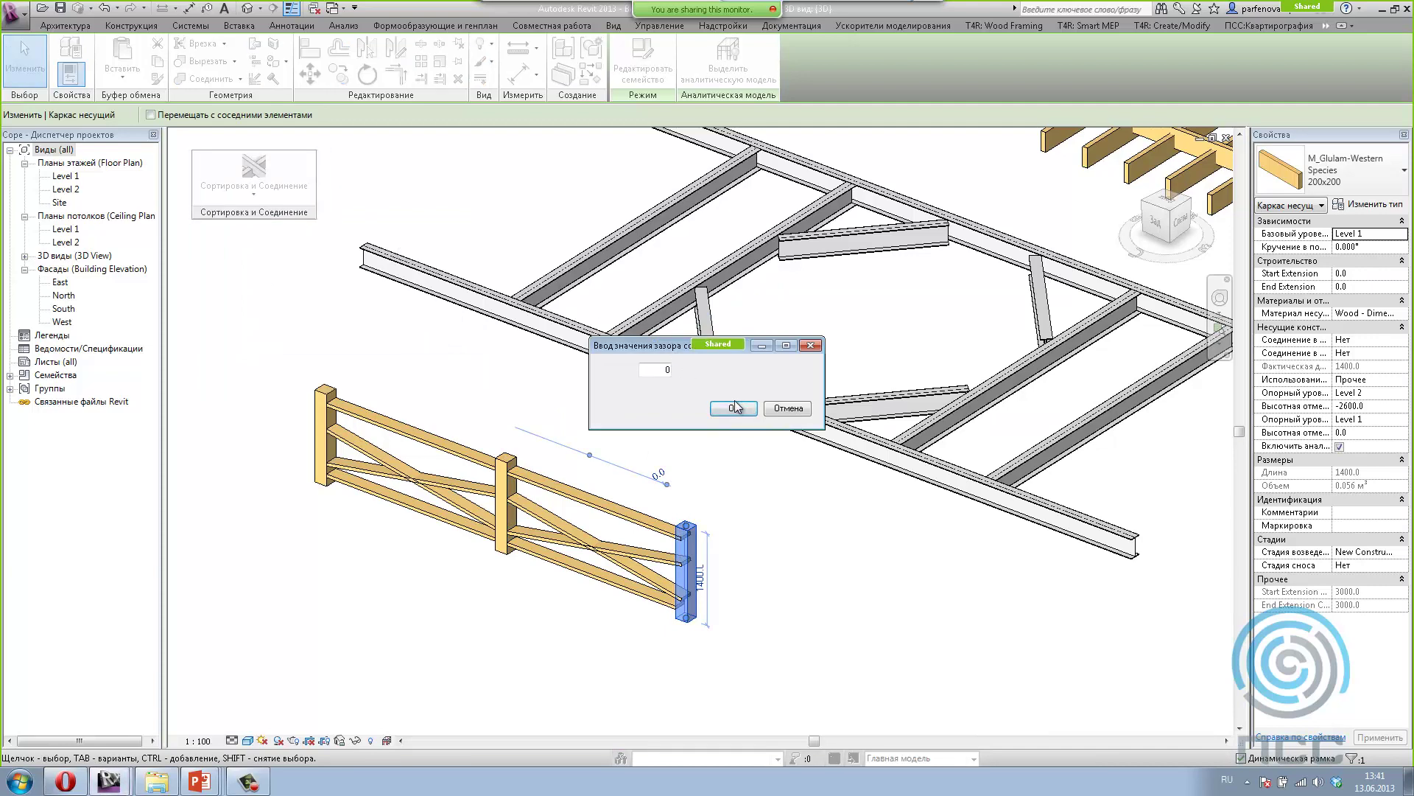
pyautogui.click(735, 409)
pyautogui.click(683, 647)
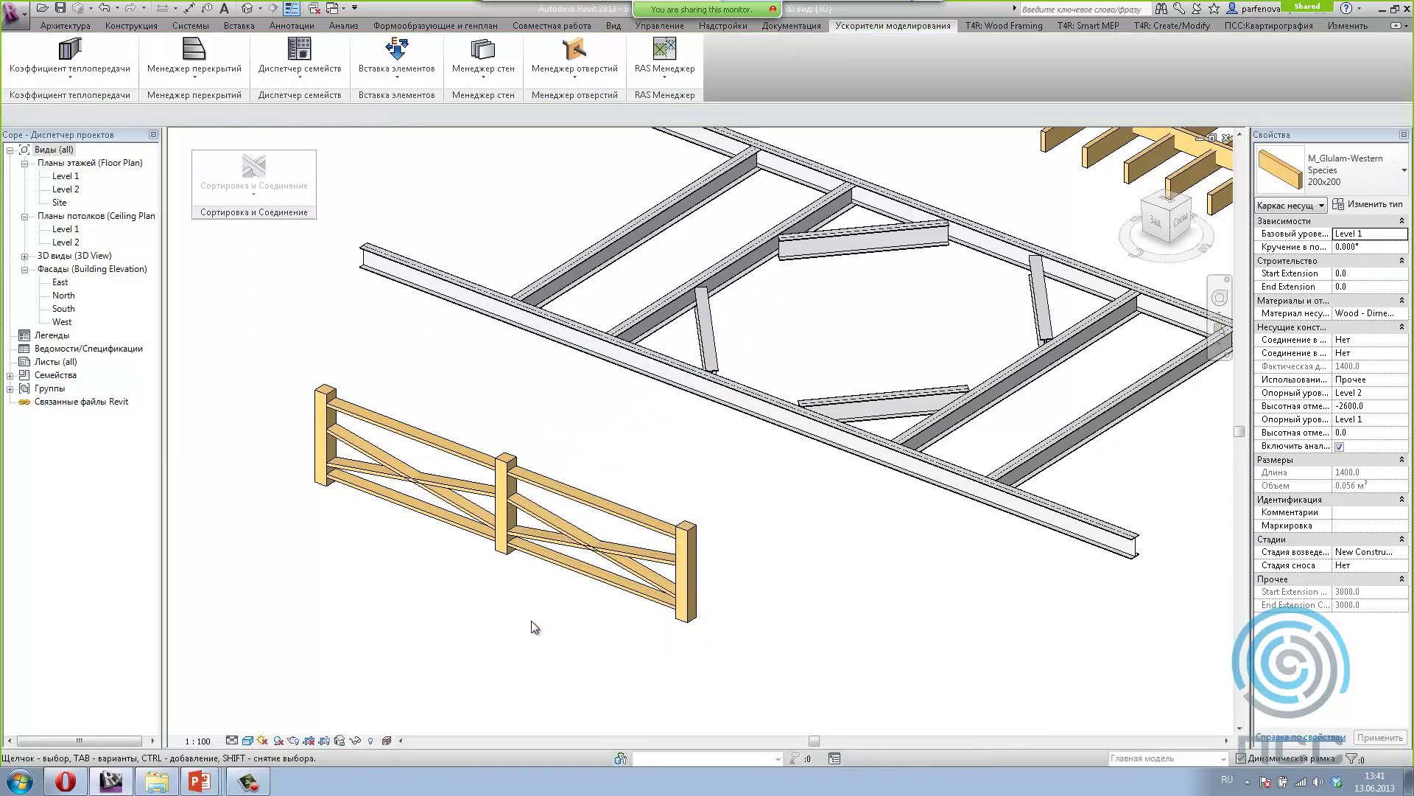
# Step: Inspect the coped diagonal brace and lower rail ends, then orbit toward the steel frame
pyautogui.scroll(2, 526, 627)
pyautogui.scroll(2, 584, 616)
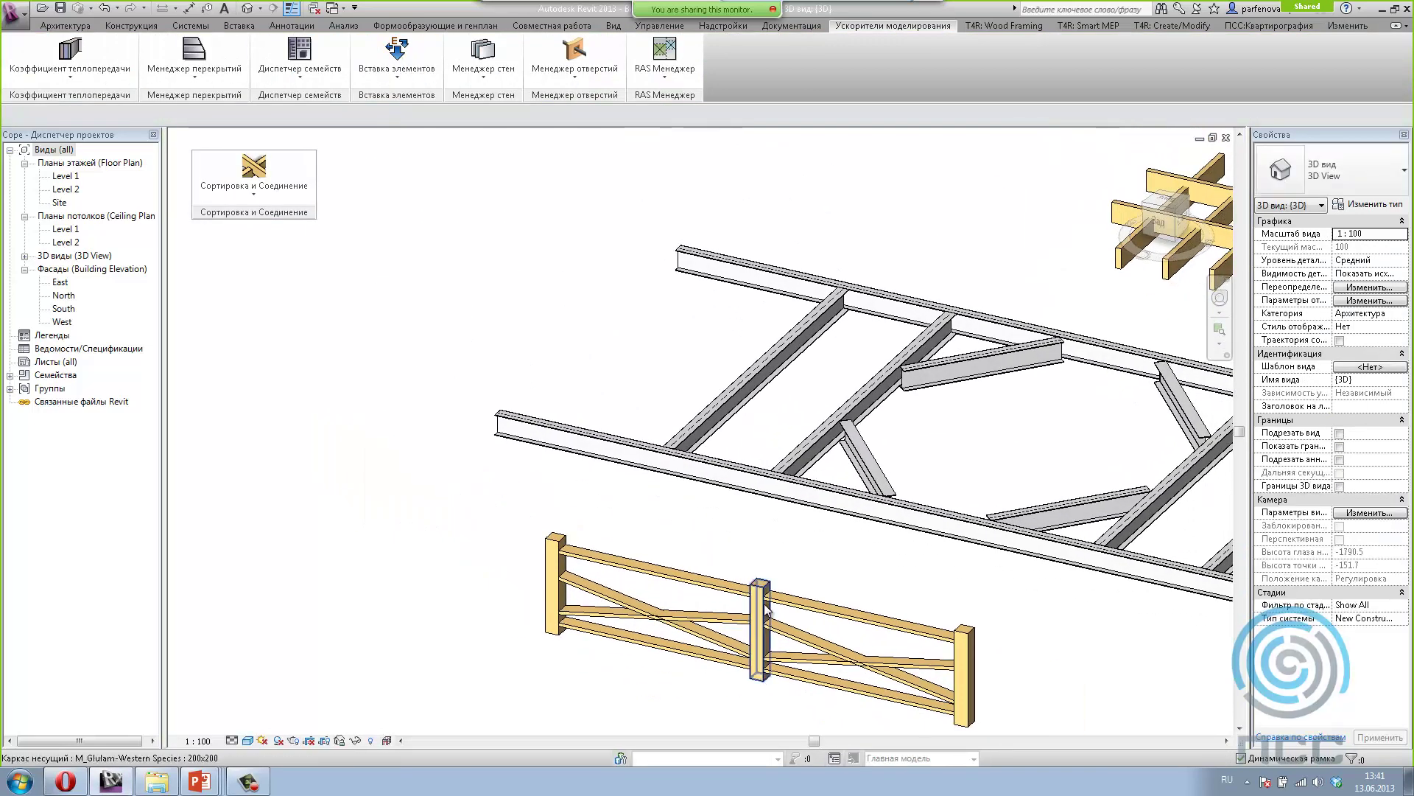
pyautogui.scroll(2, 827, 637)
pyautogui.moveTo(827, 637); pyautogui.dragTo(646, 464, button='middle')
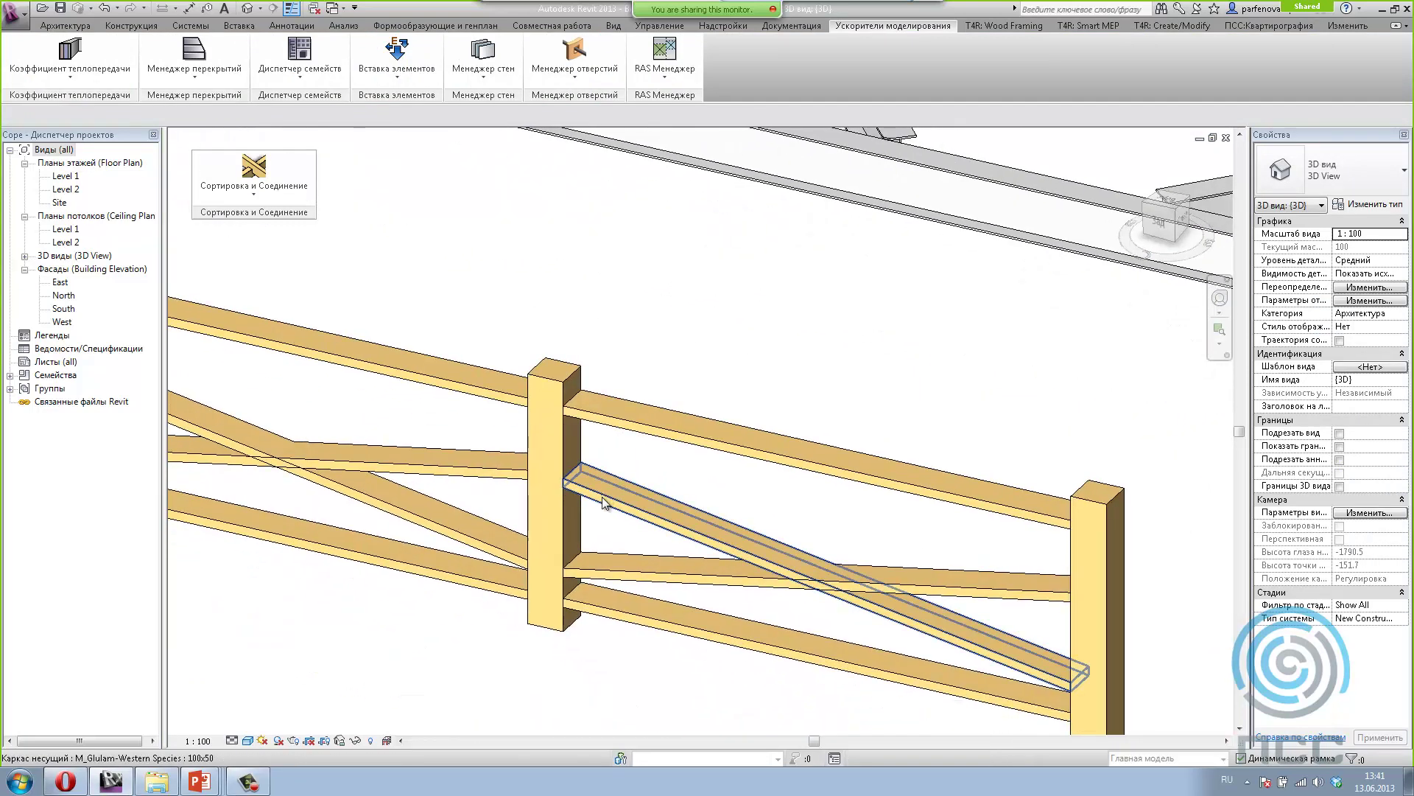
pyautogui.click(594, 487)
pyautogui.click(621, 611)
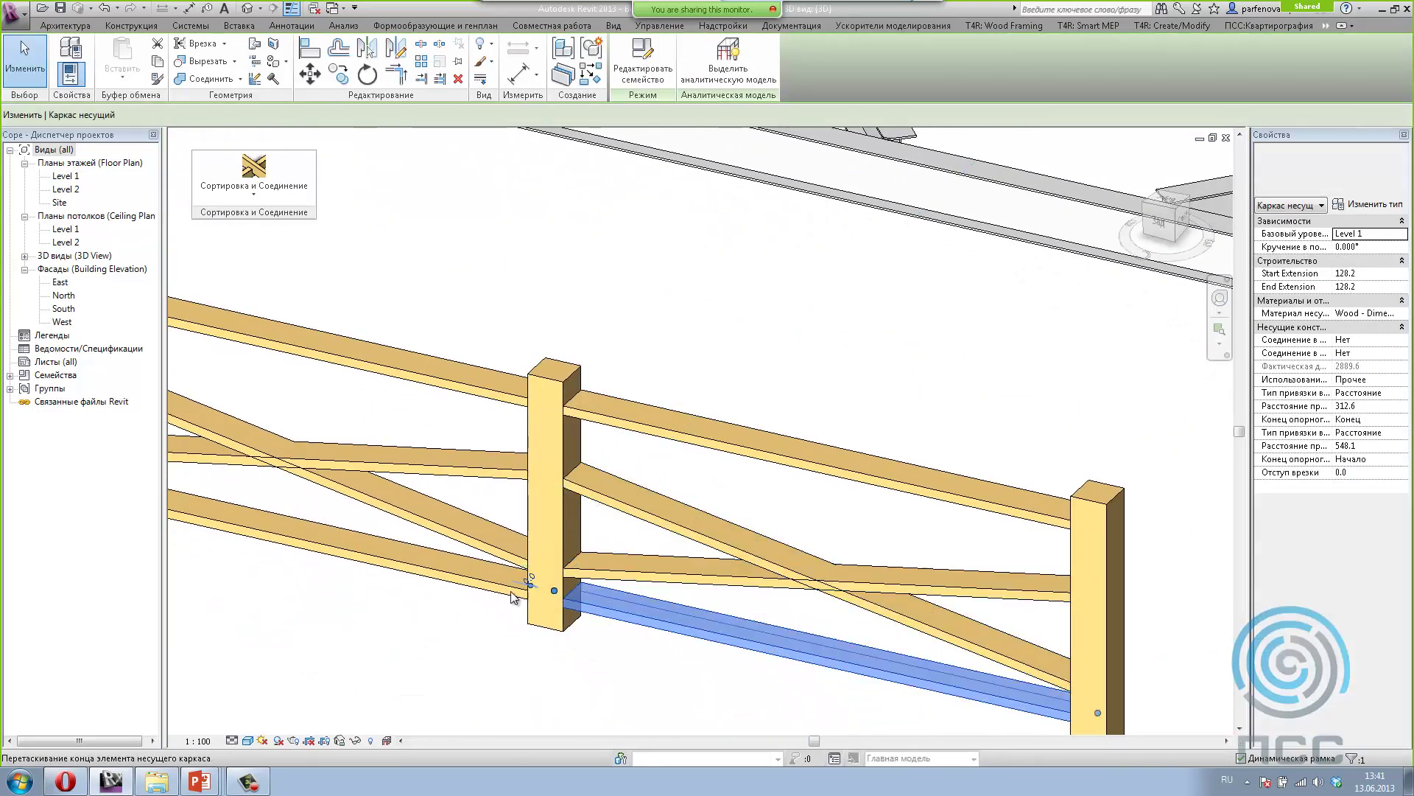
pyautogui.scroll(-3, 501, 602)
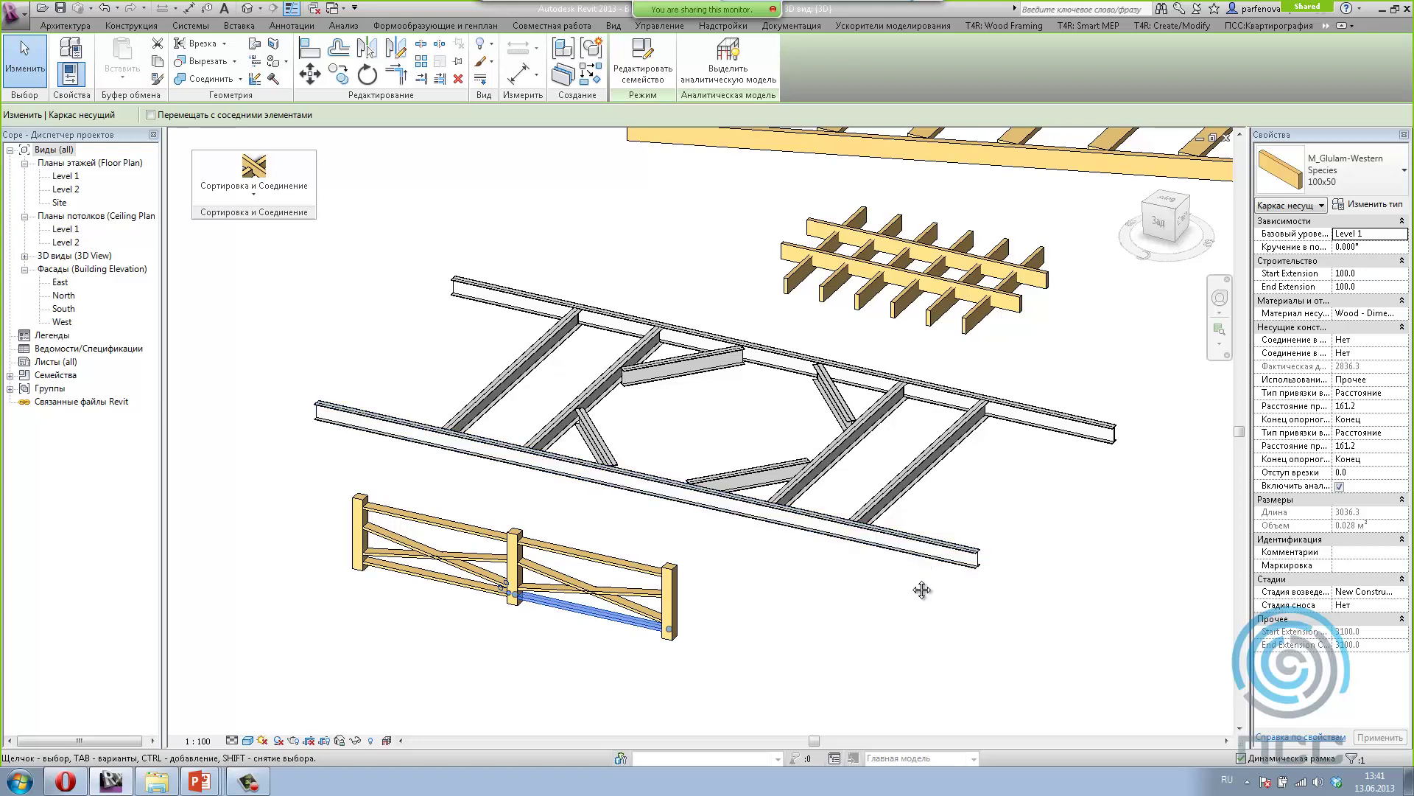
pyautogui.moveTo(922, 587)
pyautogui.keyDown('shift'); pyautogui.mouseDown(button='middle')
pyautogui.moveTo(859, 619)
pyautogui.moveTo(913, 600)
pyautogui.moveTo(533, 613)
pyautogui.mouseUp(button='middle'); pyautogui.keyUp('shift')
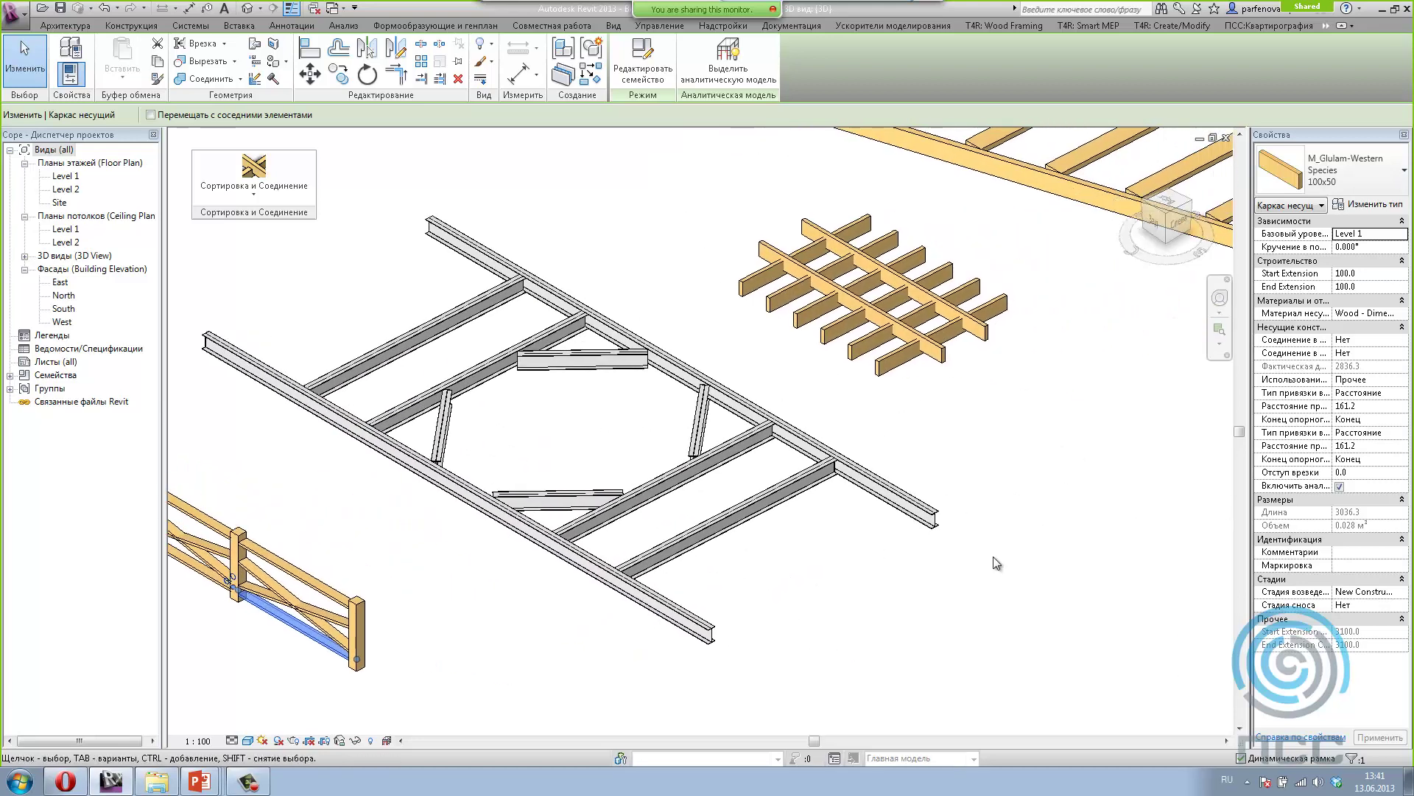
pyautogui.click(993, 557)
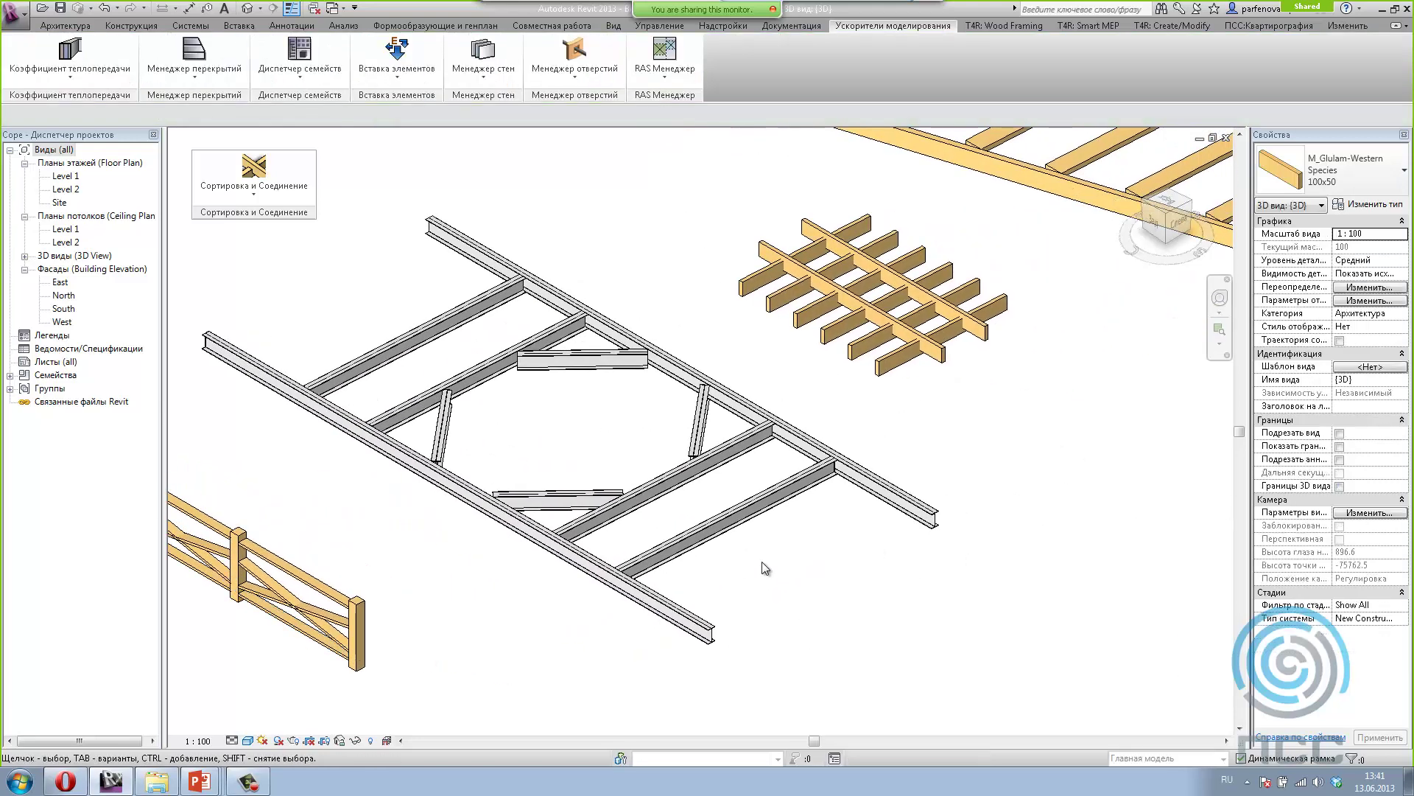
# Step: Cope the connected cross beams onto the 305x165x40UB edge beam with gap 0
pyautogui.scroll(2, 704, 388)
pyautogui.scroll(2, 703, 388)
pyautogui.click(706, 392)
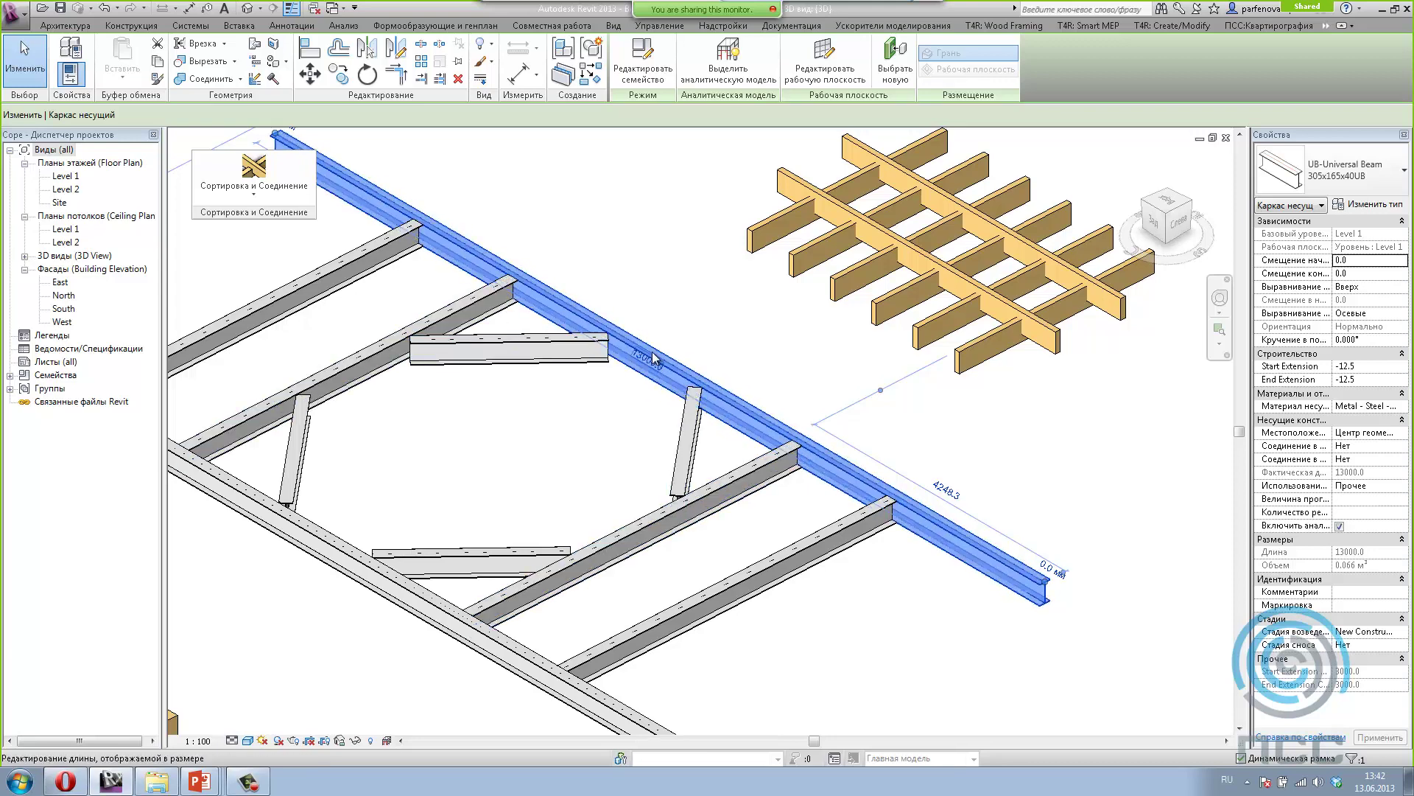
pyautogui.click(253, 193)
pyautogui.click(233, 215)
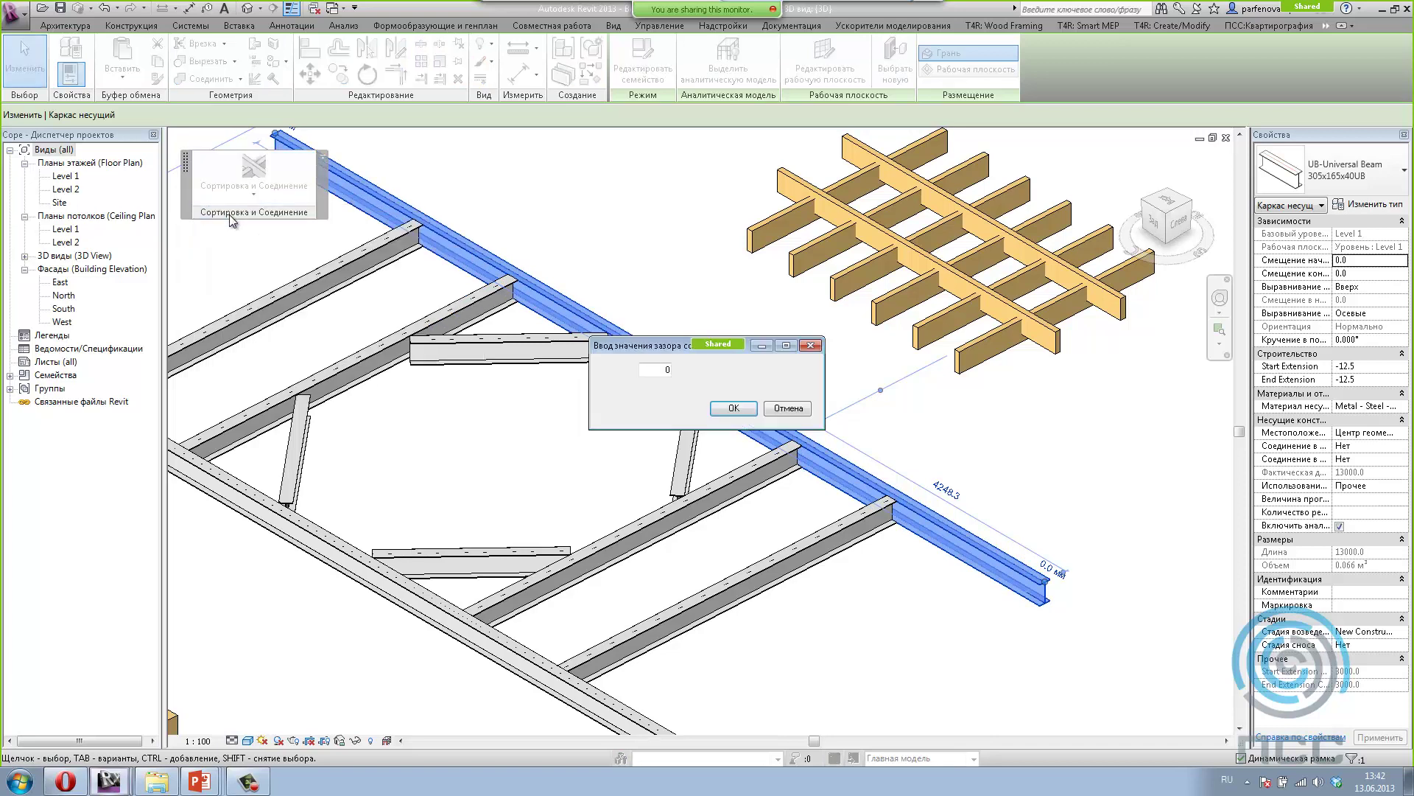
pyautogui.click(726, 410)
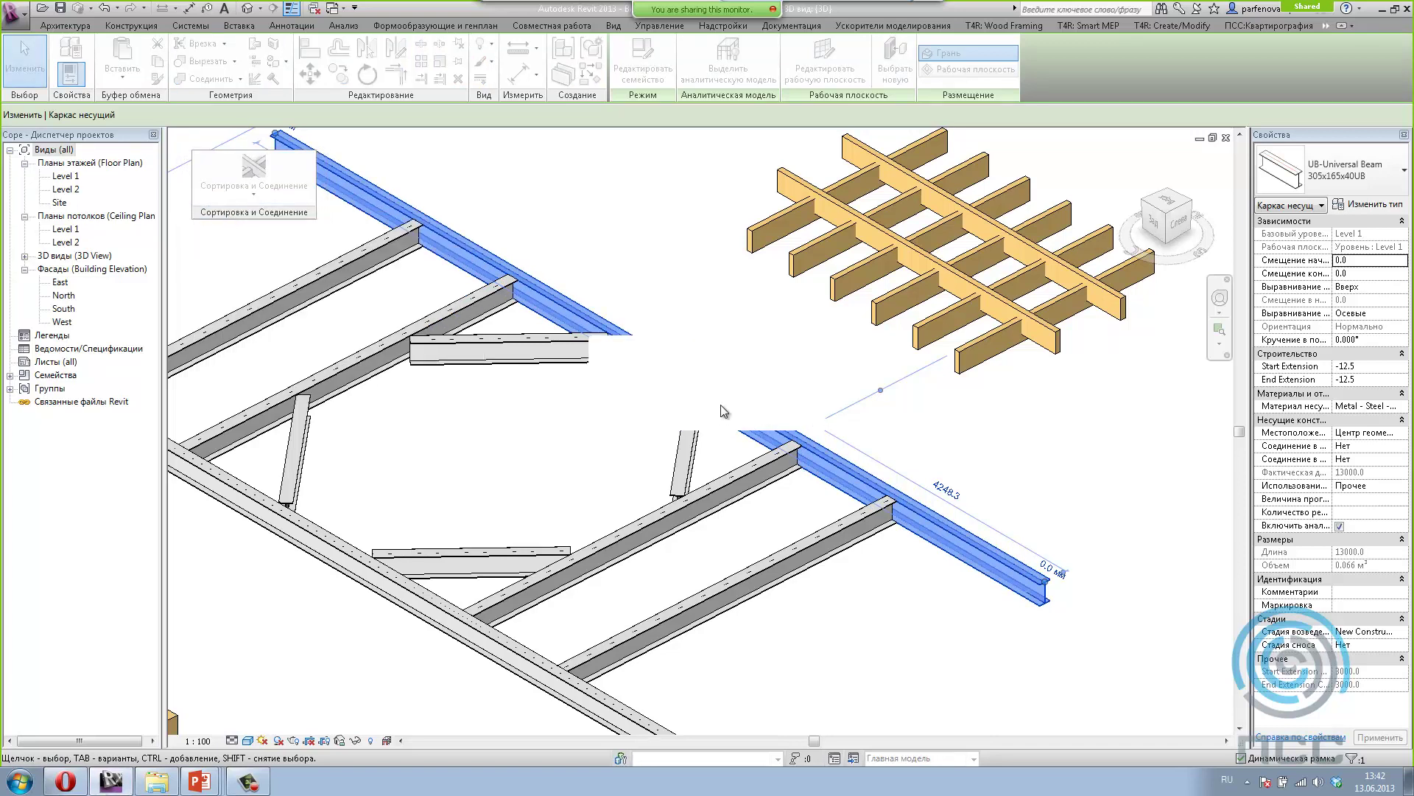
pyautogui.click(580, 440)
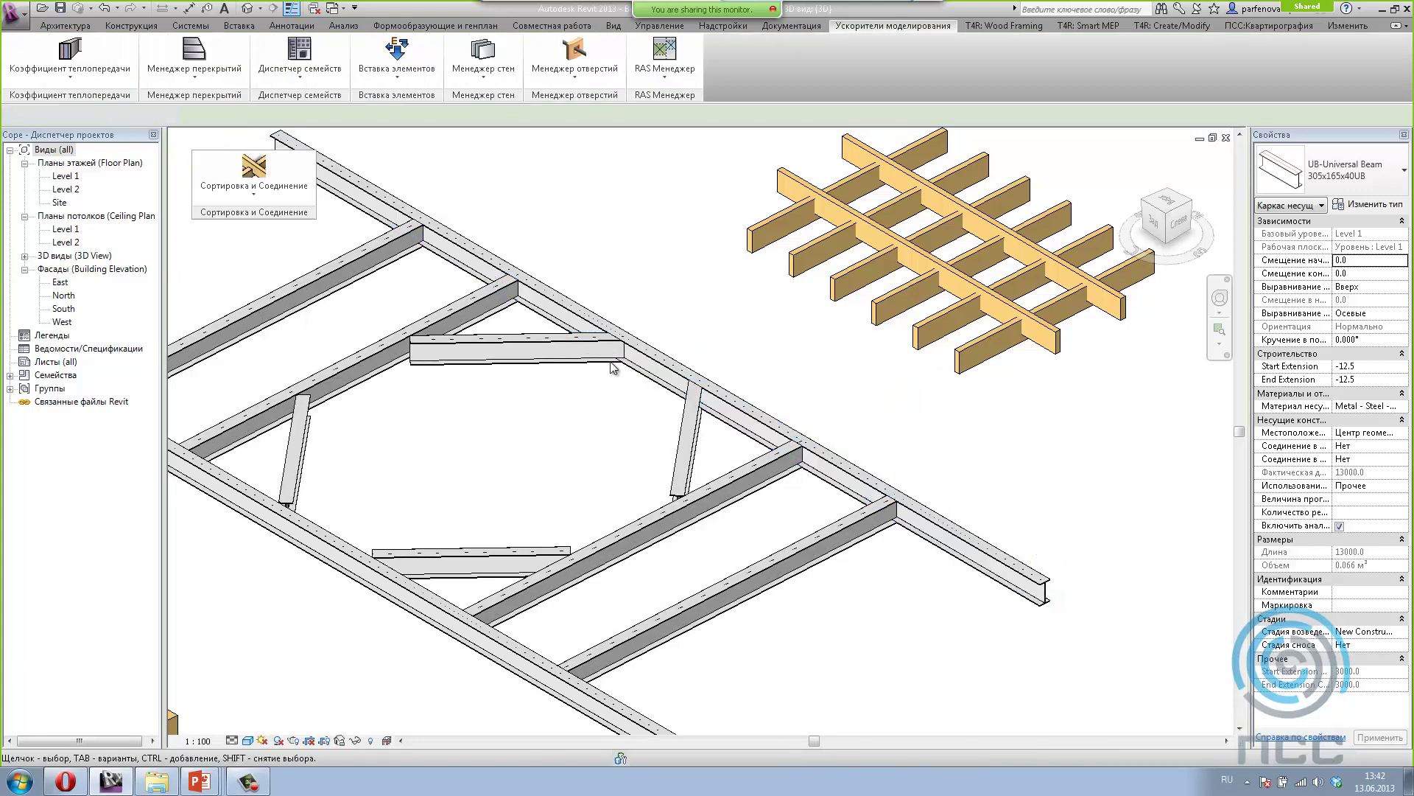
# Step: Select a cross beam and zoom in to check its coped end
pyautogui.scroll(5, 610, 335)
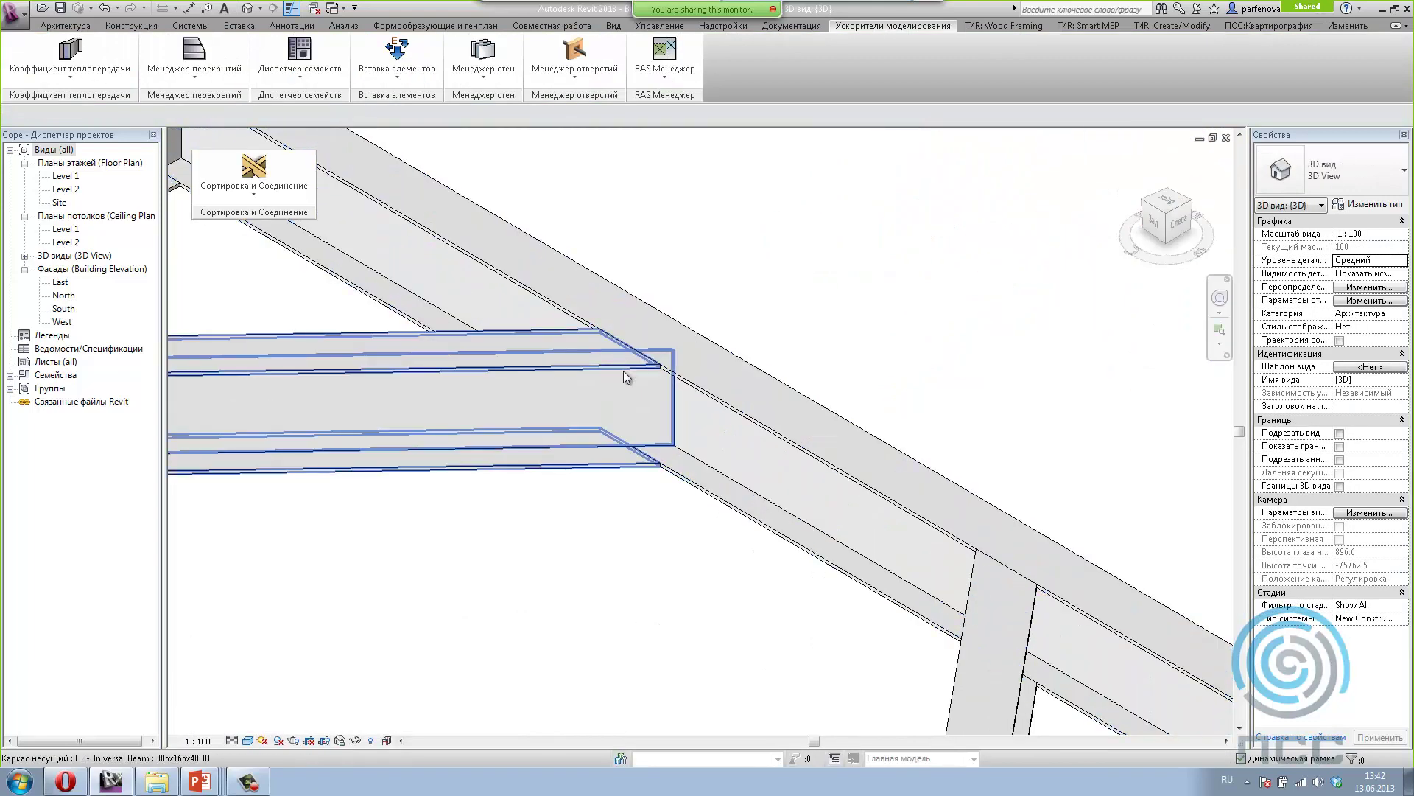
pyautogui.scroll(-3, 675, 401)
pyautogui.click(467, 284)
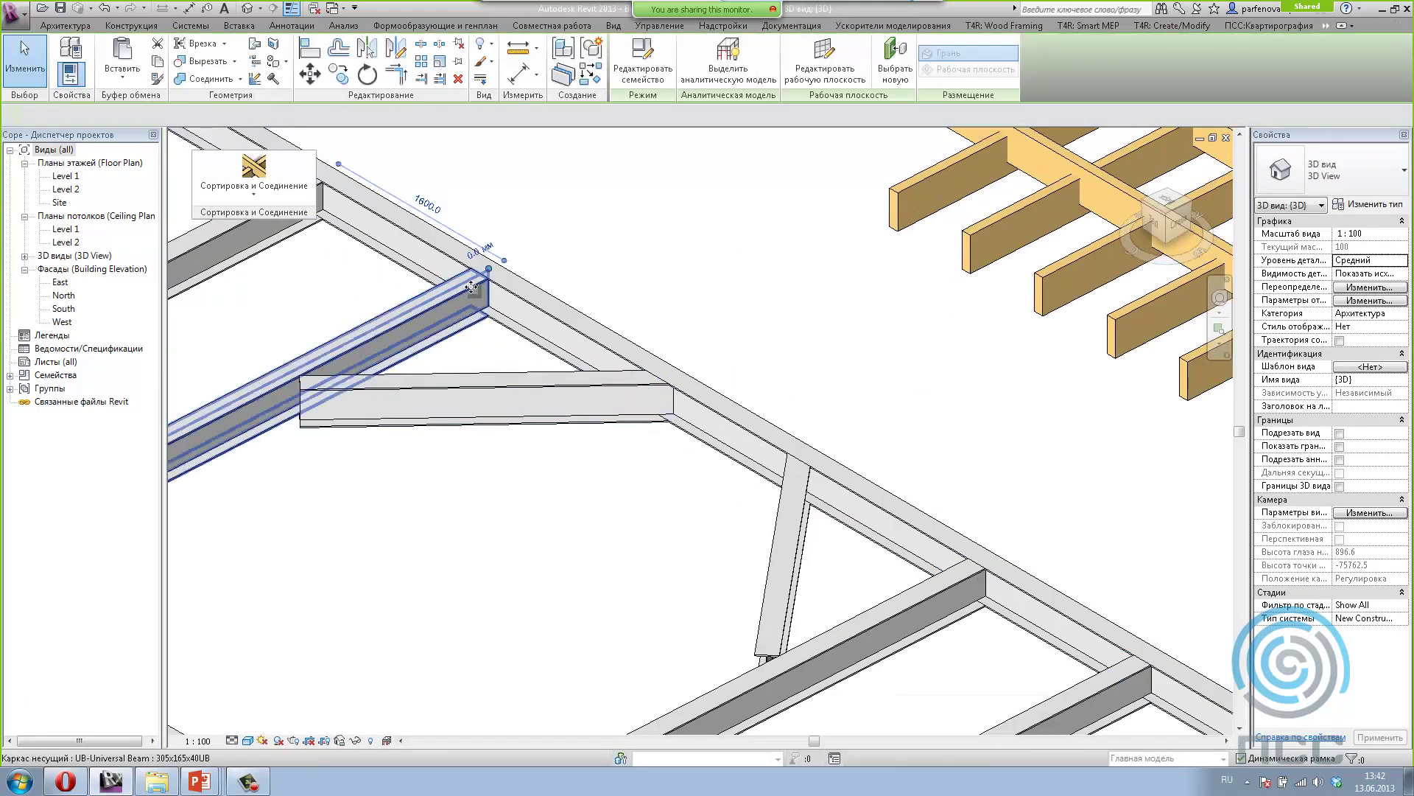
pyautogui.scroll(2, 472, 283)
pyautogui.scroll(2, 479, 283)
pyautogui.scroll(-3, 483, 282)
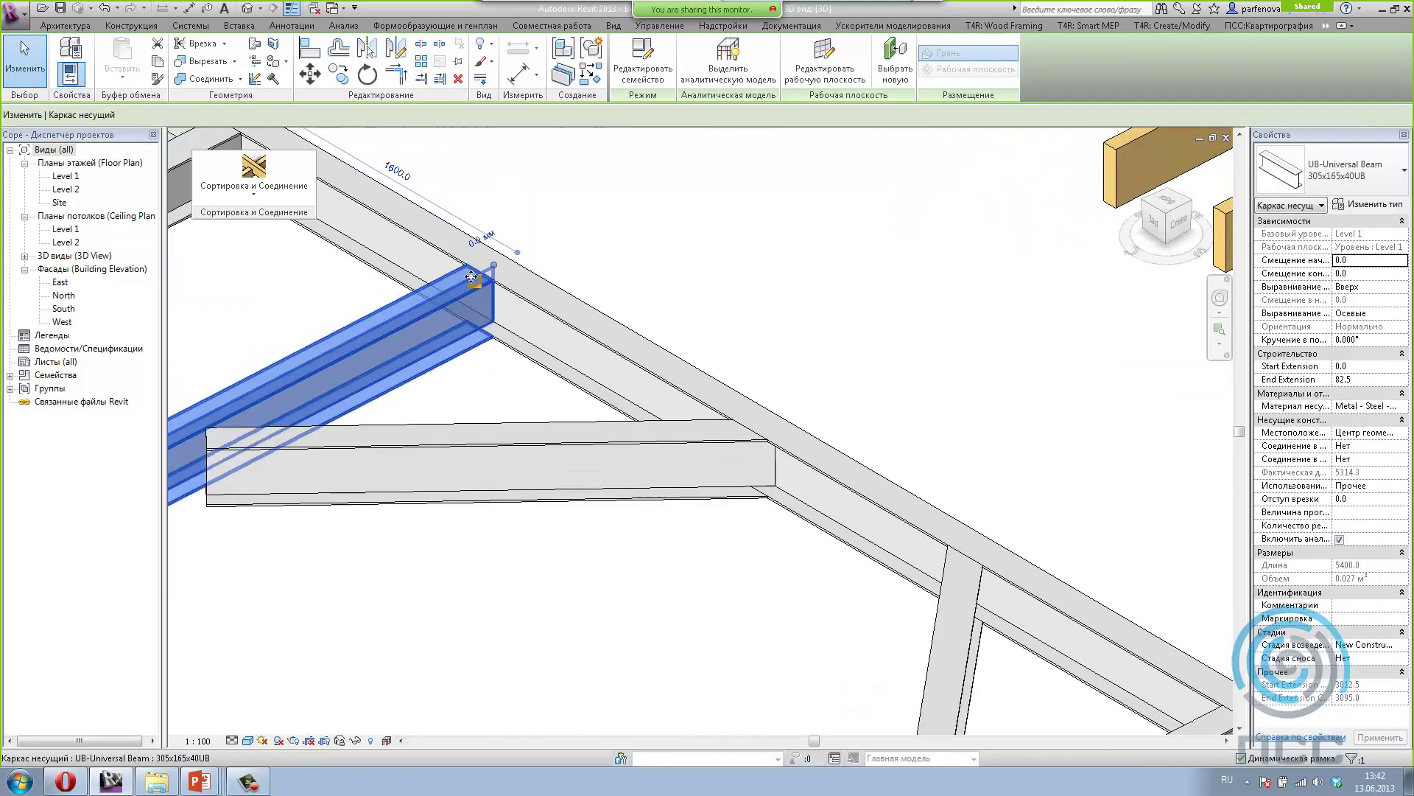
pyautogui.scroll(-2, 484, 283)
pyautogui.scroll(-2, 483, 283)
# Step: Pan and orbit to the gazebo, switch to T4R: Wood Framing, and zoom onto the 79X305 rafters
pyautogui.moveTo(805, 419); pyautogui.dragTo(757, 414, button='middle')
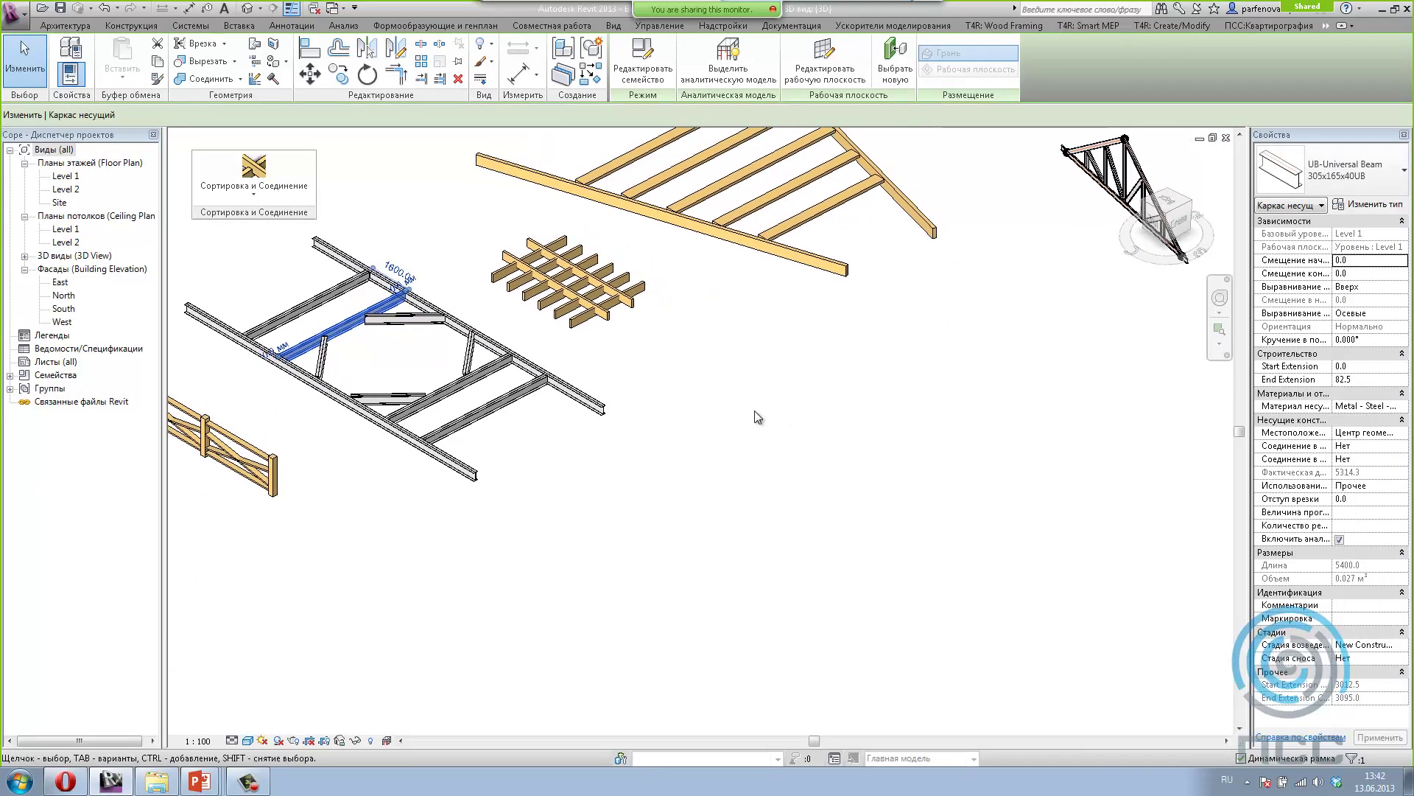
pyautogui.scroll(-2, 947, 467)
pyautogui.moveTo(948, 467); pyautogui.dragTo(585, 499, button='middle')
pyautogui.scroll(1, 762, 515)
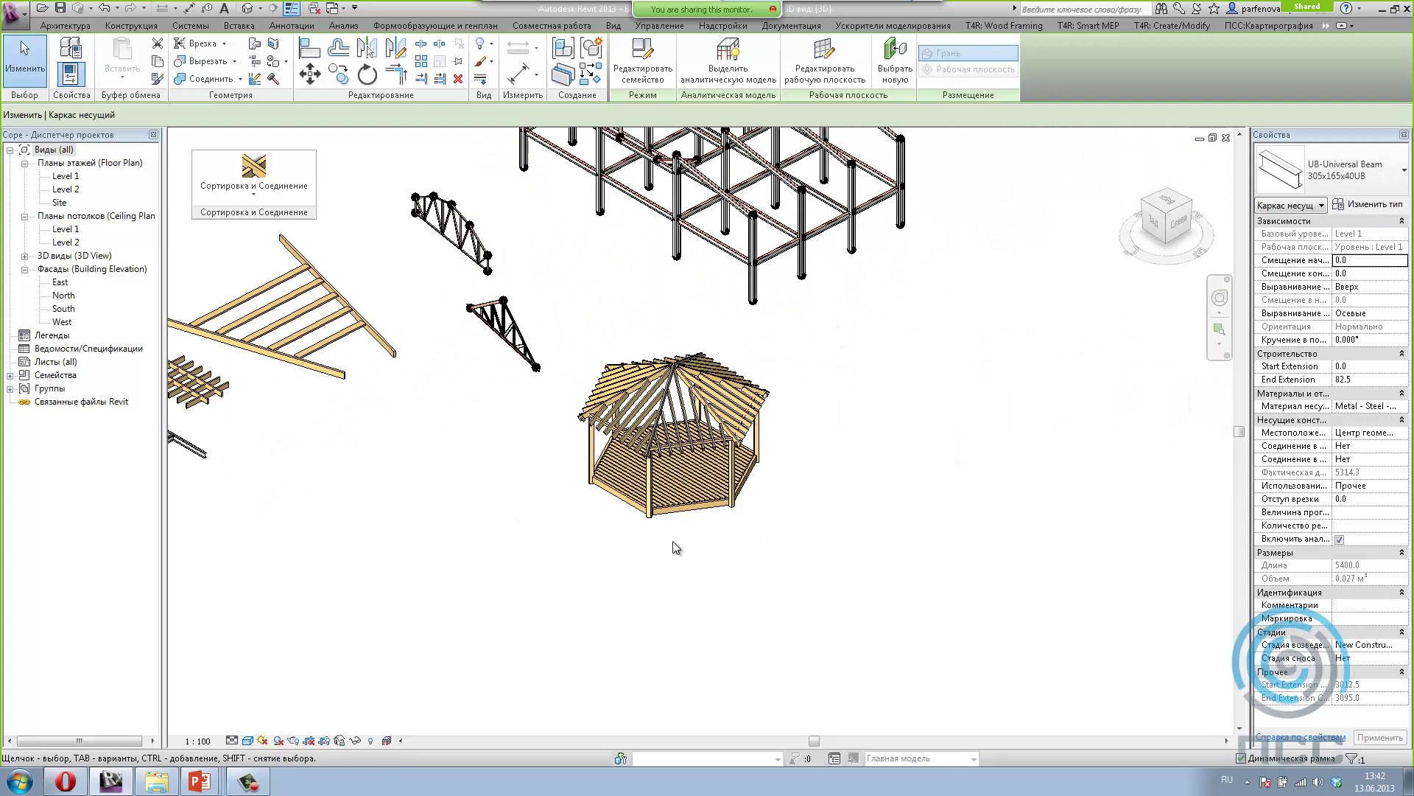
pyautogui.moveTo(673, 545)
pyautogui.keyDown('shift'); pyautogui.mouseDown(button='middle')
pyautogui.moveTo(735, 555)
pyautogui.moveTo(827, 461)
pyautogui.moveTo(715, 471)
pyautogui.mouseUp(button='middle'); pyautogui.keyUp('shift')
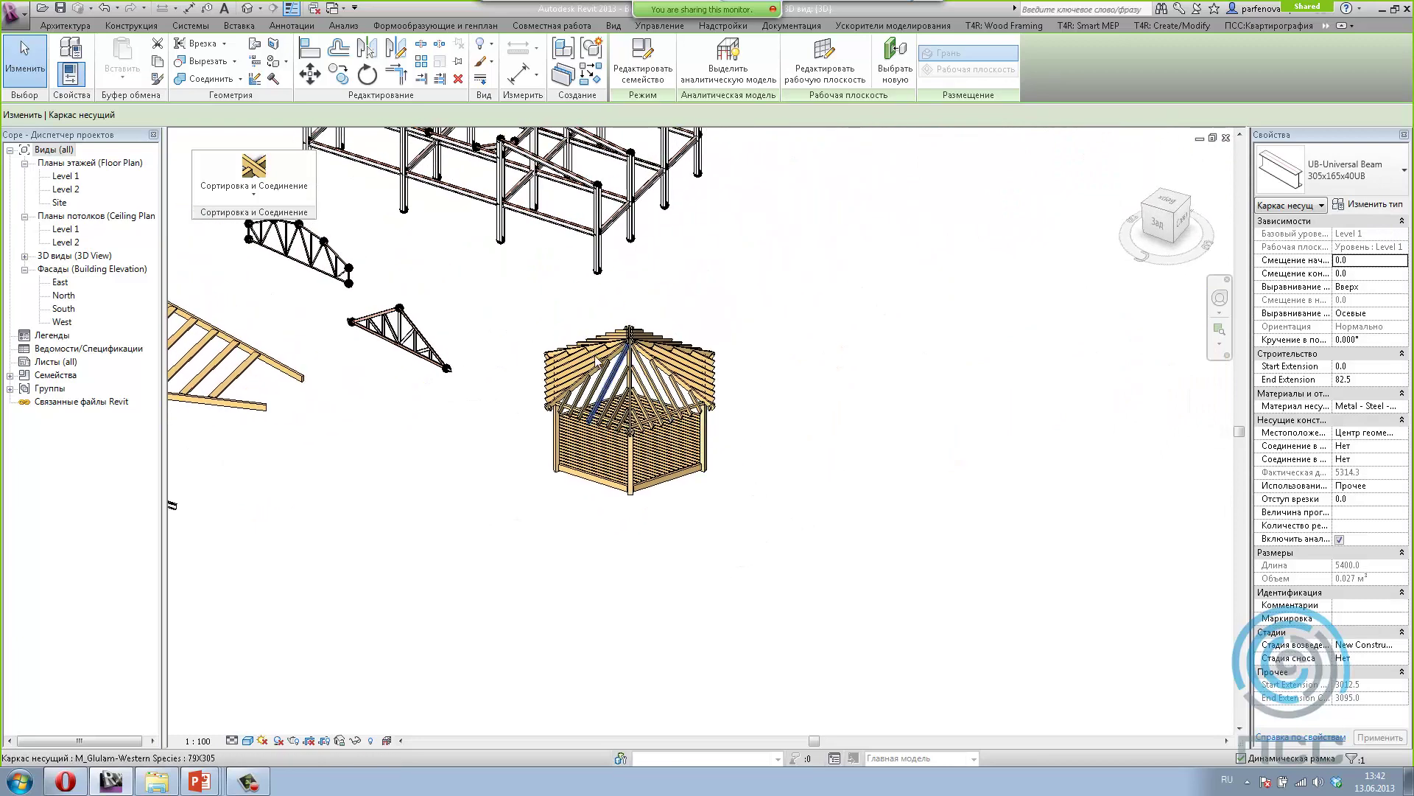
pyautogui.scroll(4, 621, 361)
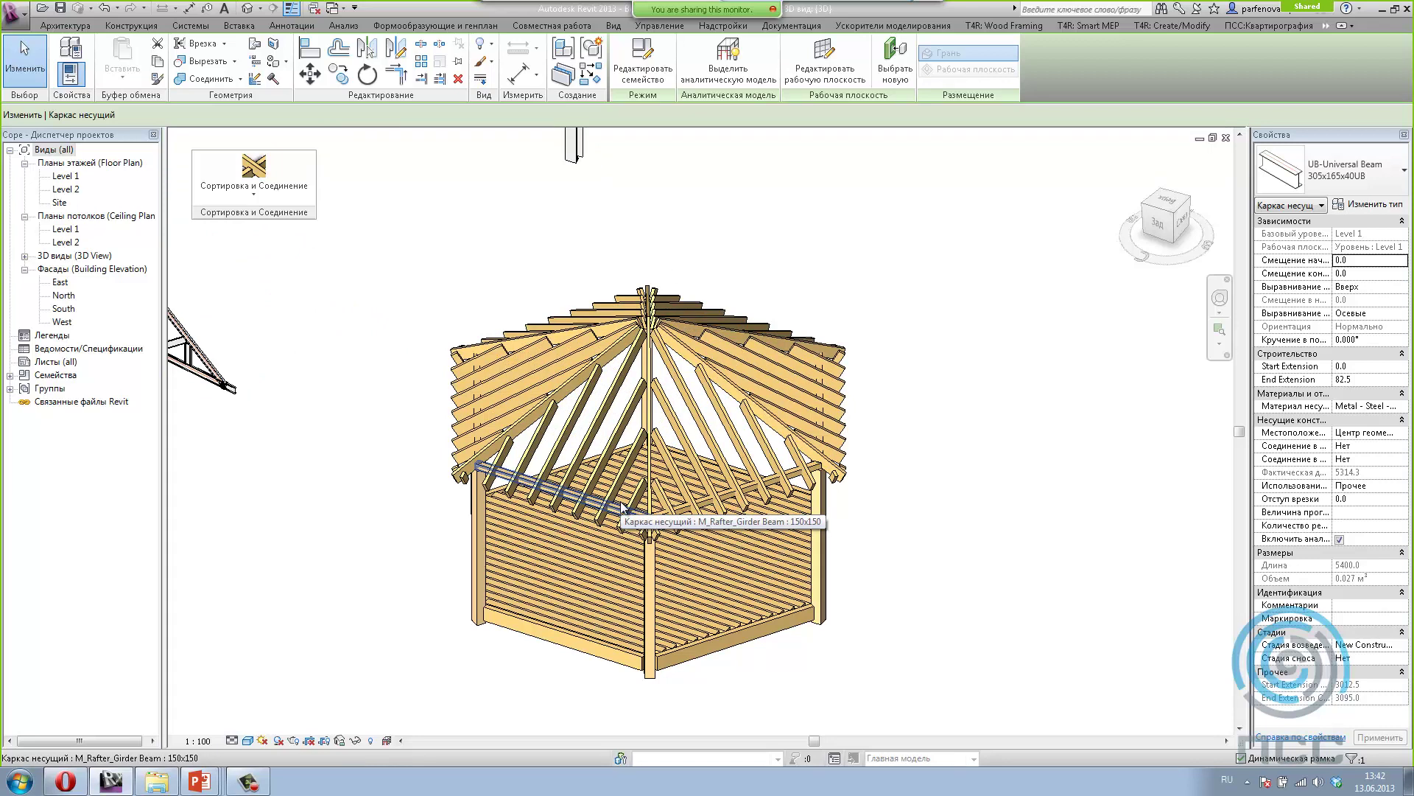
pyautogui.click(1016, 26)
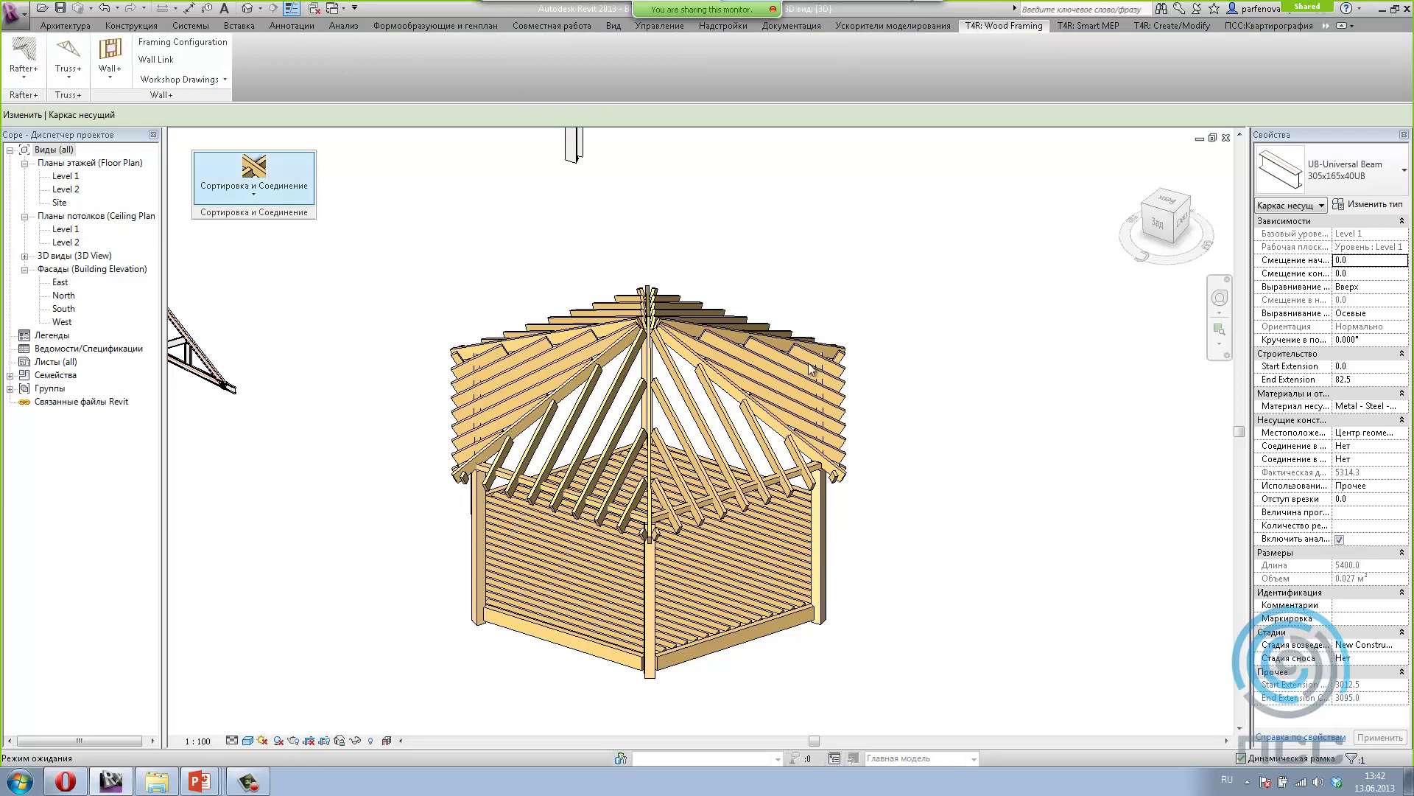
pyautogui.click(998, 581)
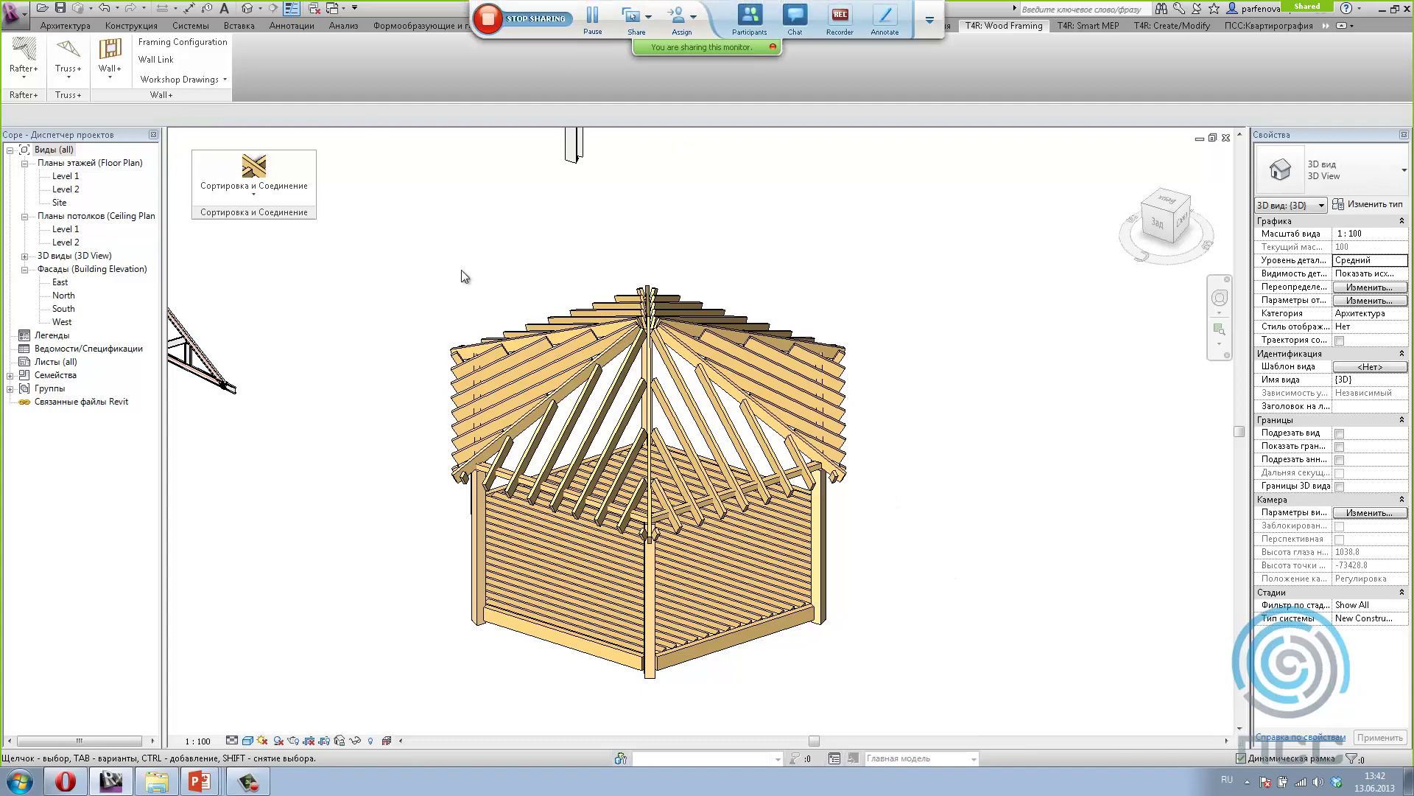
pyautogui.scroll(2, 634, 383)
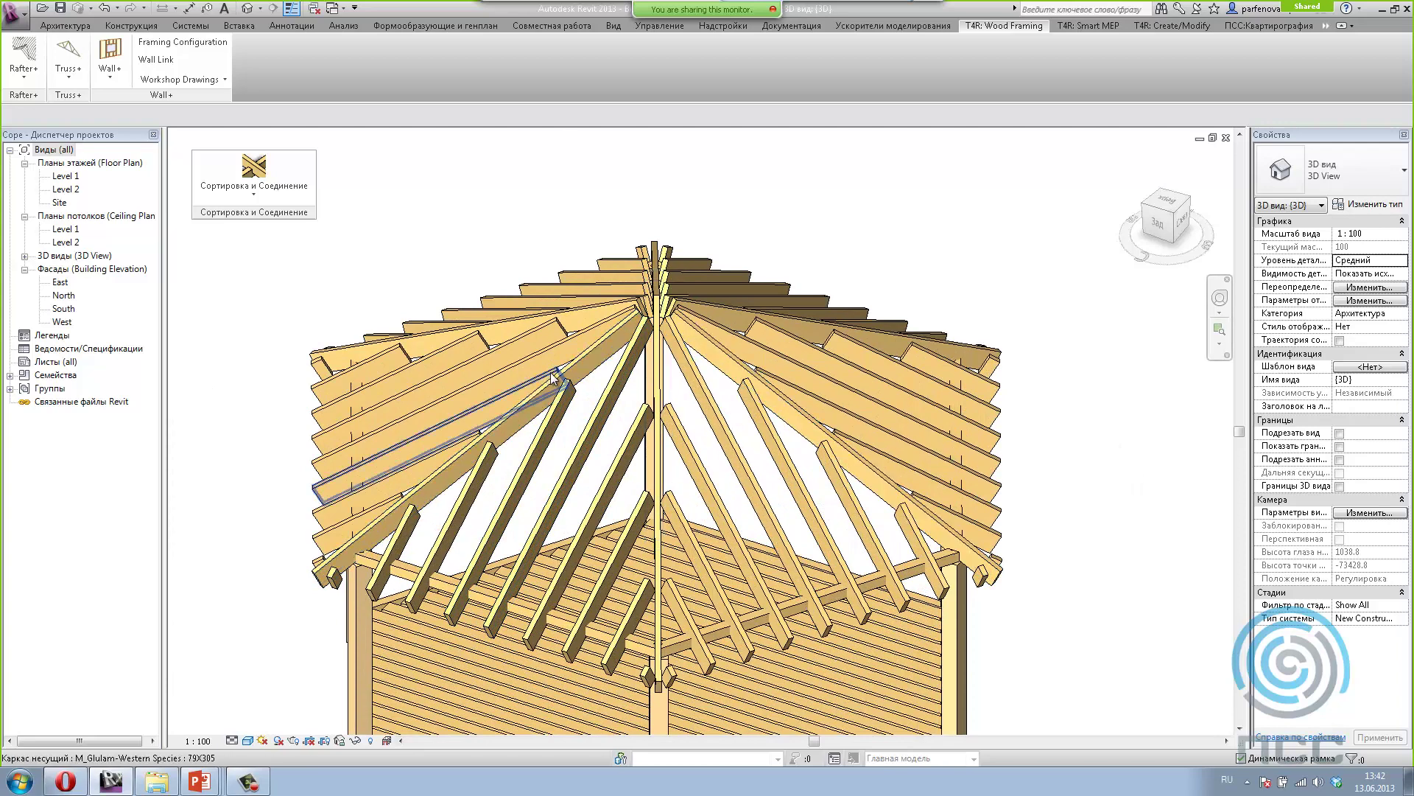
# Step: Join the rafters converging on a hip rafter with zero gap, dismissing the uncut-join warning
pyautogui.click(595, 347)
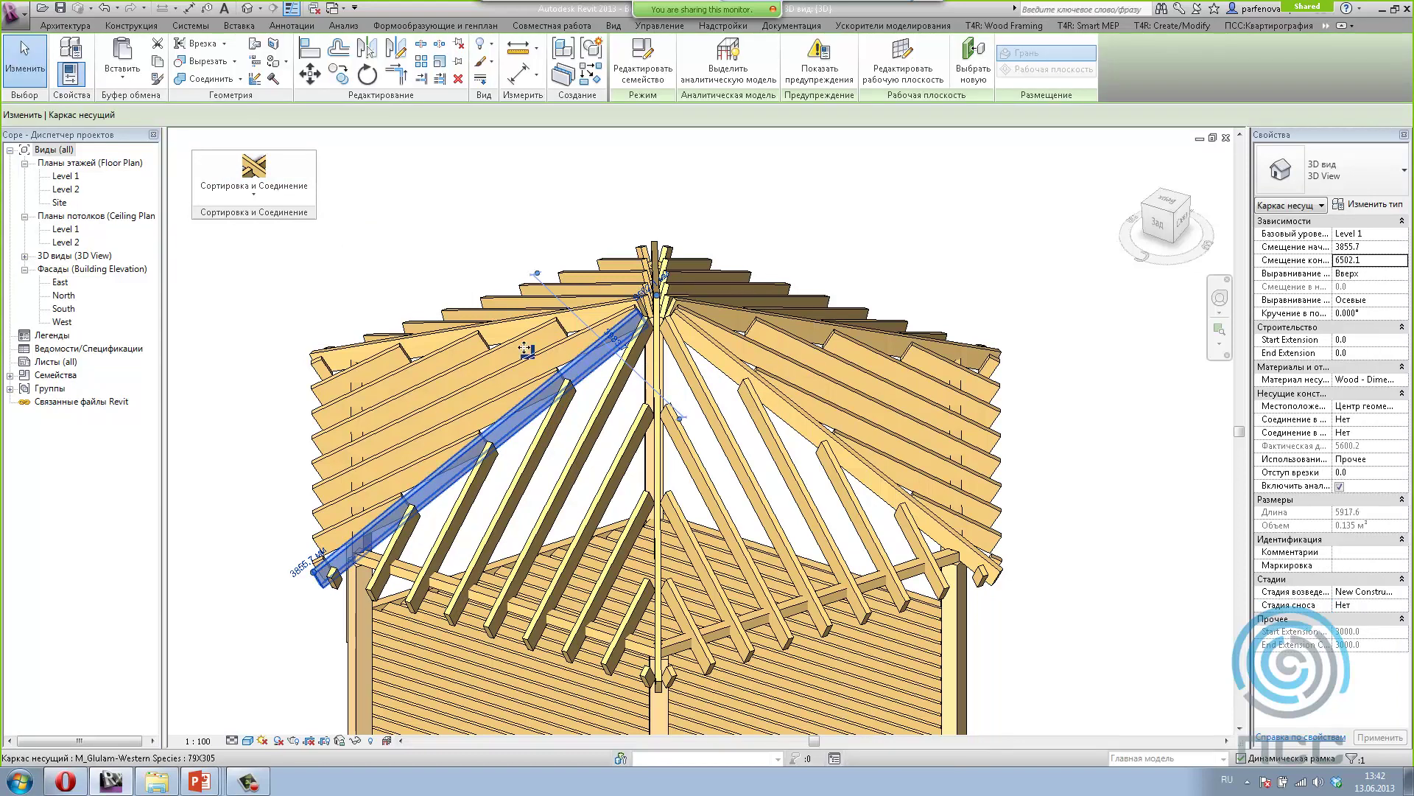
pyautogui.click(254, 180)
pyautogui.click(236, 215)
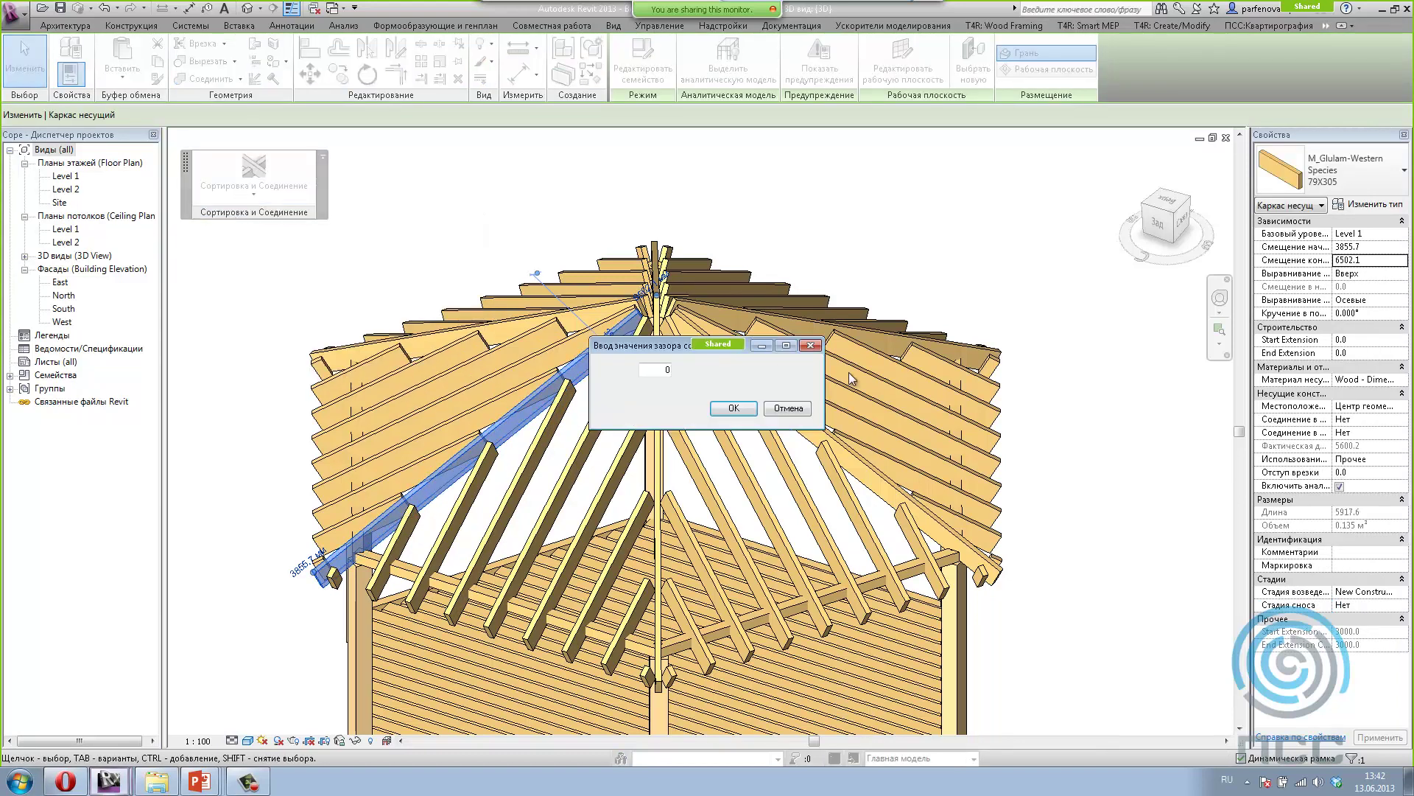
pyautogui.click(733, 409)
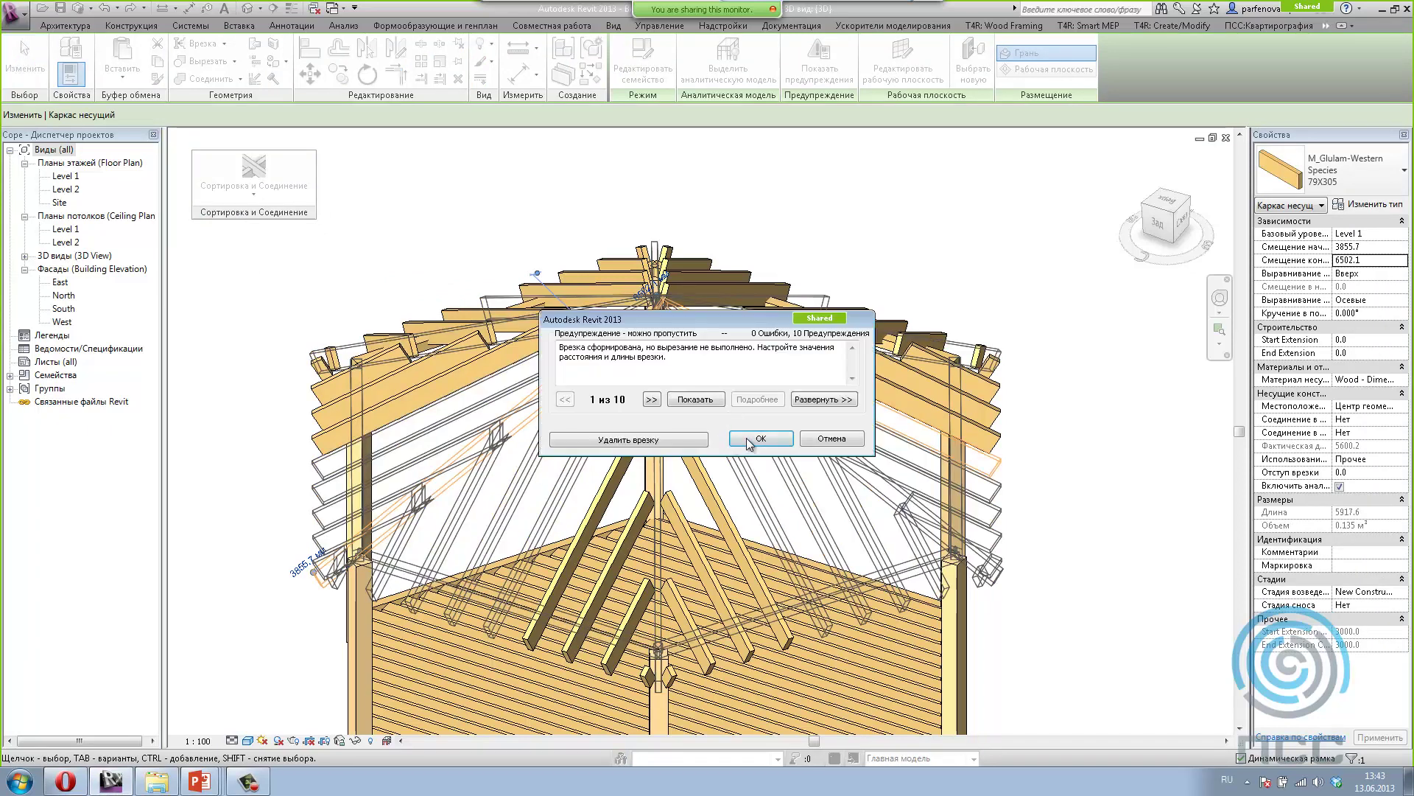
pyautogui.click(748, 440)
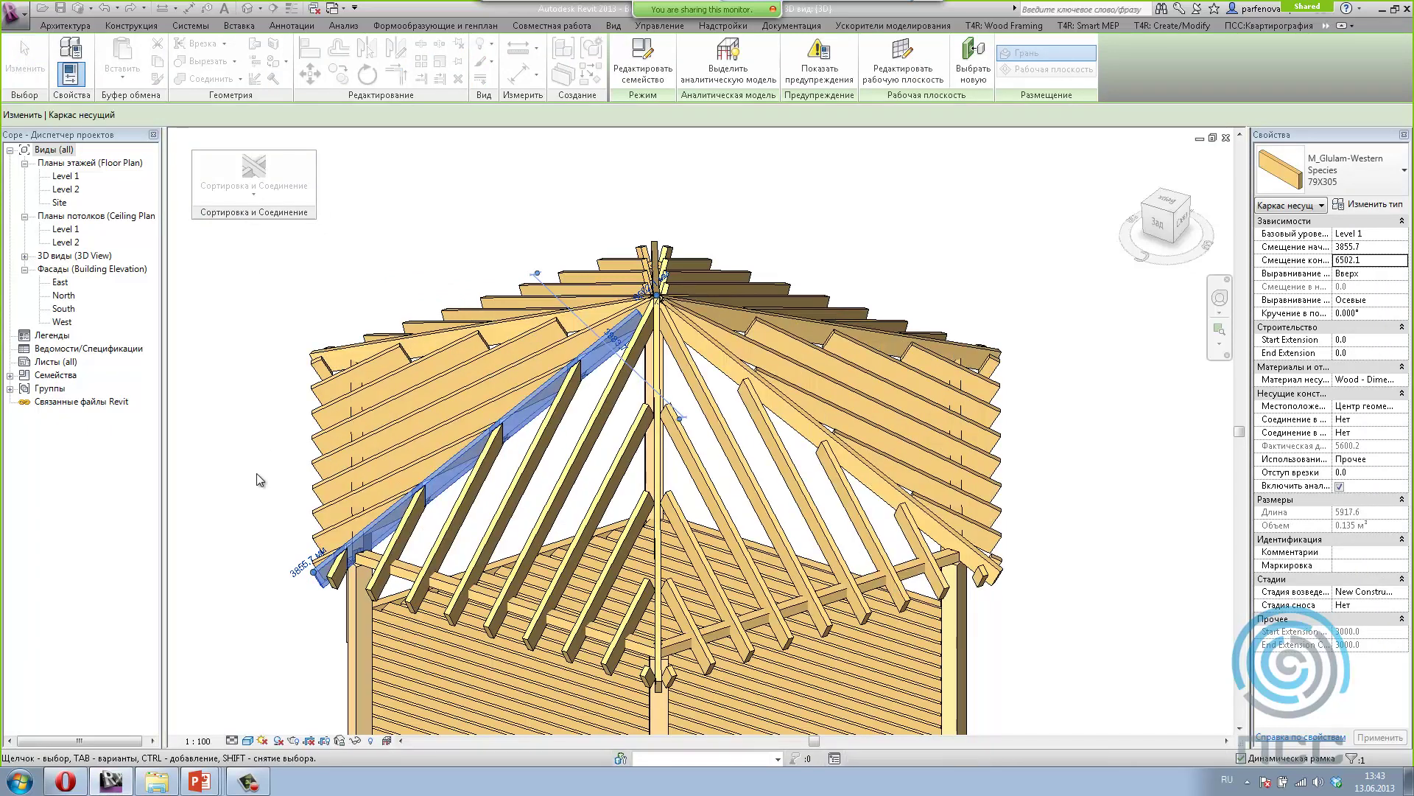
pyautogui.click(299, 591)
# Step: Orbit to a lower angle and zoom in to inspect a rafter's cut end
pyautogui.keyDown('shift'); pyautogui.moveTo(299, 592); pyautogui.dragTo(470, 399, button='middle'); pyautogui.keyUp('shift')
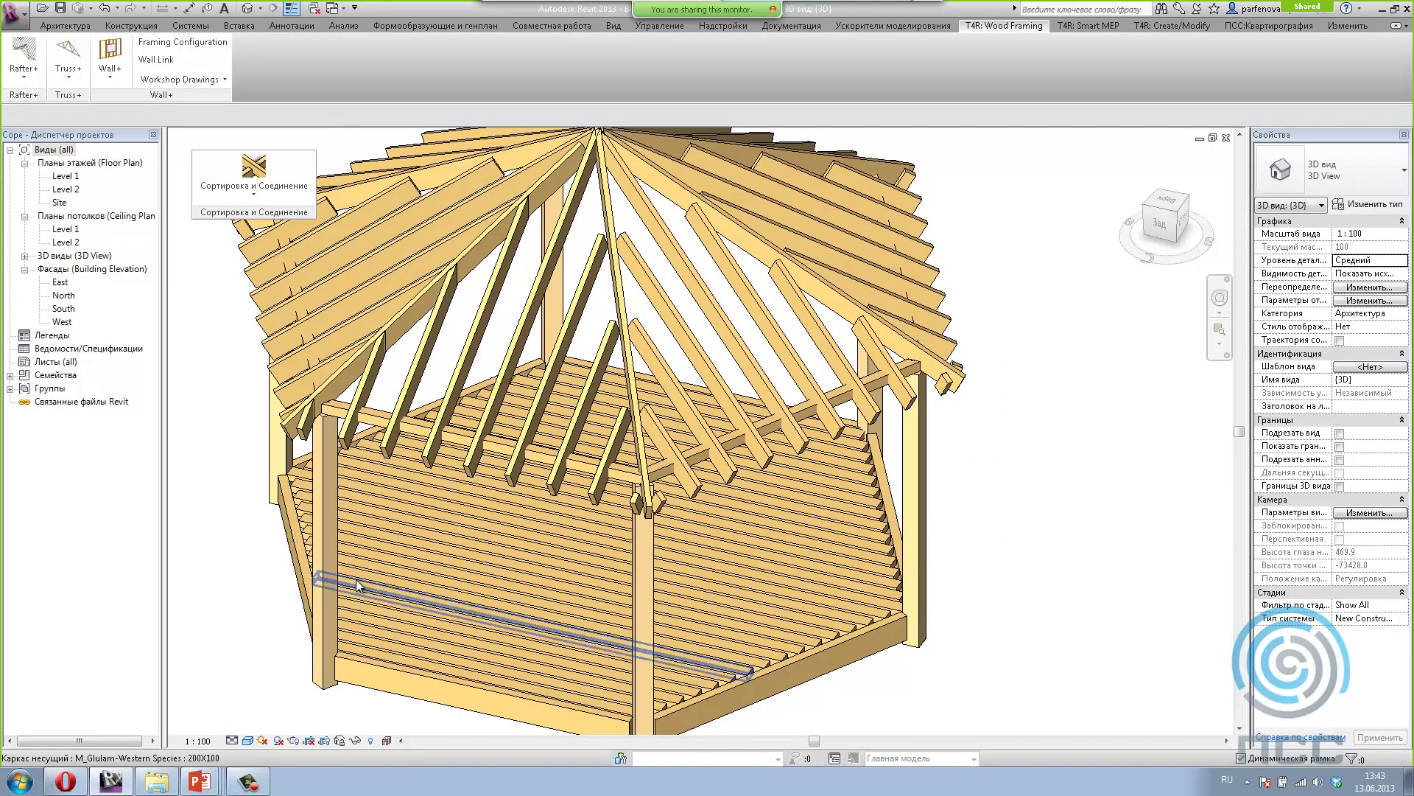
pyautogui.scroll(5, 497, 417)
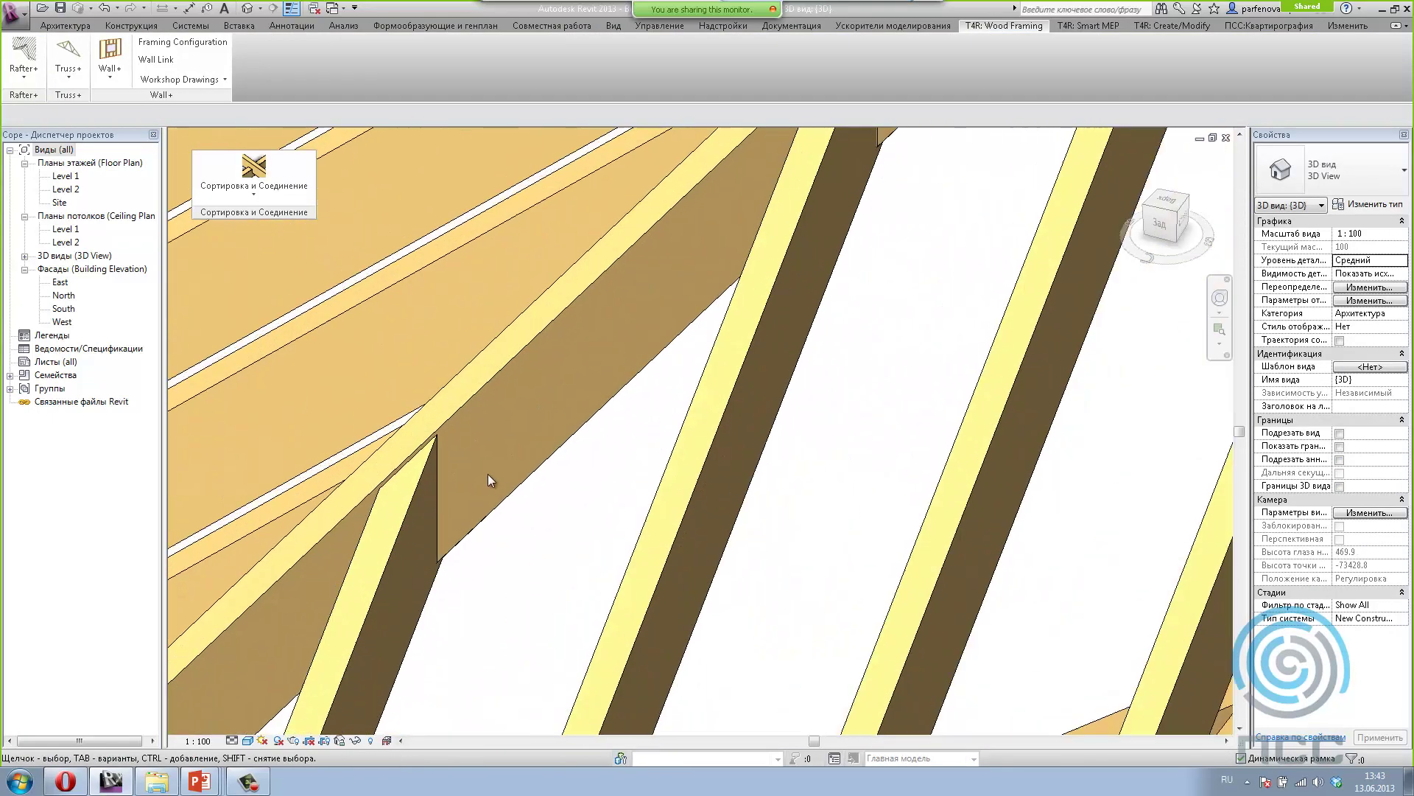
pyautogui.scroll(3, 443, 563)
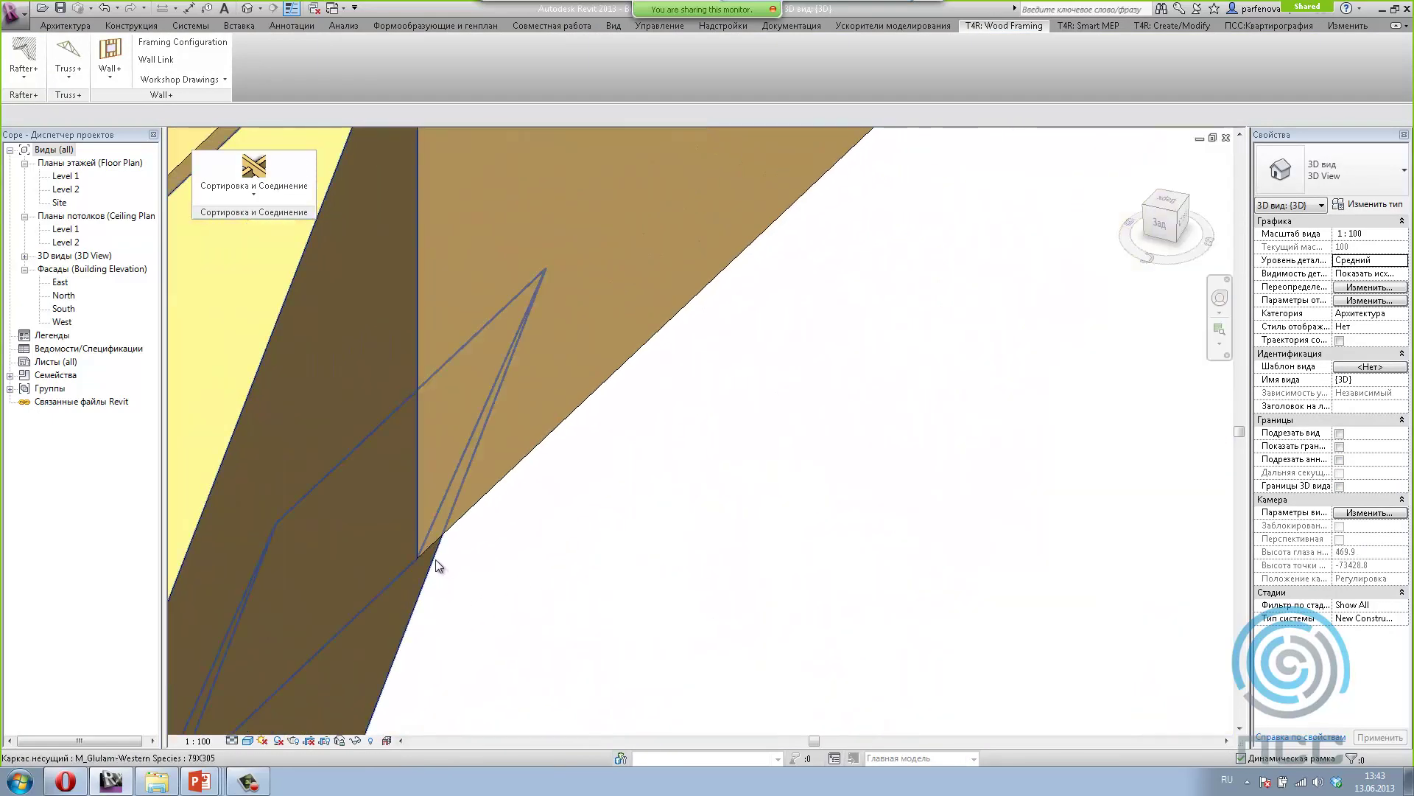
pyautogui.click(441, 557)
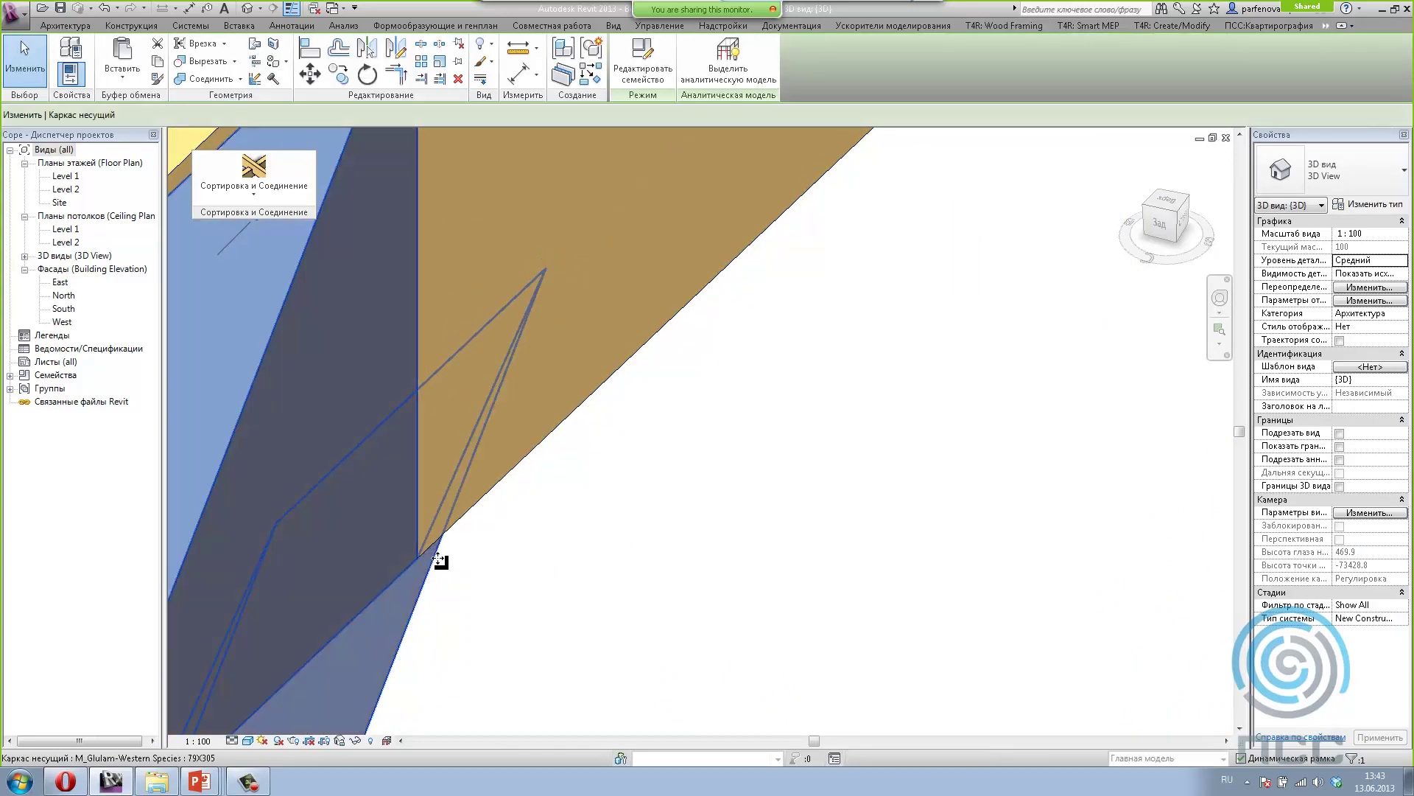
pyautogui.scroll(-2, 464, 561)
pyautogui.scroll(-2, 473, 493)
pyautogui.scroll(-5, 470, 582)
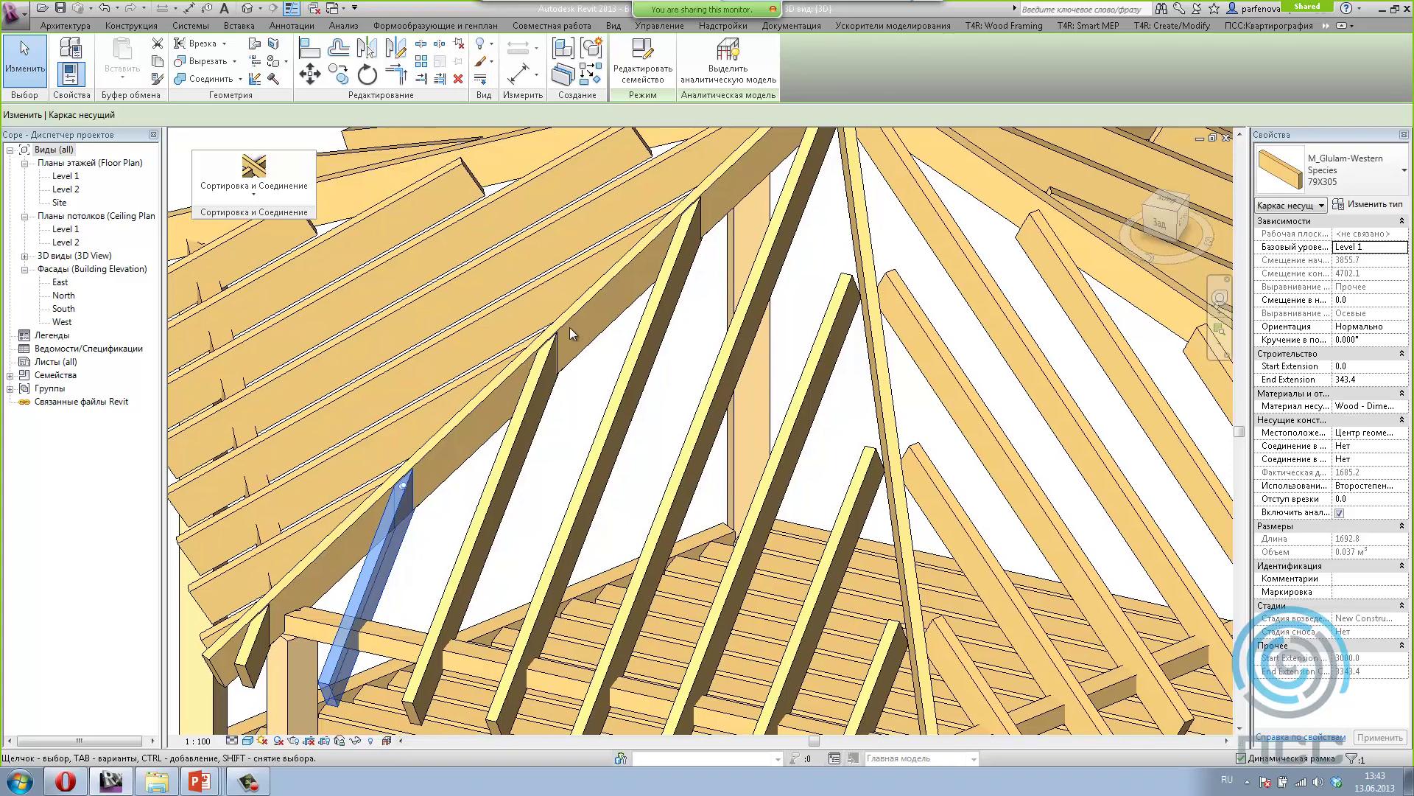
pyautogui.scroll(3, 542, 353)
pyautogui.scroll(2, 549, 366)
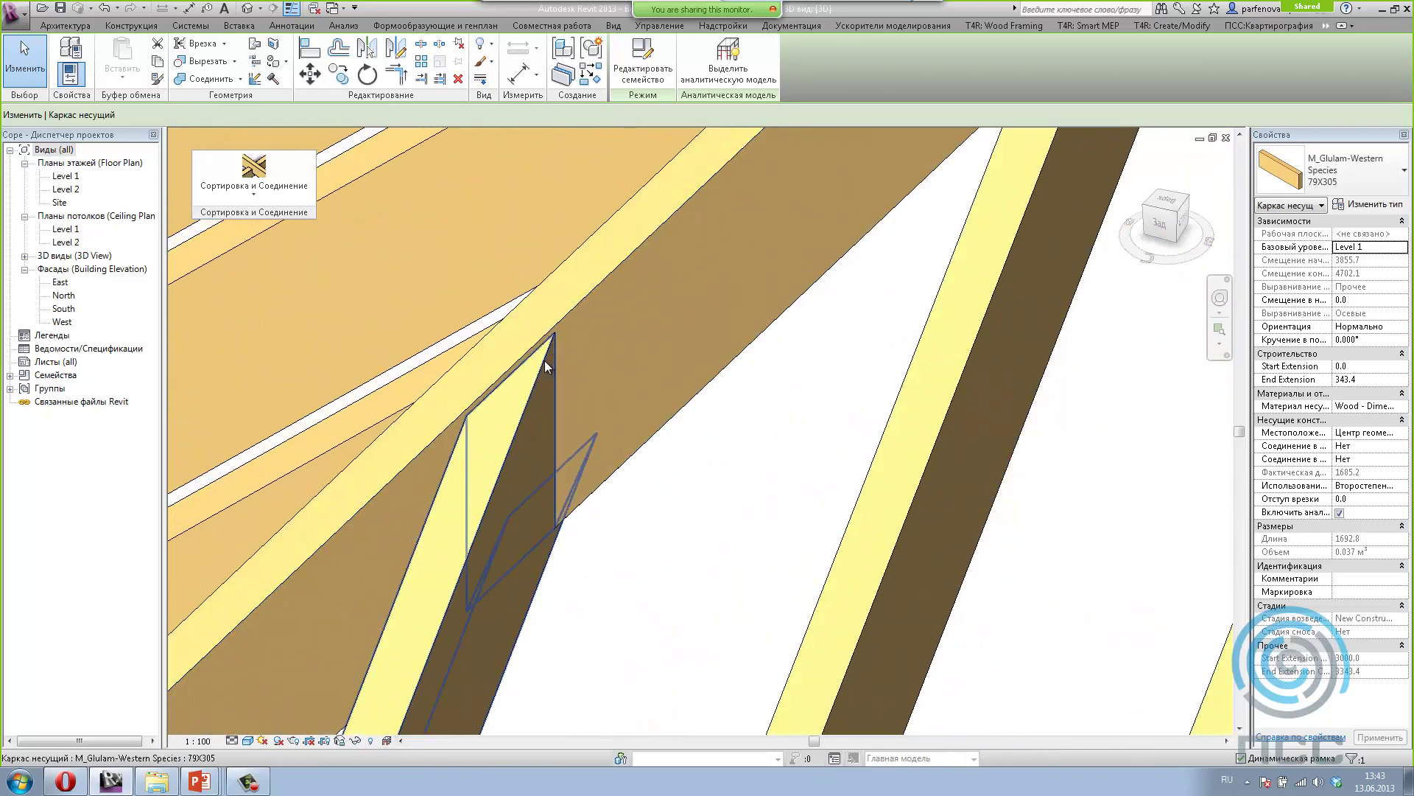
pyautogui.scroll(-2, 412, 369)
pyautogui.scroll(-2, 417, 375)
pyautogui.scroll(-3, 417, 374)
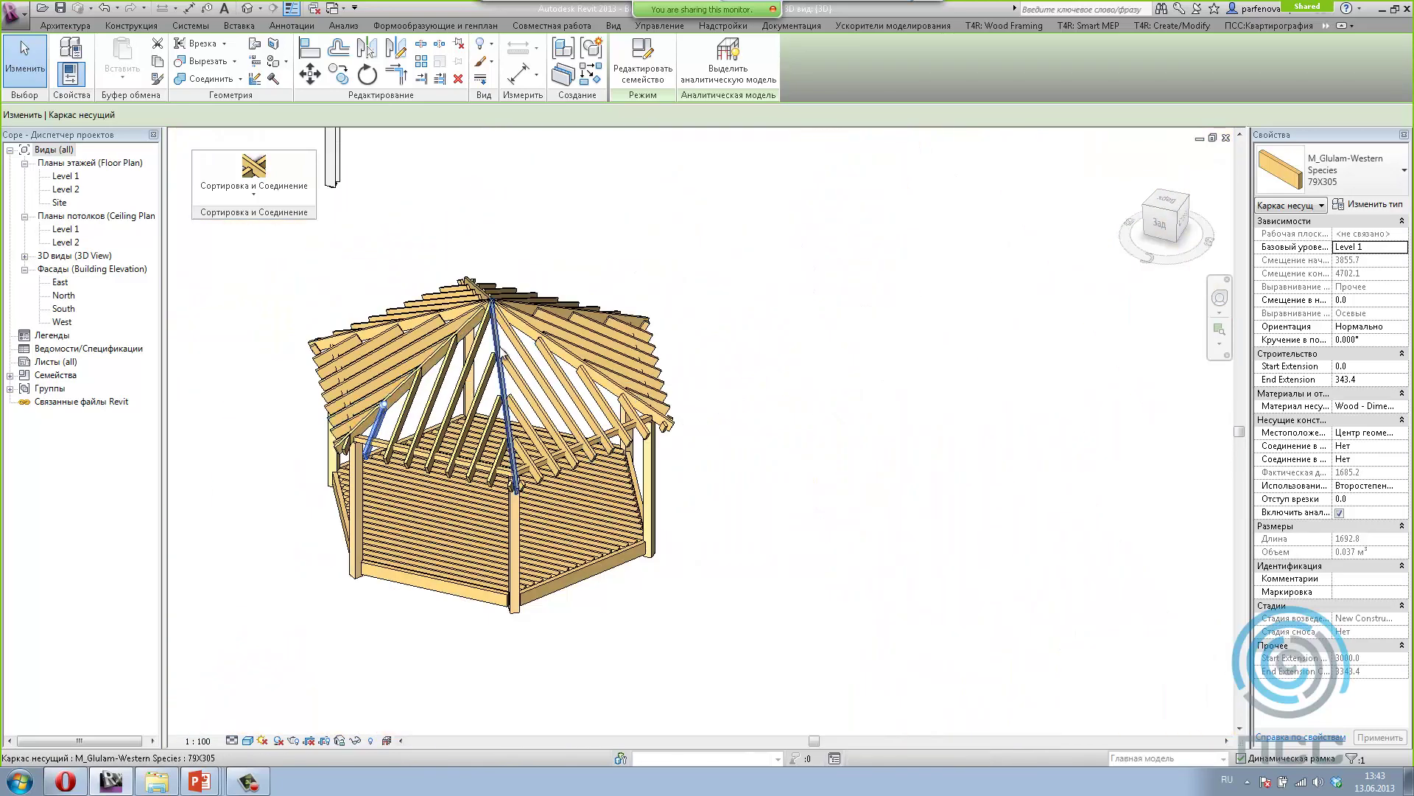
# Step: Join the beams converging on the central sloping beam, keeping the join despite the warning
pyautogui.click(507, 361)
pyautogui.scroll(4, 493, 358)
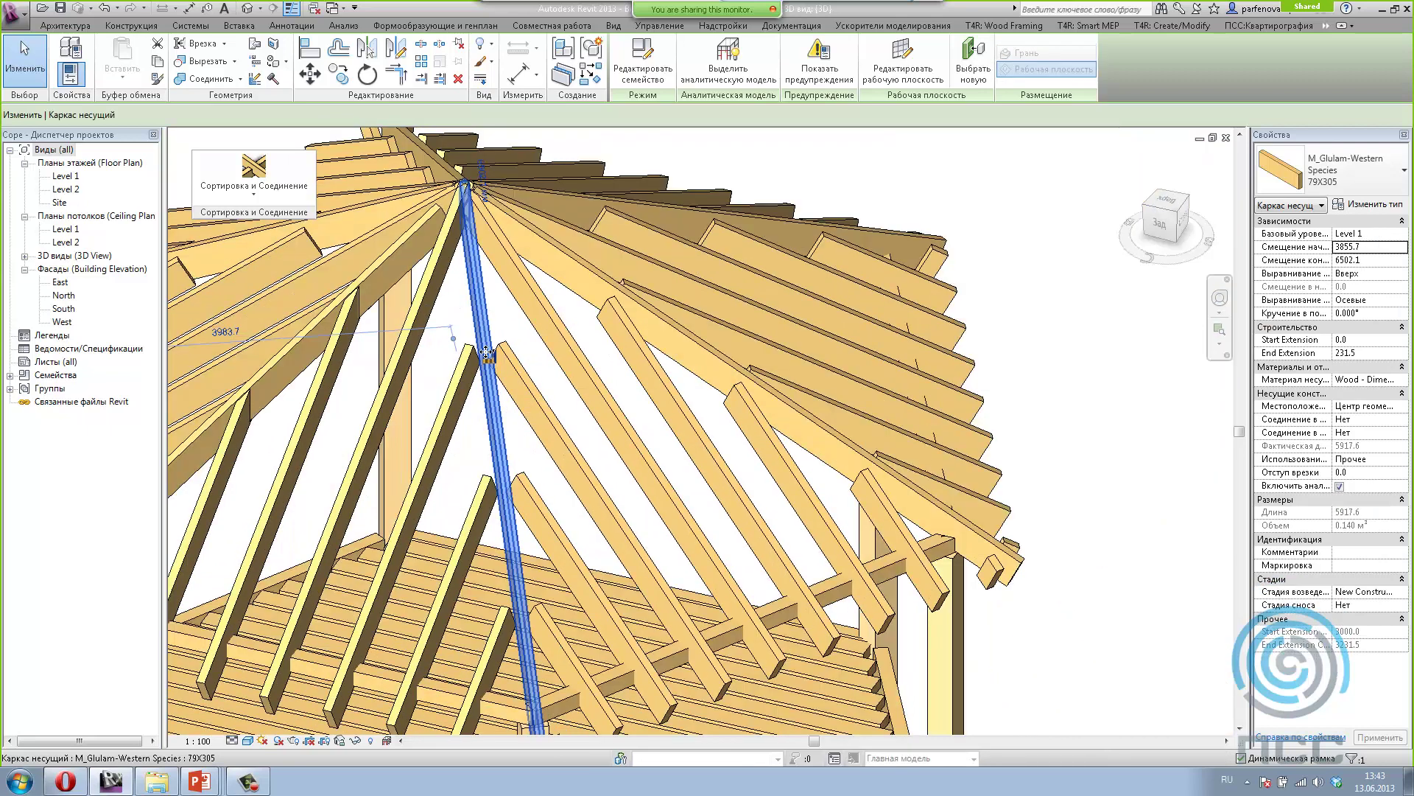
pyautogui.scroll(-3, 486, 352)
pyautogui.click(277, 201)
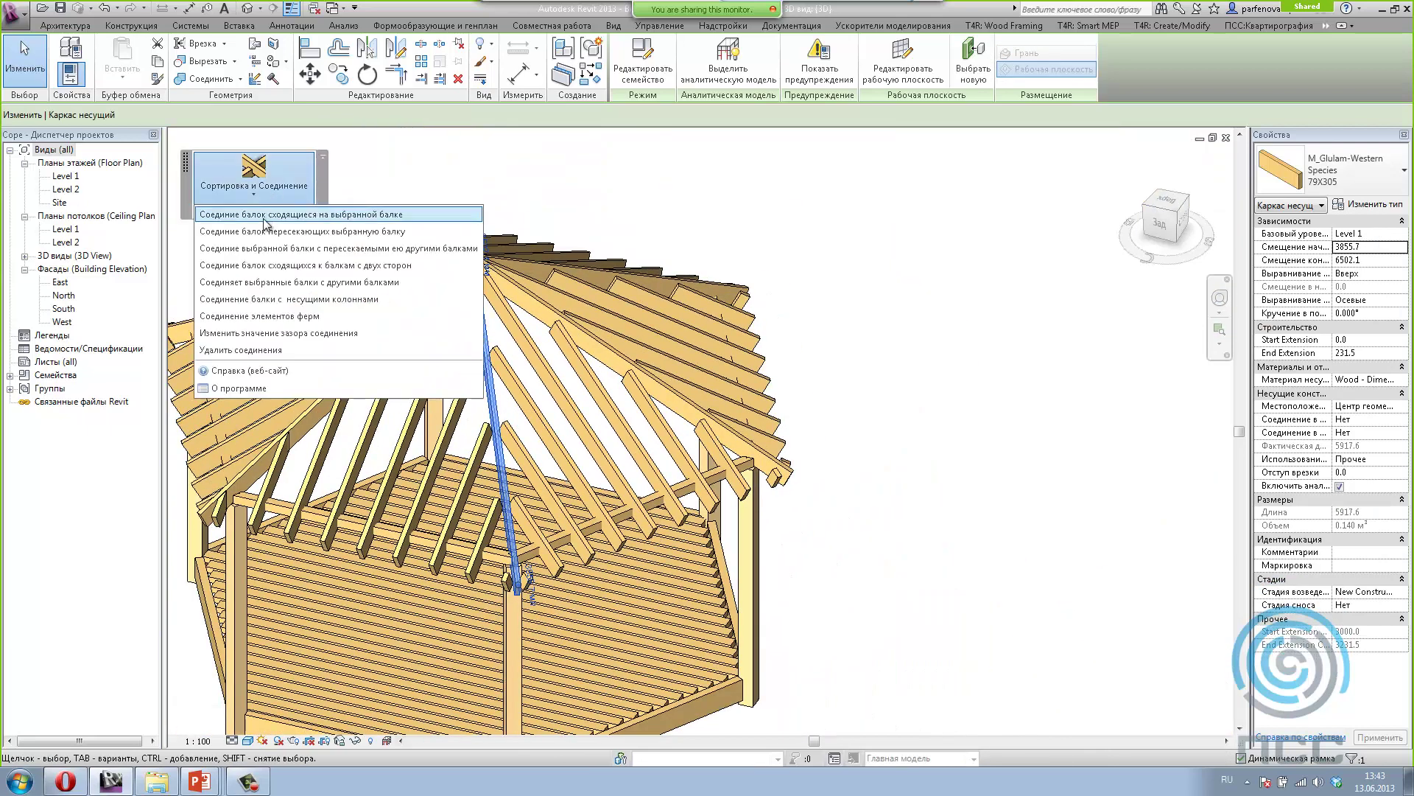
pyautogui.click(265, 220)
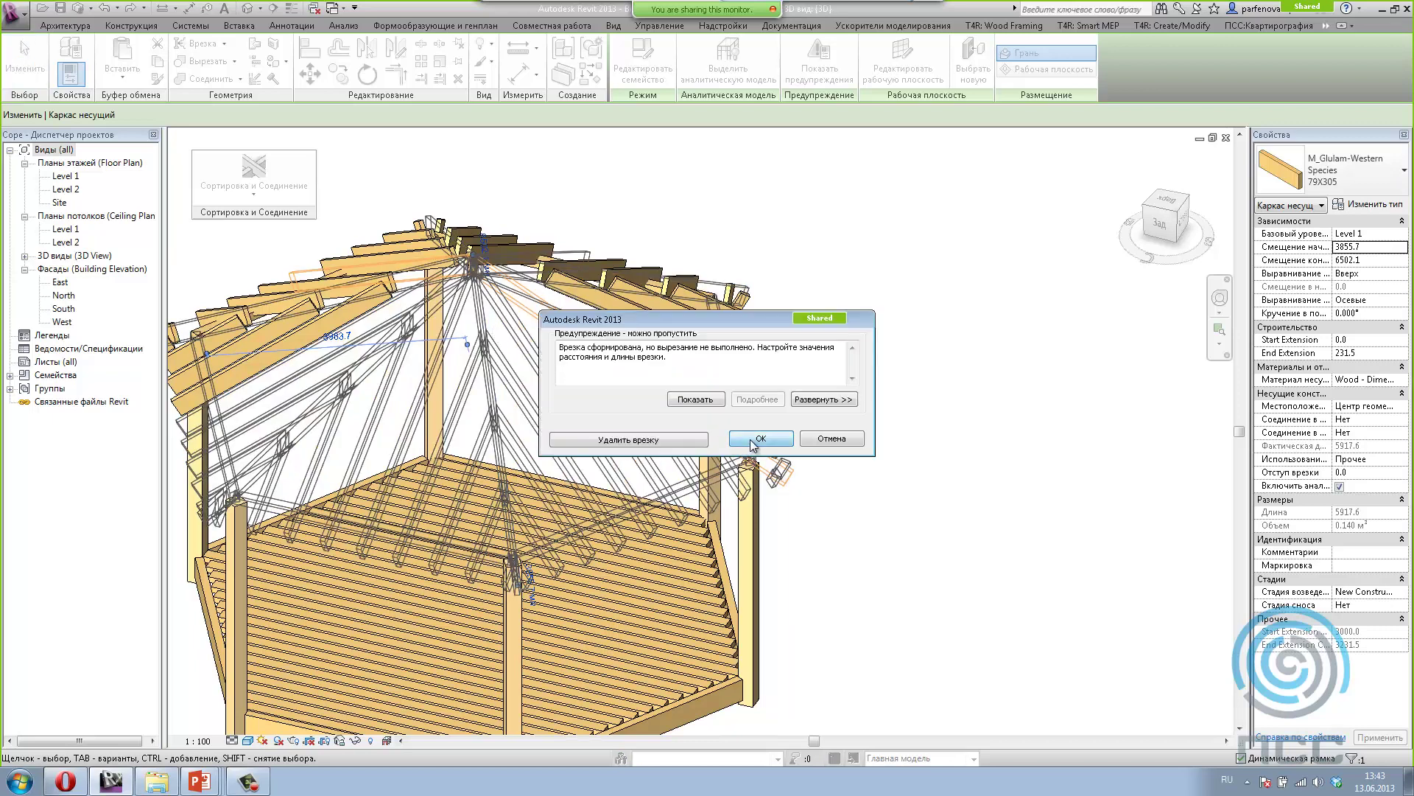
pyautogui.click(753, 439)
# Step: Deselect and zoom in and out to check the joined rafter joints
pyautogui.press('Escape')
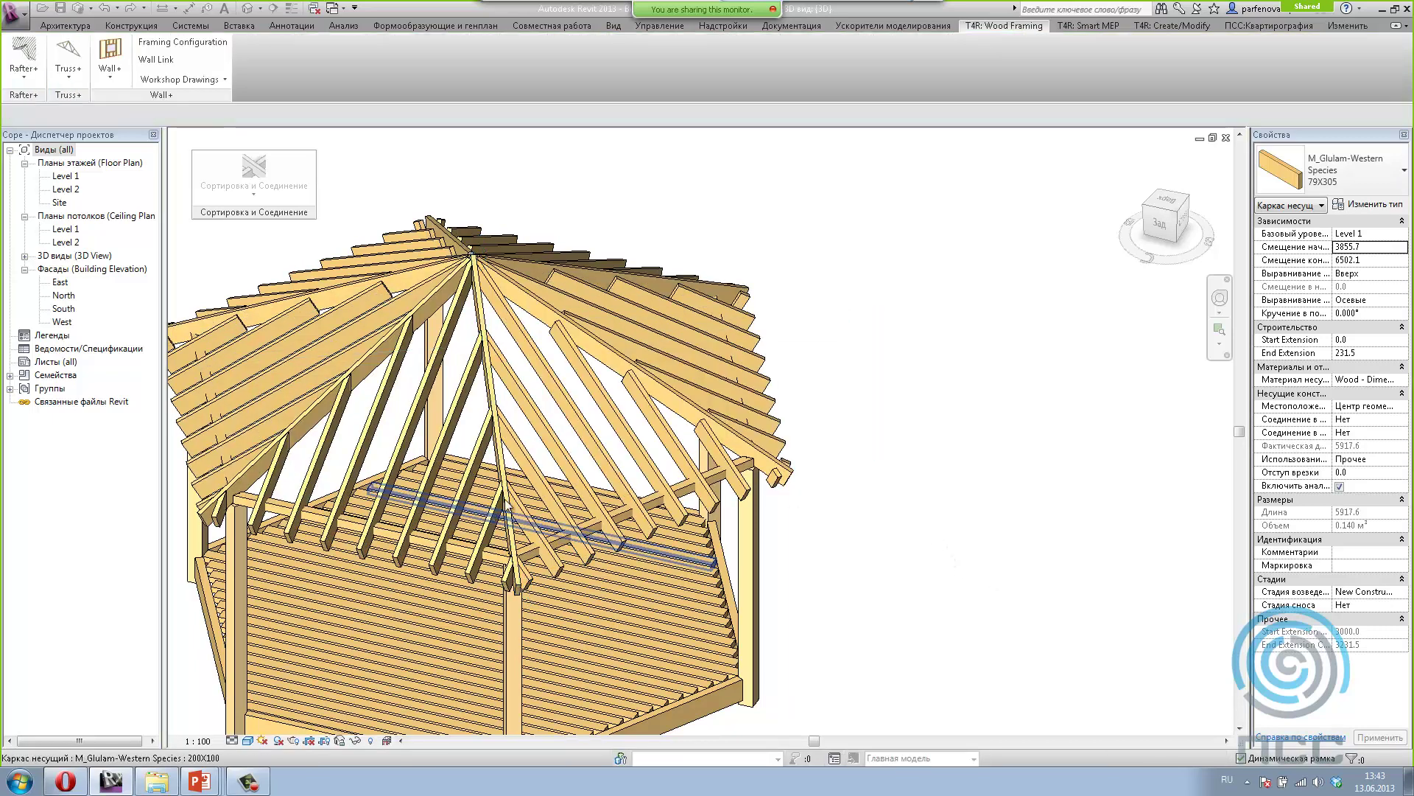
pyautogui.scroll(5, 658, 530)
pyautogui.scroll(4, 657, 530)
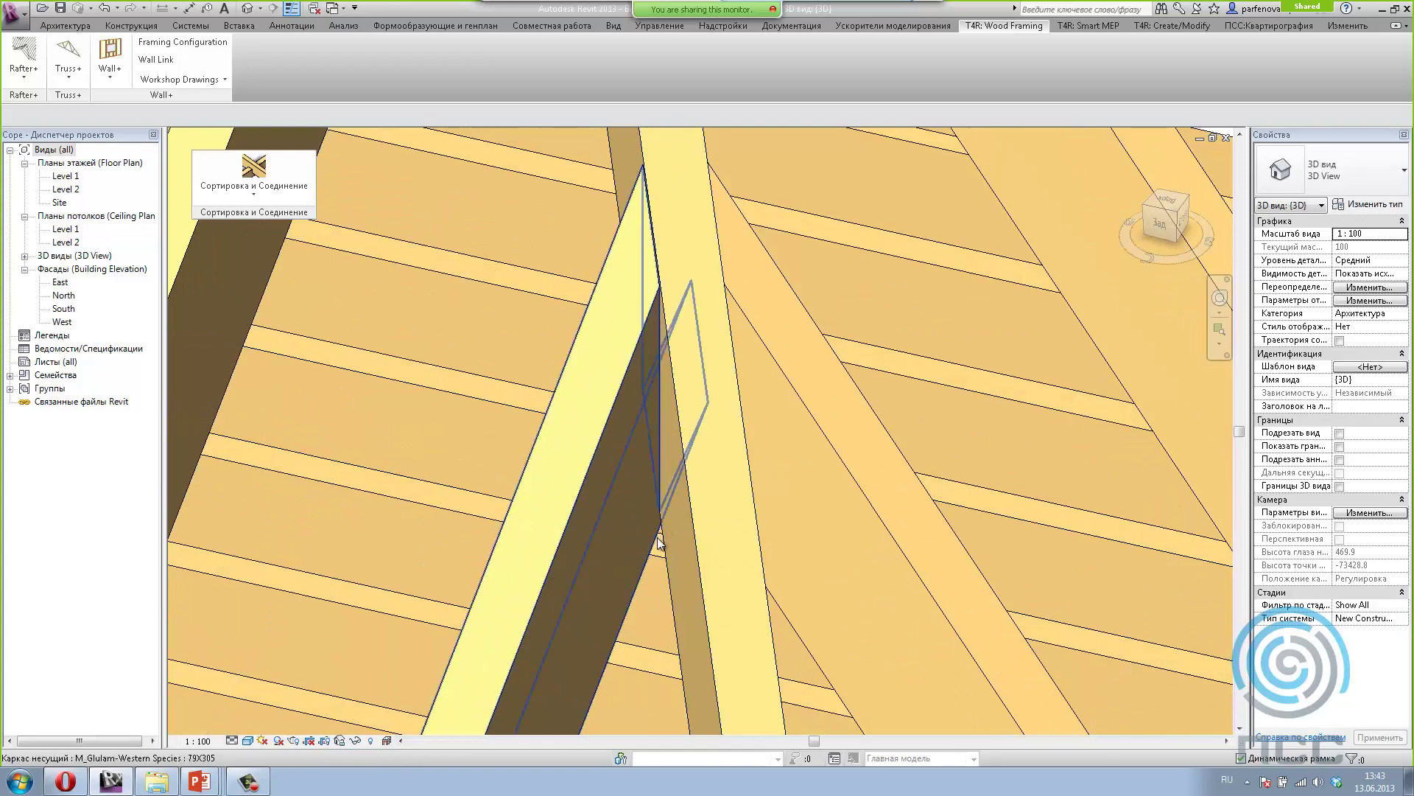
pyautogui.scroll(-3, 658, 540)
pyautogui.scroll(-4, 609, 511)
pyautogui.scroll(-4, 608, 511)
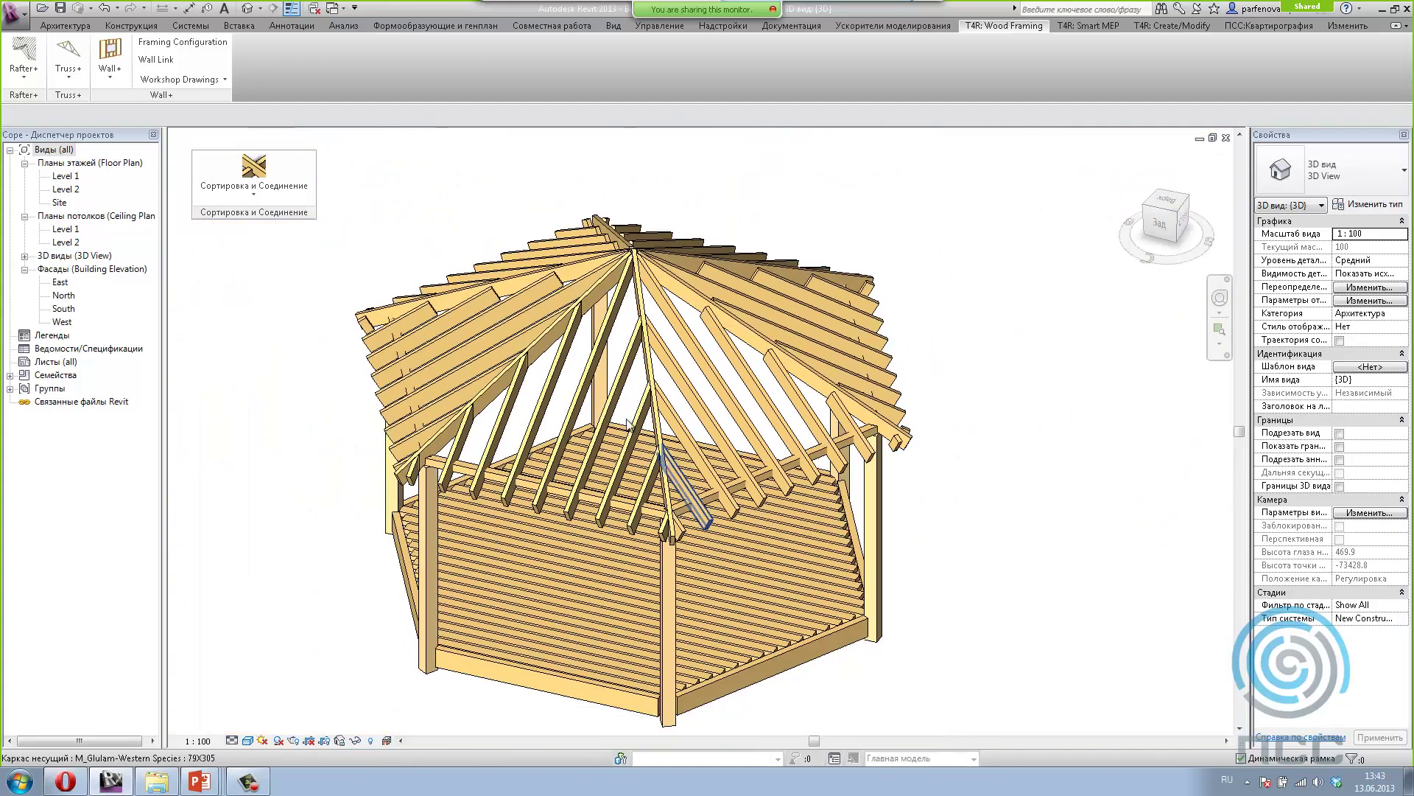
pyautogui.scroll(3, 619, 346)
pyautogui.scroll(3, 618, 346)
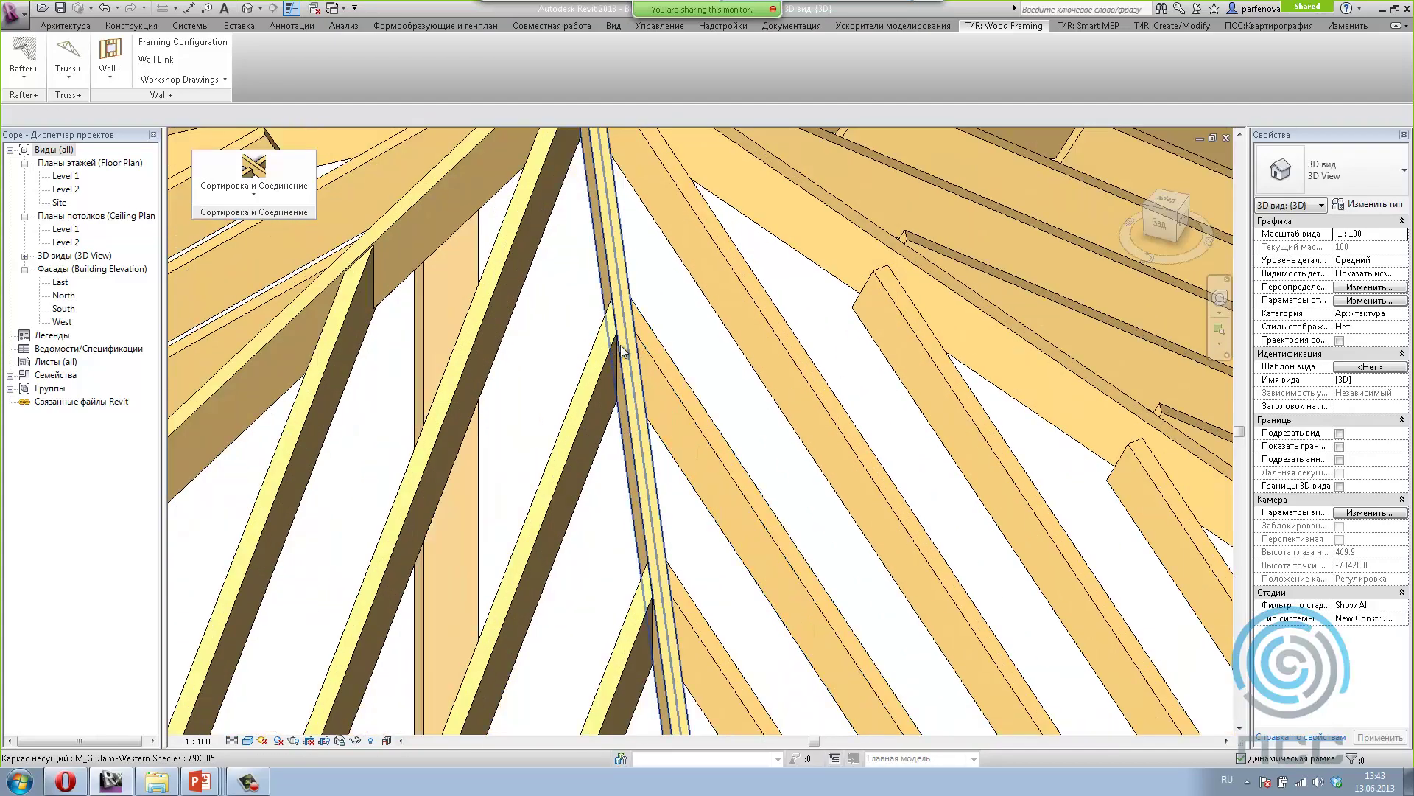
pyautogui.scroll(-5, 616, 353)
pyautogui.scroll(-3, 660, 381)
pyautogui.scroll(-2, 543, 499)
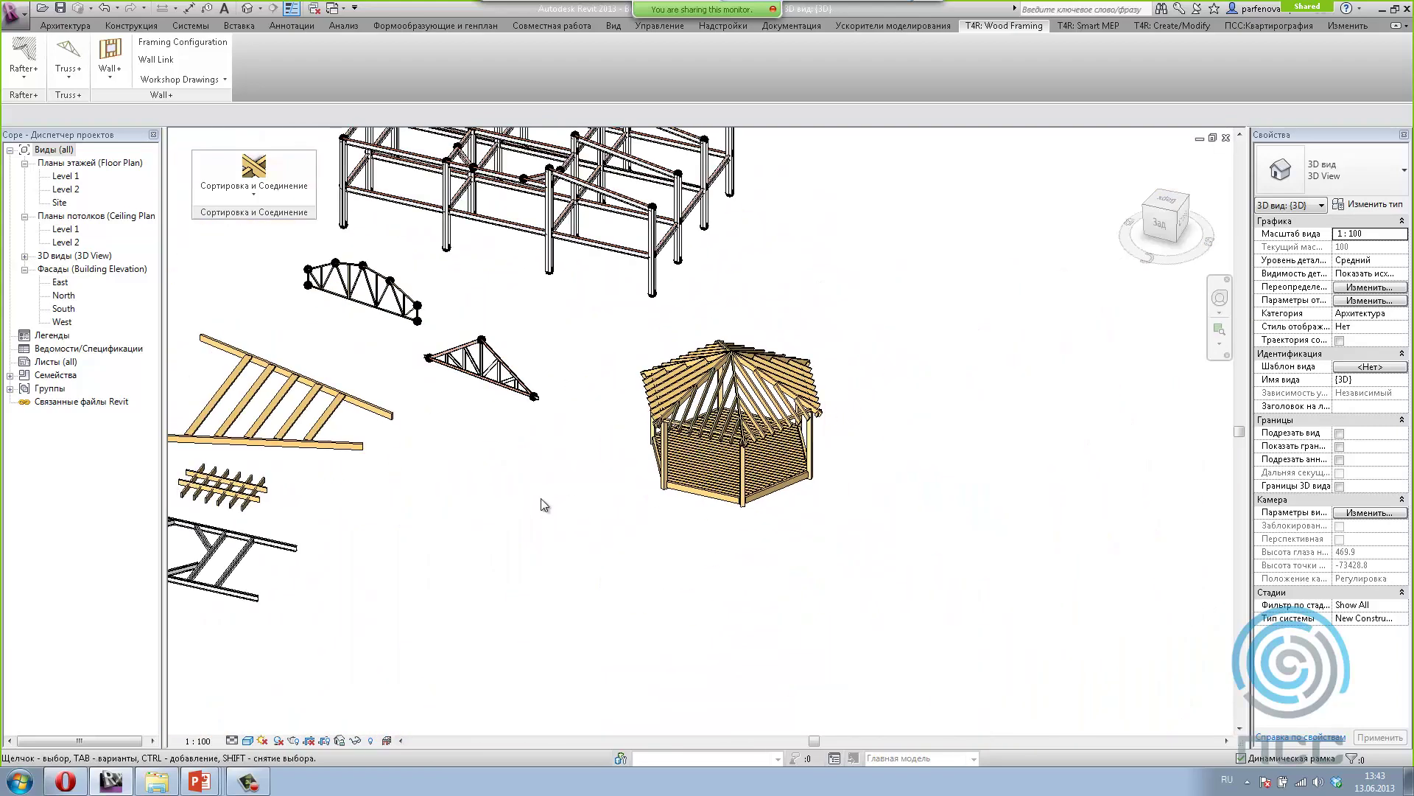
# Step: Pan and zoom onto the timber grid of 79X305 glulam beams
pyautogui.moveTo(543, 499)
pyautogui.mouseDown(button='middle')
pyautogui.moveTo(859, 473)
pyautogui.moveTo(807, 527)
pyautogui.moveTo(748, 556)
pyautogui.moveTo(663, 515)
pyautogui.moveTo(786, 537)
pyautogui.mouseUp(button='middle')
pyautogui.scroll(4, 579, 480)
pyautogui.scroll(5, 579, 479)
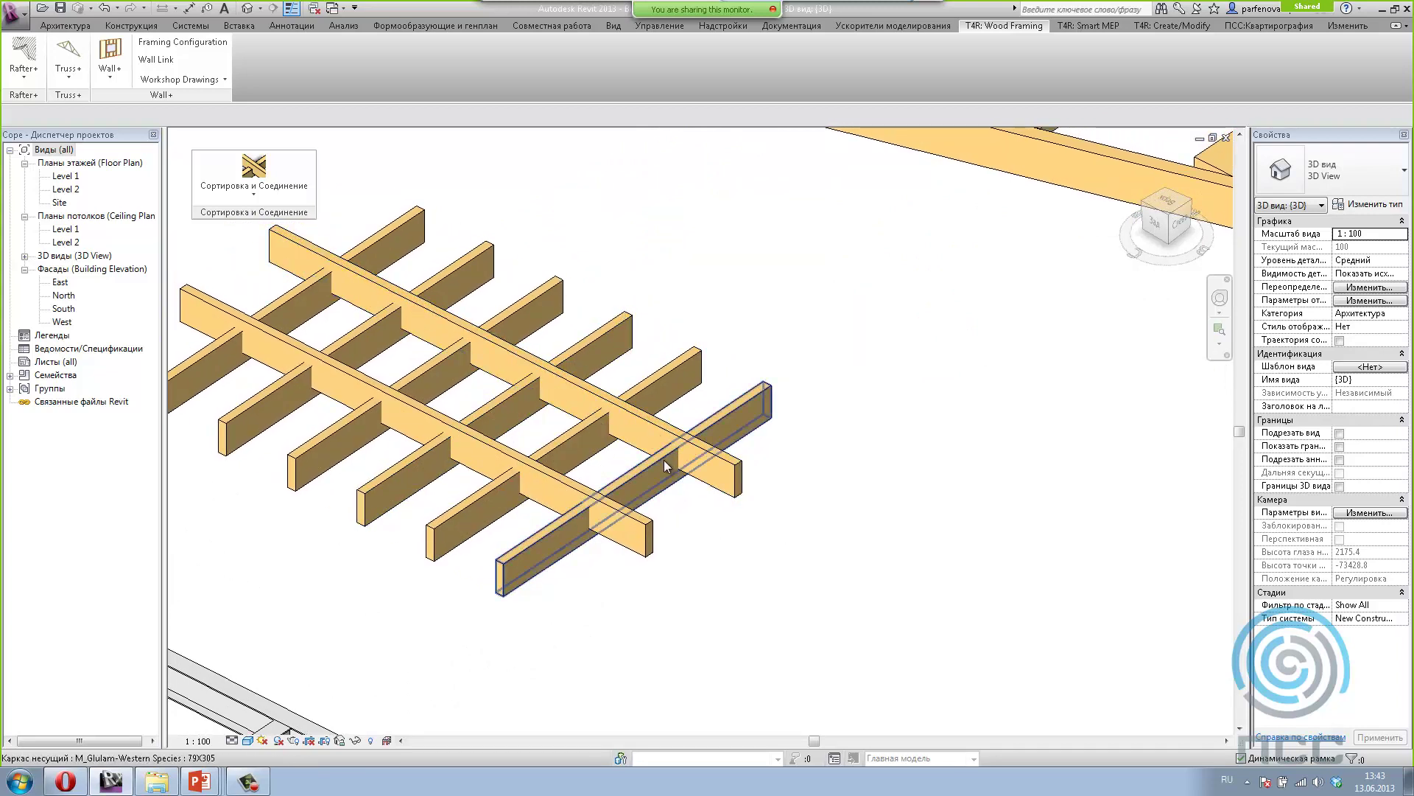
# Step: Cope the crossing joists into the upper long 79X305 beam with a 30 gap, then zoom to check
pyautogui.click(650, 425)
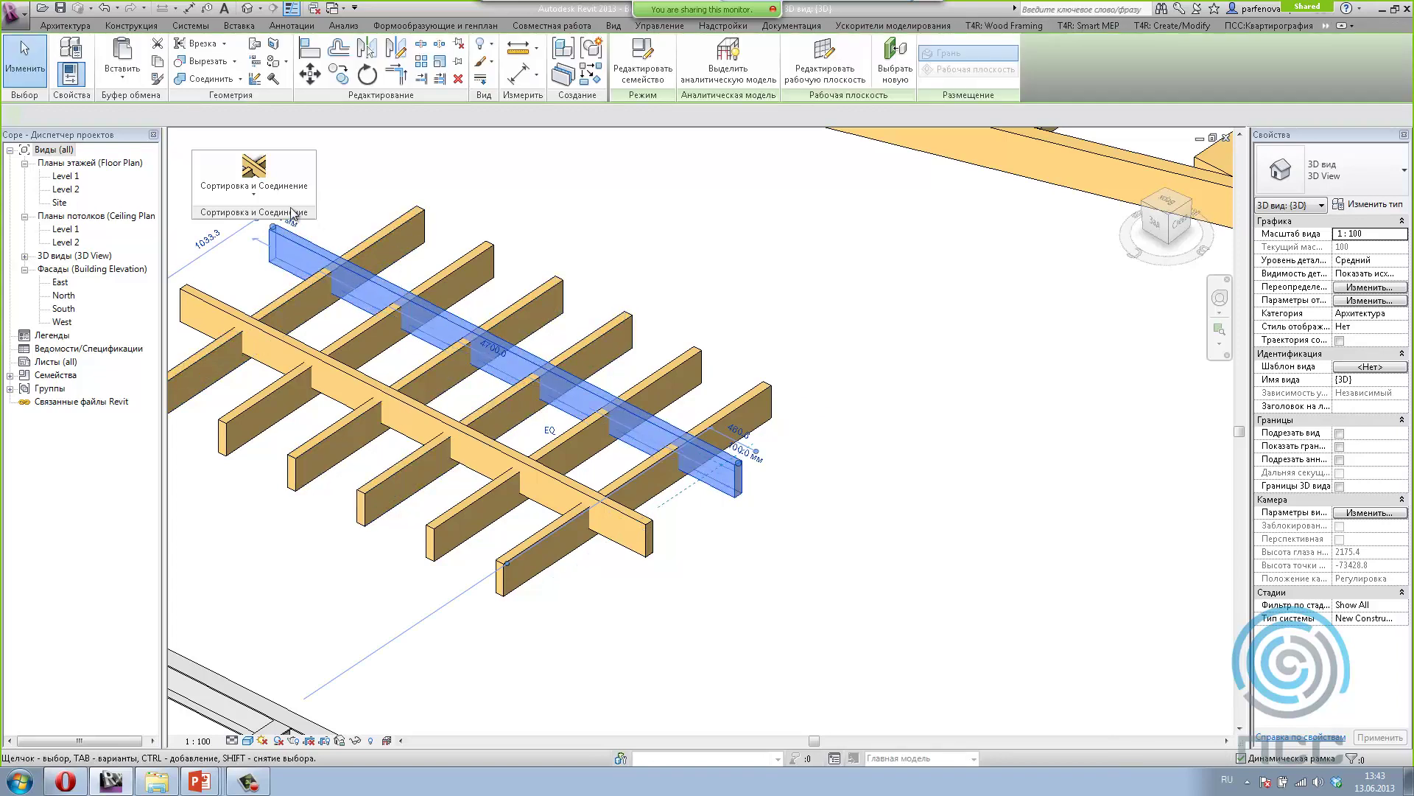
pyautogui.click(254, 190)
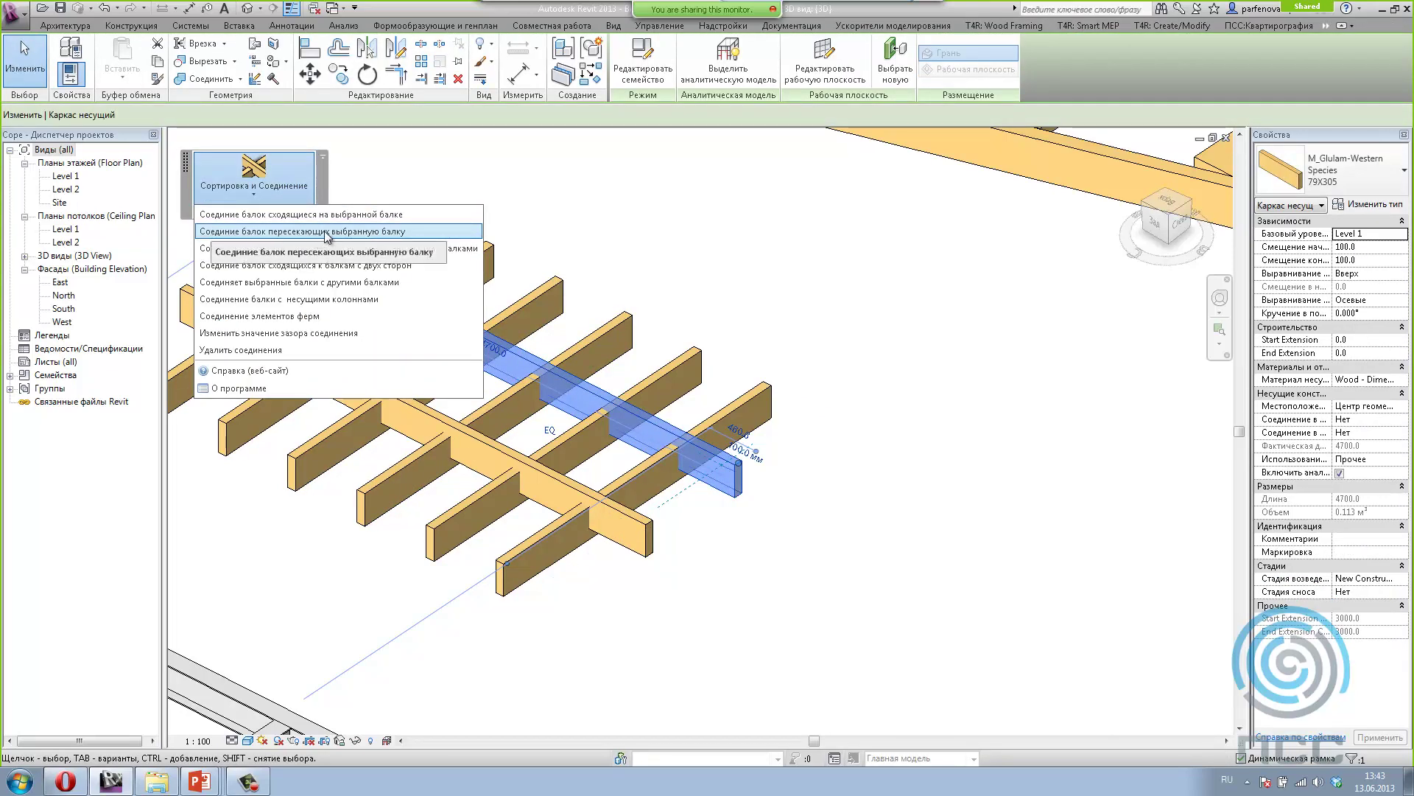
pyautogui.click(326, 232)
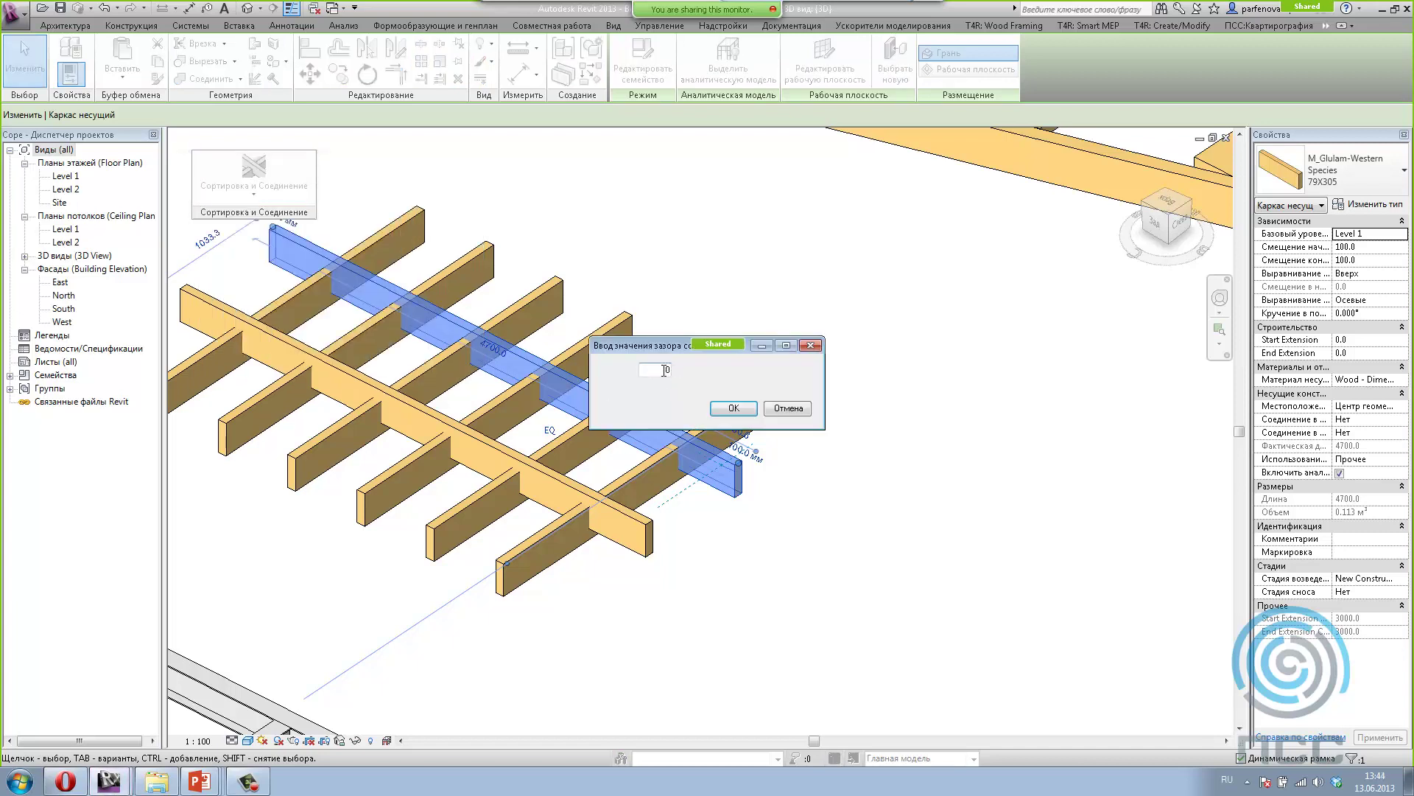
pyautogui.click(733, 411)
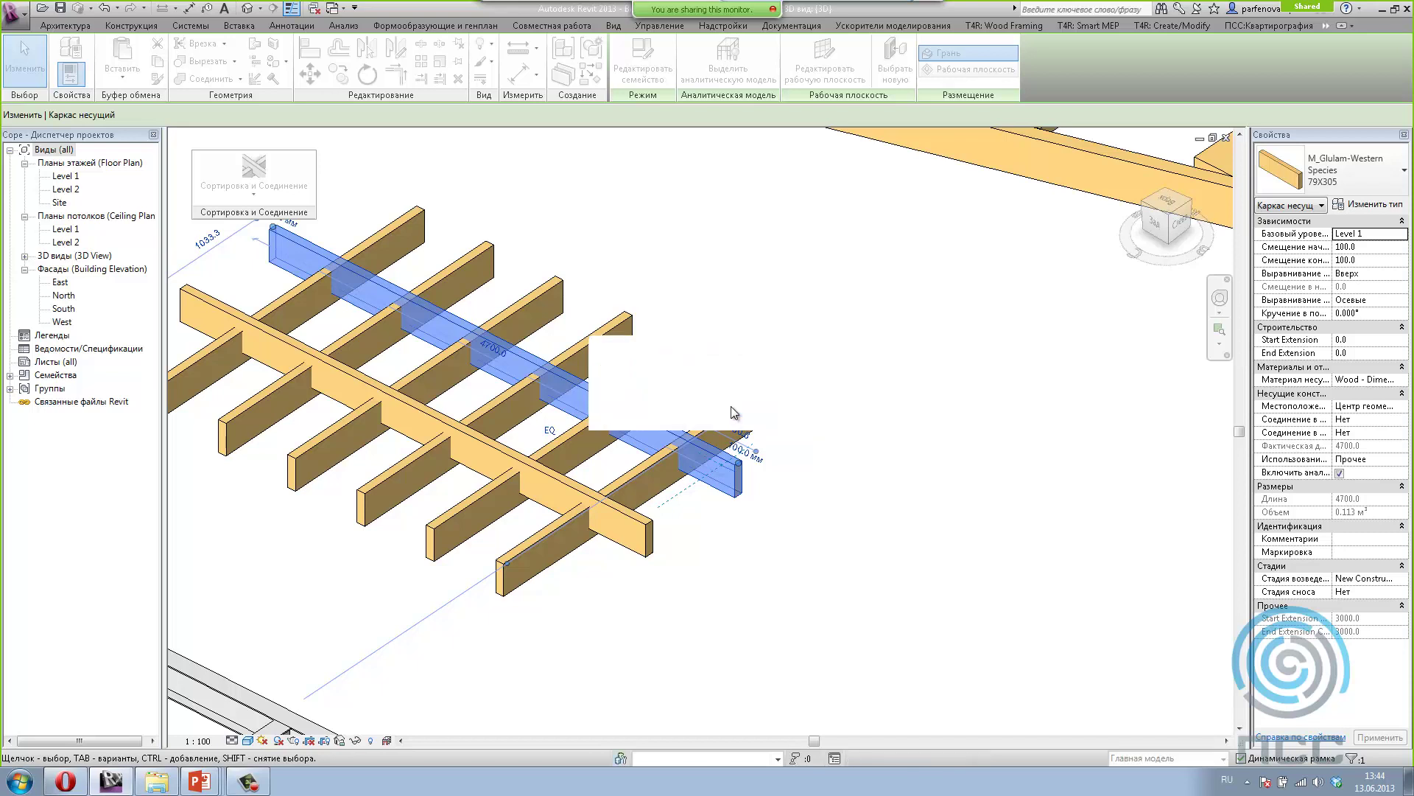
pyautogui.click(720, 562)
pyautogui.scroll(2, 648, 431)
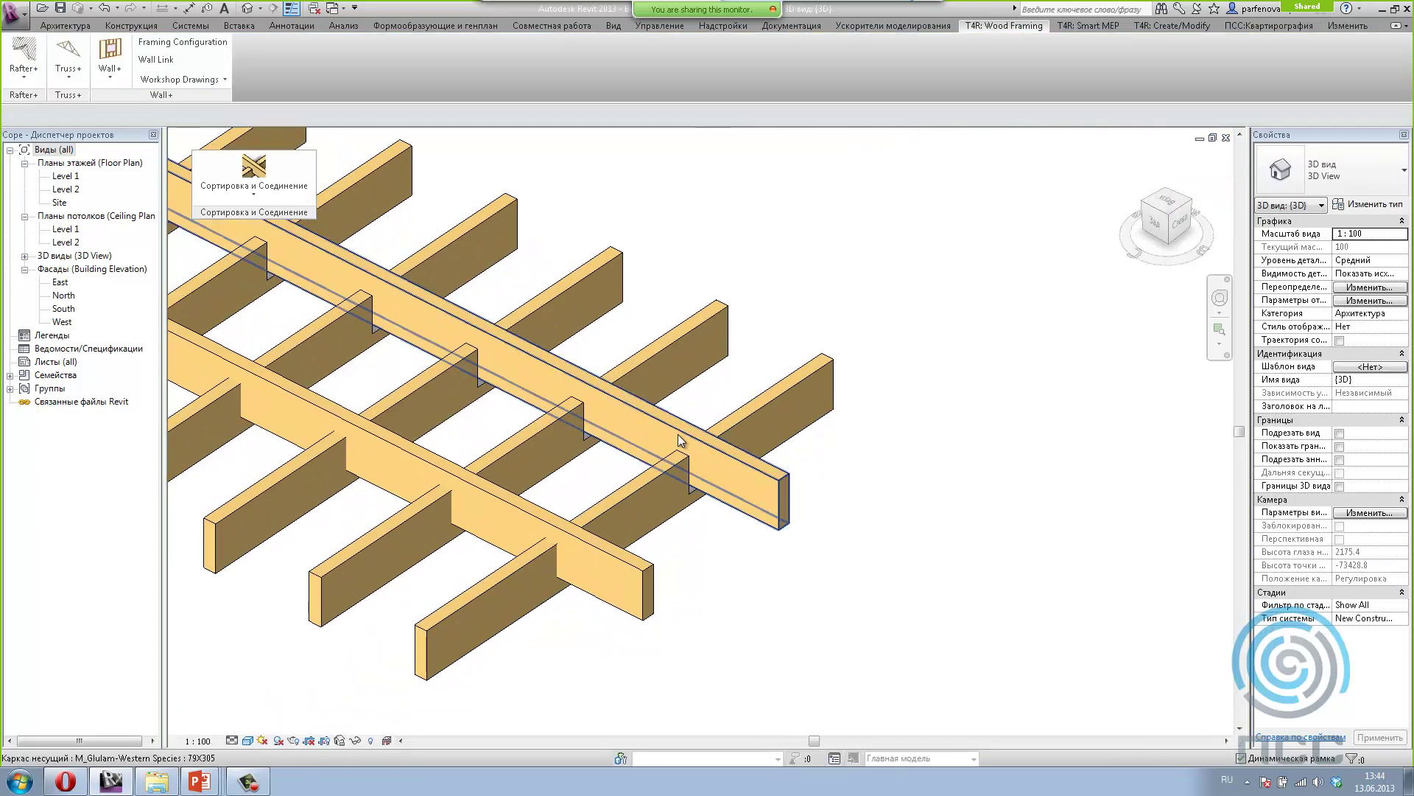
pyautogui.scroll(2, 687, 466)
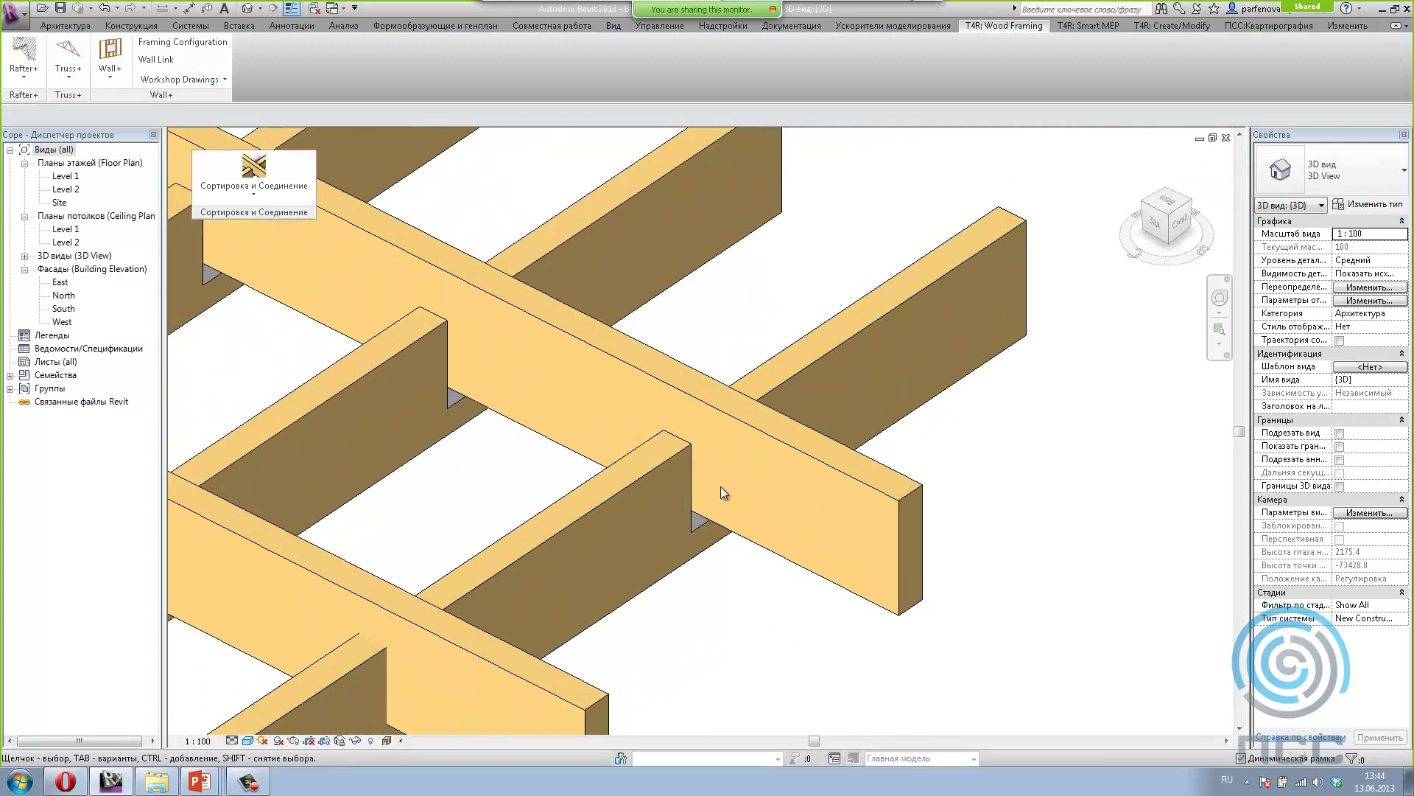
pyautogui.scroll(2, 700, 442)
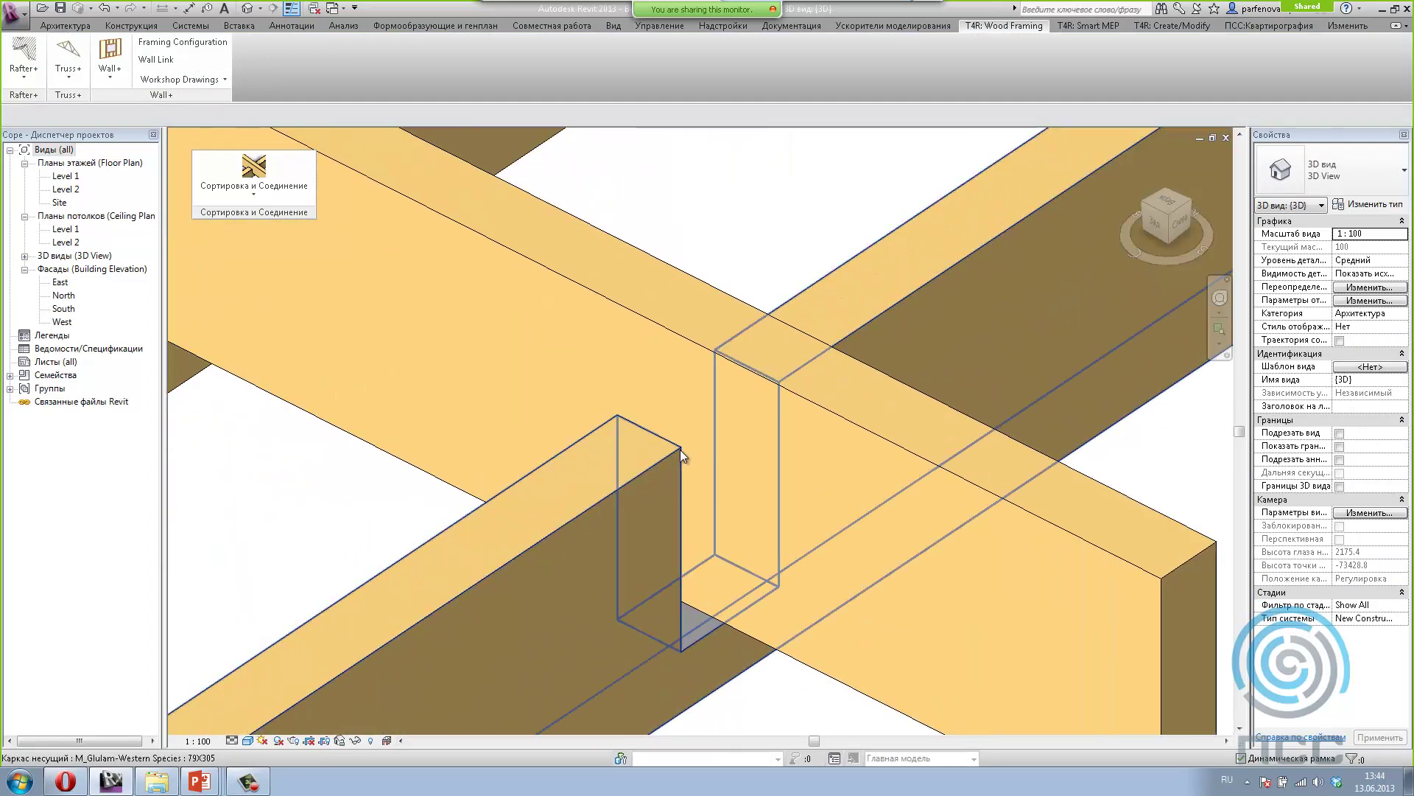
pyautogui.scroll(-3, 696, 439)
pyautogui.scroll(-3, 709, 434)
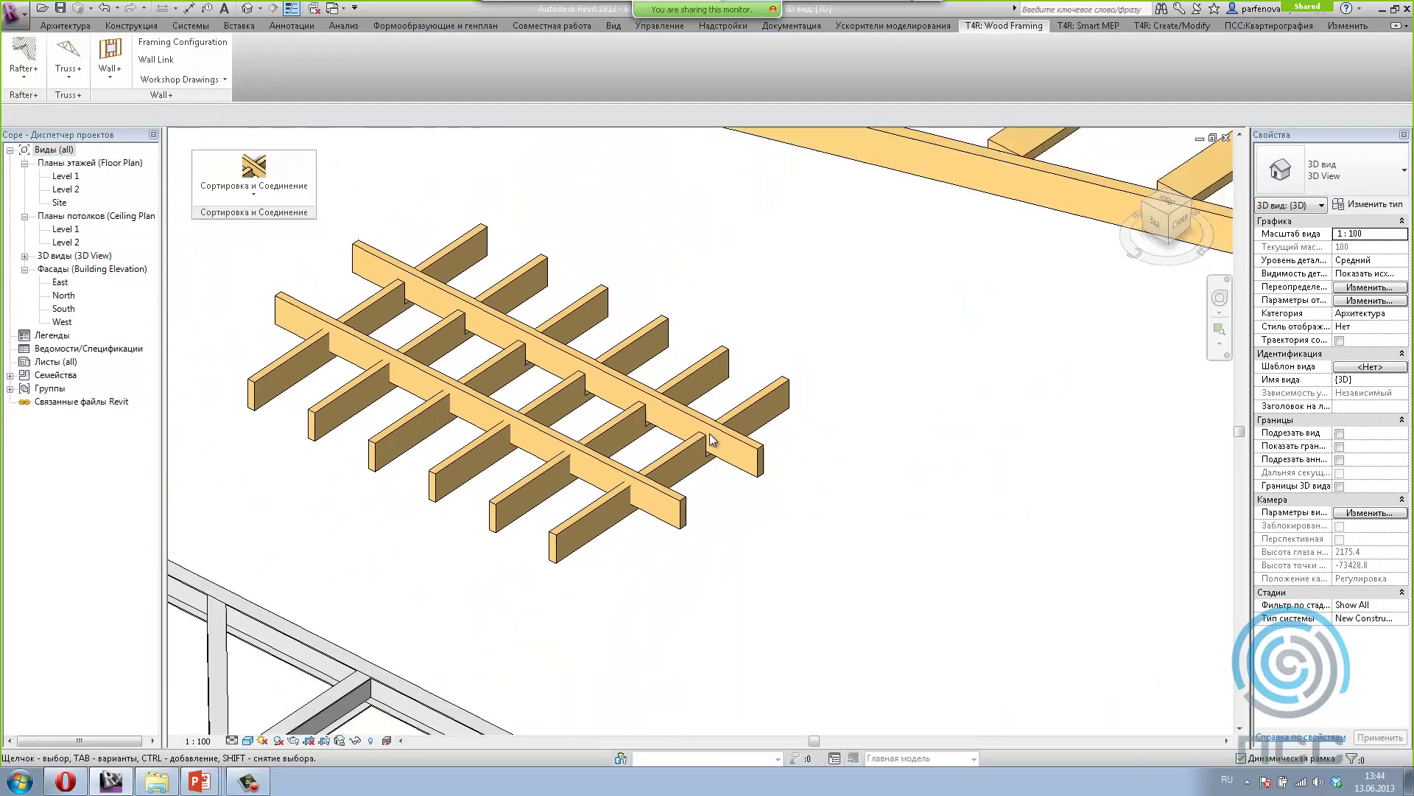
# Step: Join the crossing joists to the lower long beam from both sides with a 30 gap
pyautogui.click(624, 475)
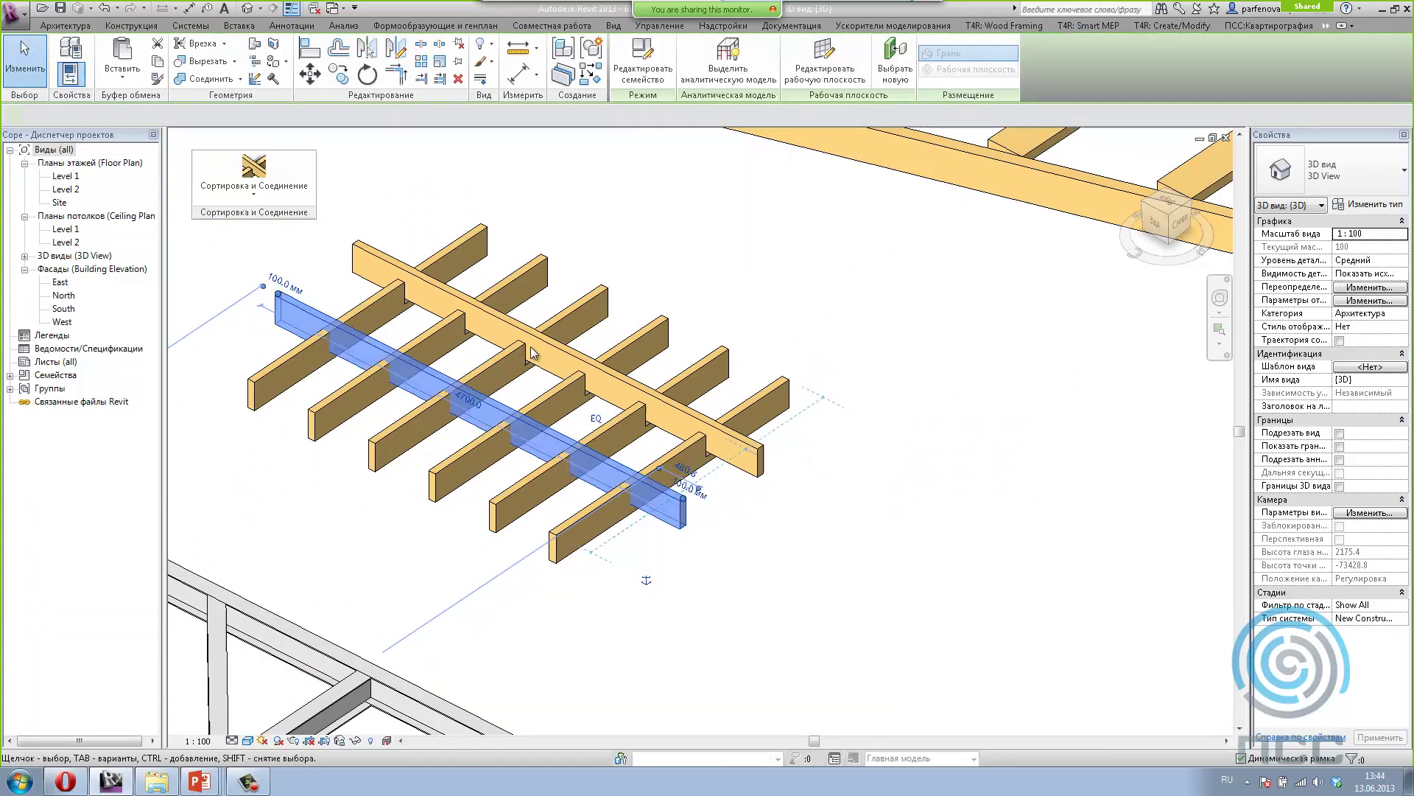
pyautogui.click(242, 193)
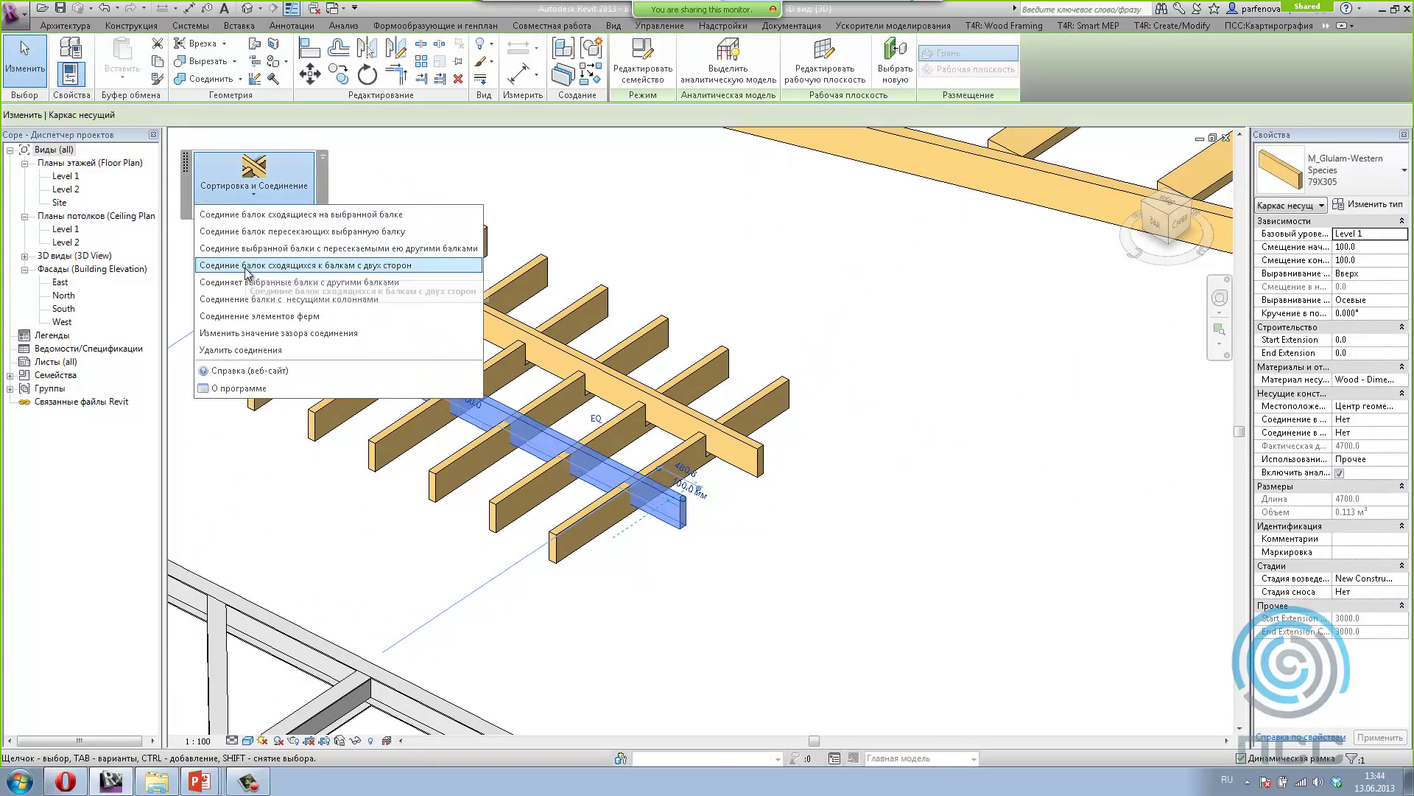
pyautogui.click(464, 249)
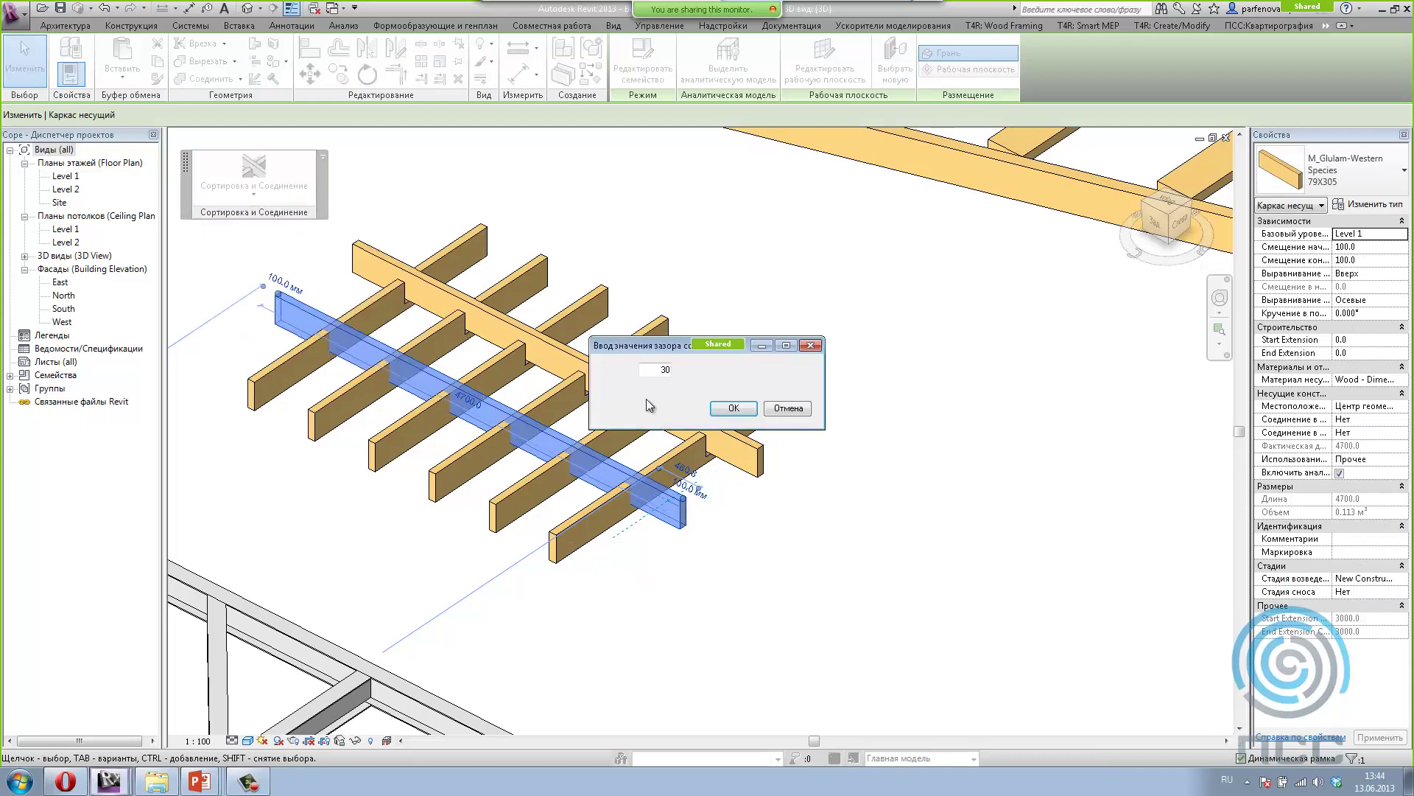
pyautogui.click(733, 408)
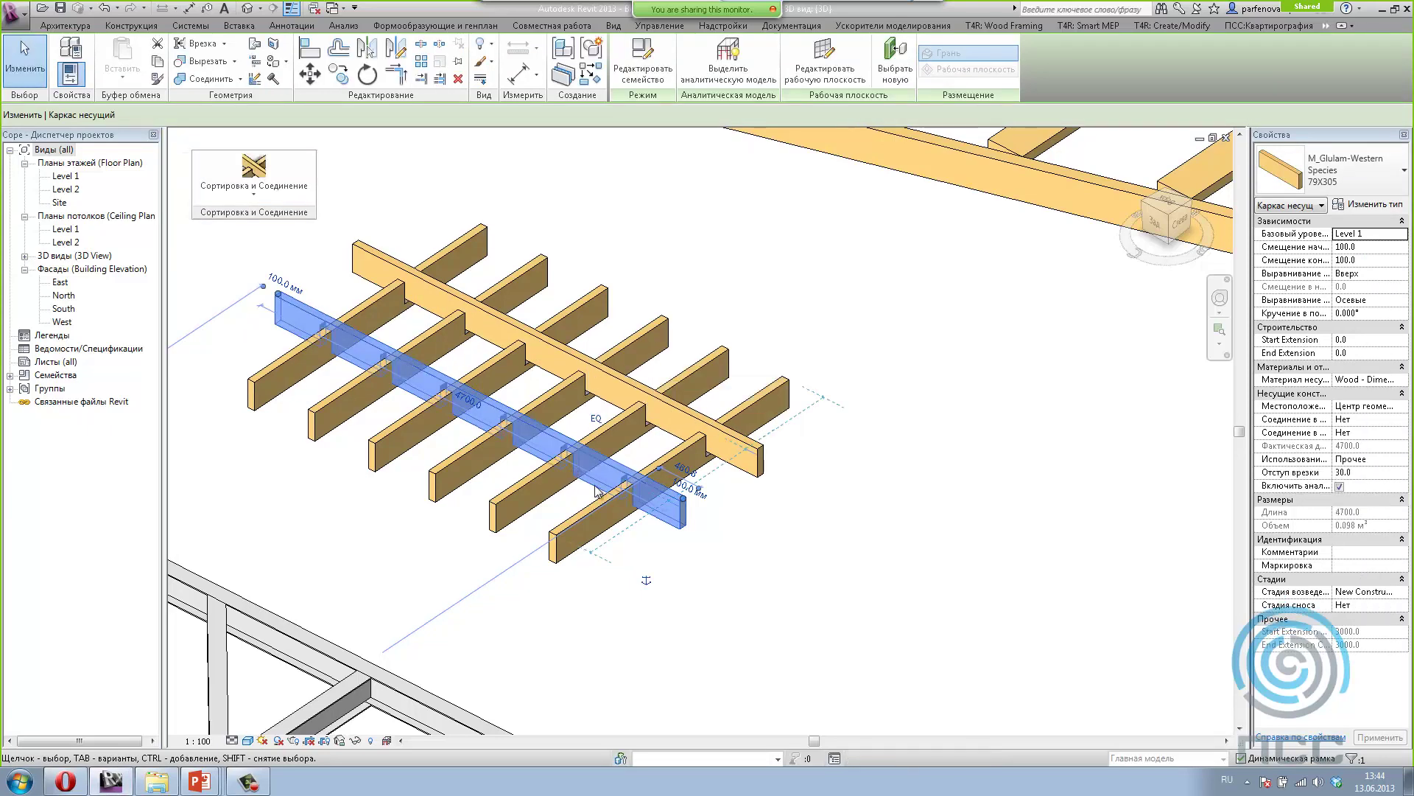
pyautogui.click(693, 557)
# Step: Zoom out to check the notches, then pan toward the rafter triangle
pyautogui.scroll(5, 623, 485)
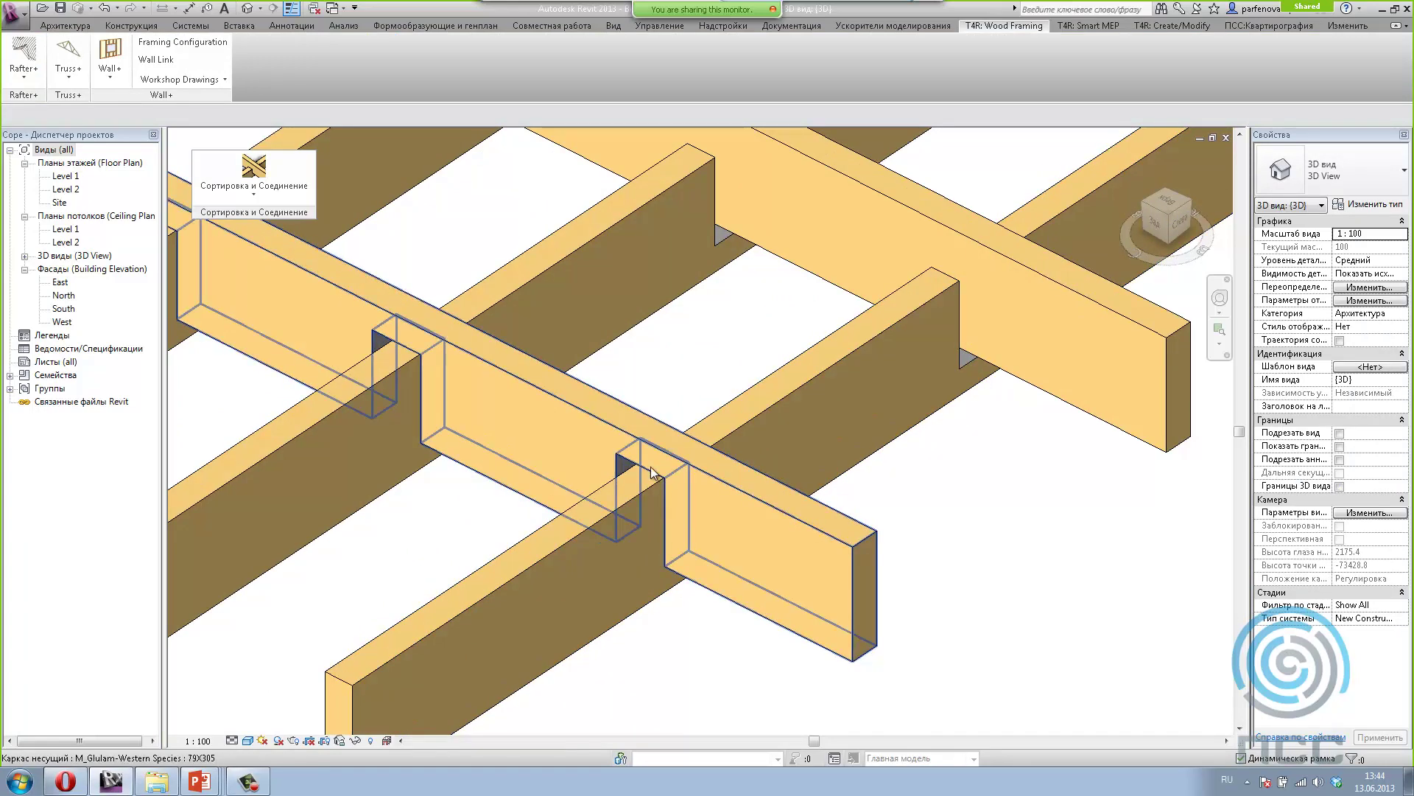
pyautogui.scroll(-2, 608, 470)
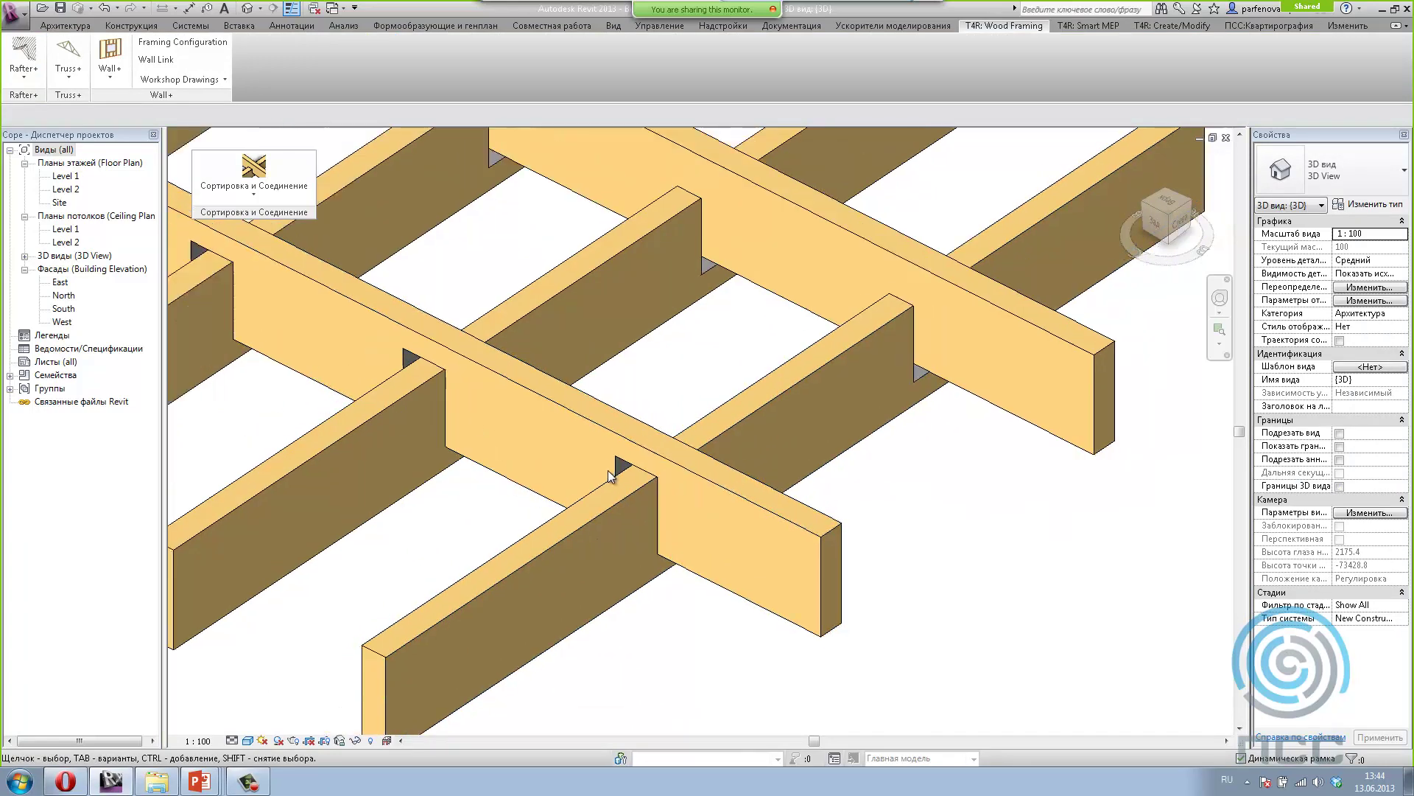
pyautogui.scroll(-2, 612, 479)
pyautogui.scroll(-2, 613, 478)
pyautogui.scroll(-2, 613, 478)
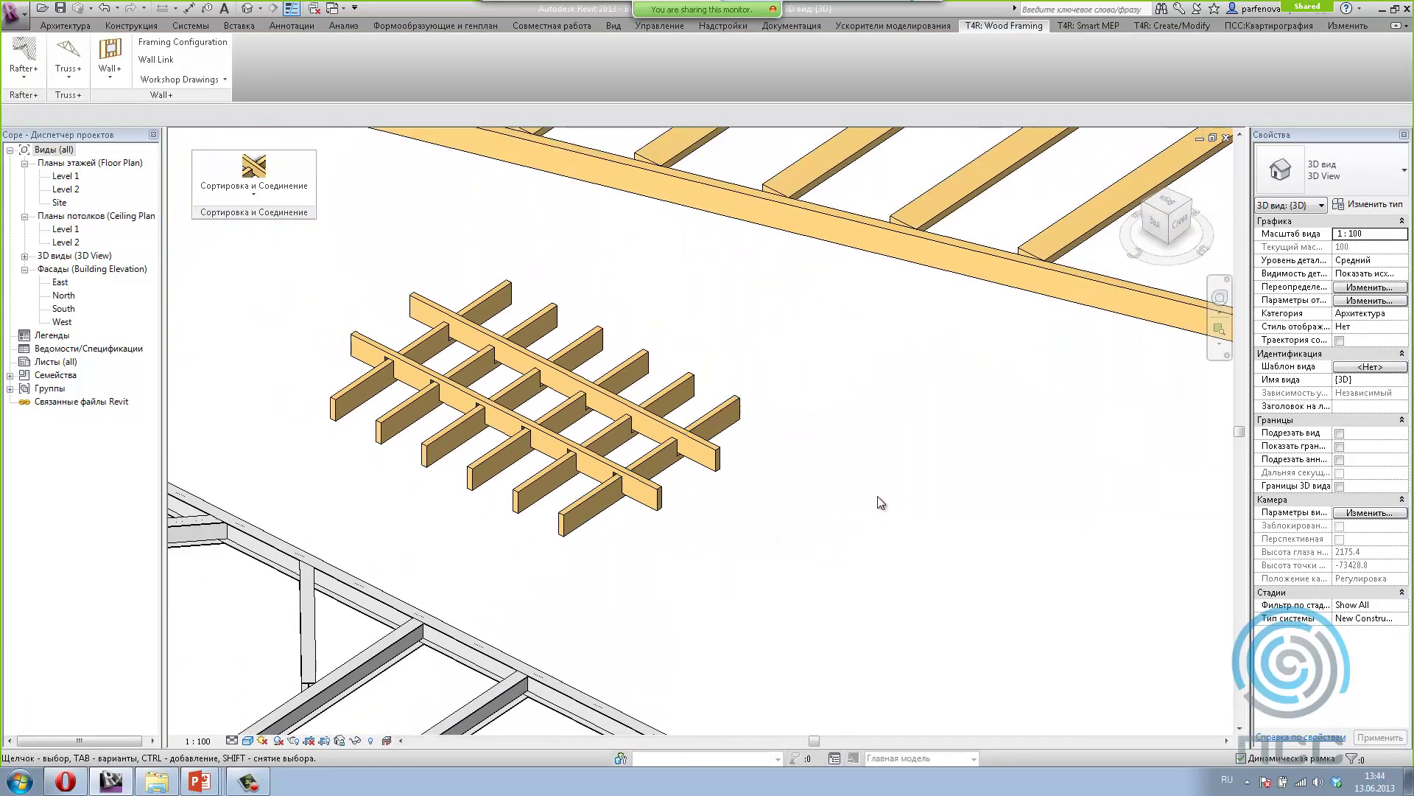
pyautogui.scroll(-1, 884, 495)
pyautogui.moveTo(900, 494); pyautogui.dragTo(672, 594, button='middle')
pyautogui.scroll(2, 893, 506)
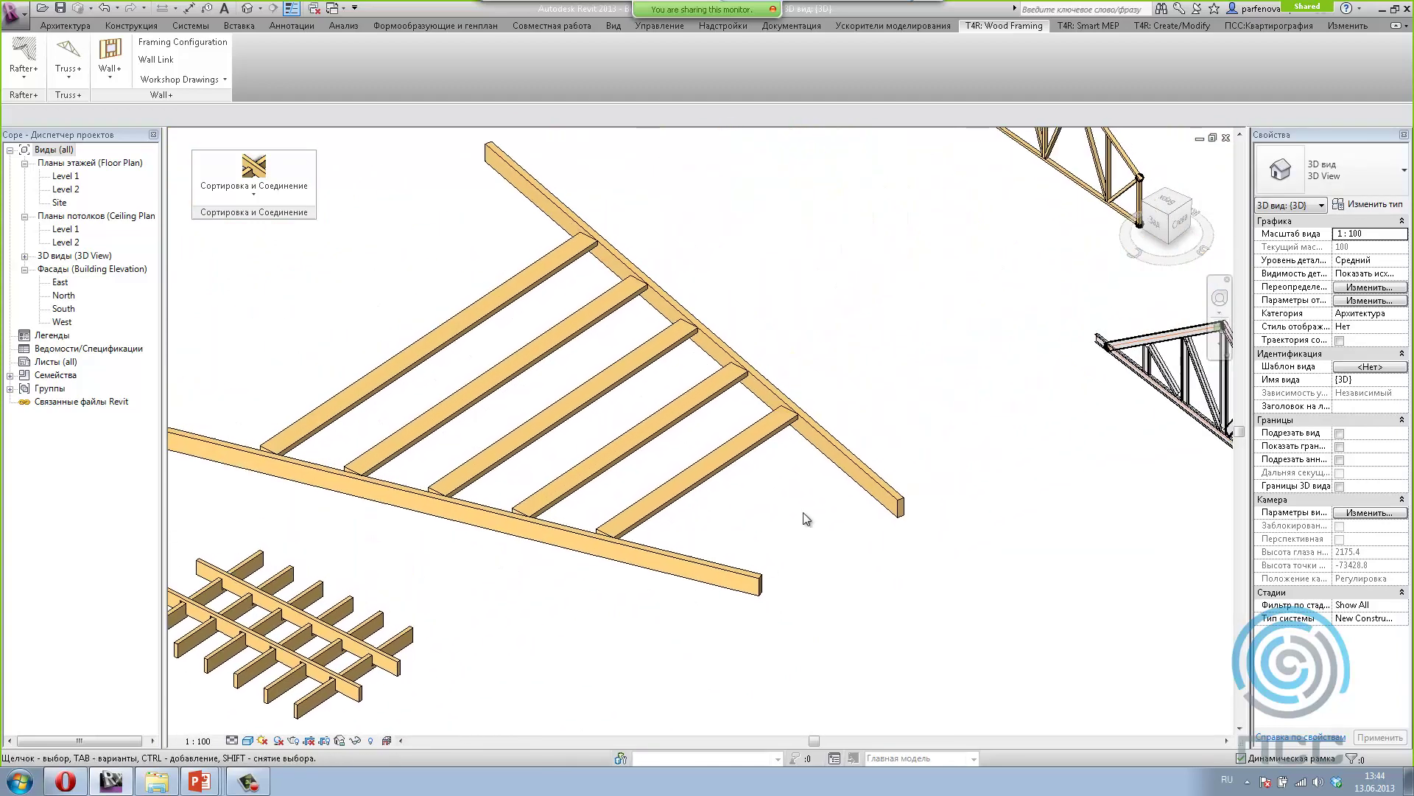
# Step: Join the triangular frame's joists to both sloping beams, trimming them with a 5 offset
pyautogui.moveTo(831, 497); pyautogui.dragTo(836, 516, button='middle')
pyautogui.click(845, 476)
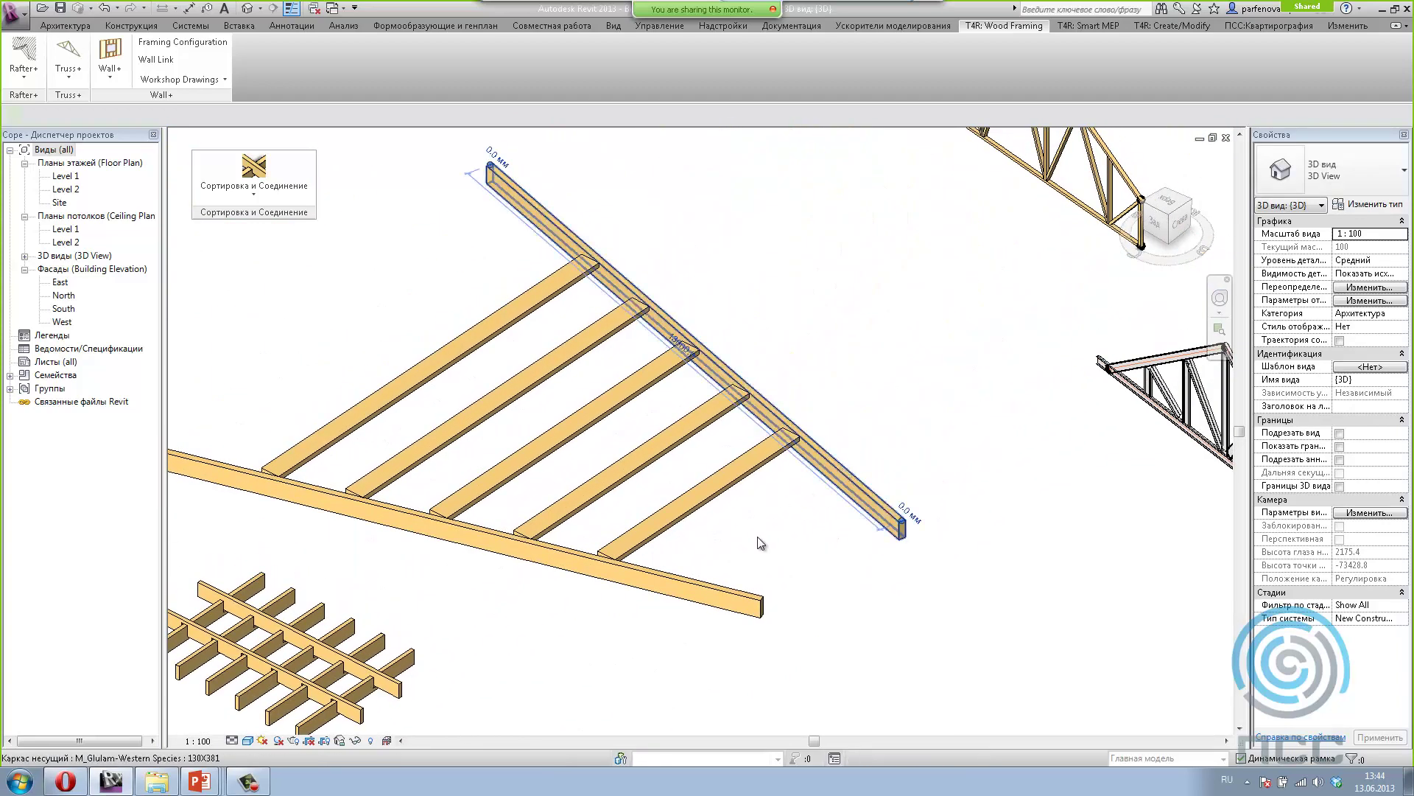
pyautogui.keyDown('ctrl'); pyautogui.click(705, 587); pyautogui.keyUp('ctrl')
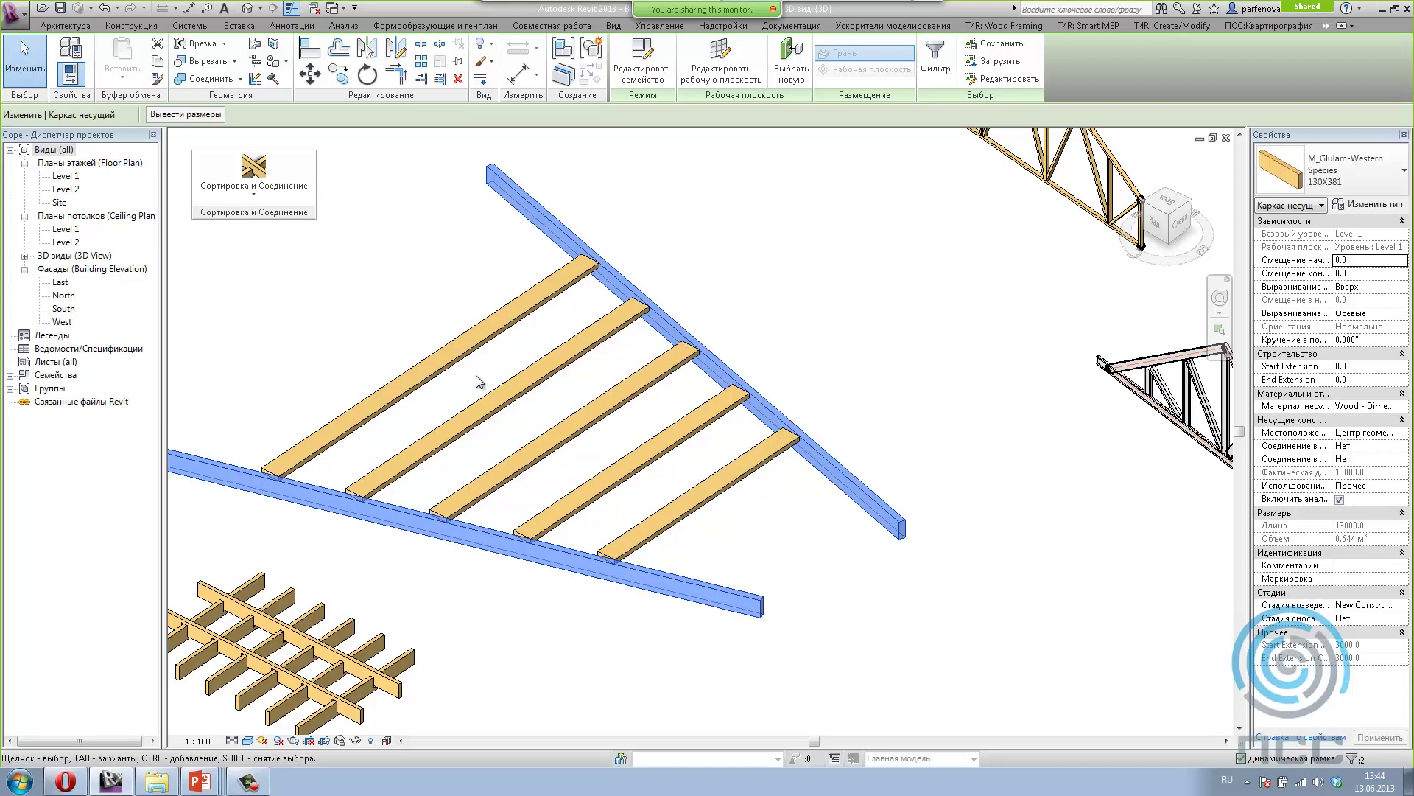
pyautogui.scroll(-2, 612, 339)
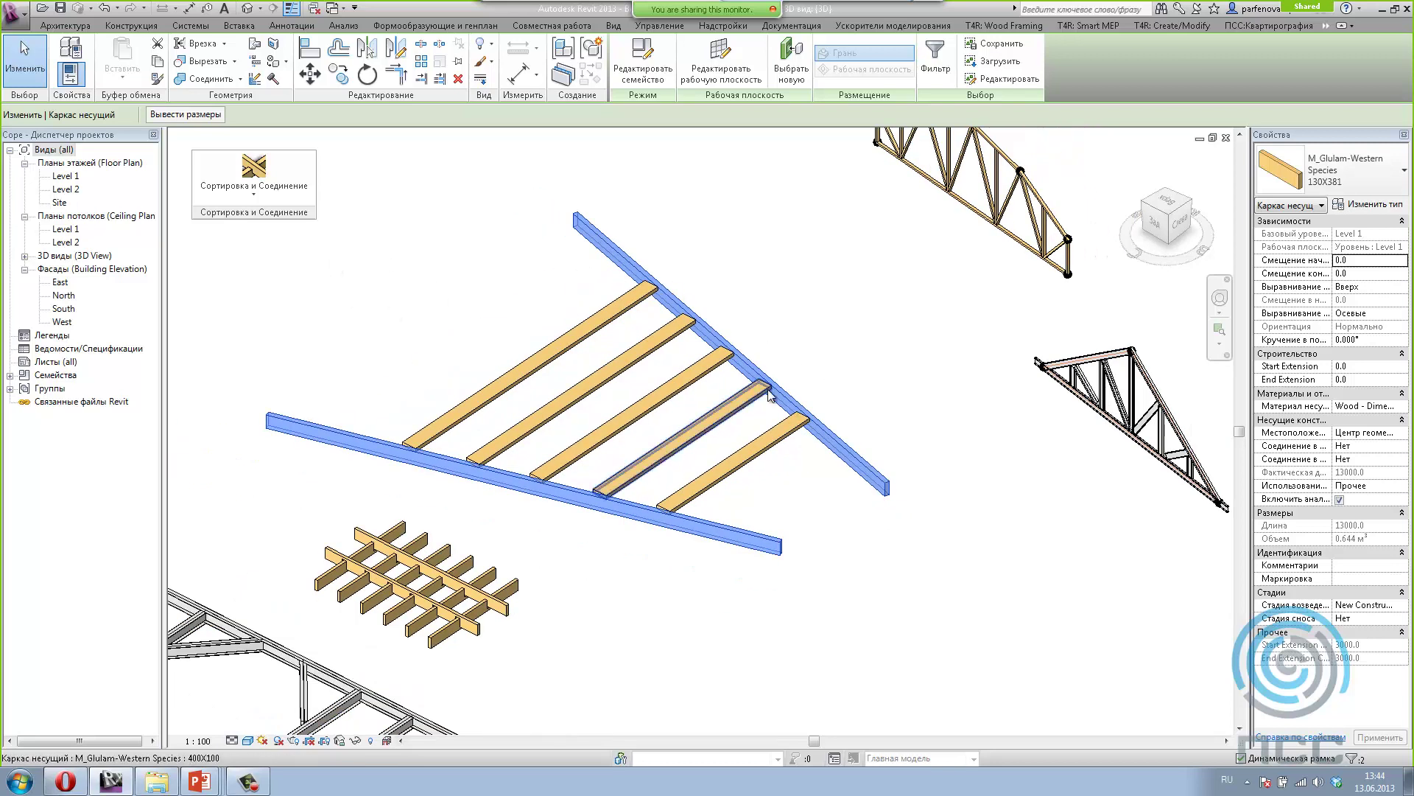
pyautogui.click(254, 195)
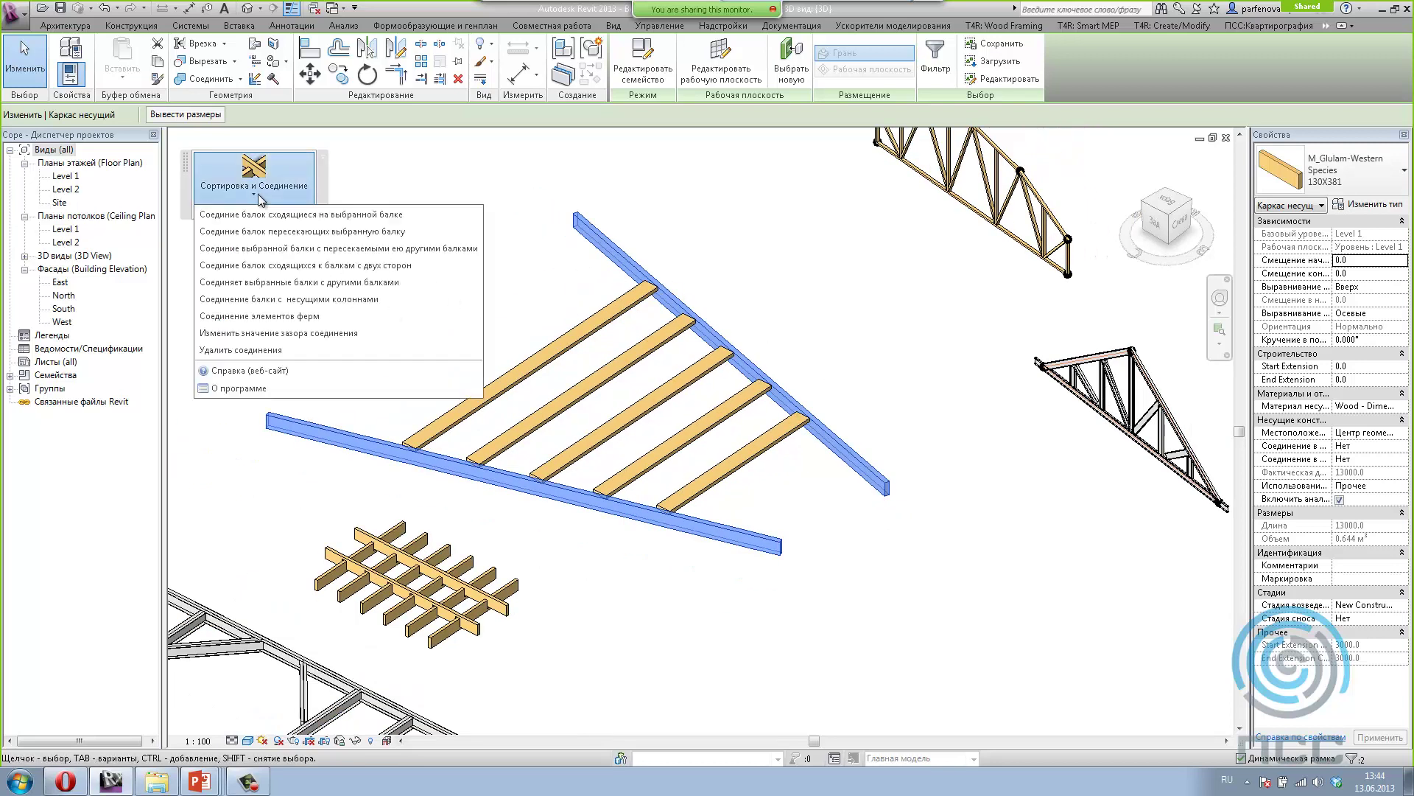
pyautogui.click(243, 267)
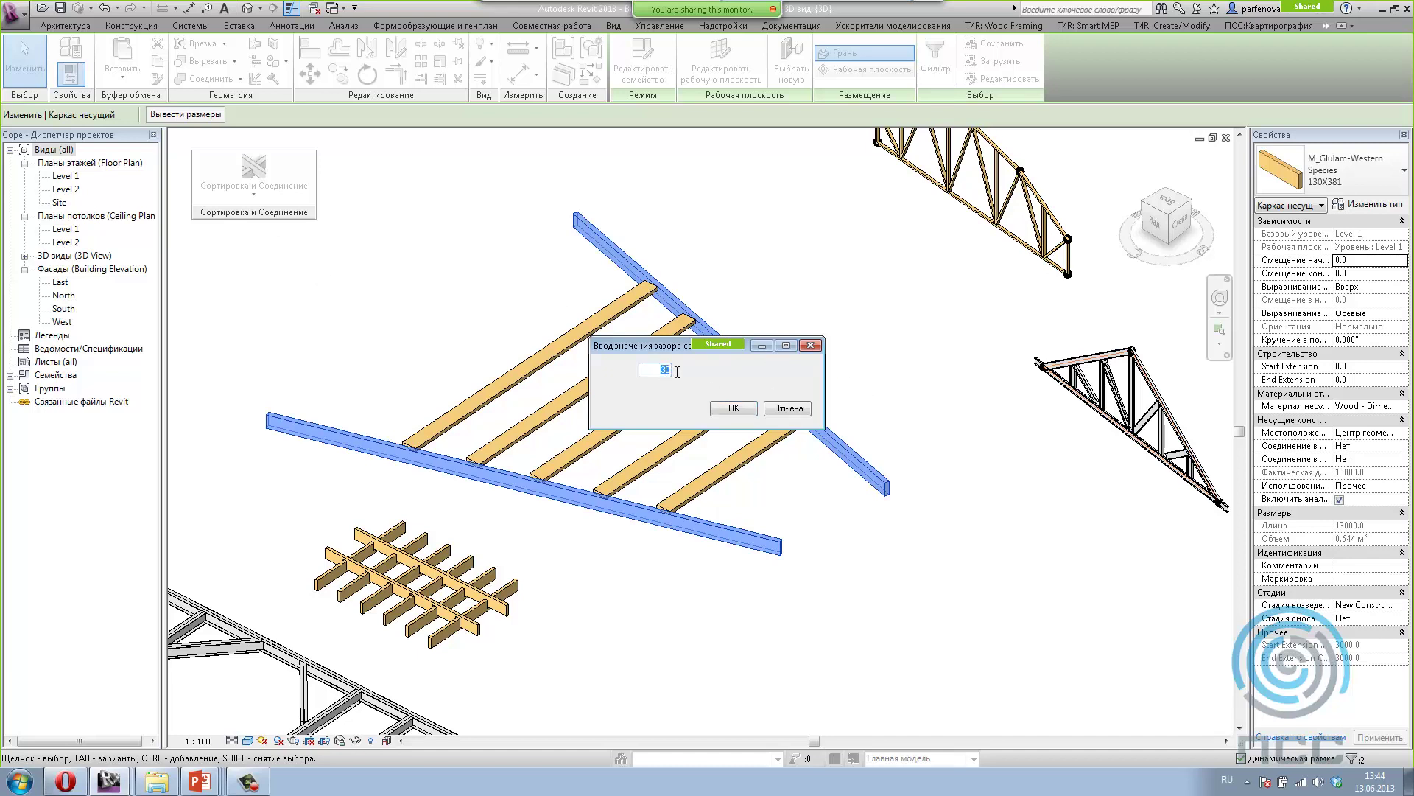
pyautogui.click(733, 410)
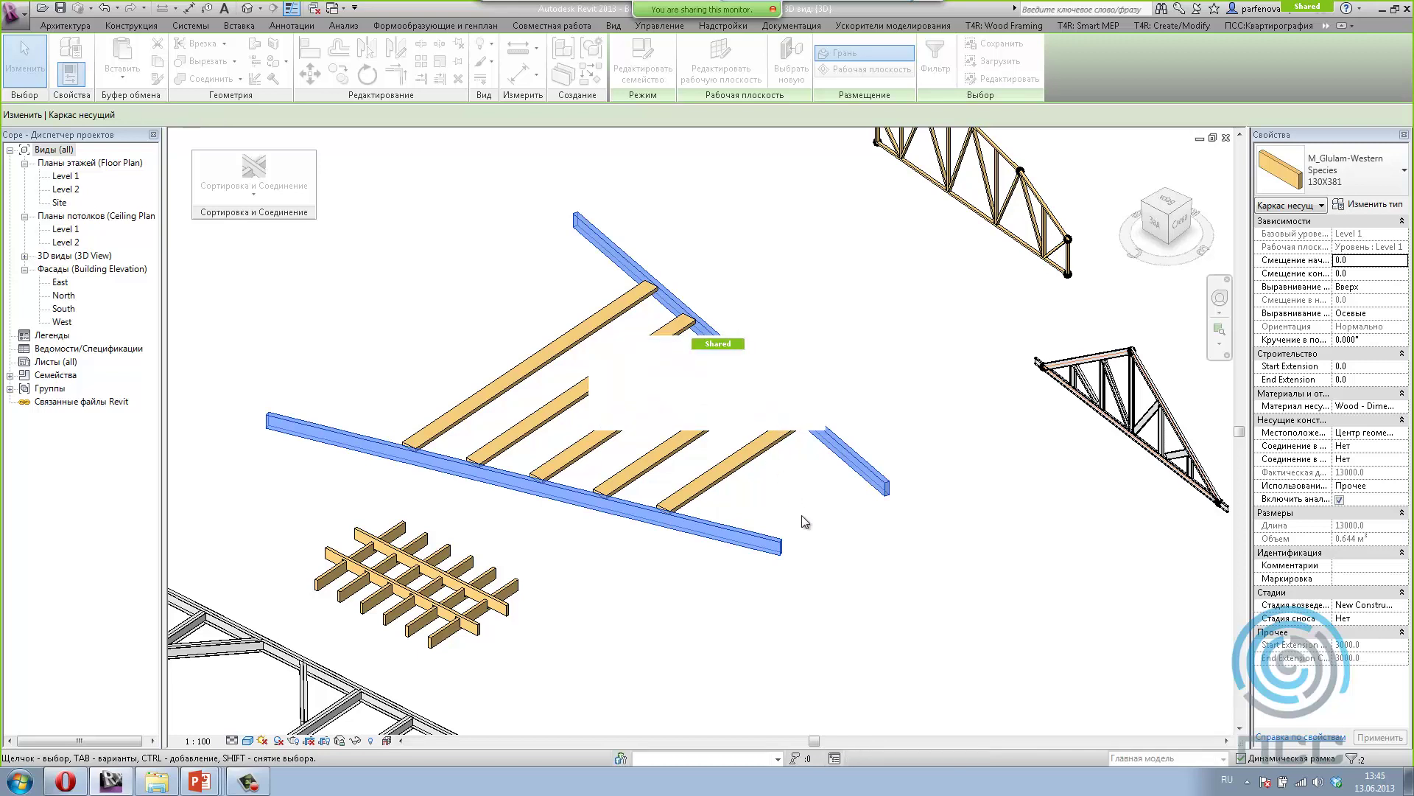
pyautogui.press('Escape')
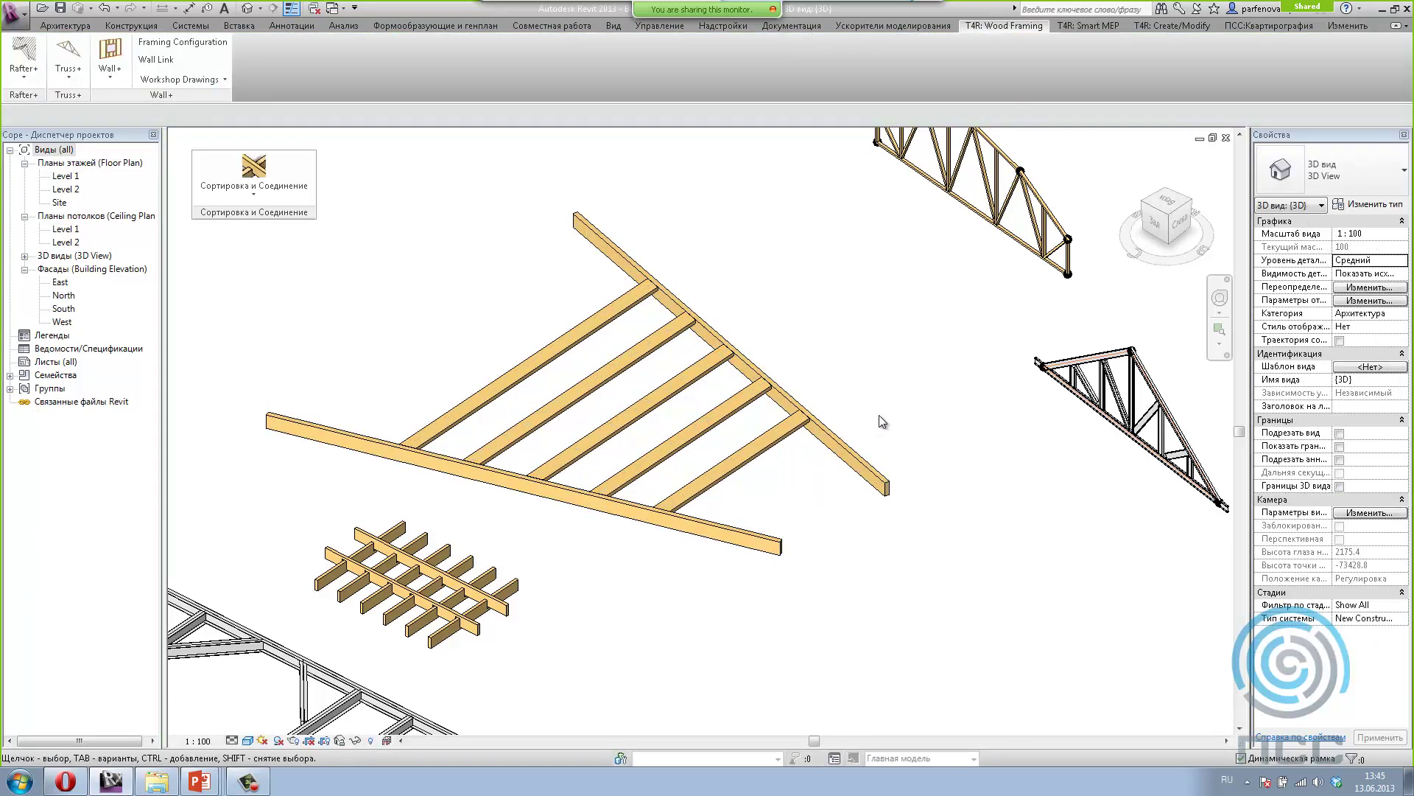
# Step: Zoom in to inspect a rafter's cope at the edge beam, then zoom back out
pyautogui.keyDown('shift'); pyautogui.moveTo(878, 414); pyautogui.dragTo(852, 446, button='middle'); pyautogui.keyUp('shift')
pyautogui.scroll(3, 852, 445)
pyautogui.scroll(3, 840, 429)
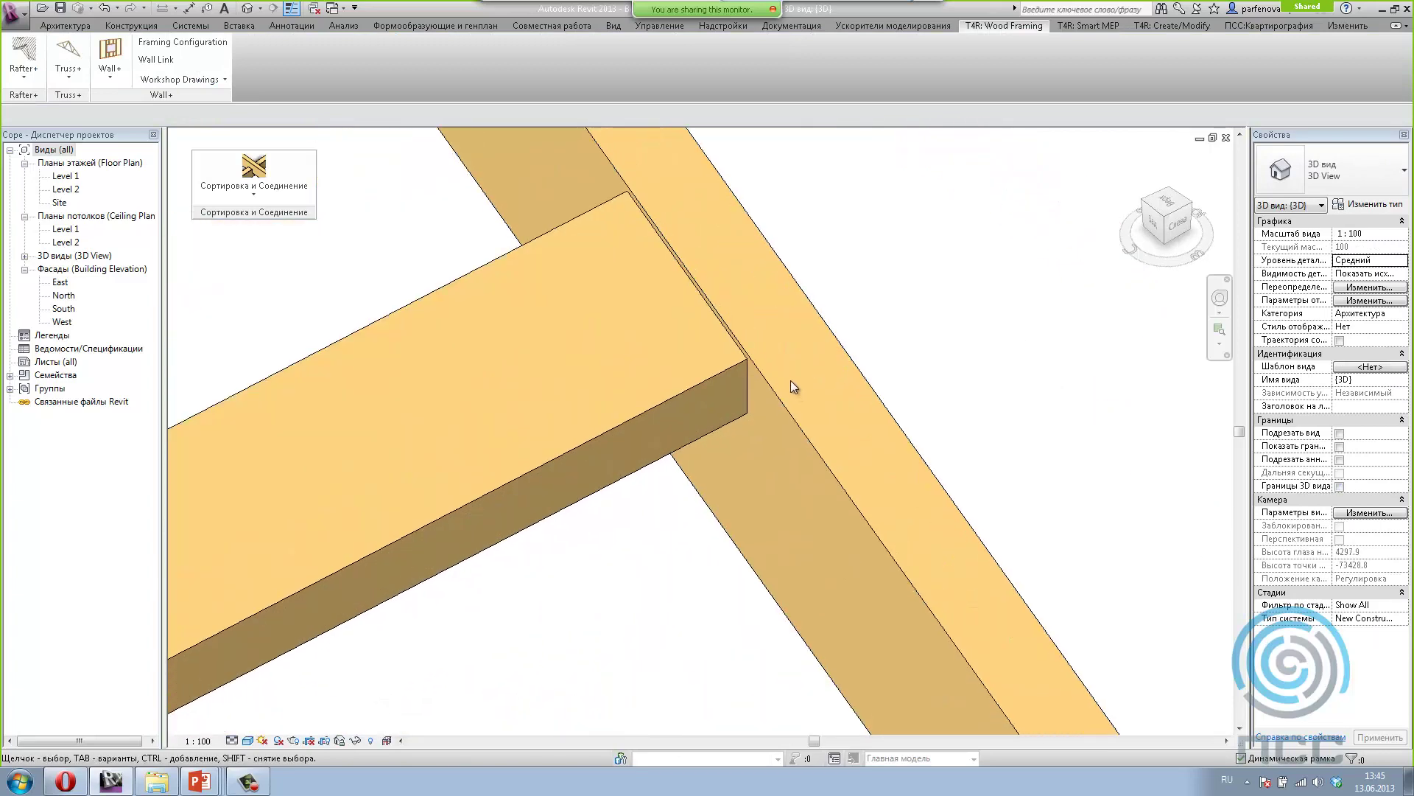
pyautogui.scroll(2, 790, 380)
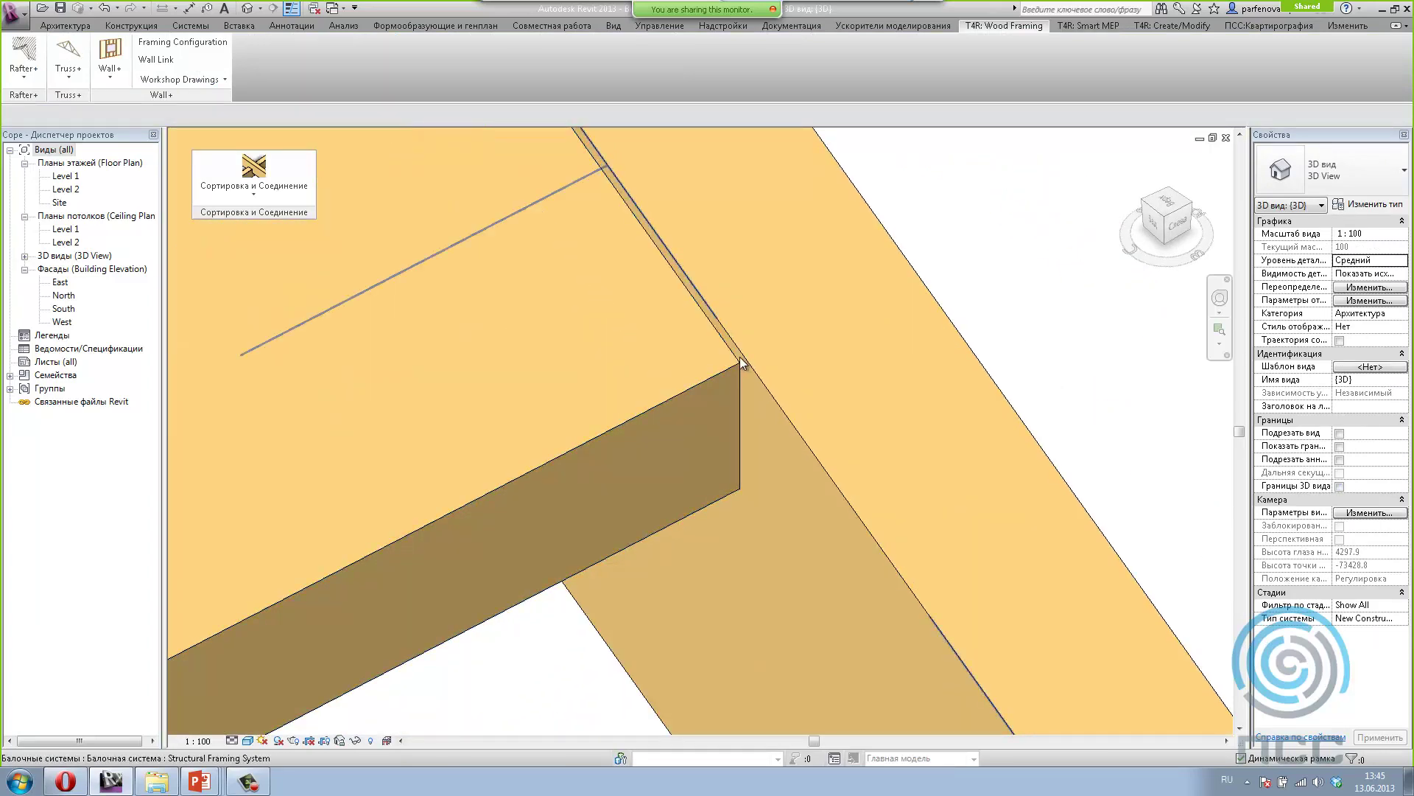
pyautogui.click(735, 361)
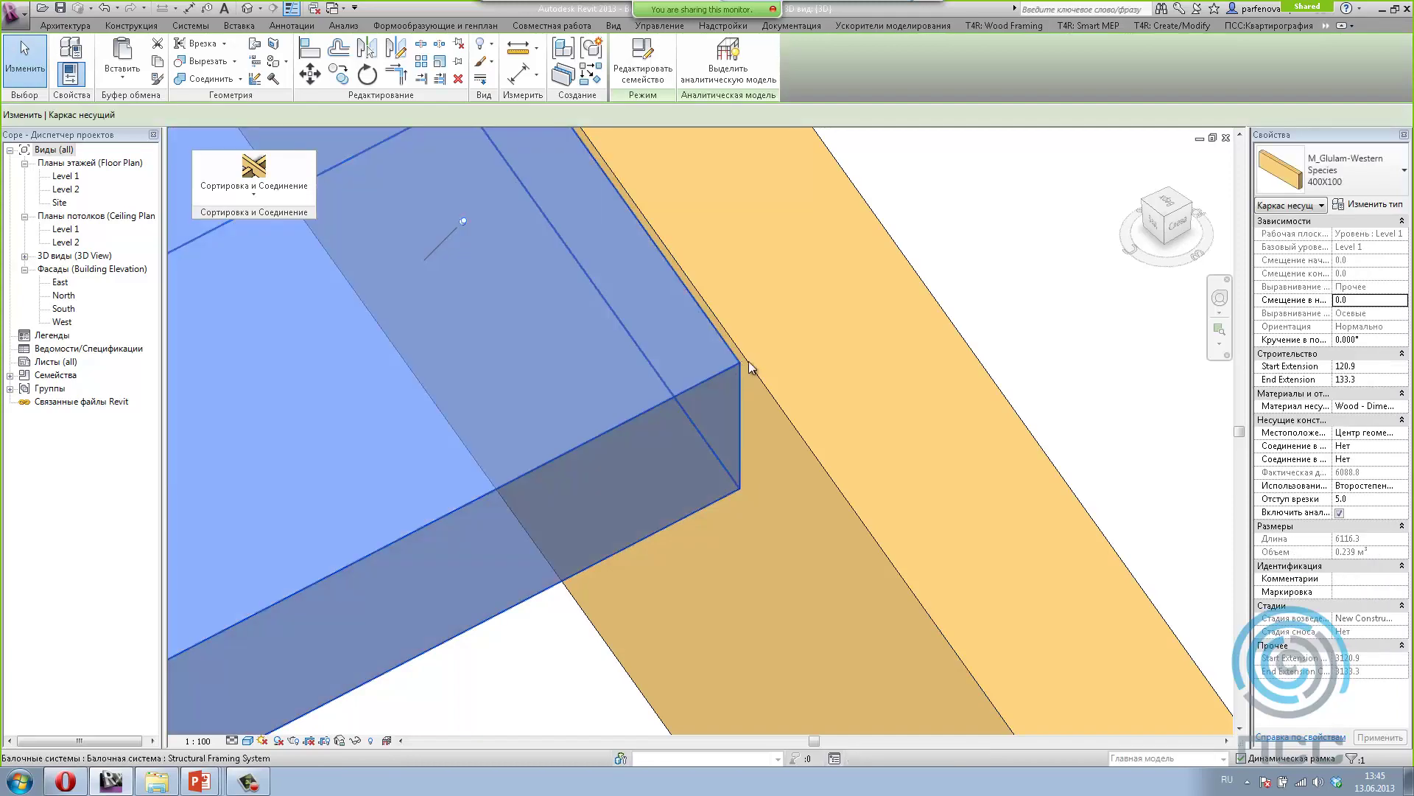
pyautogui.scroll(-2, 744, 354)
pyautogui.scroll(-3, 739, 348)
pyautogui.scroll(-5, 685, 339)
# Step: Join the gazebo decking boards to the two selected perimeter edge beams
pyautogui.scroll(-3, 678, 334)
pyautogui.click(748, 460)
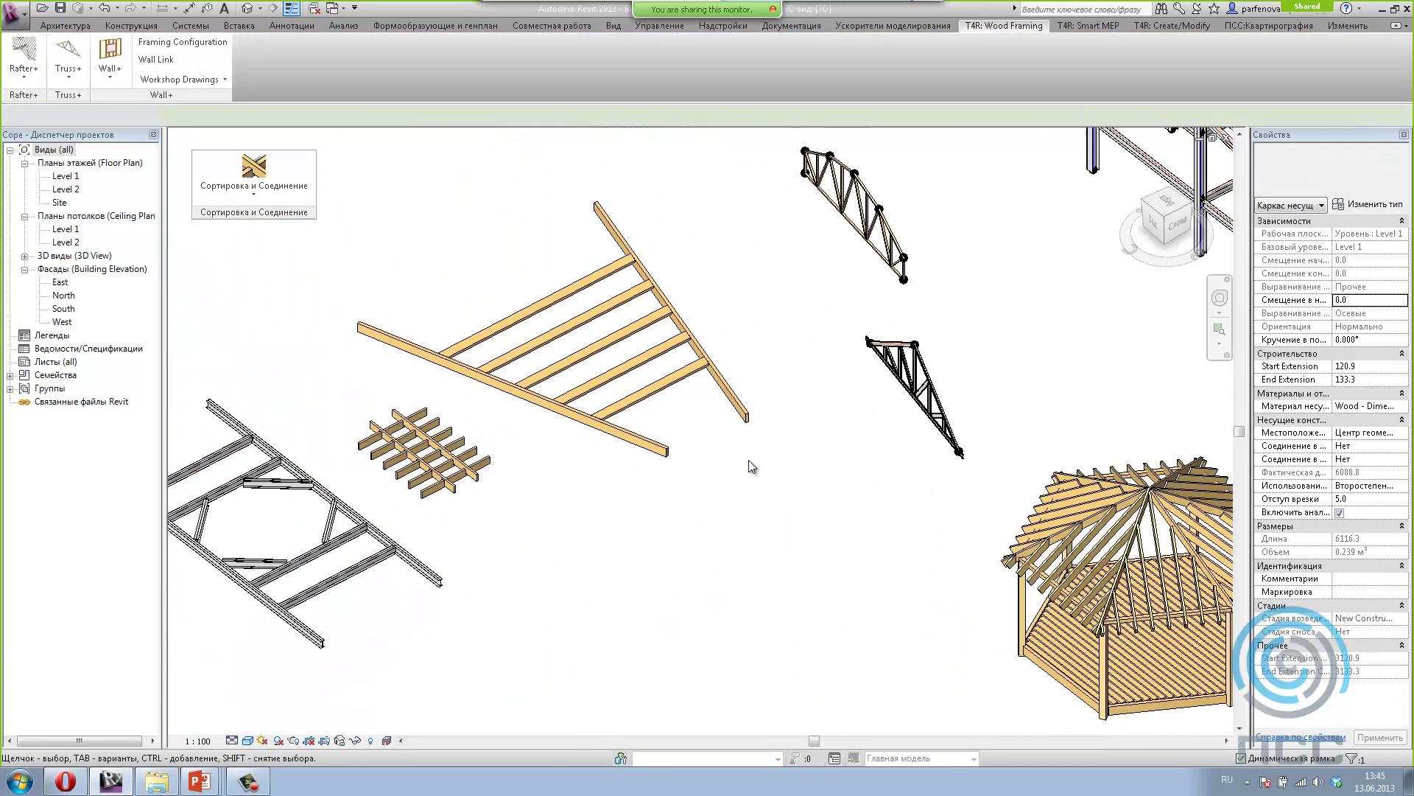
pyautogui.scroll(2, 769, 475)
pyautogui.scroll(1, 924, 597)
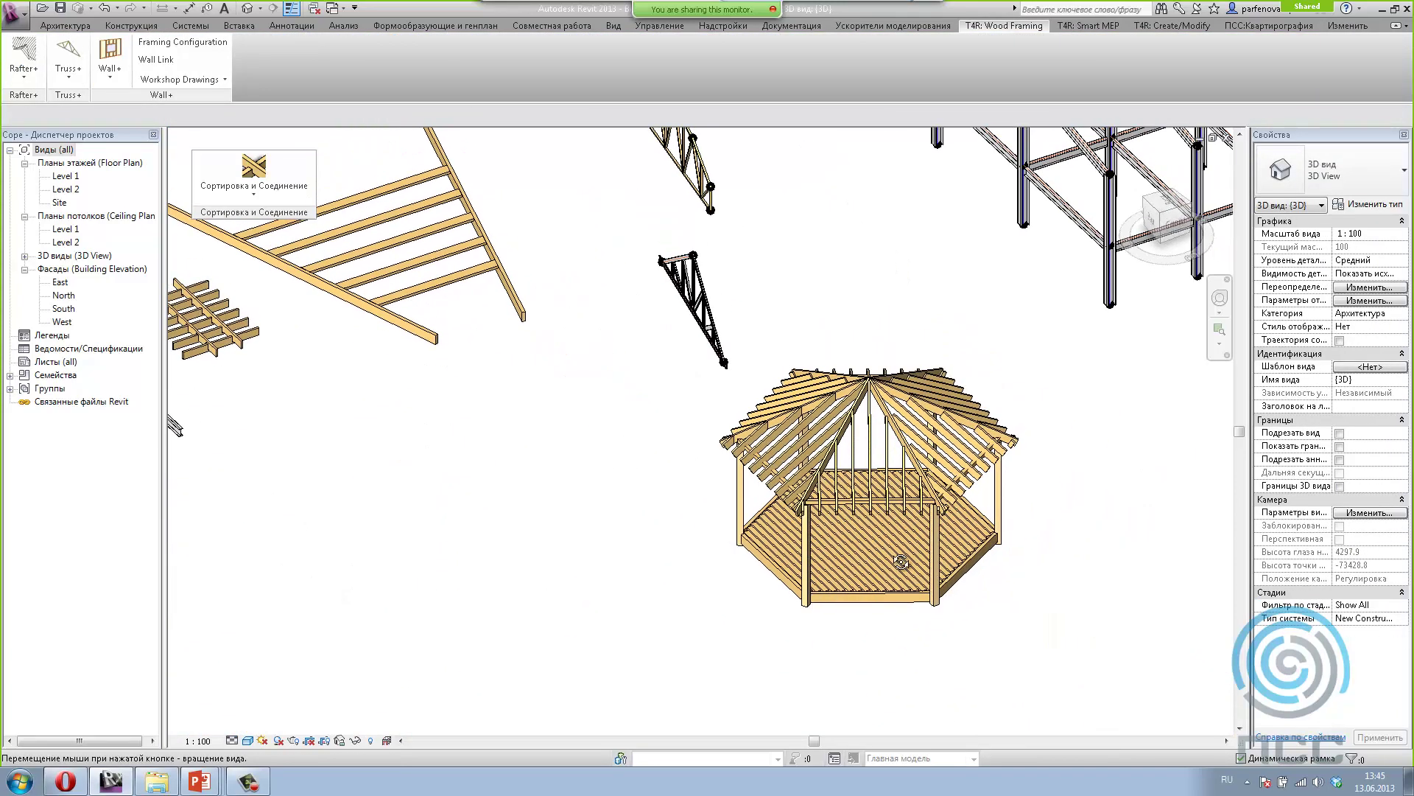
pyautogui.scroll(3, 845, 590)
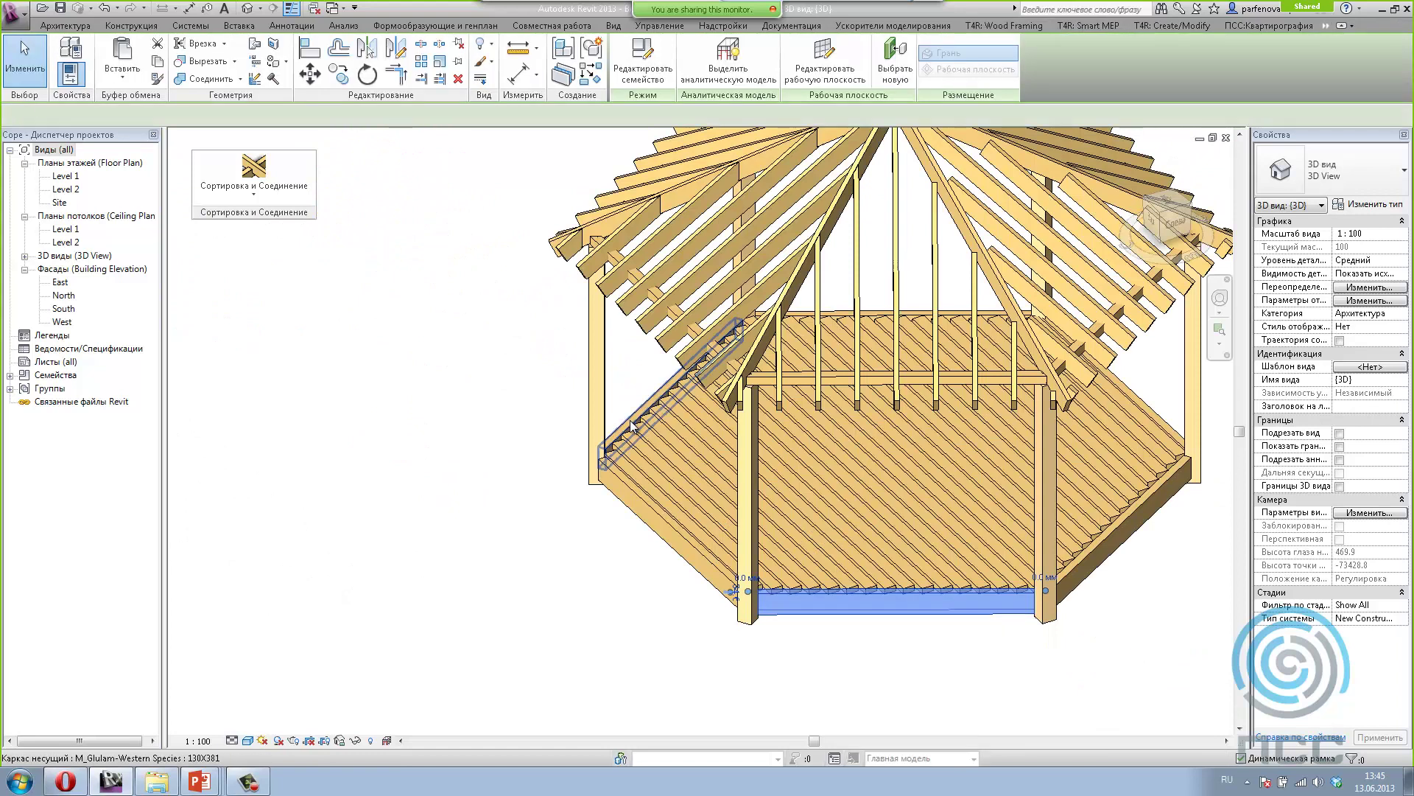
pyautogui.click(265, 194)
pyautogui.click(270, 267)
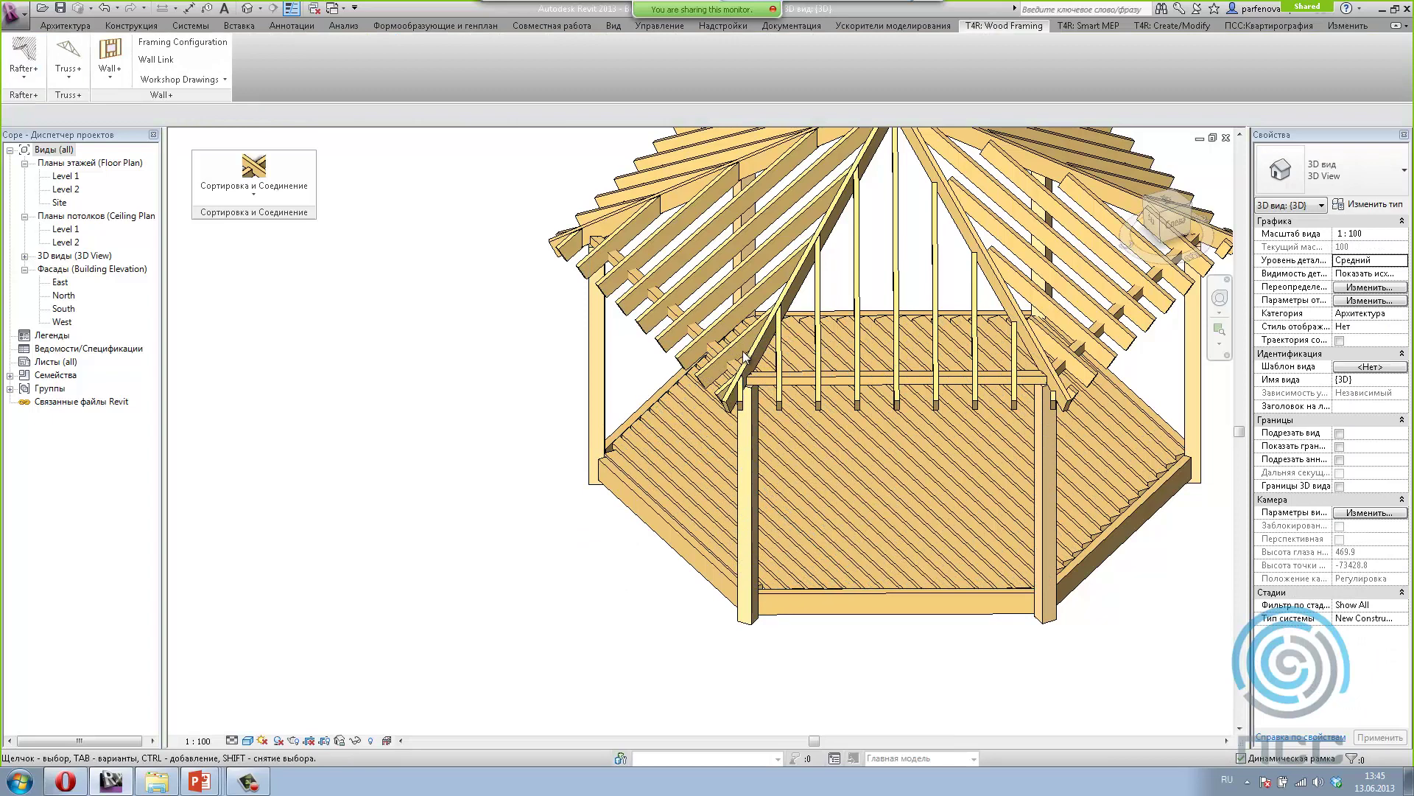
# Step: Zoom in to check the trimmed deck edge, then zoom back out to the steel frame
pyautogui.scroll(3, 638, 402)
pyautogui.scroll(3, 622, 480)
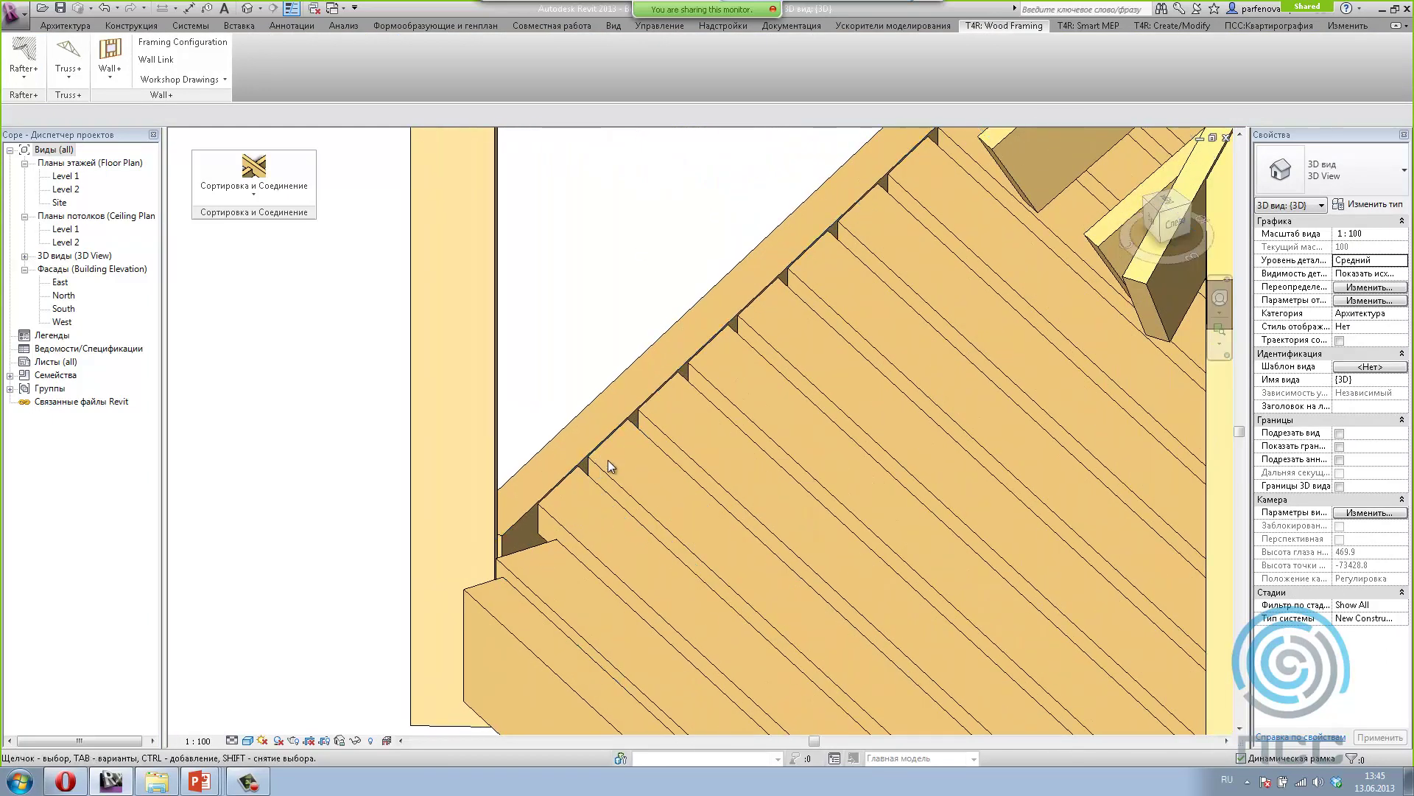
pyautogui.scroll(-3, 598, 461)
pyautogui.scroll(-3, 596, 457)
pyautogui.scroll(-4, 594, 454)
pyautogui.scroll(-1, 543, 610)
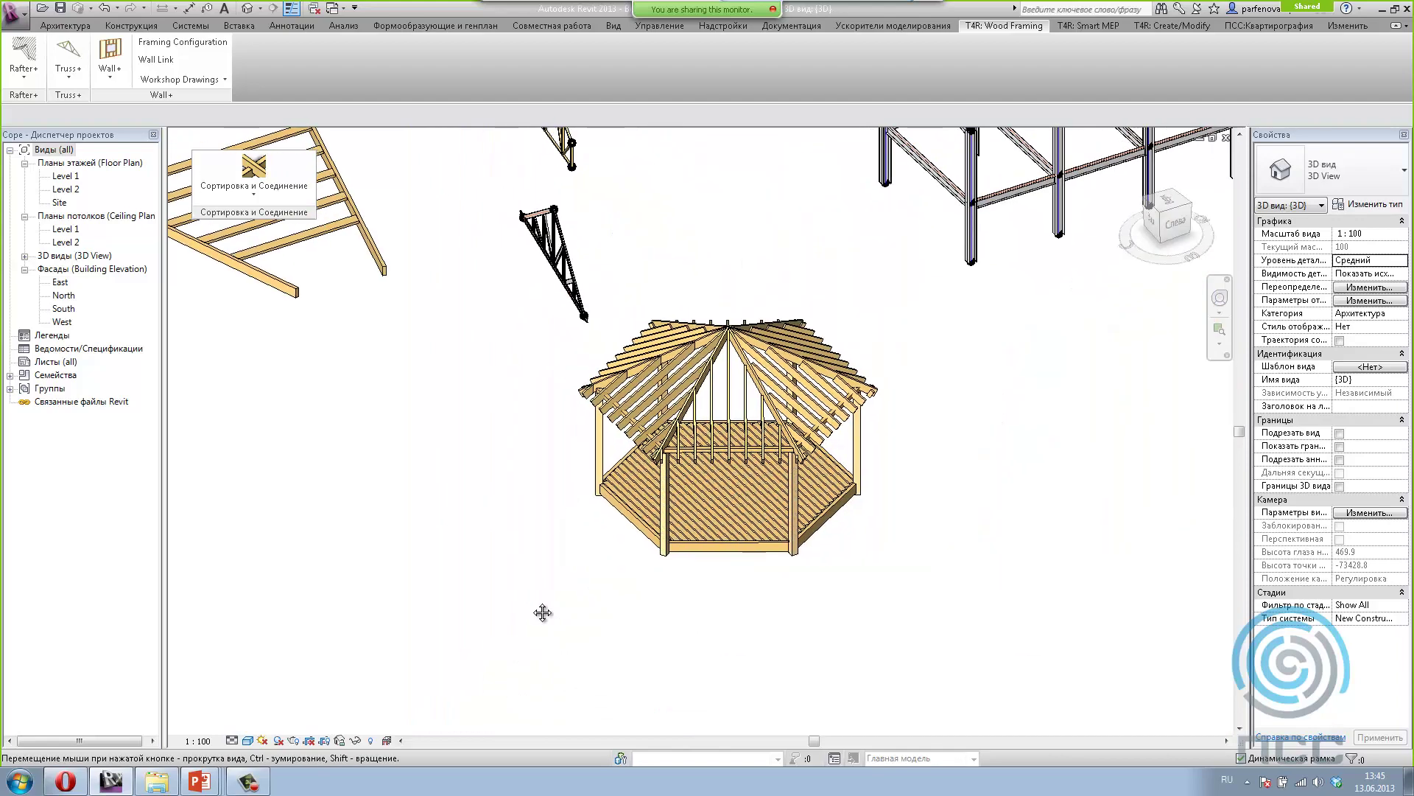
pyautogui.scroll(-1, 537, 616)
# Step: Join the steel frame's vertical brace to the other beams with a 0 gap
pyautogui.scroll(-2, 537, 616)
pyautogui.moveTo(959, 501)
pyautogui.keyDown('shift'); pyautogui.mouseDown(button='middle')
pyautogui.moveTo(963, 543)
pyautogui.moveTo(906, 413)
pyautogui.moveTo(679, 471)
pyautogui.mouseUp(button='middle'); pyautogui.keyUp('shift')
pyautogui.scroll(1, 679, 471)
pyautogui.scroll(4, 685, 466)
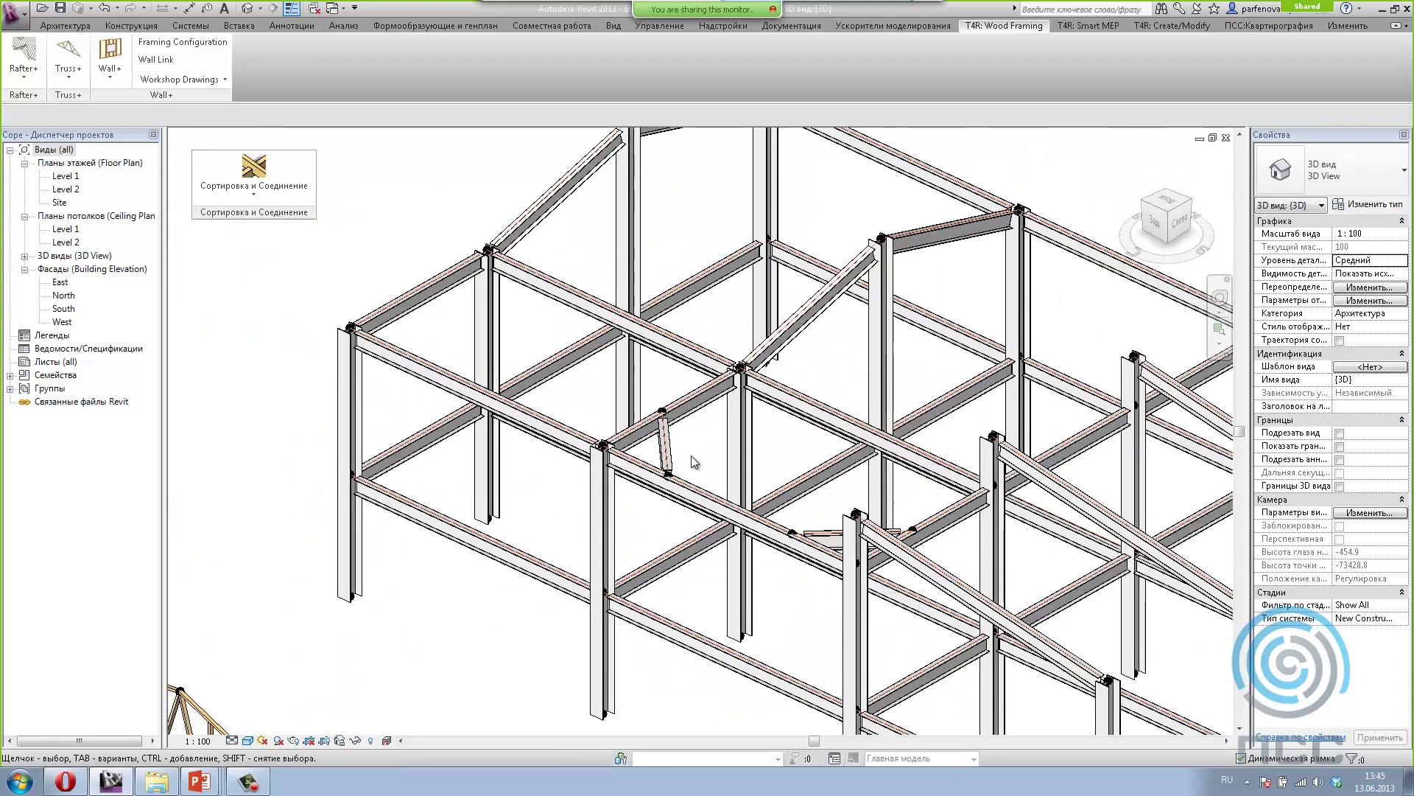
pyautogui.scroll(-1, 696, 448)
pyautogui.scroll(-3, 697, 448)
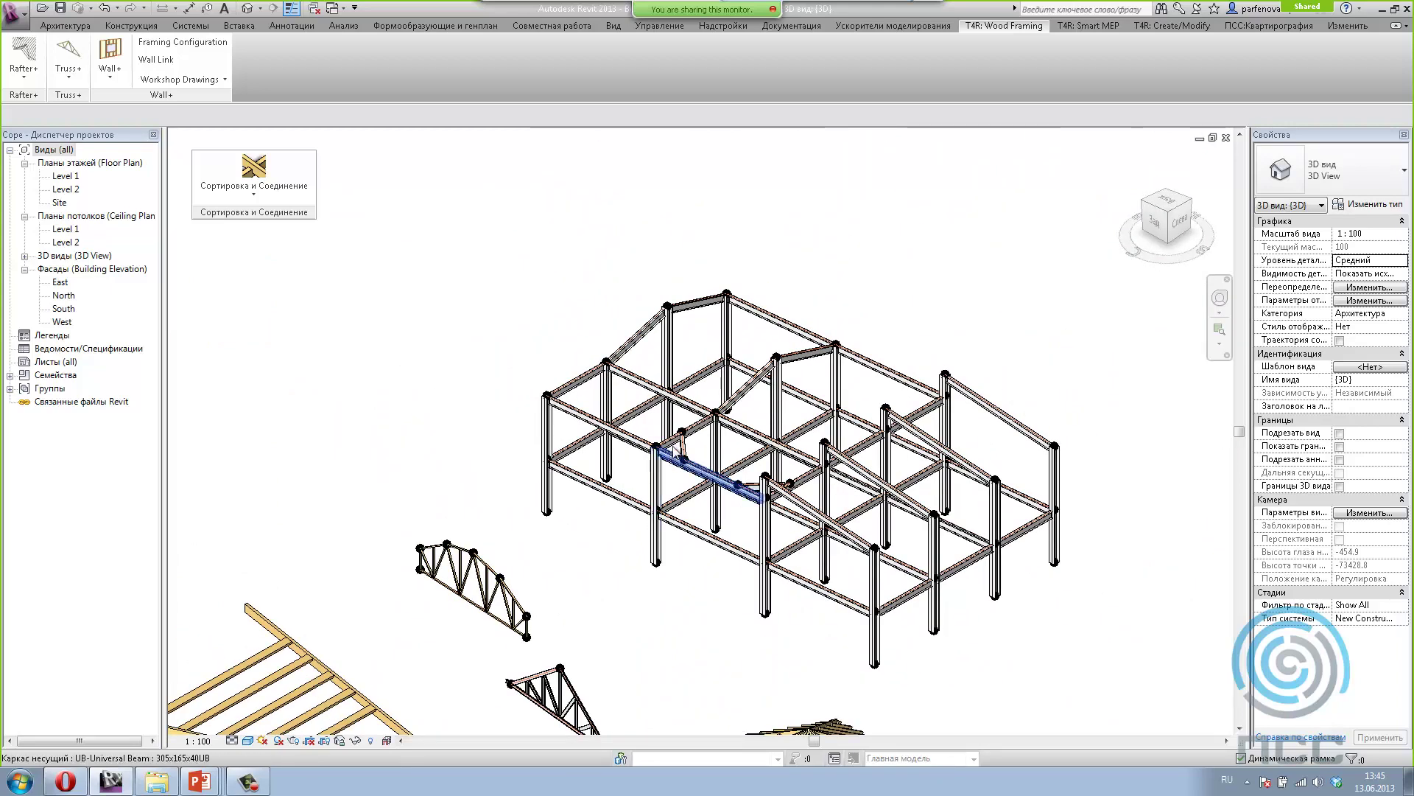
pyautogui.scroll(5, 658, 434)
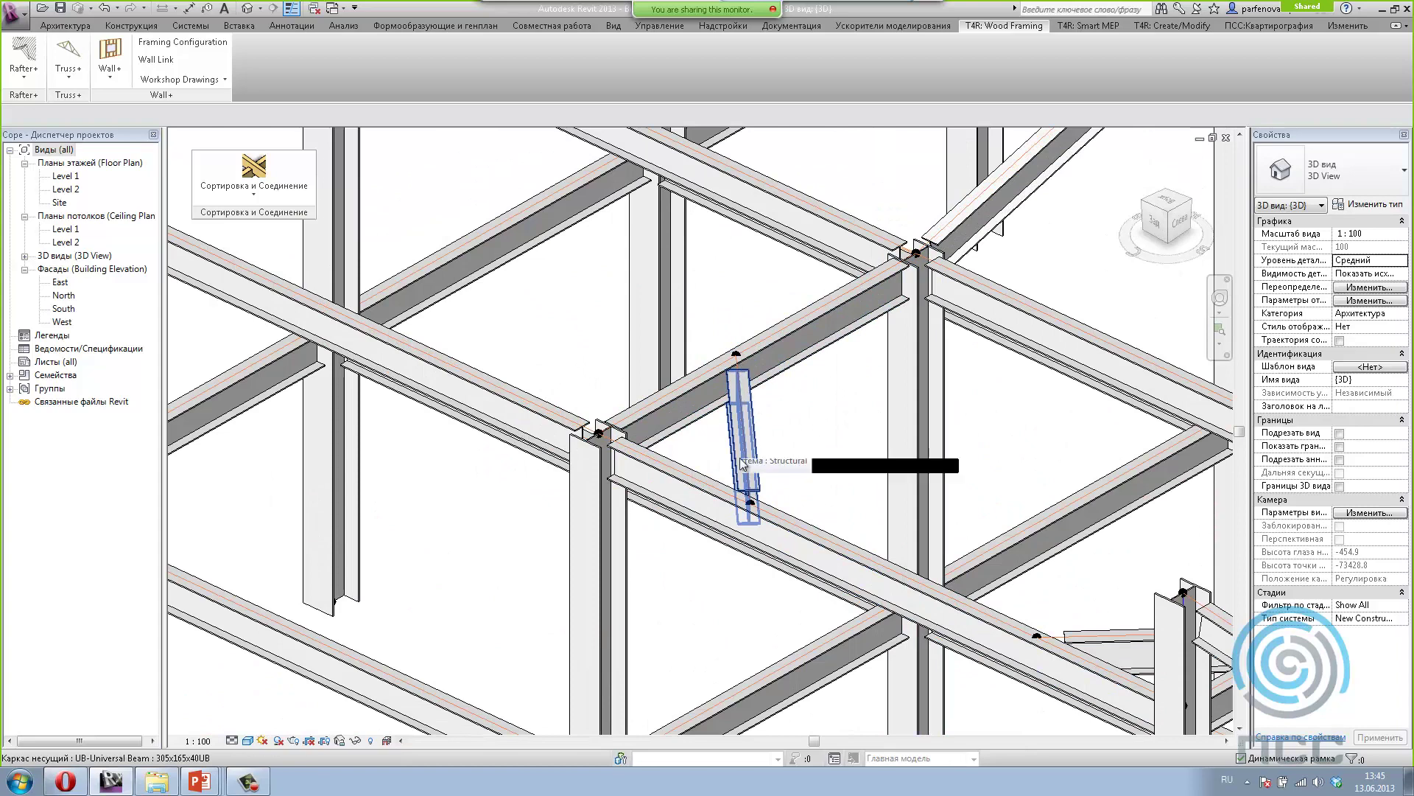
pyautogui.click(755, 414)
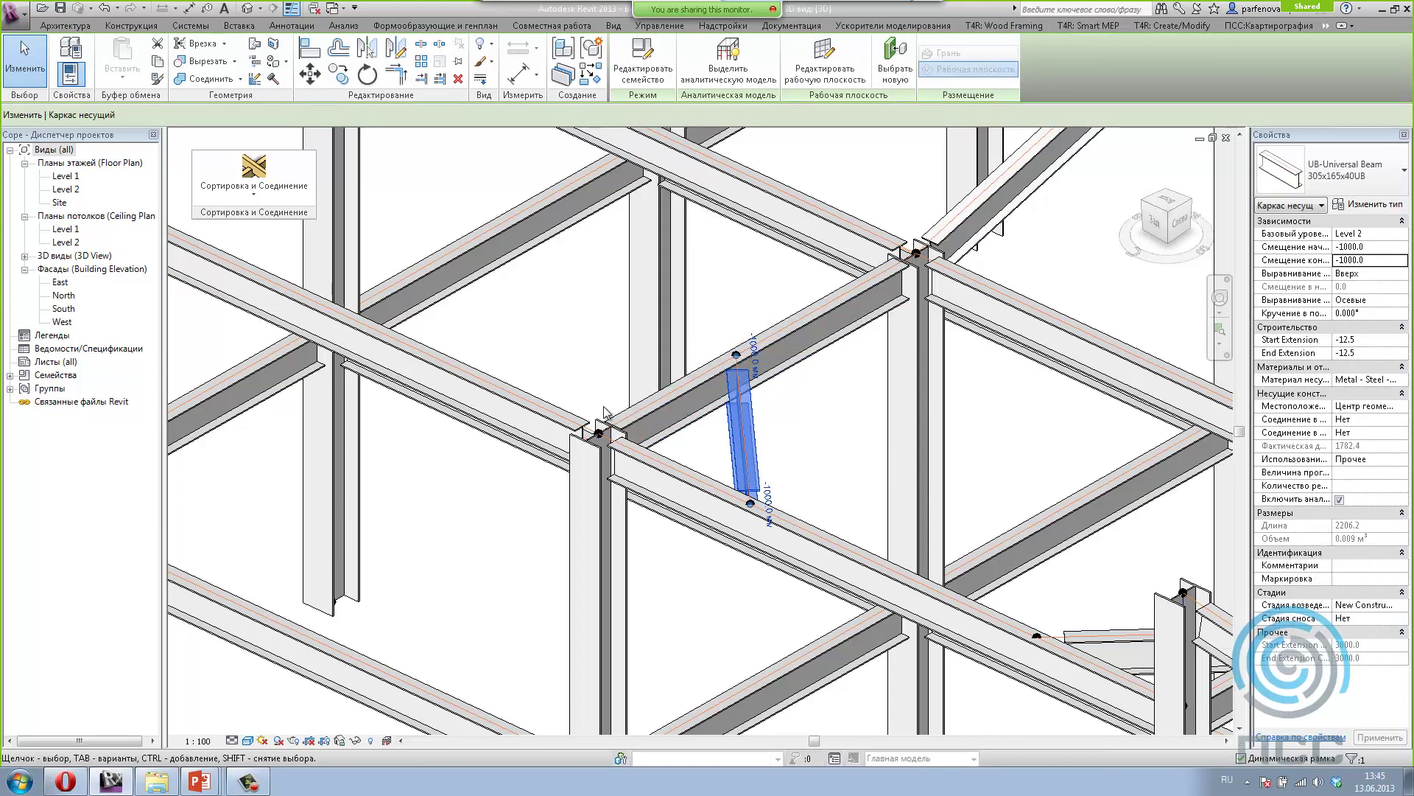
pyautogui.click(254, 184)
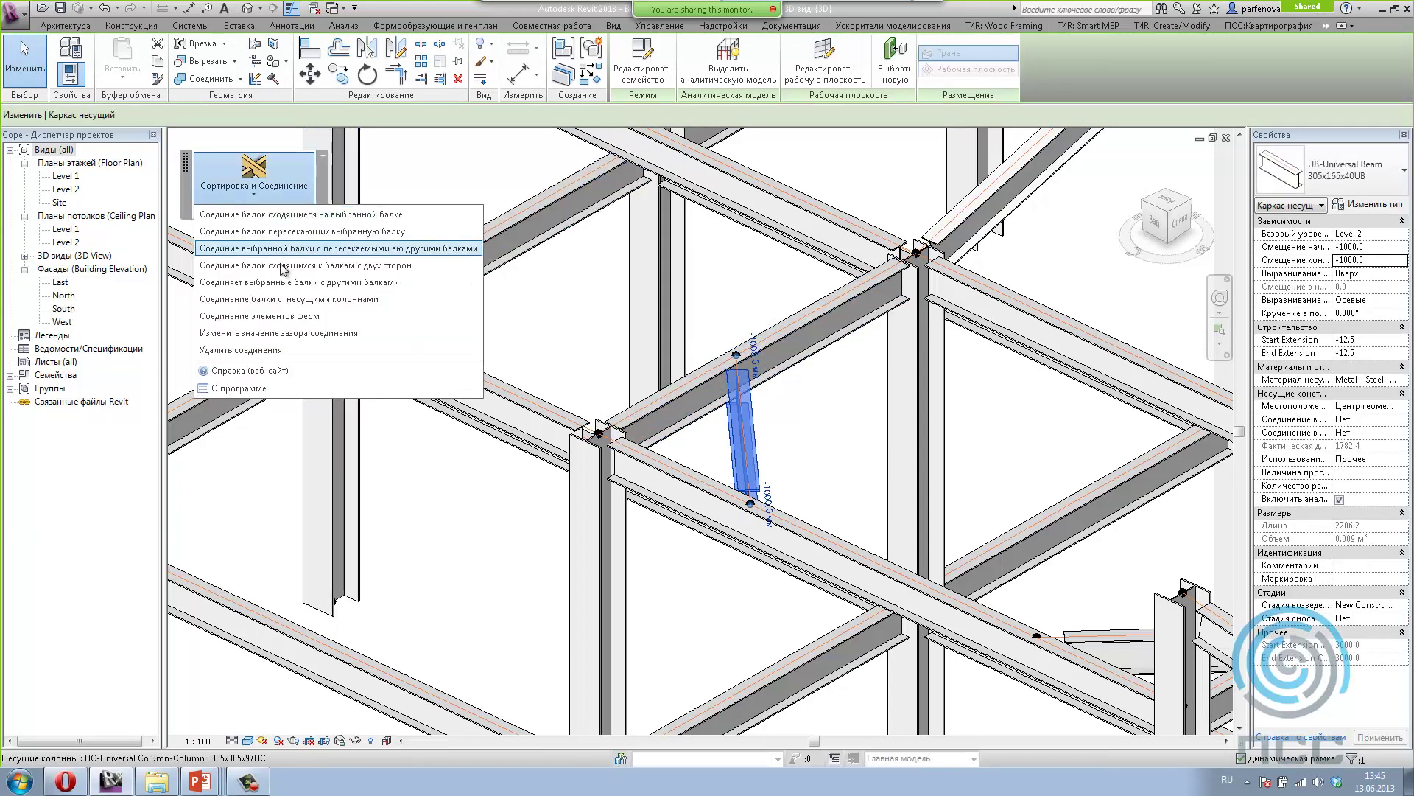
pyautogui.click(235, 289)
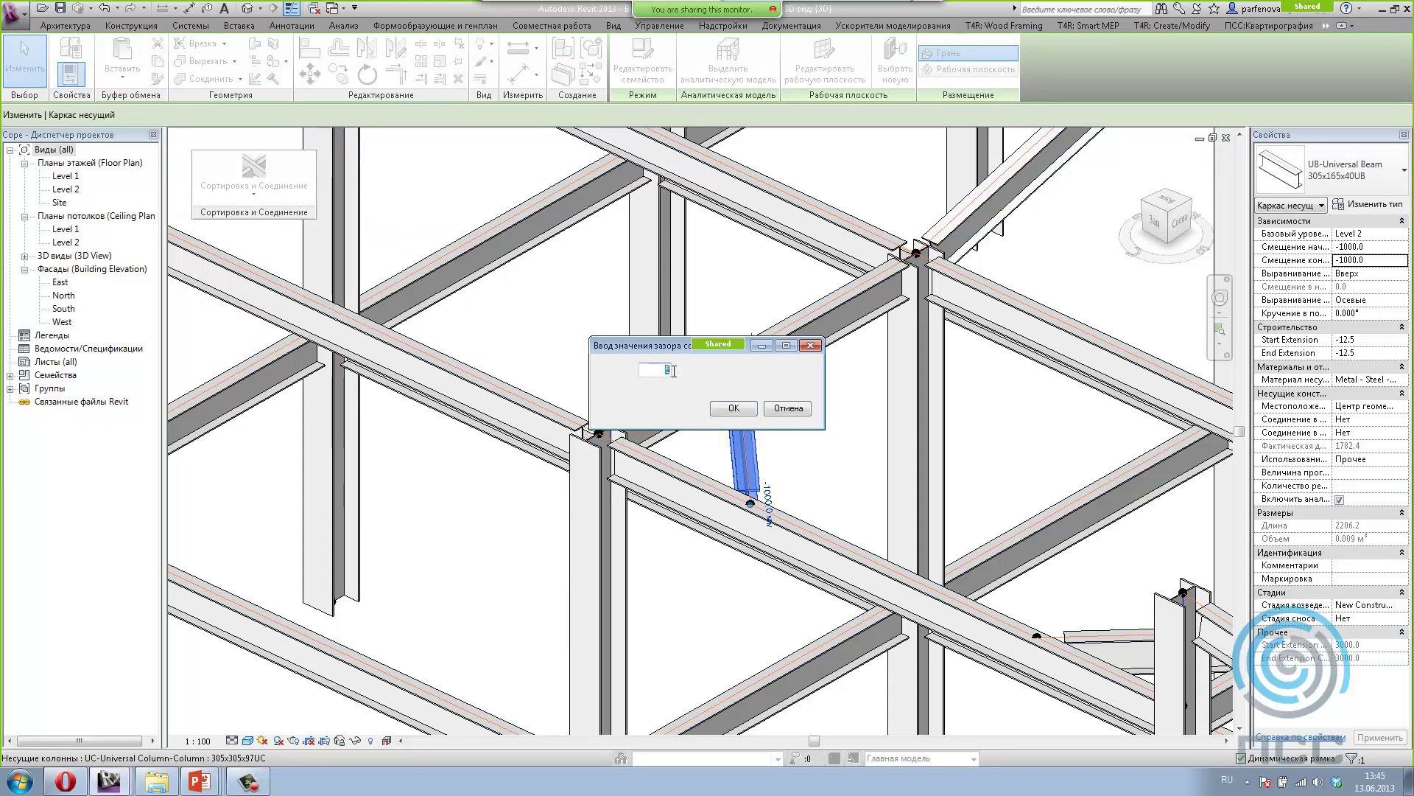
pyautogui.click(743, 411)
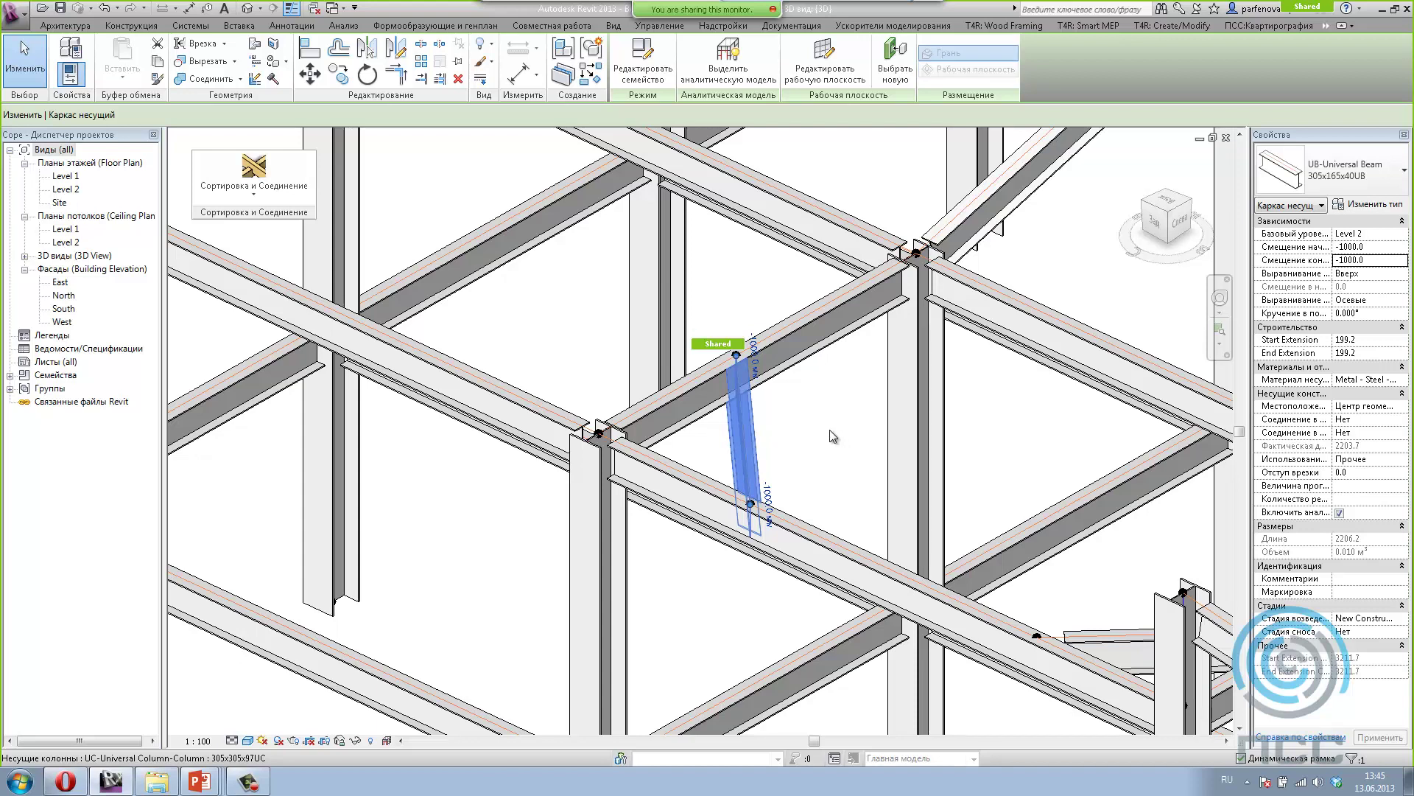
pyautogui.press('Escape')
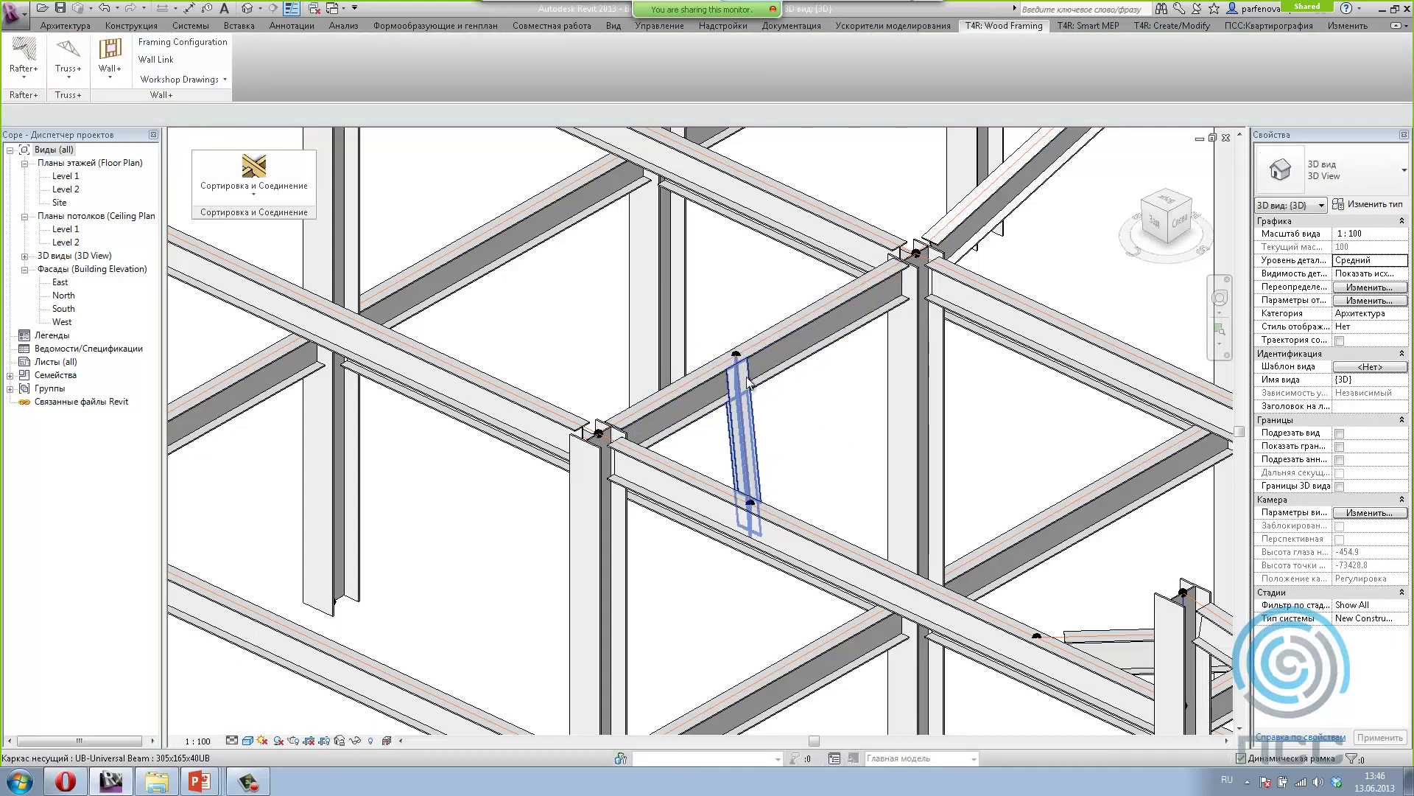
# Step: Join the short offset beam between the columns to its adjacent beams
pyautogui.scroll(2, 752, 497)
pyautogui.scroll(2, 757, 504)
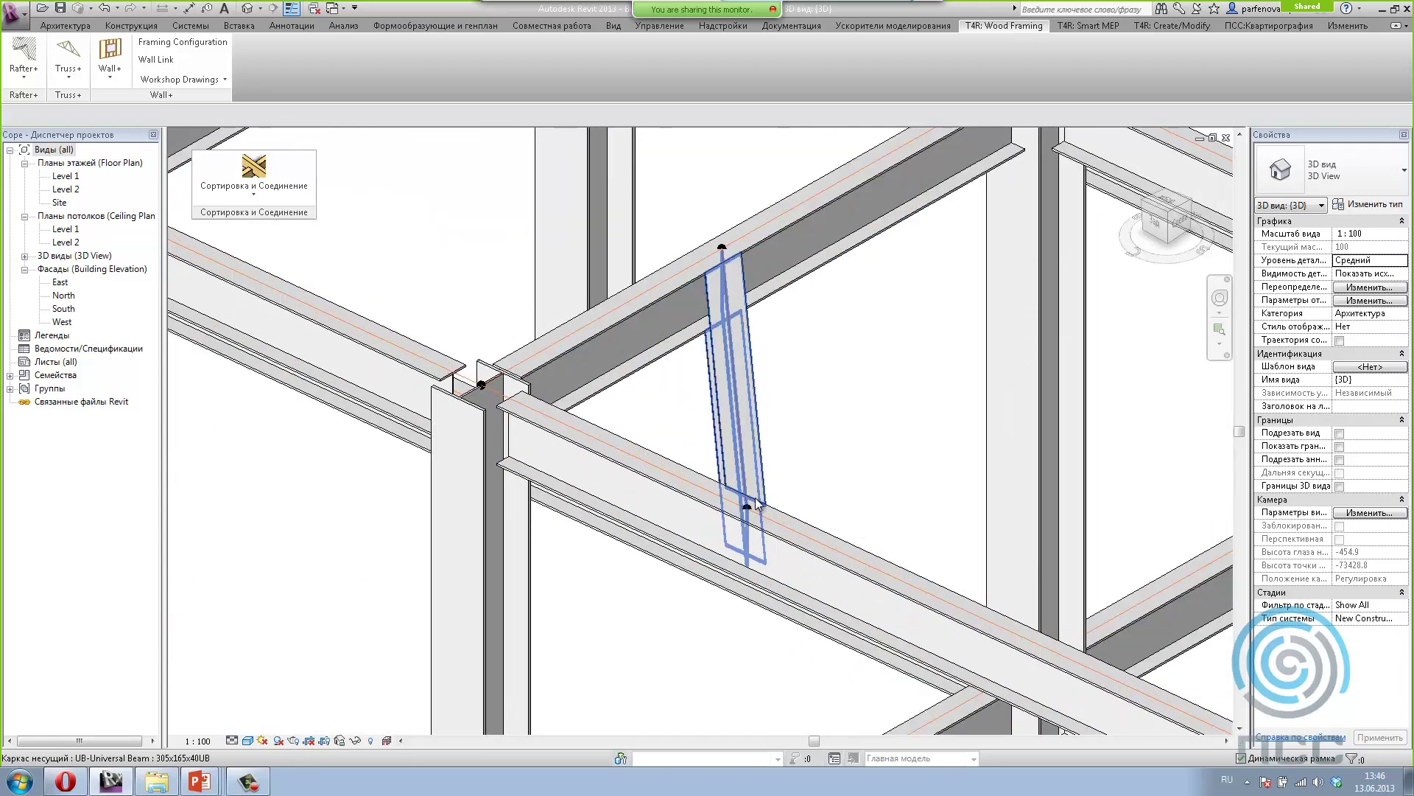
pyautogui.scroll(3, 758, 504)
pyautogui.scroll(-2, 754, 498)
pyautogui.scroll(-1, 755, 498)
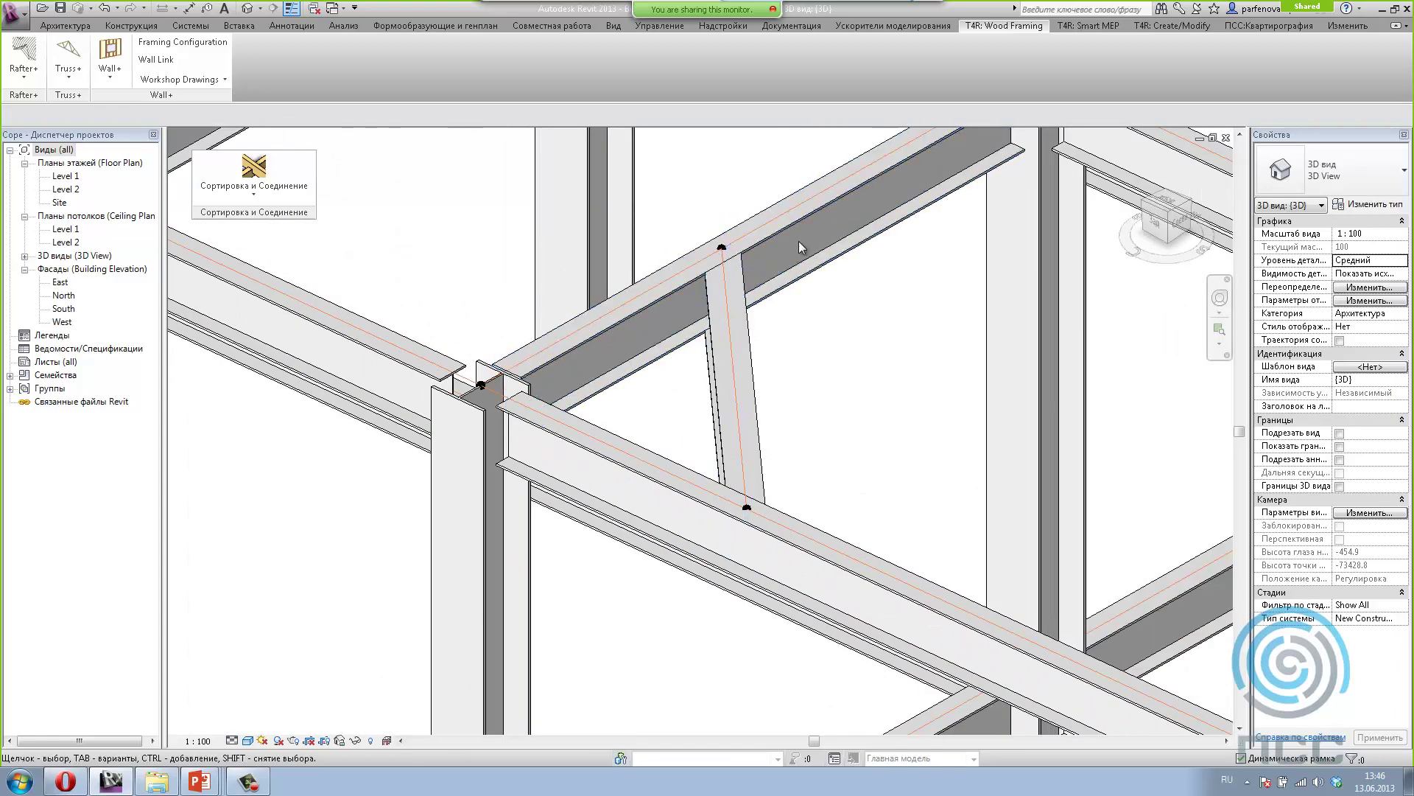
pyautogui.scroll(-3, 546, 388)
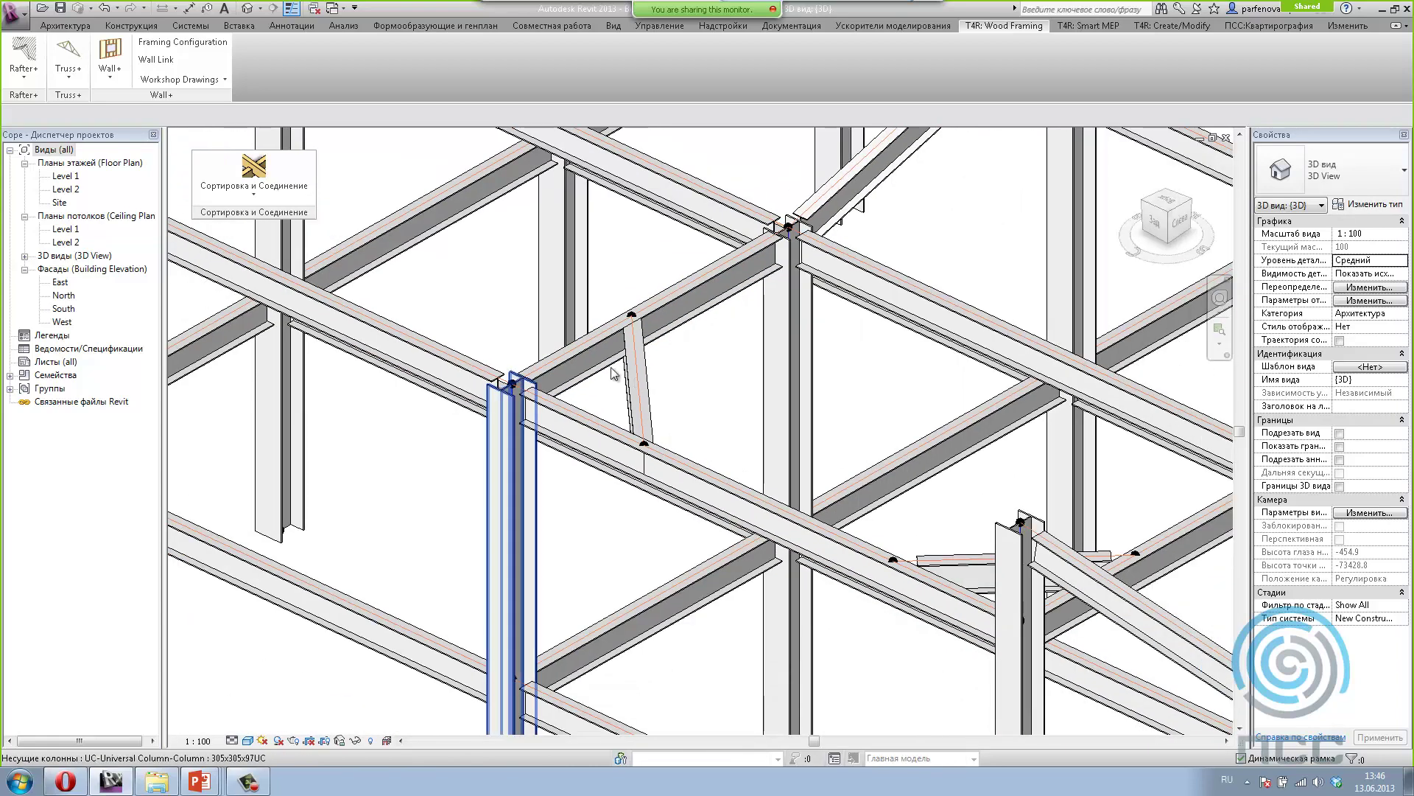
pyautogui.scroll(2, 519, 366)
pyautogui.scroll(-2, 520, 365)
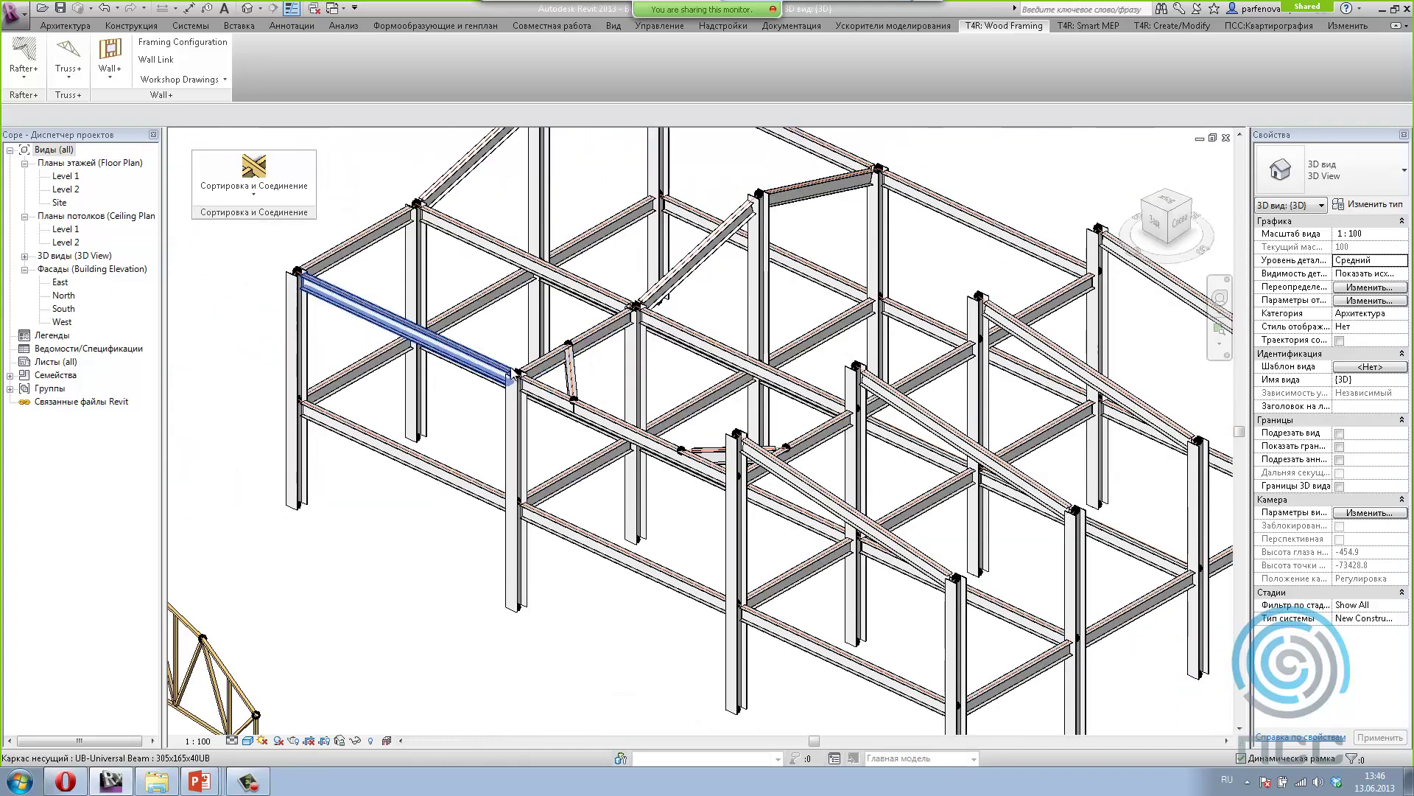
pyautogui.scroll(-2, 520, 365)
pyautogui.scroll(4, 646, 433)
pyautogui.scroll(2, 646, 433)
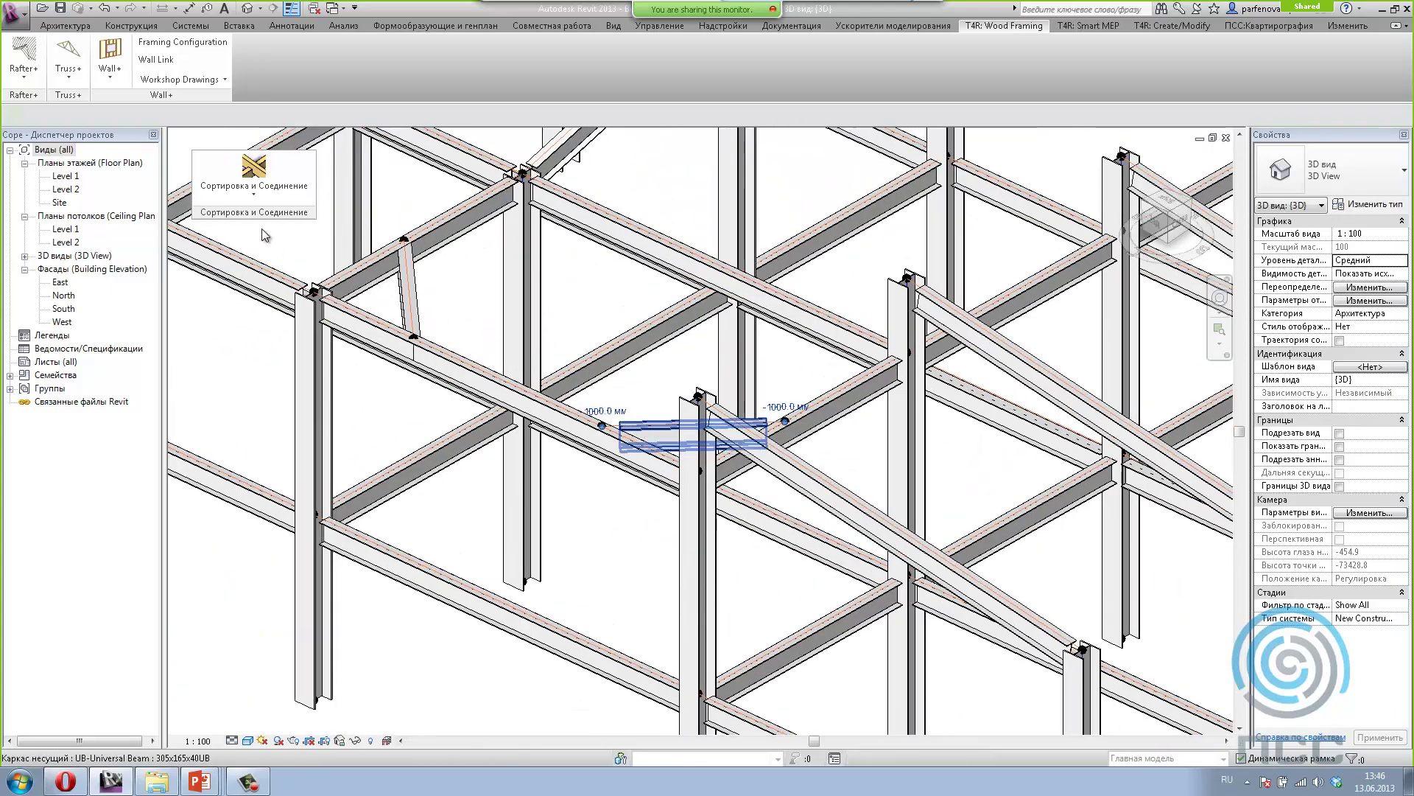
pyautogui.click(646, 433)
pyautogui.click(254, 187)
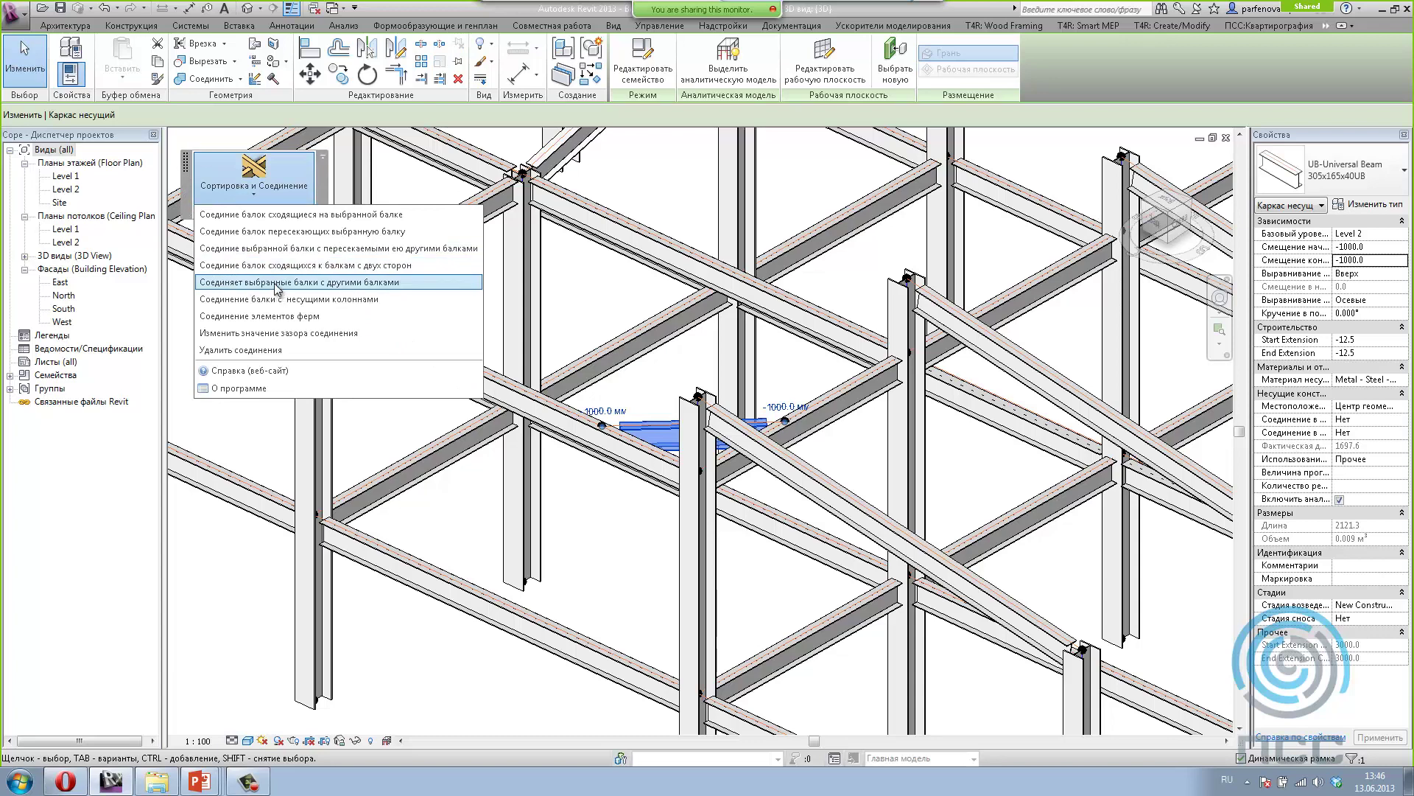
pyautogui.click(278, 282)
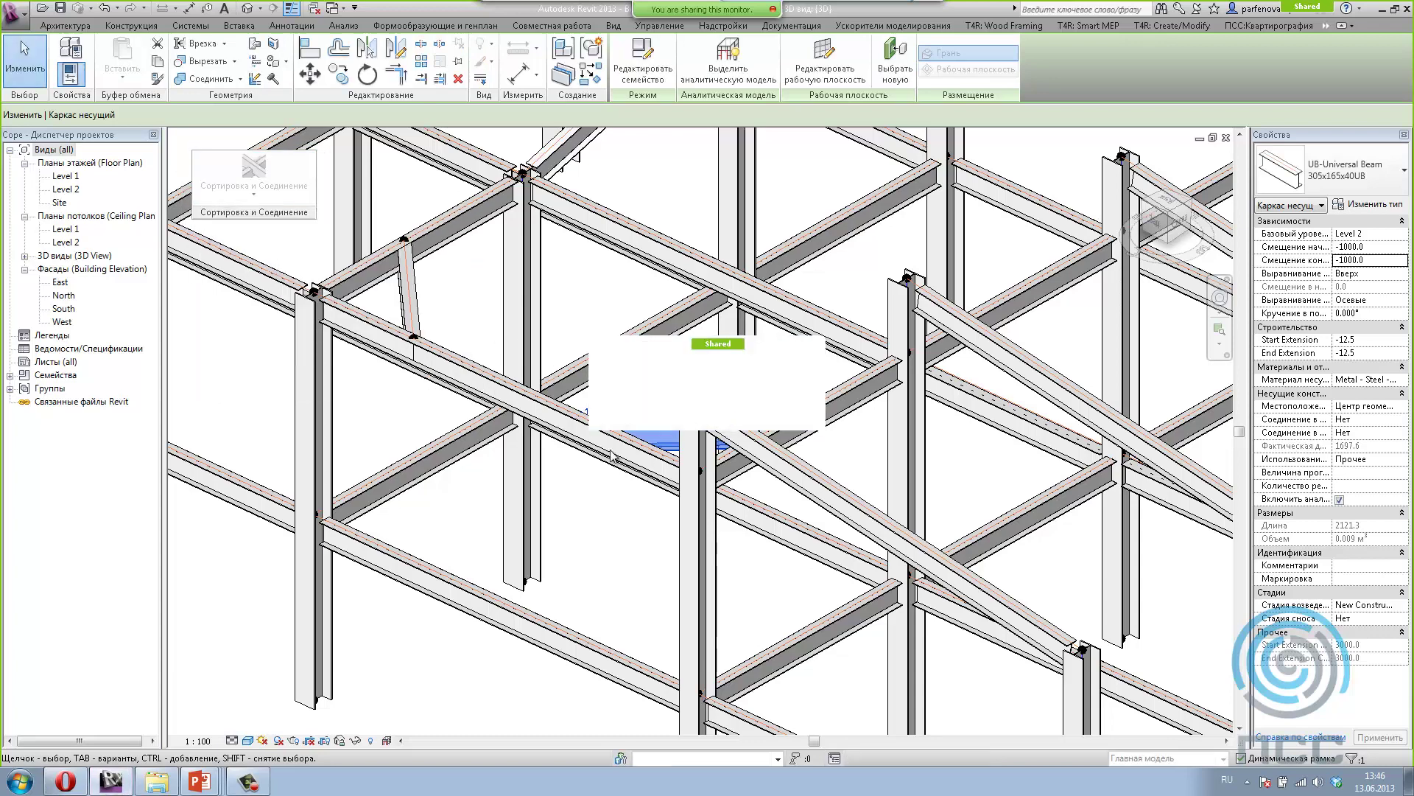
pyautogui.click(623, 561)
# Step: Inspect the joined 305x165x40UB beam, now extended 199.2 at each end
pyautogui.scroll(-2, 628, 564)
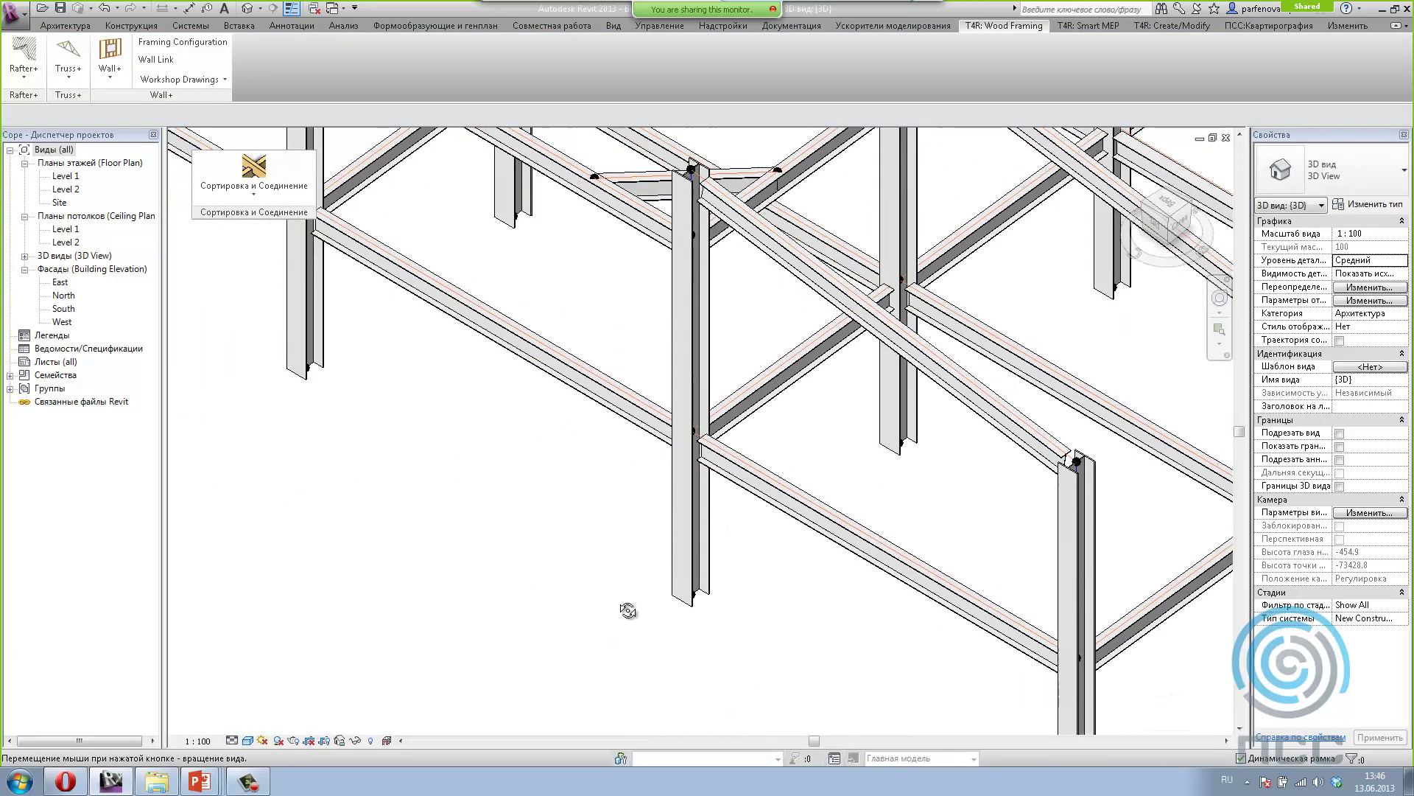
pyautogui.scroll(3, 599, 474)
pyautogui.scroll(2, 568, 521)
pyautogui.scroll(2, 552, 436)
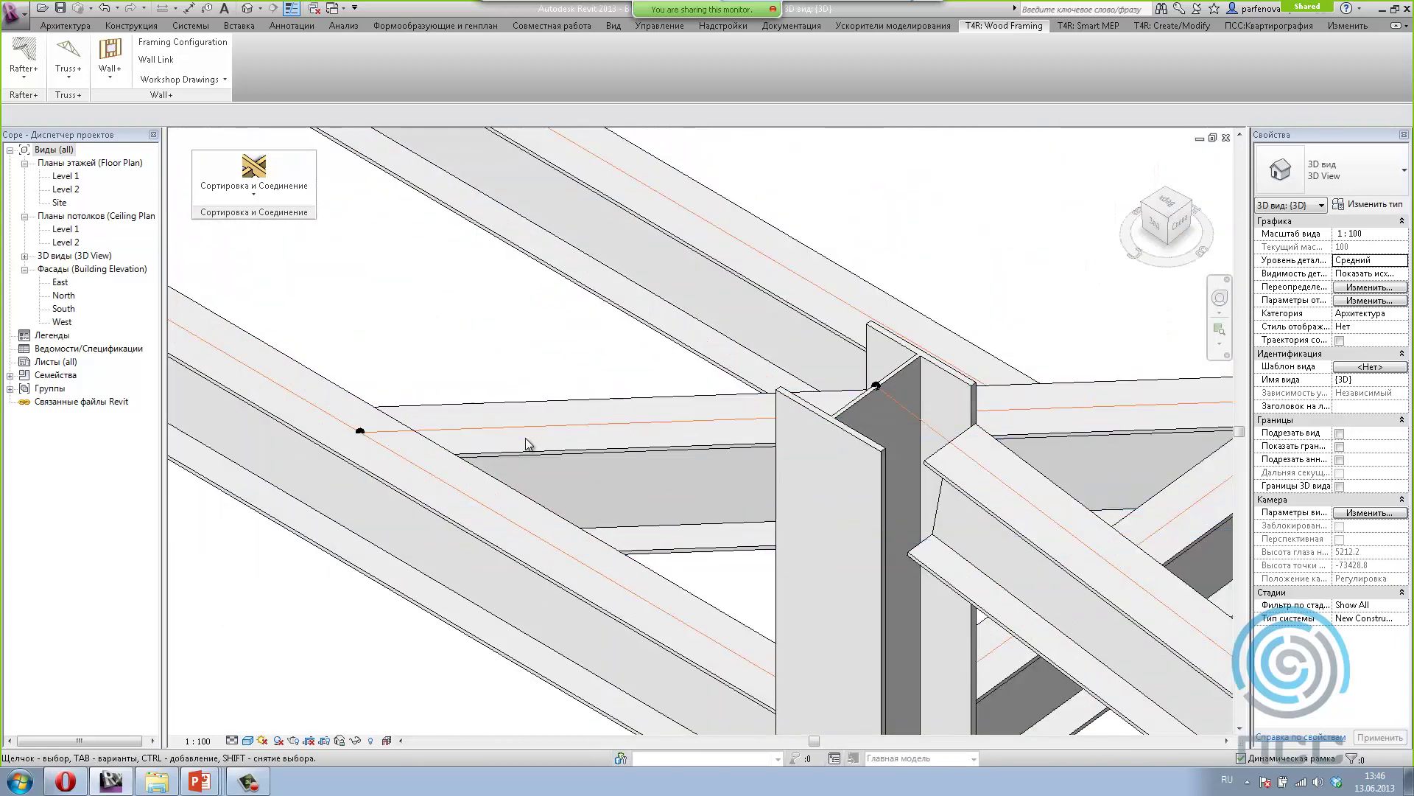
pyautogui.click(452, 461)
pyautogui.scroll(-2, 451, 462)
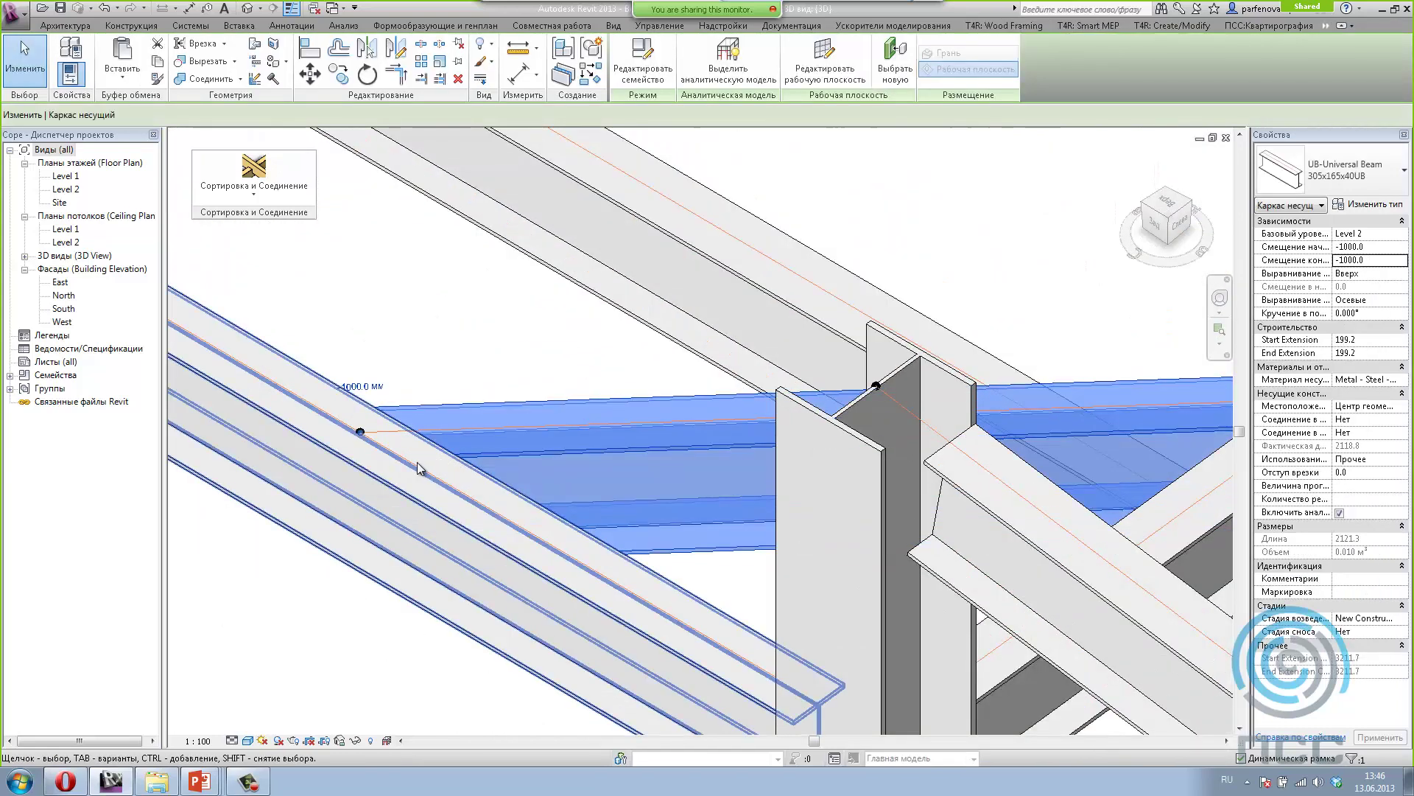
pyautogui.scroll(-3, 516, 462)
pyautogui.scroll(-3, 596, 462)
pyautogui.scroll(3, 603, 471)
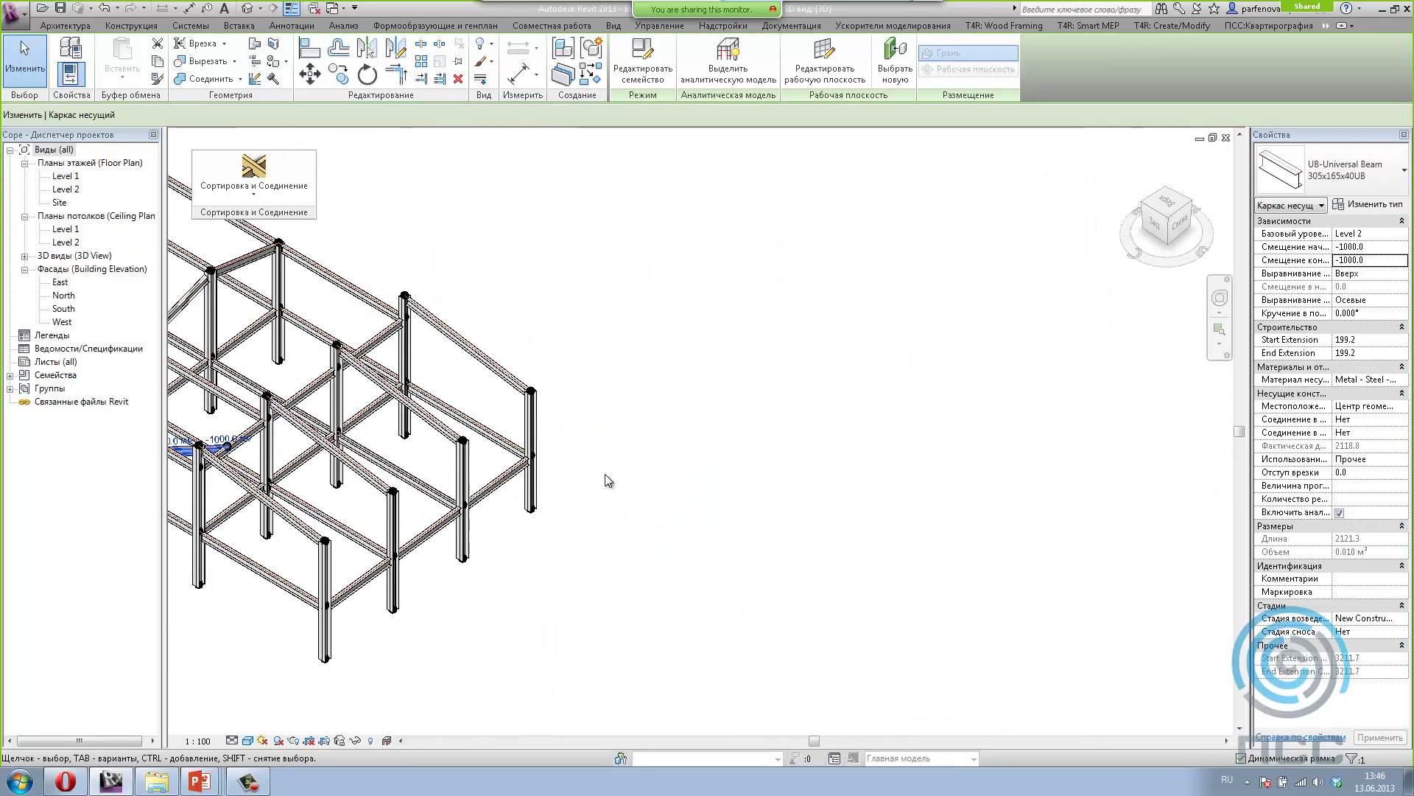
pyautogui.scroll(1, 672, 499)
pyautogui.scroll(-1, 818, 553)
pyautogui.scroll(1, 819, 568)
pyautogui.scroll(1, 819, 568)
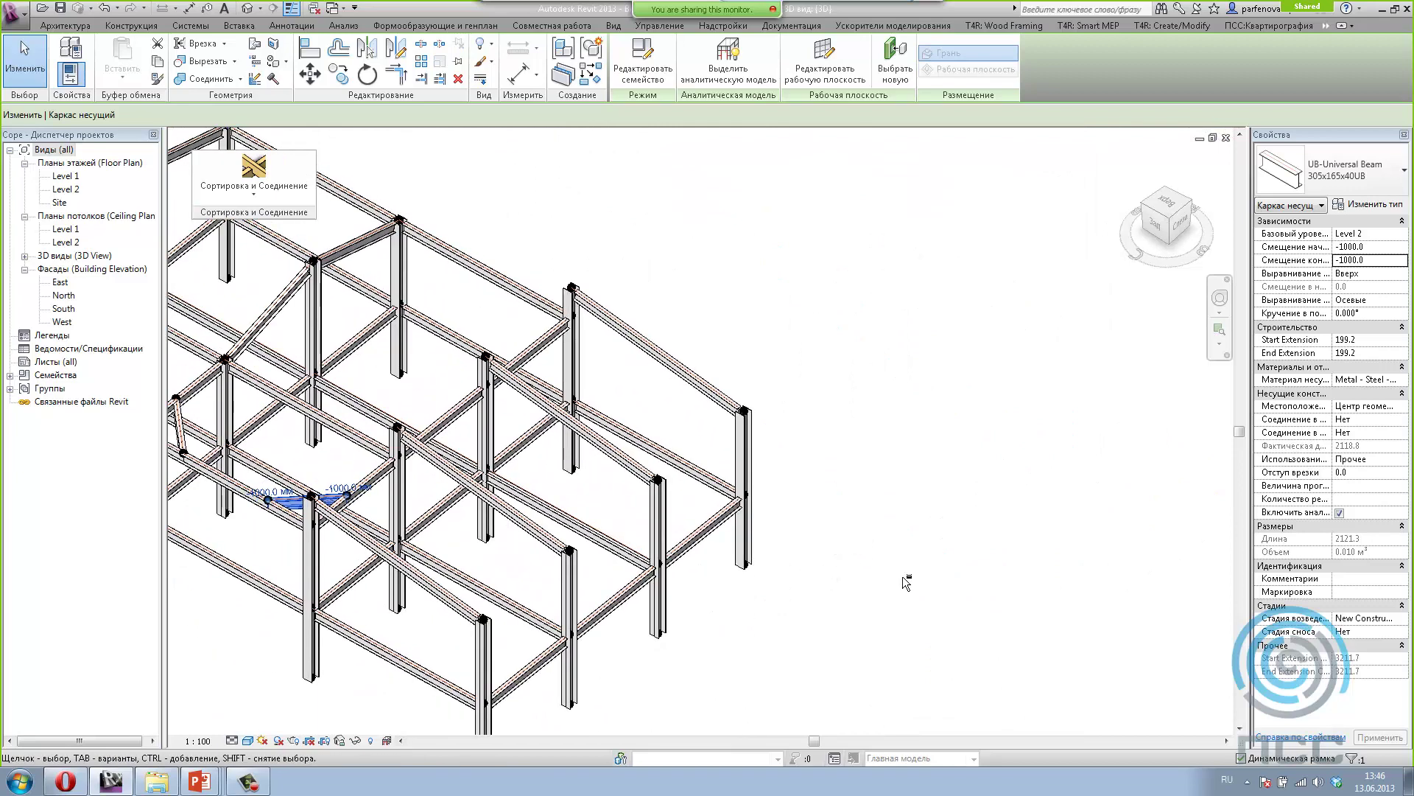
pyautogui.scroll(-1, 739, 357)
pyautogui.scroll(3, 736, 356)
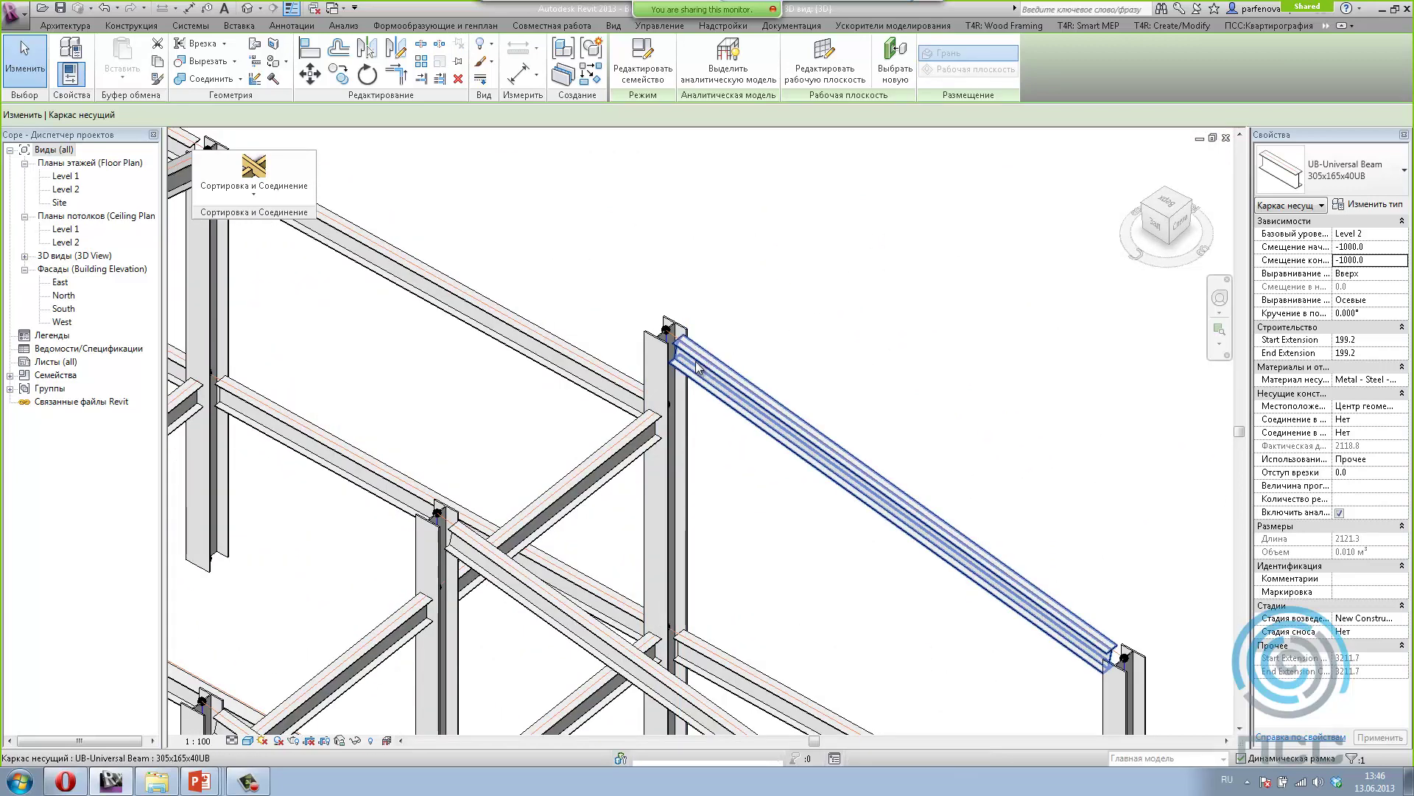
# Step: Attempt a Врезка cut of the sloped steel beam by its column and dismiss the failure warning
pyautogui.click(709, 372)
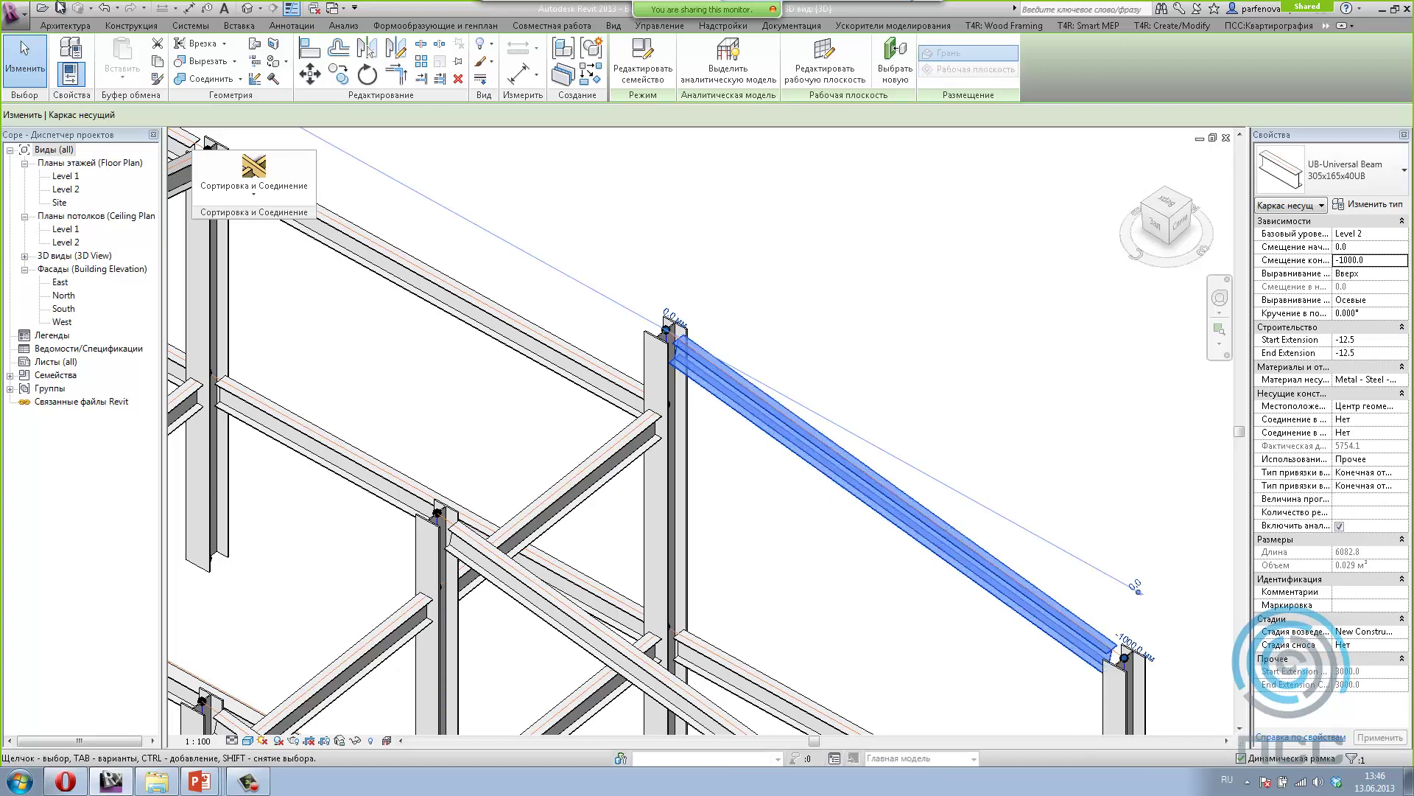
pyautogui.click(186, 45)
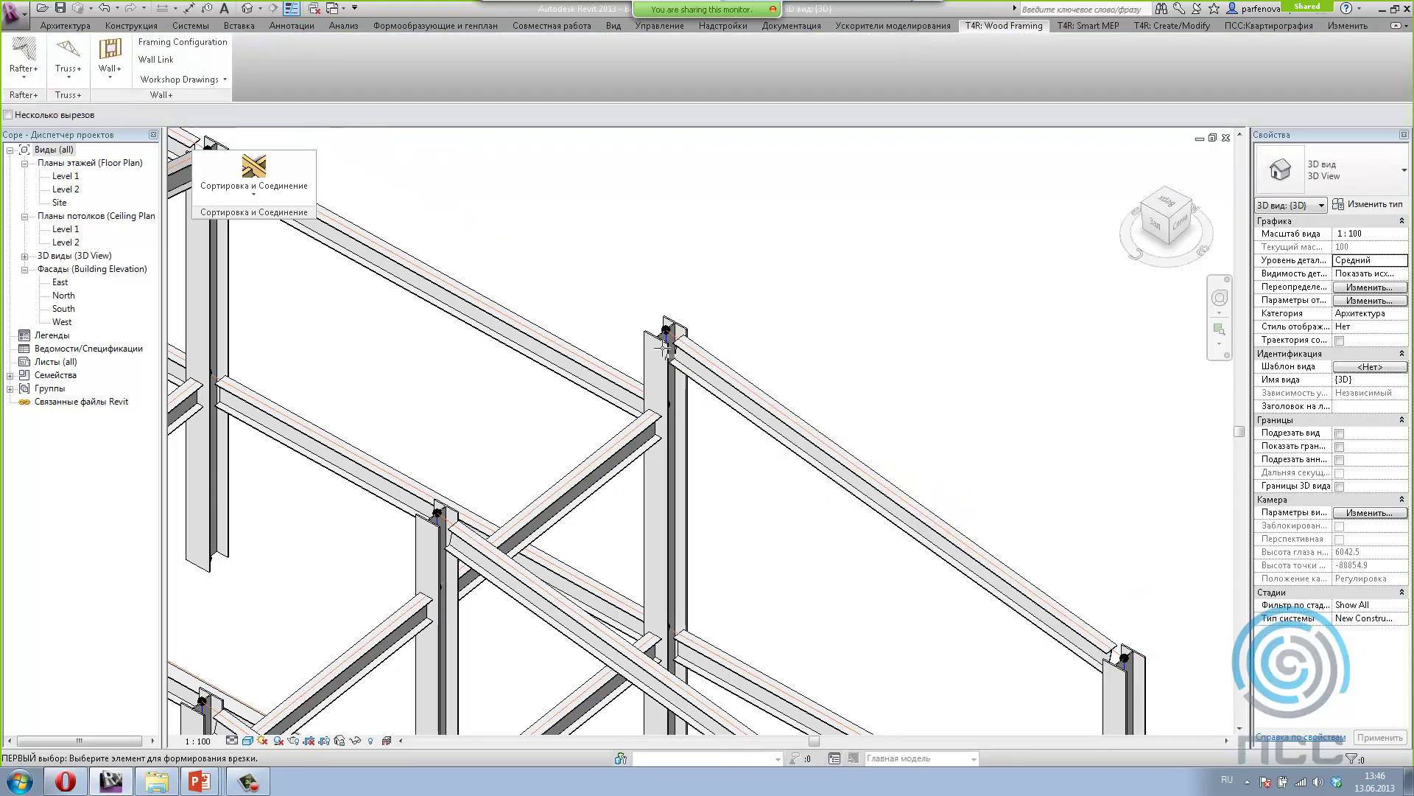
pyautogui.click(658, 346)
pyautogui.click(695, 363)
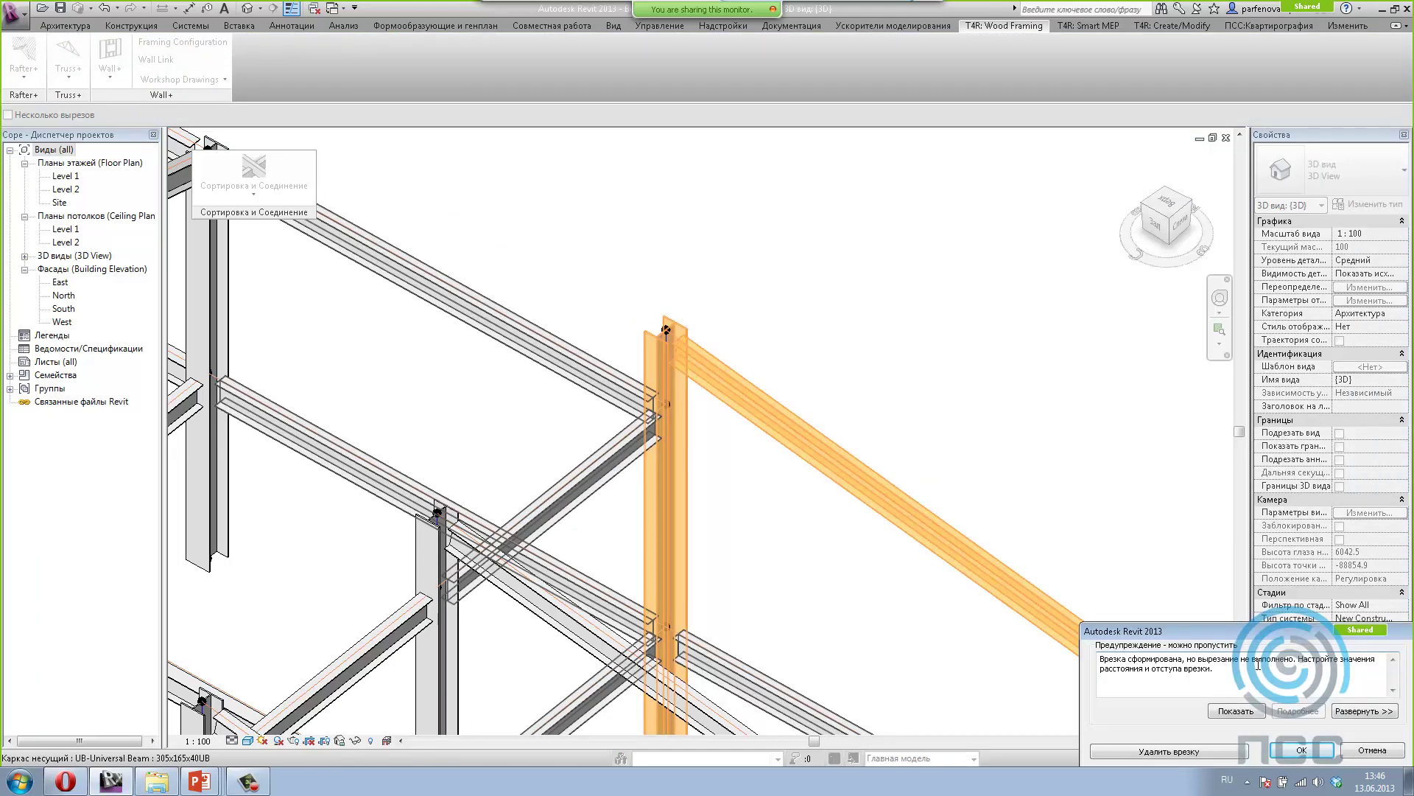
pyautogui.click(1297, 751)
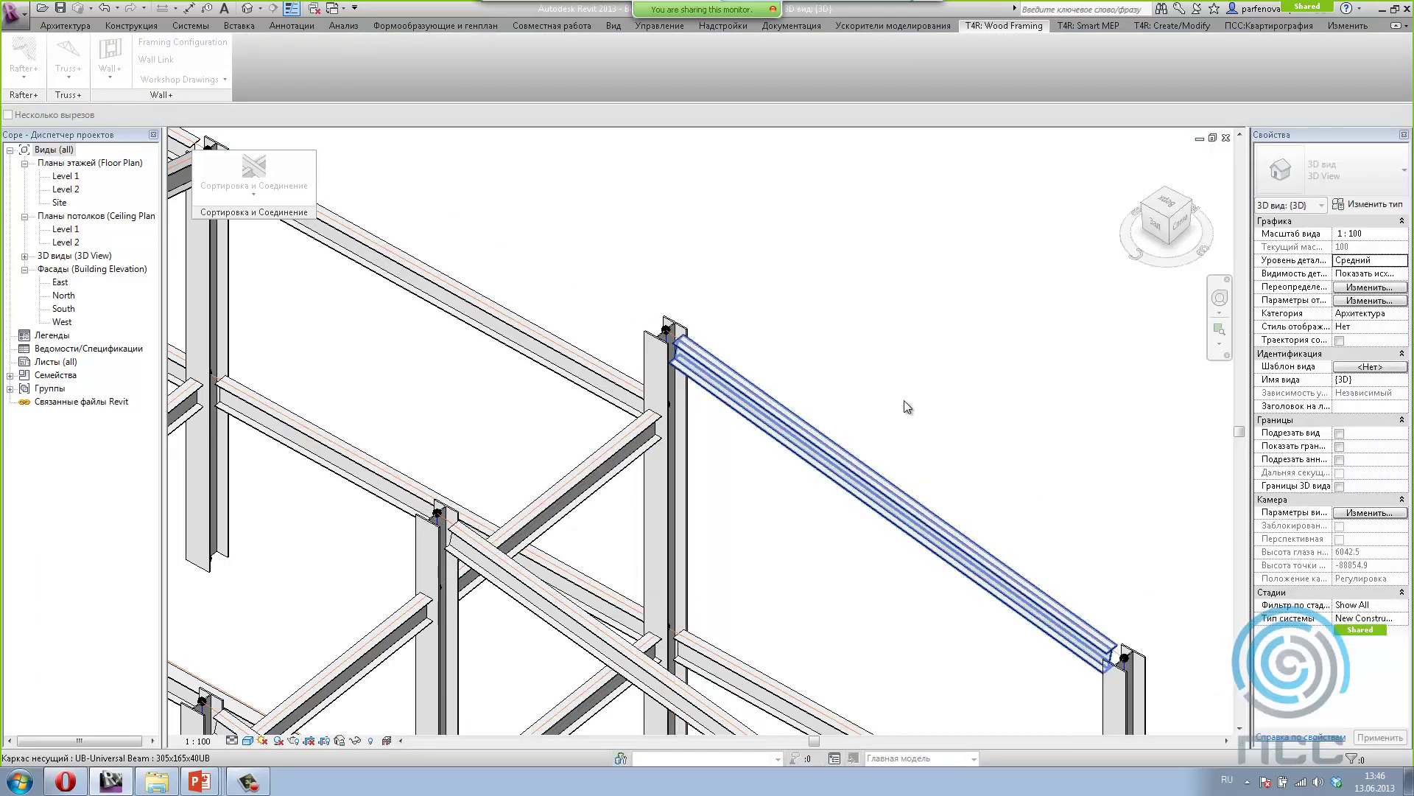
pyautogui.click(705, 365)
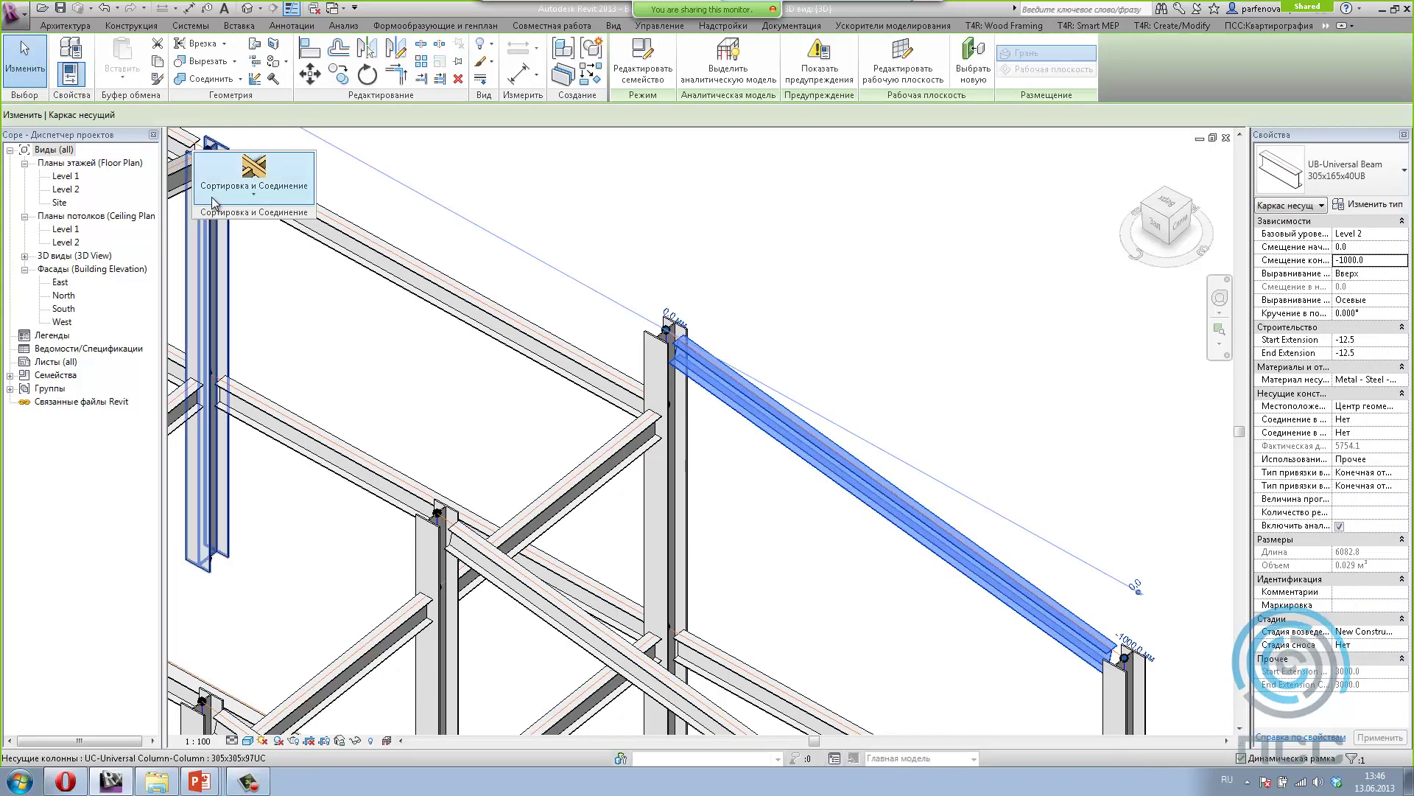
# Step: Join the sloped steel beam to its supporting columns with a 0 gap
pyautogui.click(254, 181)
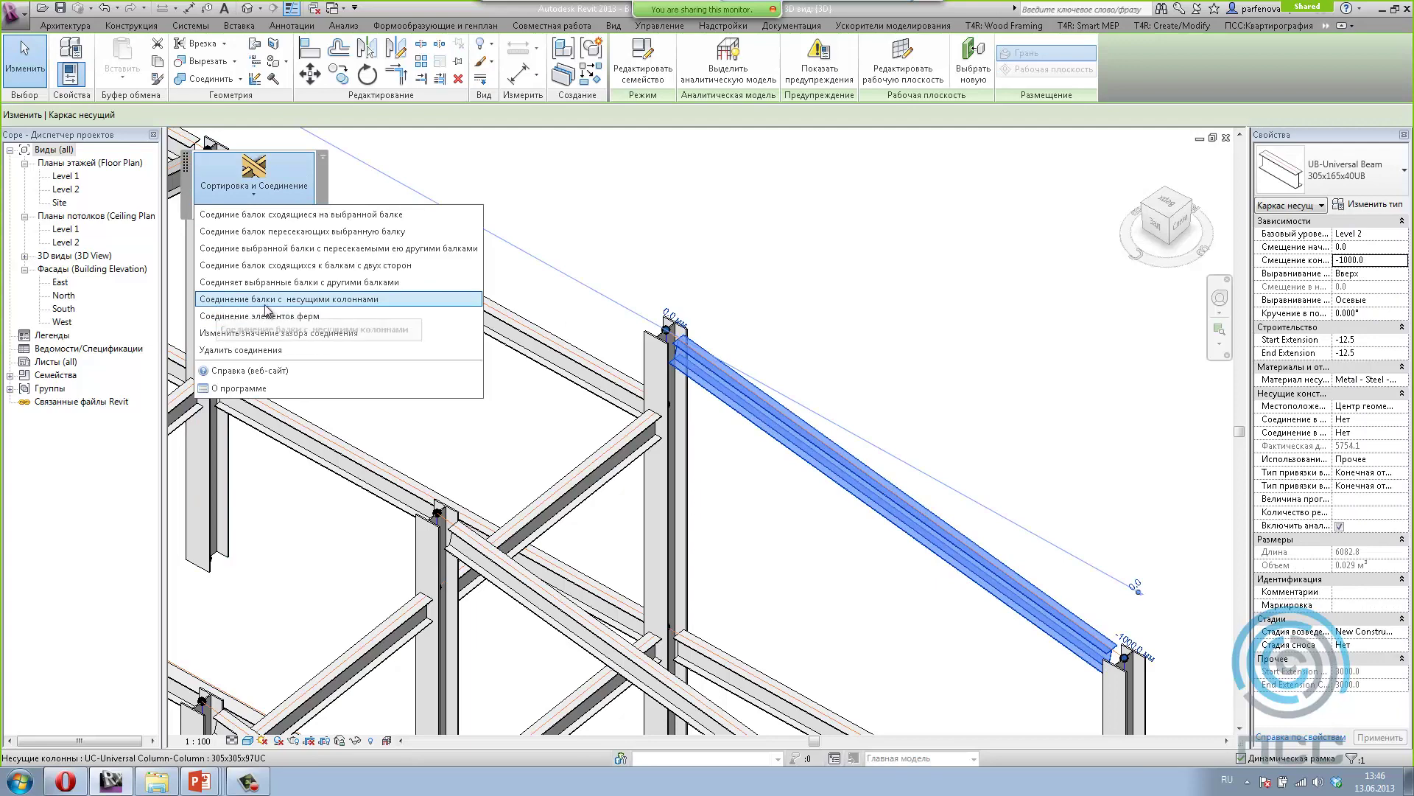
pyautogui.click(295, 306)
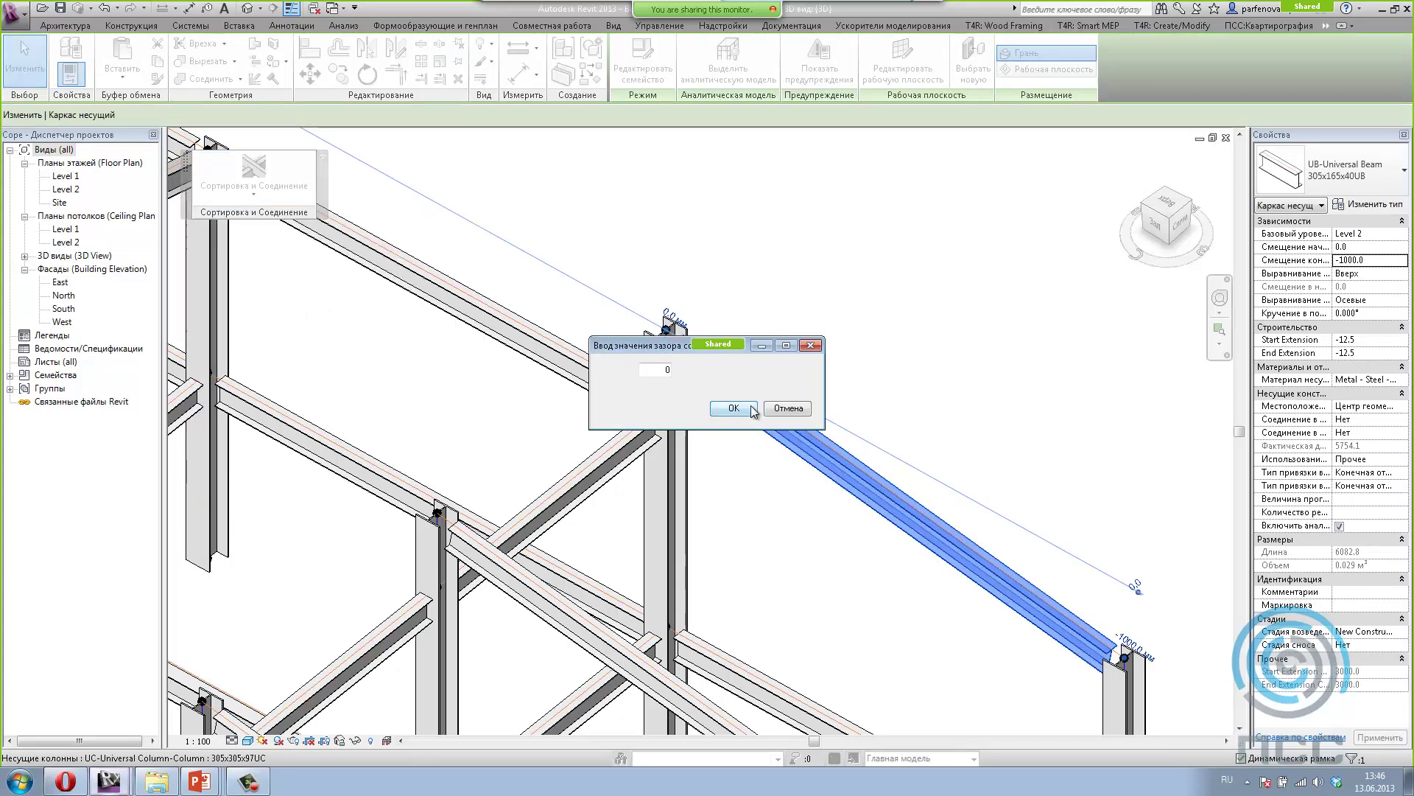
pyautogui.click(728, 401)
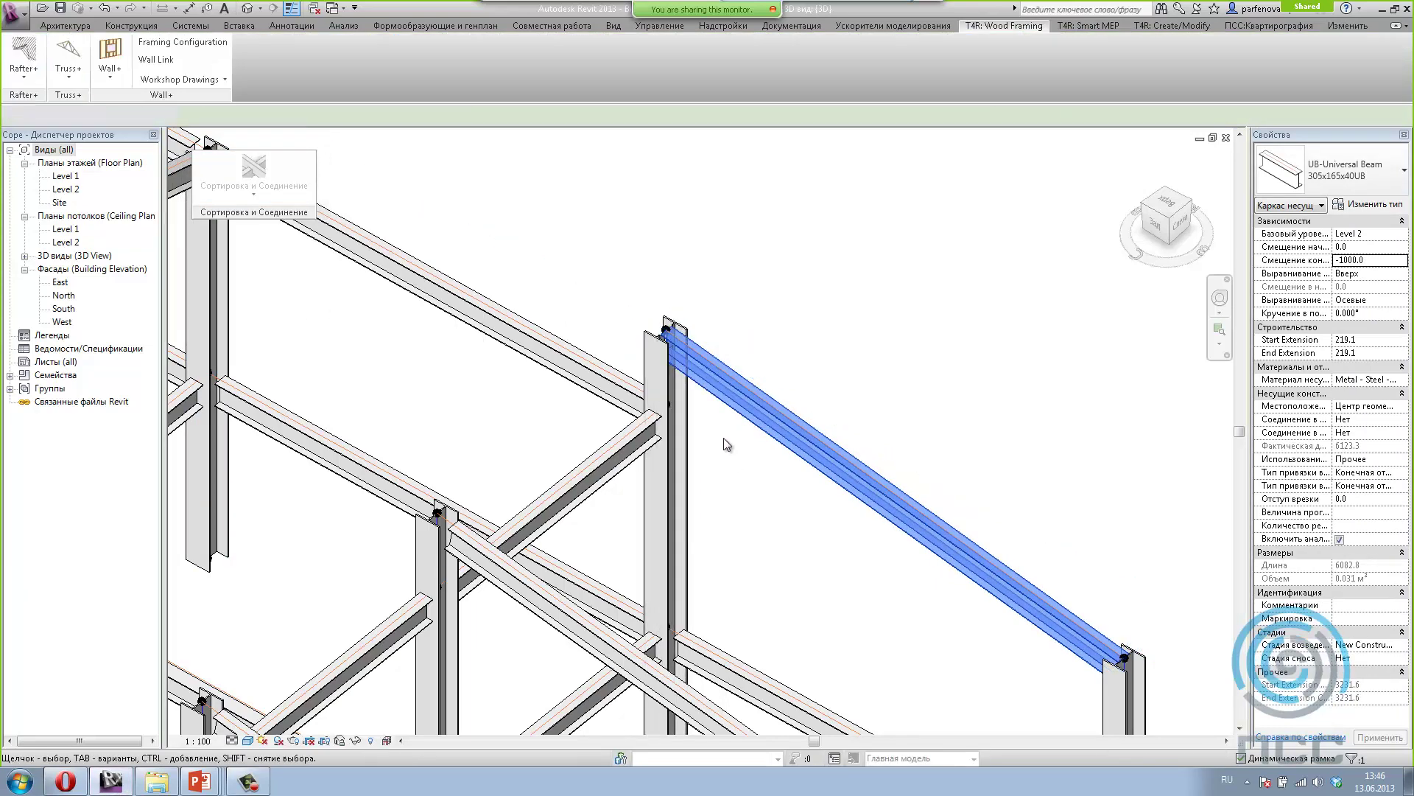
pyautogui.scroll(5, 672, 331)
pyautogui.scroll(-2, 671, 331)
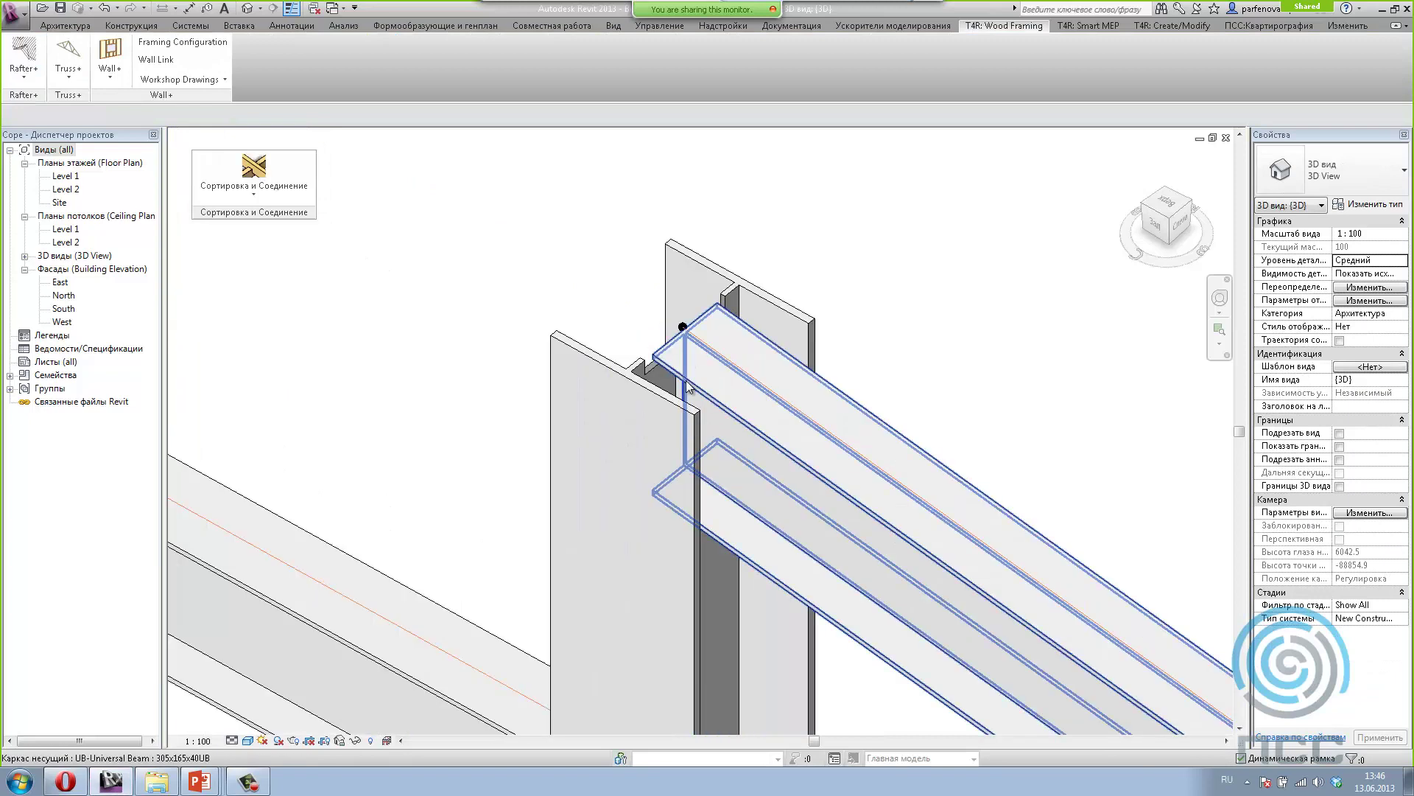
pyautogui.scroll(-3, 586, 263)
pyautogui.scroll(-1, 921, 413)
pyautogui.scroll(2, 1017, 515)
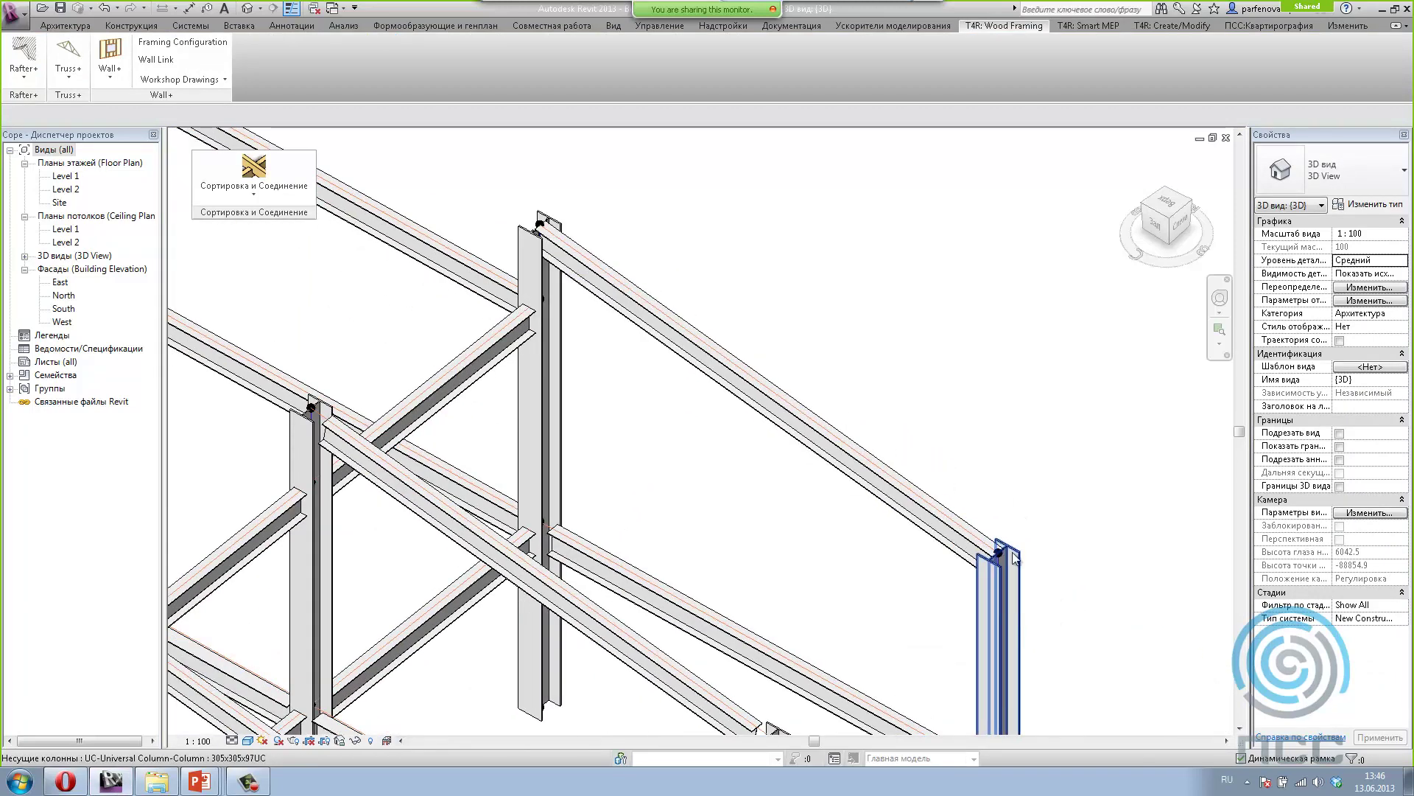
pyautogui.scroll(3, 966, 485)
# Step: Inspect the joined sloped beam, now extended 219.1 at each end
pyautogui.click(923, 462)
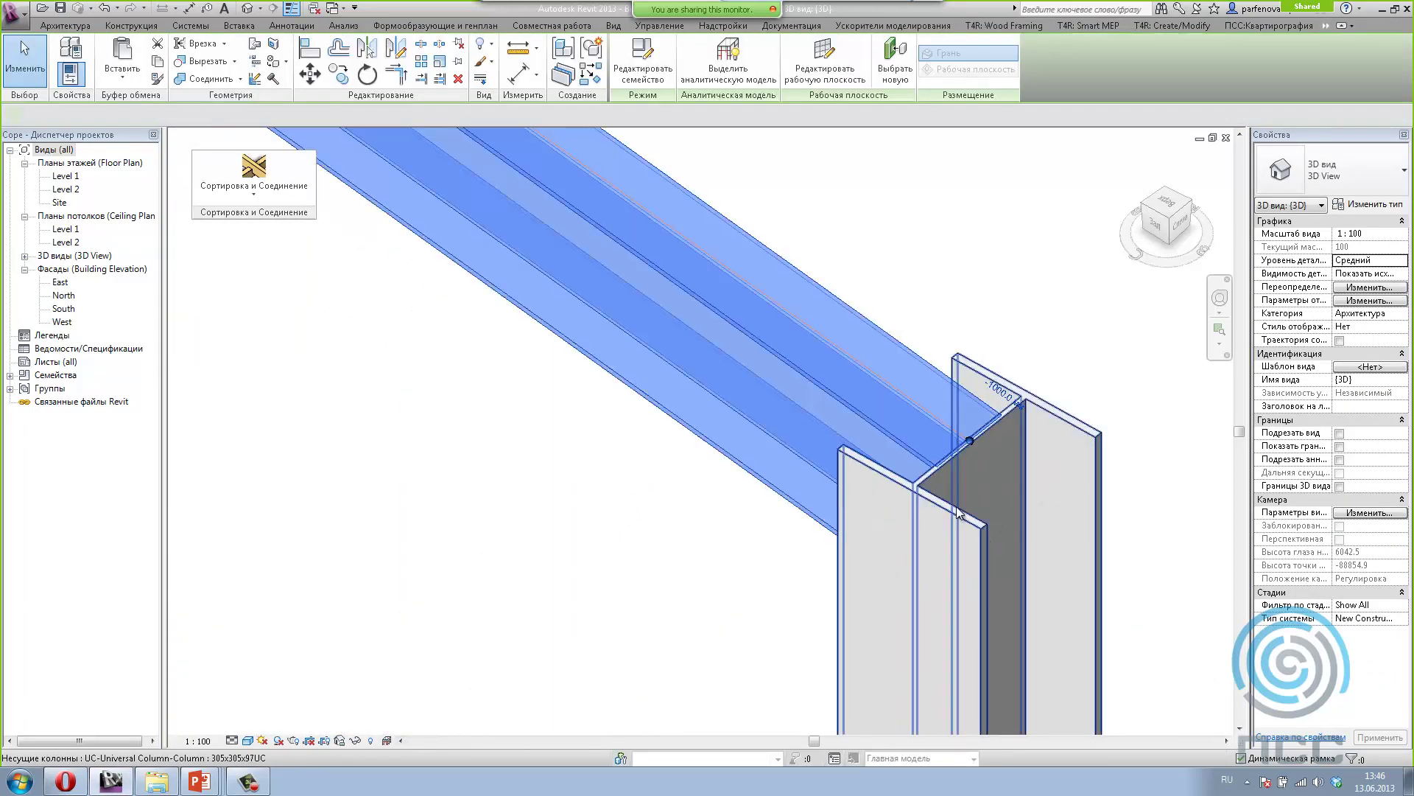
pyautogui.scroll(-2, 1005, 493)
pyautogui.scroll(-3, 1005, 498)
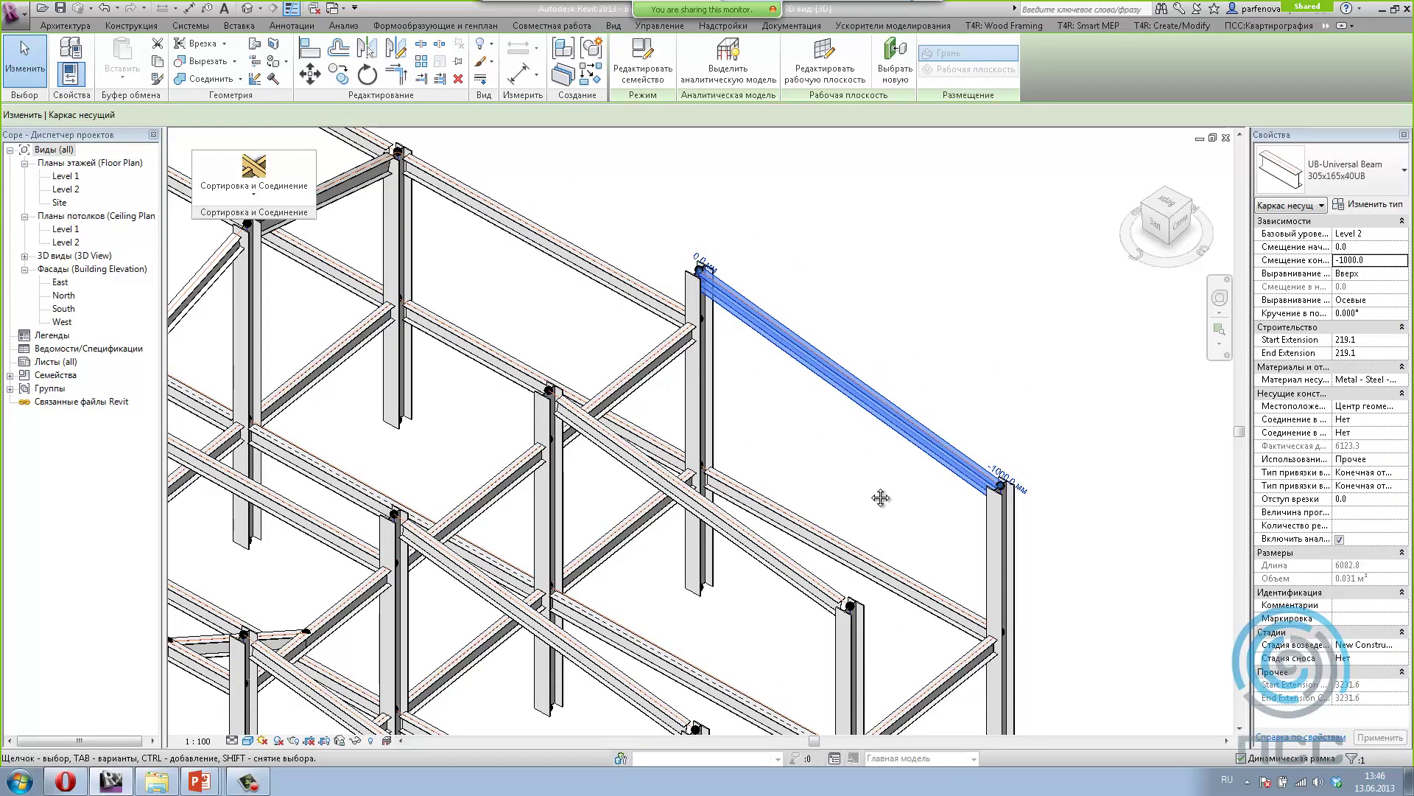
pyautogui.scroll(-1, 881, 496)
pyautogui.scroll(-2, 909, 506)
pyautogui.scroll(-1, 908, 414)
# Step: Orbit and zoom the view to bring the steel gable truss into focus
pyautogui.scroll(-2, 660, 555)
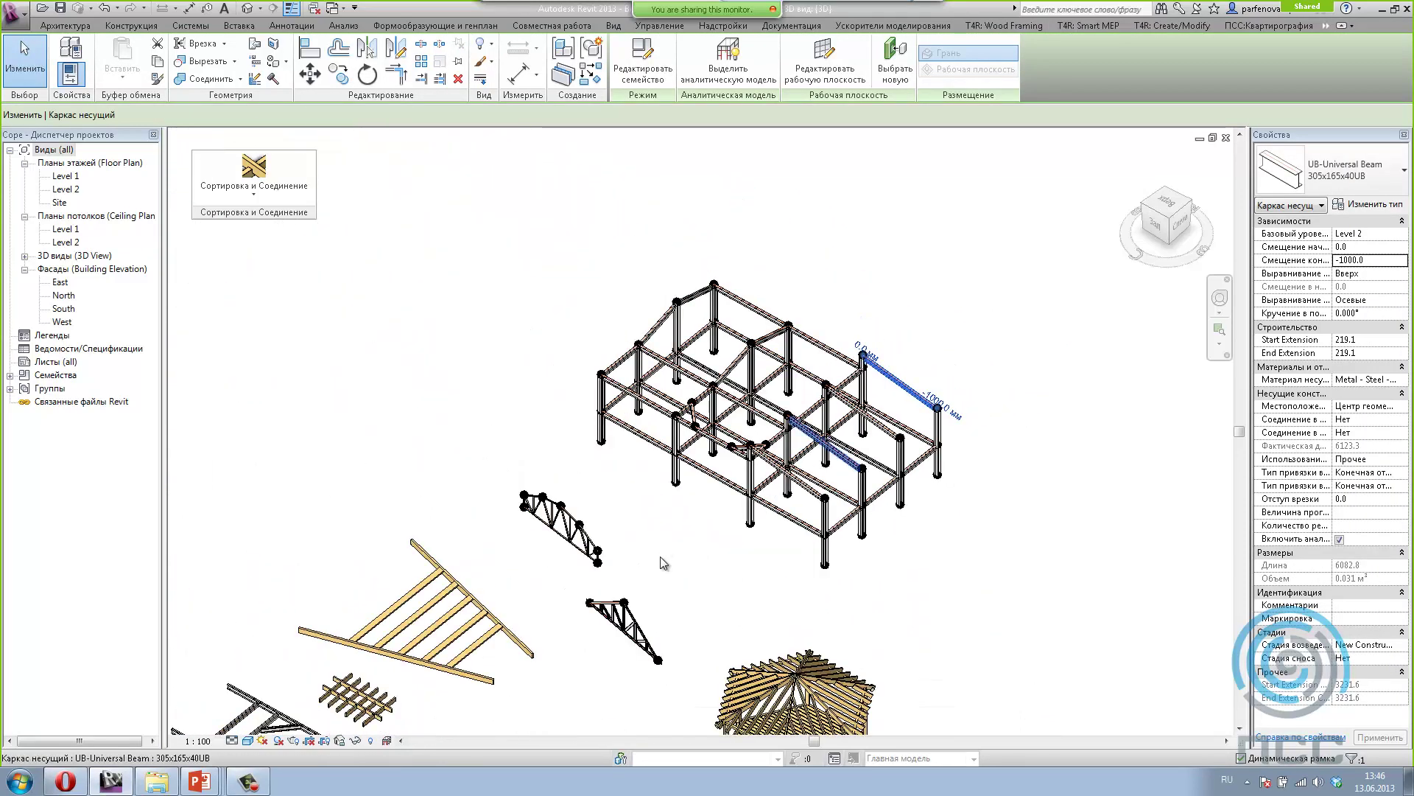
pyautogui.scroll(1, 692, 563)
pyautogui.scroll(1, 696, 560)
pyautogui.scroll(1, 715, 549)
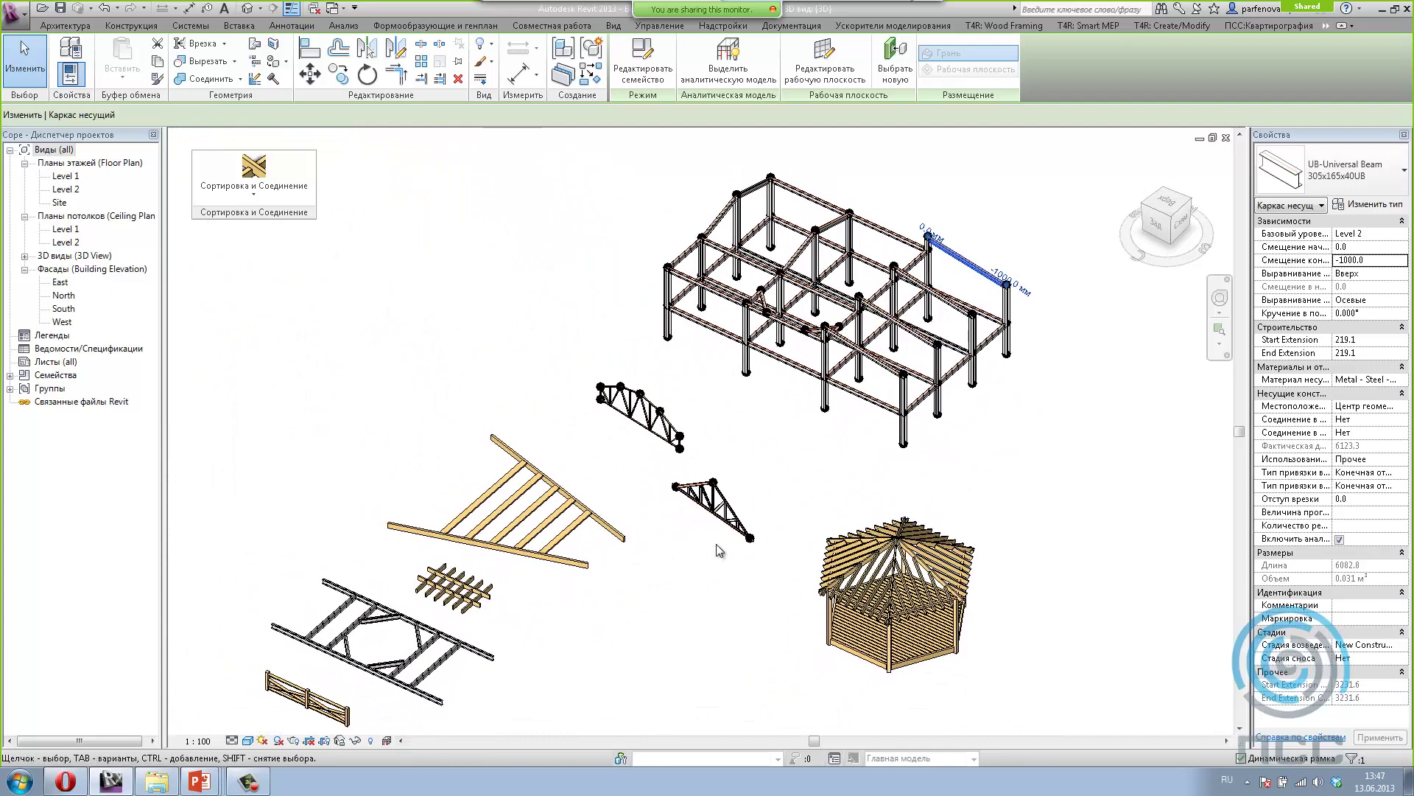
pyautogui.scroll(4, 718, 526)
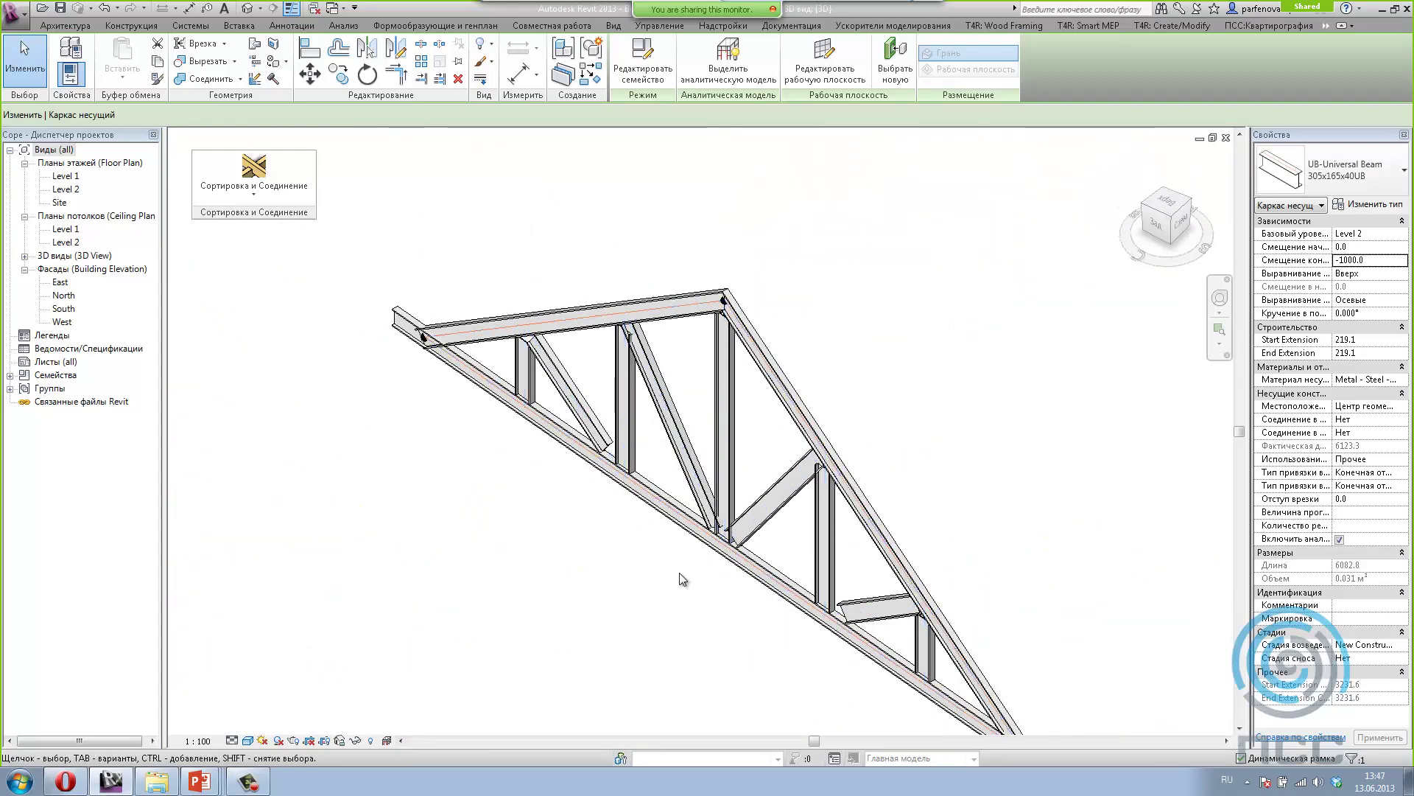
pyautogui.scroll(-2, 679, 572)
pyautogui.moveTo(596, 537)
pyautogui.keyDown('shift'); pyautogui.mouseDown(button='middle')
pyautogui.moveTo(657, 572)
pyautogui.moveTo(781, 575)
pyautogui.moveTo(700, 508)
pyautogui.mouseUp(button='middle'); pyautogui.keyUp('shift')
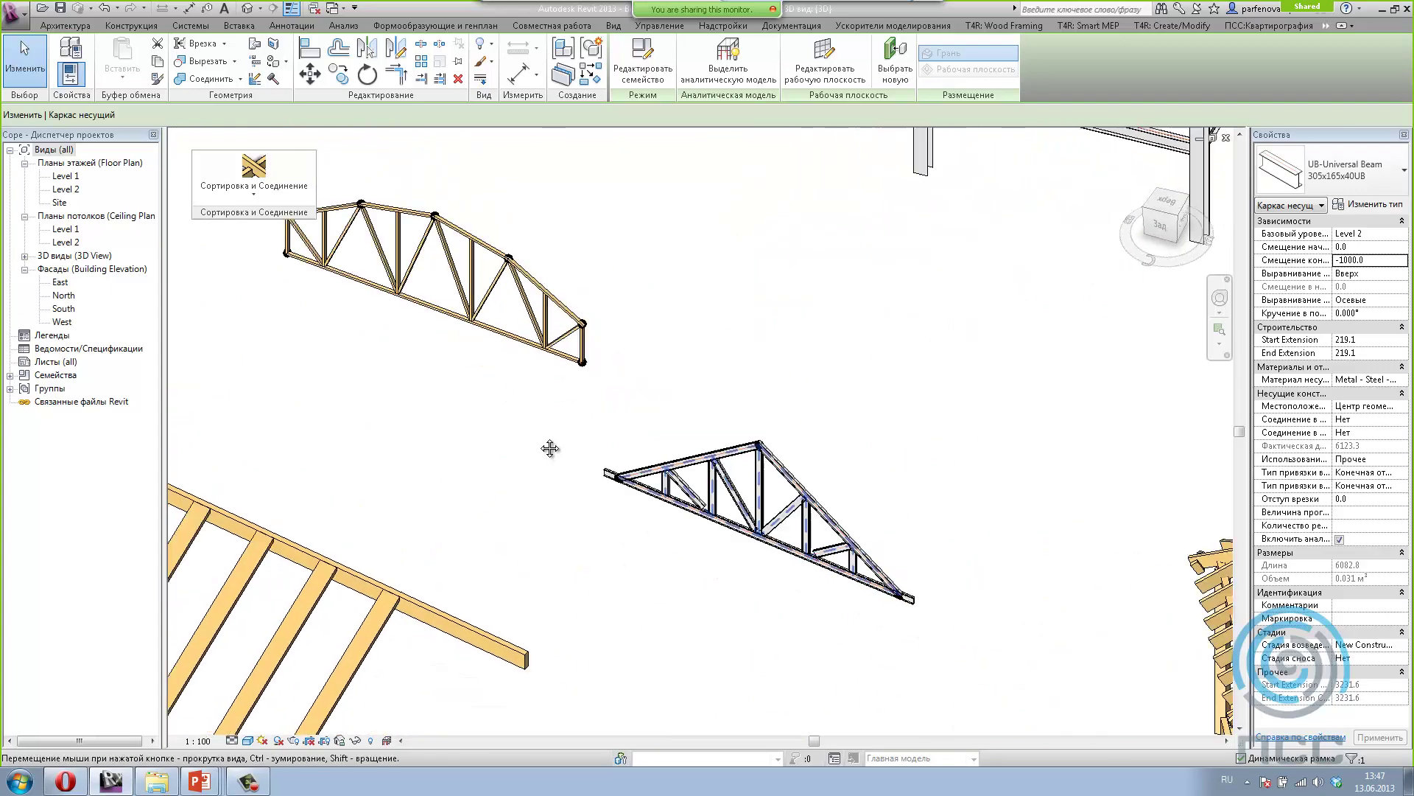
pyautogui.scroll(5, 705, 505)
pyautogui.scroll(2, 705, 505)
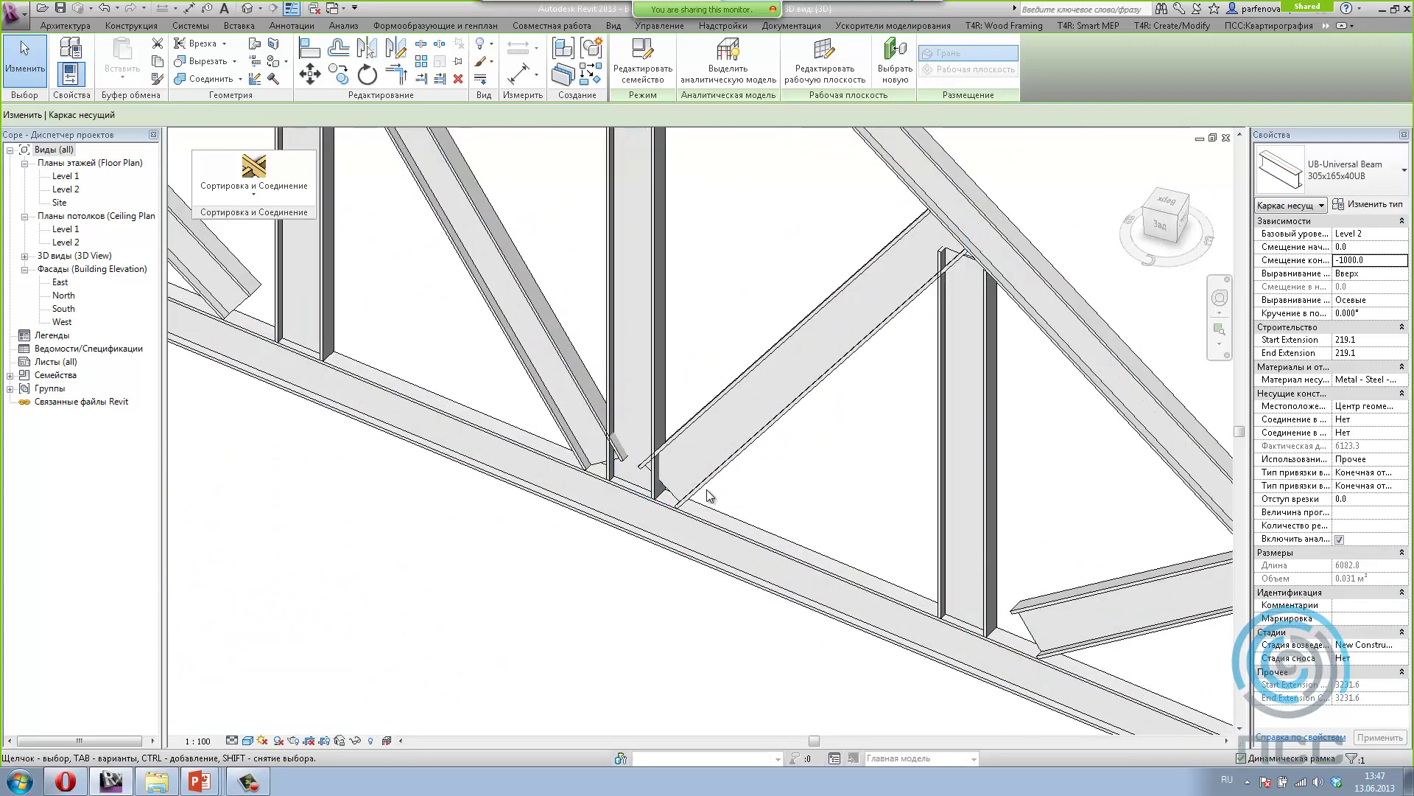
# Step: Set the Треугольная ферма Гау-6 панелей truss's joint gap to 0
pyautogui.click(707, 494)
pyautogui.scroll(-4, 685, 490)
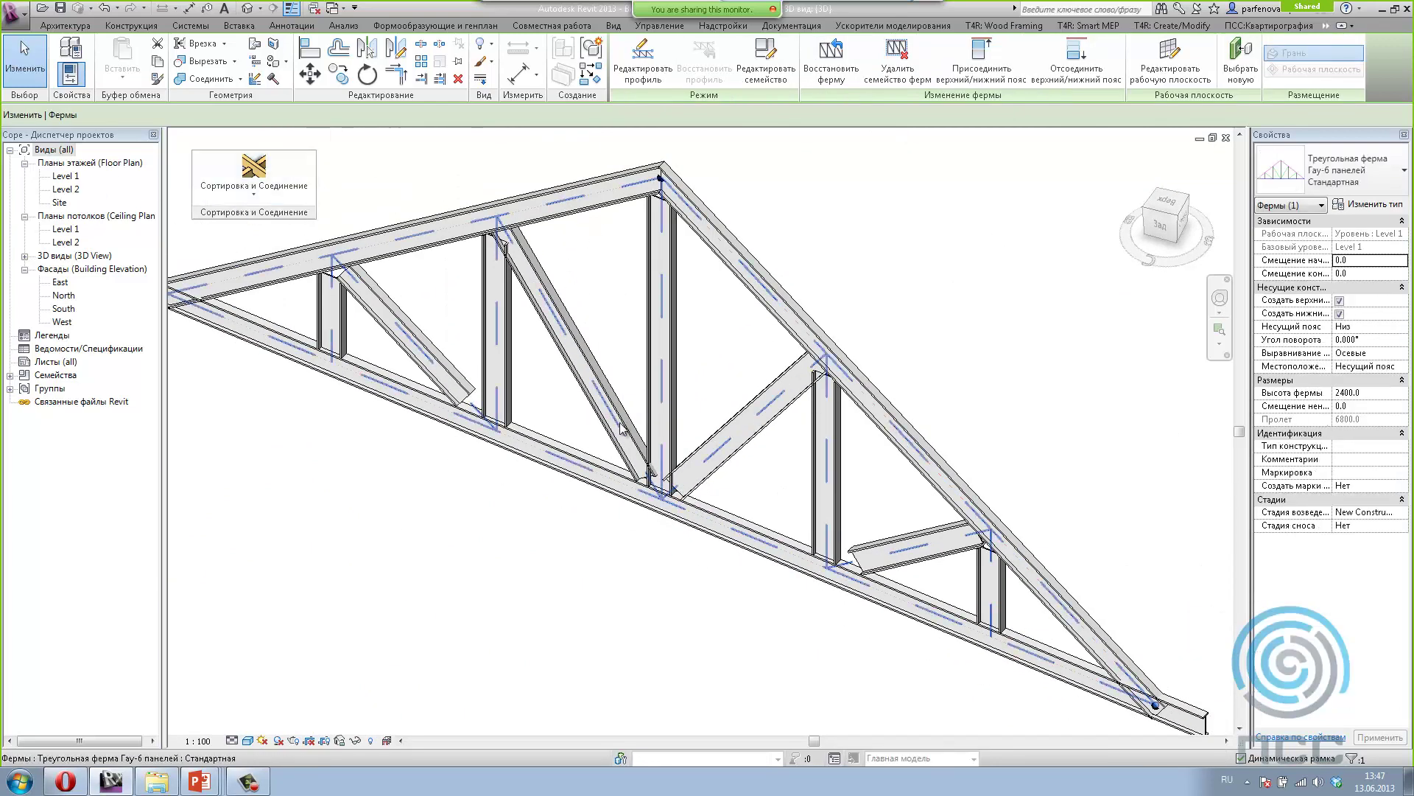
pyautogui.click(283, 197)
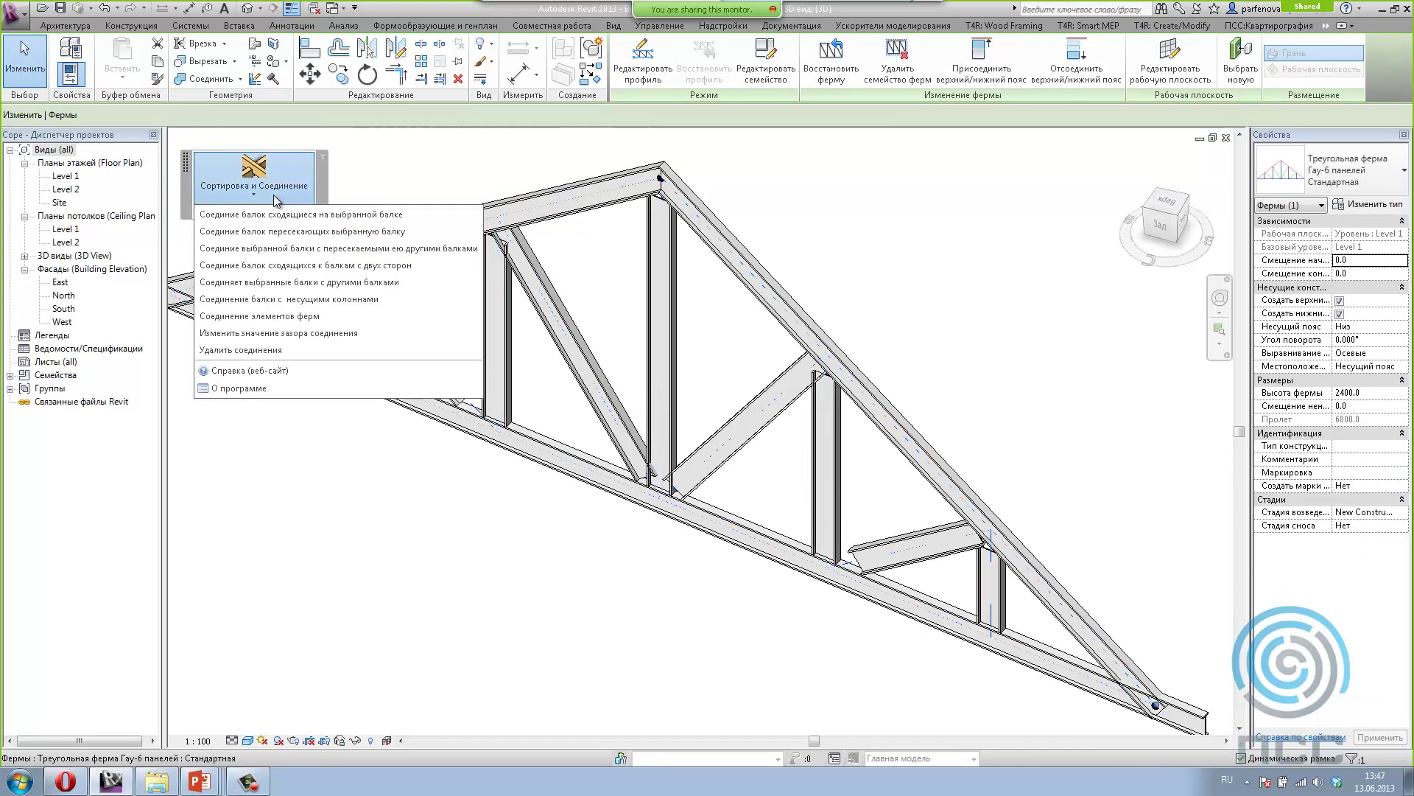
pyautogui.click(250, 317)
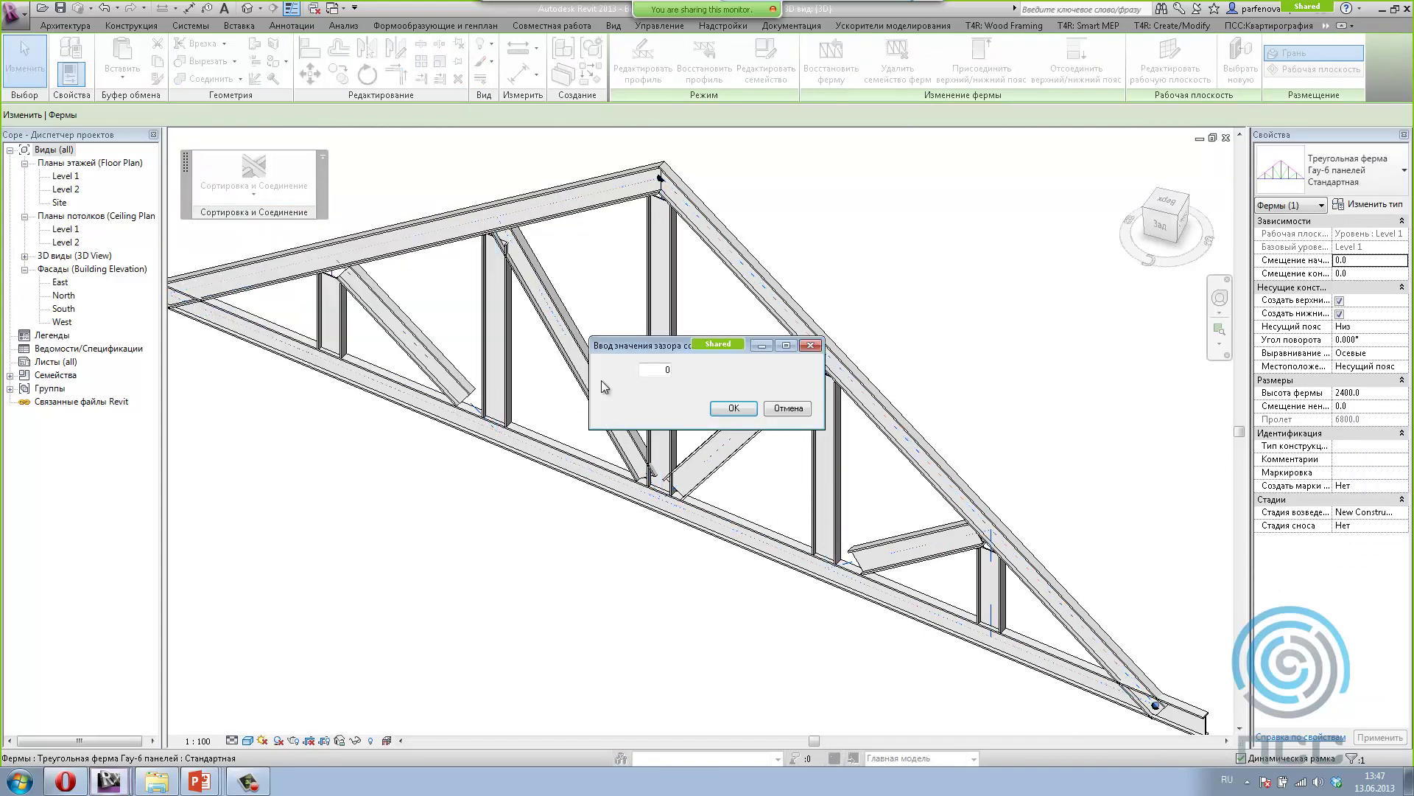
pyautogui.click(720, 413)
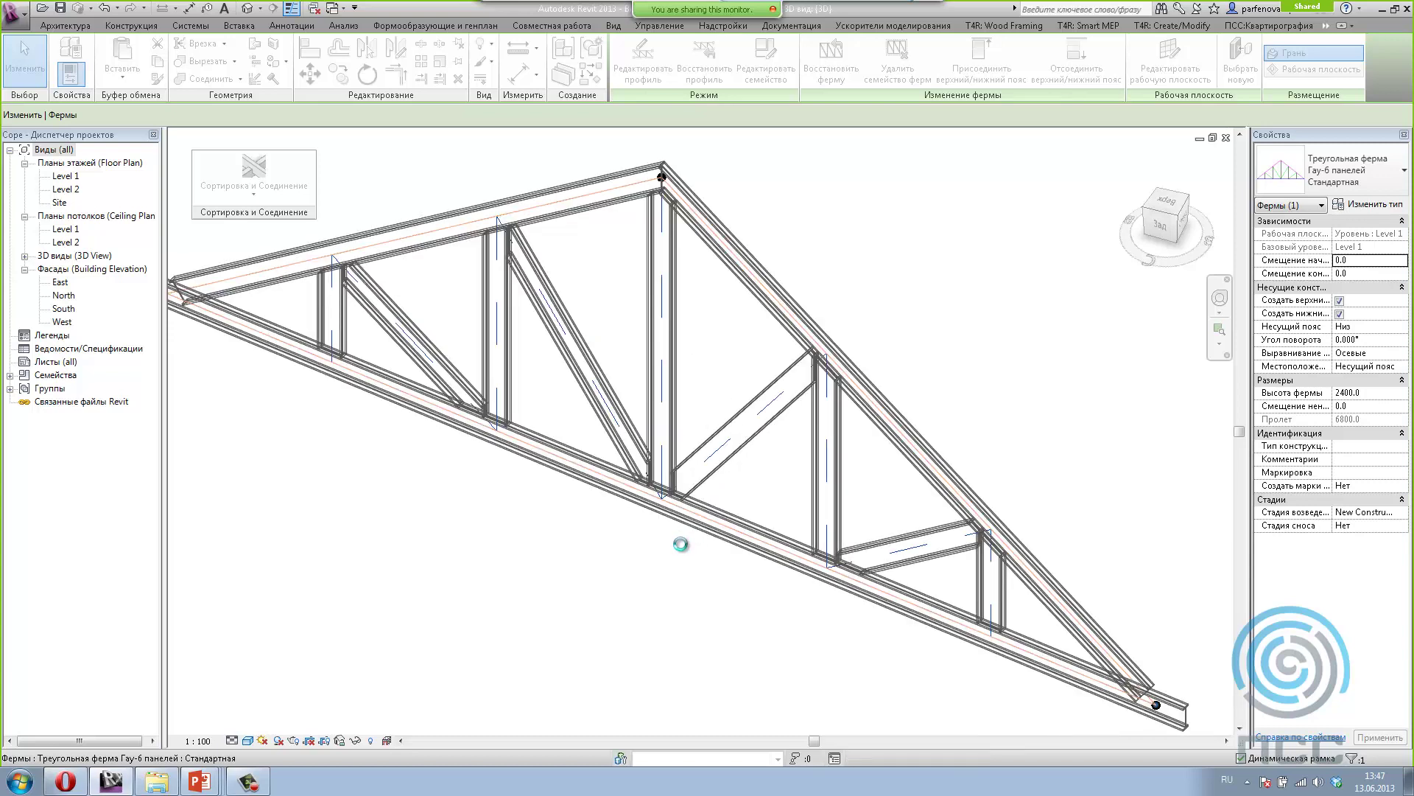
pyautogui.scroll(5, 672, 498)
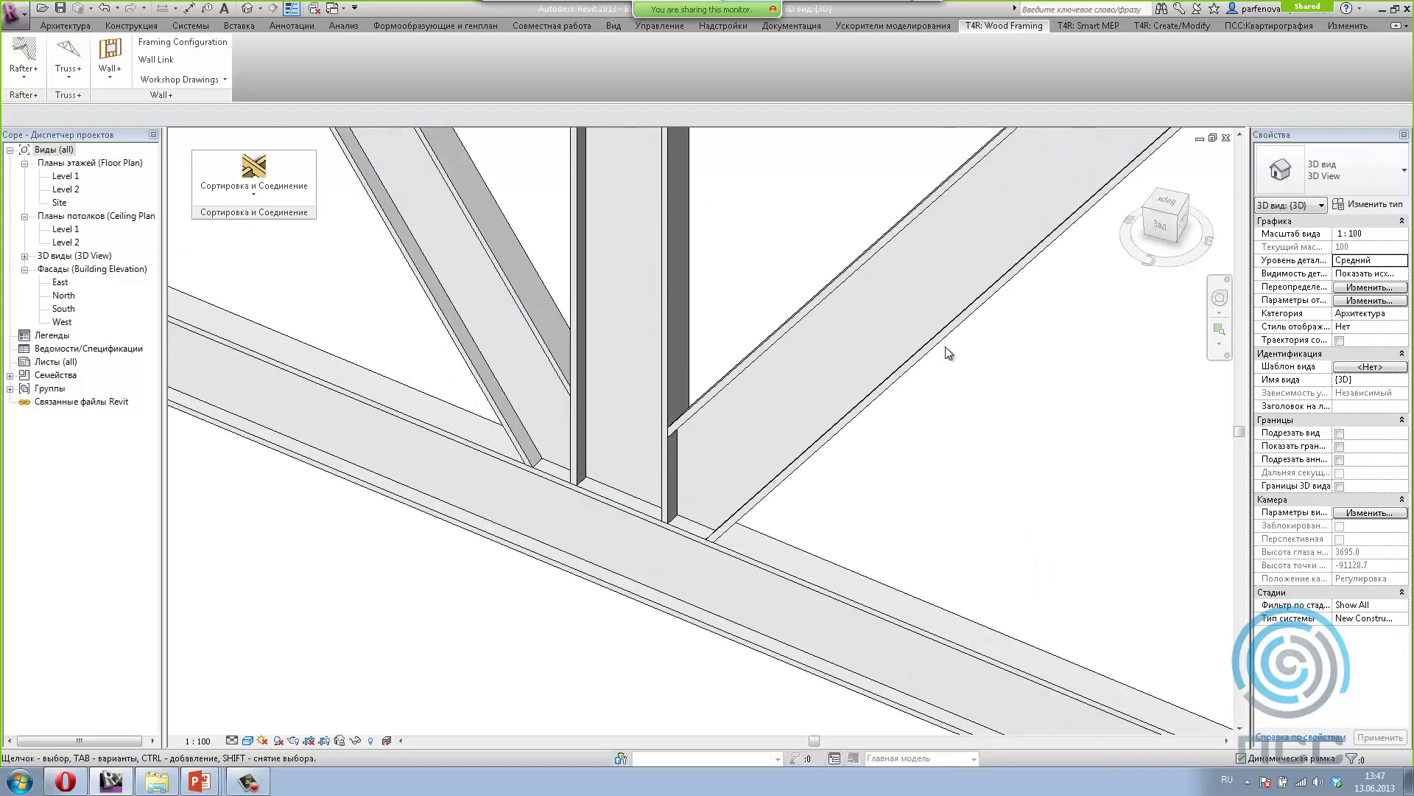
pyautogui.scroll(-4, 629, 465)
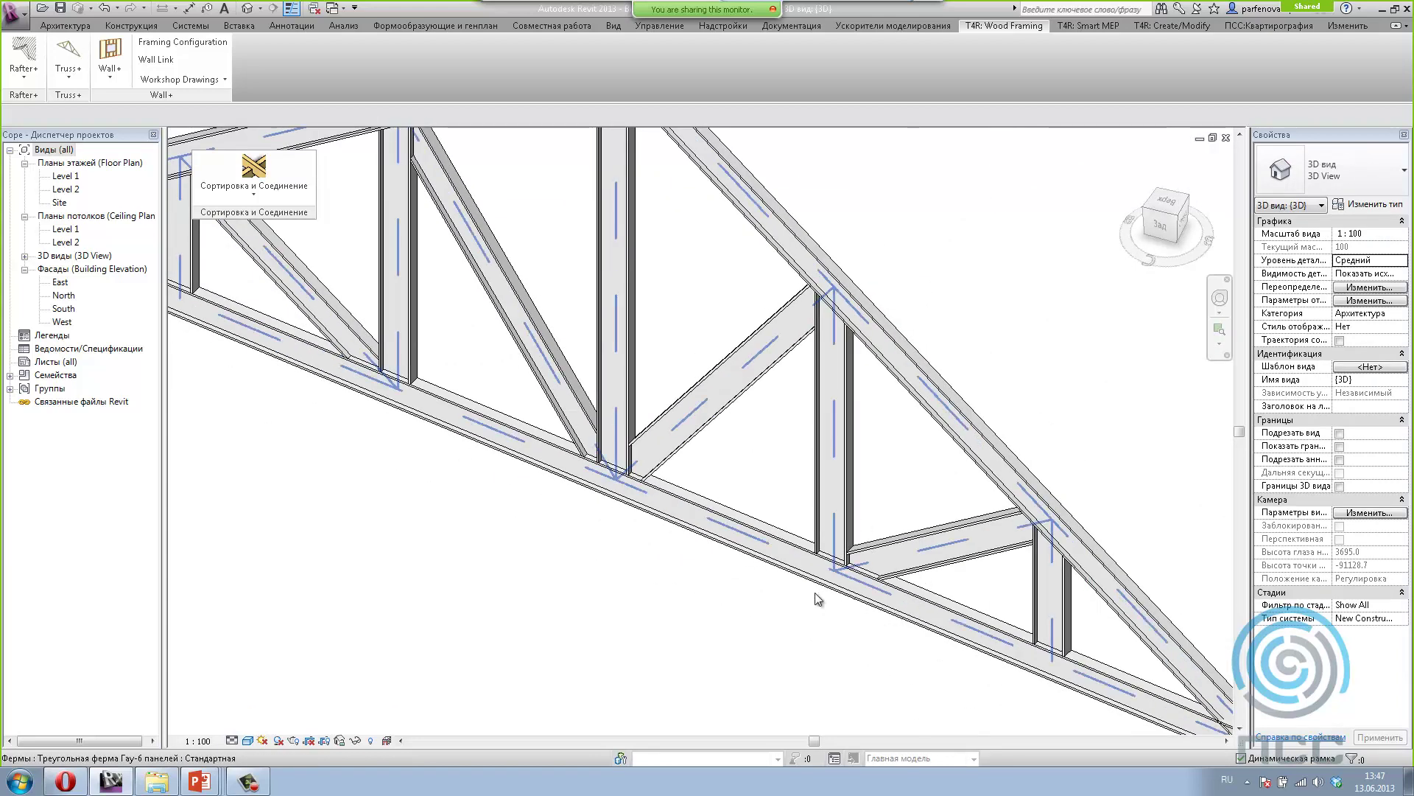
pyautogui.scroll(-5, 621, 599)
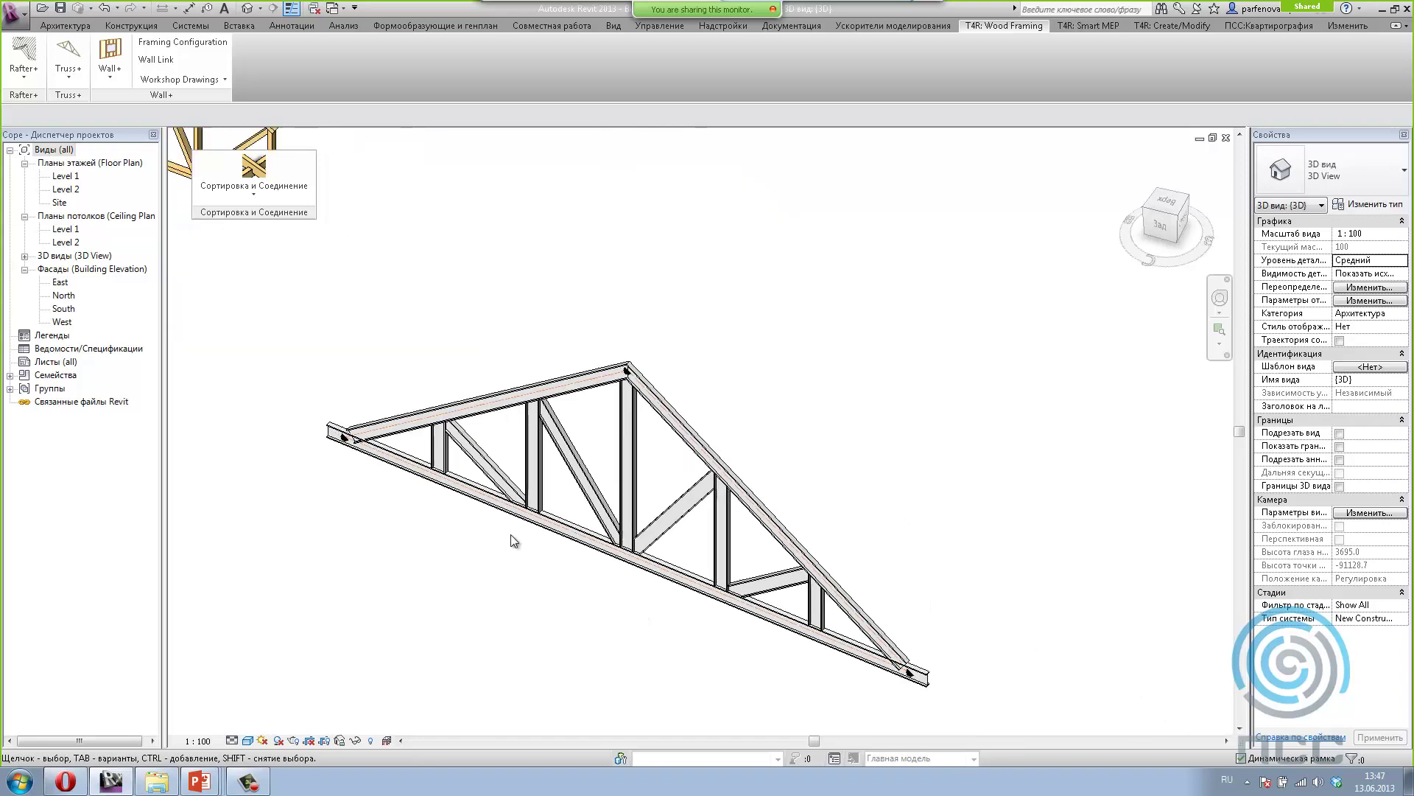
pyautogui.moveTo(509, 537); pyautogui.dragTo(700, 648, button='middle')
pyautogui.scroll(2, 461, 496)
pyautogui.moveTo(462, 496)
pyautogui.mouseDown(button='middle')
pyautogui.moveTo(820, 619)
pyautogui.moveTo(713, 446)
pyautogui.mouseUp(button='middle')
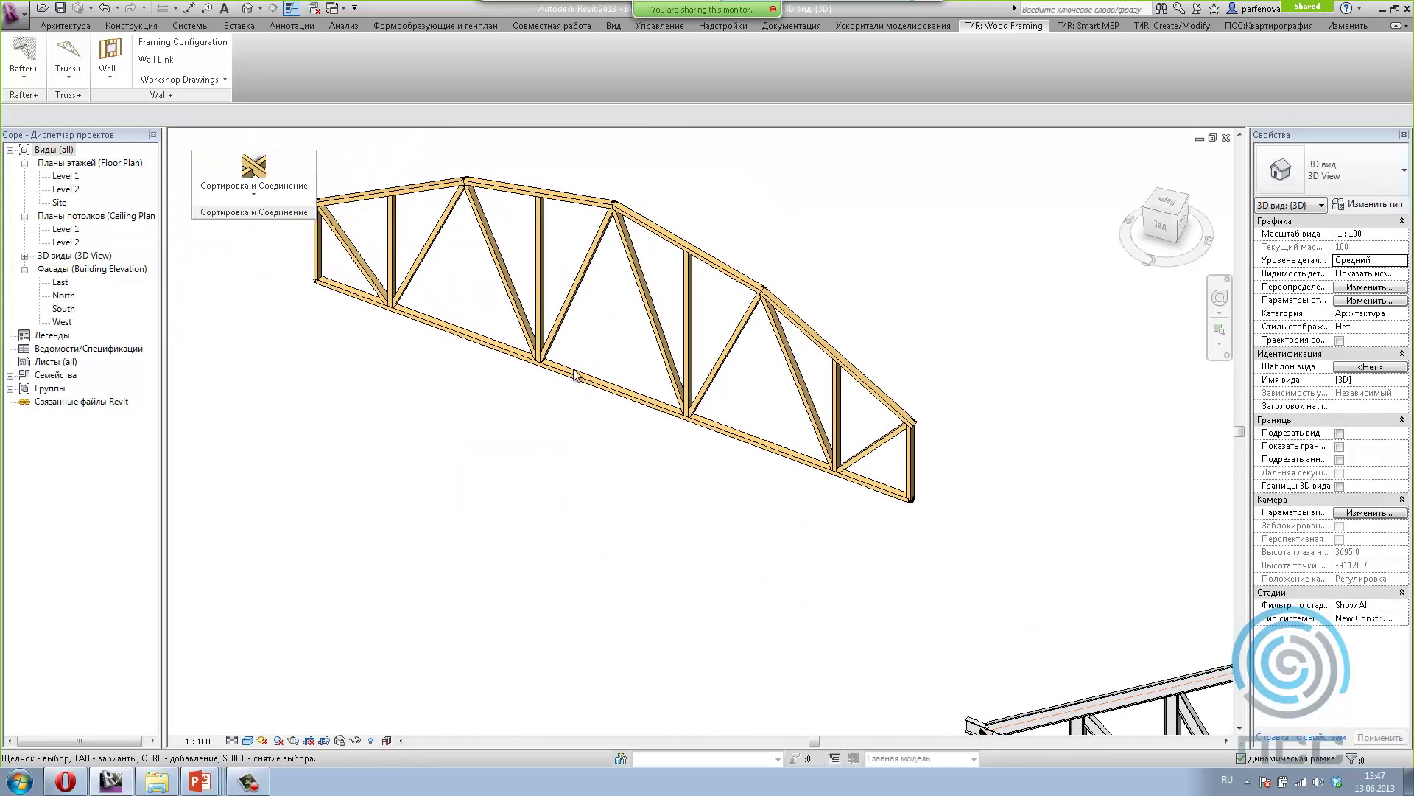
pyautogui.scroll(2, 713, 447)
pyautogui.scroll(2, 687, 460)
pyautogui.scroll(-1, 655, 471)
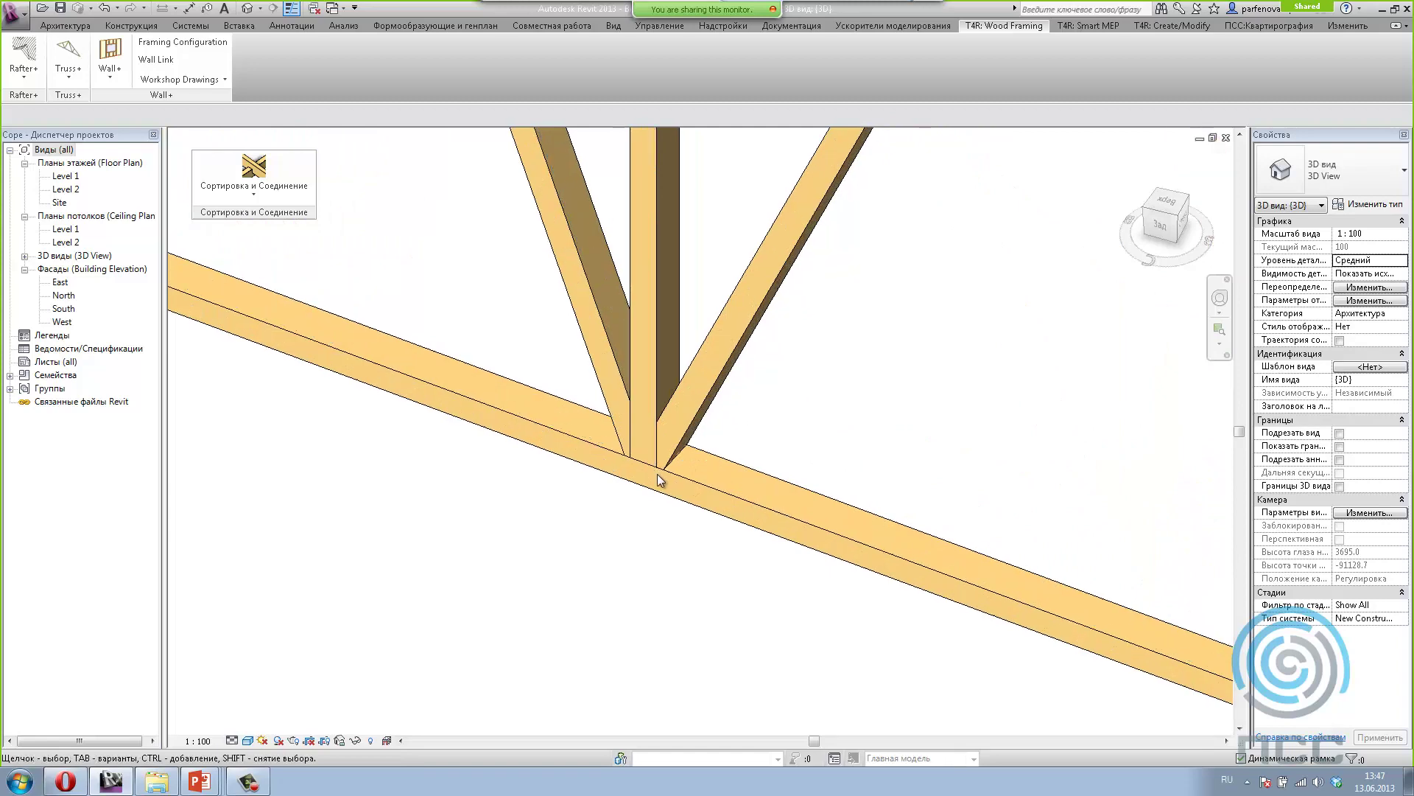
pyautogui.scroll(-1, 659, 478)
pyautogui.scroll(-3, 667, 485)
pyautogui.scroll(-1, 618, 479)
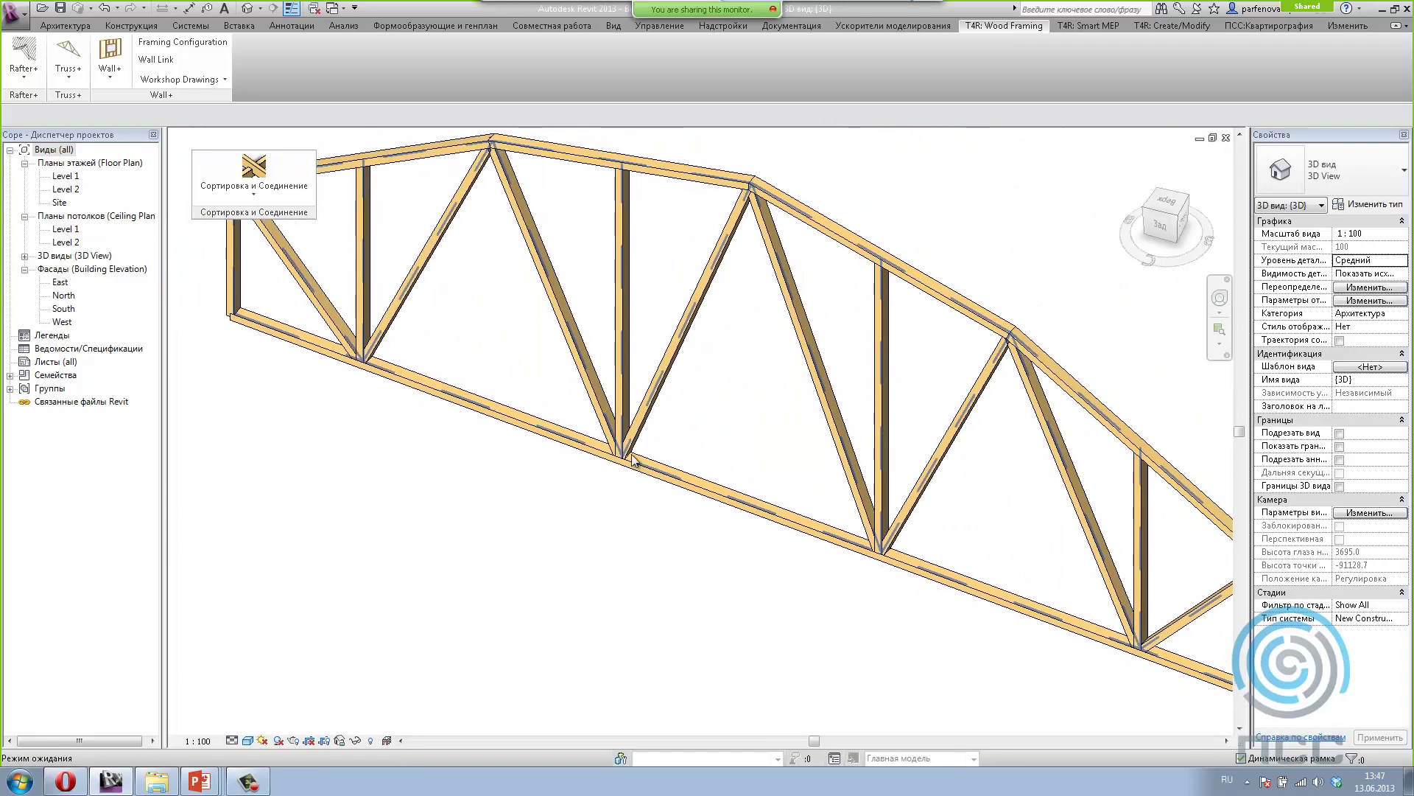
pyautogui.scroll(4, 619, 471)
pyautogui.scroll(-4, 619, 466)
pyautogui.scroll(-3, 613, 460)
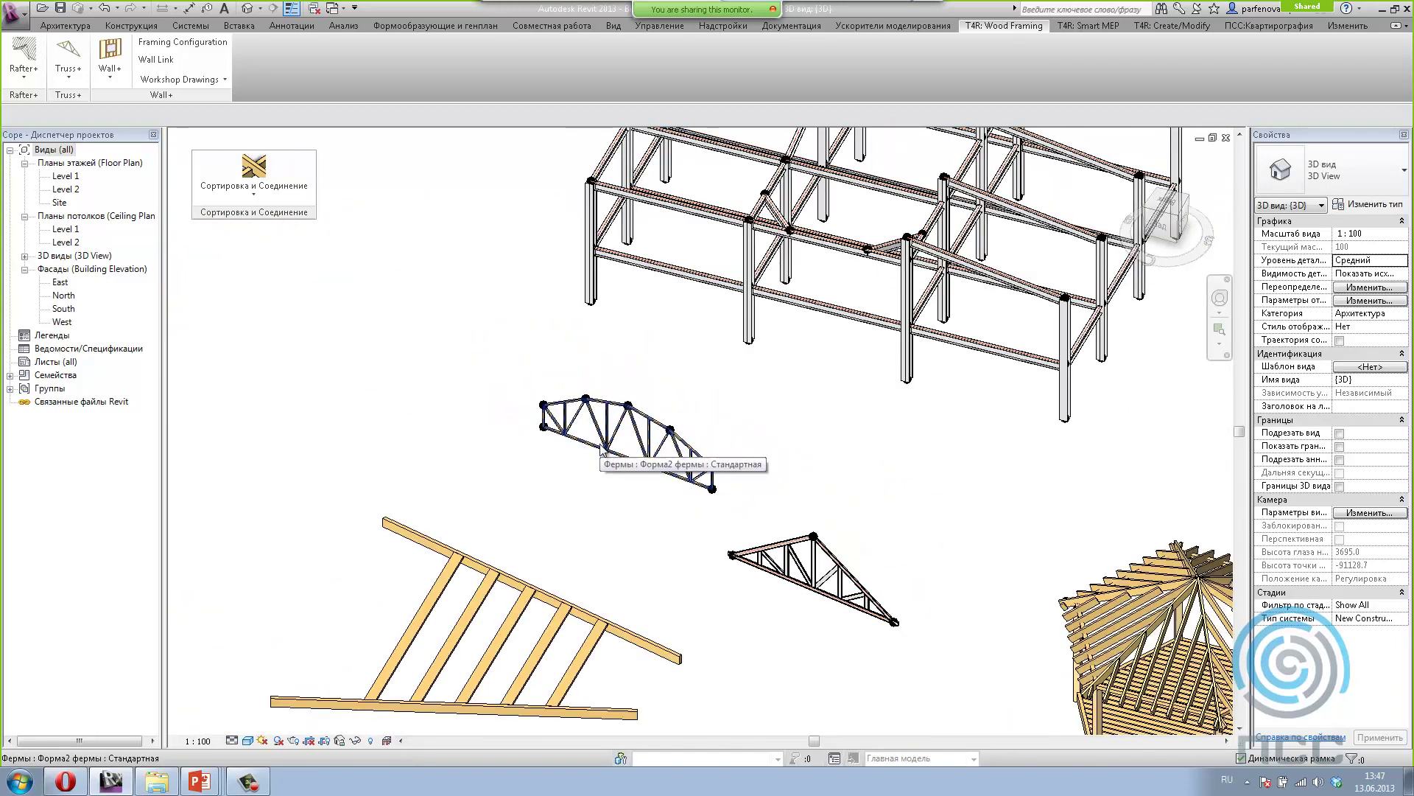
pyautogui.scroll(-1, 608, 454)
pyautogui.moveTo(725, 592)
pyautogui.keyDown('shift'); pyautogui.mouseDown(button='middle')
pyautogui.moveTo(622, 545)
pyautogui.moveTo(825, 530)
pyautogui.mouseUp(button='middle'); pyautogui.keyUp('shift')
pyautogui.click(221, 190)
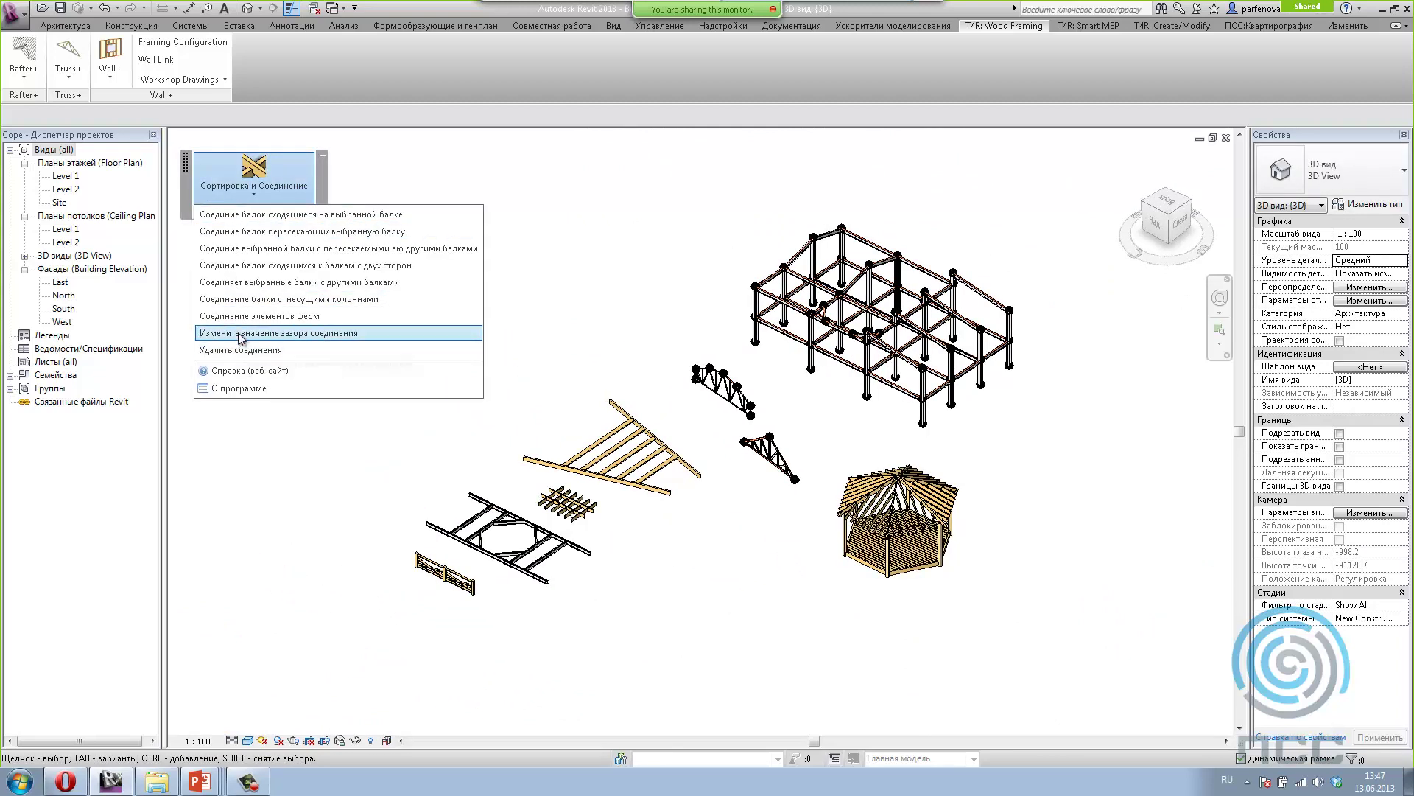
pyautogui.click(356, 470)
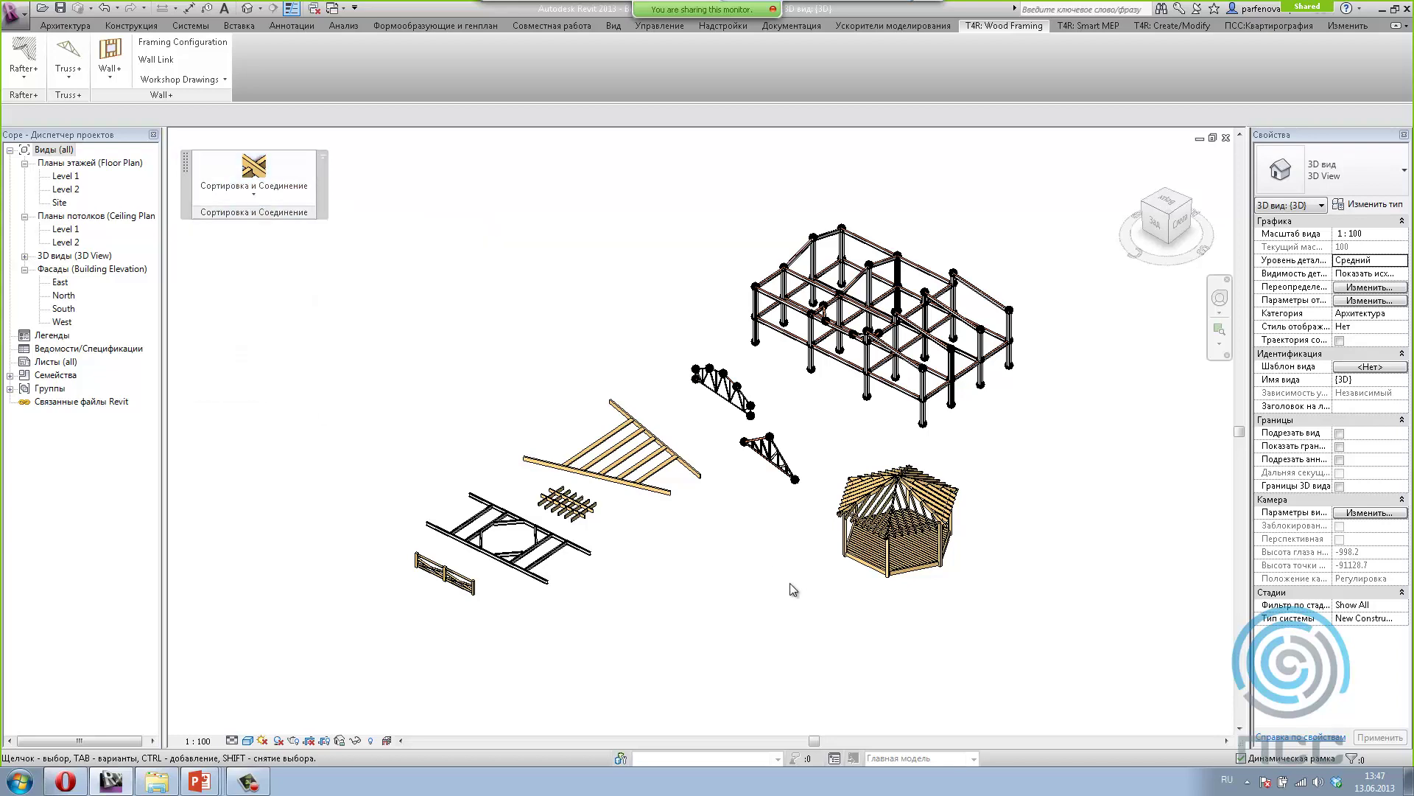
pyautogui.moveTo(752, 590); pyautogui.dragTo(803, 579, button='middle')
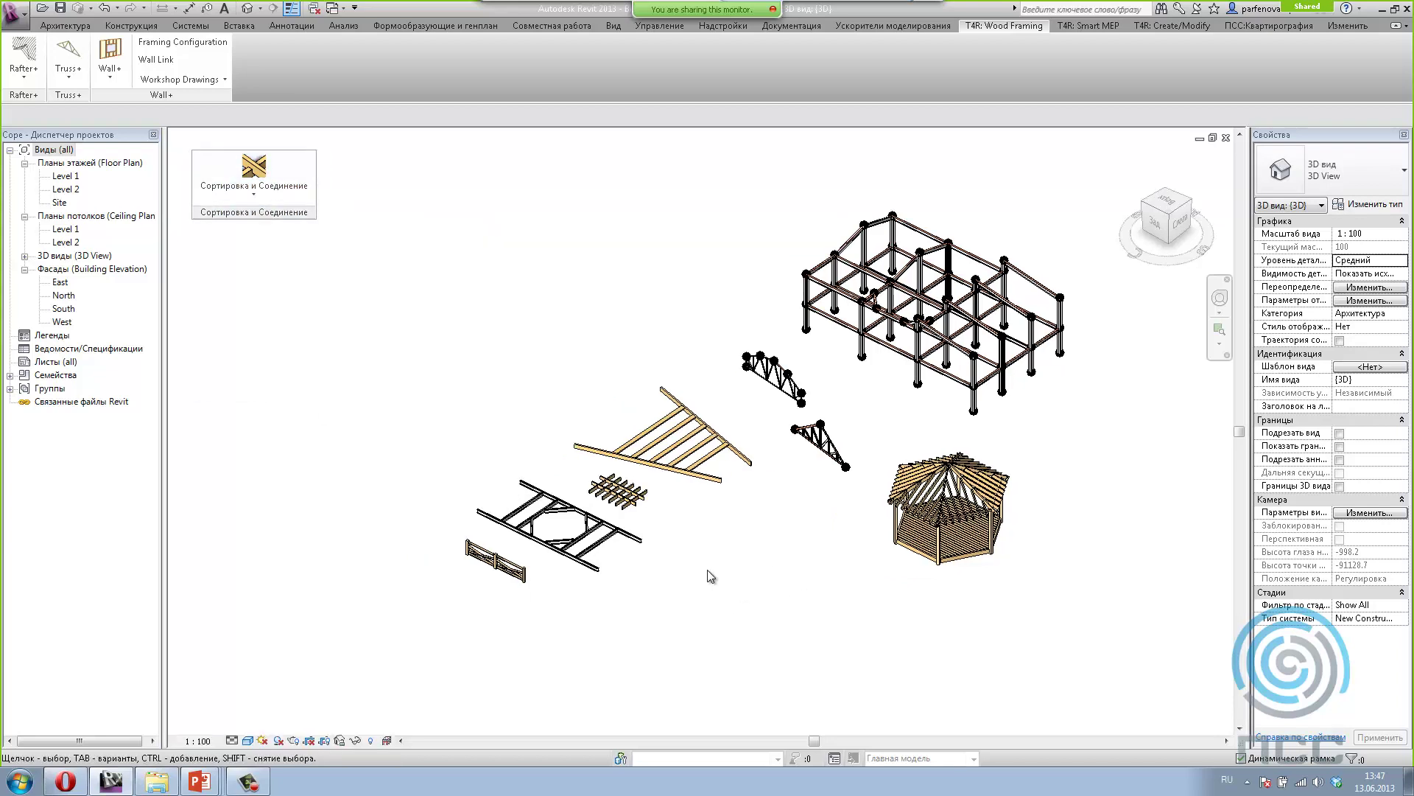
pyautogui.hotkey('alt', 'Tab')
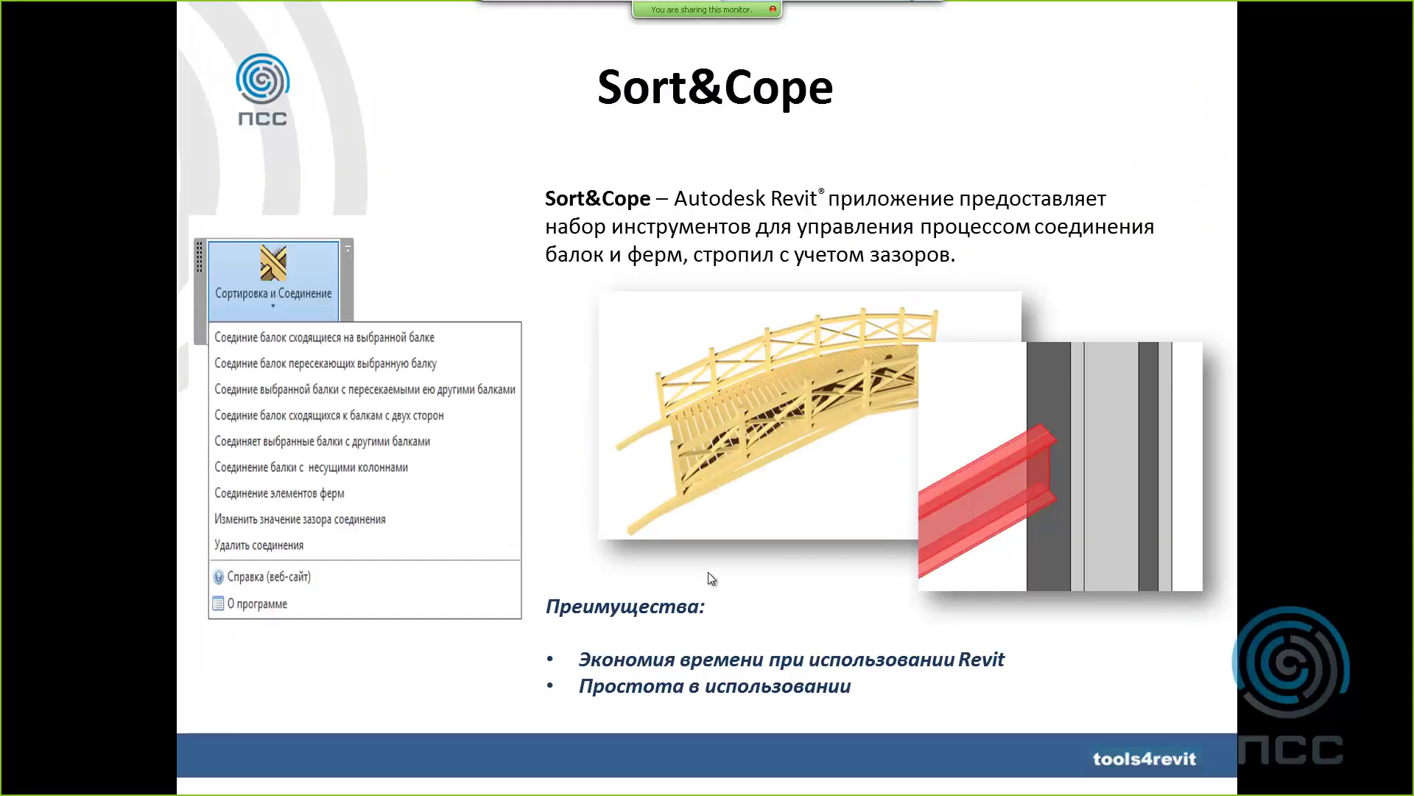
# Step: Advance the slideshow to the Smart Floors slide
pyautogui.click(558, 446)
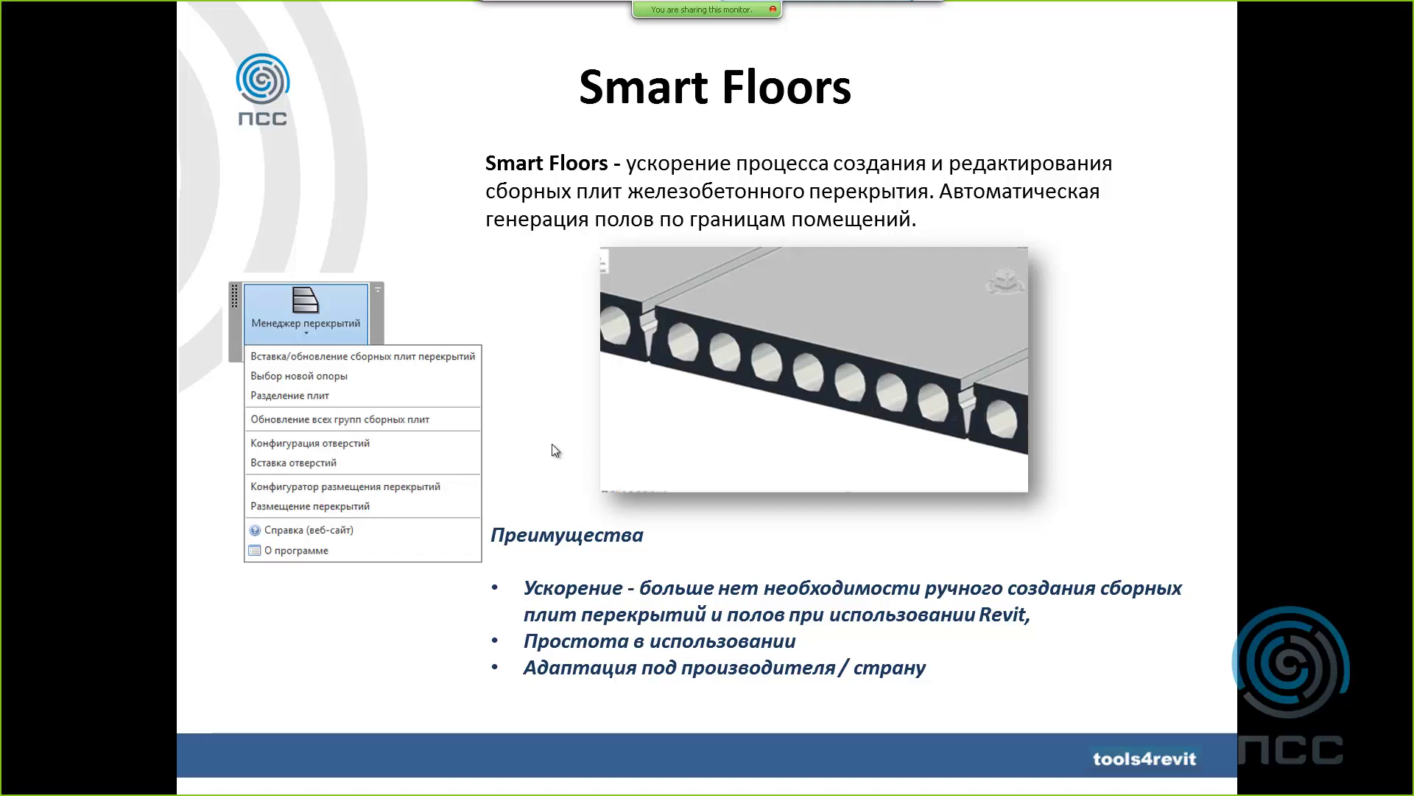
# Step: Switch from the PowerPoint slideshow to the open templates folder window
pyautogui.hotkey('alt', 'Tab')
pyautogui.hotkey('alt', 'Tab')
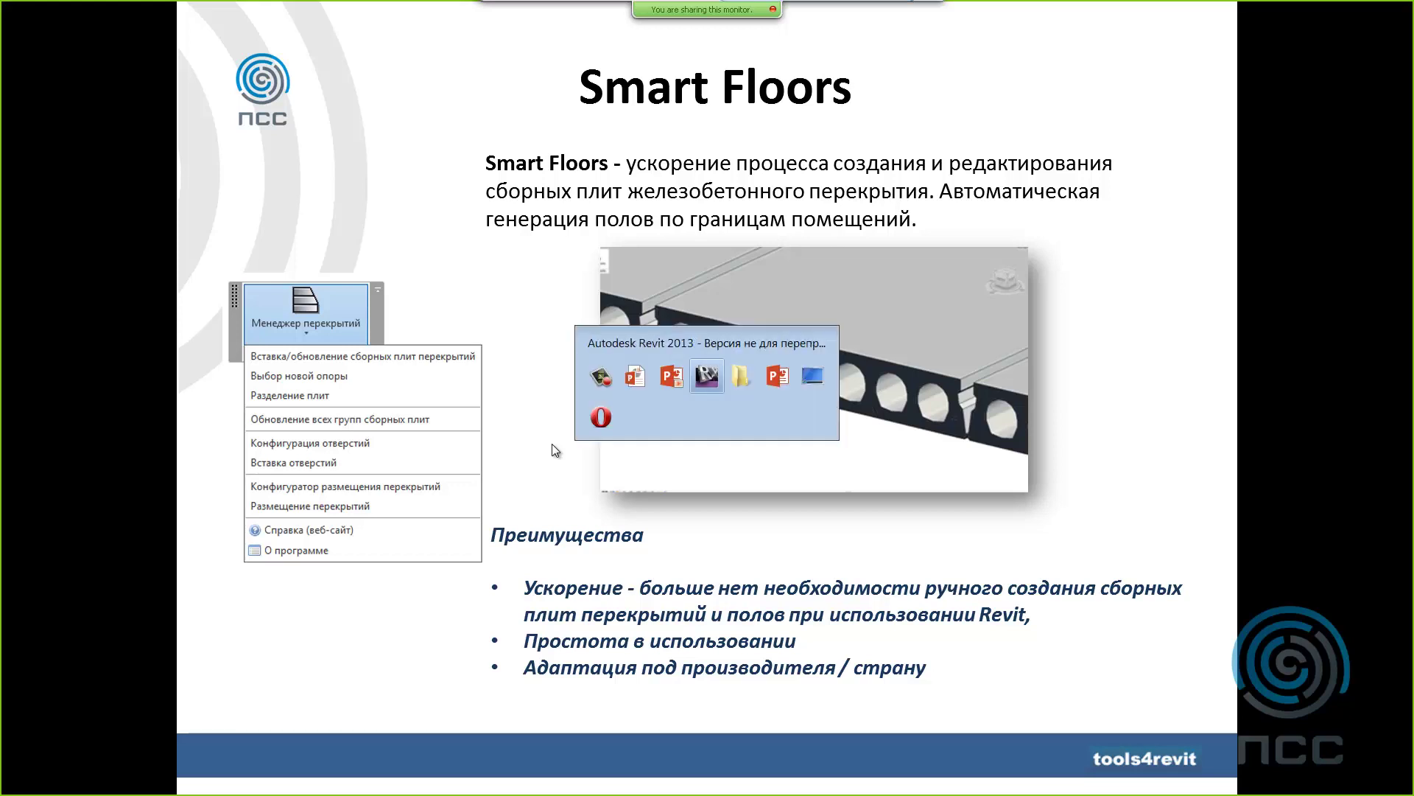
pyautogui.hotkey('alt', 'Tab')
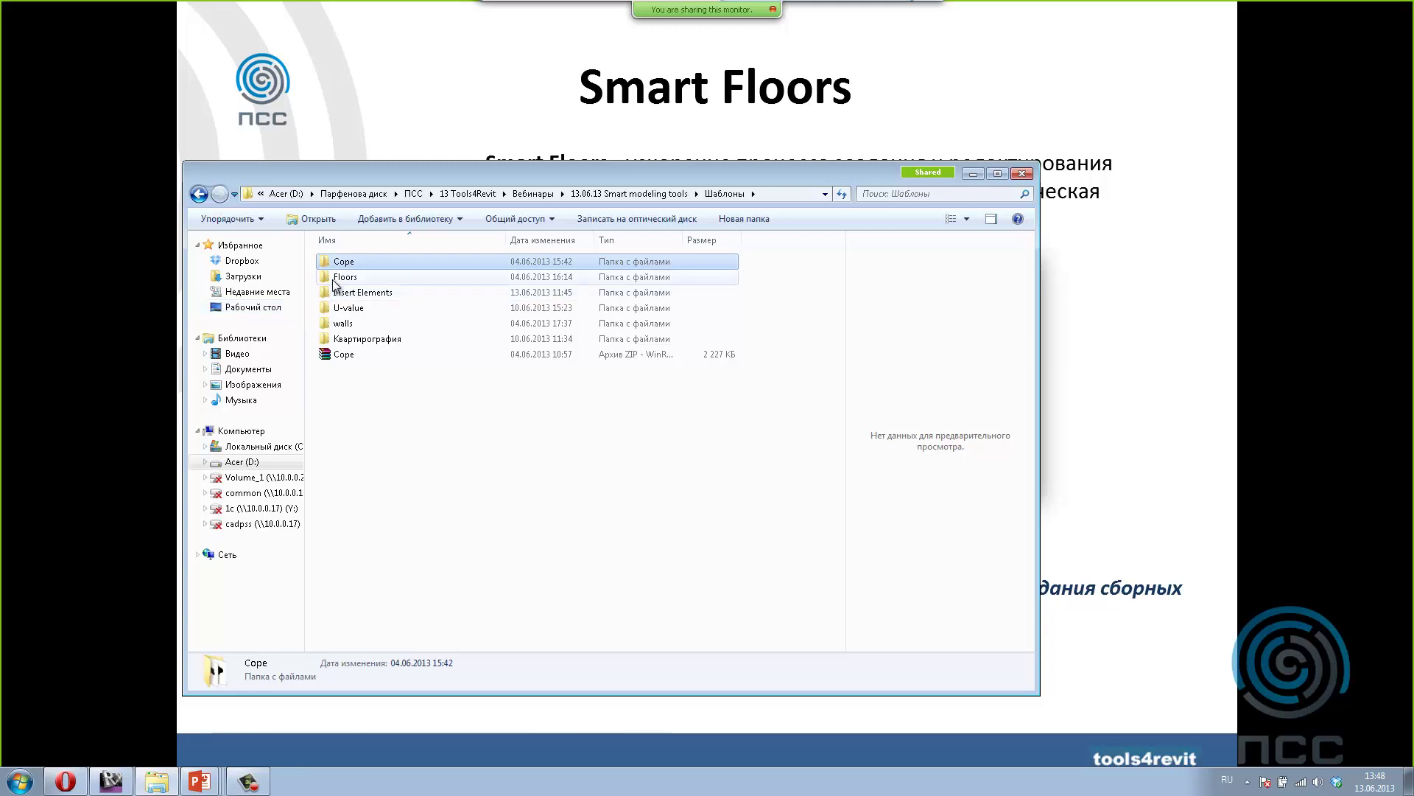
# Step: Open the Floors folder and launch the 'Smart Floors для вебинара' project in Revit
pyautogui.doubleClick(345, 277)
pyautogui.click(350, 309)
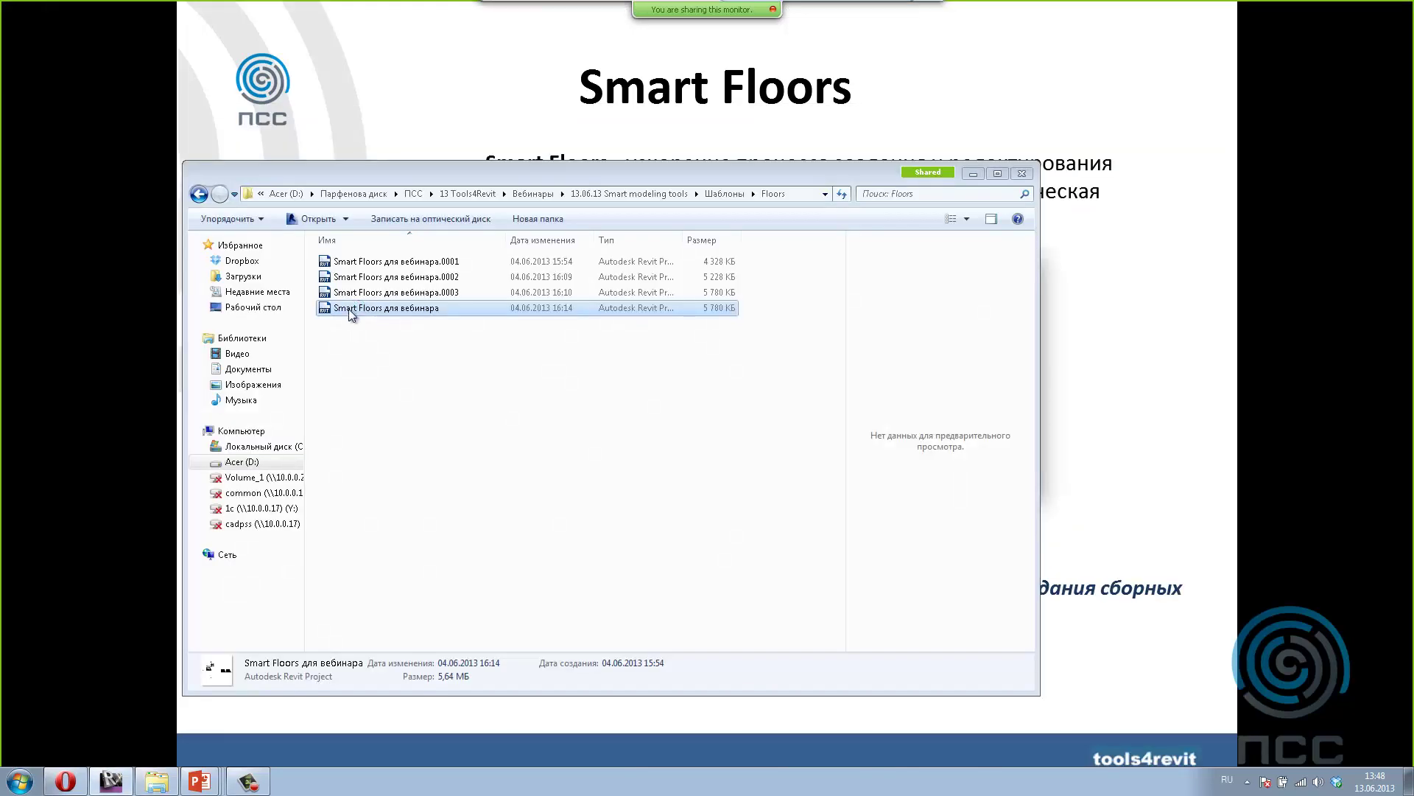
pyautogui.doubleClick(351, 311)
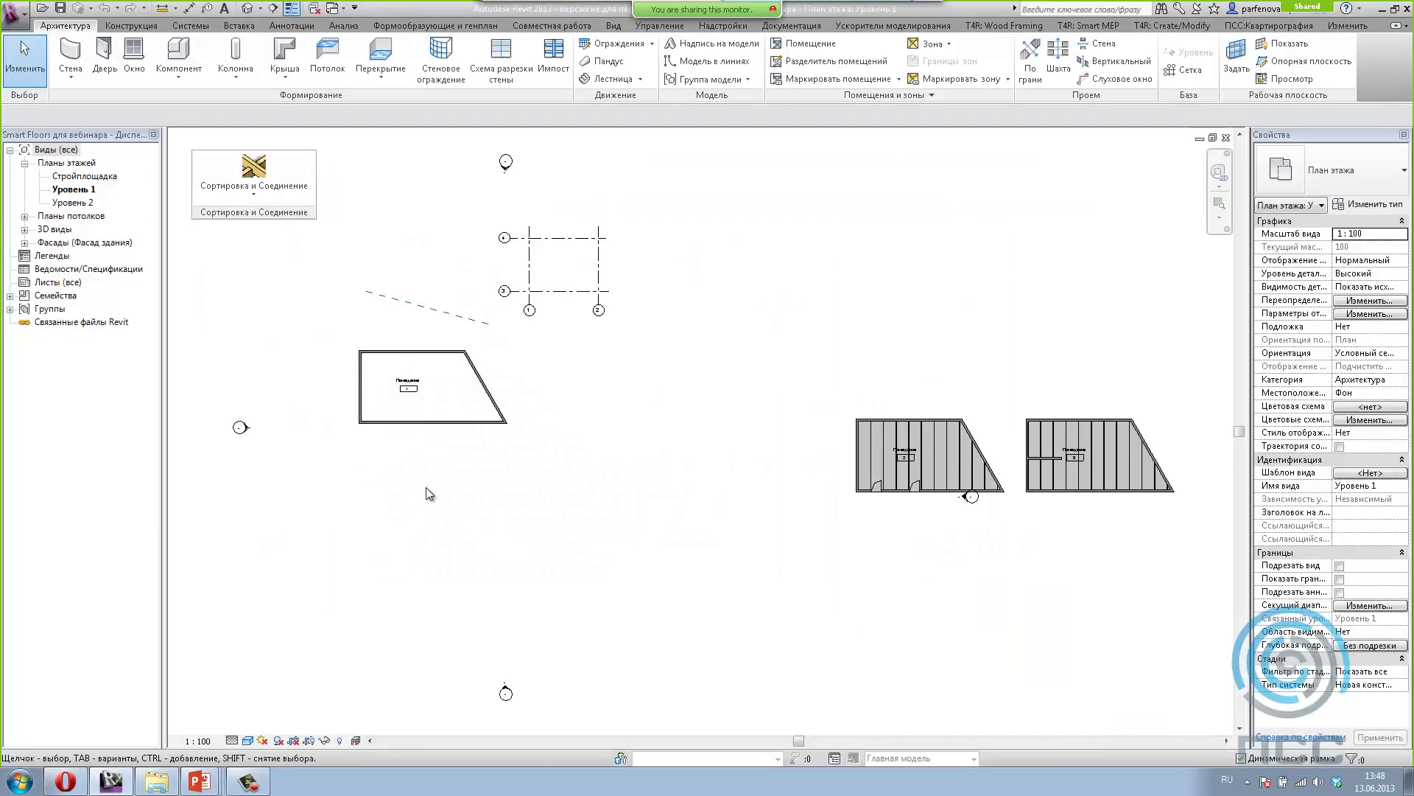
# Step: Centre the room and float the Менеджер перекрытий panel from Ускорители моделирования
pyautogui.scroll(2, 531, 550)
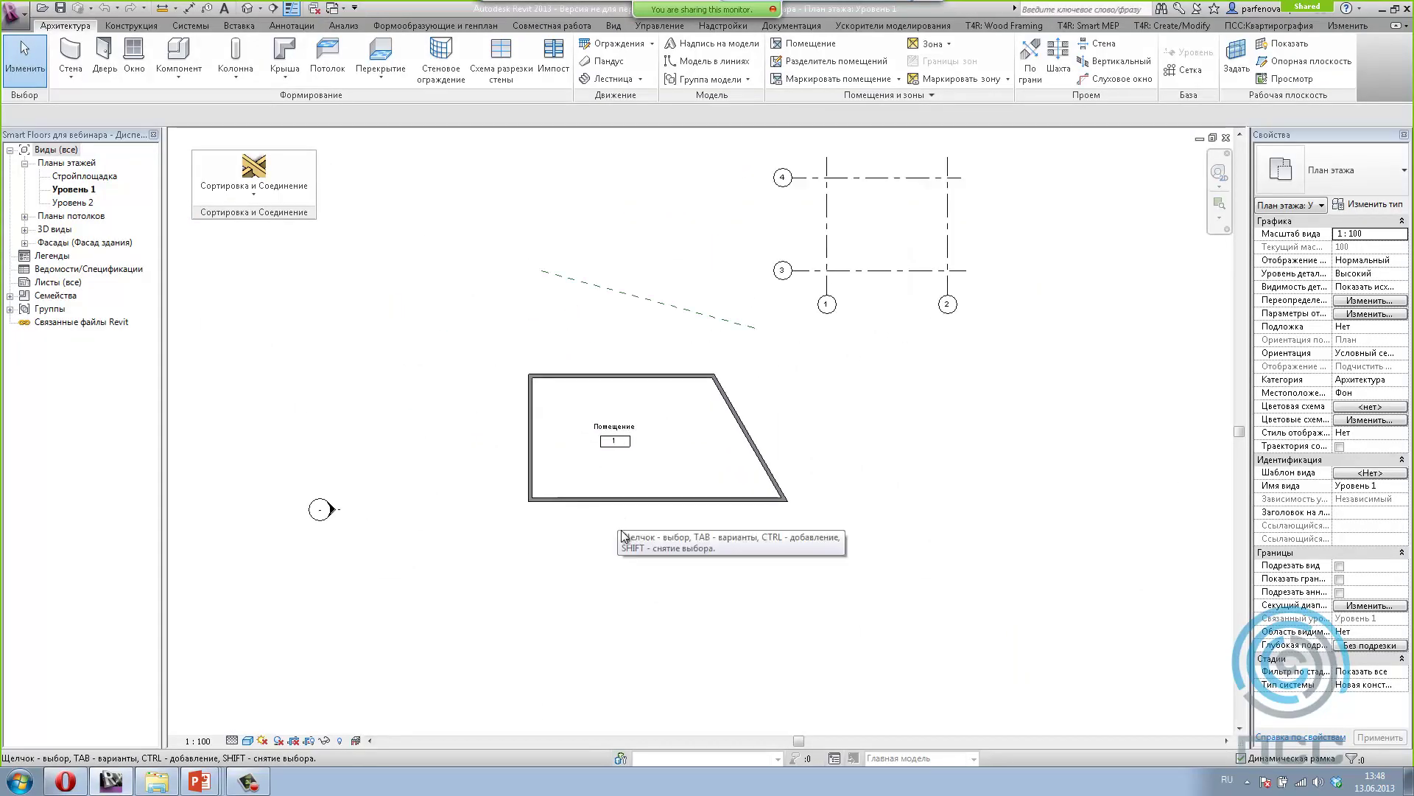
pyautogui.moveTo(634, 530); pyautogui.dragTo(657, 632, button='middle')
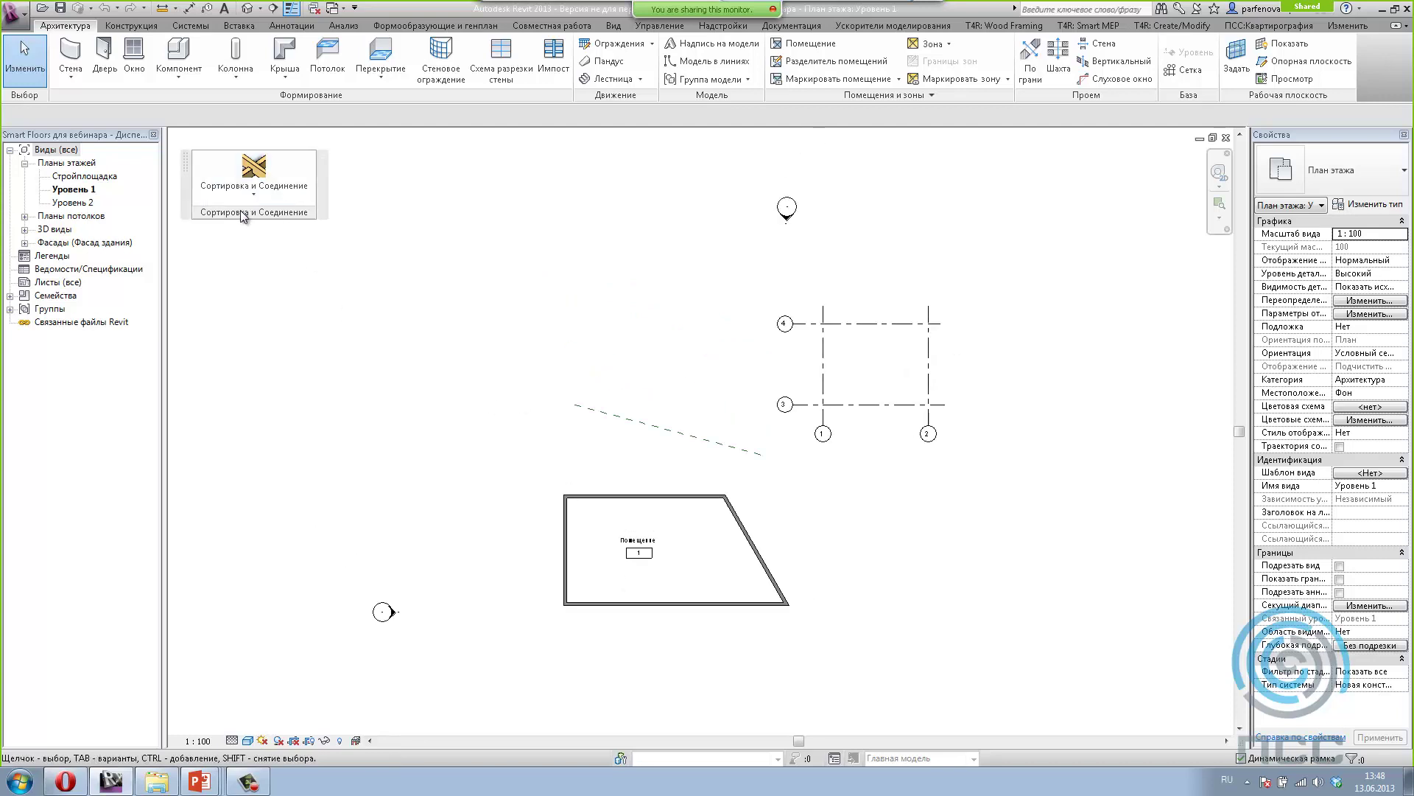
pyautogui.click(857, 28)
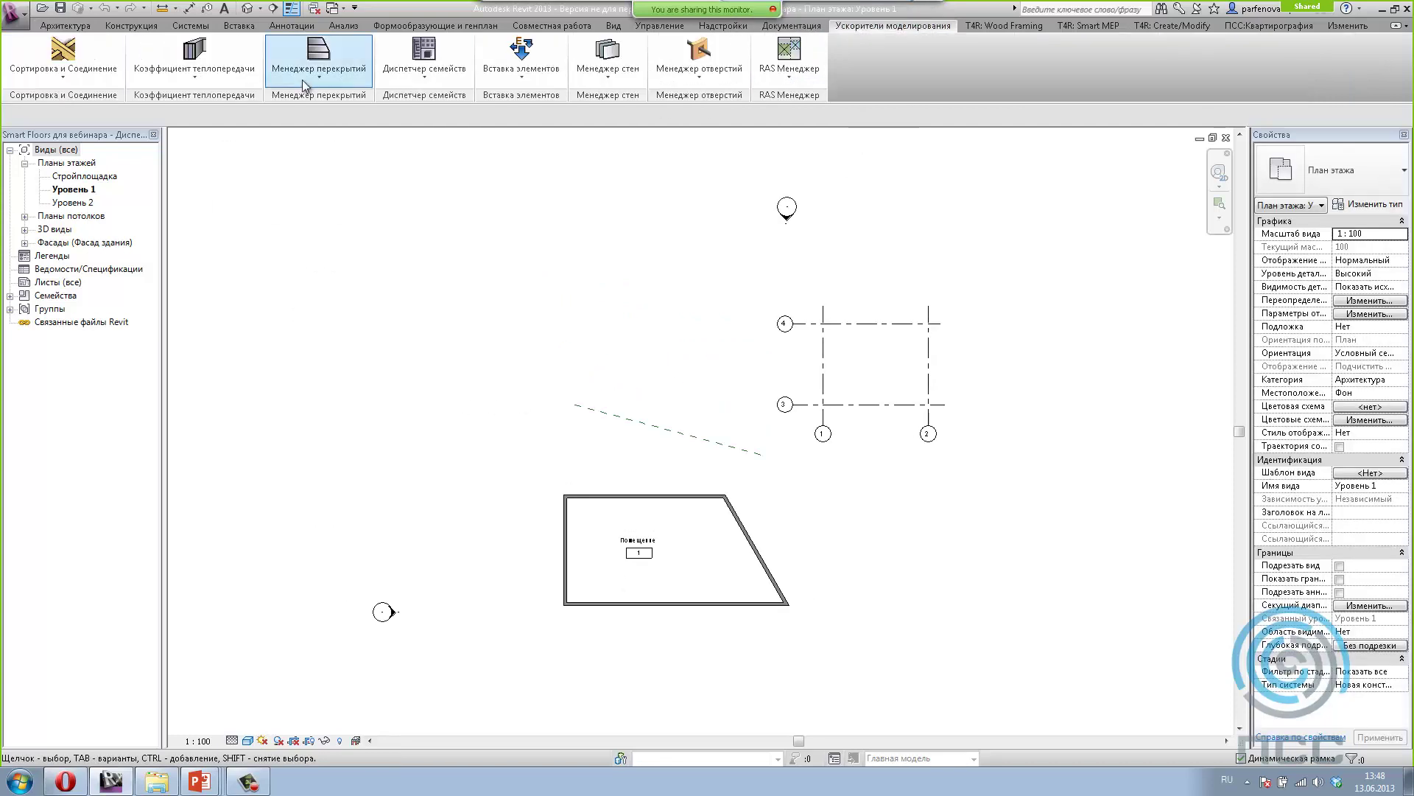
pyautogui.moveTo(319, 95)
pyautogui.mouseDown()
pyautogui.moveTo(265, 180)
pyautogui.moveTo(220, 214)
pyautogui.mouseUp()
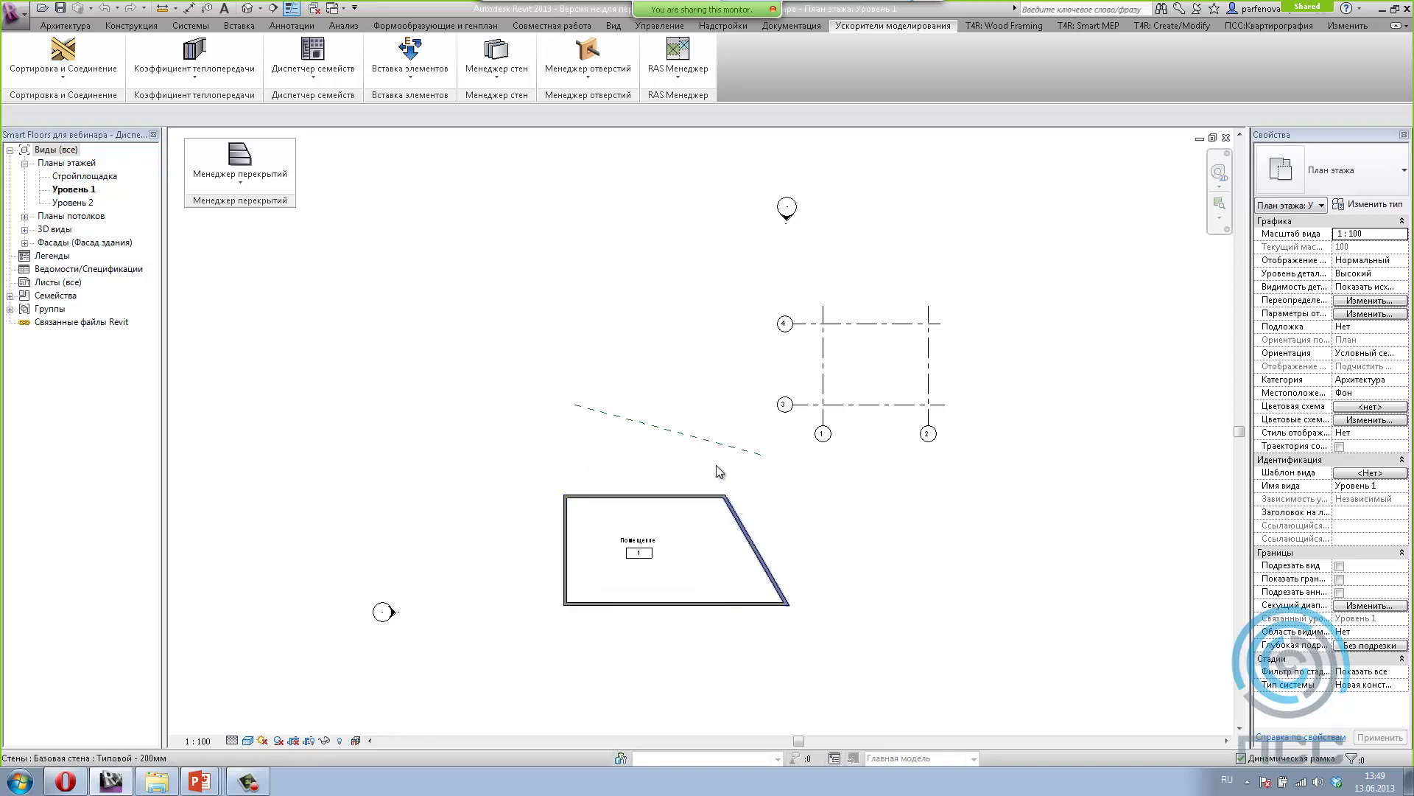
# Step: Check the reference plane and grid line 1, then pan the plan up and left
pyautogui.click(667, 435)
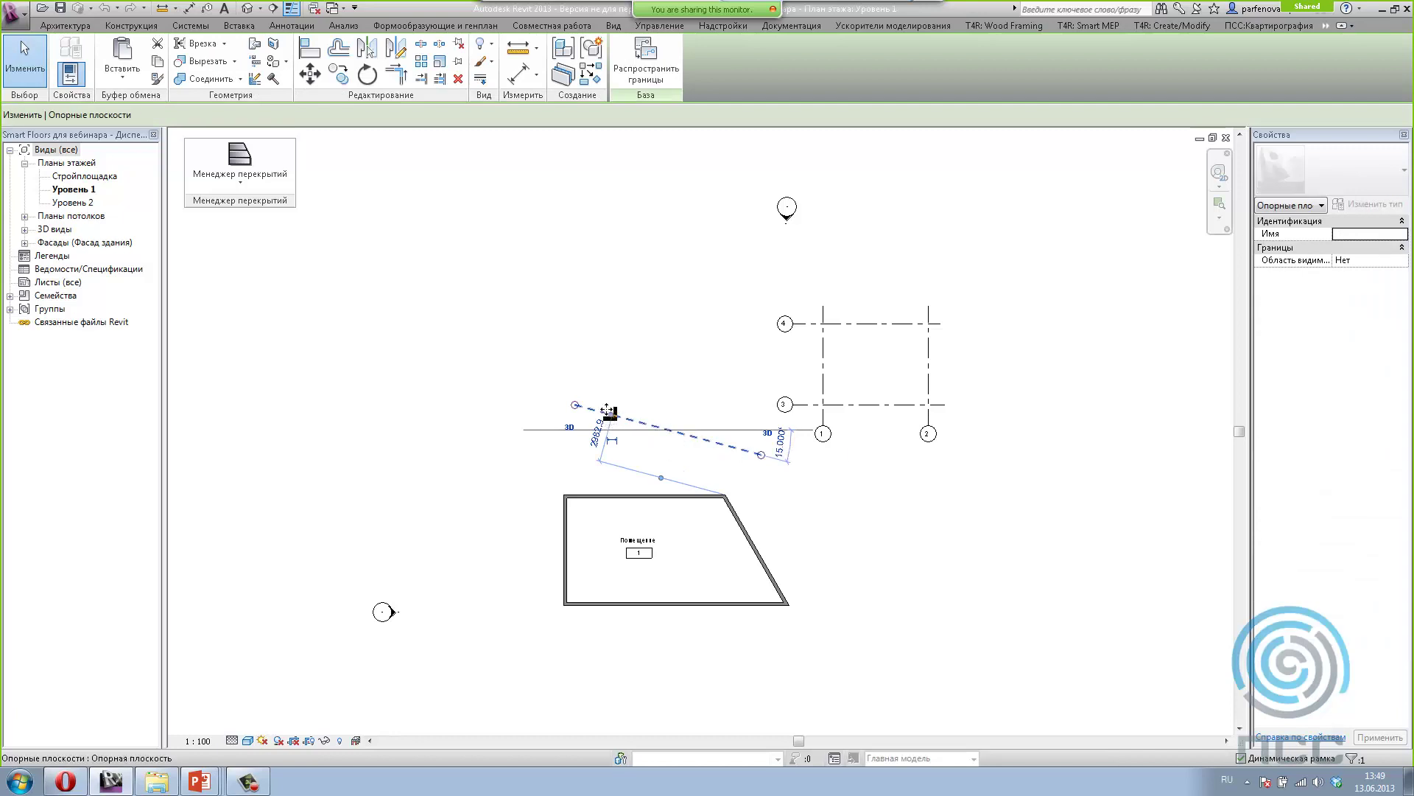
pyautogui.click(823, 364)
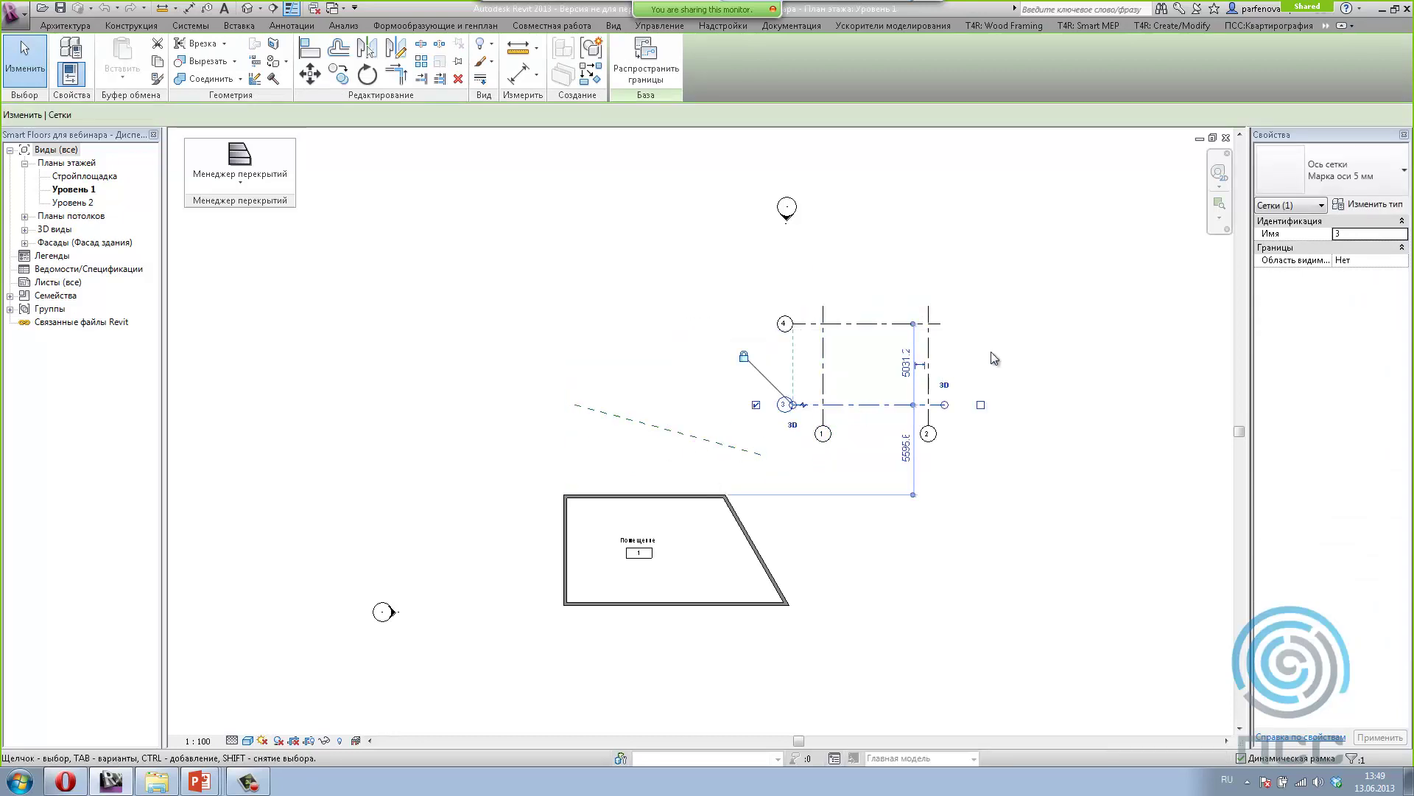
pyautogui.press('Escape')
pyautogui.moveTo(613, 451); pyautogui.dragTo(528, 398, button='middle')
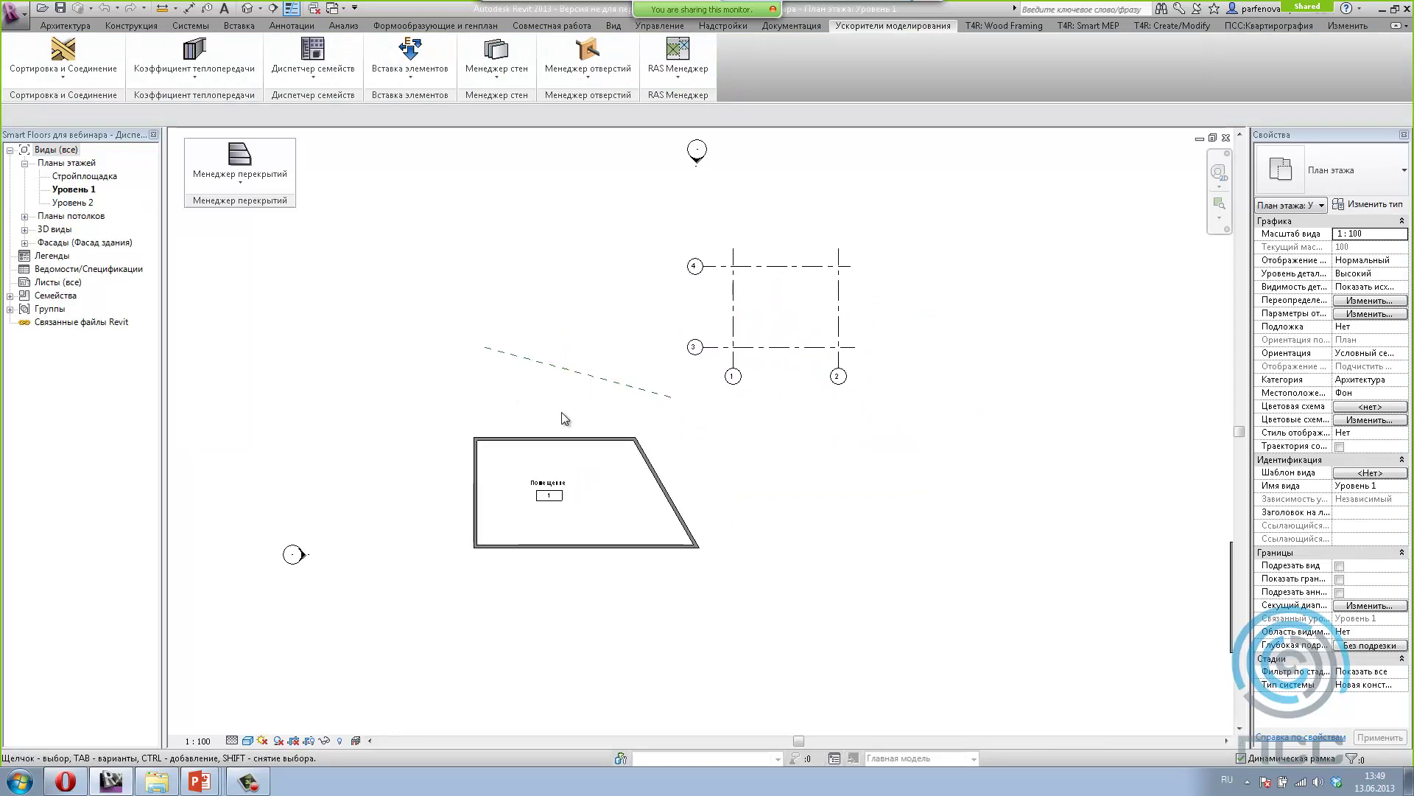
# Step: Start Вставка/обновление сборных плит перекрытий and name the new slab group 1
pyautogui.click(241, 184)
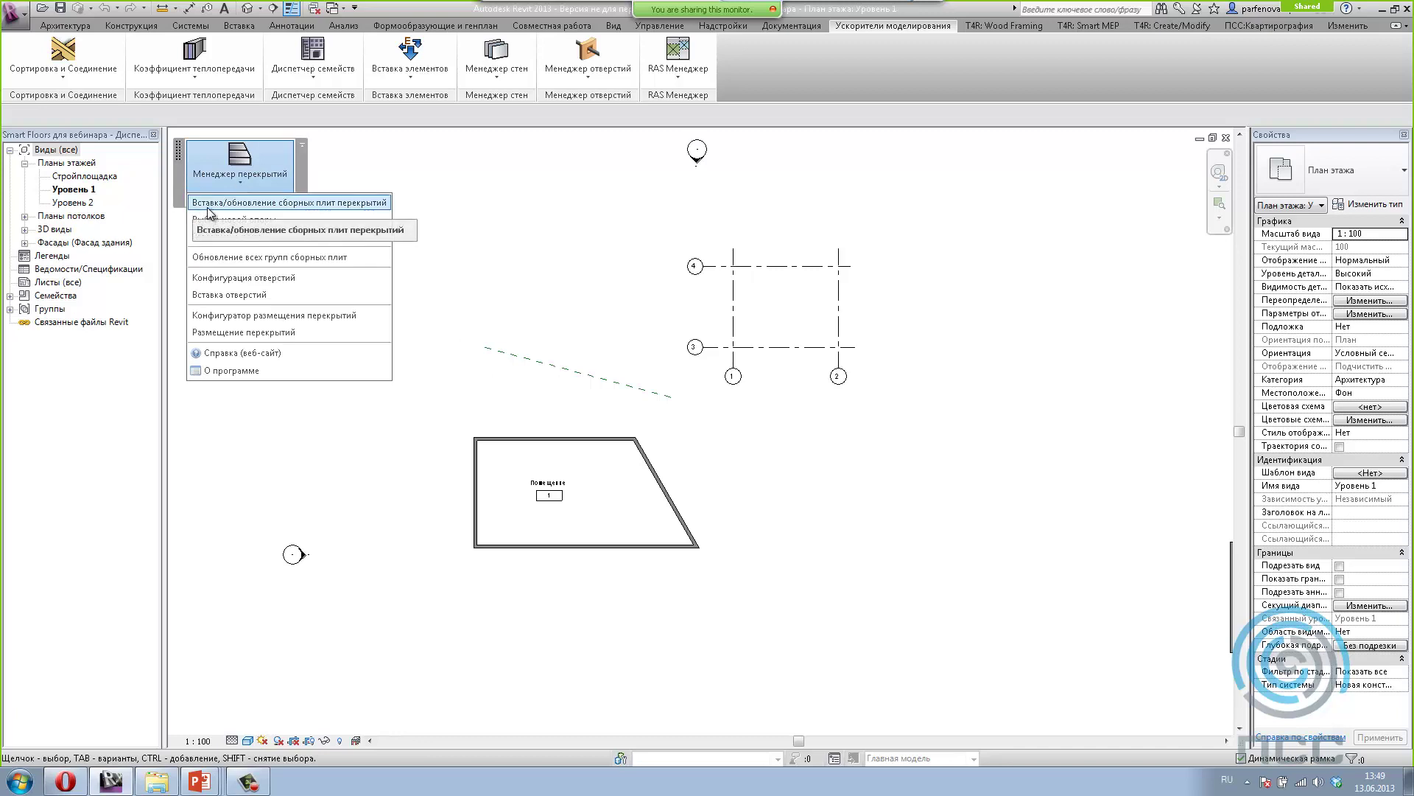
pyautogui.click(286, 204)
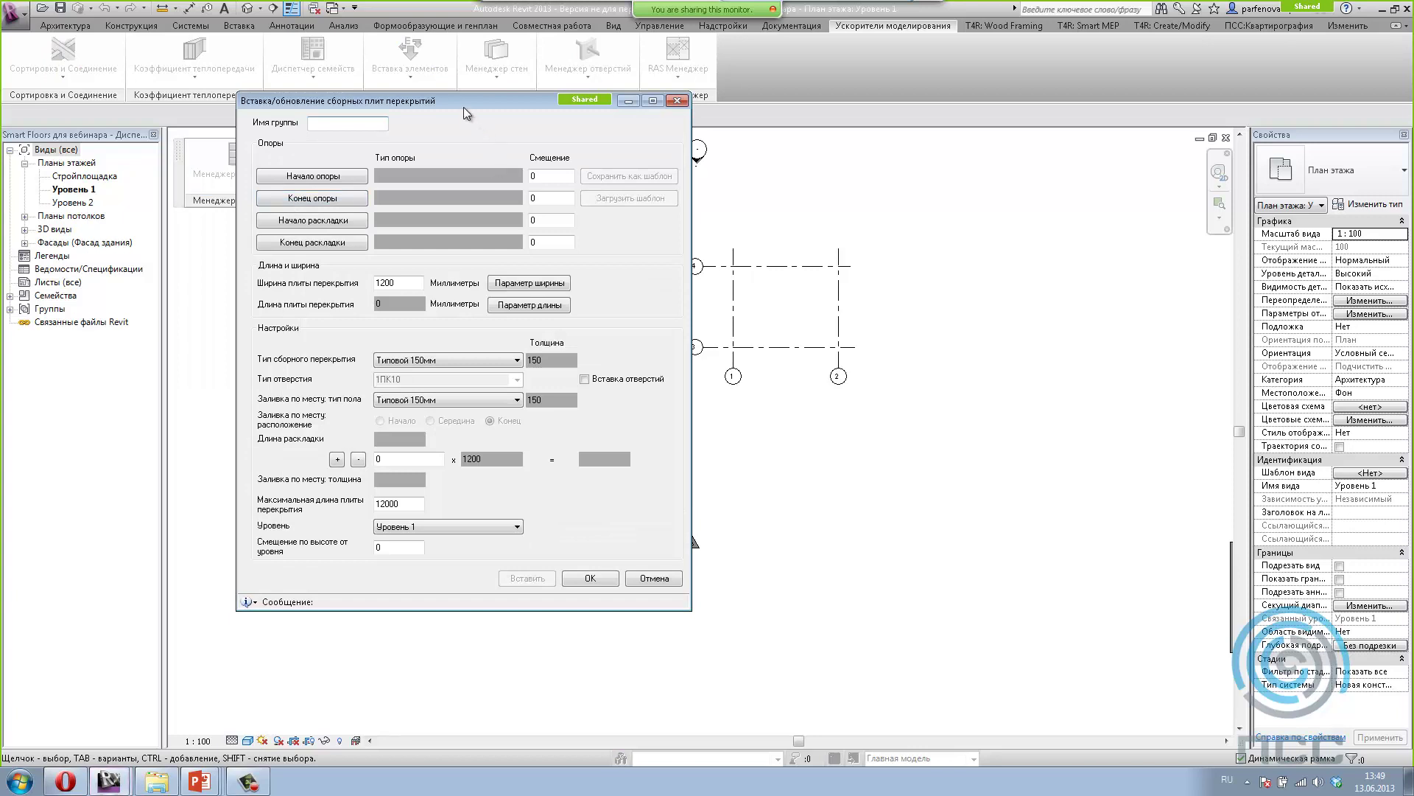
pyautogui.moveTo(463, 107); pyautogui.dragTo(492, 132)
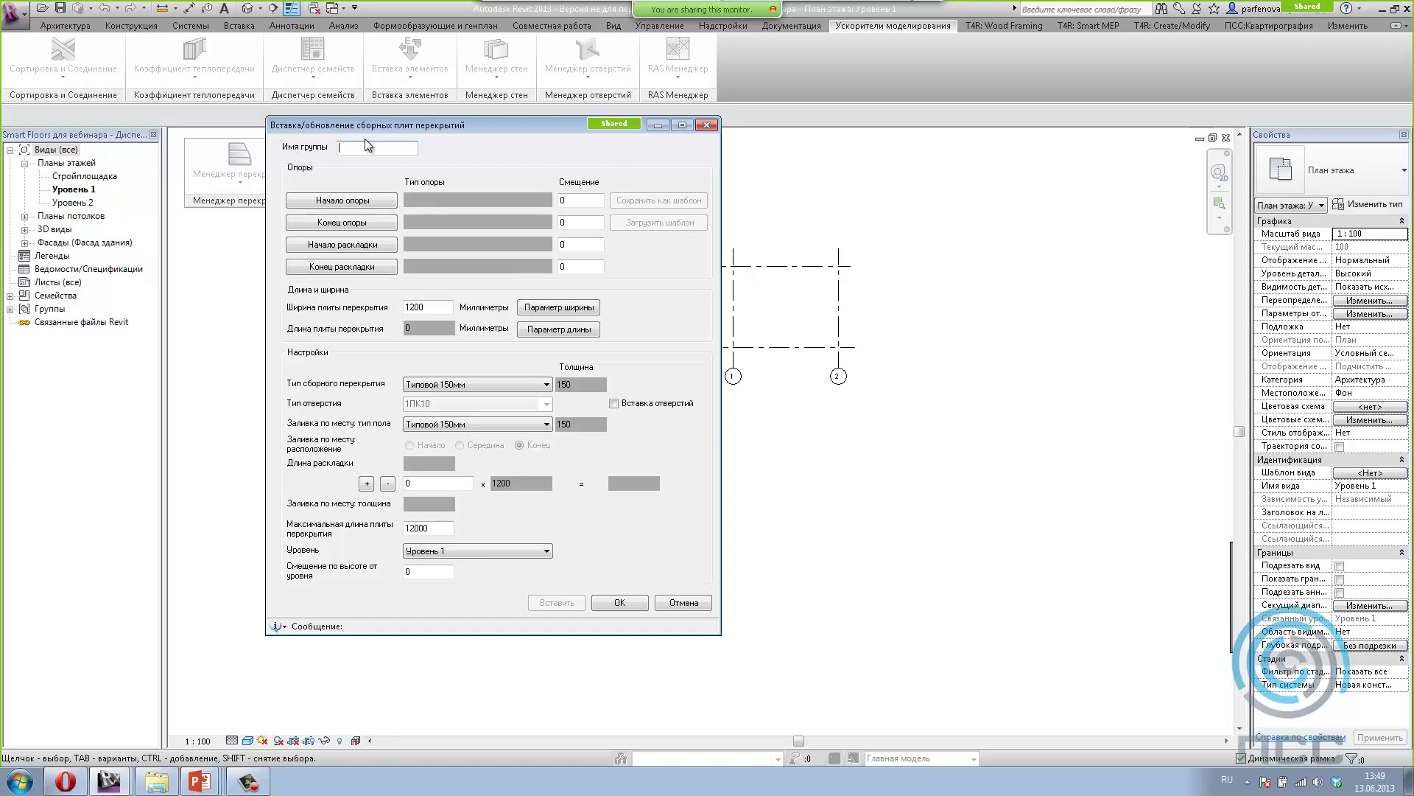
pyautogui.moveTo(446, 120); pyautogui.dragTo(175, 143)
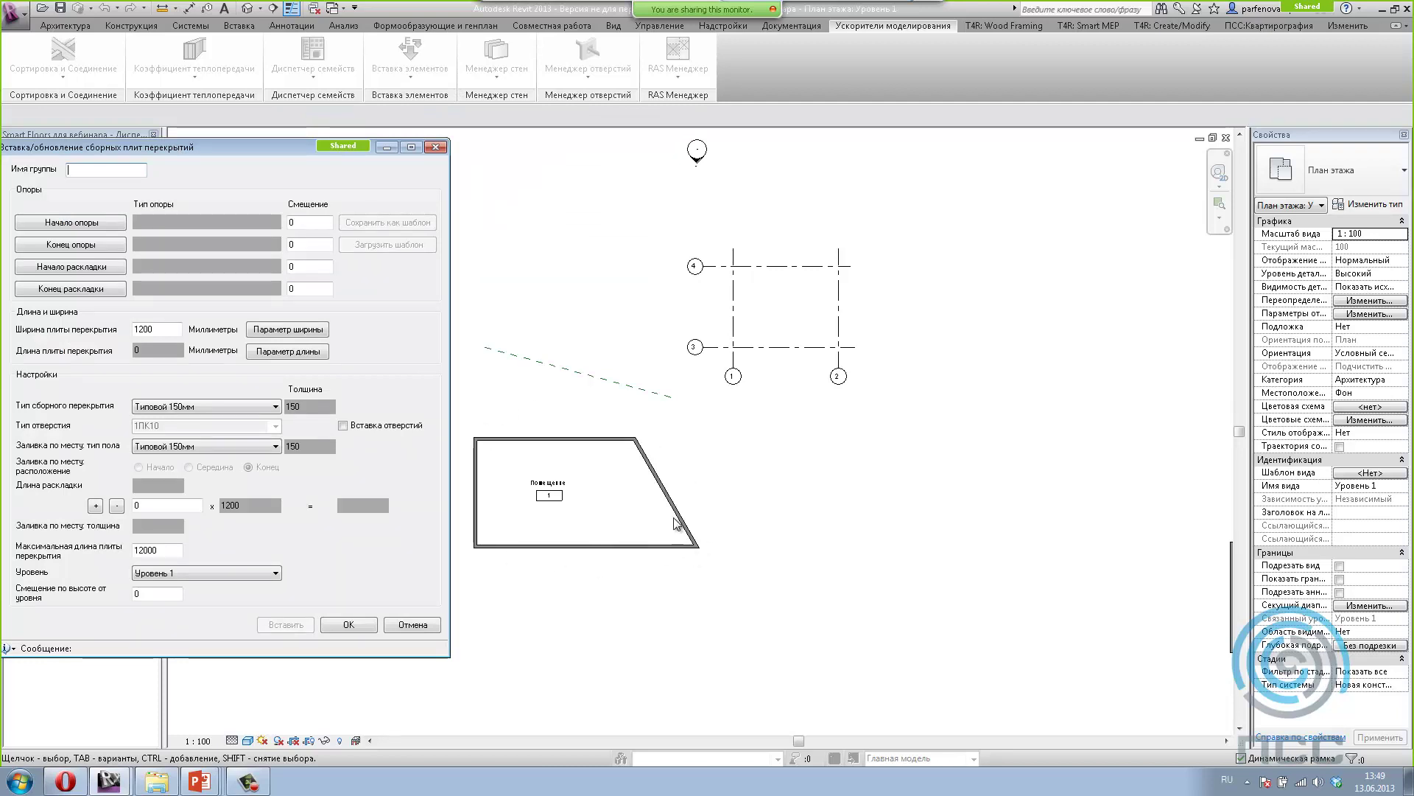
pyautogui.moveTo(251, 147); pyautogui.dragTo(402, 134)
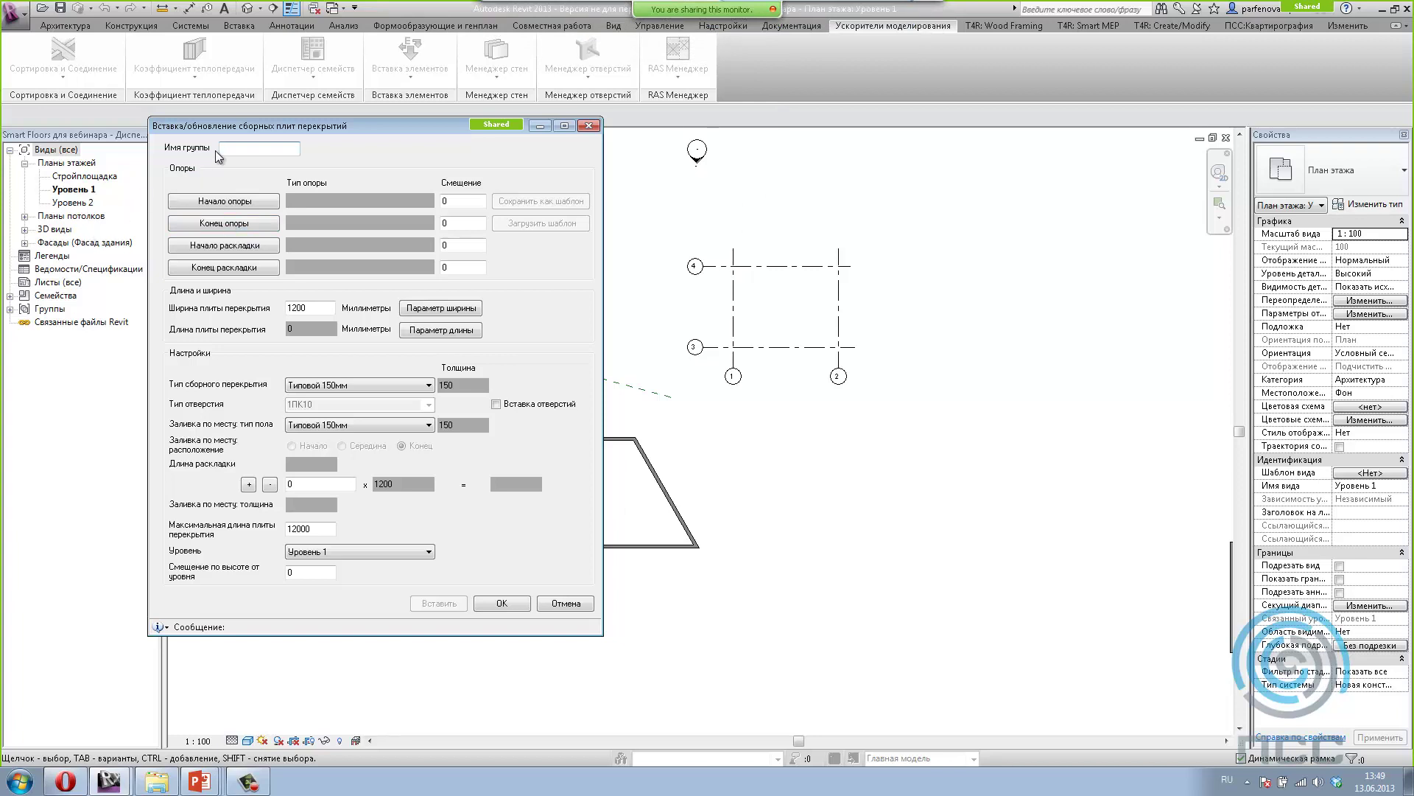
pyautogui.write('1')
# Step: Pick the support start/end and layout start/end walls, giving 11 slabs of 1200 mm
pyautogui.click(227, 201)
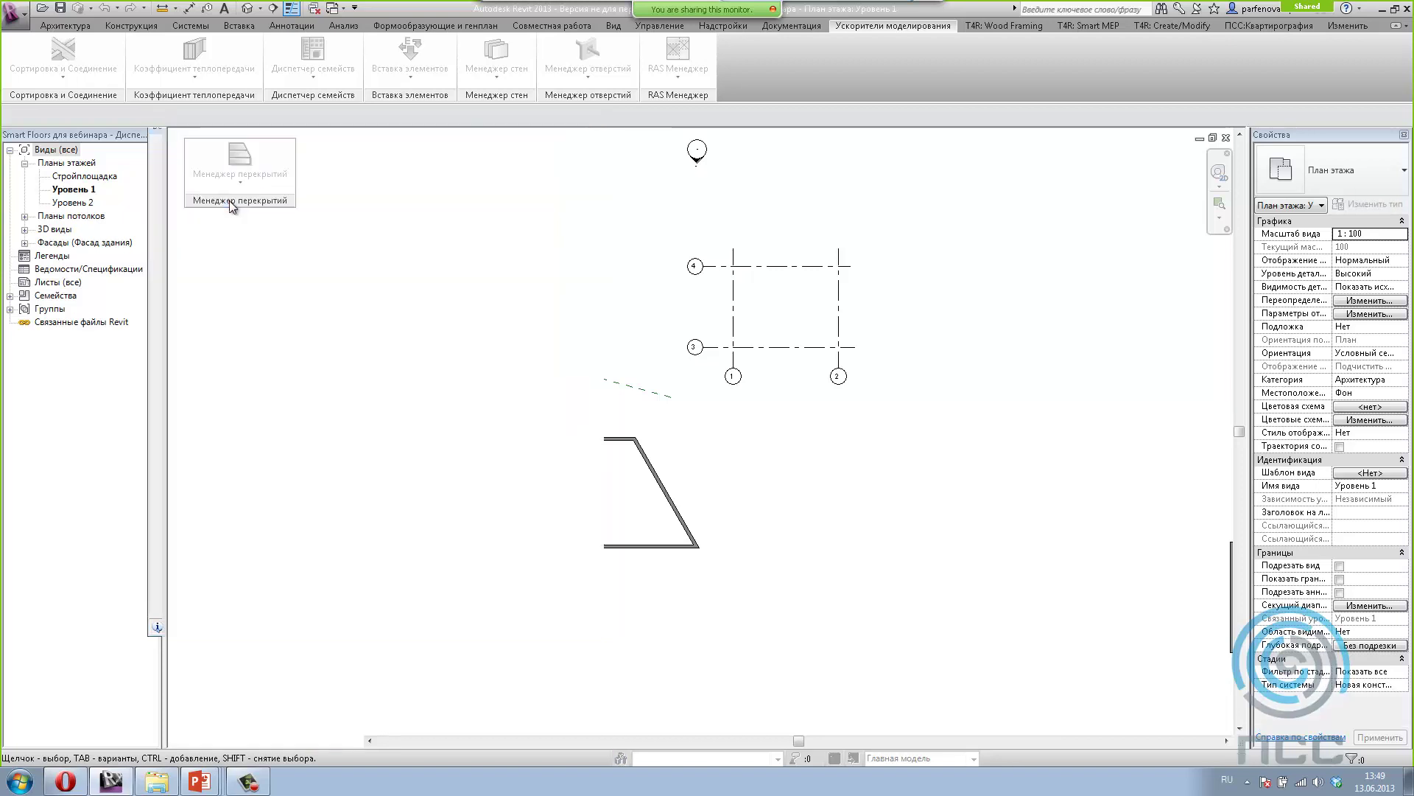
pyautogui.click(573, 549)
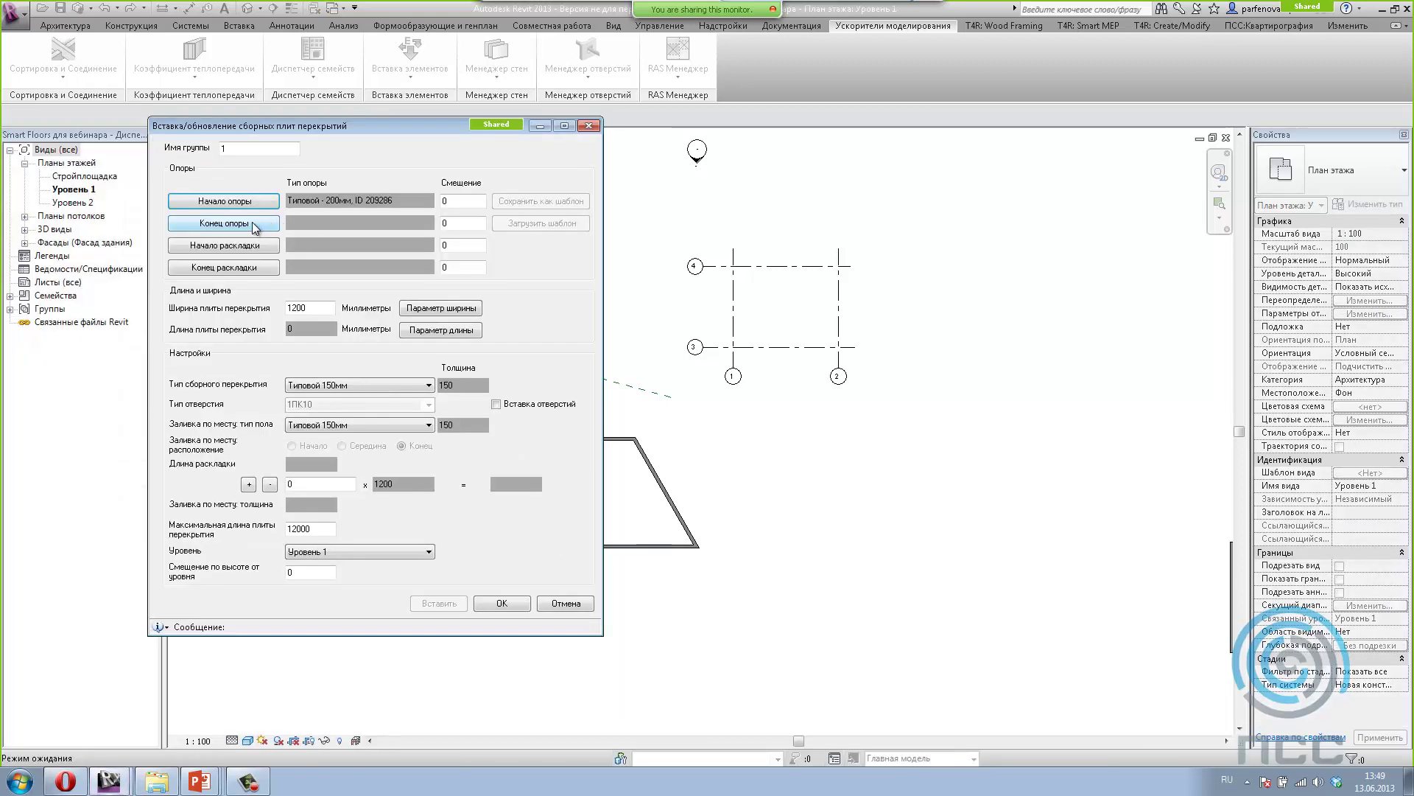
pyautogui.click(258, 228)
pyautogui.click(523, 442)
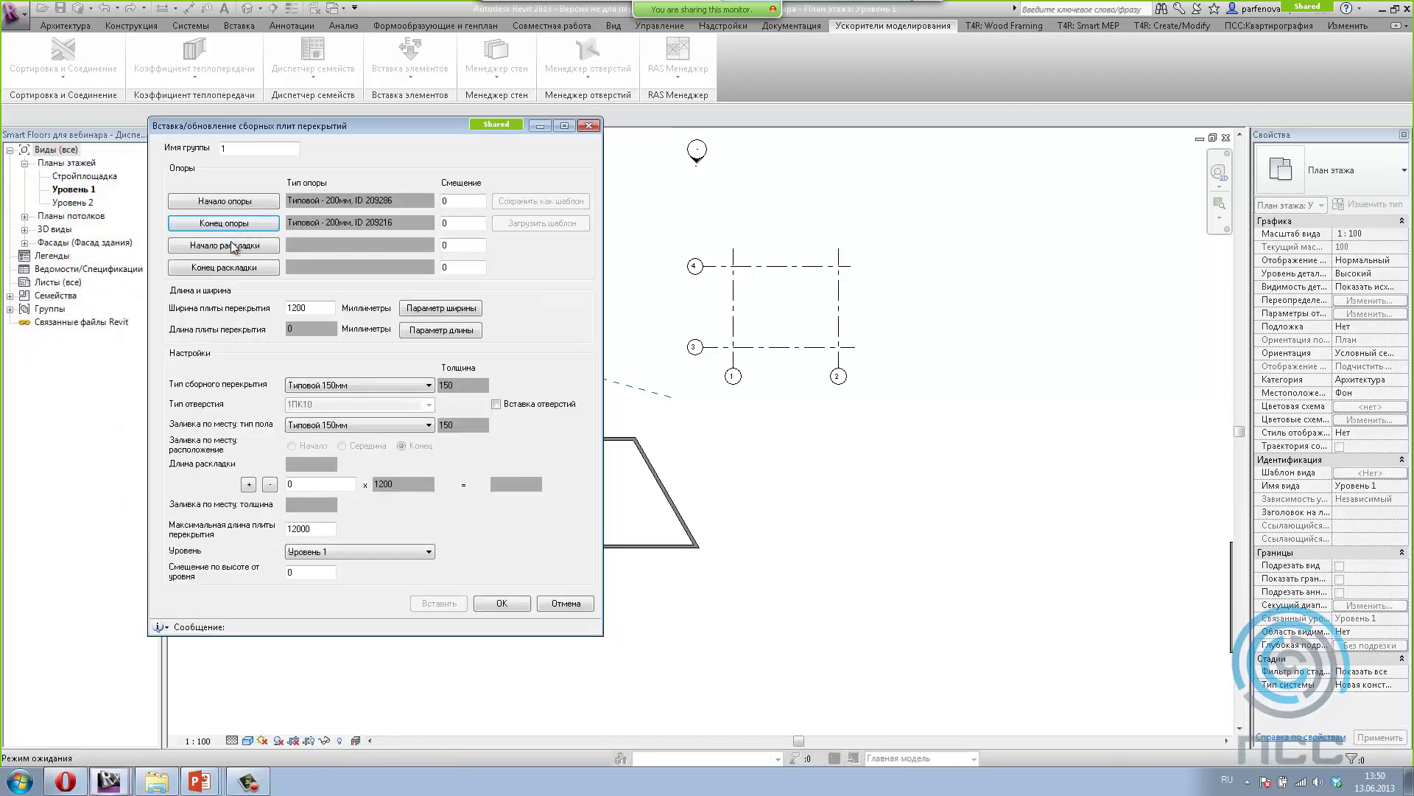
pyautogui.click(230, 247)
pyautogui.click(472, 475)
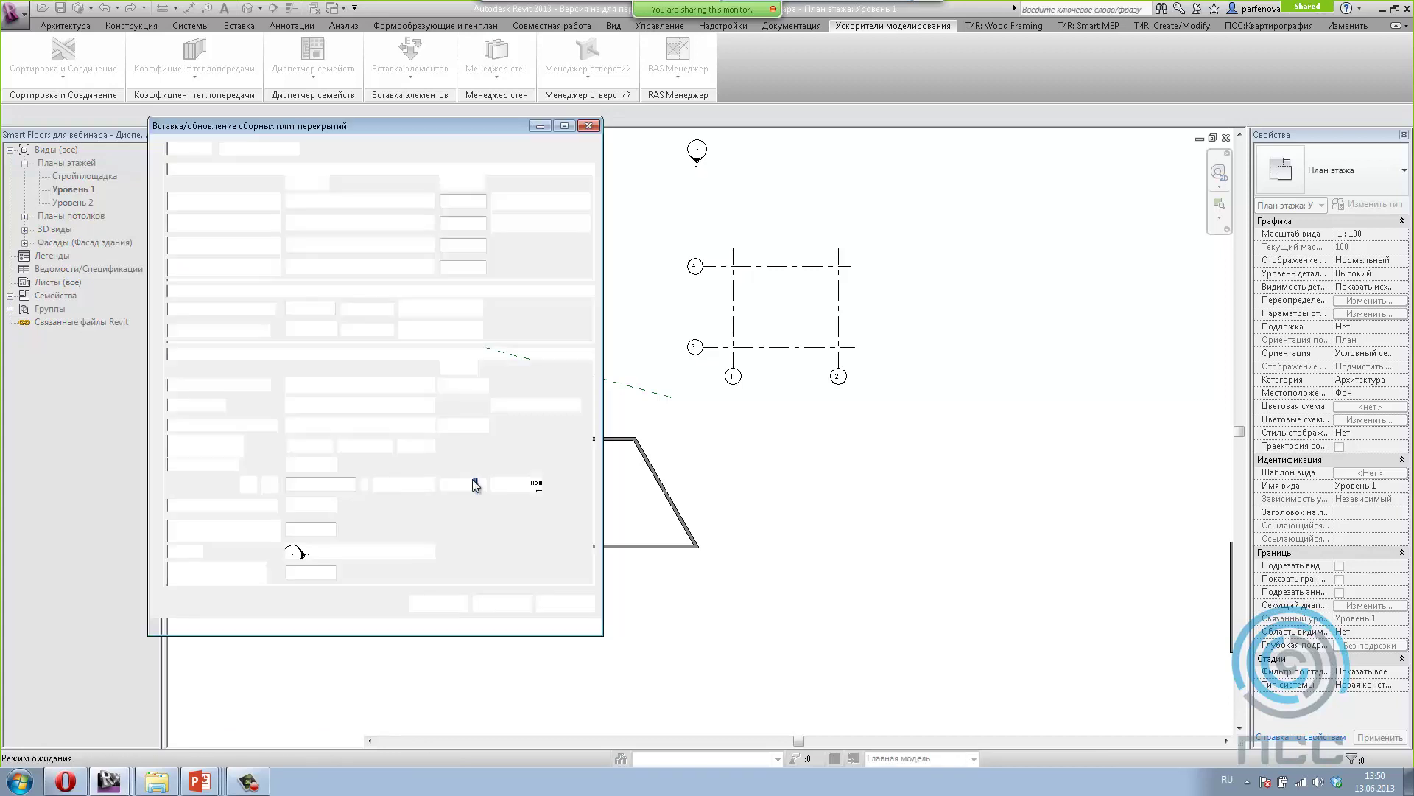
pyautogui.click(224, 268)
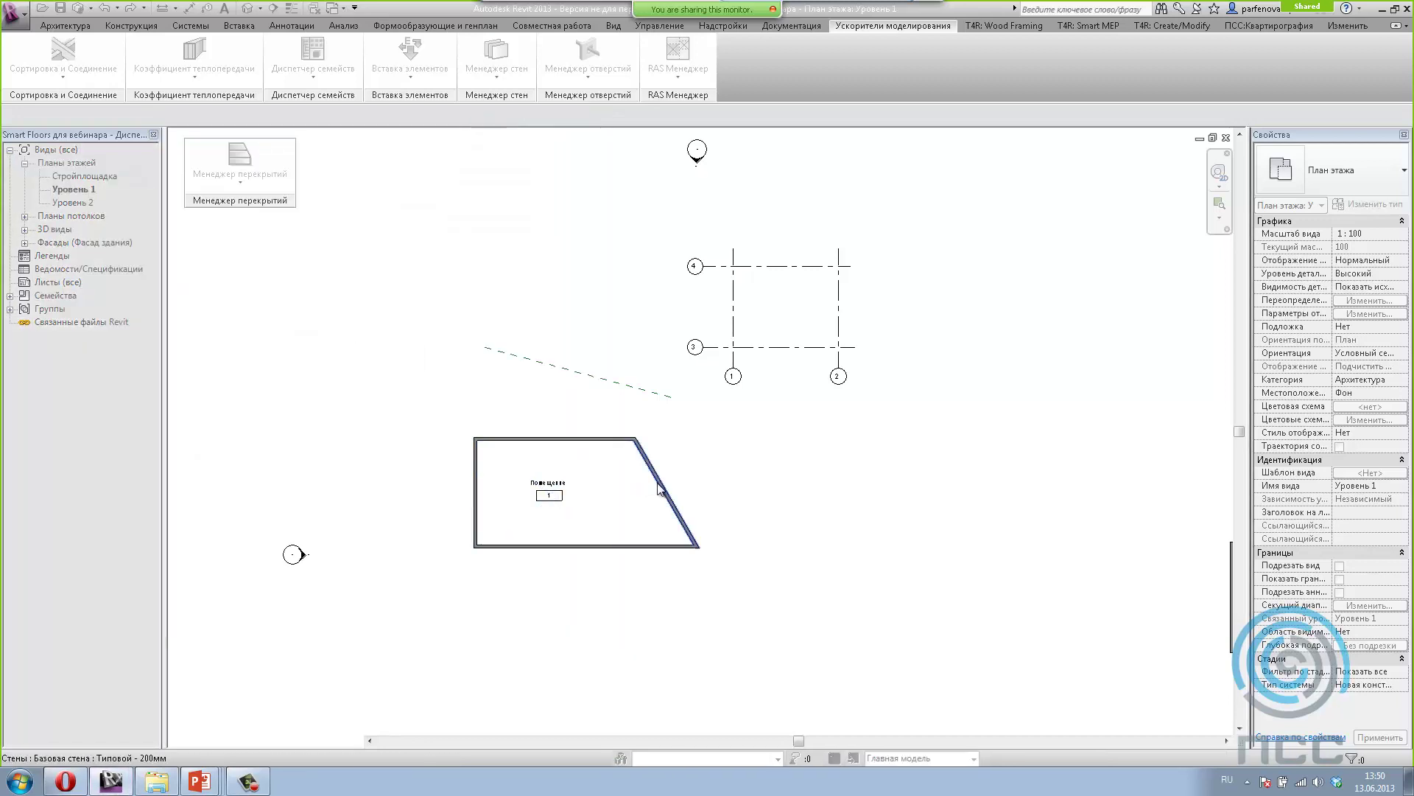
pyautogui.click(661, 488)
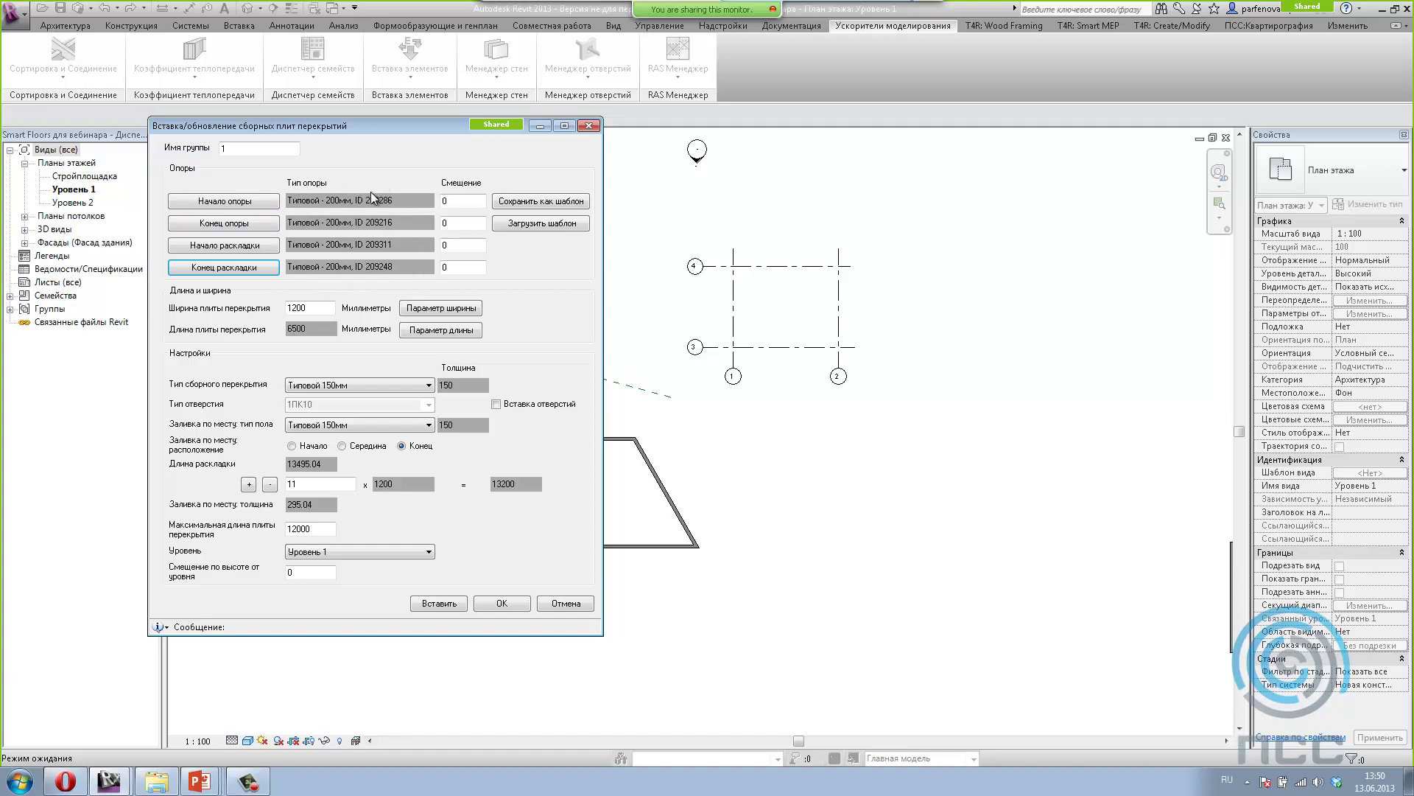
pyautogui.doubleClick(445, 201)
# Step: Enter support offsets of 150 and 50 mm, making the slab length 6700 mm
pyautogui.write('150')
pyautogui.click(467, 221)
pyautogui.click(291, 309)
pyautogui.moveTo(287, 309); pyautogui.dragTo(303, 310)
# Step: Choose the Монолитный бетон 220мм slab type with 1ПК12 hole insertion enabled
pyautogui.click(369, 389)
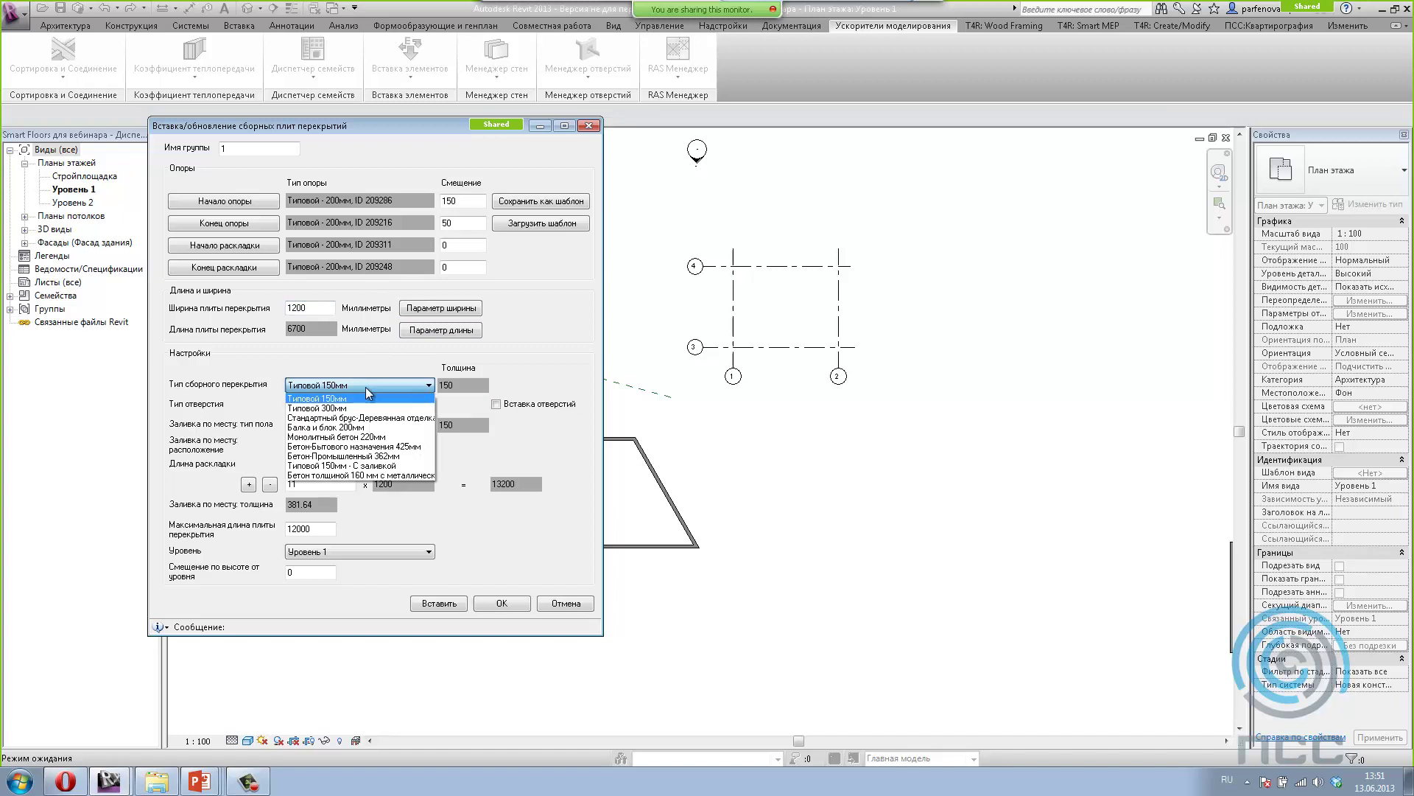
pyautogui.click(373, 441)
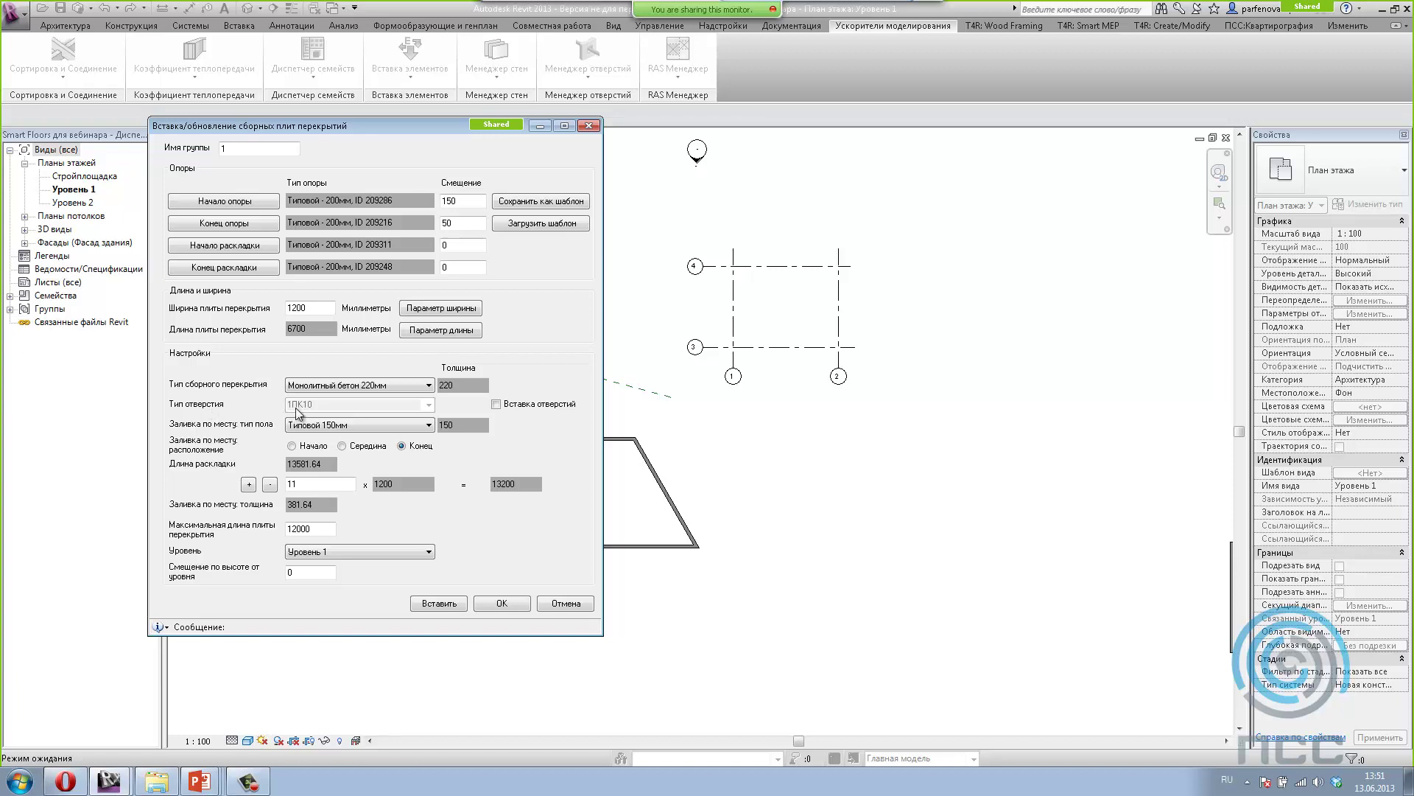
pyautogui.click(499, 404)
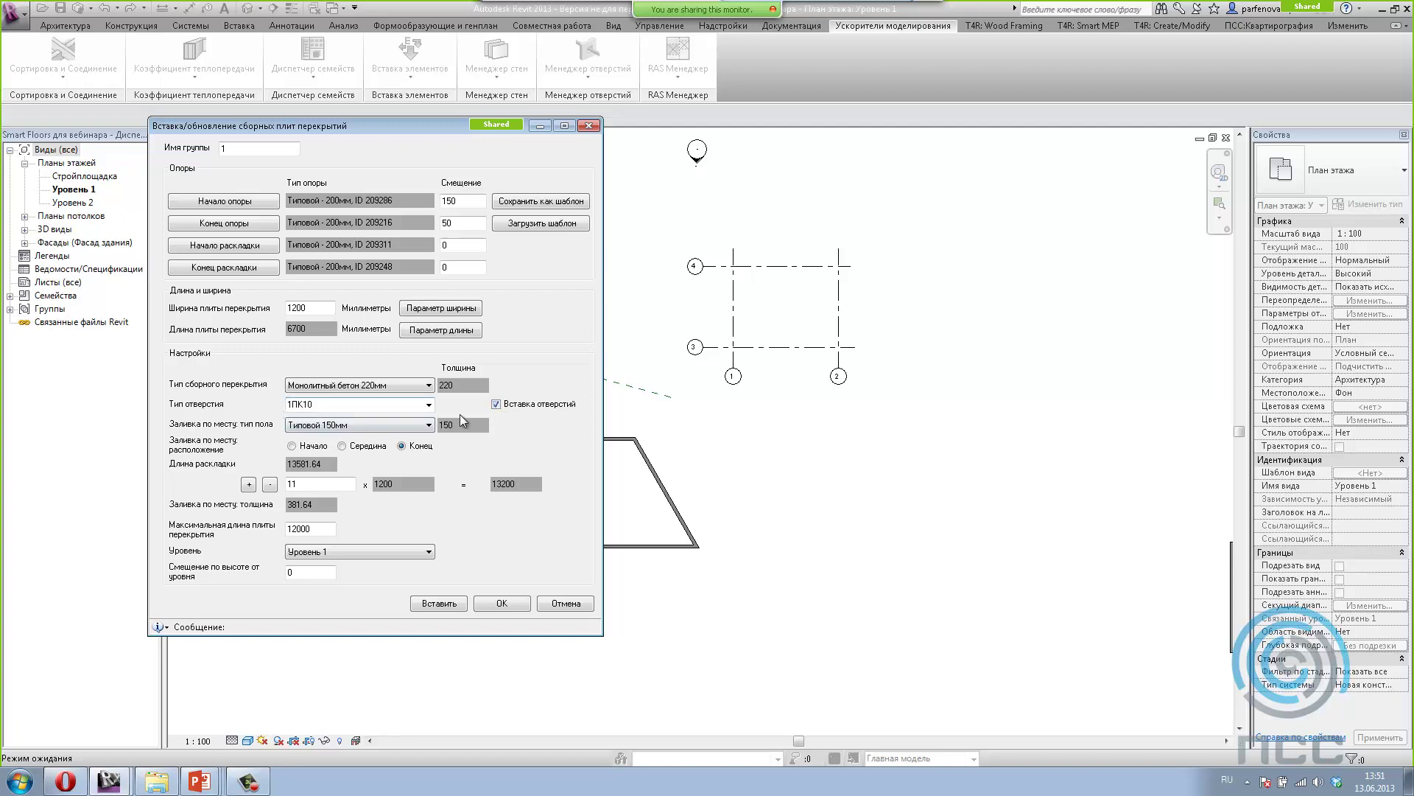
pyautogui.click(428, 404)
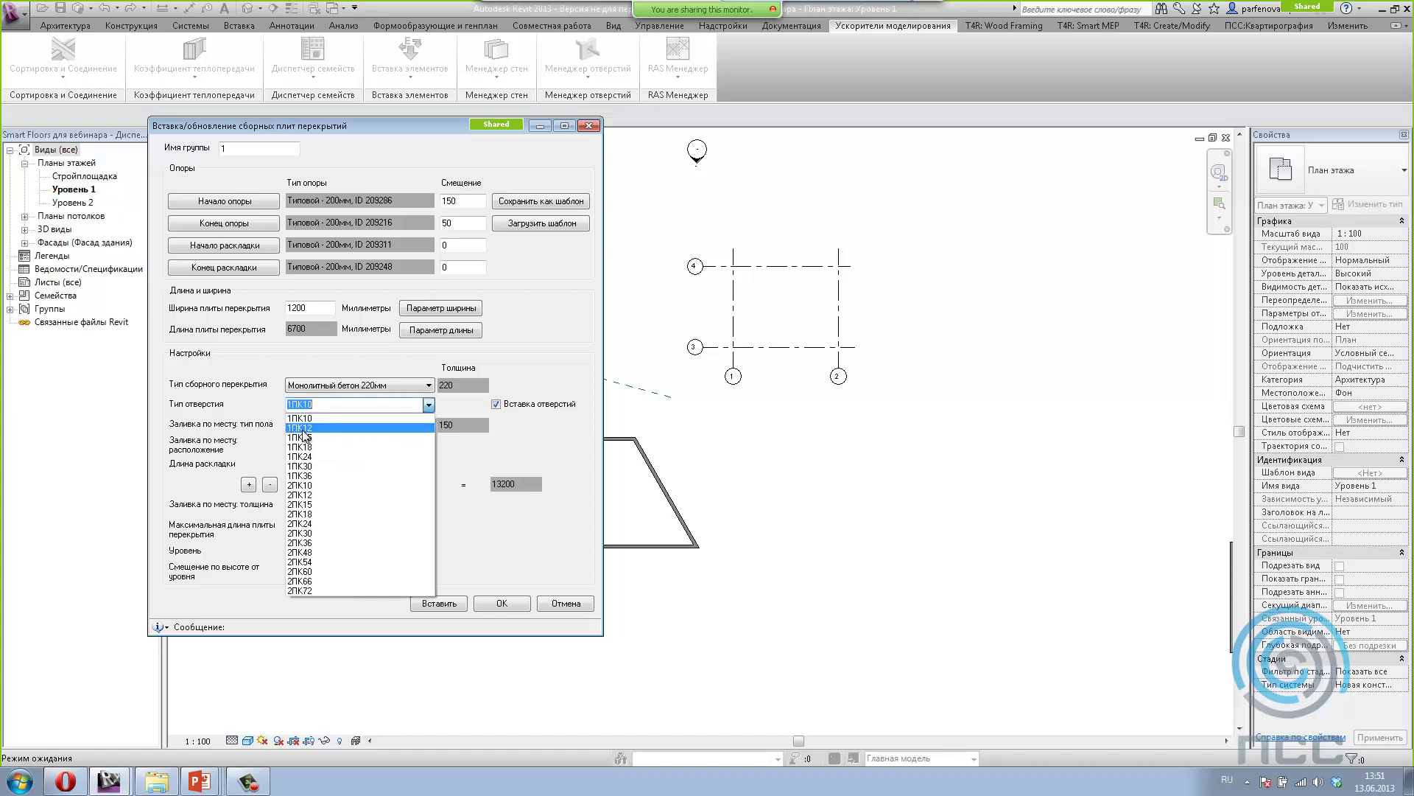
pyautogui.click(307, 429)
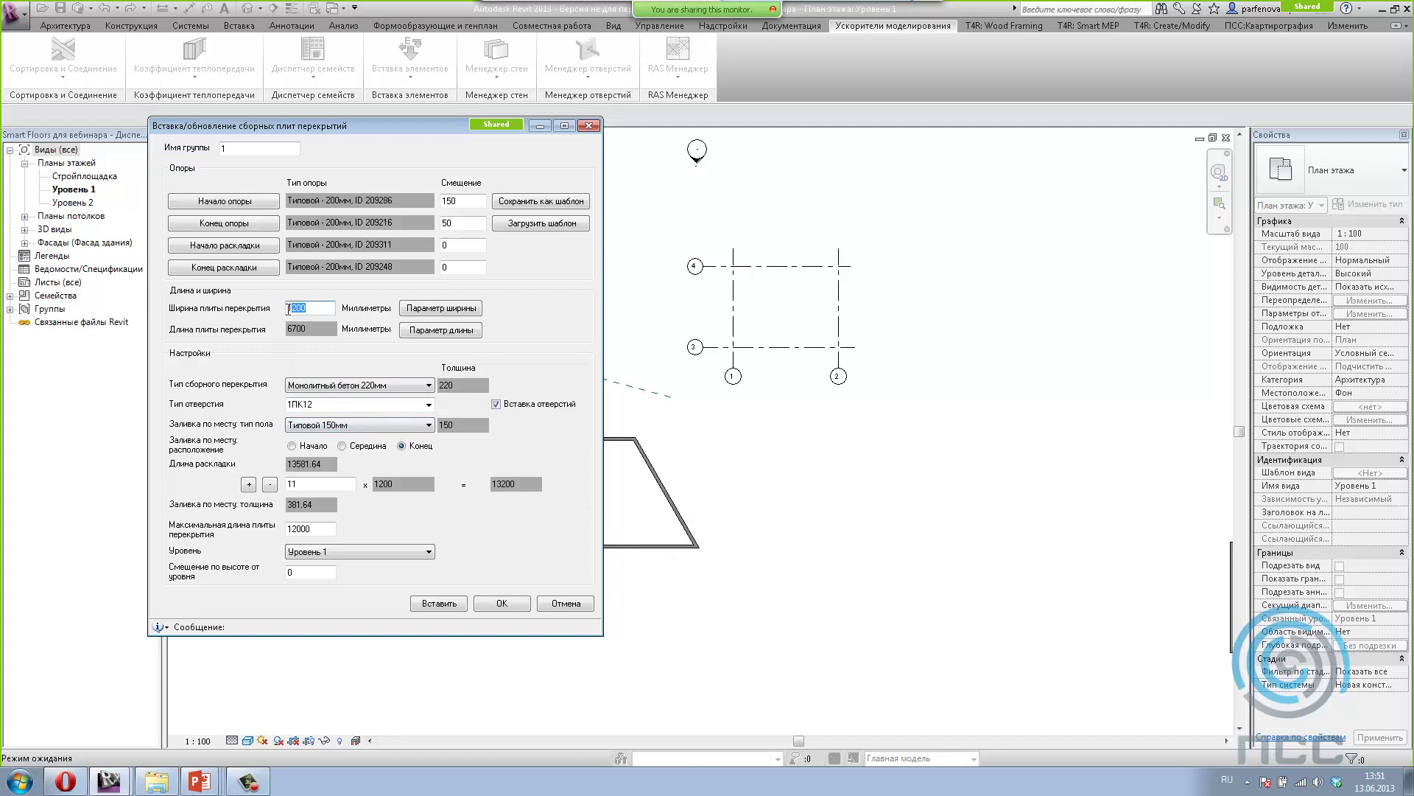
# Step: Use Монолитный бетон 220мм for the in-place fill and insert the slab group
pyautogui.click(330, 425)
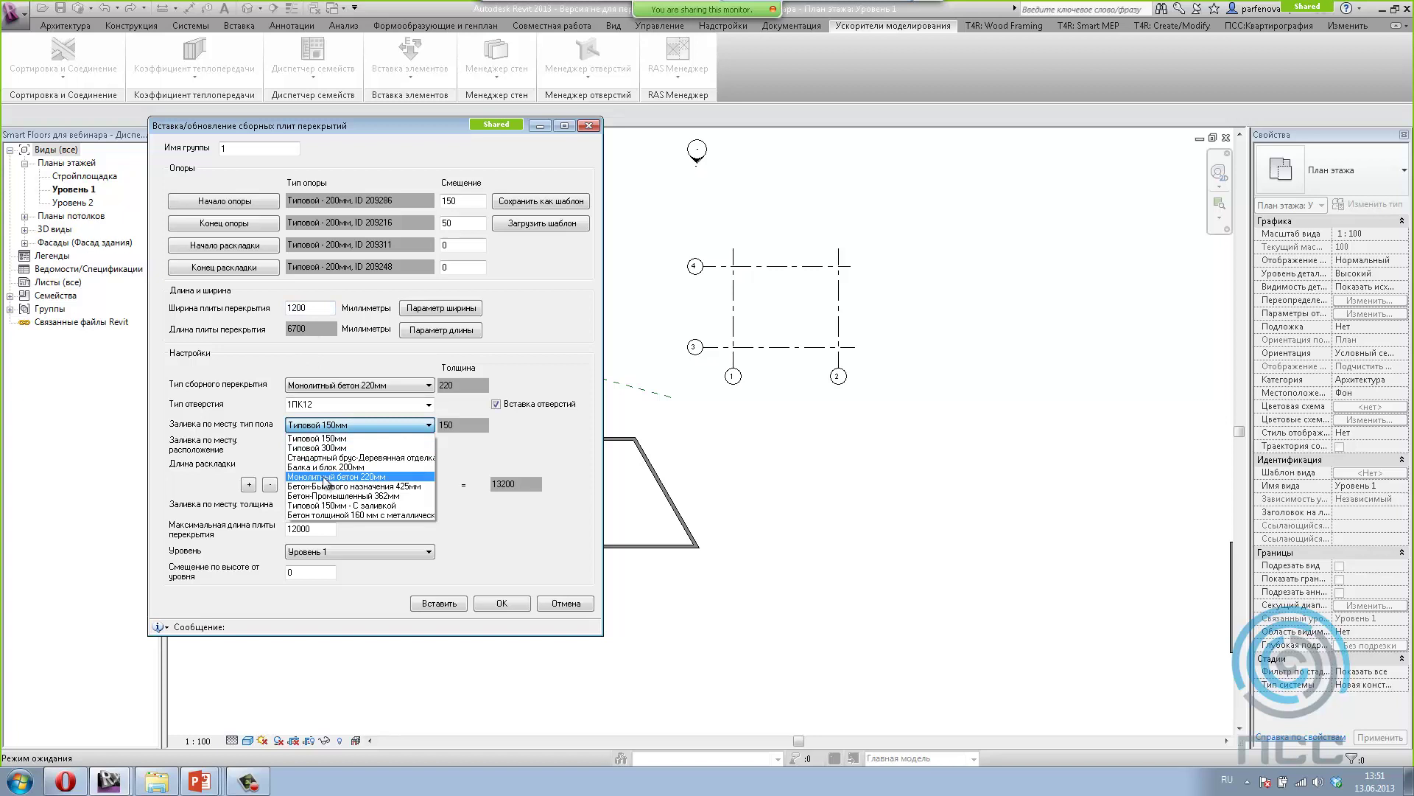
pyautogui.click(322, 476)
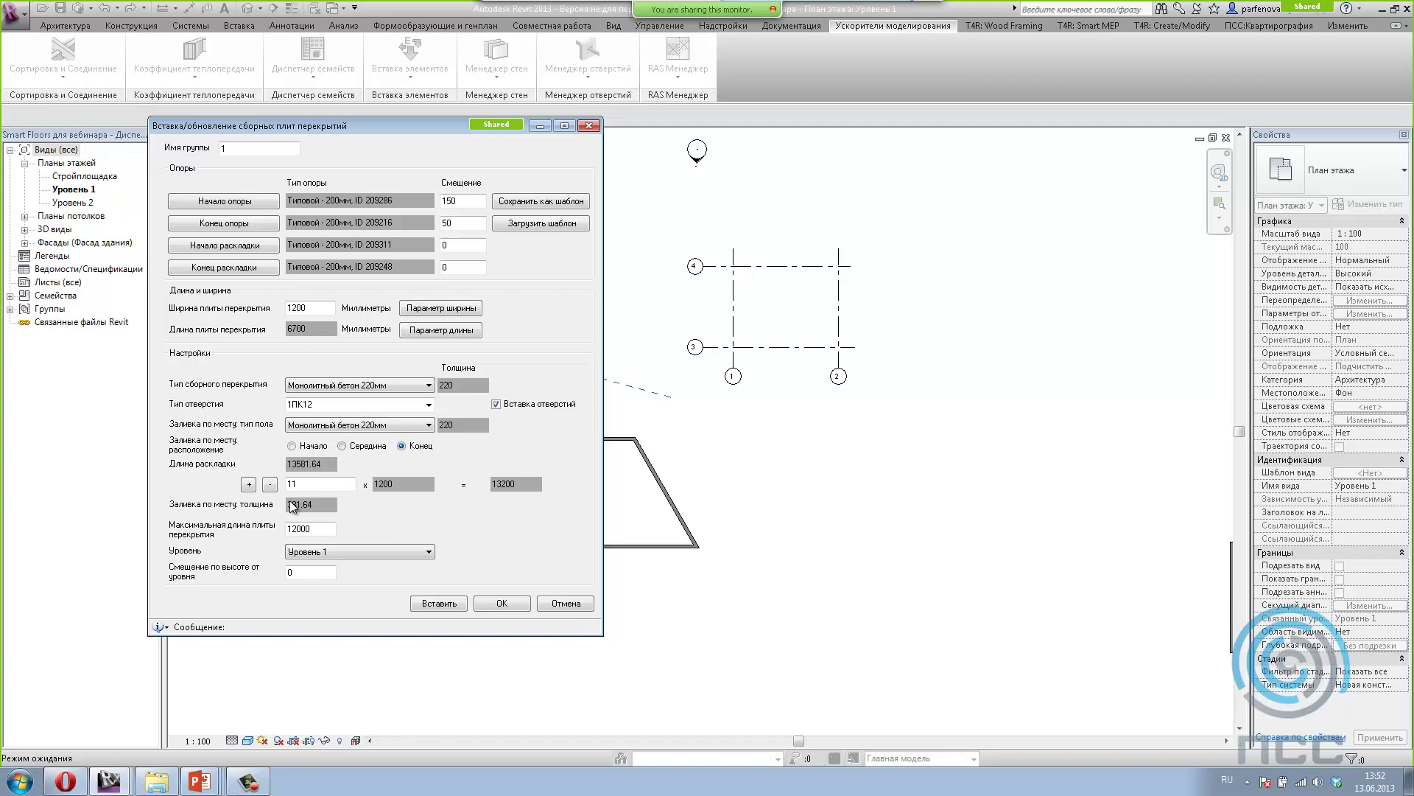
pyautogui.moveTo(389, 126); pyautogui.dragTo(373, 84)
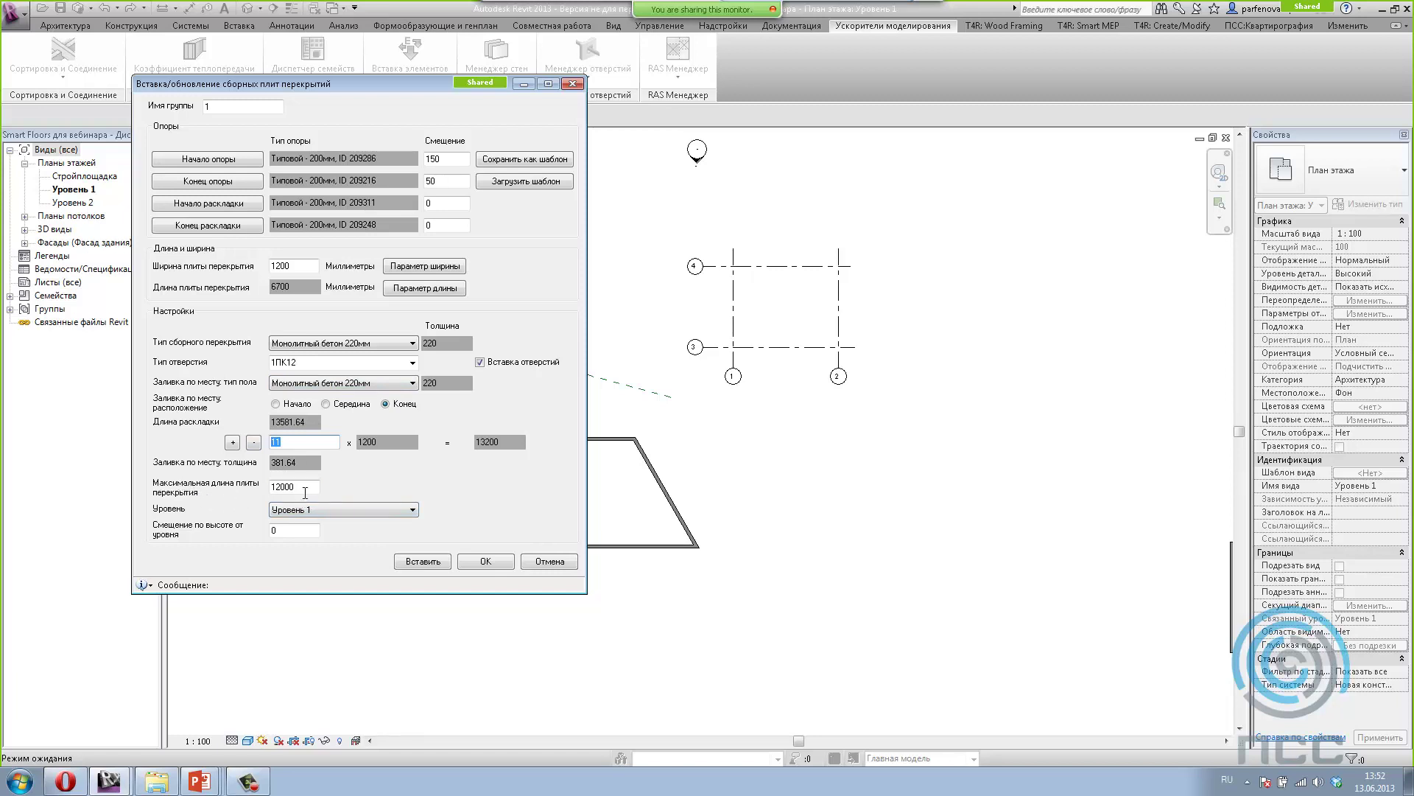
pyautogui.moveTo(305, 487); pyautogui.dragTo(262, 482)
pyautogui.click(417, 563)
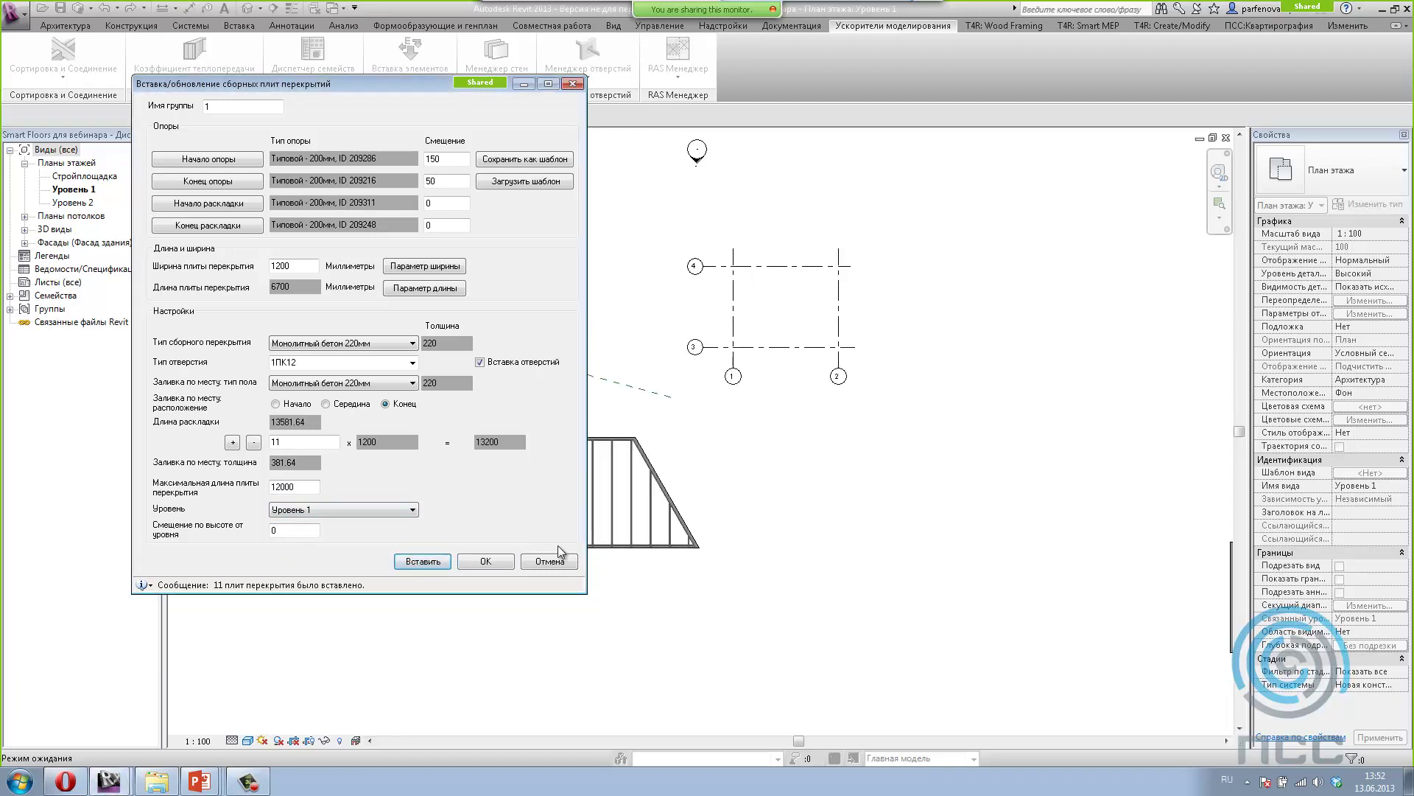
# Step: Close the slab dialog and inspect the inserted slabs up close in the 3D view
pyautogui.click(480, 562)
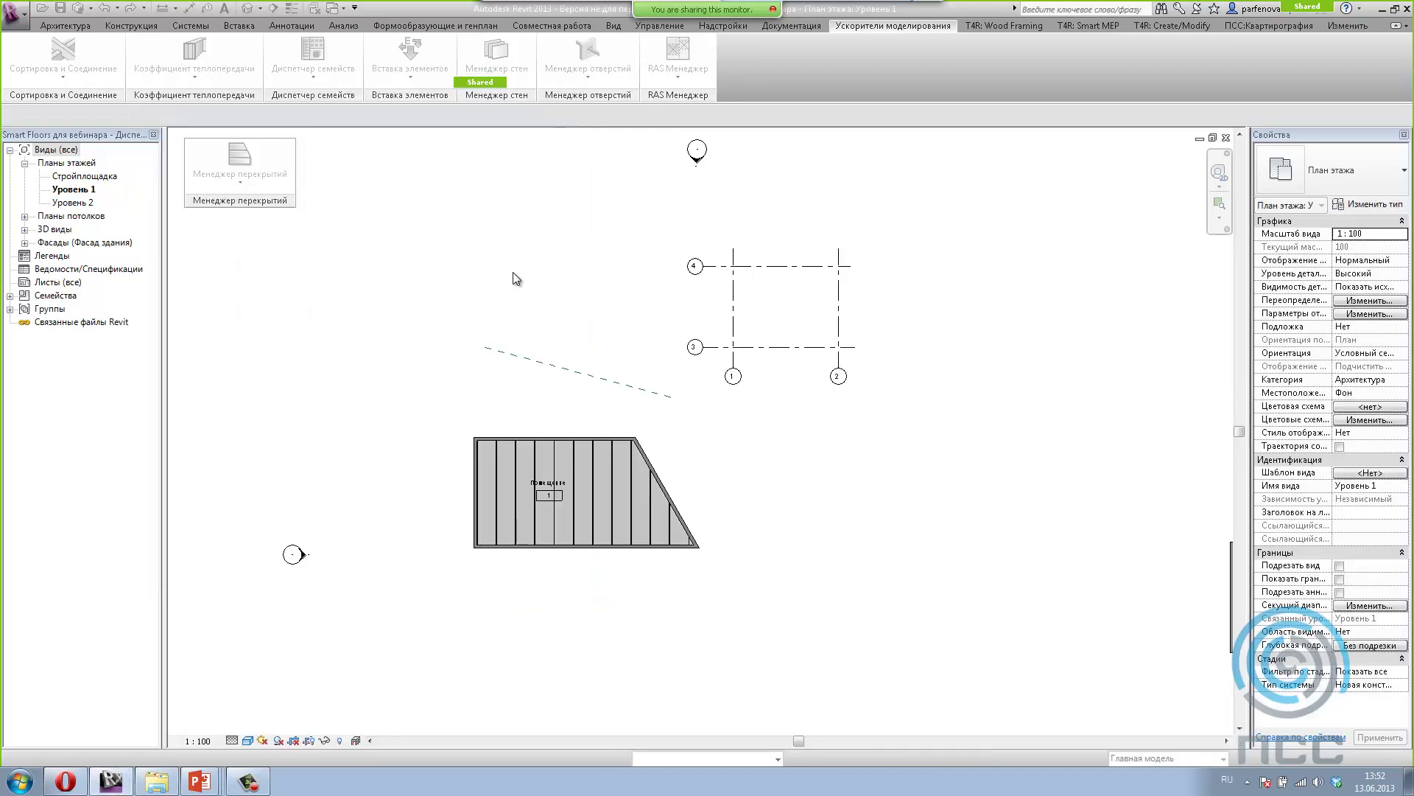
pyautogui.click(248, 8)
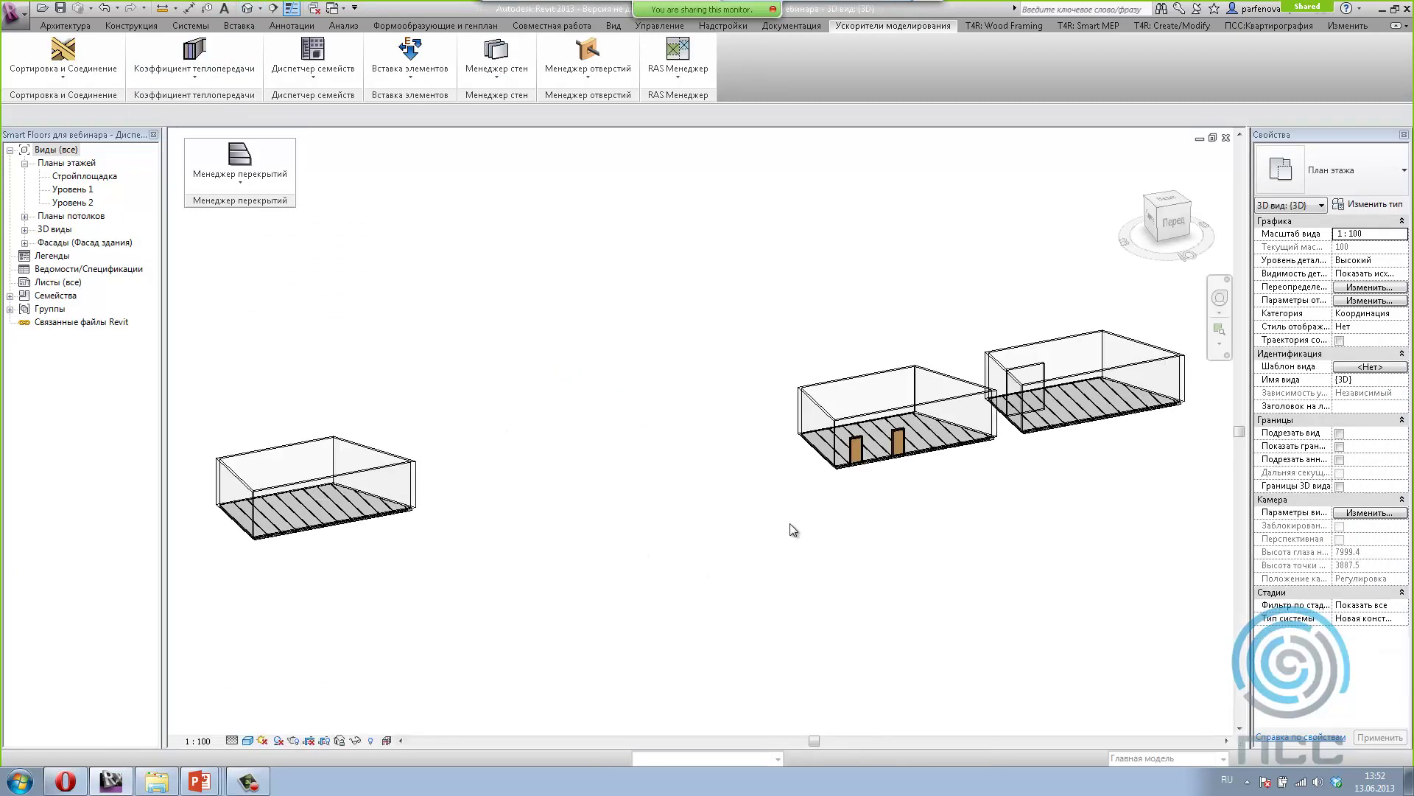
pyautogui.moveTo(466, 563); pyautogui.dragTo(572, 562, button='middle')
pyautogui.scroll(3, 572, 561)
pyautogui.scroll(3, 557, 562)
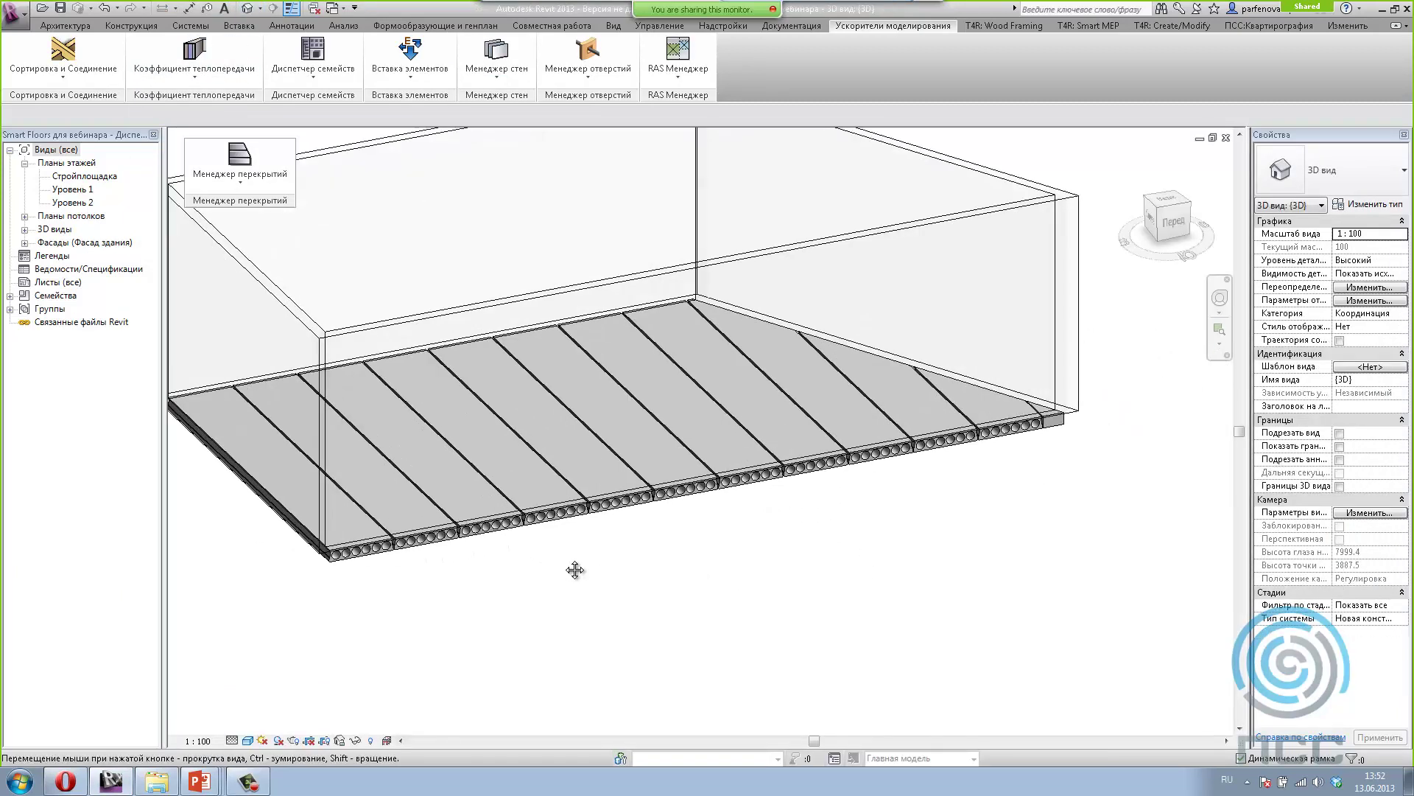
pyautogui.scroll(2, 574, 568)
pyautogui.scroll(3, 457, 585)
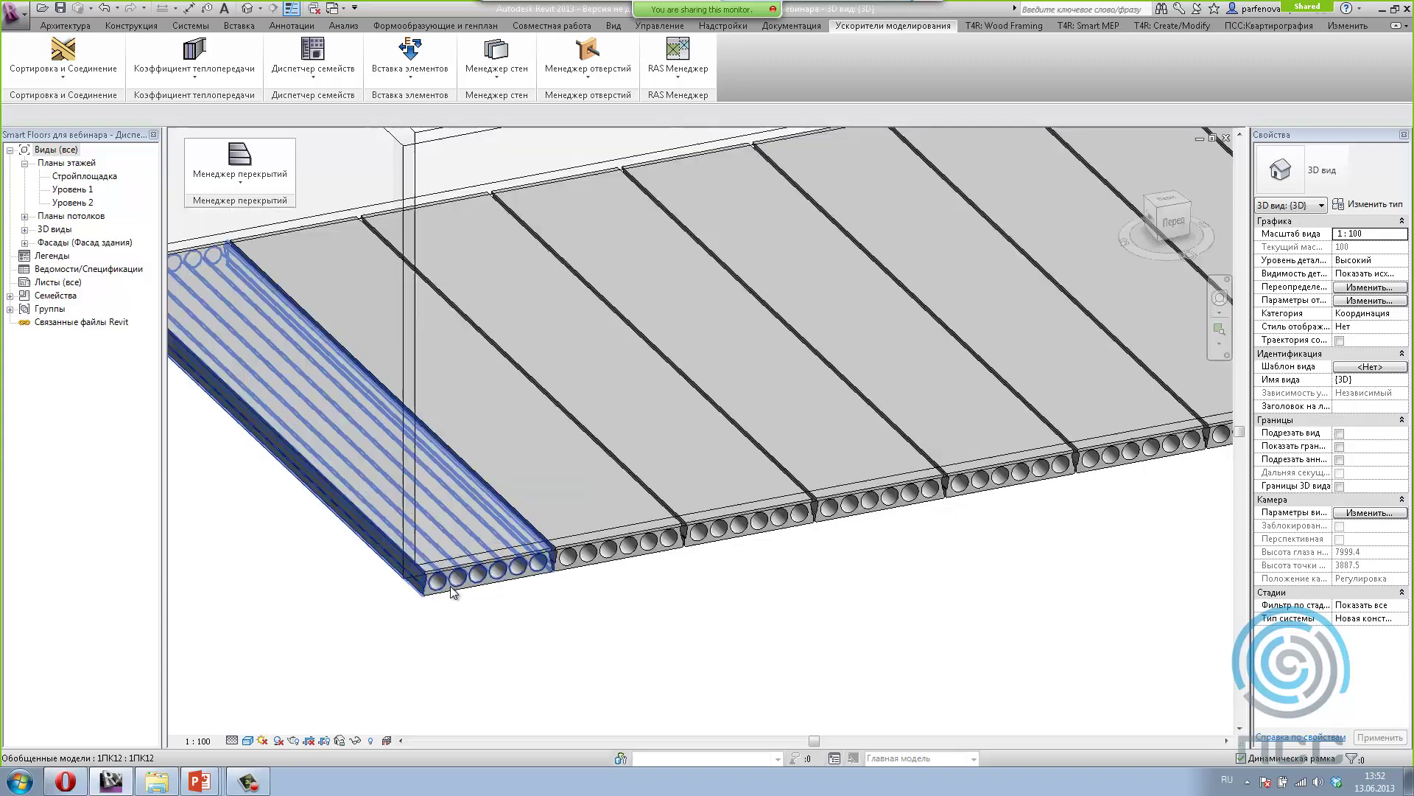
pyautogui.scroll(3, 456, 586)
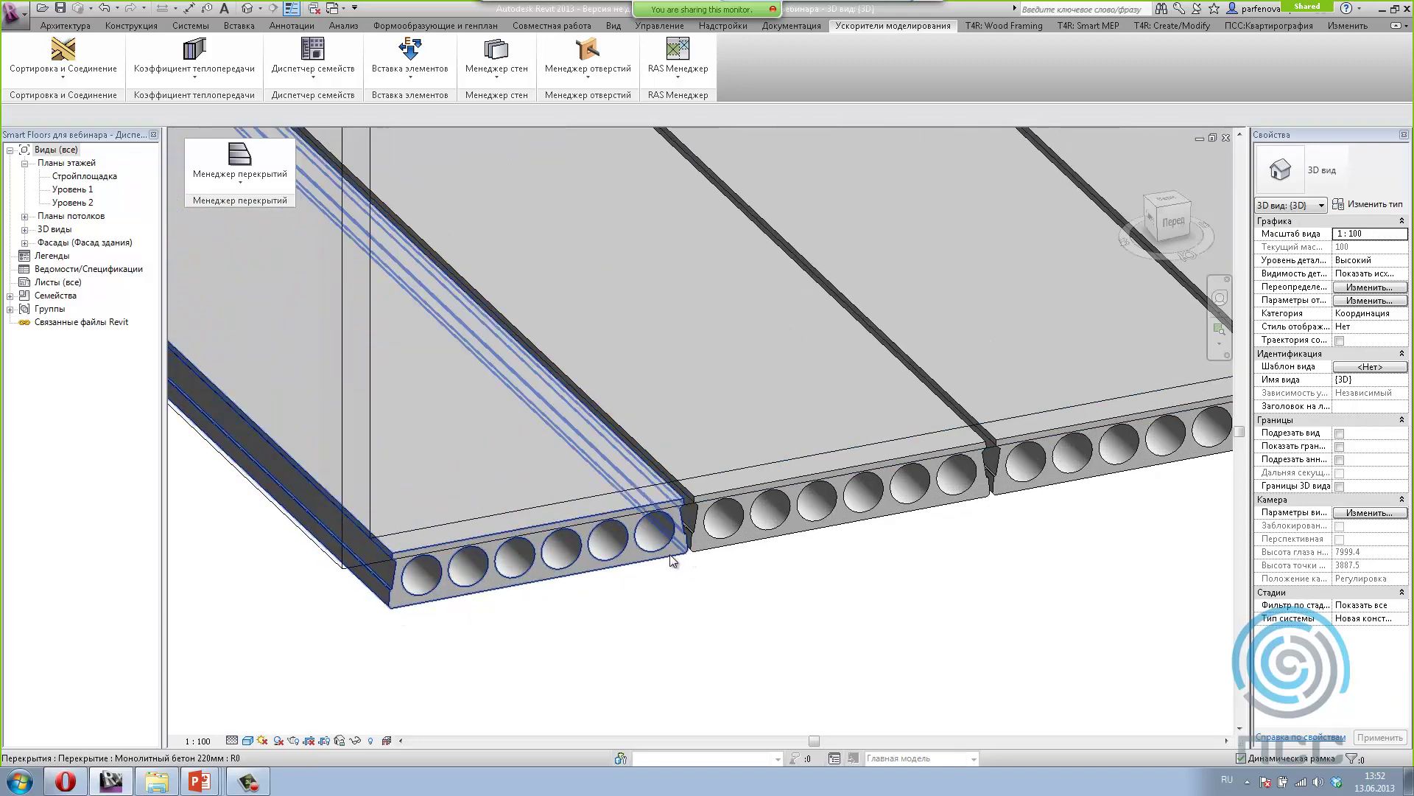
pyautogui.click(498, 578)
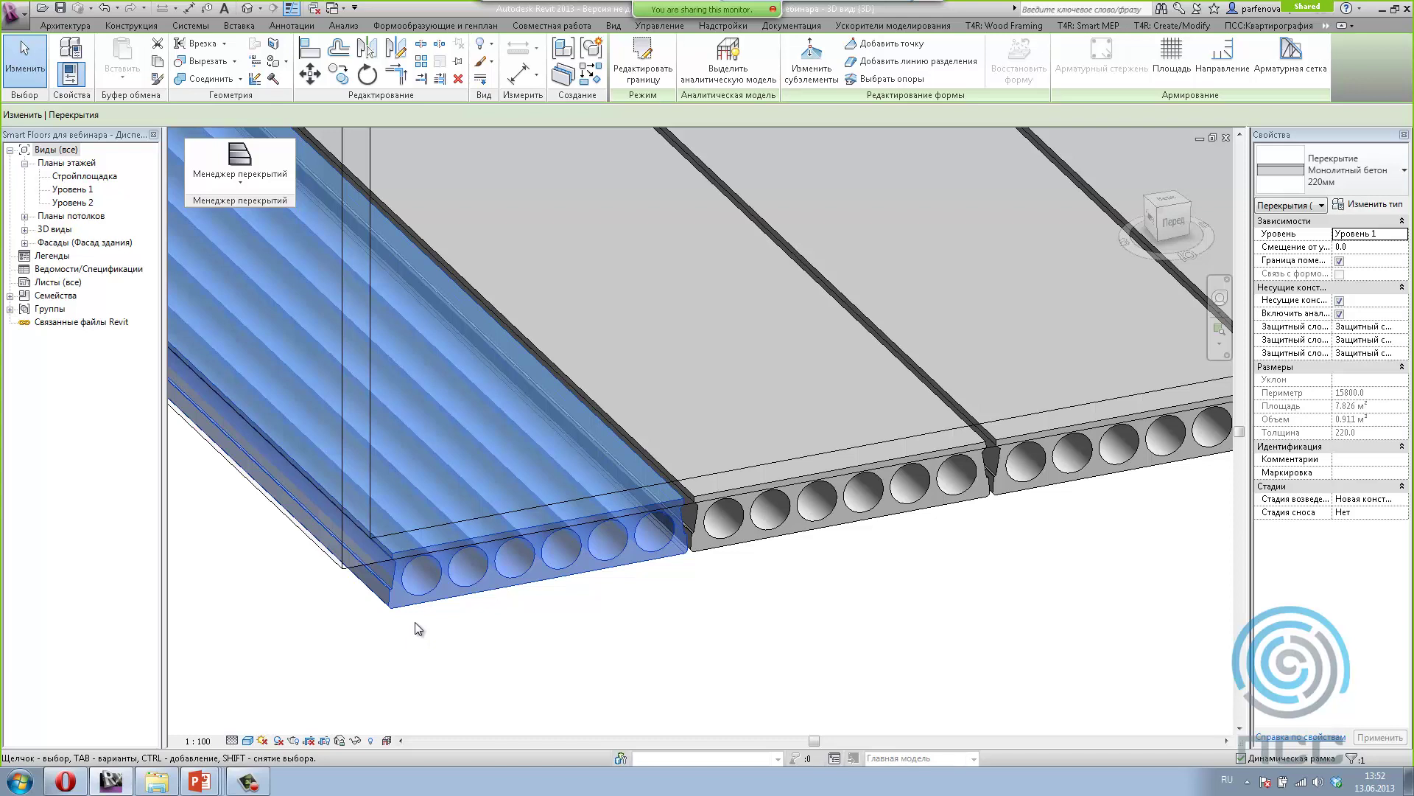
pyautogui.click(462, 648)
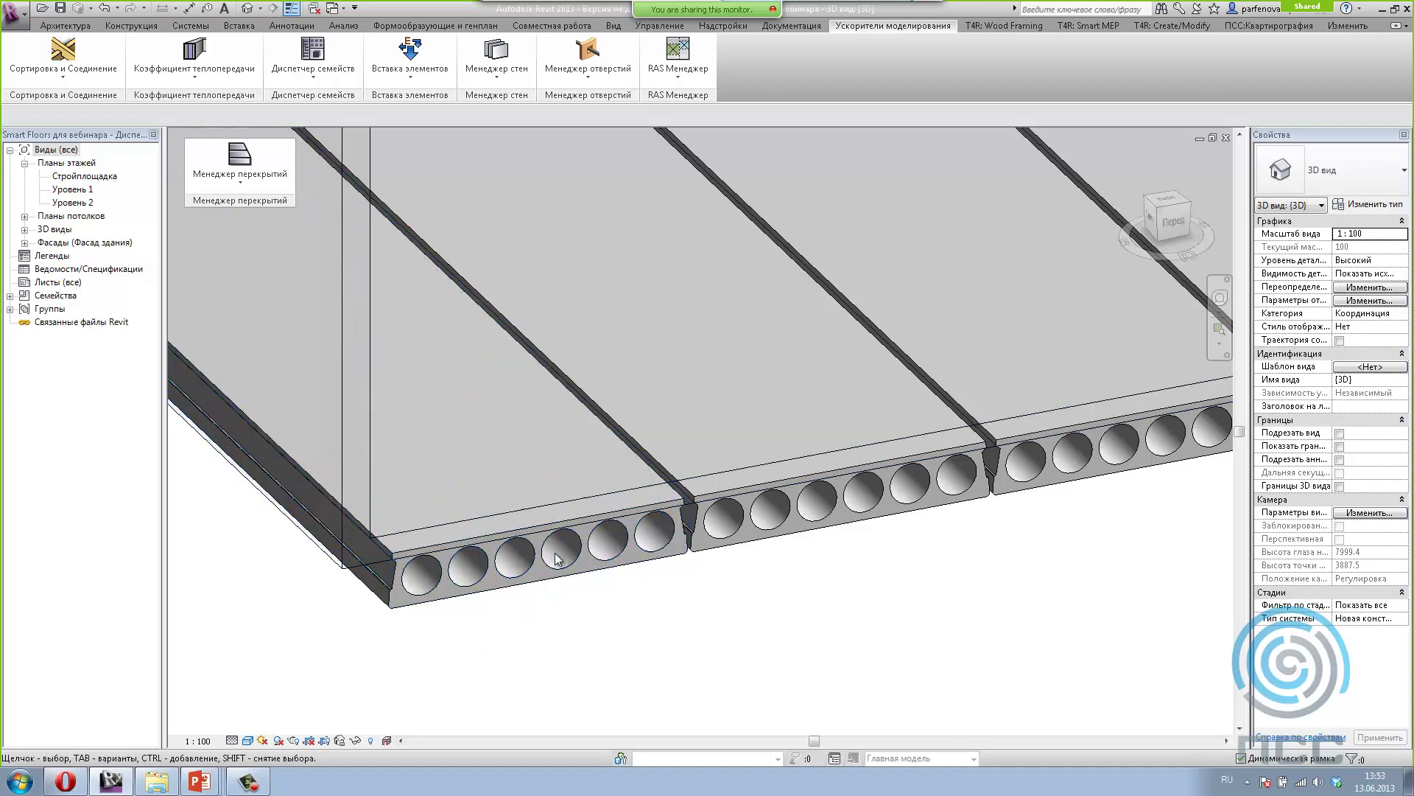
# Step: Check the 1ПК12 slab panel and underlying floor, then orbit toward a front view
pyautogui.scroll(-2, 733, 573)
pyautogui.scroll(-2, 761, 613)
pyautogui.scroll(-3, 761, 612)
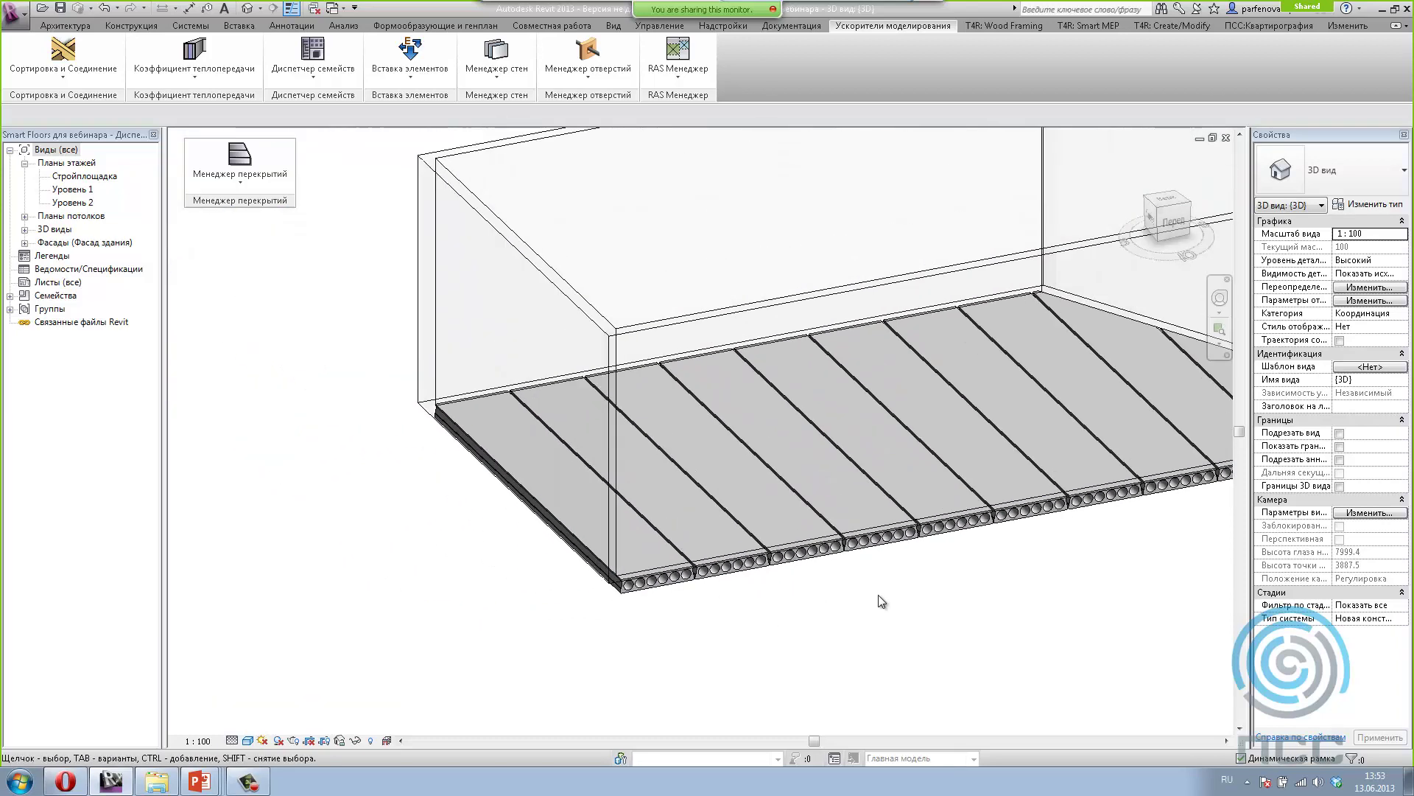
pyautogui.moveTo(878, 597); pyautogui.dragTo(606, 622, button='middle')
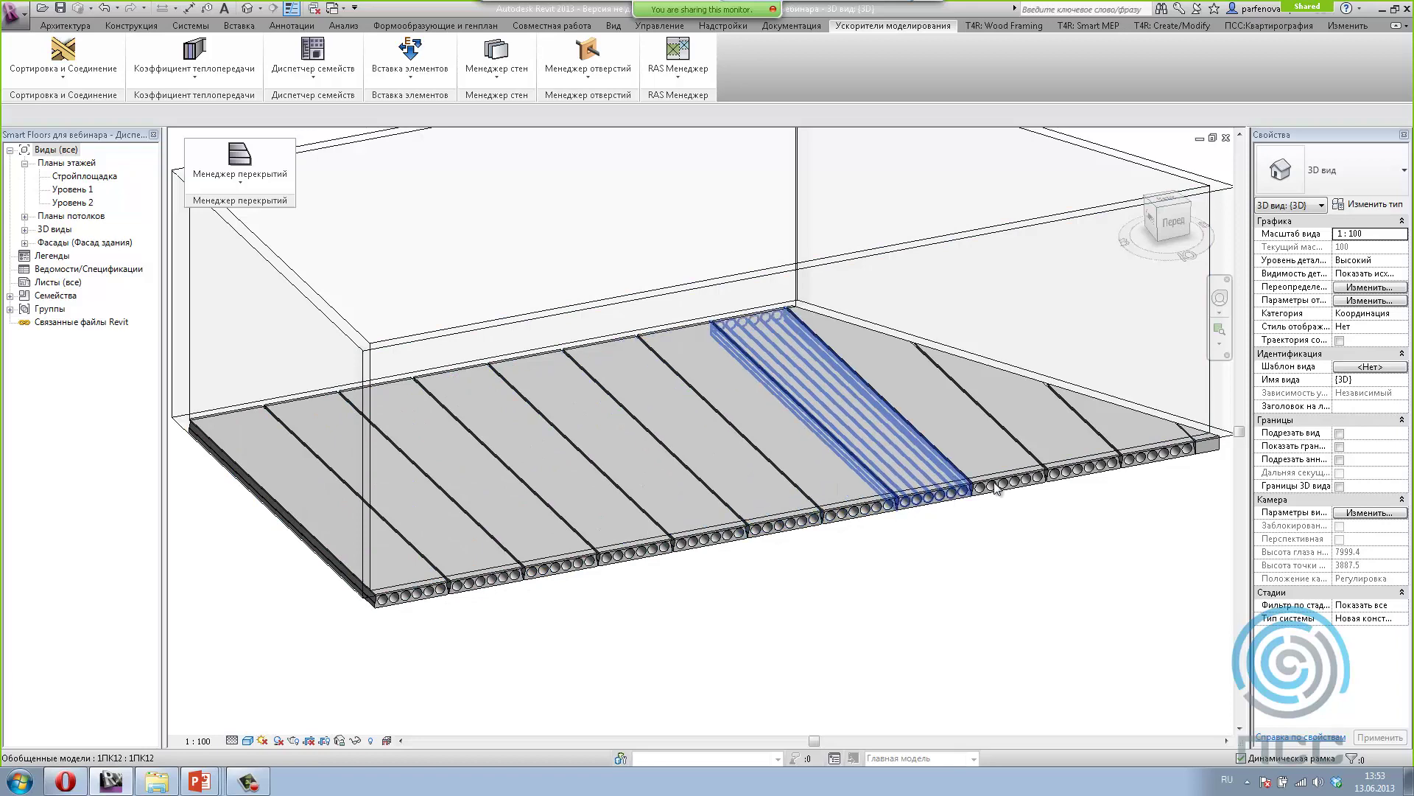
pyautogui.scroll(3, 469, 598)
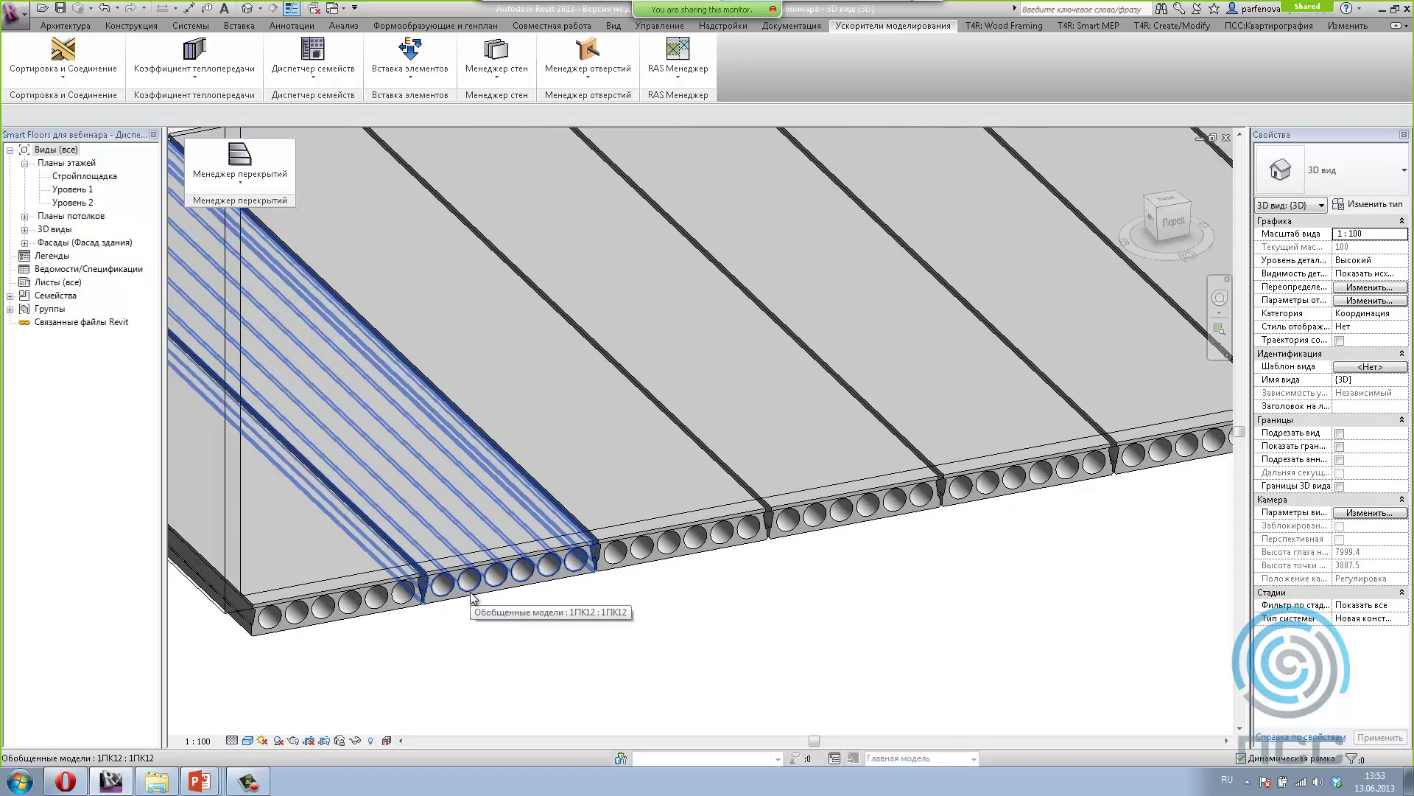
pyautogui.click(471, 595)
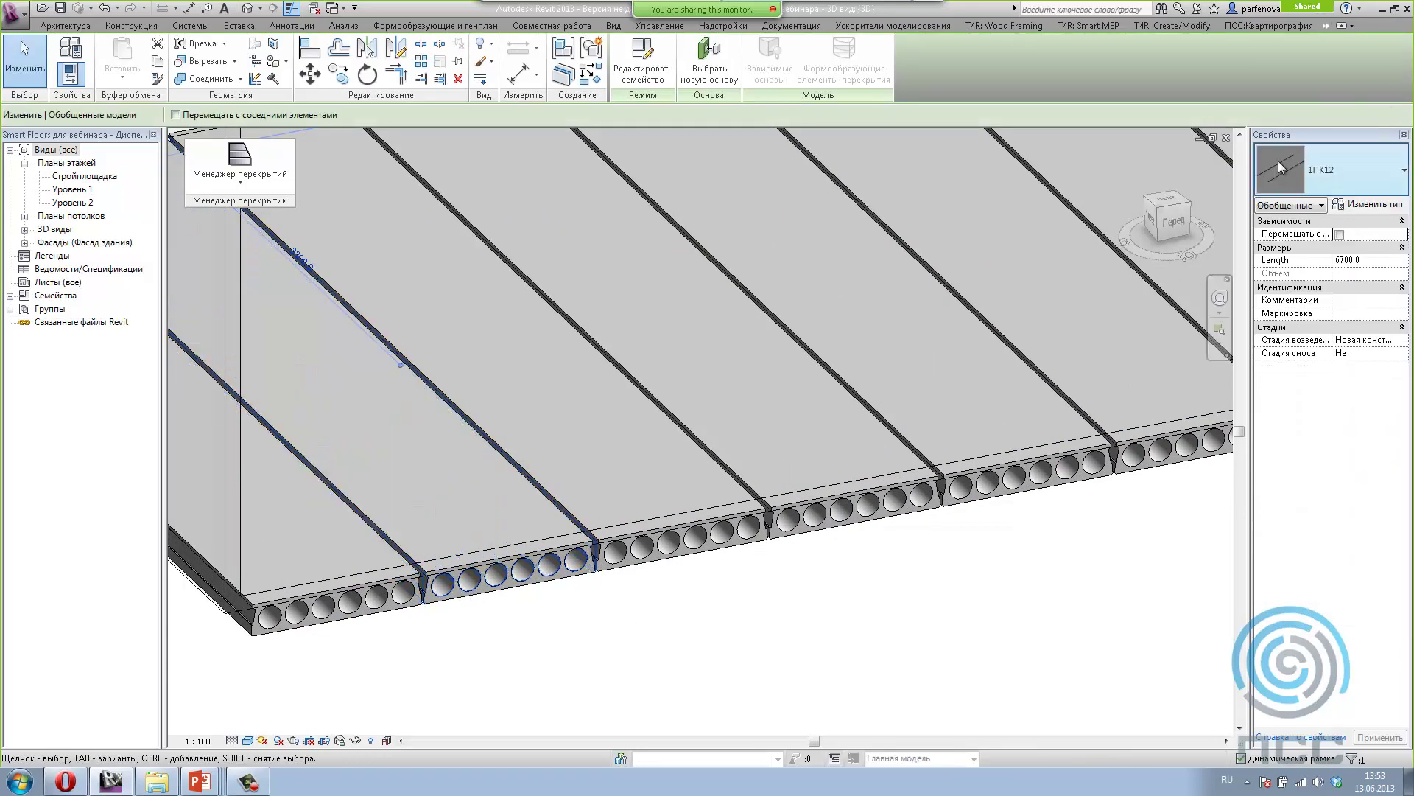
pyautogui.click(529, 587)
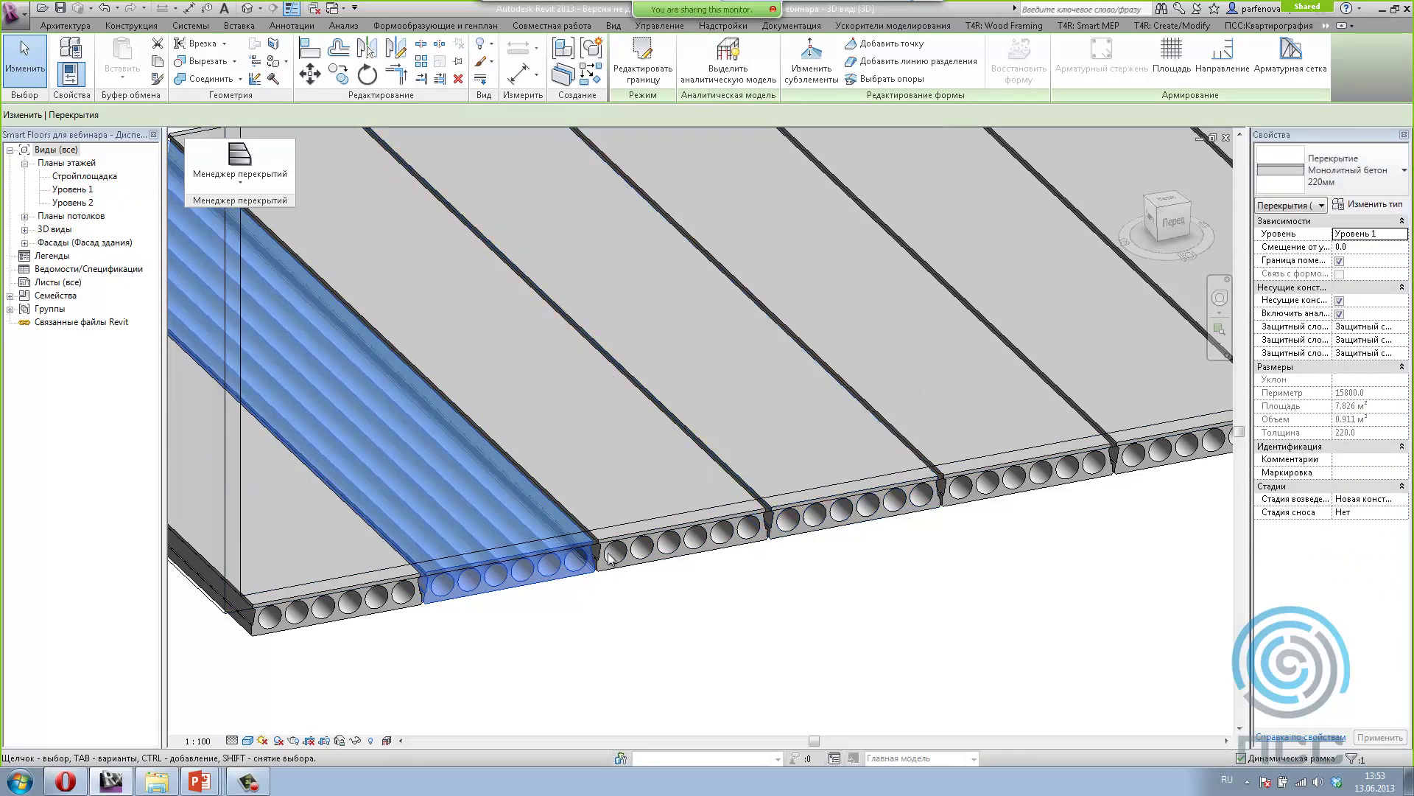
pyautogui.click(569, 634)
pyautogui.scroll(-3, 984, 544)
pyautogui.keyDown('shift'); pyautogui.moveTo(985, 543); pyautogui.dragTo(814, 568, button='middle'); pyautogui.keyUp('shift')
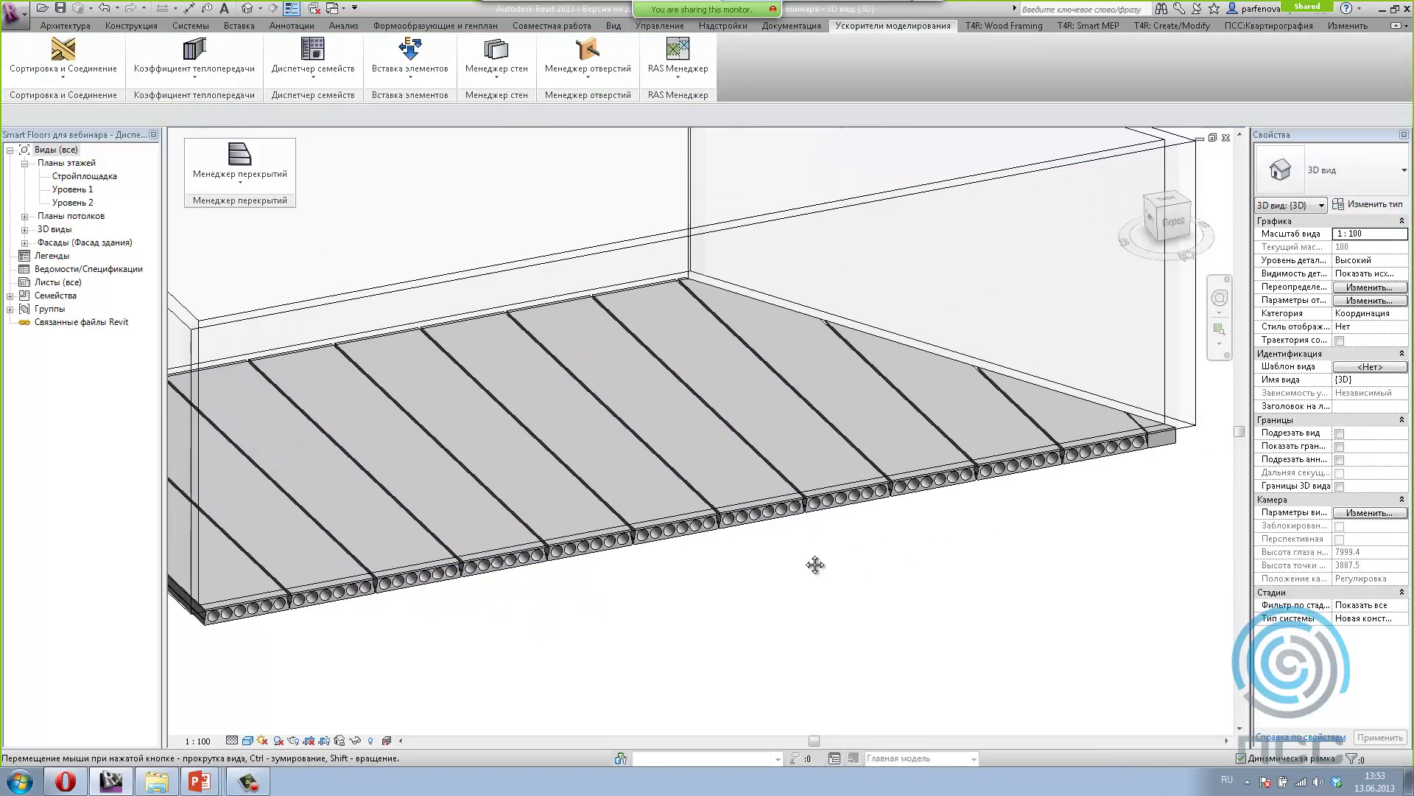
pyautogui.moveTo(922, 600)
pyautogui.keyDown('shift'); pyautogui.mouseDown(button='middle')
pyautogui.moveTo(941, 631)
pyautogui.moveTo(938, 431)
pyautogui.moveTo(865, 785)
pyautogui.mouseUp(button='middle'); pyautogui.keyUp('shift')
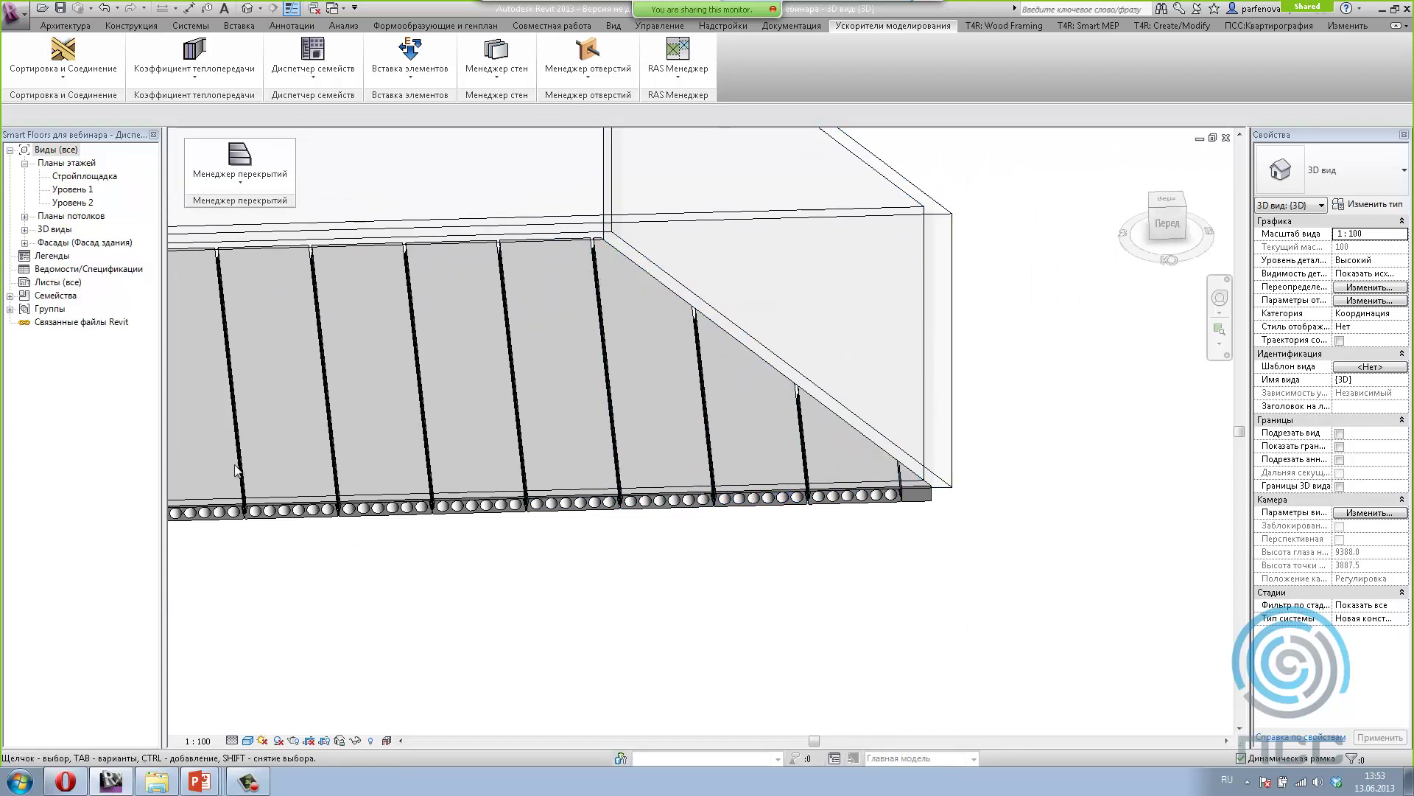
pyautogui.scroll(-3, 845, 564)
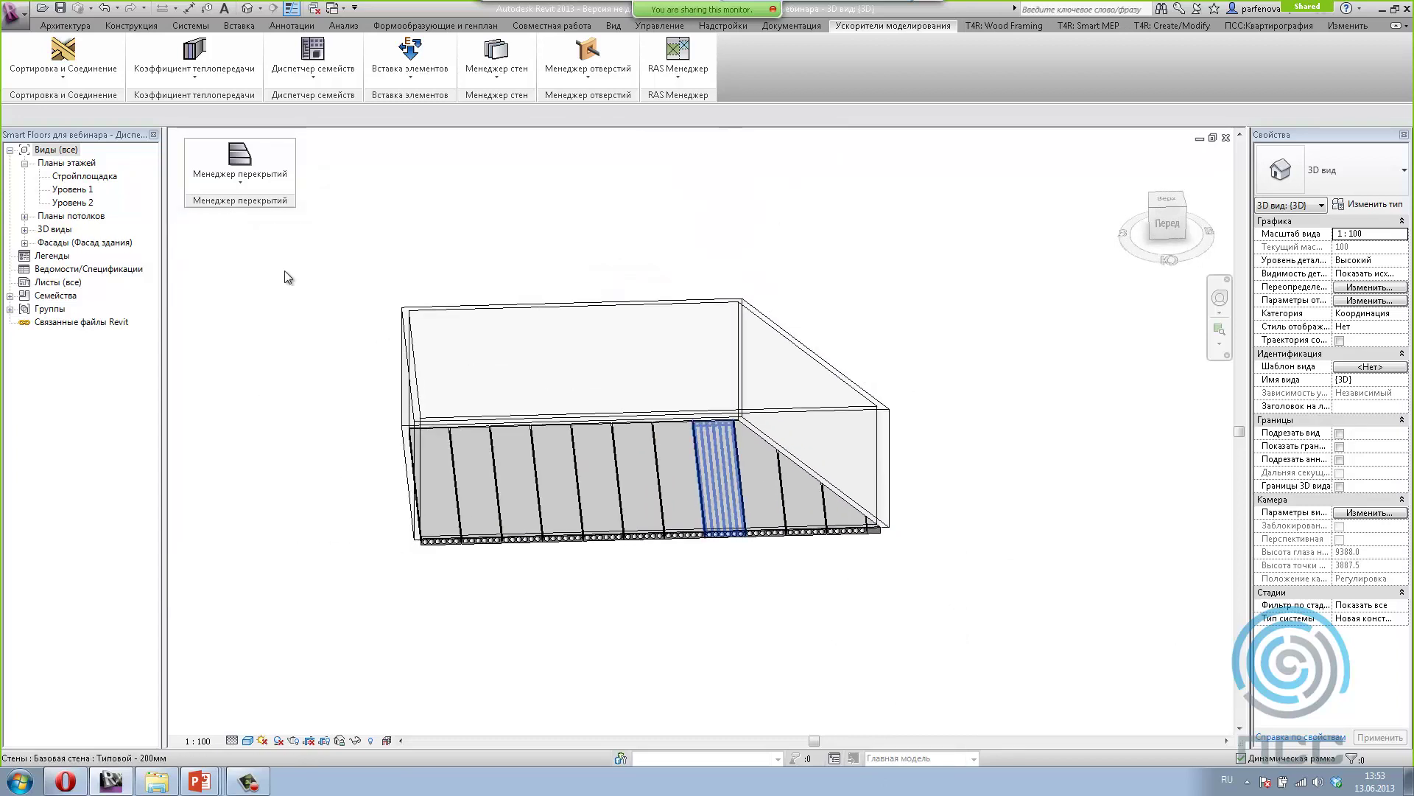
# Step: Select the floor of the slab group
pyautogui.click(240, 166)
pyautogui.click(559, 560)
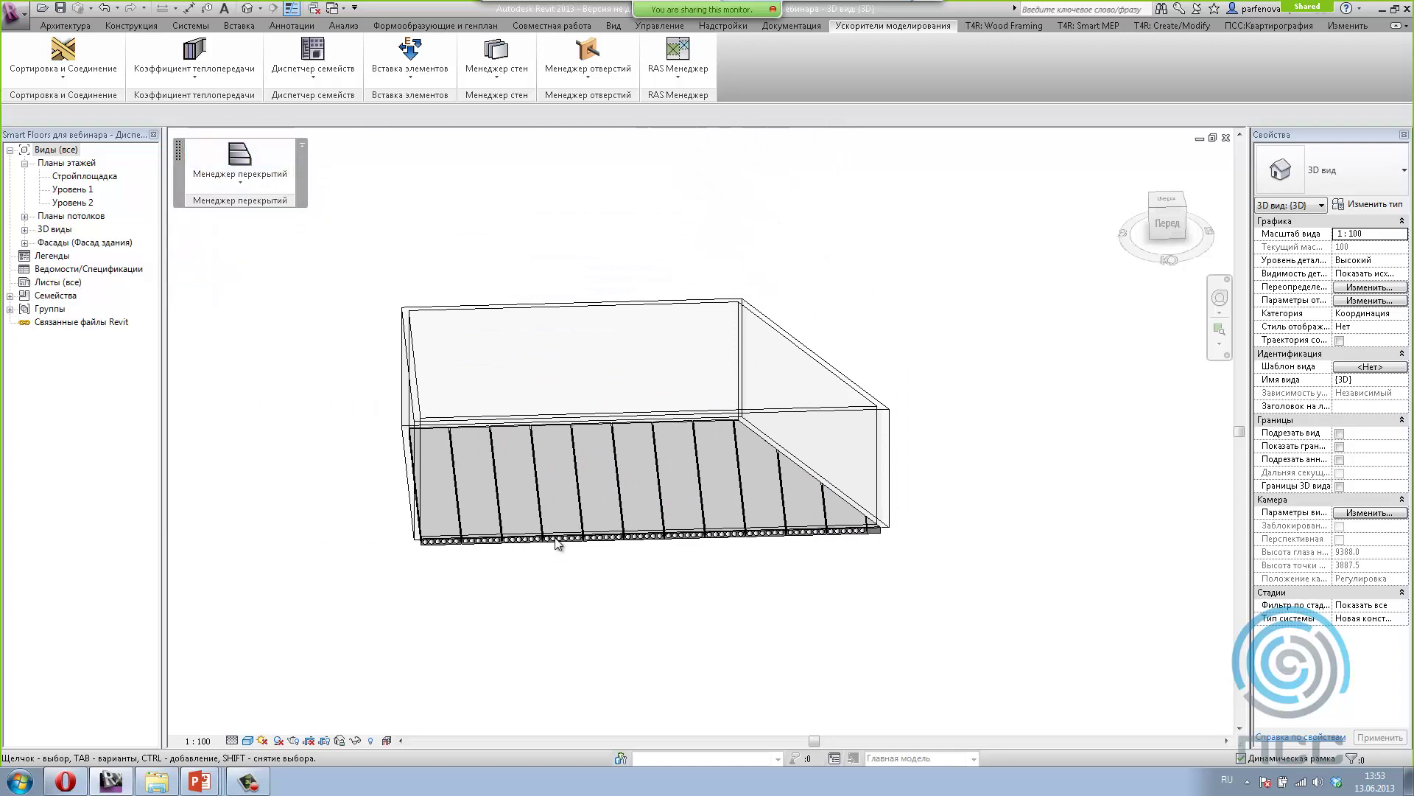
pyautogui.scroll(5, 561, 553)
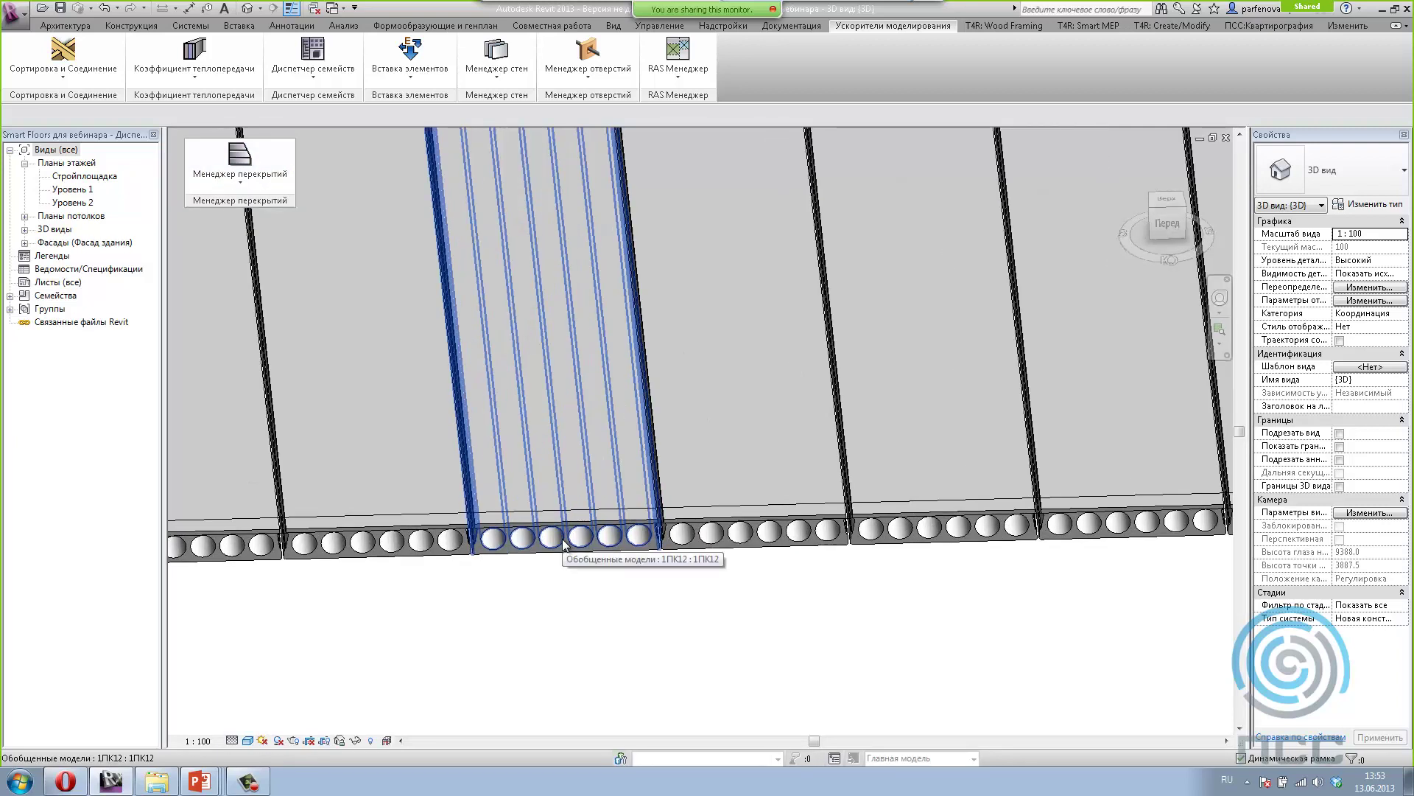
pyautogui.click(563, 543)
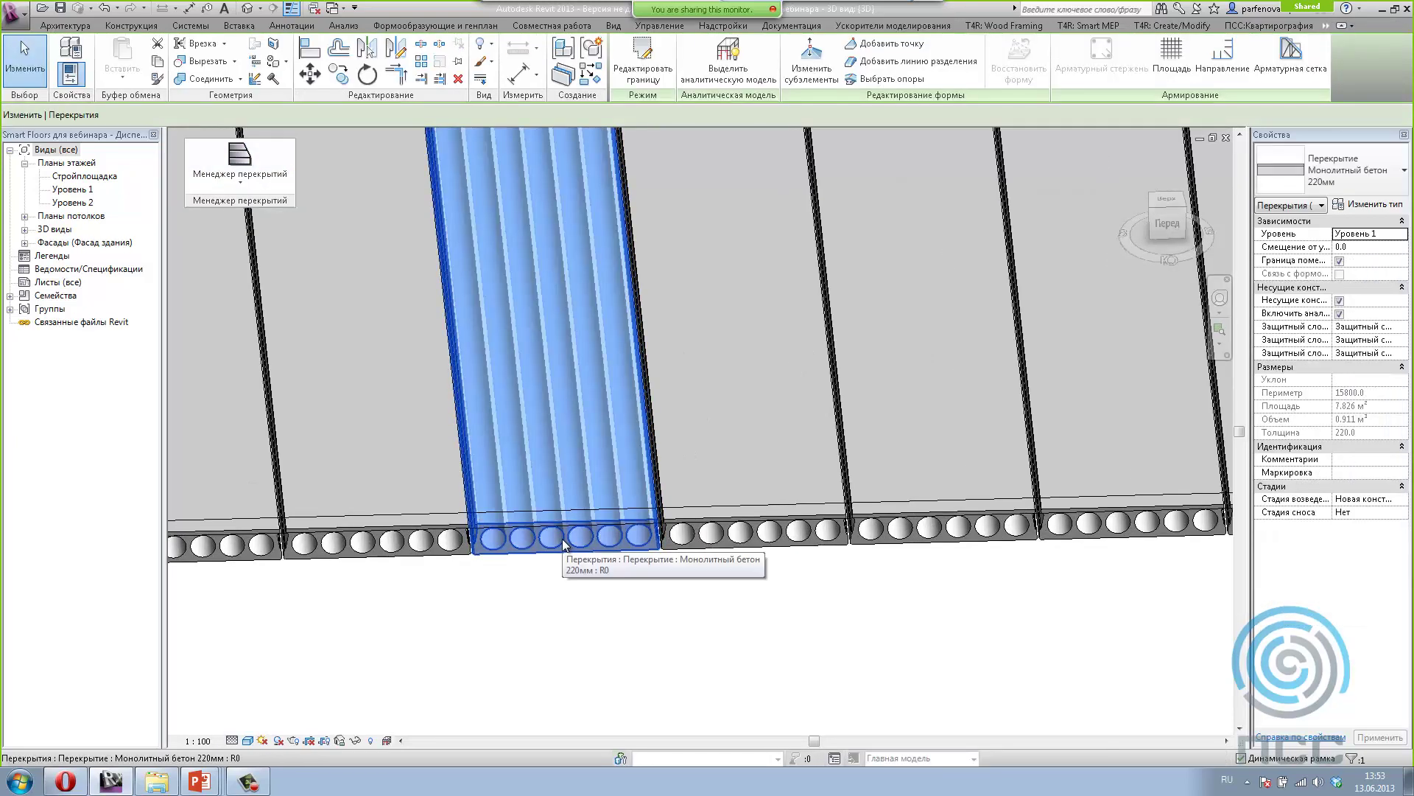
# Step: Change the slab count from 11 to 8 and update the group to 9600 mm
pyautogui.click(248, 183)
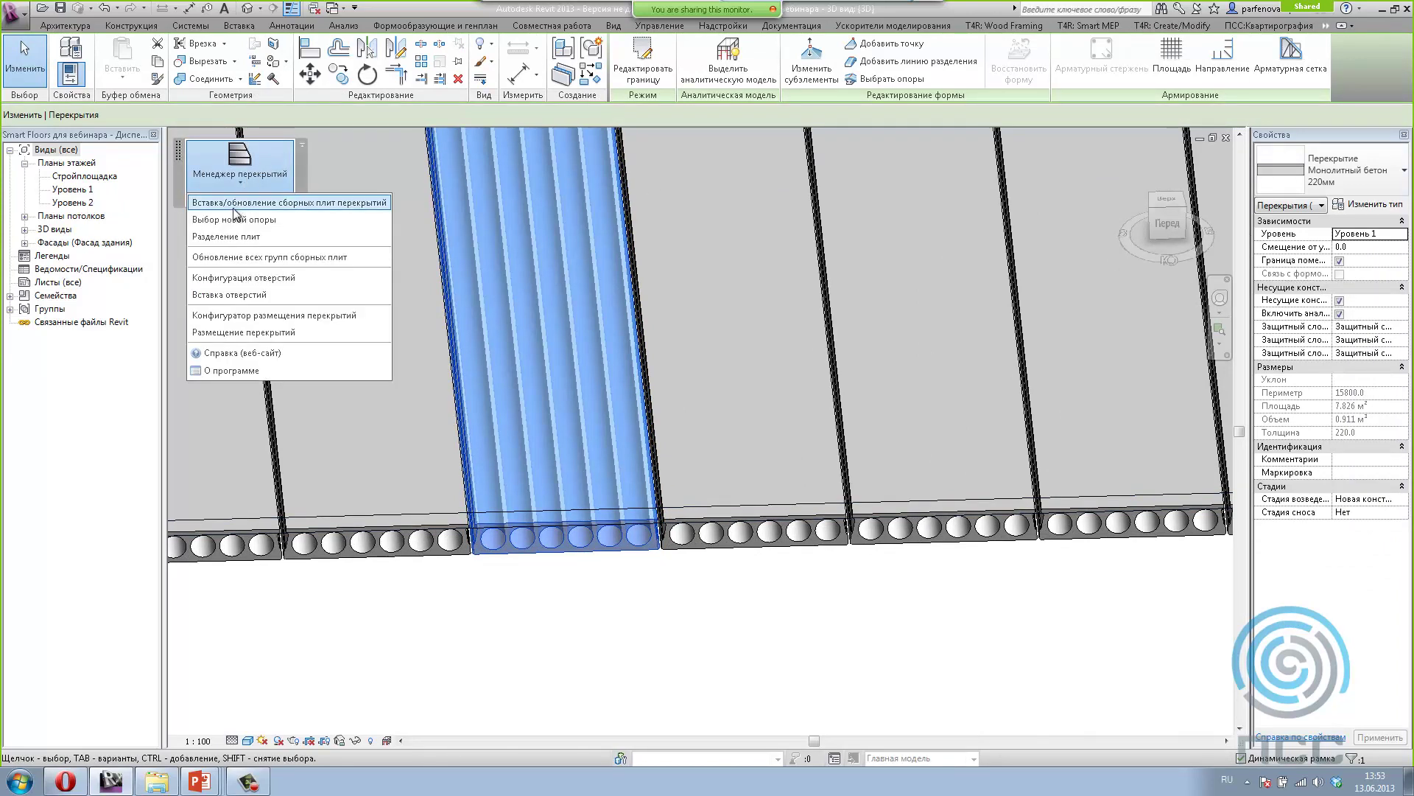
pyautogui.click(234, 206)
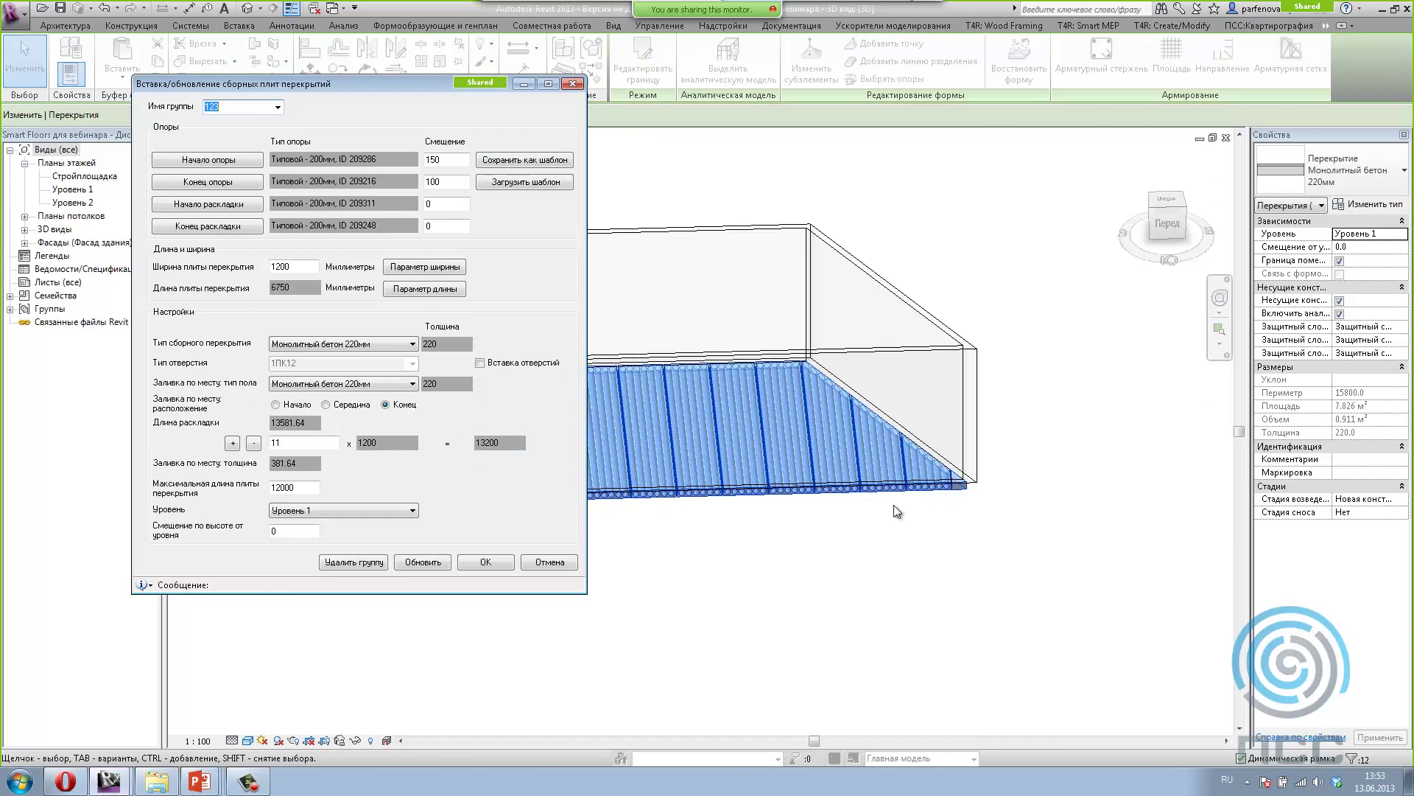
pyautogui.moveTo(287, 439); pyautogui.dragTo(260, 440)
pyautogui.write('8')
pyautogui.click(418, 564)
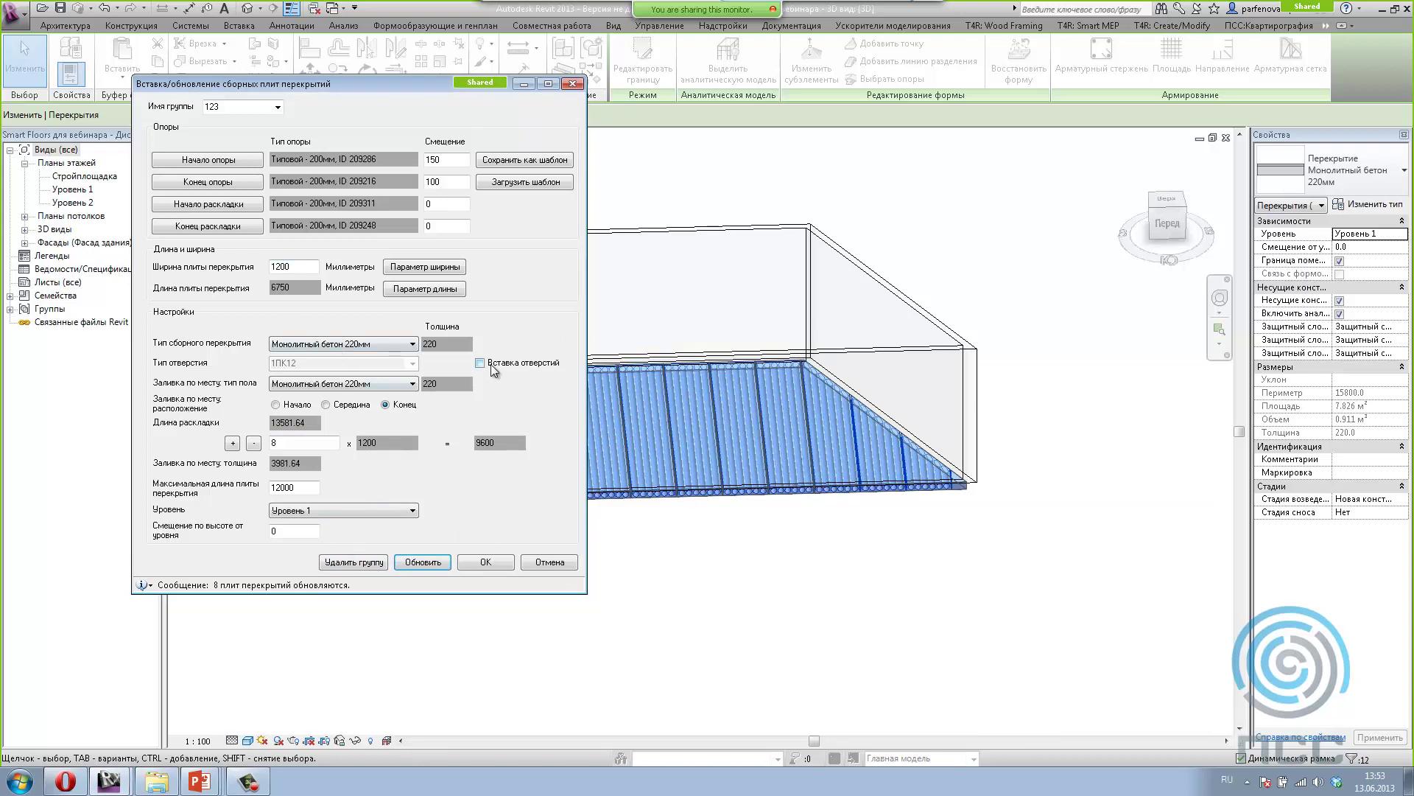
pyautogui.click(582, 82)
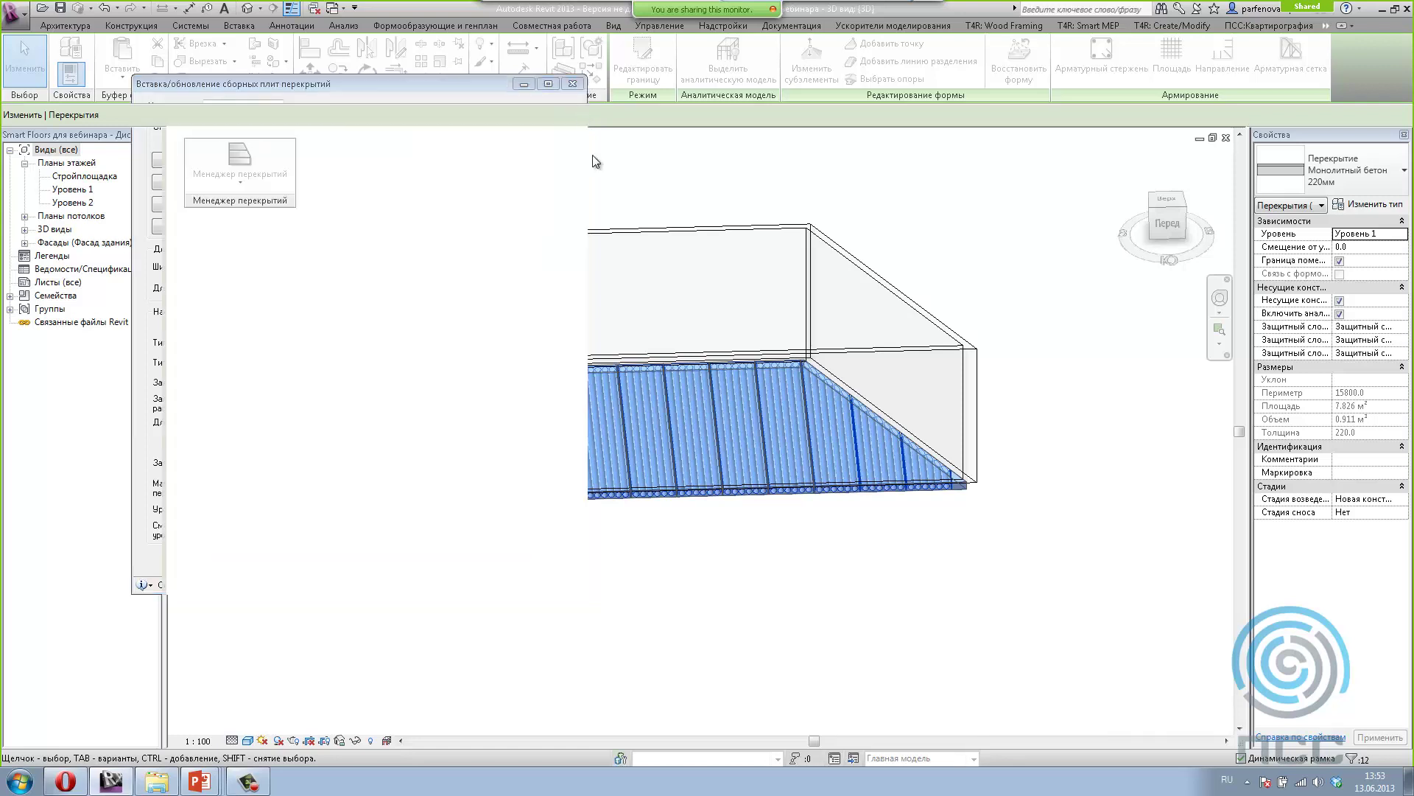
pyautogui.scroll(-3, 695, 572)
pyautogui.scroll(-2, 732, 538)
# Step: Tab-select the trapezoid floor and update its slab group to 8 slabs
pyautogui.moveTo(813, 564); pyautogui.dragTo(565, 538, button='middle')
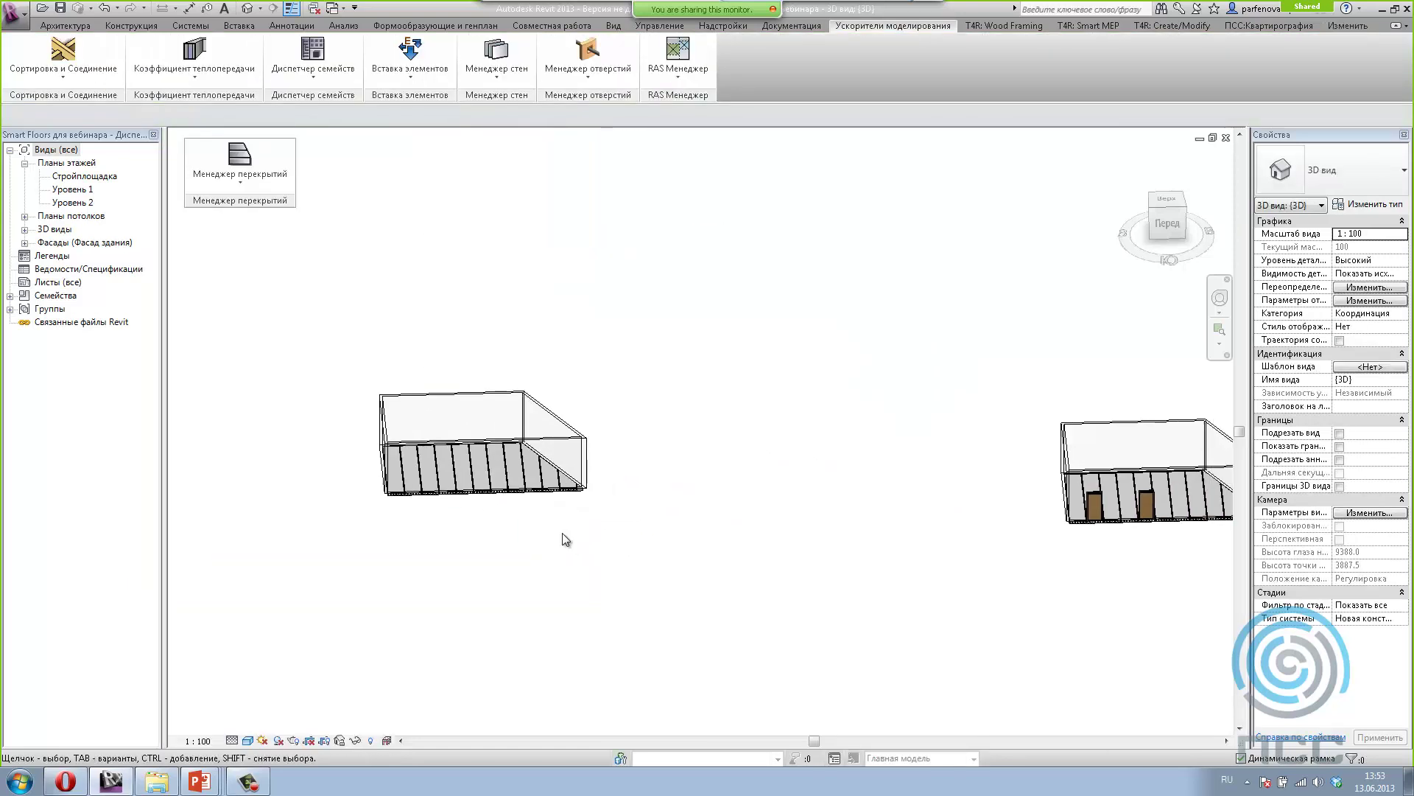
pyautogui.scroll(-2, 555, 514)
pyautogui.scroll(3, 537, 513)
pyautogui.scroll(2, 537, 540)
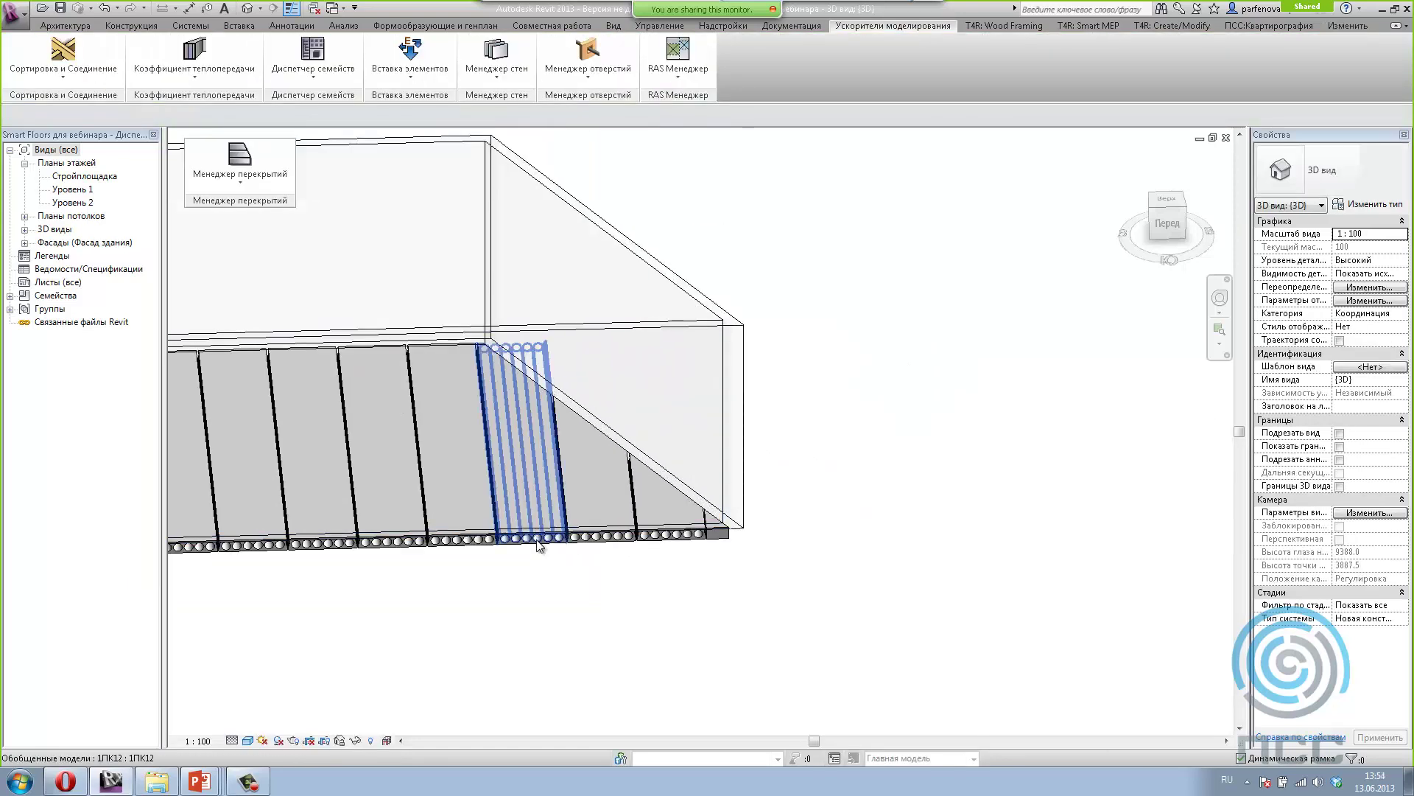
pyautogui.press('Tab')
pyautogui.click(537, 545)
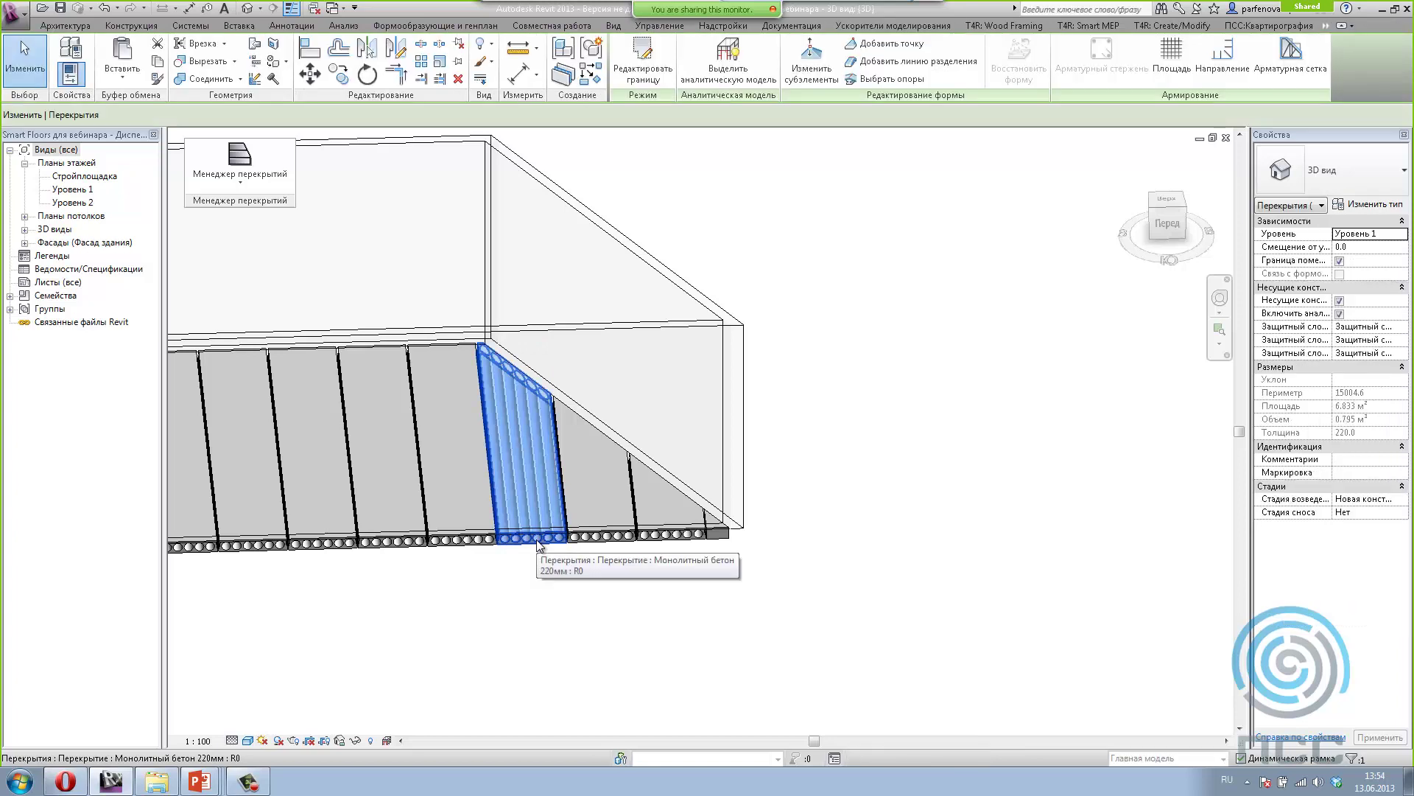
pyautogui.click(249, 180)
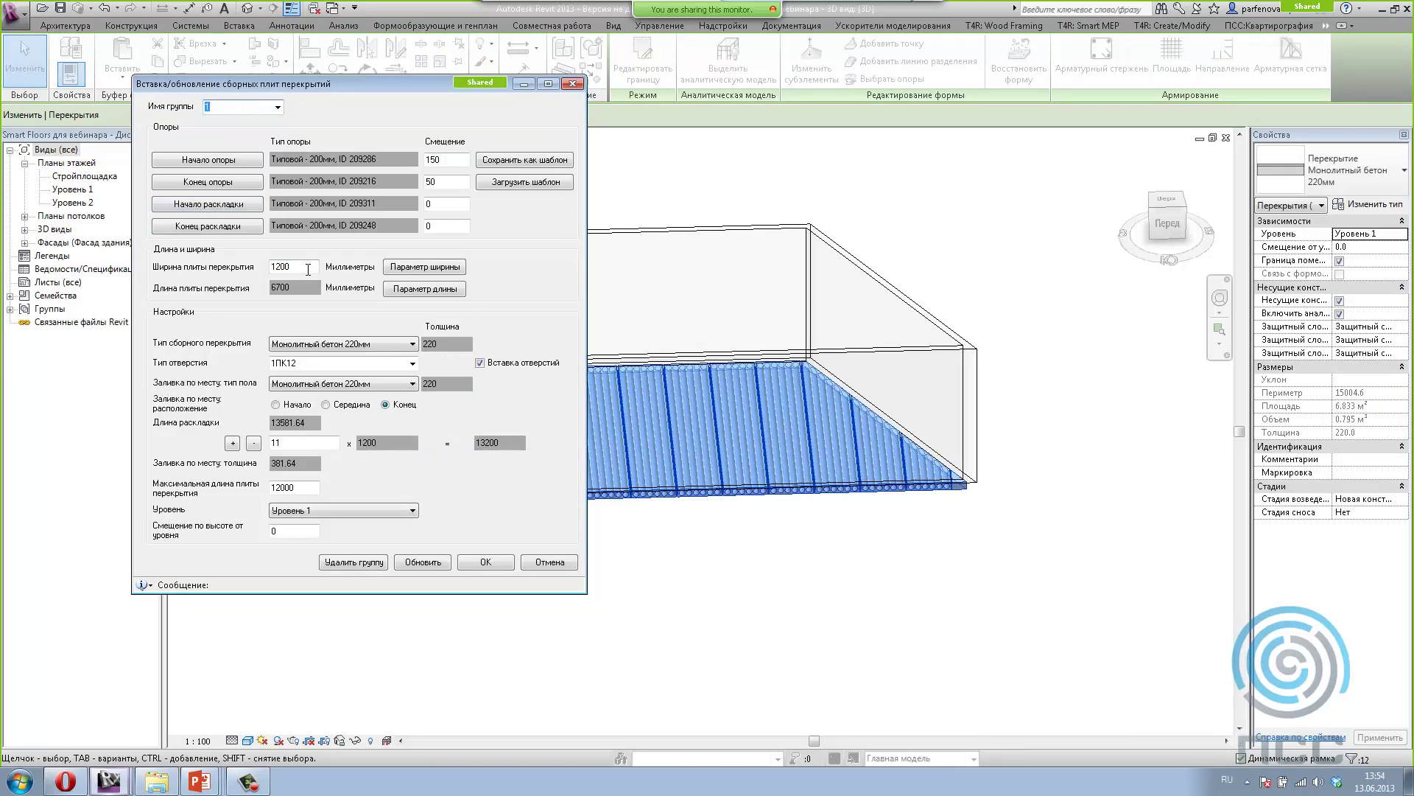
pyautogui.moveTo(284, 442); pyautogui.dragTo(244, 443)
pyautogui.write('8')
pyautogui.click(417, 563)
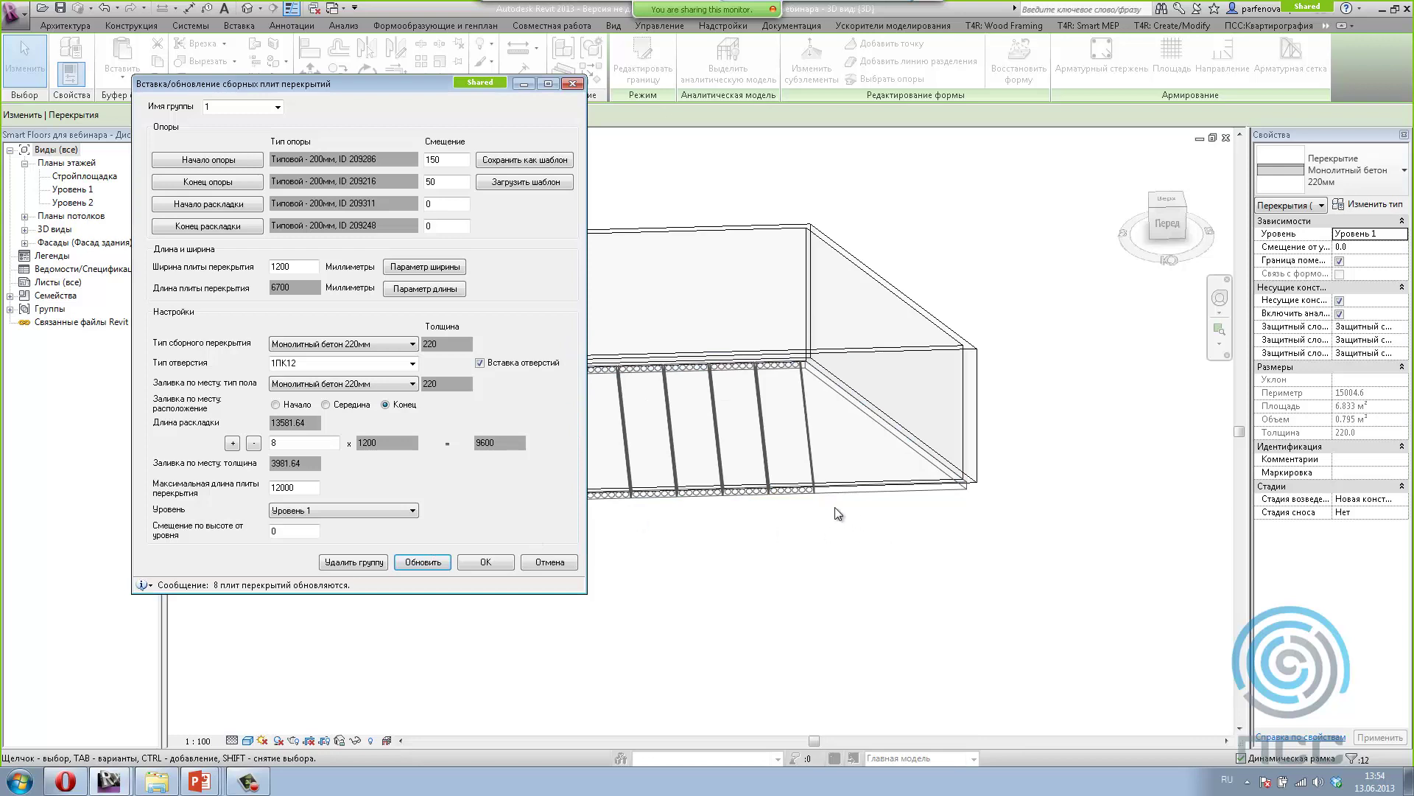
pyautogui.click(482, 562)
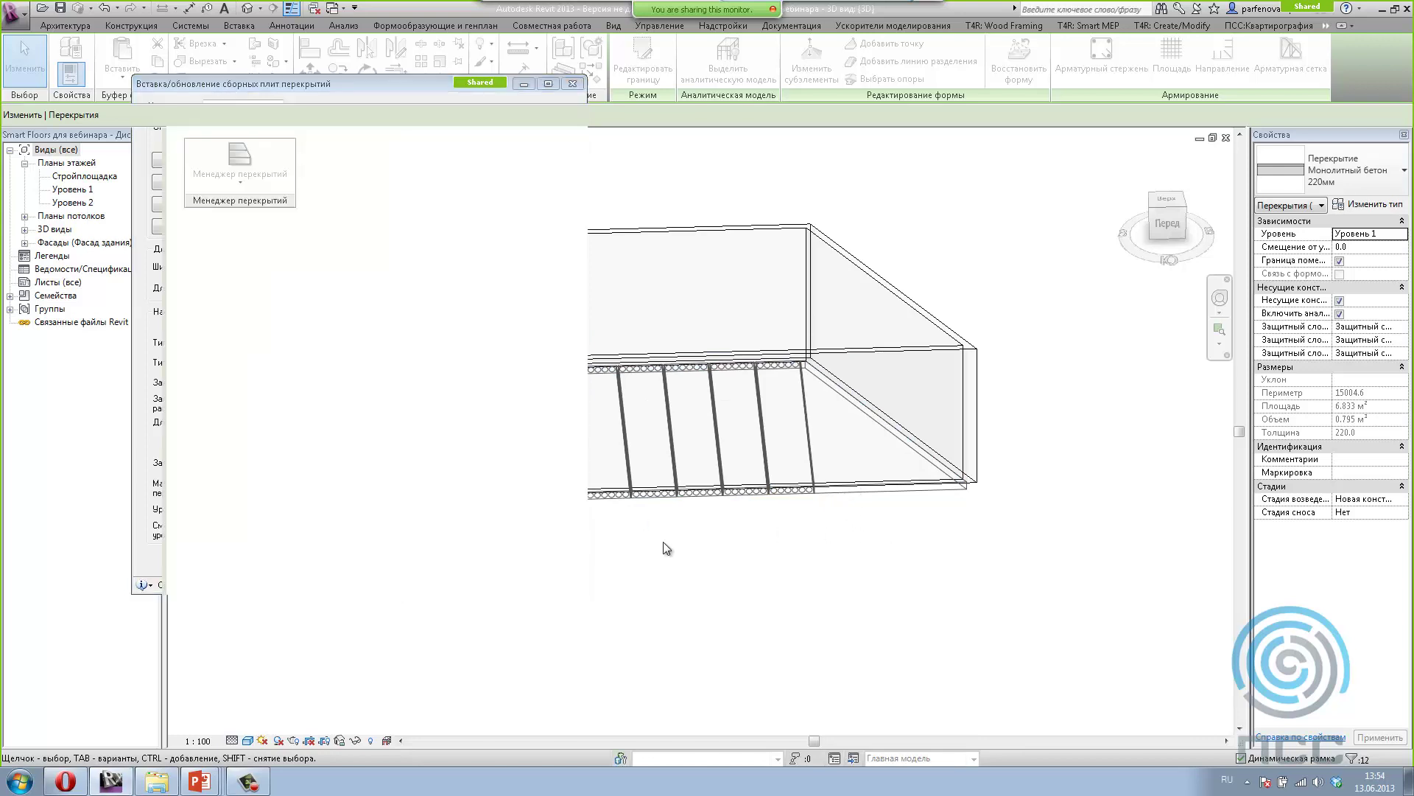
# Step: Check the triangular monolithic infill floor and open the Уровень 1 plan
pyautogui.scroll(-2, 957, 515)
pyautogui.scroll(5, 914, 504)
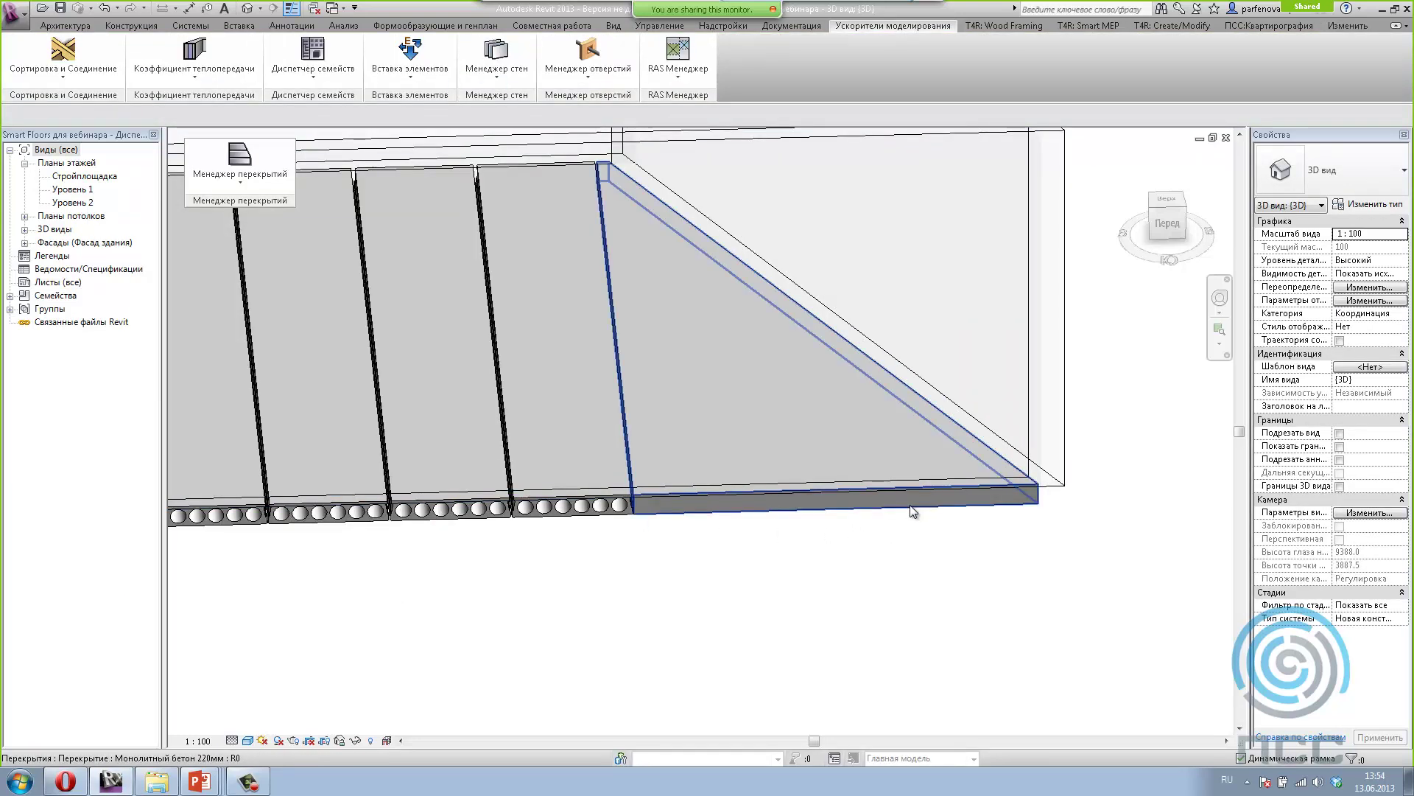
pyautogui.click(909, 505)
pyautogui.scroll(-3, 912, 506)
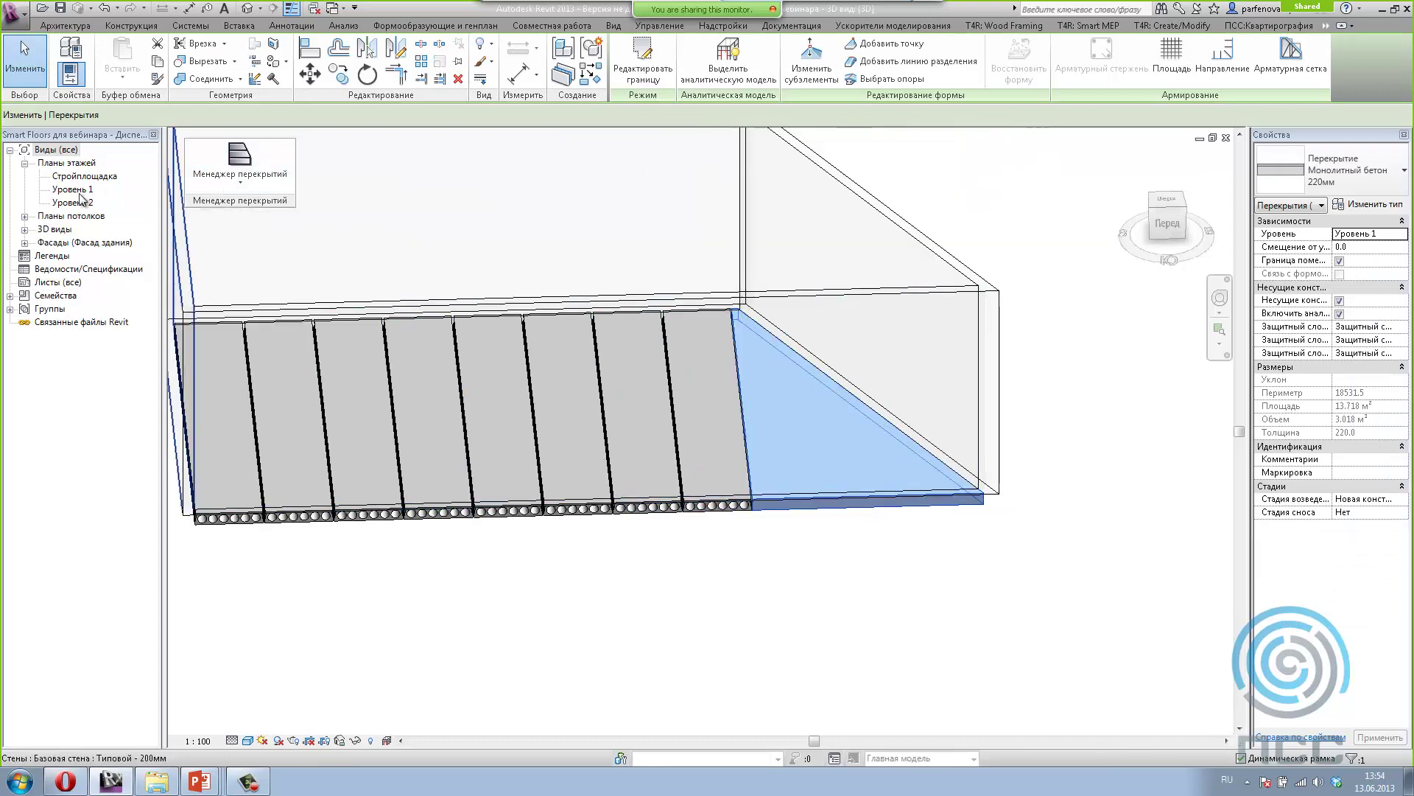
pyautogui.doubleClick(72, 190)
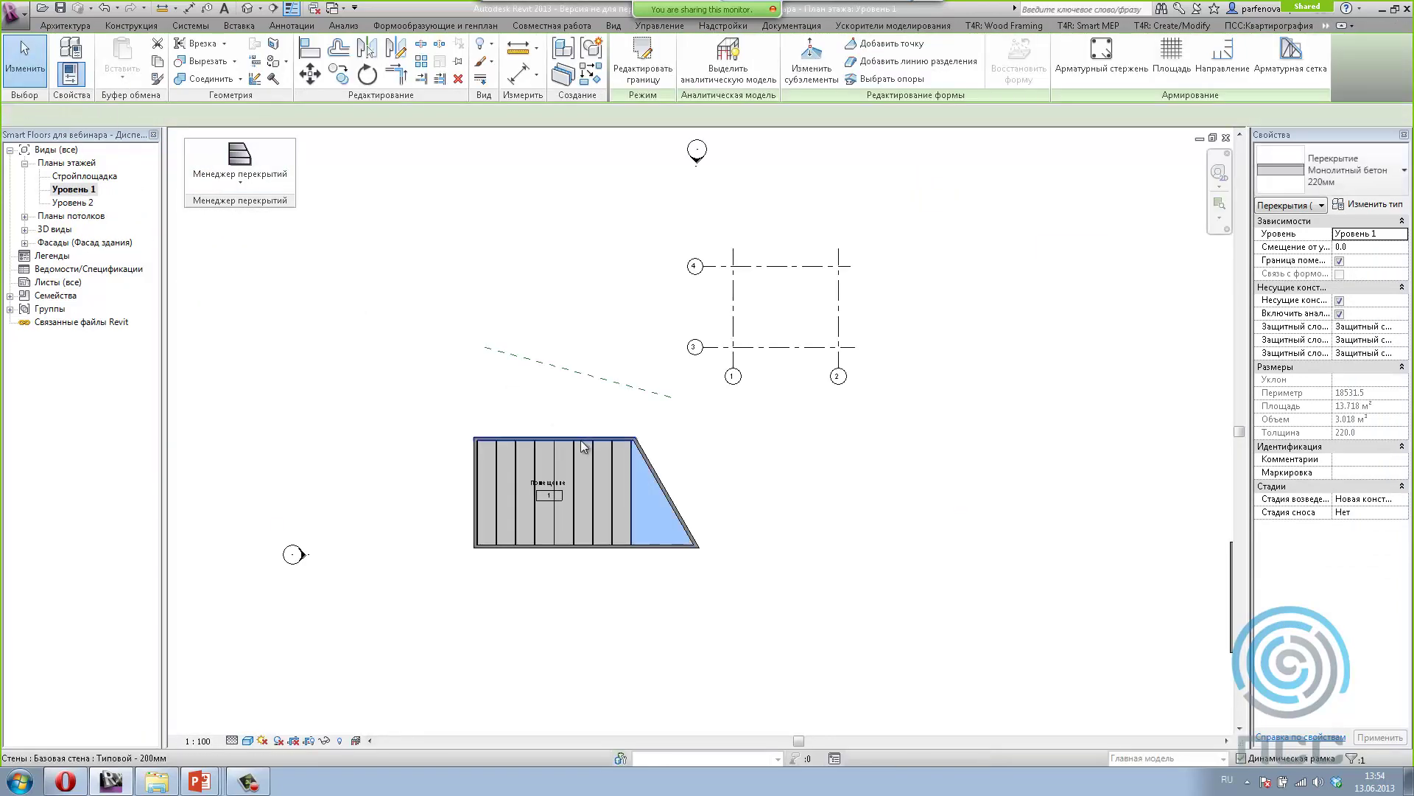
# Step: Drag the diagonal wall outward to the right, dismissing the add-in error
pyautogui.click(582, 440)
pyautogui.scroll(3, 464, 473)
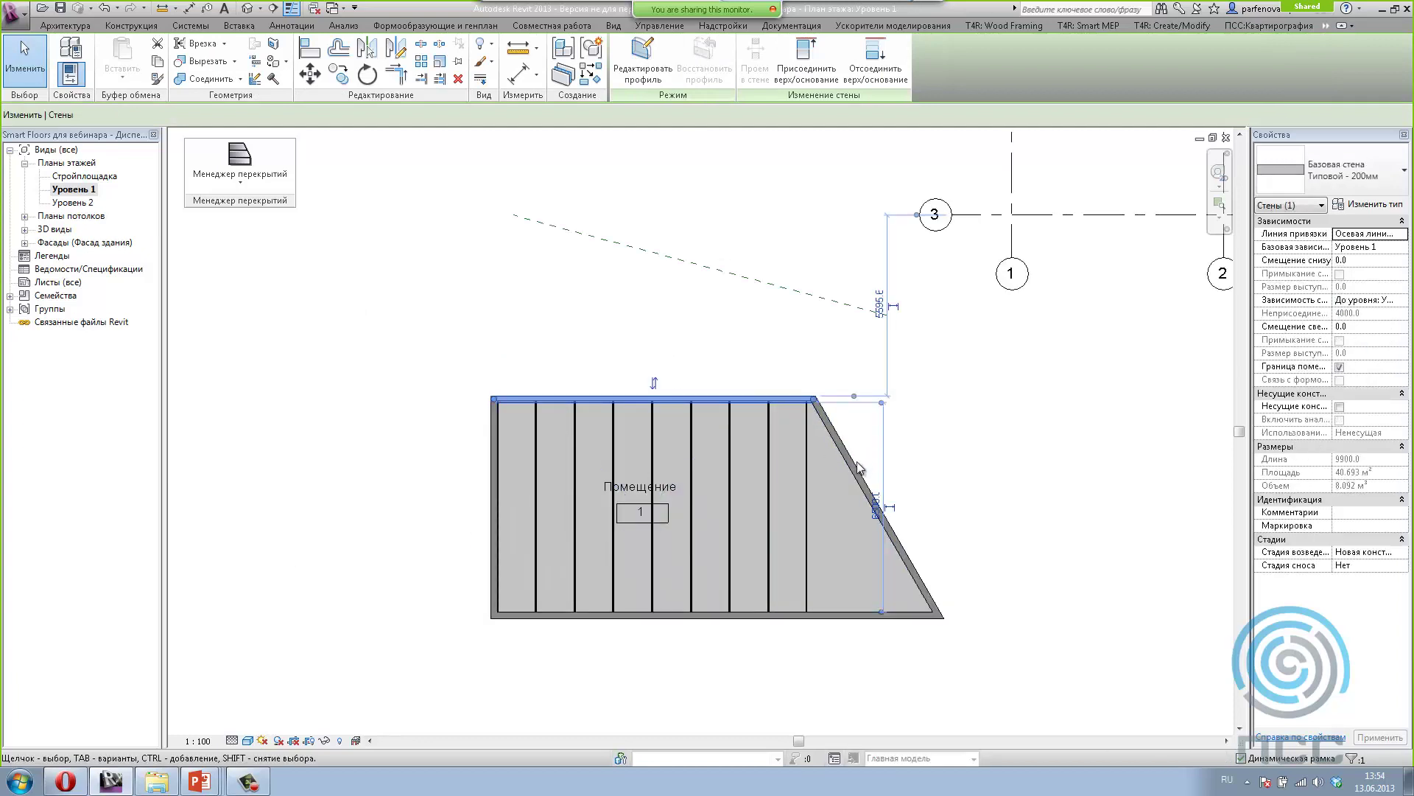
pyautogui.click(848, 454)
pyautogui.moveTo(855, 453); pyautogui.dragTo(881, 449)
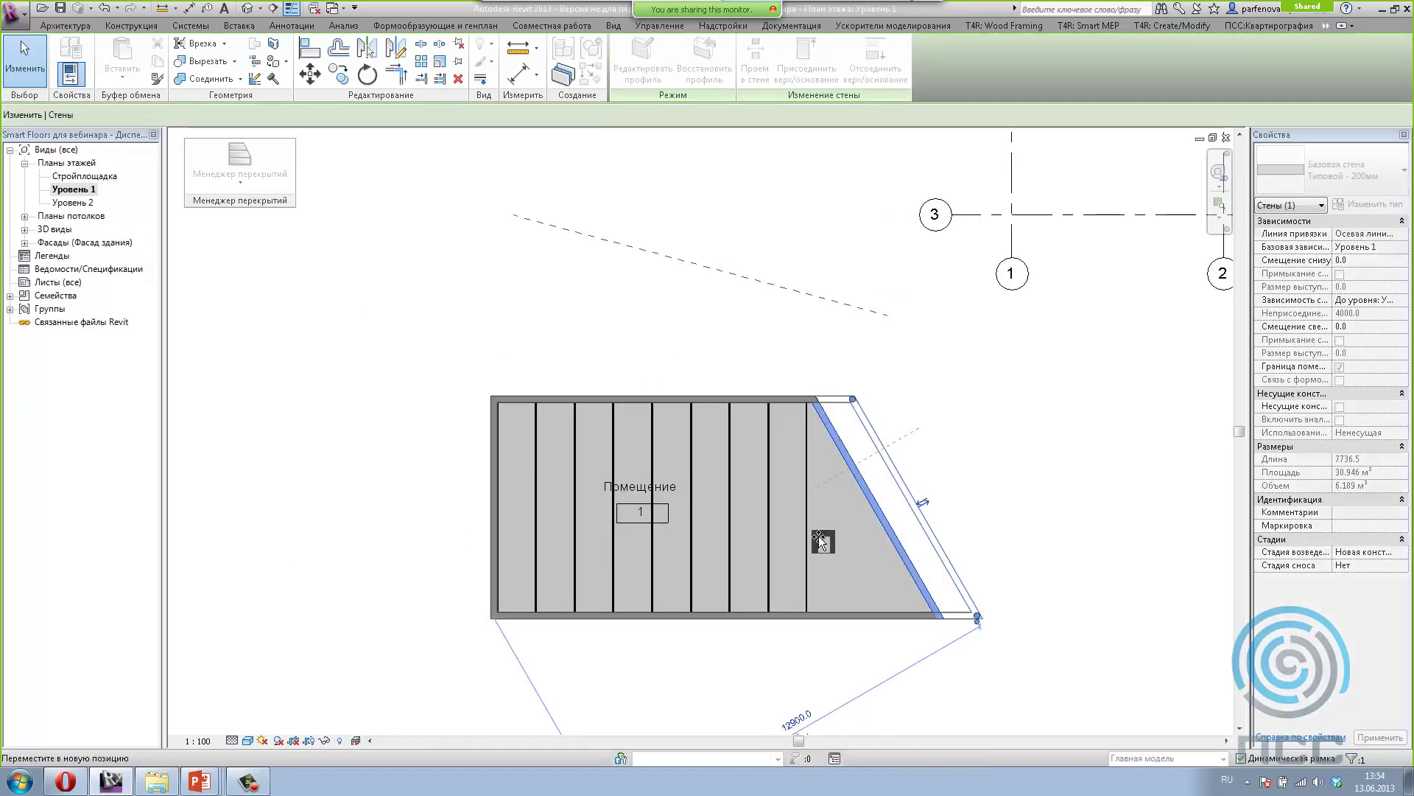
pyautogui.click(794, 403)
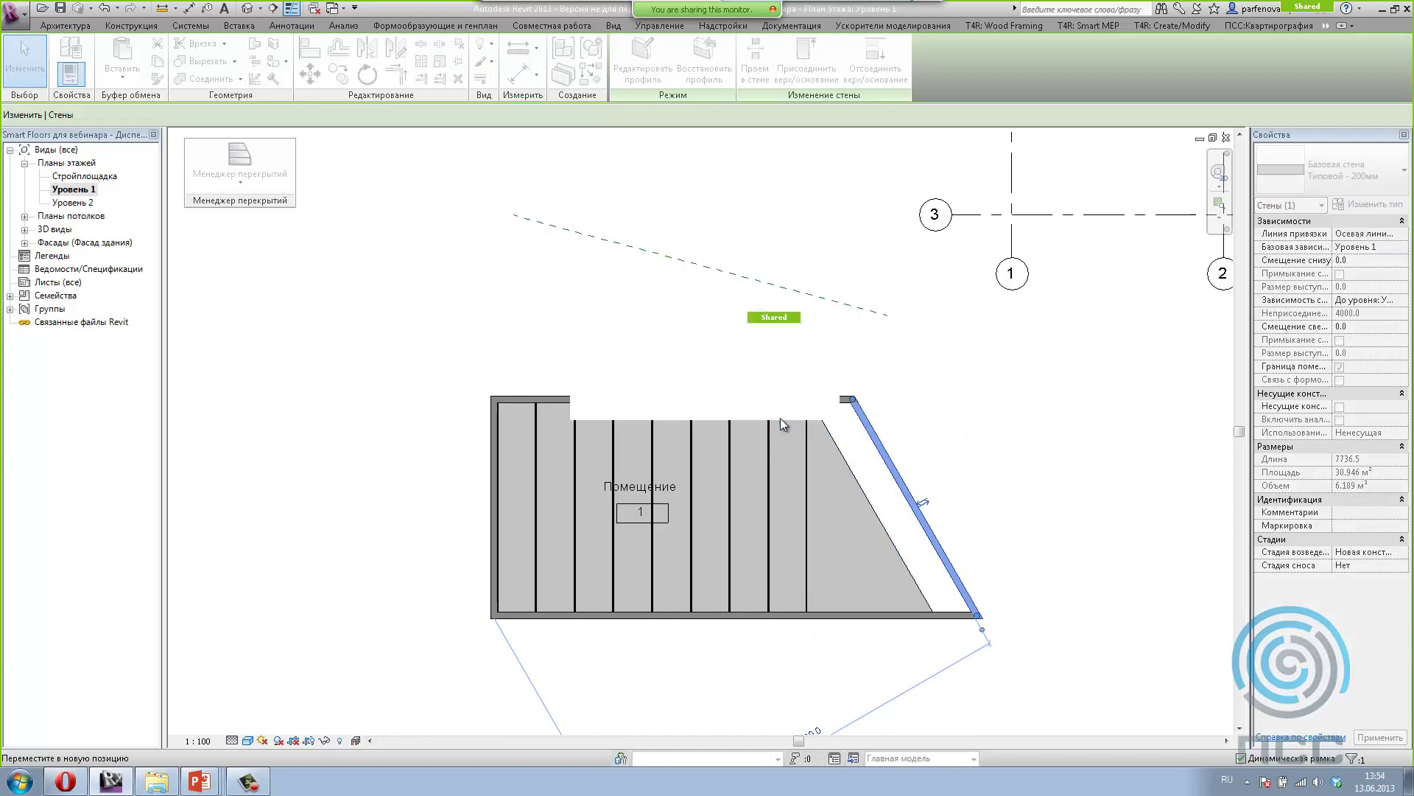
# Step: Drag the bottom wall down so the room is 7900 deep, then clear the selection
pyautogui.click(778, 619)
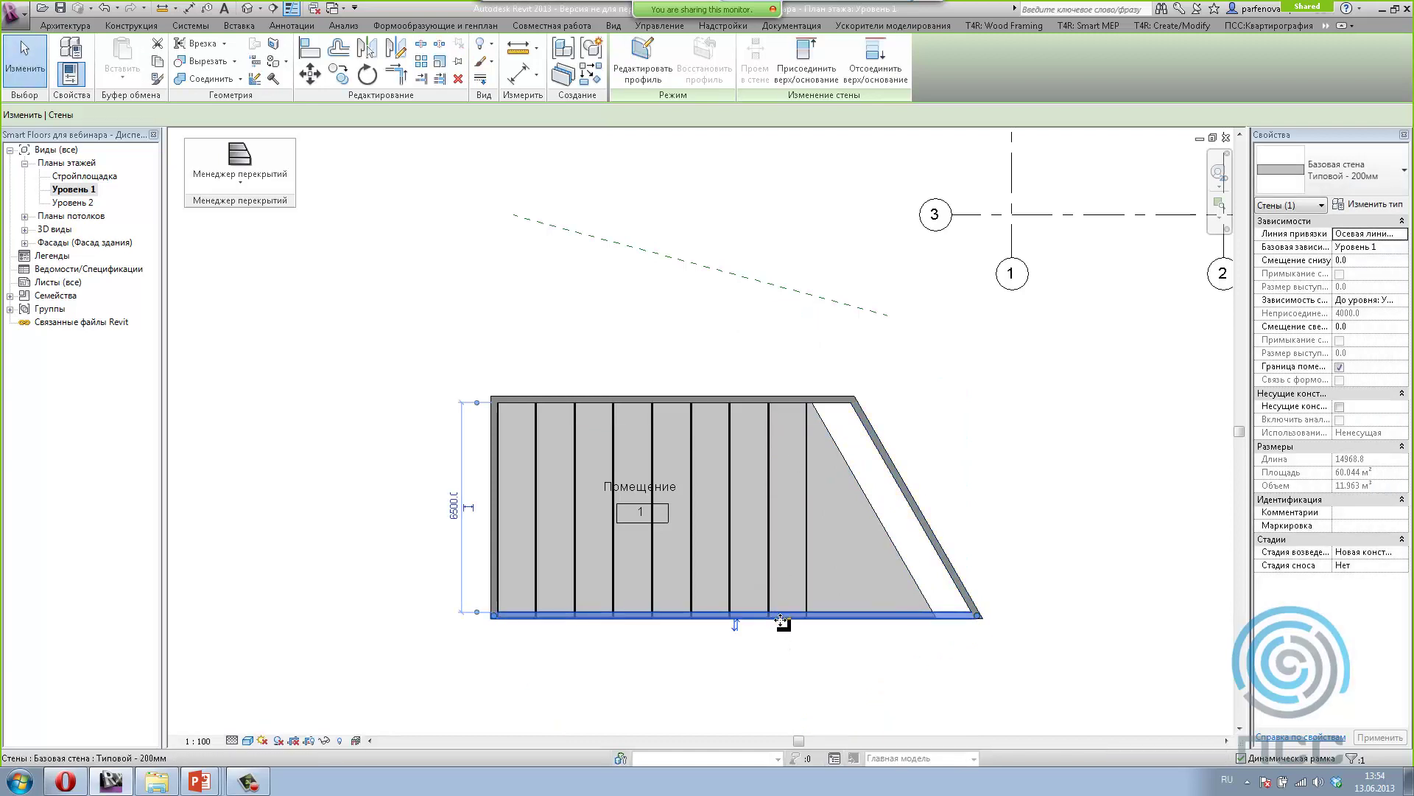
pyautogui.moveTo(777, 620); pyautogui.dragTo(792, 665)
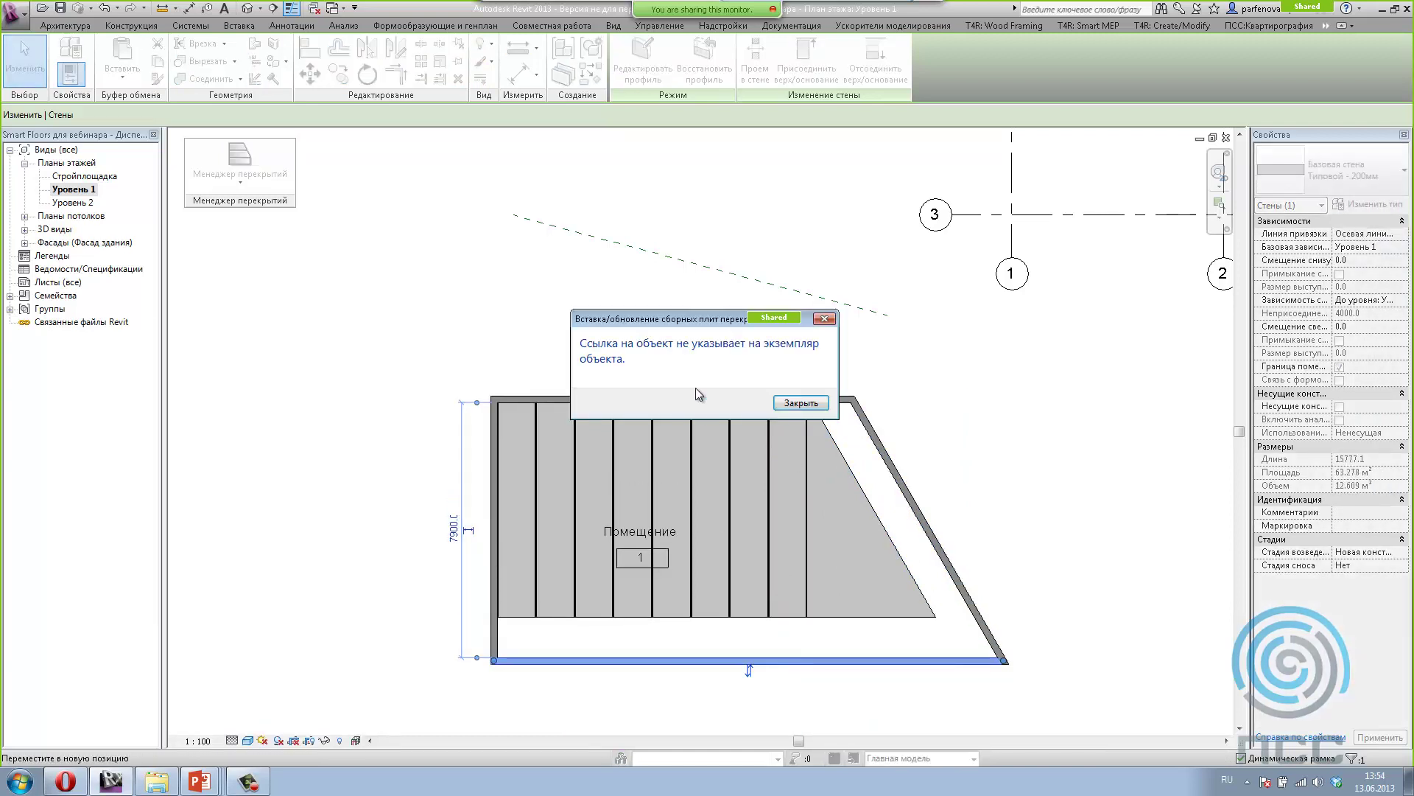
pyautogui.click(795, 405)
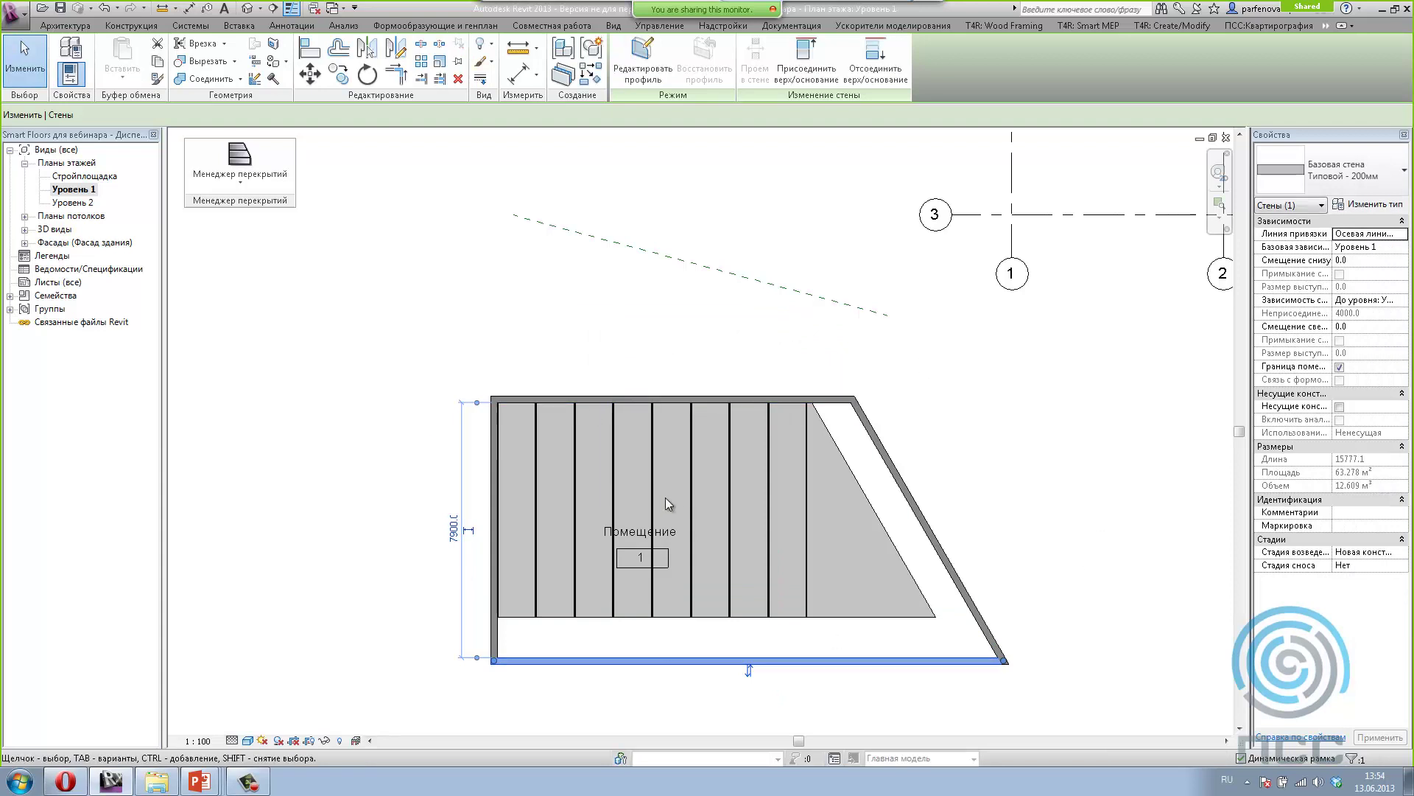
pyautogui.click(347, 343)
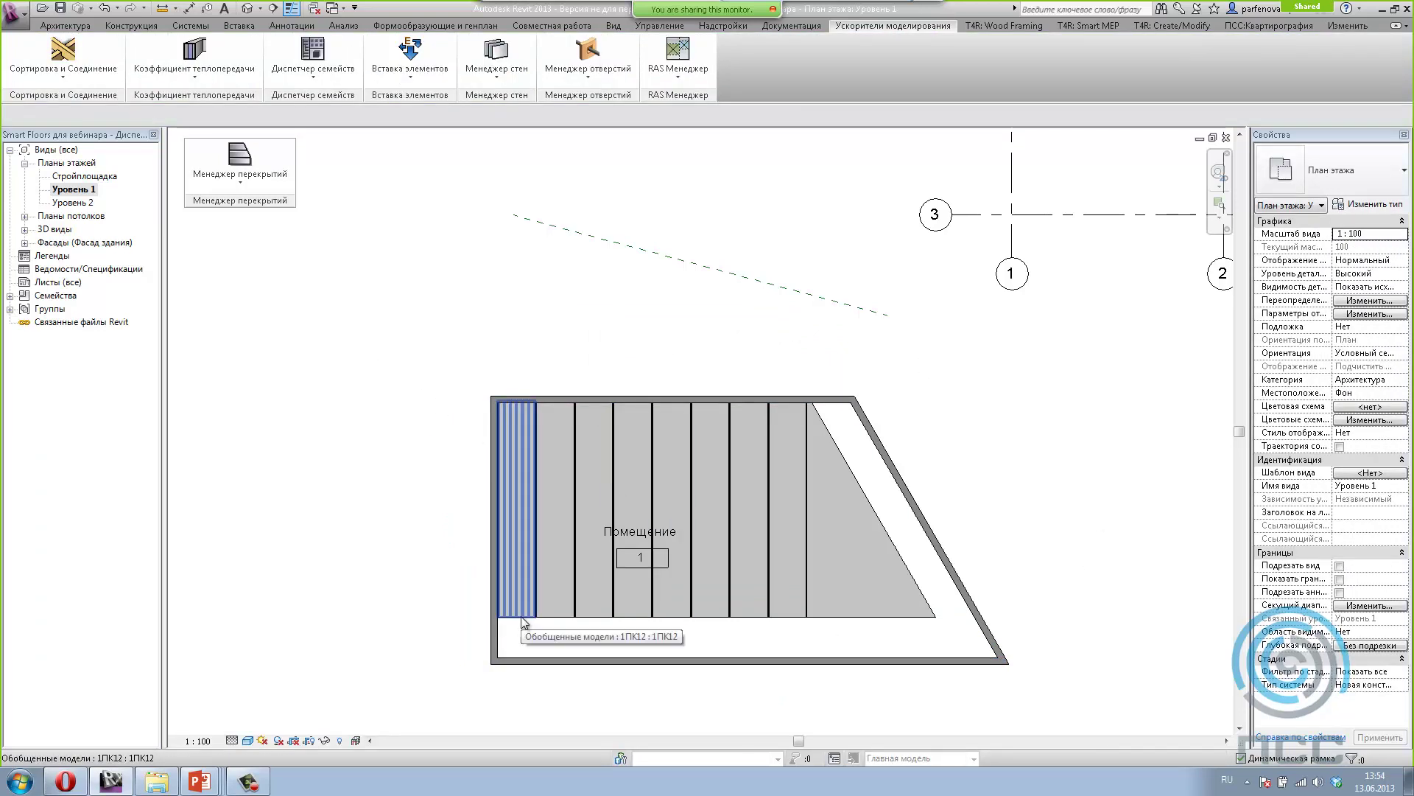
# Step: Update the floor's precast slab layout to 9 plates of 1200 width via Вставка/обновление сборных плит
pyautogui.click(522, 621)
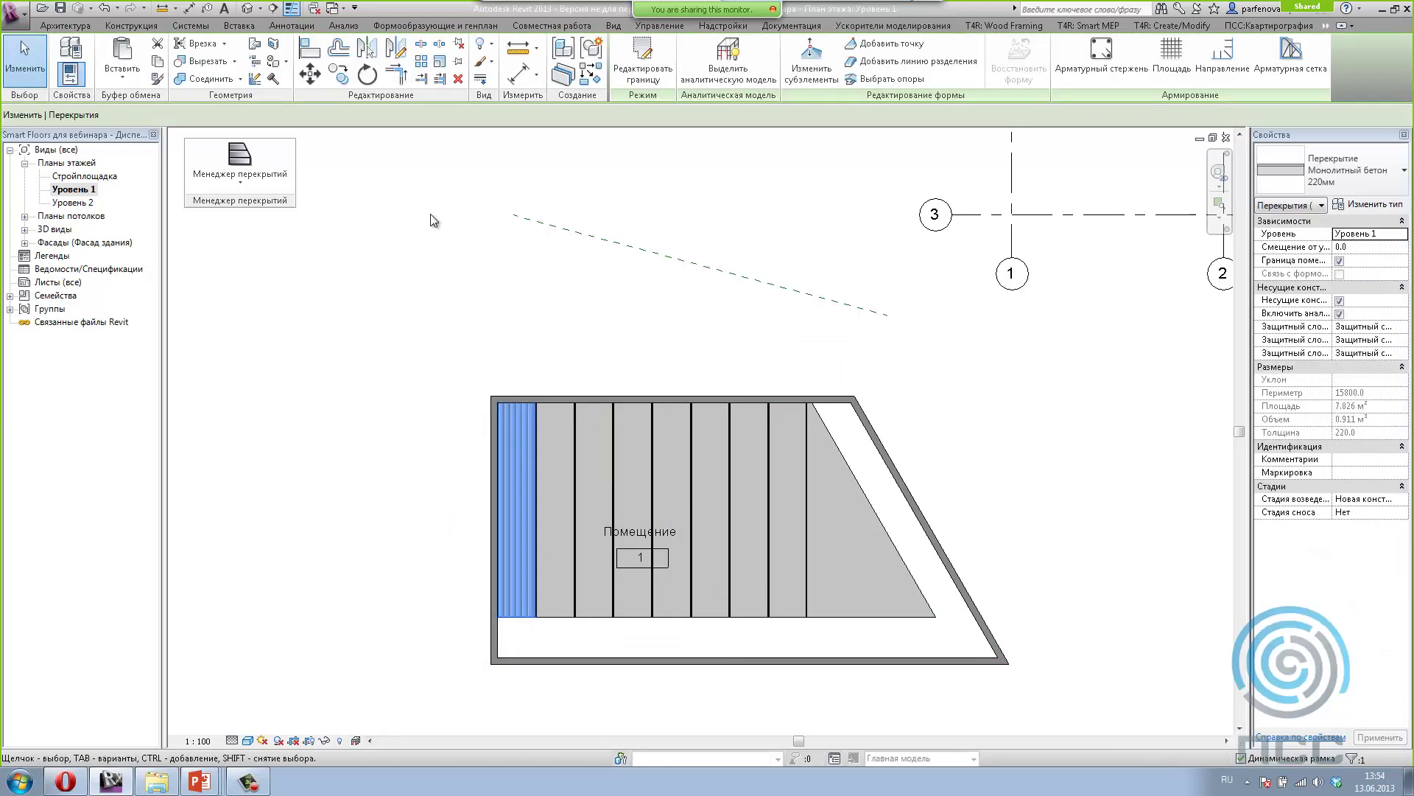
pyautogui.click(240, 179)
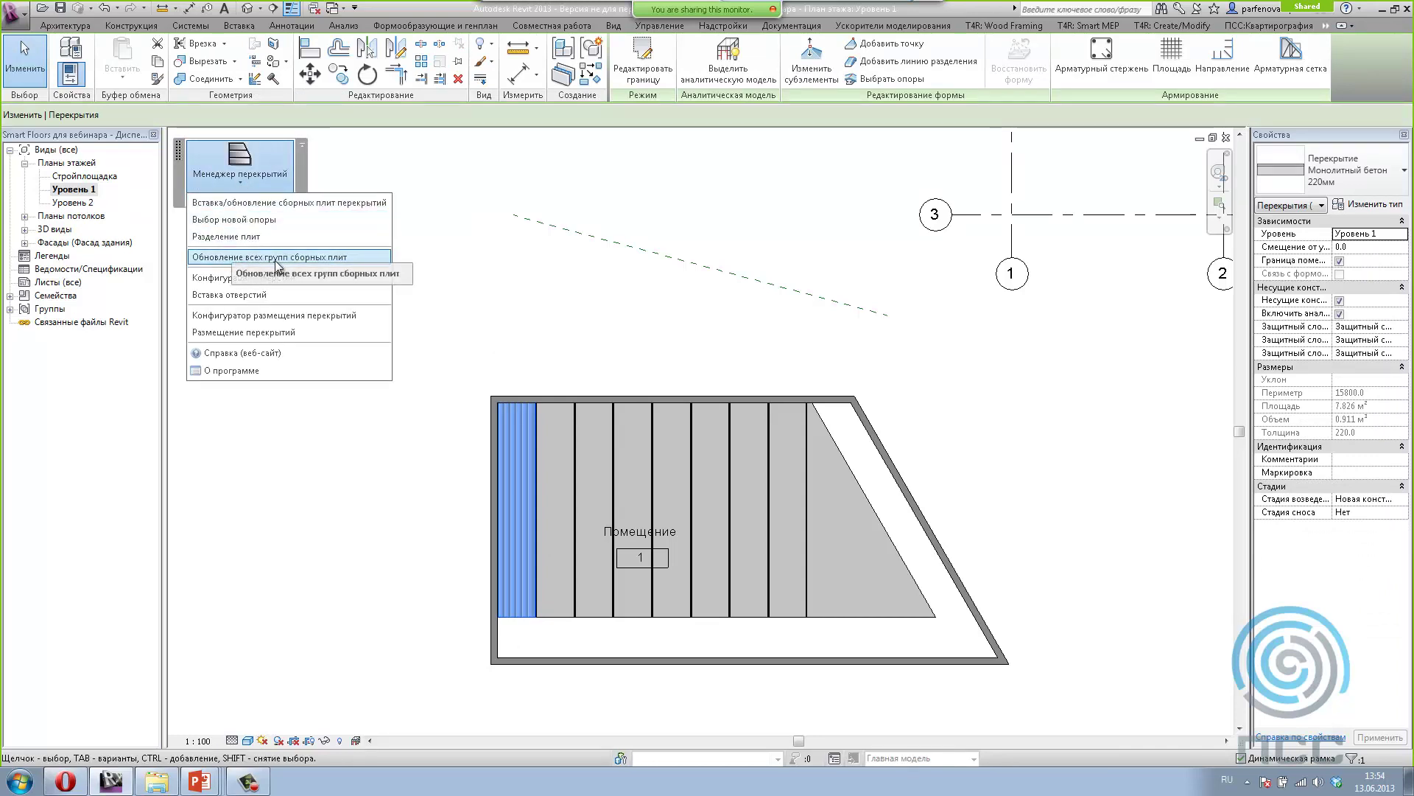
pyautogui.click(269, 203)
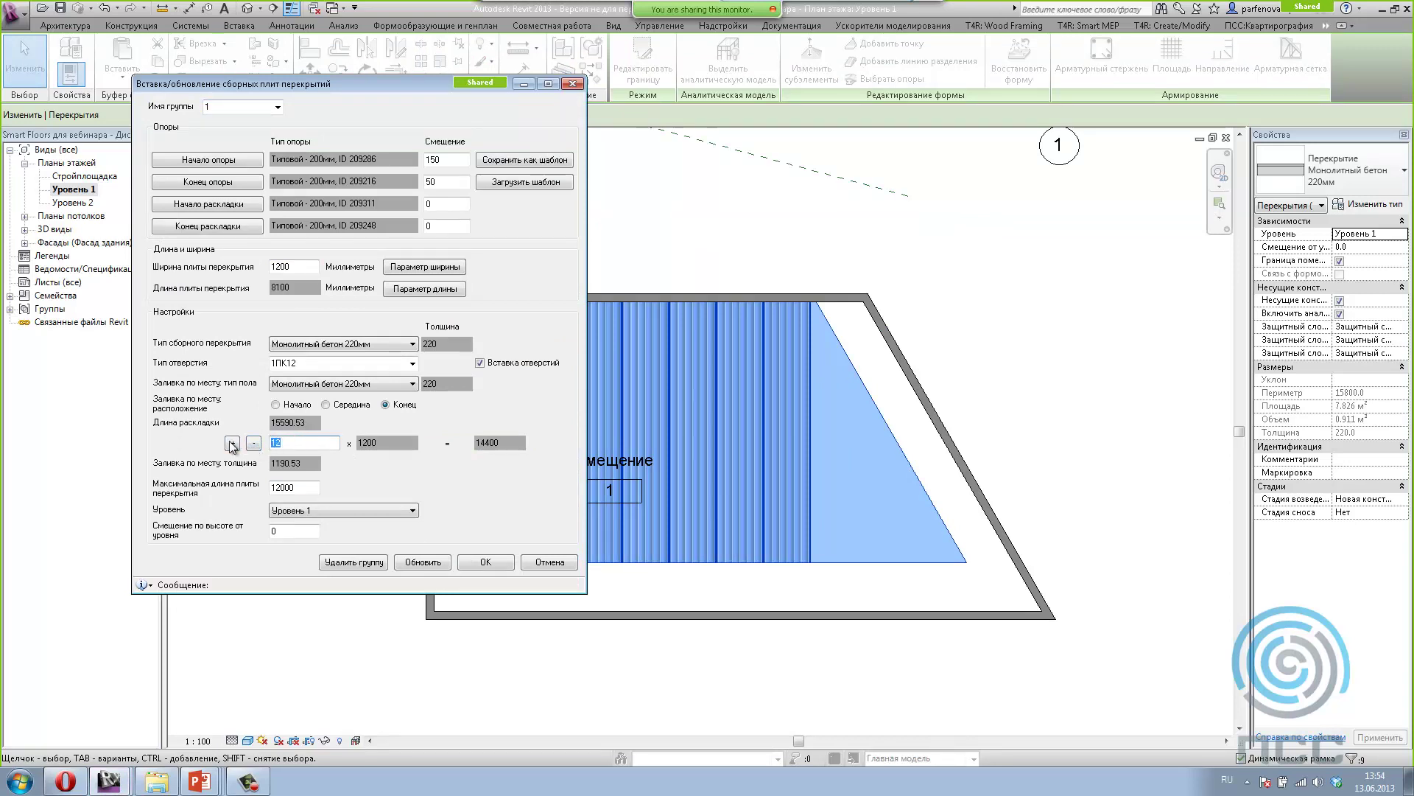
pyautogui.write('1')
pyautogui.click(423, 560)
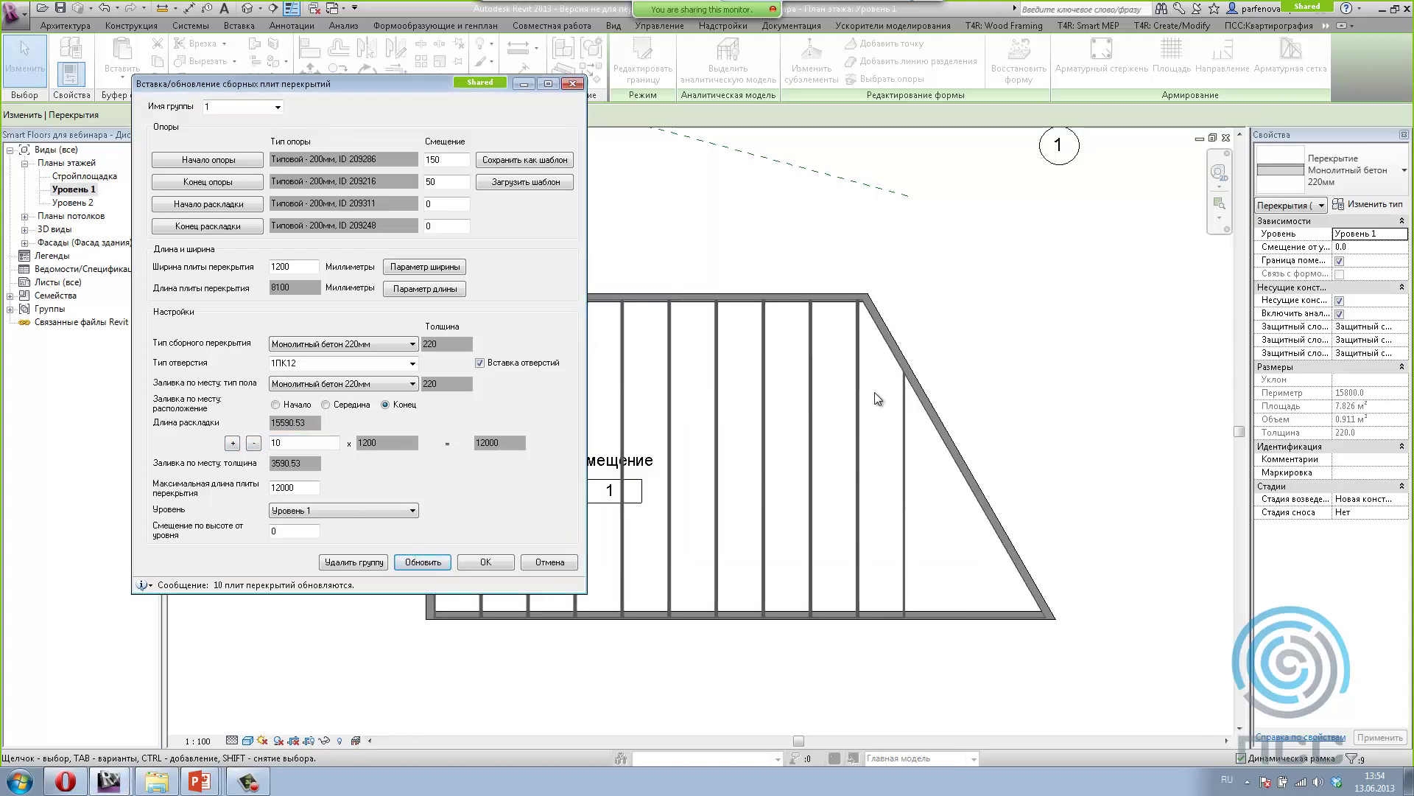
pyautogui.moveTo(317, 442); pyautogui.dragTo(259, 441)
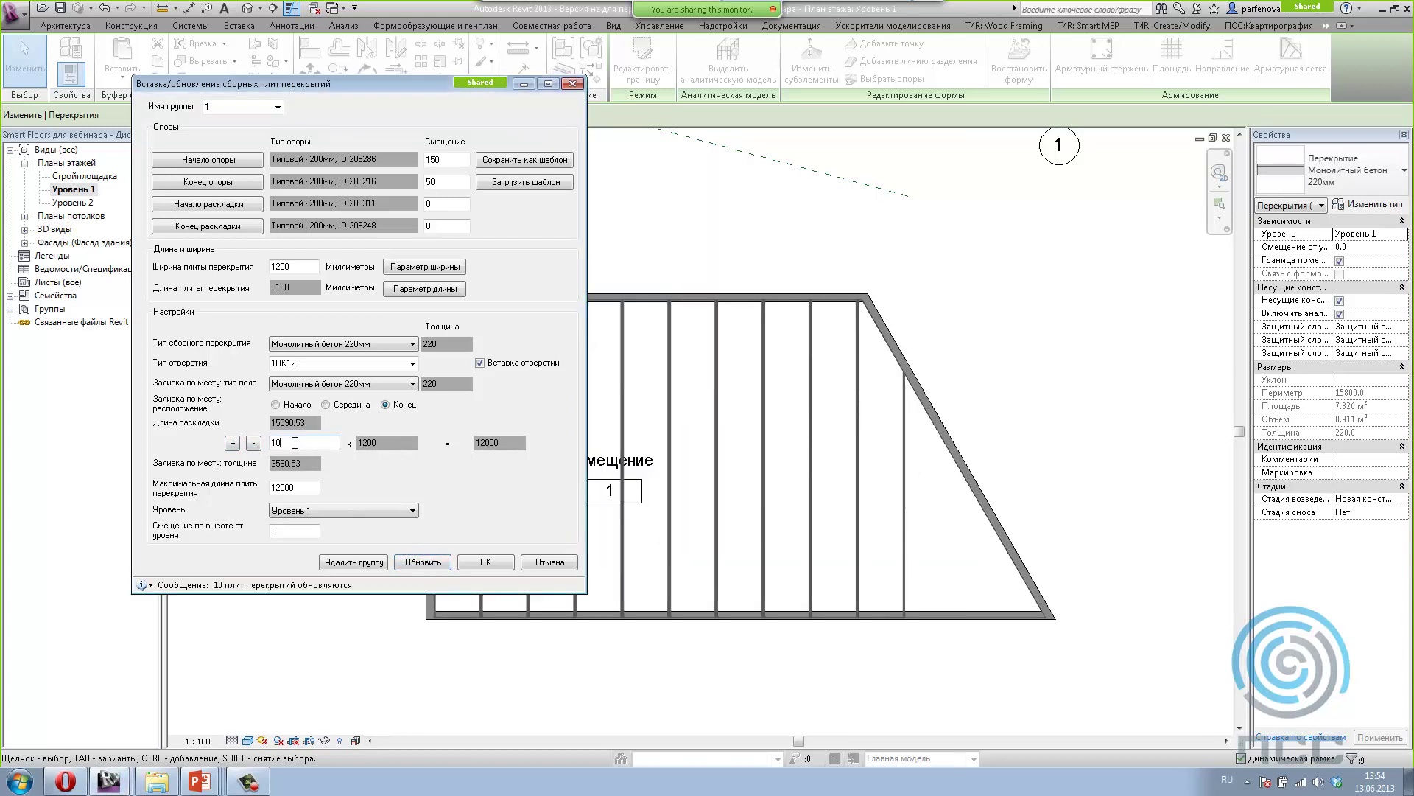
pyautogui.click(254, 443)
pyautogui.click(413, 562)
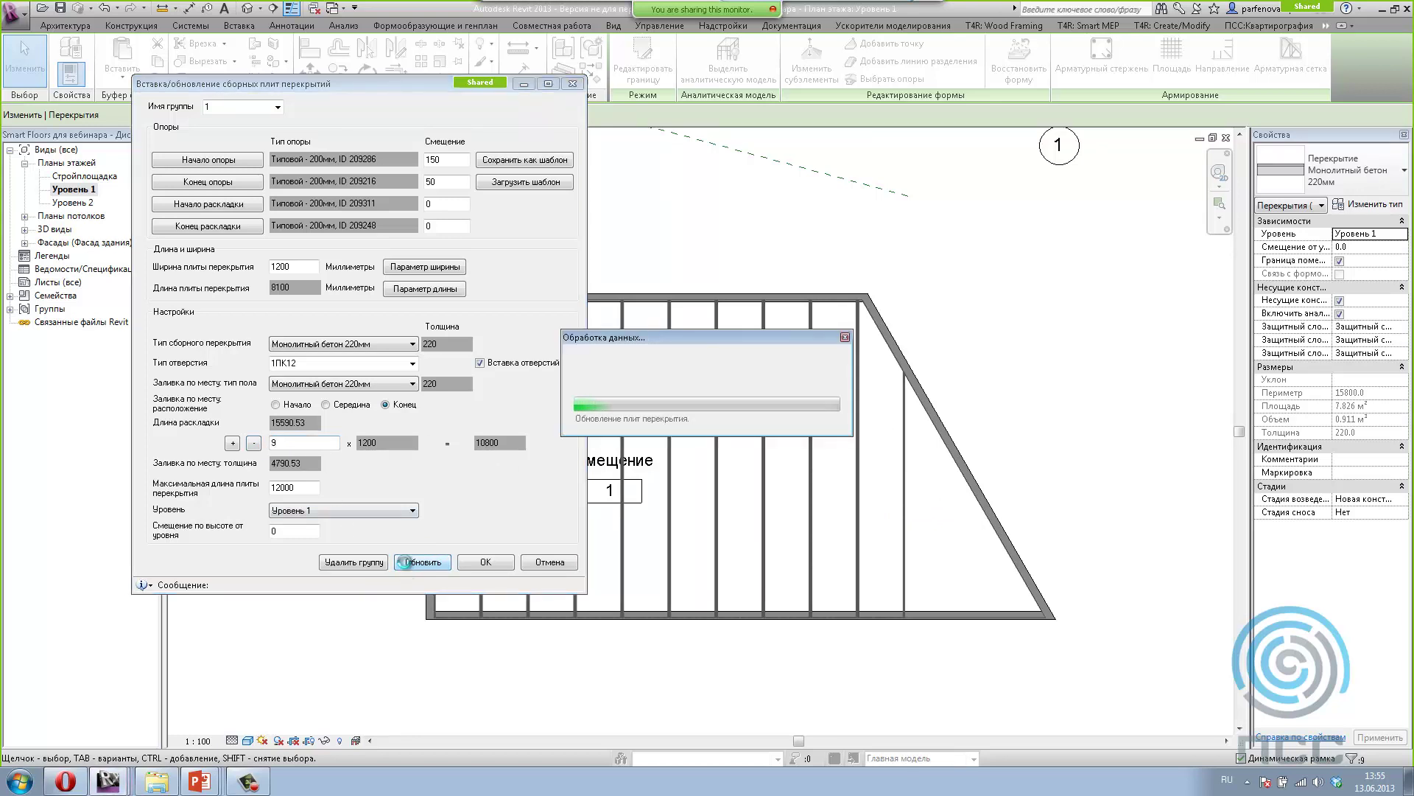
pyautogui.click(482, 563)
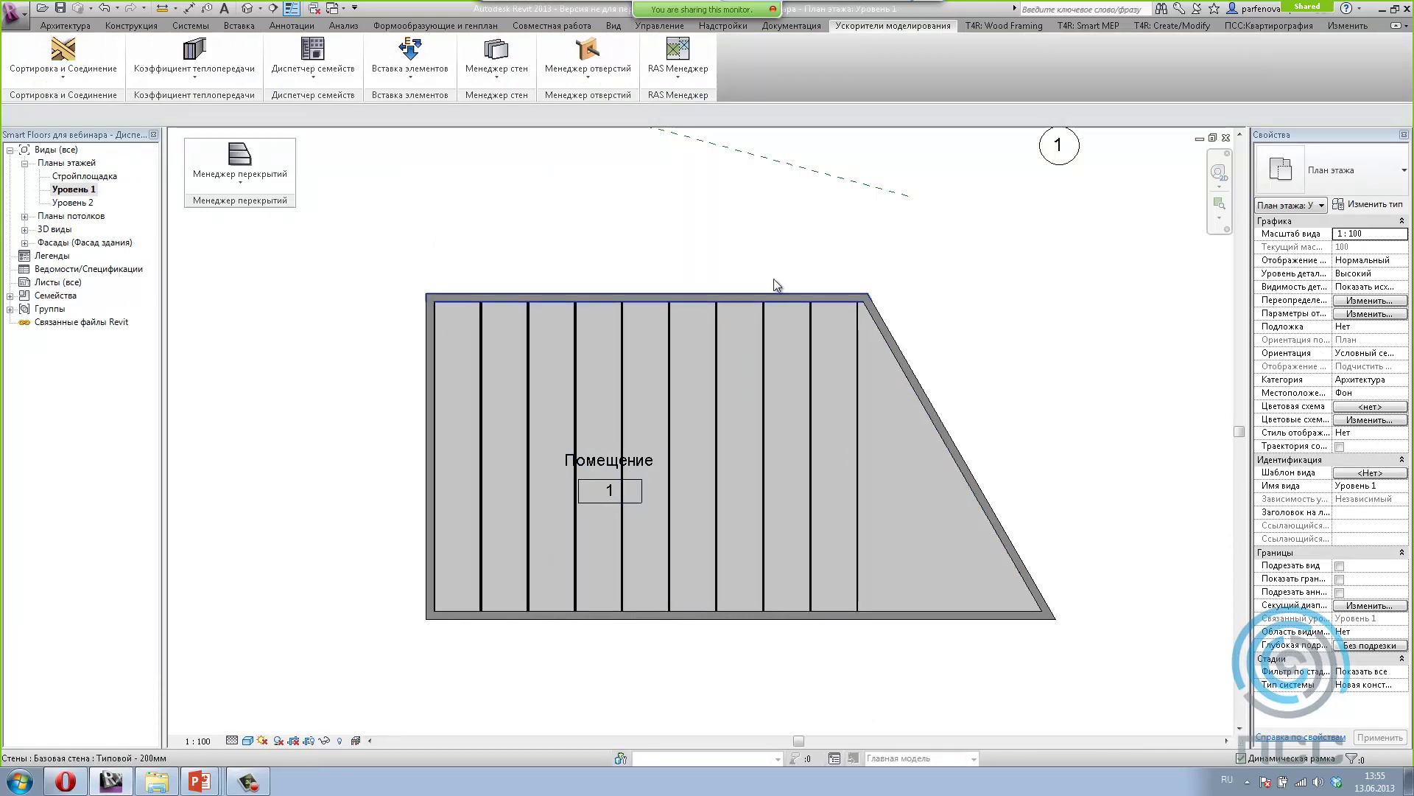
pyautogui.scroll(-1, 733, 689)
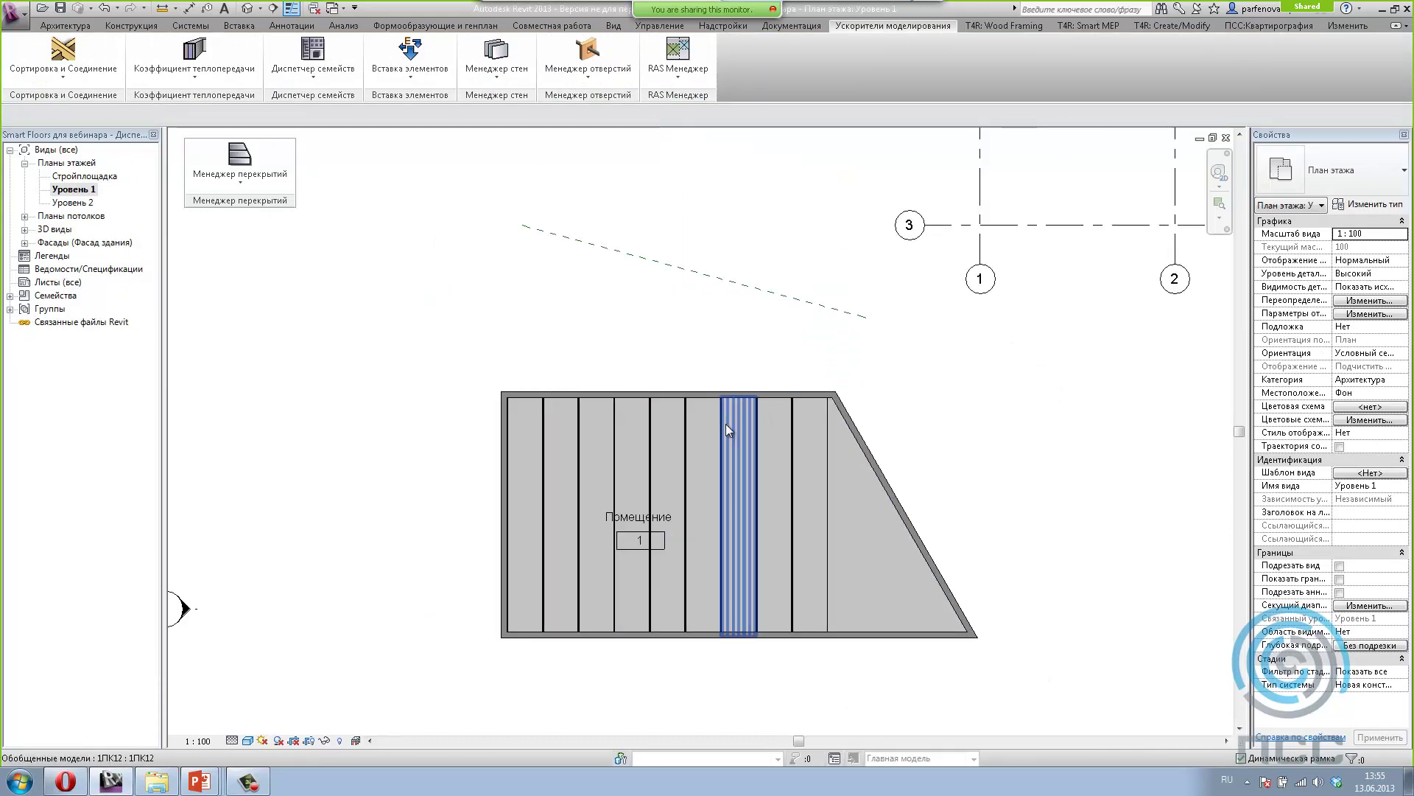
pyautogui.click(665, 391)
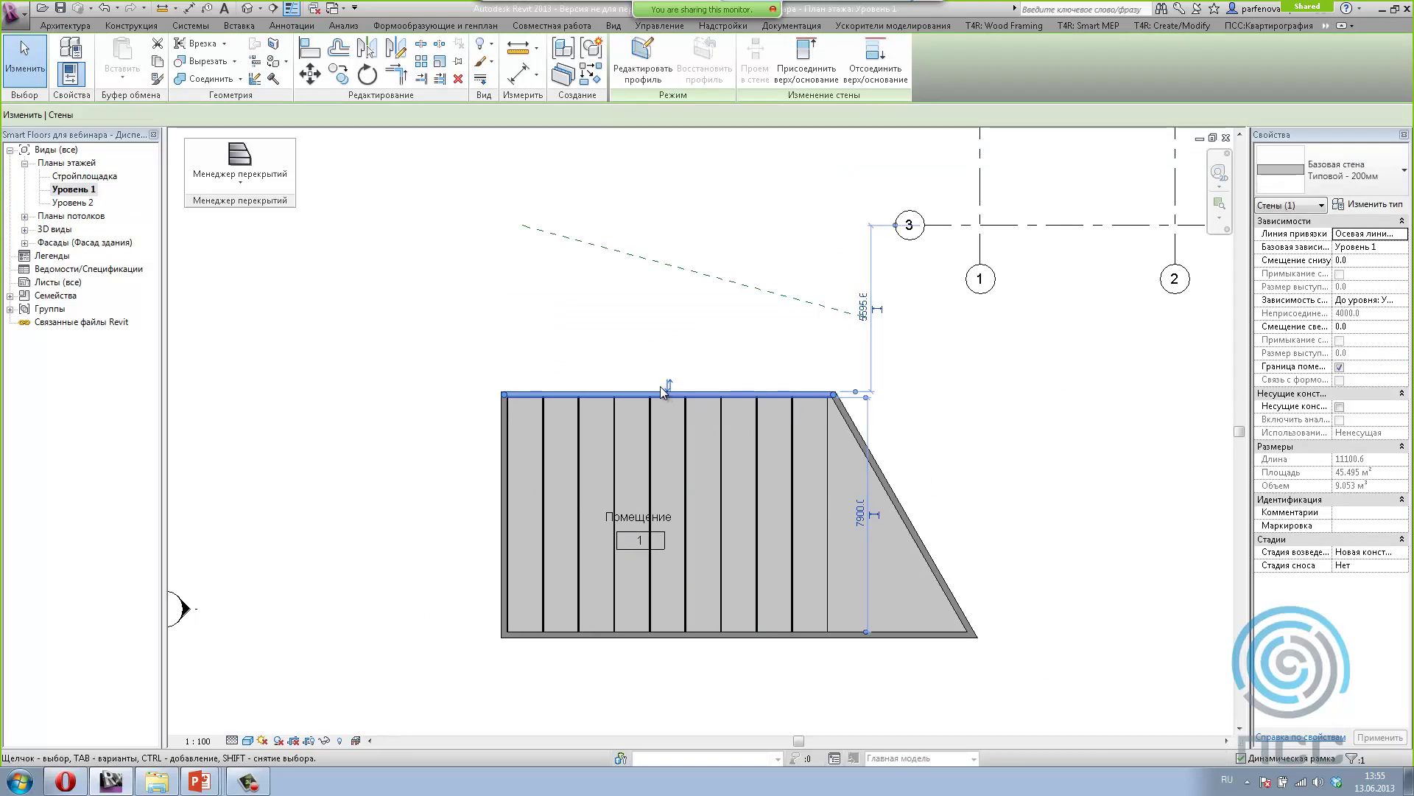
pyautogui.scroll(2, 646, 392)
pyautogui.scroll(3, 646, 404)
pyautogui.scroll(2, 705, 324)
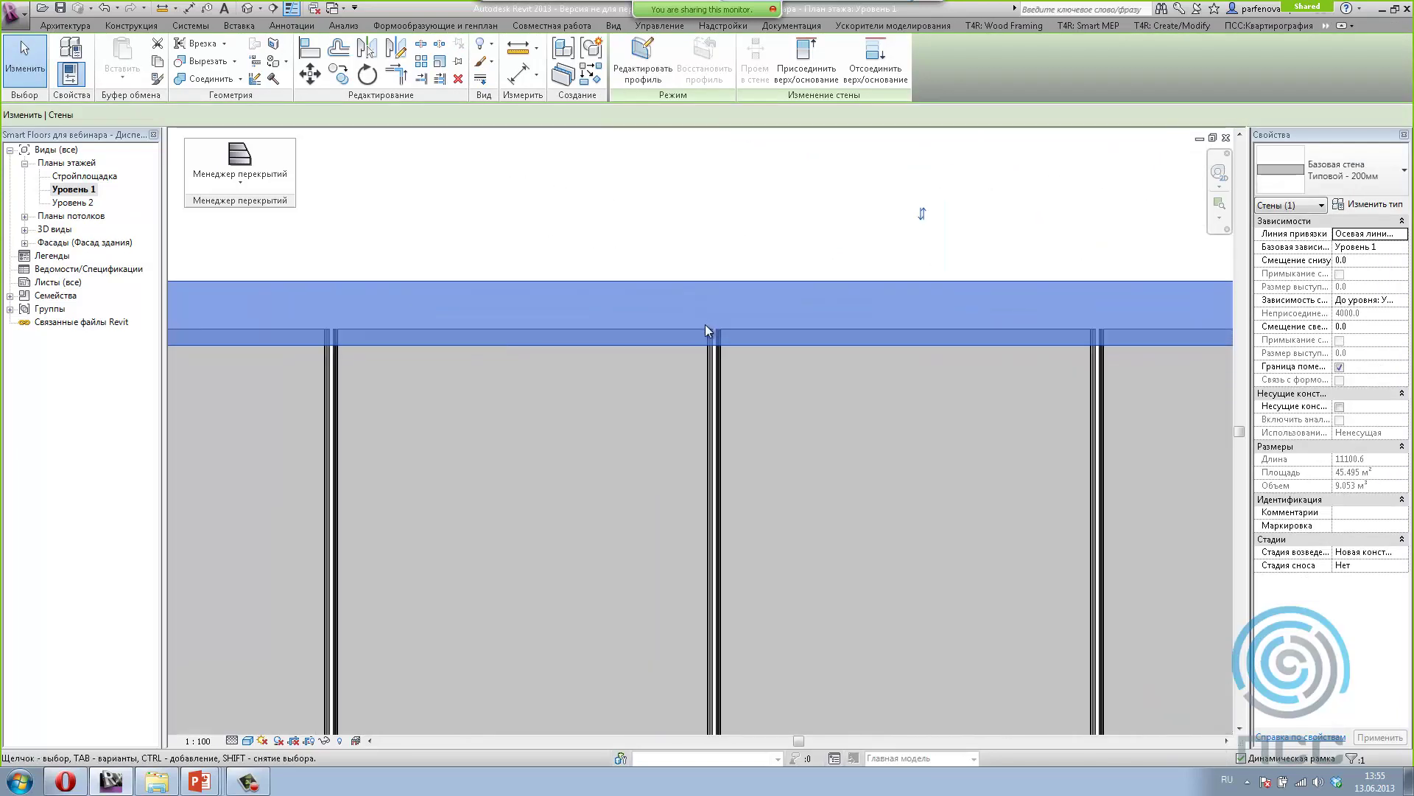
pyautogui.scroll(-5, 601, 262)
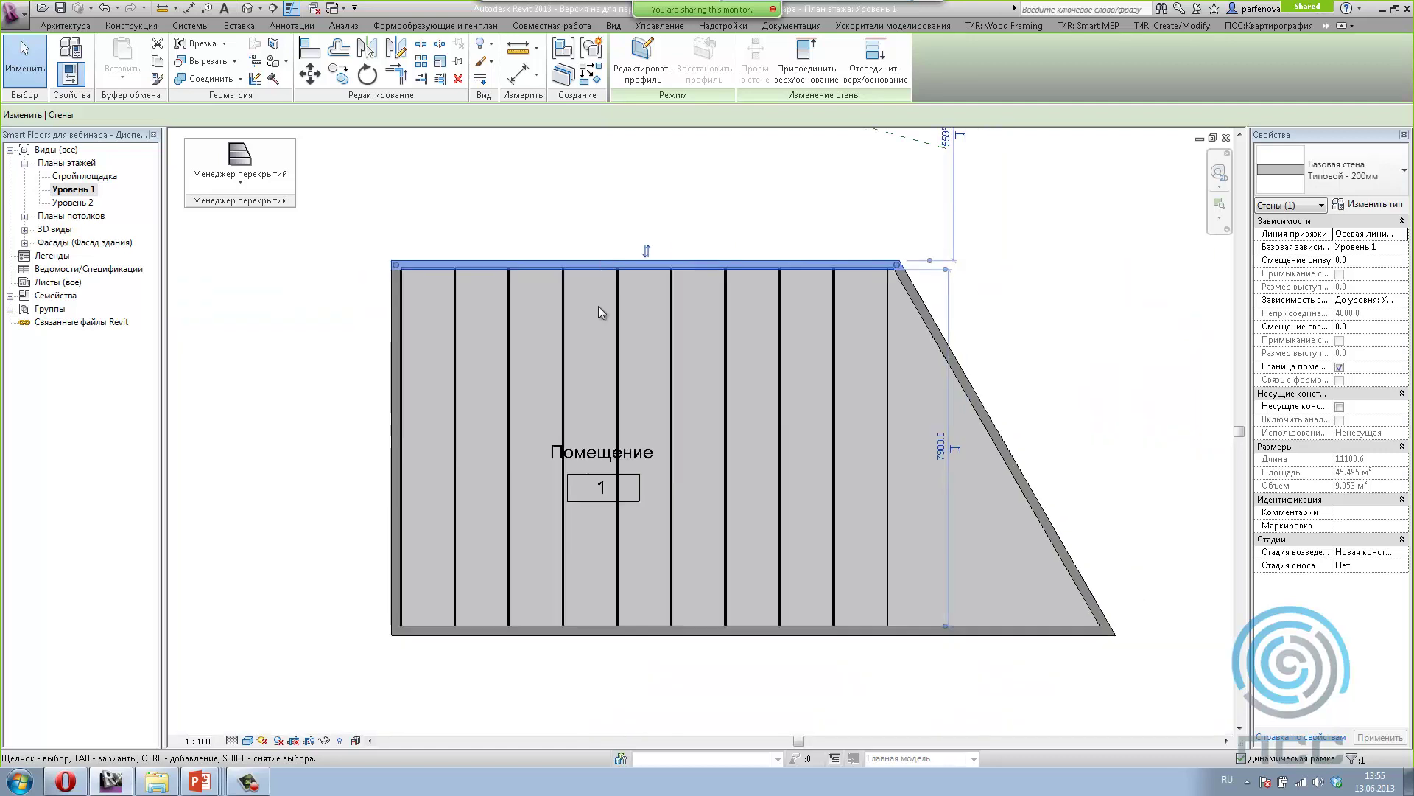
pyautogui.scroll(2, 599, 642)
pyautogui.click(600, 623)
pyautogui.scroll(3, 600, 624)
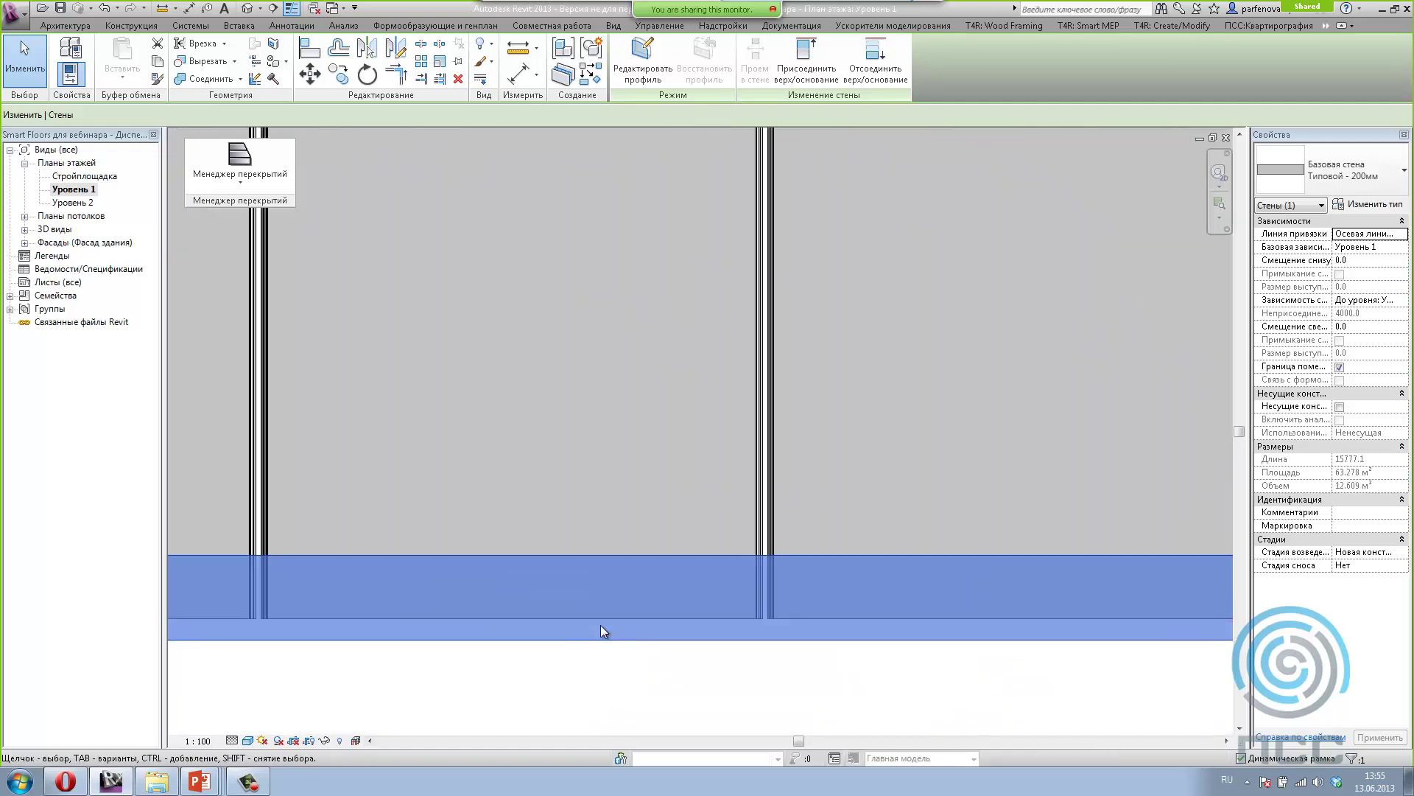
pyautogui.scroll(-3, 582, 710)
pyautogui.scroll(-3, 582, 710)
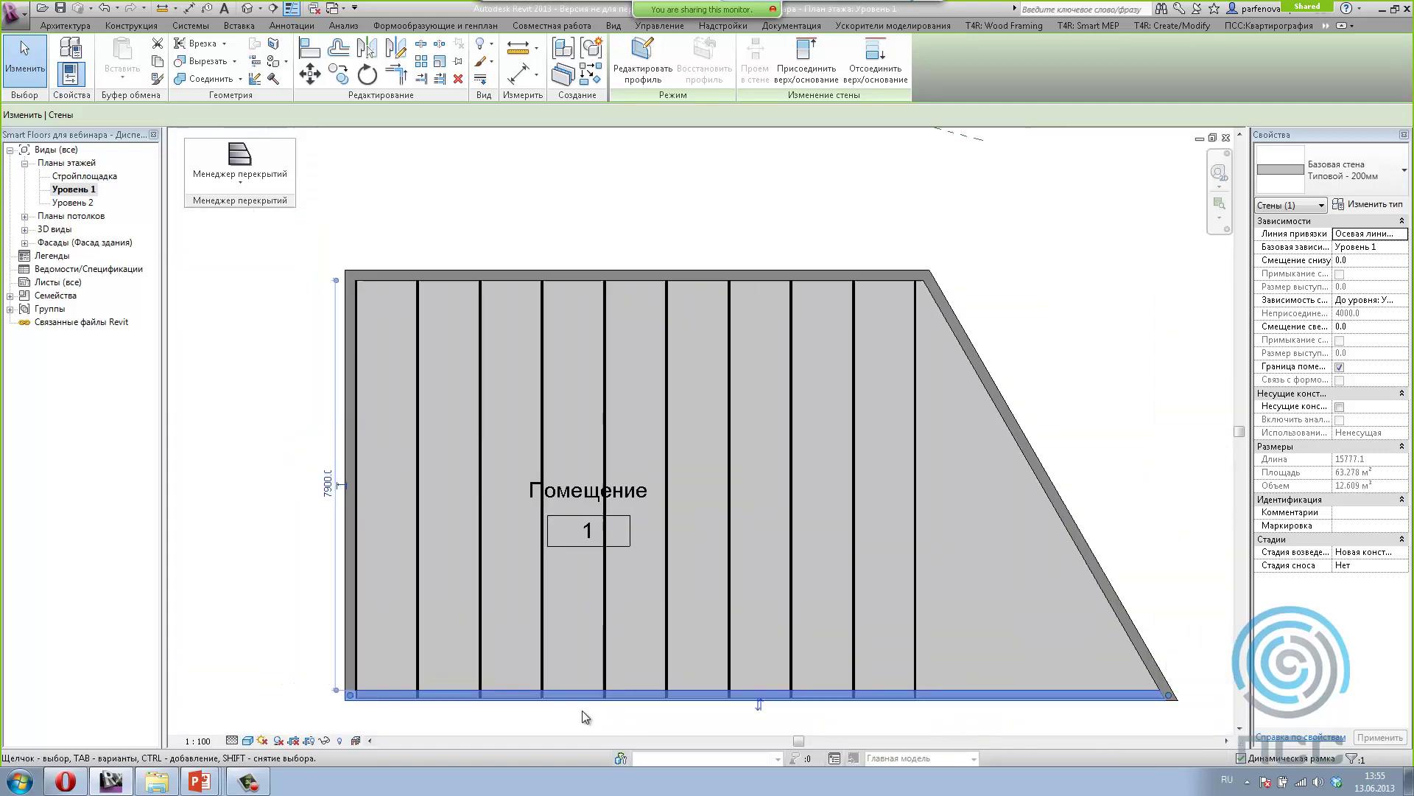
pyautogui.click(728, 307)
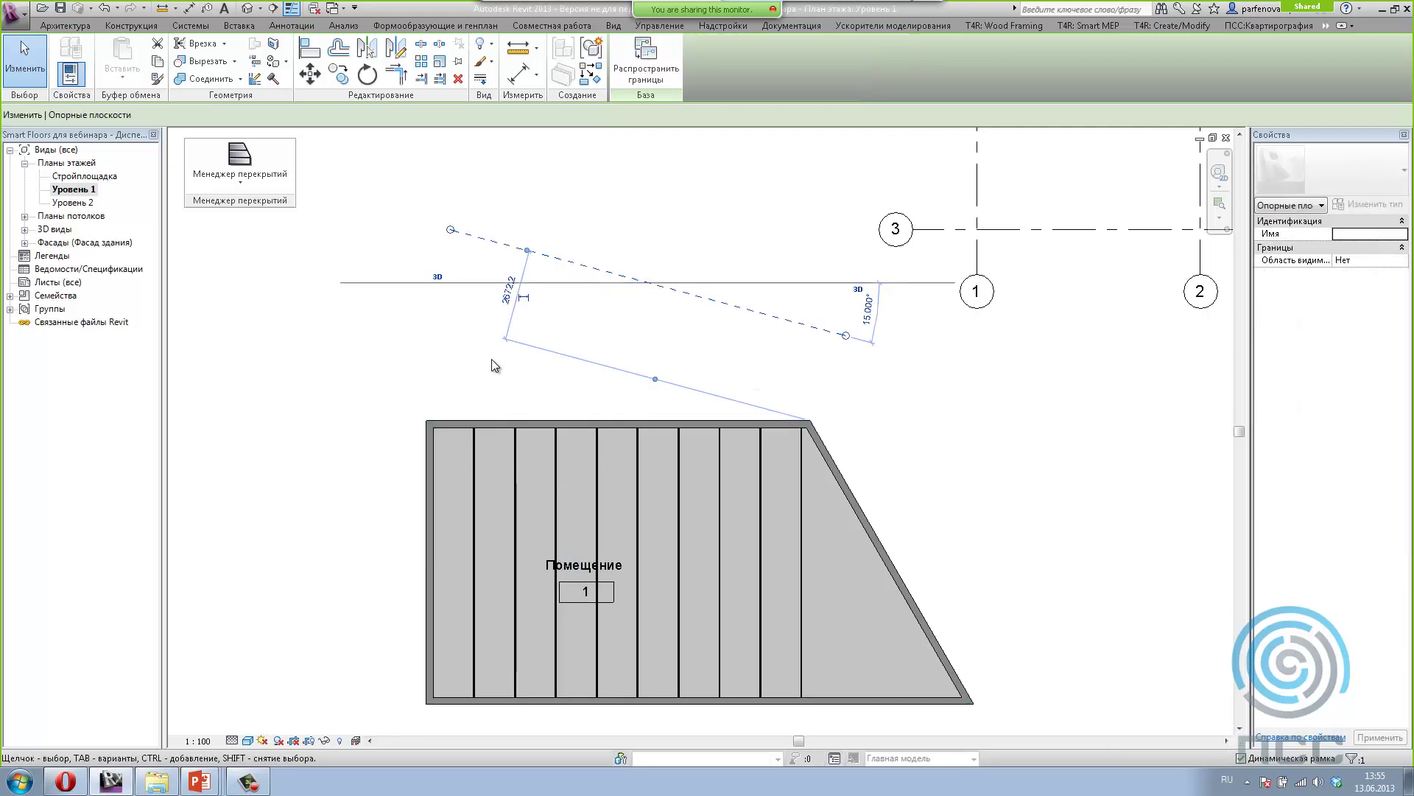
pyautogui.press('Escape')
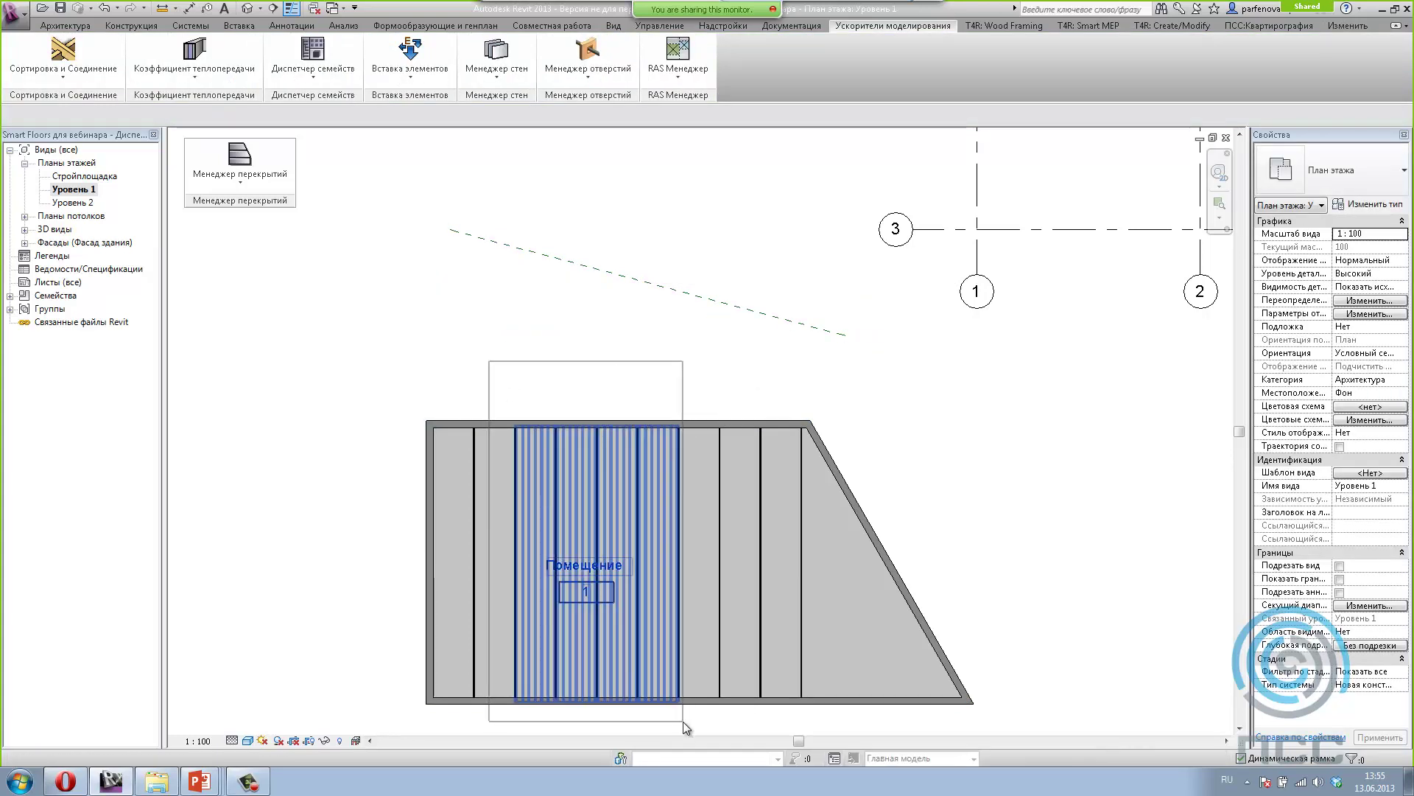
# Step: Give the four middle planks, filtered to Перекрытия, the dashed reference plane as new support
pyautogui.moveTo(686, 718); pyautogui.dragTo(547, 543)
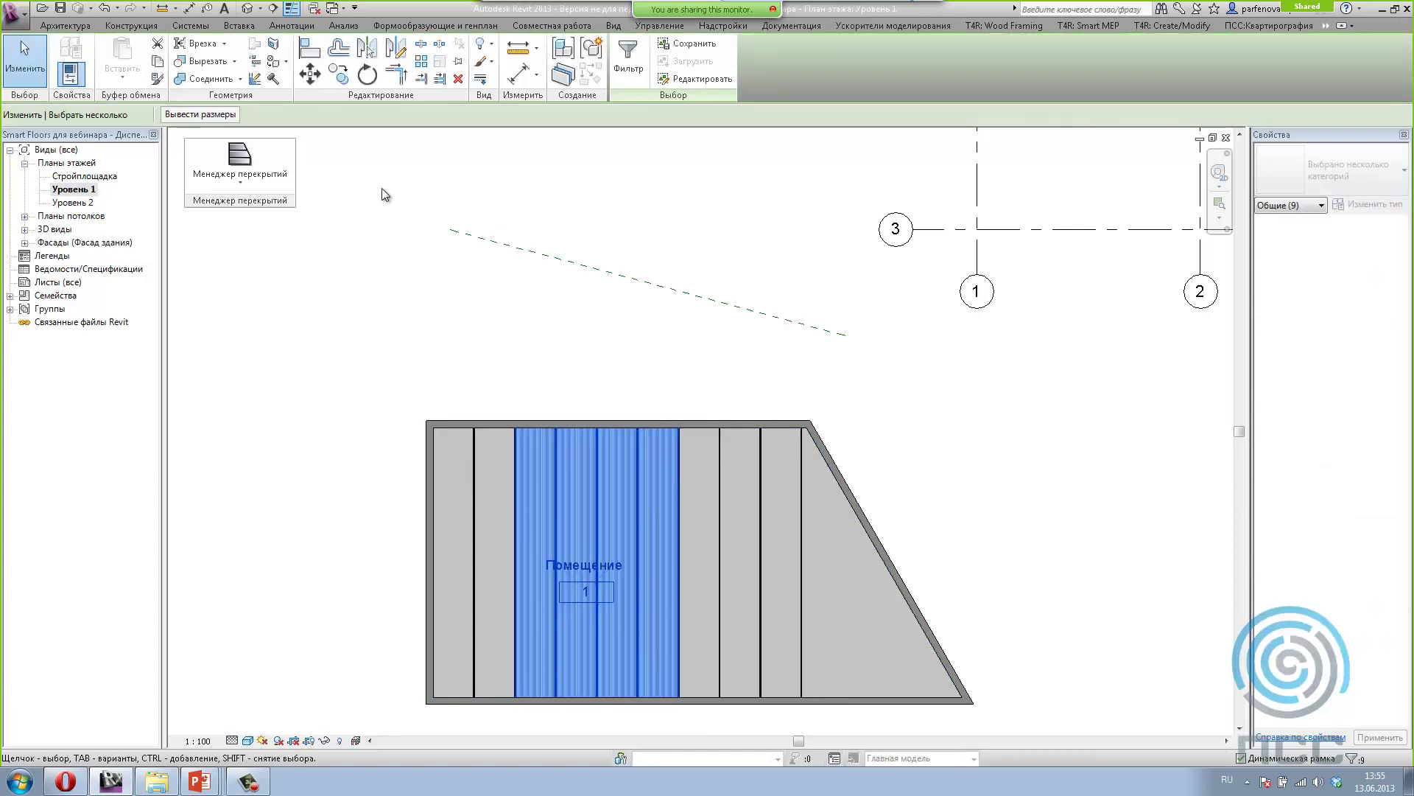
pyautogui.click(628, 59)
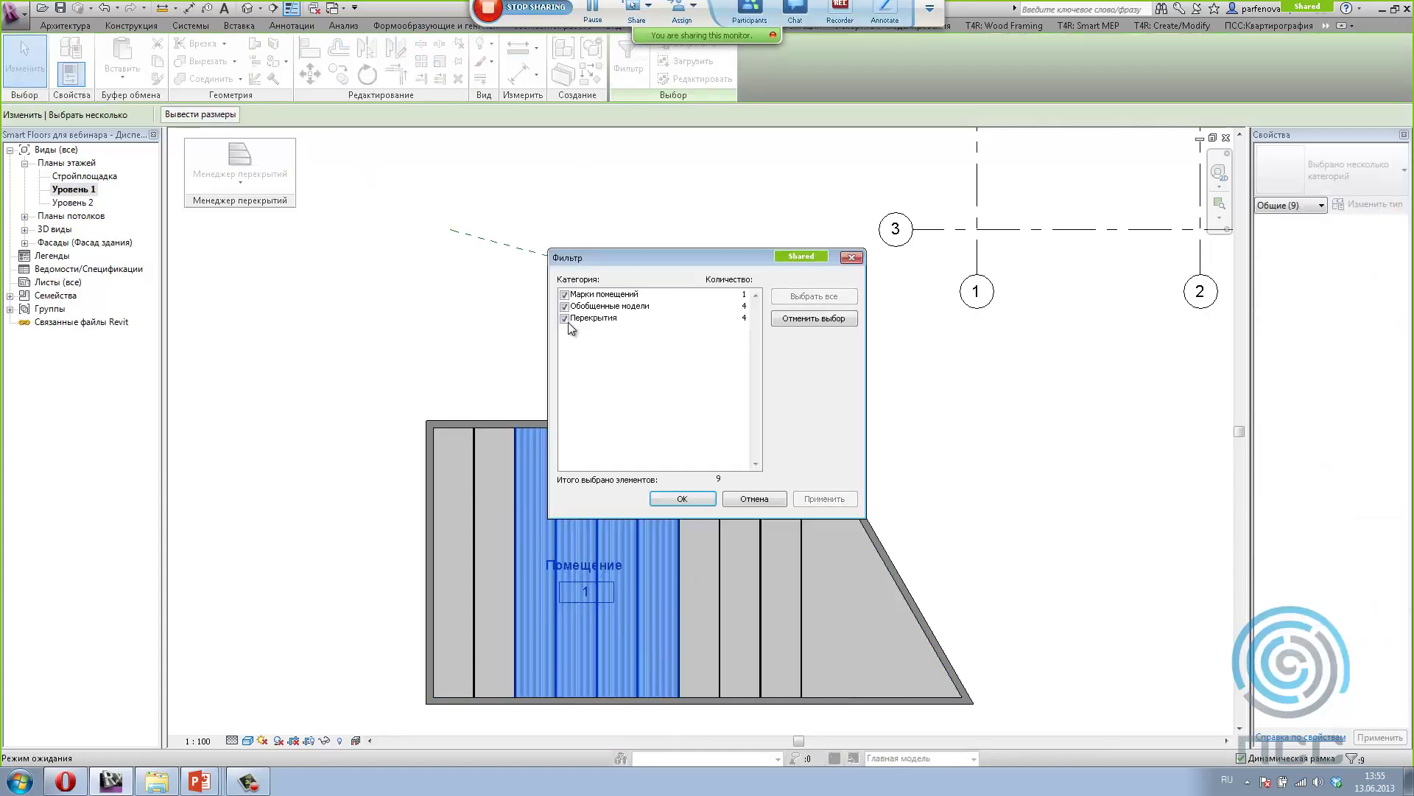
pyautogui.click(682, 499)
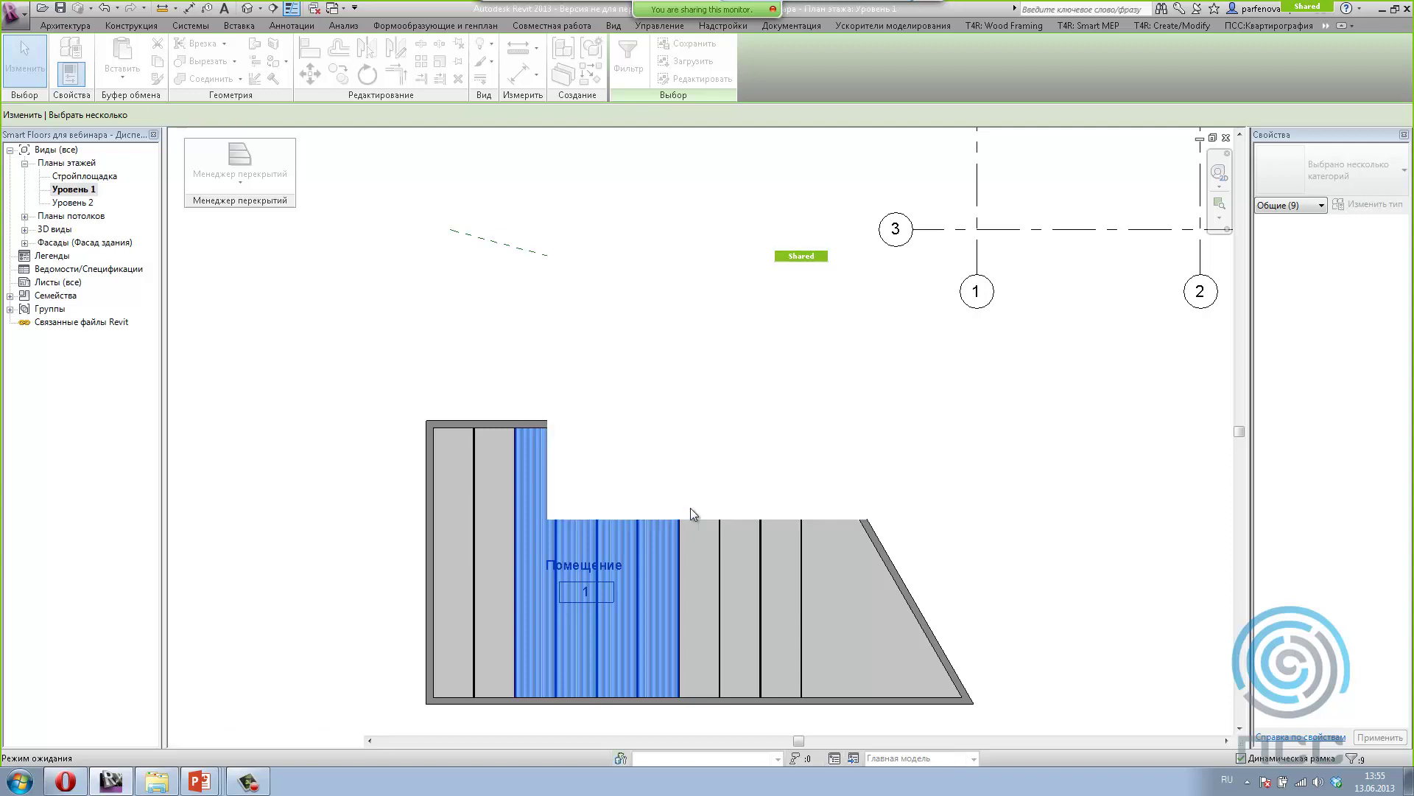
pyautogui.click(239, 166)
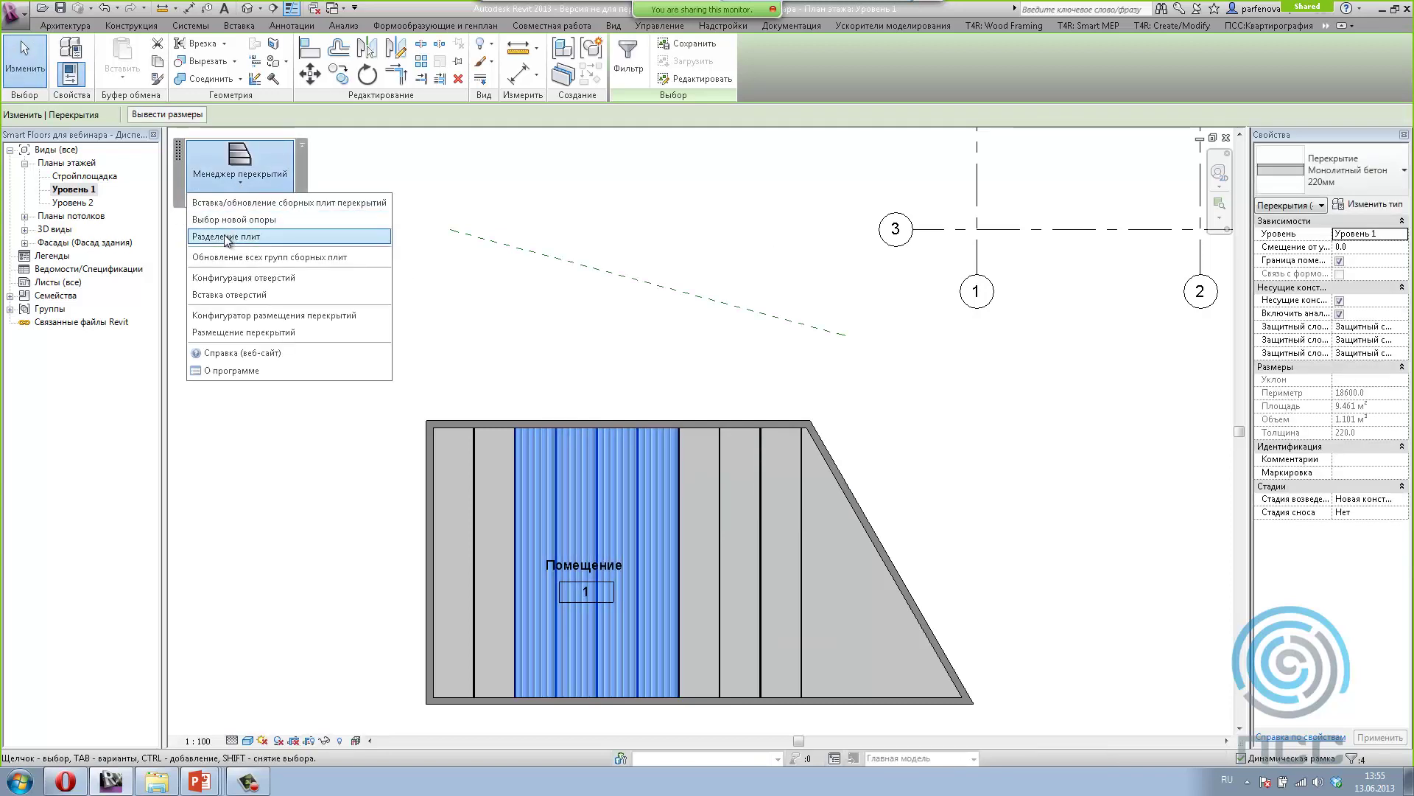
pyautogui.click(214, 220)
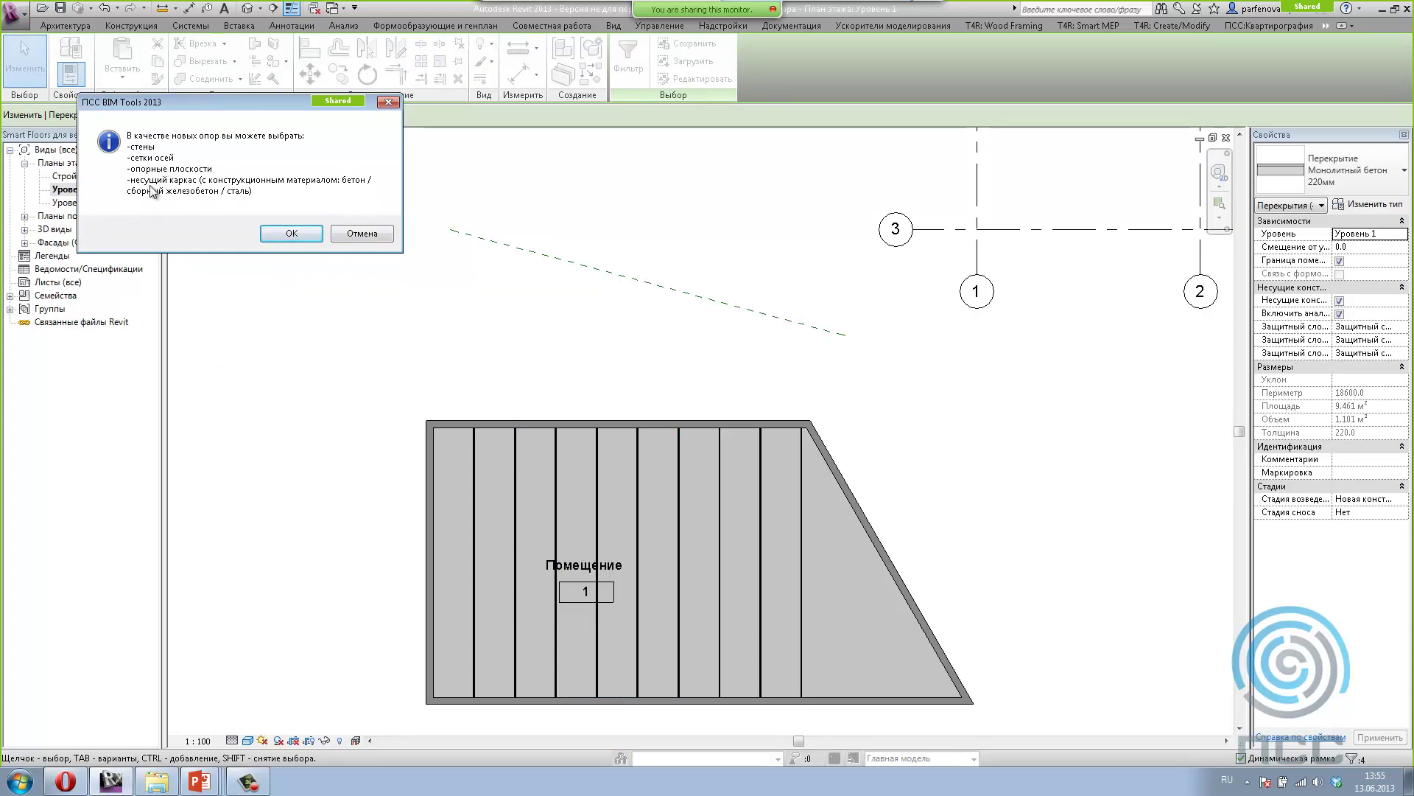
pyautogui.click(292, 233)
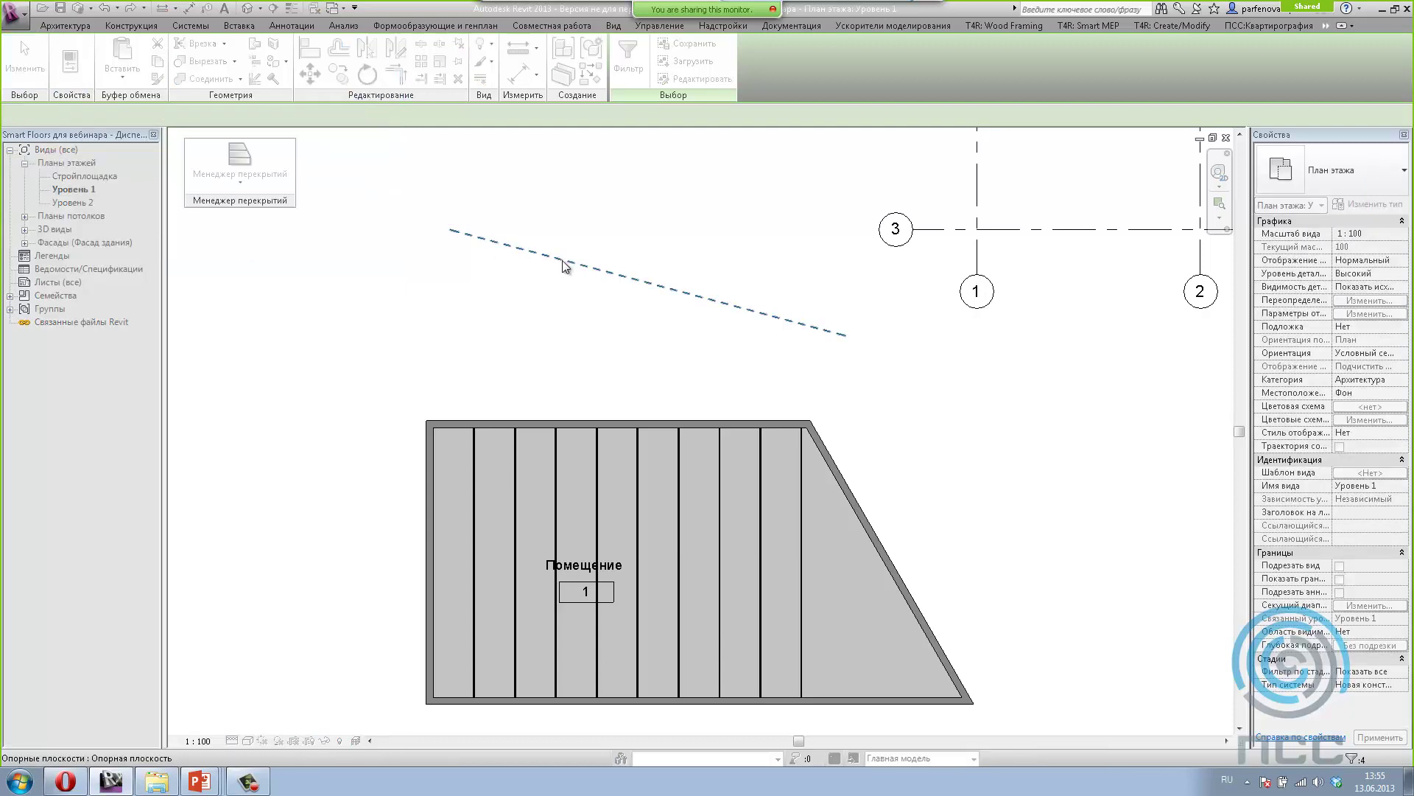
pyautogui.click(564, 265)
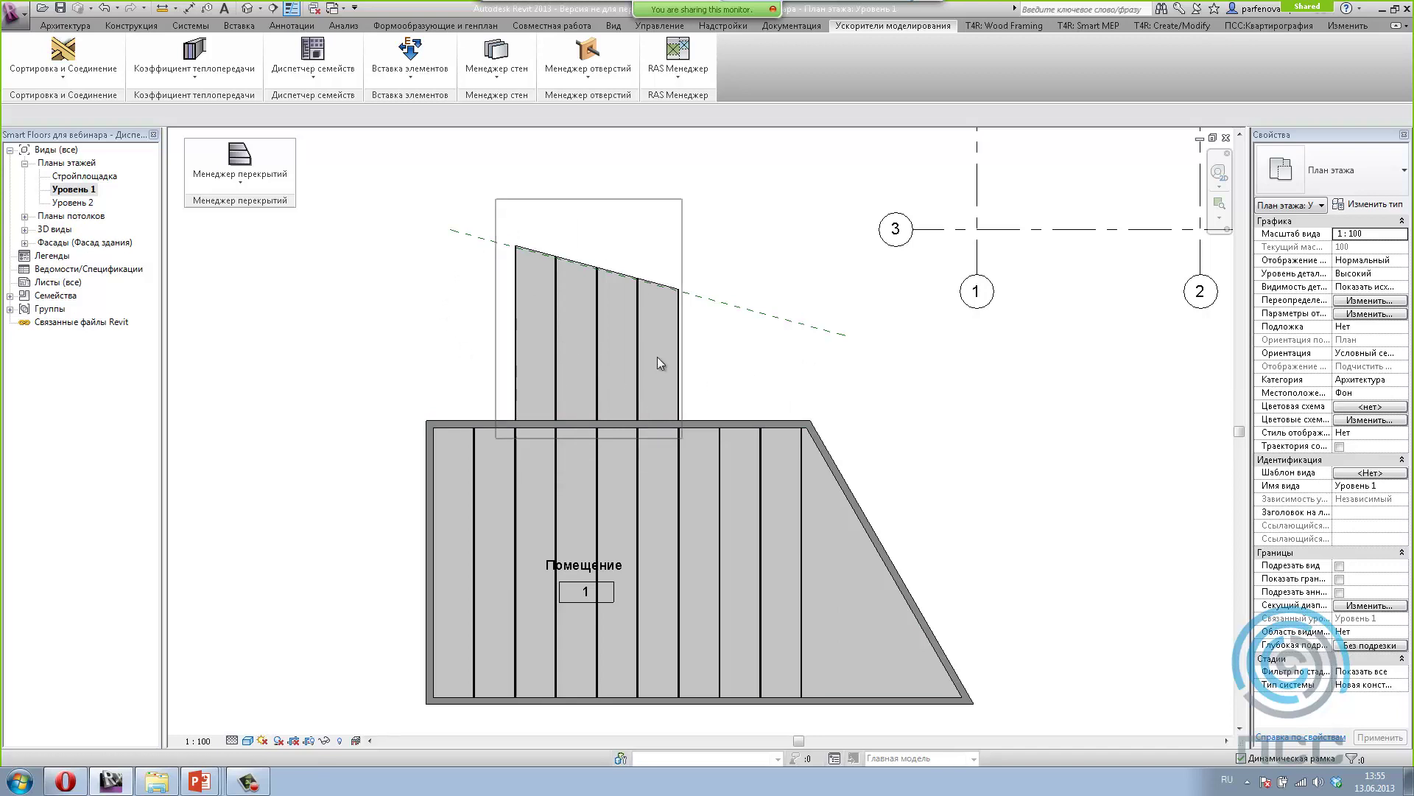
# Step: Split the four extended Перекрытия strips with Разделение плит along the top wall
pyautogui.moveTo(725, 388); pyautogui.dragTo(509, 442)
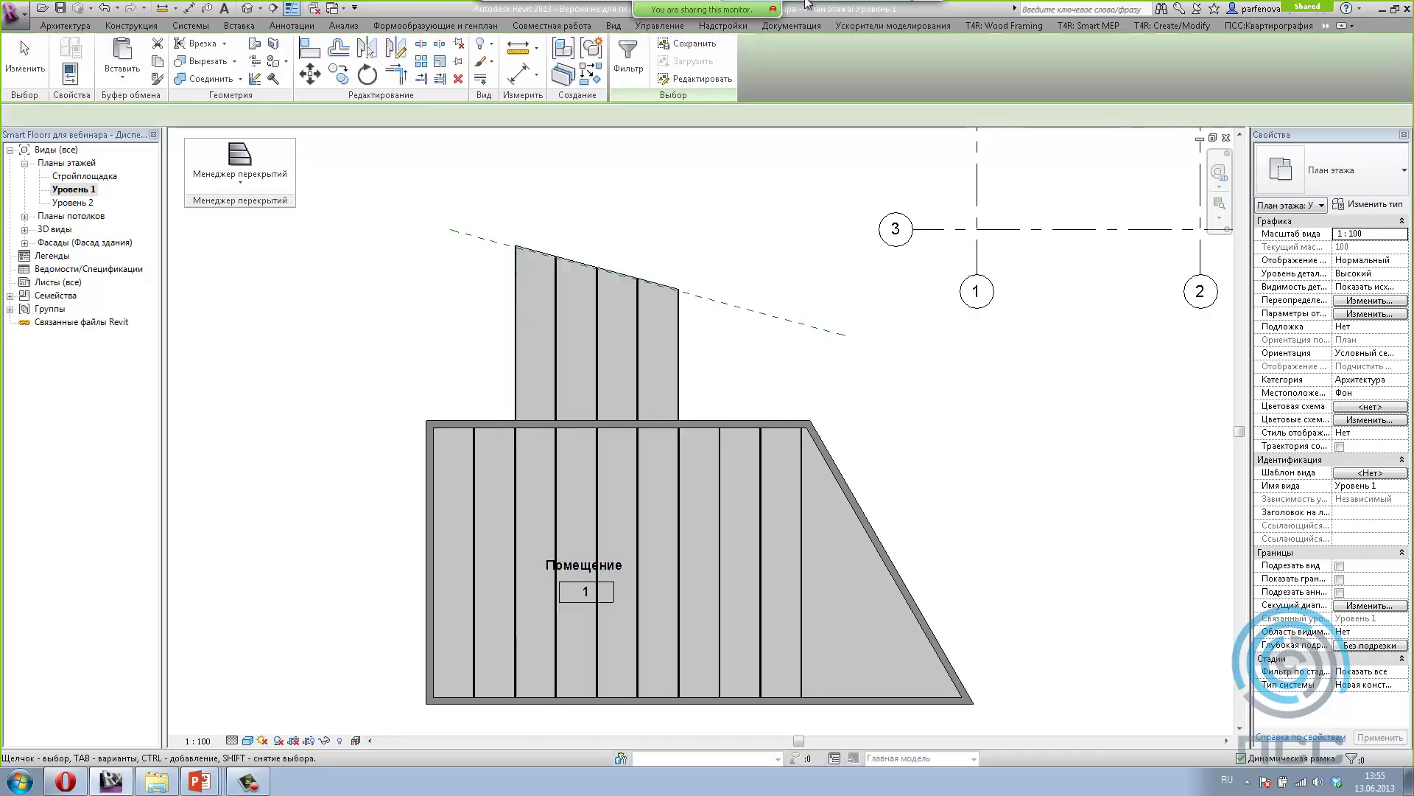
pyautogui.click(629, 68)
pyautogui.click(565, 294)
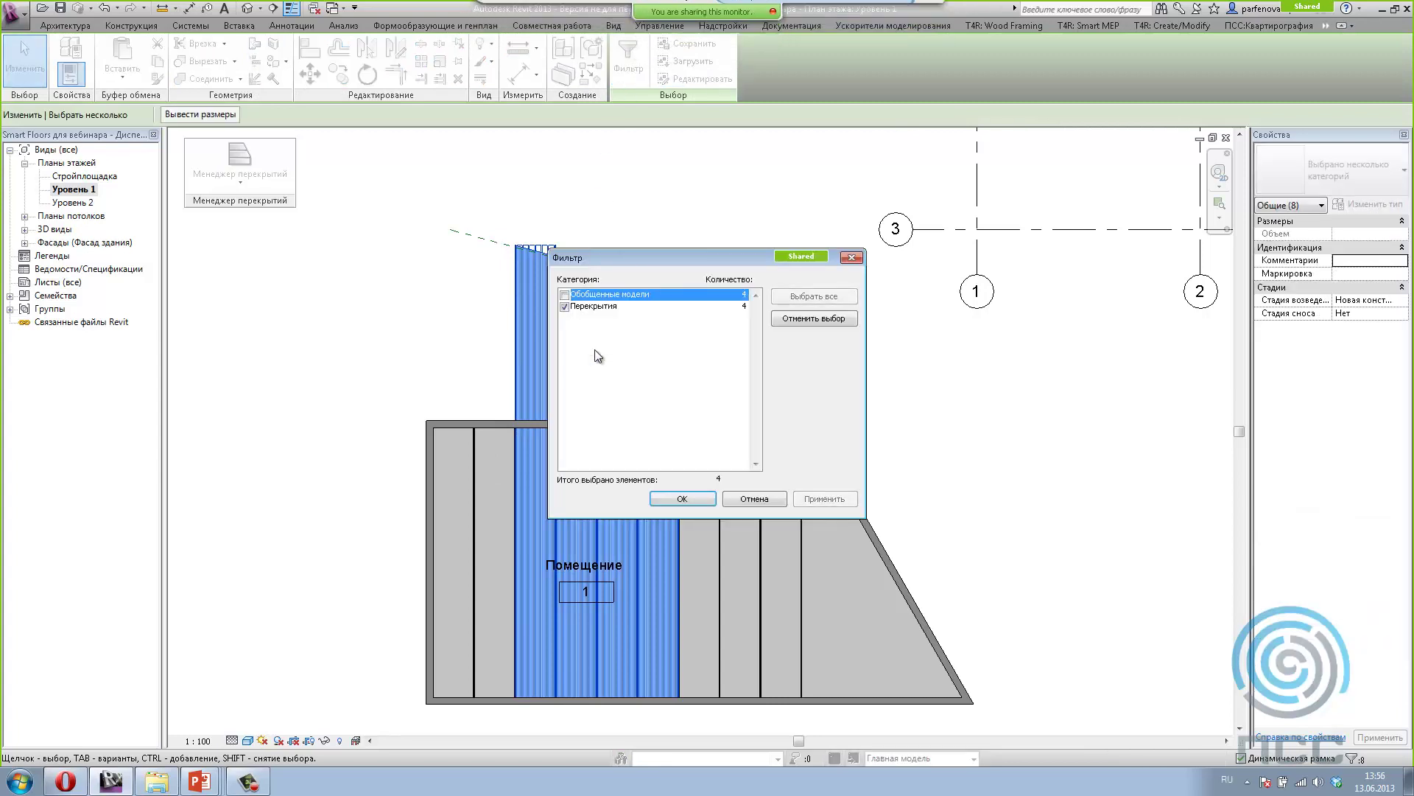
pyautogui.click(682, 499)
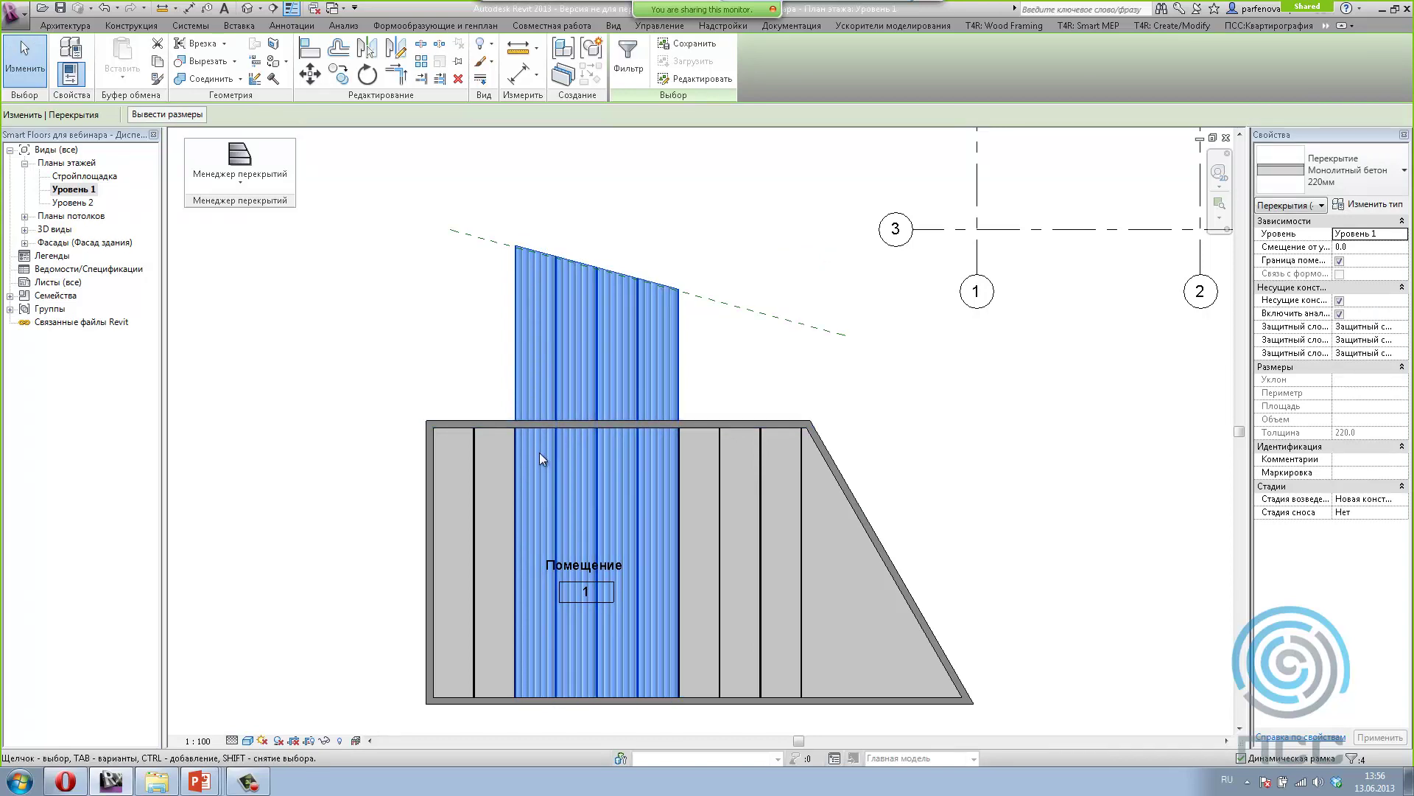
pyautogui.click(200, 193)
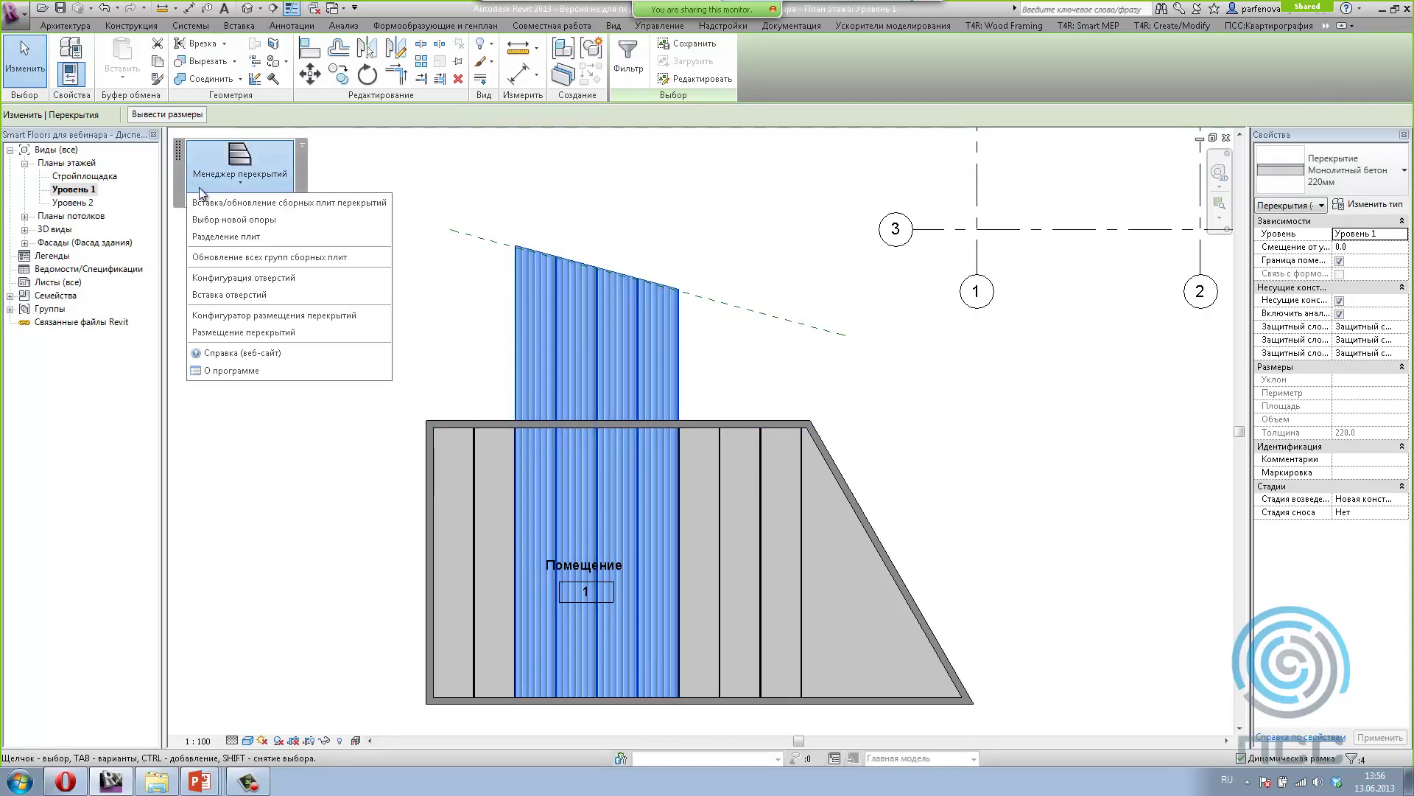
pyautogui.click(213, 234)
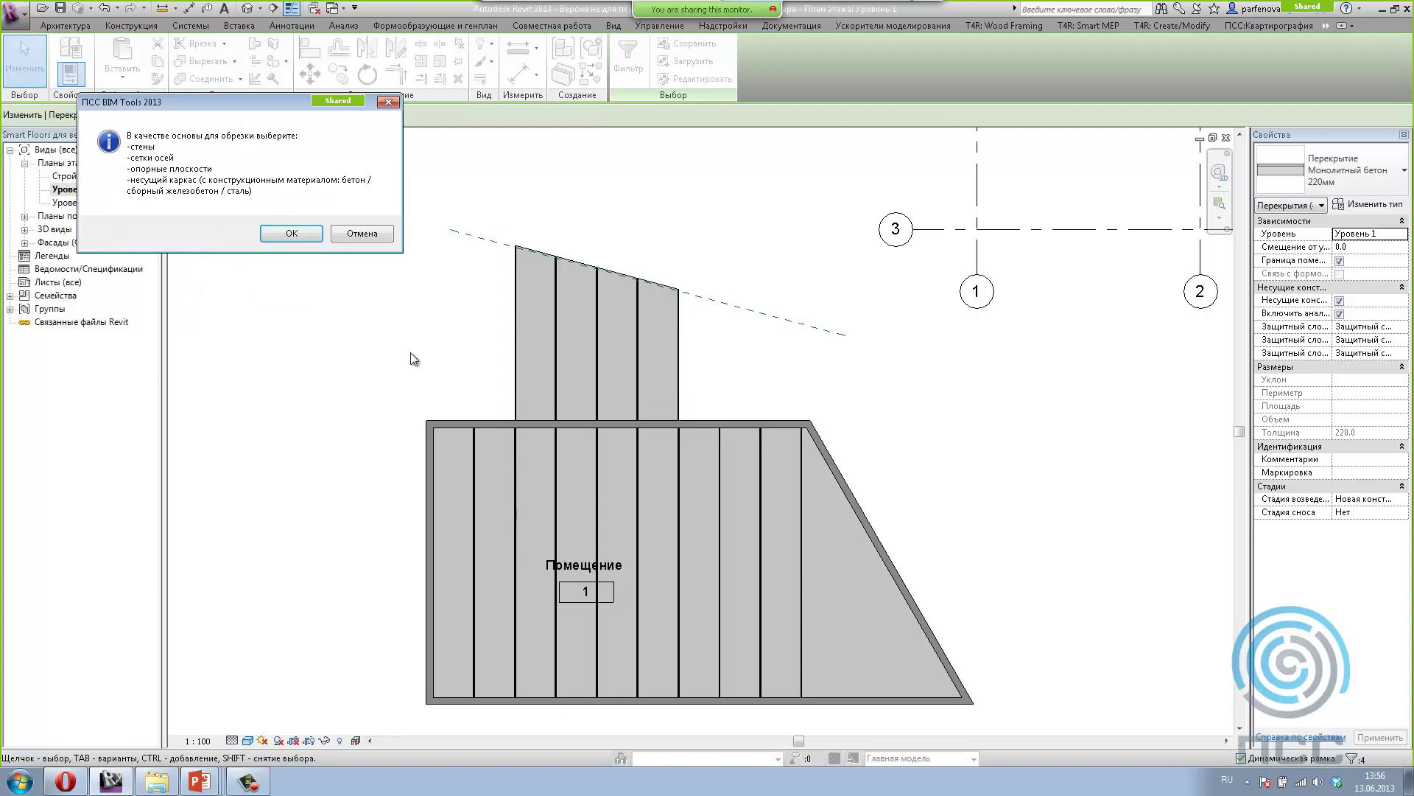
pyautogui.click(279, 236)
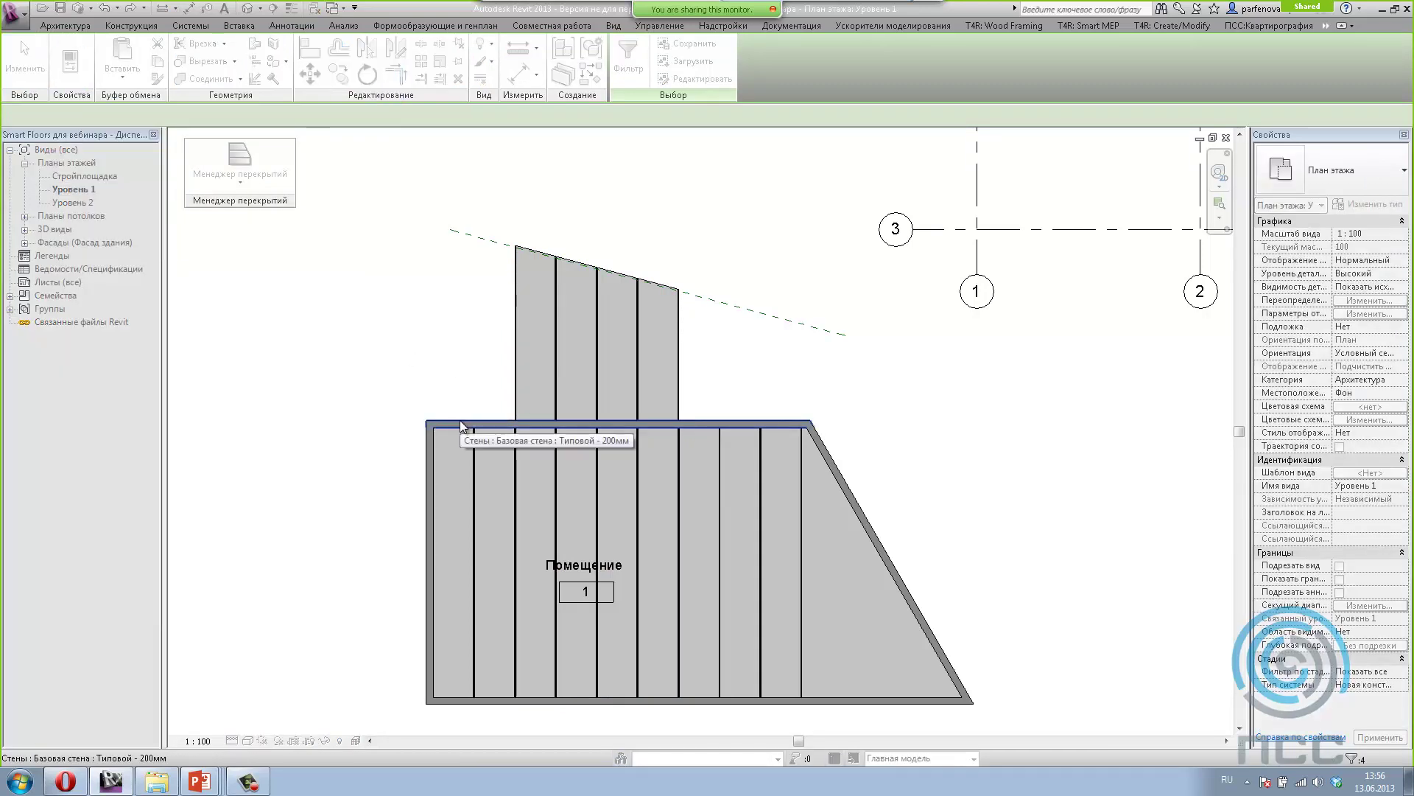
pyautogui.click(457, 417)
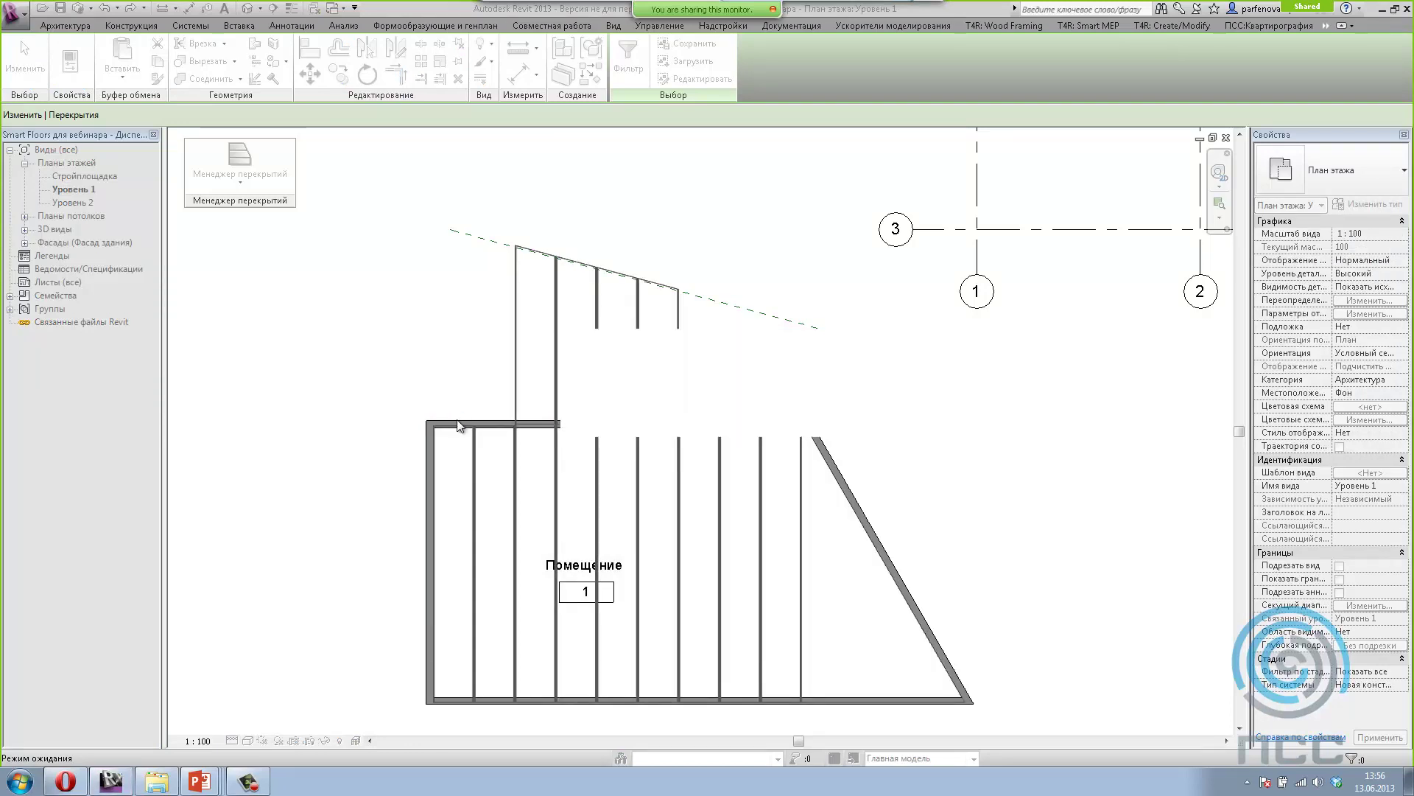
pyautogui.click(792, 429)
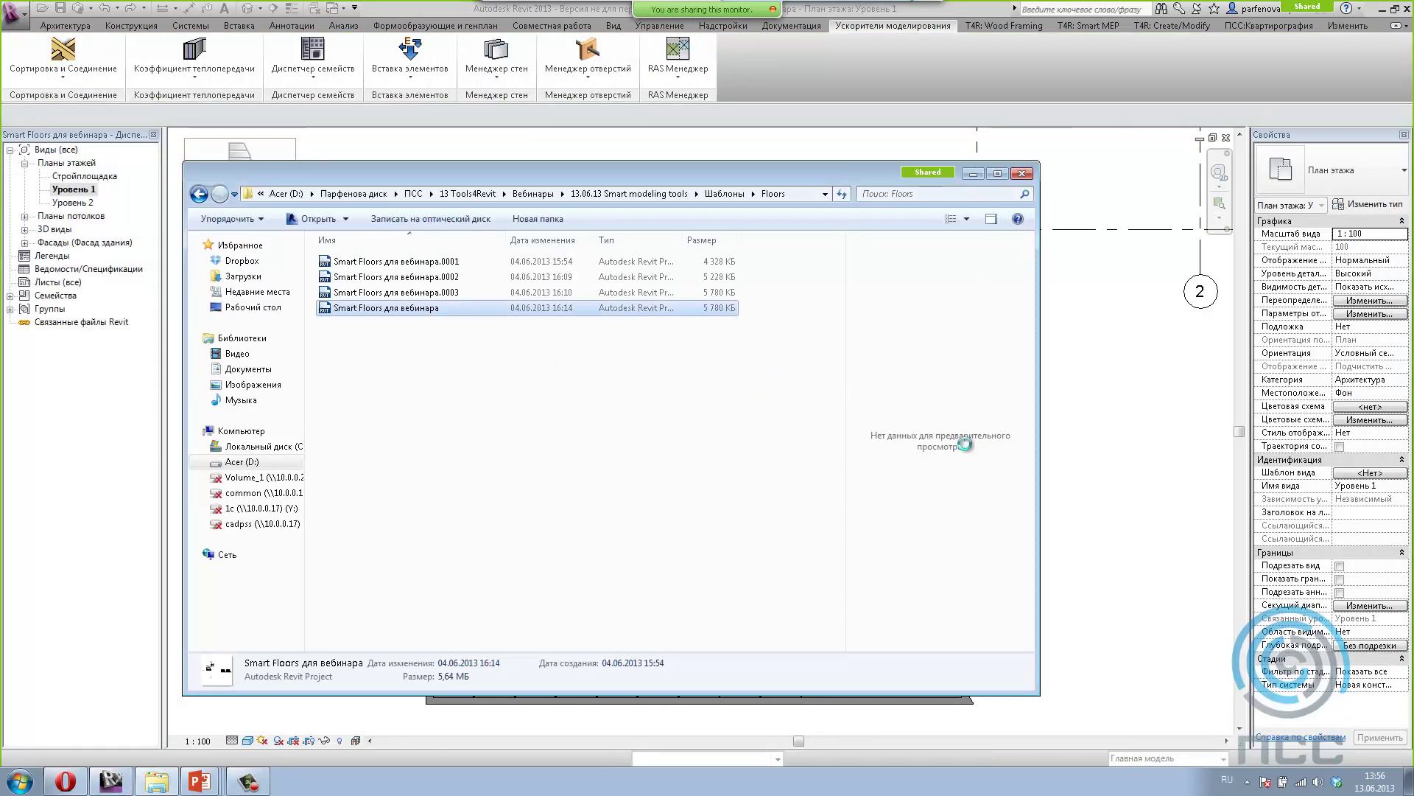
pyautogui.click(1095, 484)
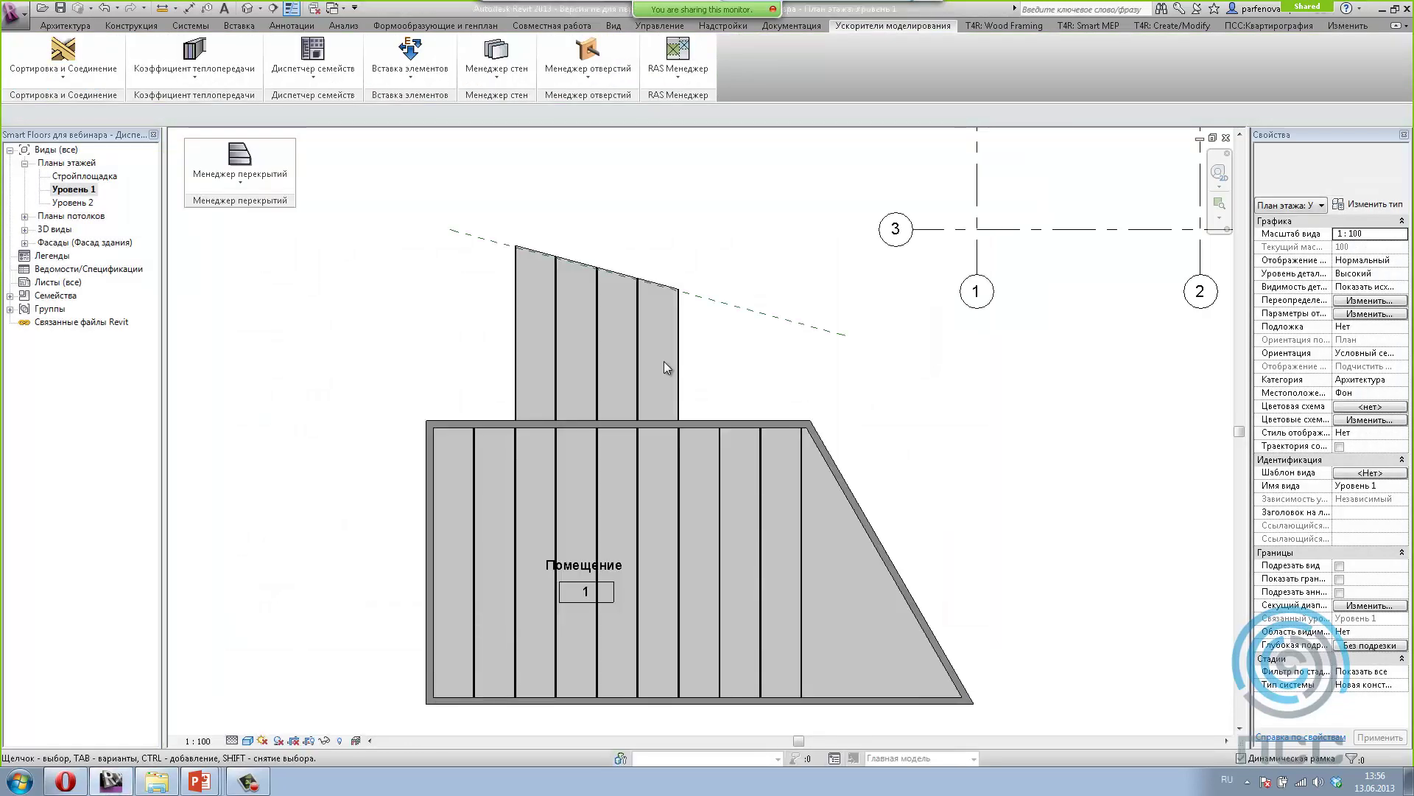
pyautogui.click(516, 361)
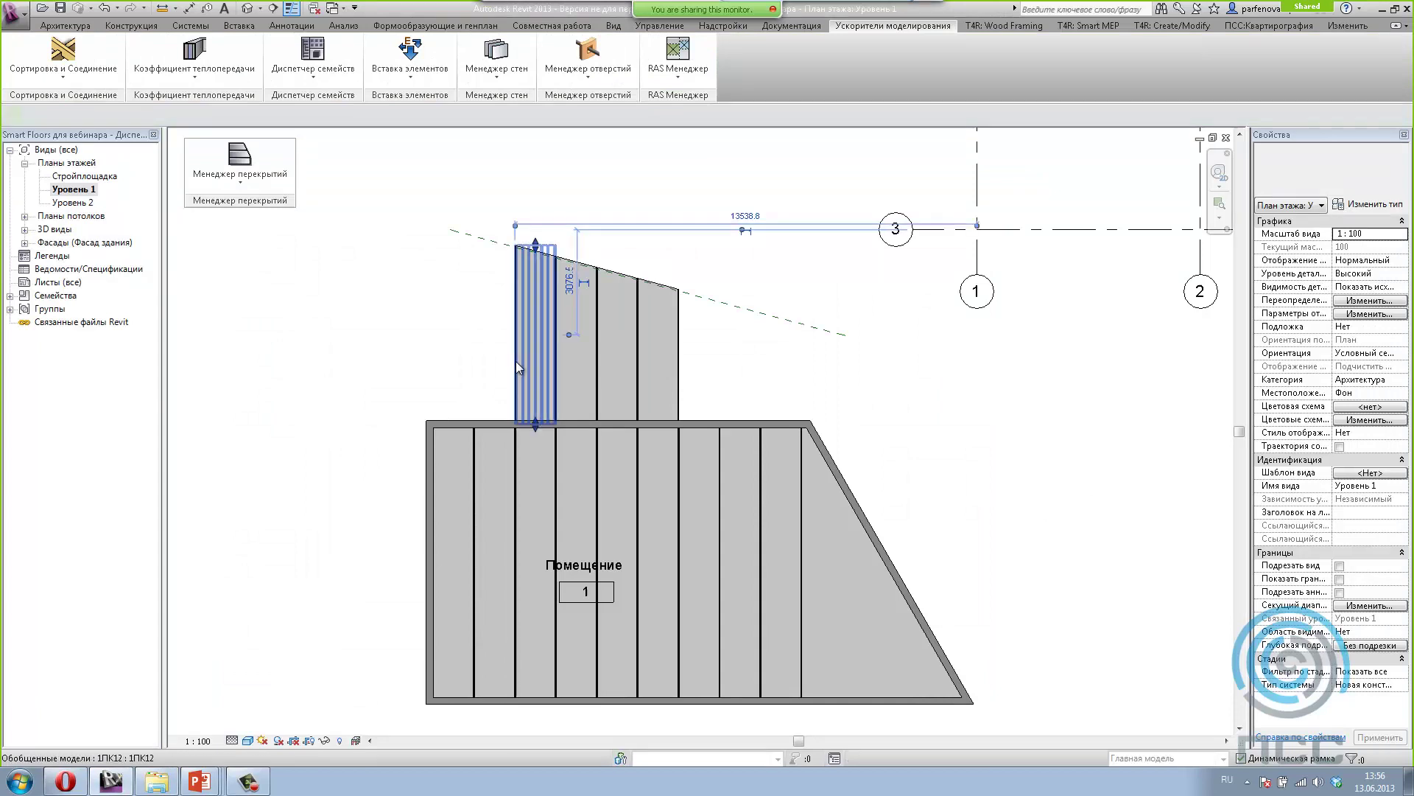
pyautogui.click(517, 523)
pyautogui.click(439, 345)
pyautogui.scroll(-2, 392, 319)
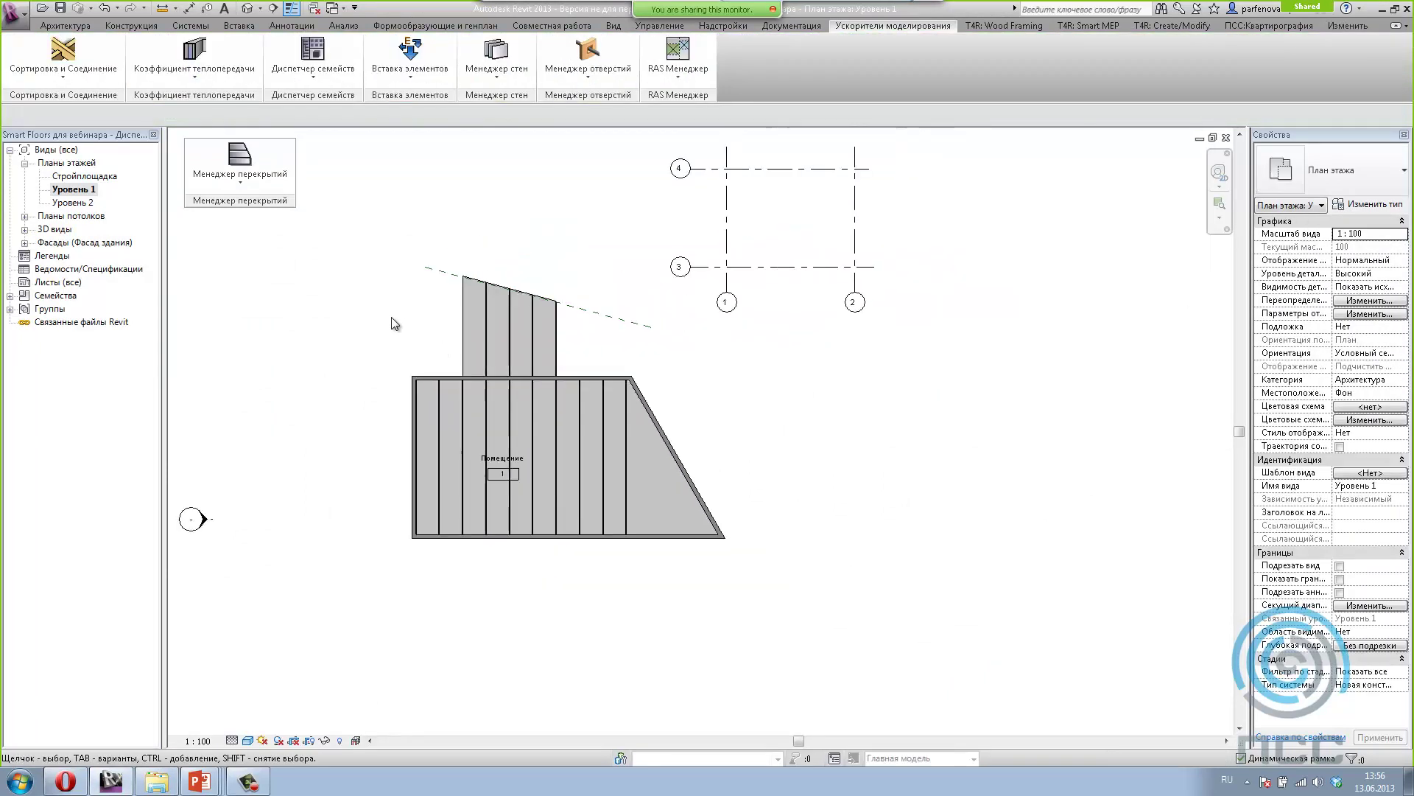
pyautogui.moveTo(460, 572); pyautogui.dragTo(556, 476, button='middle')
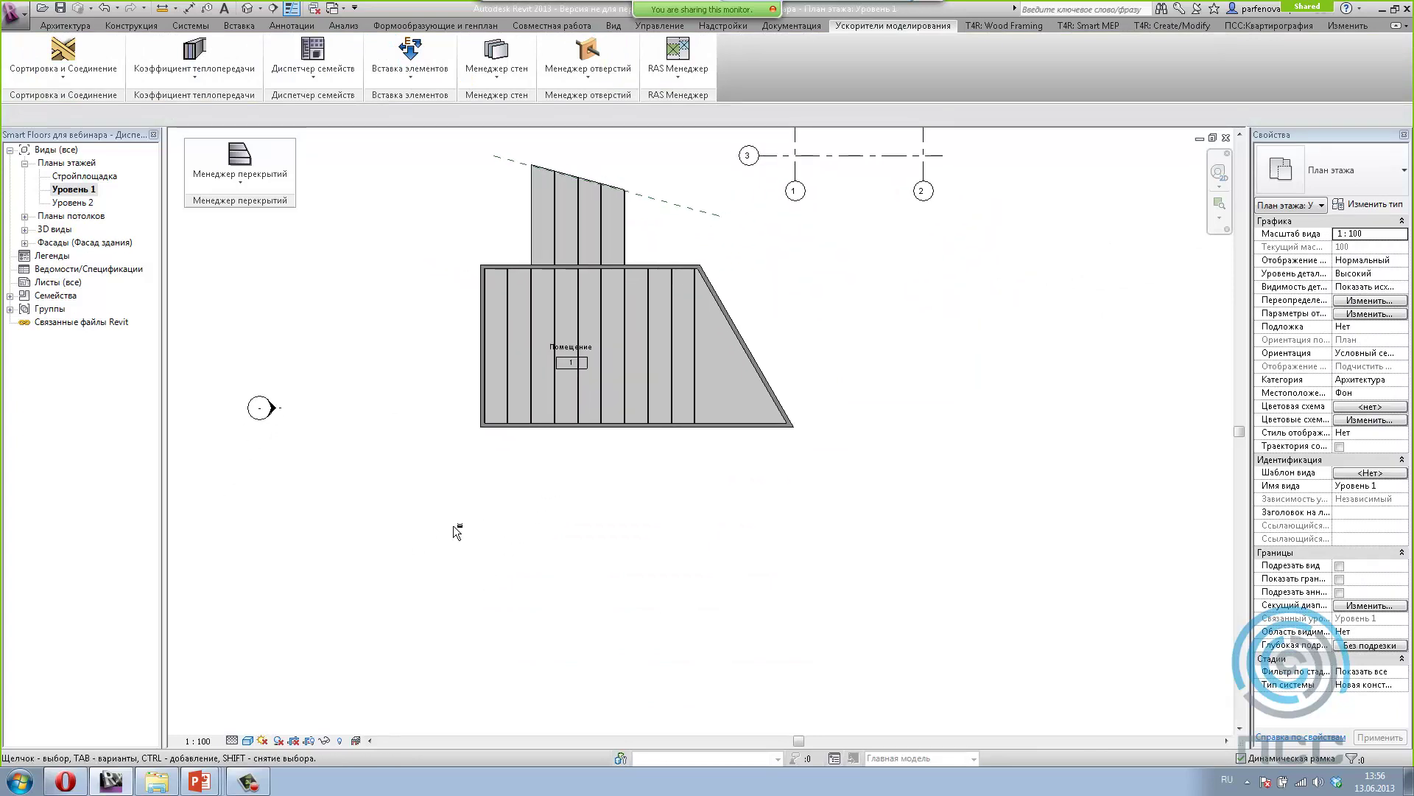
pyautogui.moveTo(405, 433); pyautogui.dragTo(344, 459, button='middle')
pyautogui.click(248, 8)
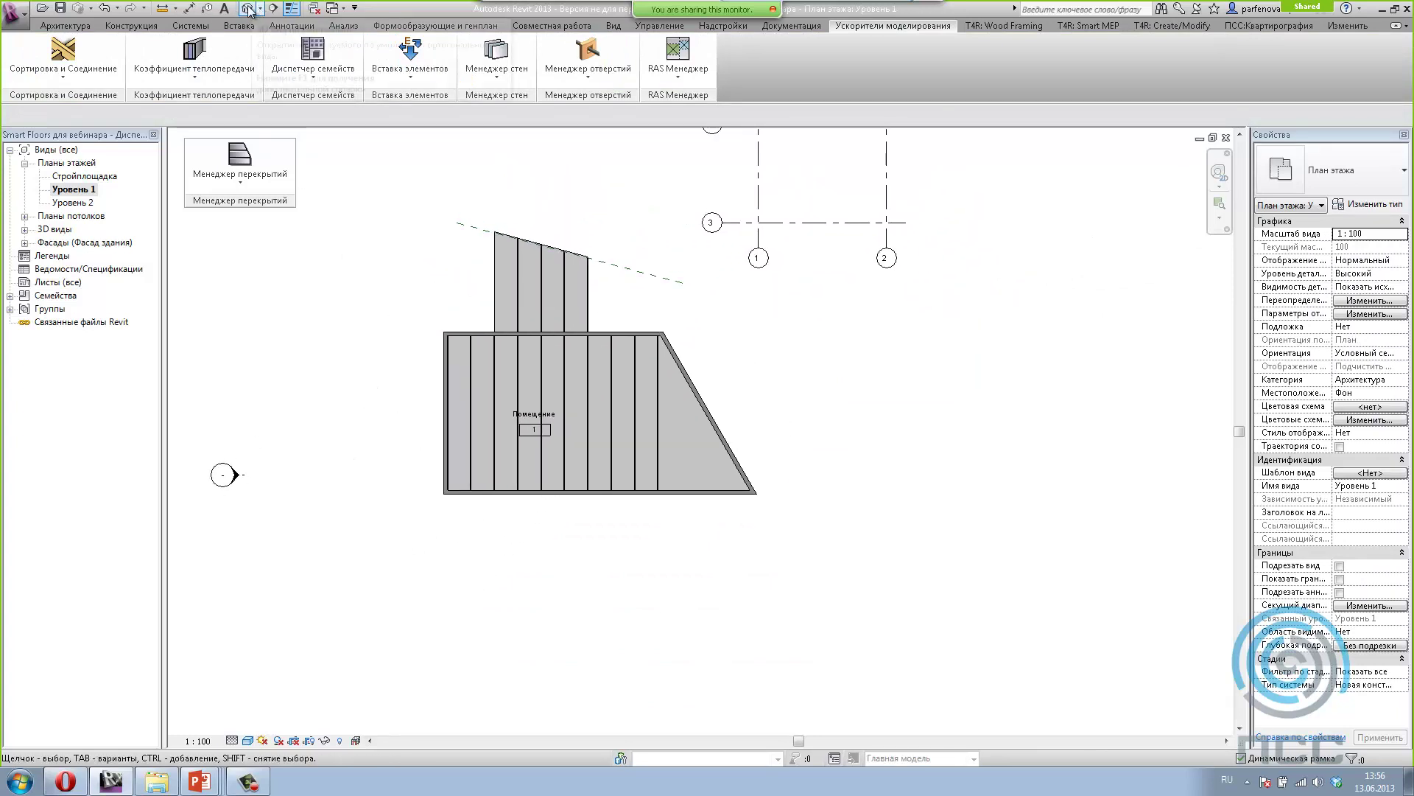
pyautogui.scroll(-5, 519, 400)
pyautogui.moveTo(501, 395)
pyautogui.keyDown('shift'); pyautogui.mouseDown(button='middle')
pyautogui.moveTo(587, 452)
pyautogui.moveTo(587, 474)
pyautogui.moveTo(805, 474)
pyautogui.moveTo(737, 486)
pyautogui.mouseUp(button='middle'); pyautogui.keyUp('shift')
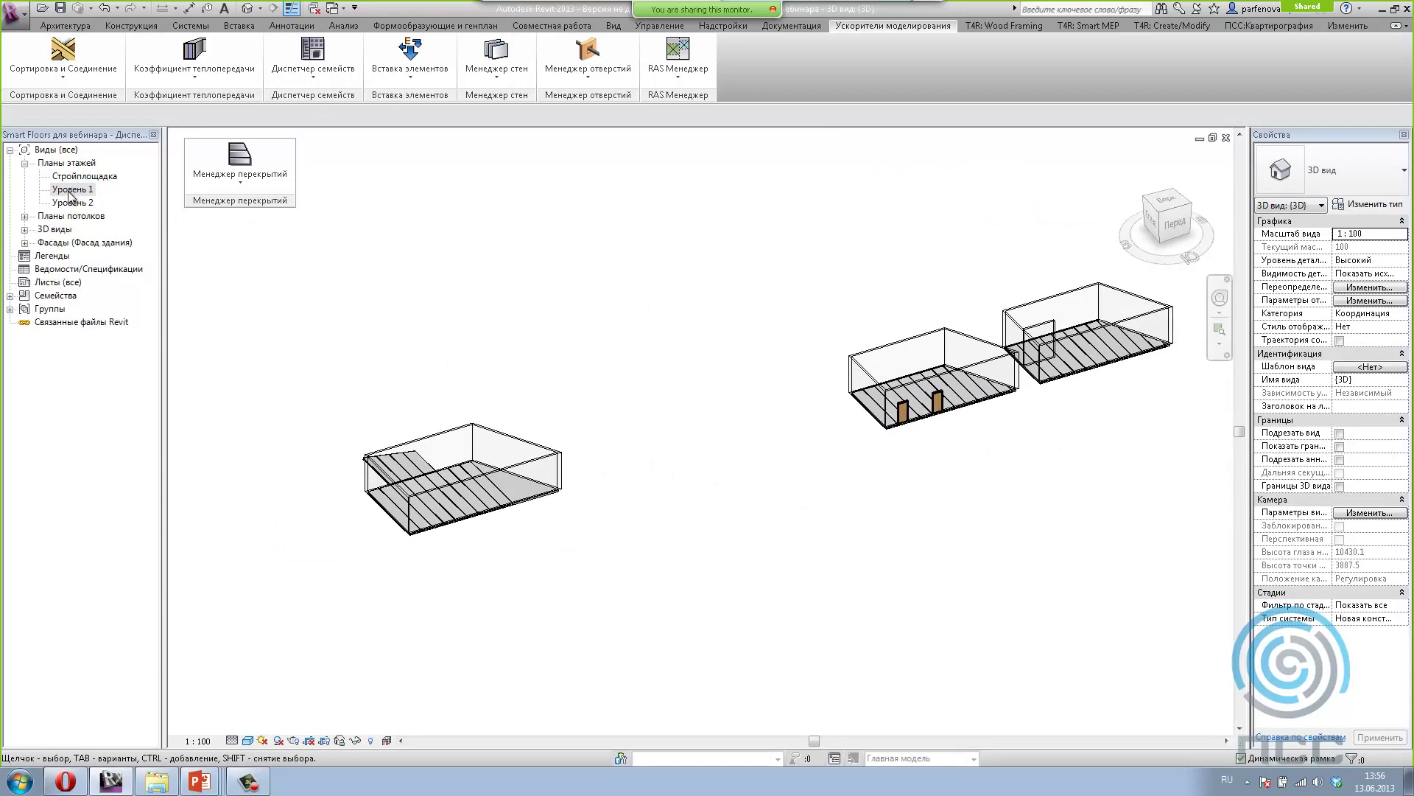
pyautogui.click(206, 187)
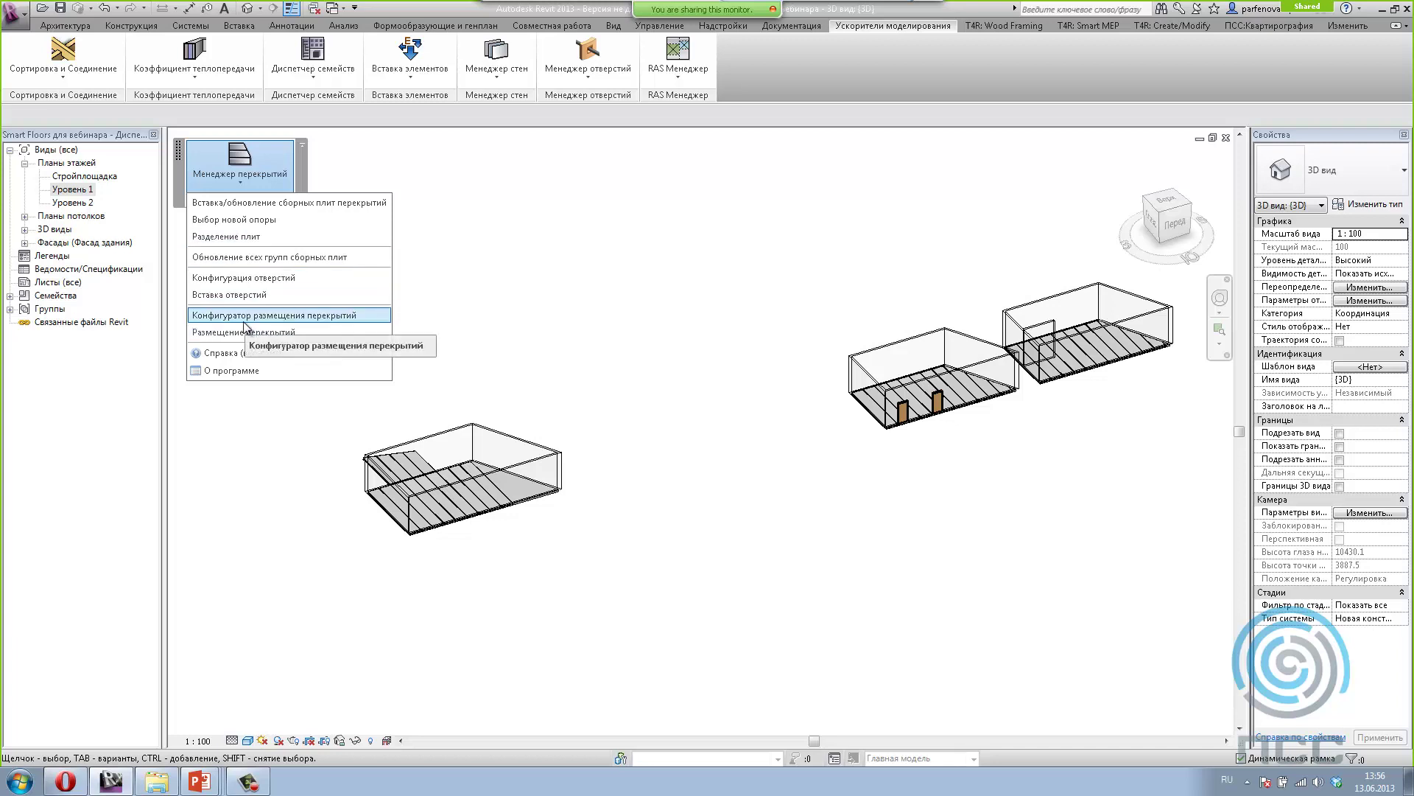
pyautogui.click(86, 190)
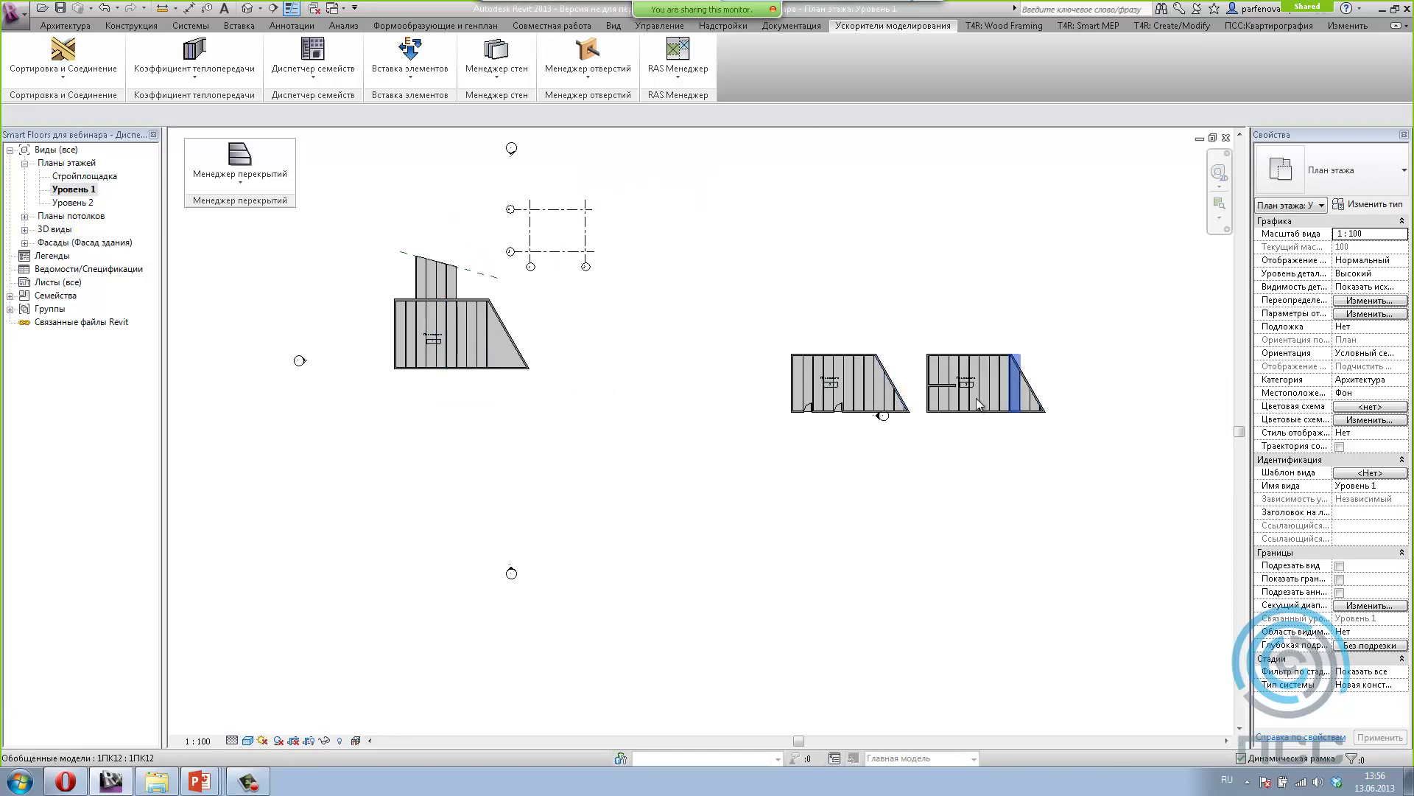
pyautogui.scroll(3, 971, 387)
pyautogui.click(881, 382)
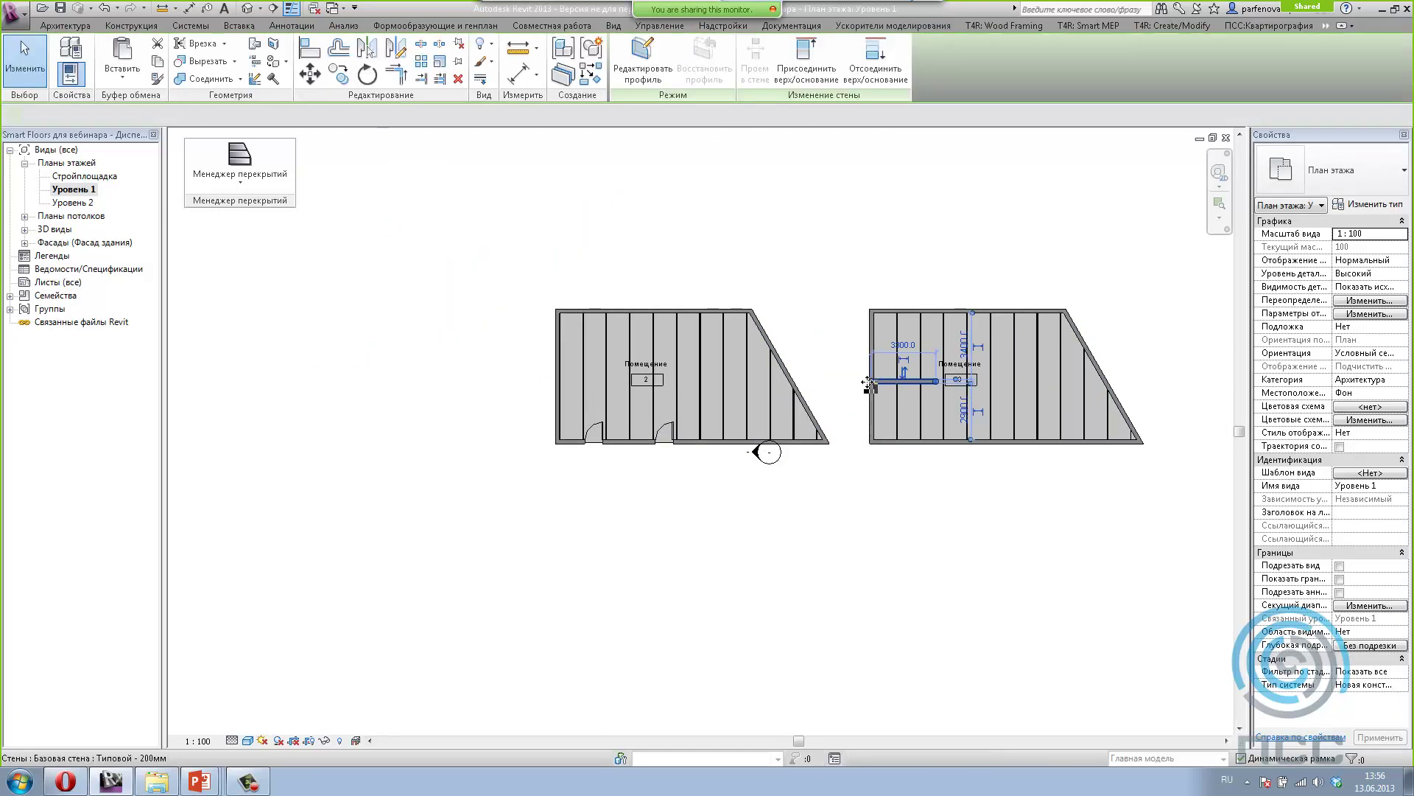
pyautogui.scroll(2, 661, 436)
pyautogui.scroll(3, 661, 436)
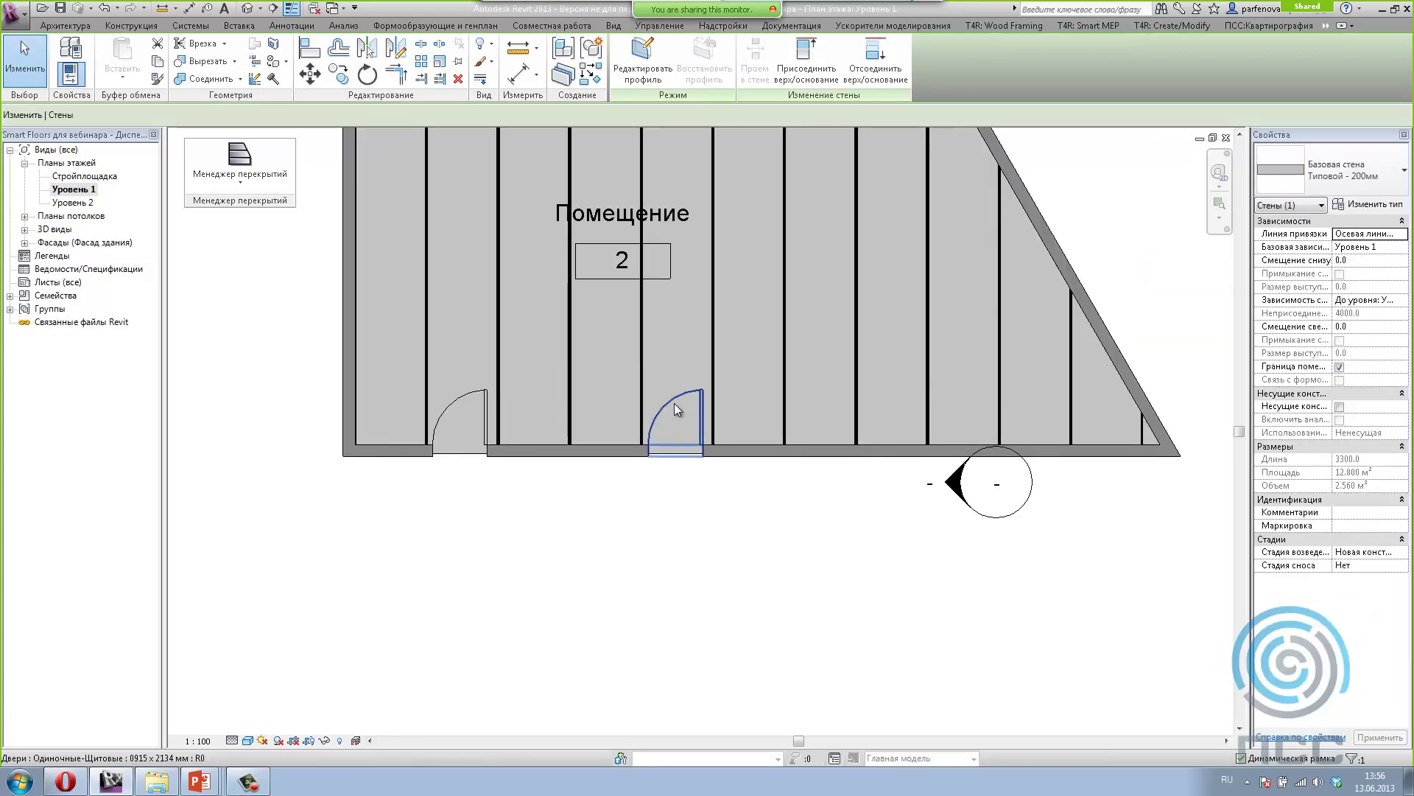
pyautogui.scroll(-2, 674, 403)
pyautogui.scroll(-5, 753, 475)
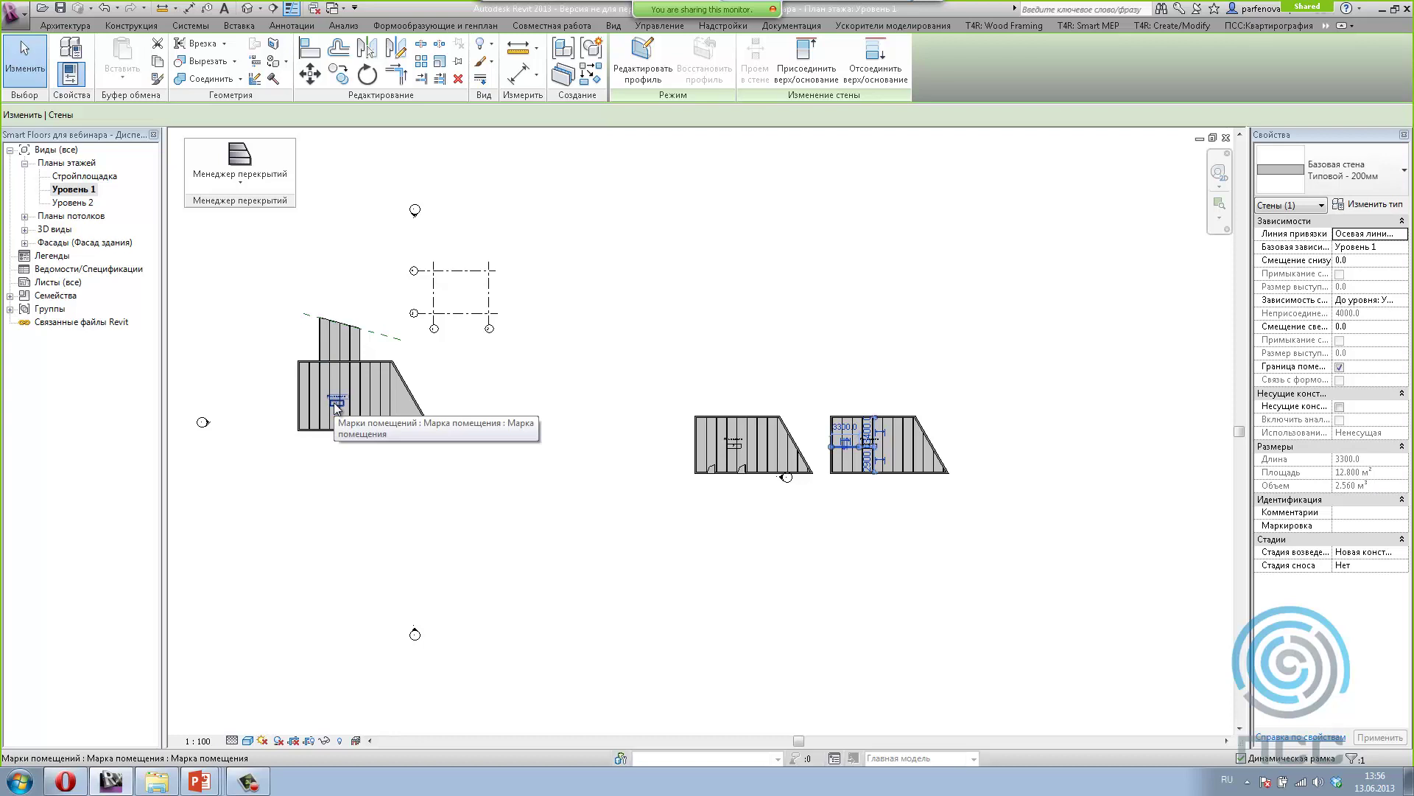
pyautogui.press('Tab')
pyautogui.press('Tab')
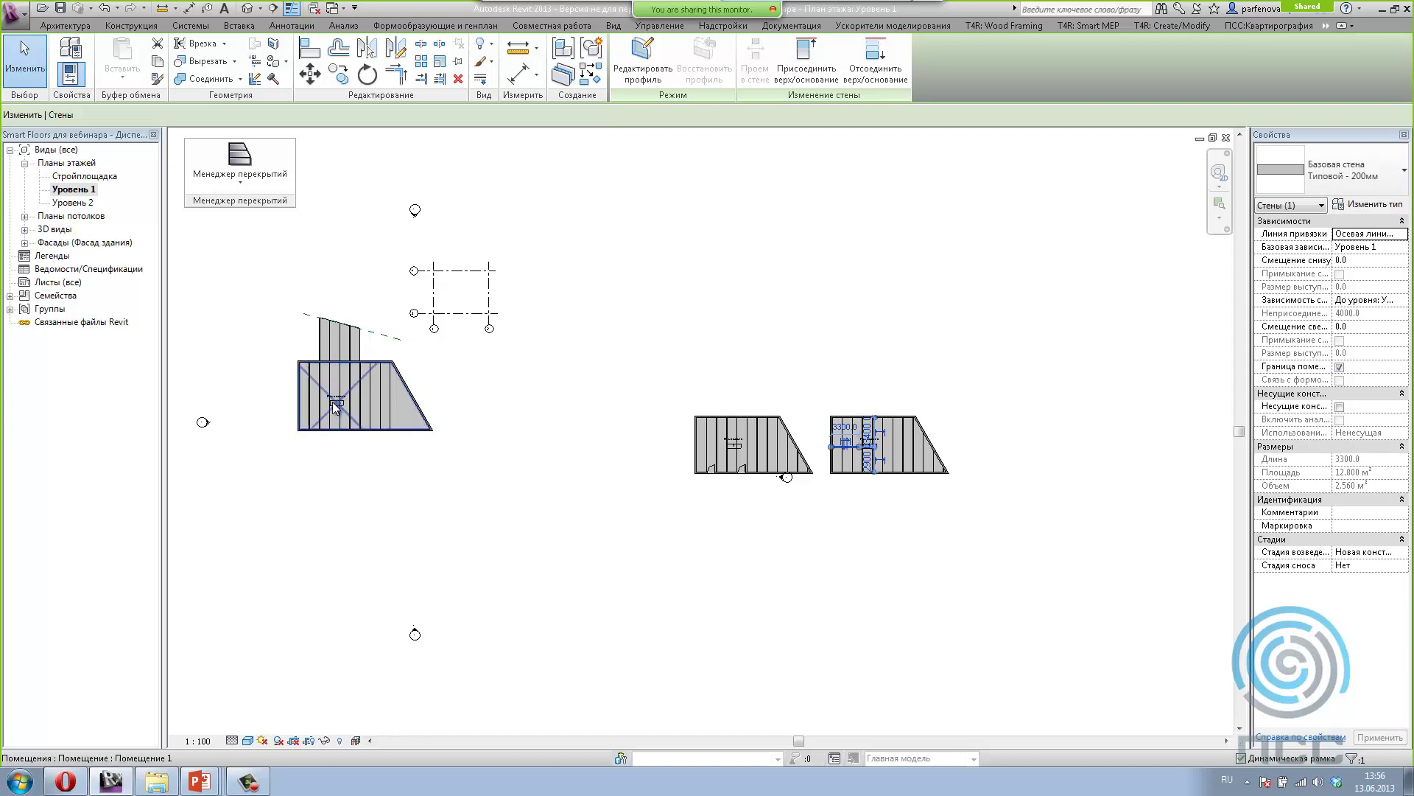
pyautogui.press('Tab')
pyautogui.press('Tab')
pyautogui.press('Tab')
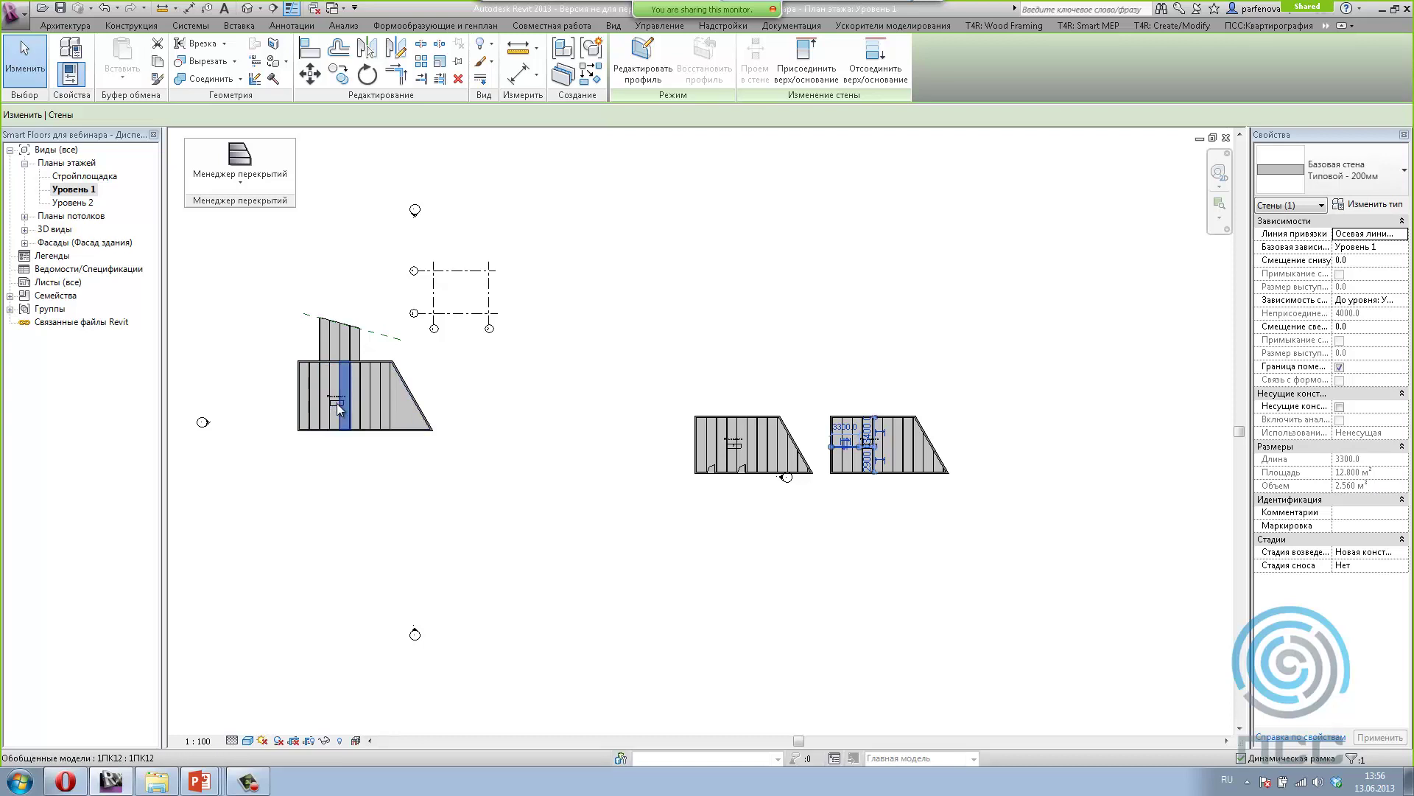
pyautogui.scroll(3, 333, 405)
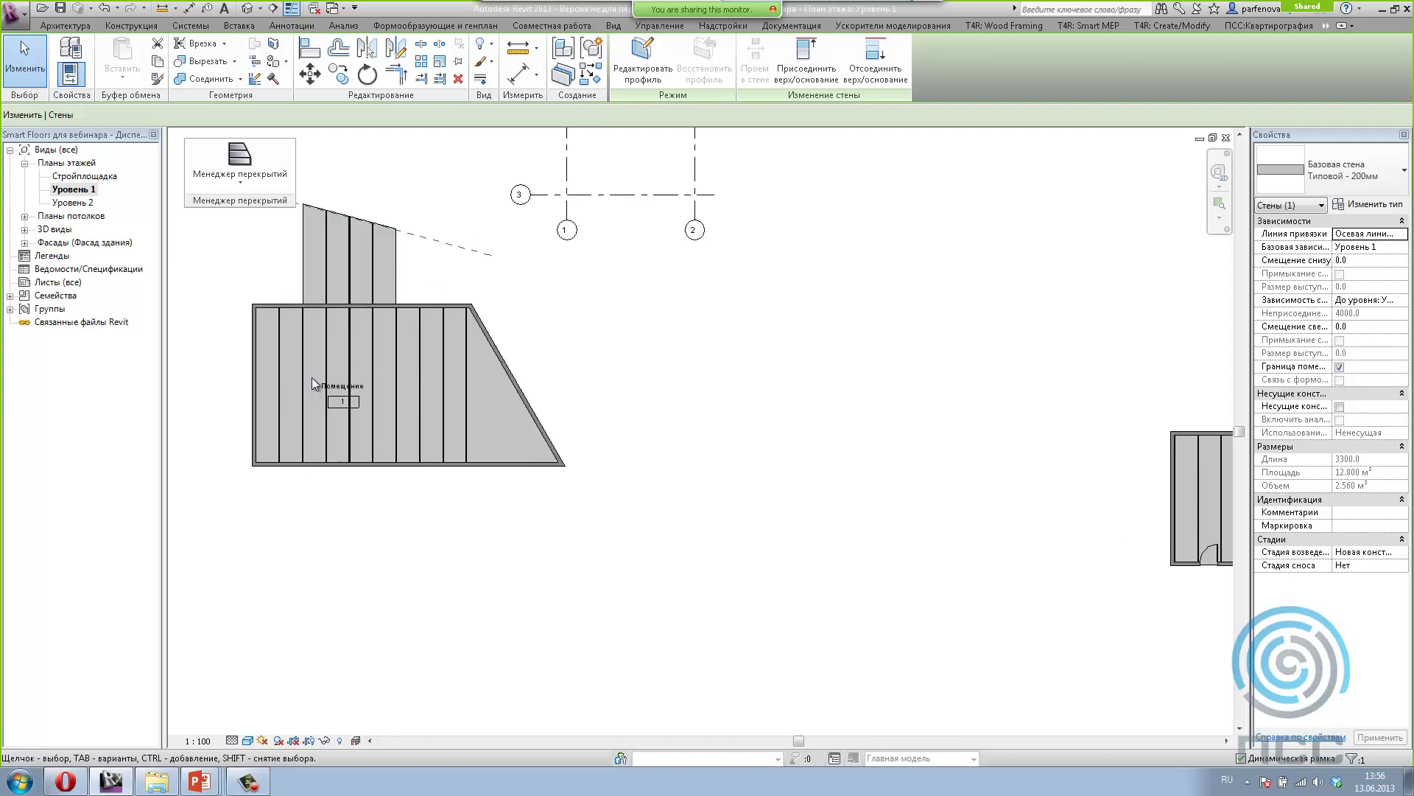
pyautogui.press('Tab')
pyautogui.press('Tab')
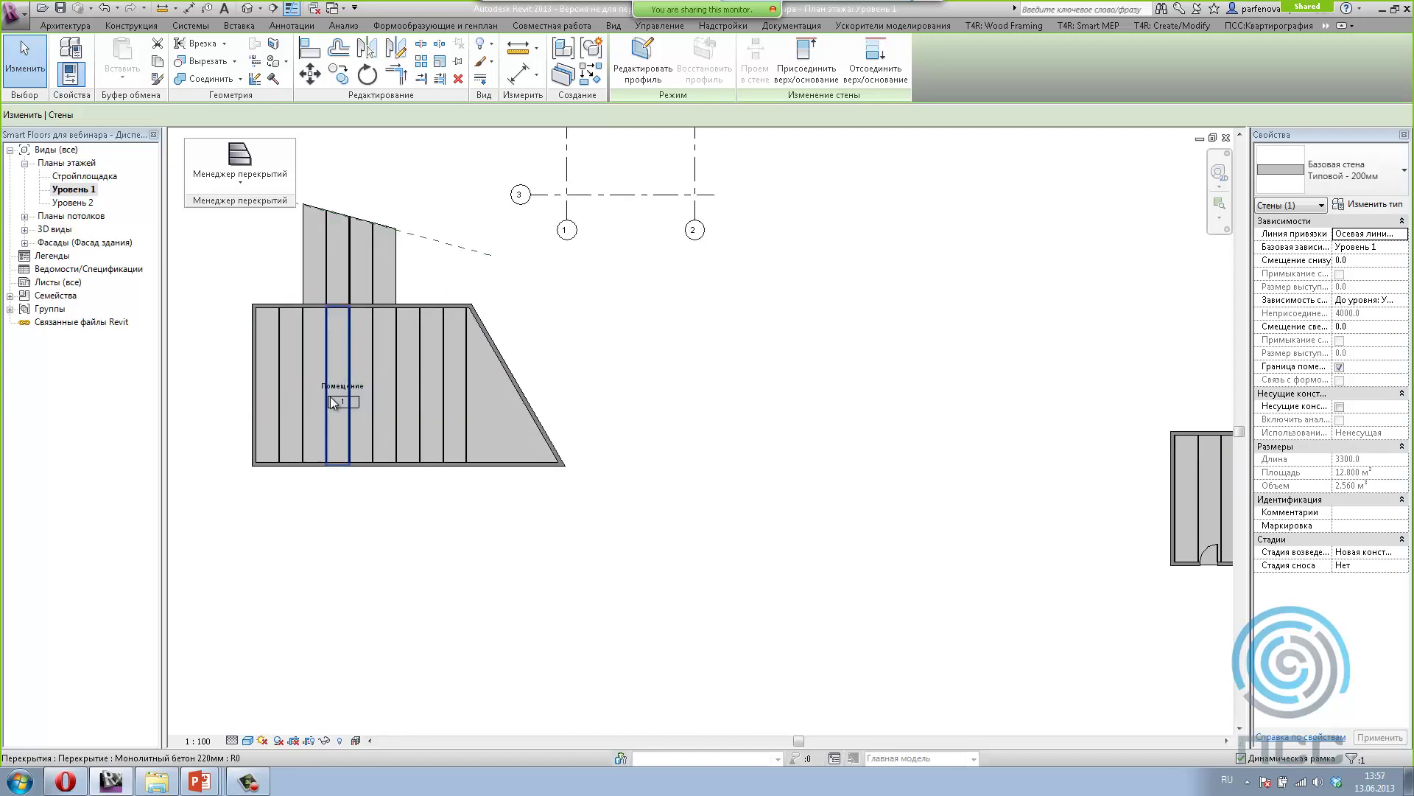
pyautogui.press('Tab')
# Step: Select the rooms in the middle and right-hand plans together and open Менеджер перекрытий
pyautogui.click(342, 400)
pyautogui.rightClick(342, 400)
pyautogui.moveTo(415, 559)
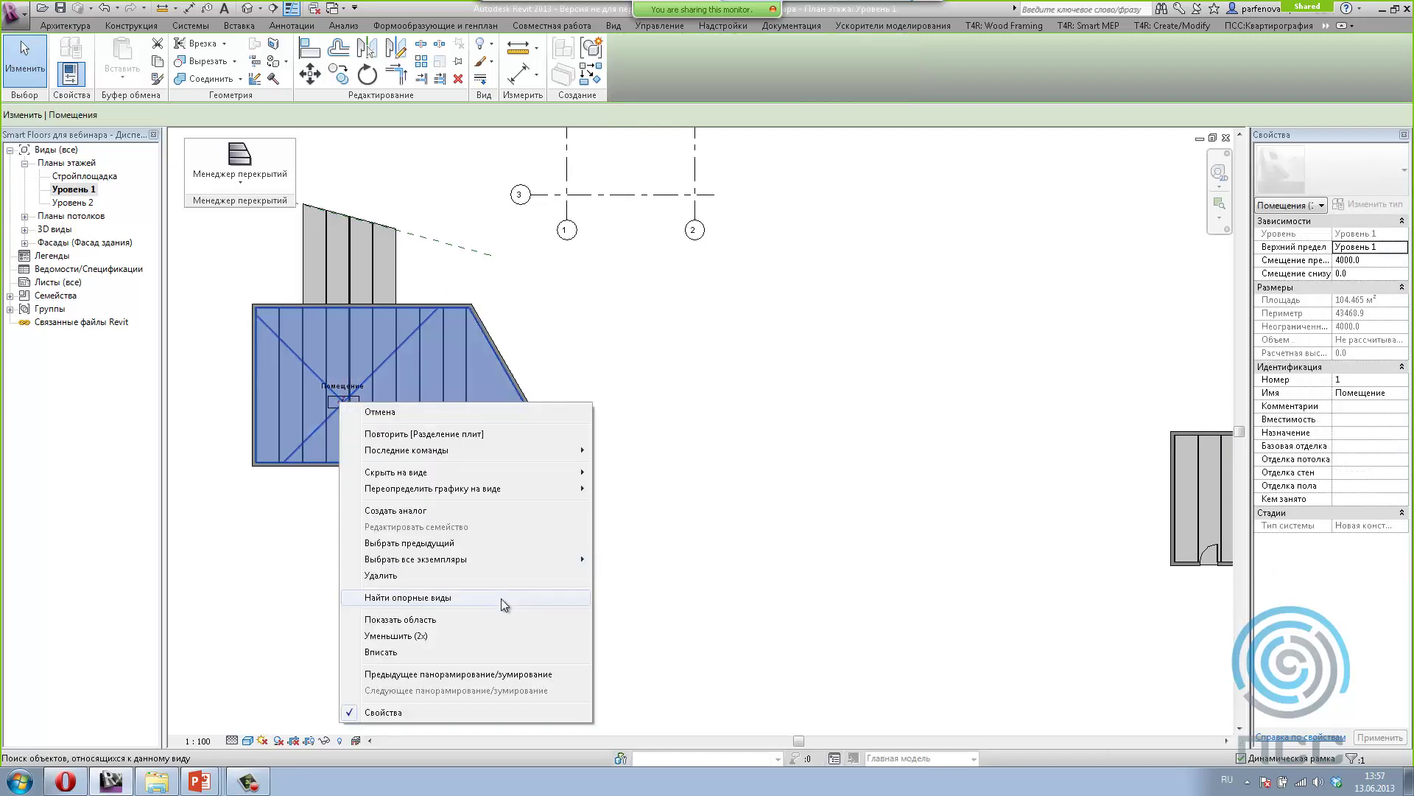
pyautogui.click(764, 364)
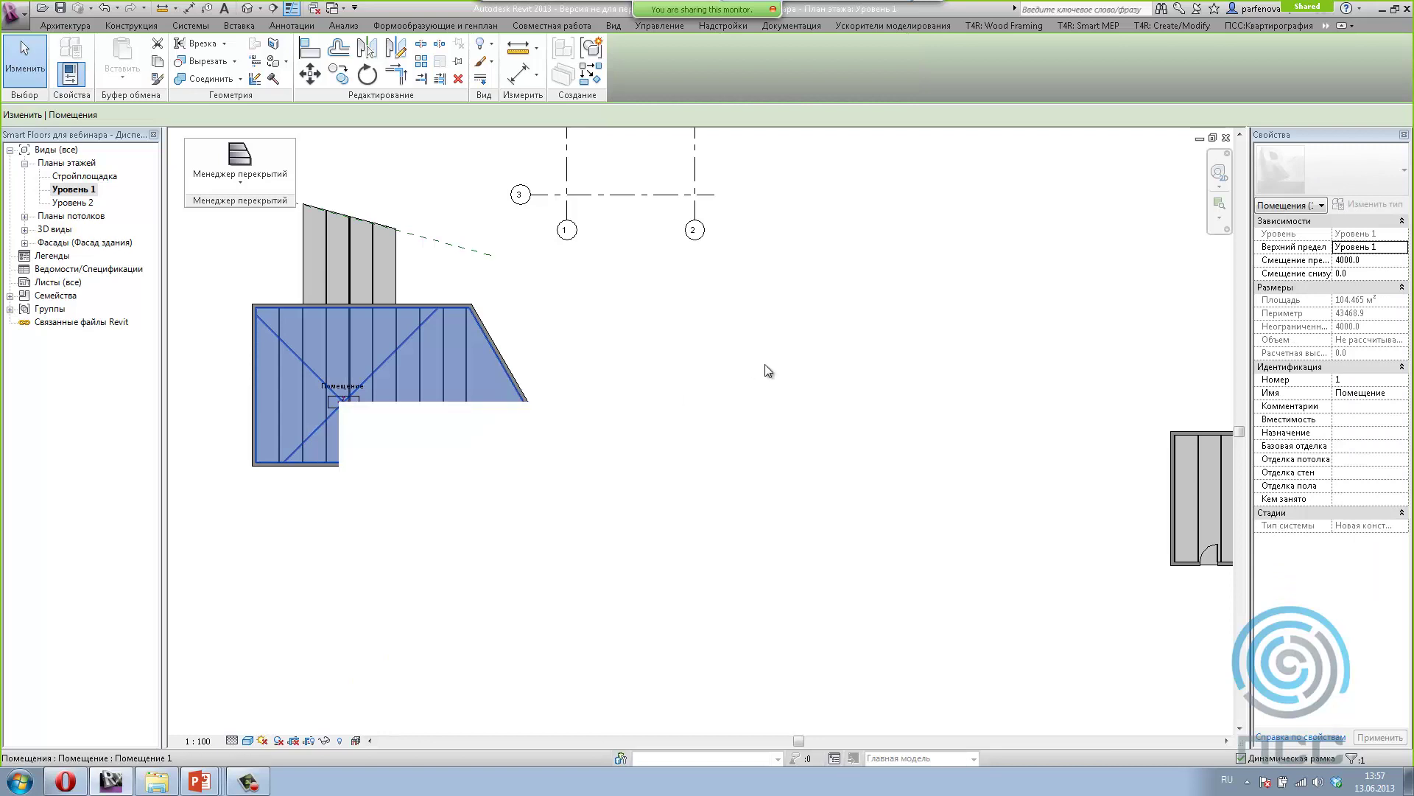
pyautogui.scroll(-2, 593, 373)
pyautogui.scroll(-1, 594, 373)
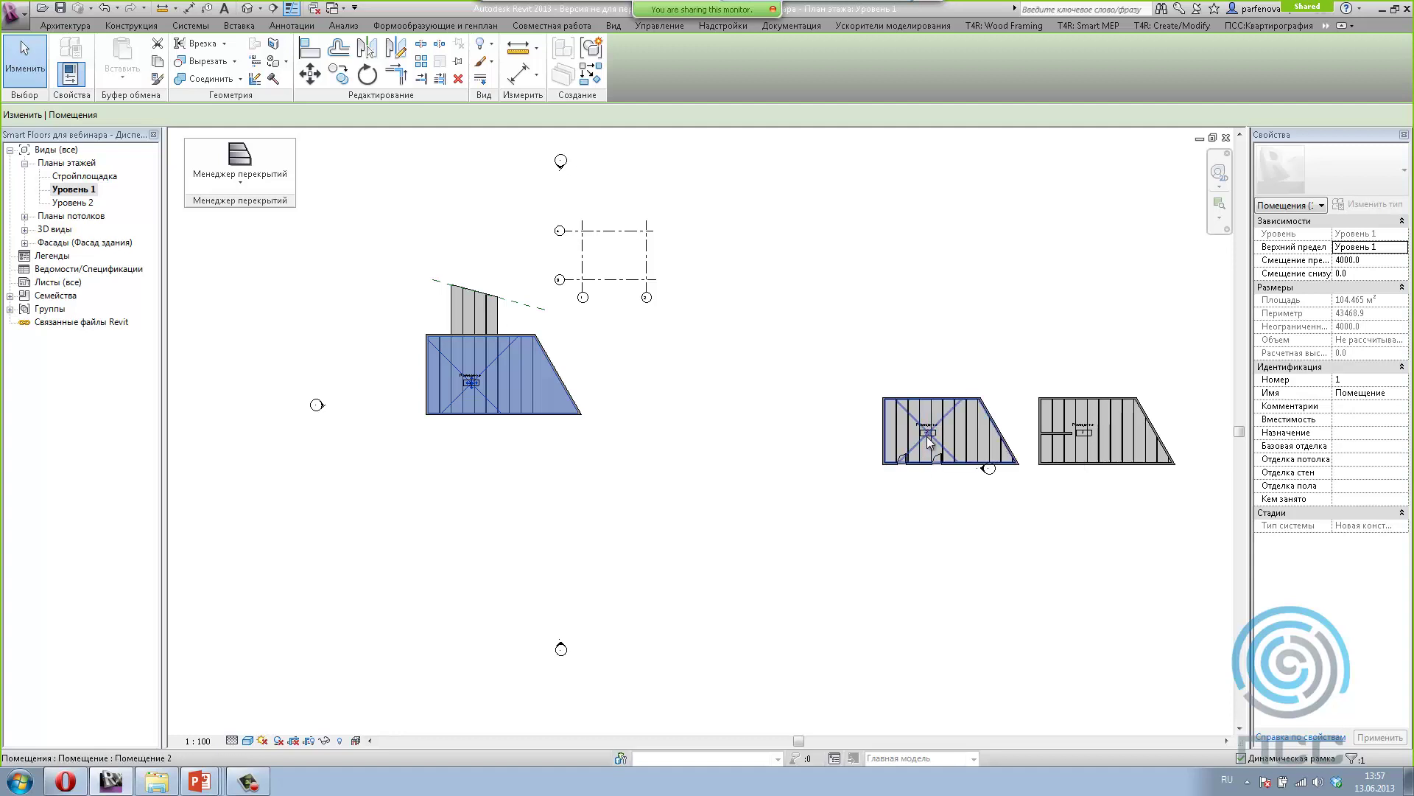
pyautogui.click(983, 447)
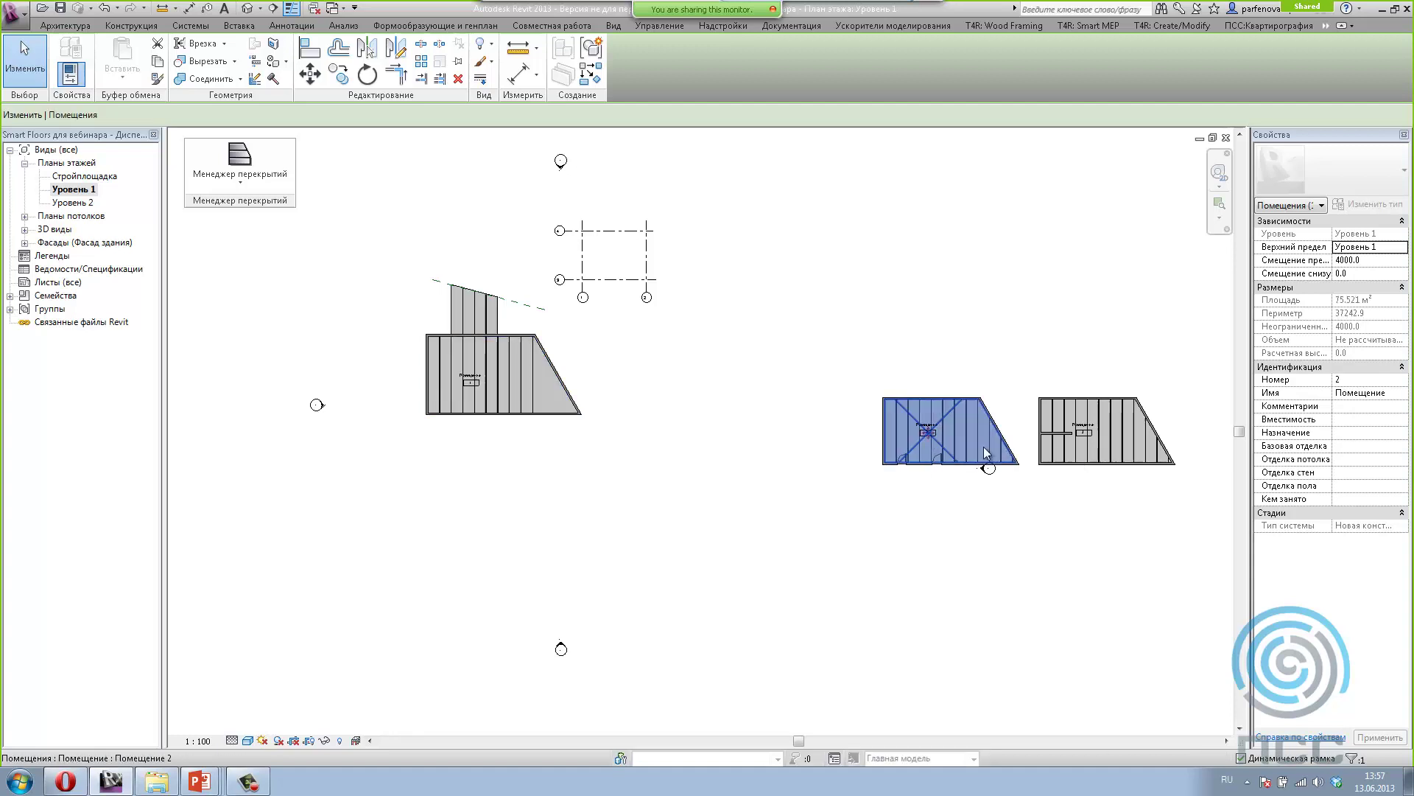
pyautogui.keyDown('ctrl'); pyautogui.click(1071, 445); pyautogui.keyUp('ctrl')
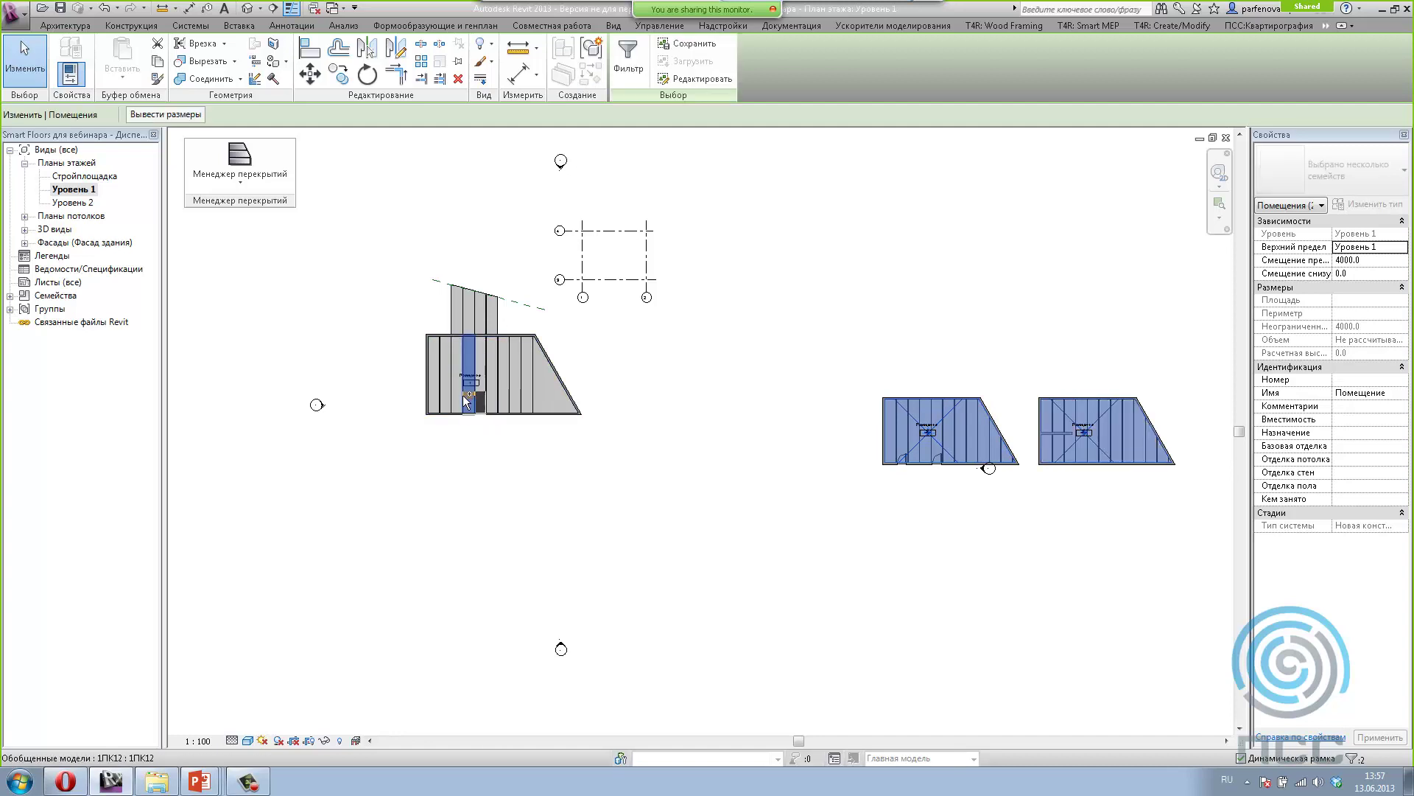
pyautogui.moveTo(994, 514); pyautogui.dragTo(866, 478, button='middle')
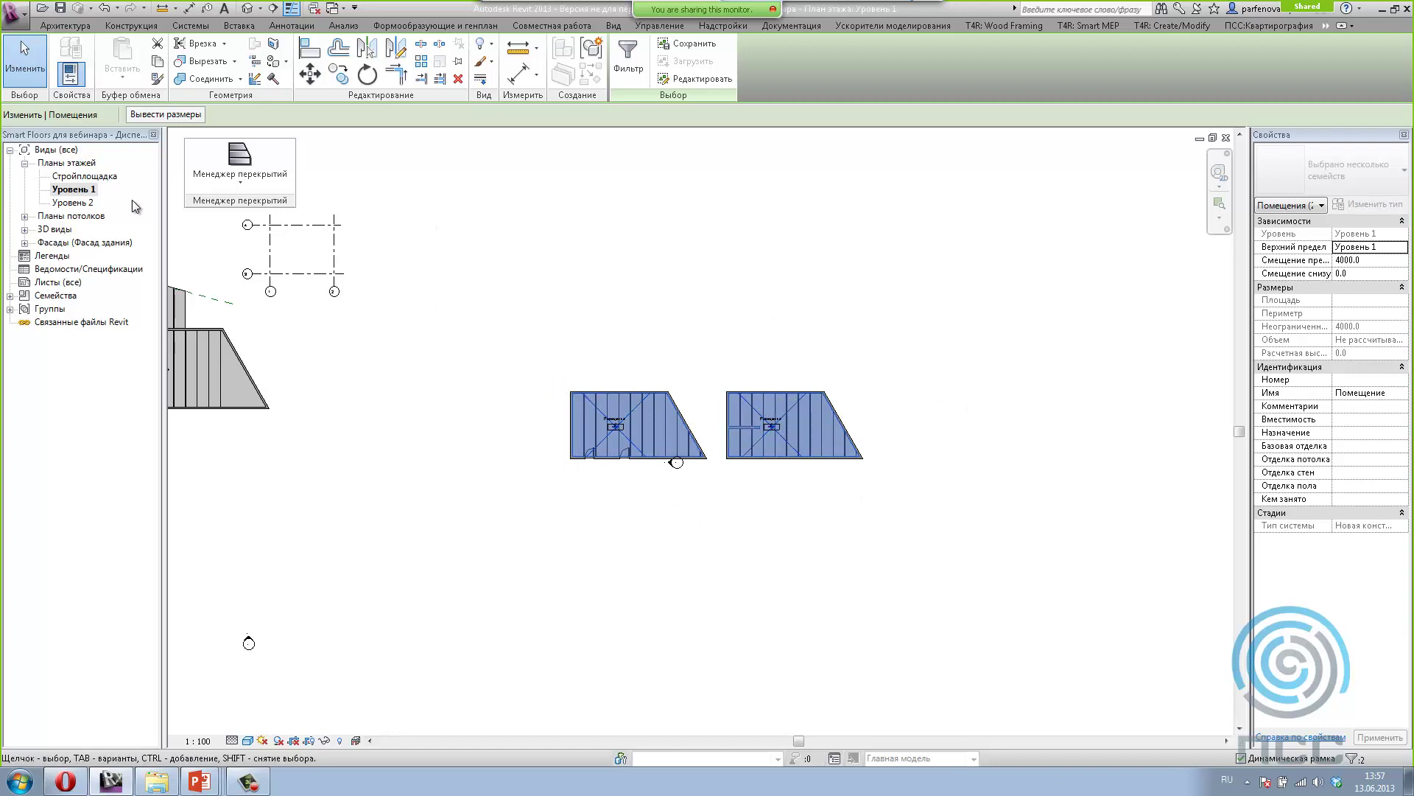
pyautogui.click(252, 190)
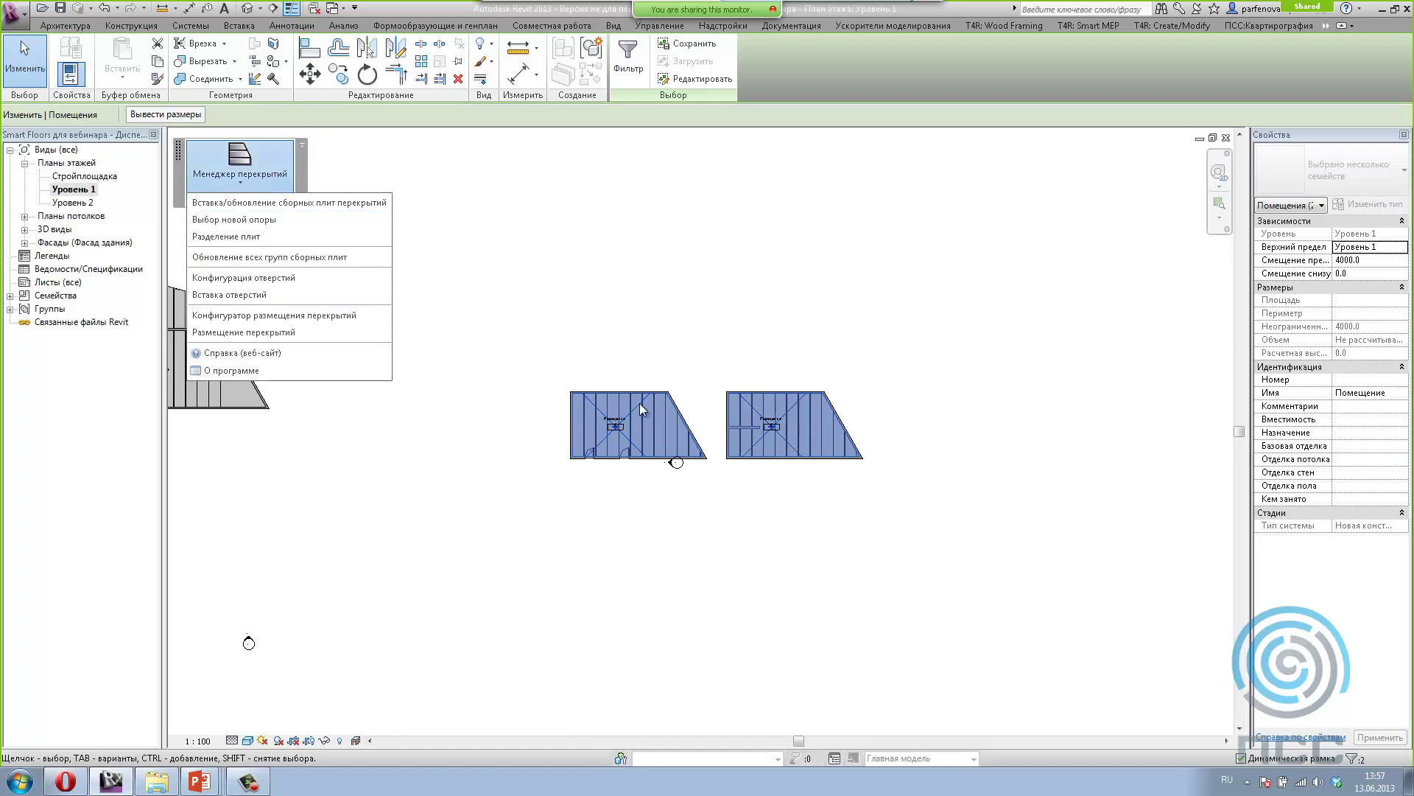
# Step: In the Floor Placement Configurator, set the floor type to Бетон-Промышленный 362мм
pyautogui.click(198, 315)
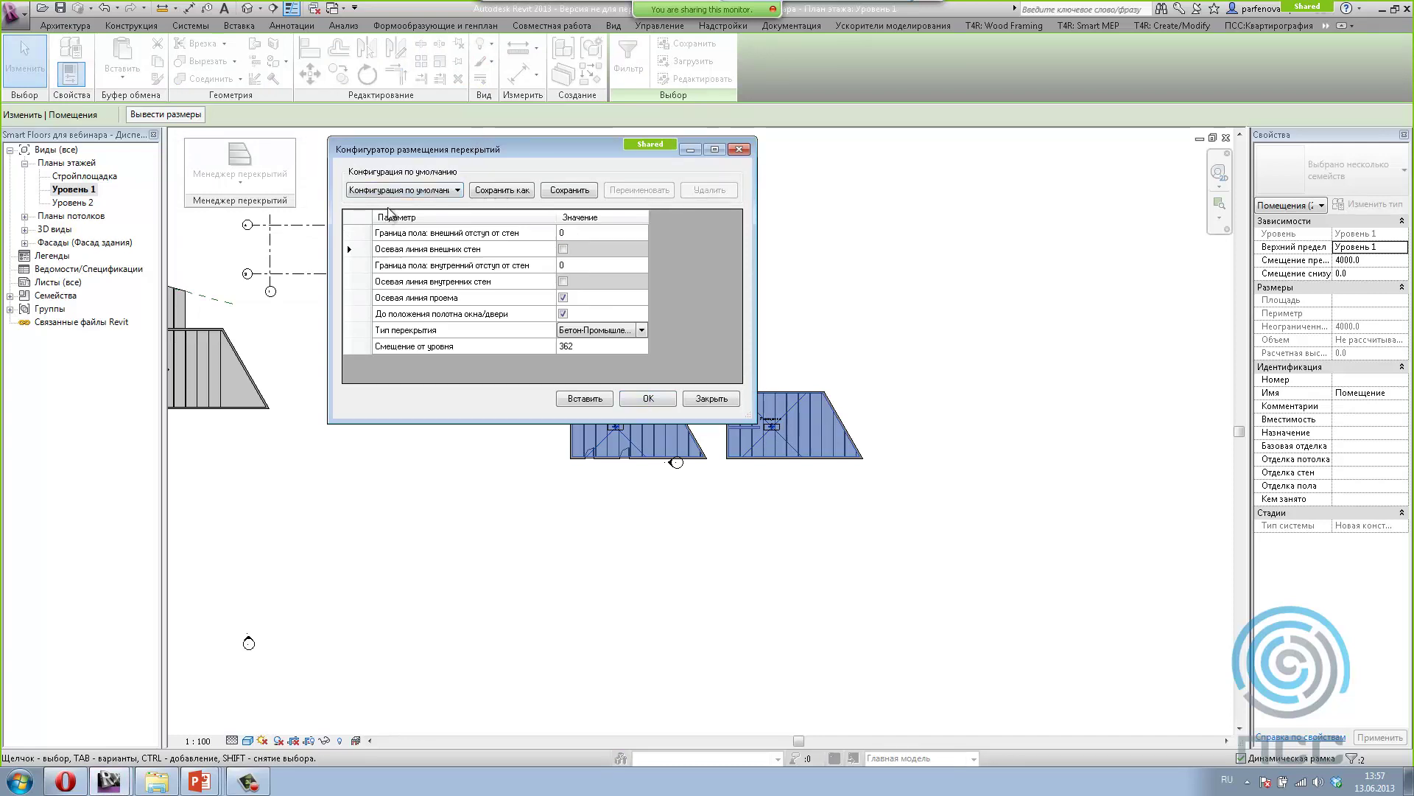
pyautogui.click(458, 191)
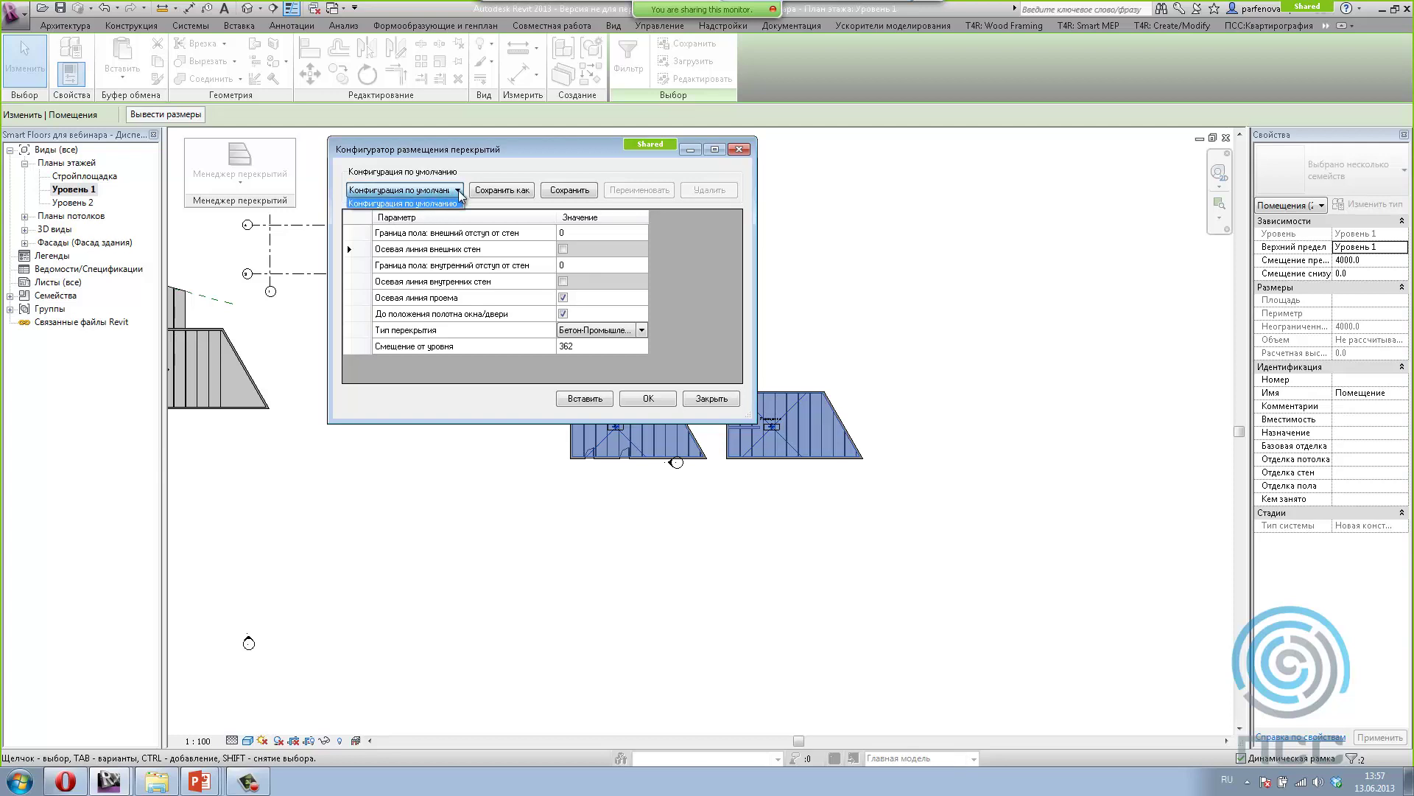
pyautogui.click(458, 193)
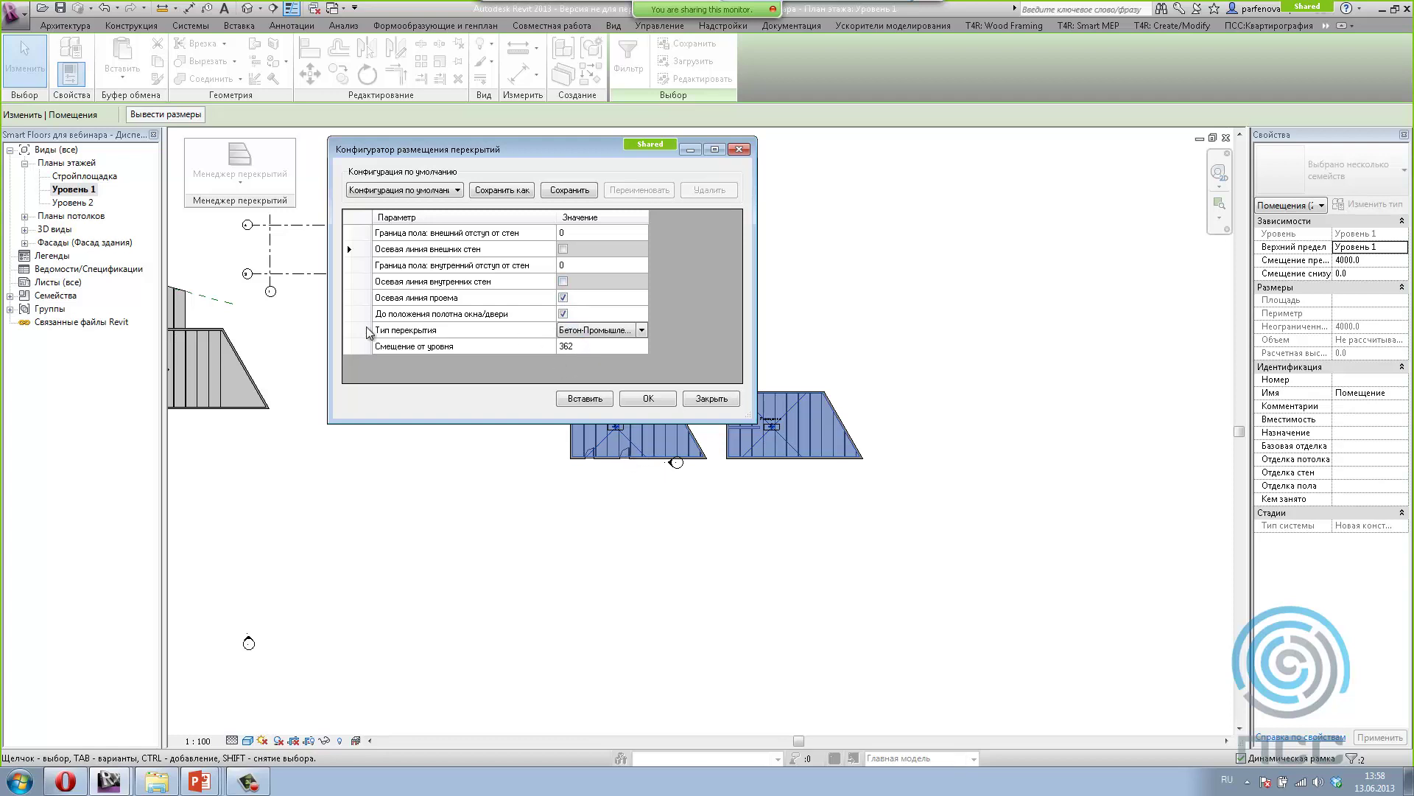
pyautogui.click(642, 331)
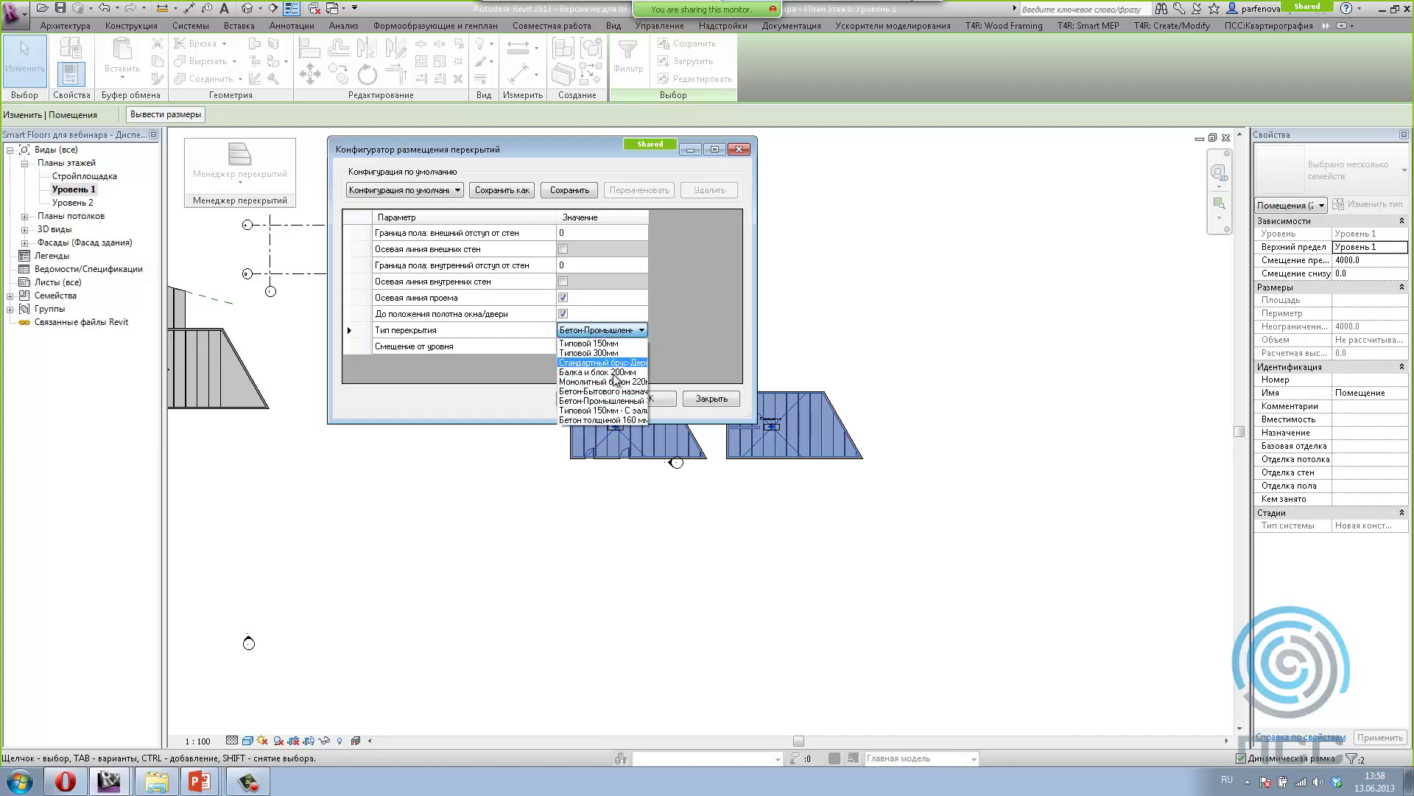
pyautogui.click(600, 401)
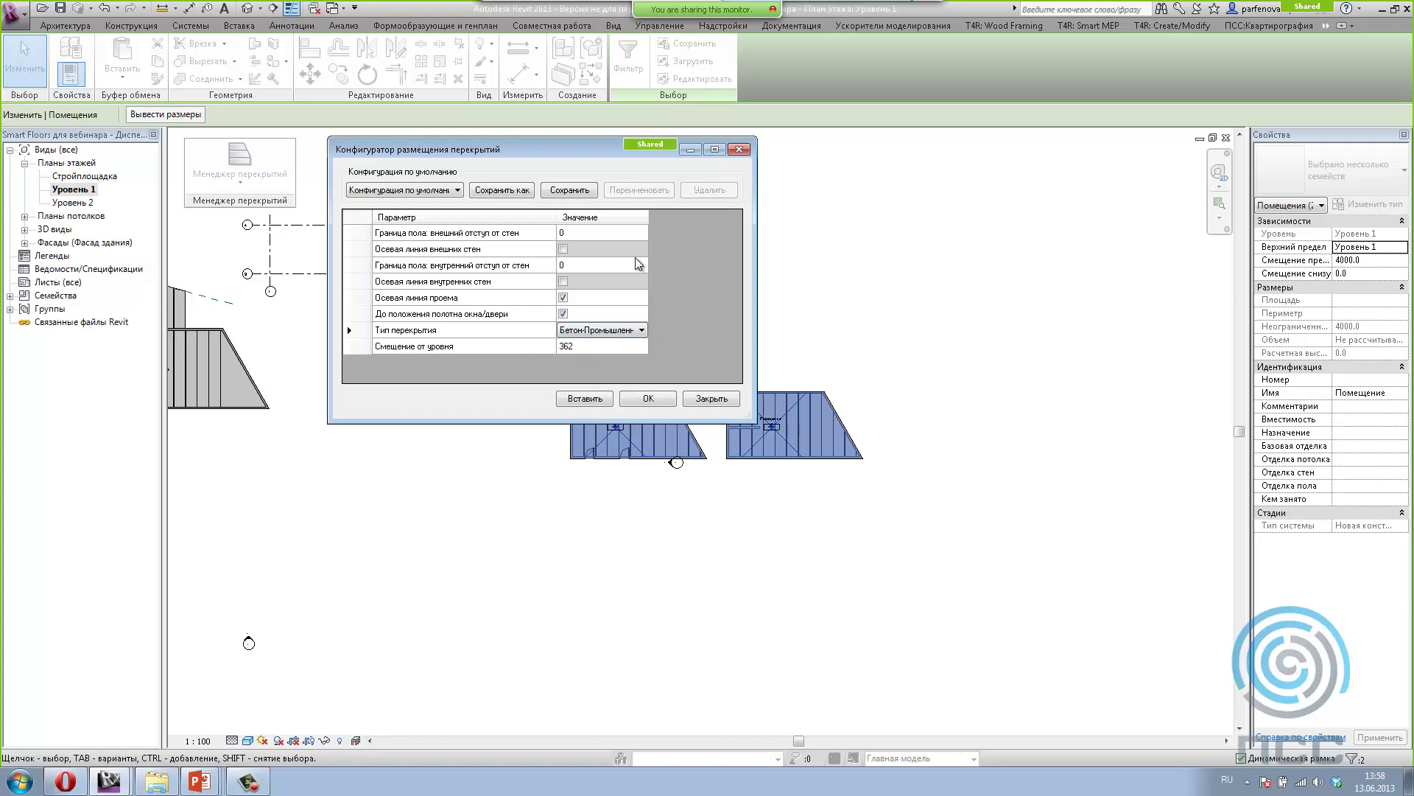
pyautogui.moveTo(646, 216); pyautogui.dragTo(712, 217)
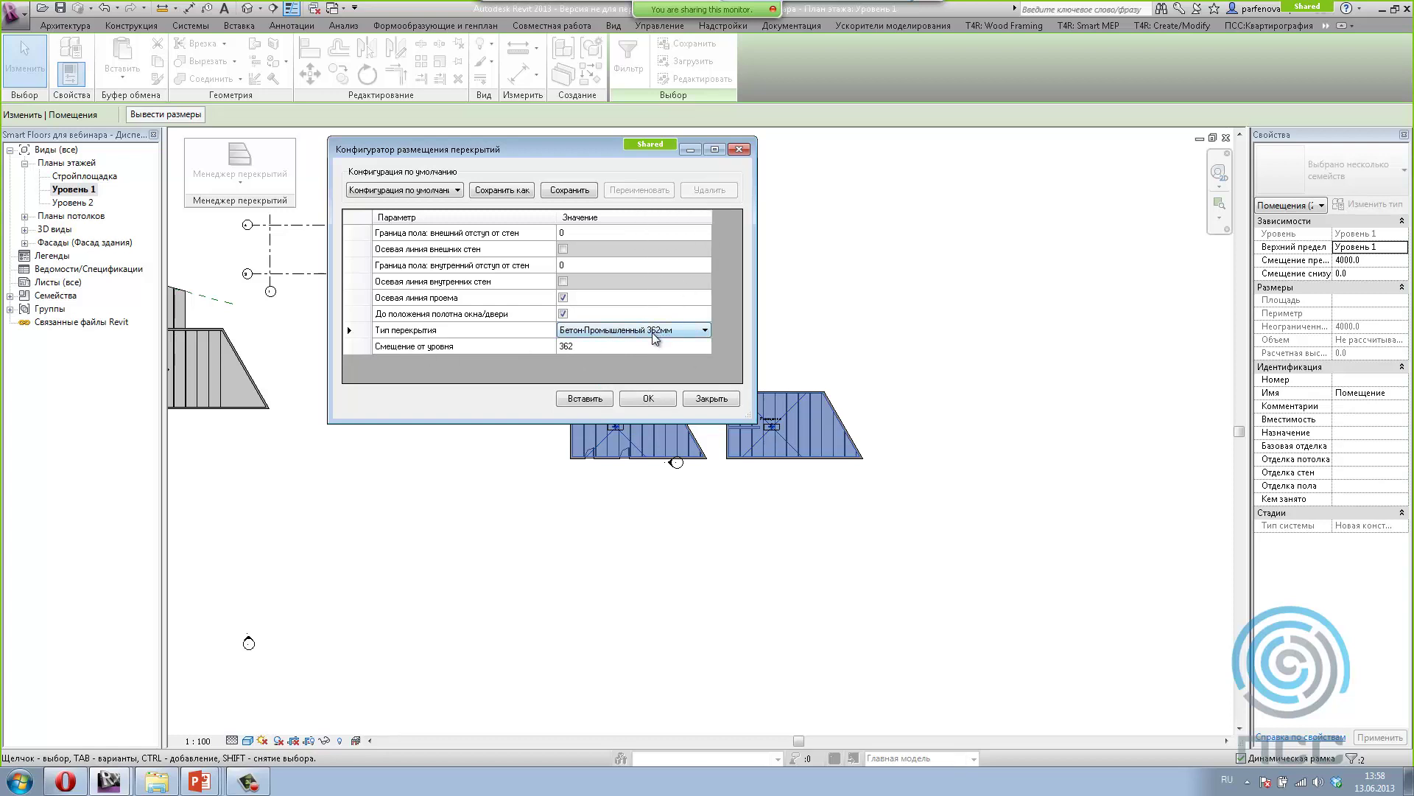
# Step: Insert the configured floors into both rooms and close the configurator
pyautogui.click(582, 400)
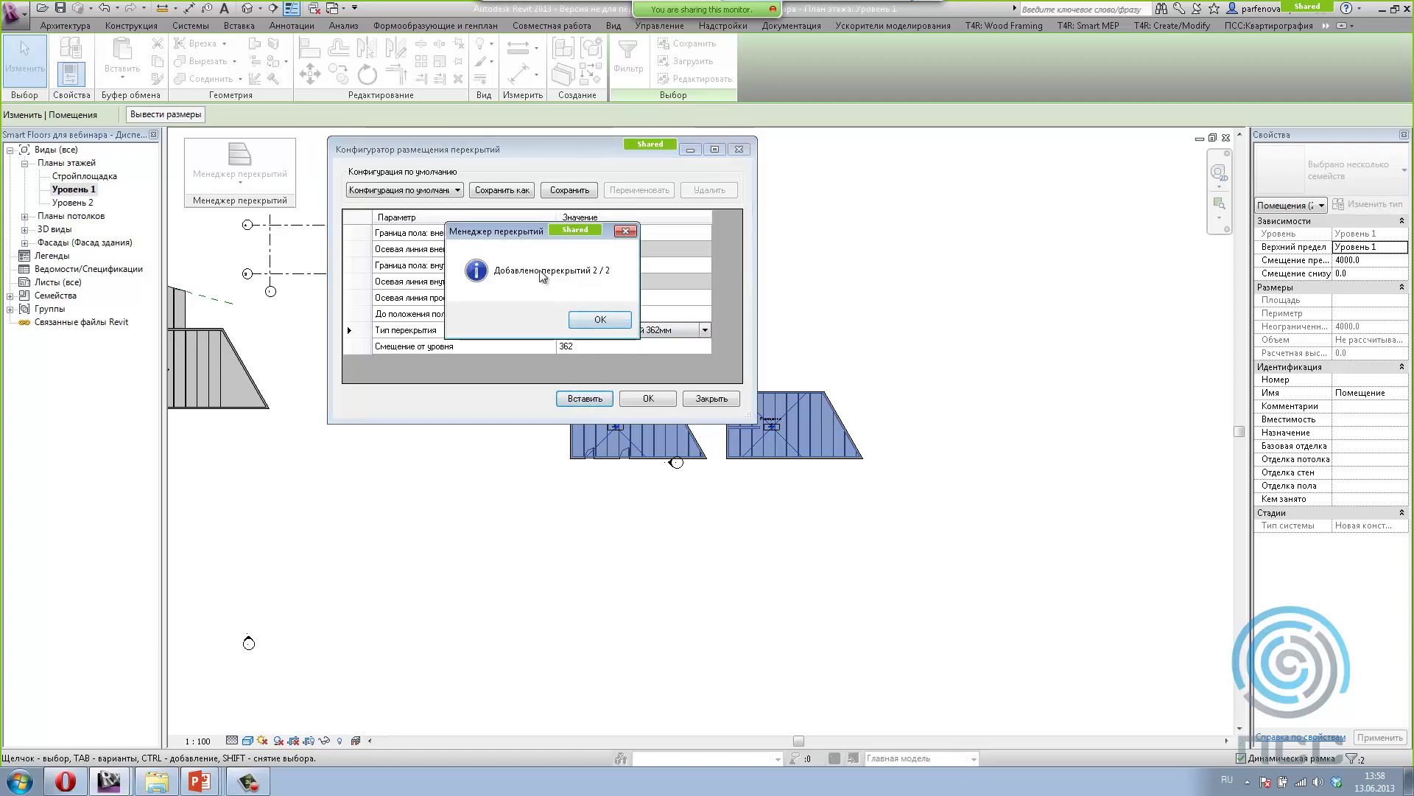
pyautogui.click(606, 321)
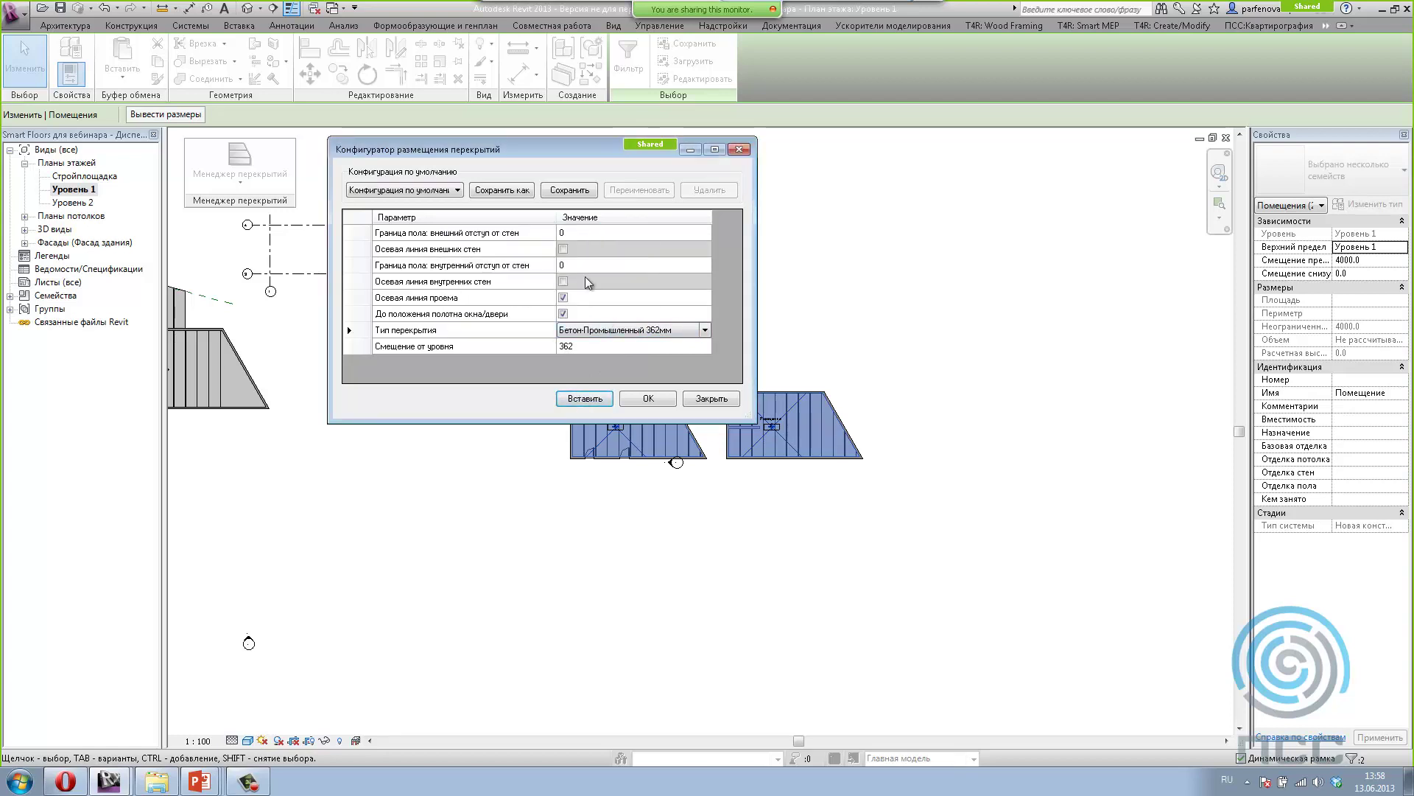
pyautogui.click(644, 399)
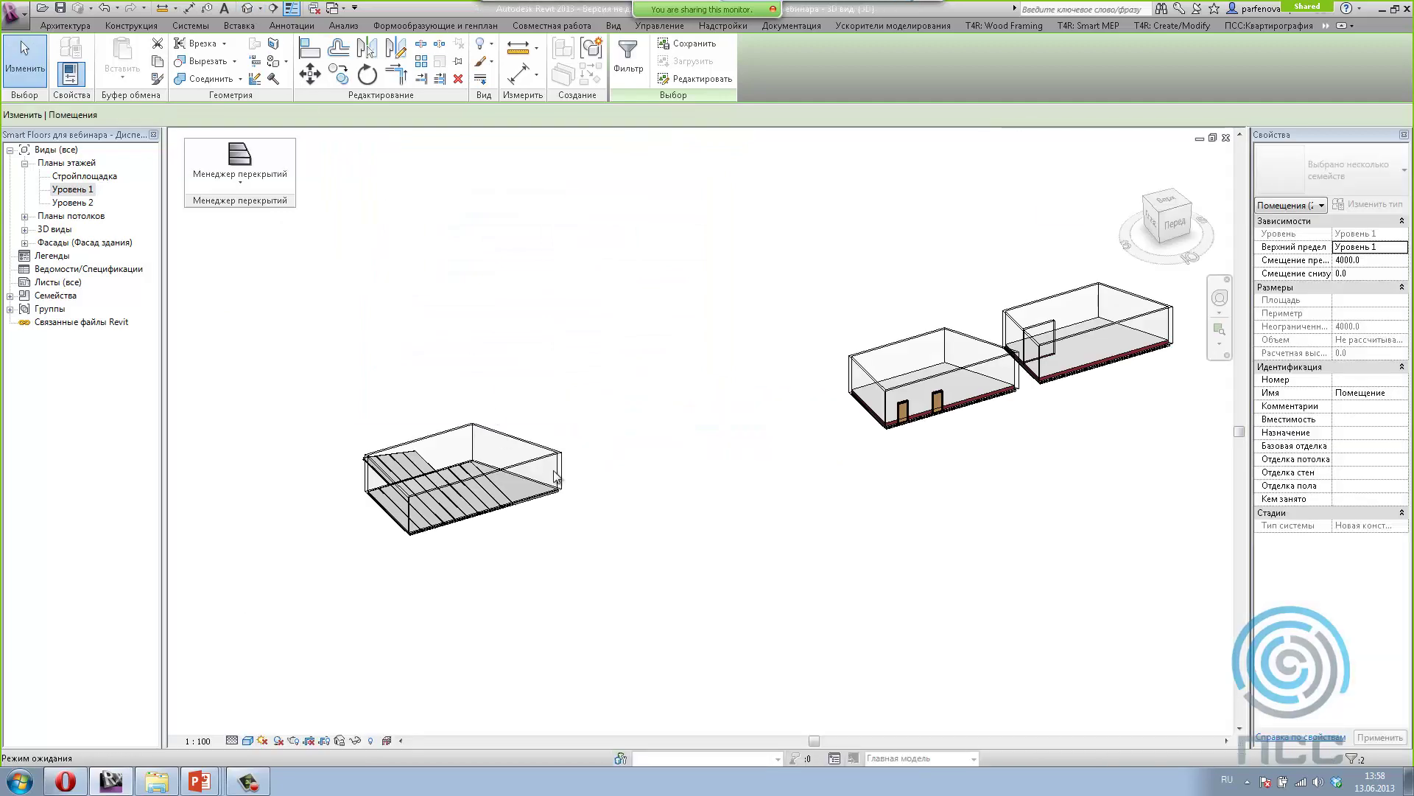
# Step: Select the floor slab of the two-door building and start Edit Boundary
pyautogui.click(951, 488)
pyautogui.scroll(2, 923, 440)
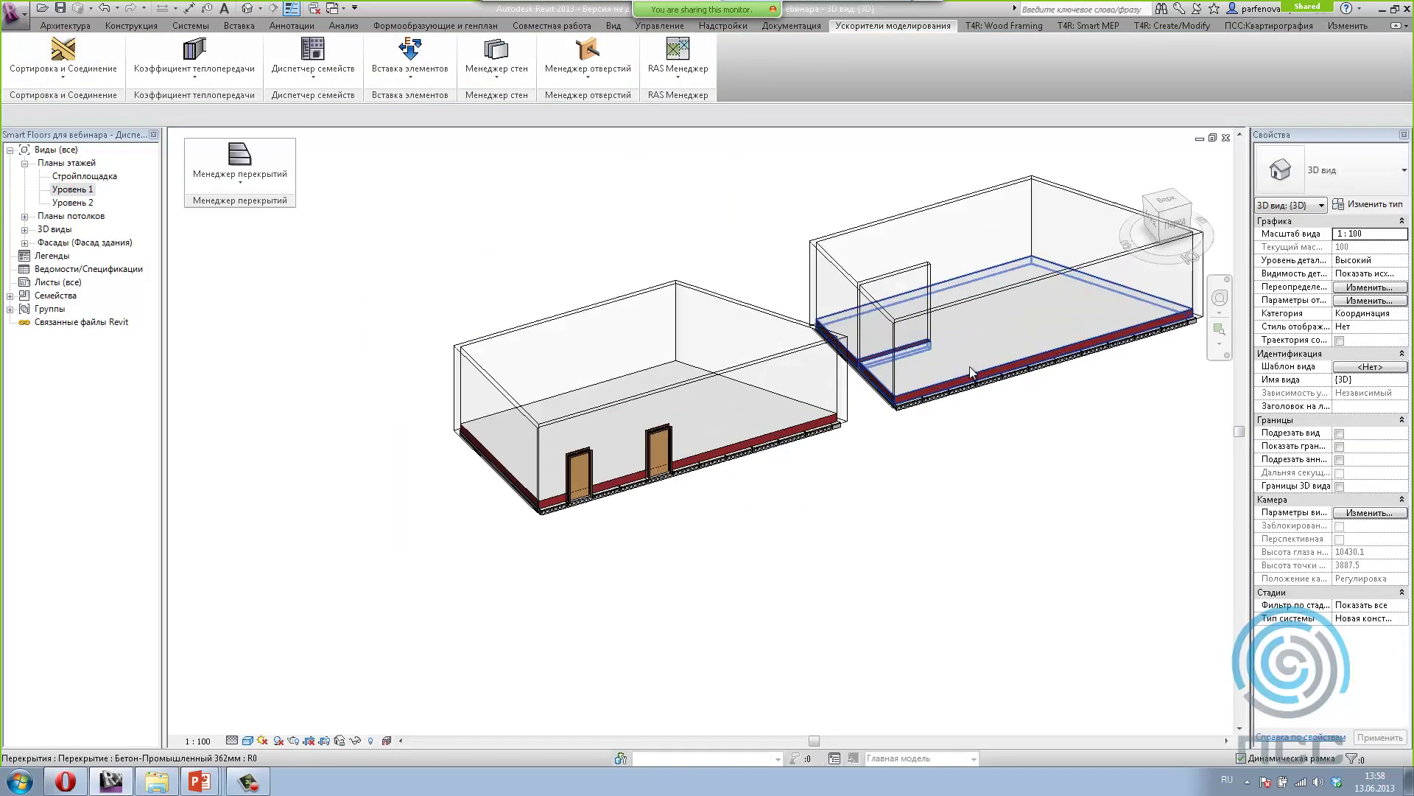
pyautogui.scroll(2, 922, 434)
pyautogui.scroll(2, 920, 427)
pyautogui.click(900, 445)
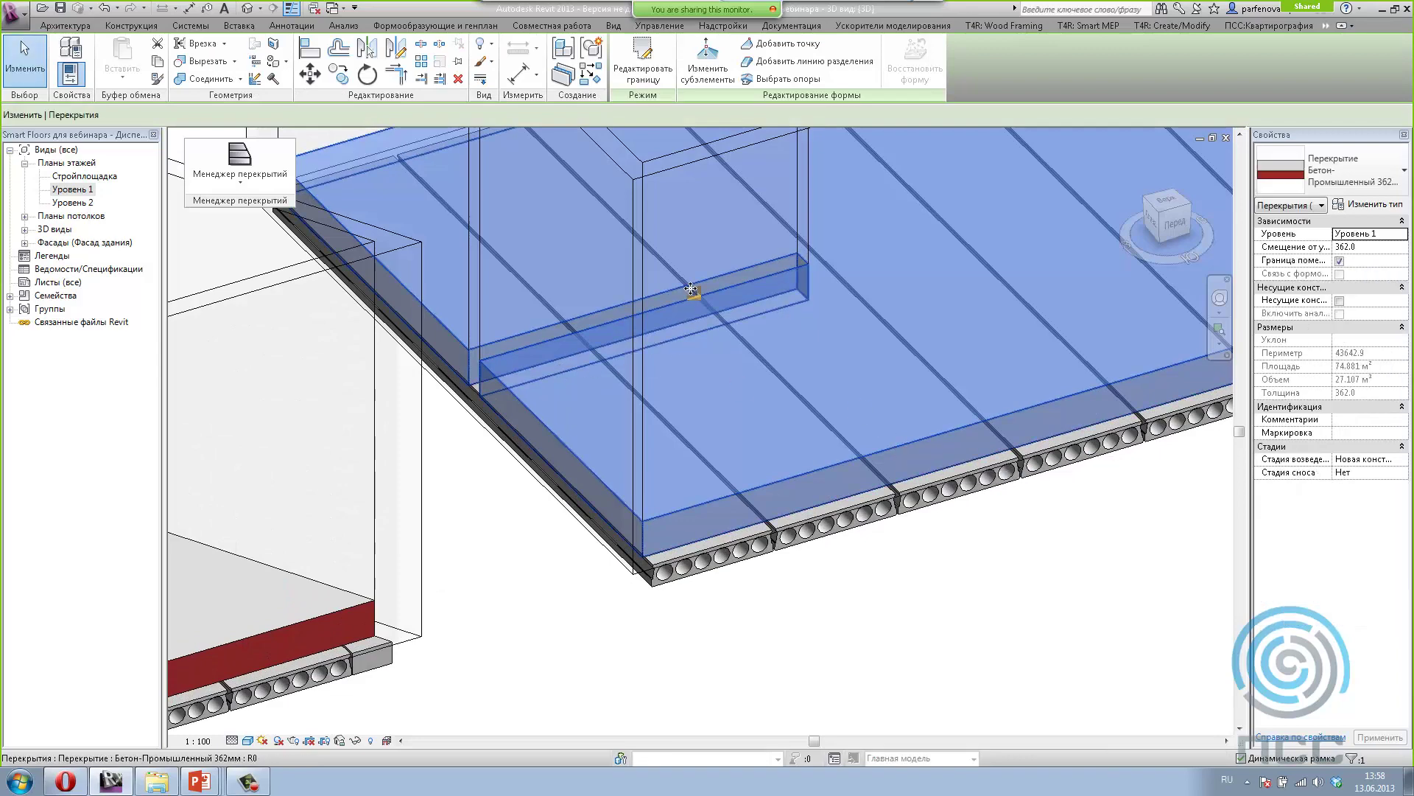
pyautogui.scroll(-5, 992, 301)
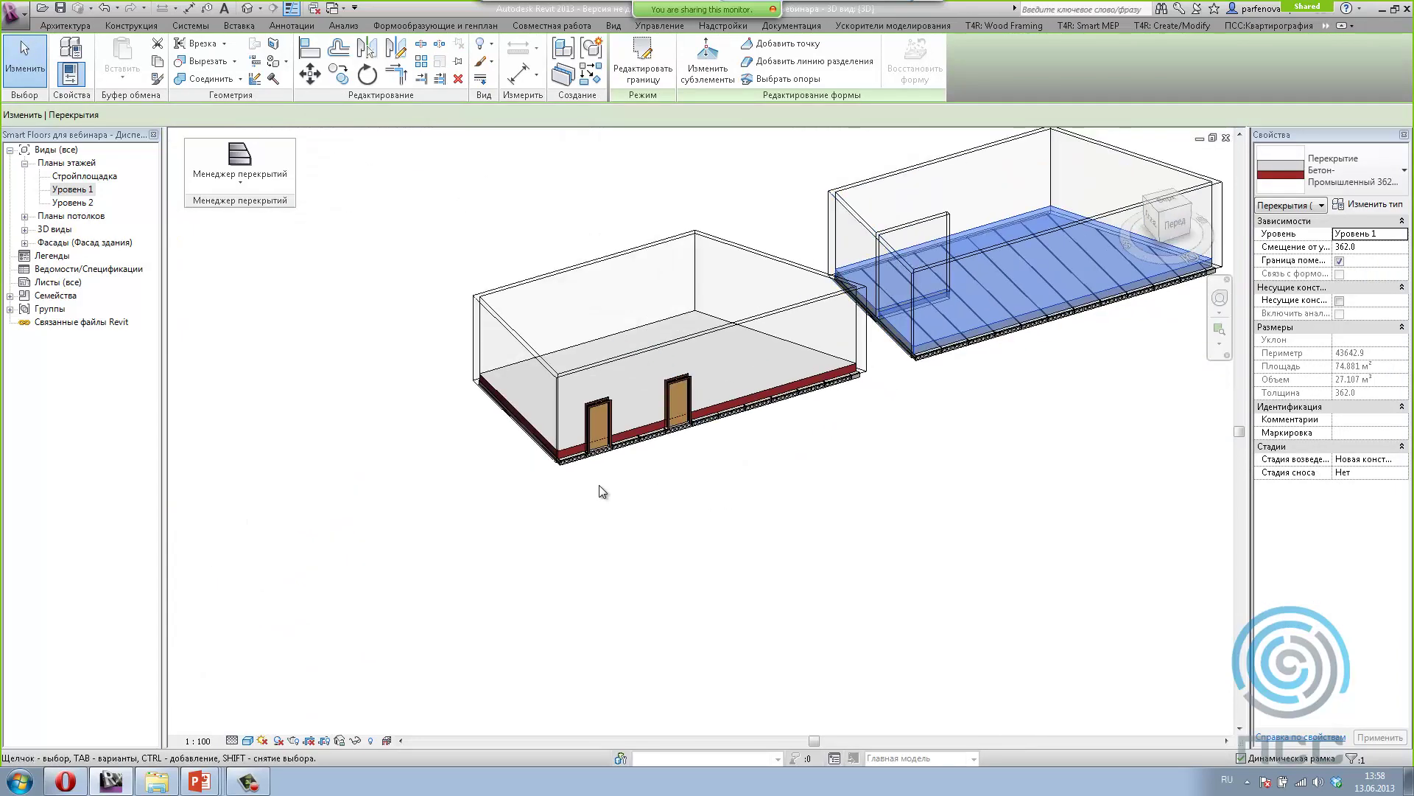
pyautogui.scroll(4, 634, 415)
pyautogui.scroll(1, 635, 415)
pyautogui.click(626, 423)
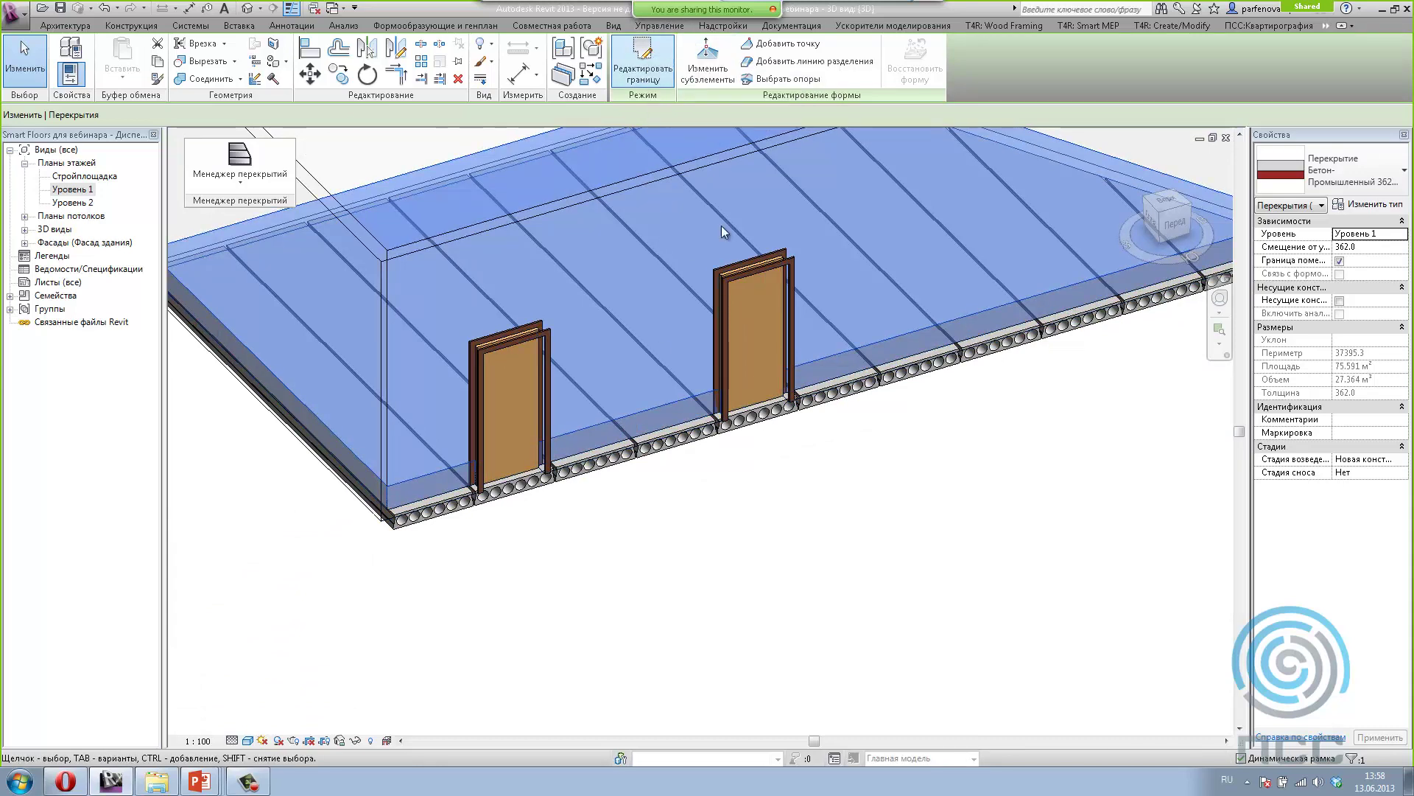
pyautogui.click(647, 65)
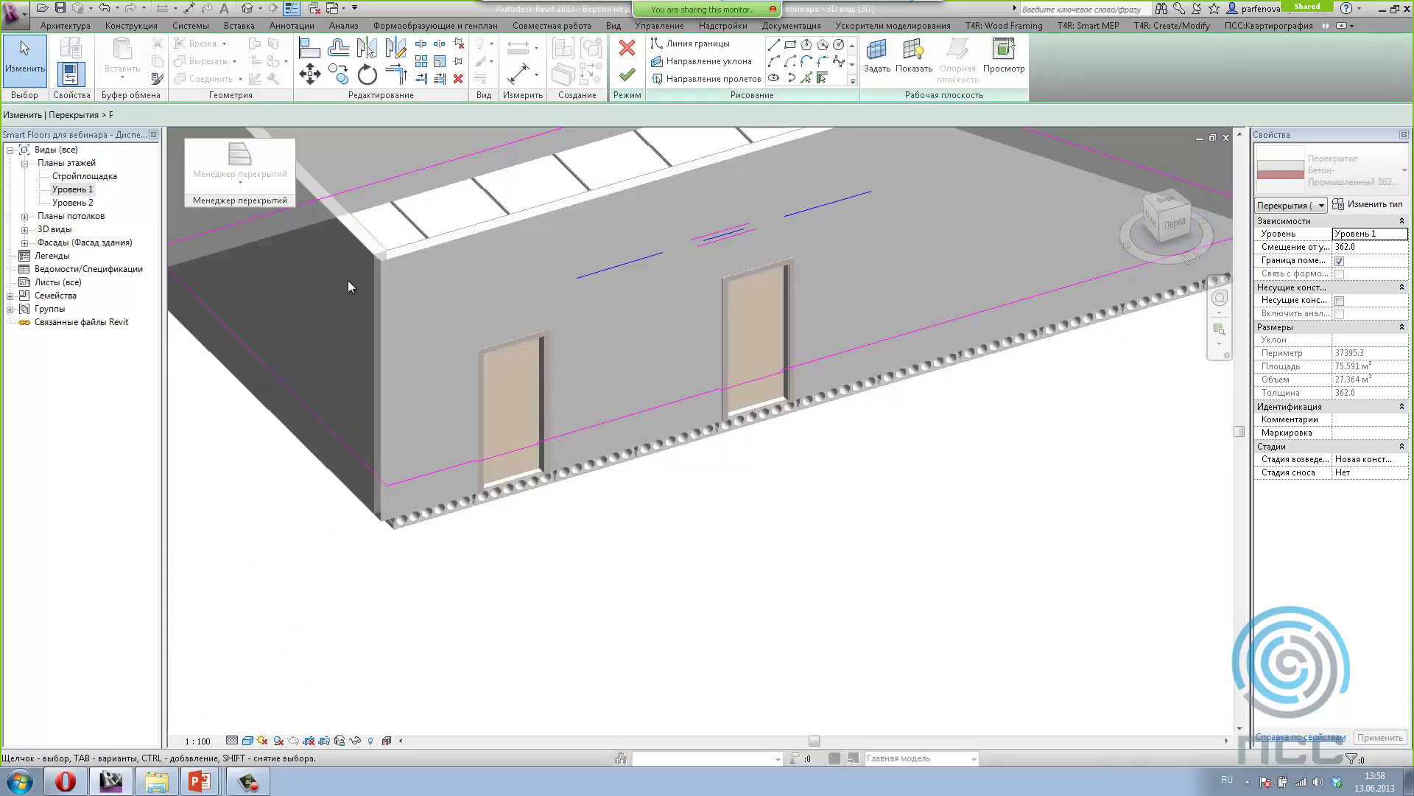
# Step: On the Уровень 1 plan, inspect the boundary sketch at the door openings, then finish the edit
pyautogui.click(84, 191)
pyautogui.doubleClick(84, 191)
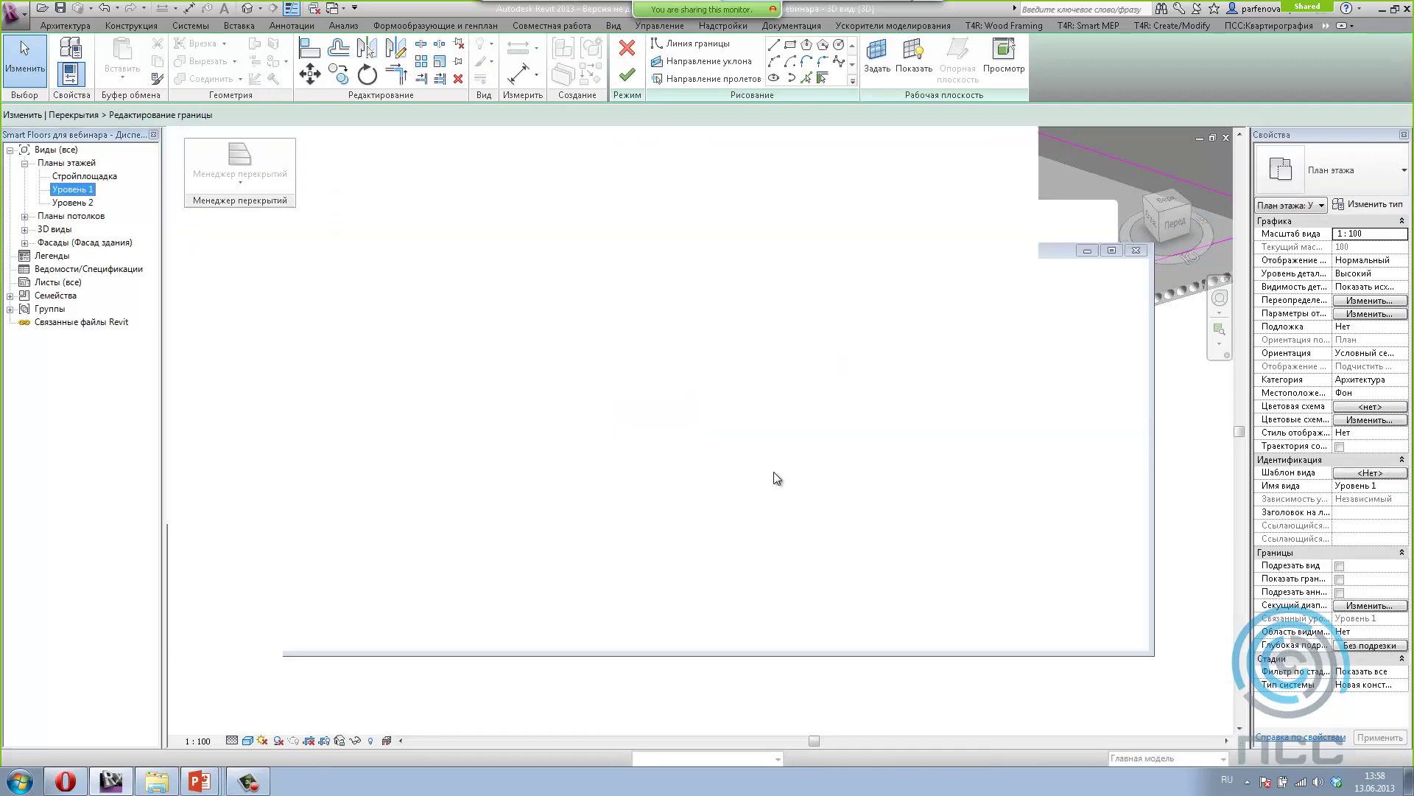
pyautogui.scroll(3, 608, 454)
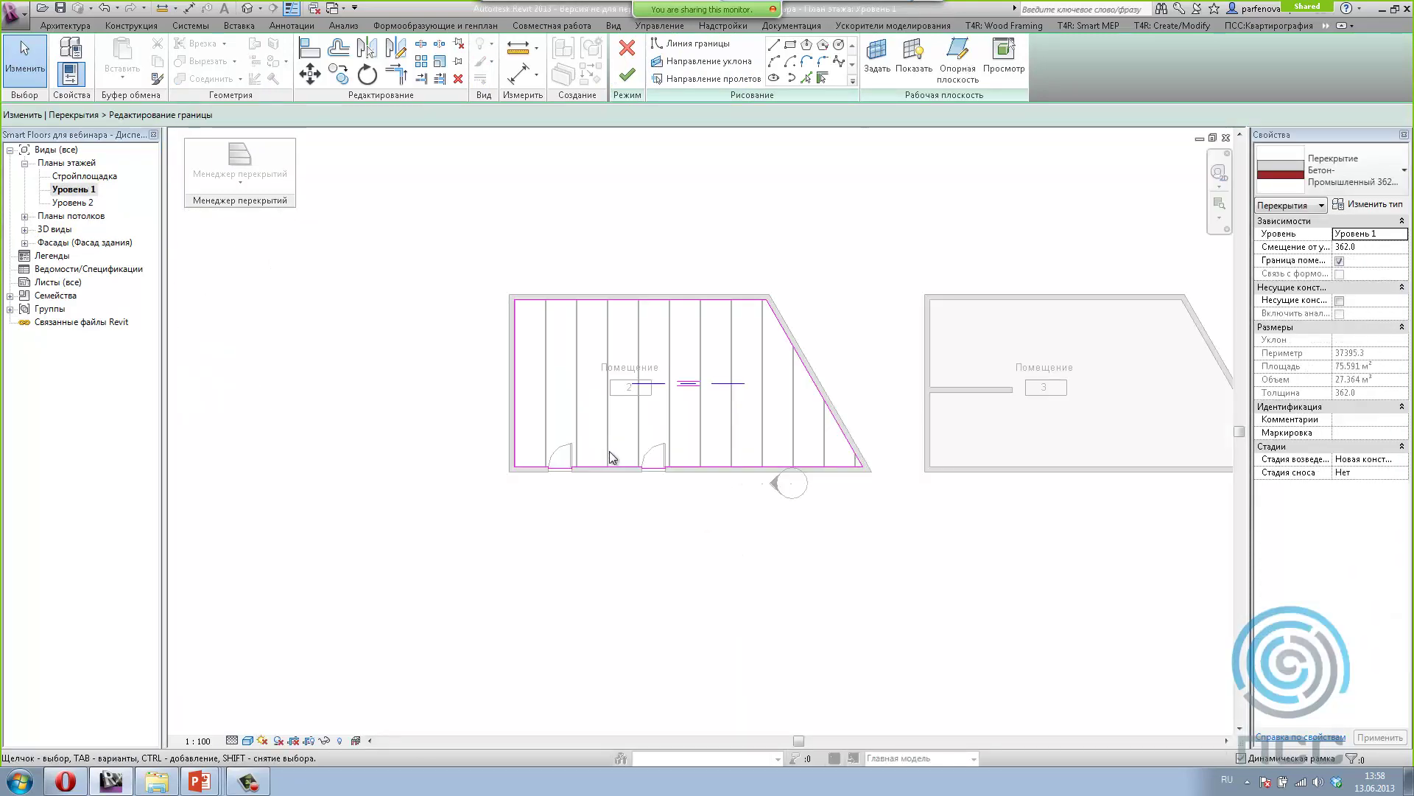
pyautogui.scroll(2, 720, 505)
pyautogui.scroll(2, 720, 489)
pyautogui.scroll(2, 647, 469)
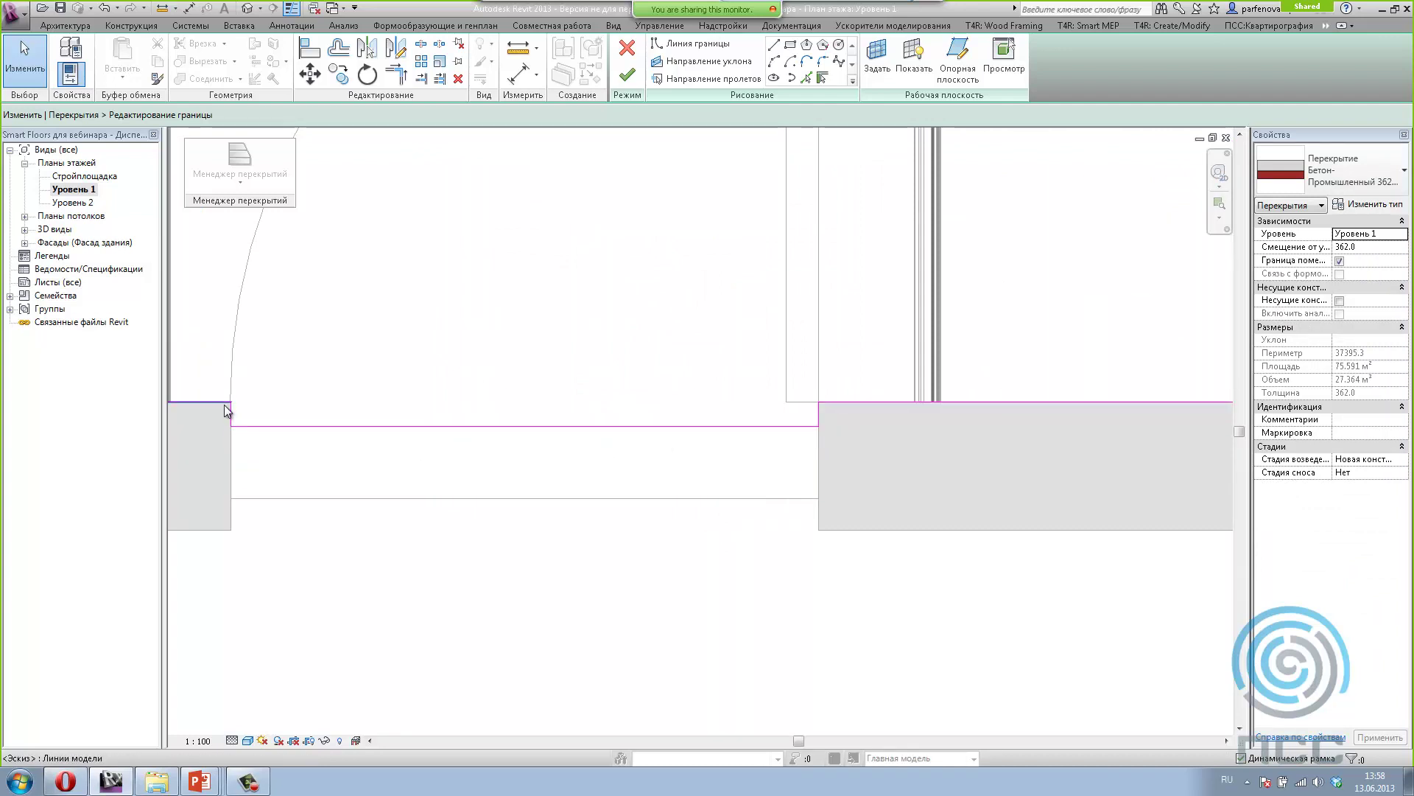
pyautogui.scroll(-1, 594, 432)
pyautogui.scroll(-2, 600, 427)
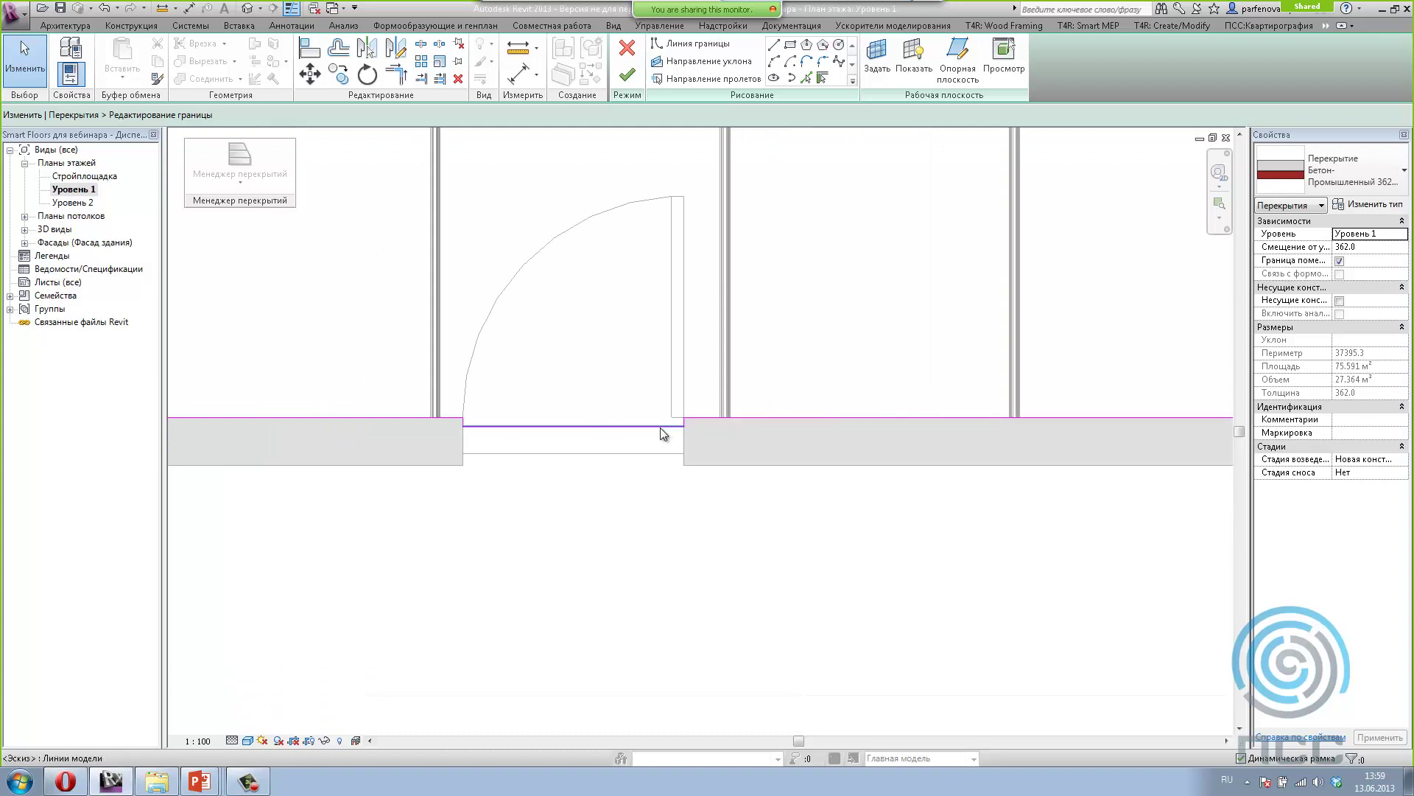
pyautogui.scroll(2, 687, 424)
pyautogui.scroll(2, 682, 398)
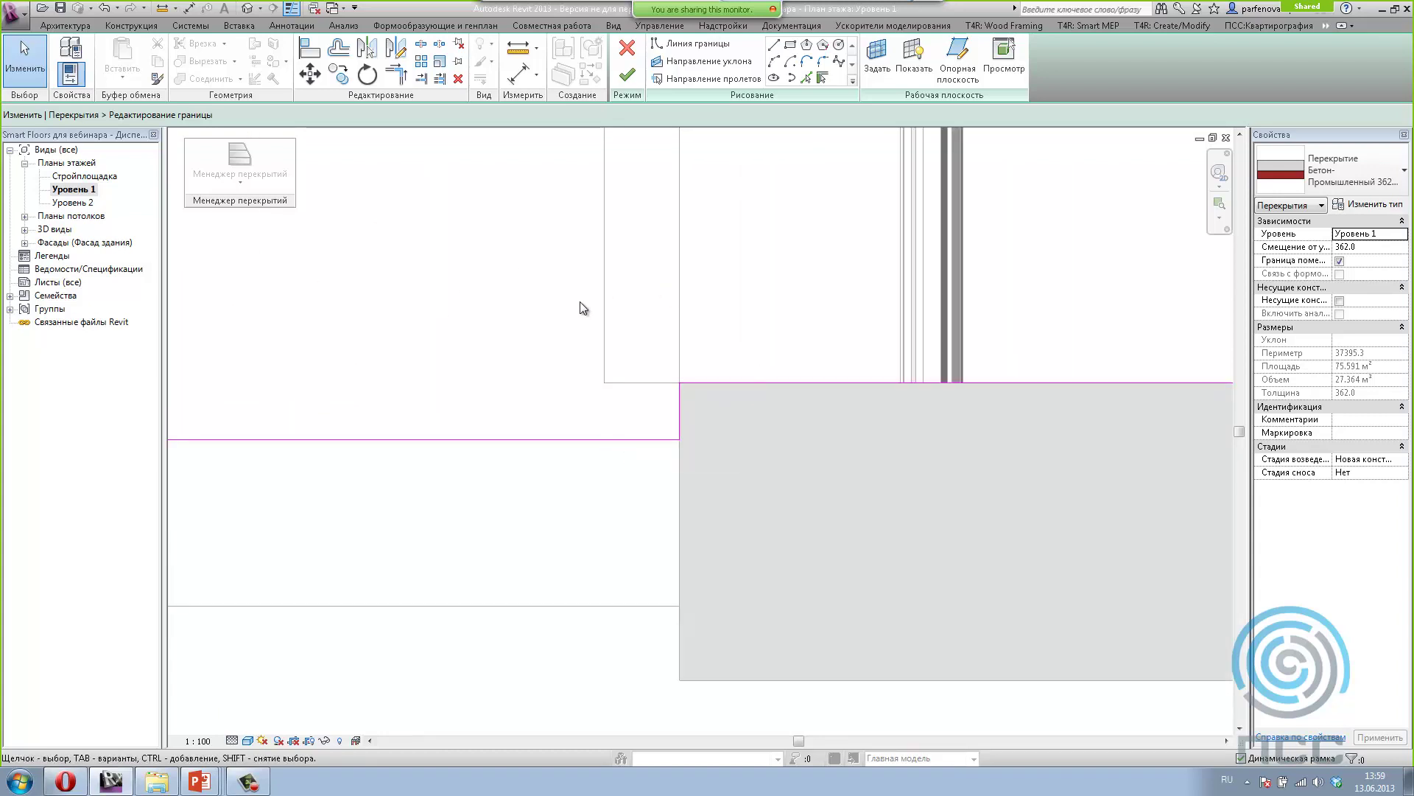
pyautogui.scroll(-2, 705, 366)
pyautogui.scroll(-2, 705, 365)
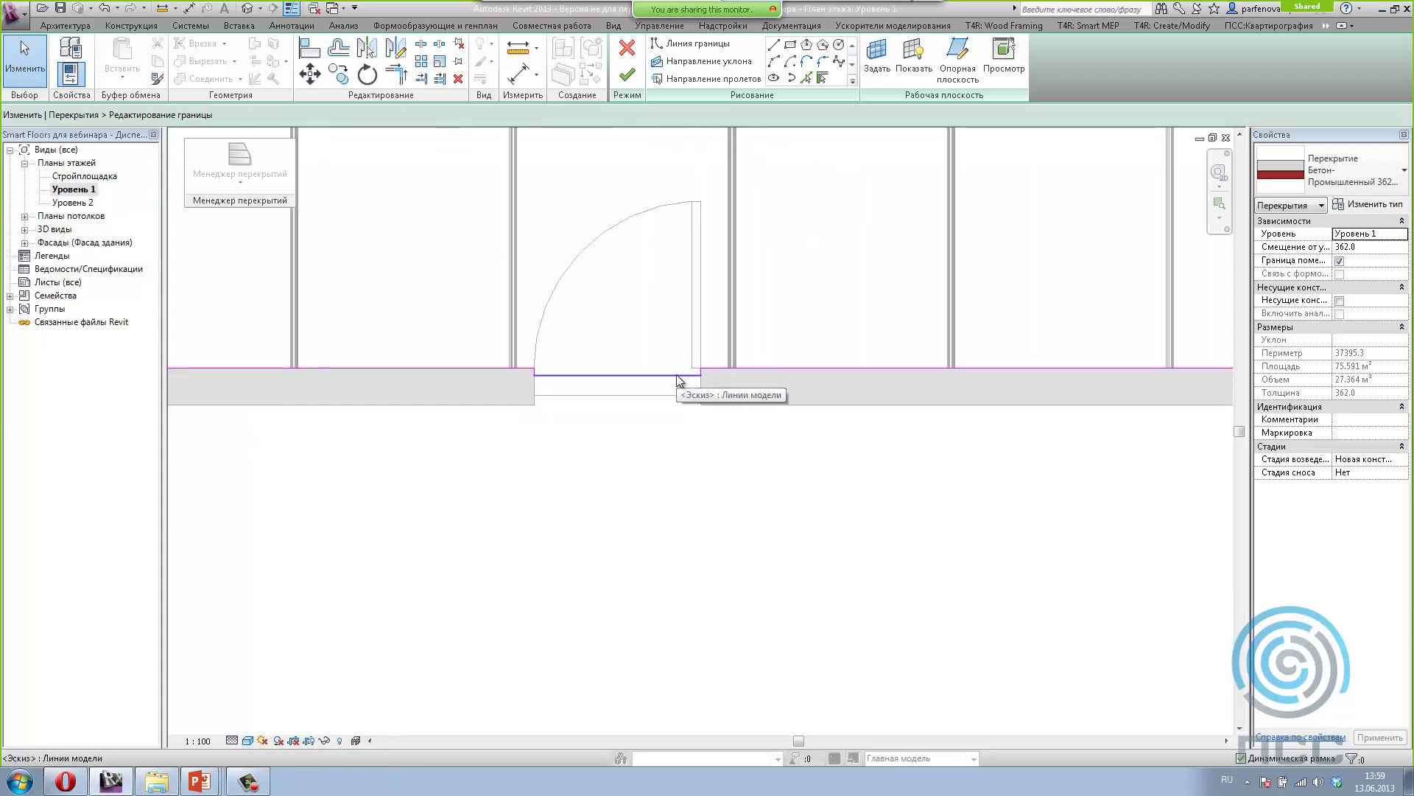
pyautogui.scroll(-3, 678, 379)
pyautogui.scroll(-4, 751, 549)
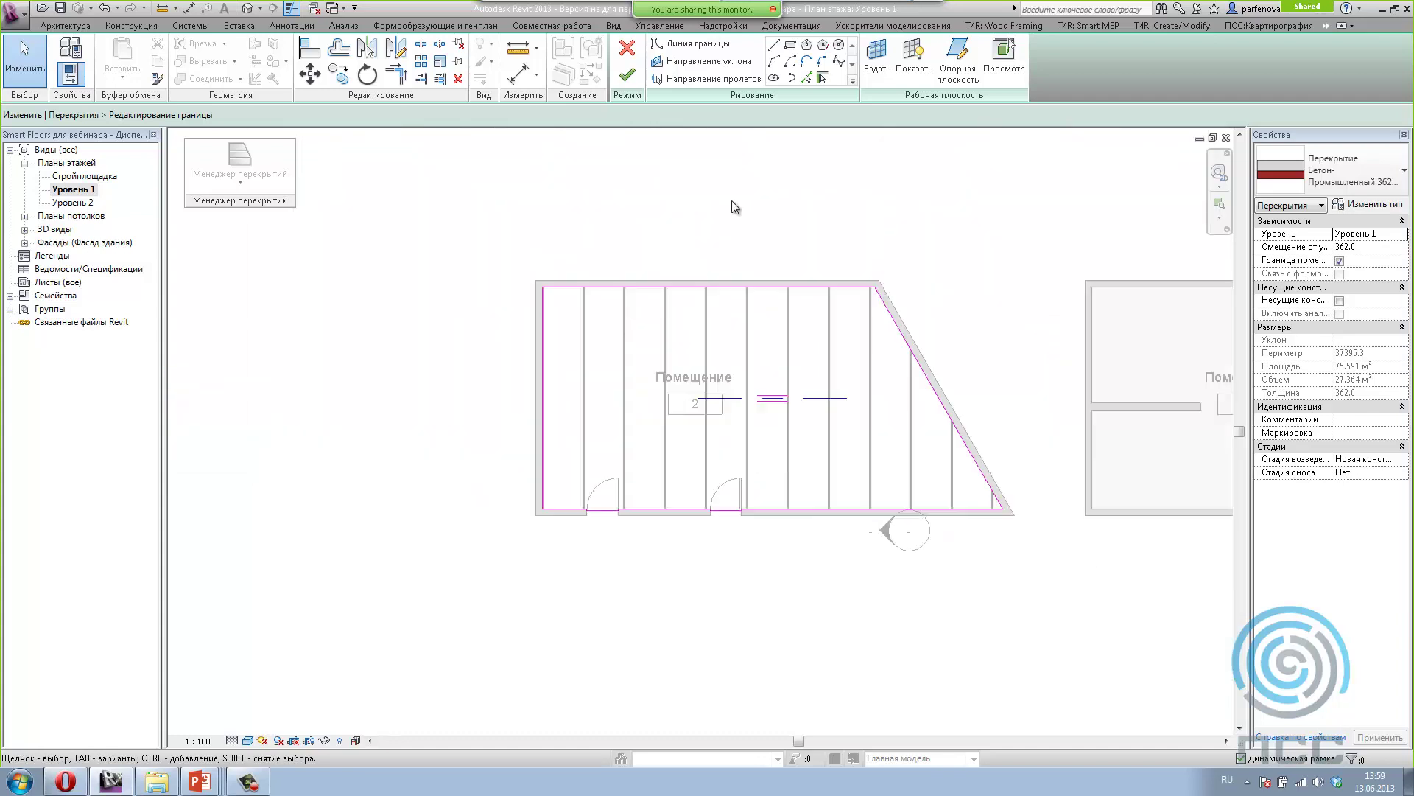
pyautogui.click(627, 73)
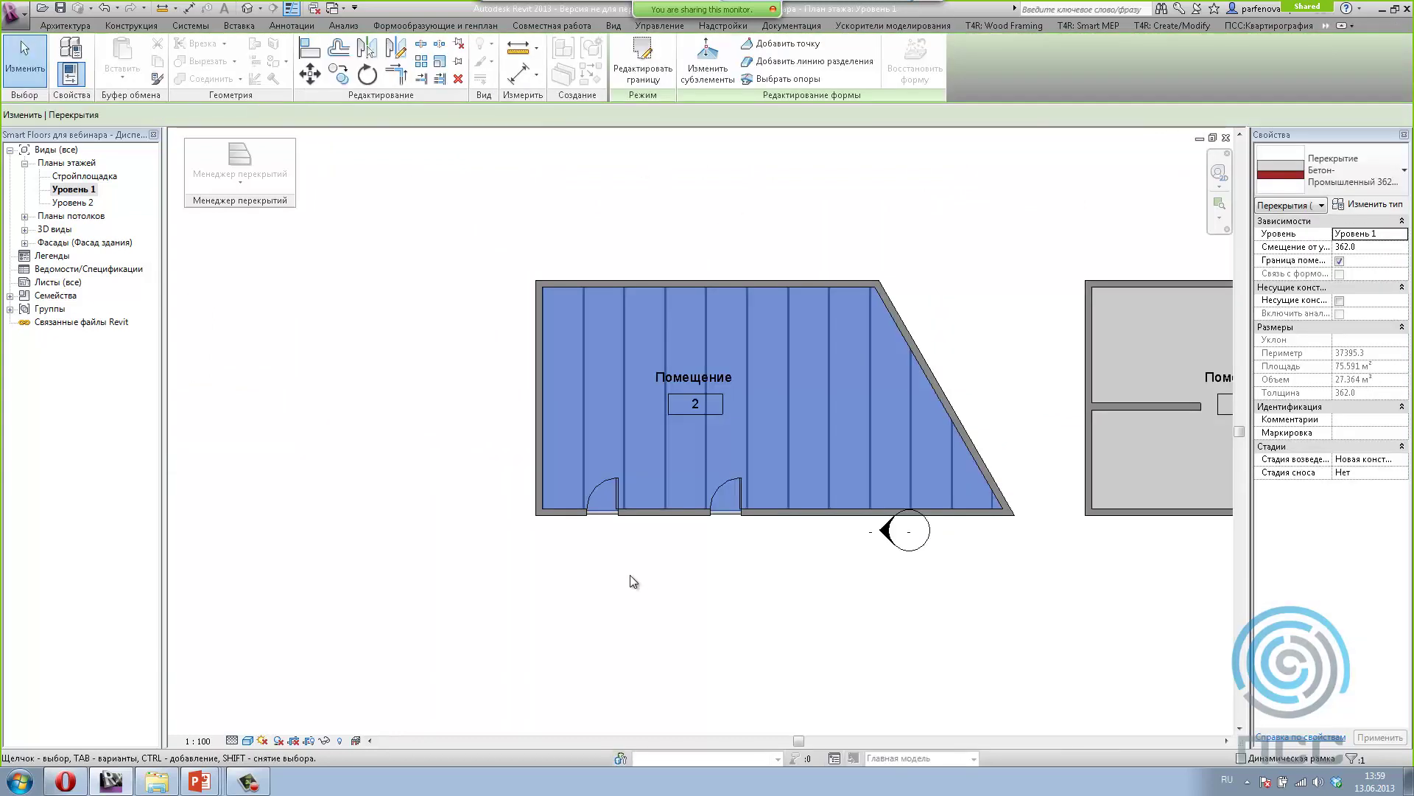
# Step: Deselect the floor, zoom out across the rooms and grids, then return to the PowerPoint slideshow
pyautogui.click(624, 571)
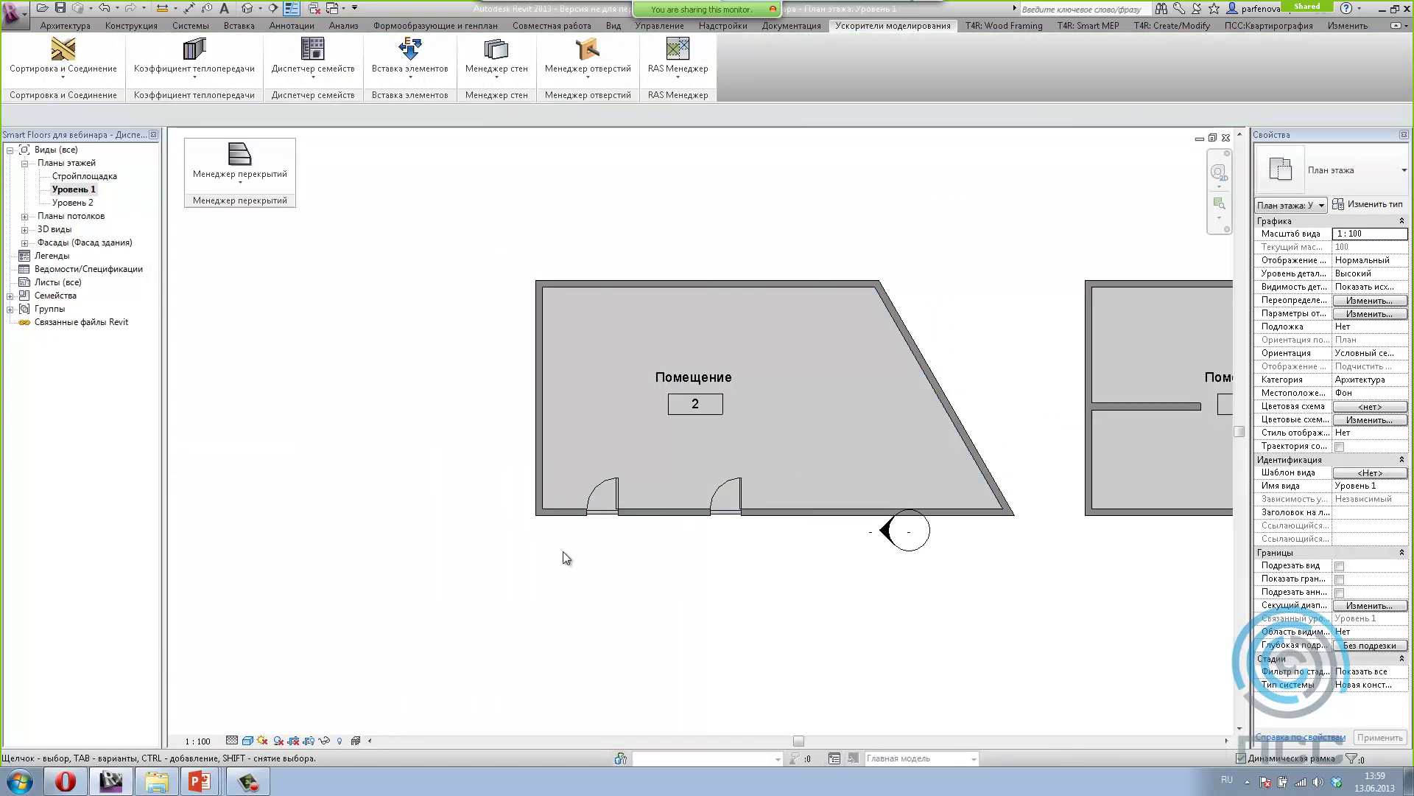
pyautogui.scroll(-1, 565, 559)
pyautogui.scroll(-2, 596, 503)
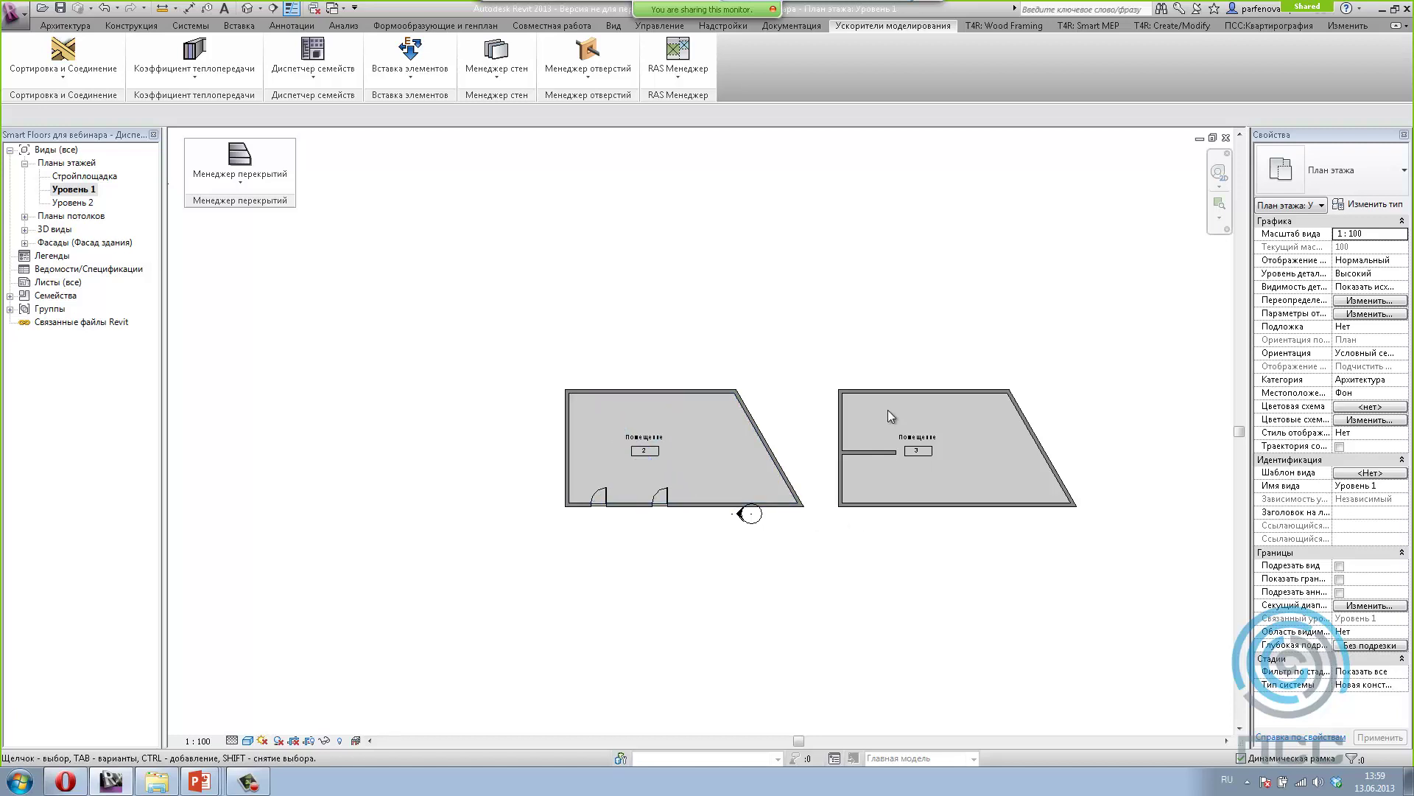
pyautogui.moveTo(478, 594); pyautogui.dragTo(527, 608, button='middle')
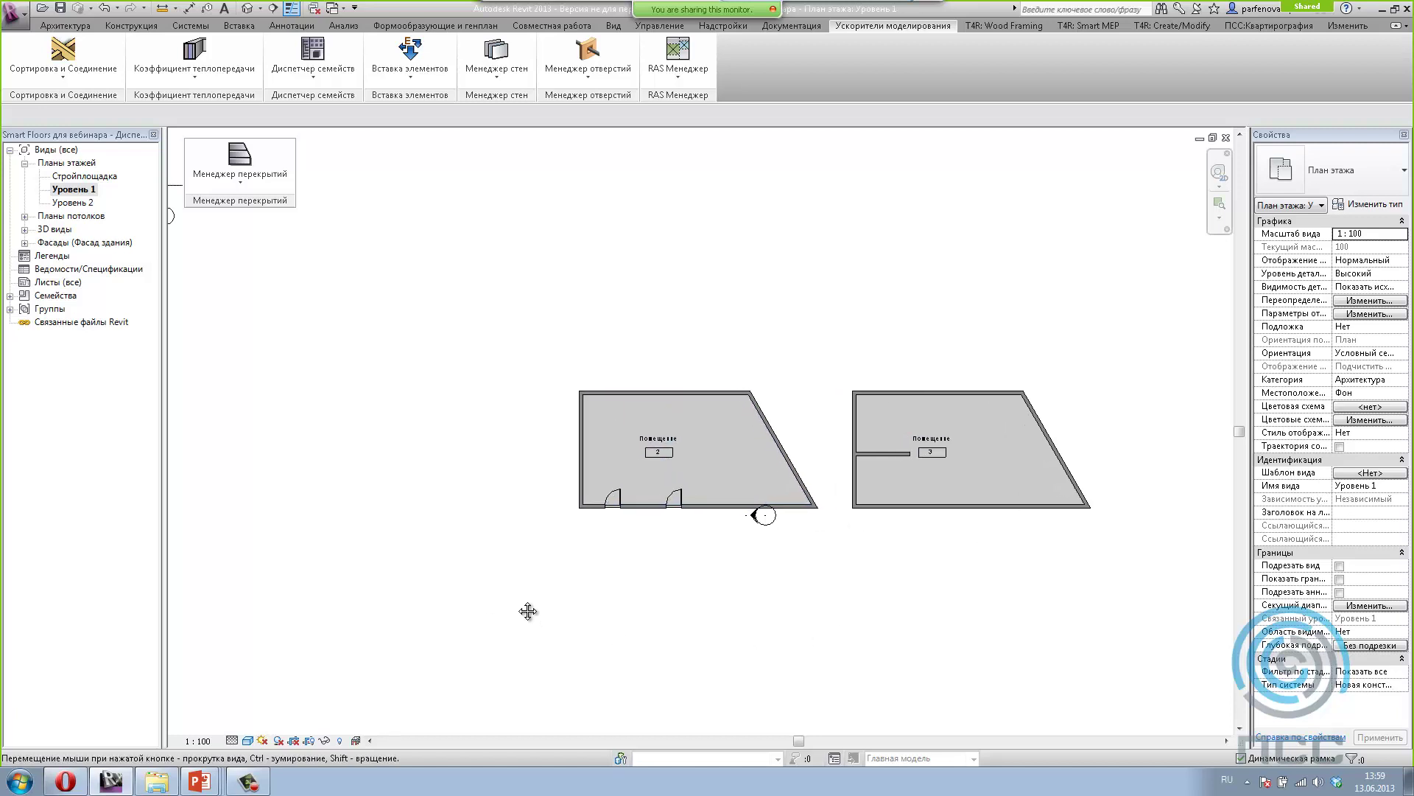
pyautogui.scroll(-2, 451, 372)
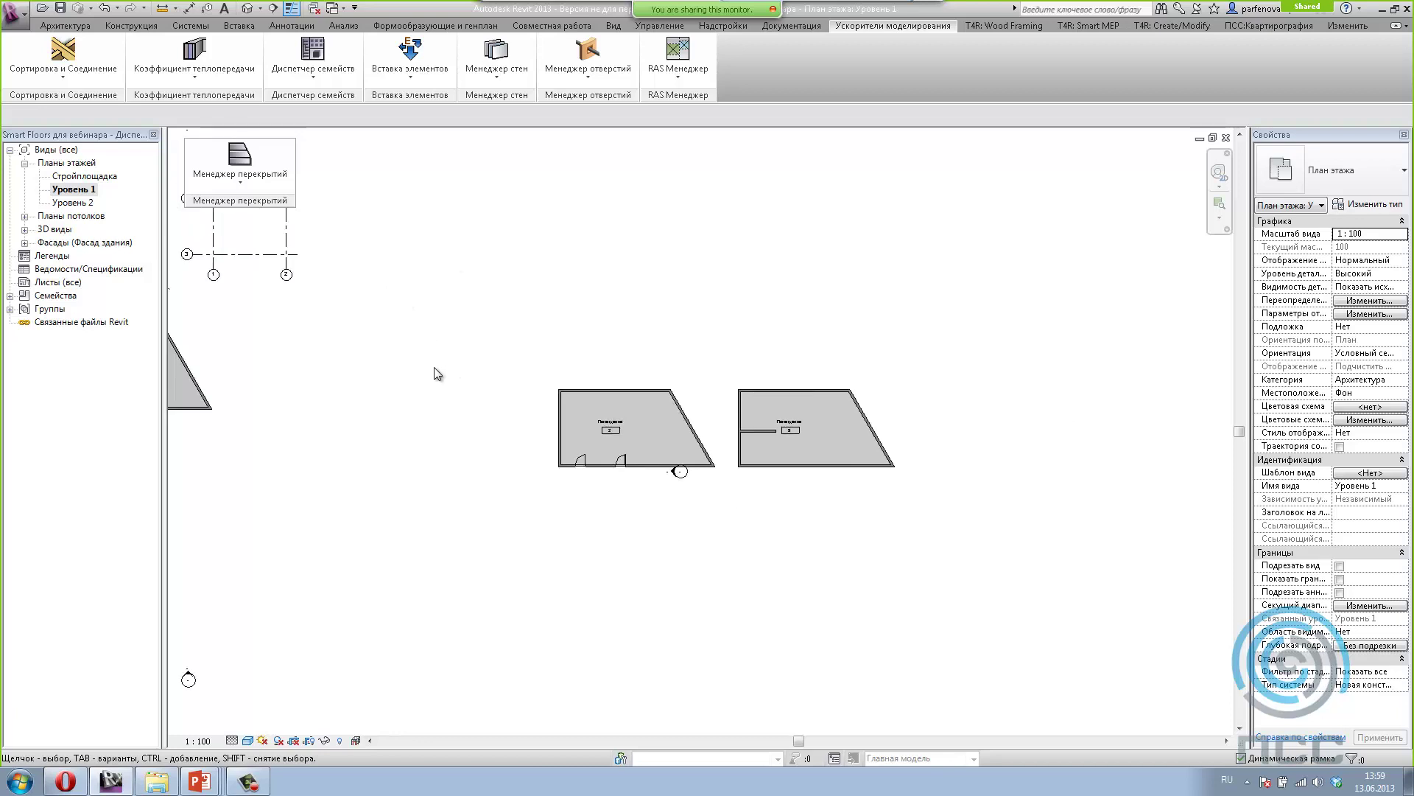
pyautogui.moveTo(435, 375); pyautogui.dragTo(665, 345, button='middle')
pyautogui.hotkey('alt', 'Tab')
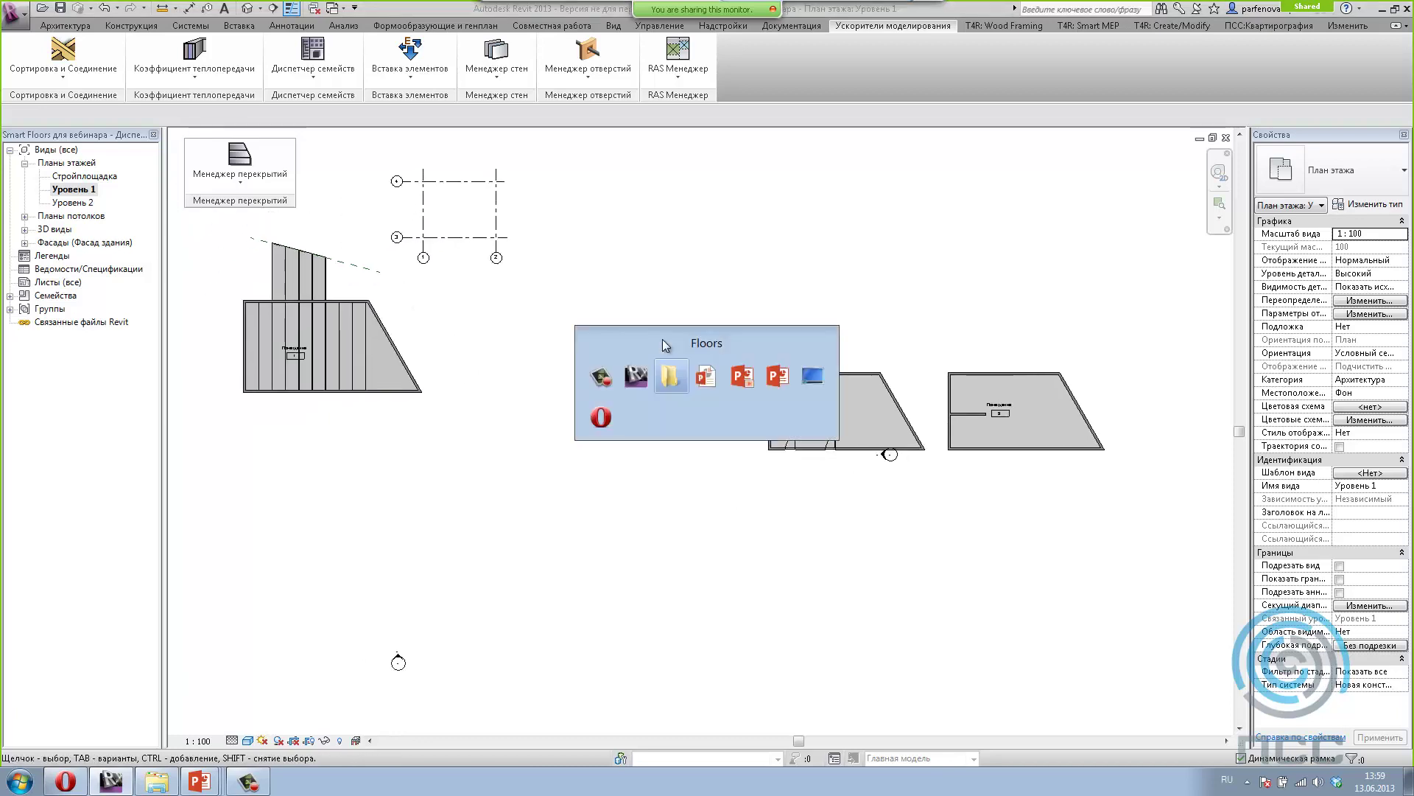
pyautogui.hotkey('alt', 'Tab')
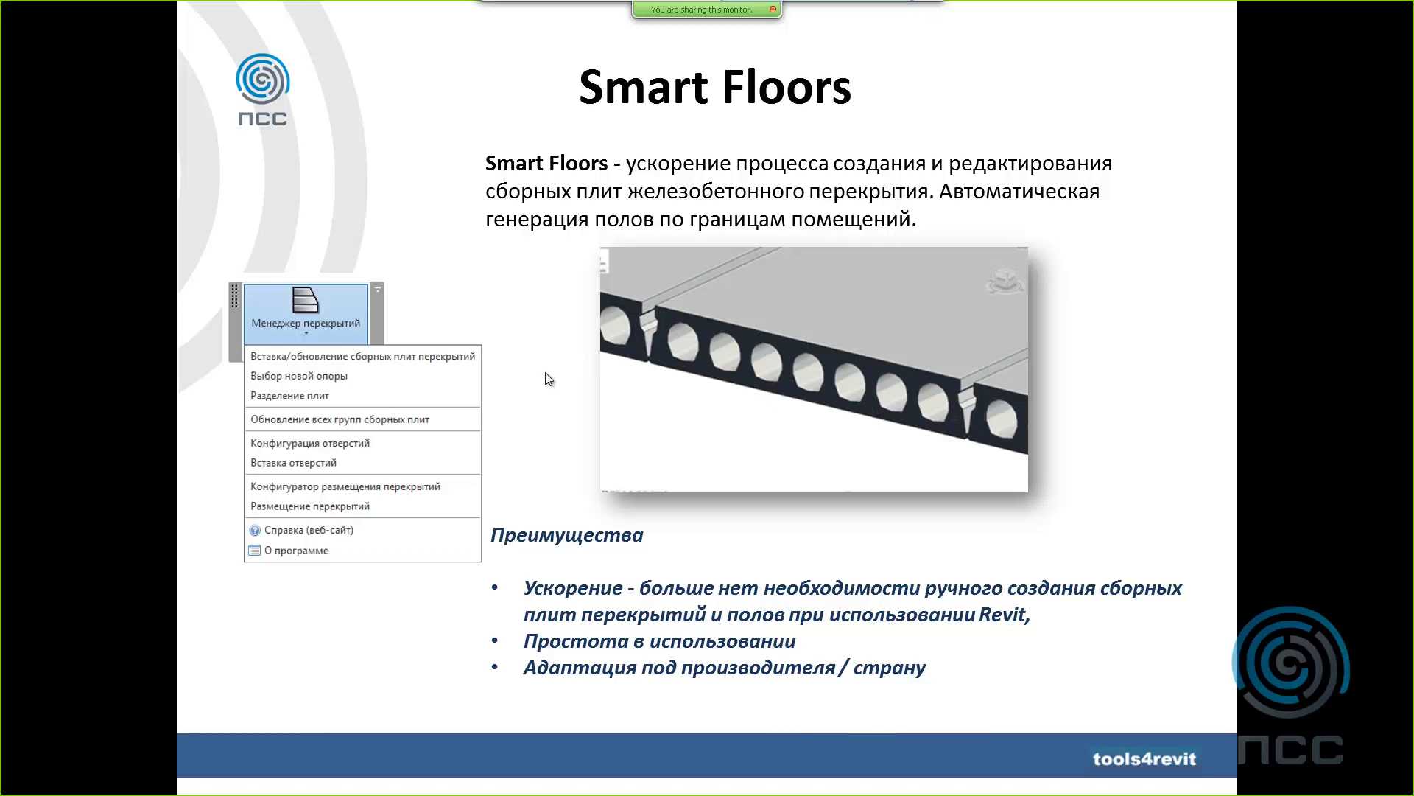
# Step: Advance the slideshow past the Smart Walls slide to the U-VALUE slide
pyautogui.click(540, 392)
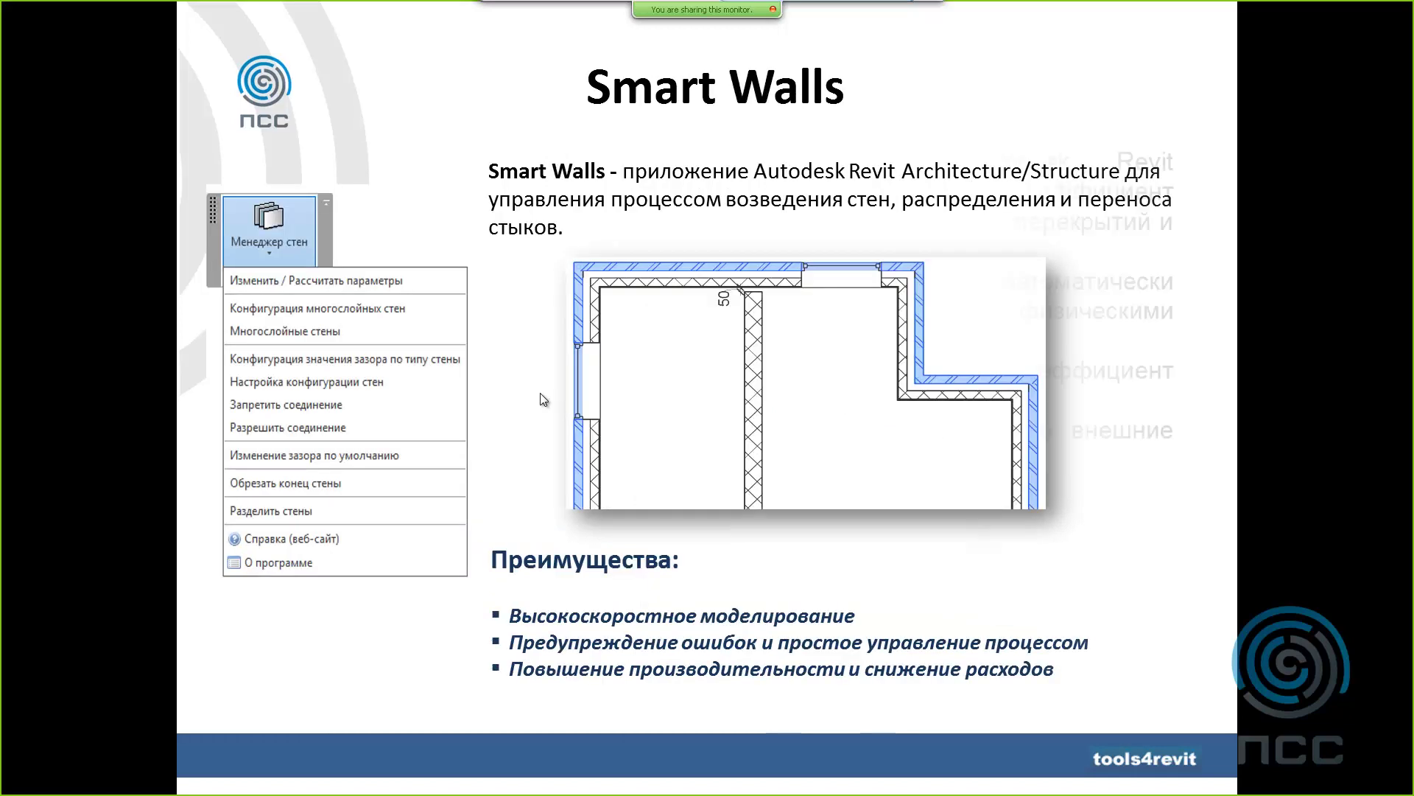
pyautogui.click(541, 392)
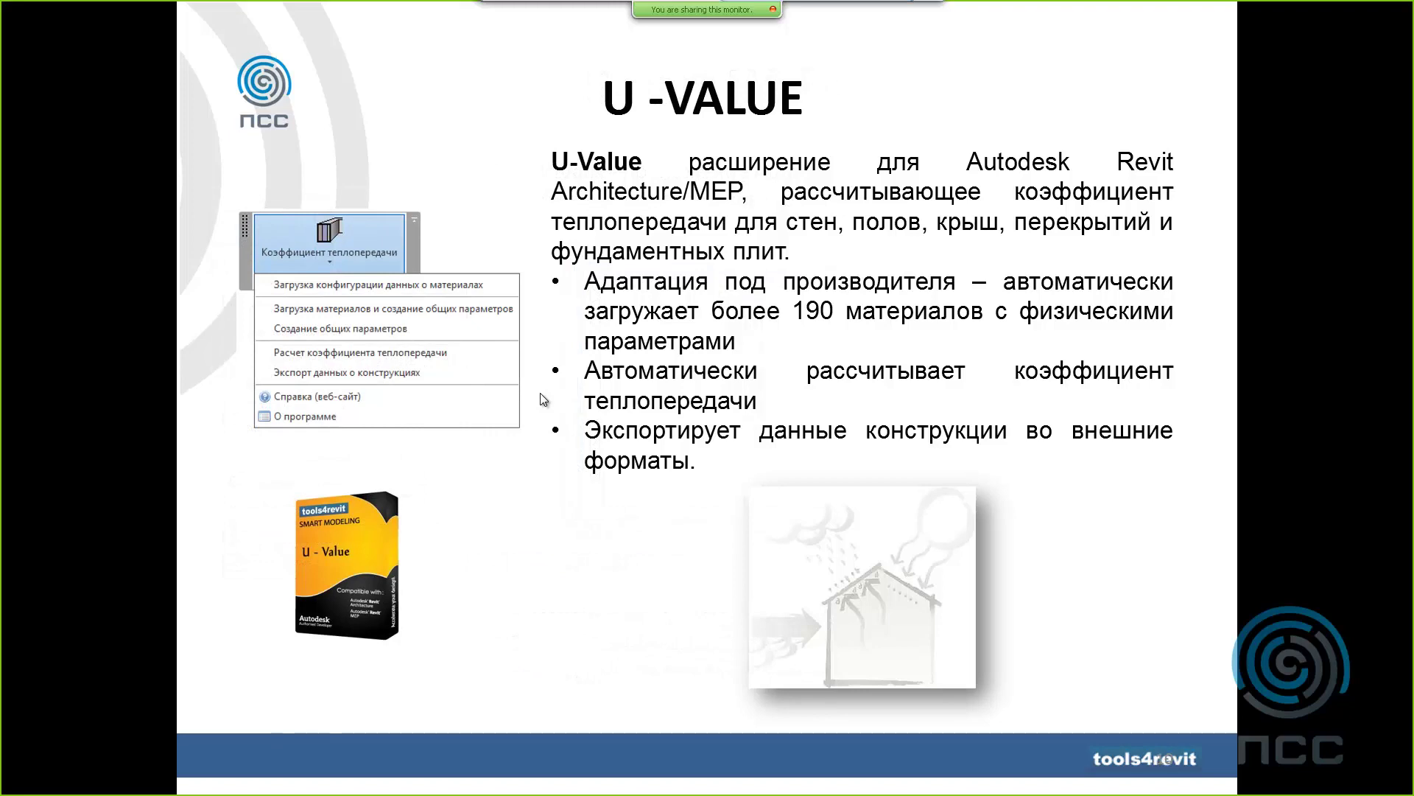
pyautogui.scroll(1, 545, 399)
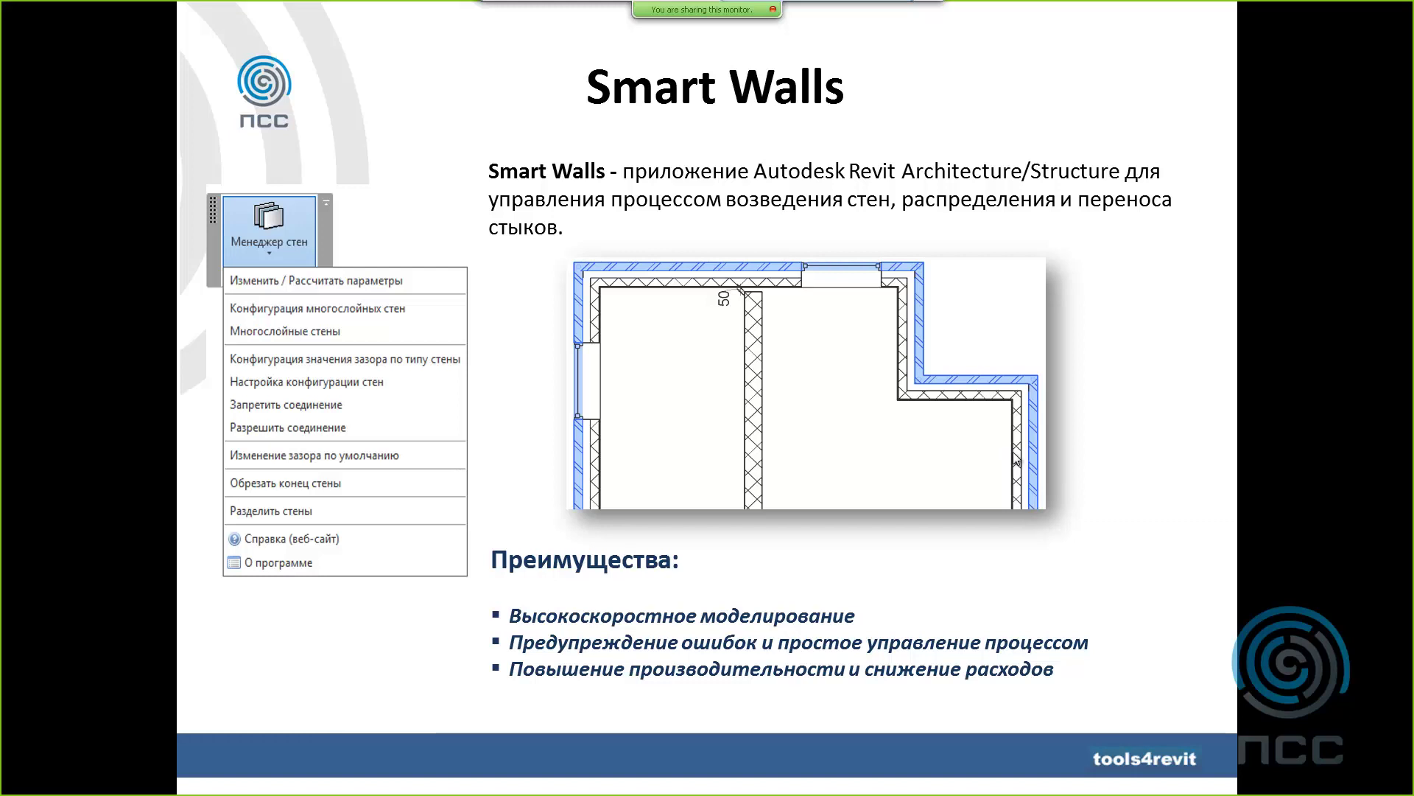
# Step: From the Шаблоны folder, open the walls folder and the Smart walls для вебинара project
pyautogui.hotkey('alt', 'Tab')
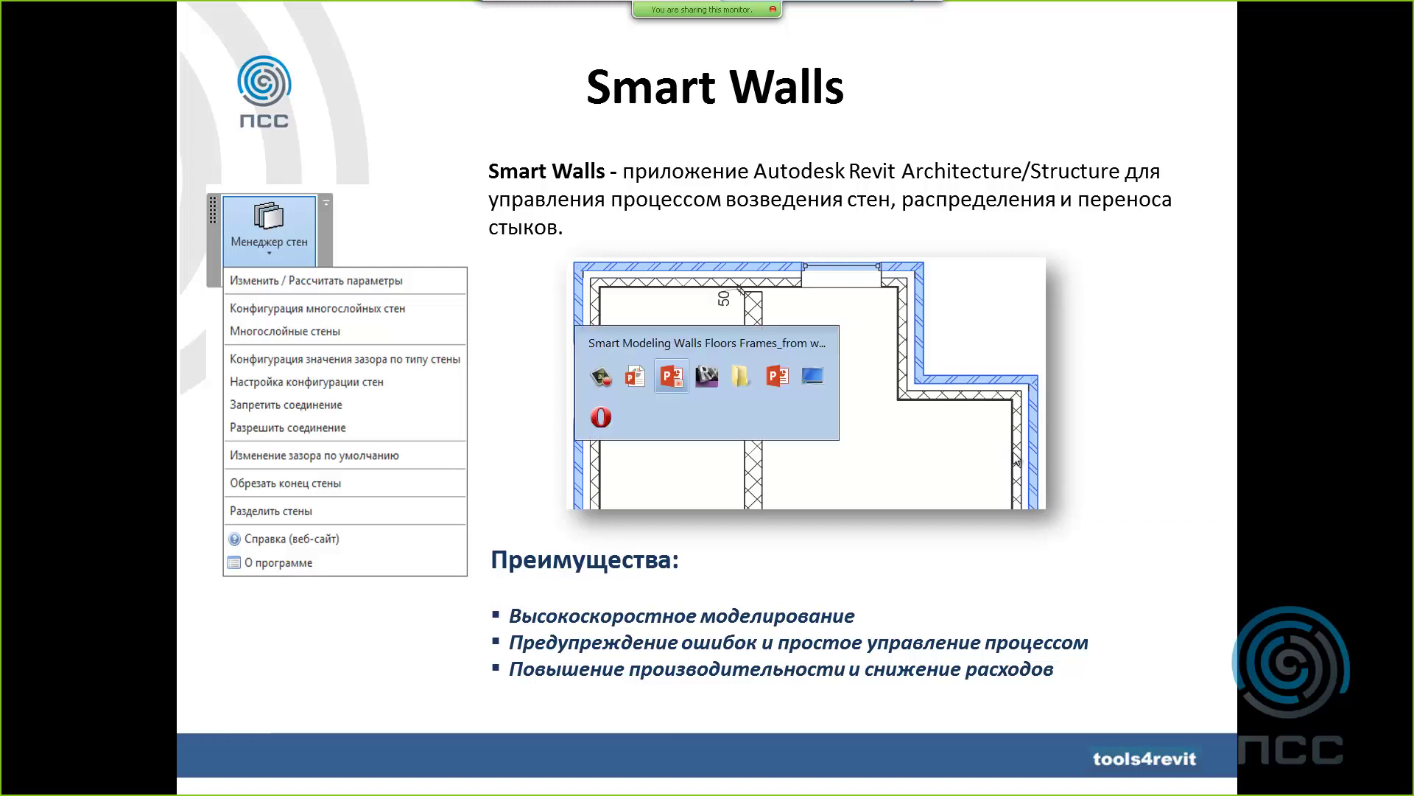
pyautogui.hotkey('alt', 'Tab')
pyautogui.hotkey('alt', 'Tab')
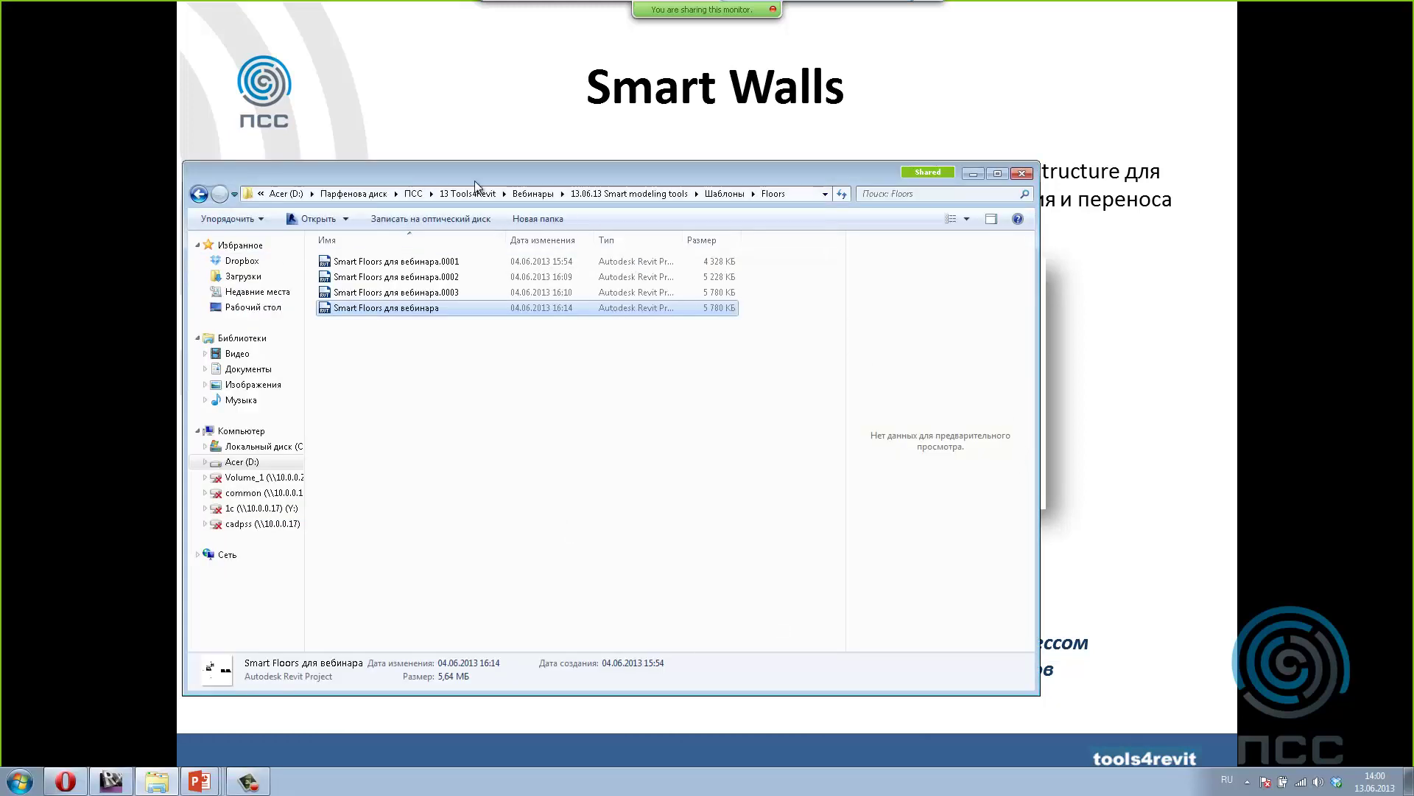
pyautogui.click(721, 194)
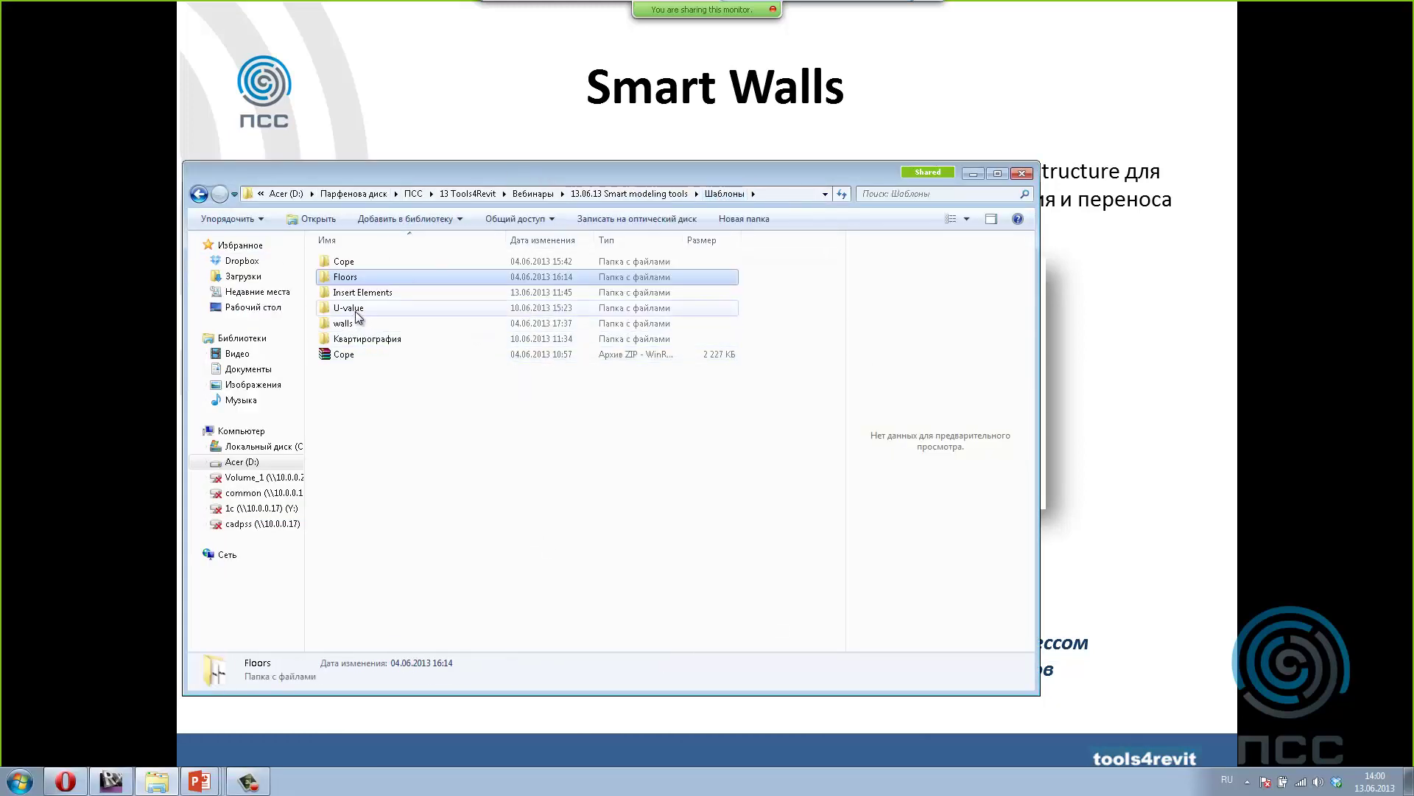
pyautogui.doubleClick(353, 325)
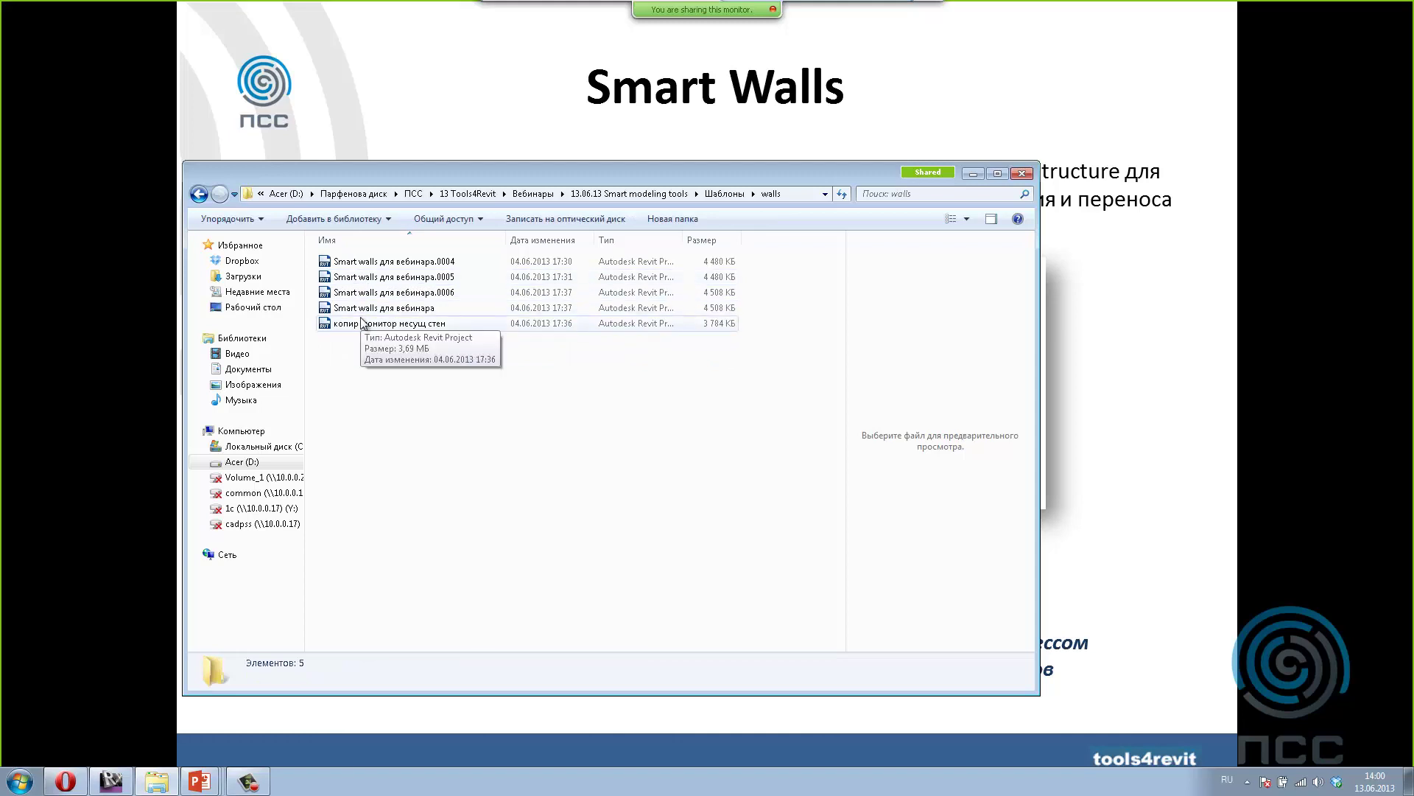
pyautogui.doubleClick(363, 308)
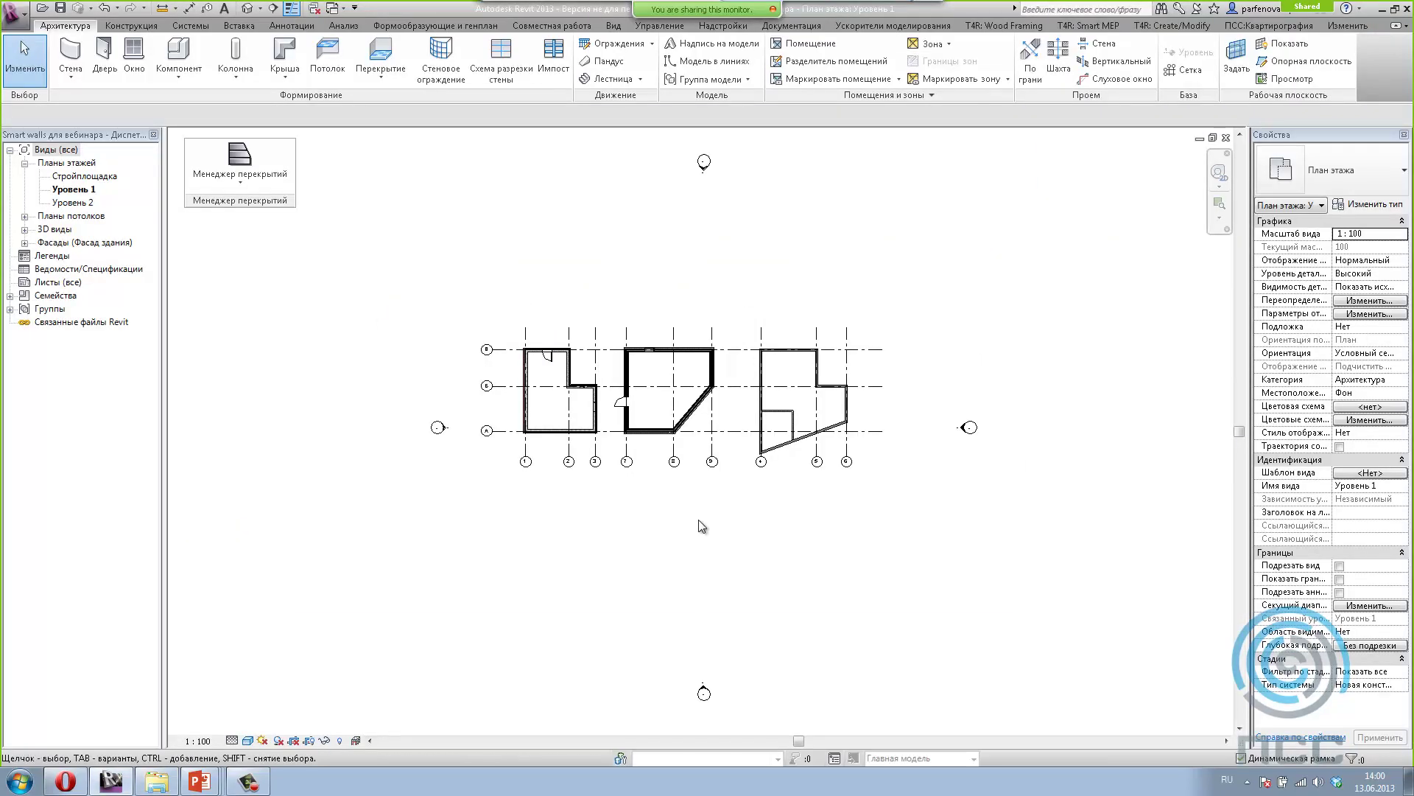
# Step: Zoom into the plan and dock the floating Менеджер перекрытий panel back on the Ускорители моделирования tab
pyautogui.scroll(2, 658, 440)
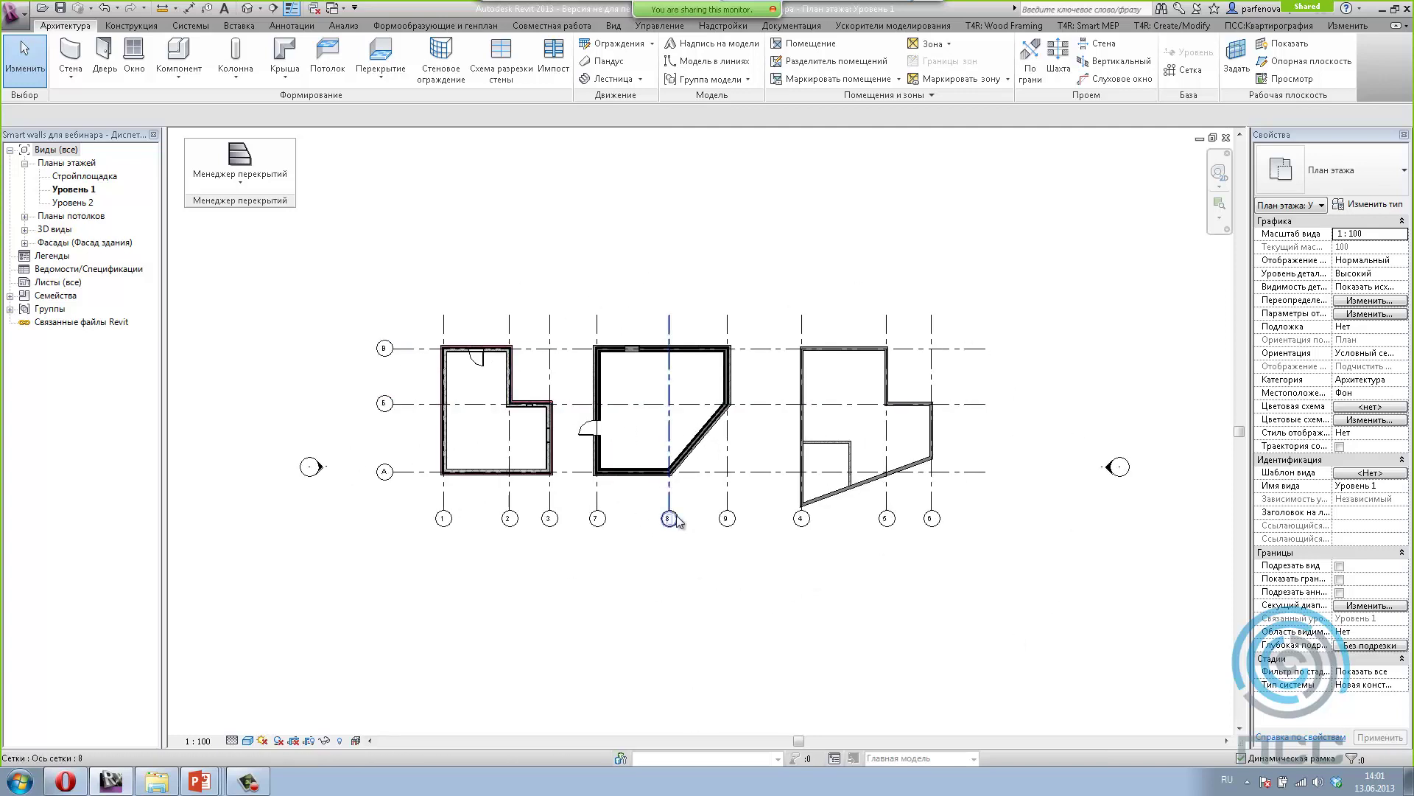
pyautogui.scroll(1, 677, 514)
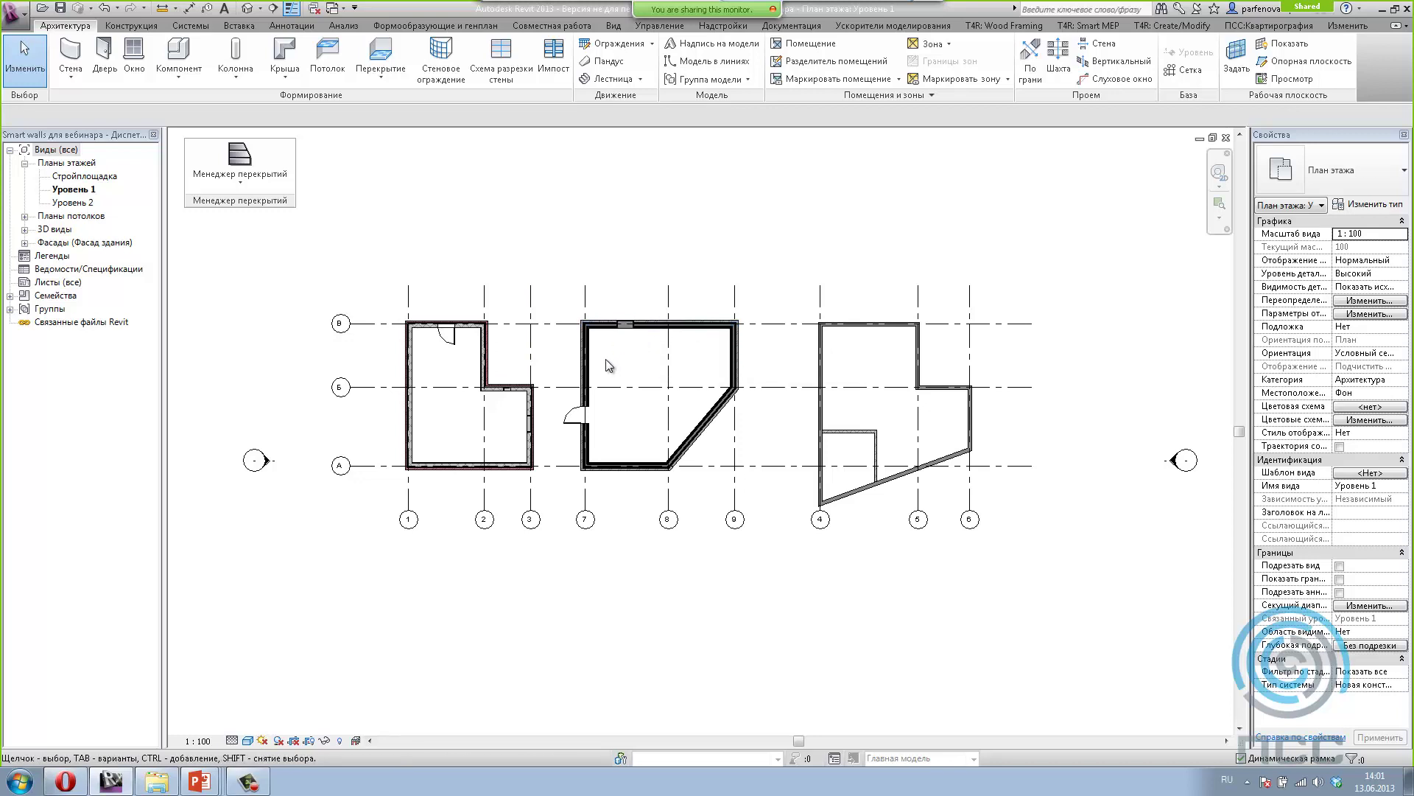
pyautogui.scroll(2, 608, 365)
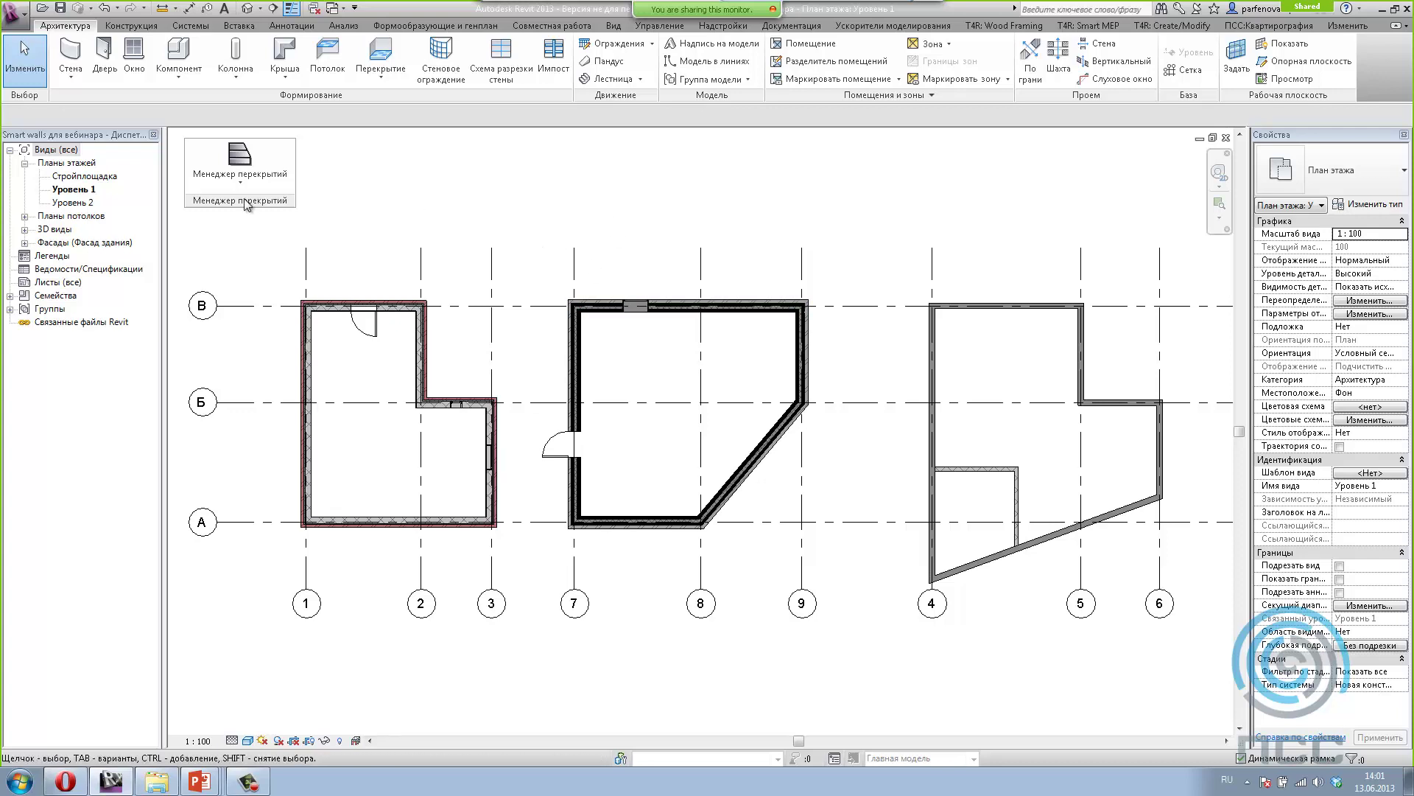
pyautogui.moveTo(246, 205); pyautogui.dragTo(867, 28)
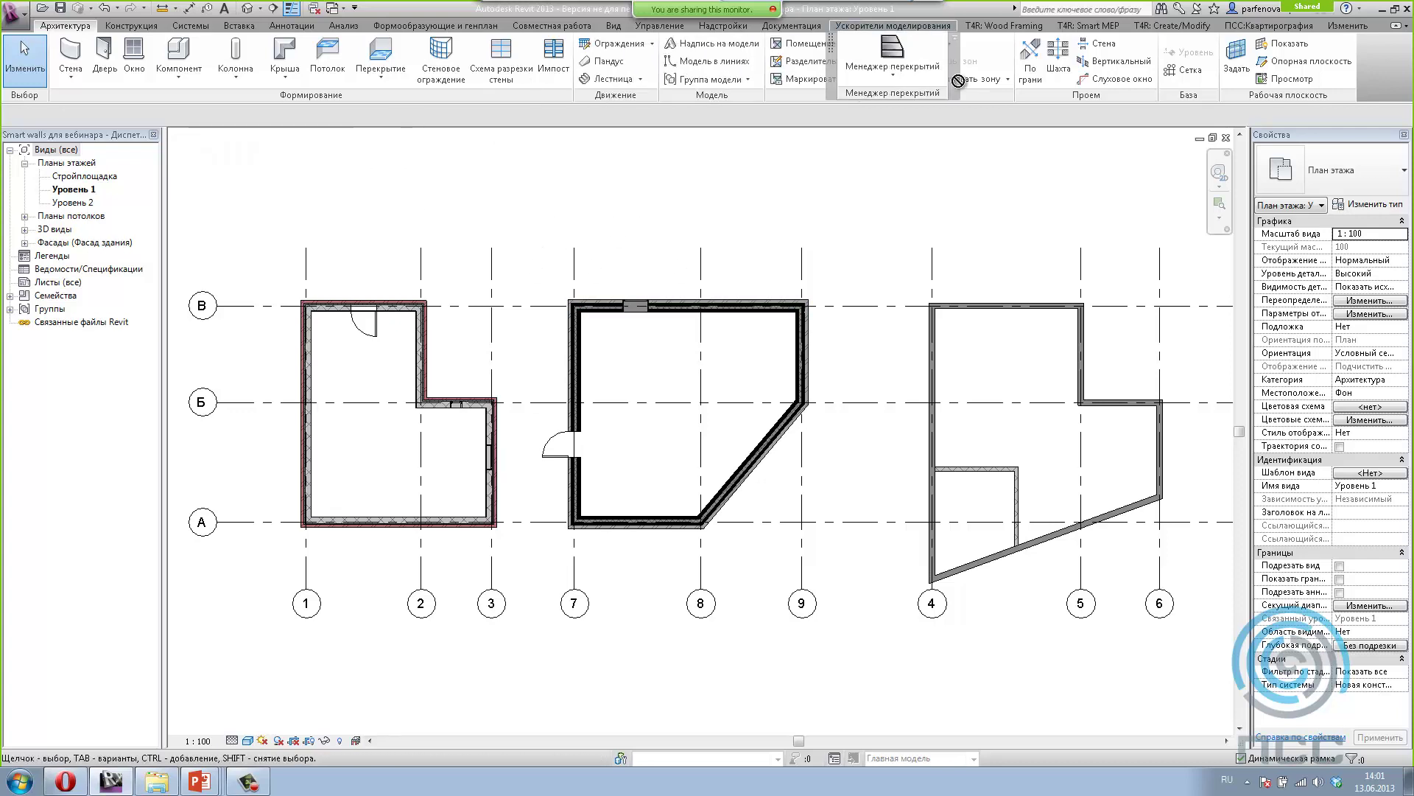
# Step: Tear off Менеджер стен and open its Изменить / Рассчитать параметры table of all 37 walls
pyautogui.click(868, 28)
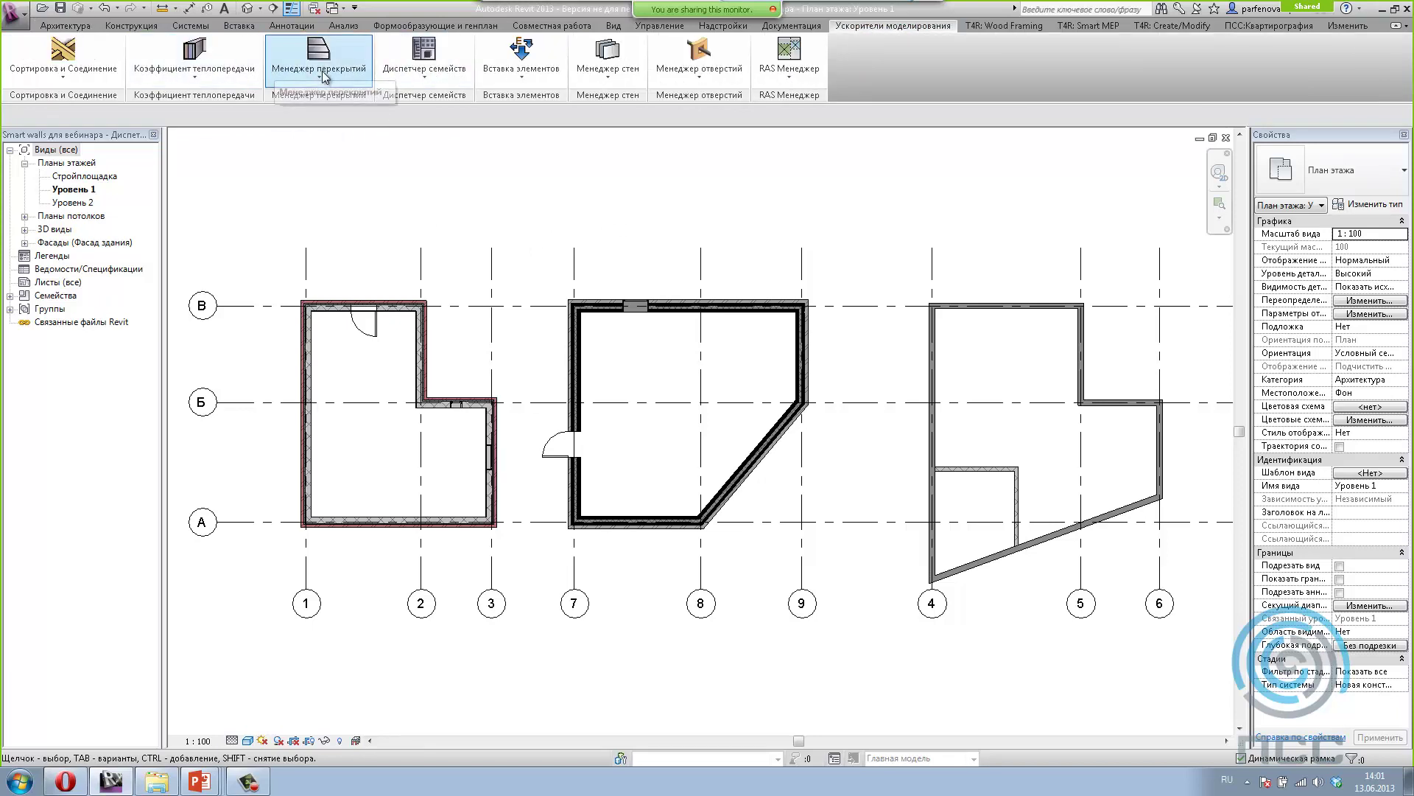
pyautogui.moveTo(603, 95)
pyautogui.mouseDown()
pyautogui.moveTo(145, 231)
pyautogui.moveTo(234, 212)
pyautogui.mouseUp()
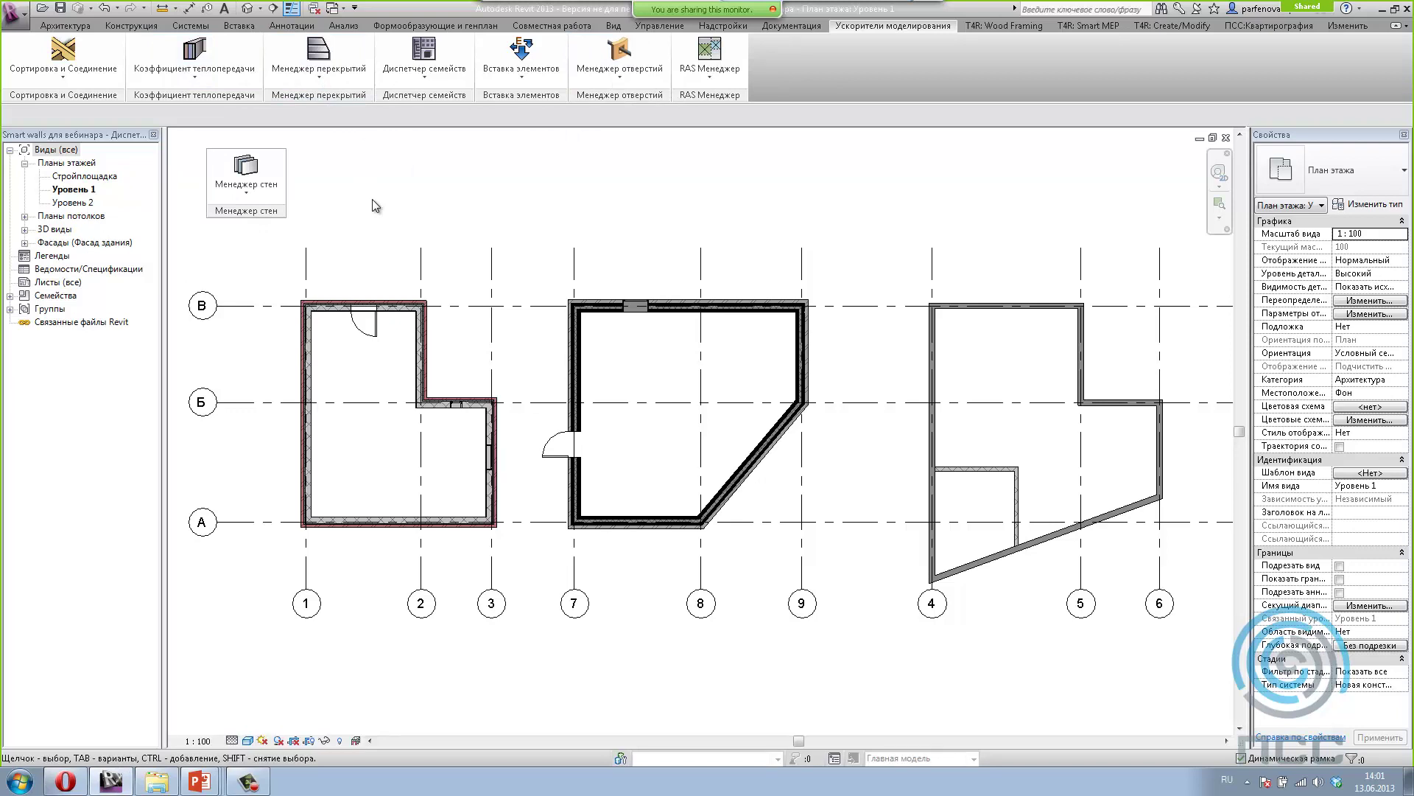
pyautogui.click(246, 184)
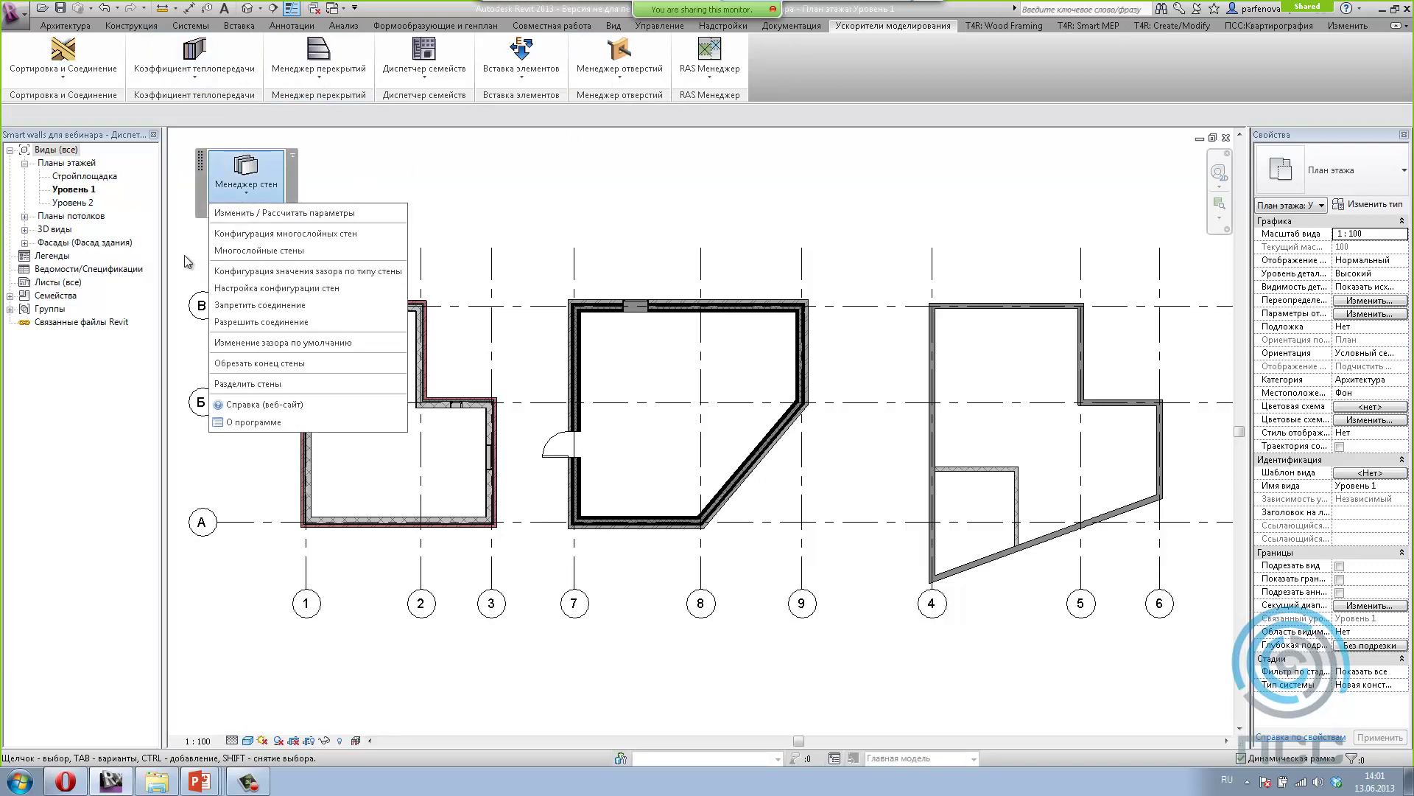
pyautogui.click(253, 215)
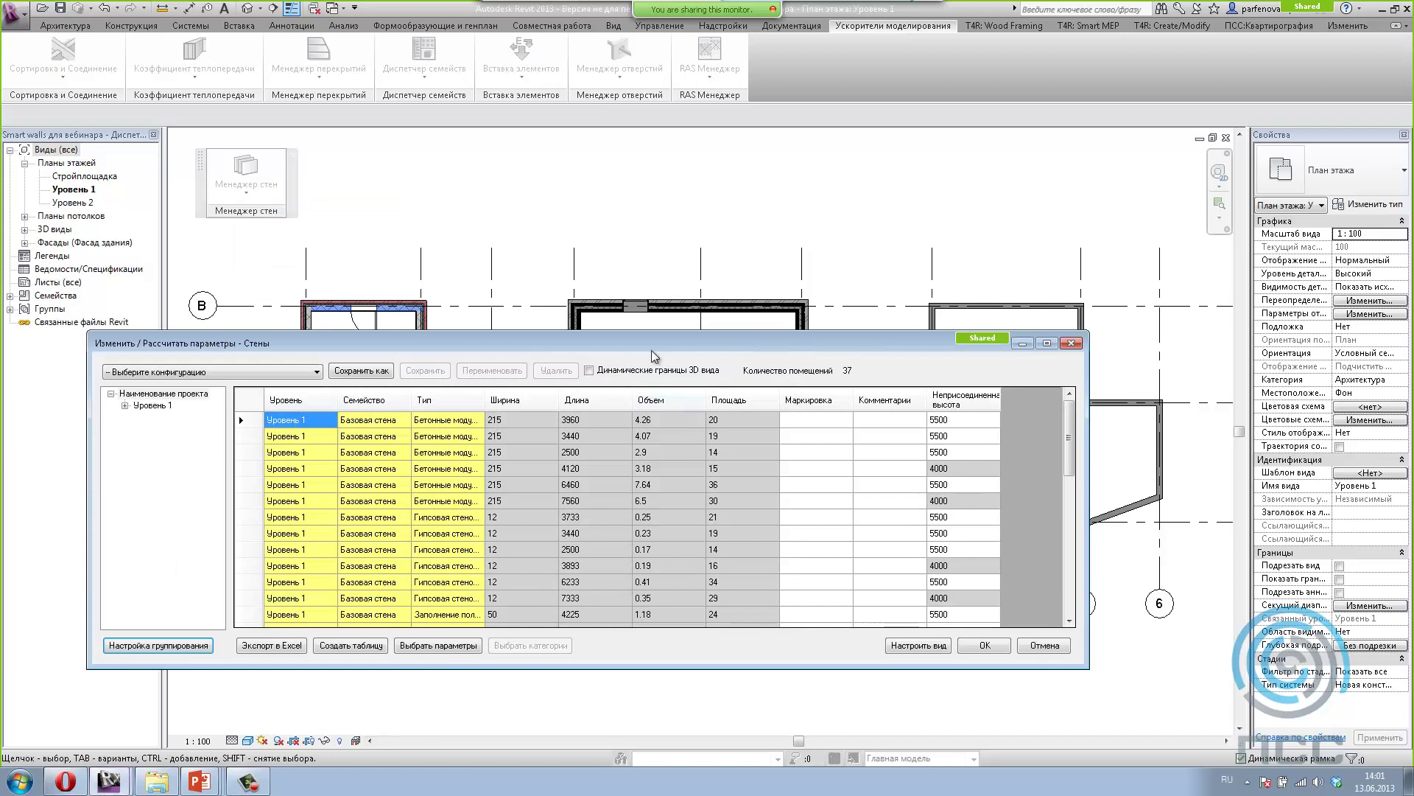
# Step: Make the wall table taller and add the Архитектура and Стоимость groups to its grouping settings
pyautogui.moveTo(647, 343); pyautogui.dragTo(672, 191)
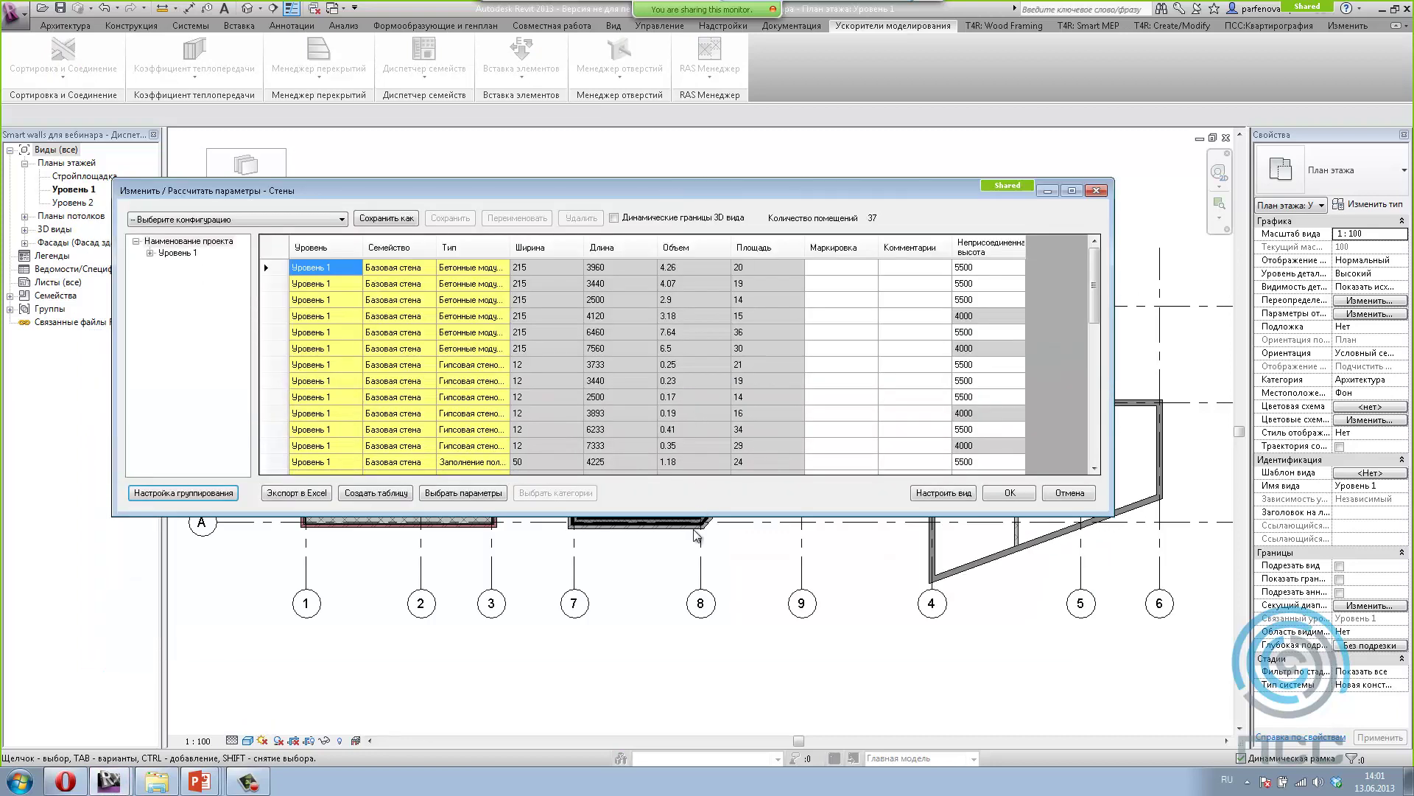
pyautogui.moveTo(694, 514); pyautogui.dragTo(694, 621)
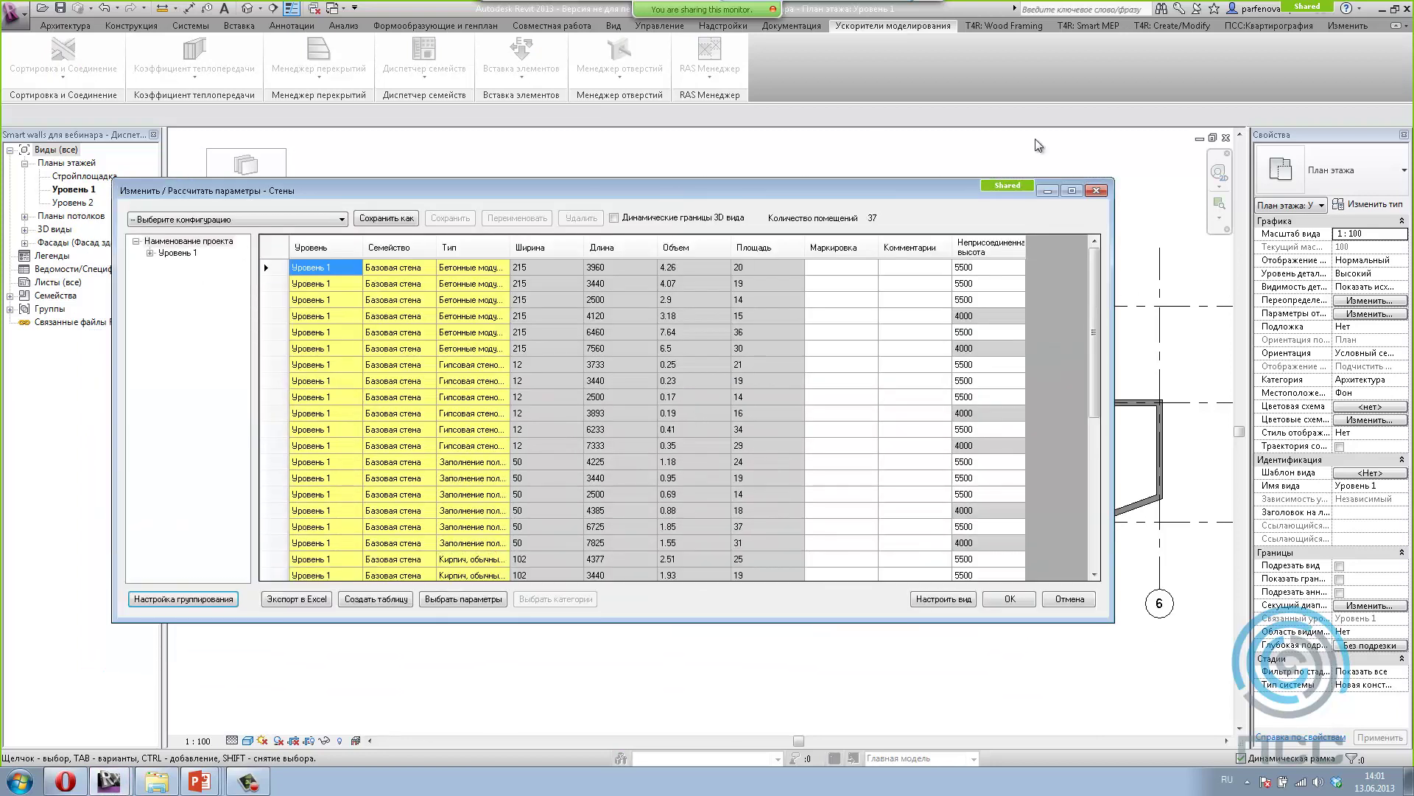
pyautogui.click(157, 601)
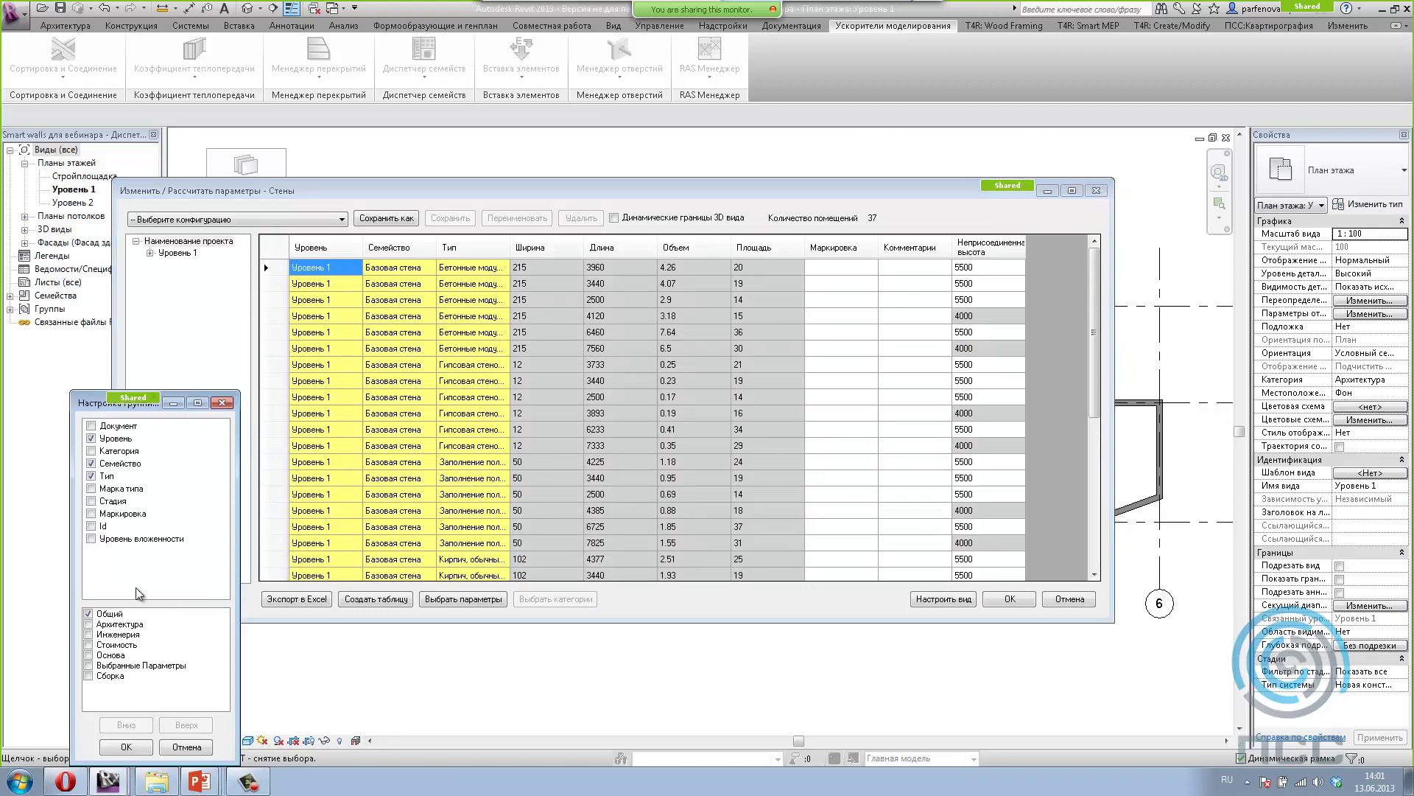
pyautogui.click(89, 624)
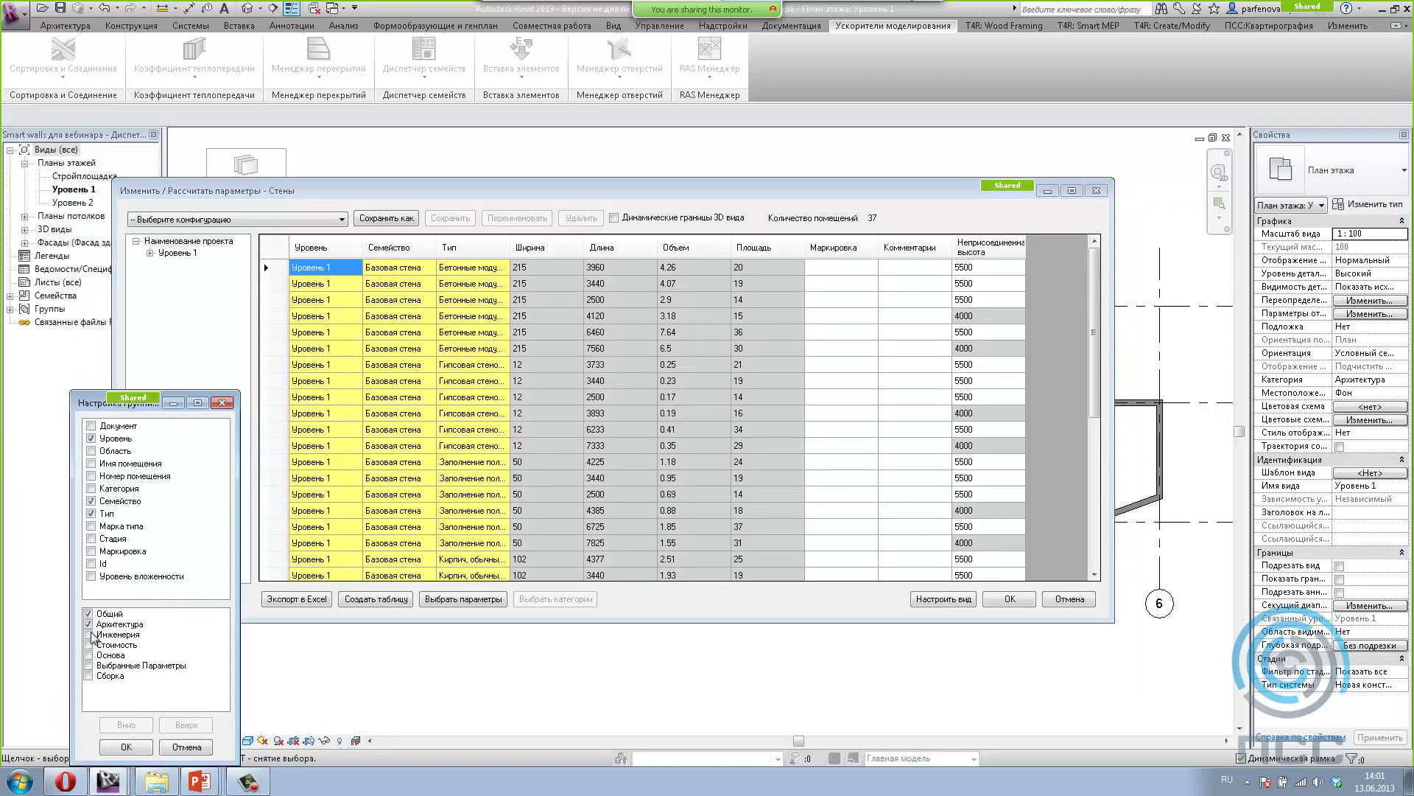
pyautogui.click(88, 645)
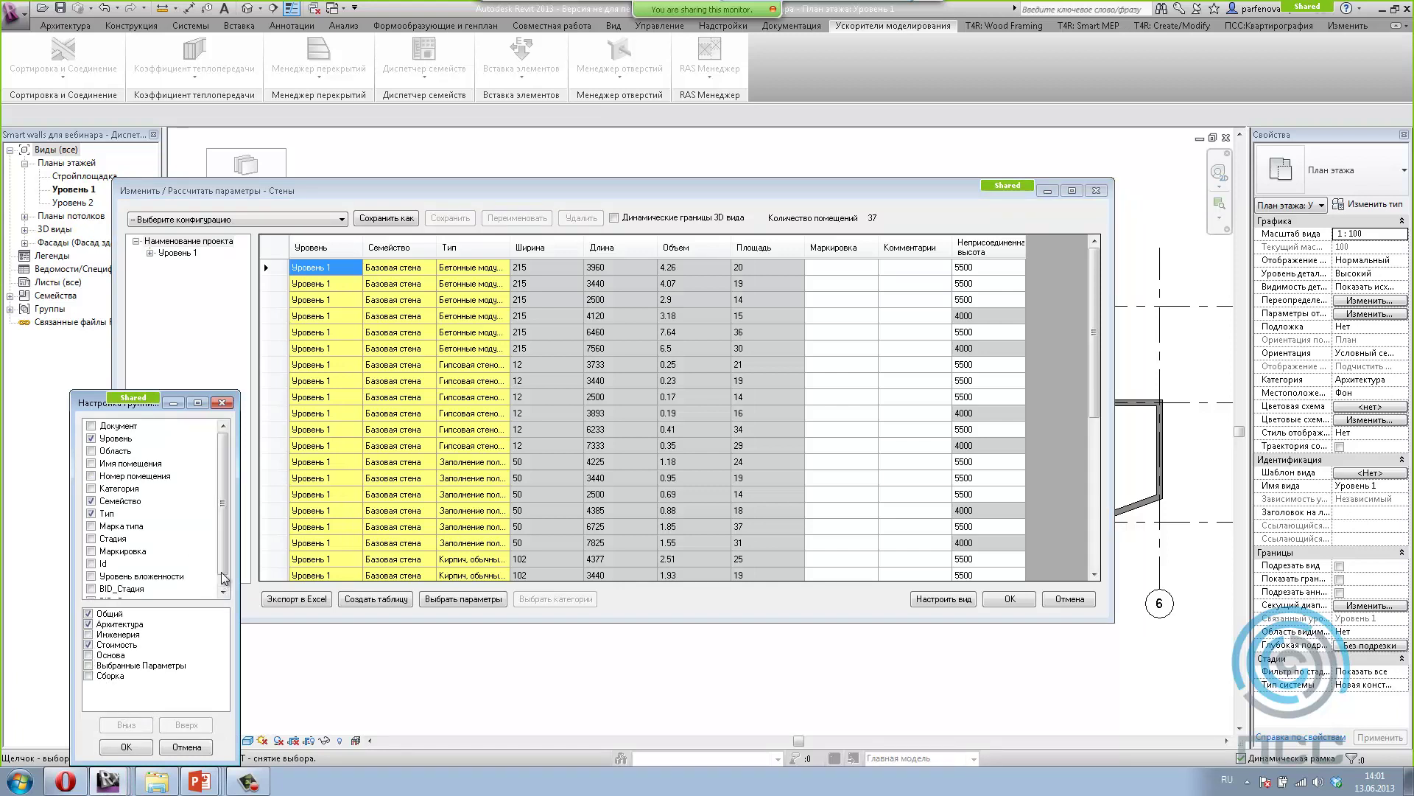
pyautogui.click(222, 591)
pyautogui.click(126, 746)
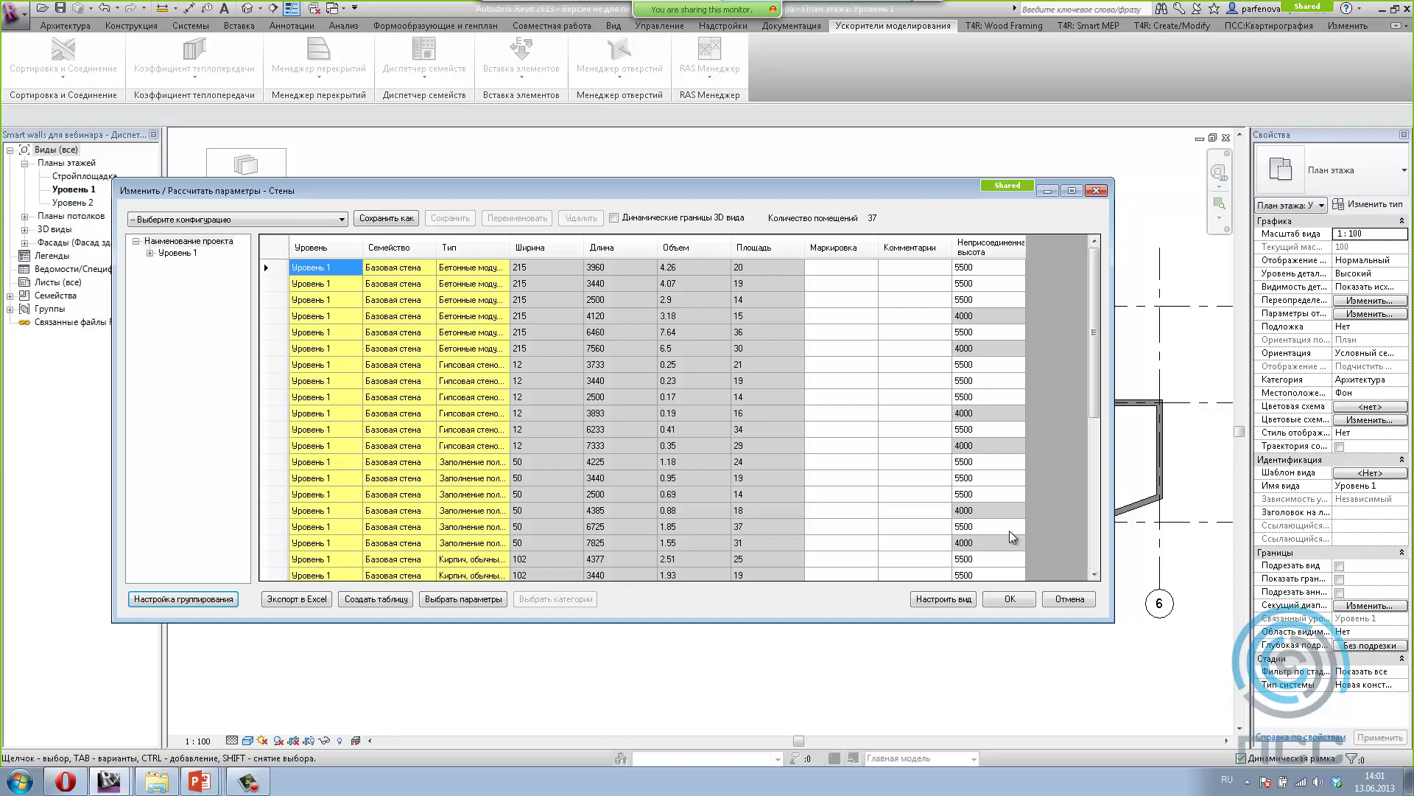
pyautogui.click(464, 599)
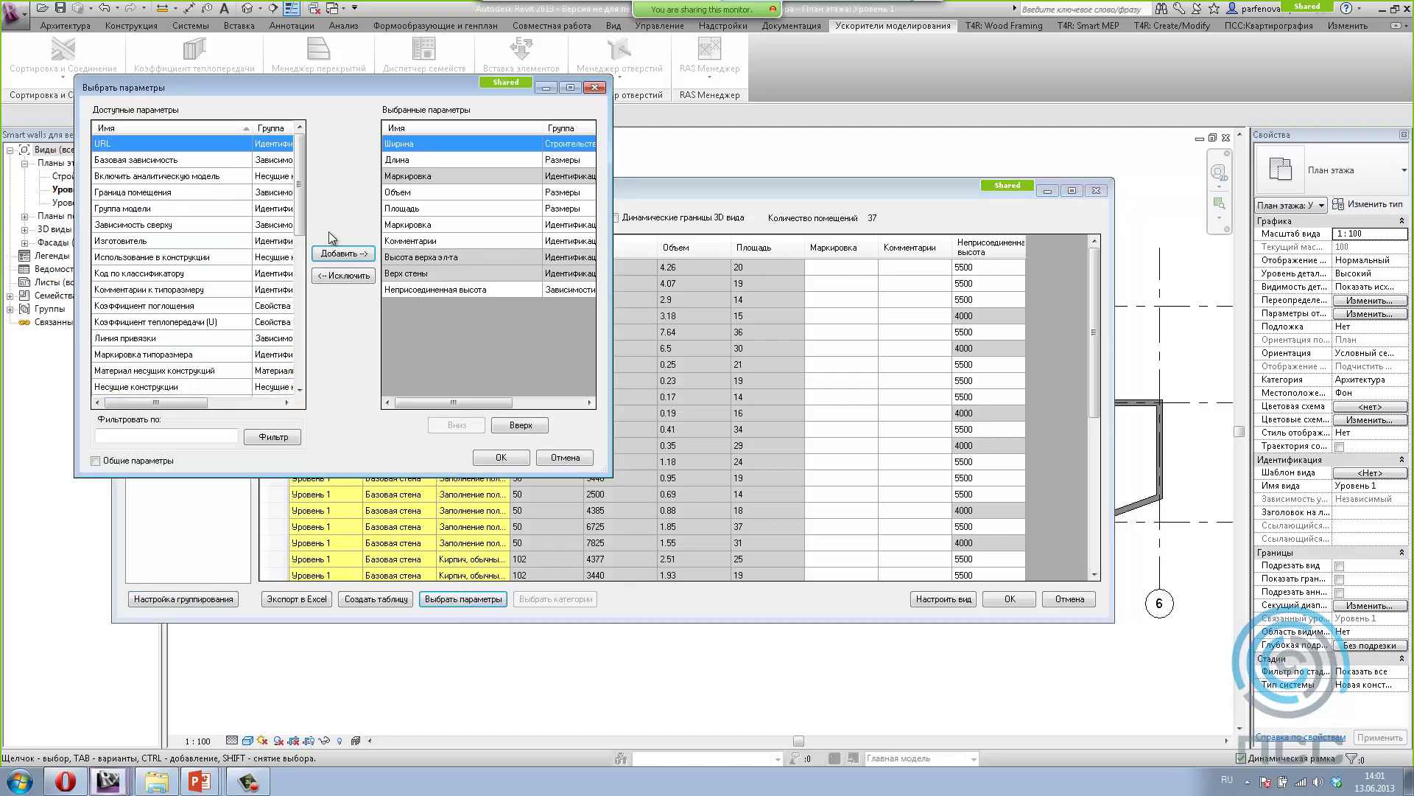
pyautogui.moveTo(300, 221); pyautogui.dragTo(299, 348)
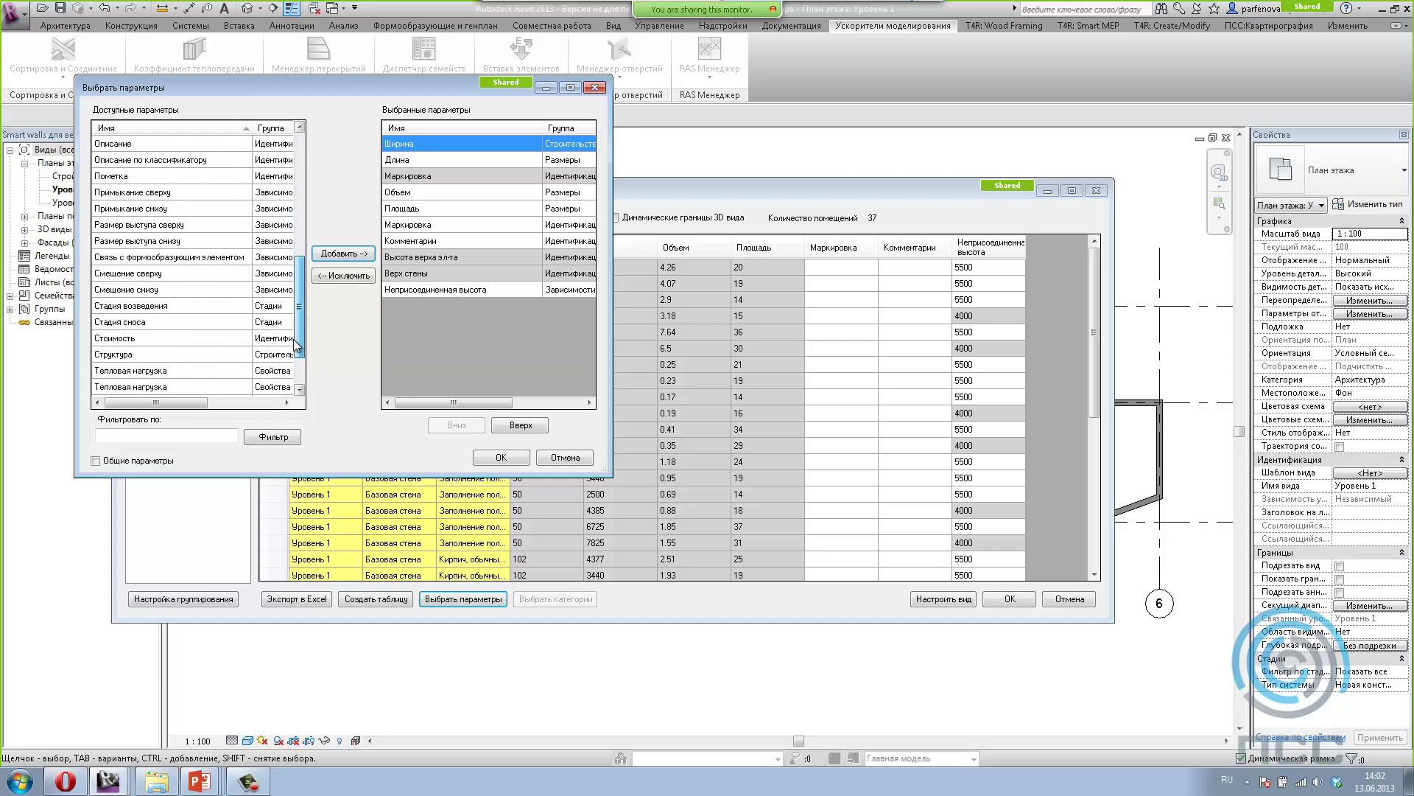
pyautogui.moveTo(299, 347); pyautogui.dragTo(299, 356)
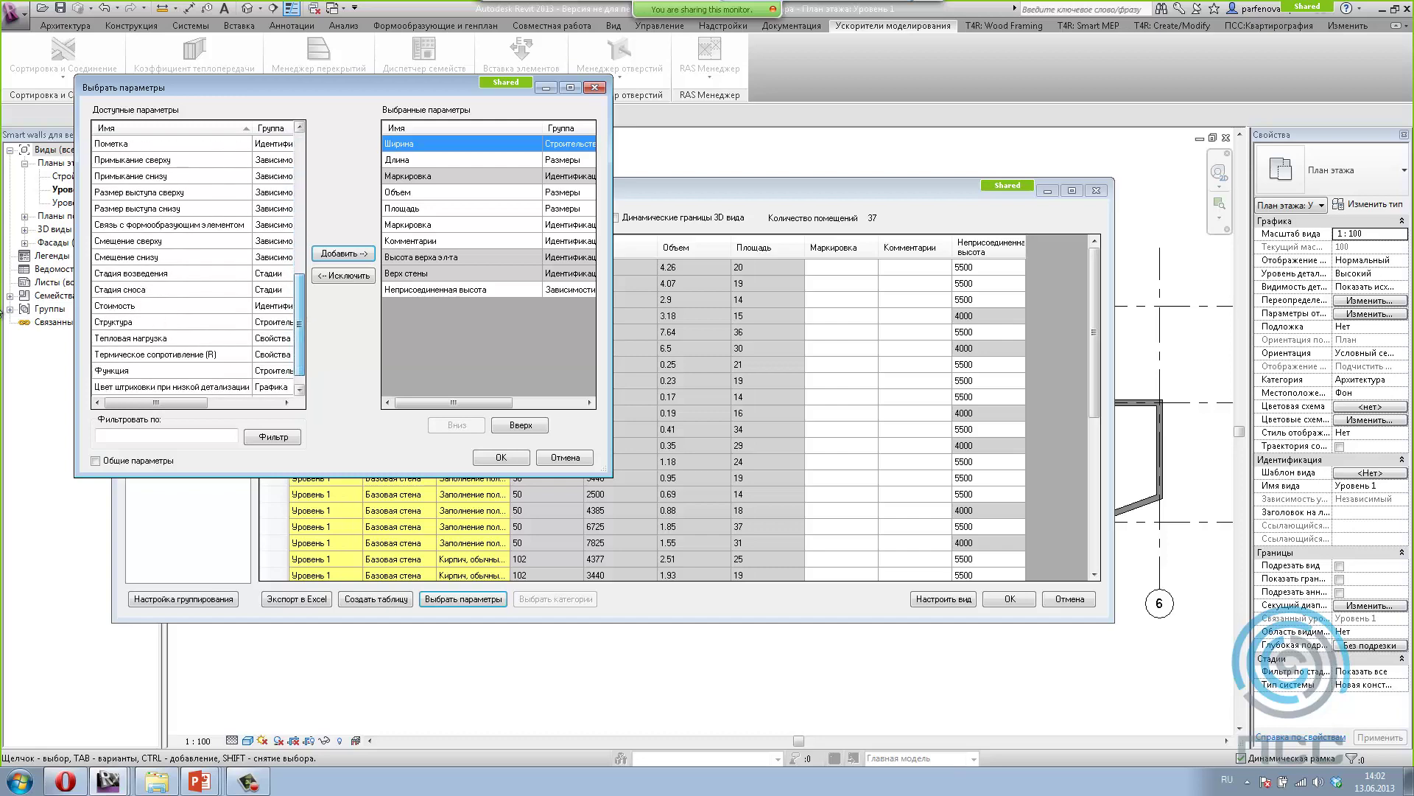
pyautogui.click(518, 458)
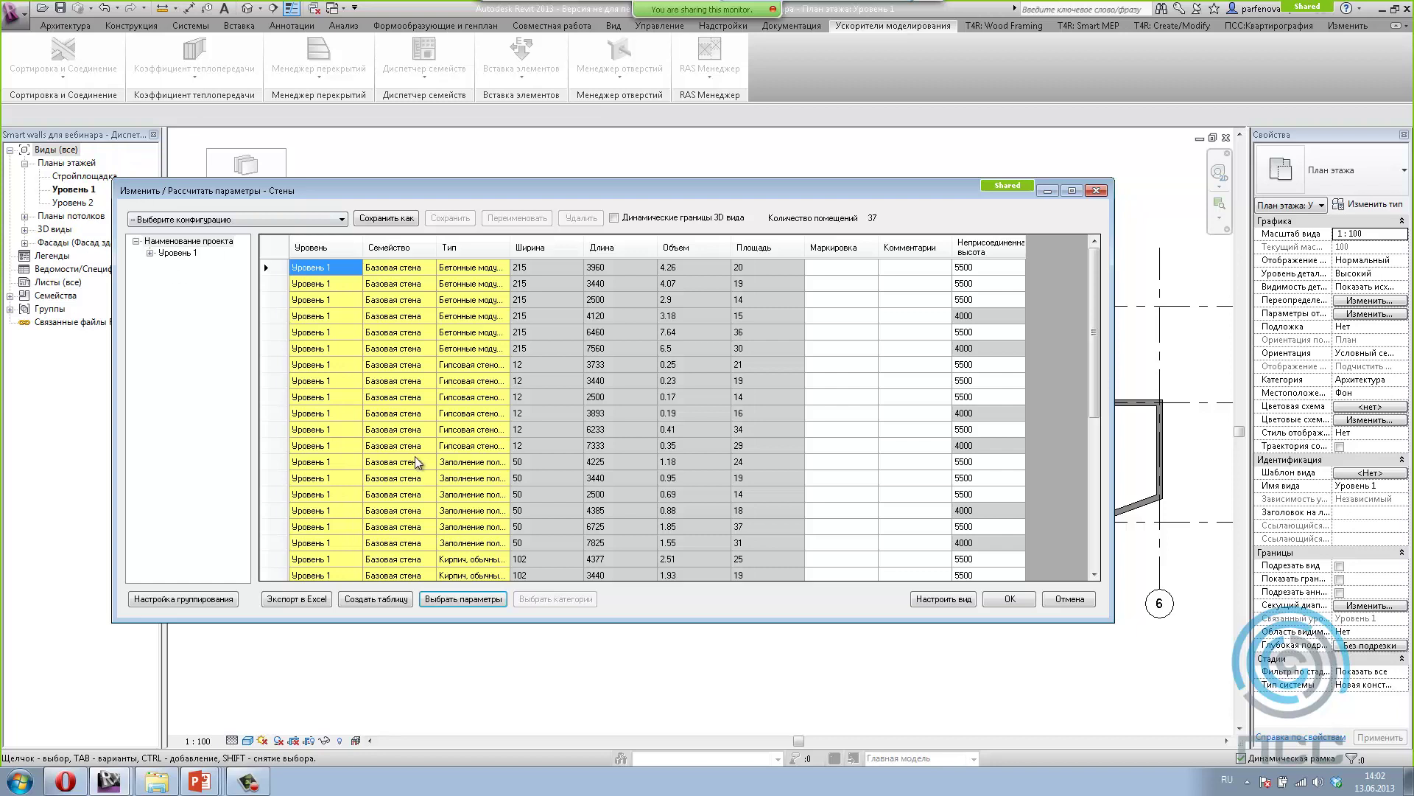
# Step: Sort the wall table by the Маркировка column in ascending order
pyautogui.moveTo(1092, 346)
pyautogui.mouseDown()
pyautogui.moveTo(1081, 398)
pyautogui.moveTo(1081, 293)
pyautogui.mouseUp()
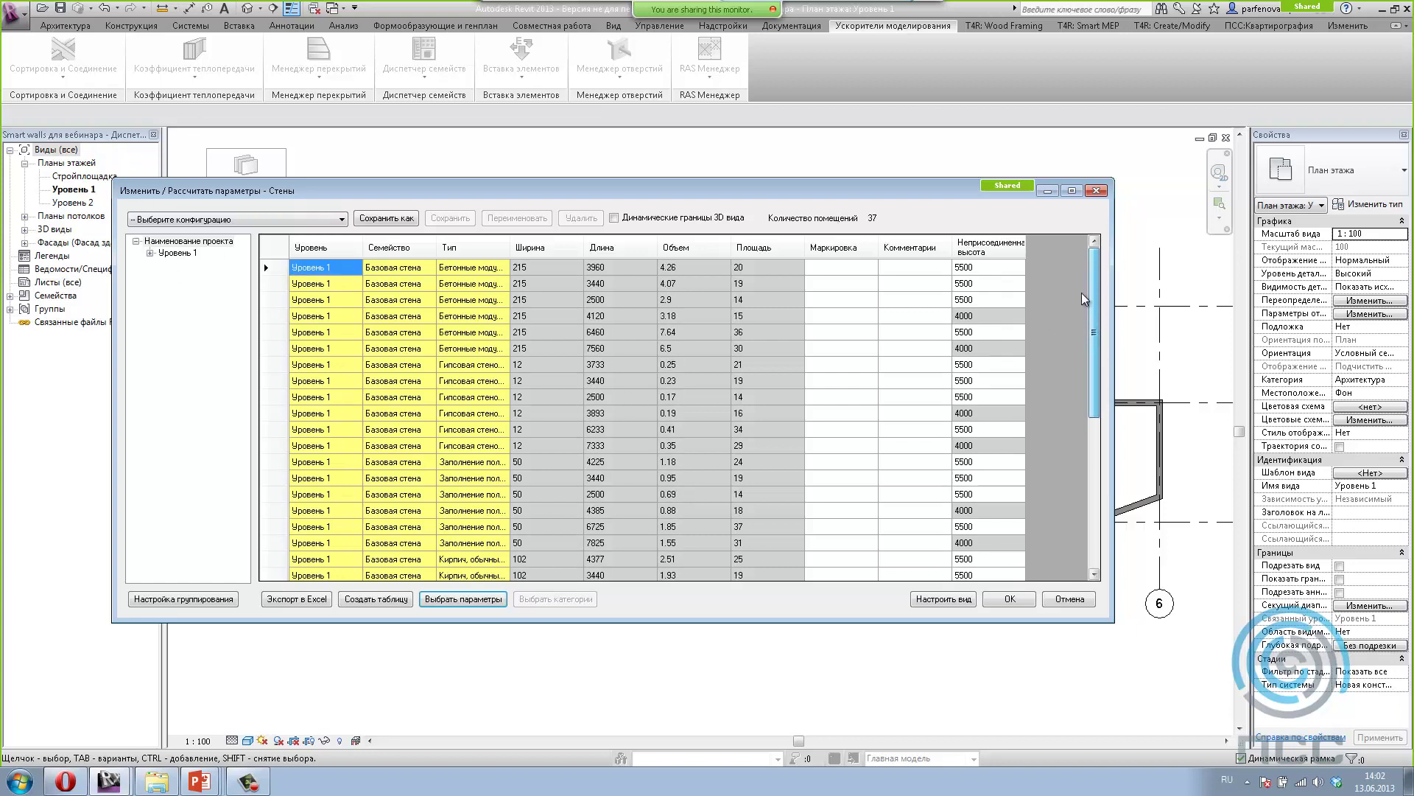
pyautogui.click(839, 249)
pyautogui.click(824, 253)
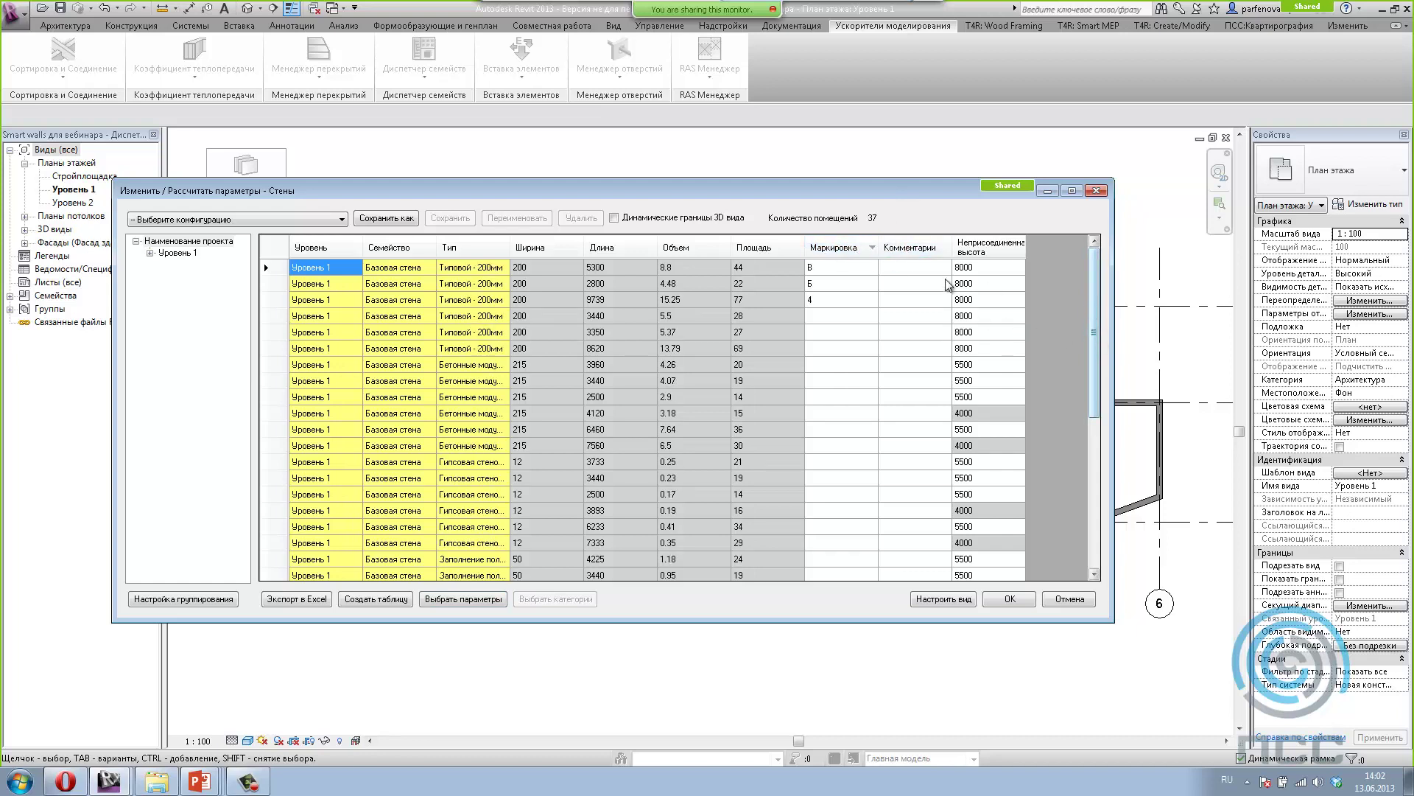
pyautogui.click(856, 250)
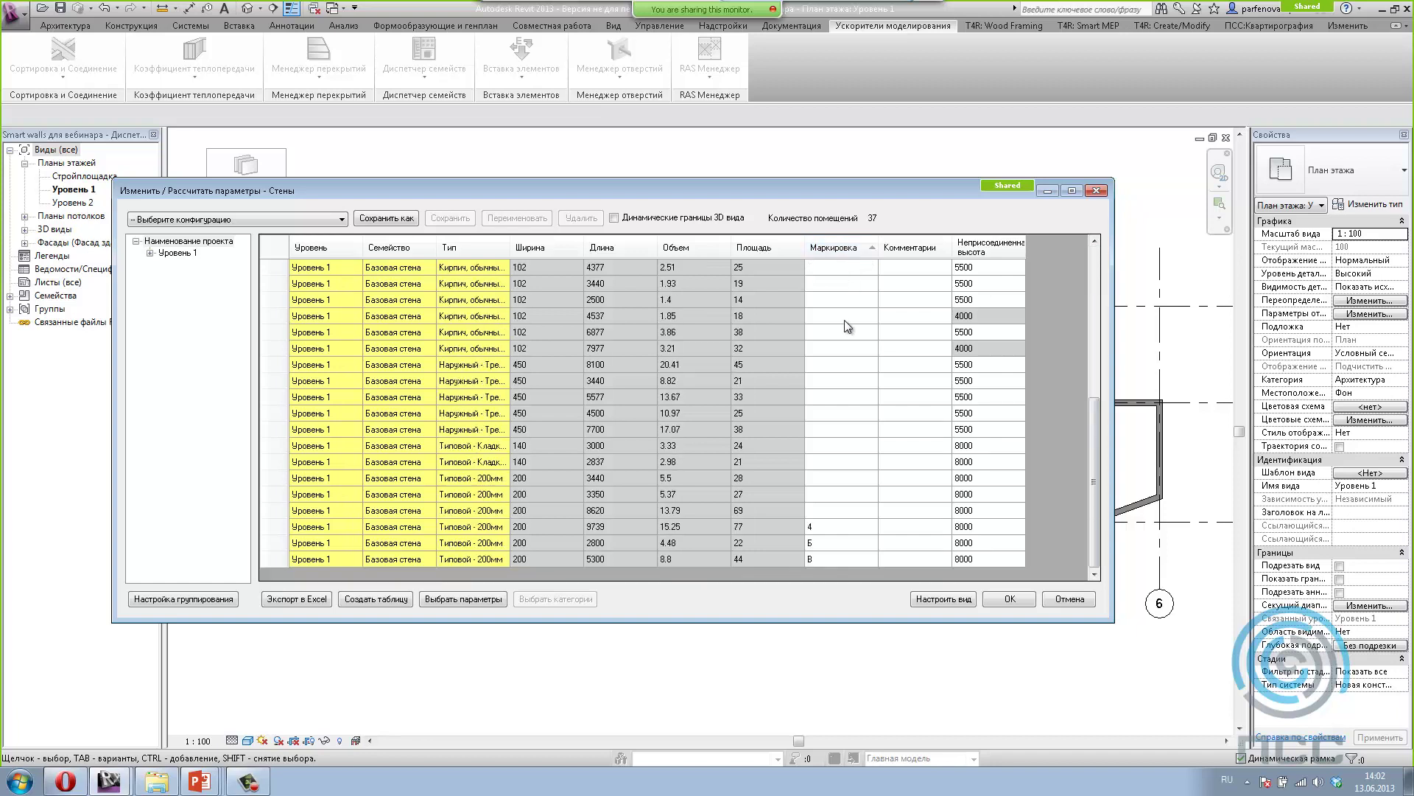
# Step: Expand Уровень 1 and its Базовая стена wall types in the grouping tree
pyautogui.scroll(6, 845, 526)
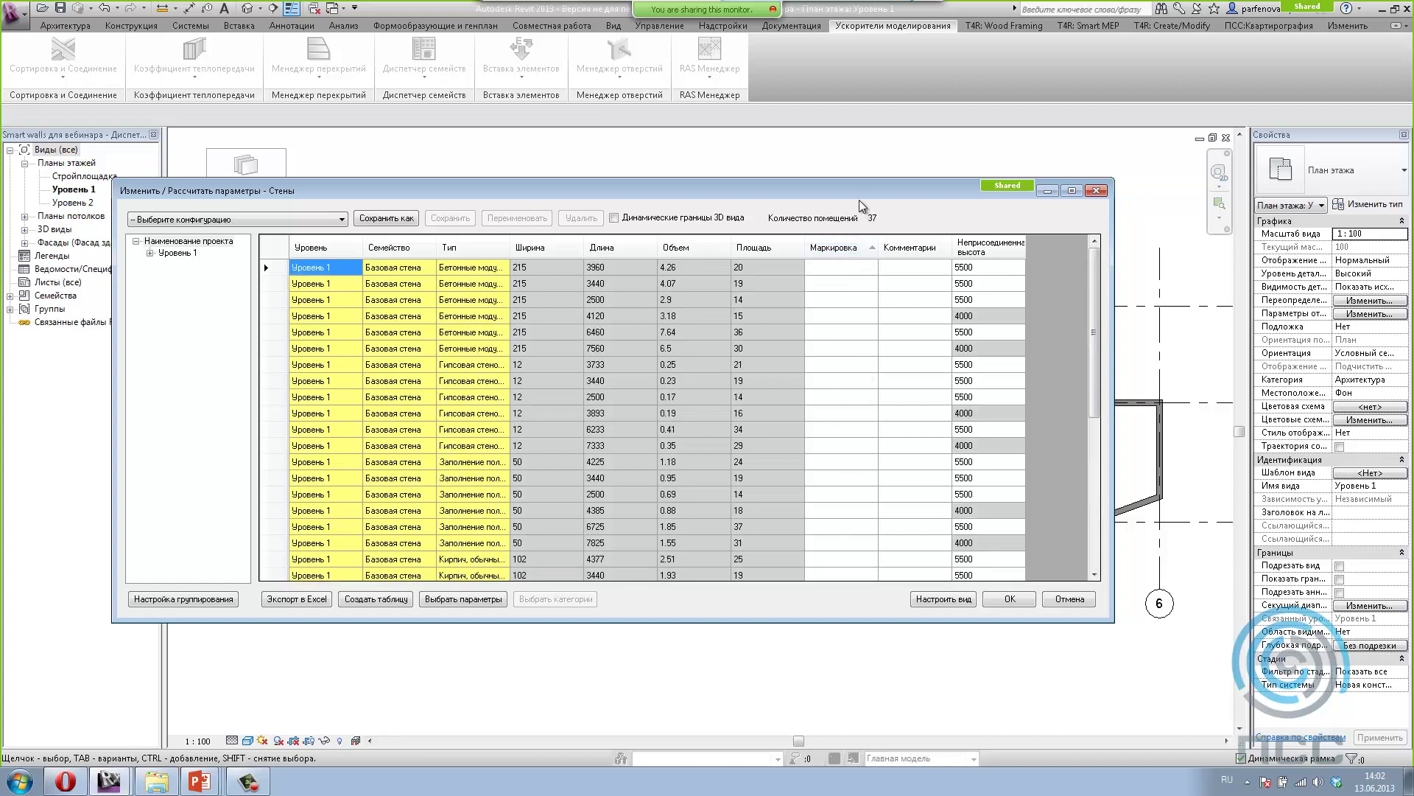
pyautogui.moveTo(829, 192); pyautogui.dragTo(824, 187)
pyautogui.scroll(-6, 862, 279)
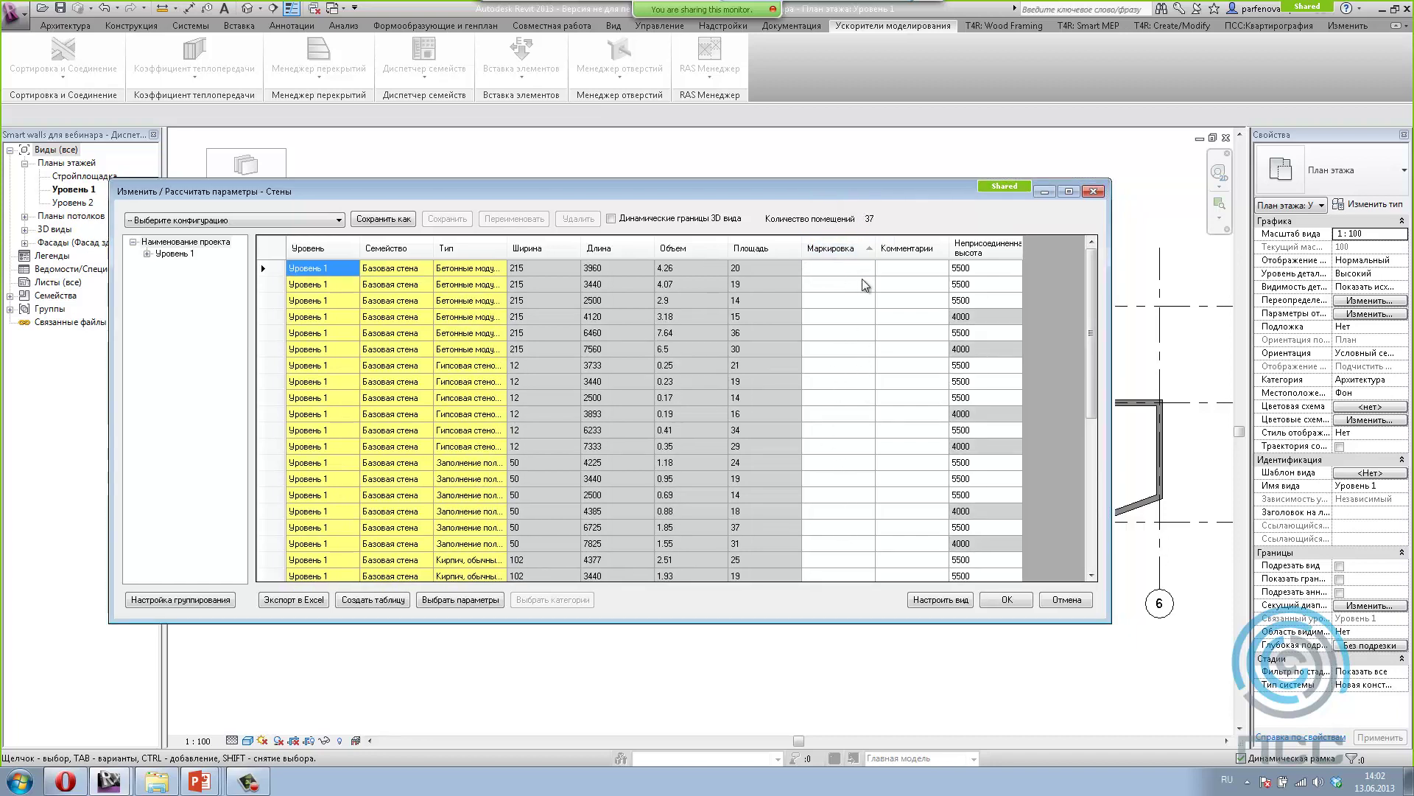
pyautogui.click(146, 253)
pyautogui.click(161, 265)
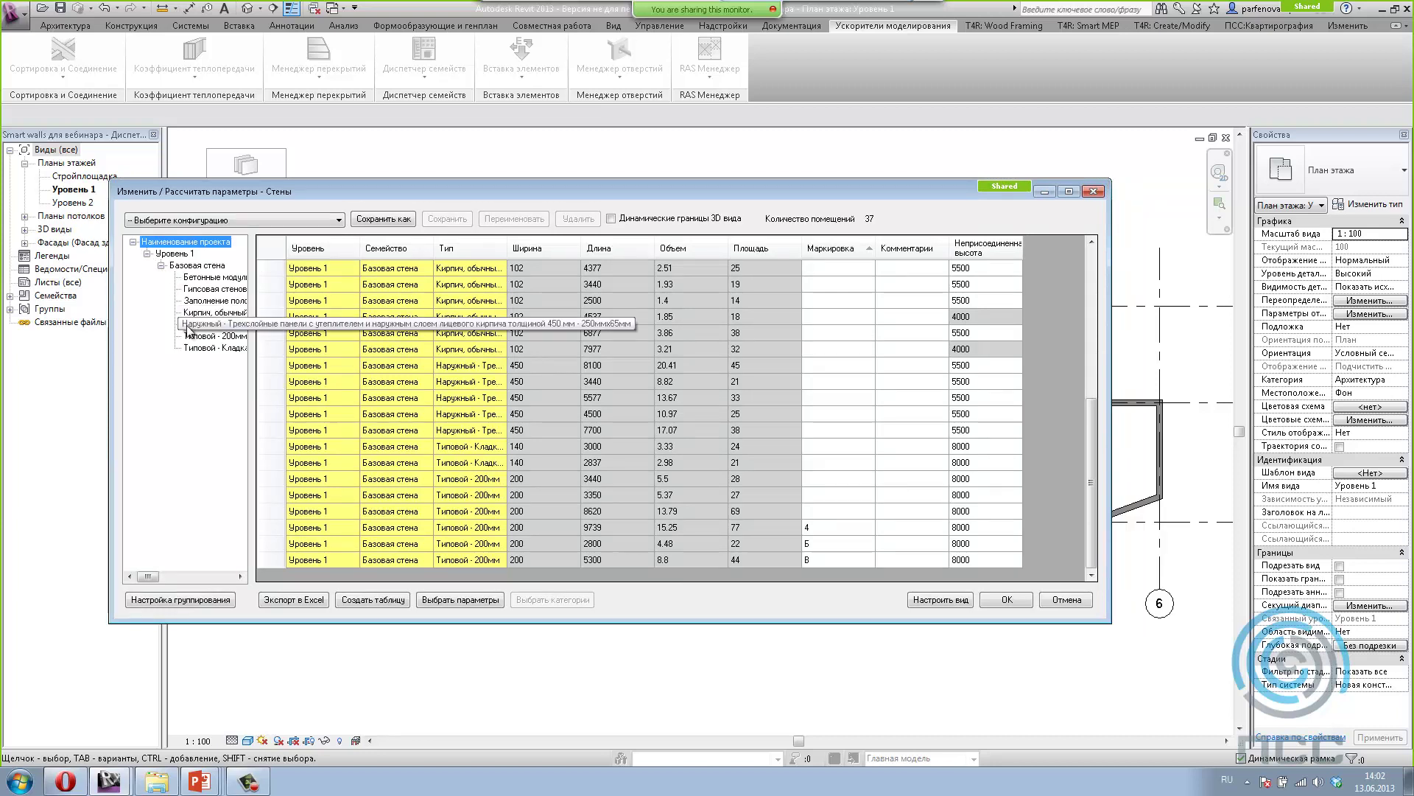
# Step: Filter to the five 450 mm Наружный walls and select all their Маркировка cells
pyautogui.click(188, 325)
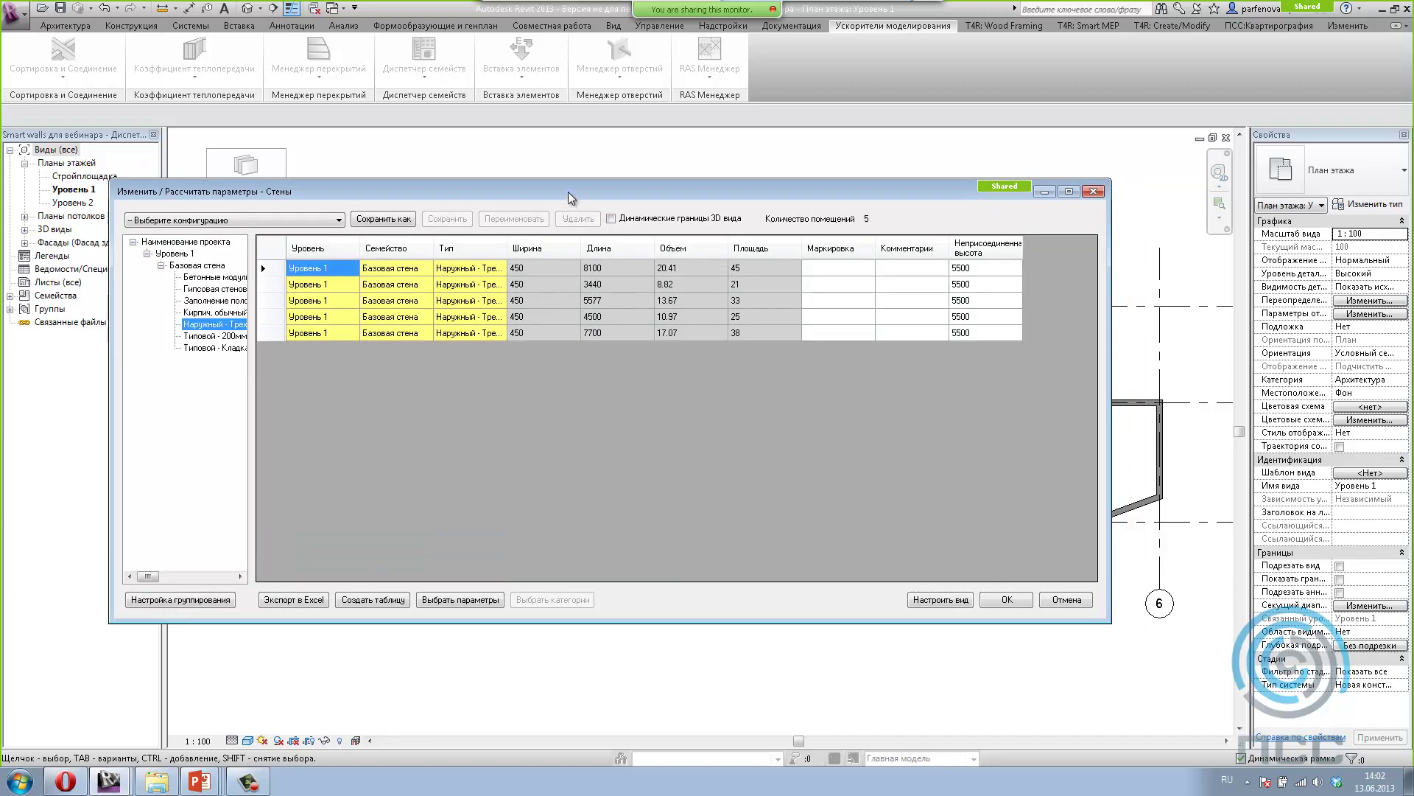
pyautogui.moveTo(639, 354); pyautogui.dragTo(635, 352)
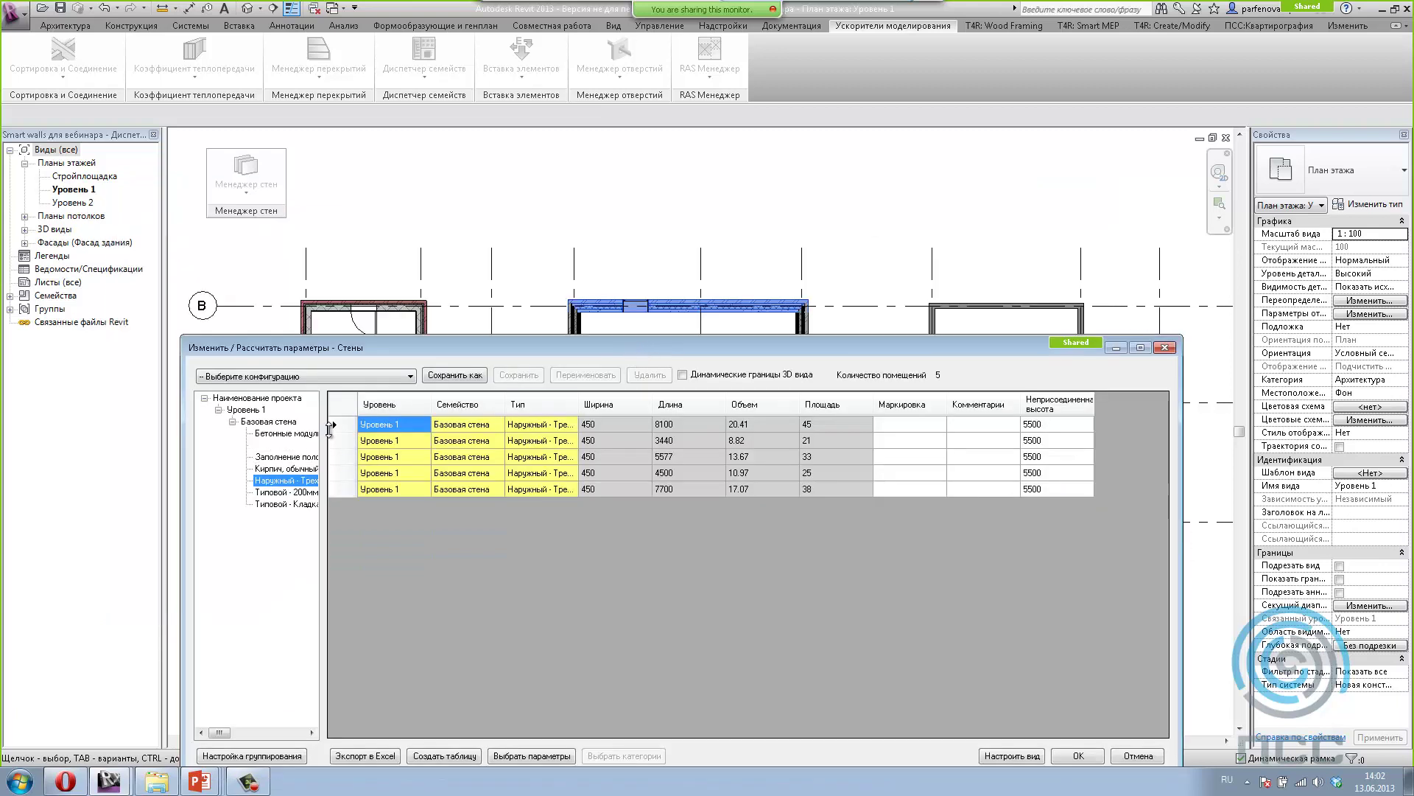
pyautogui.moveTo(340, 424); pyautogui.dragTo(350, 489)
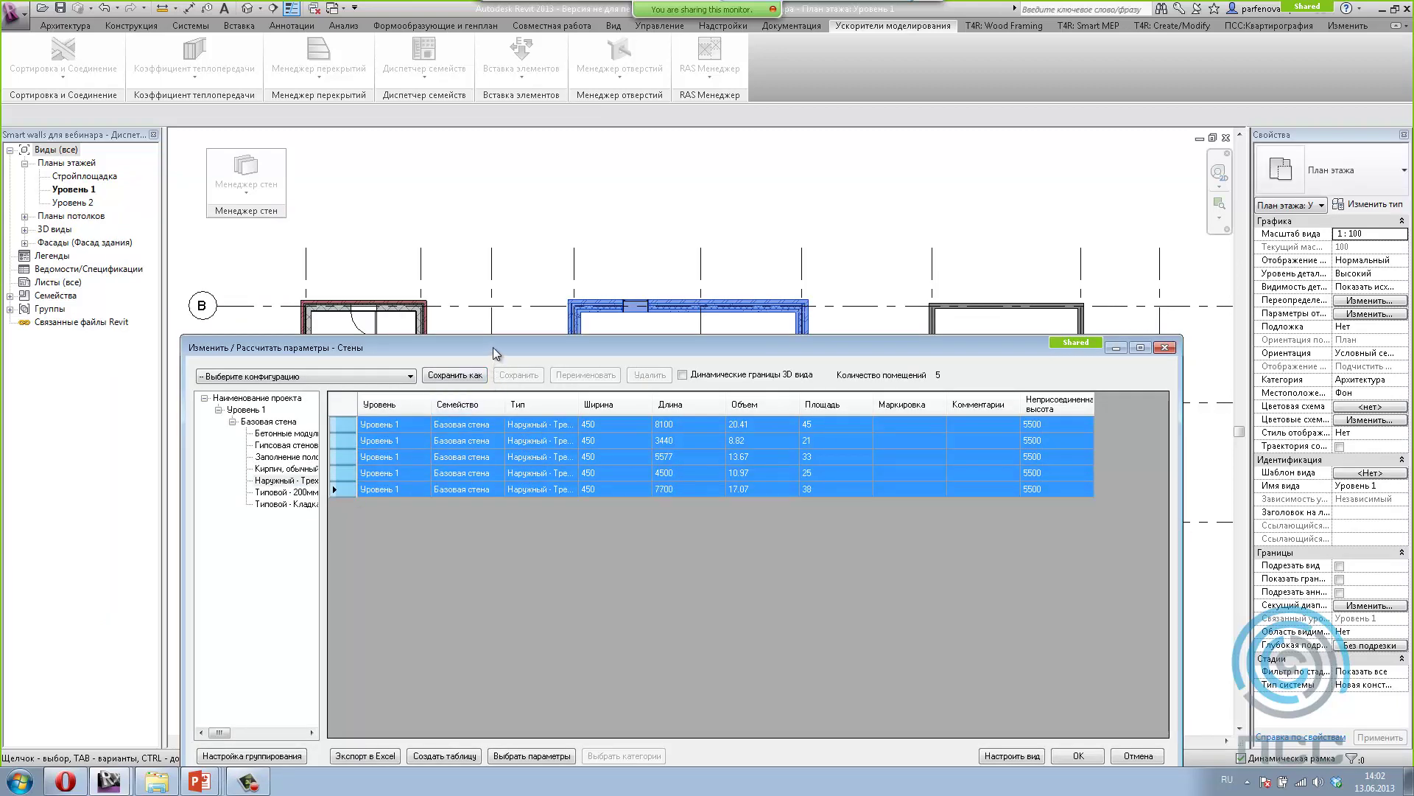
pyautogui.moveTo(493, 347)
pyautogui.mouseDown()
pyautogui.moveTo(481, 570)
pyautogui.moveTo(465, 243)
pyautogui.mouseUp()
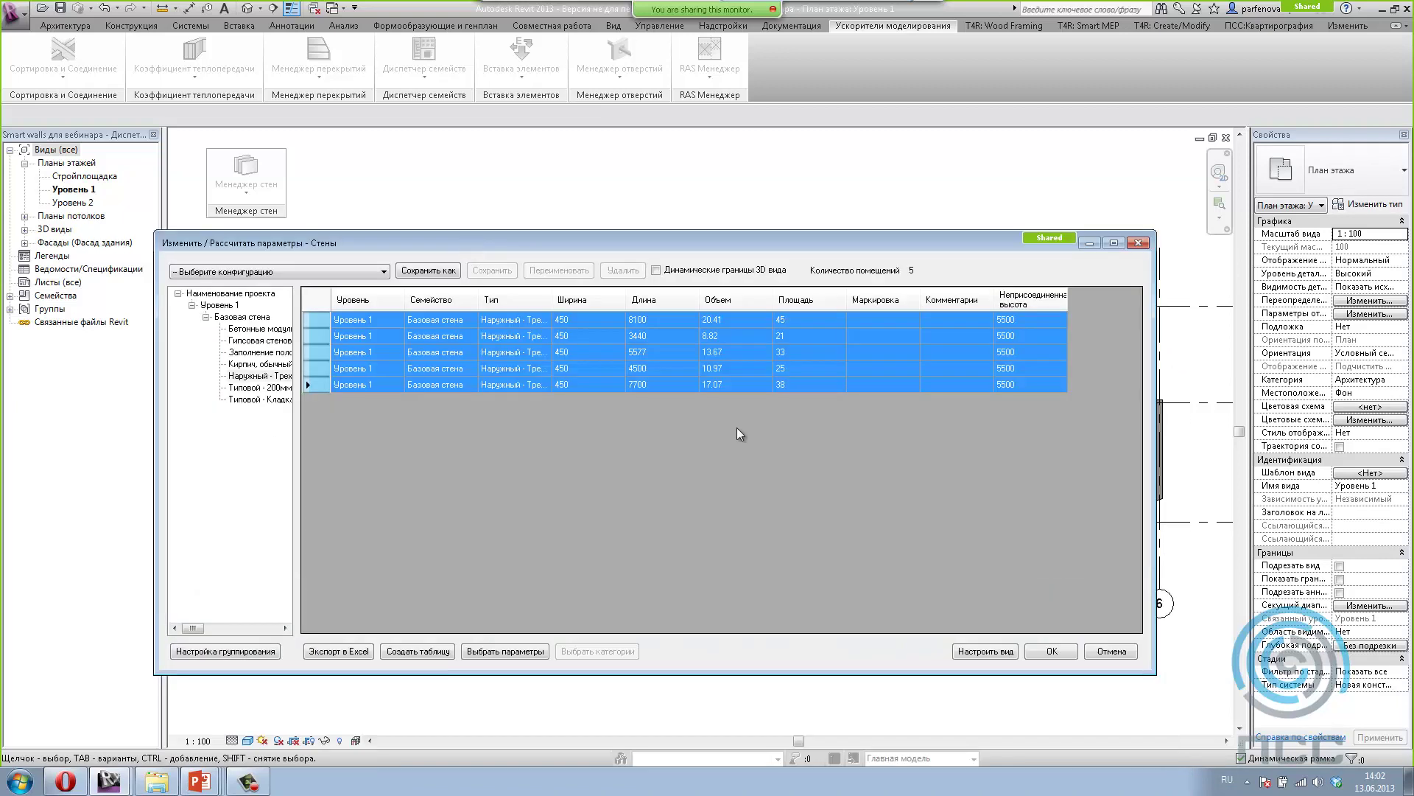
pyautogui.click(905, 319)
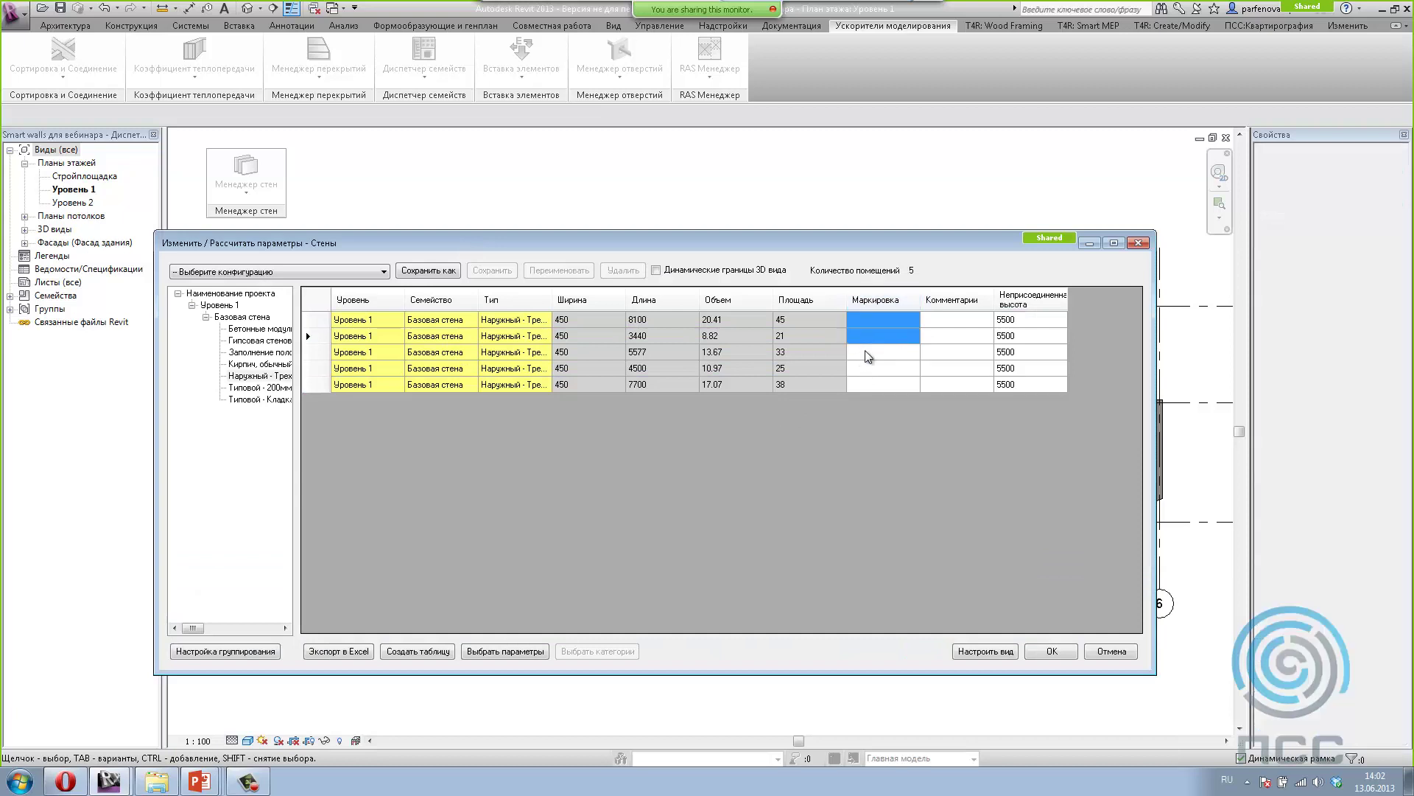
pyautogui.moveTo(877, 319); pyautogui.dragTo(858, 384)
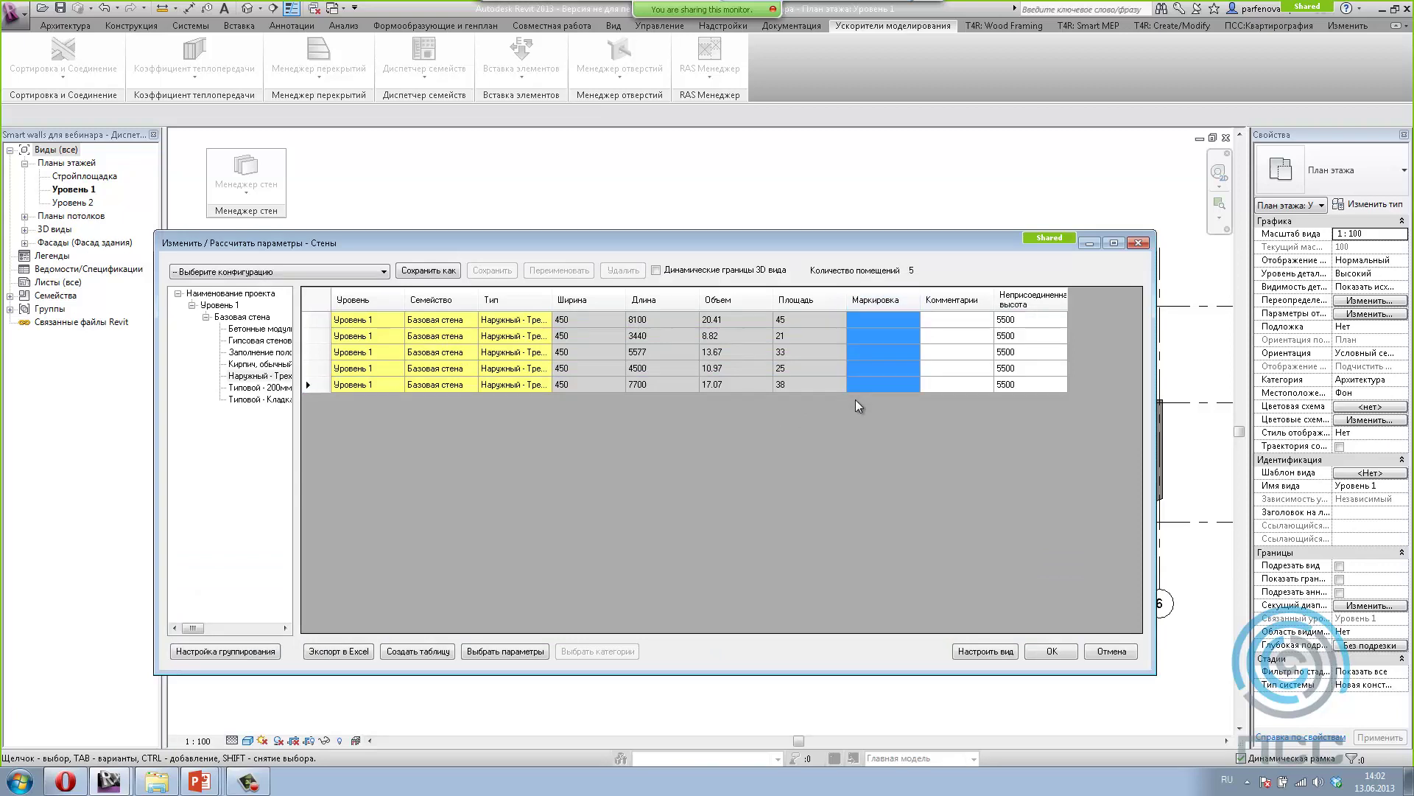
# Step: Set the Маркировка cells to 10, then overwrite them with orientations N, E, SE, S, W
pyautogui.rightClick(864, 329)
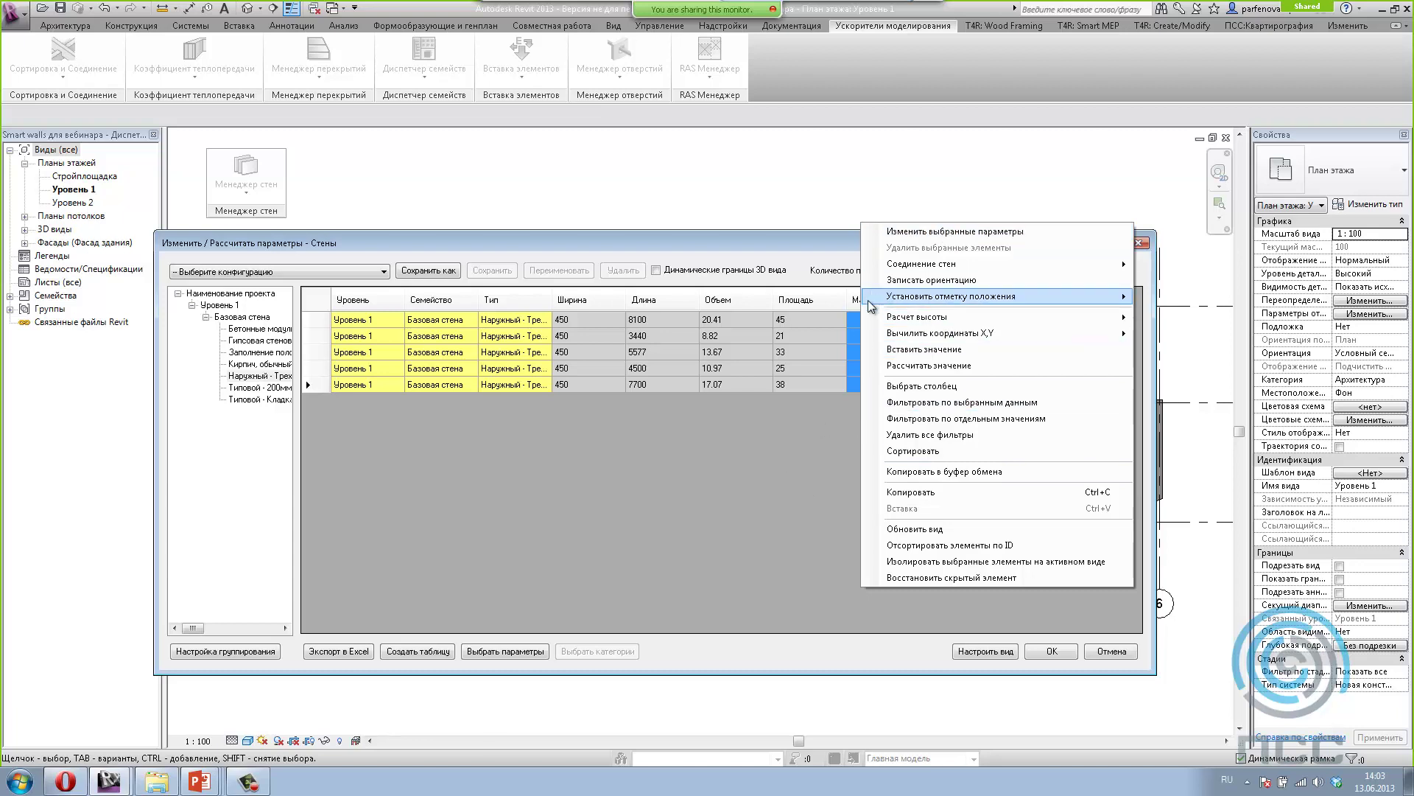
pyautogui.click(950, 231)
pyautogui.write('10')
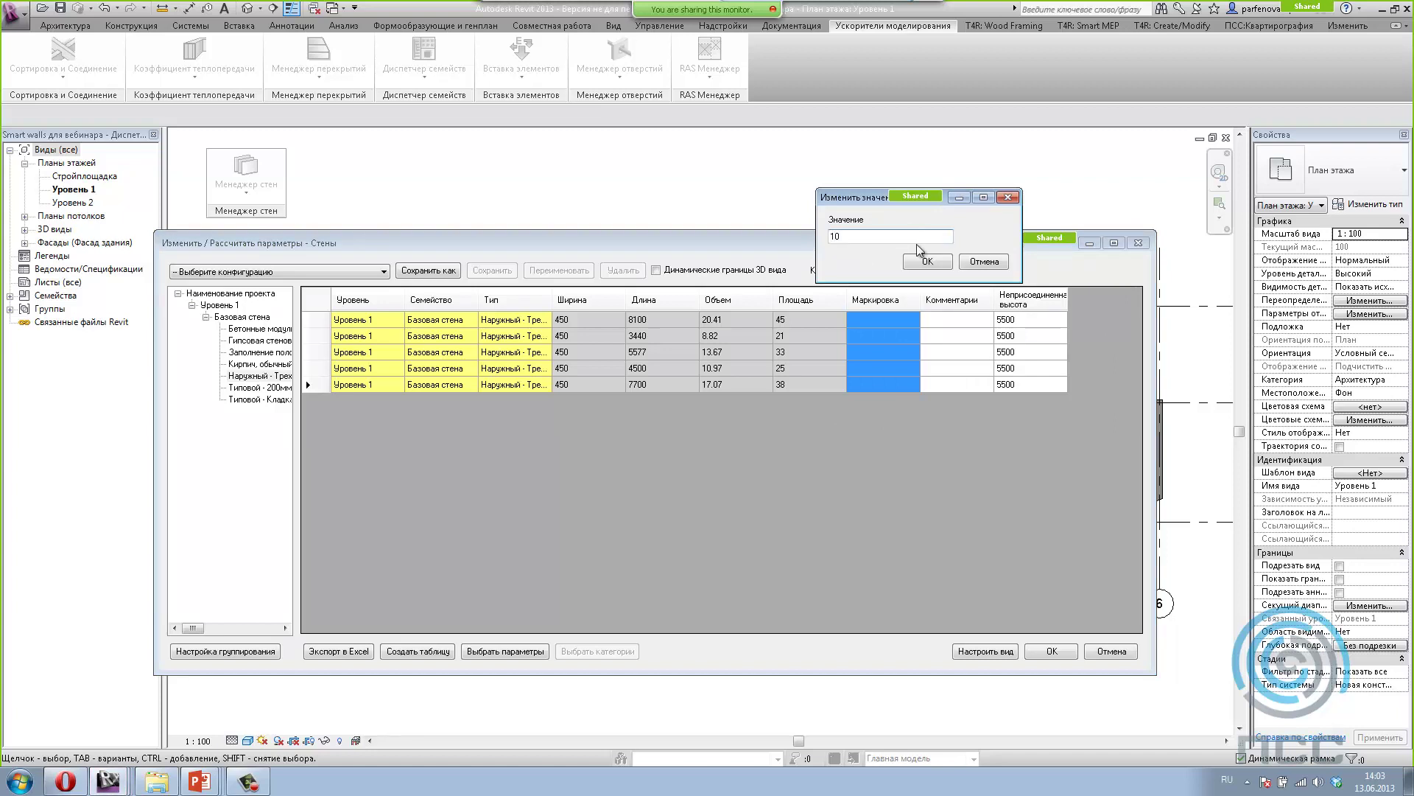
pyautogui.click(922, 262)
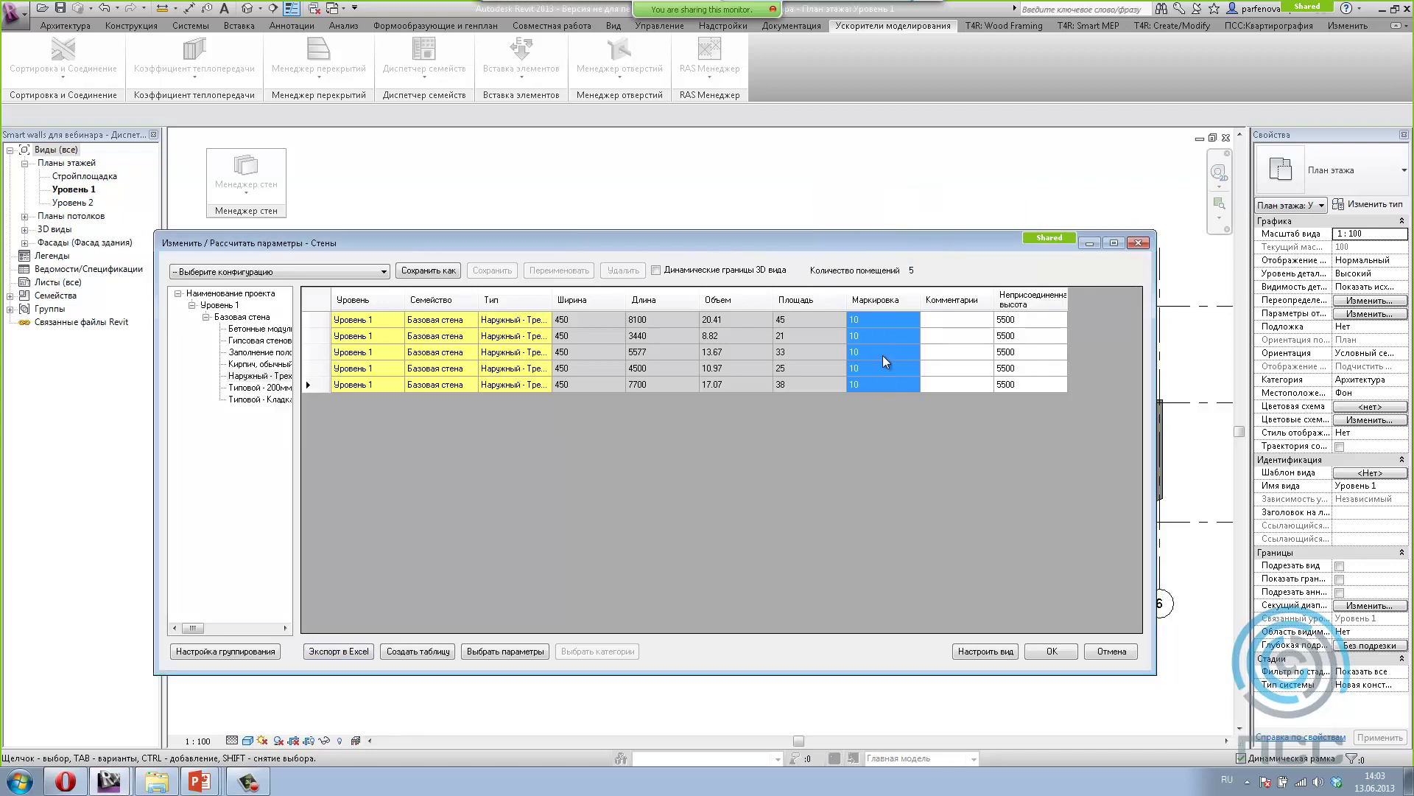
pyautogui.rightClick(869, 322)
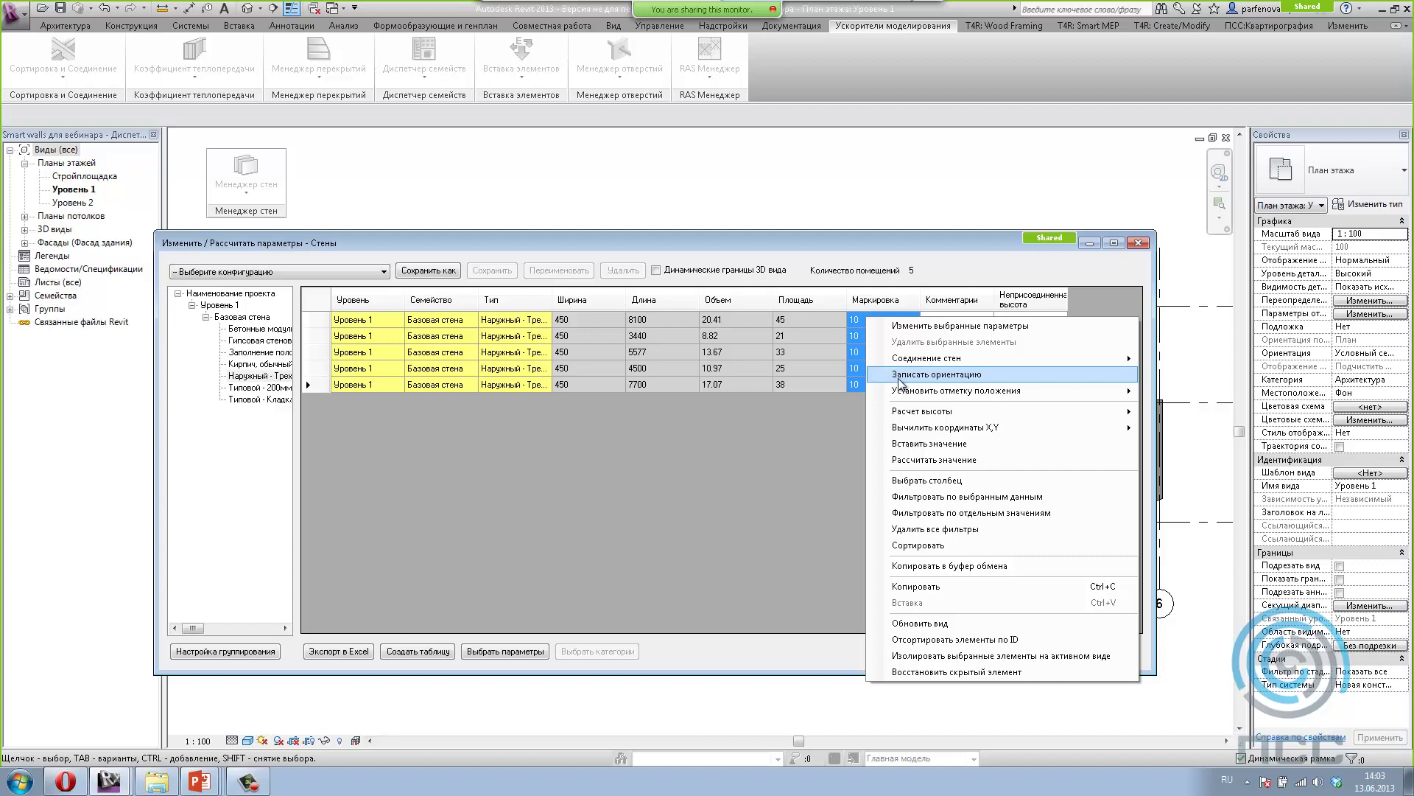
pyautogui.click(900, 378)
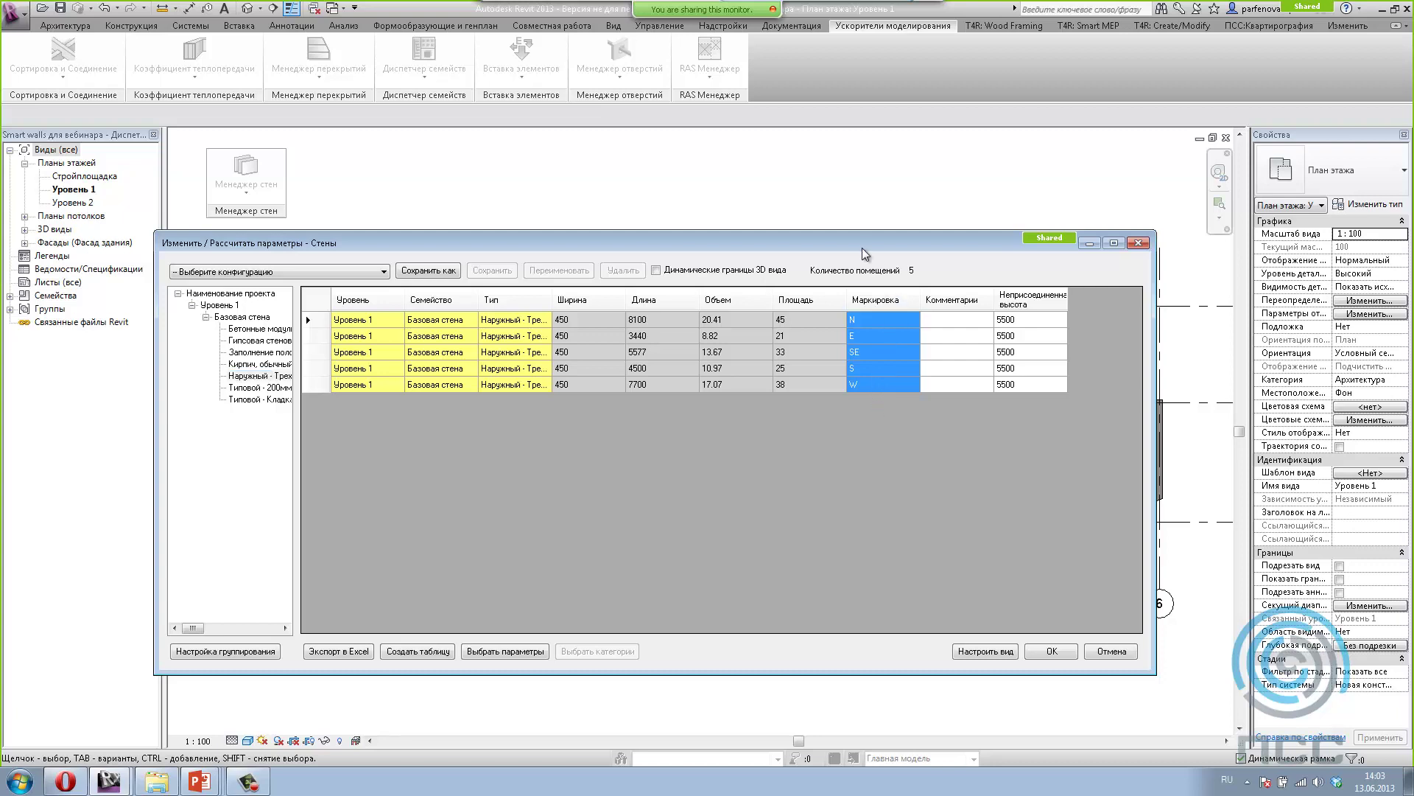
# Step: Check the orientation marks against the plan, then select the five walls' Комментарии cells
pyautogui.moveTo(861, 246); pyautogui.dragTo(865, 448)
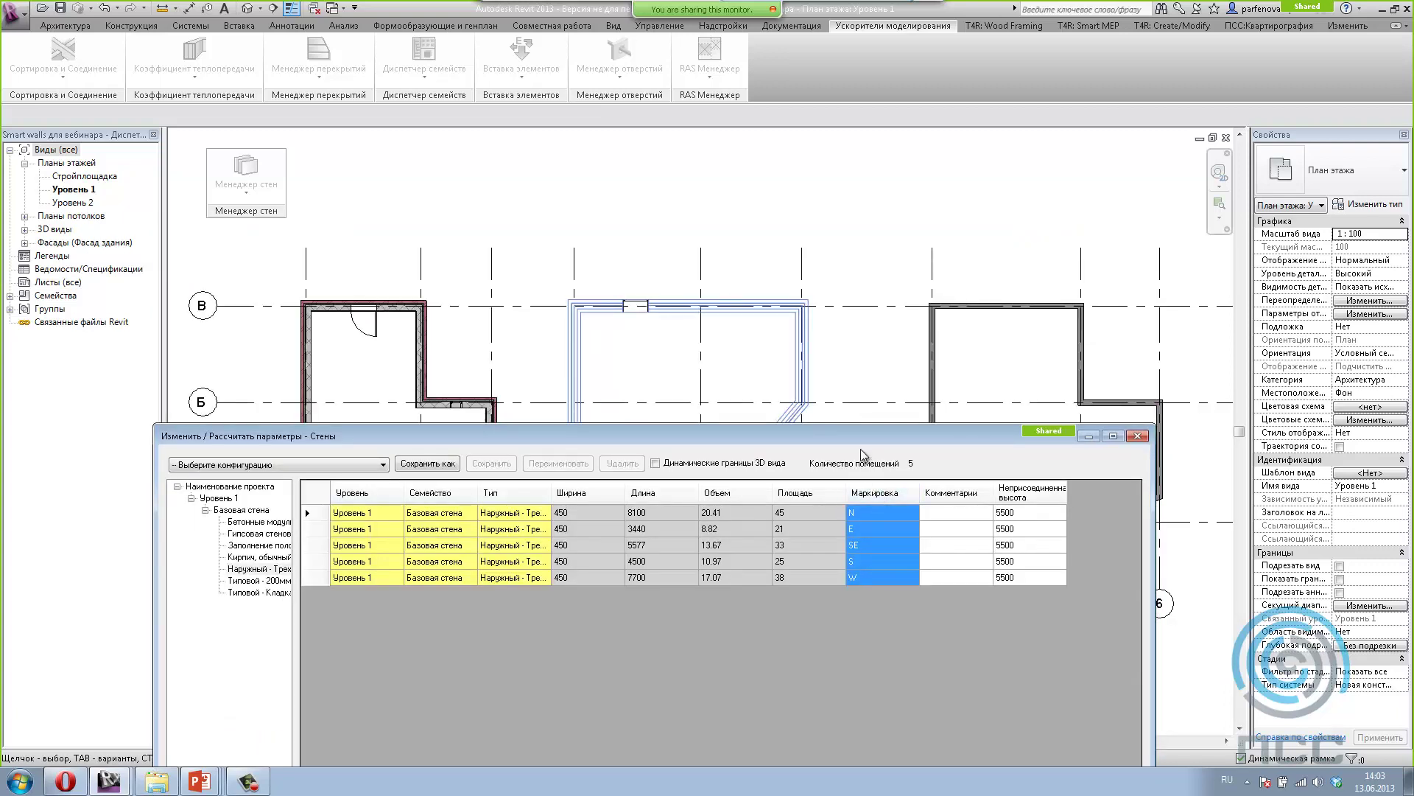
pyautogui.moveTo(859, 435); pyautogui.dragTo(828, 252)
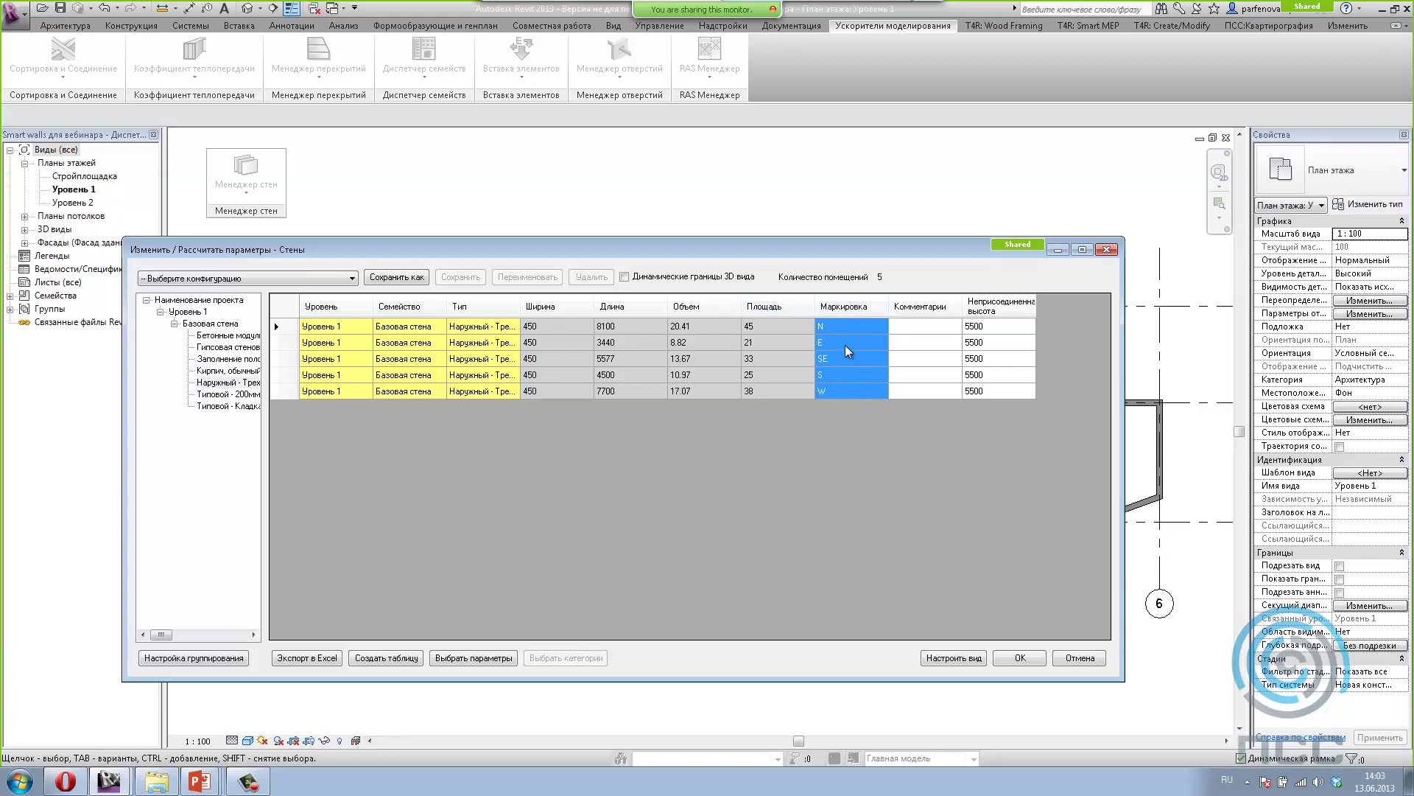
pyautogui.click(840, 327)
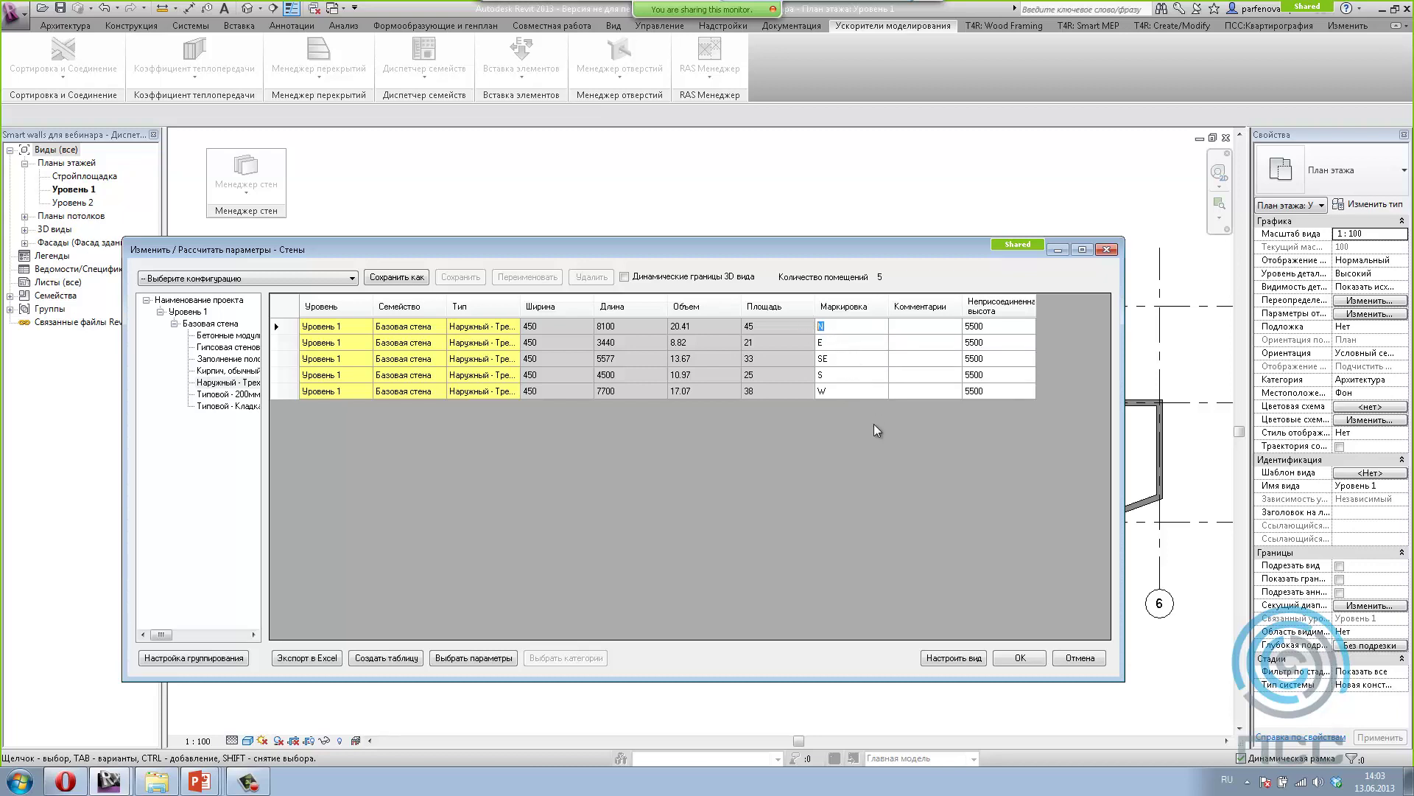
pyautogui.moveTo(907, 326); pyautogui.dragTo(910, 398)
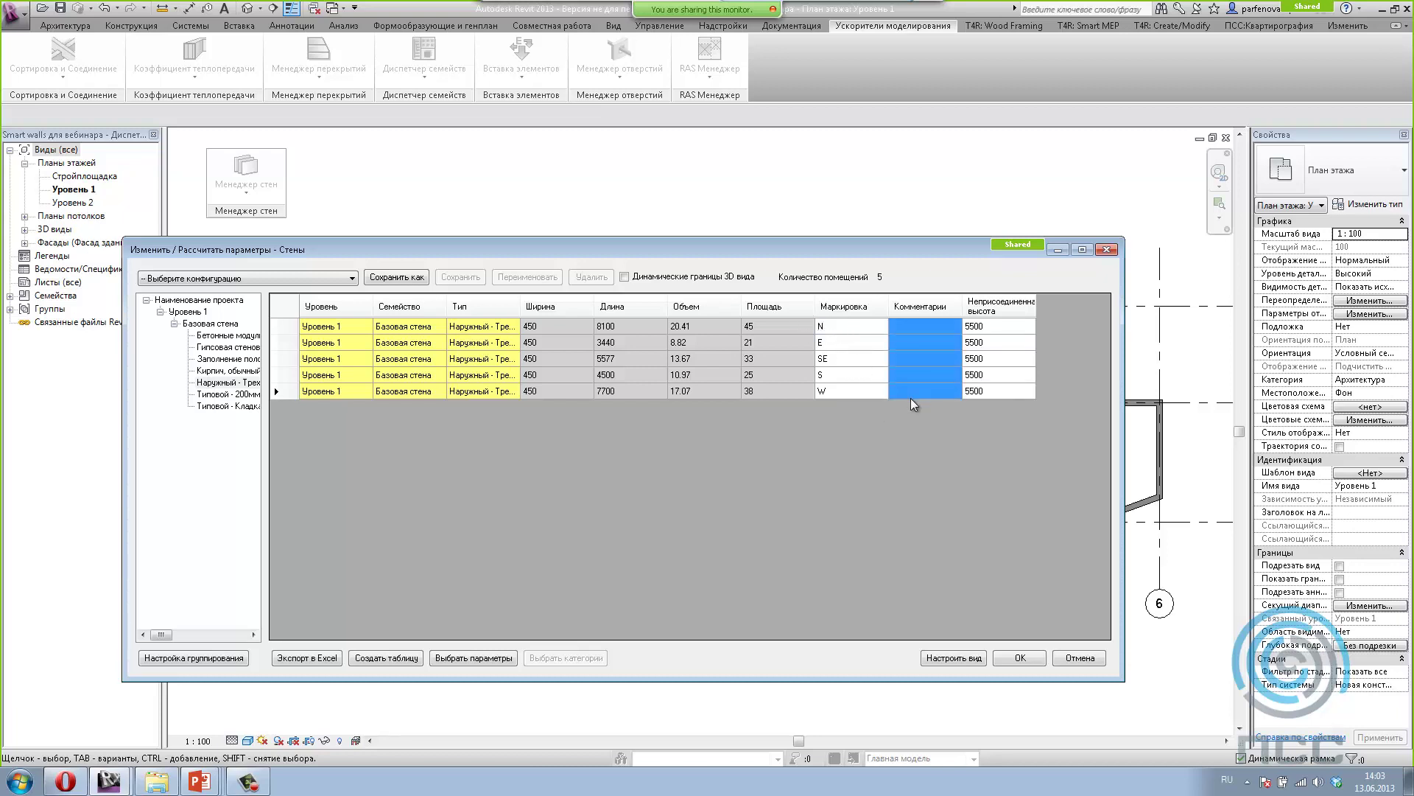
# Step: Run Расчет высоты > Верхний (Проект) on the five selected Комментарии cells
pyautogui.rightClick(910, 398)
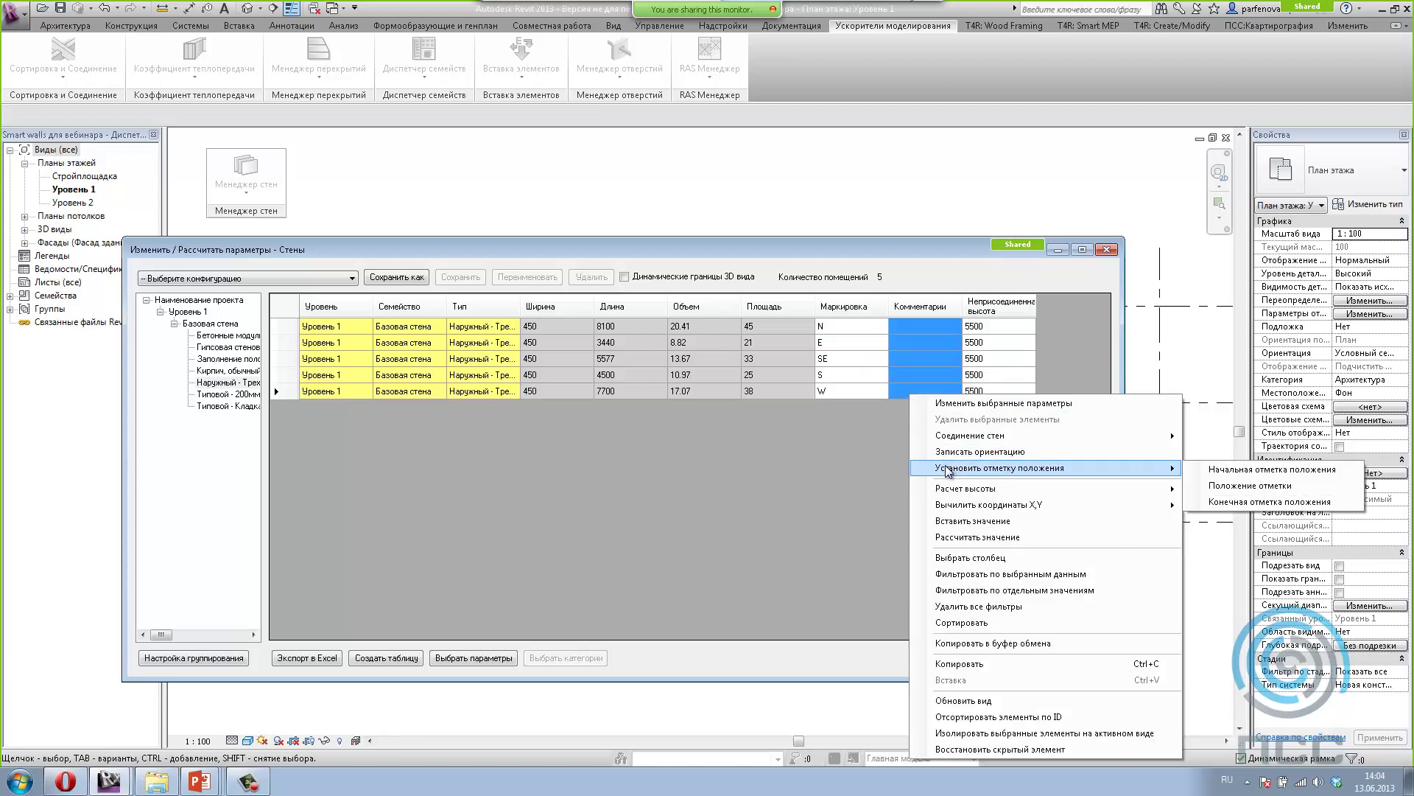
pyautogui.moveTo(966, 489)
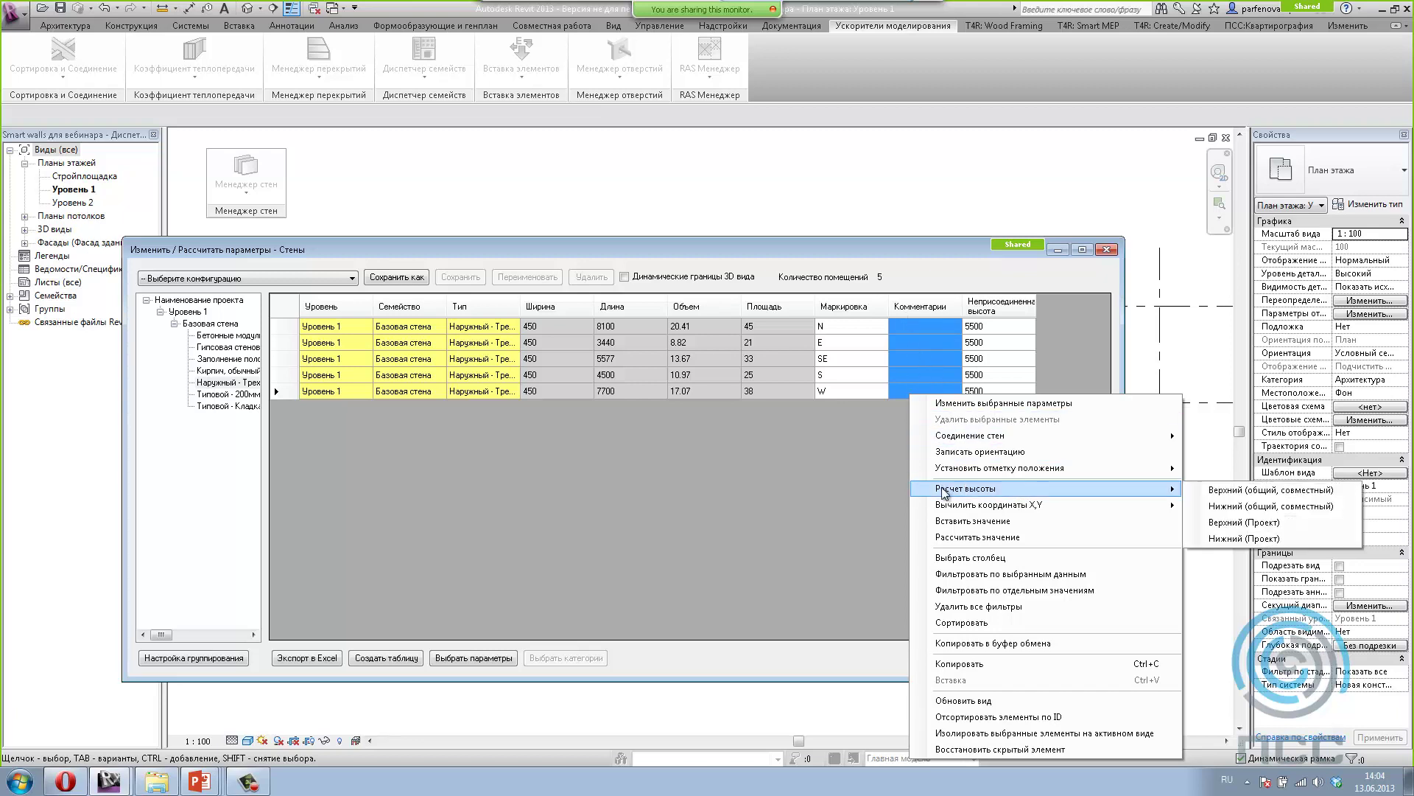
pyautogui.click(851, 431)
pyautogui.click(923, 328)
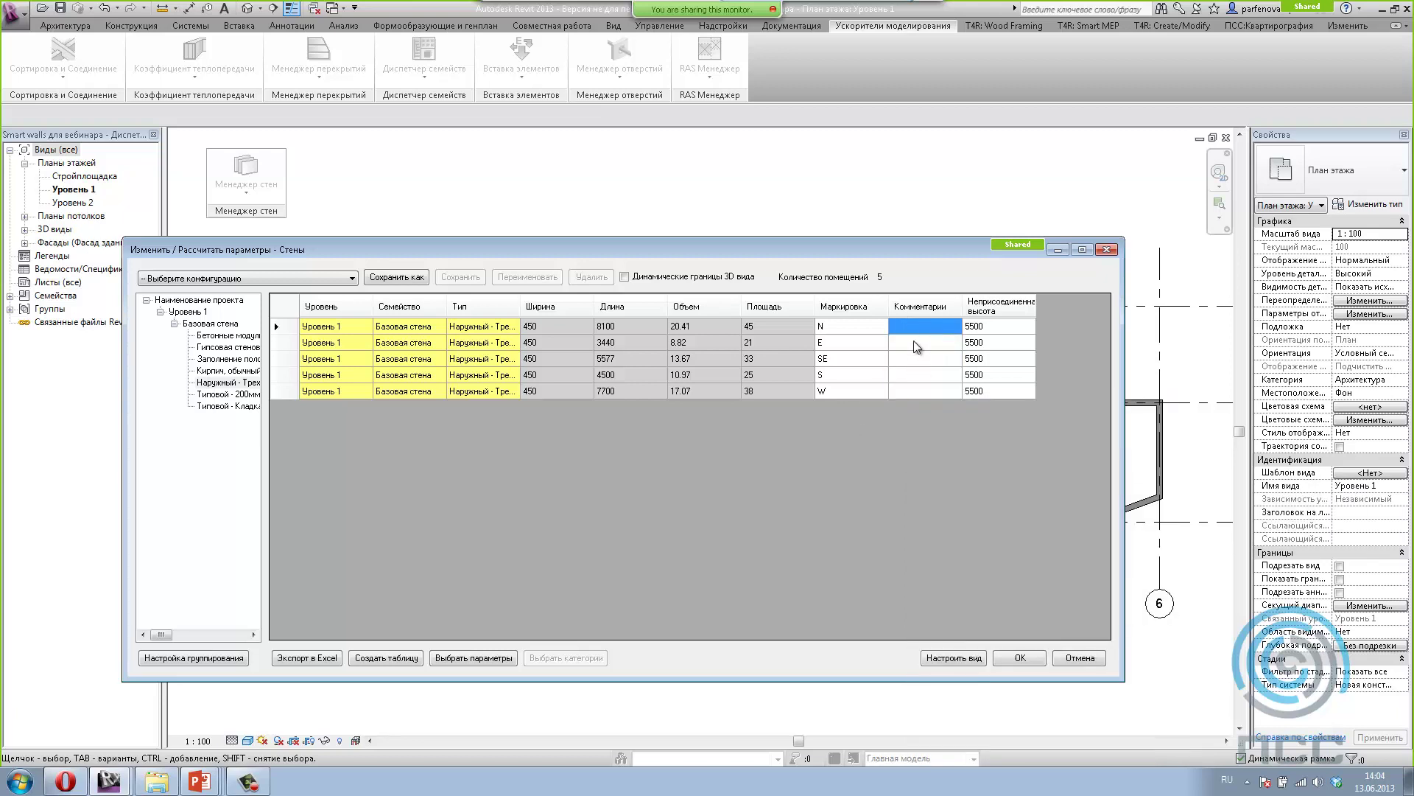
pyautogui.moveTo(912, 333); pyautogui.dragTo(910, 390)
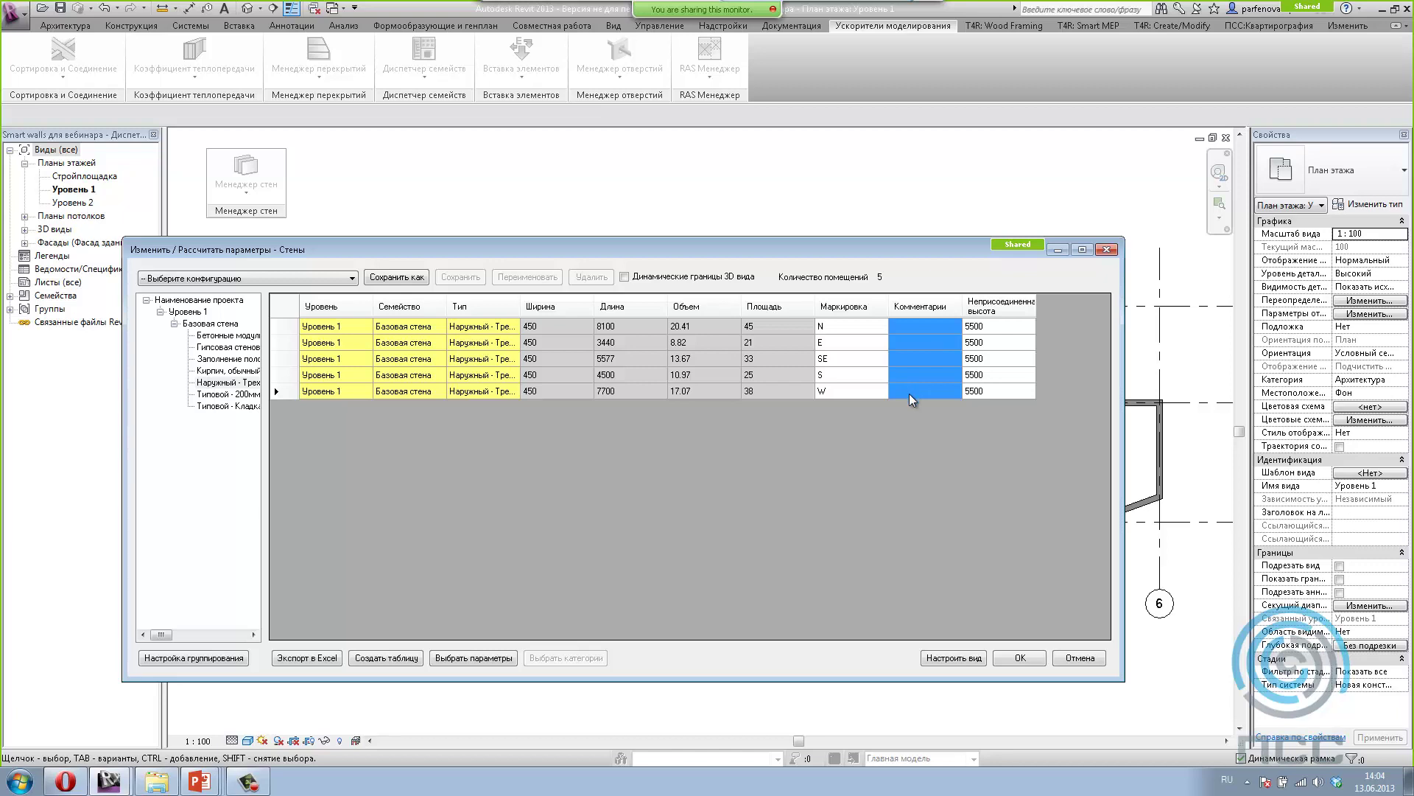
pyautogui.rightClick(909, 394)
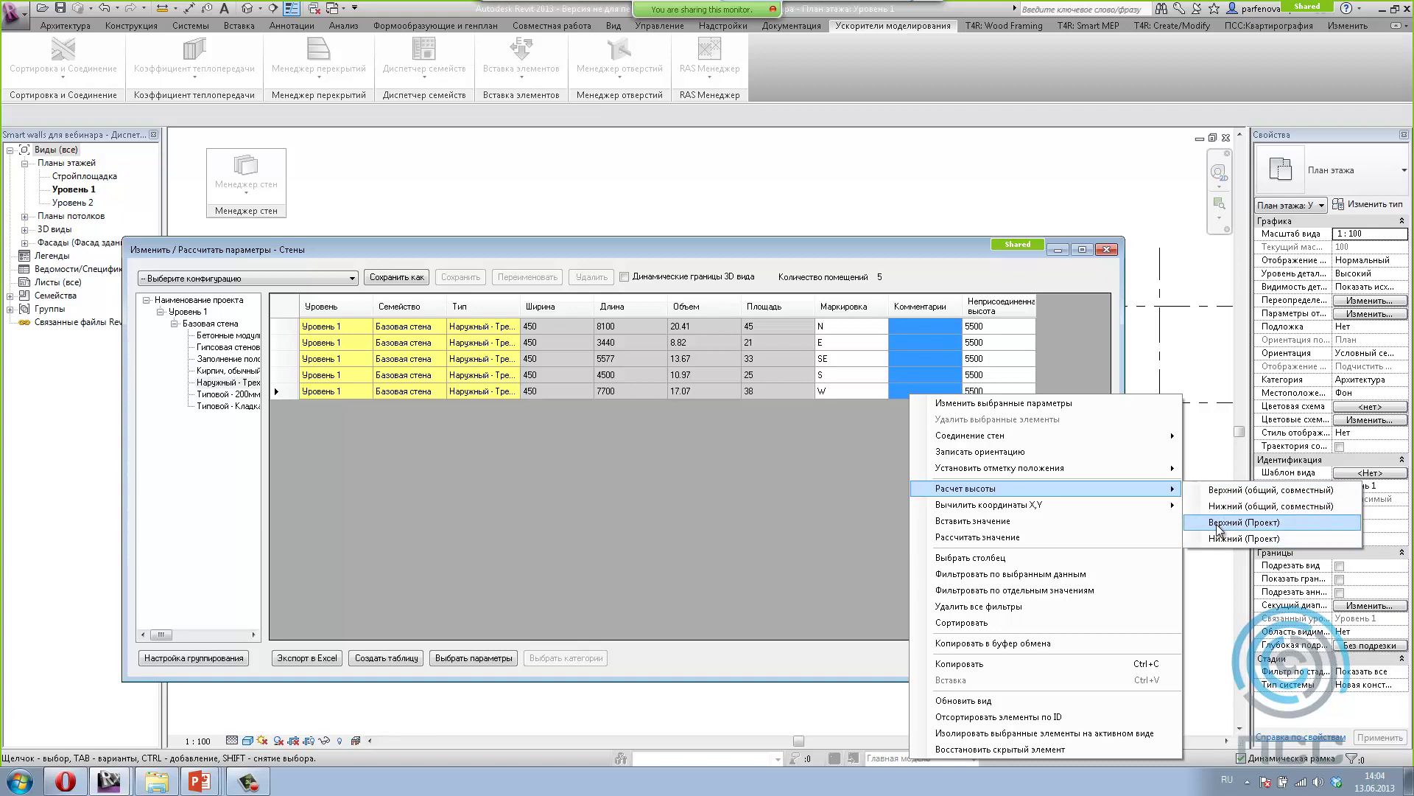
pyautogui.click(1217, 528)
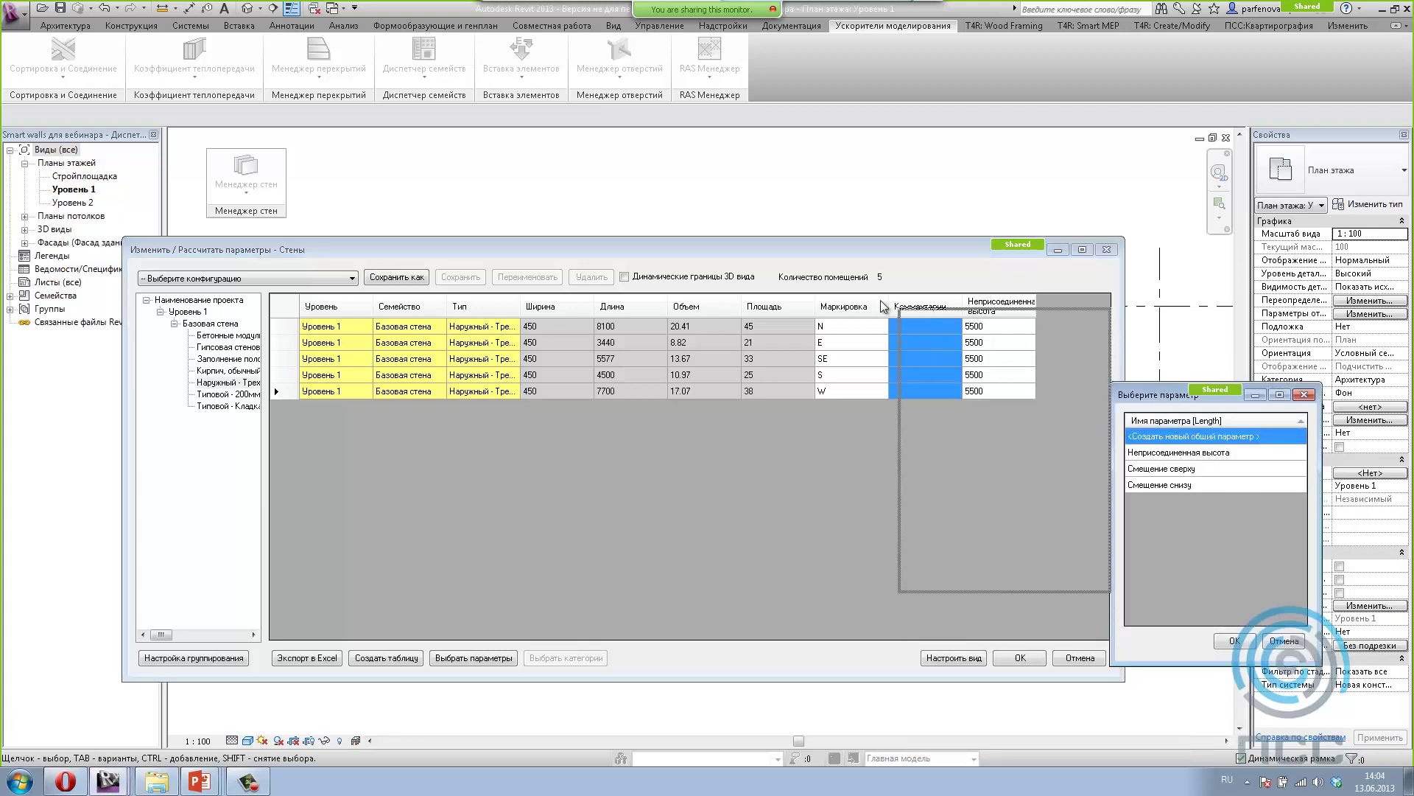
# Step: Create a new shared parameter column named Верх эл-та for the top height
pyautogui.moveTo(1164, 395); pyautogui.dragTo(801, 296)
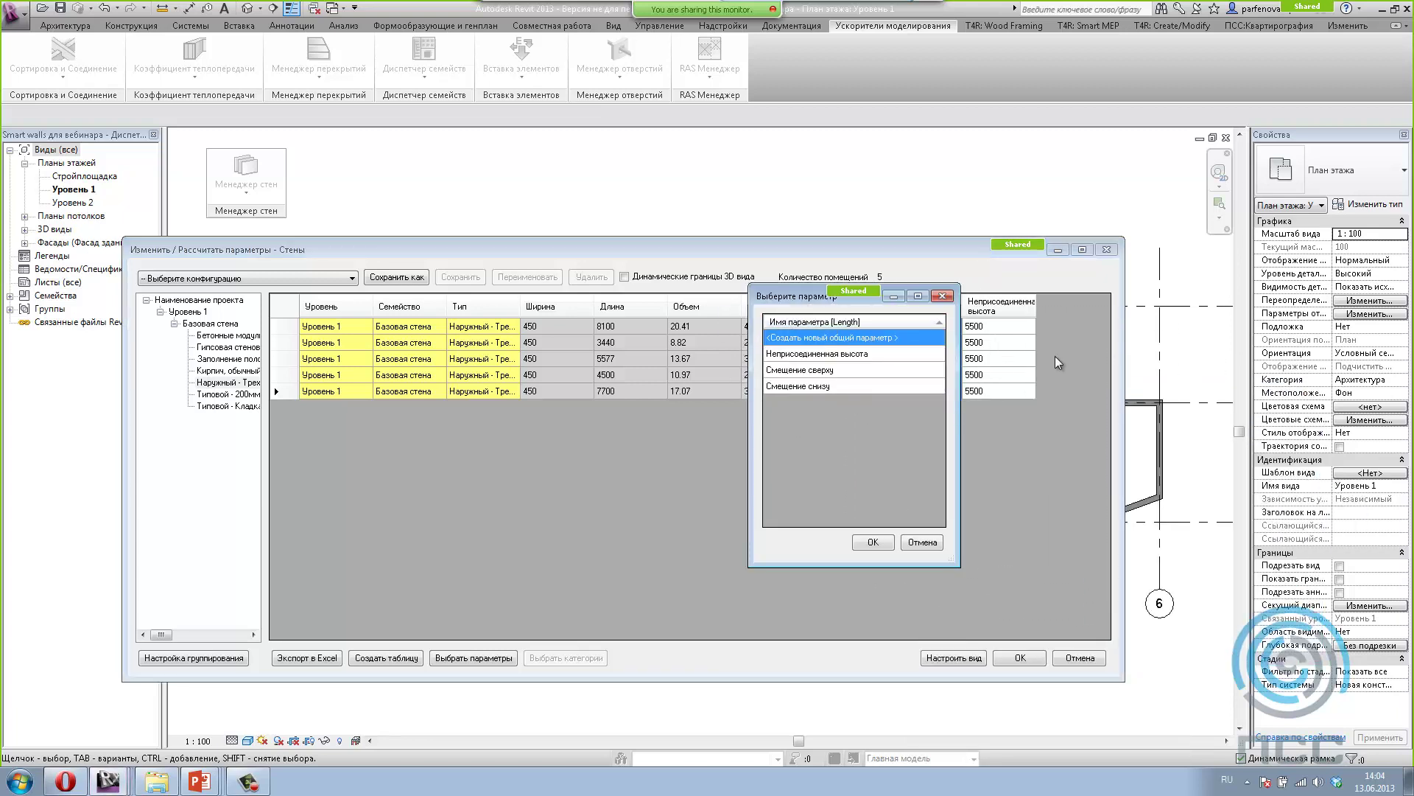
pyautogui.click(873, 544)
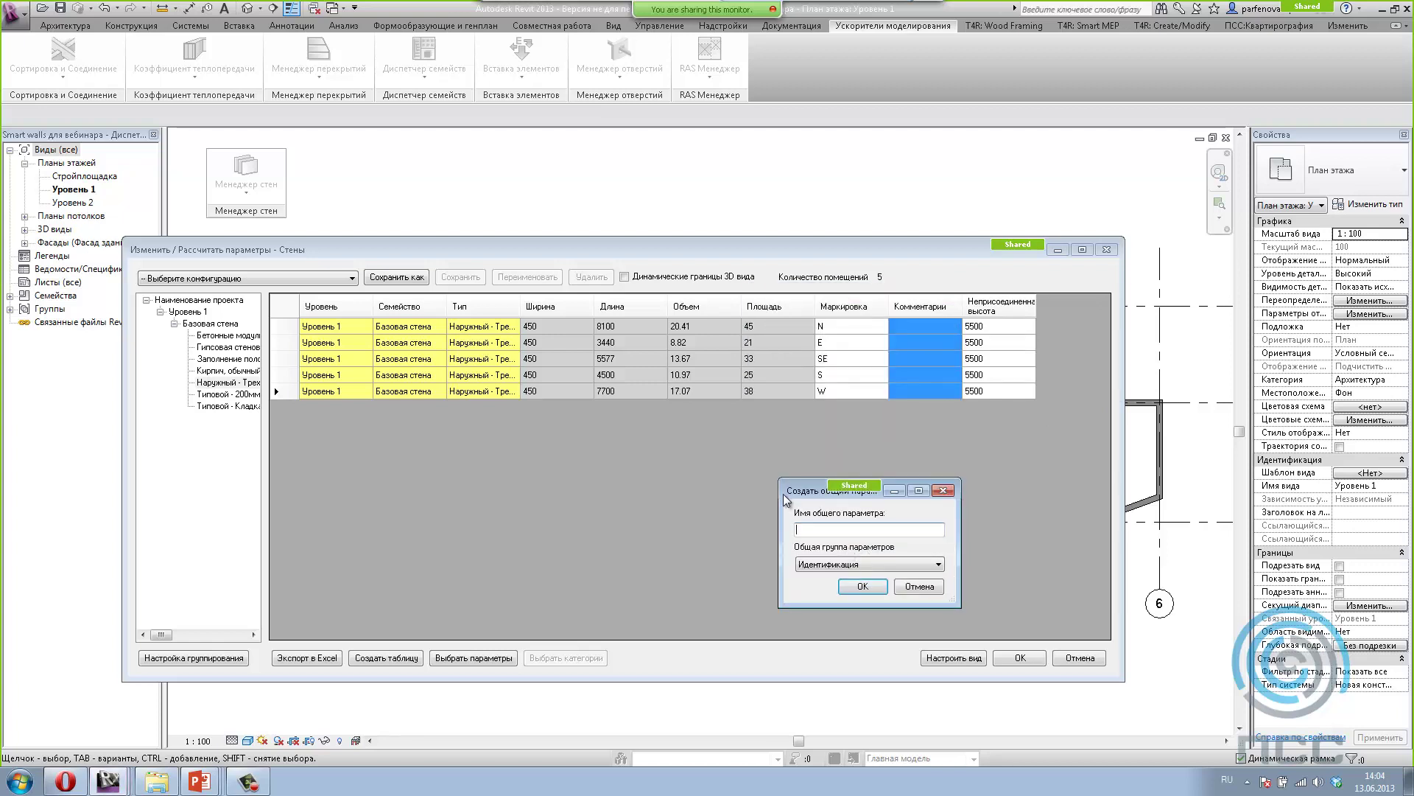
pyautogui.write('Be')
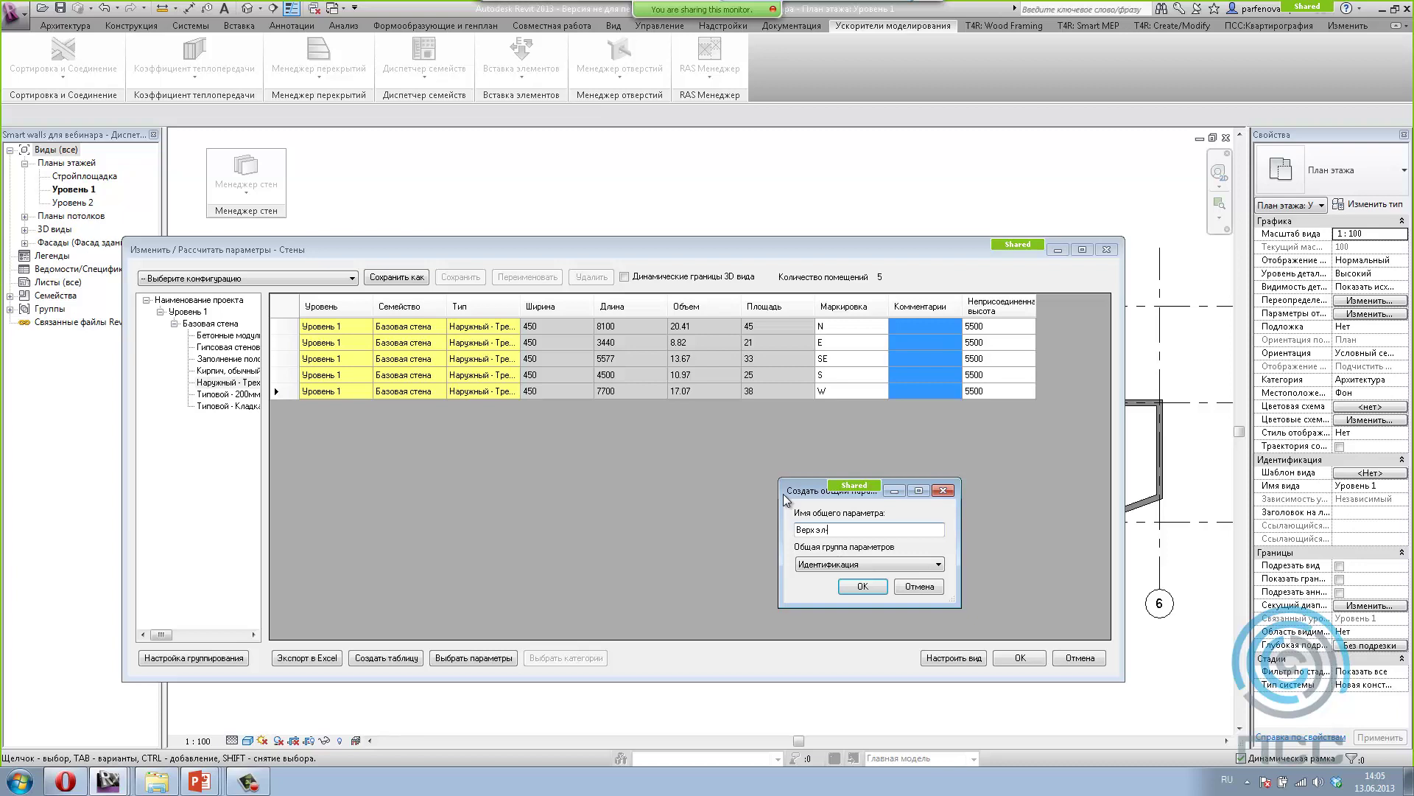
pyautogui.write('-та')
pyautogui.click(866, 590)
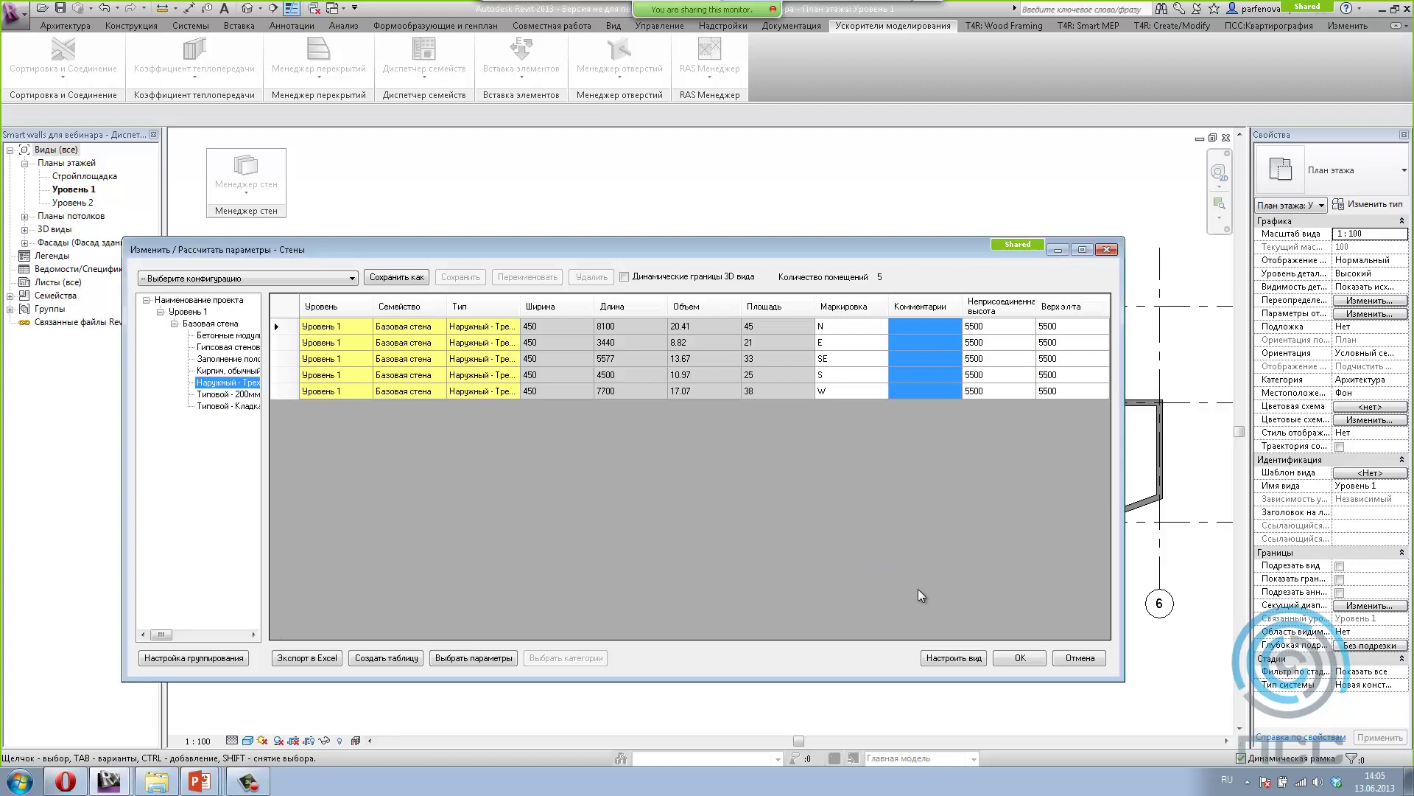
# Step: Verify each wall's Верх эл-та value of 5500 and reselect the Комментарии cells
pyautogui.click(1078, 327)
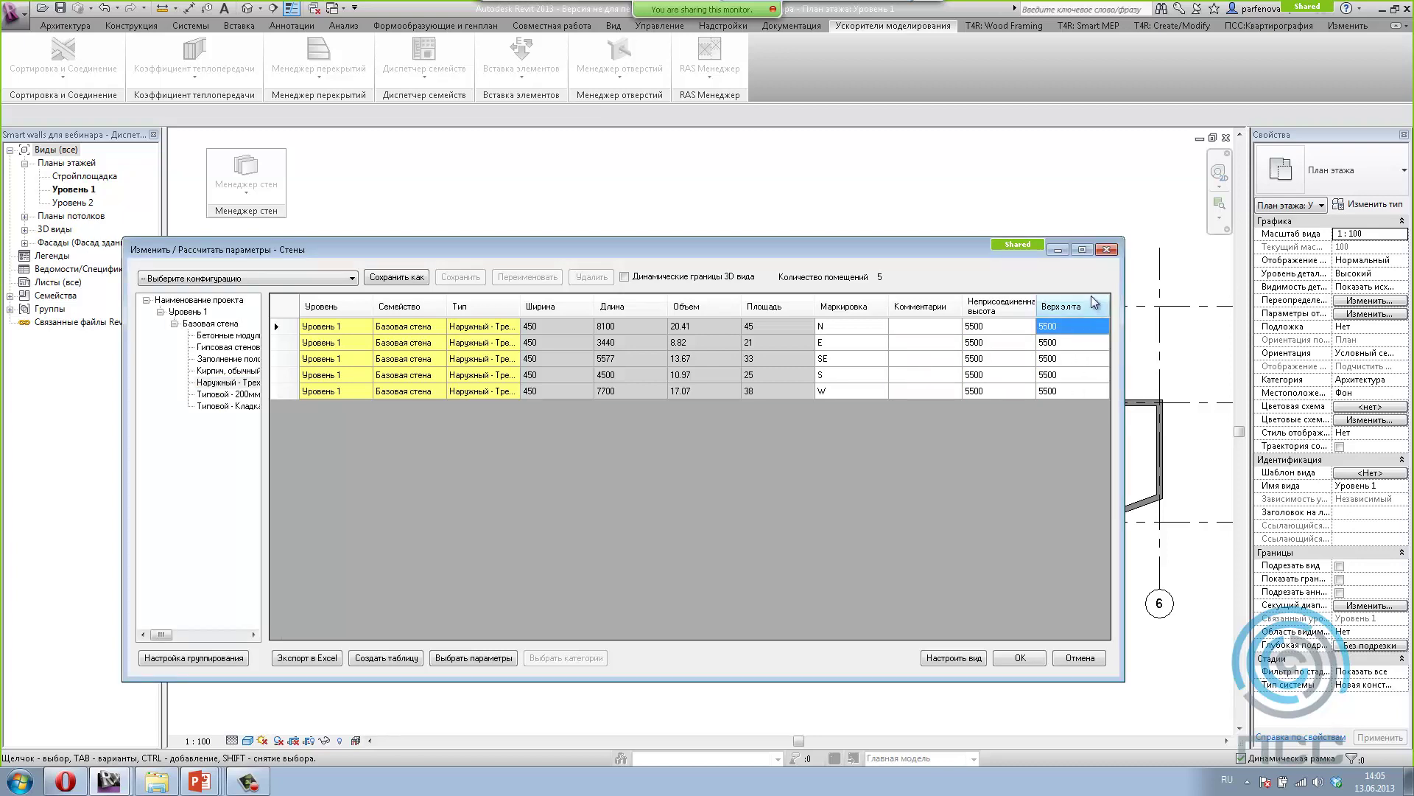
pyautogui.click(1058, 393)
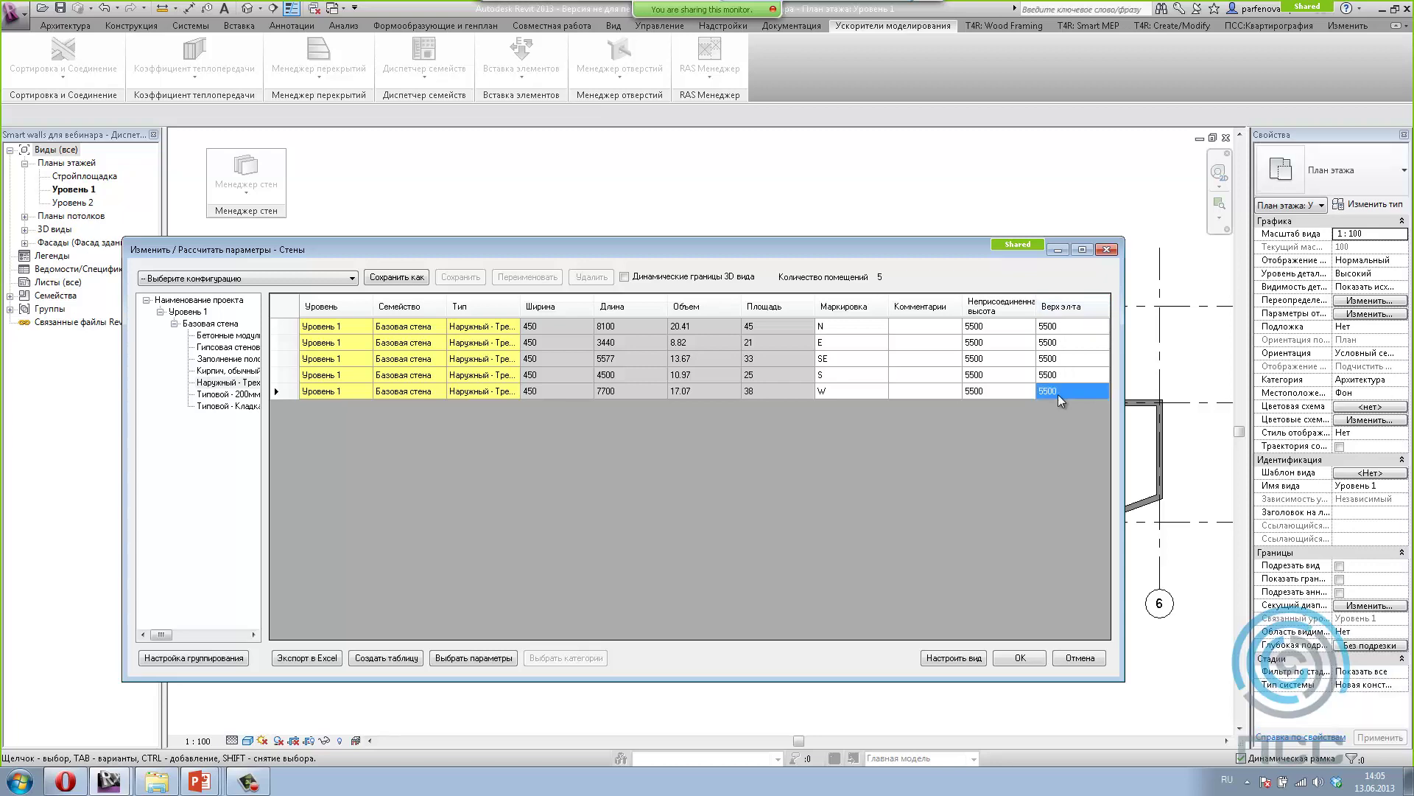
pyautogui.click(1058, 325)
pyautogui.click(1059, 359)
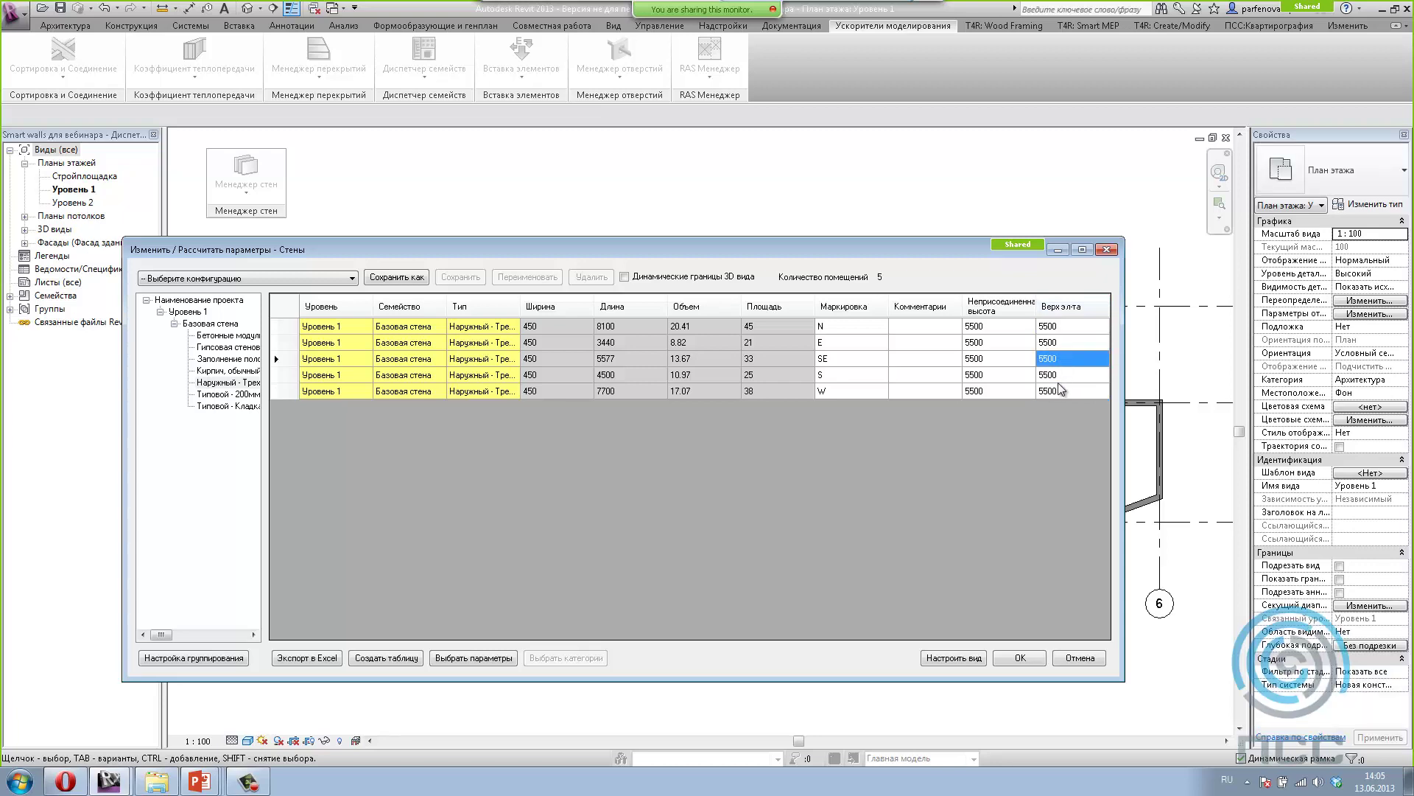
pyautogui.click(1059, 391)
pyautogui.click(1061, 342)
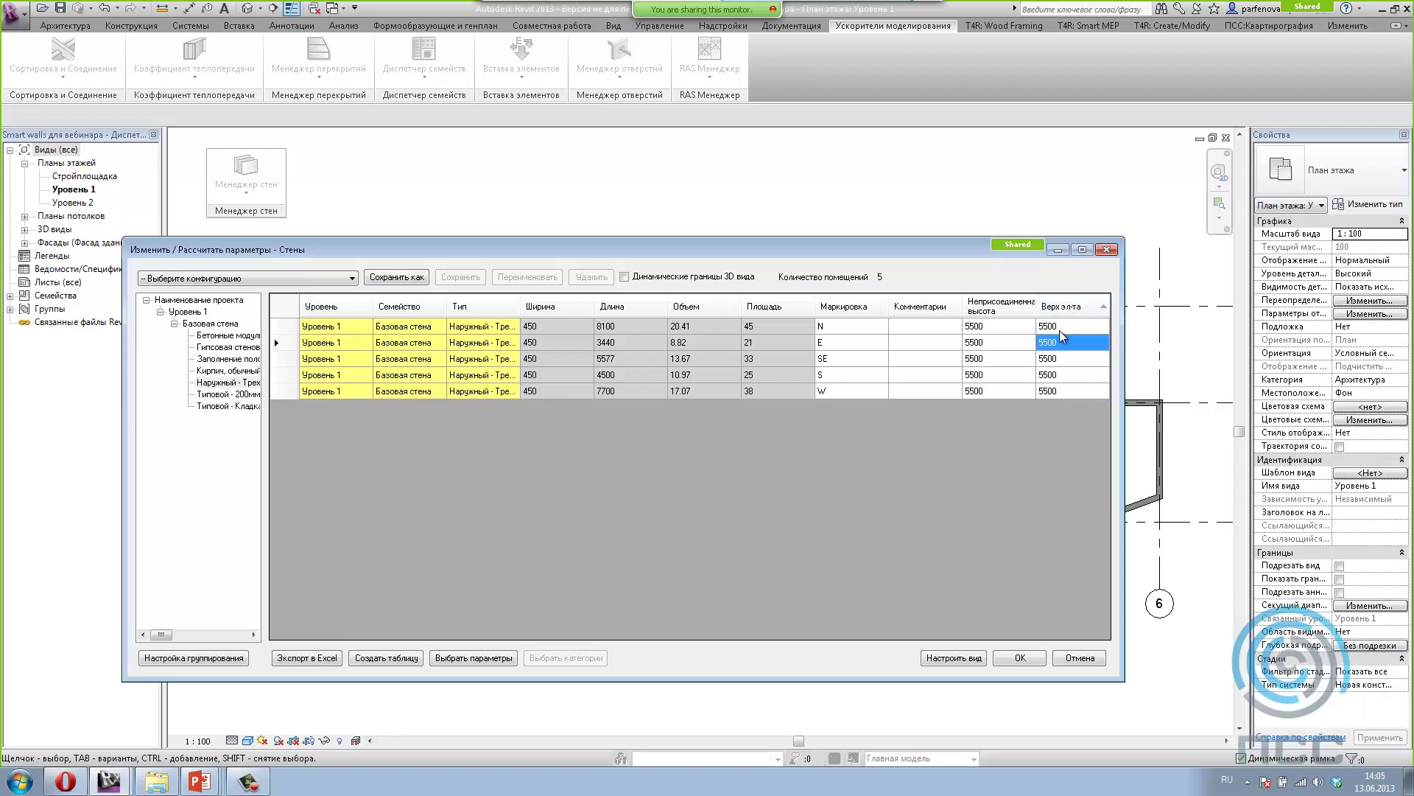
pyautogui.moveTo(925, 328); pyautogui.dragTo(921, 391)
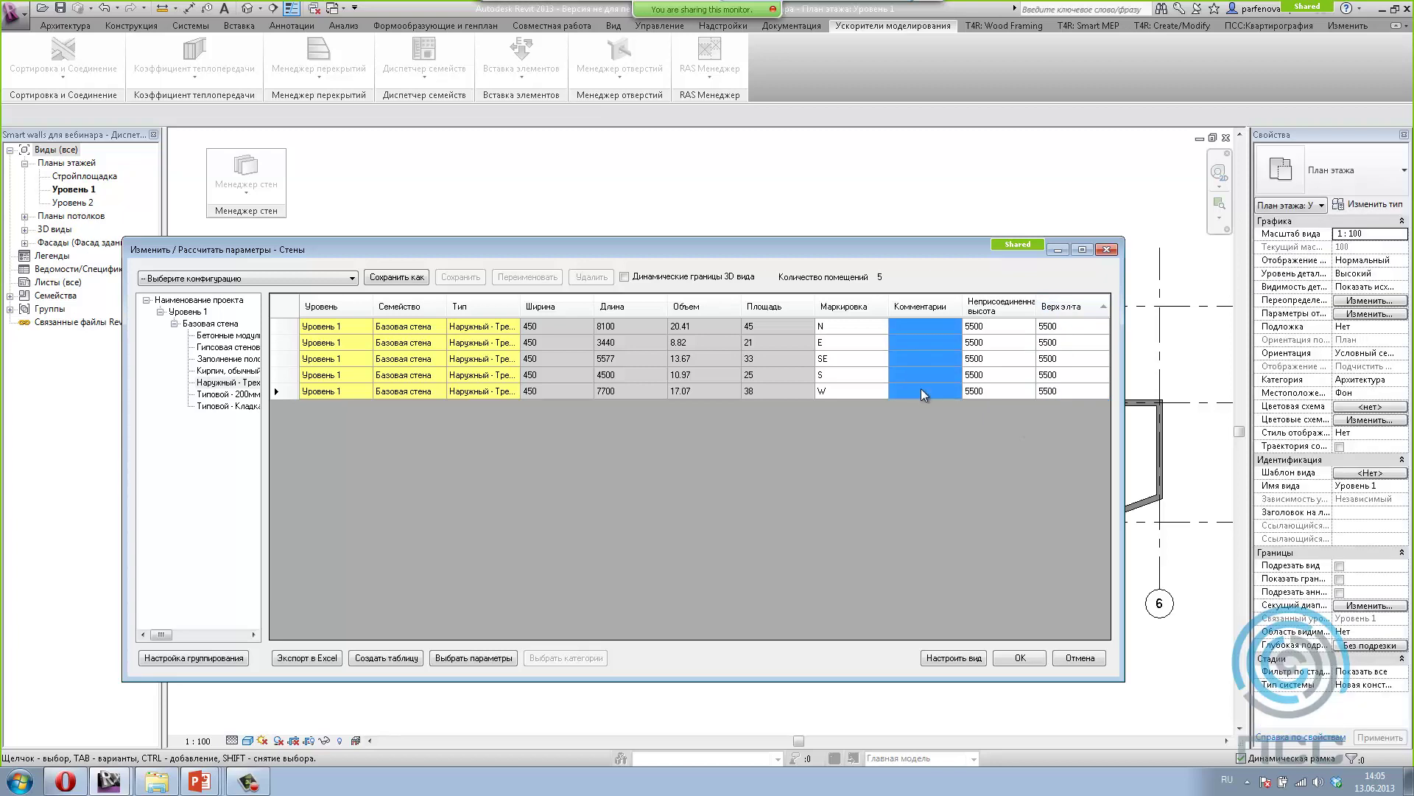
# Step: Write grid-axis position marks B, 9, A and 7 into Комментарии and compare with the plan
pyautogui.rightClick(921, 393)
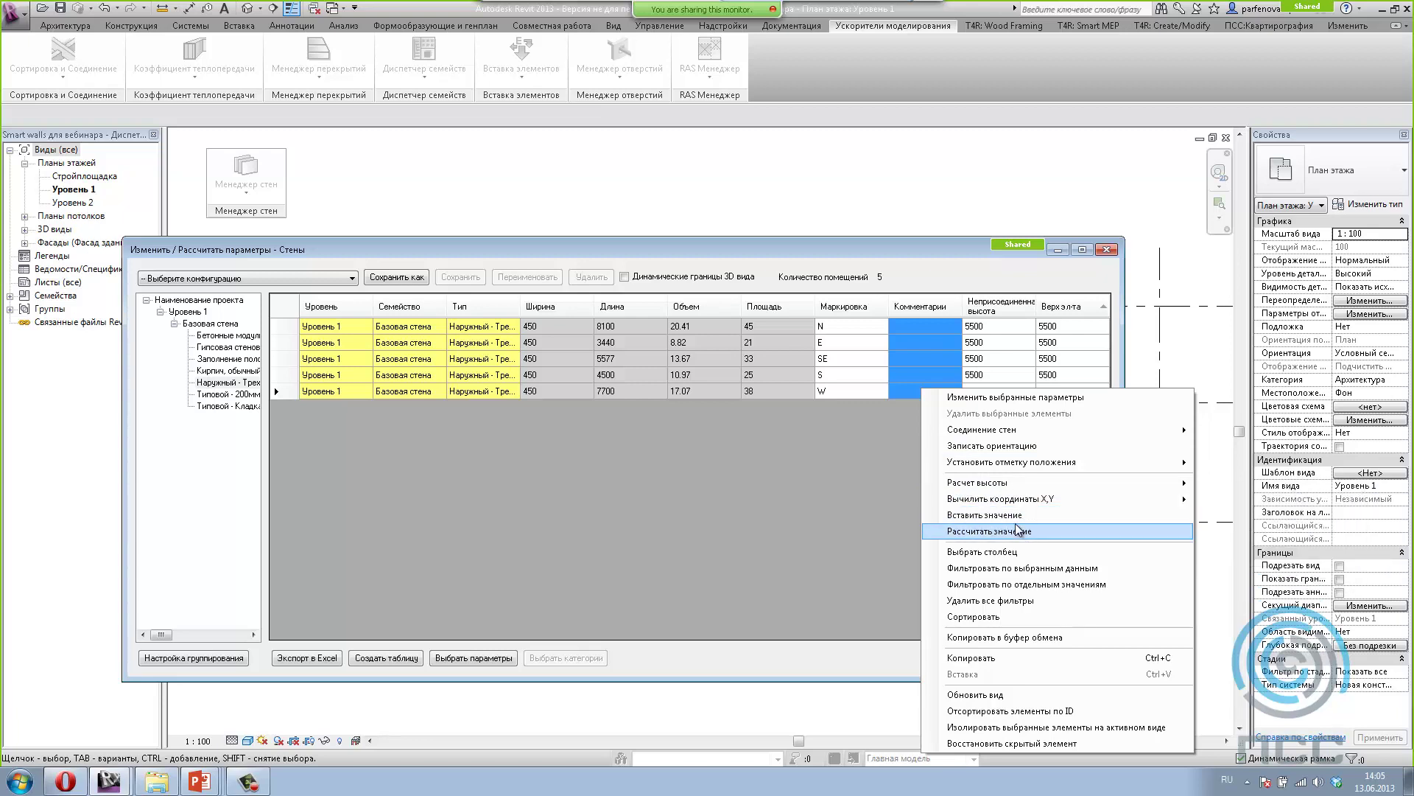
pyautogui.moveTo(1011, 462)
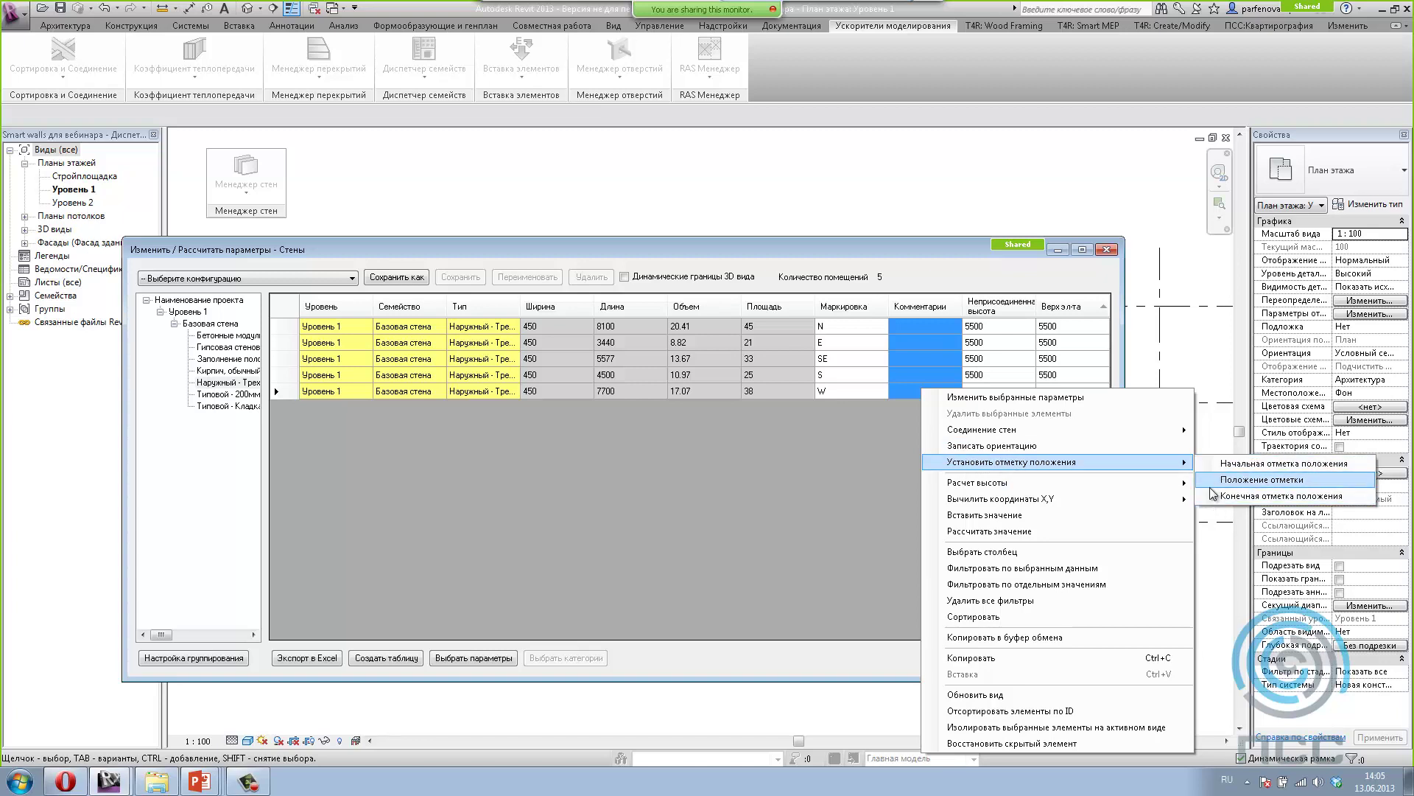
pyautogui.click(1218, 480)
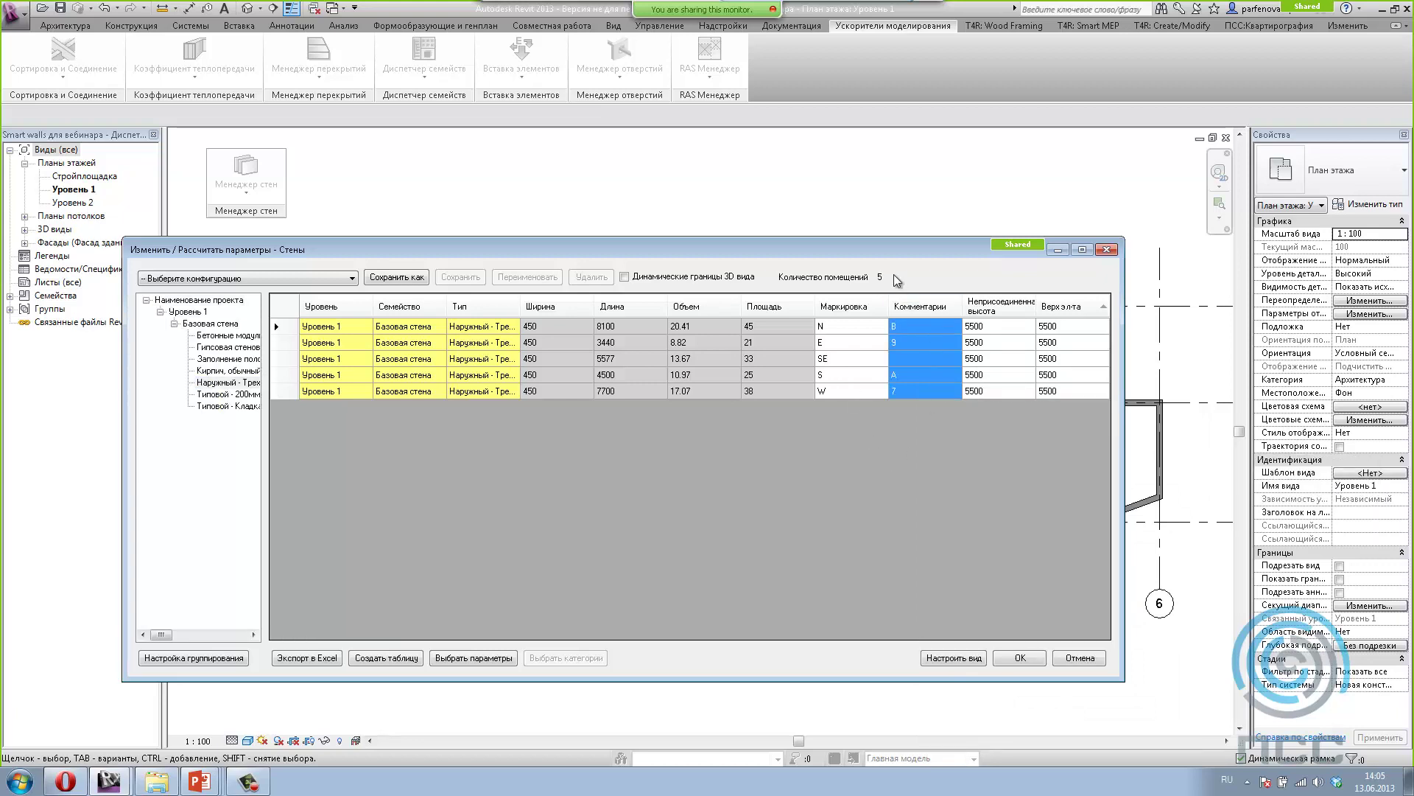
pyautogui.moveTo(788, 244); pyautogui.dragTo(444, 308)
pyautogui.click(449, 408)
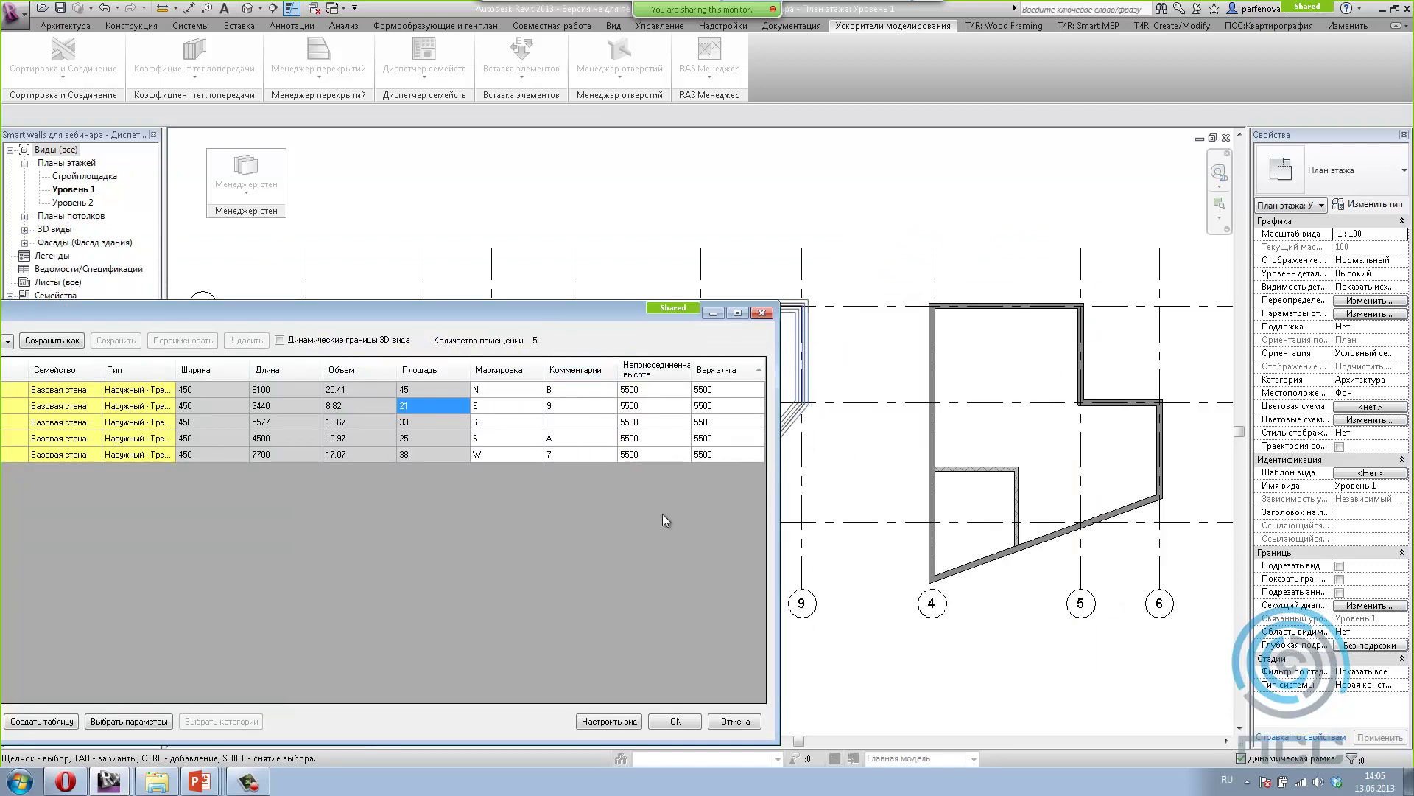
pyautogui.click(559, 455)
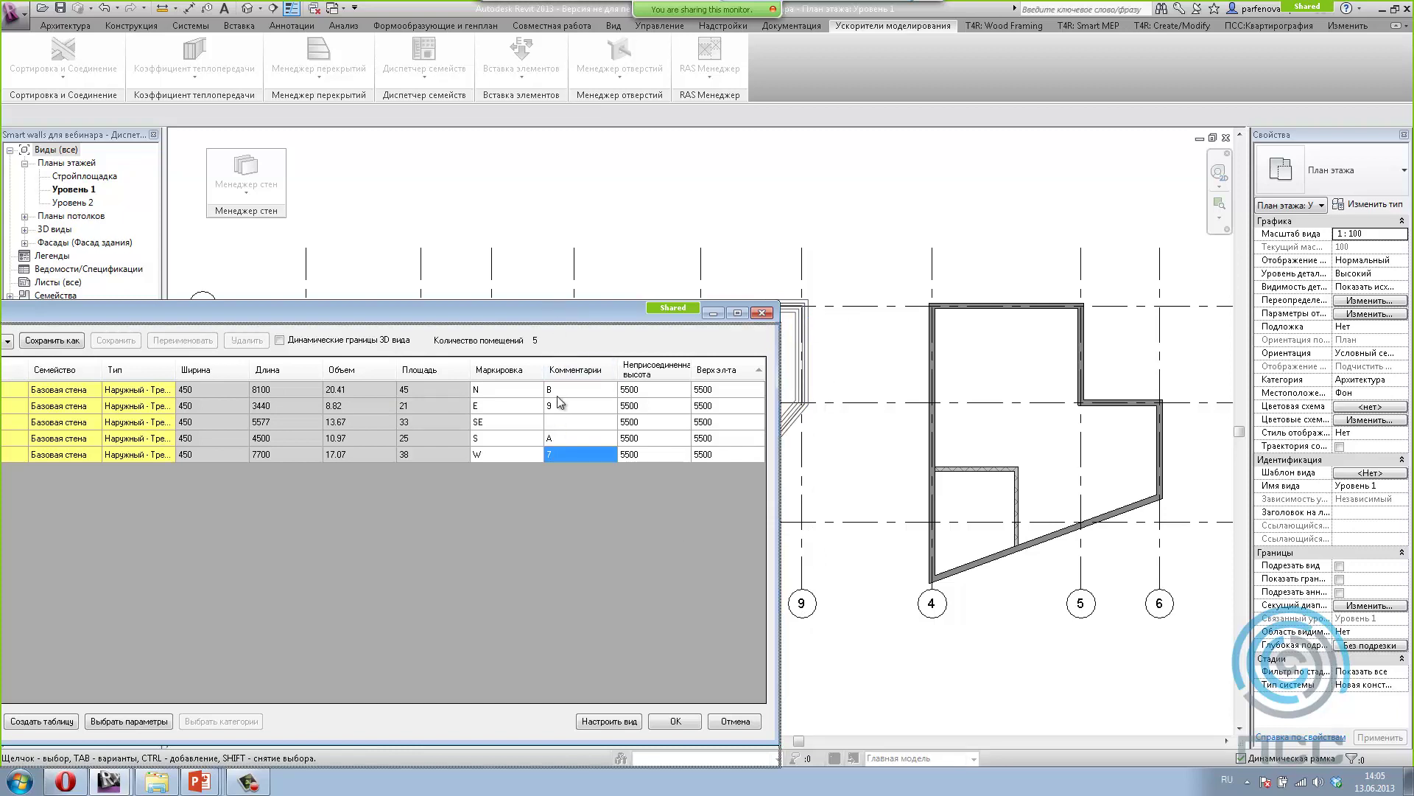
pyautogui.moveTo(956, 392); pyautogui.dragTo(820, 526)
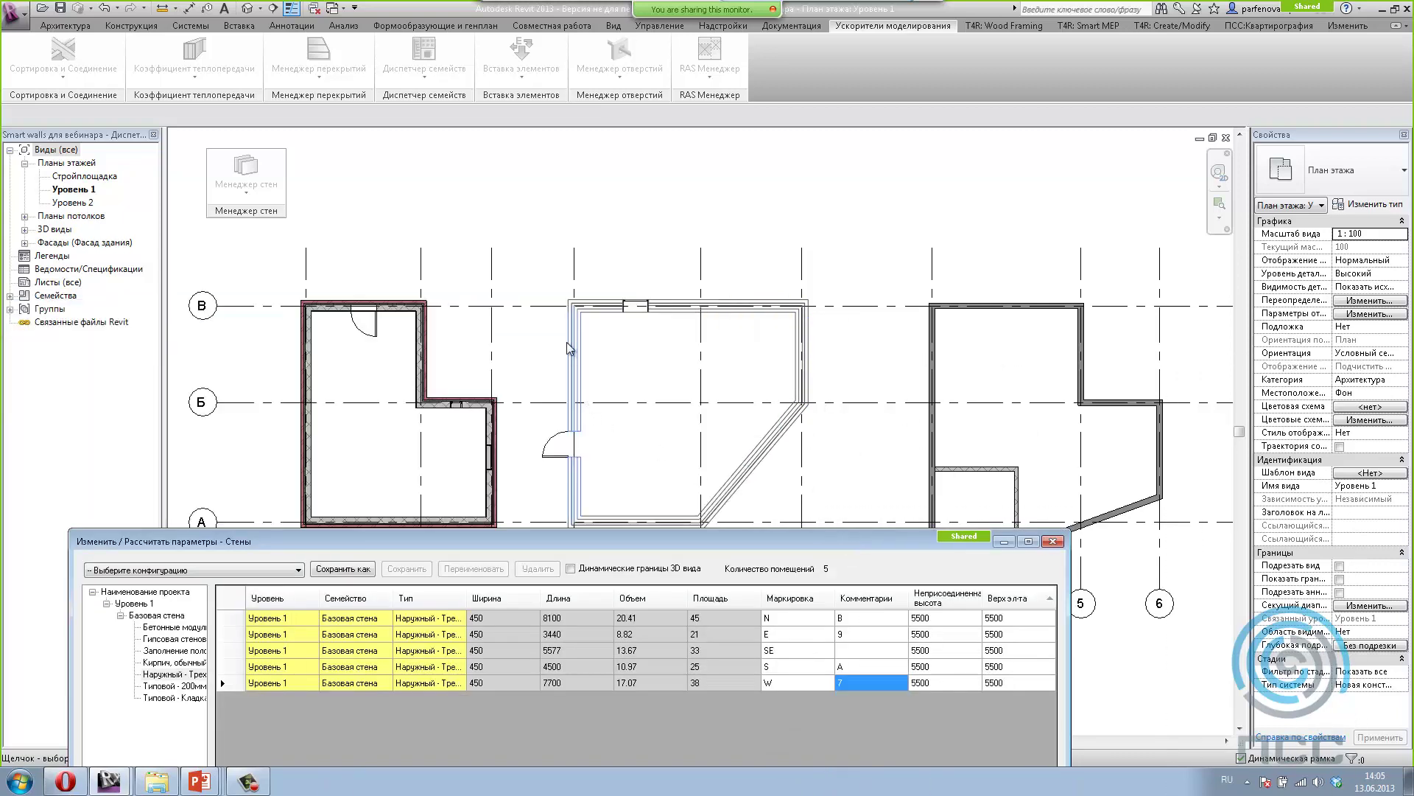
pyautogui.moveTo(616, 541); pyautogui.dragTo(1213, 299)
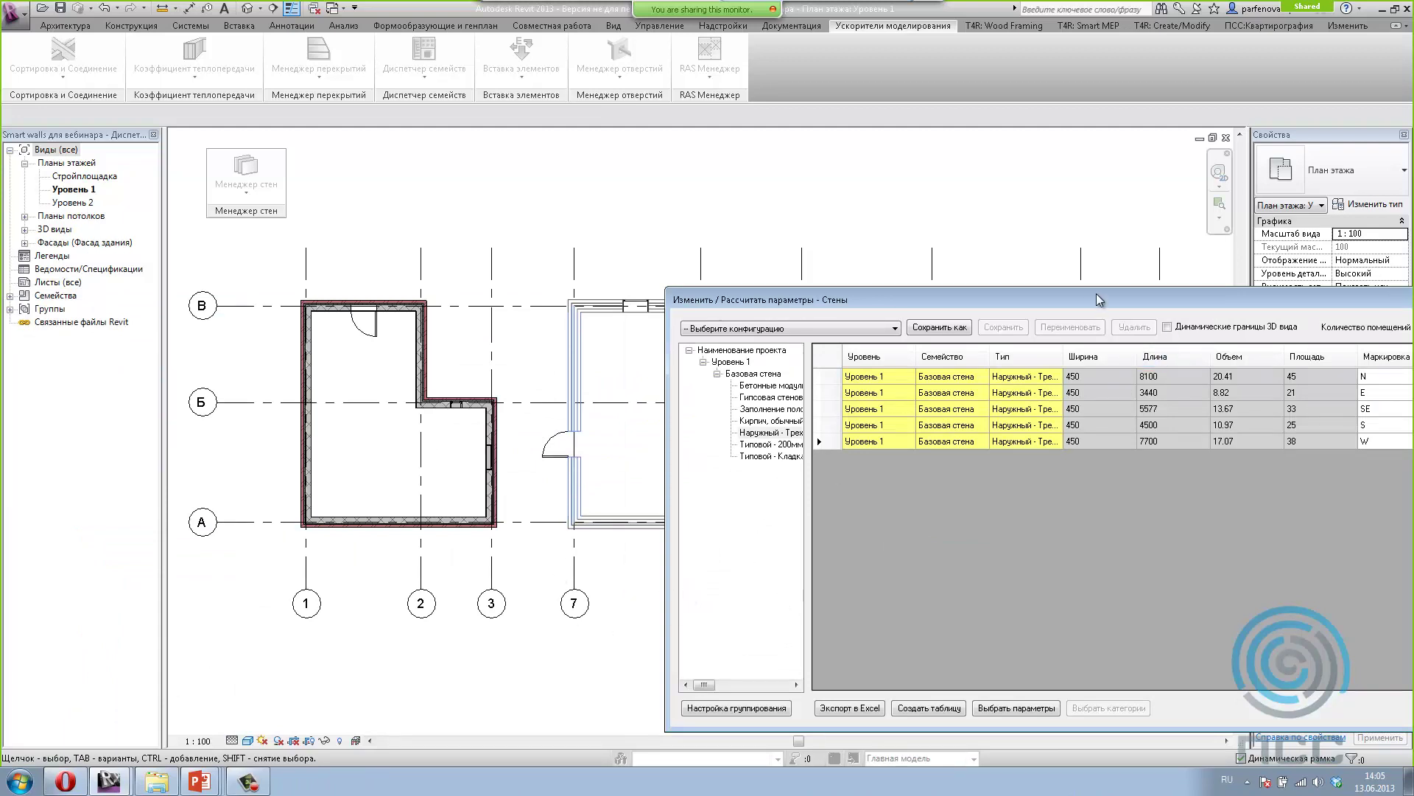
pyautogui.moveTo(1088, 298)
pyautogui.mouseDown()
pyautogui.moveTo(582, 264)
pyautogui.moveTo(603, 259)
pyautogui.mouseUp()
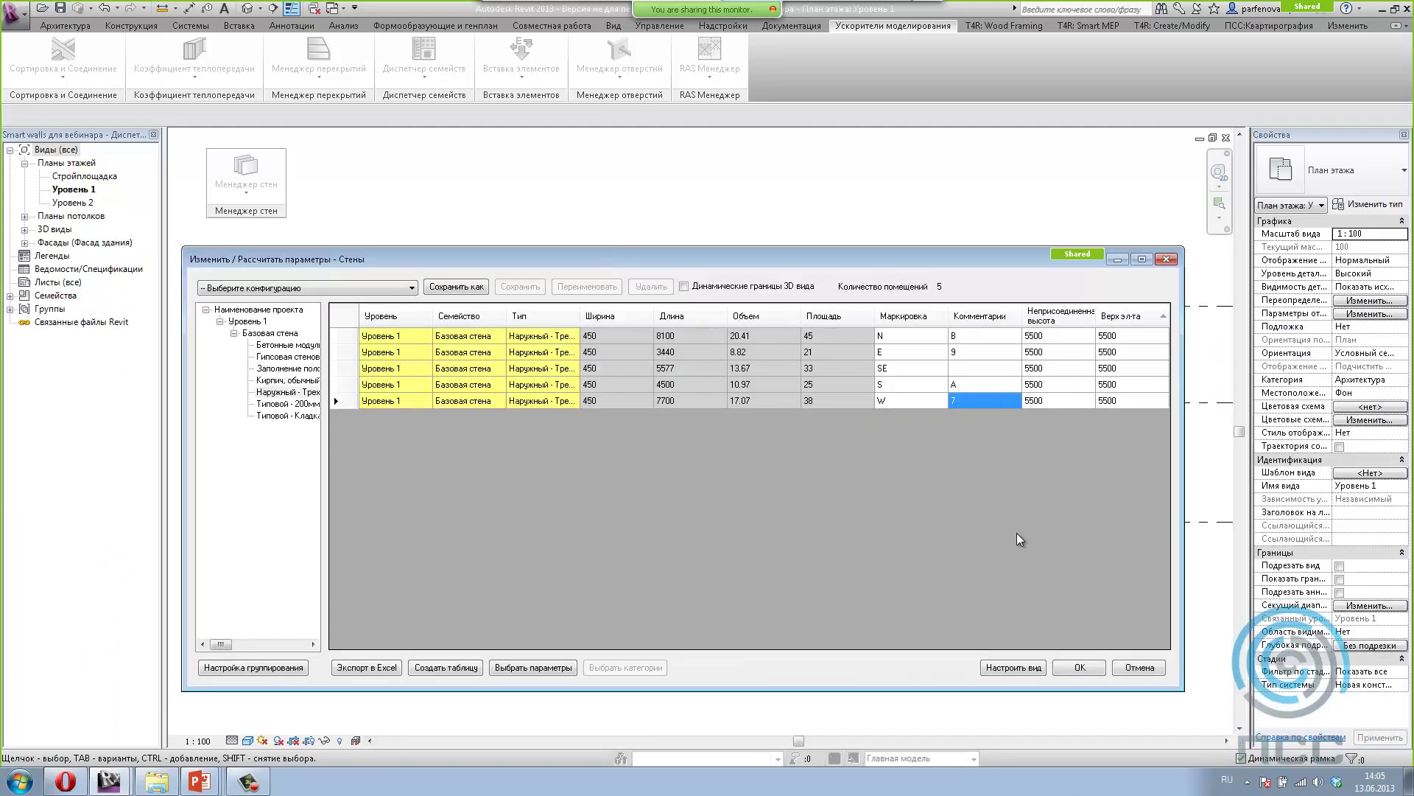
# Step: Apply the wall marks and comments, then verify the top wall's mark
pyautogui.click(1081, 667)
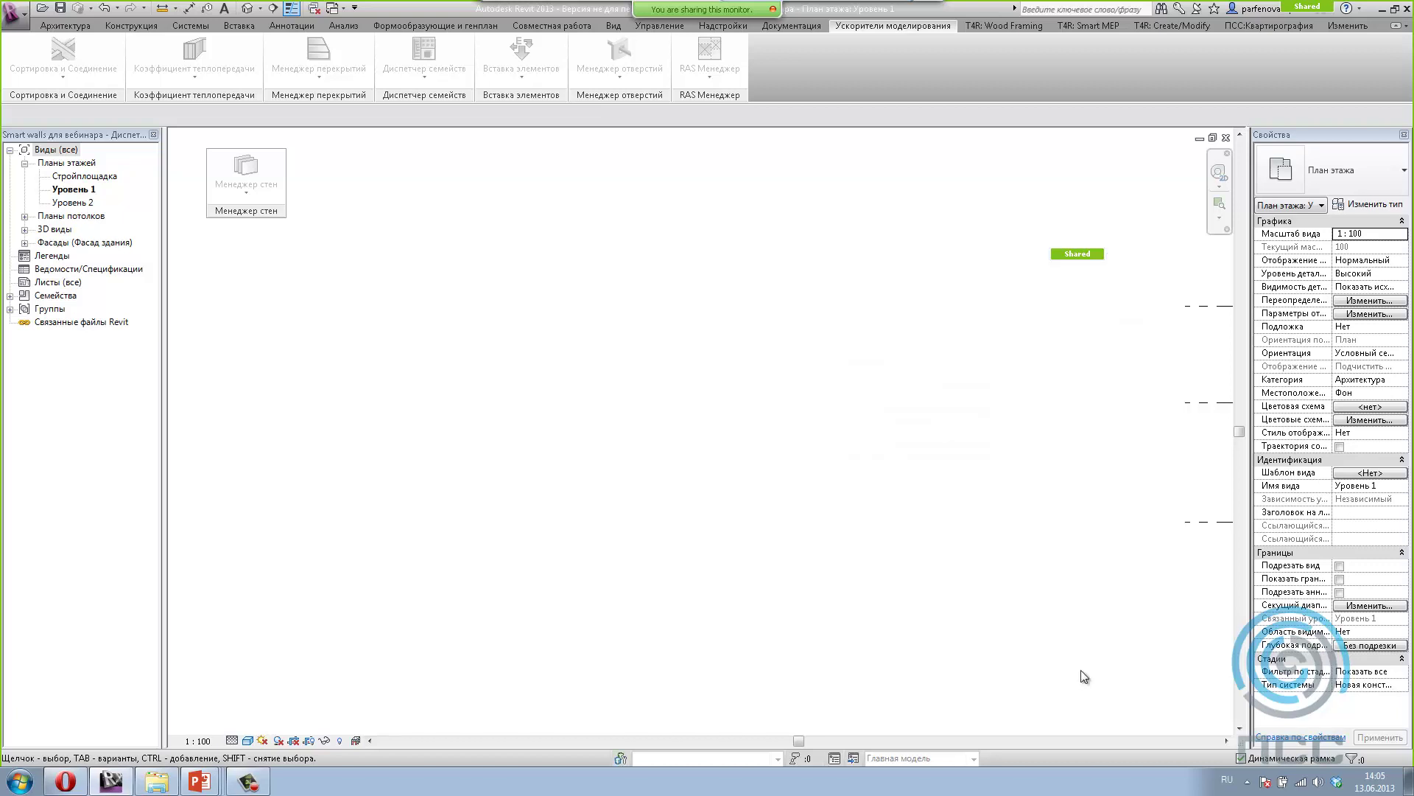
pyautogui.click(697, 652)
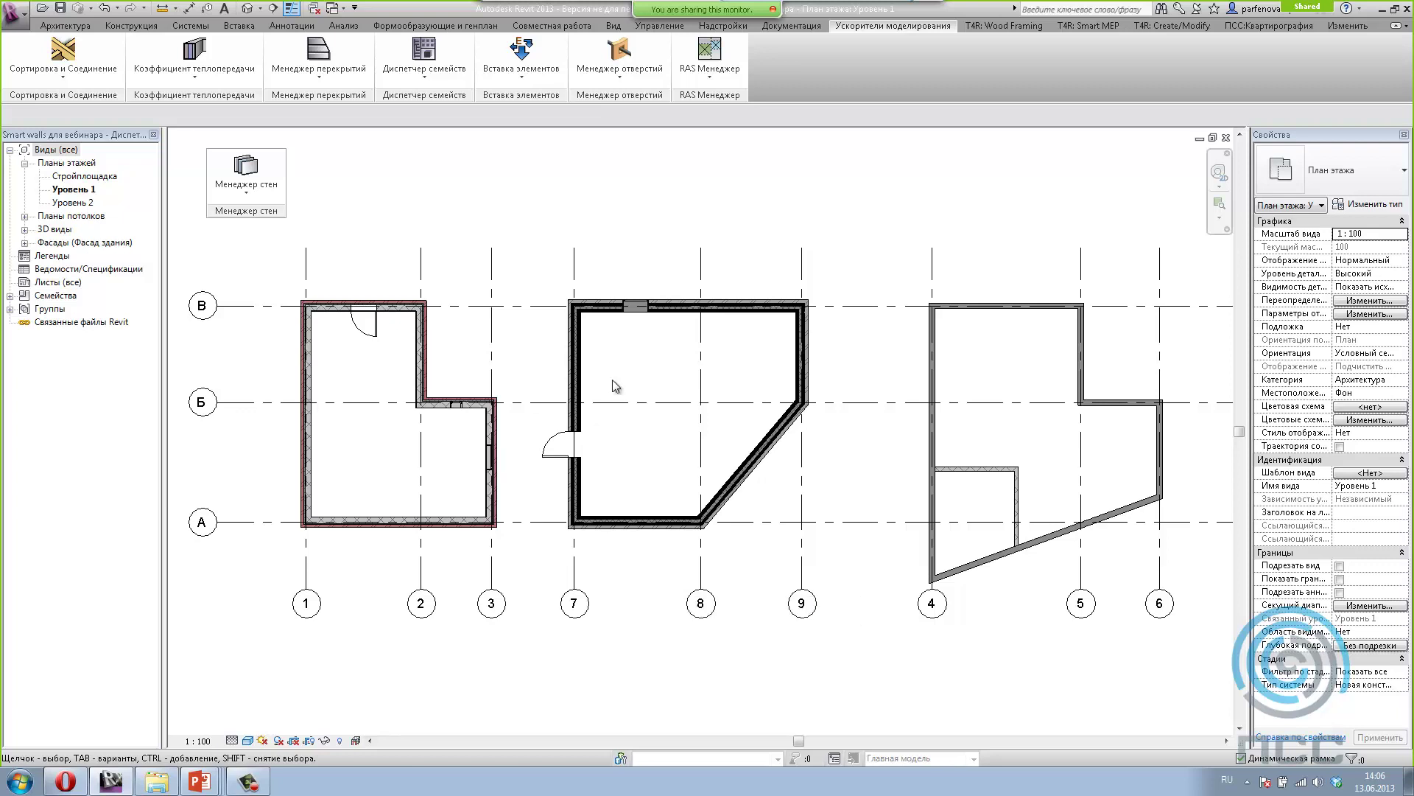
pyautogui.click(678, 313)
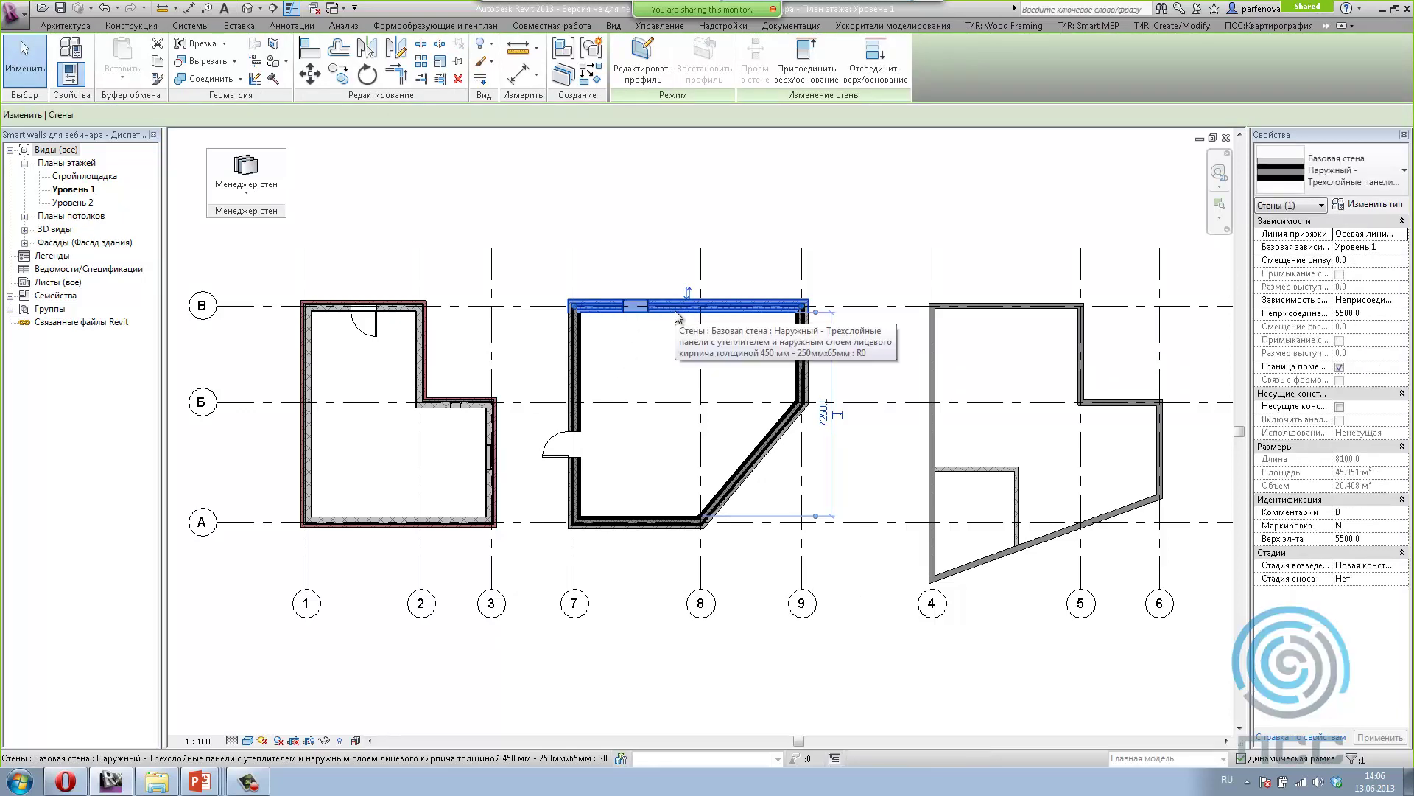
pyautogui.click(624, 240)
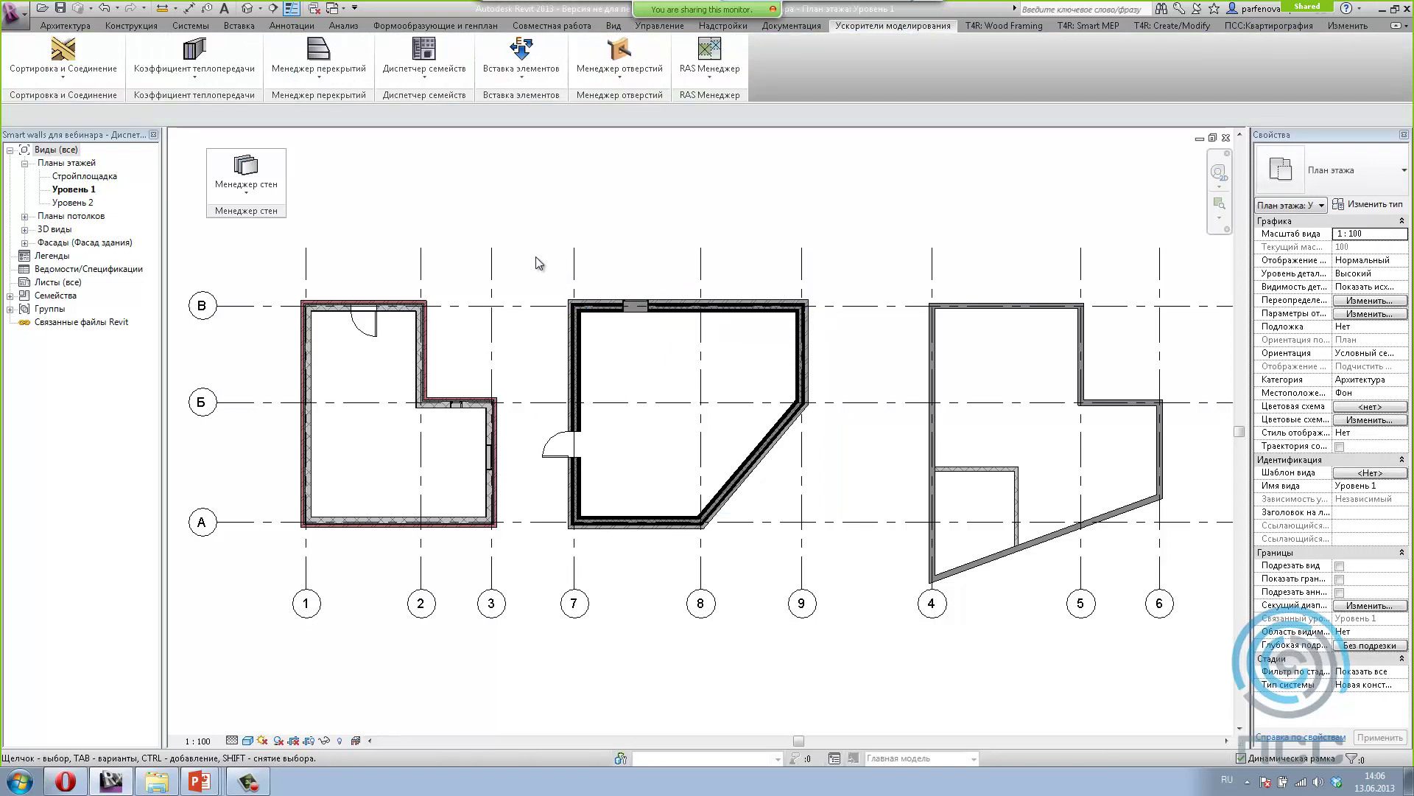
# Step: Keep multilayer wall openings in the load-bearing layer and select the middle building's walls
pyautogui.click(246, 181)
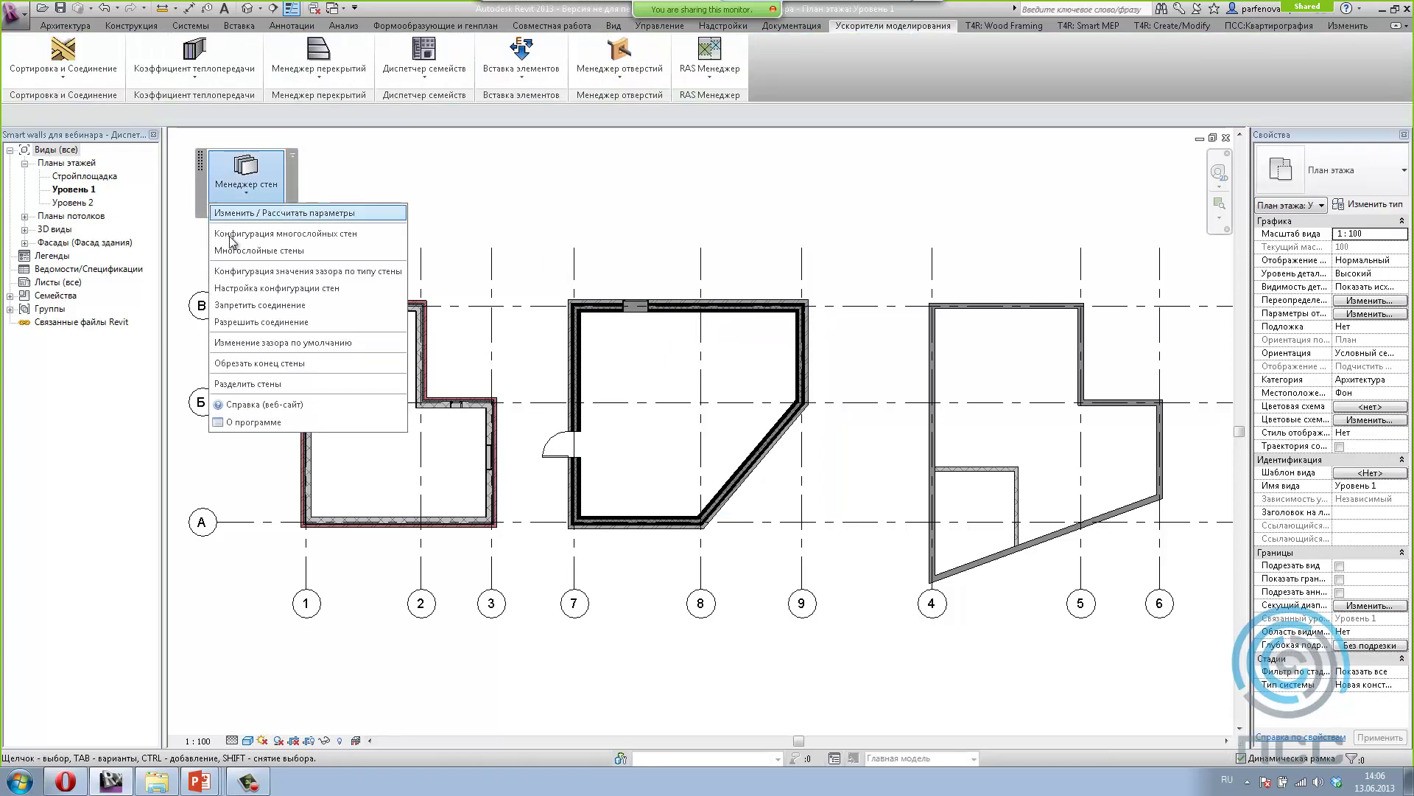
pyautogui.click(230, 232)
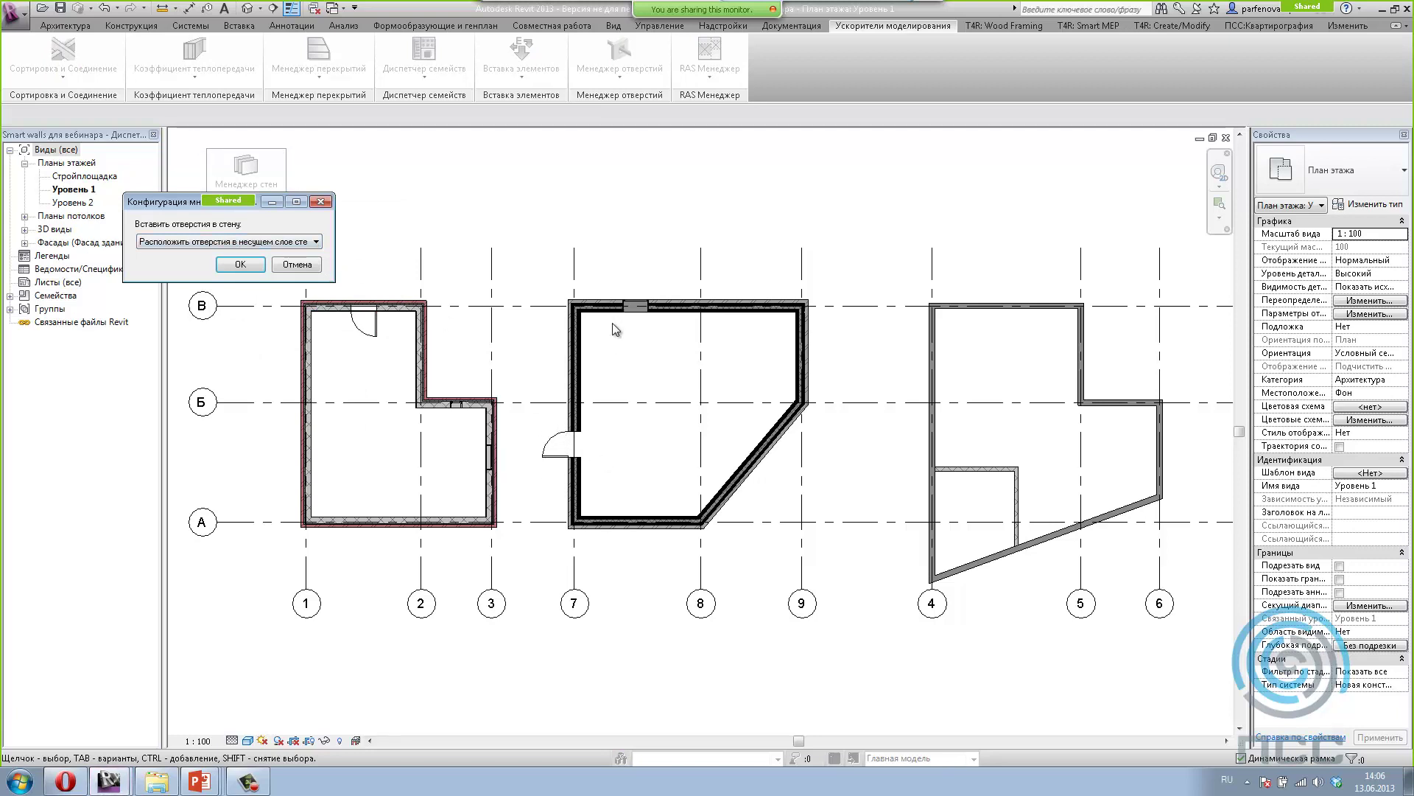
pyautogui.click(316, 242)
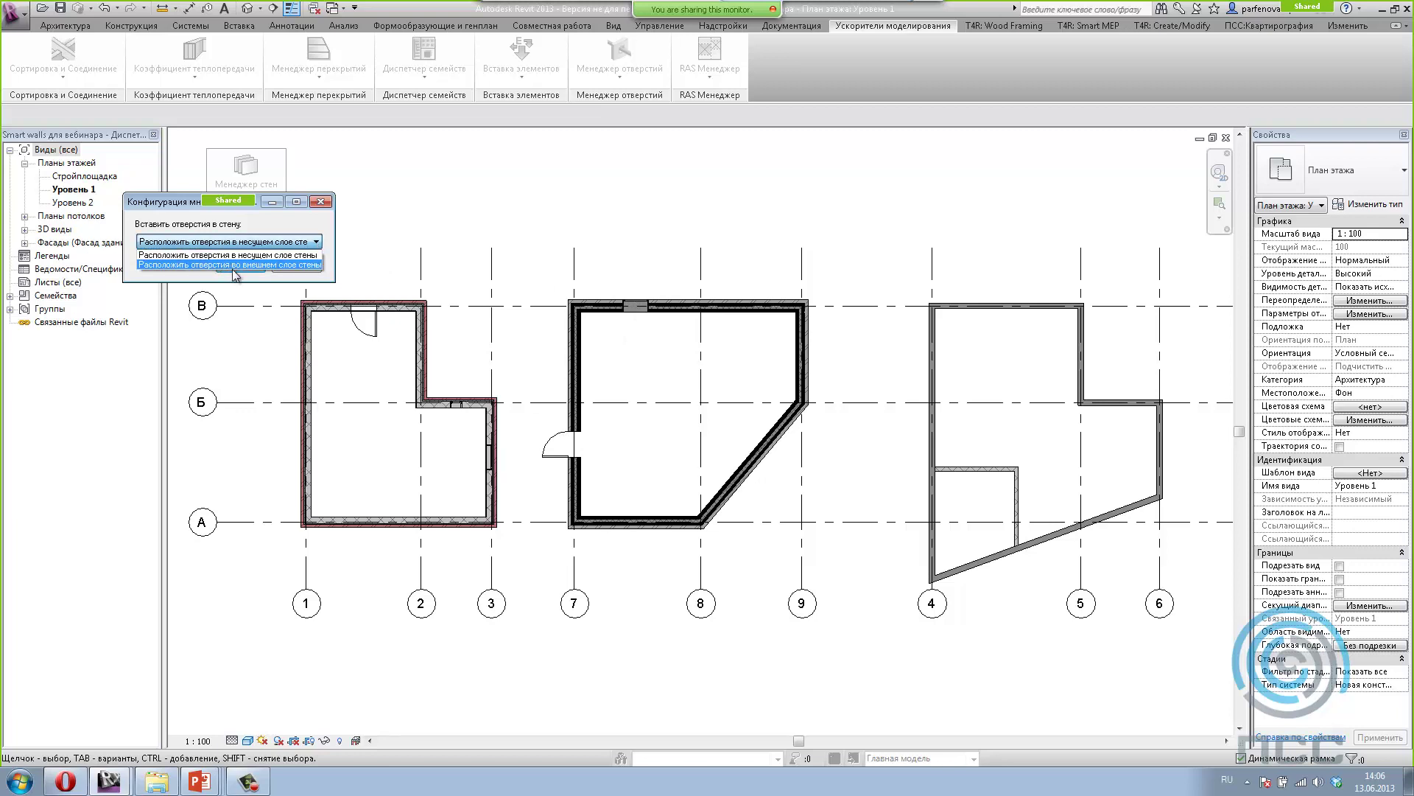
pyautogui.click(330, 225)
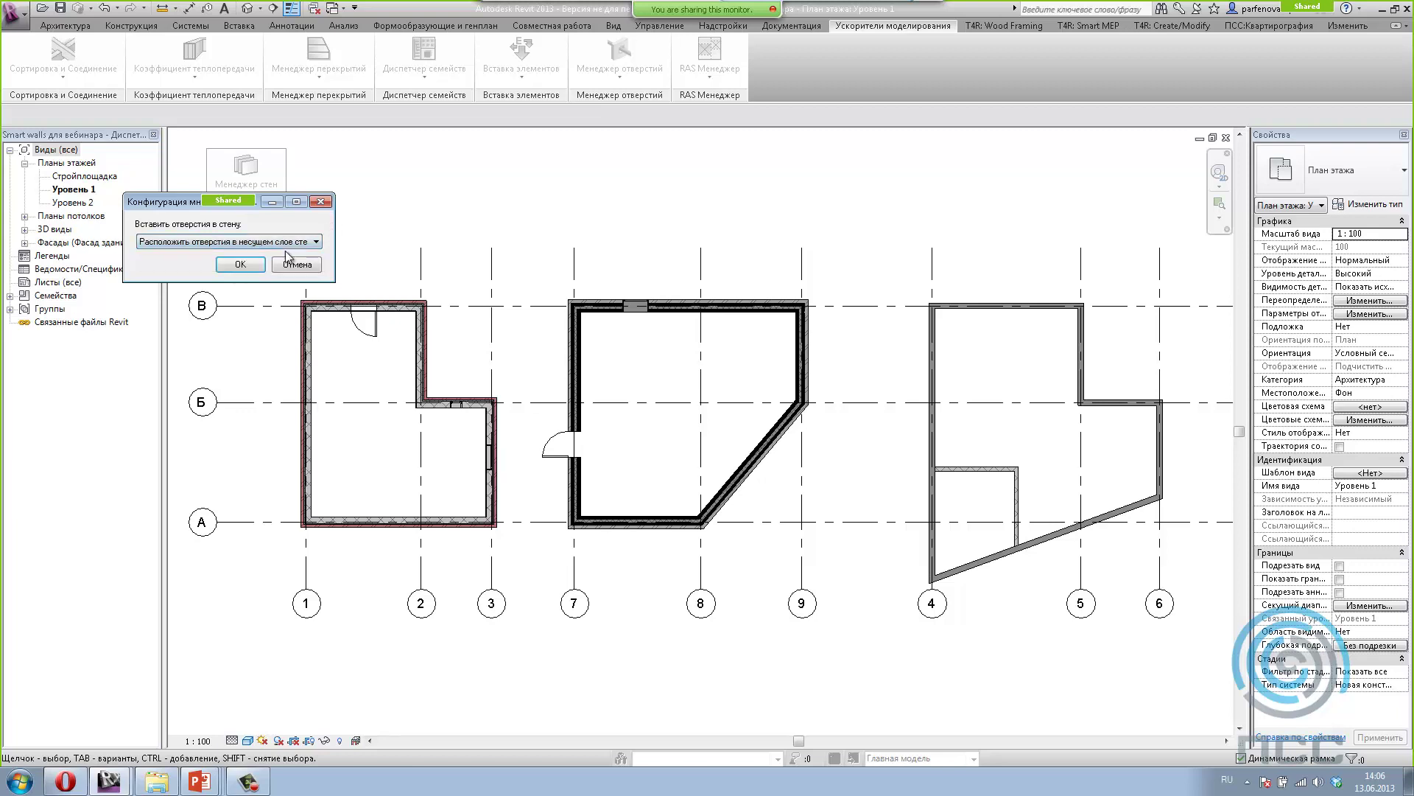
pyautogui.click(246, 267)
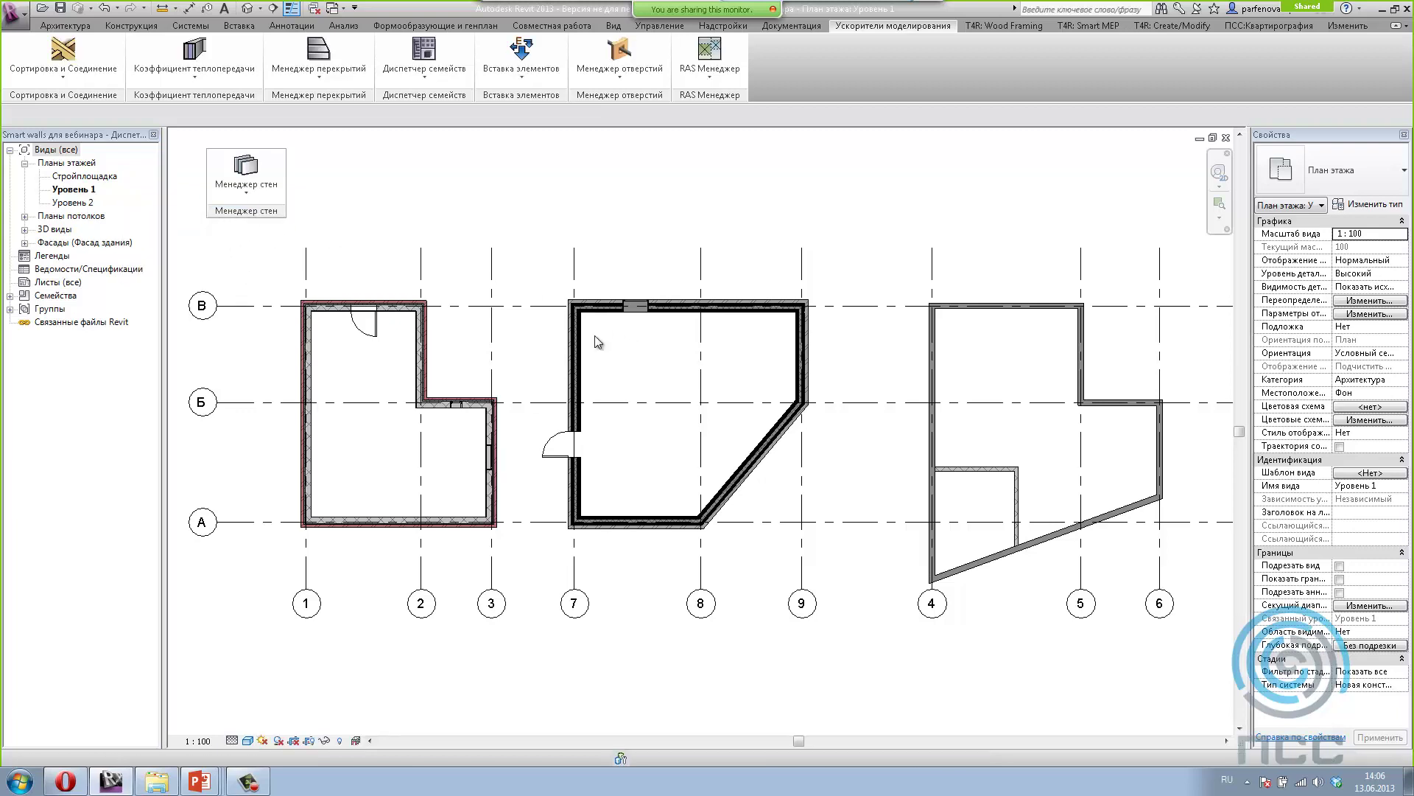
pyautogui.moveTo(537, 230); pyautogui.dragTo(834, 591)
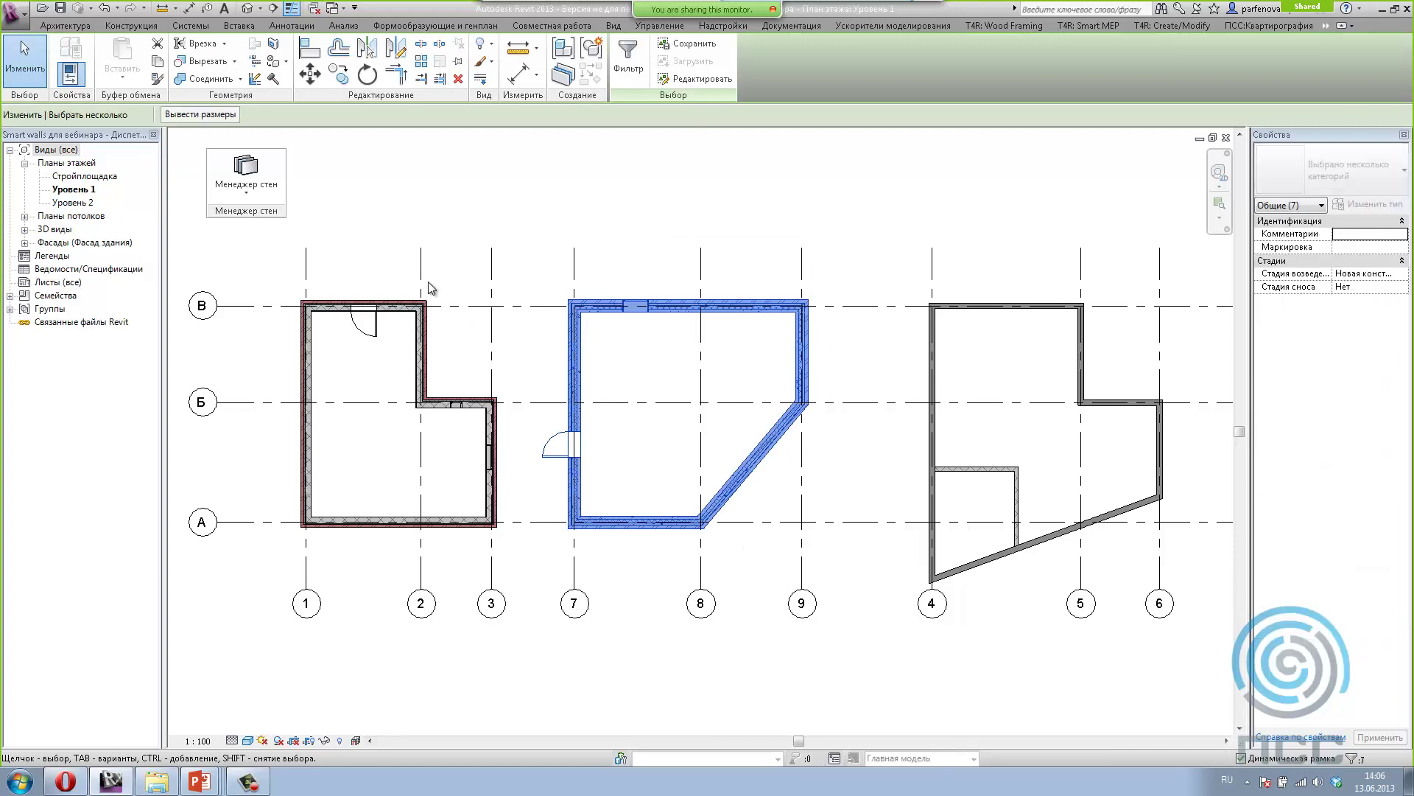
# Step: Split the middle building's walls into facing brick, 120 mm insulation and concrete walls, then inspect them
pyautogui.click(246, 181)
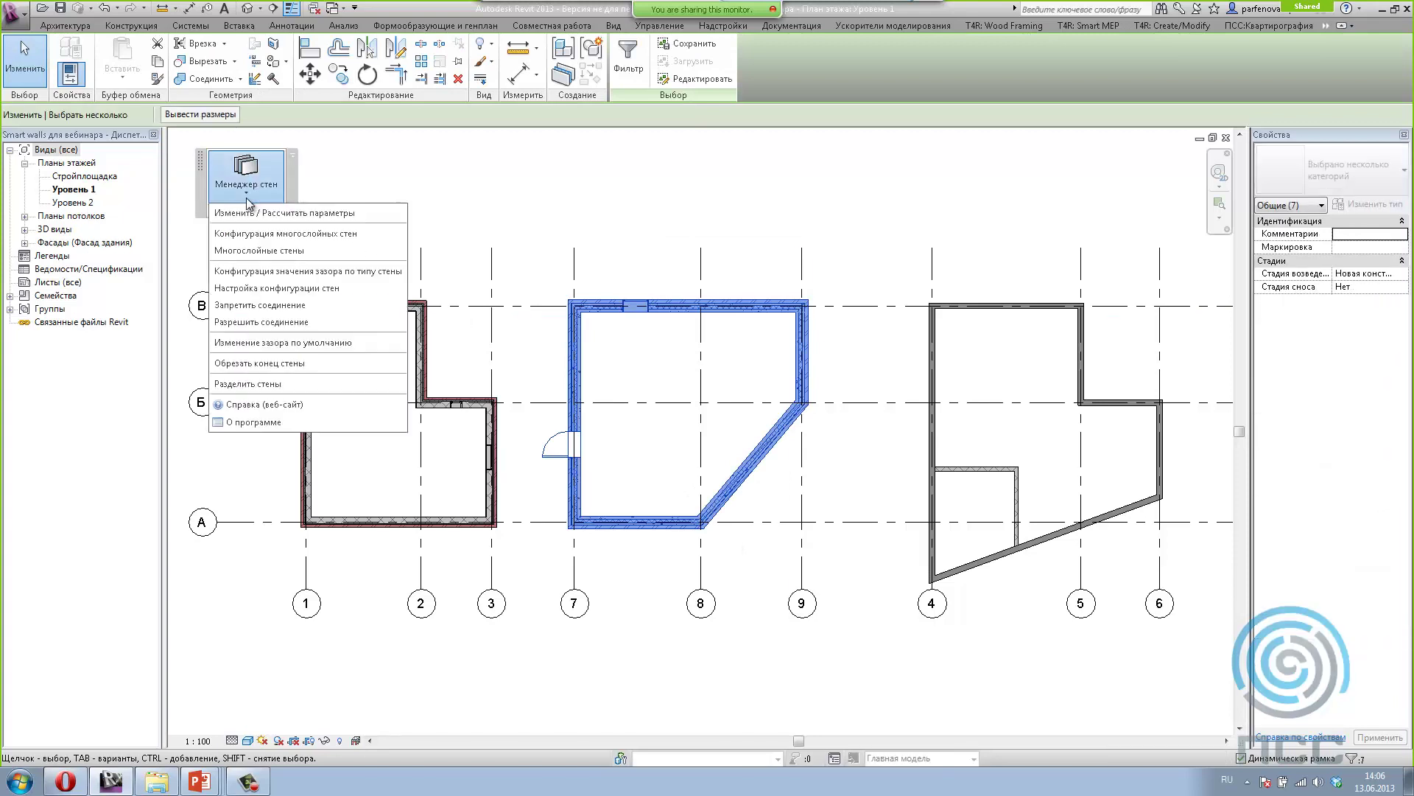
pyautogui.click(232, 251)
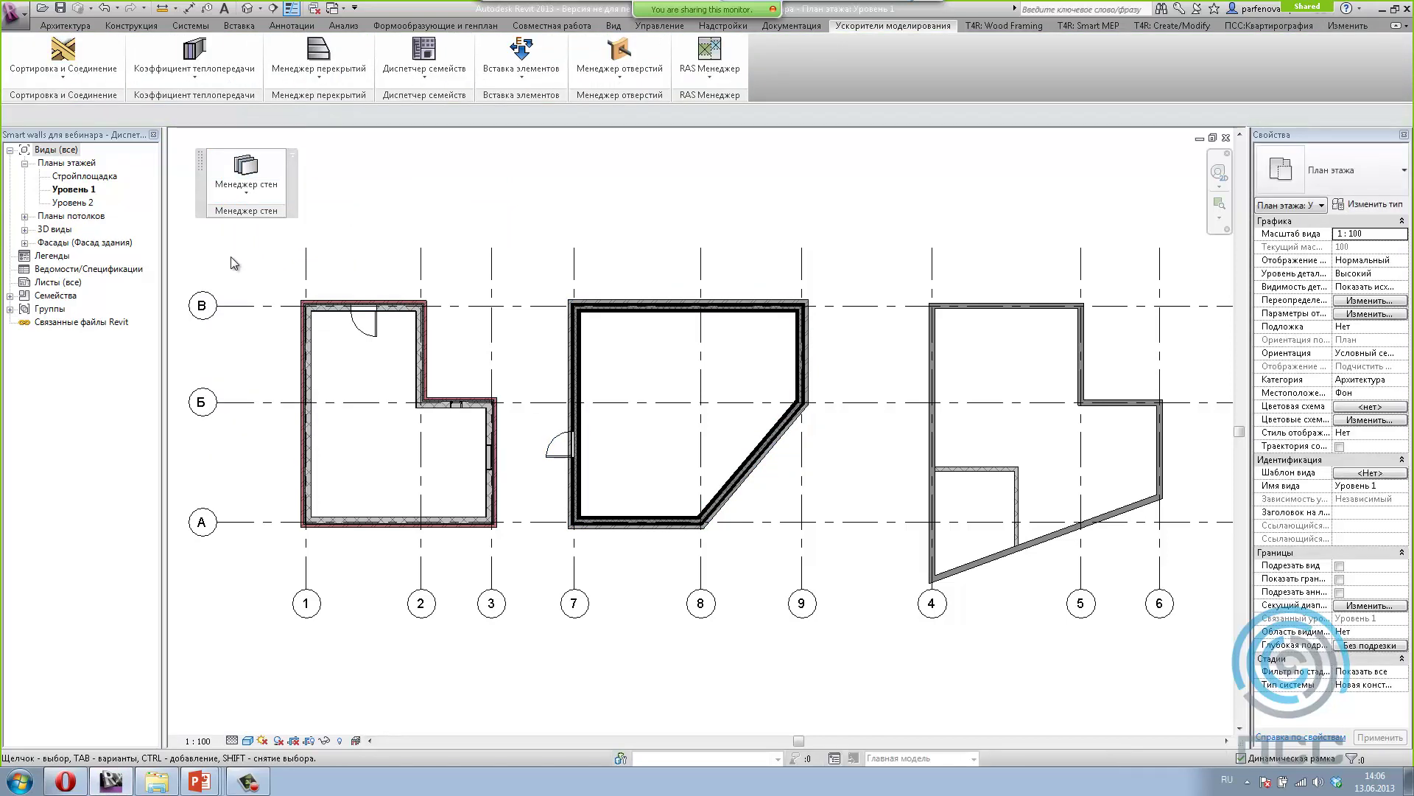
pyautogui.click(643, 300)
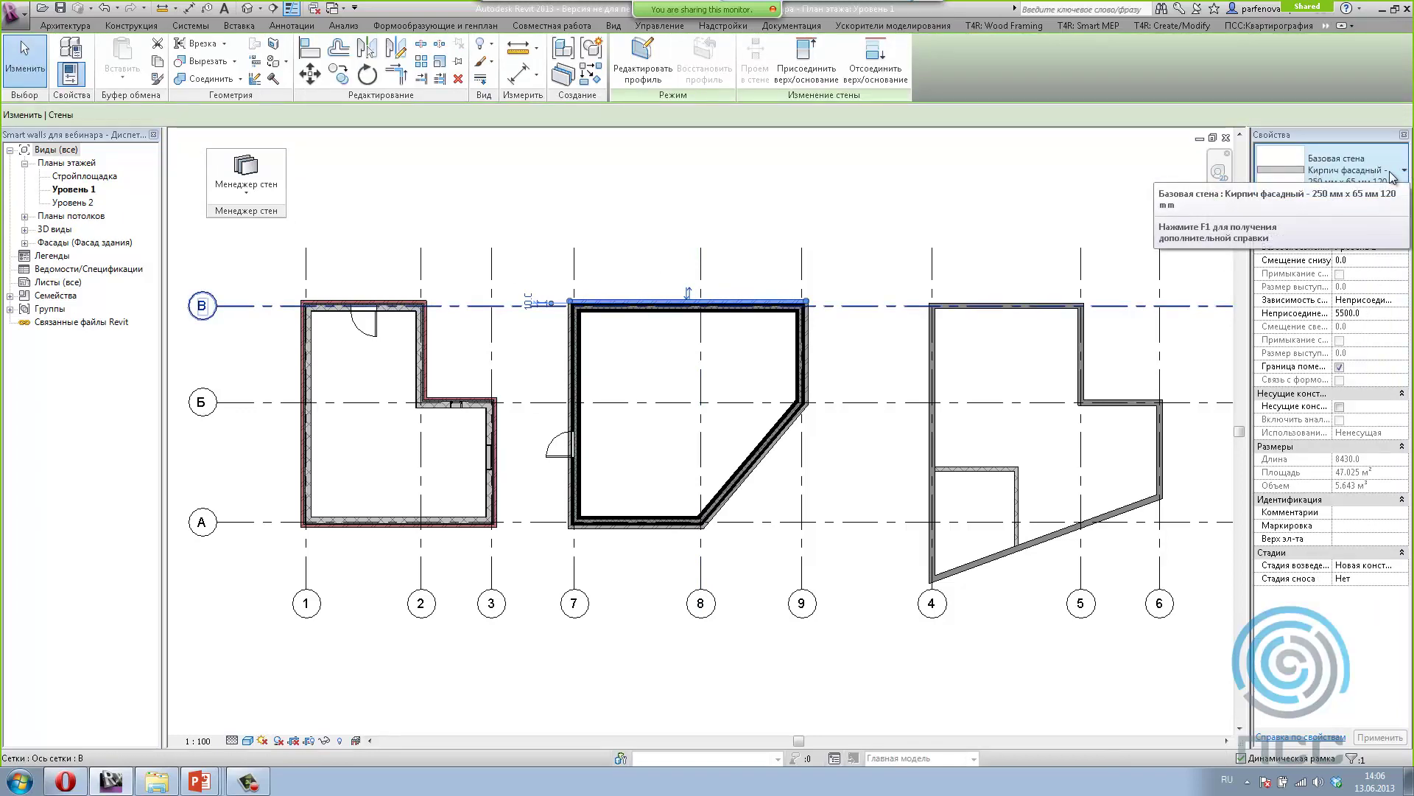
pyautogui.scroll(2, 802, 355)
pyautogui.scroll(3, 802, 357)
pyautogui.click(802, 360)
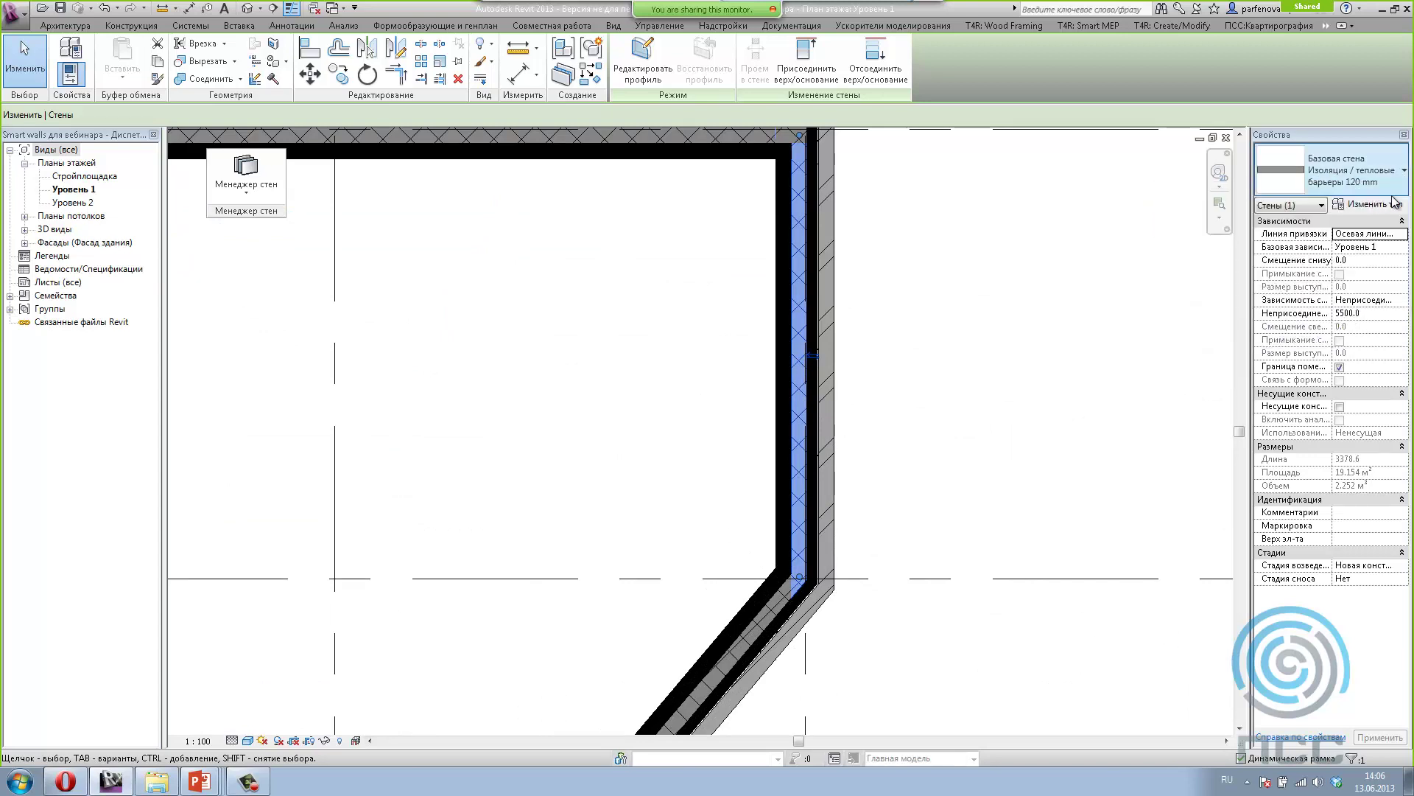
pyautogui.click(1020, 344)
pyautogui.scroll(-3, 1016, 344)
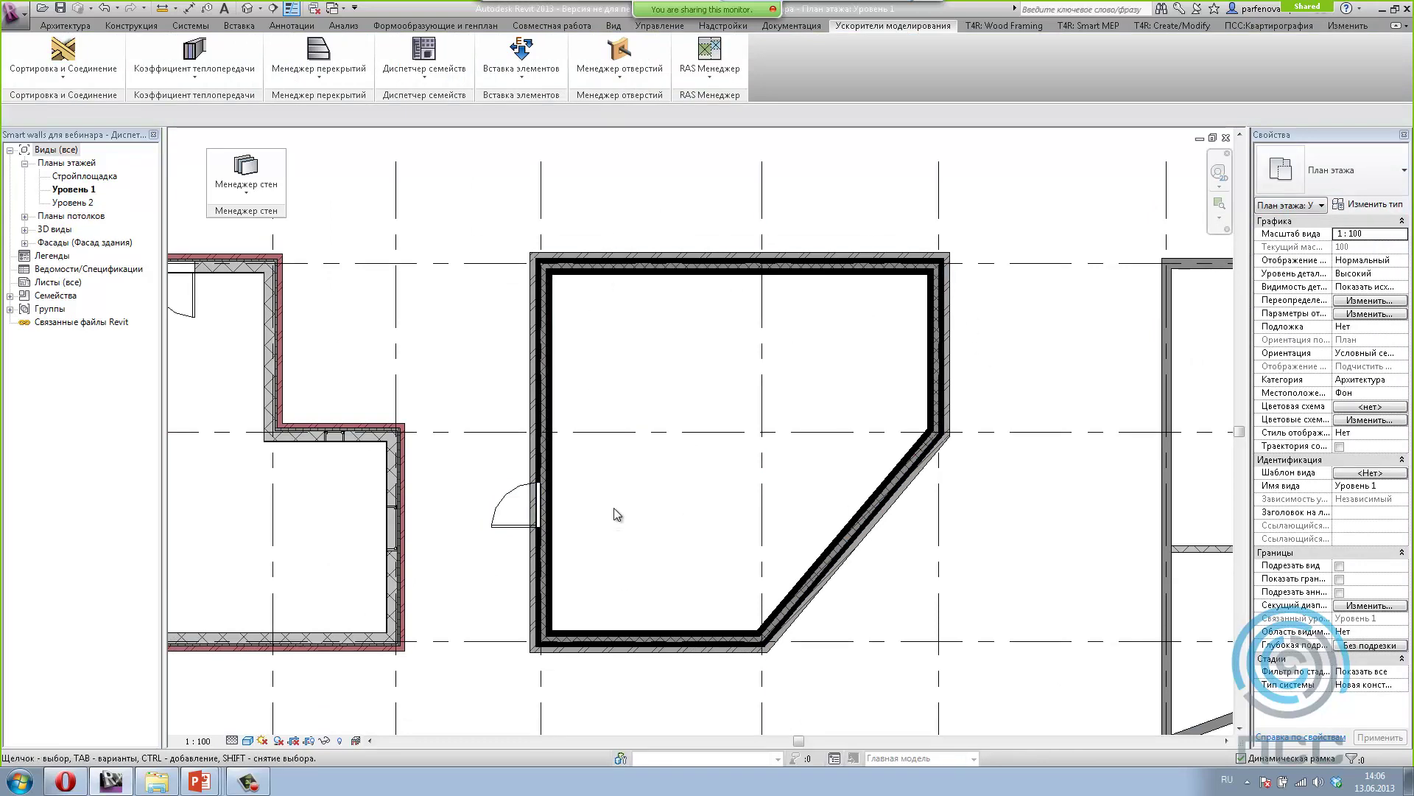
# Step: Zoom to the left-wall door and inspect the wall layers and door beside it
pyautogui.moveTo(617, 514)
pyautogui.mouseDown(button='middle')
pyautogui.moveTo(648, 496)
pyautogui.moveTo(641, 461)
pyautogui.mouseUp(button='middle')
pyautogui.scroll(3, 547, 484)
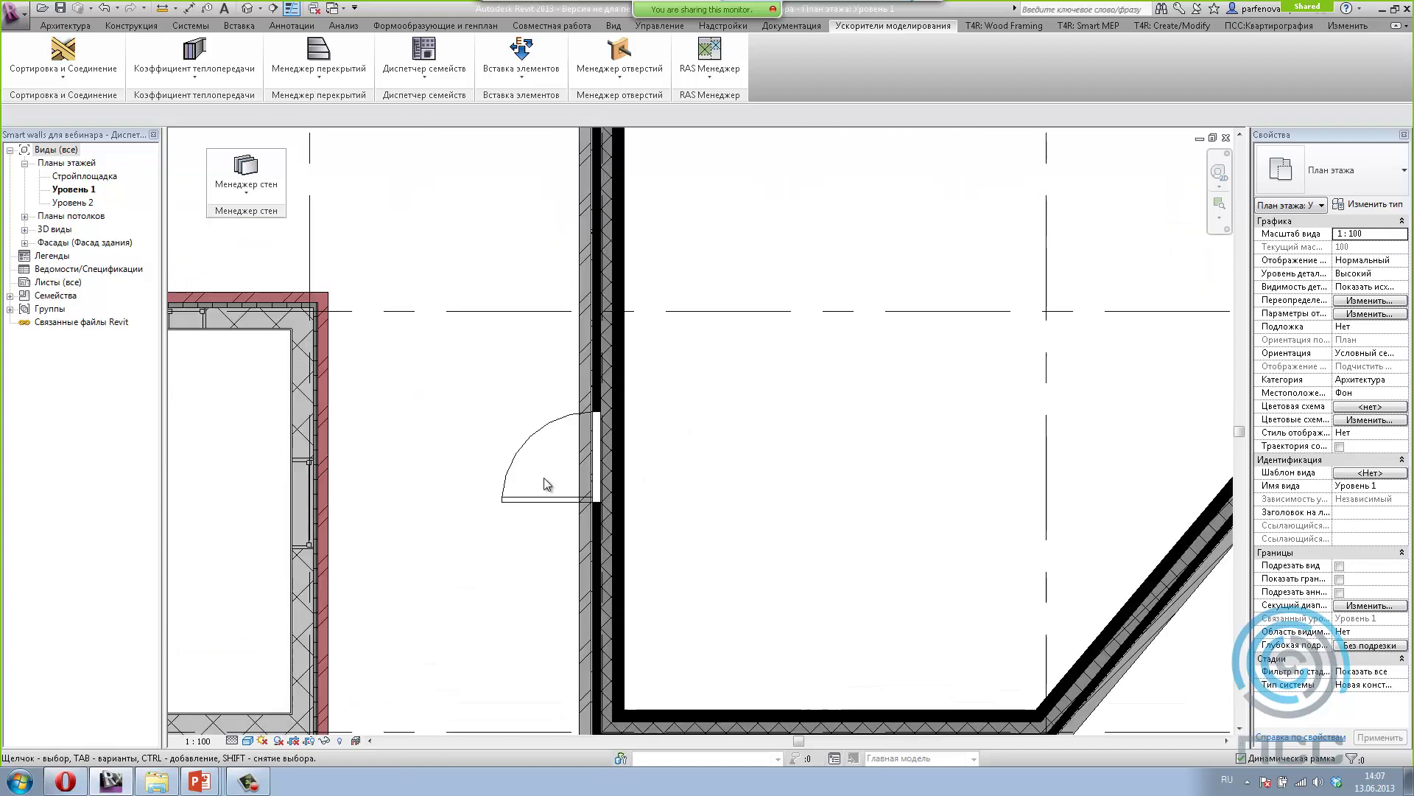
pyautogui.scroll(1, 547, 484)
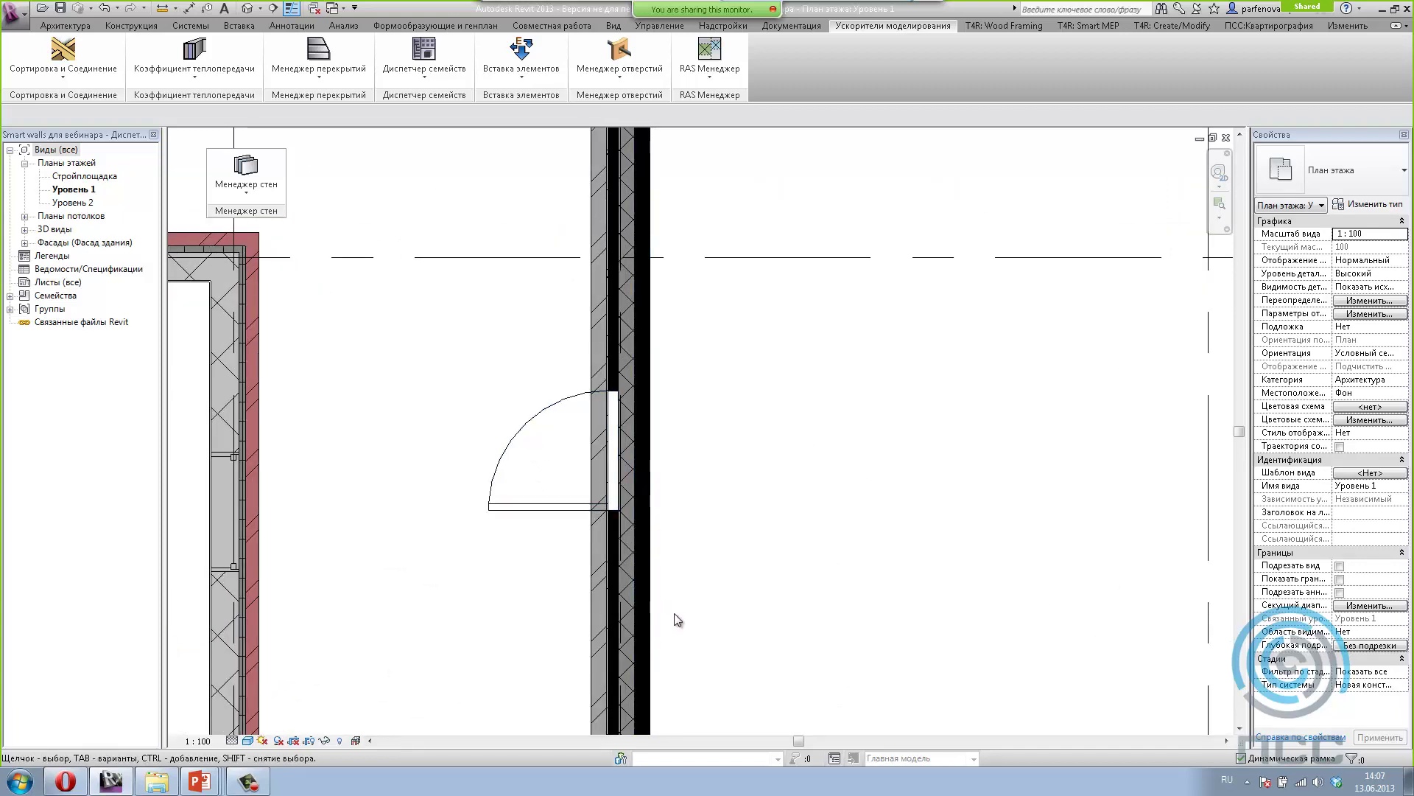
pyautogui.moveTo(676, 616); pyautogui.dragTo(530, 595)
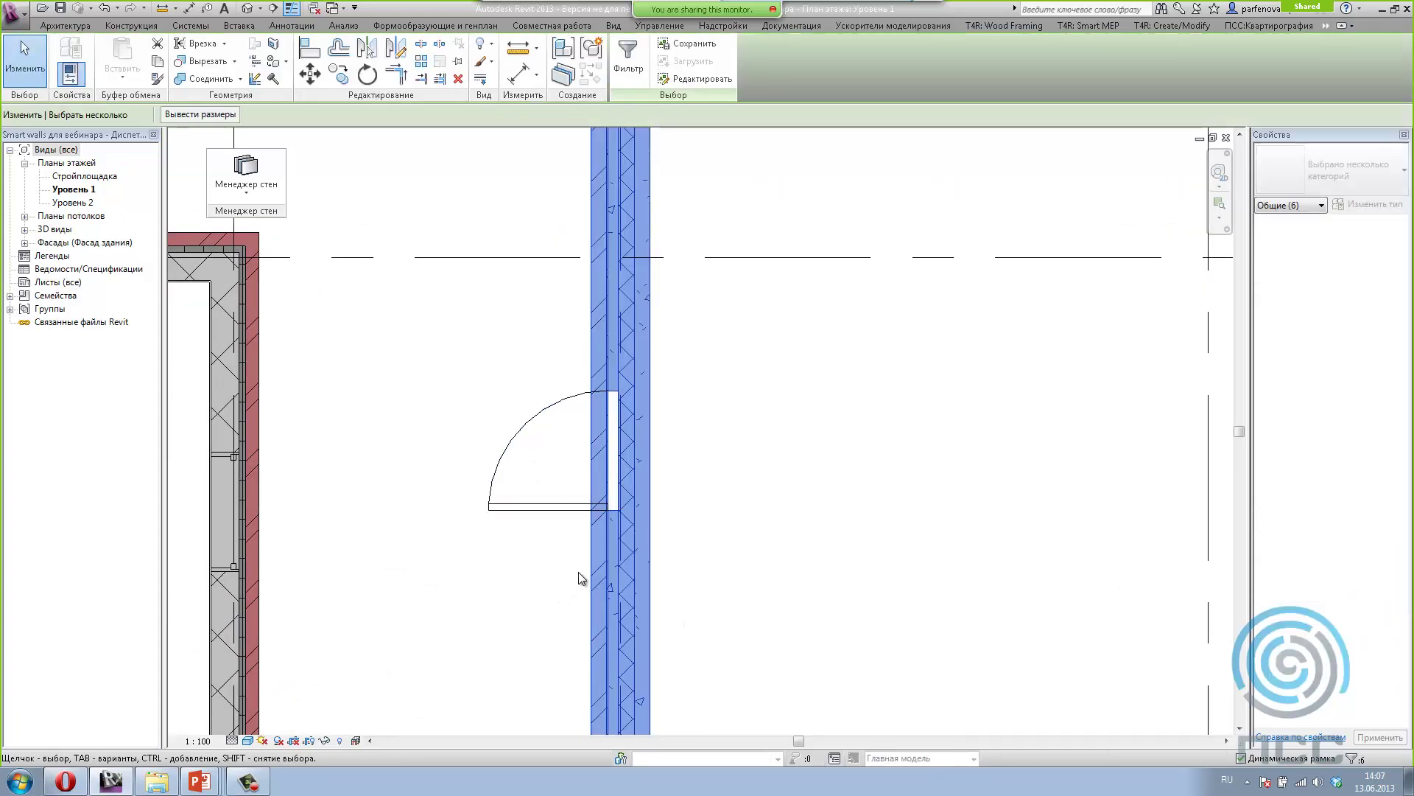
pyautogui.click(742, 589)
pyautogui.click(554, 508)
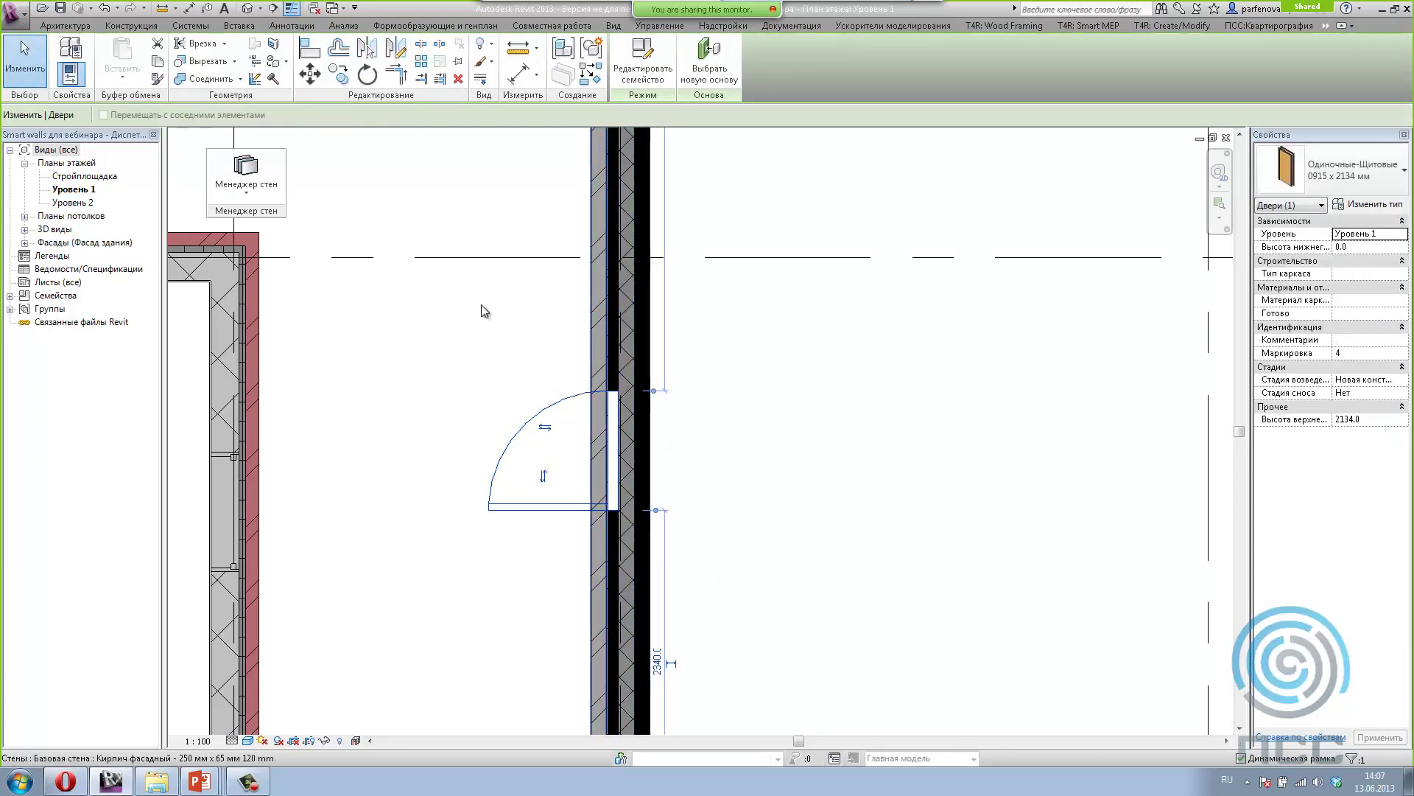
# Step: Join the adjacent layer walls and the concrete layer above the door opening
pyautogui.click(201, 79)
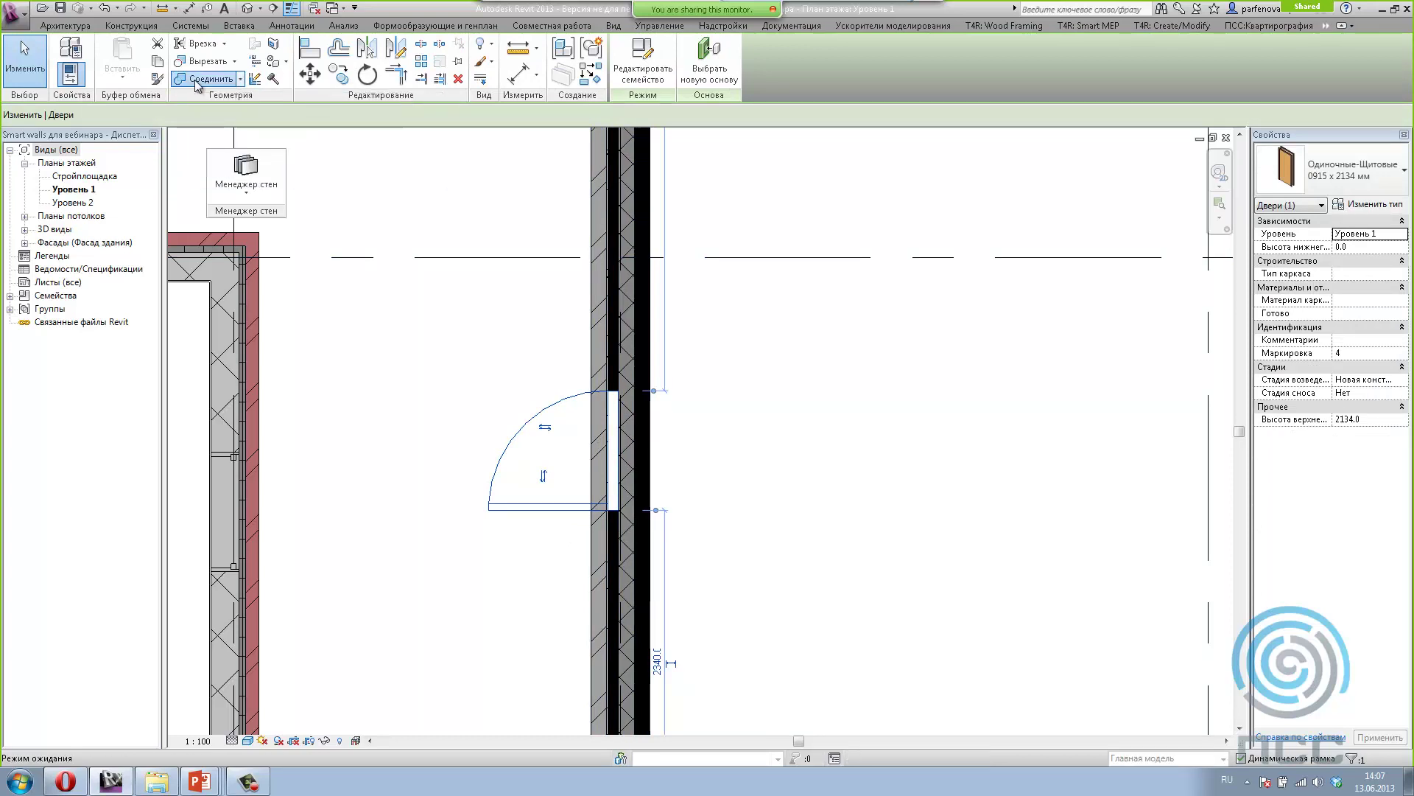
pyautogui.click(595, 377)
pyautogui.scroll(3, 599, 379)
pyautogui.scroll(1, 606, 383)
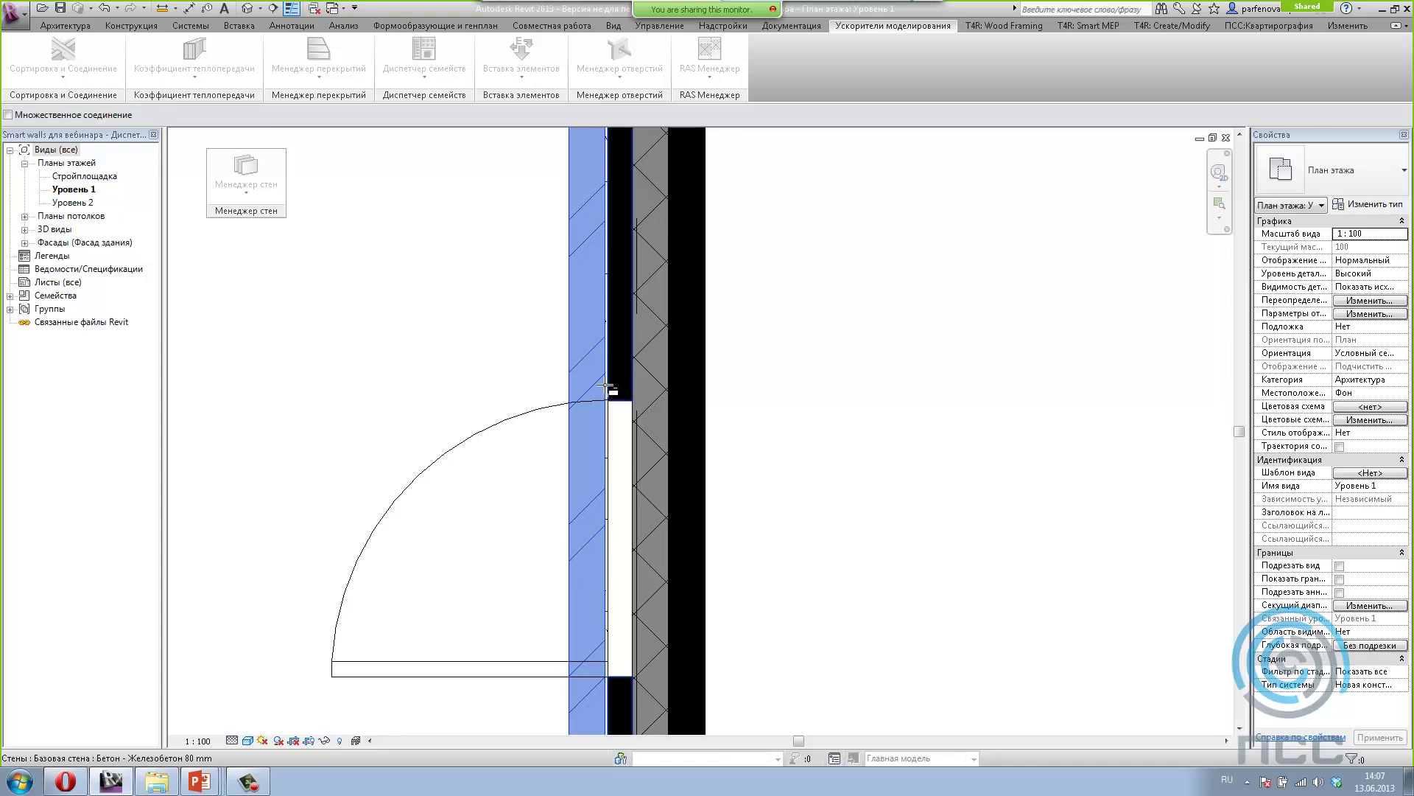
pyautogui.click(614, 396)
pyautogui.click(621, 396)
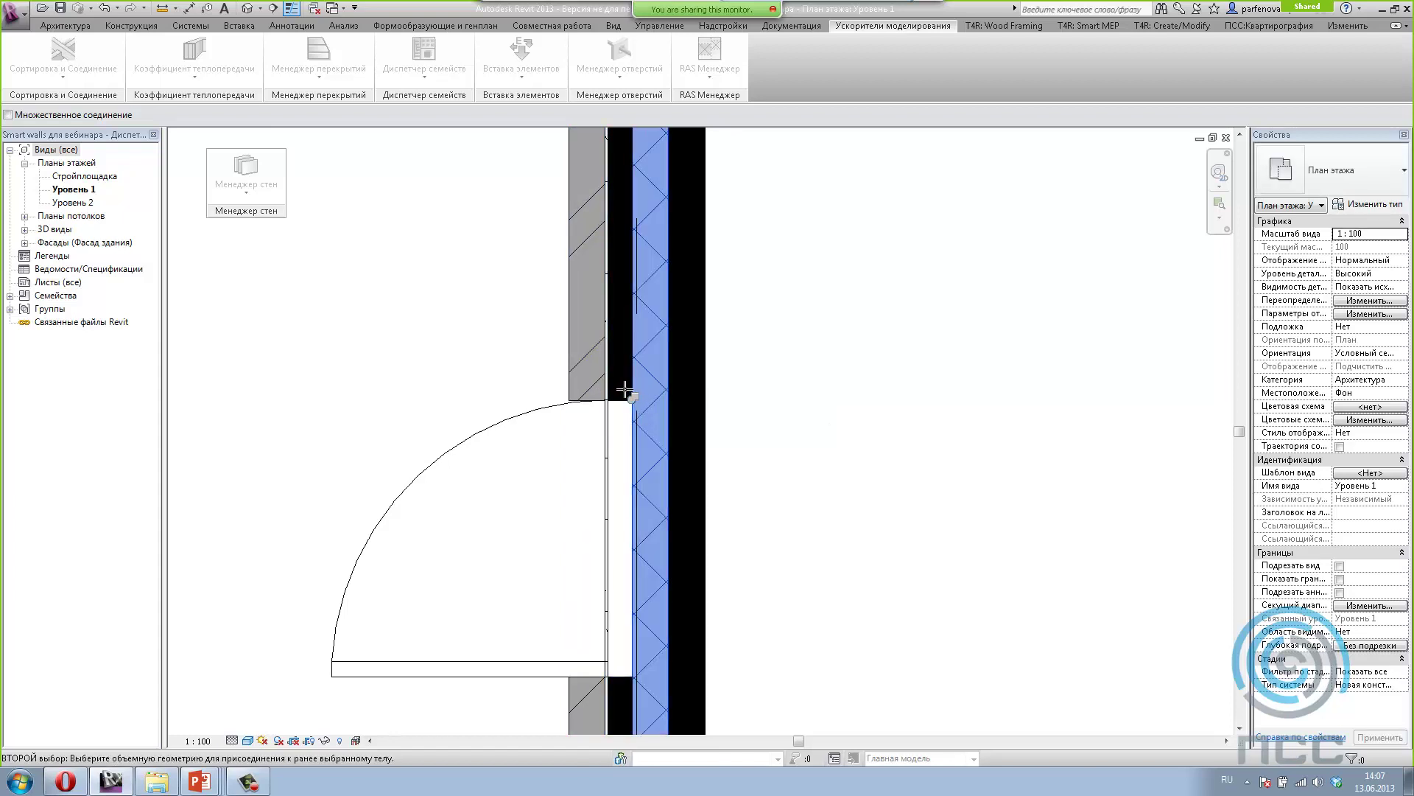
pyautogui.click(694, 431)
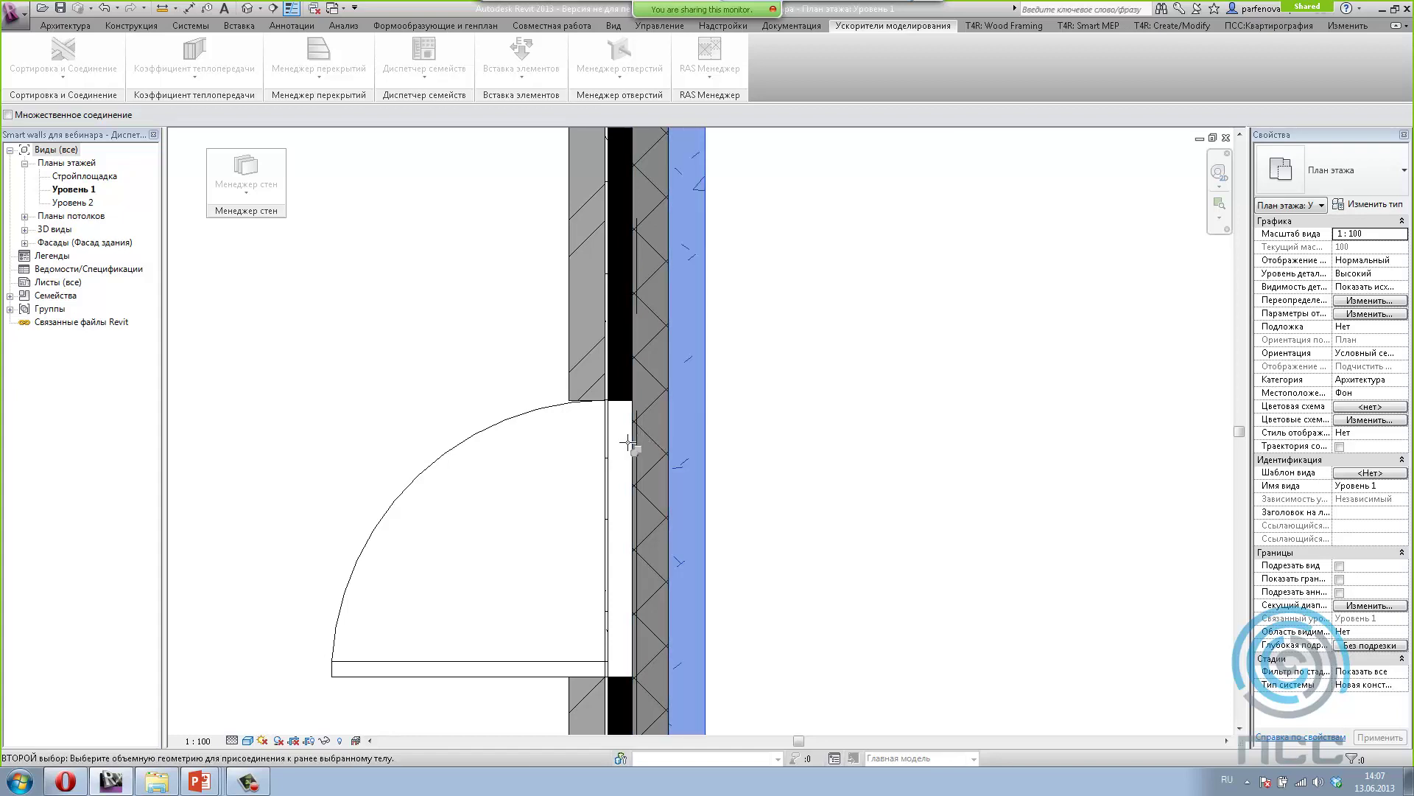
pyautogui.click(638, 446)
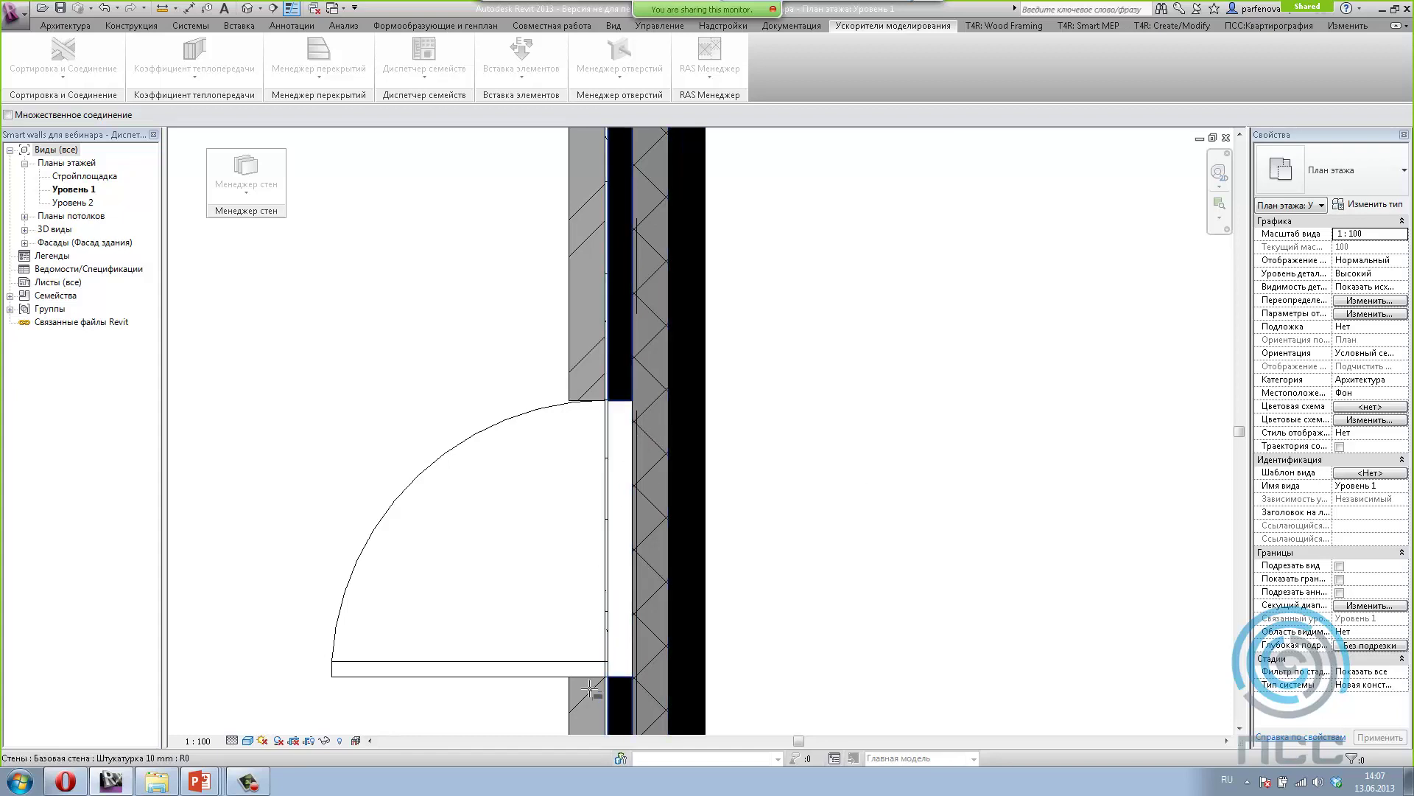
# Step: Join the plaster, concrete and insulation layer walls below the door opening
pyautogui.click(607, 663)
pyautogui.click(615, 685)
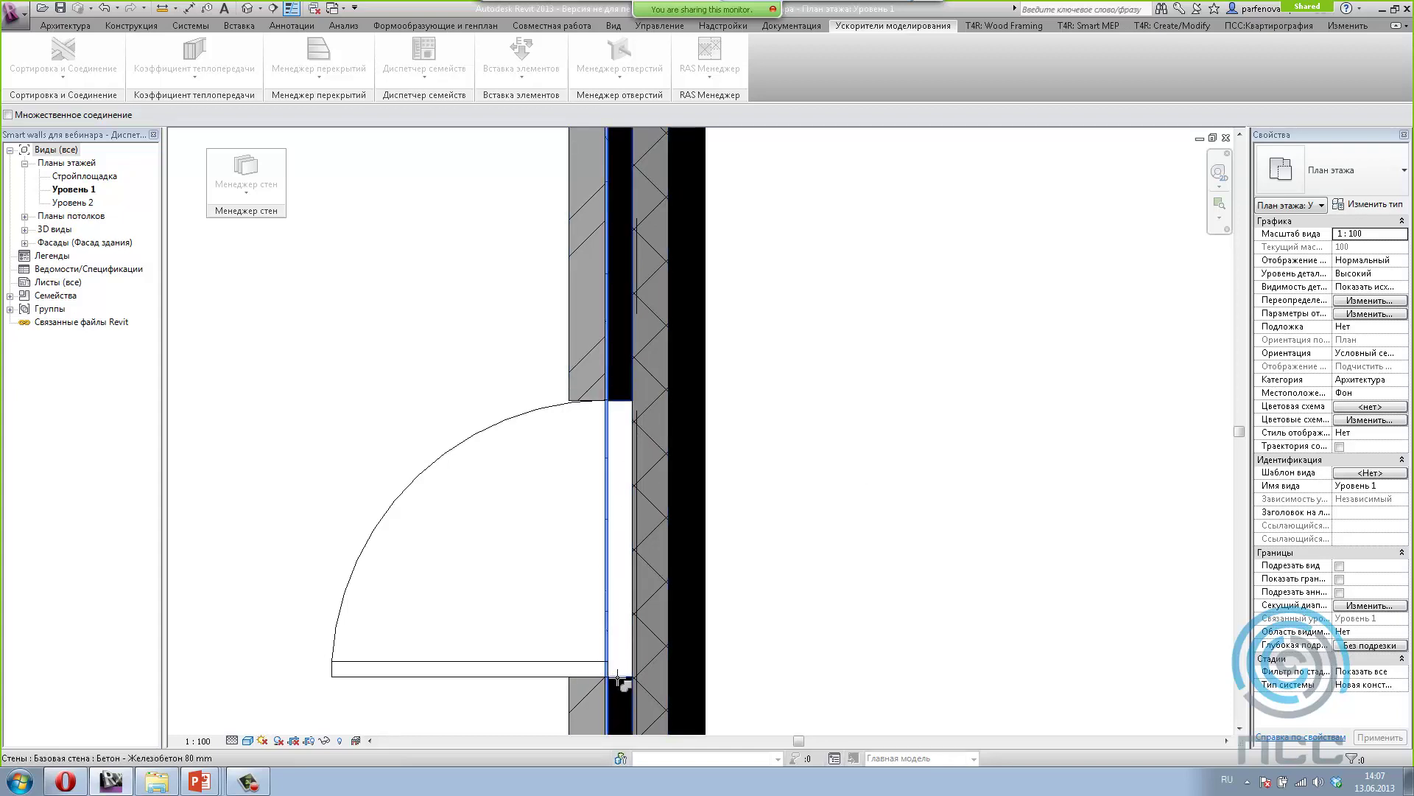
pyautogui.scroll(-2, 611, 663)
pyautogui.scroll(4, 606, 630)
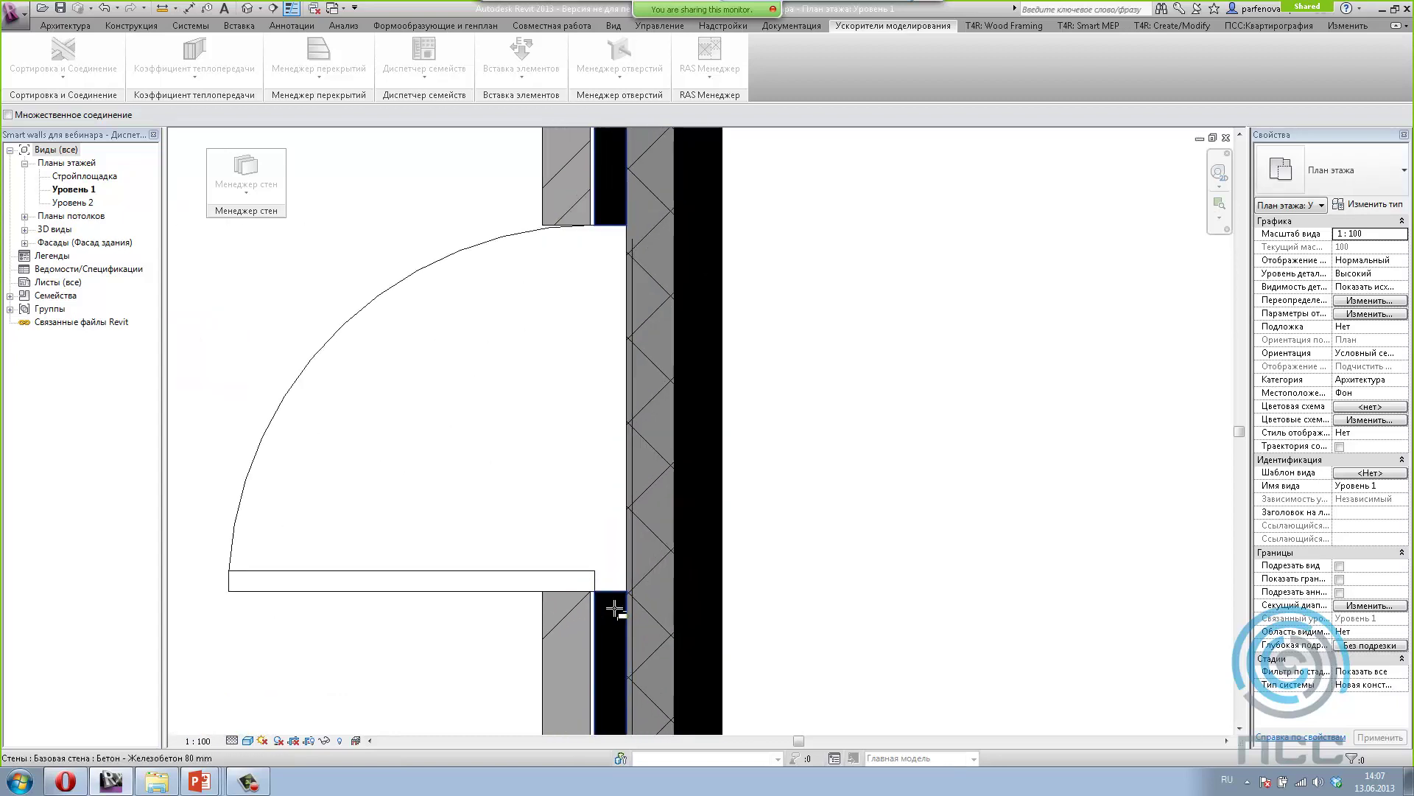
pyautogui.click(615, 596)
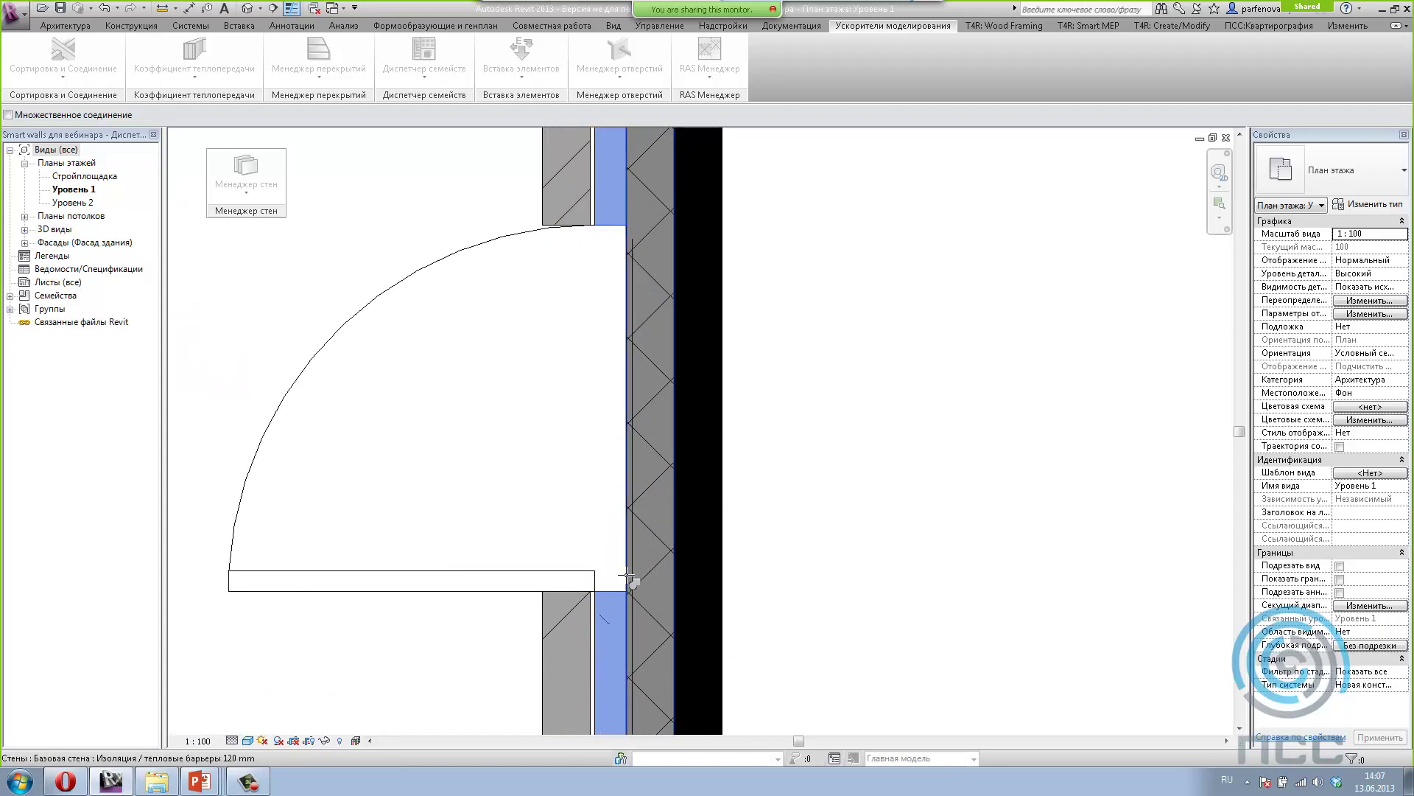
pyautogui.click(627, 575)
pyautogui.scroll(-2, 616, 479)
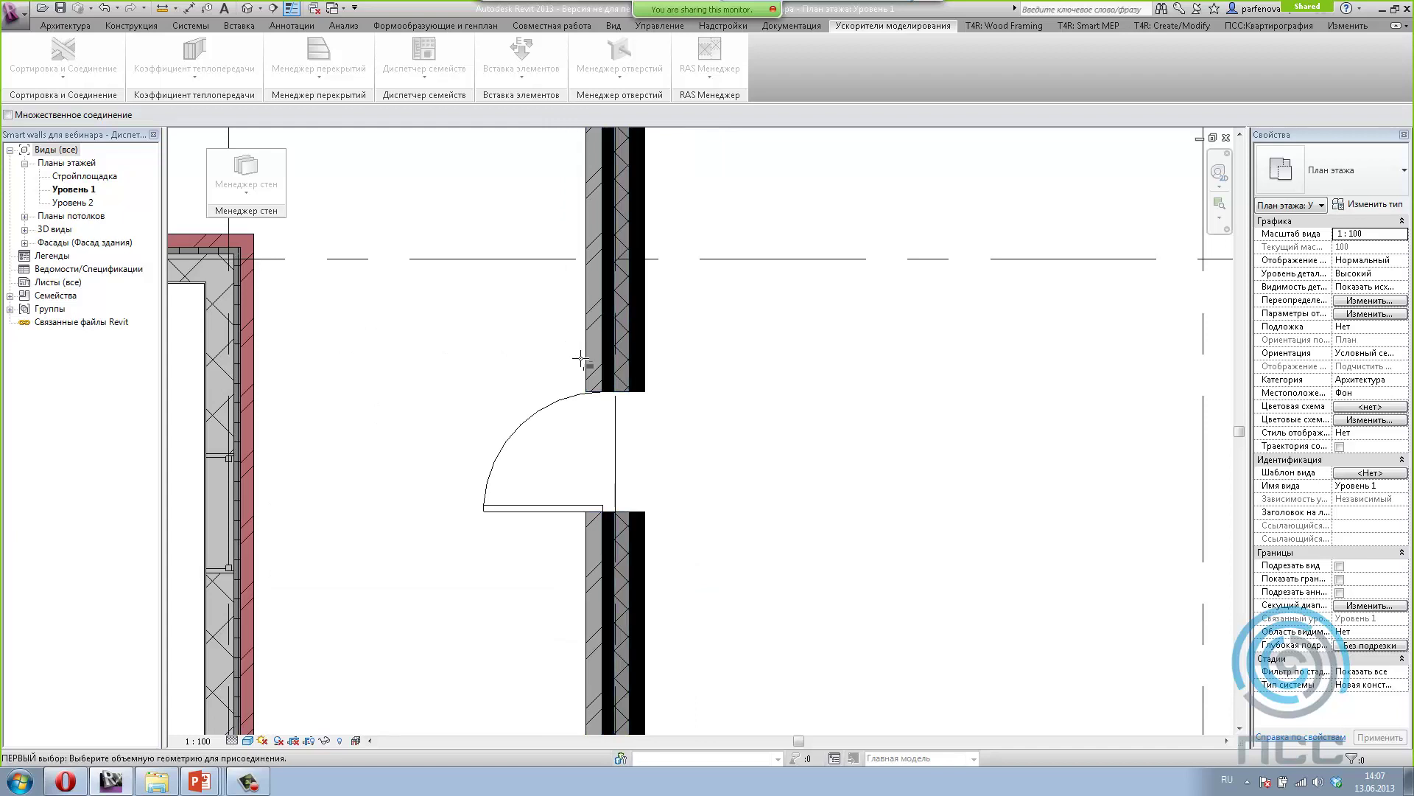
pyautogui.scroll(-2, 538, 471)
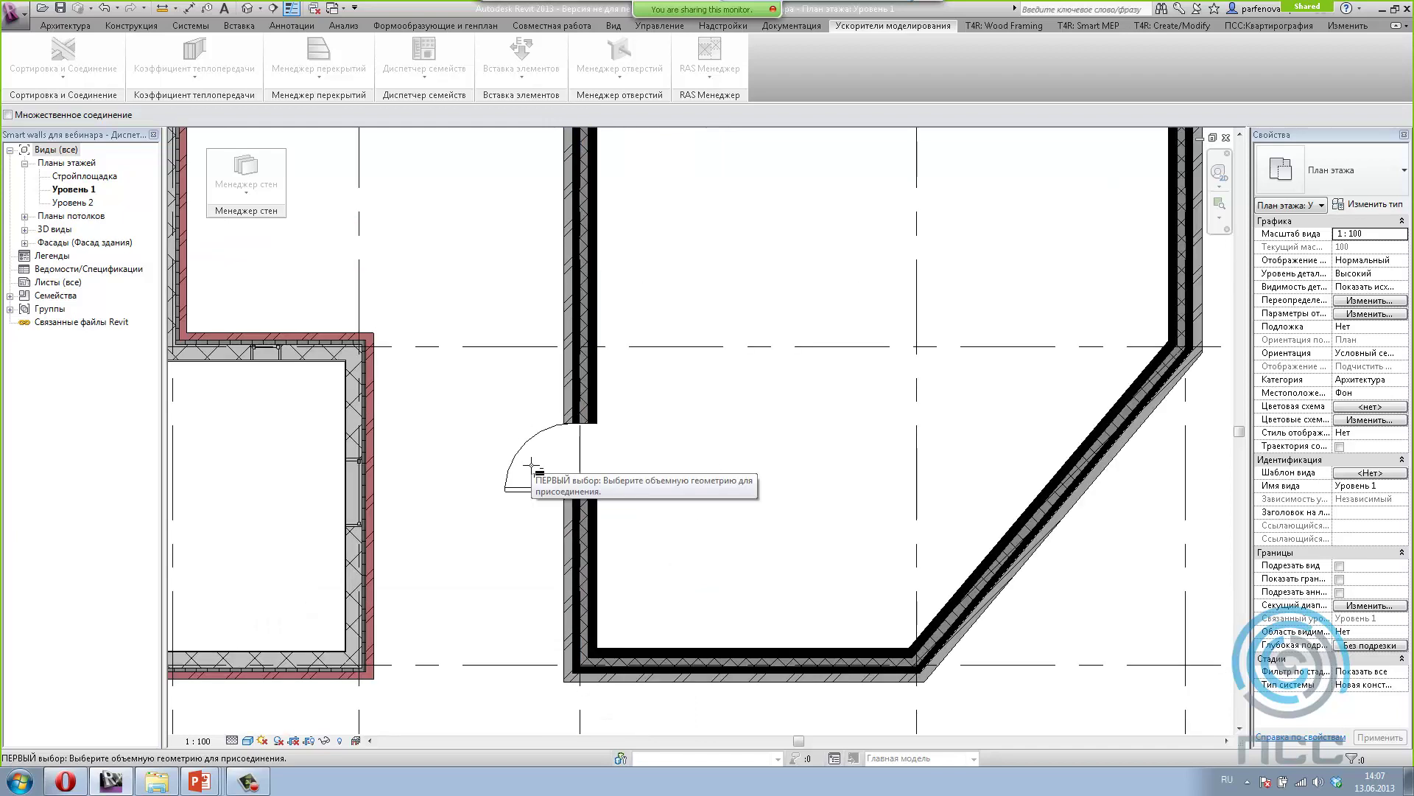
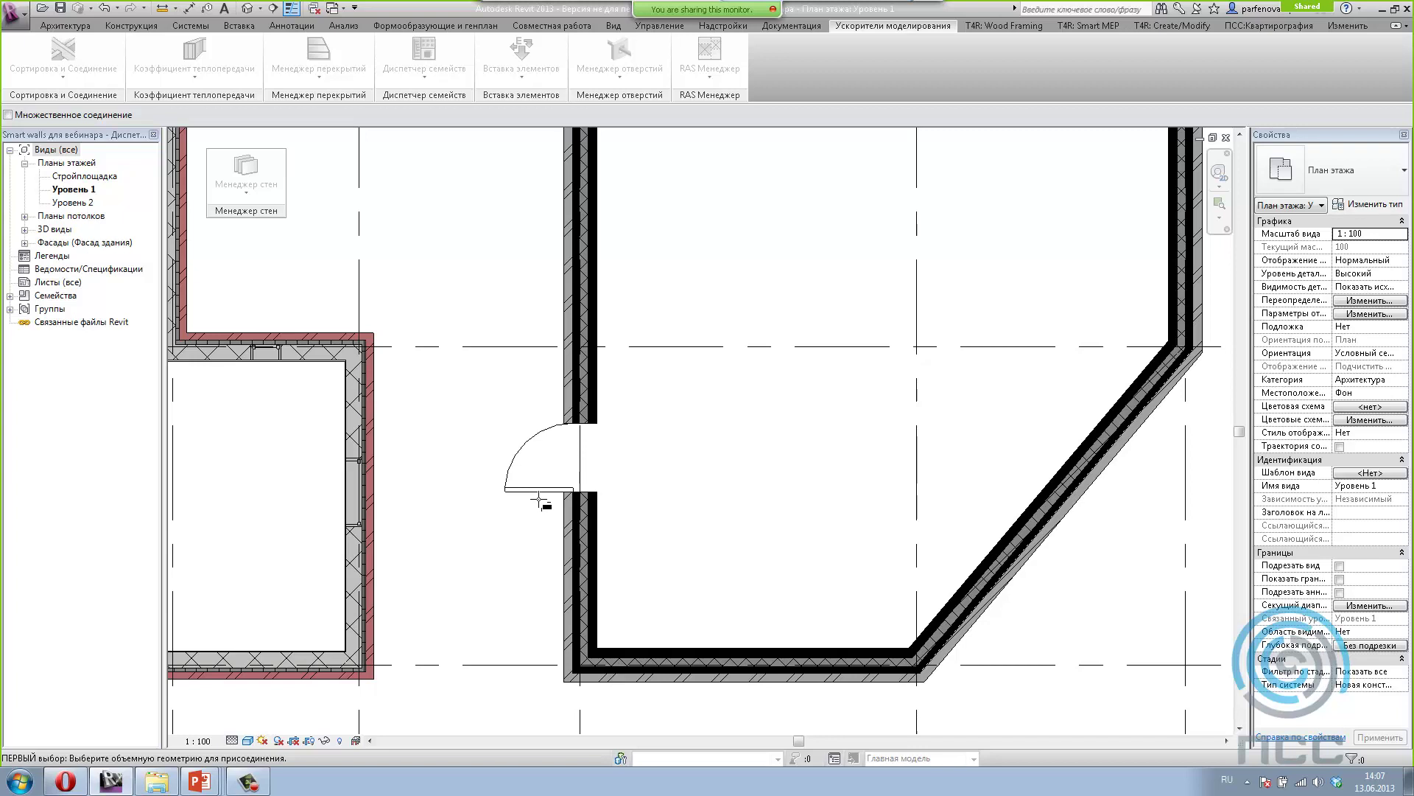
# Step: Finish joining walls, clear the door selection, and frame the building on grids 4–6
pyautogui.press('Escape')
pyautogui.click(538, 490)
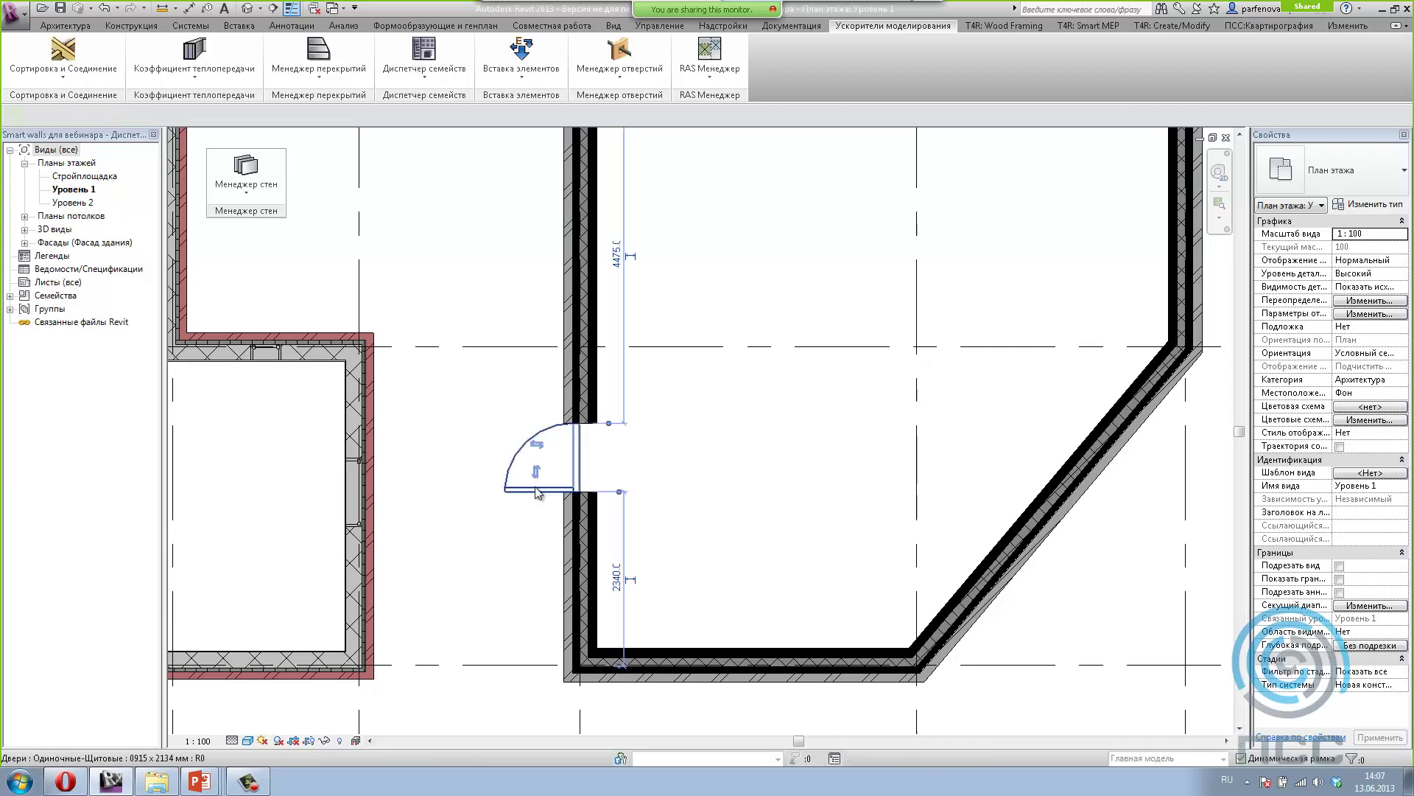
pyautogui.moveTo(631, 468); pyautogui.dragTo(611, 545, button='middle')
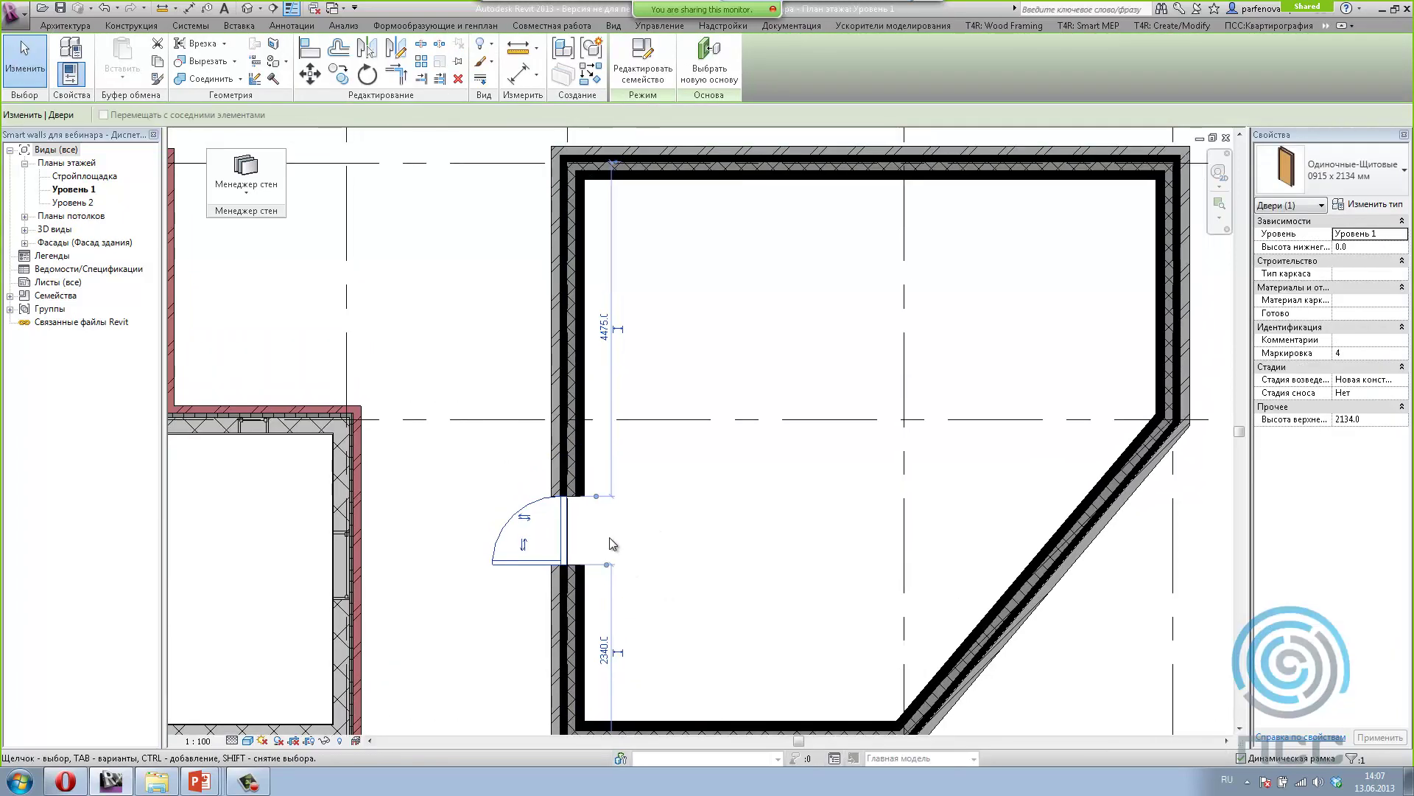
pyautogui.press('Escape')
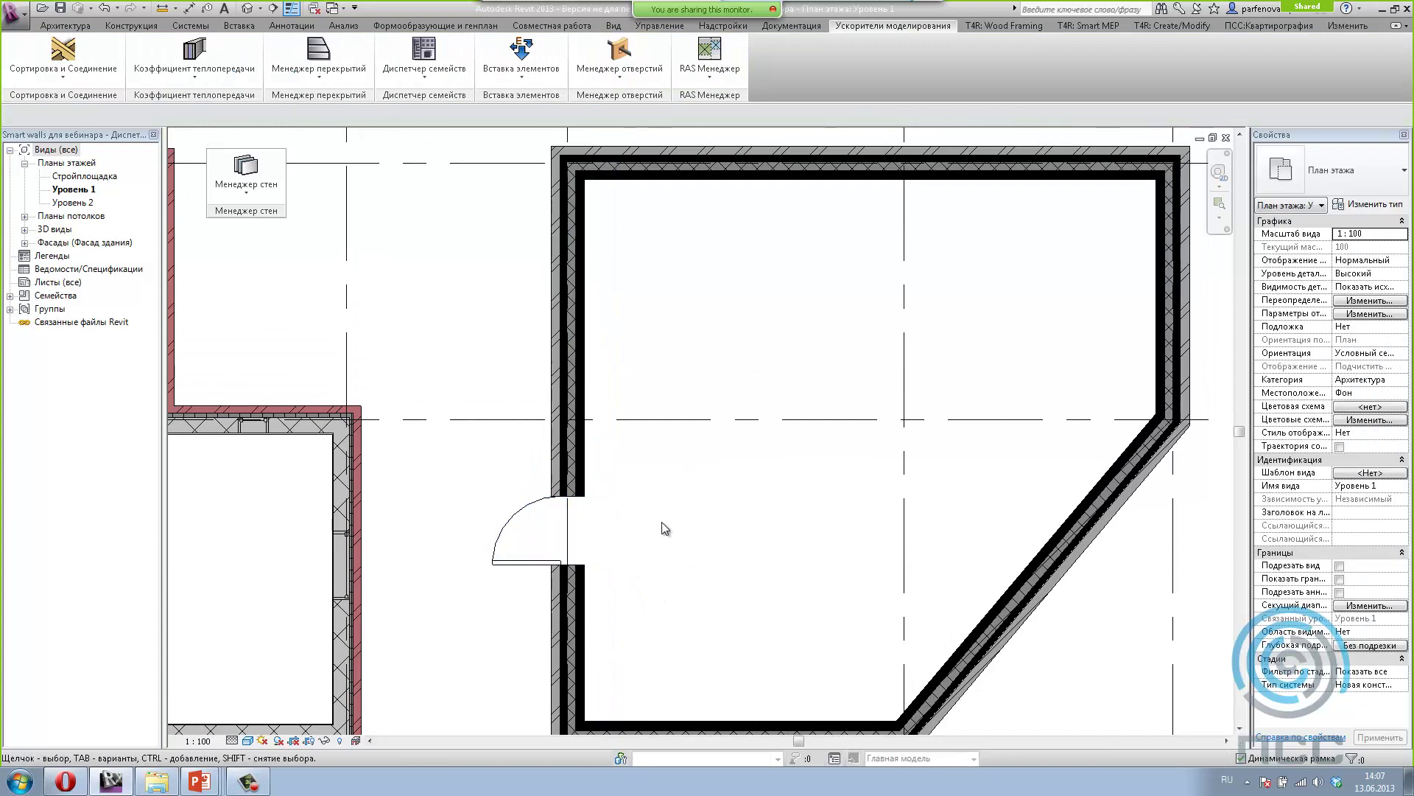
pyautogui.scroll(-3, 494, 521)
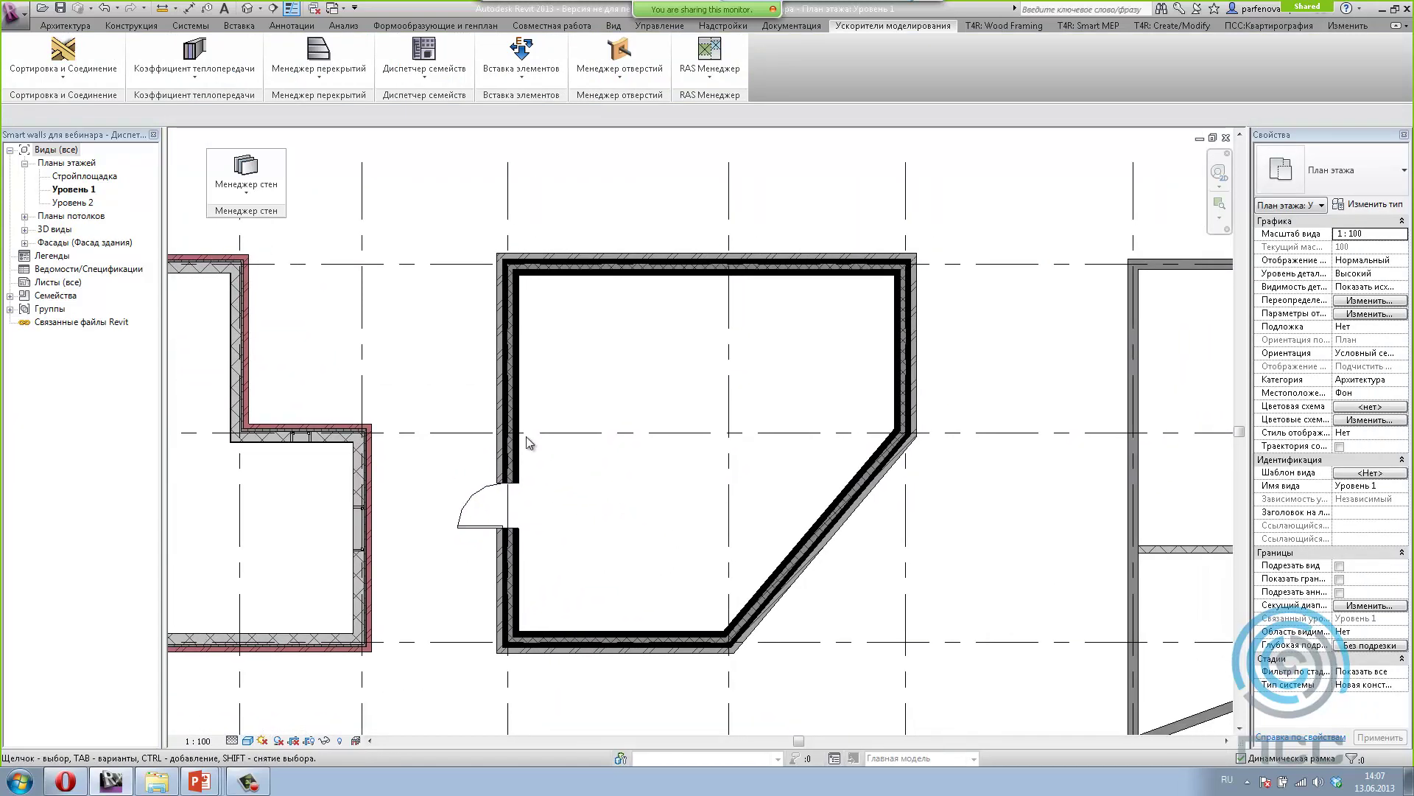
pyautogui.scroll(-2, 545, 442)
pyautogui.moveTo(770, 487)
pyautogui.mouseDown(button='middle')
pyautogui.moveTo(248, 482)
pyautogui.moveTo(439, 467)
pyautogui.mouseUp(button='middle')
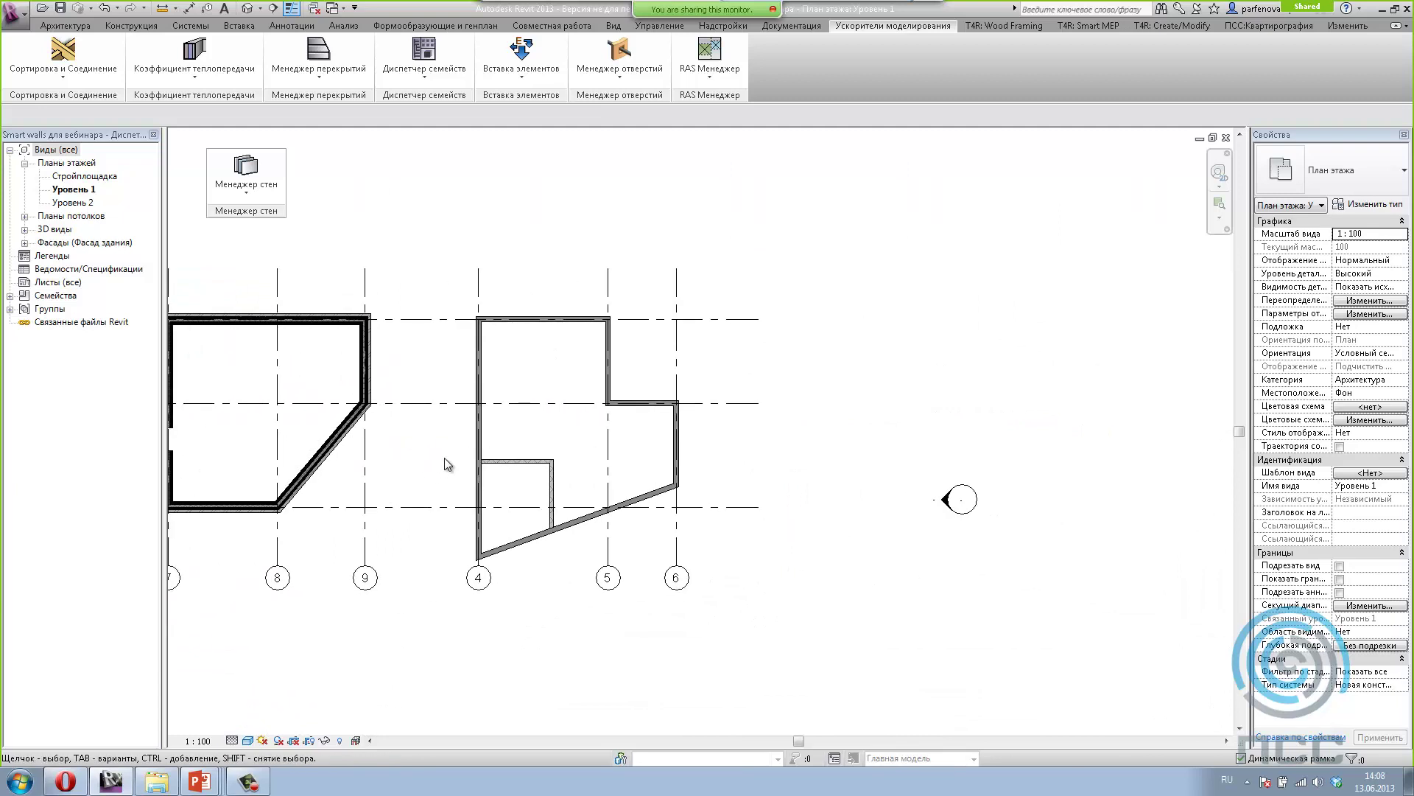
pyautogui.scroll(3, 512, 439)
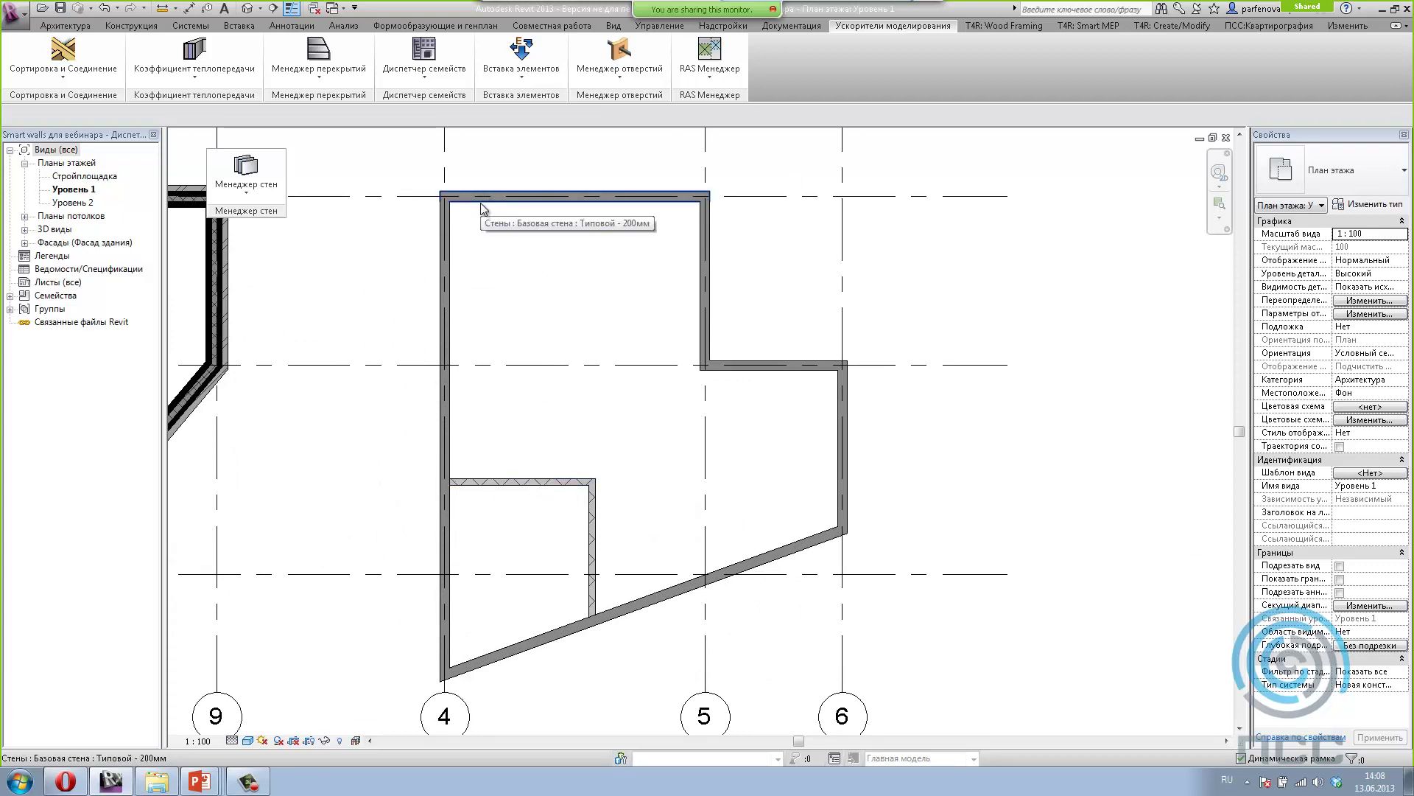
# Step: Open the wall manager's gap-by-wall-type settings and enlarge the window to show all rows
pyautogui.click(240, 193)
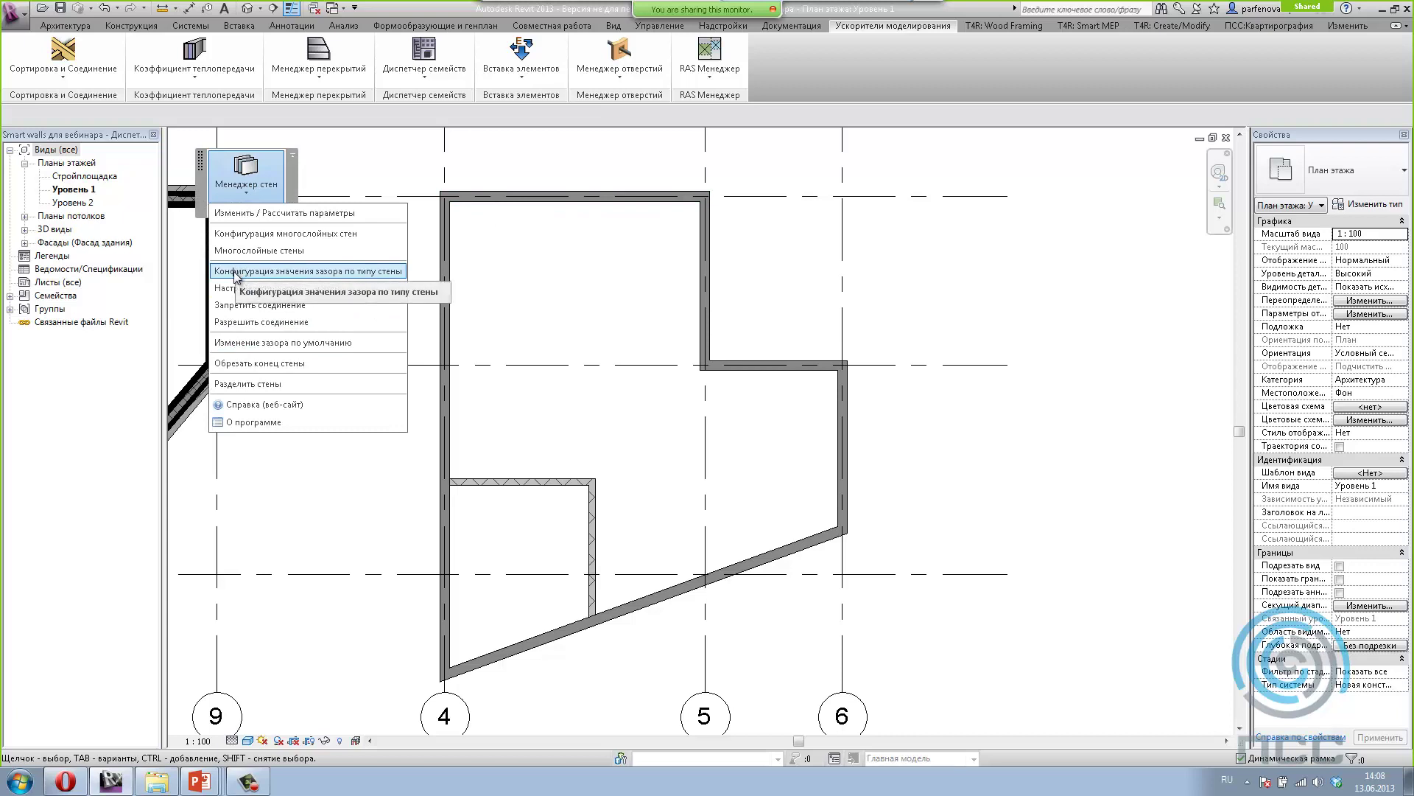
pyautogui.click(308, 271)
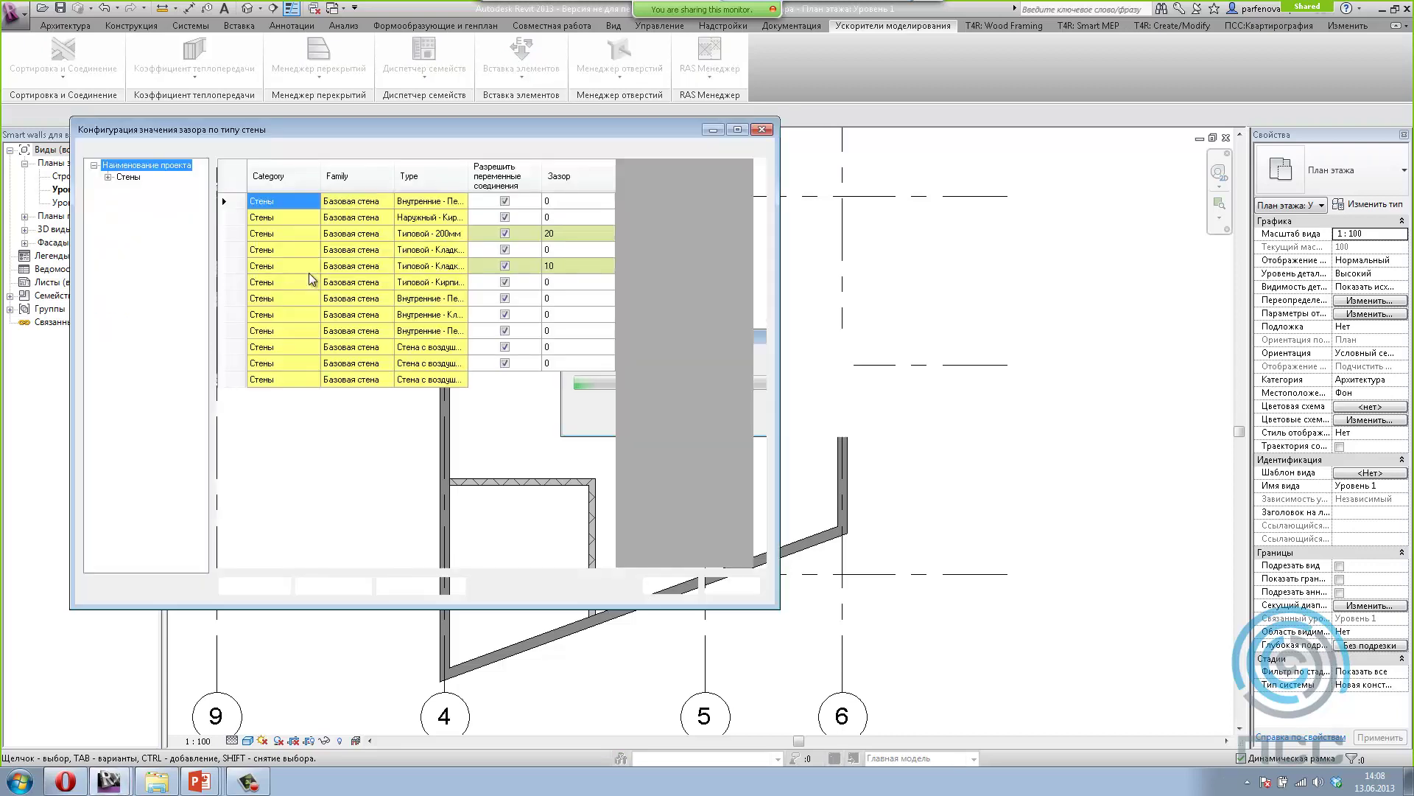
pyautogui.moveTo(777, 604); pyautogui.dragTo(799, 669)
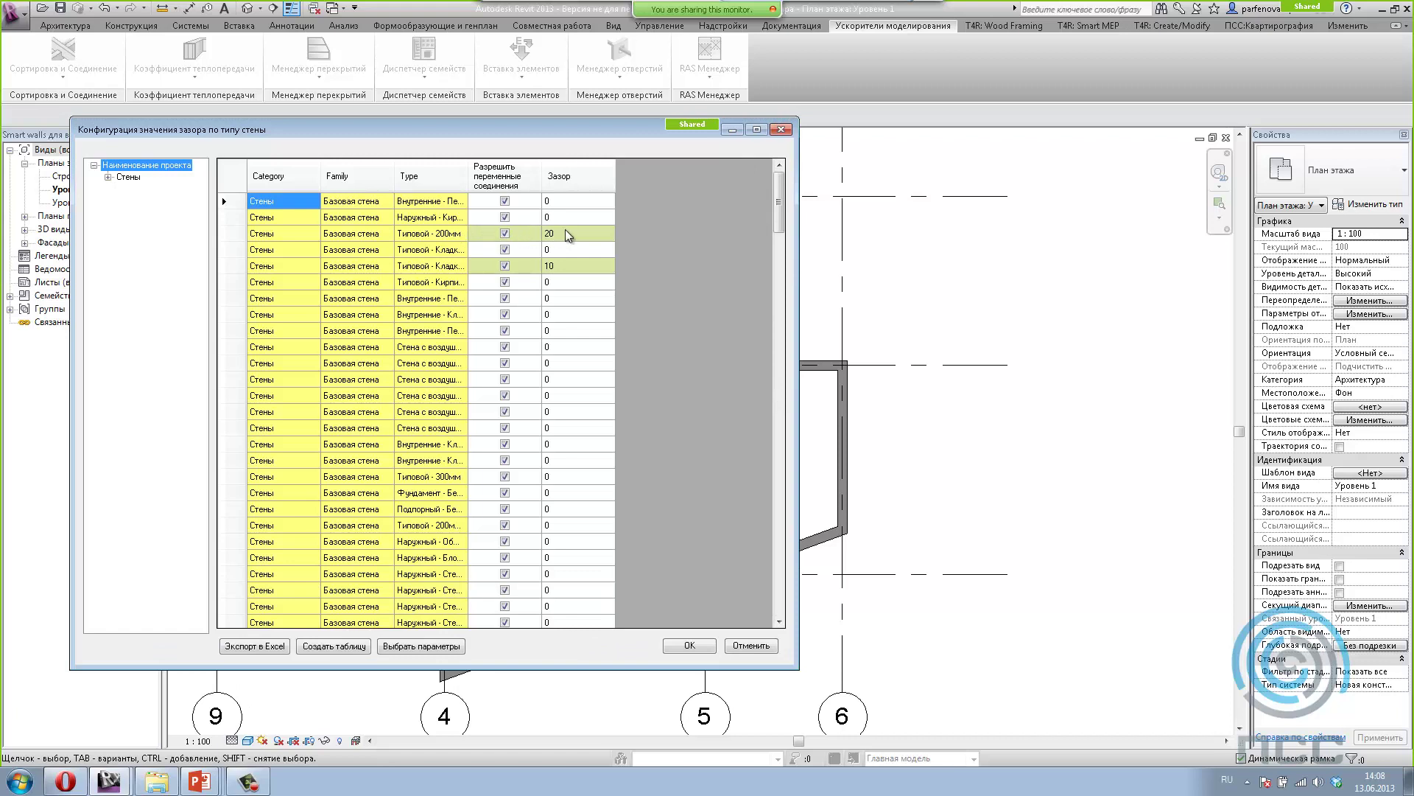
pyautogui.scroll(-5, 737, 578)
pyautogui.scroll(-5, 738, 612)
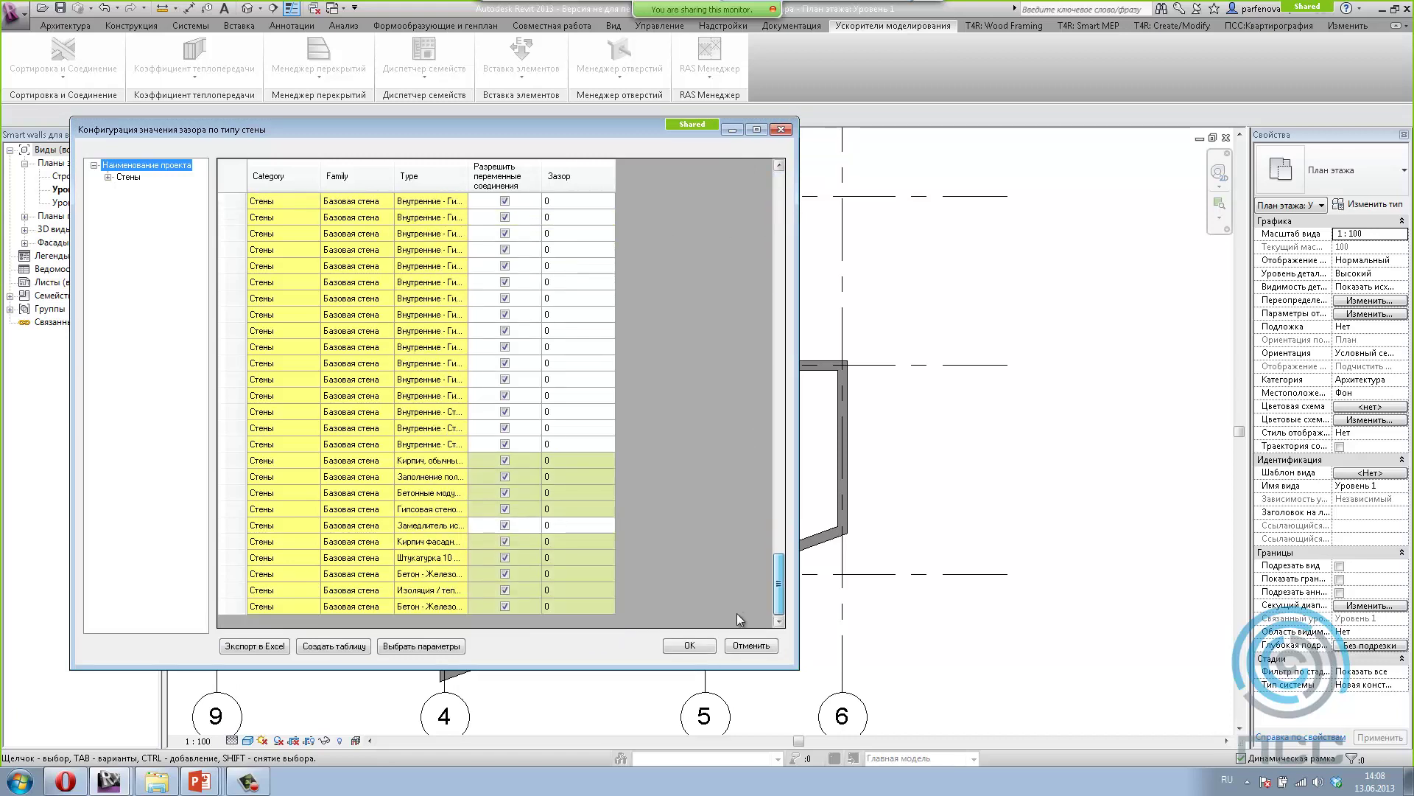
pyautogui.moveTo(779, 582); pyautogui.dragTo(781, 227)
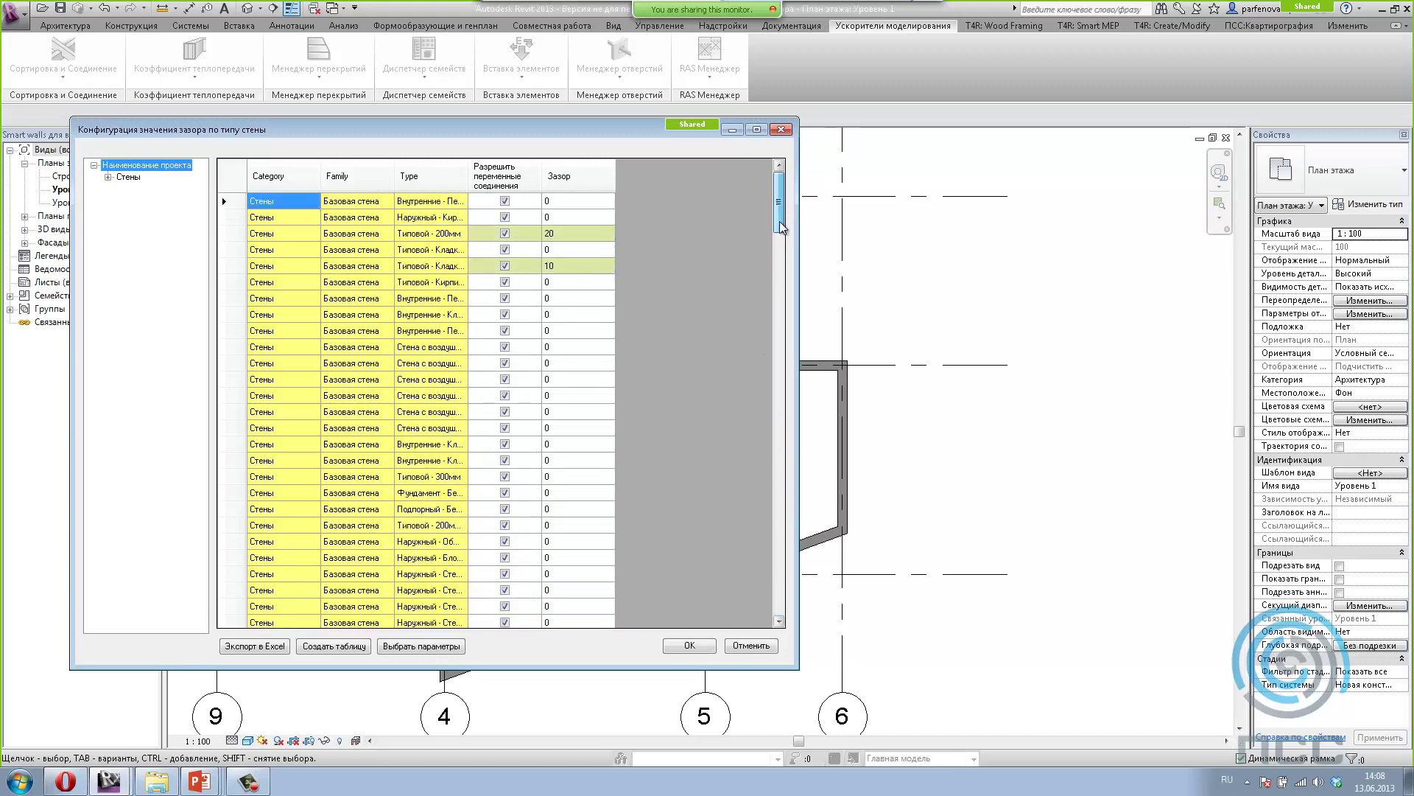
# Step: Change the Типовой - 200мм wall type's gap from 20 to 25 and apply it
pyautogui.click(223, 233)
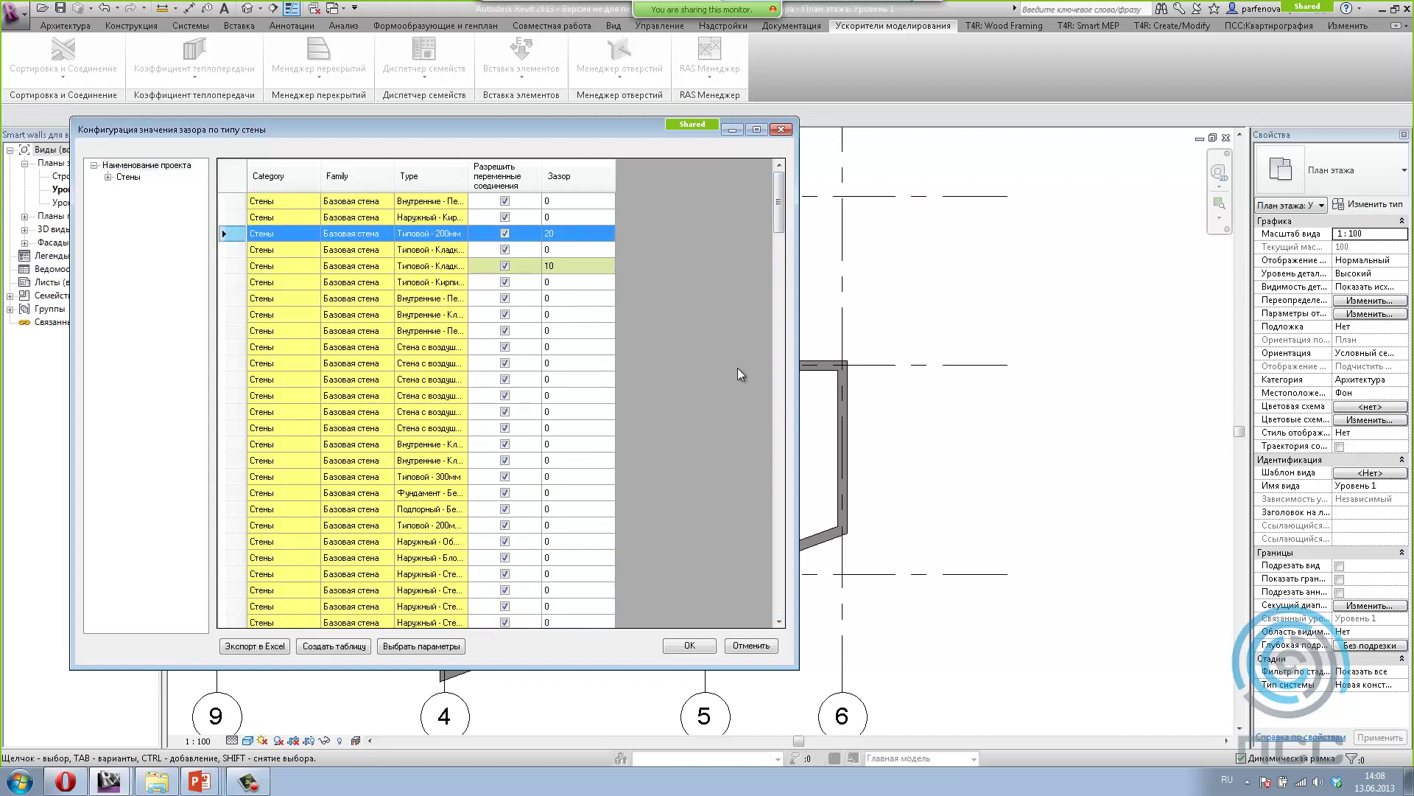
pyautogui.moveTo(640, 122)
pyautogui.mouseDown()
pyautogui.moveTo(514, 465)
pyautogui.moveTo(373, 370)
pyautogui.mouseUp()
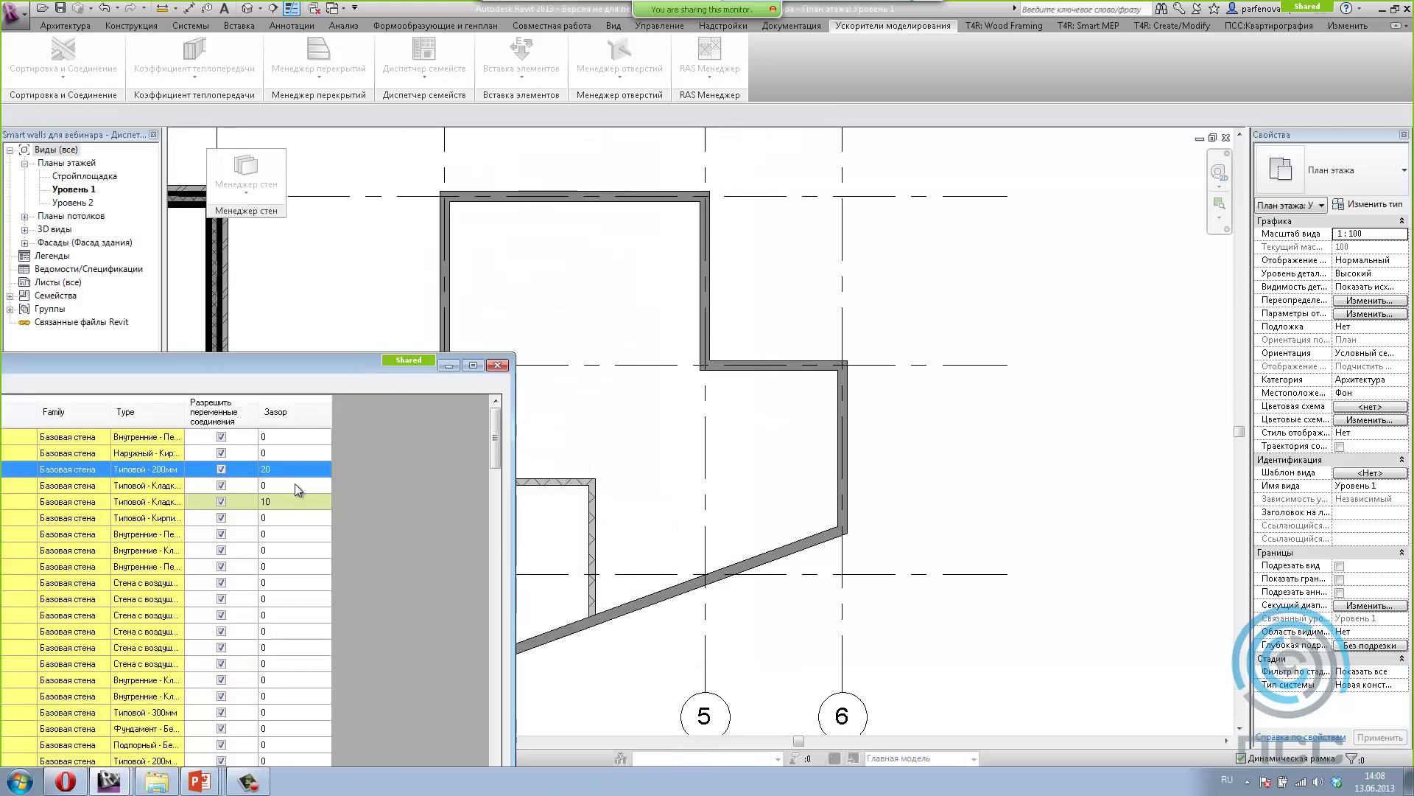
pyautogui.click(290, 501)
pyautogui.moveTo(329, 368); pyautogui.dragTo(347, 358)
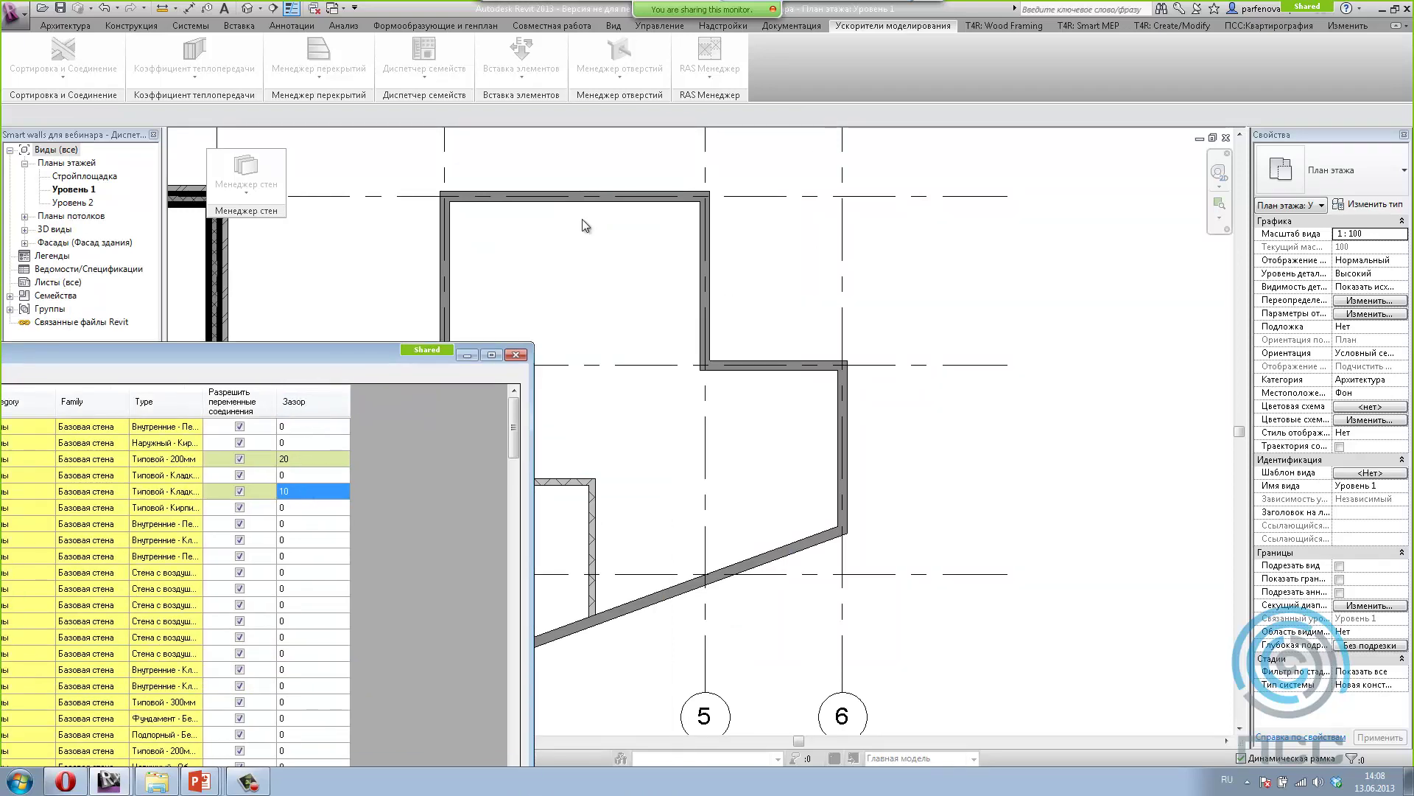
pyautogui.moveTo(260, 360); pyautogui.dragTo(602, 107)
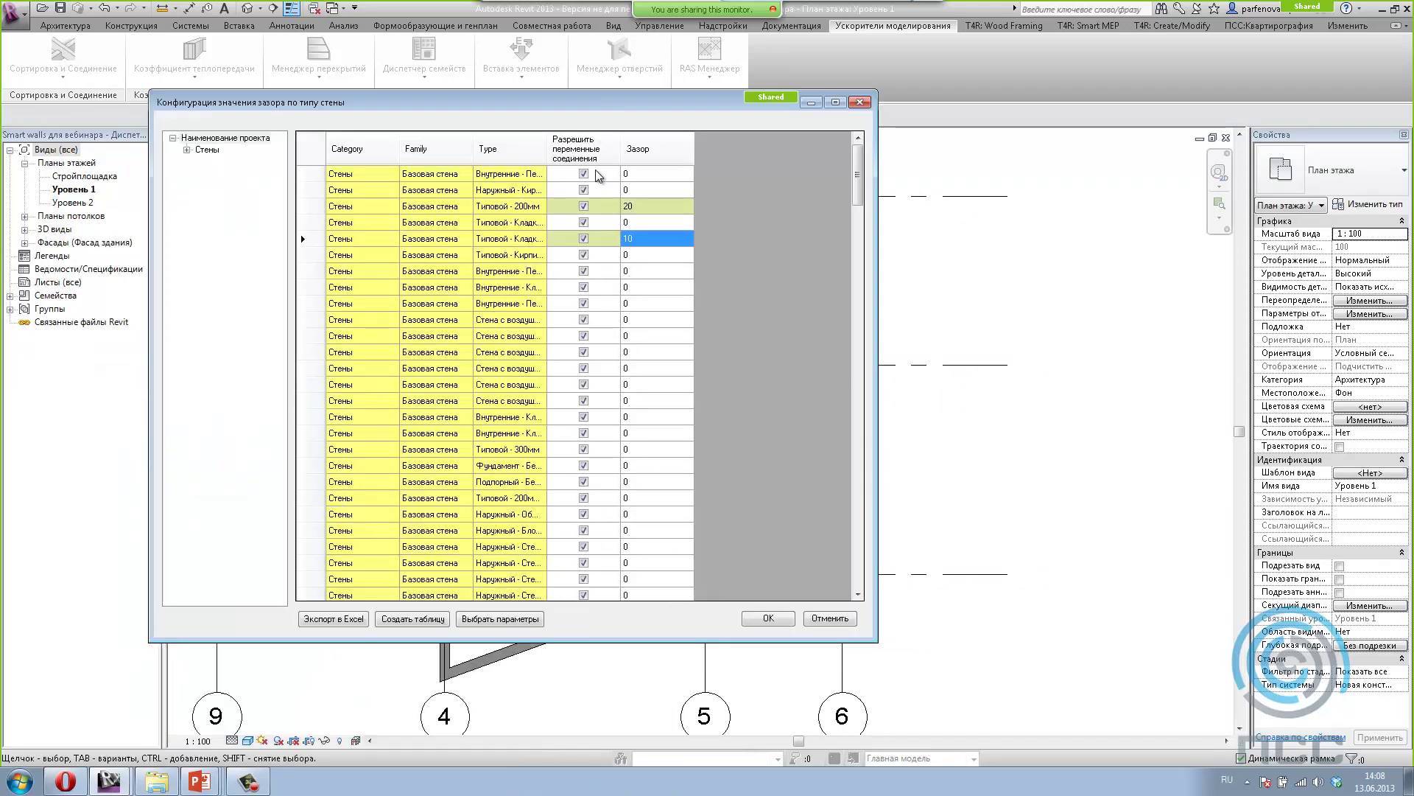
pyautogui.click(642, 210)
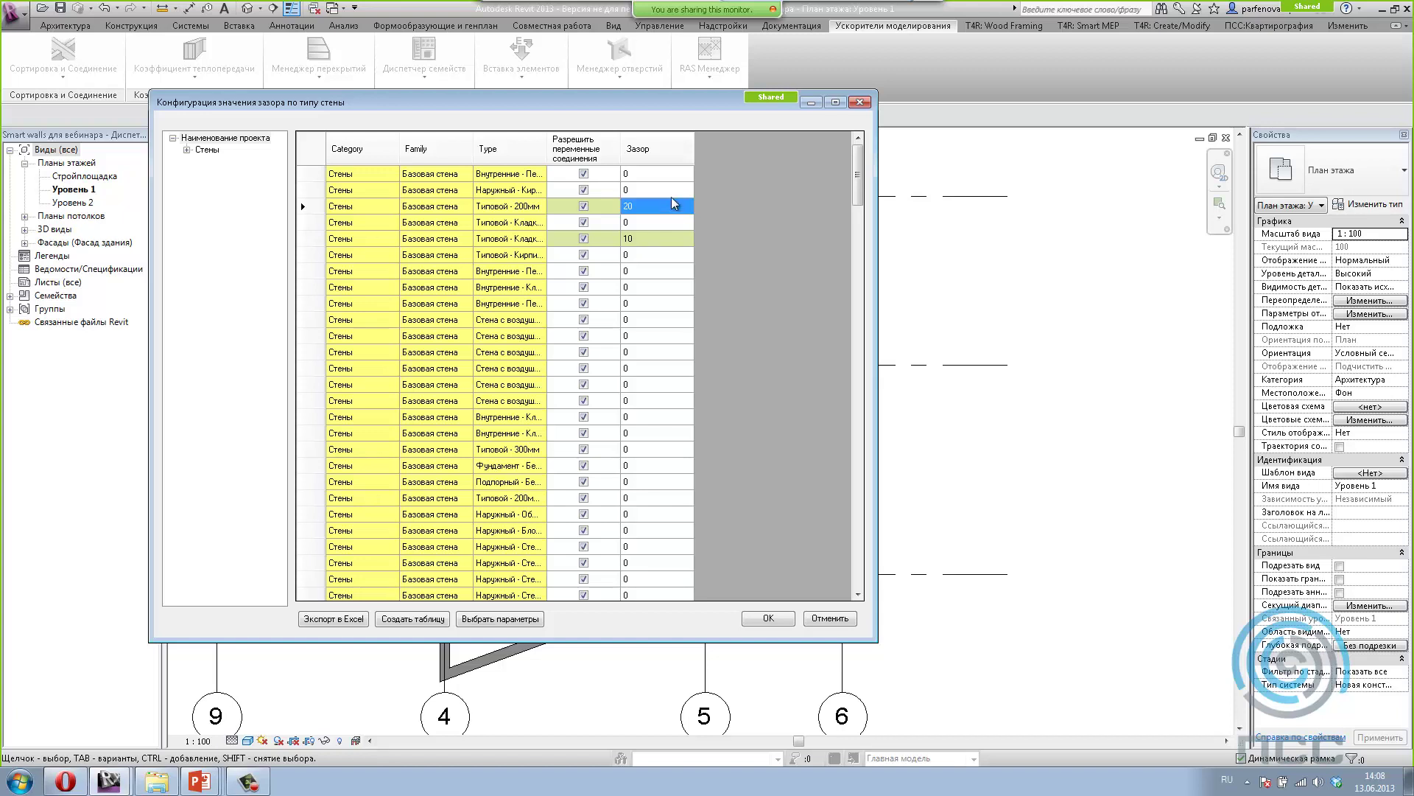
pyautogui.click(662, 206)
pyautogui.write('25')
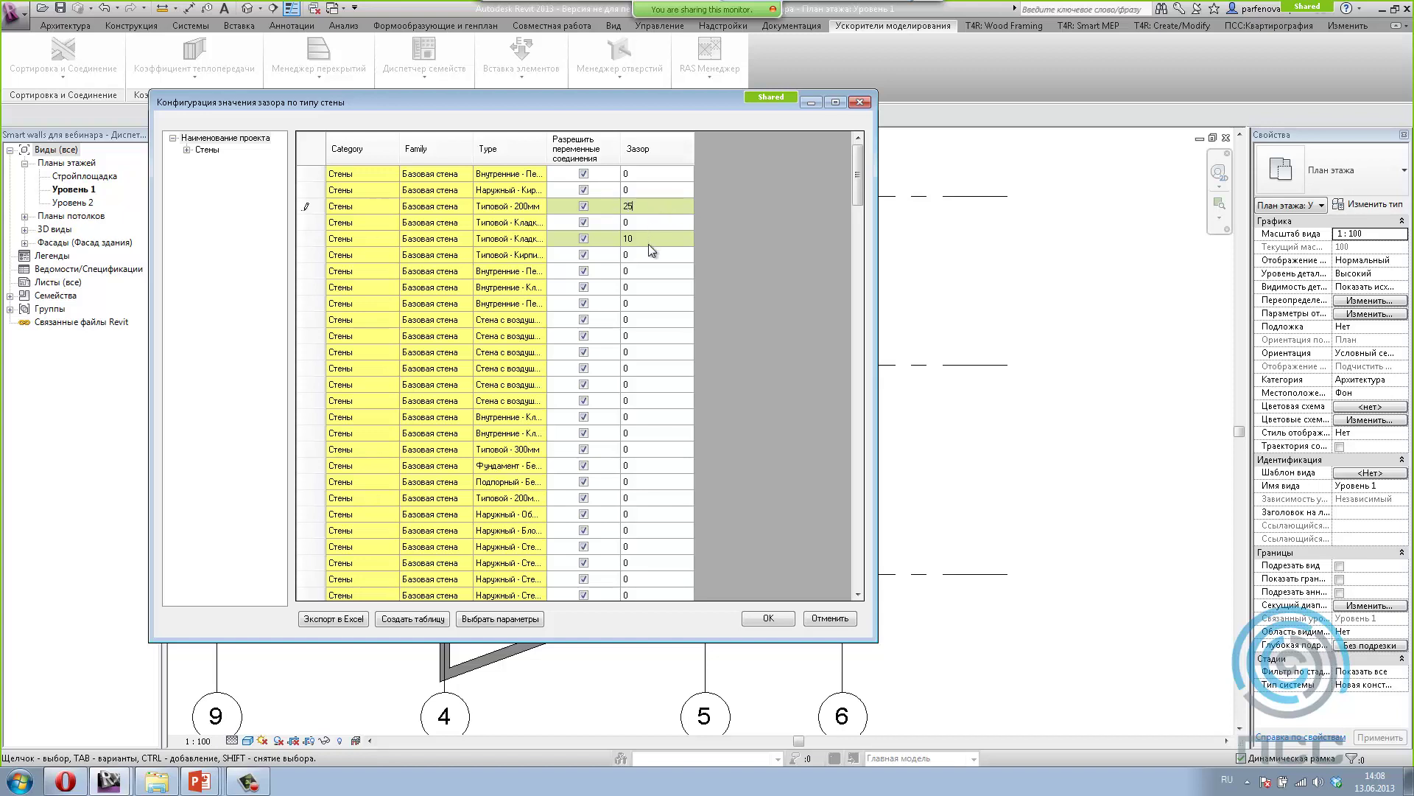
pyautogui.press('Return')
pyautogui.press('Return')
pyautogui.click(768, 618)
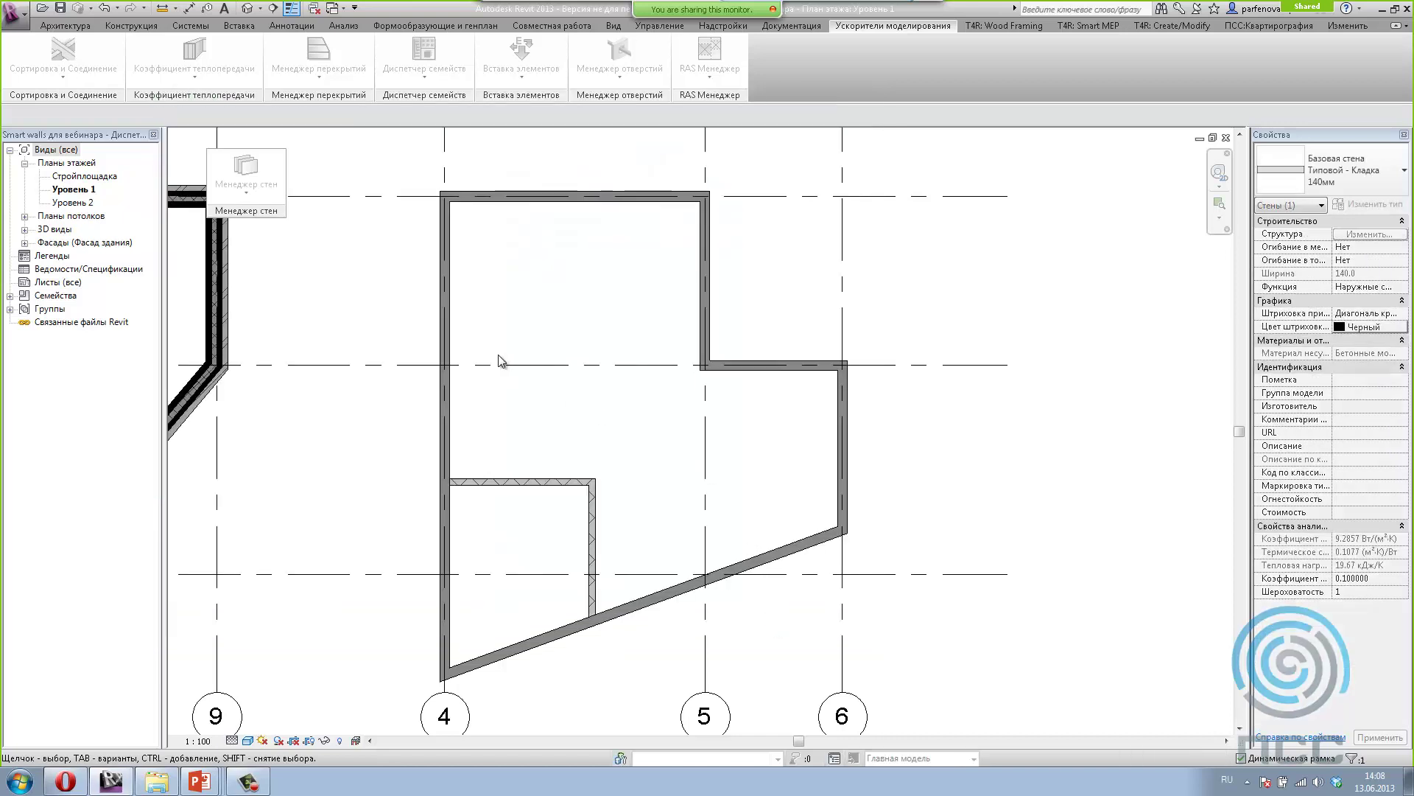
pyautogui.click(542, 301)
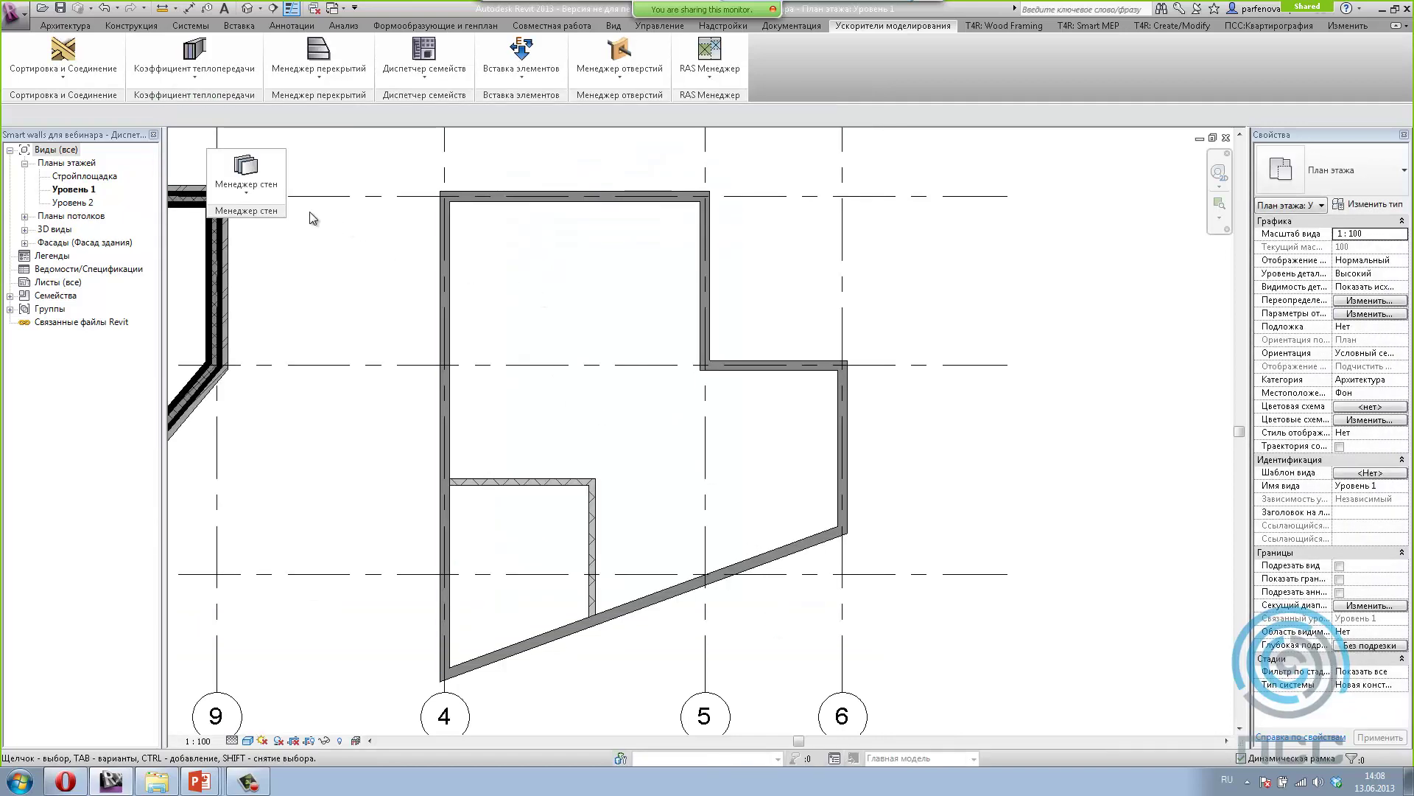
# Step: Use the wall manager to prevent the building's top wall from joining
pyautogui.click(236, 192)
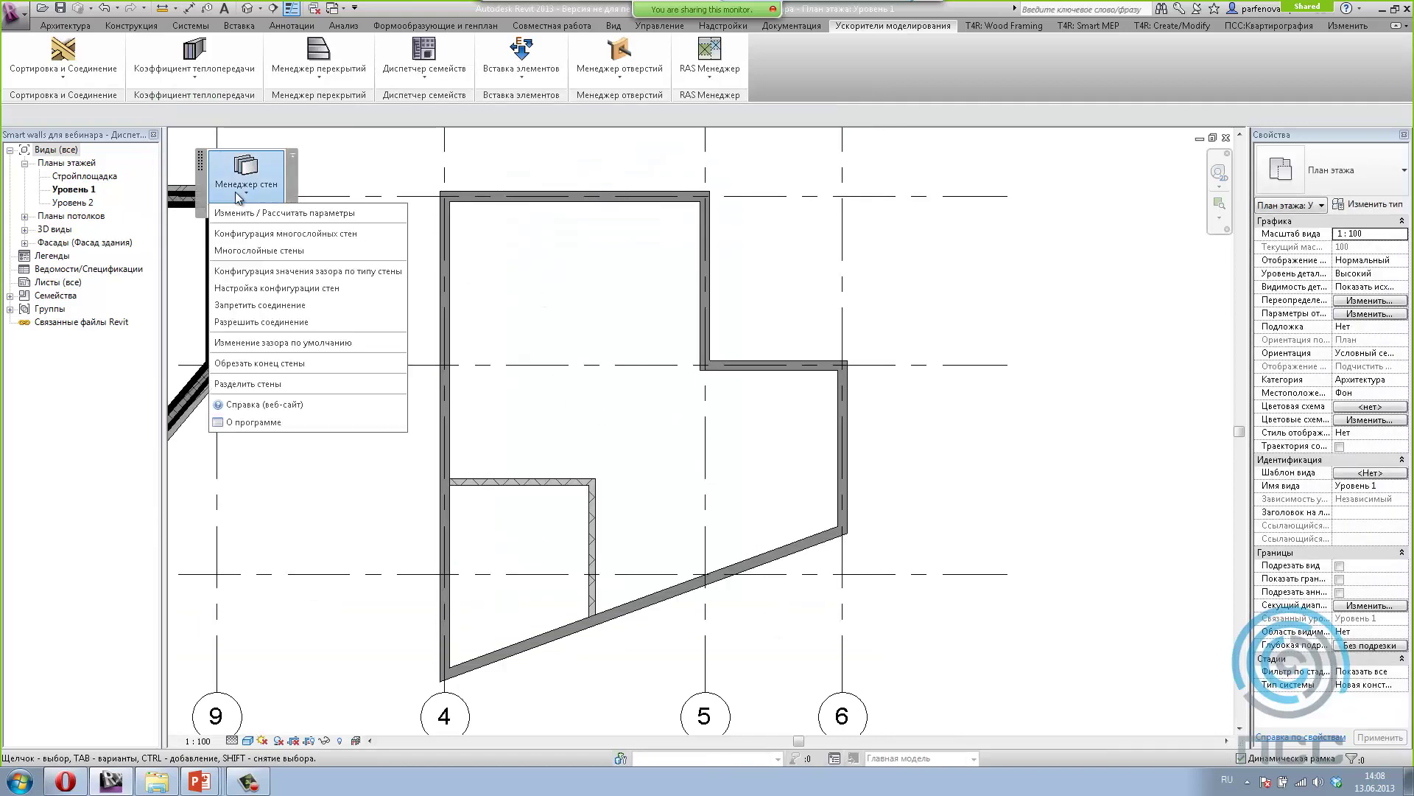
pyautogui.click(229, 306)
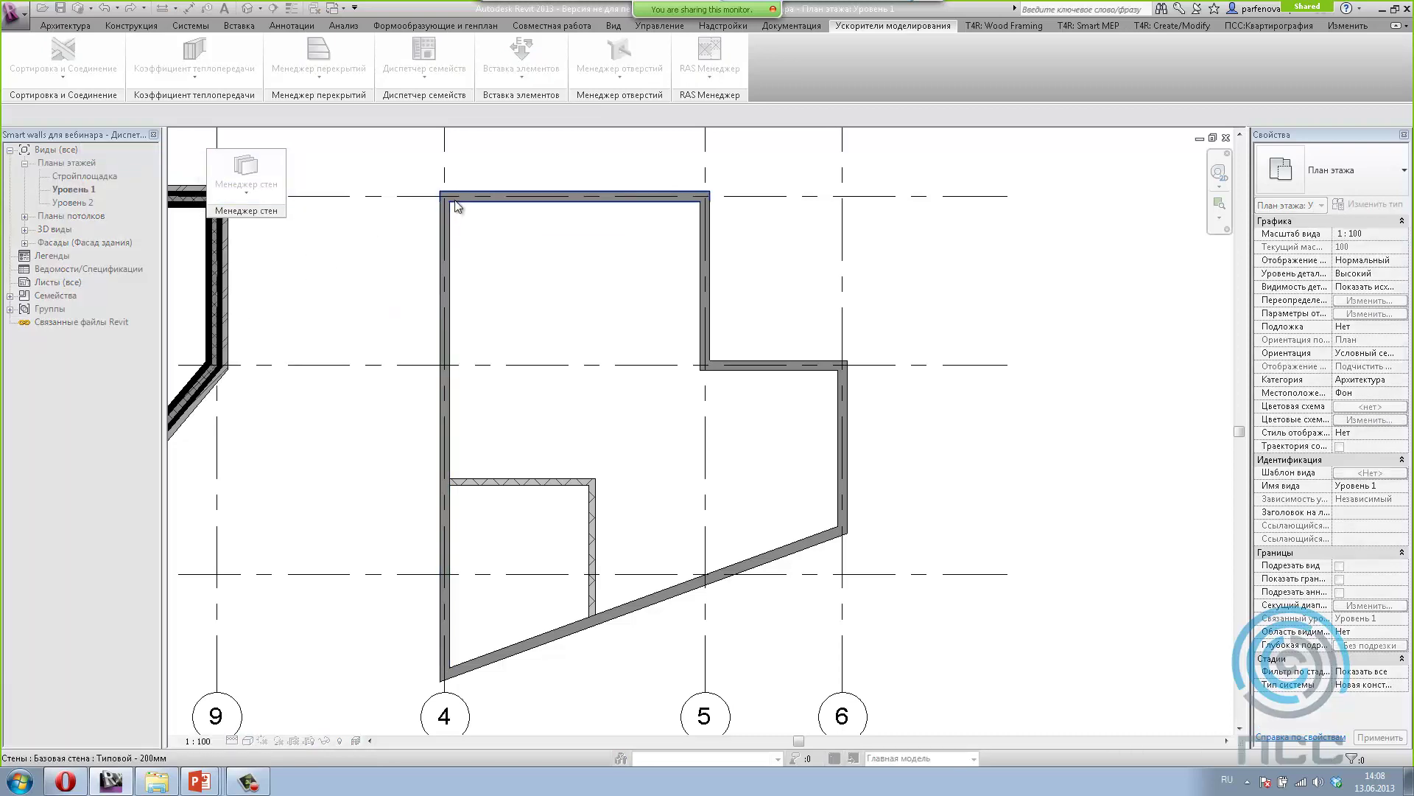
pyautogui.click(454, 201)
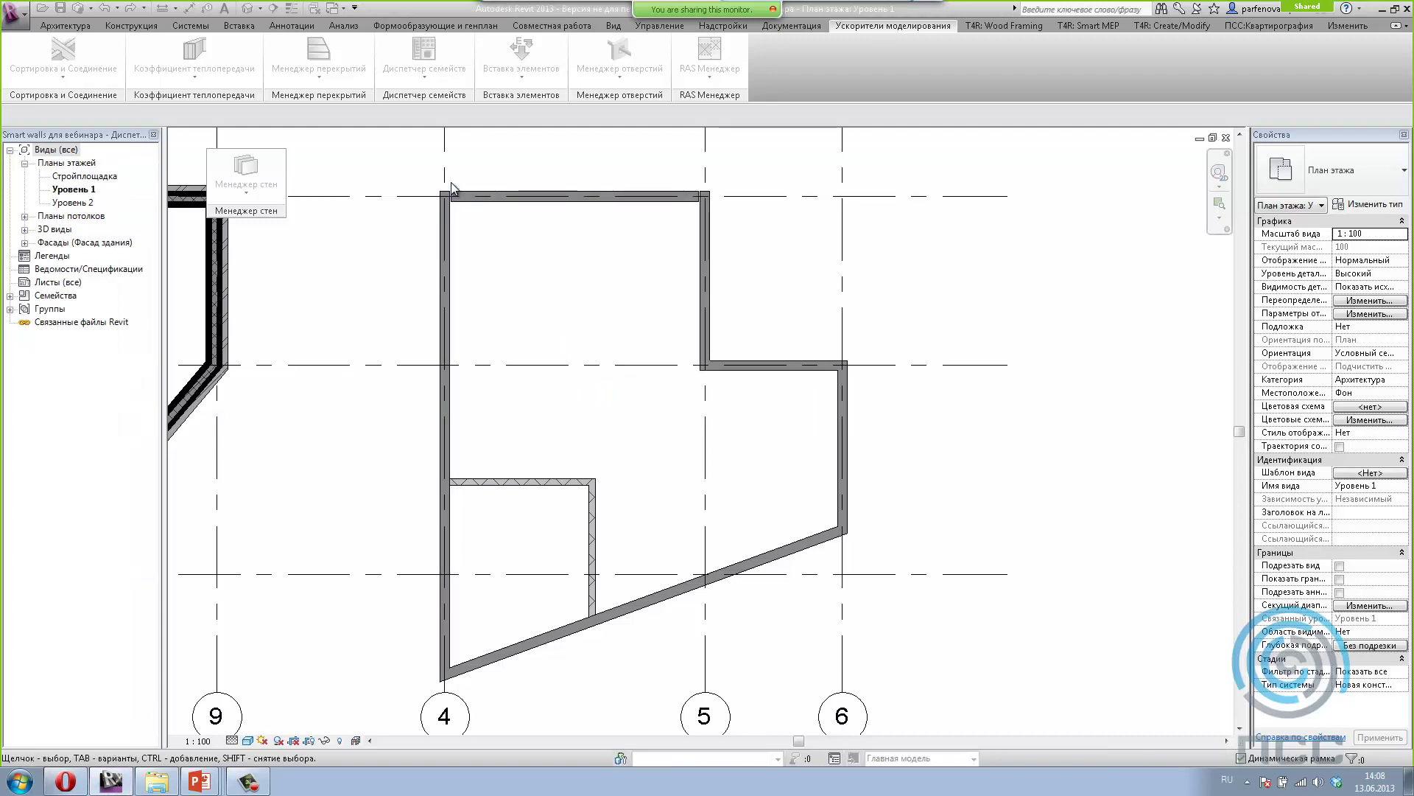
pyautogui.scroll(5, 445, 220)
pyautogui.scroll(1, 446, 221)
pyautogui.click(467, 266)
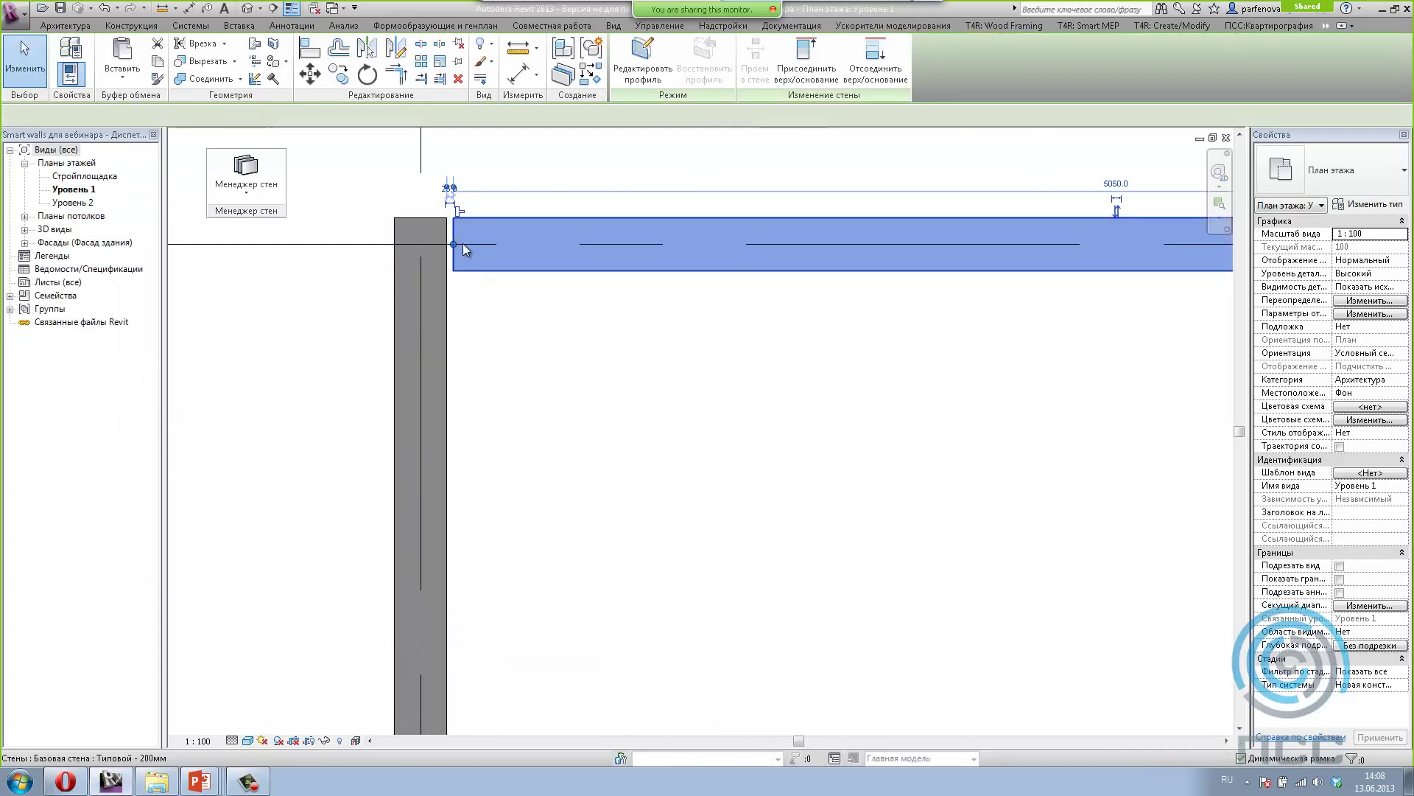
pyautogui.scroll(2, 449, 205)
pyautogui.scroll(1, 450, 205)
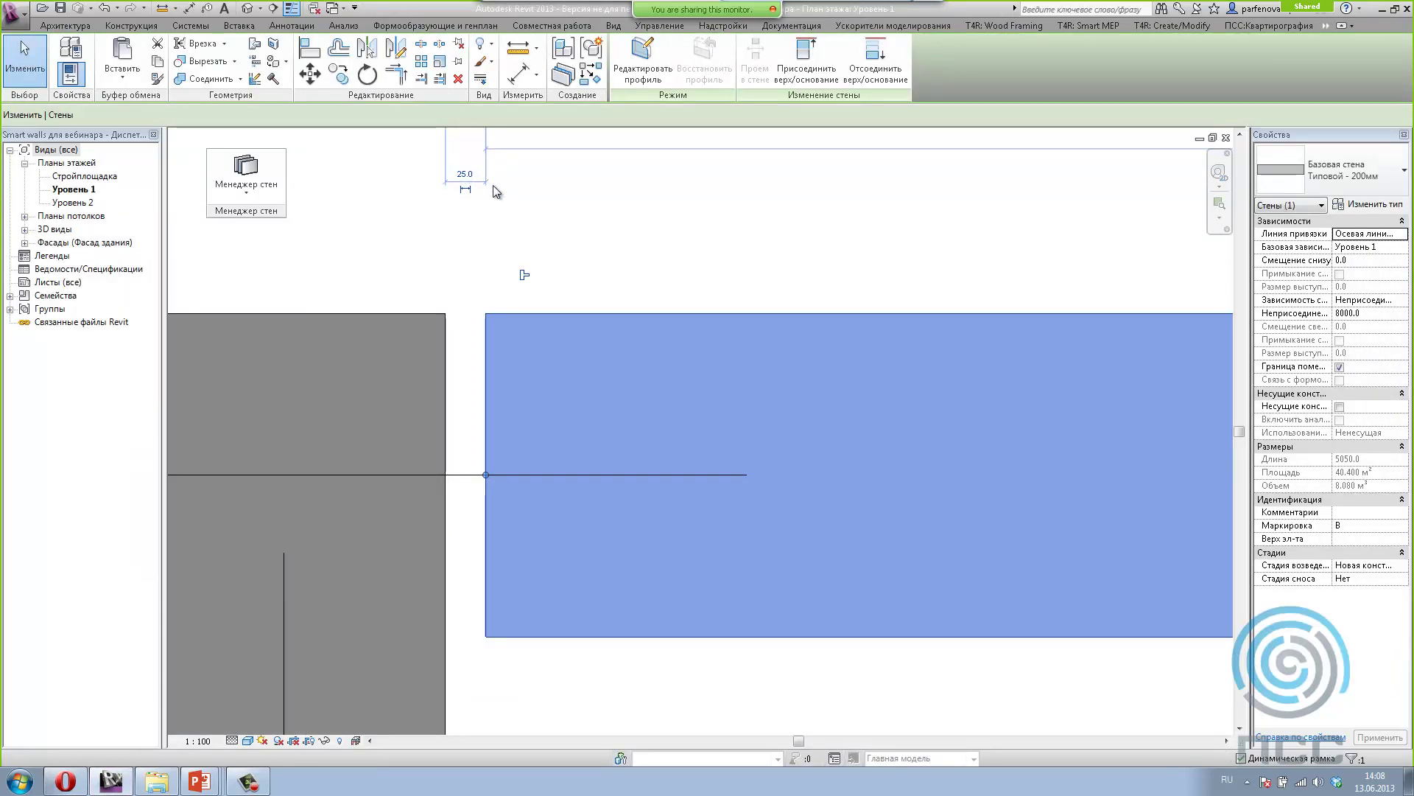
pyautogui.scroll(-2, 460, 177)
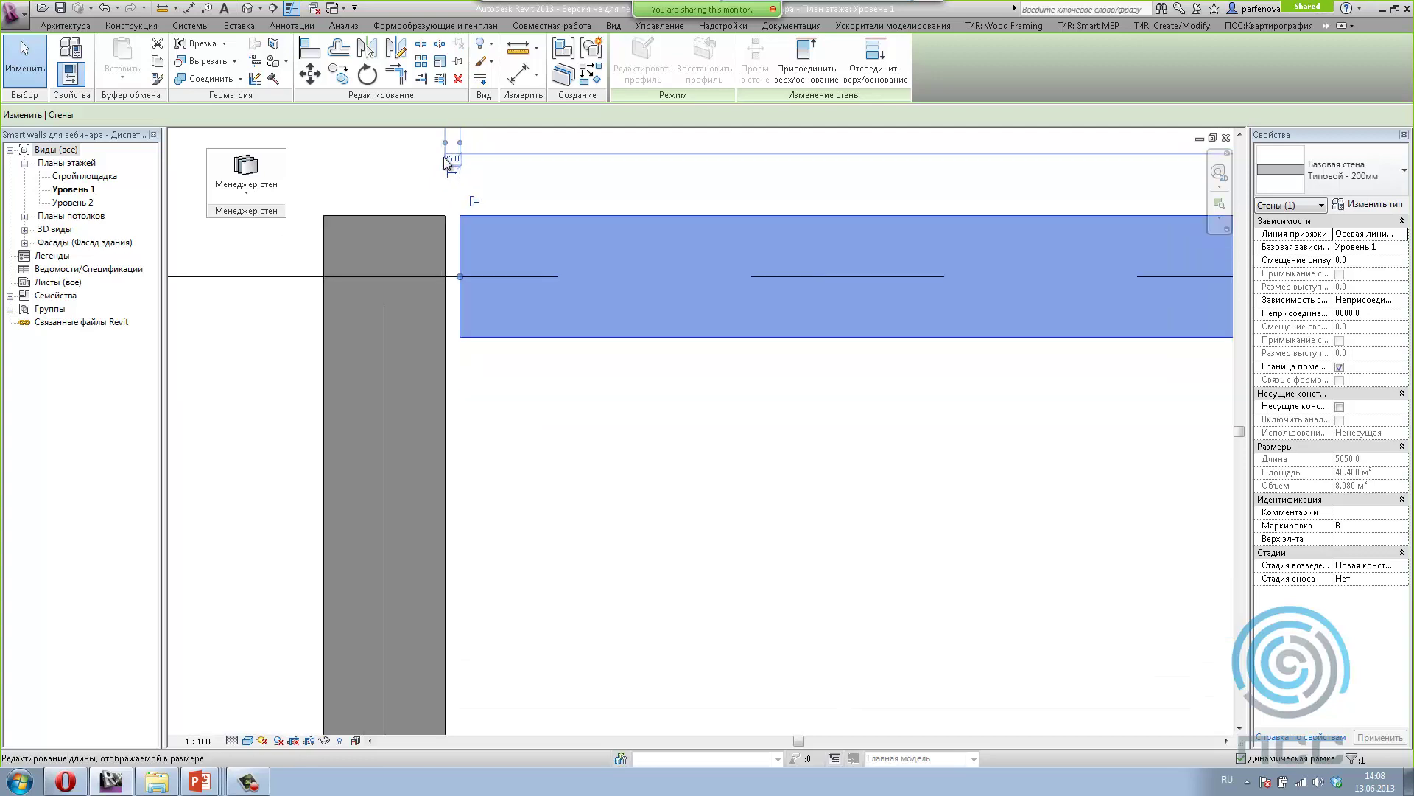
pyautogui.scroll(-3, 442, 166)
pyautogui.click(255, 193)
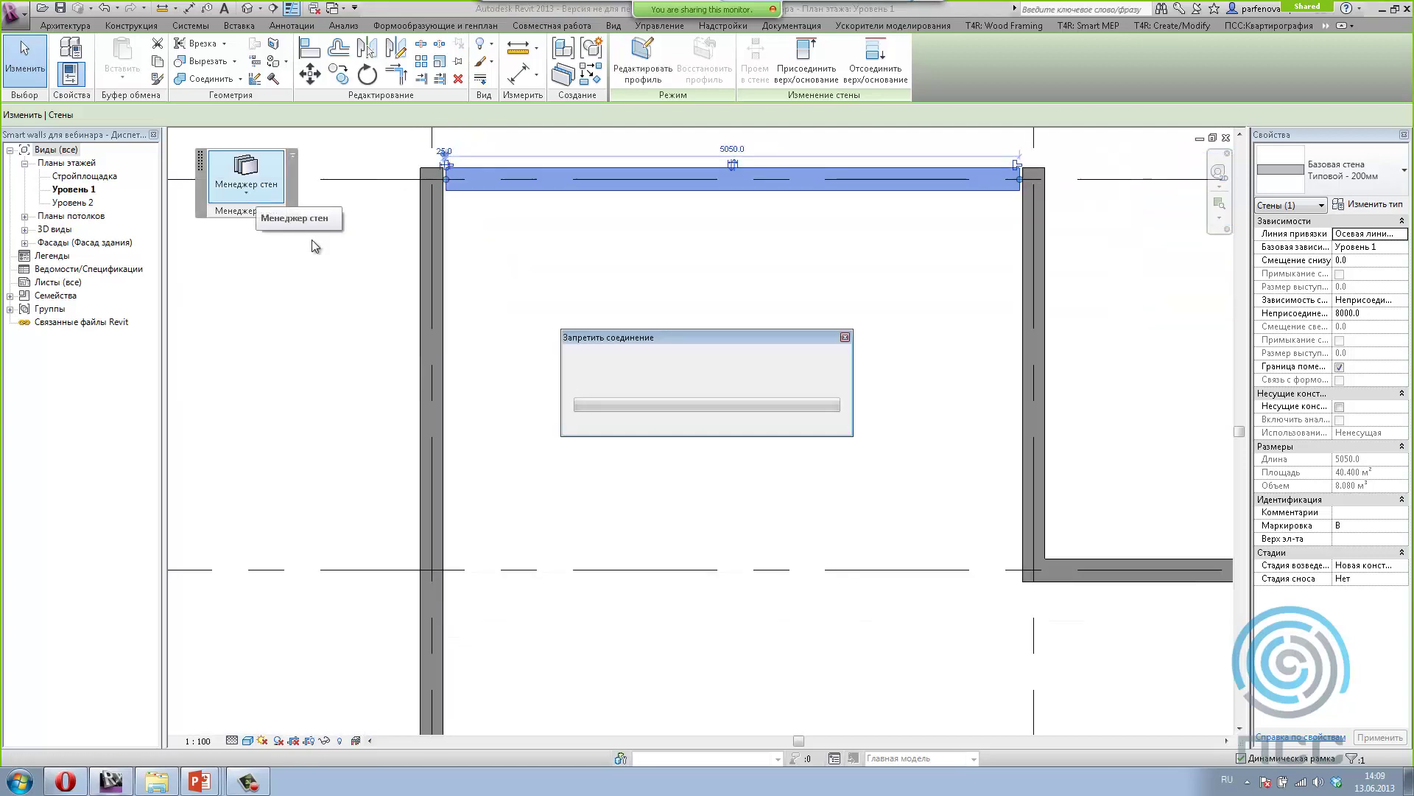
pyautogui.scroll(-1, 587, 530)
pyautogui.scroll(-1, 562, 505)
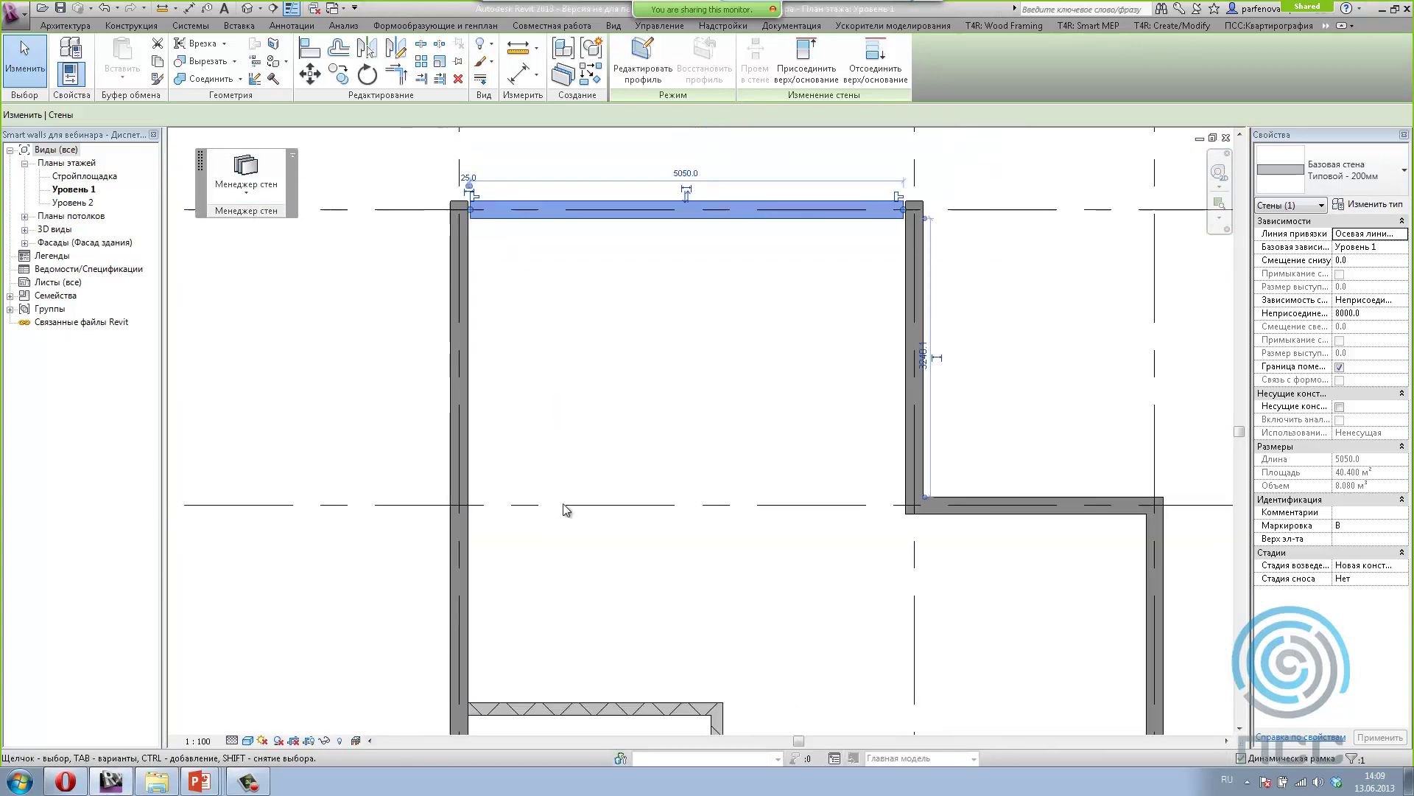
pyautogui.scroll(-2, 554, 593)
# Step: Select the short 140 mm interior wall and inspect it
pyautogui.click(546, 593)
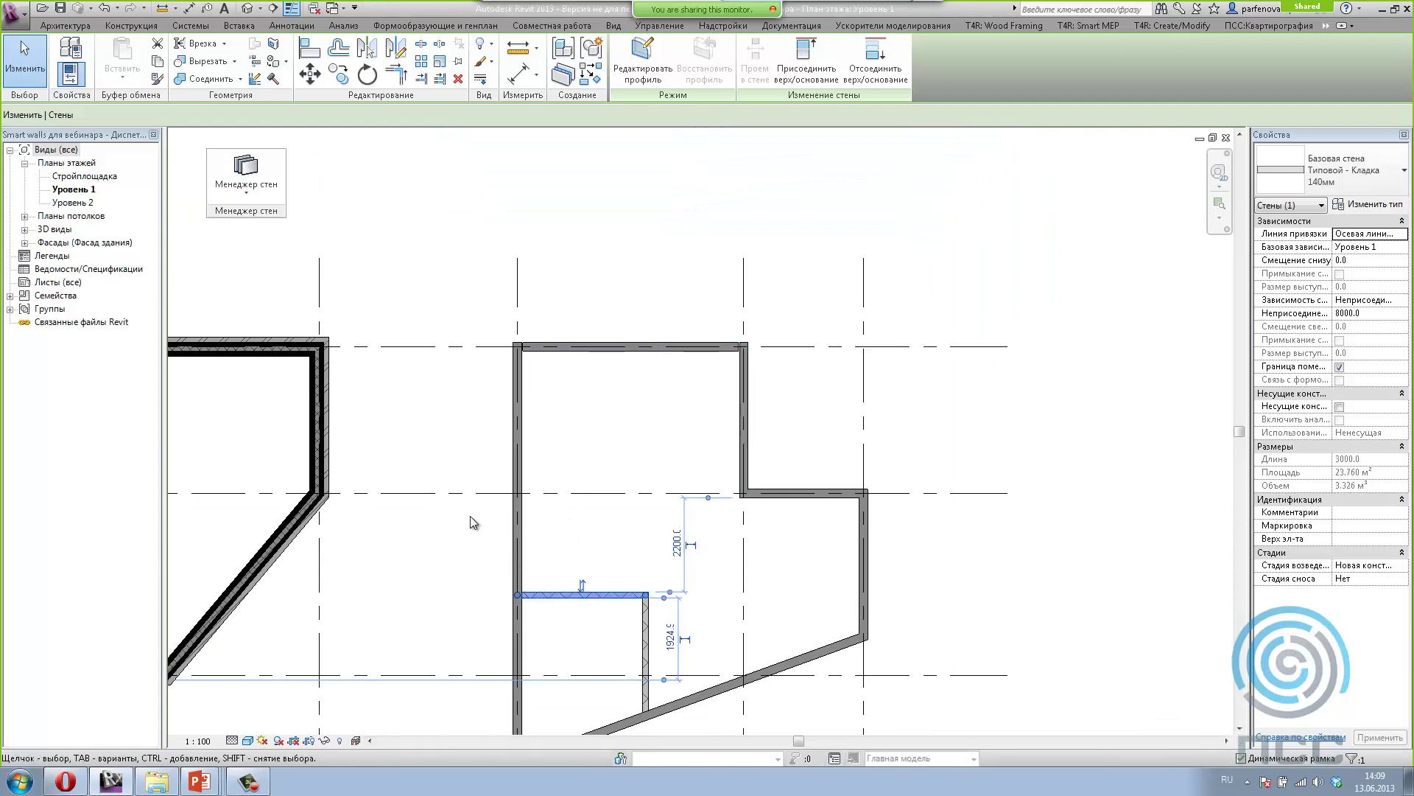
pyautogui.scroll(3, 549, 593)
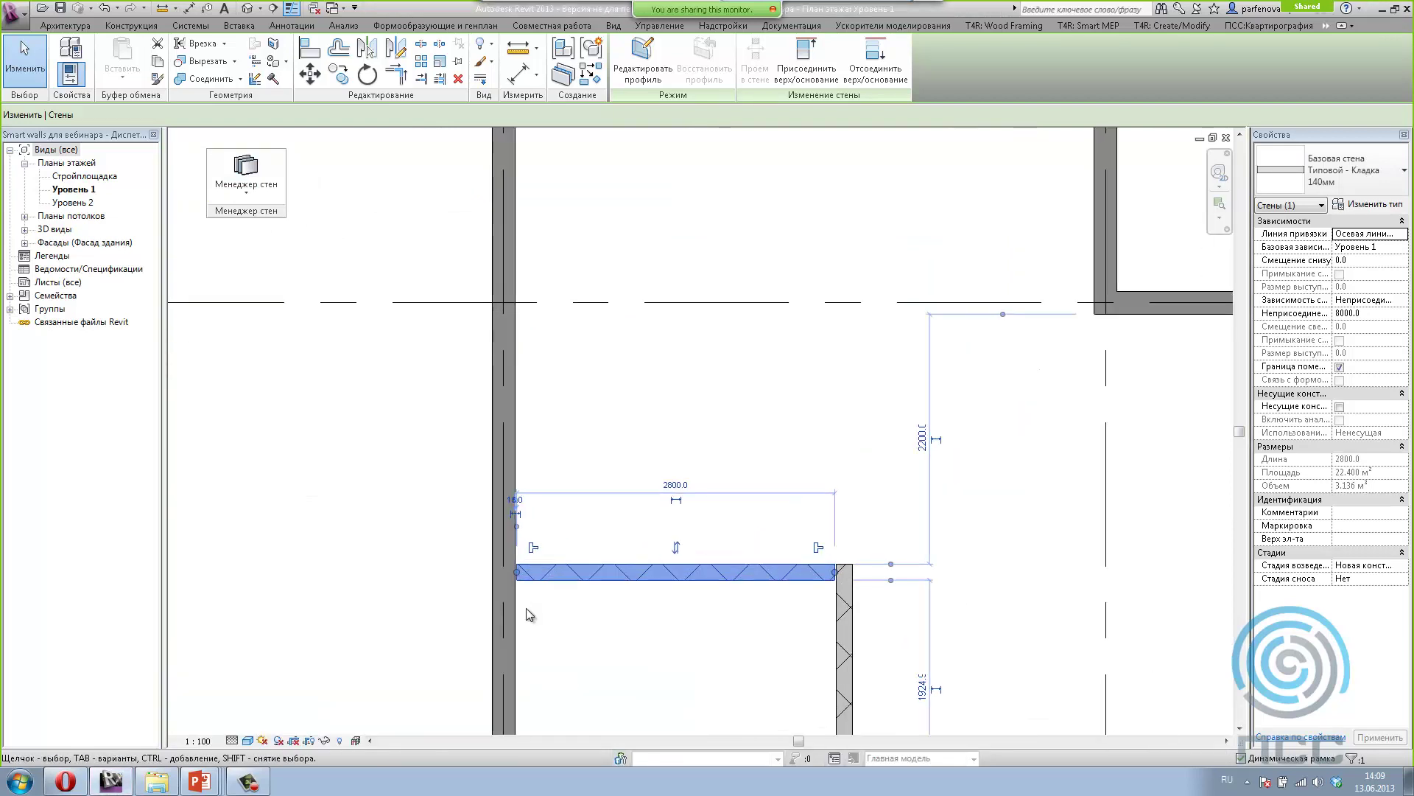
pyautogui.scroll(1, 526, 608)
pyautogui.scroll(1, 500, 497)
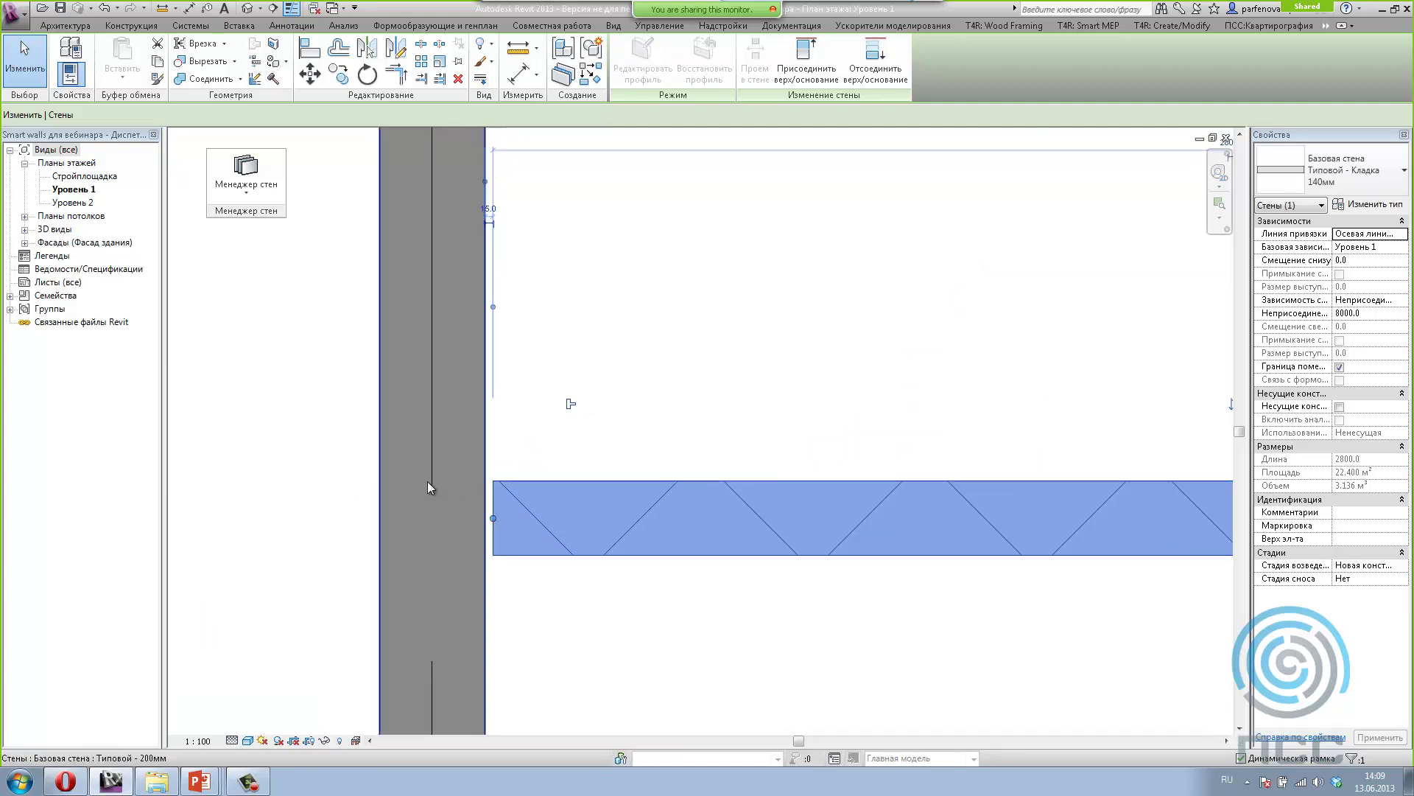
pyautogui.scroll(-4, 427, 480)
pyautogui.scroll(-1, 631, 507)
pyautogui.scroll(1, 631, 506)
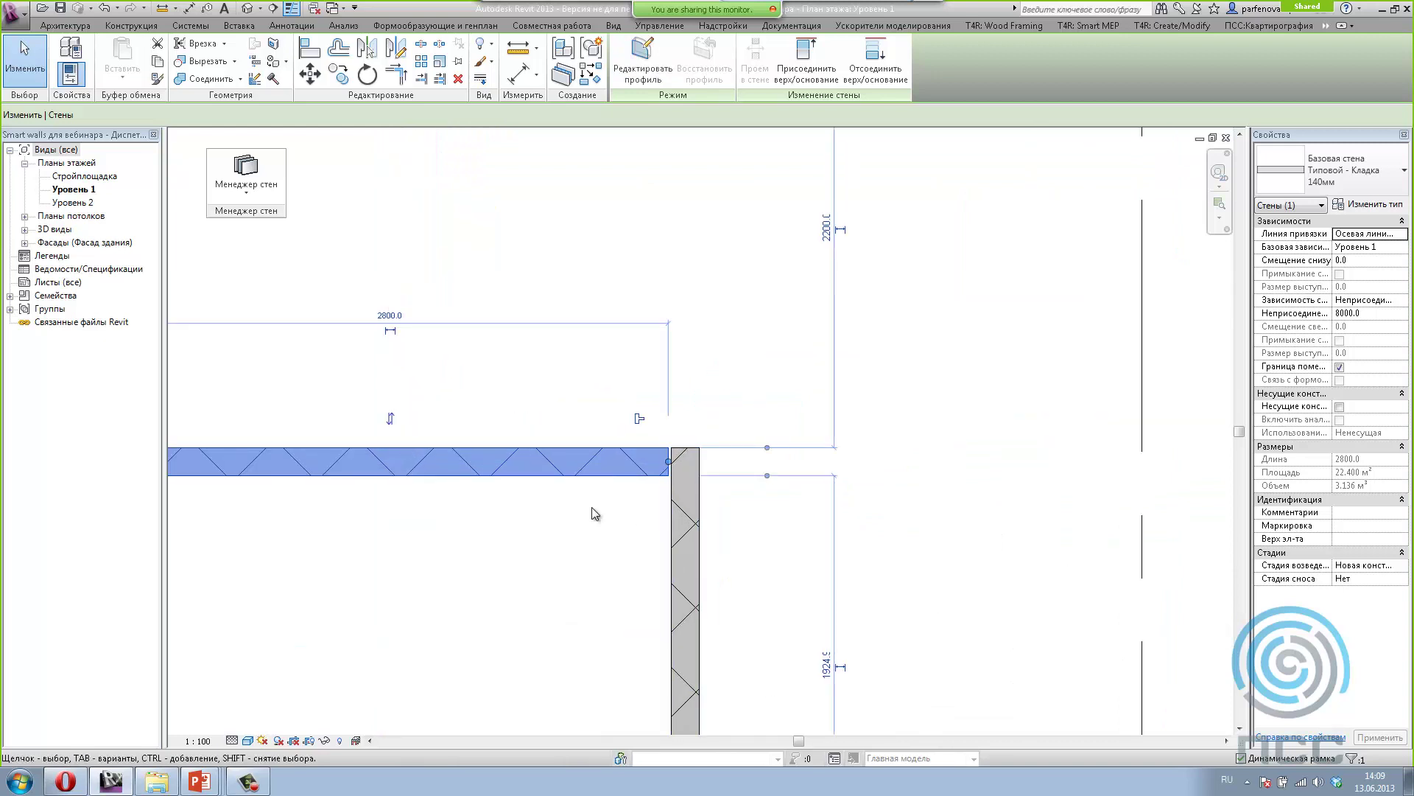
pyautogui.scroll(-2, 594, 509)
pyautogui.scroll(-1, 596, 494)
pyautogui.scroll(-2, 596, 494)
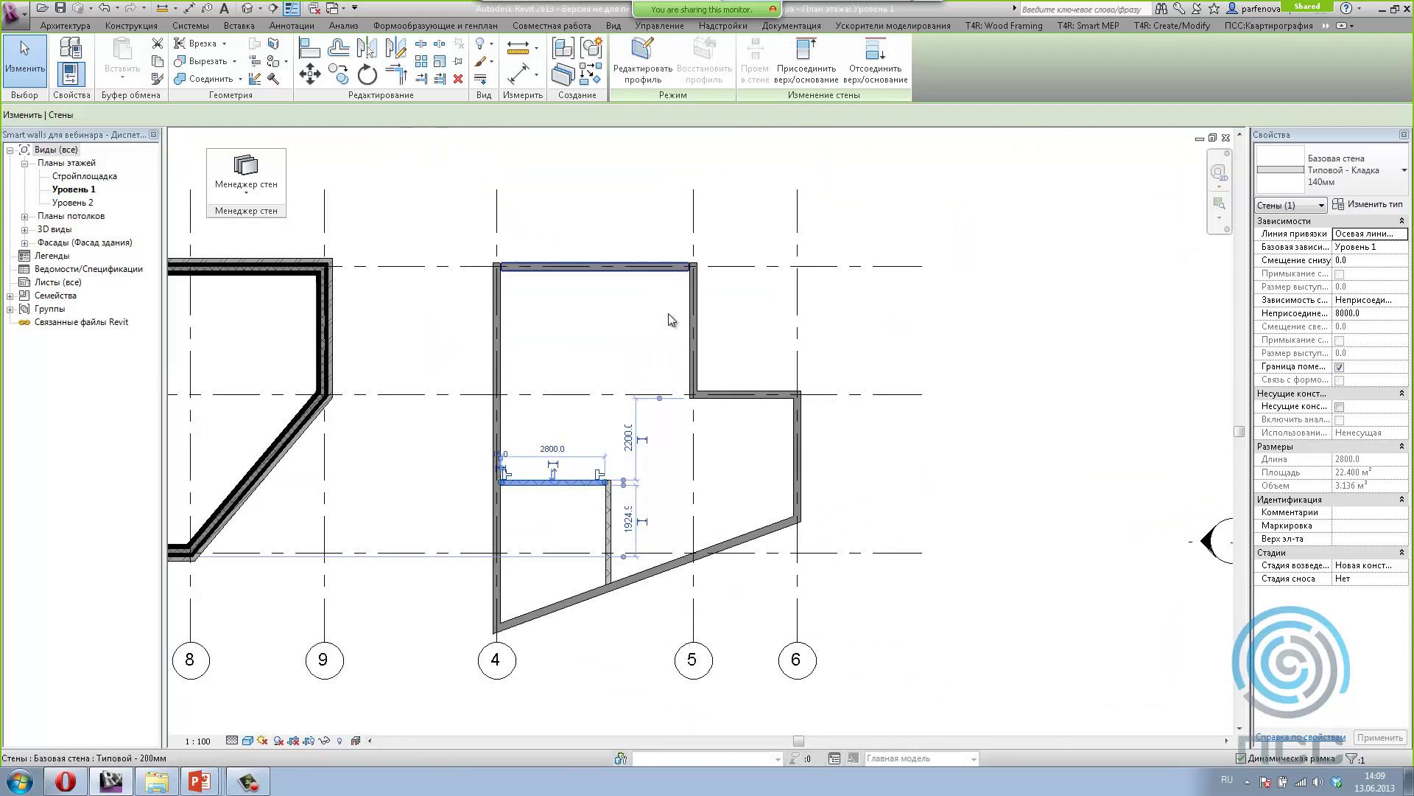
# Step: Drag the 200 mm wall's end between grids 5 and 6 to the perpendicular wall's face
pyautogui.click(736, 392)
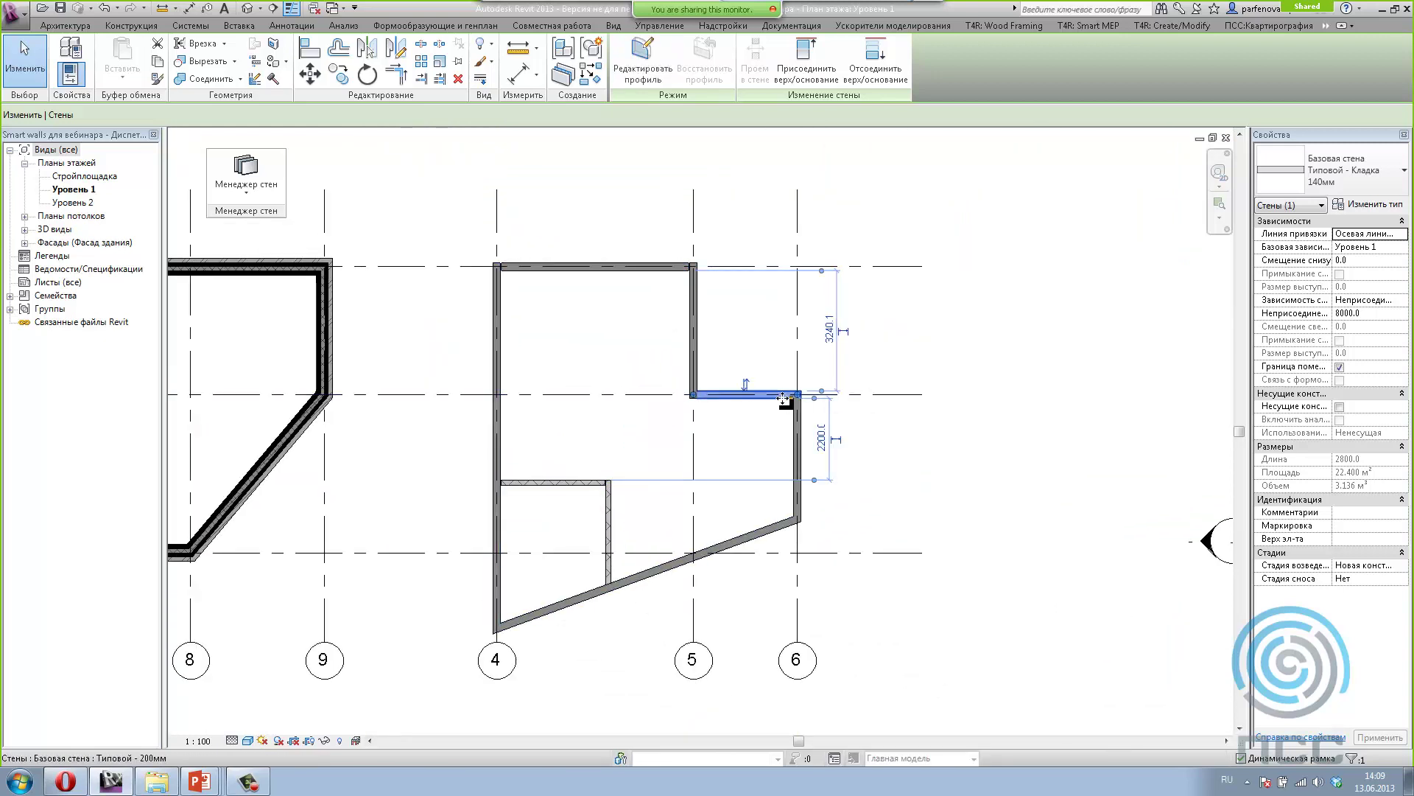
pyautogui.scroll(3, 811, 398)
pyautogui.scroll(3, 899, 378)
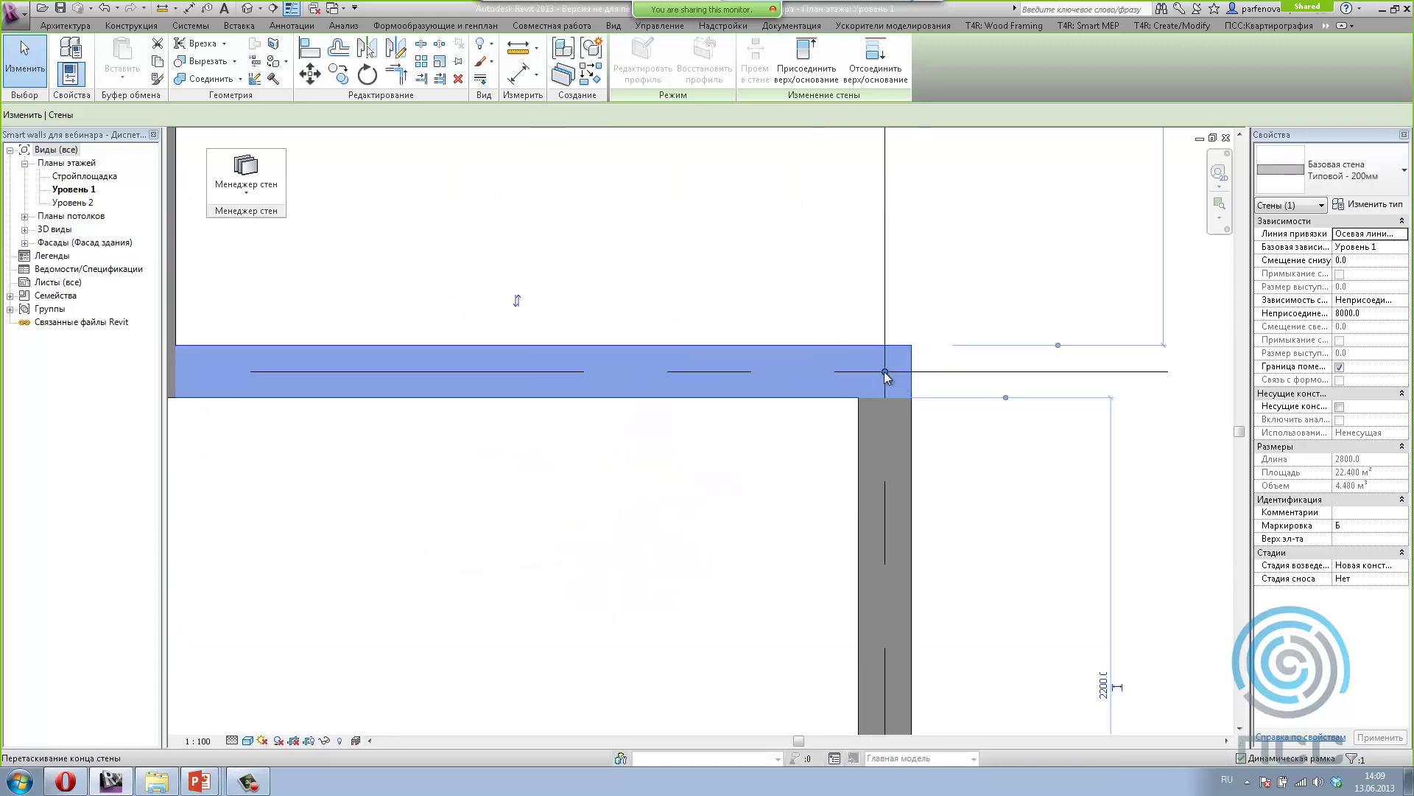
pyautogui.rightClick(884, 372)
pyautogui.click(935, 442)
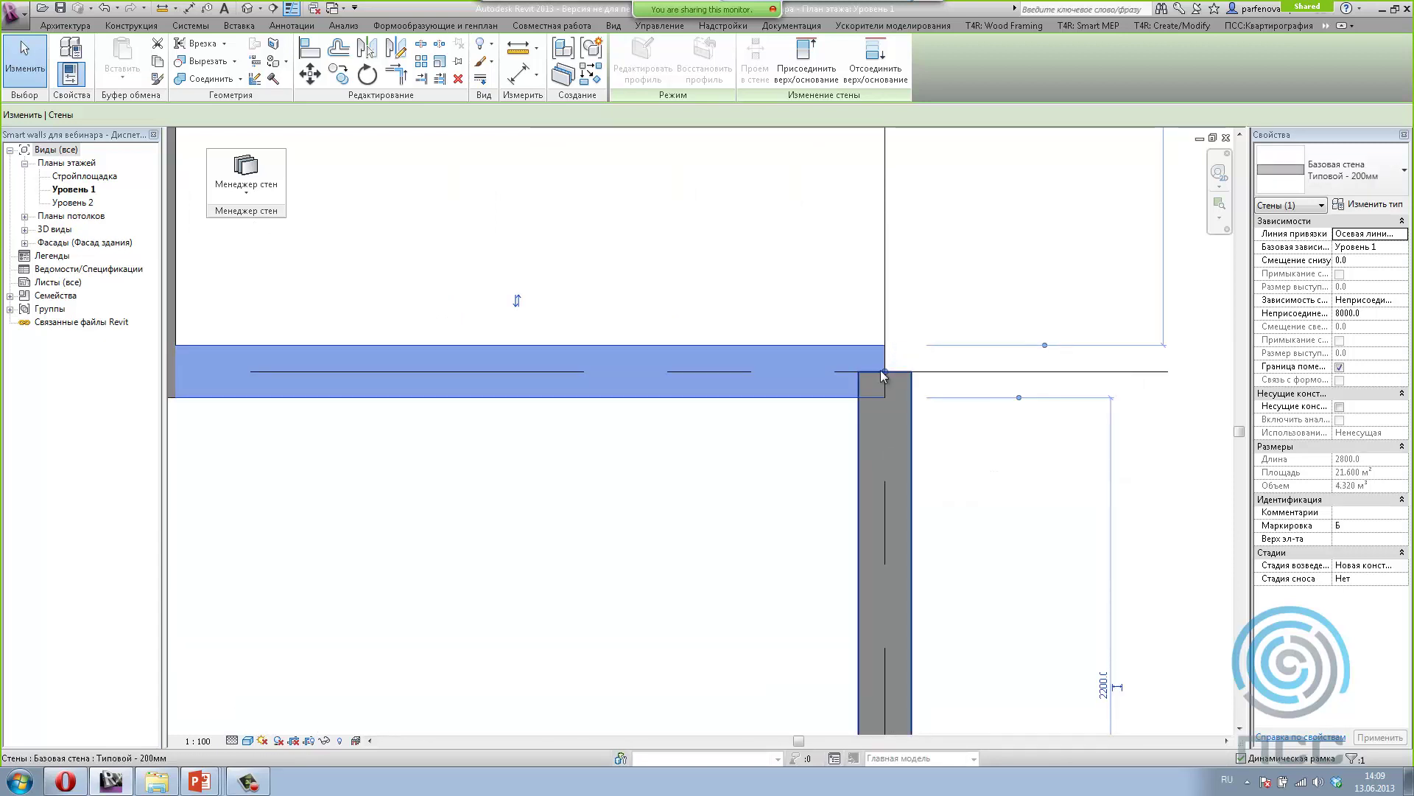
pyautogui.click(857, 375)
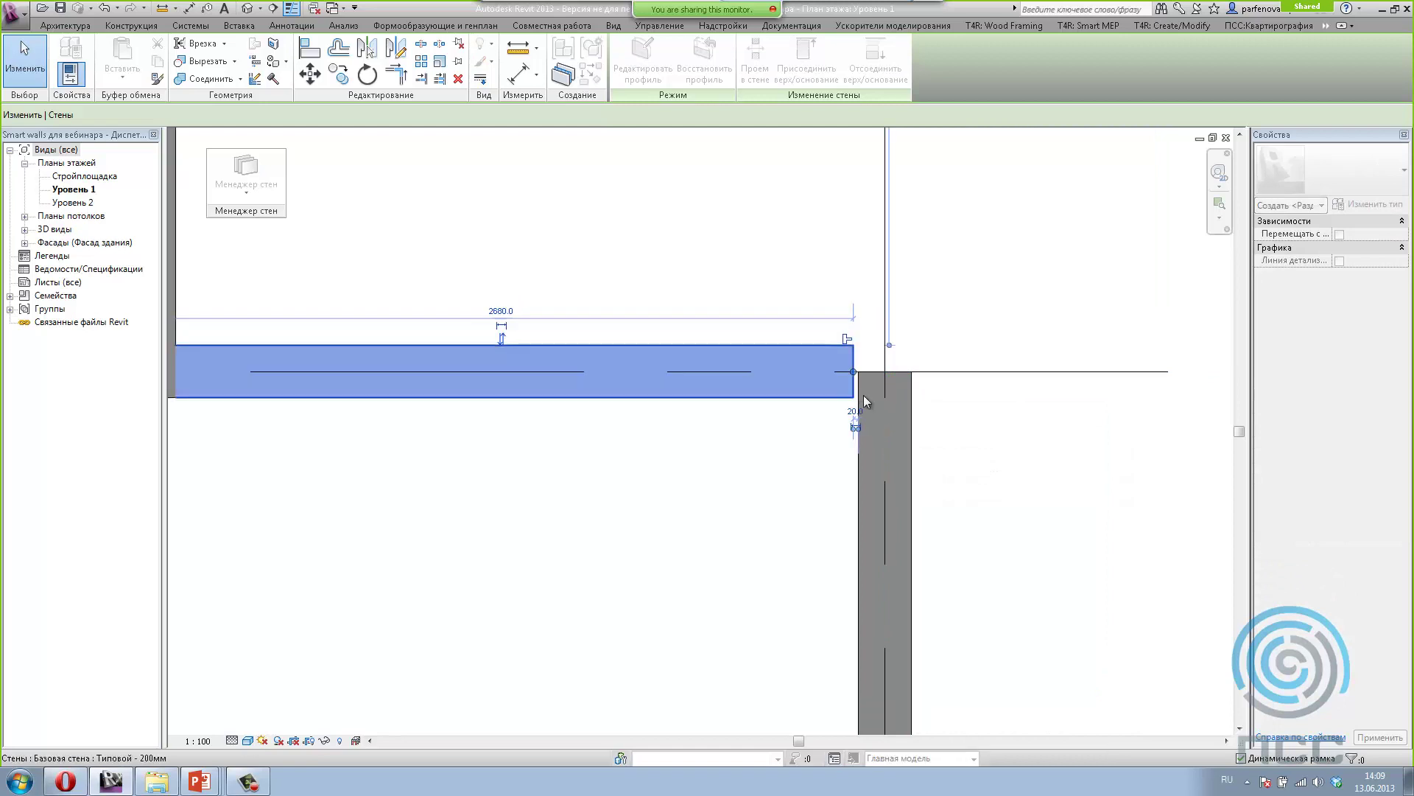
pyautogui.press('Escape')
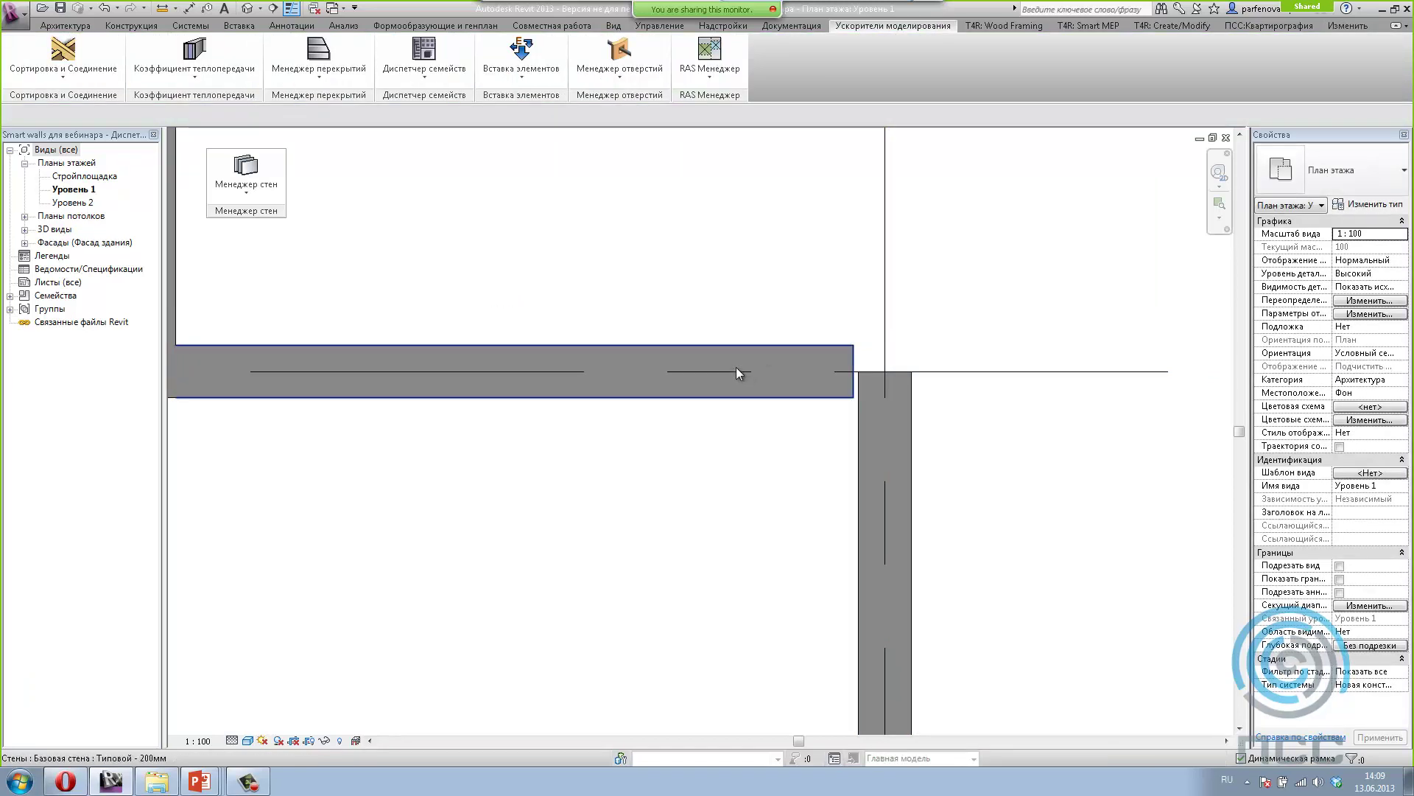
# Step: Apply the wall manager's default gap change to a wall and select the top wall at grid 4
pyautogui.click(234, 197)
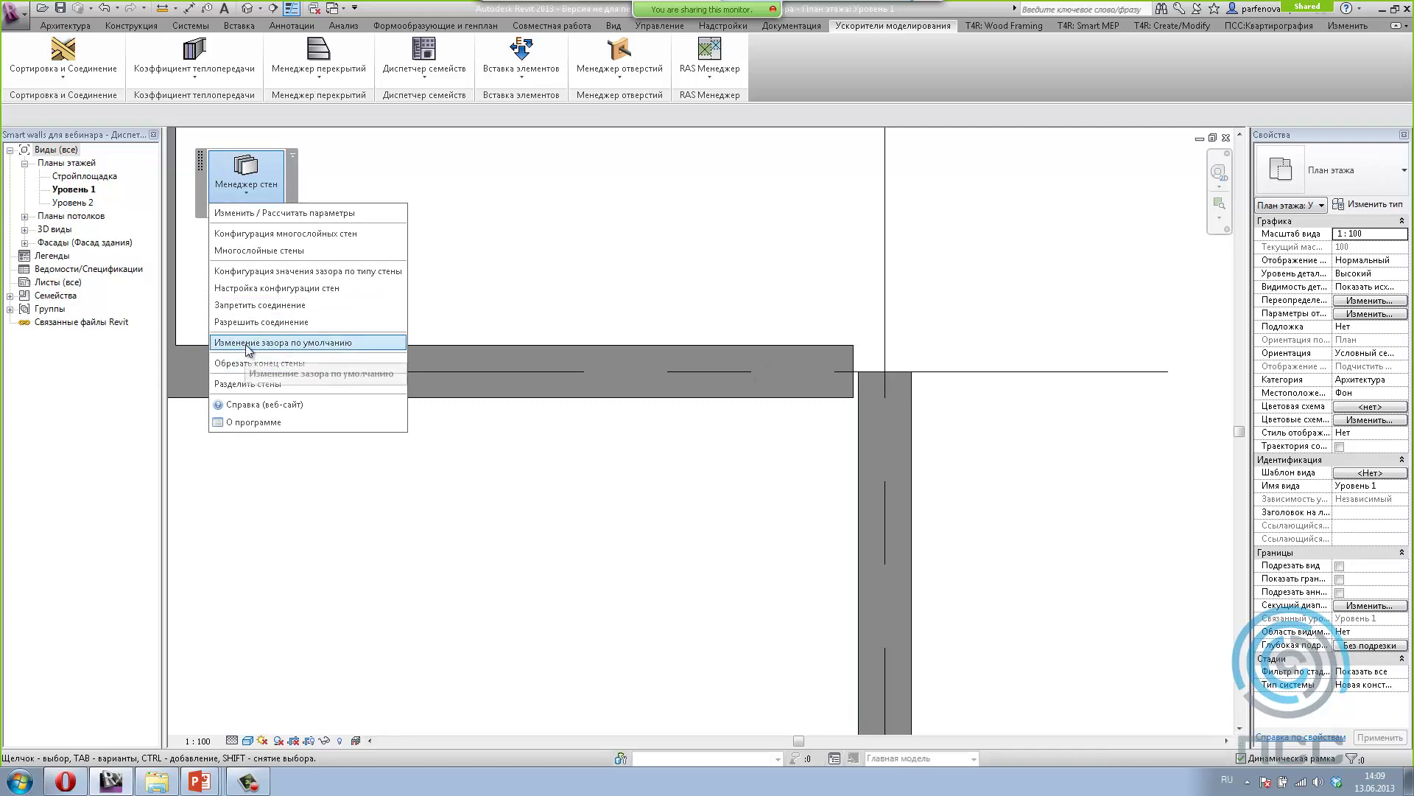
pyautogui.click(243, 342)
pyautogui.click(833, 401)
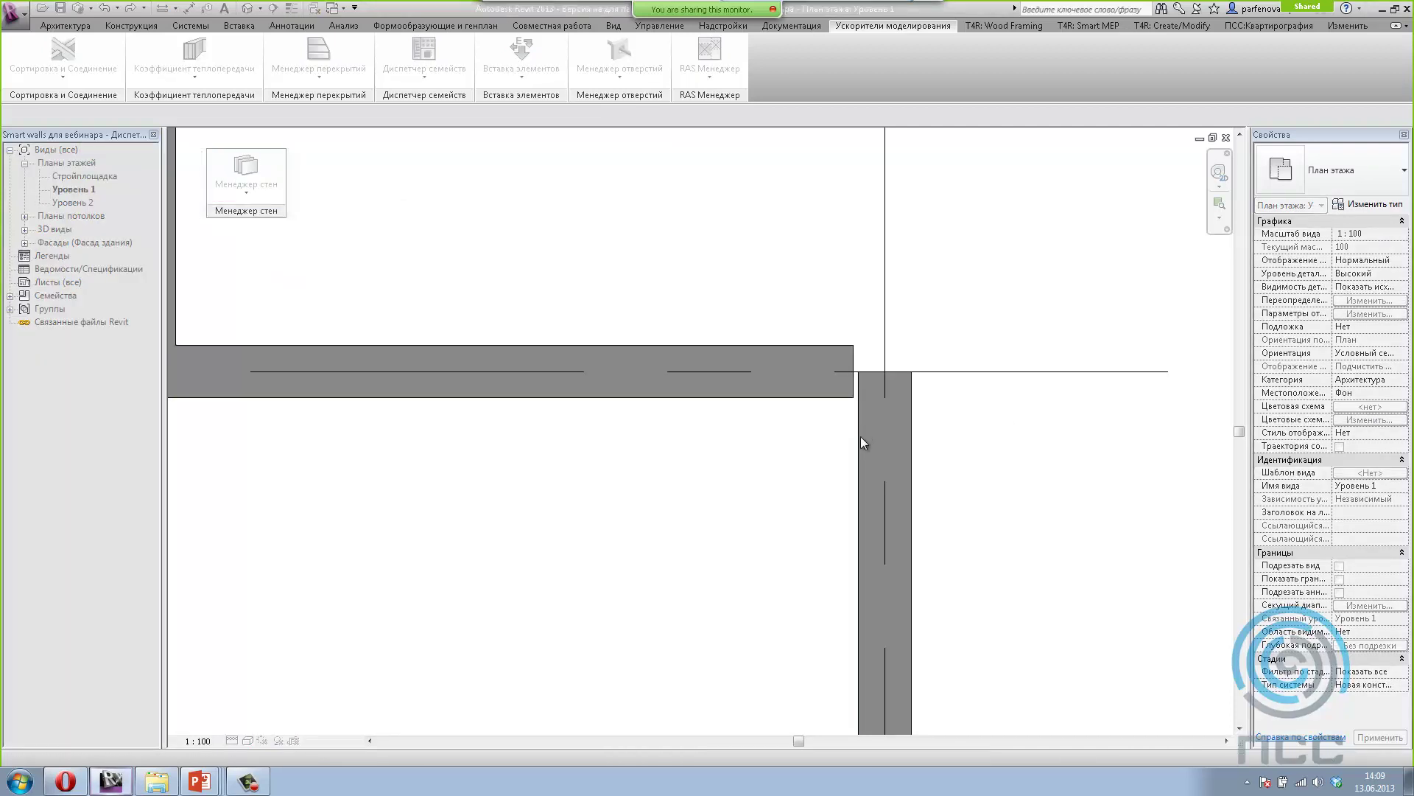
pyautogui.scroll(-1, 921, 457)
pyautogui.scroll(-5, 924, 461)
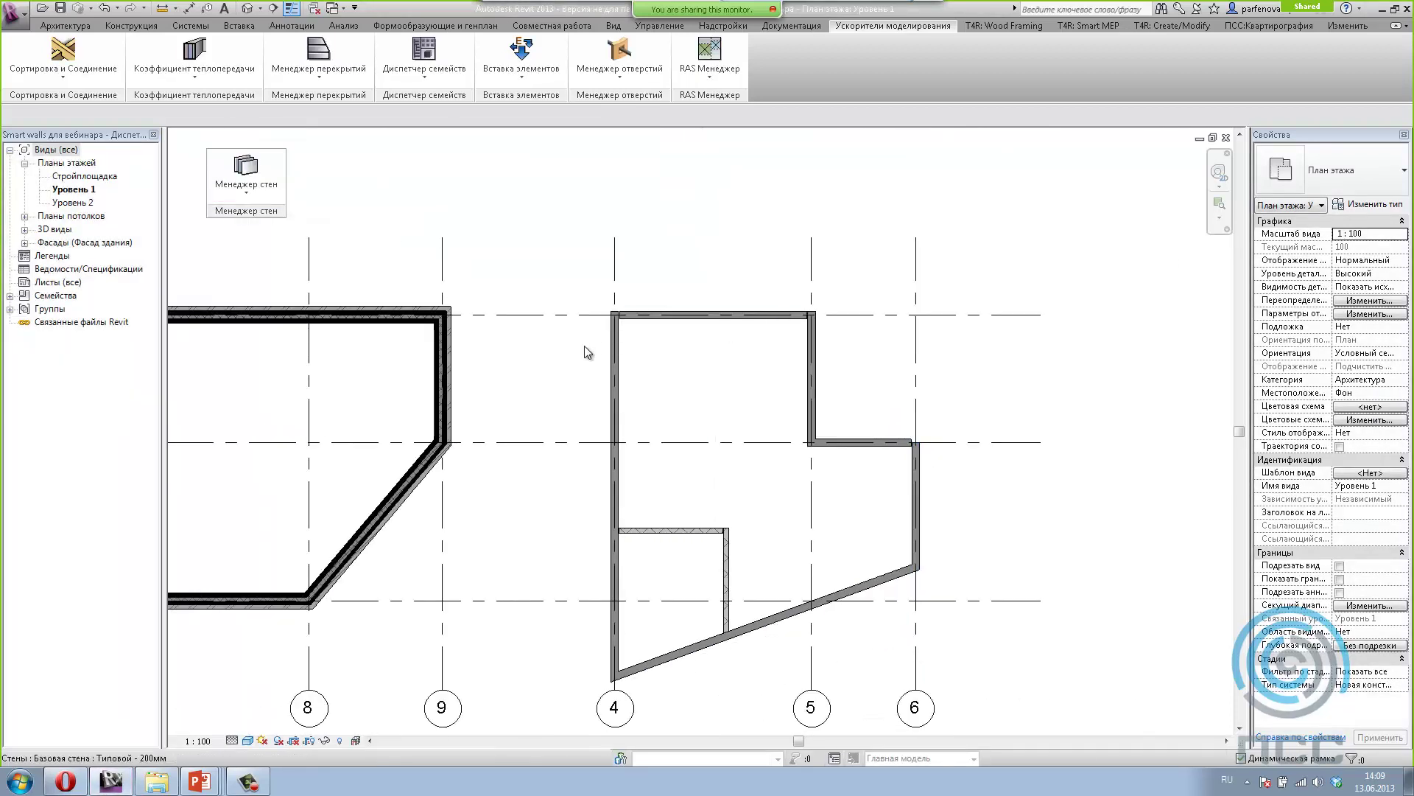
pyautogui.click(629, 317)
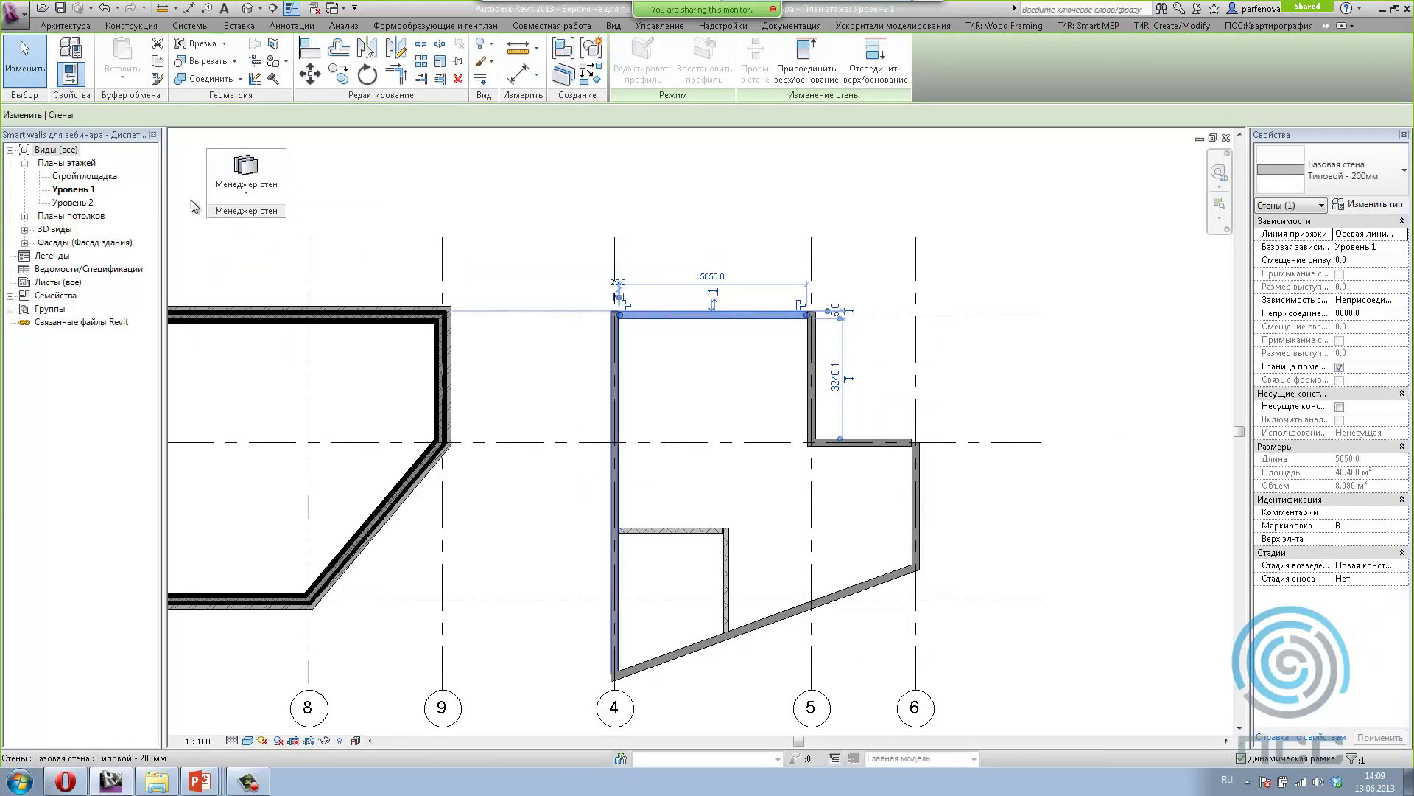
pyautogui.scroll(2, 526, 282)
# Step: Apply the default gap to the top wall, then undo the last five wall edits
pyautogui.click(246, 177)
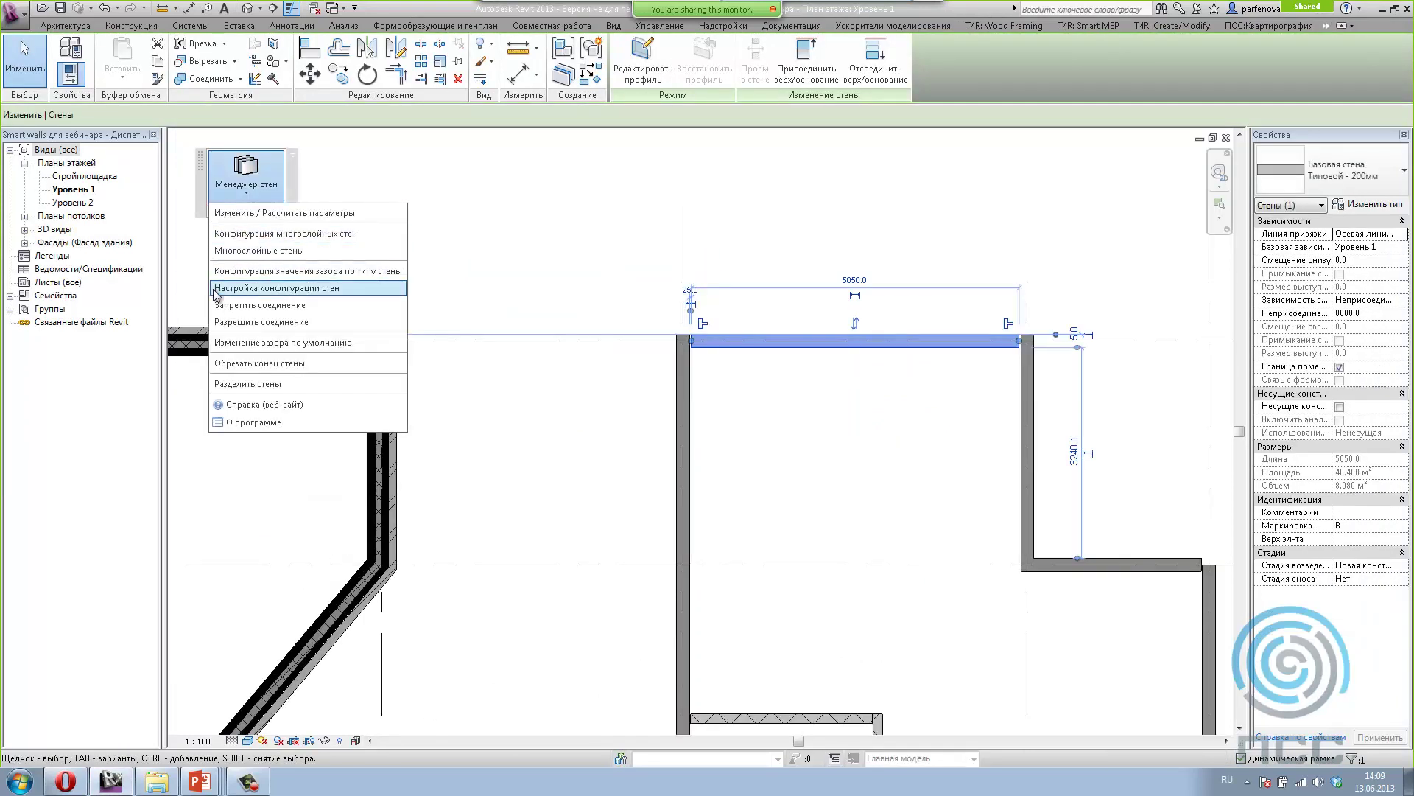
pyautogui.click(233, 343)
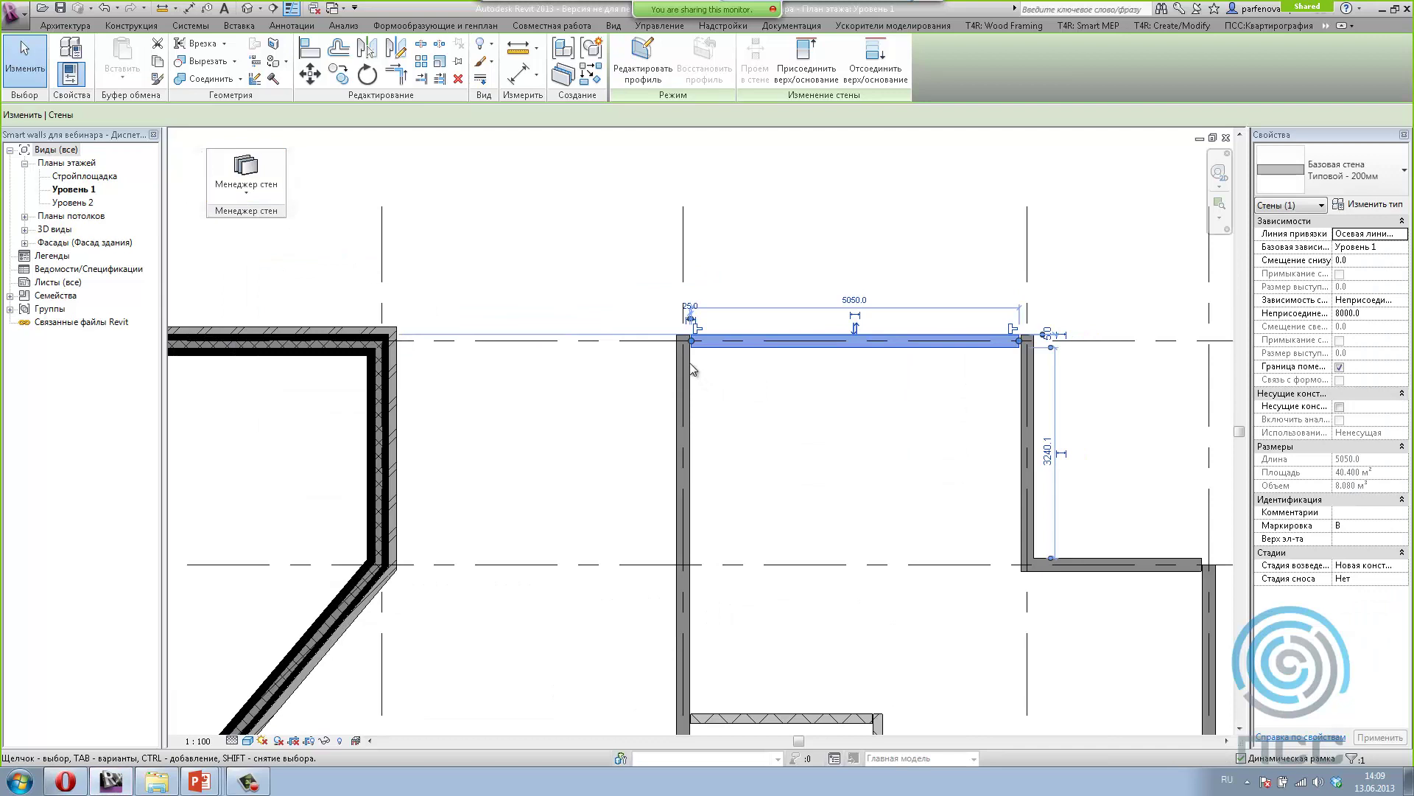
pyautogui.click(688, 363)
pyautogui.click(708, 342)
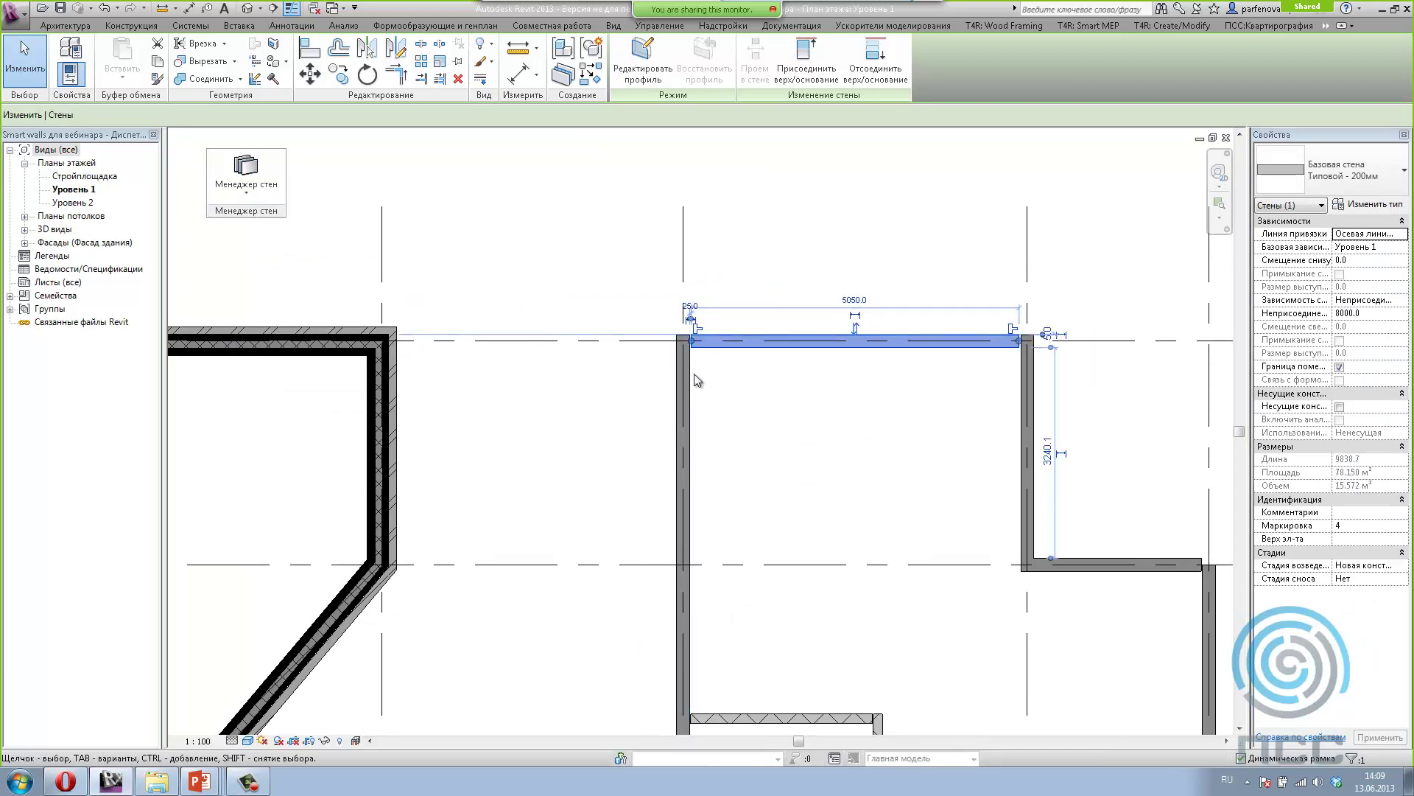
pyautogui.scroll(-3, 523, 316)
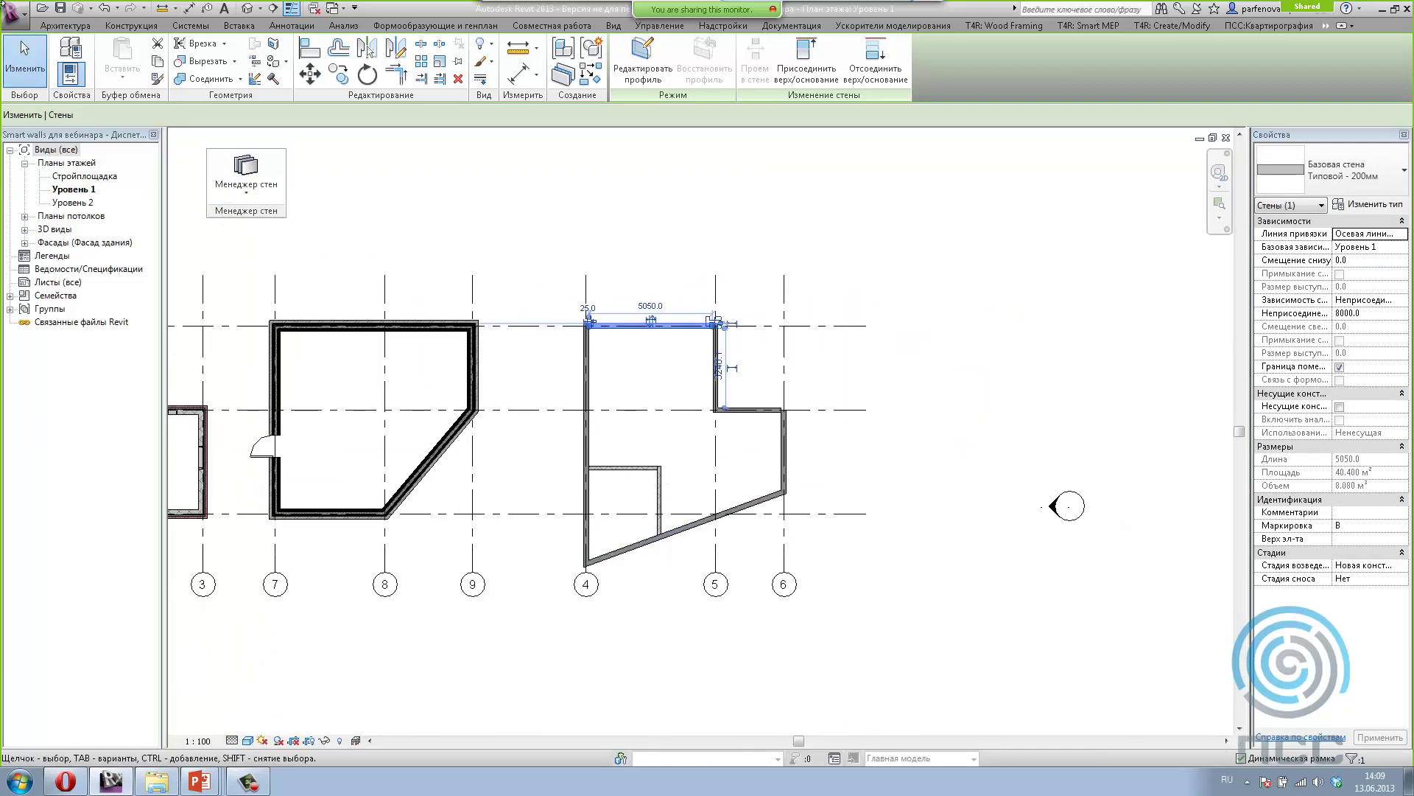
pyautogui.click(119, 10)
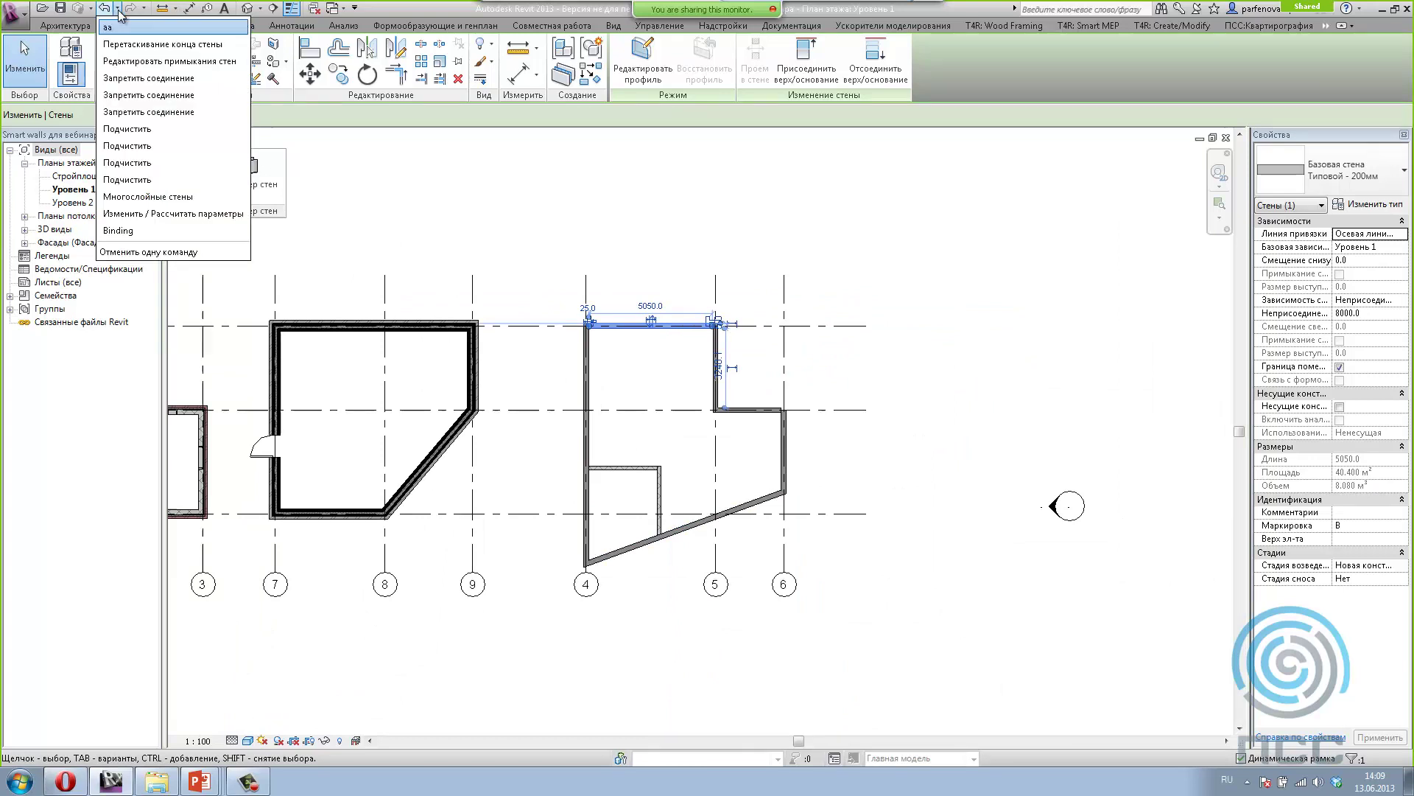
pyautogui.click(121, 124)
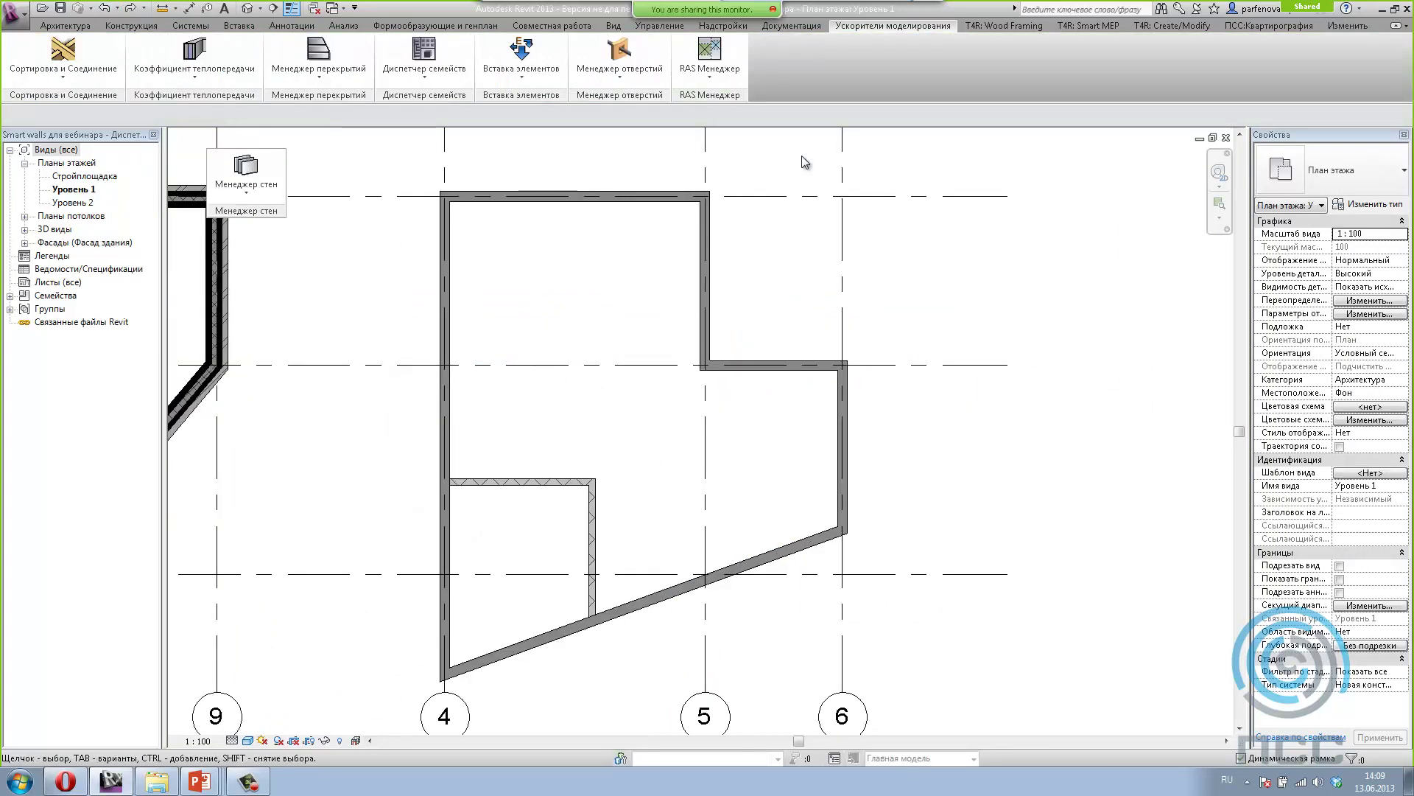
# Step: Start the wall-end trim tool and set the top wall to run through the top-left corner
pyautogui.click(239, 198)
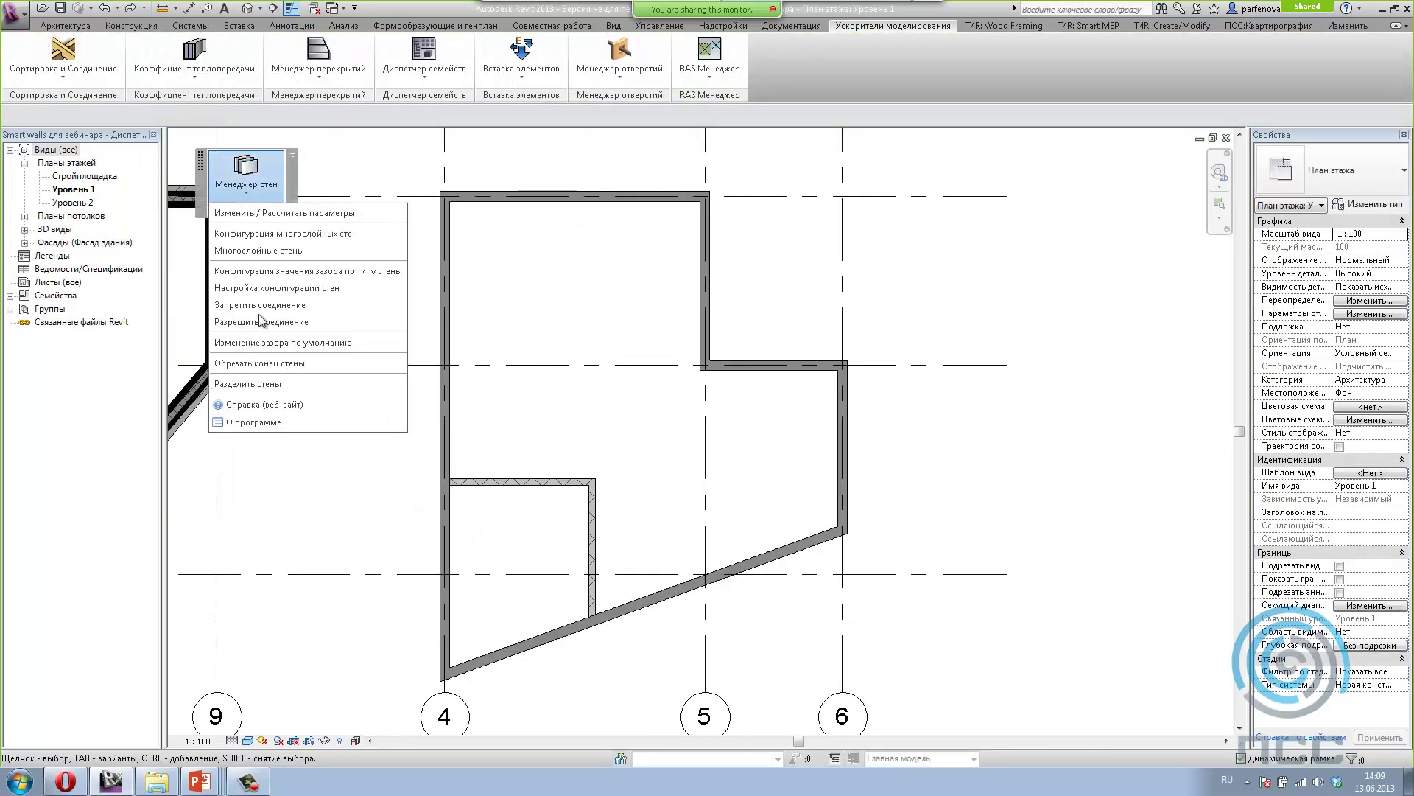
pyautogui.click(241, 366)
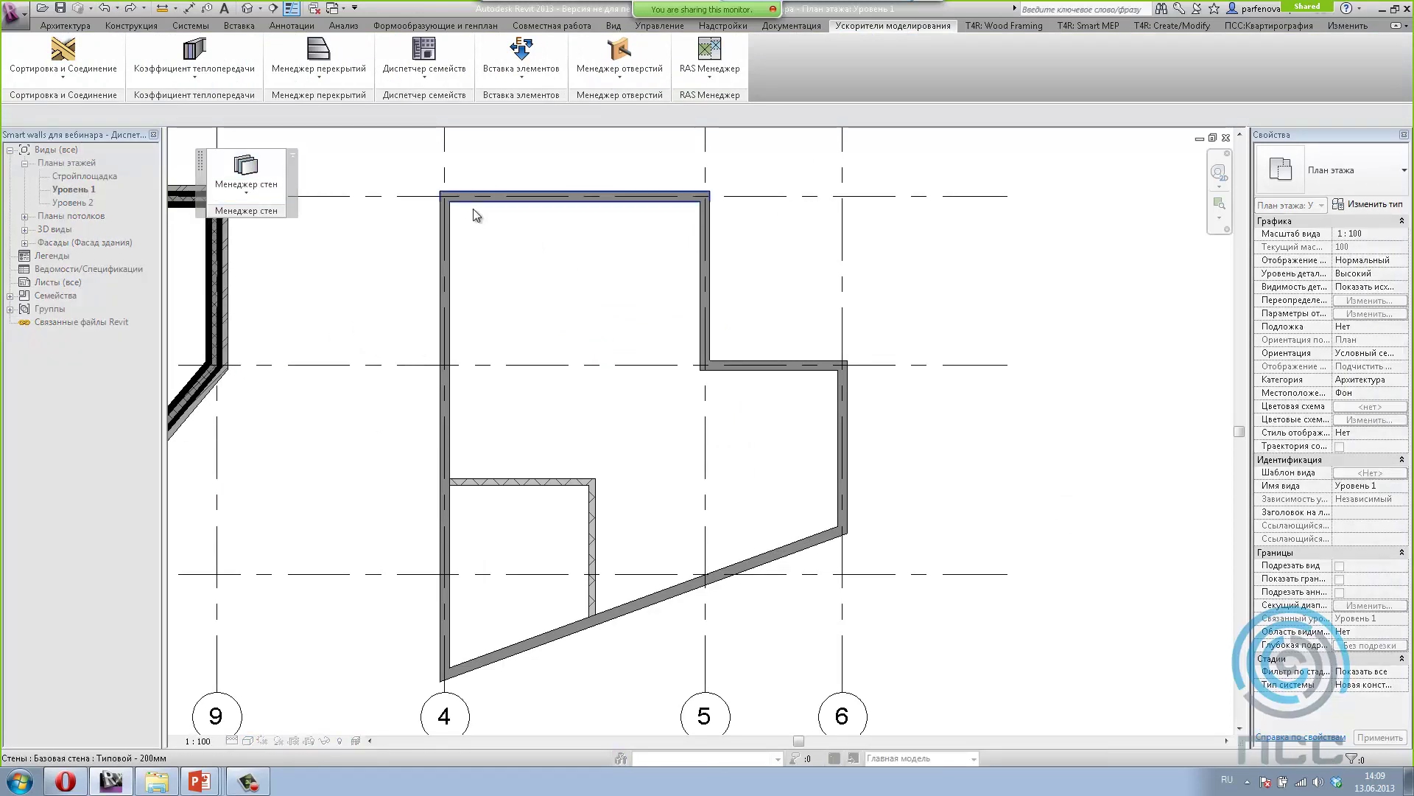
pyautogui.scroll(3, 442, 193)
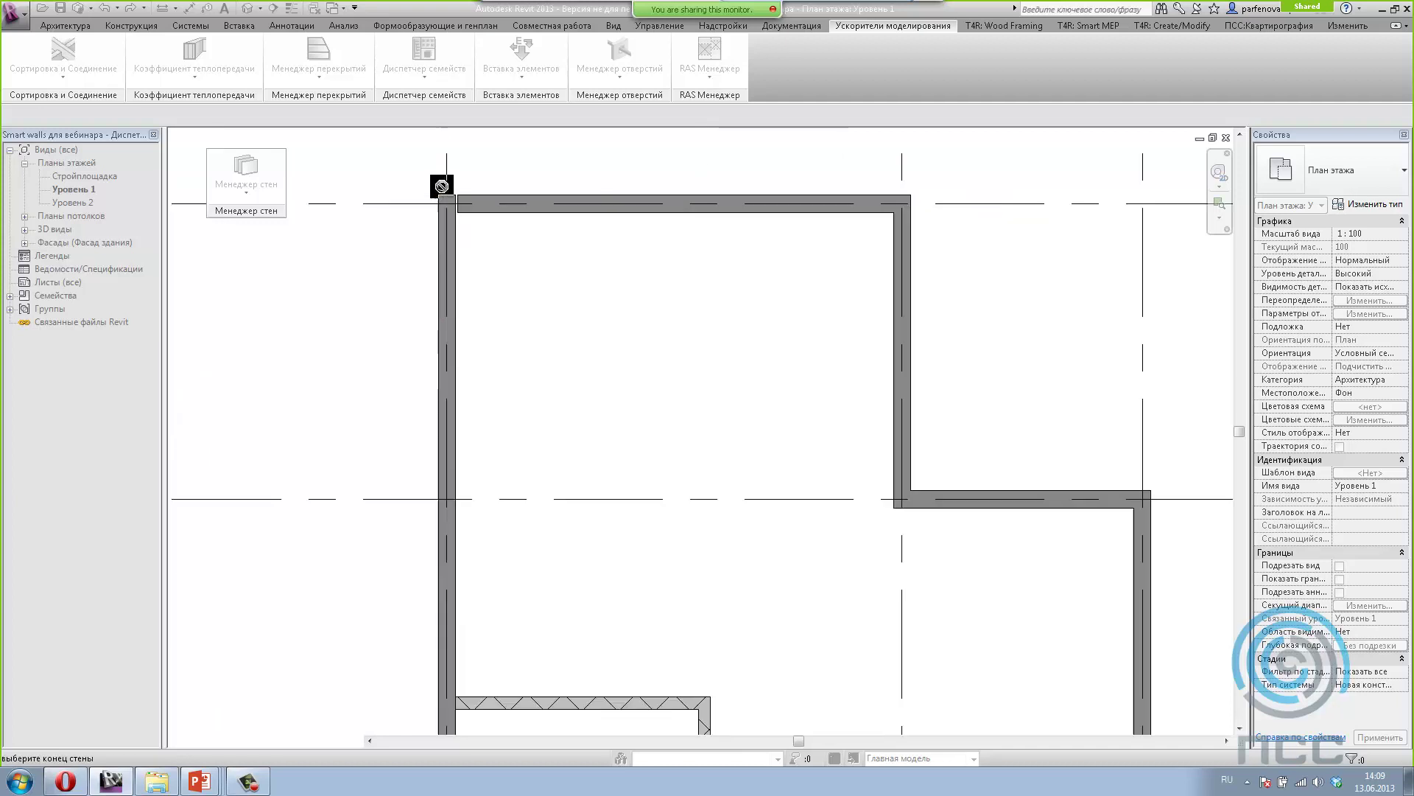
pyautogui.scroll(1, 442, 193)
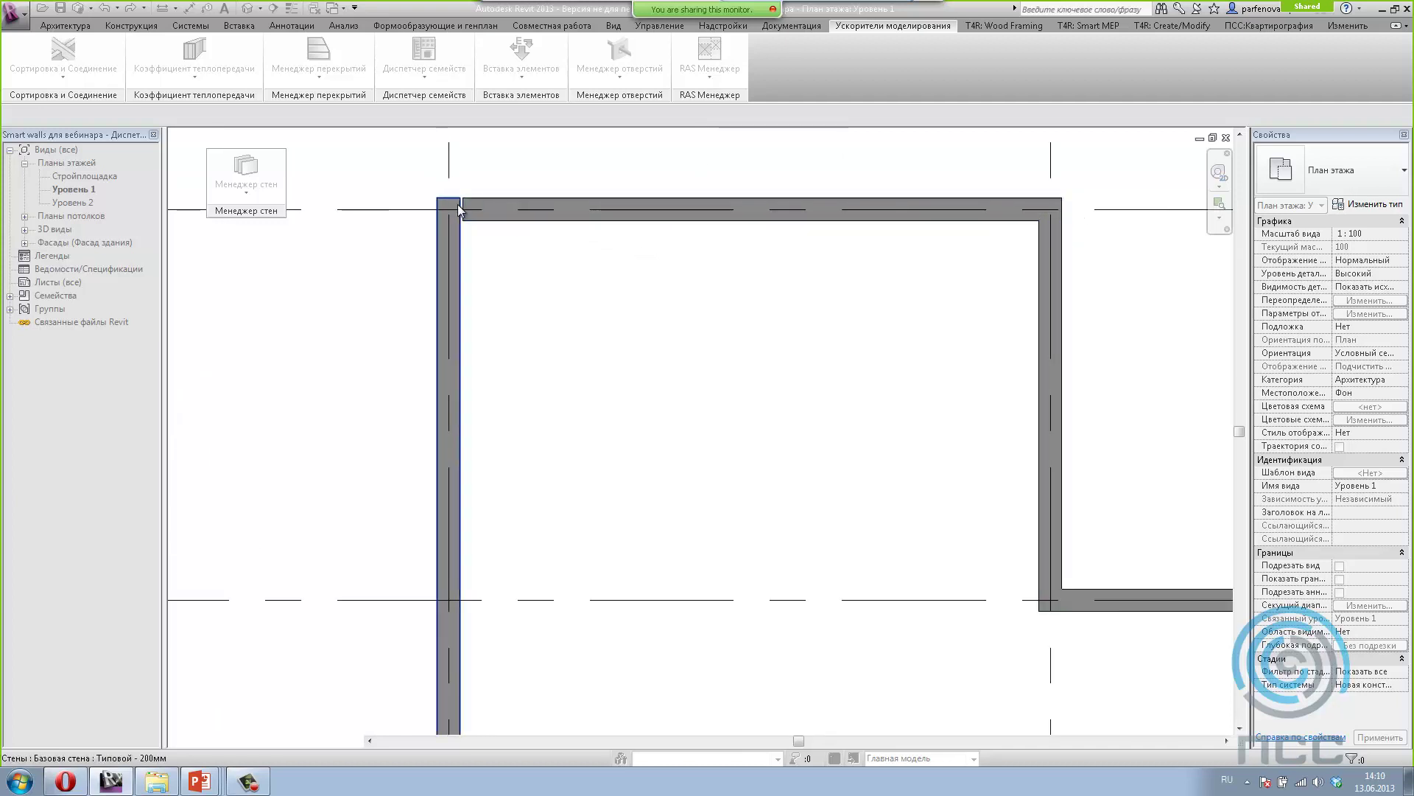
pyautogui.scroll(3, 457, 208)
pyautogui.click(458, 258)
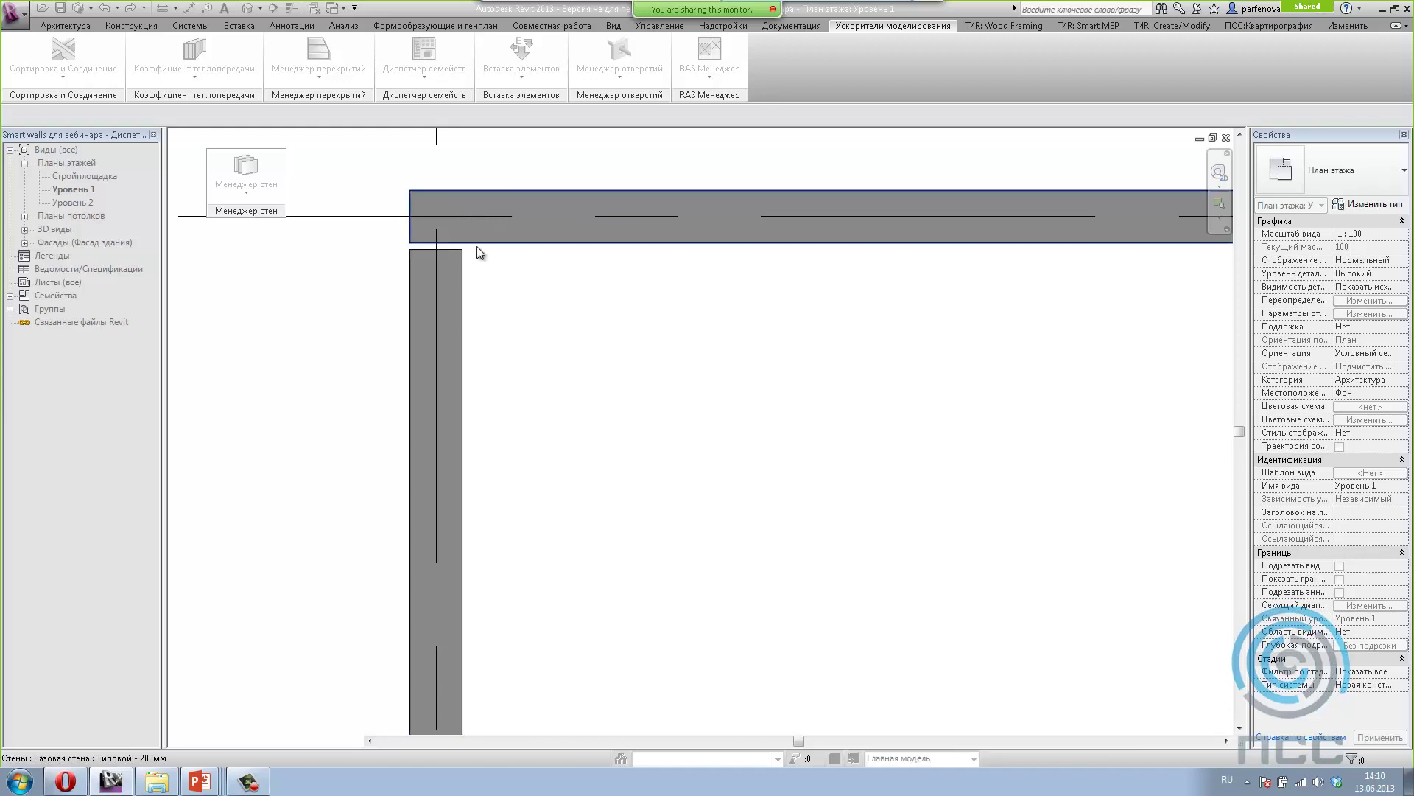
pyautogui.click(461, 271)
pyautogui.click(488, 240)
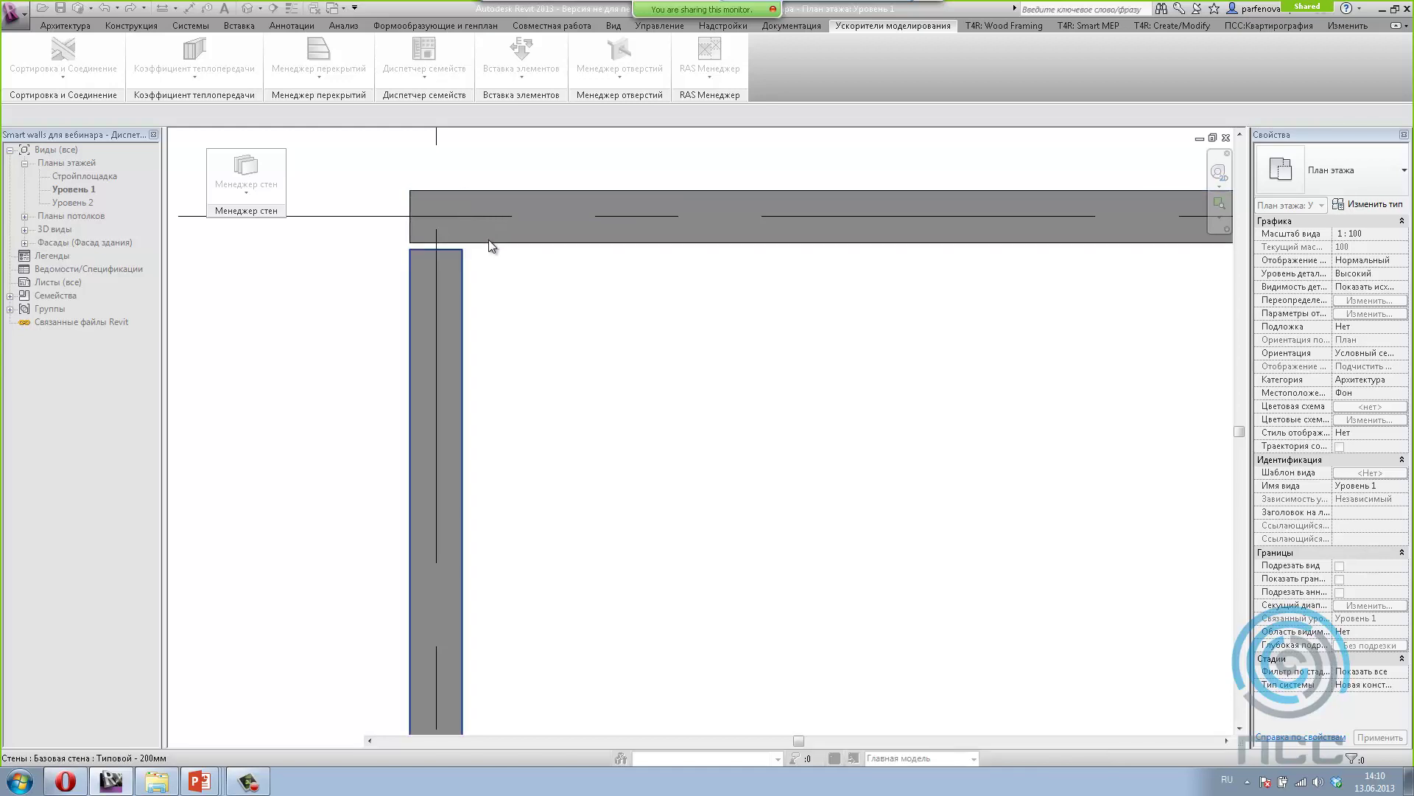
# Step: Make the horizontal wall run through at grid 5 and the top-right corner, then zoom out to the whole plan
pyautogui.scroll(-5, 431, 213)
pyautogui.scroll(-3, 427, 208)
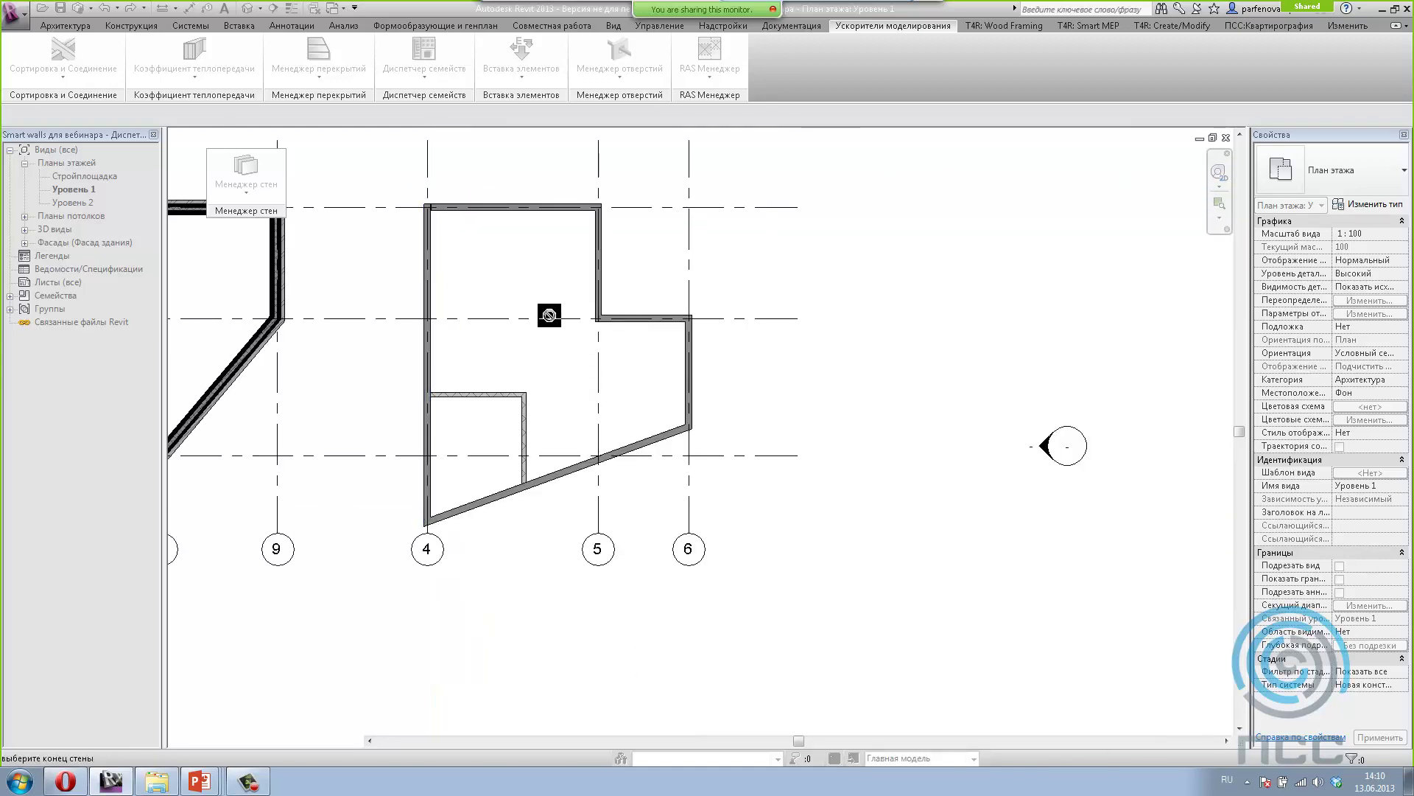
pyautogui.click(603, 317)
pyautogui.scroll(4, 603, 320)
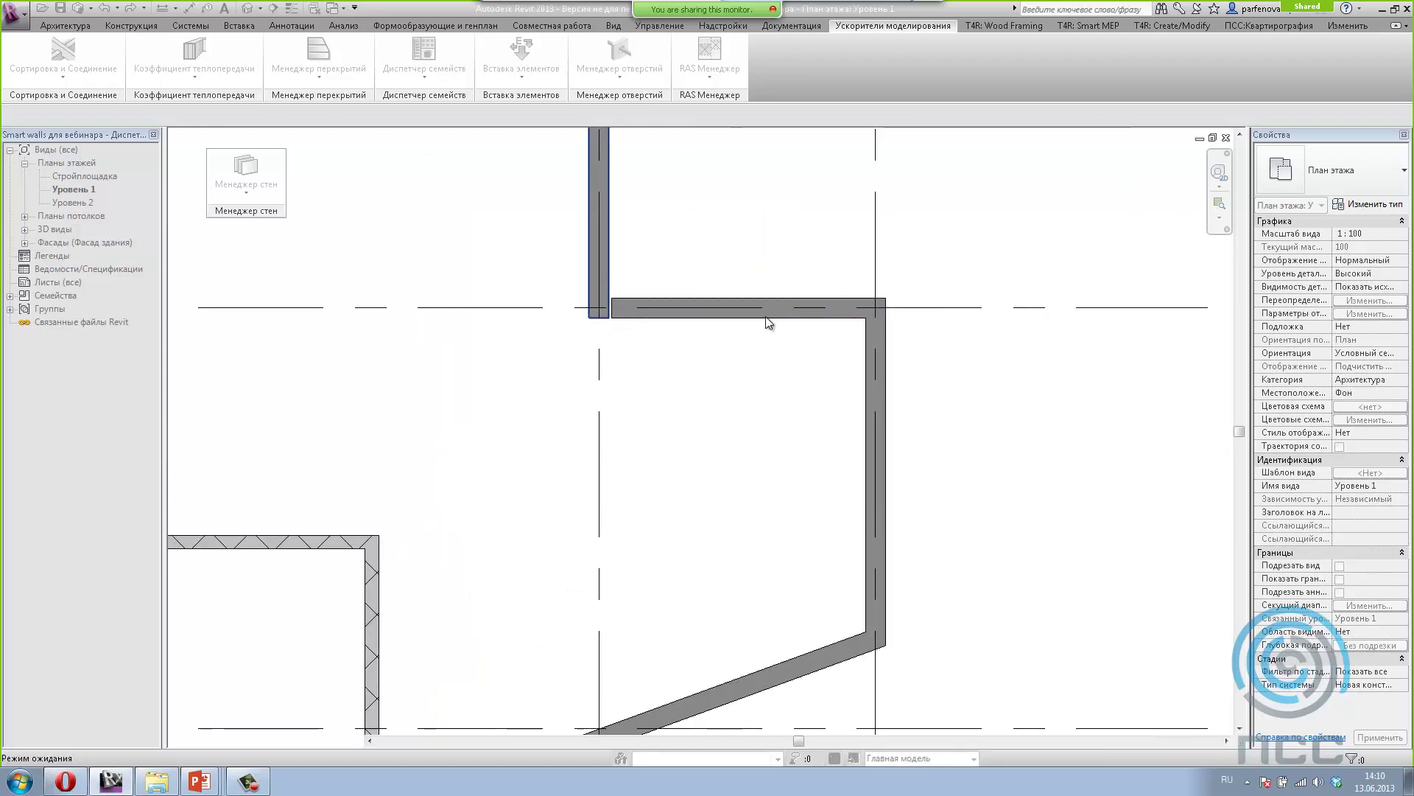
pyautogui.click(881, 319)
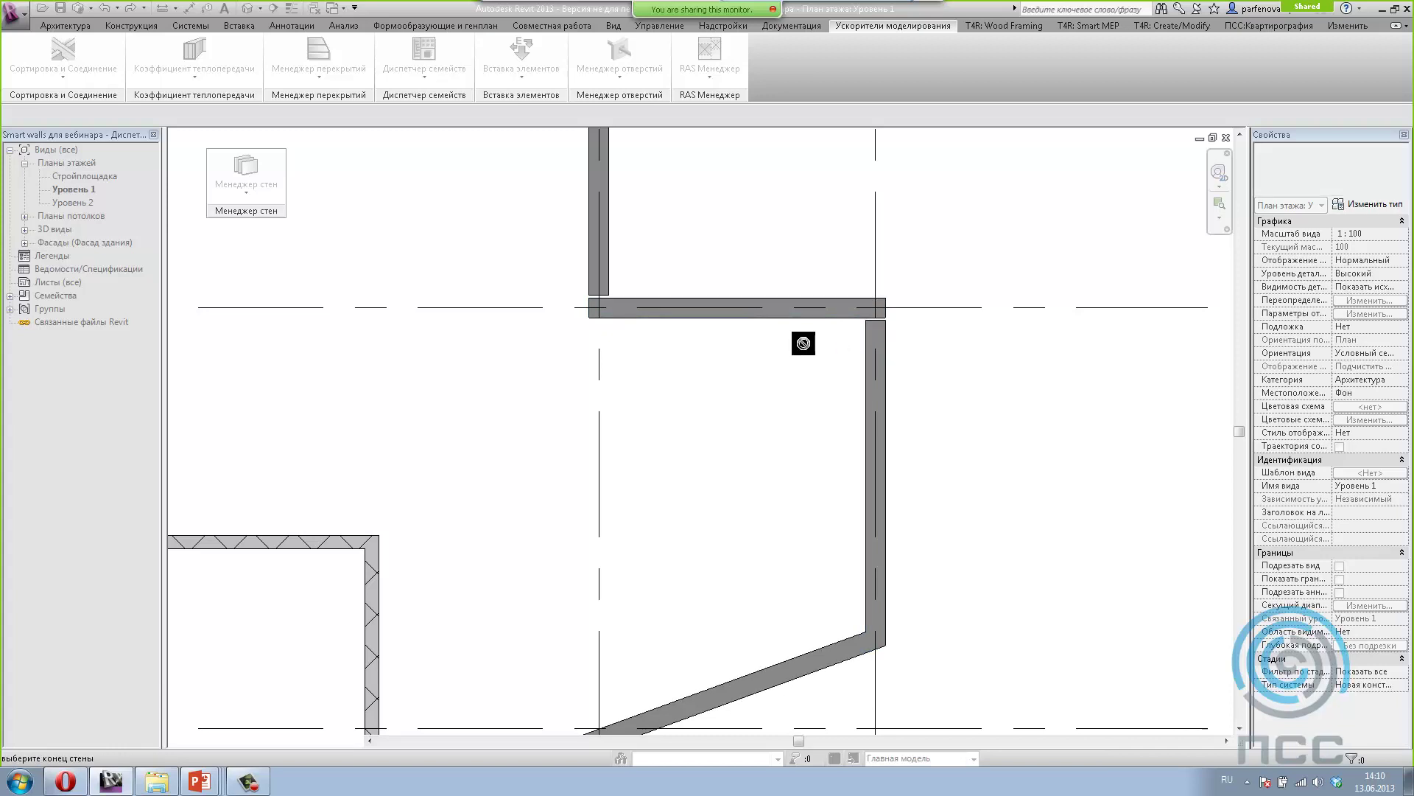
pyautogui.press('Escape')
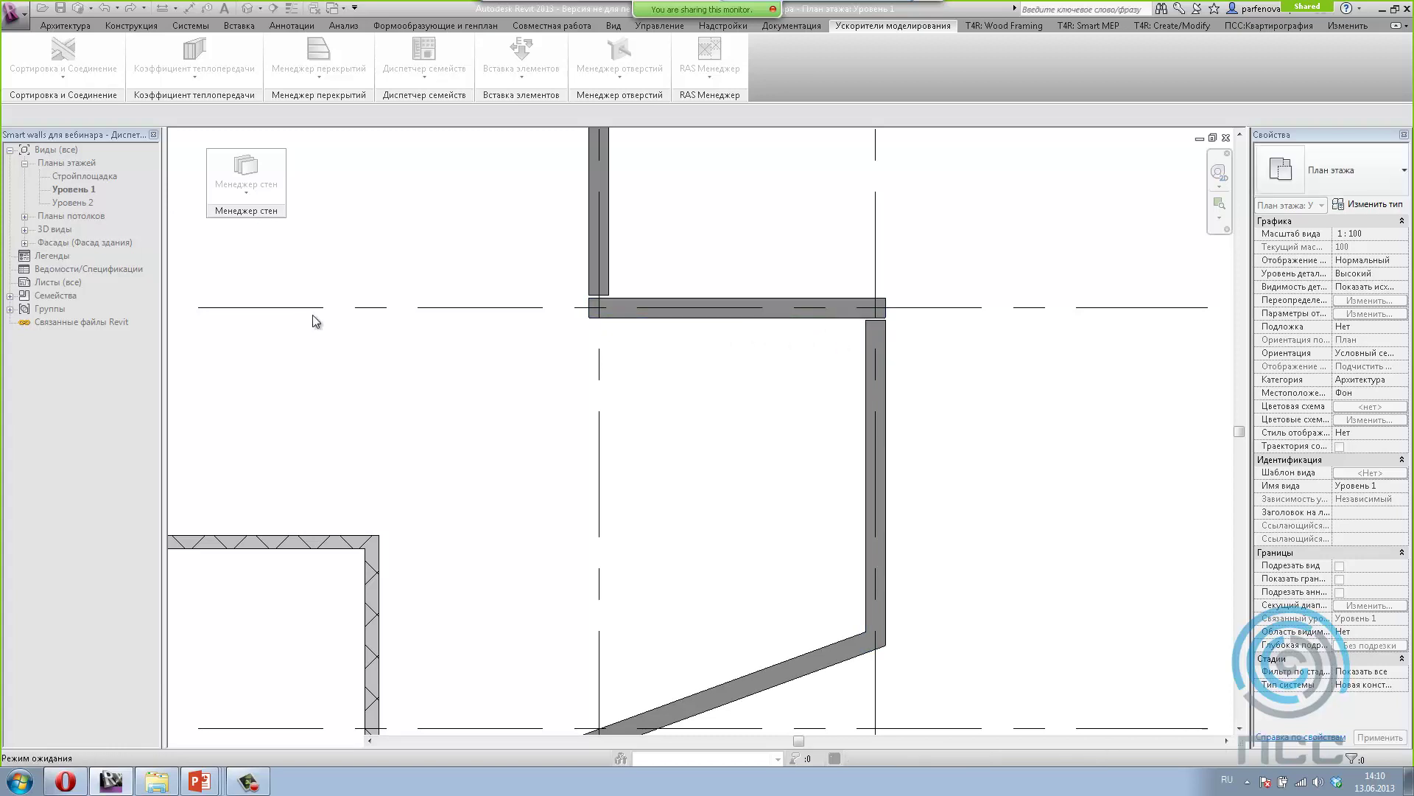
pyautogui.scroll(-6, 511, 400)
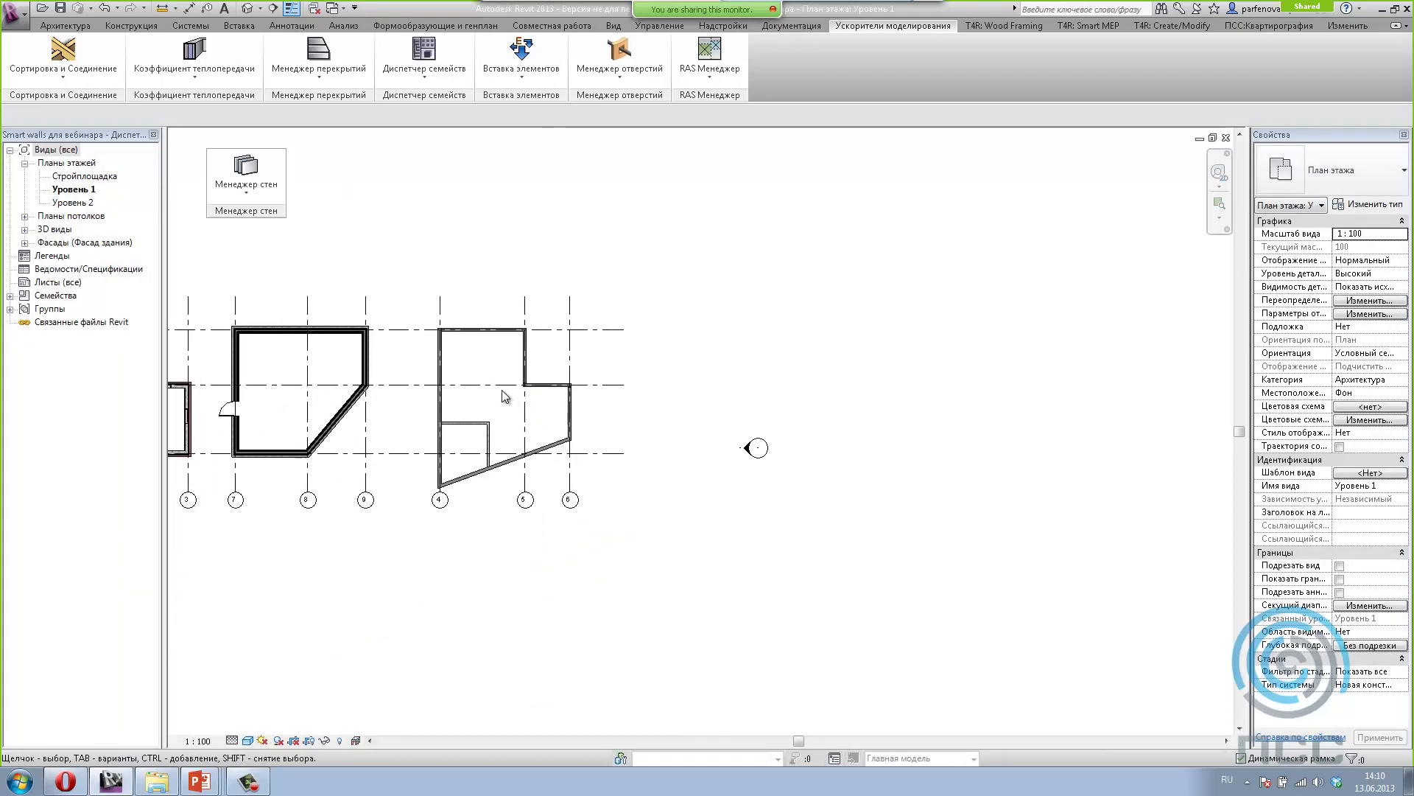
pyautogui.moveTo(505, 395)
pyautogui.mouseDown(button='middle')
pyautogui.moveTo(777, 364)
pyautogui.moveTo(766, 359)
pyautogui.mouseUp(button='middle')
# Step: Switch to the slideshow, advance from Smart Walls to the U -VALUE slide, and return to Revit
pyautogui.hotkey('alt', 'Tab')
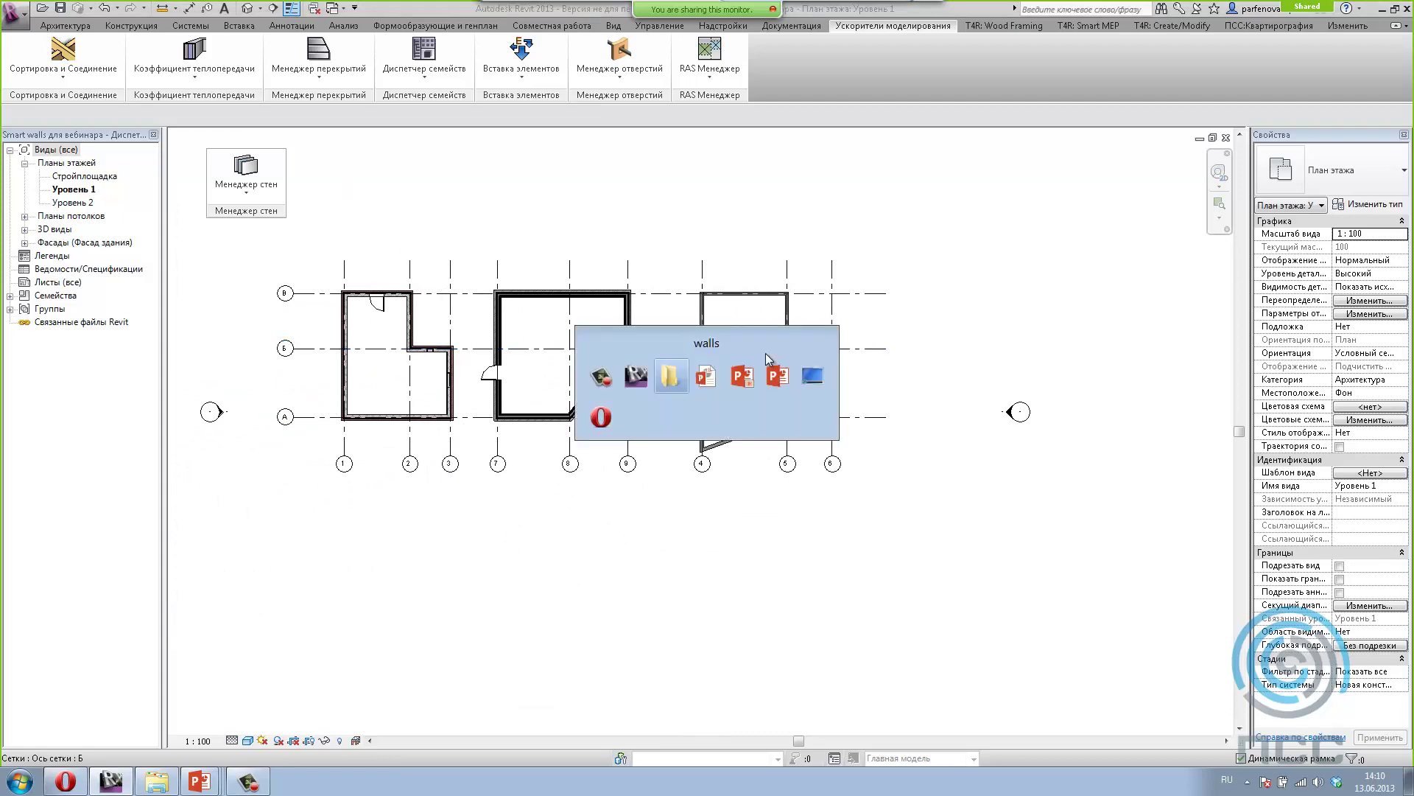
pyautogui.hotkey('alt', 'Tab')
pyautogui.hotkey('alt', 'Tab')
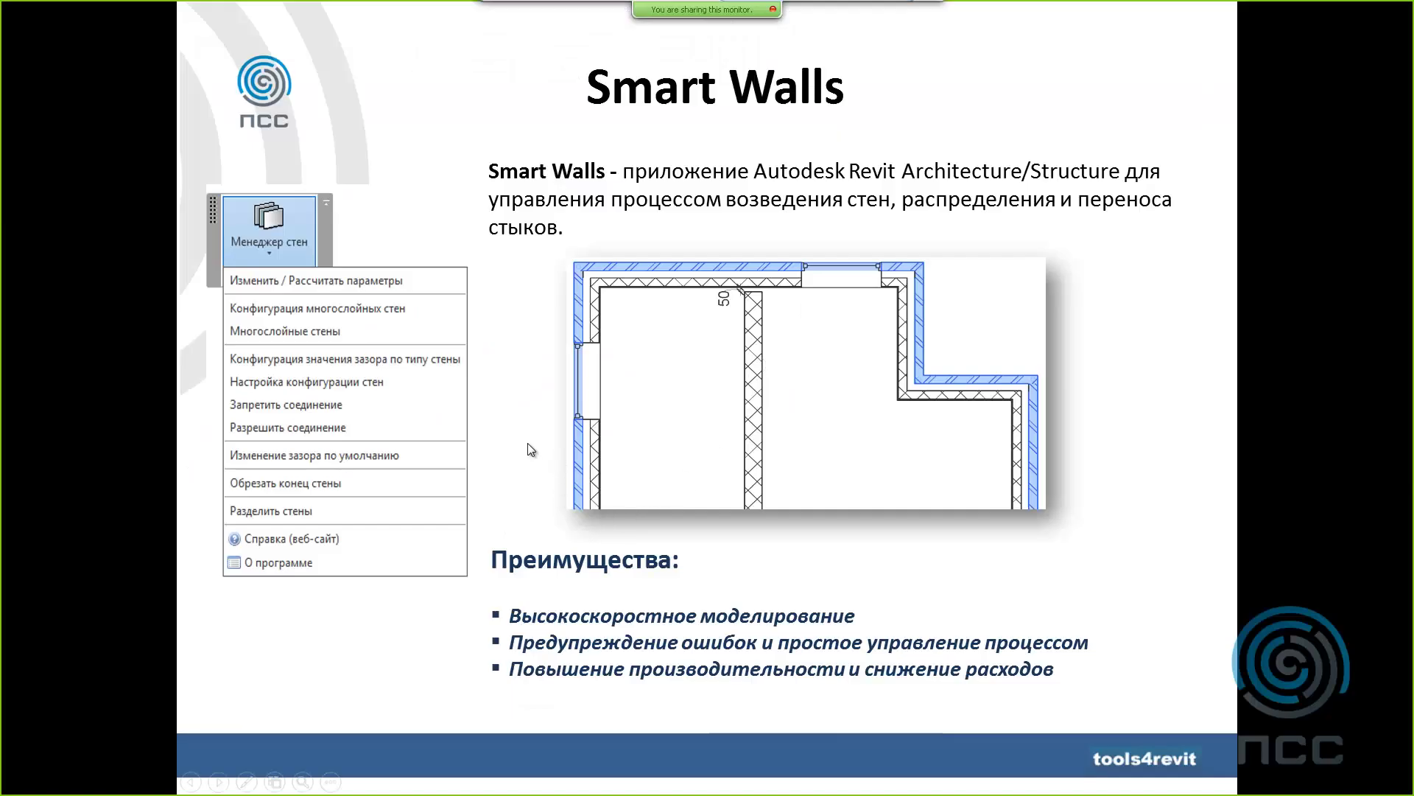
pyautogui.click(527, 443)
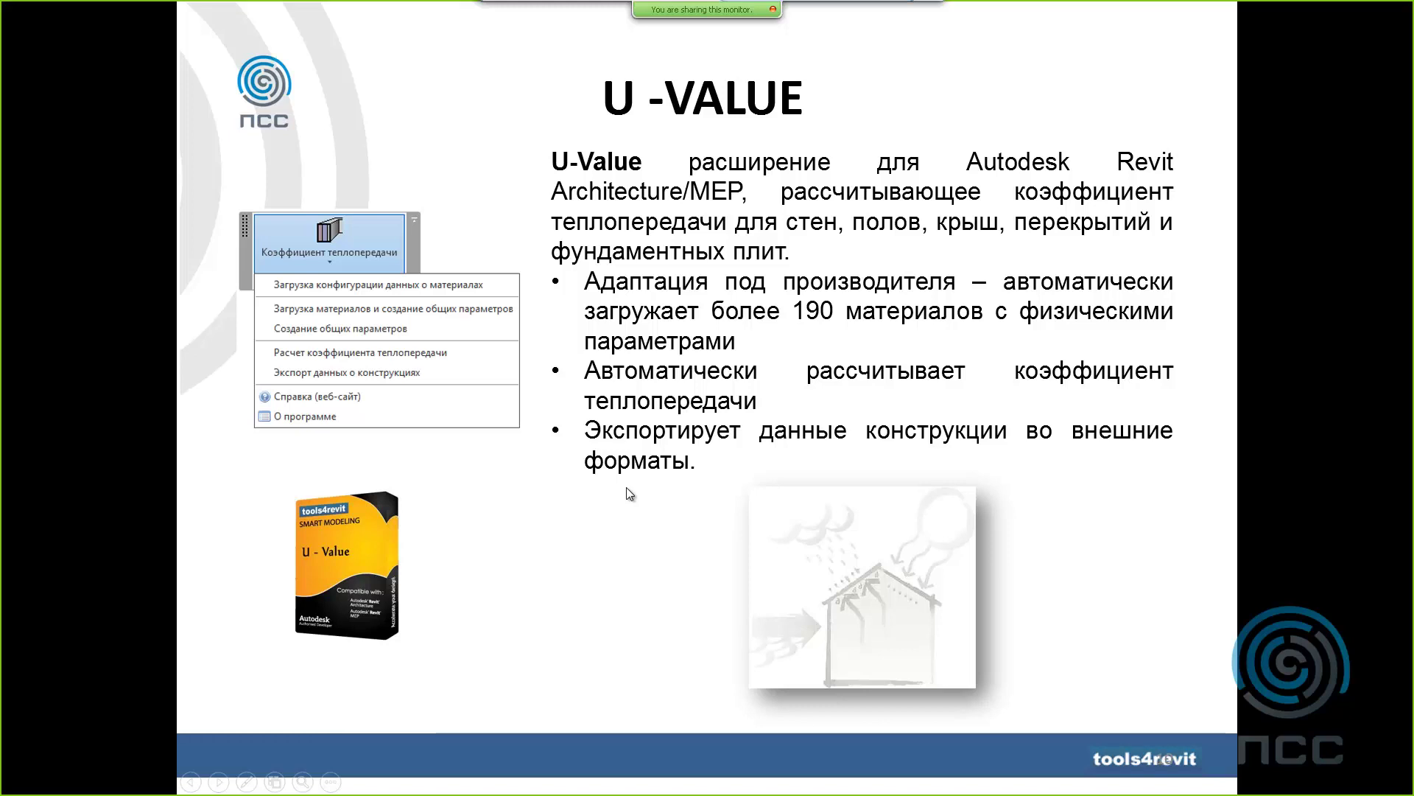
pyautogui.hotkey('alt', 'Tab')
pyautogui.hotkey('alt', 'Tab')
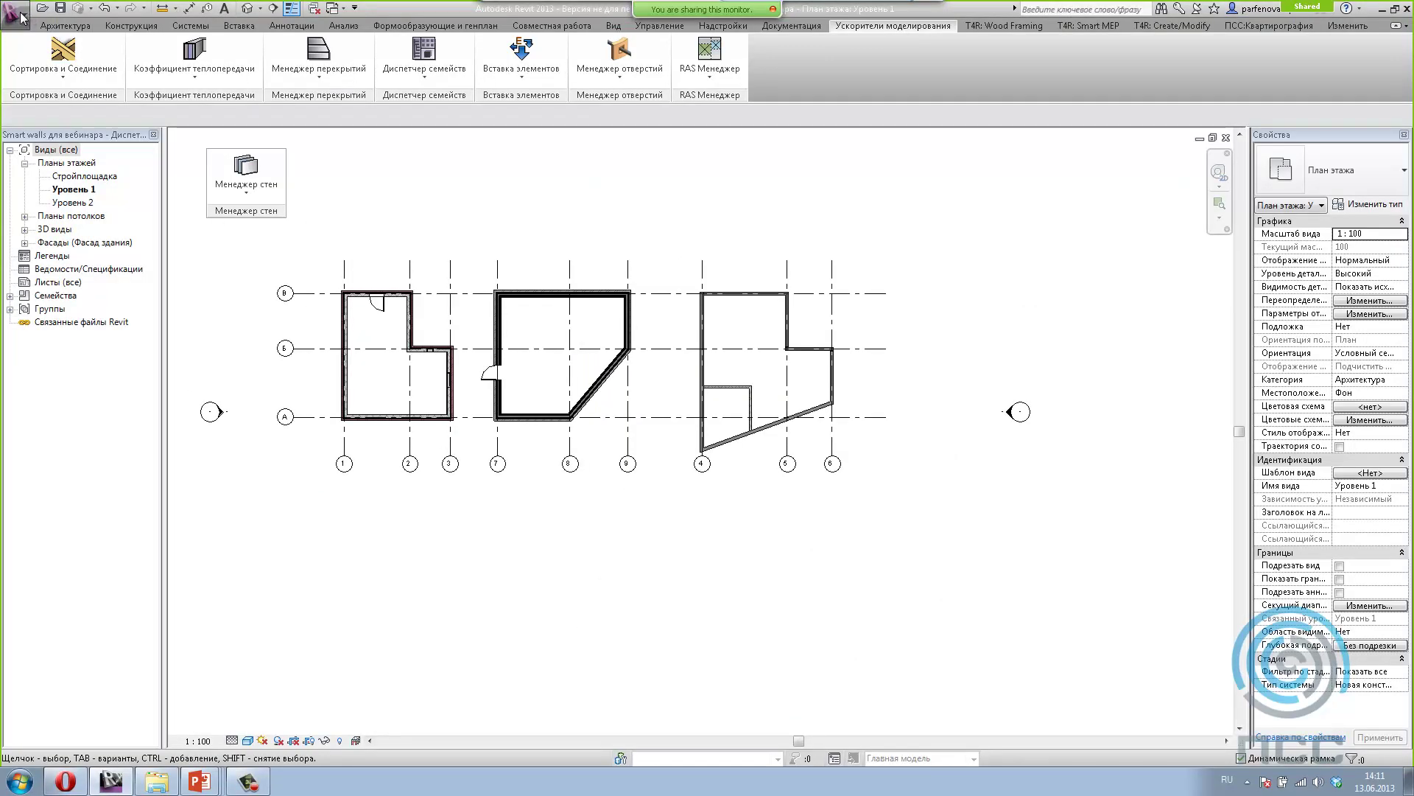
# Step: Create a new project from the Архитектурный шаблон template
pyautogui.click(16, 15)
pyautogui.moveTo(50, 67)
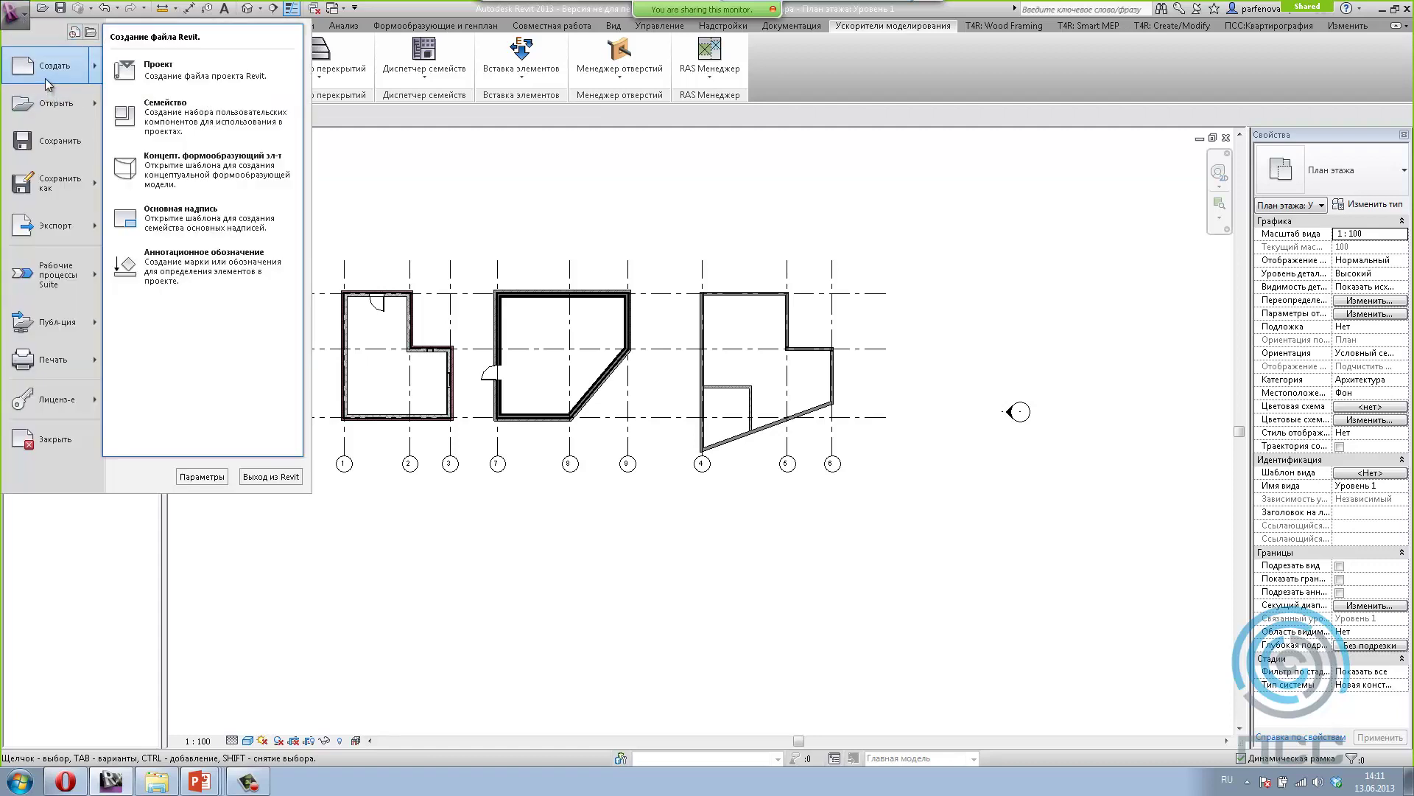
pyautogui.click(205, 79)
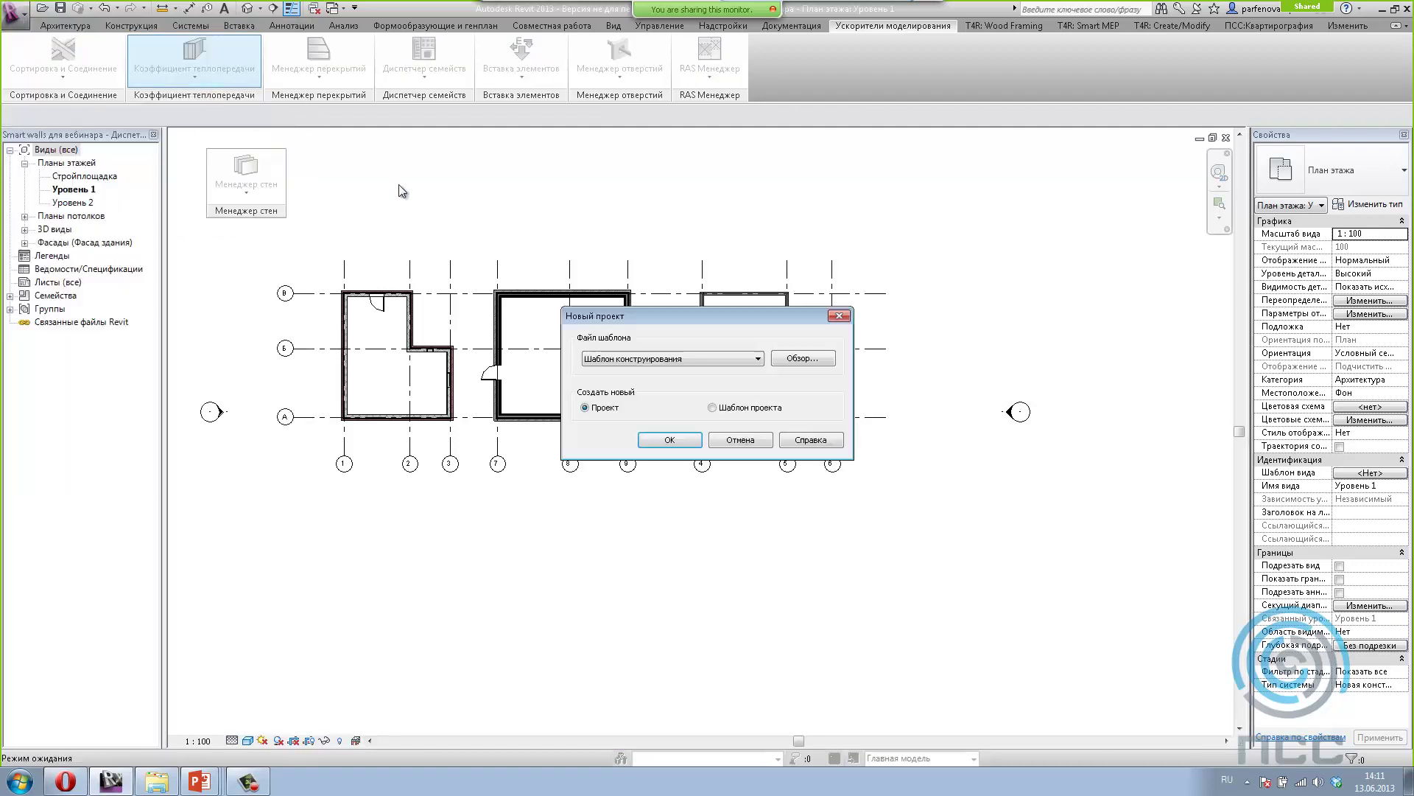
pyautogui.click(671, 358)
pyautogui.click(670, 415)
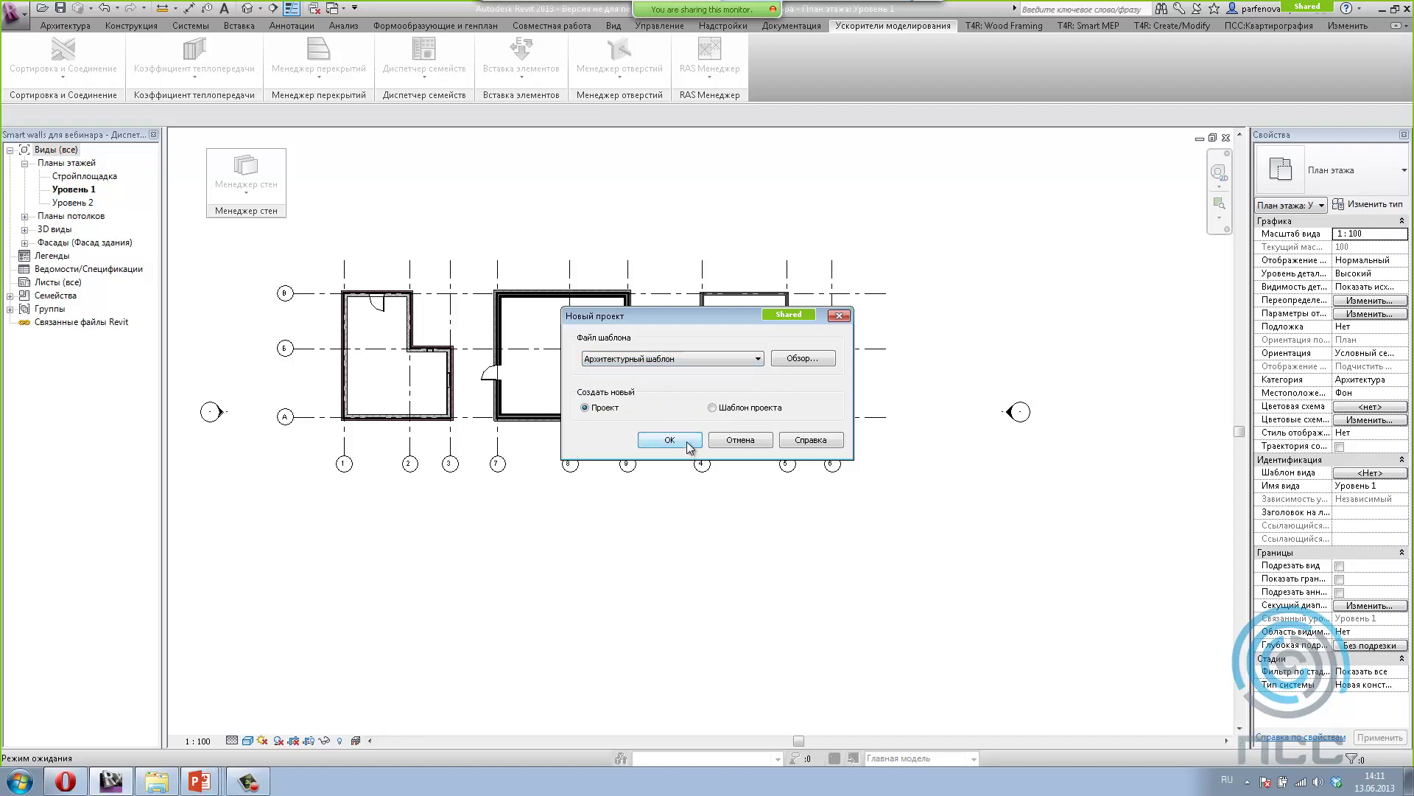
pyautogui.click(684, 442)
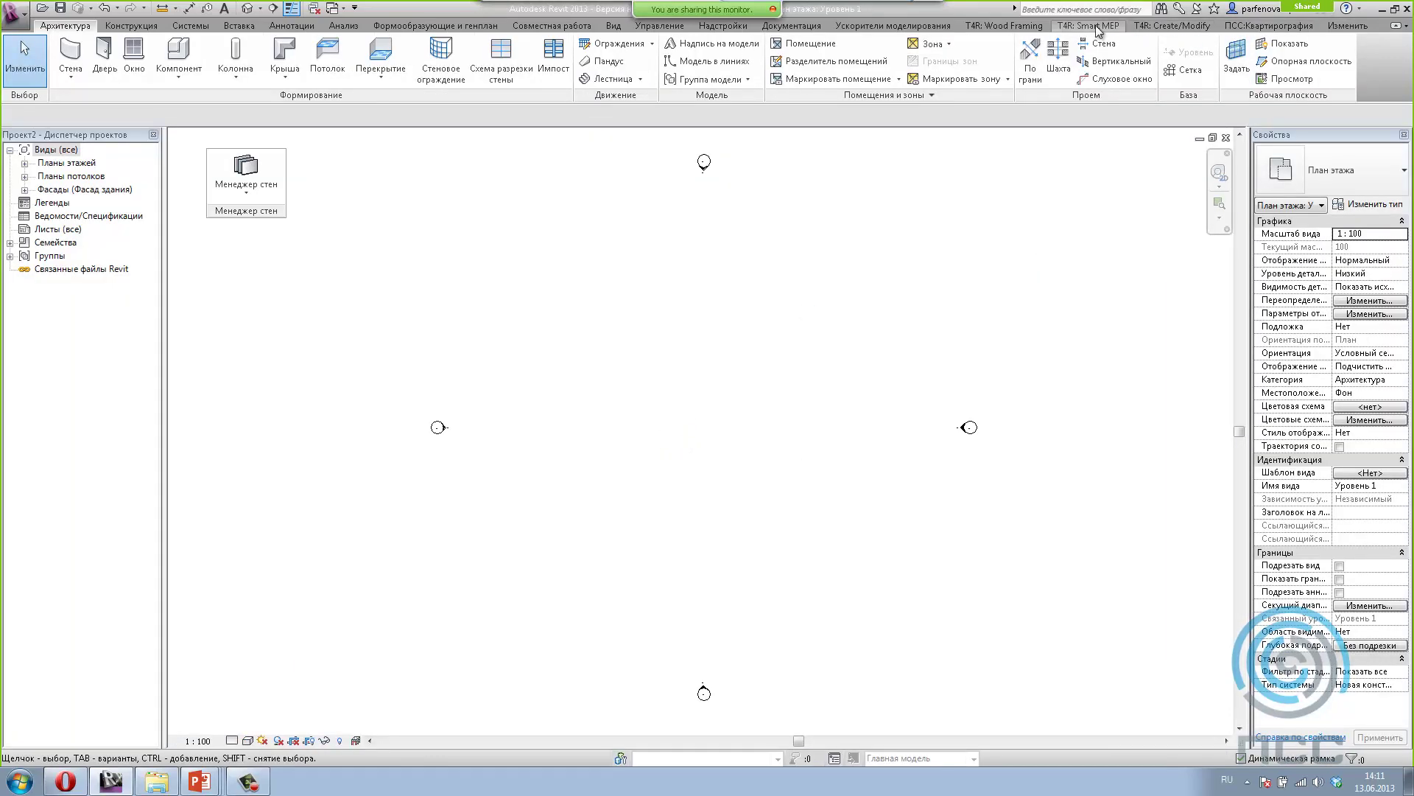
# Step: Float the Коэффициент теплопередачи panel at the canvas corner and start the Wall tool
pyautogui.click(891, 28)
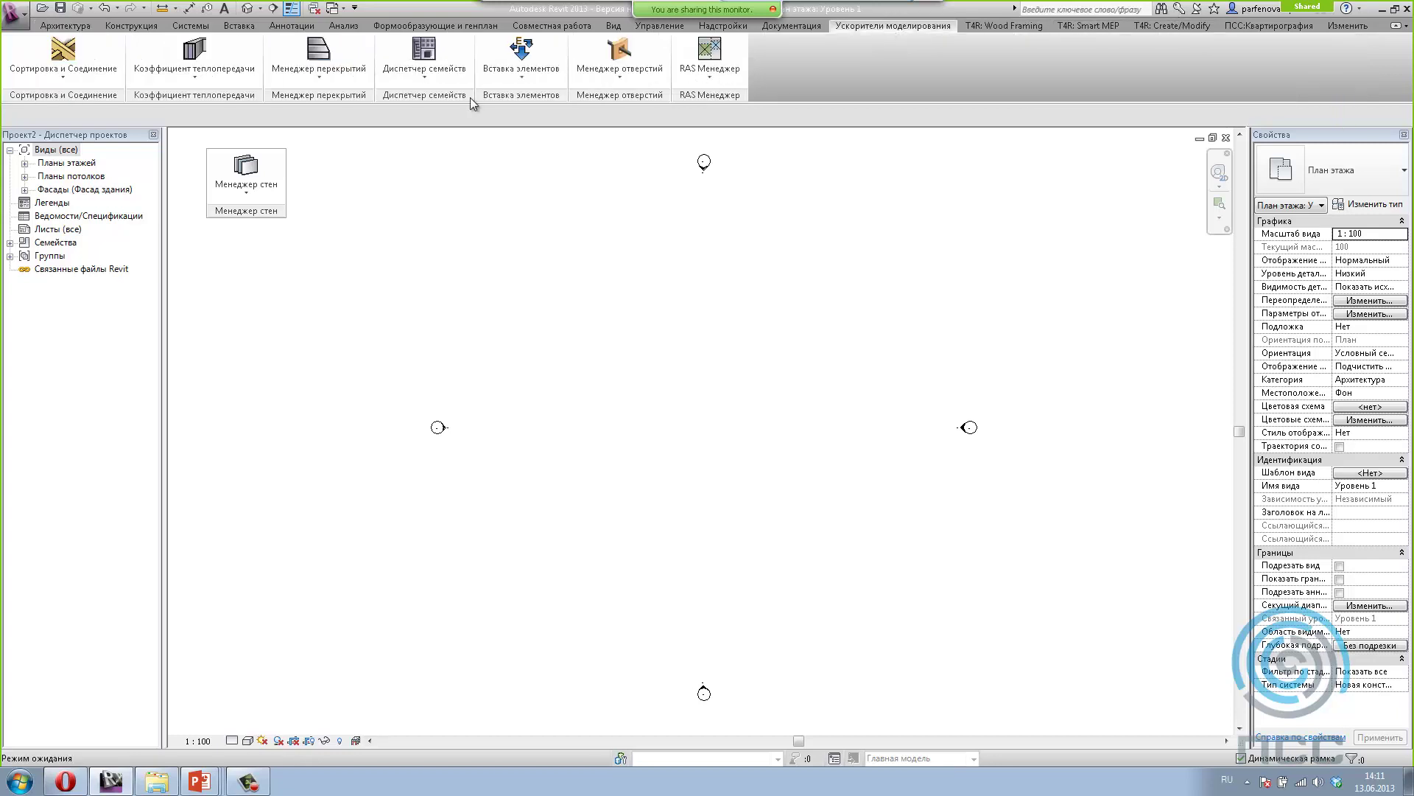
pyautogui.moveTo(182, 90)
pyautogui.mouseDown()
pyautogui.moveTo(234, 225)
pyautogui.moveTo(724, 114)
pyautogui.mouseUp()
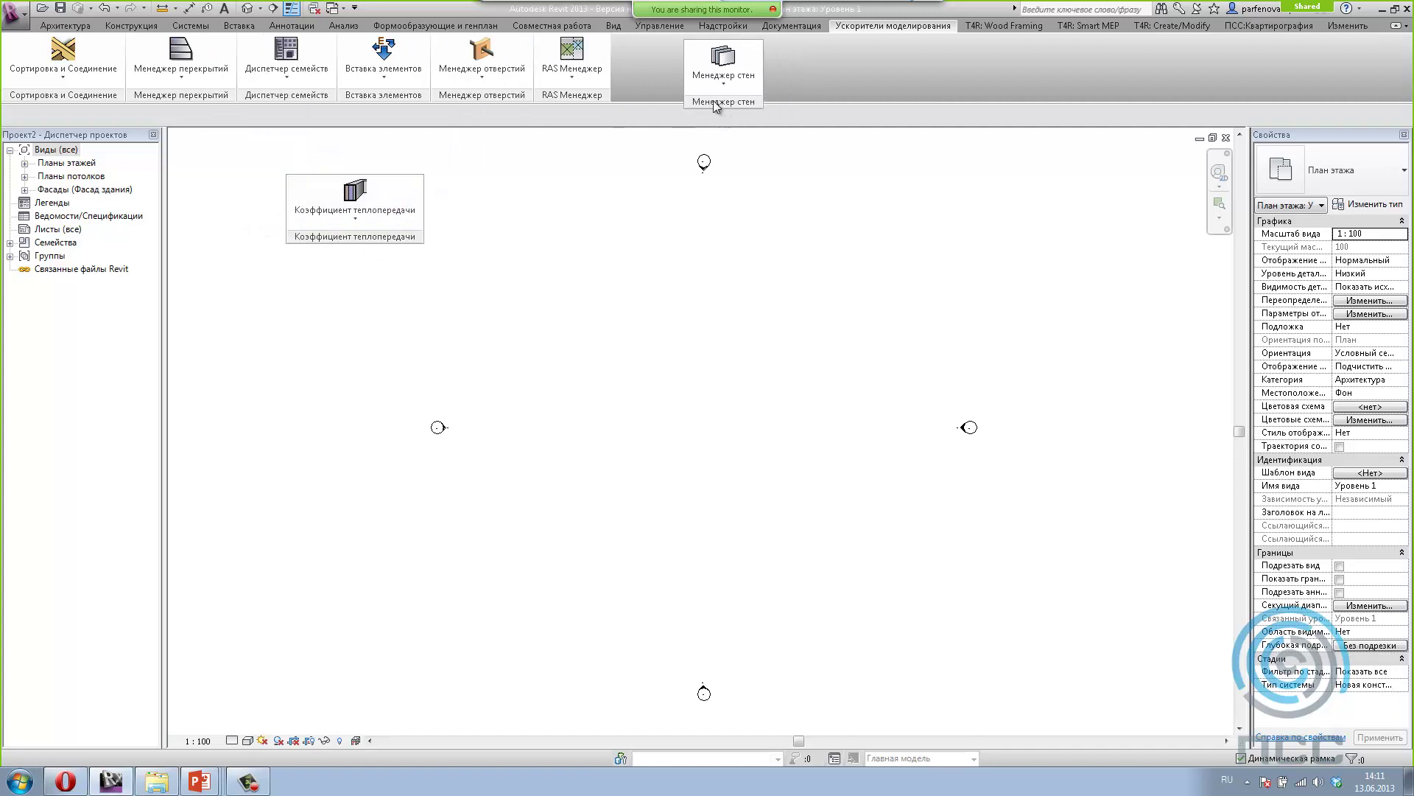
pyautogui.moveTo(336, 240); pyautogui.dragTo(238, 206)
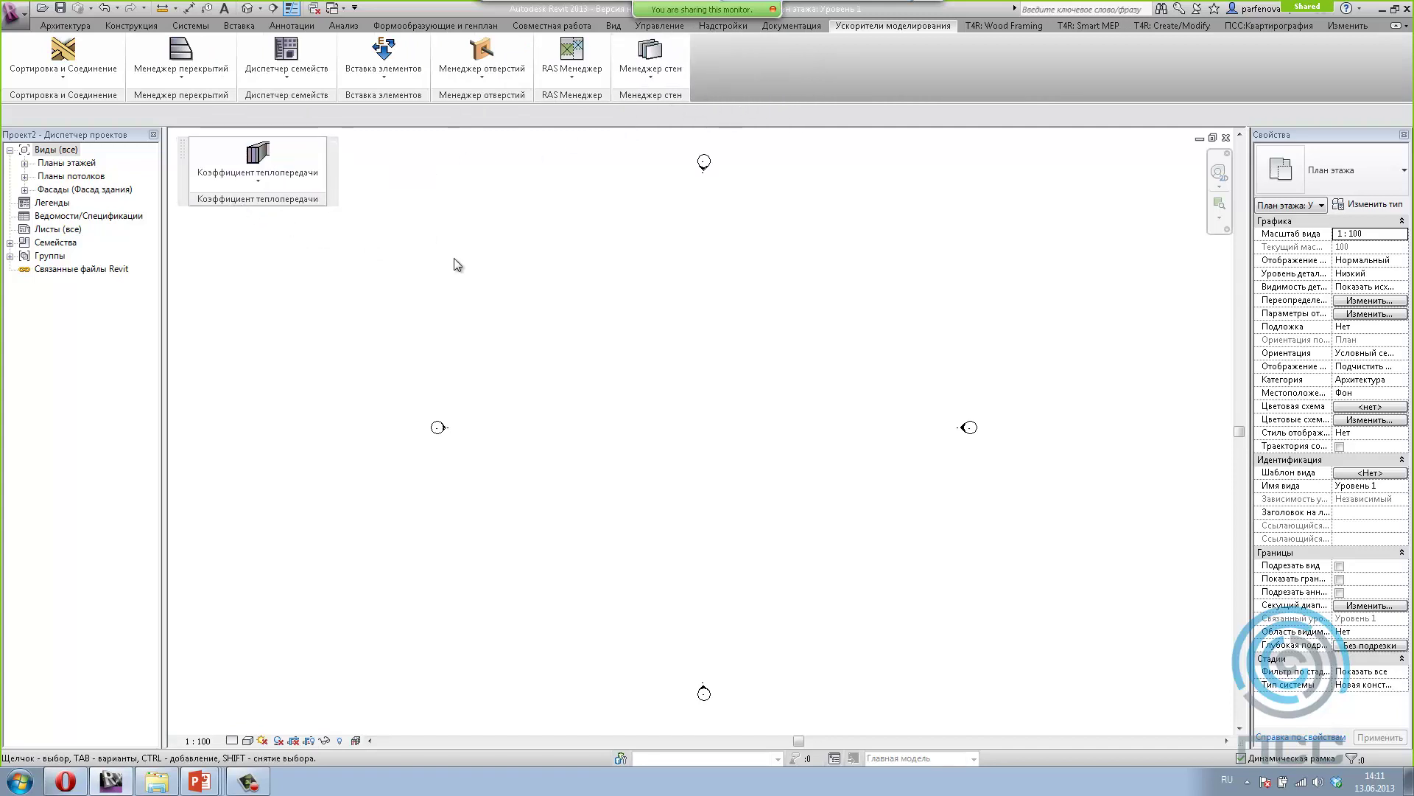
pyautogui.click(65, 26)
pyautogui.click(72, 50)
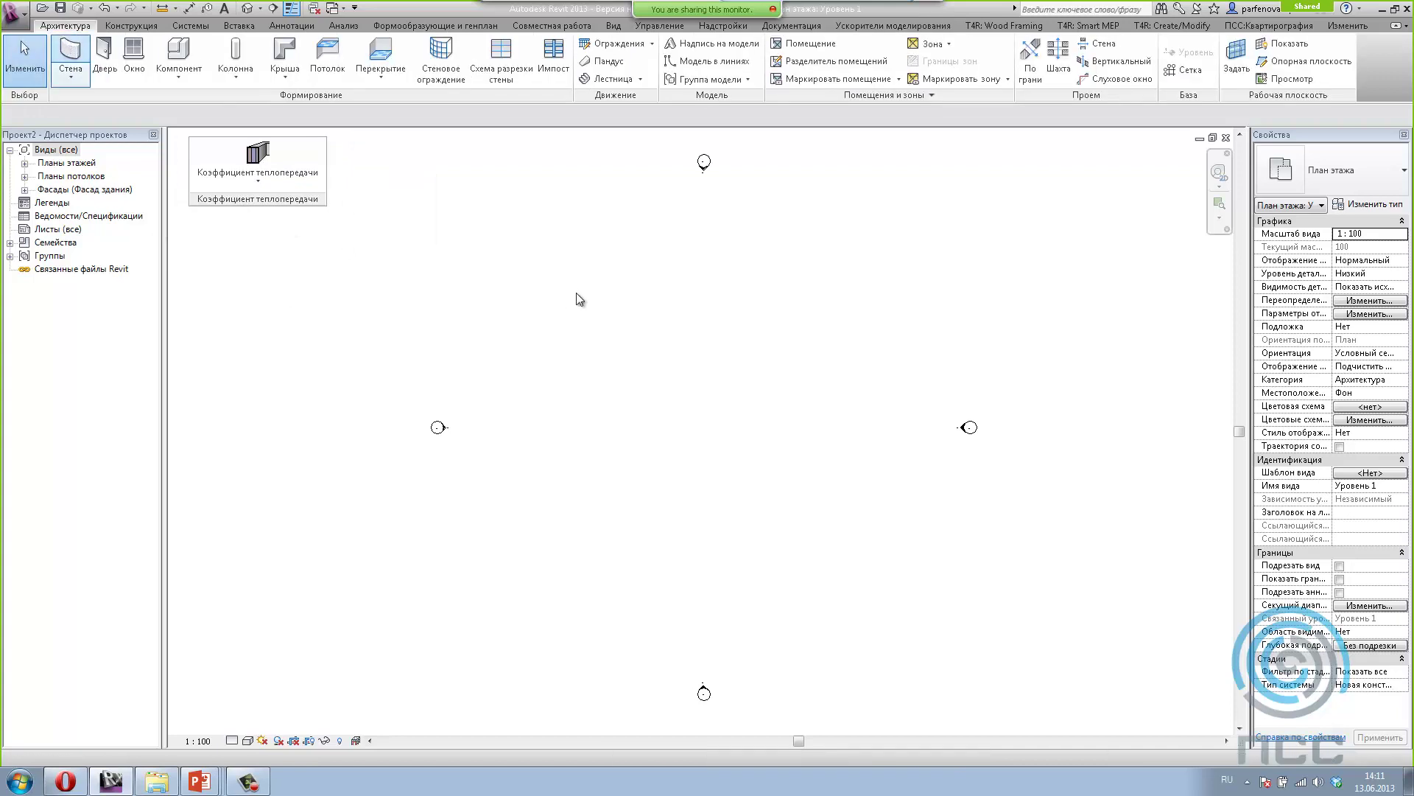
# Step: Draw one straight horizontal wall from the plan centre to the right
pyautogui.click(608, 417)
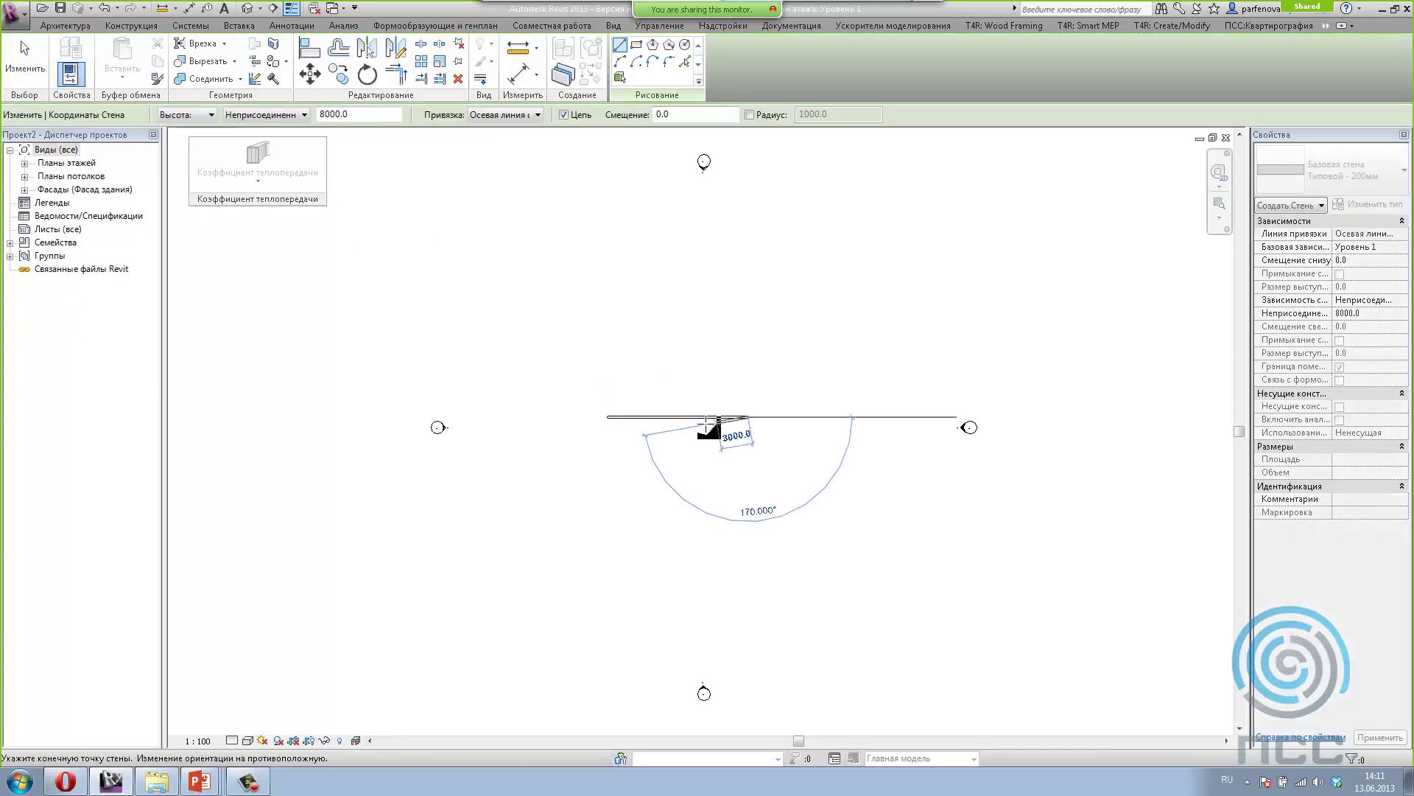
pyautogui.click(816, 405)
pyautogui.press('Escape')
pyautogui.press('Escape')
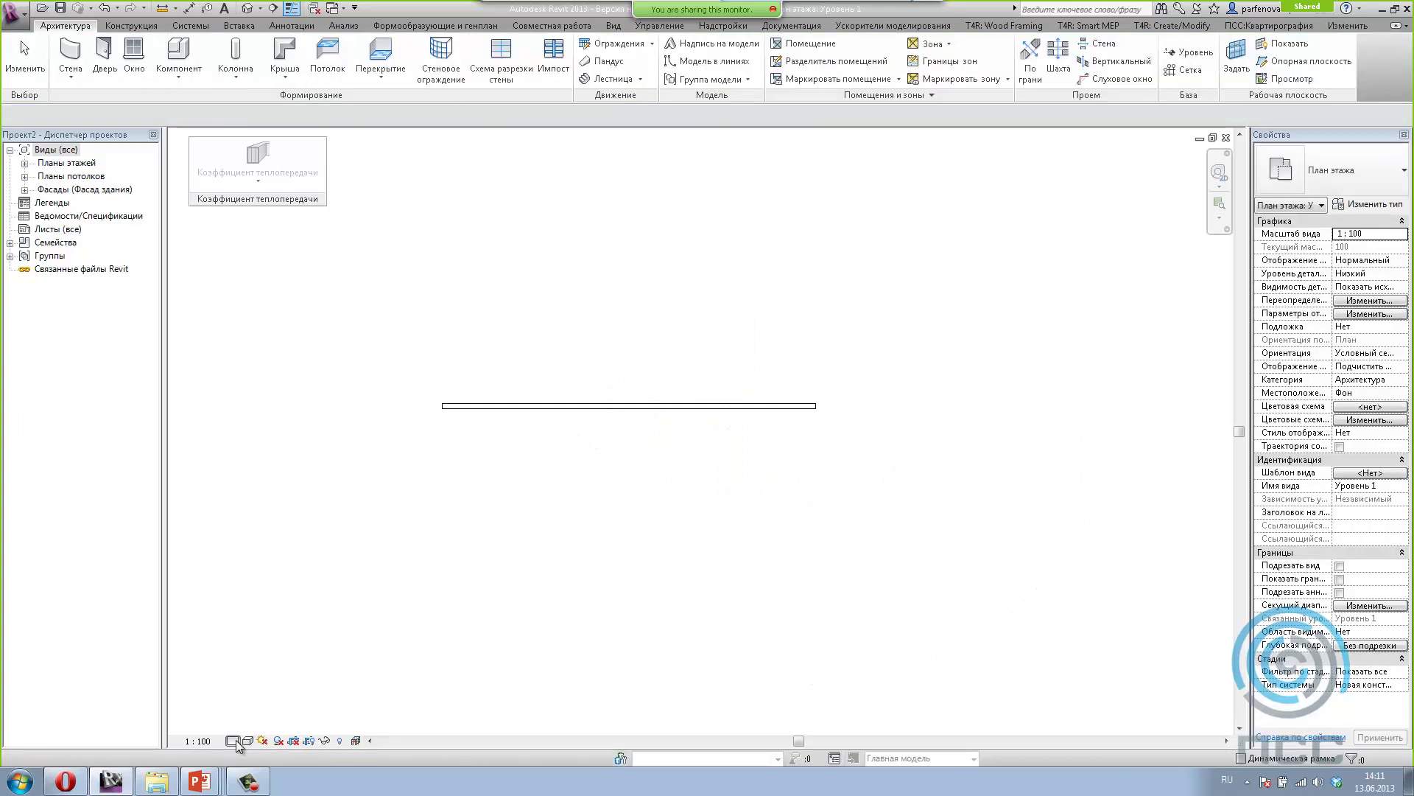
# Step: Switch to Shaded and run Загрузка материалов и создание общих параметров, creating 196 materials
pyautogui.click(247, 741)
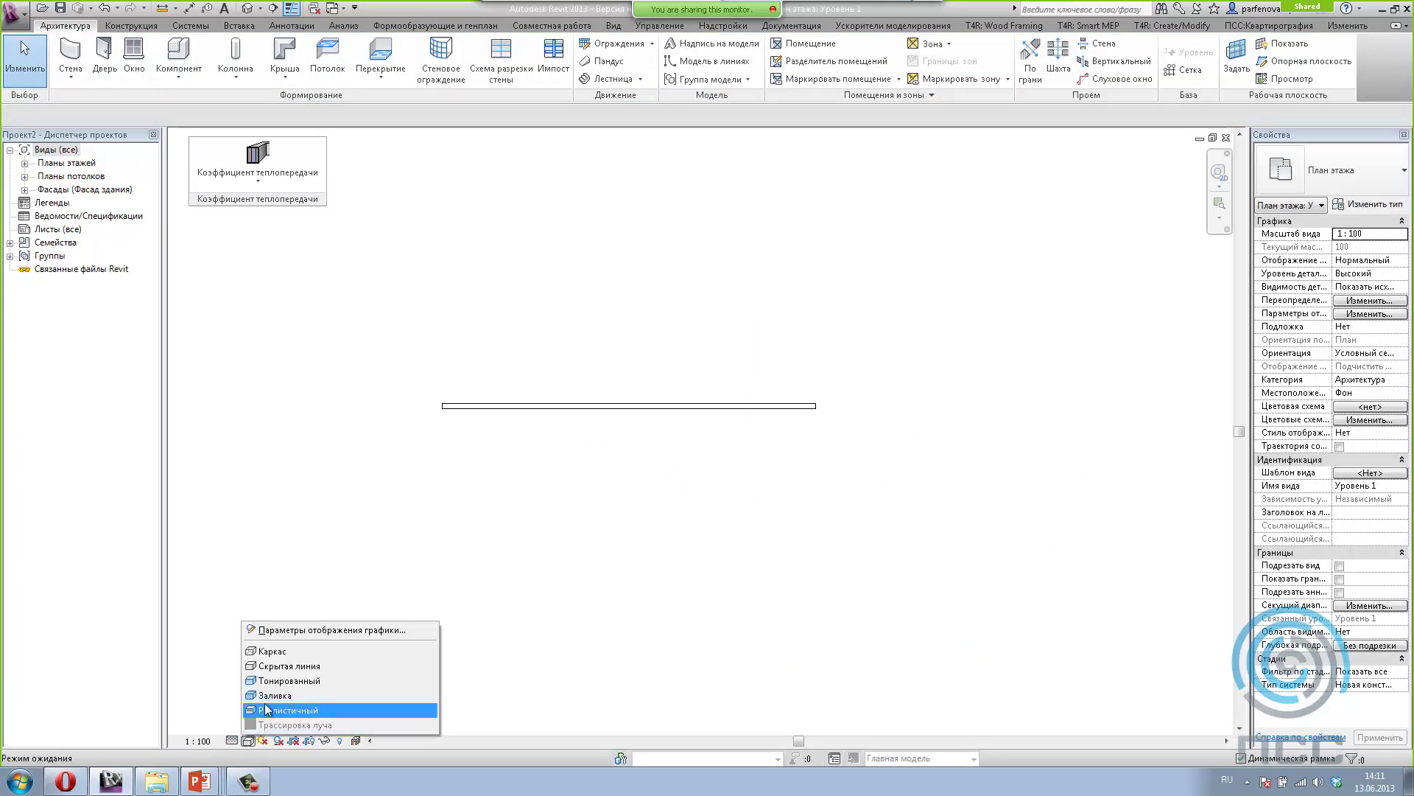
pyautogui.click(277, 686)
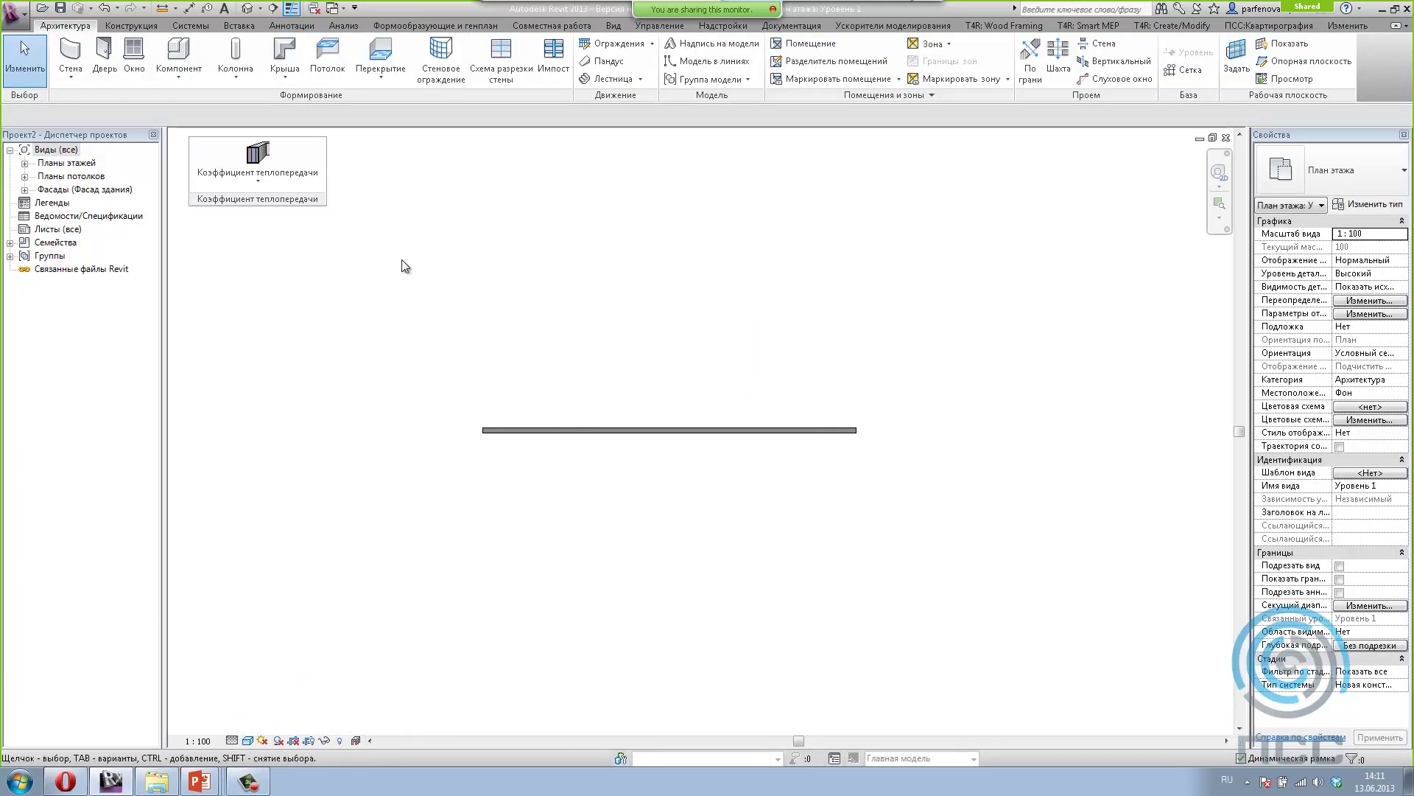
pyautogui.click(255, 190)
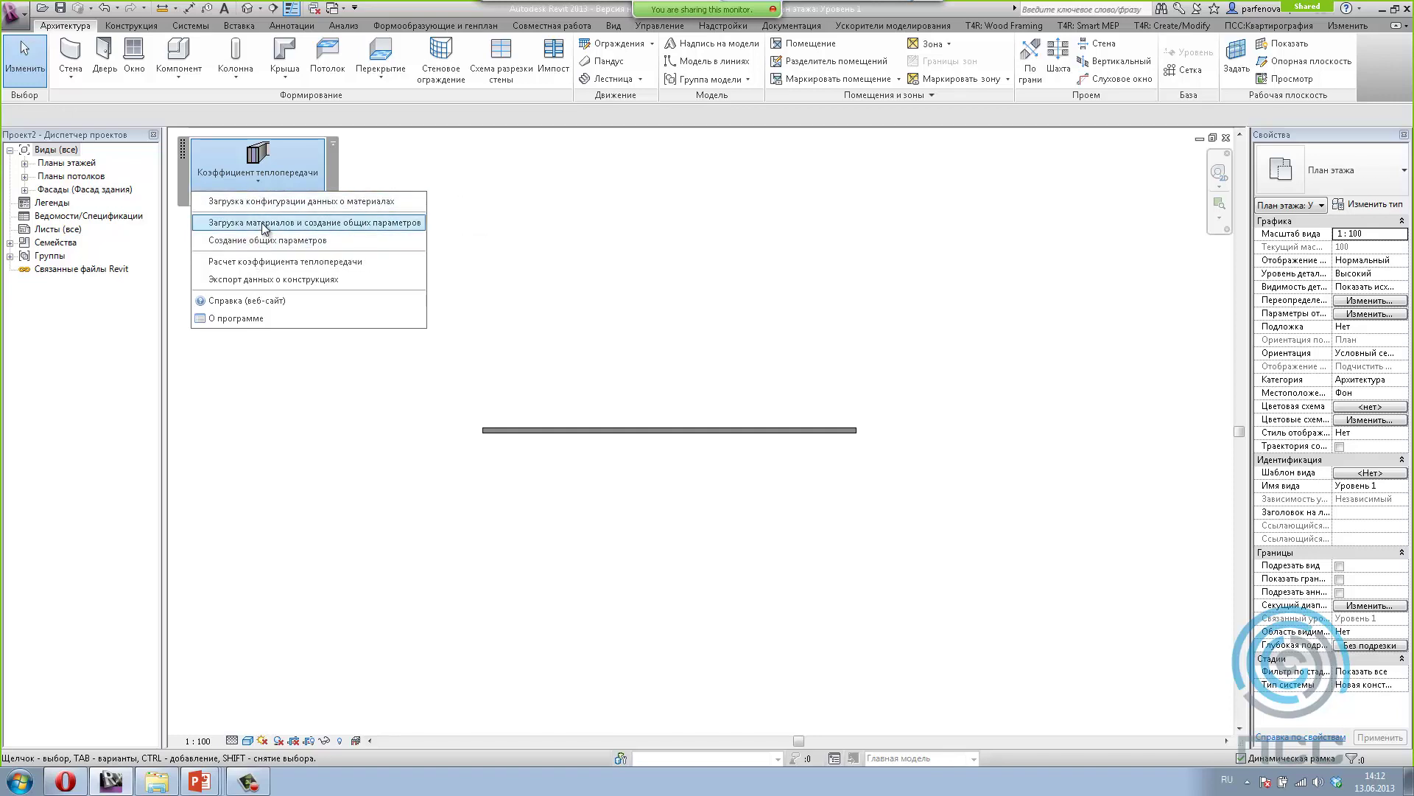
pyautogui.click(264, 223)
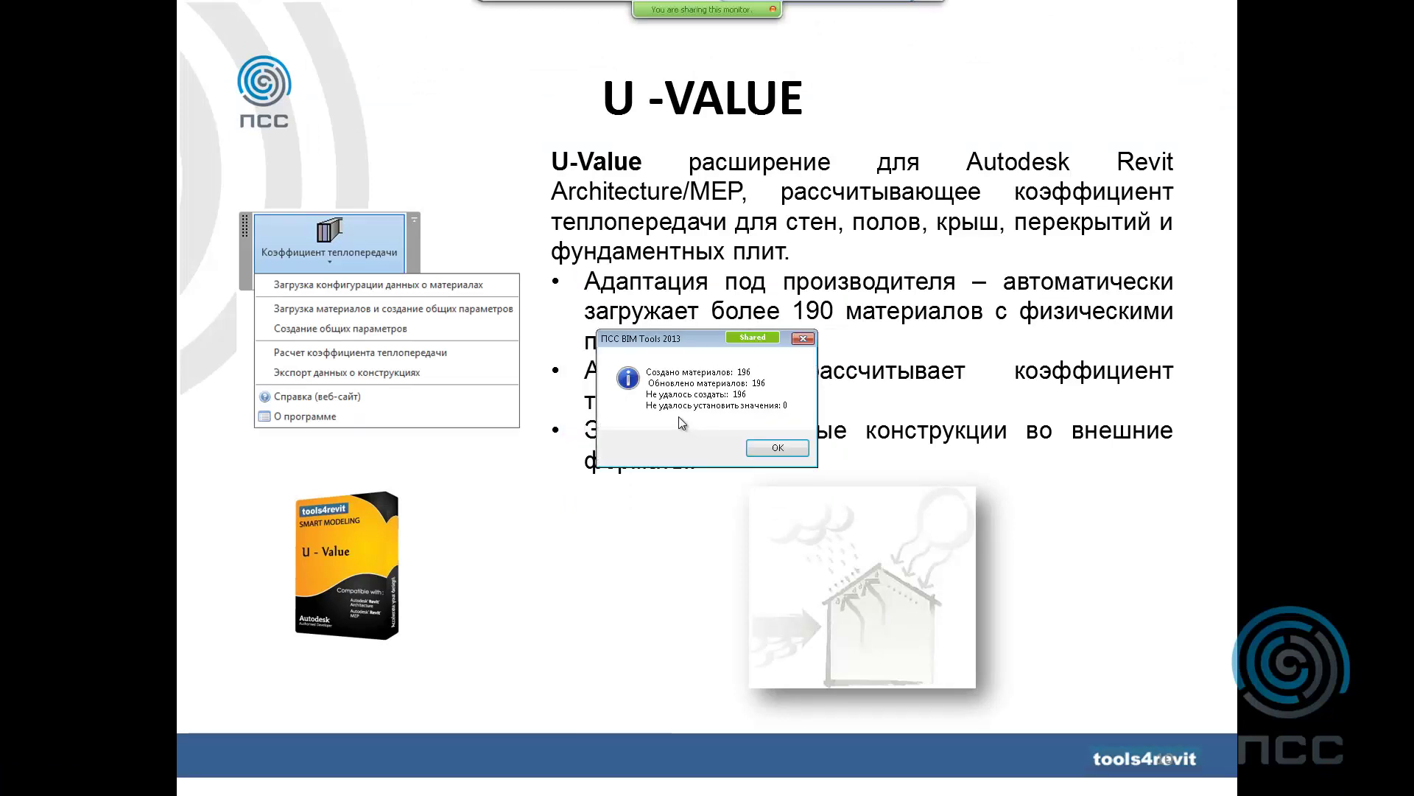
# Step: Dismiss the materials report, advance to the Create shared parameters slide, and return to Revit
pyautogui.click(766, 454)
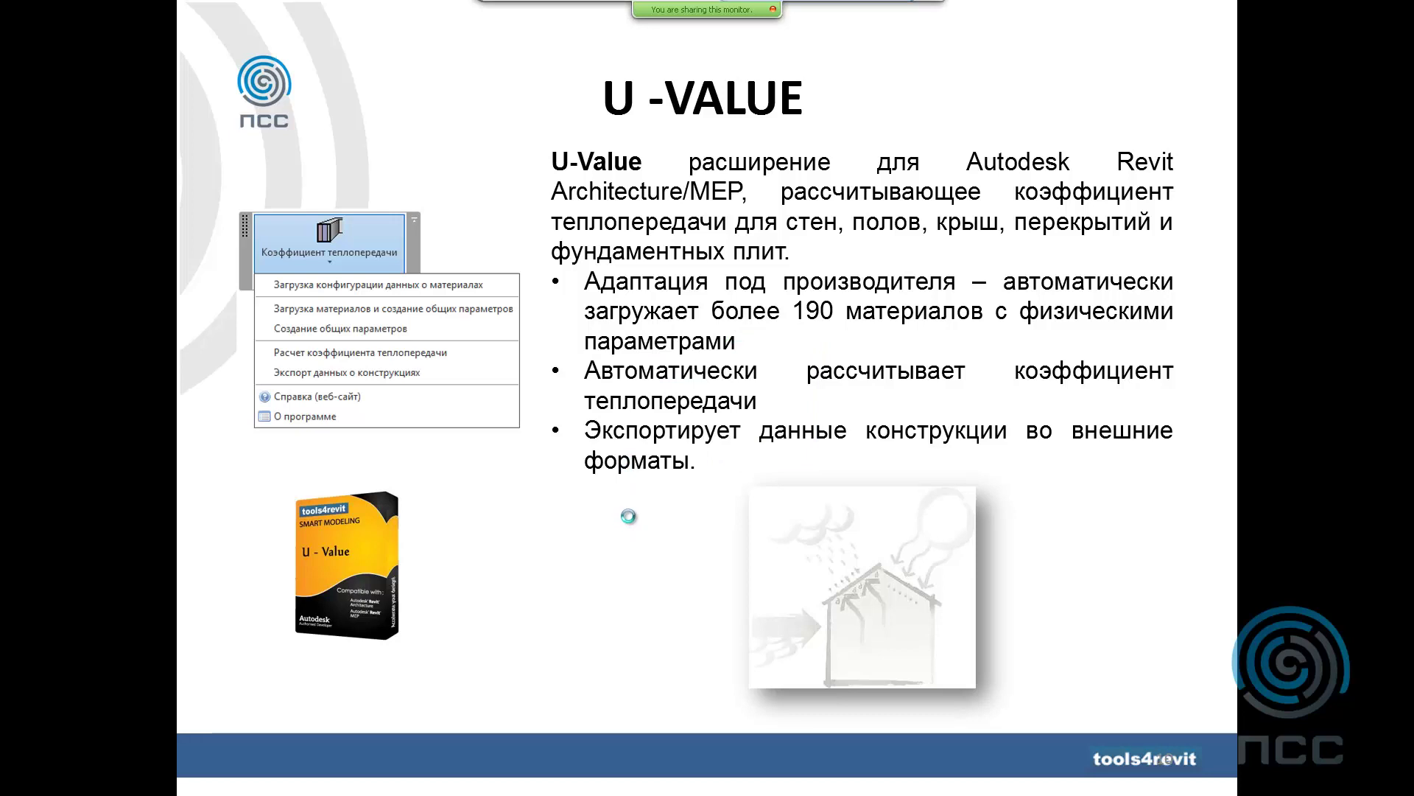
pyautogui.click(630, 520)
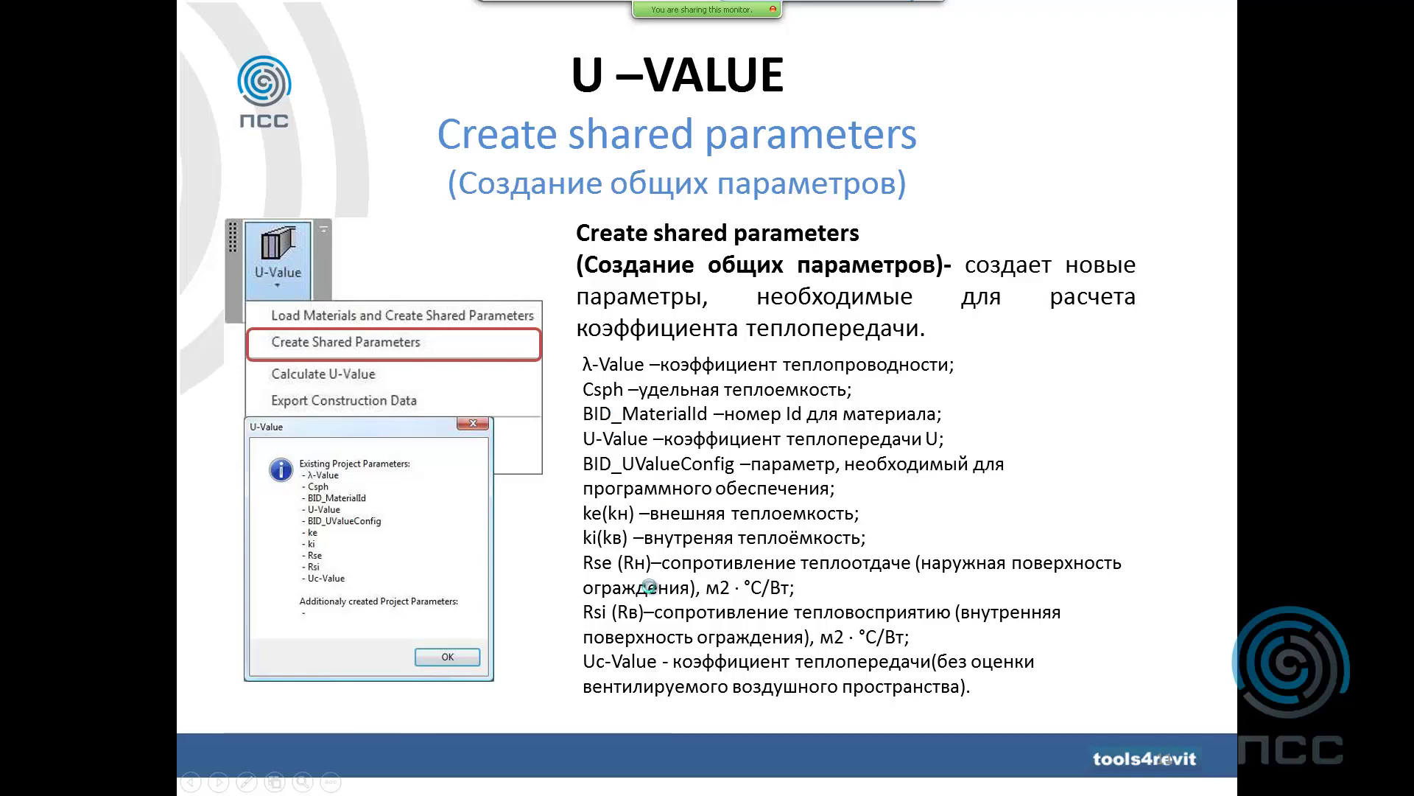
pyautogui.hotkey('alt', 'Tab')
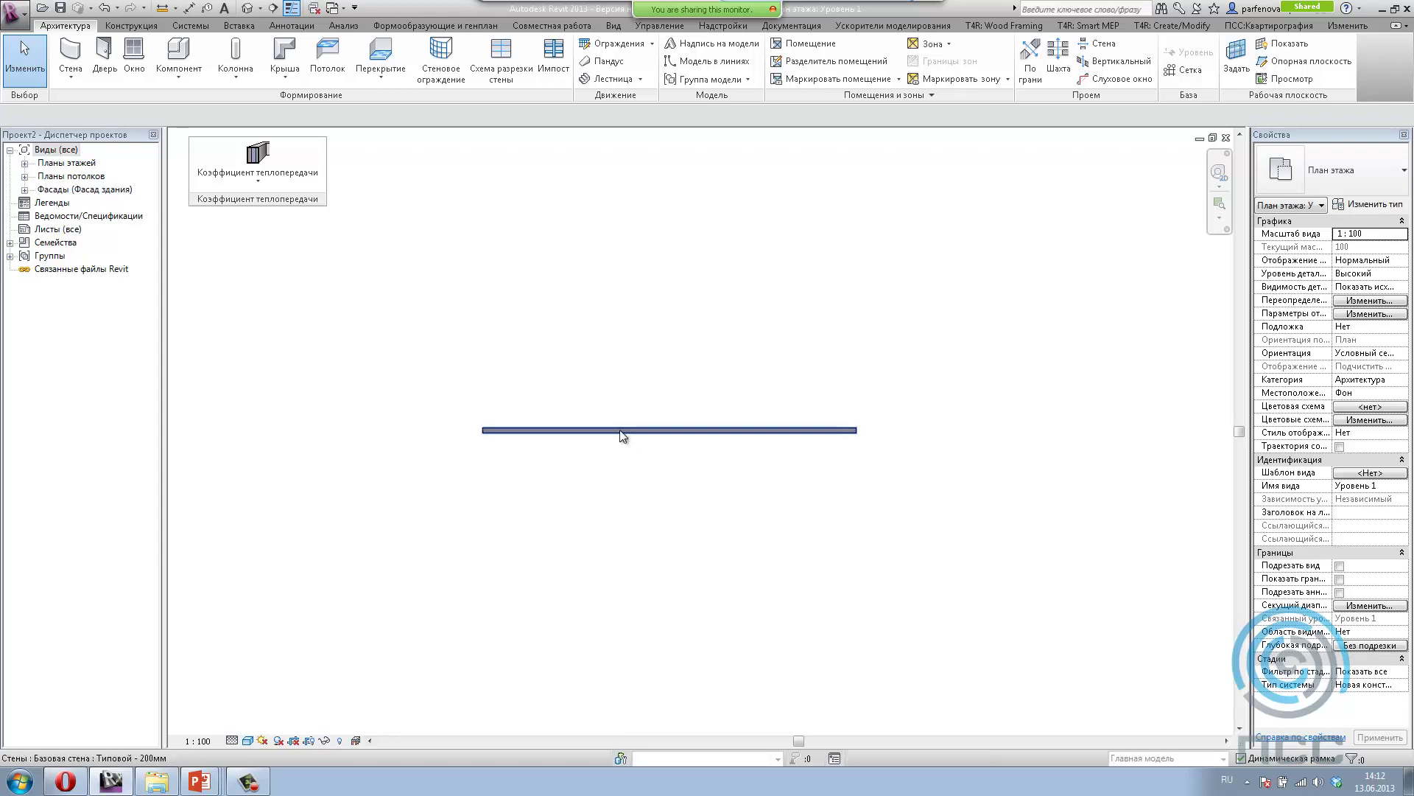
# Step: Open the wall type's Edit Assembly and edit the second layer's material
pyautogui.click(627, 430)
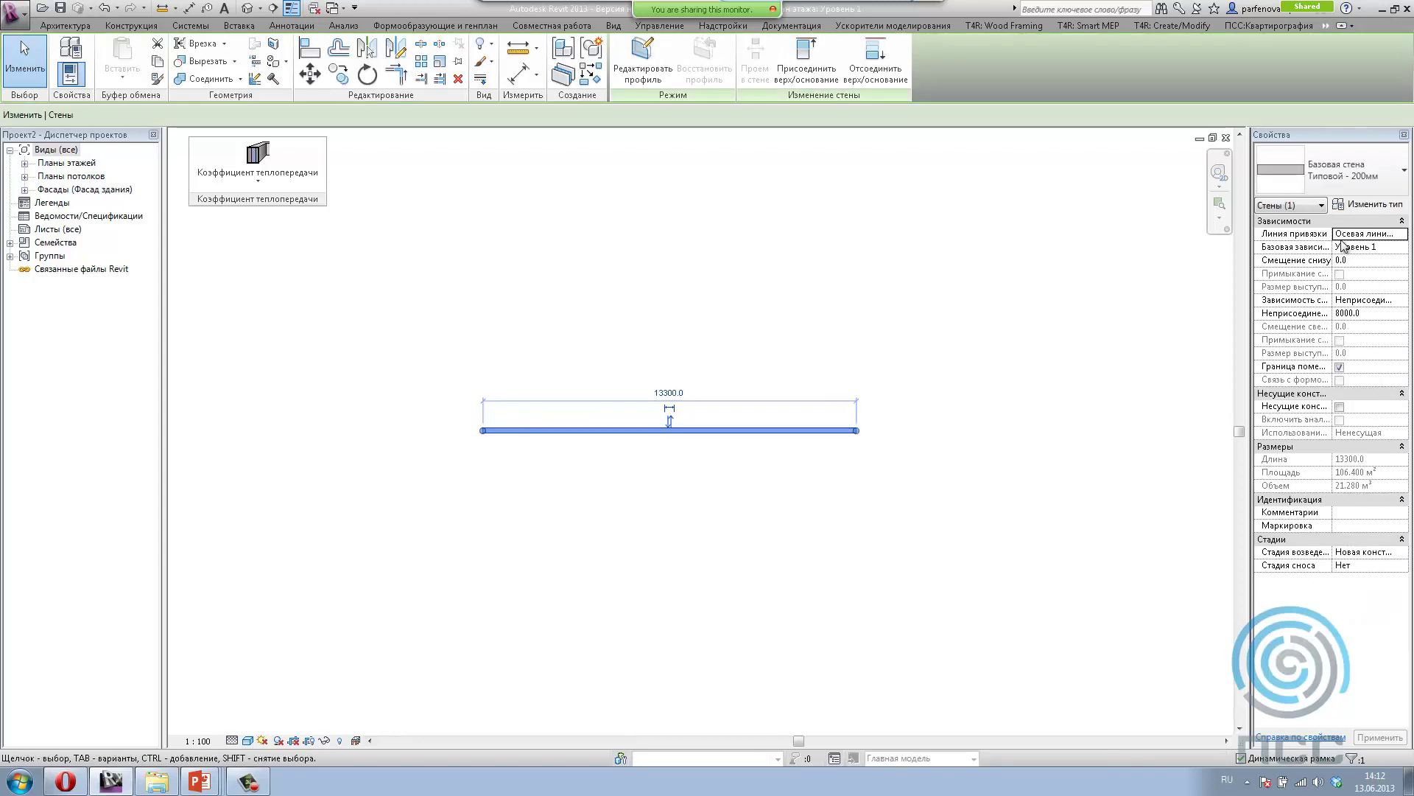
pyautogui.click(1368, 207)
pyautogui.click(831, 246)
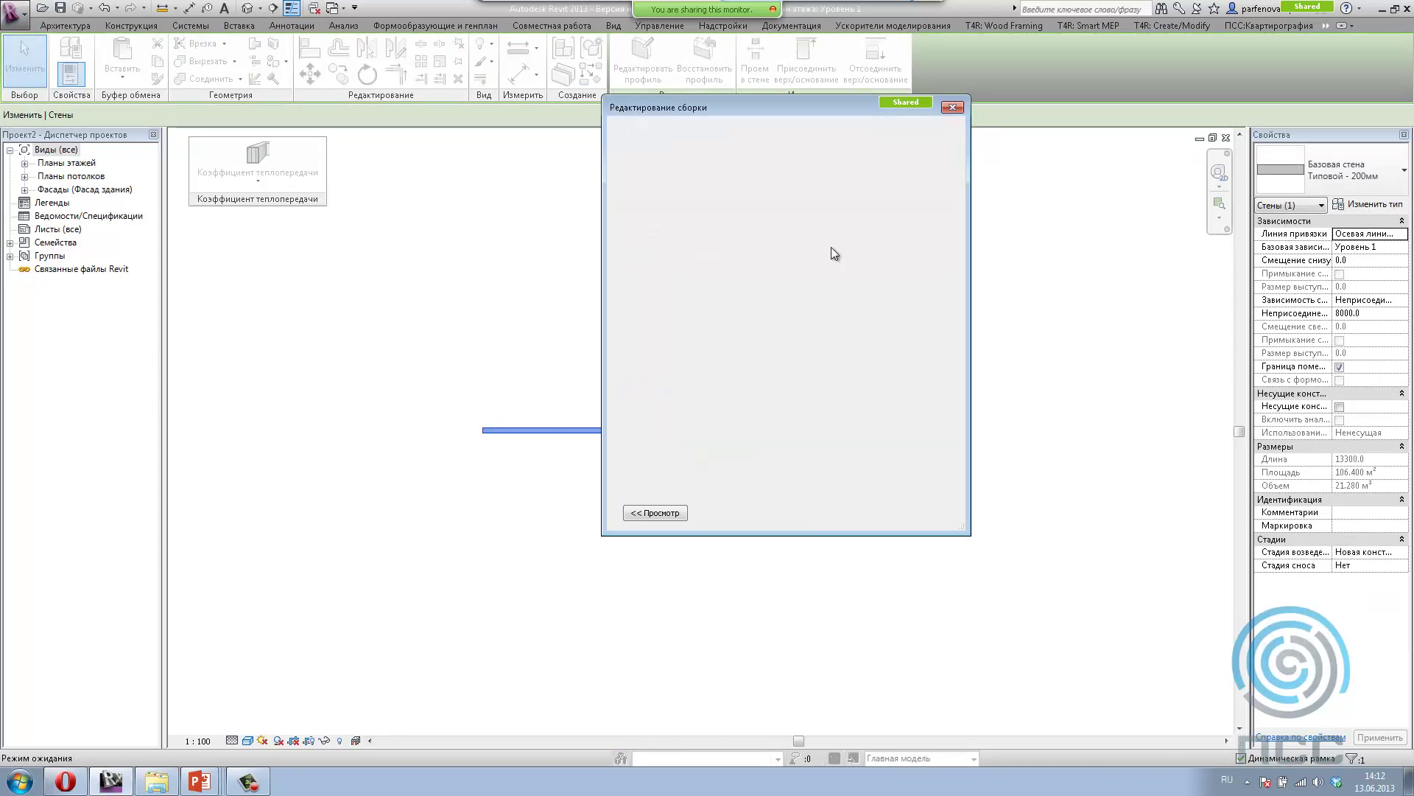
pyautogui.click(759, 267)
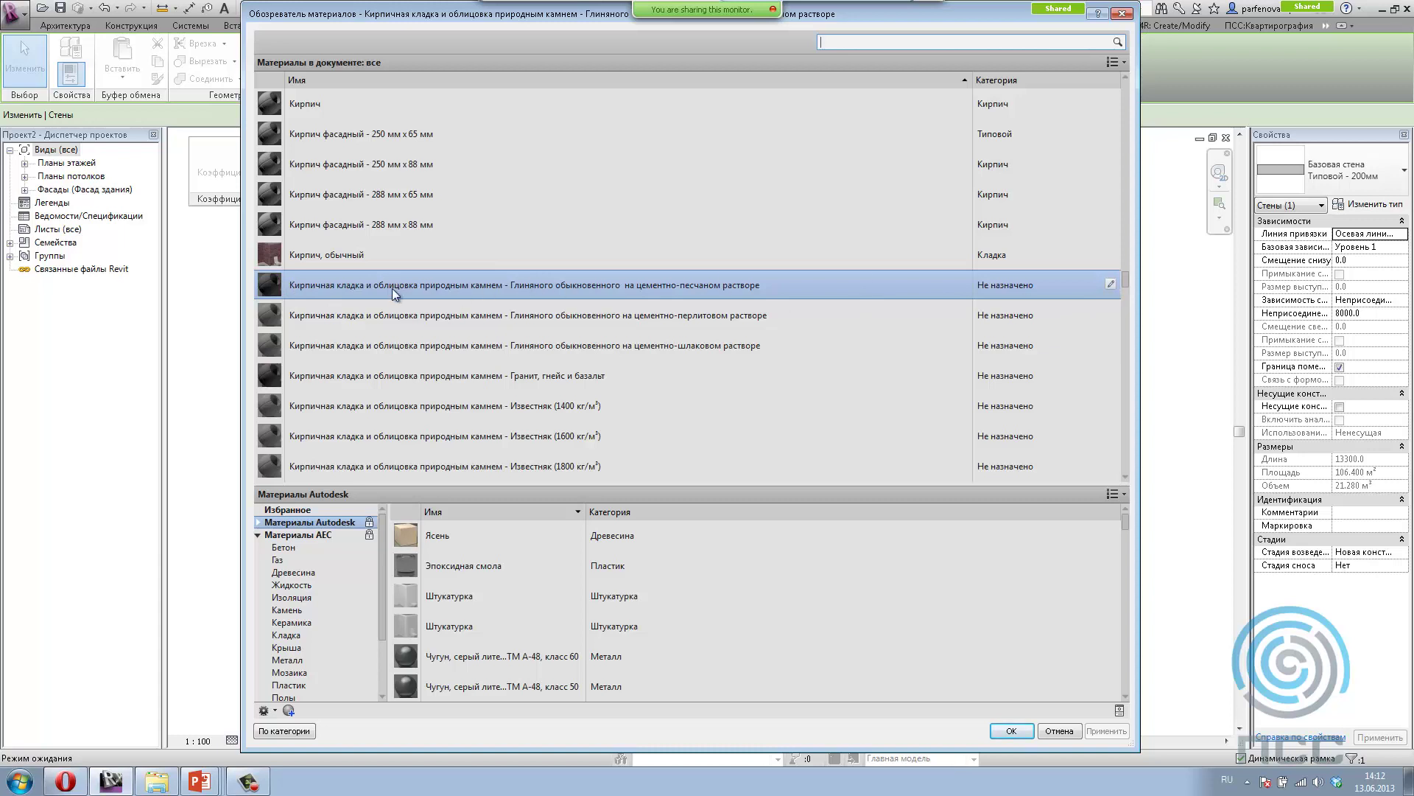
# Step: Check the brick material's λ-Value 0.560 and Cyph 0.880, then return to the layer structure
pyautogui.click(1110, 283)
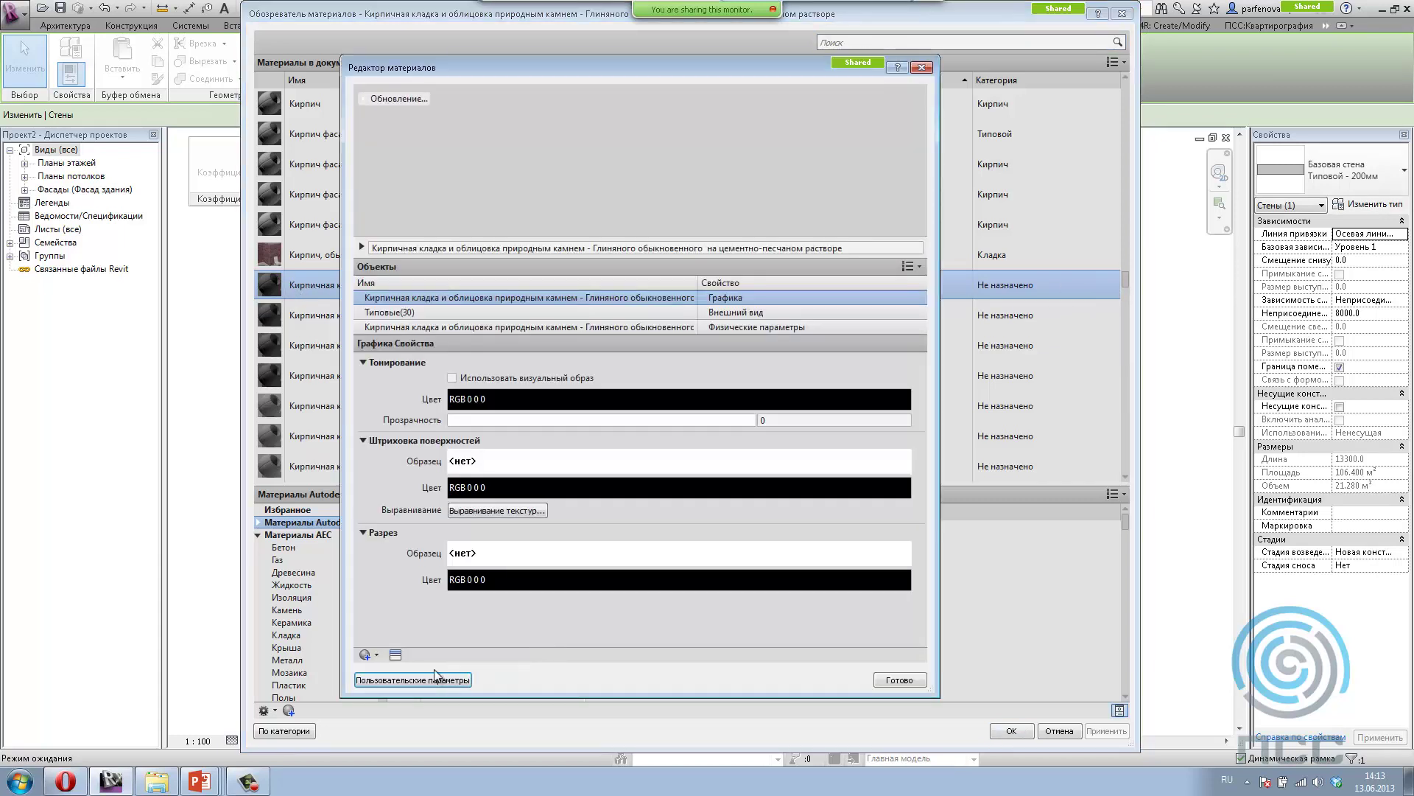
pyautogui.click(425, 679)
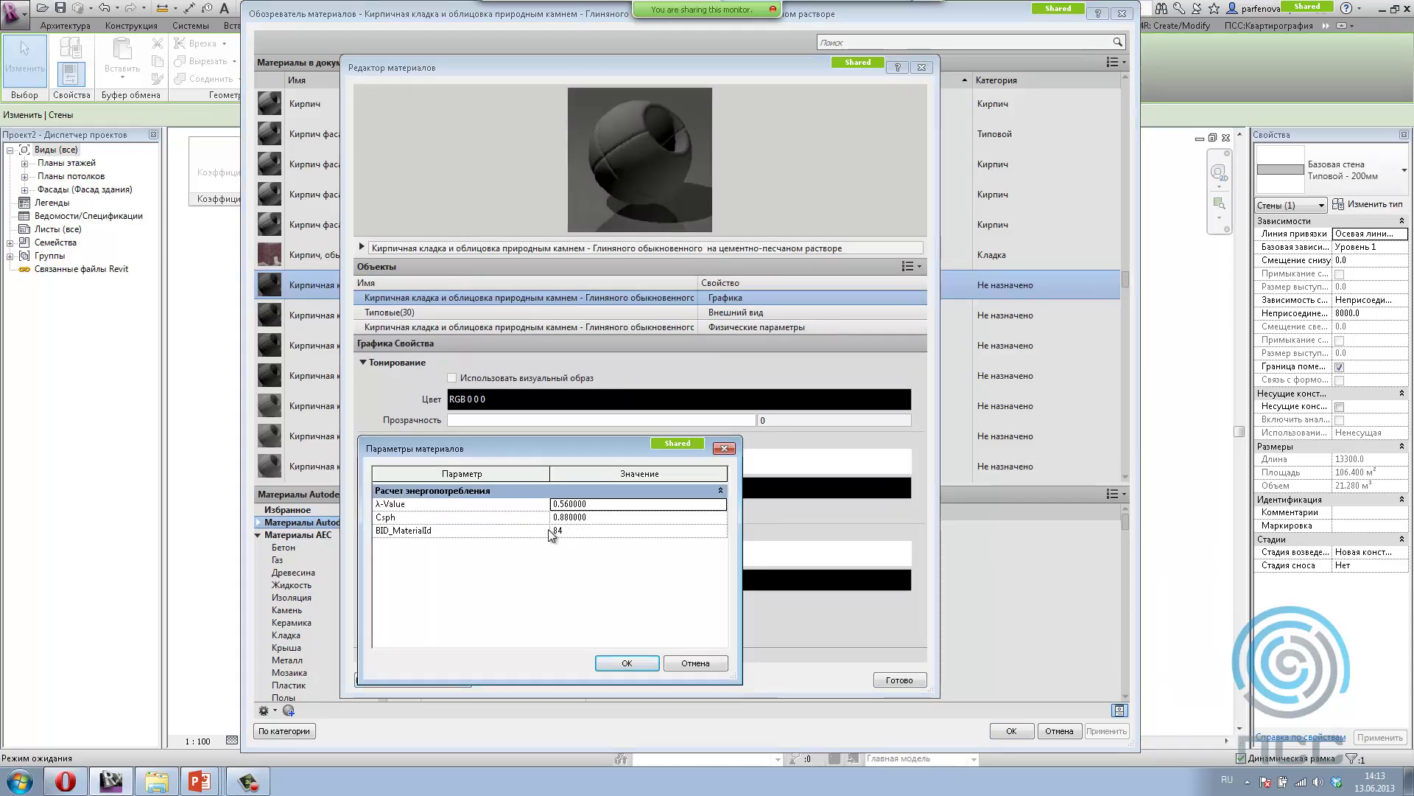
pyautogui.click(627, 663)
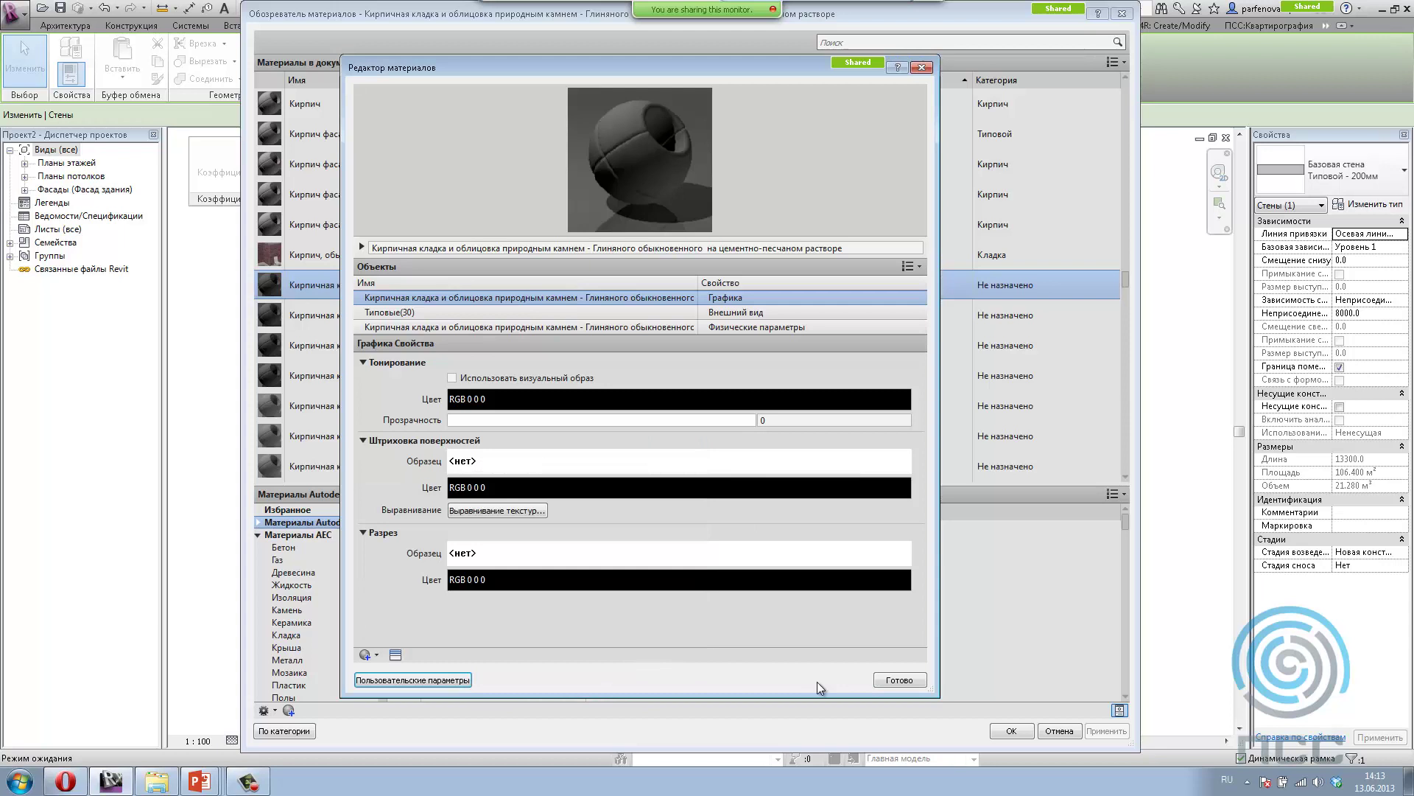
pyautogui.click(899, 679)
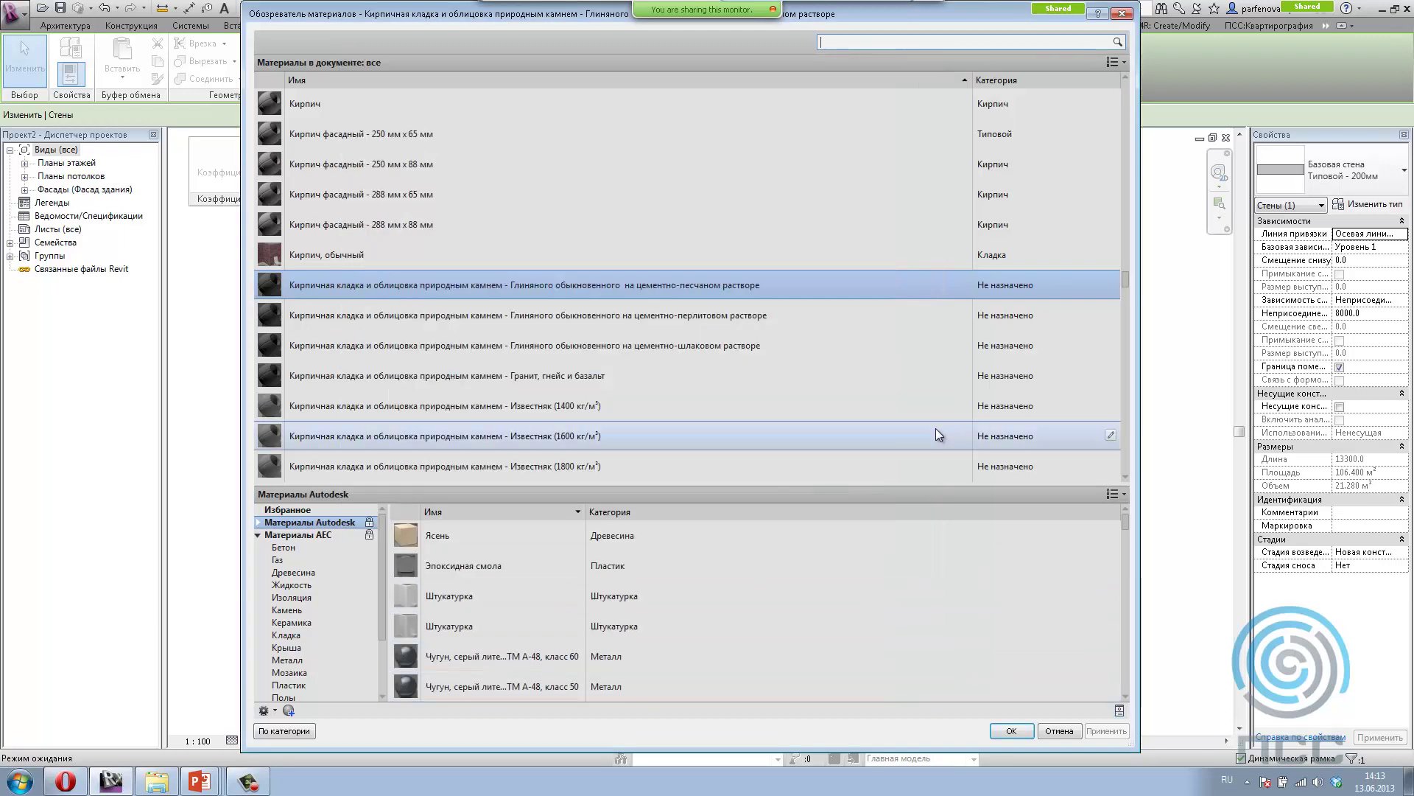
pyautogui.click(1011, 731)
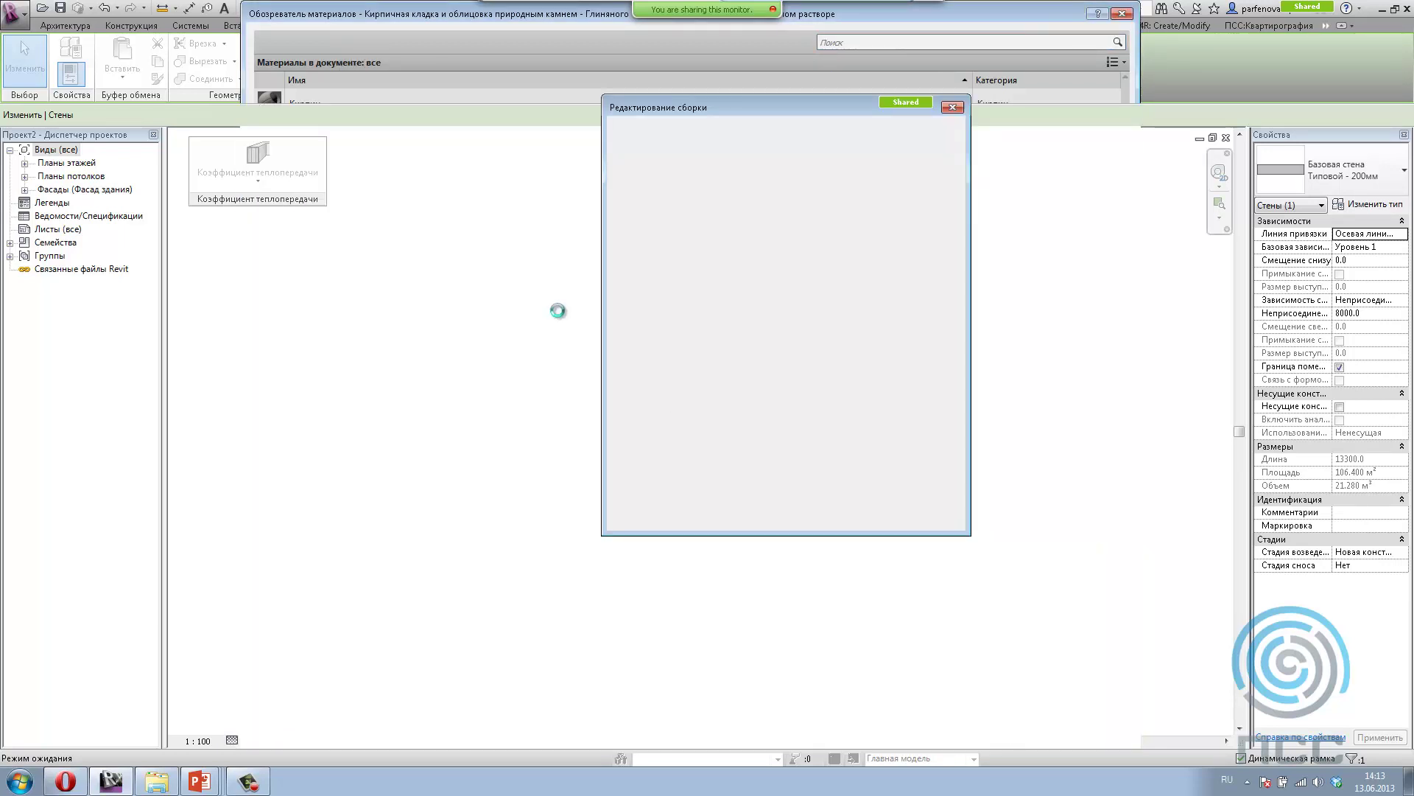
# Step: Insert a new wall layer and inspect the Кирпич, обычный material's energy parameters
pyautogui.click(660, 364)
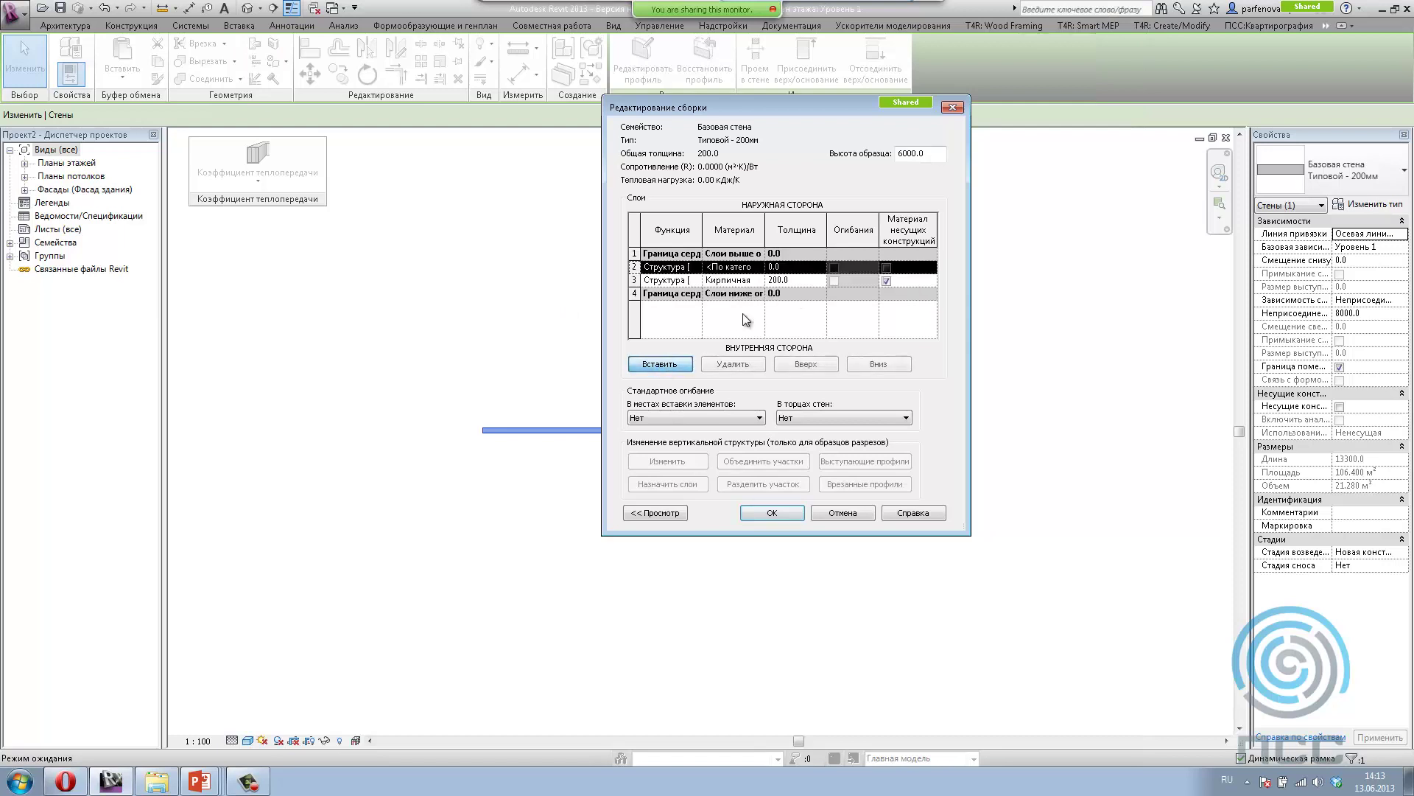
pyautogui.click(759, 268)
pyautogui.click(758, 267)
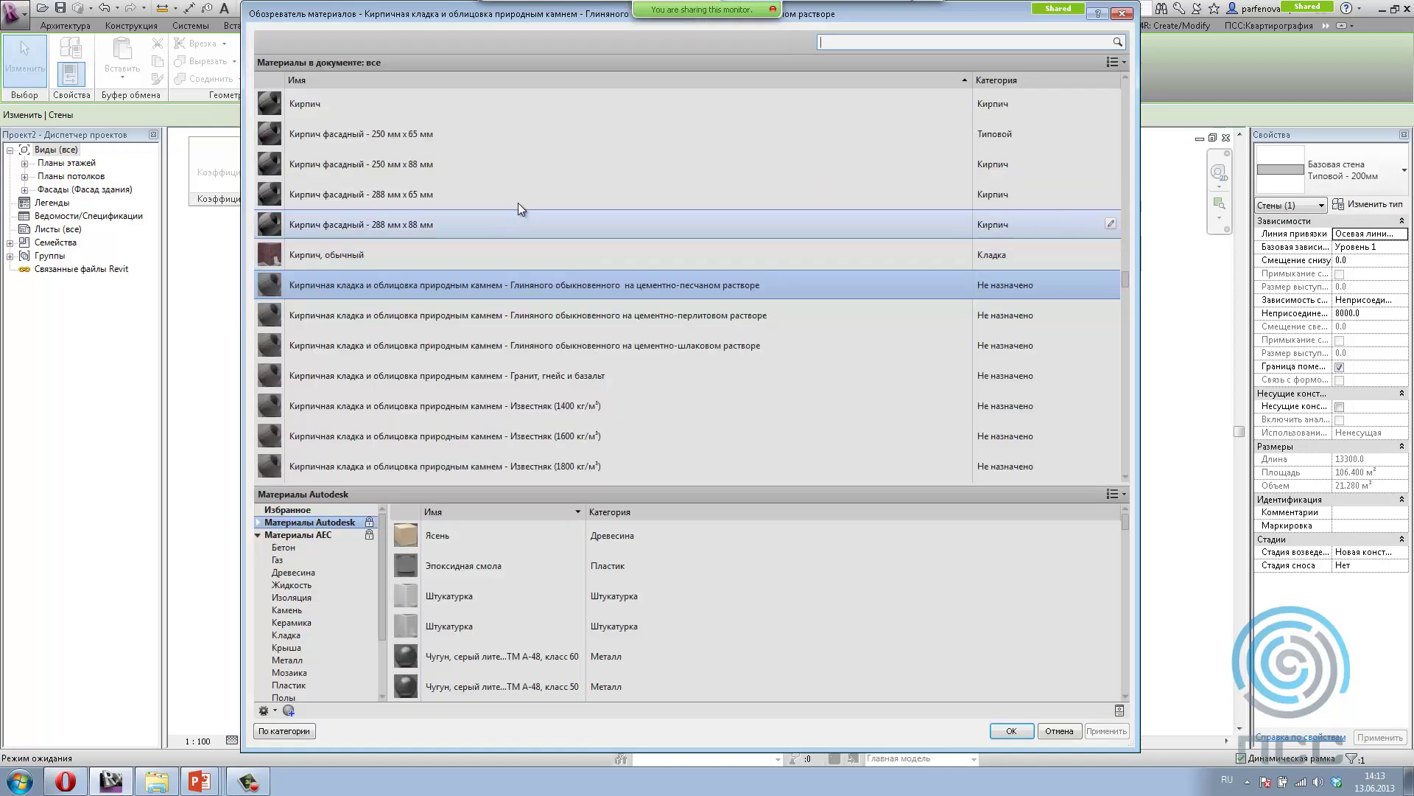
pyautogui.click(370, 250)
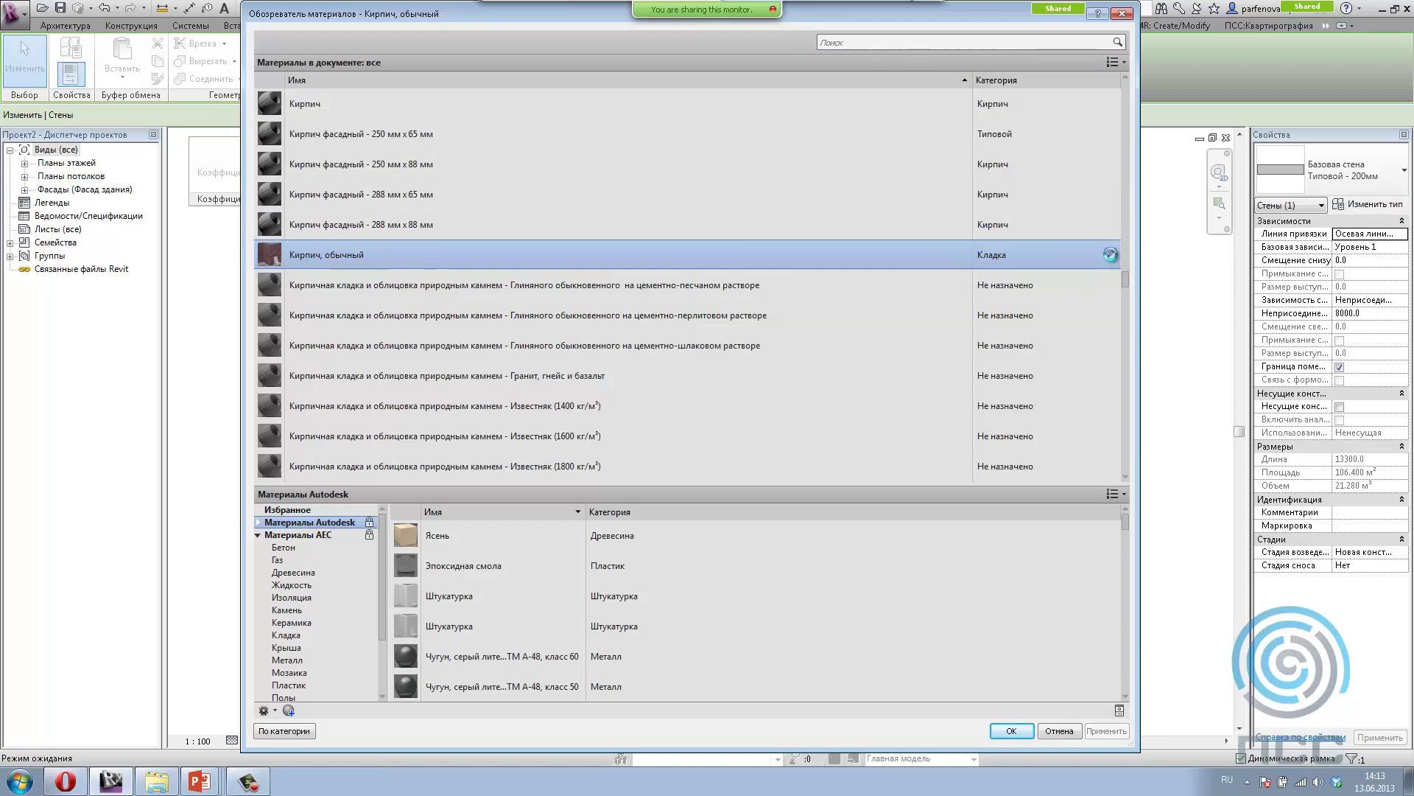
pyautogui.click(1110, 254)
pyautogui.click(412, 679)
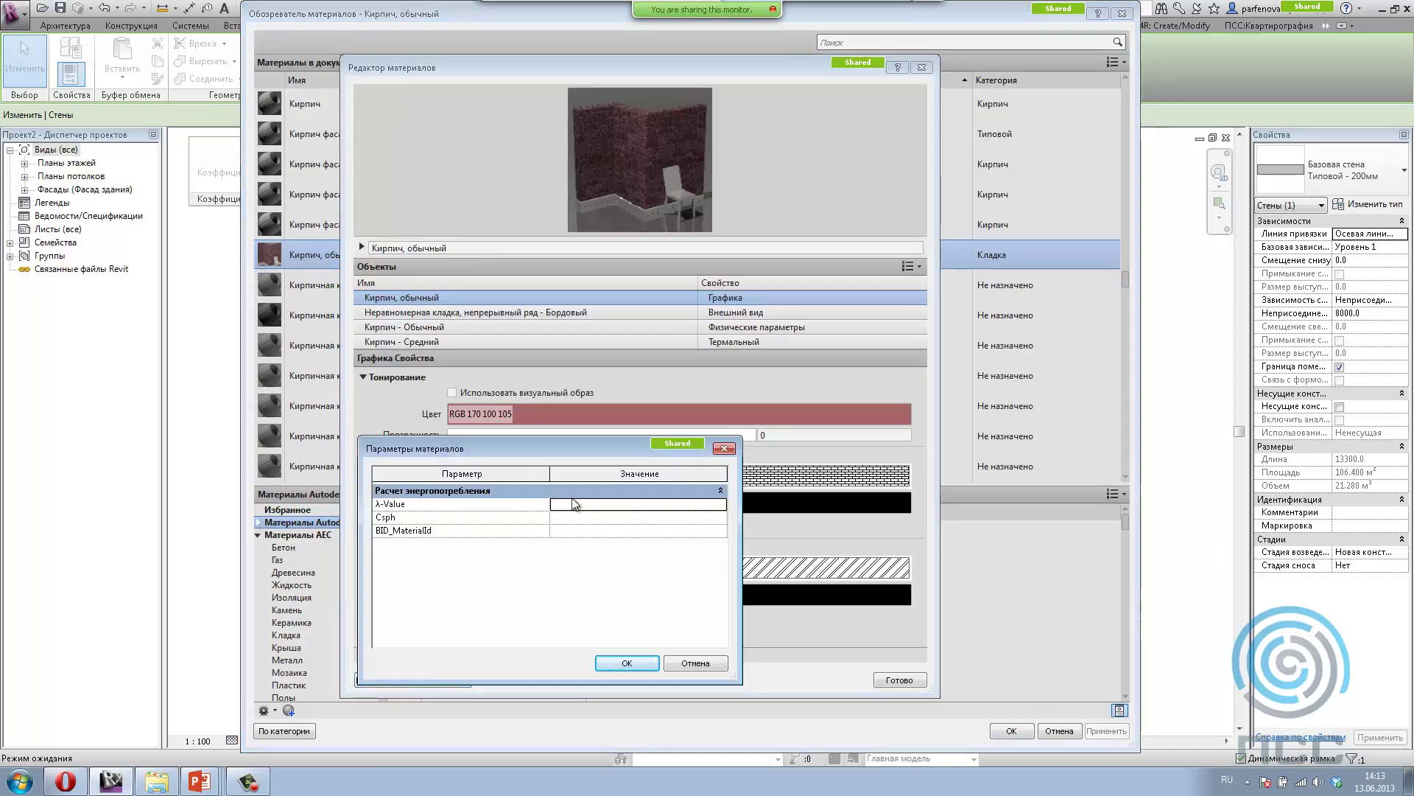
pyautogui.click(634, 663)
pyautogui.click(900, 685)
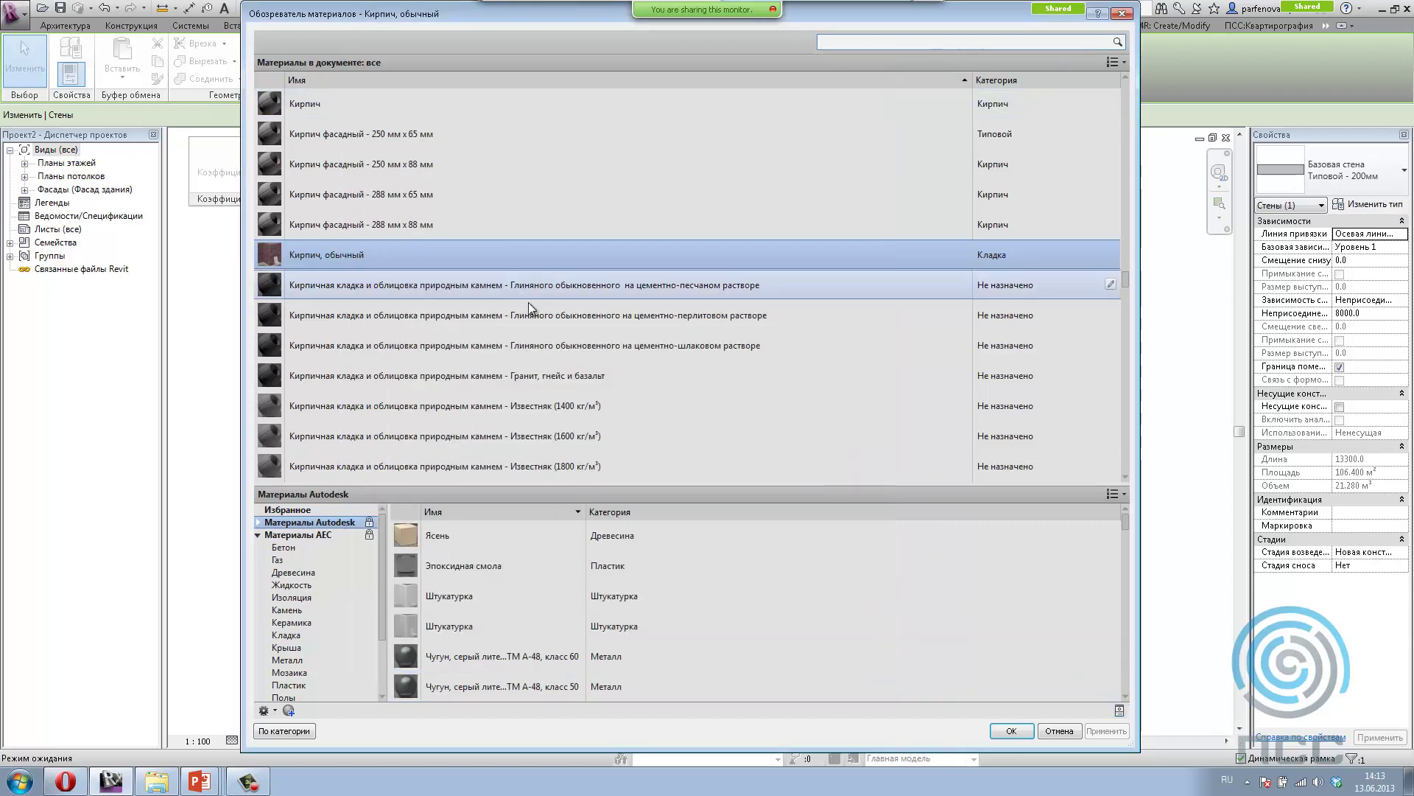
# Step: Assign Железобетон as the new layer's material
pyautogui.scroll(2, 522, 308)
pyautogui.scroll(5, 521, 308)
pyautogui.scroll(5, 521, 308)
pyautogui.scroll(3, 522, 308)
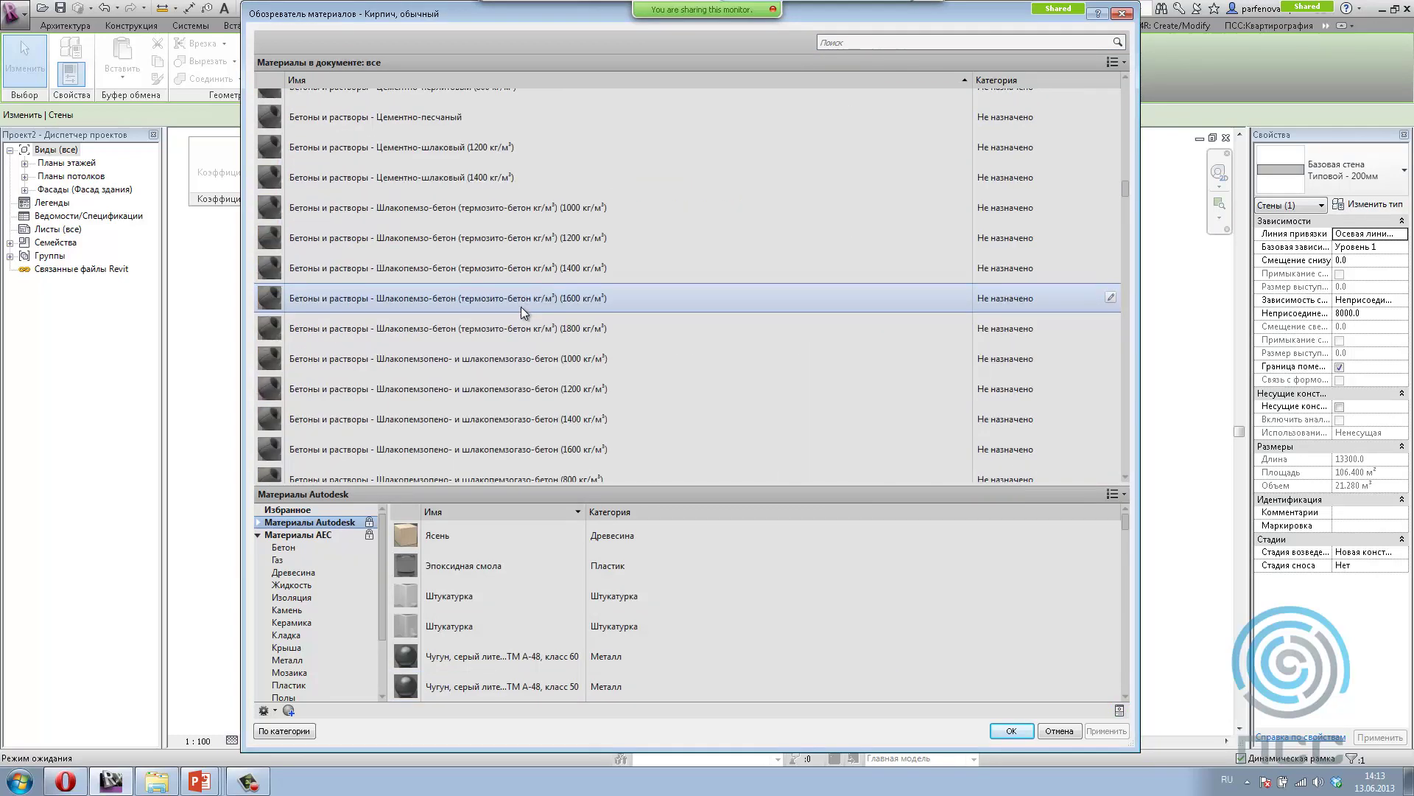
pyautogui.scroll(-3, 450, 239)
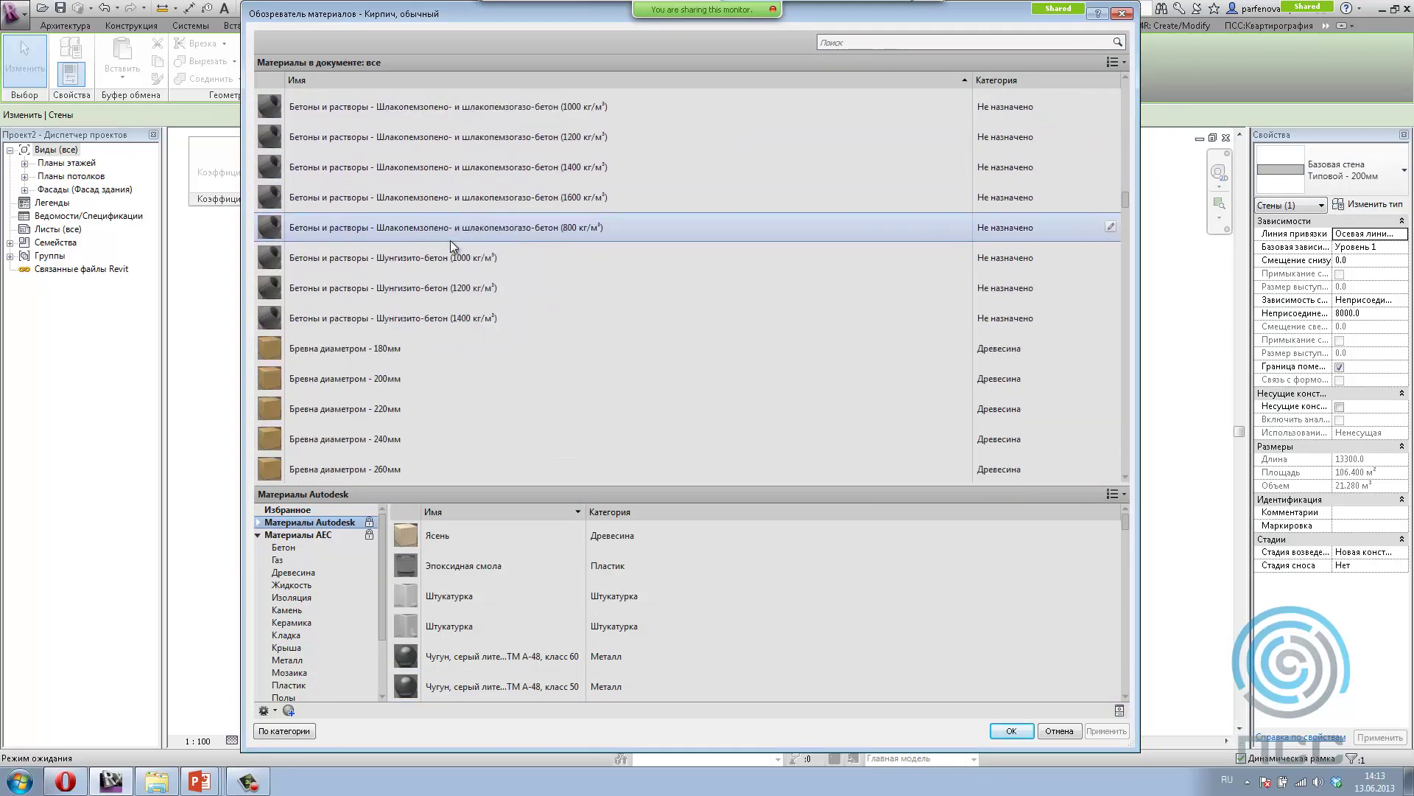
pyautogui.scroll(2, 450, 240)
pyautogui.scroll(2, 463, 287)
pyautogui.scroll(1, 463, 287)
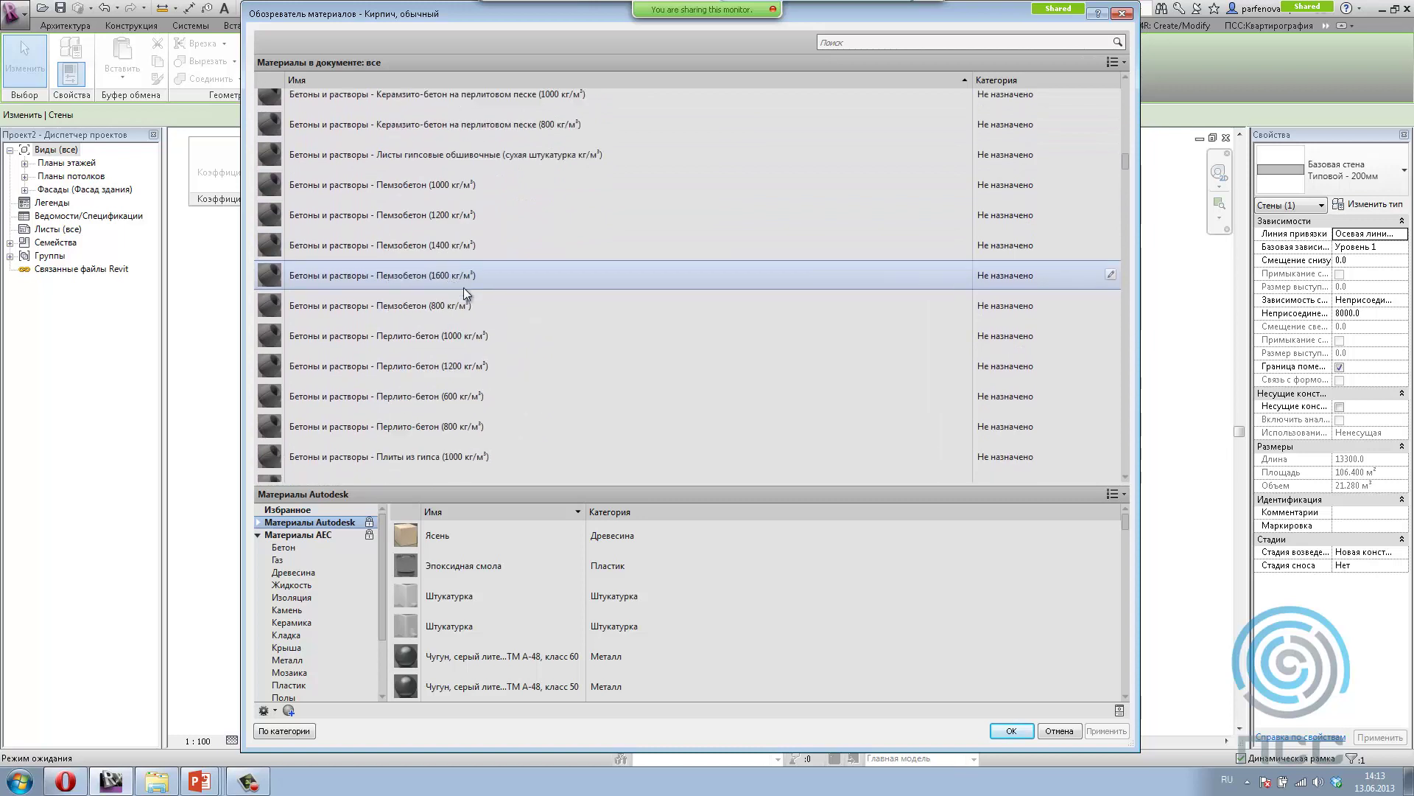
pyautogui.scroll(2, 462, 287)
pyautogui.scroll(2, 462, 287)
pyautogui.scroll(2, 462, 286)
pyautogui.scroll(1, 424, 475)
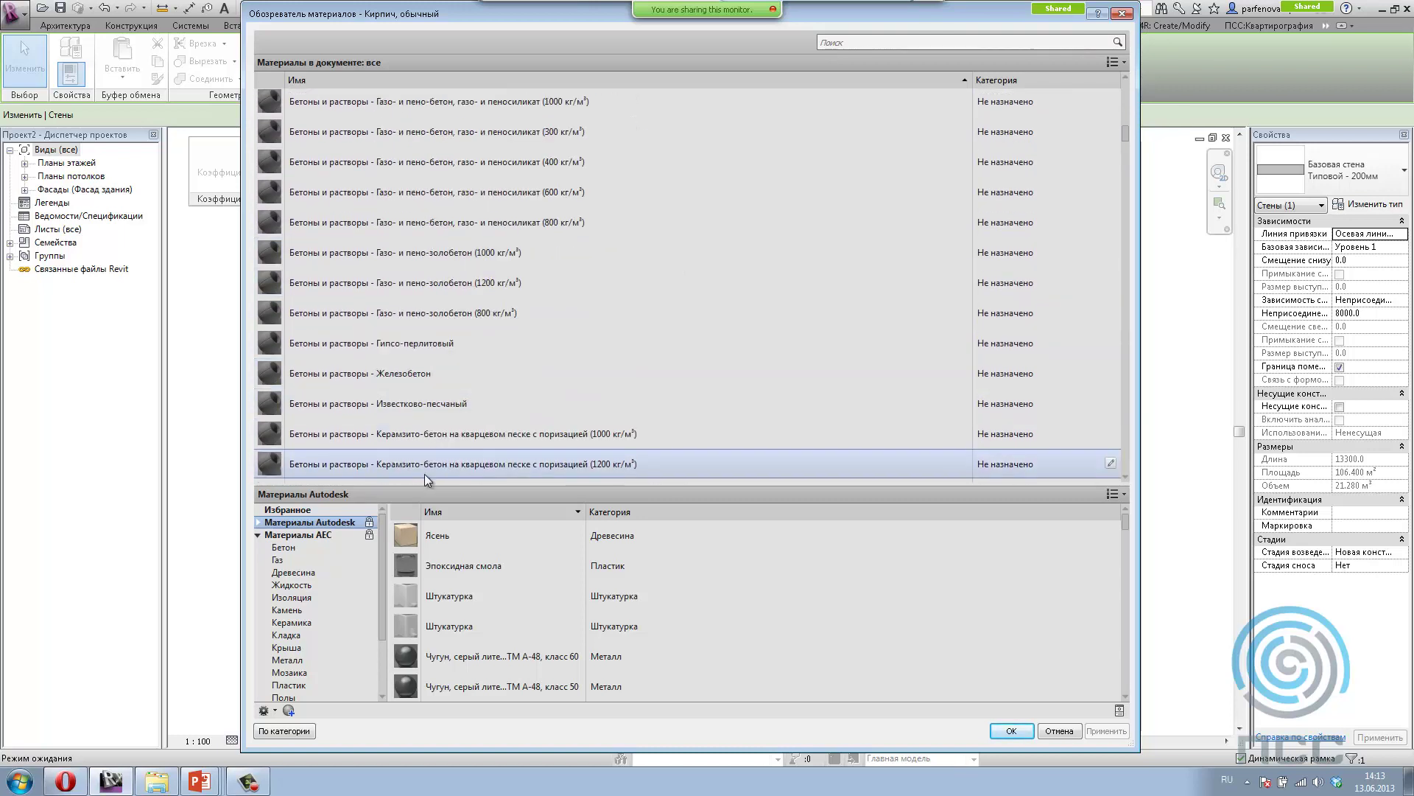
pyautogui.click(419, 373)
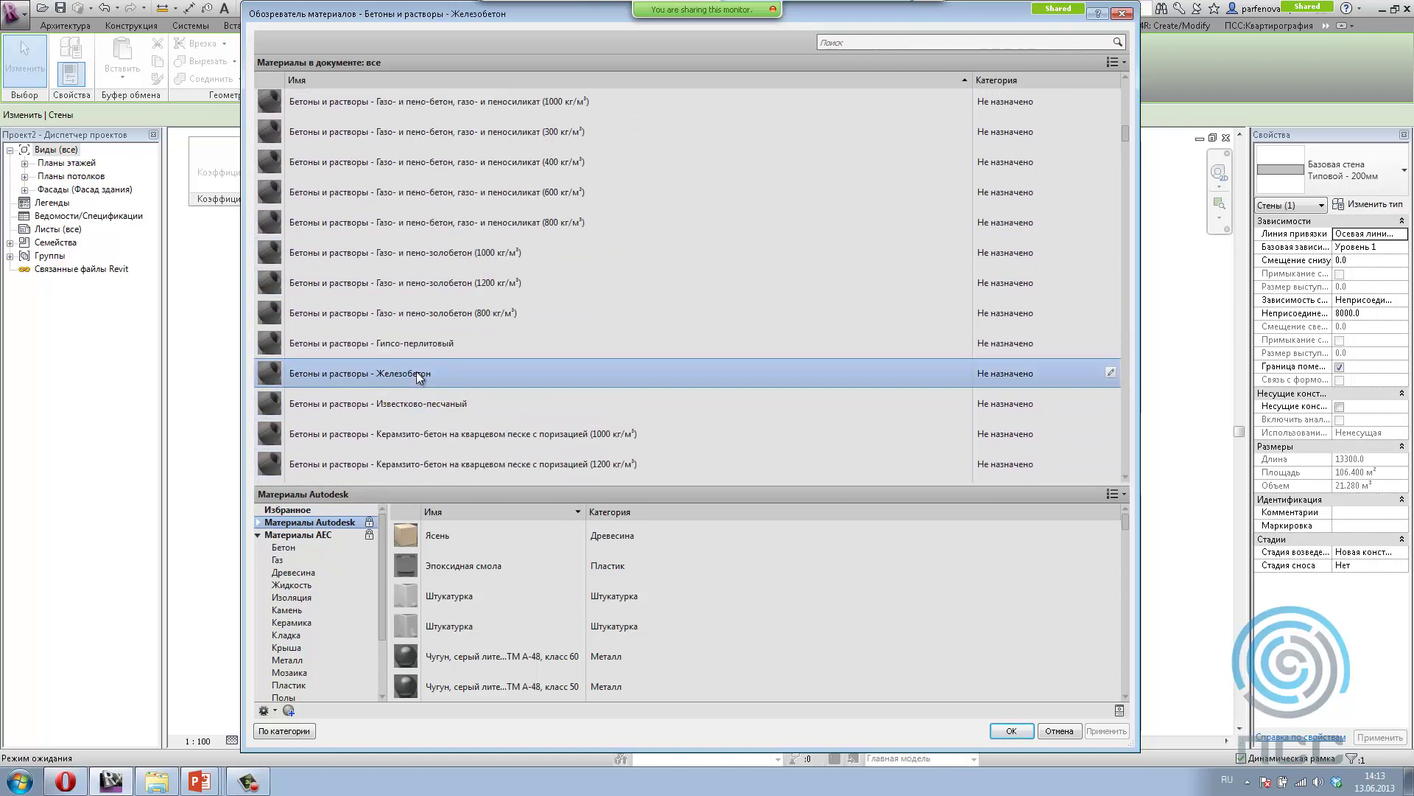
pyautogui.click(1011, 731)
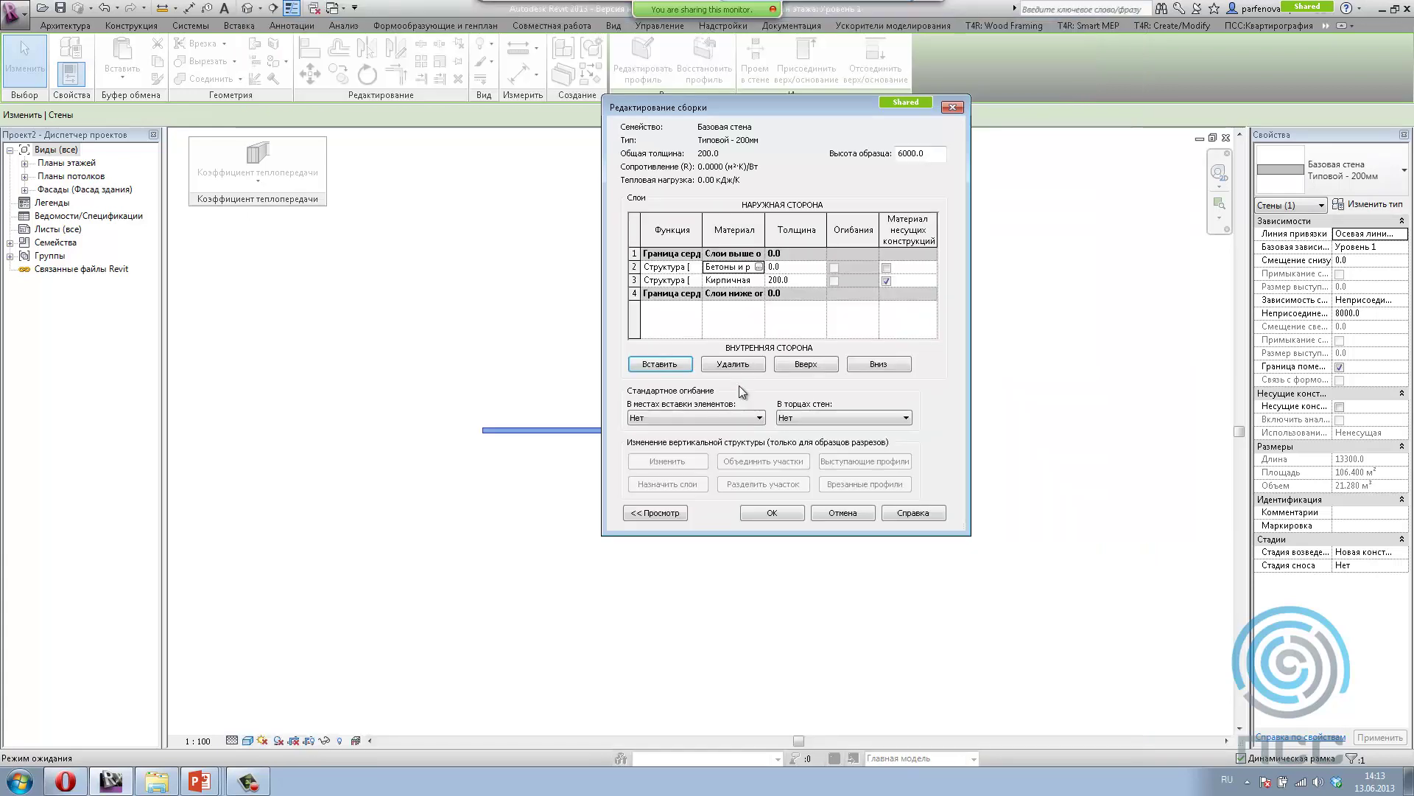
# Step: Give the Железобетон layer a thickness of 120 and apply the wall structure
pyautogui.click(772, 512)
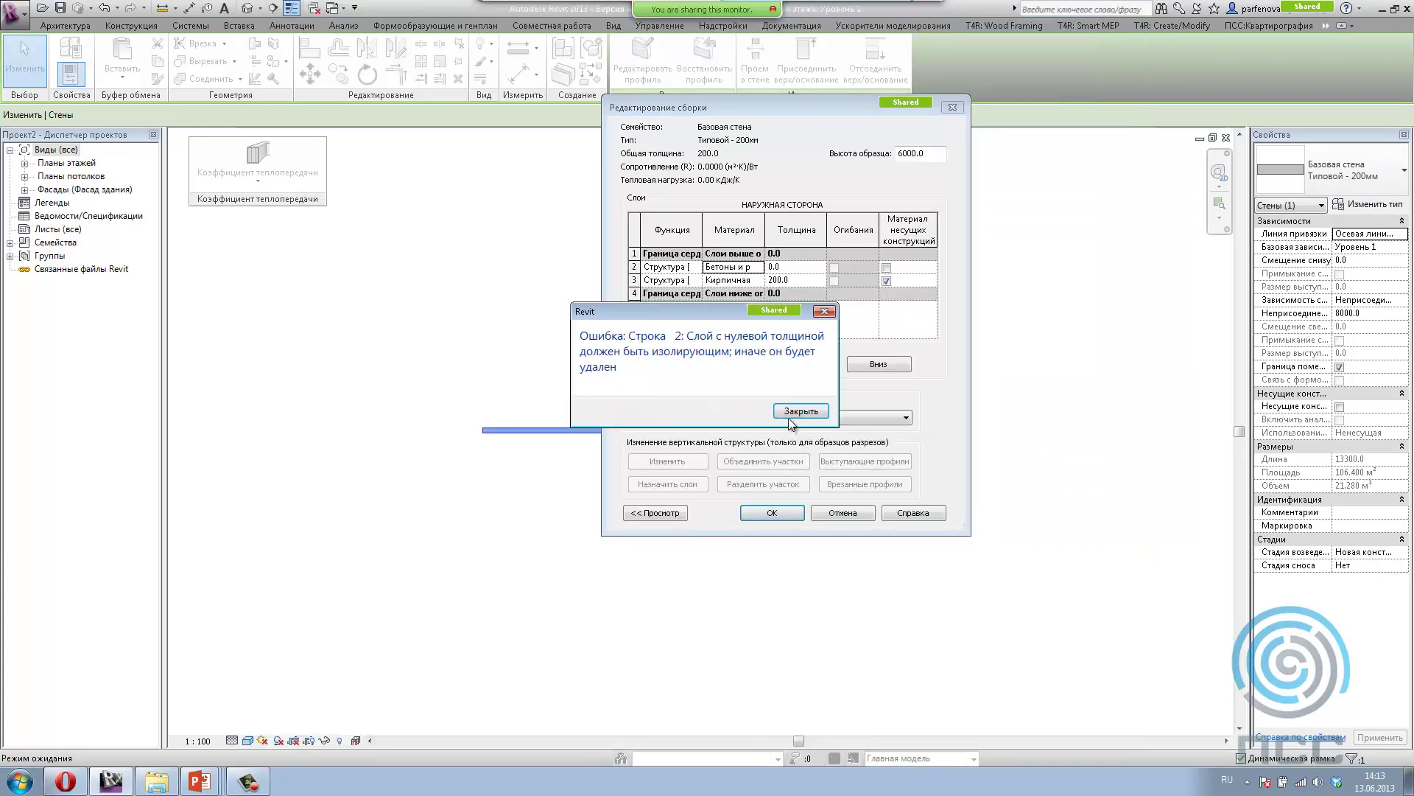
pyautogui.click(803, 399)
pyautogui.click(798, 265)
pyautogui.write('200')
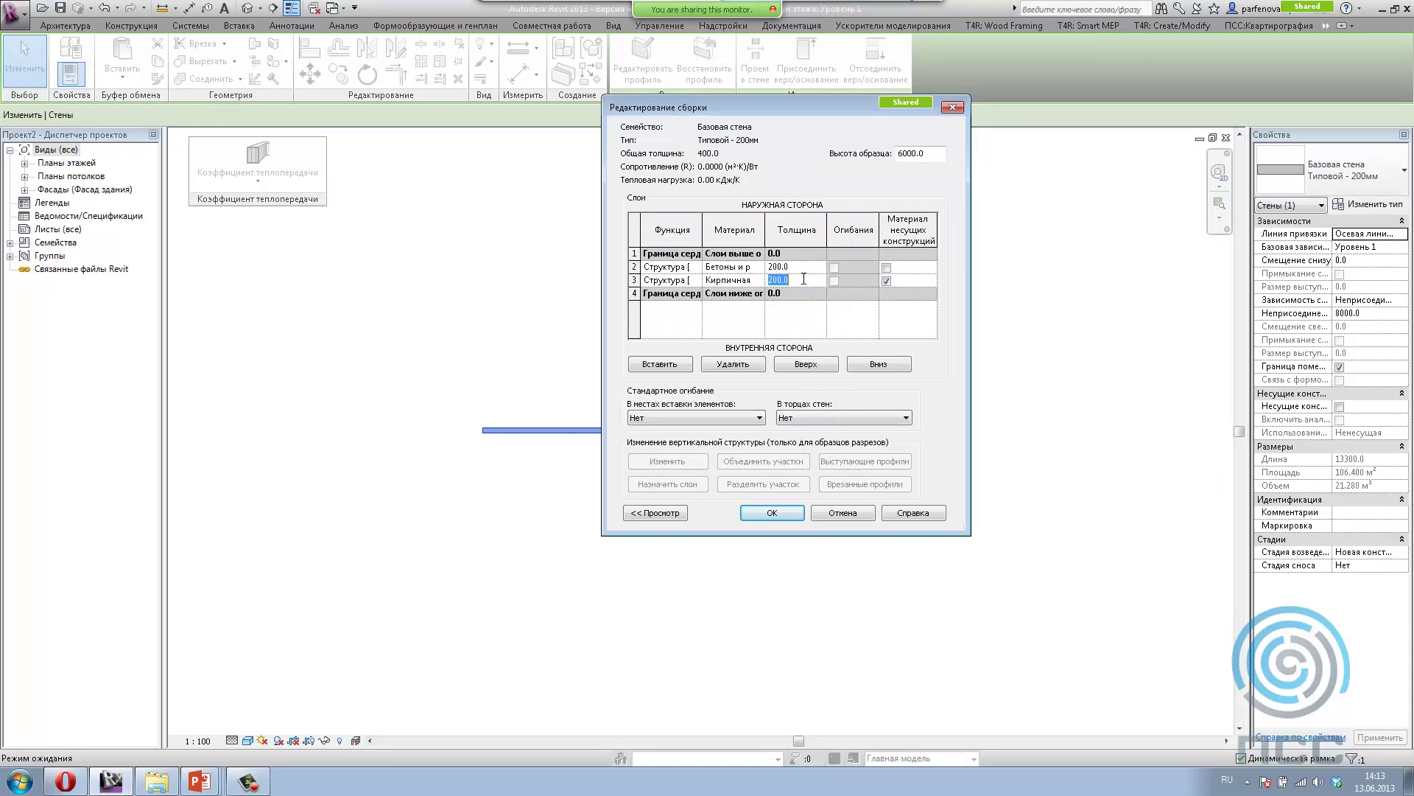
pyautogui.write('120')
pyautogui.click(758, 511)
pyautogui.press('Return')
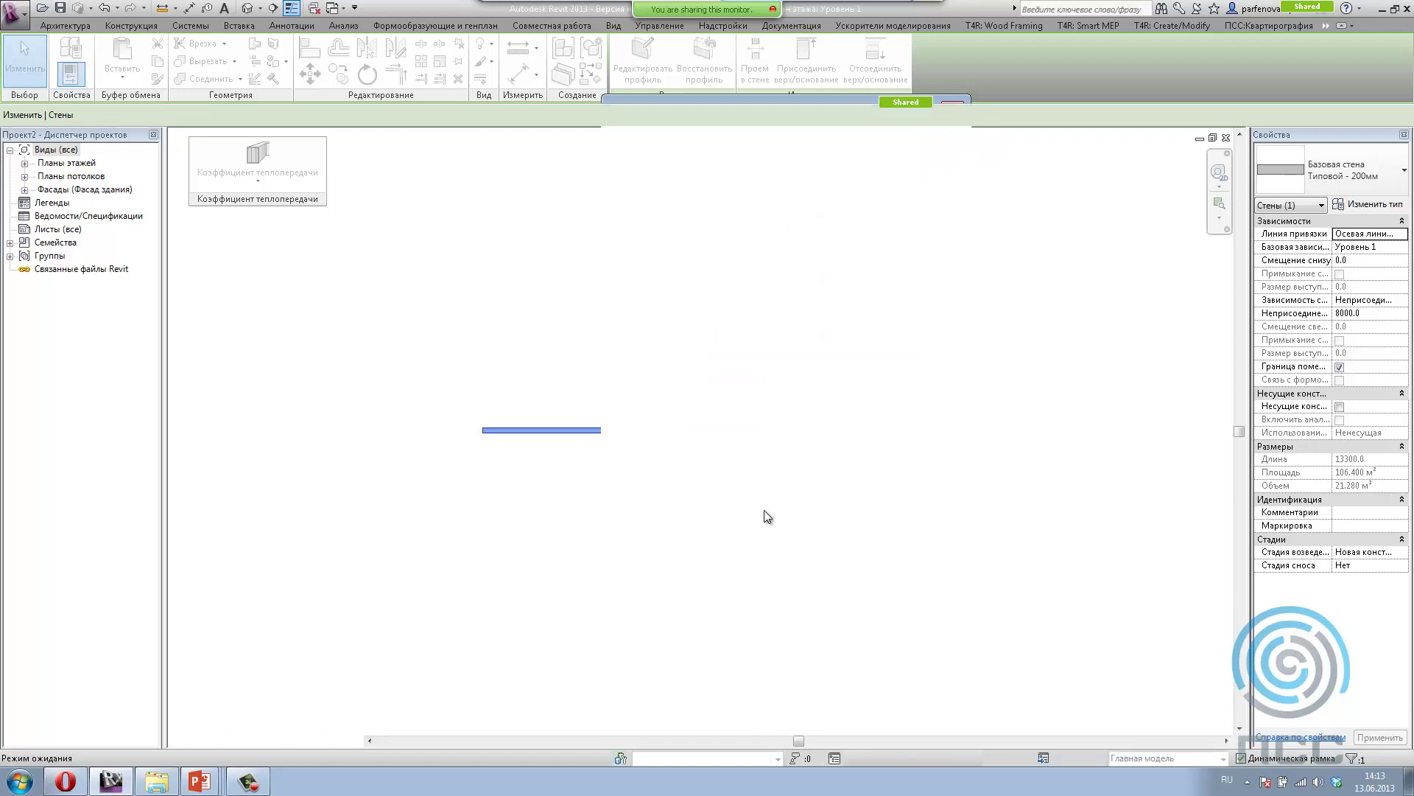
# Step: Reselect the wall and run Расчет коэффициента теплопередачи for the Стены category
pyautogui.click(544, 449)
pyautogui.scroll(3, 543, 446)
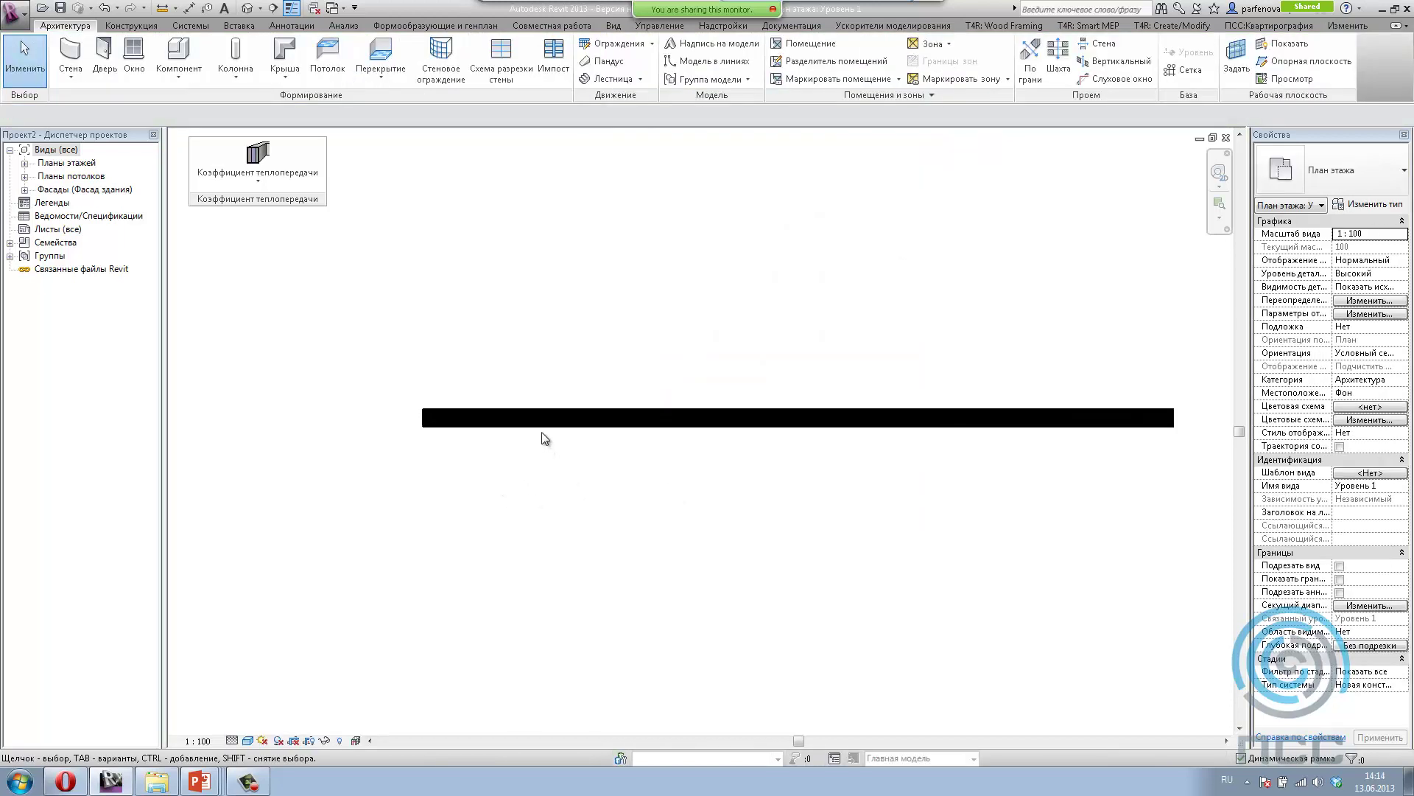
pyautogui.click(541, 428)
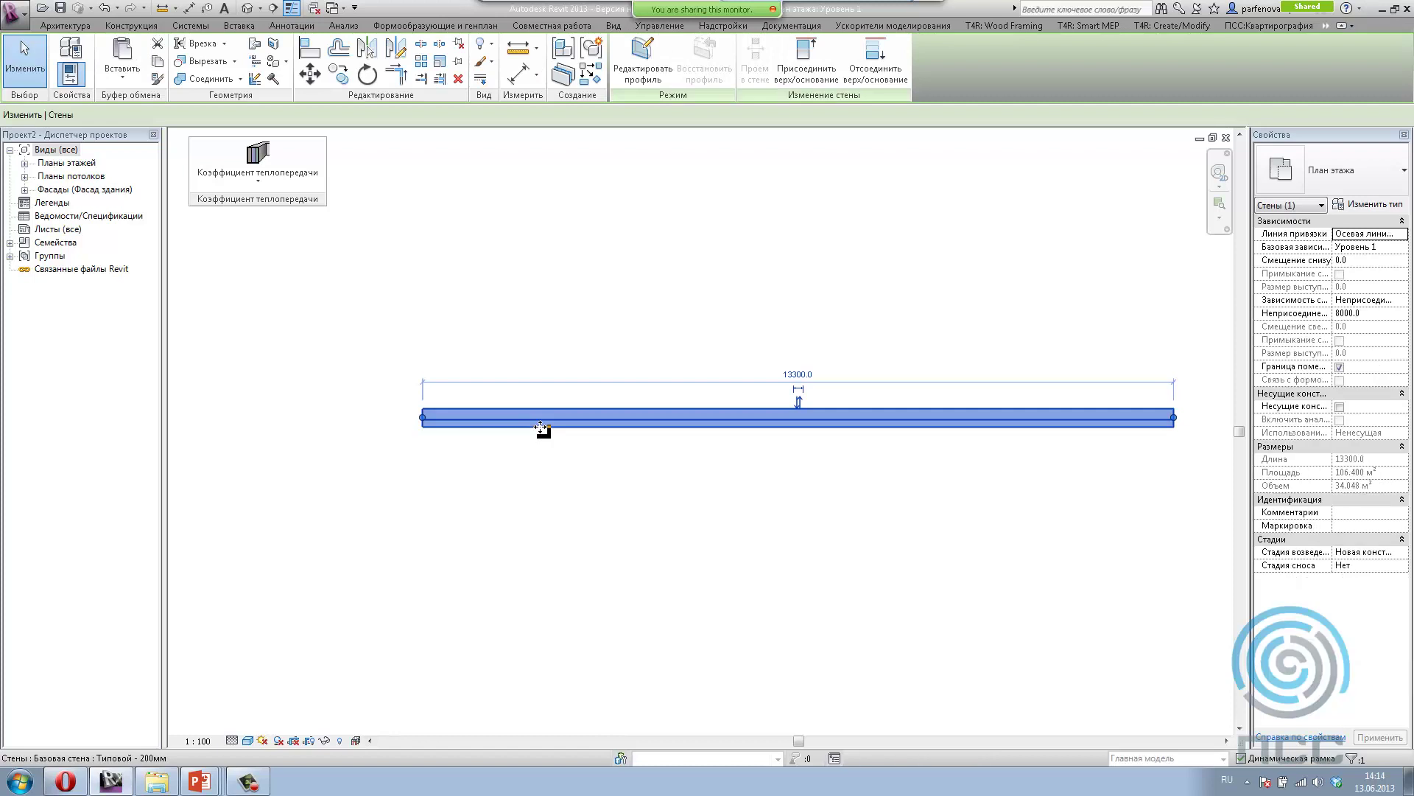
pyautogui.click(254, 184)
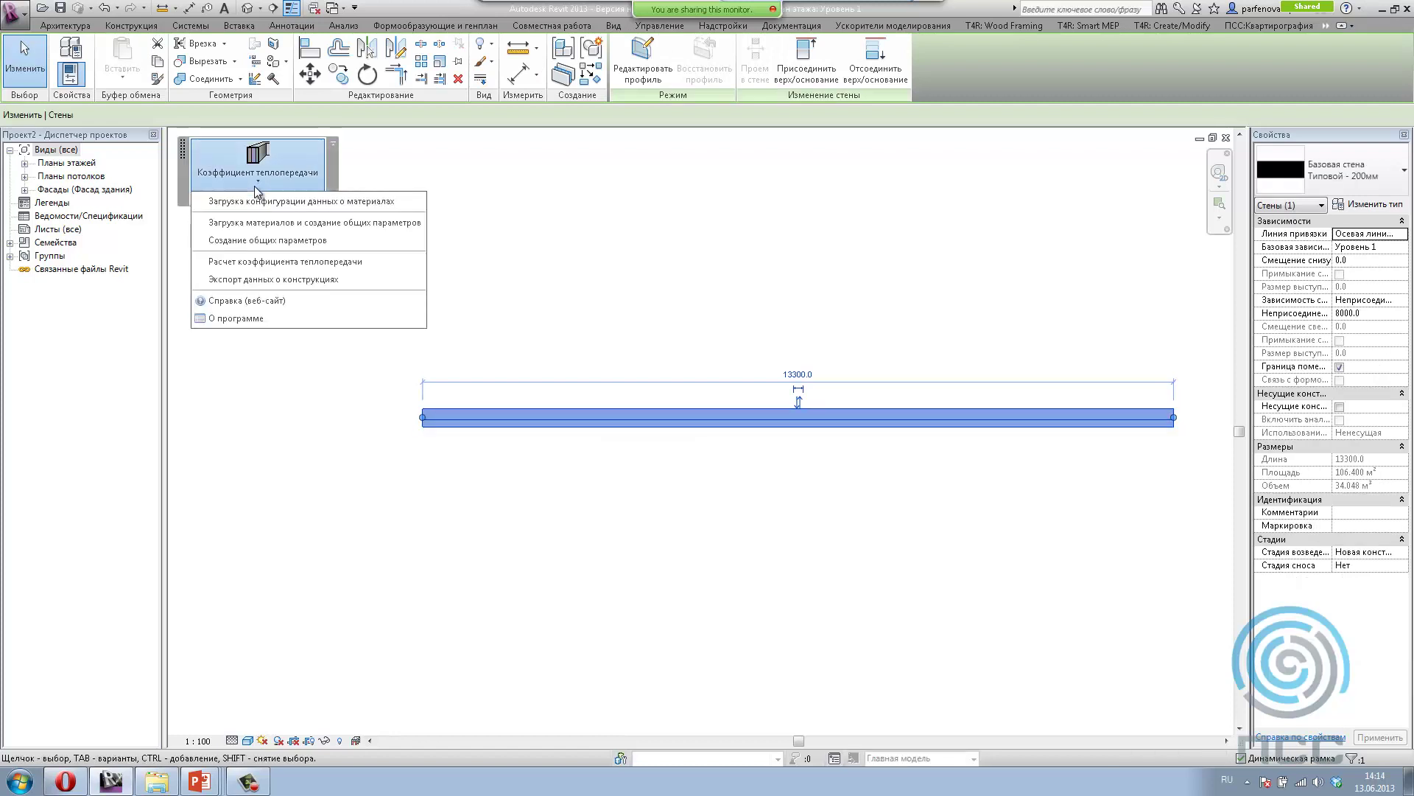
pyautogui.click(241, 261)
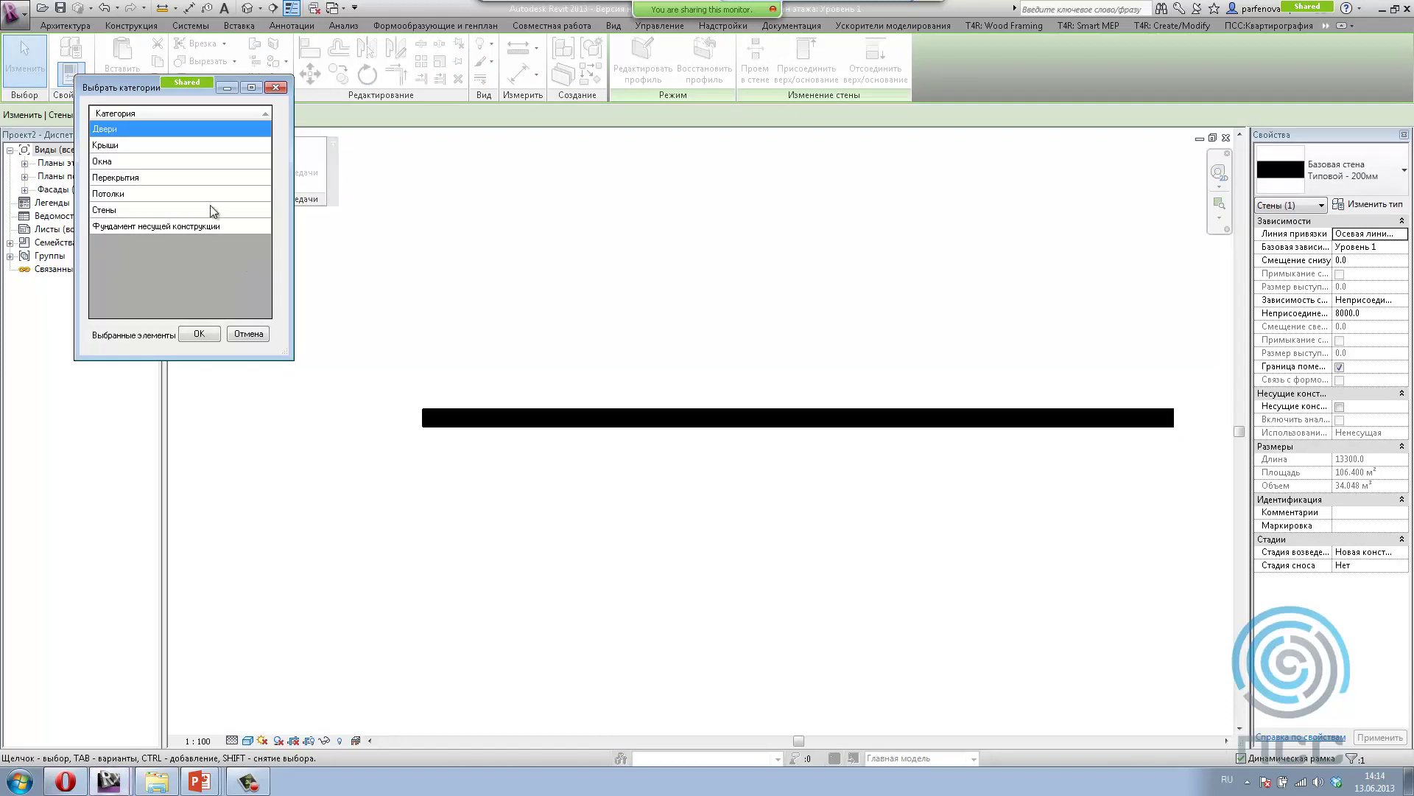
pyautogui.click(124, 213)
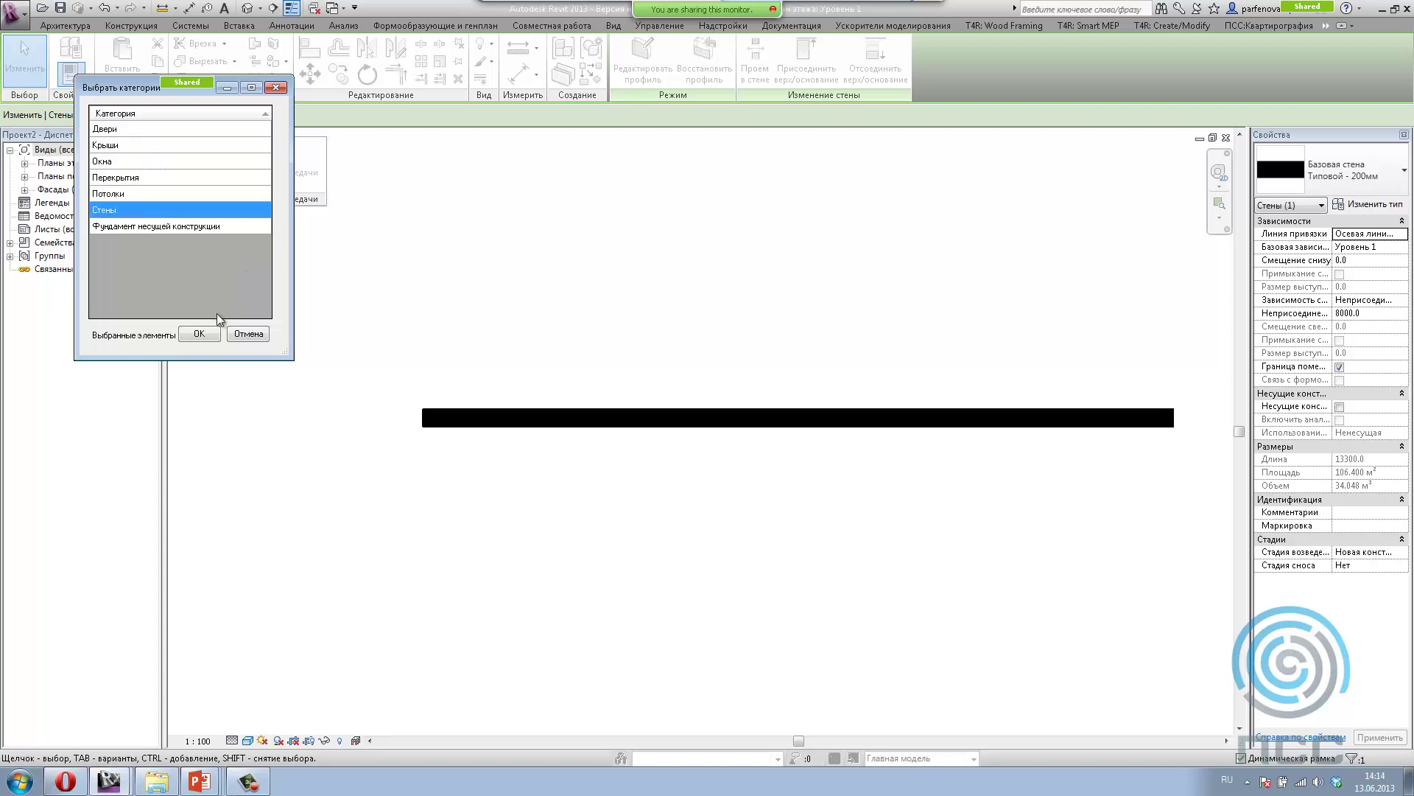
pyautogui.click(206, 333)
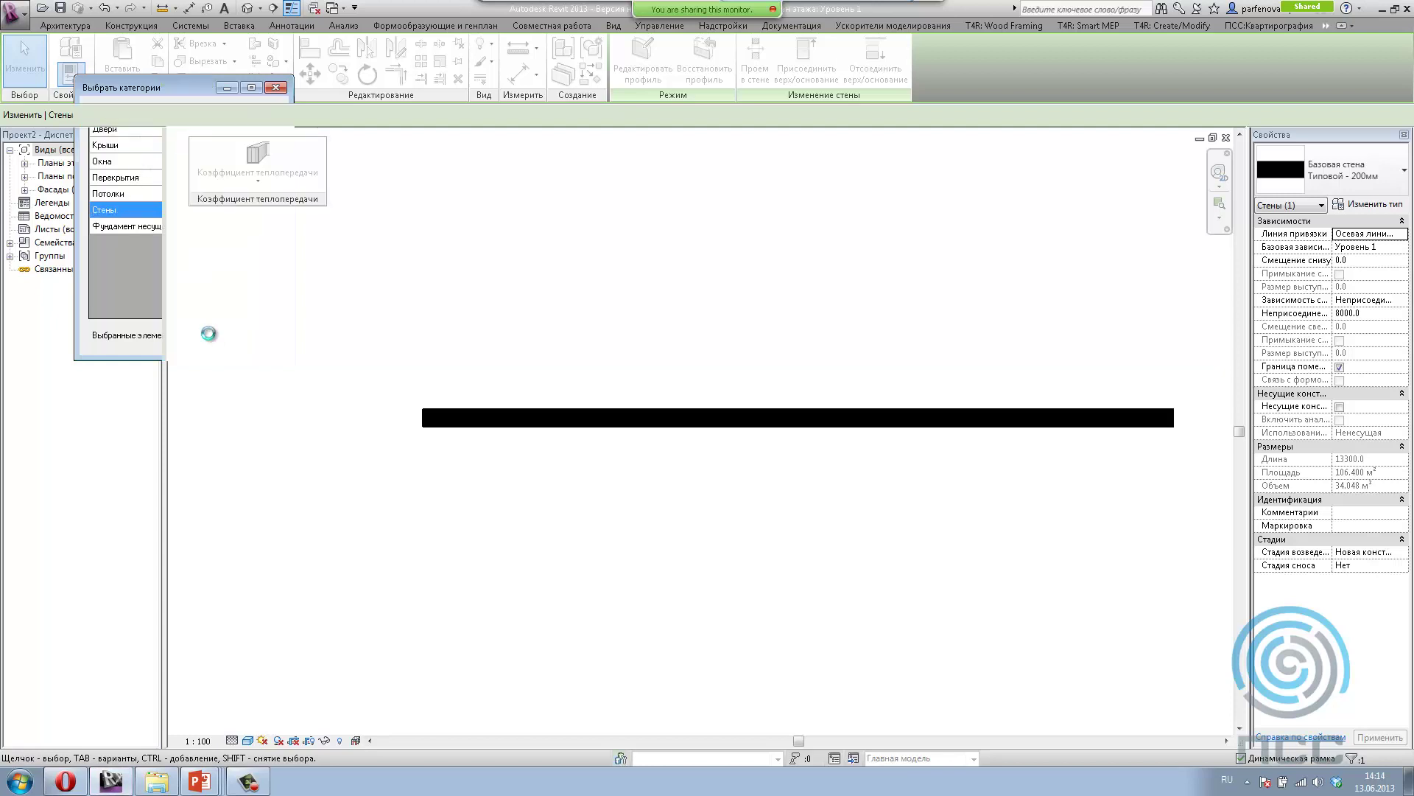
# Step: Enlarge the results window and select the Типовой - 200мм wall type row
pyautogui.moveTo(588, 423); pyautogui.dragTo(587, 575)
pyautogui.click(112, 143)
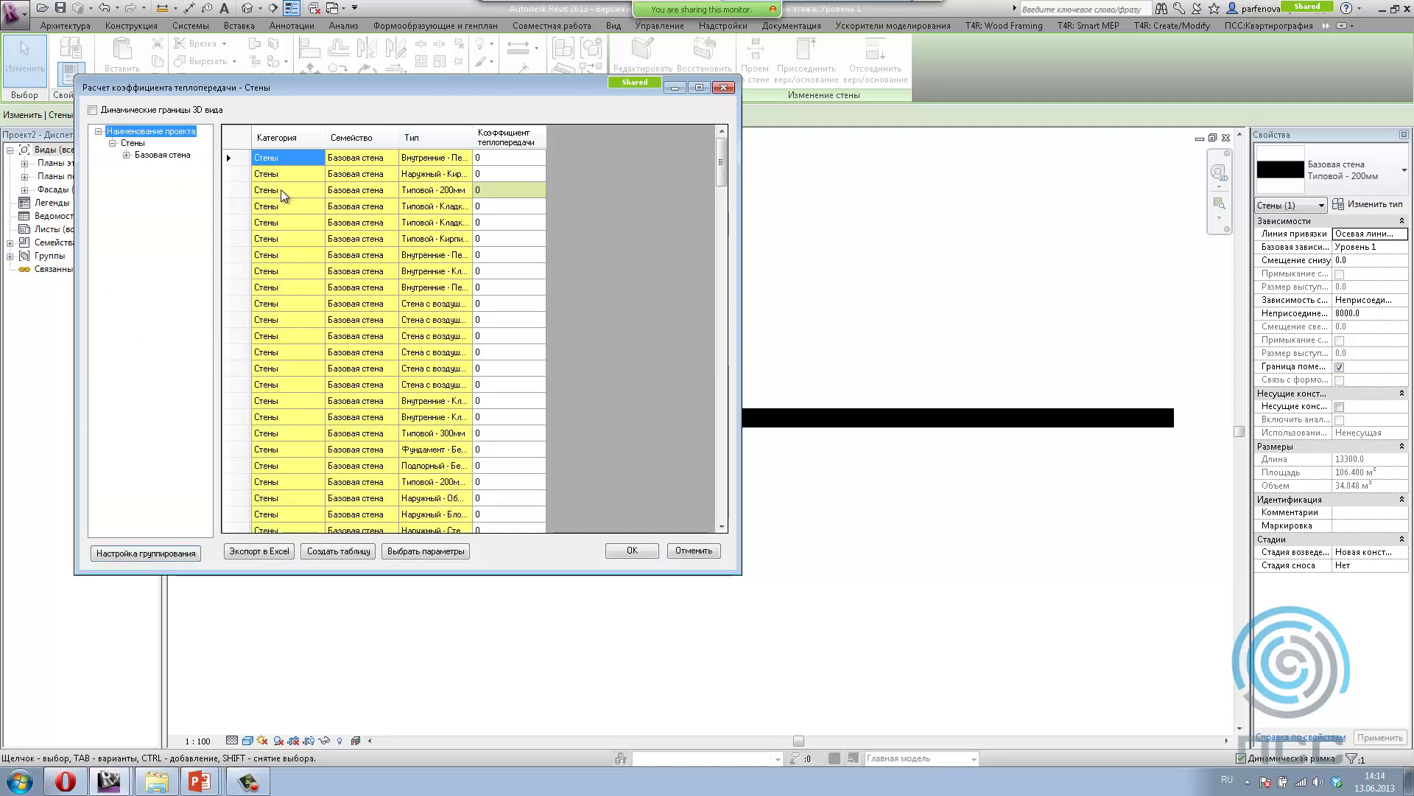
pyautogui.click(227, 190)
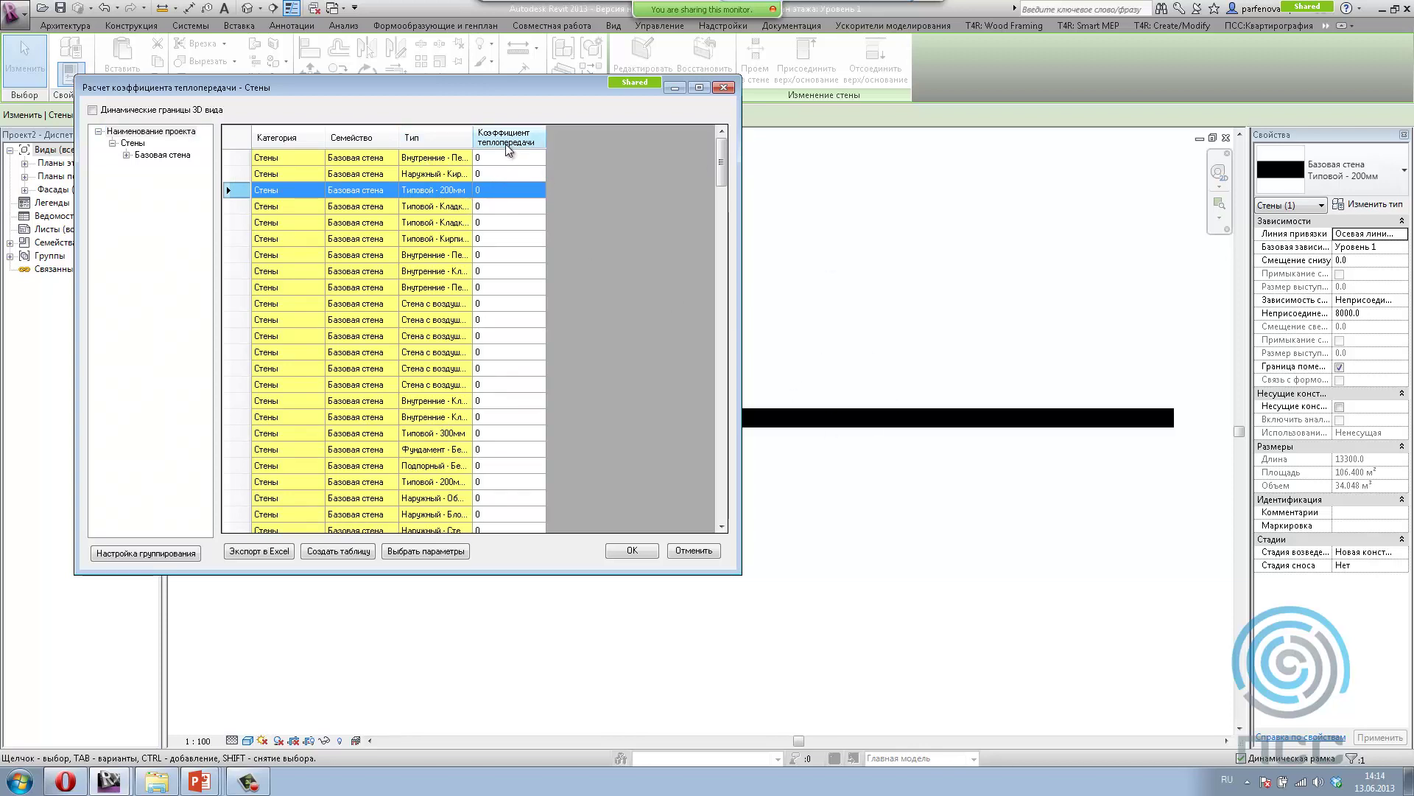
# Step: Reload the table and bring up options for the Типовой - 200мм coefficient cell
pyautogui.click(404, 552)
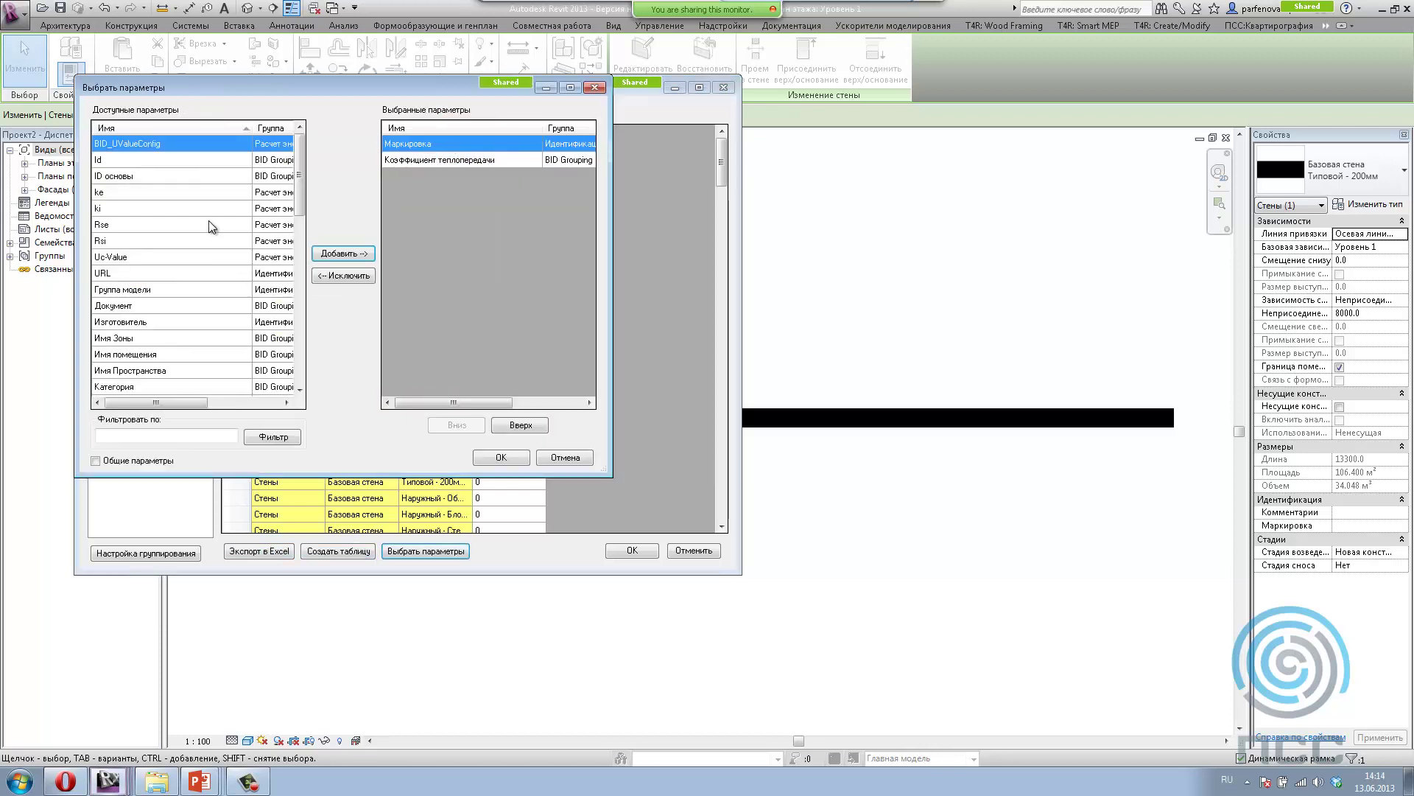
pyautogui.click(480, 458)
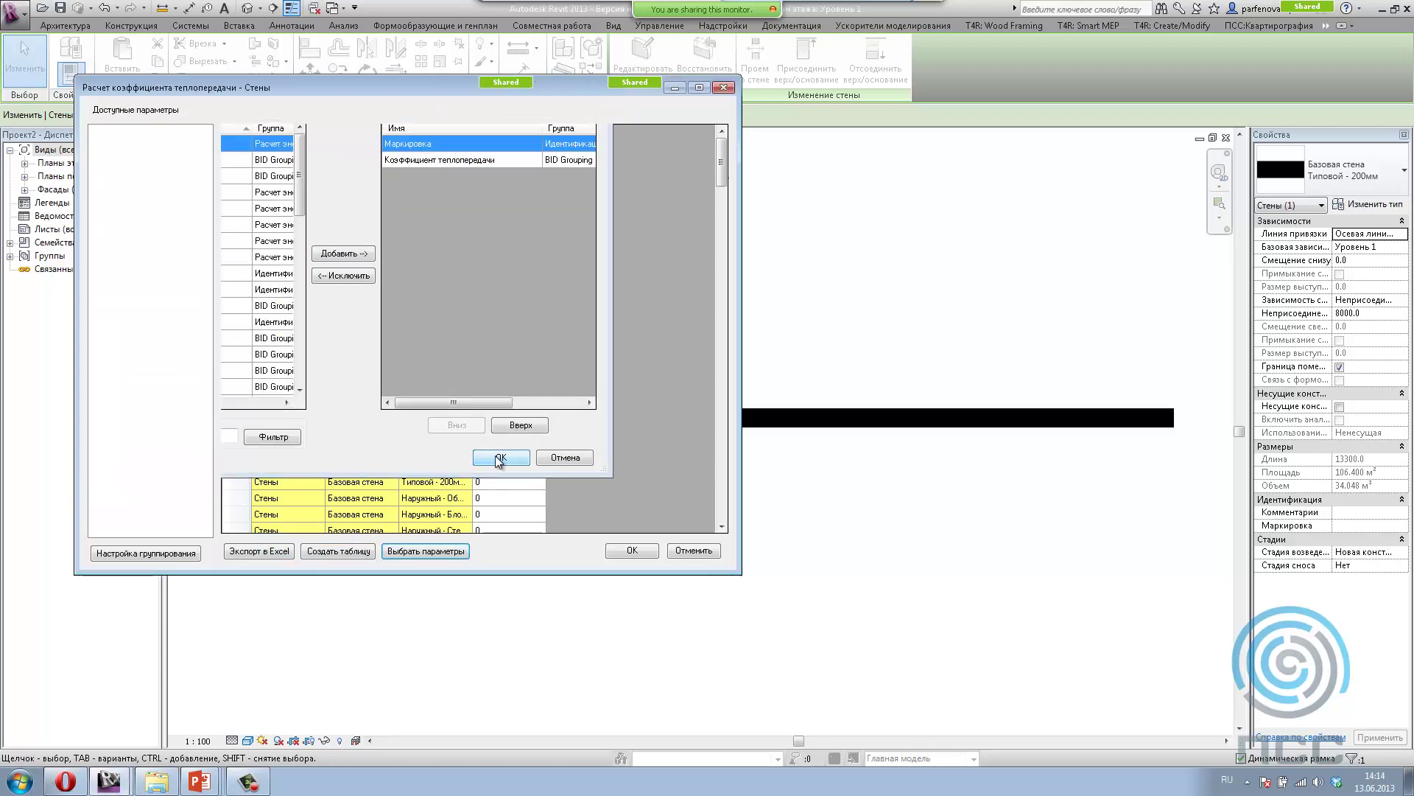
pyautogui.rightClick(511, 191)
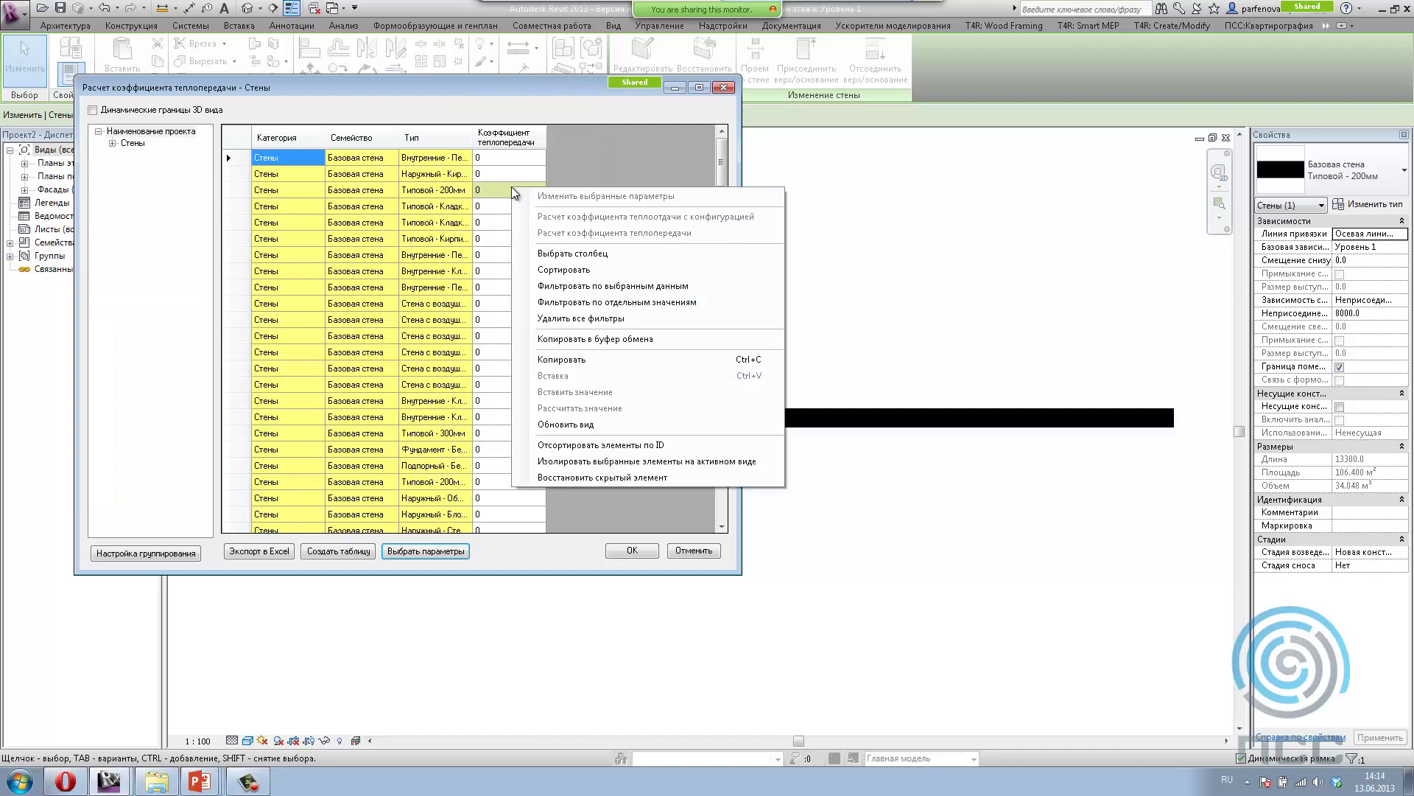
pyautogui.click(498, 193)
pyautogui.rightClick(496, 194)
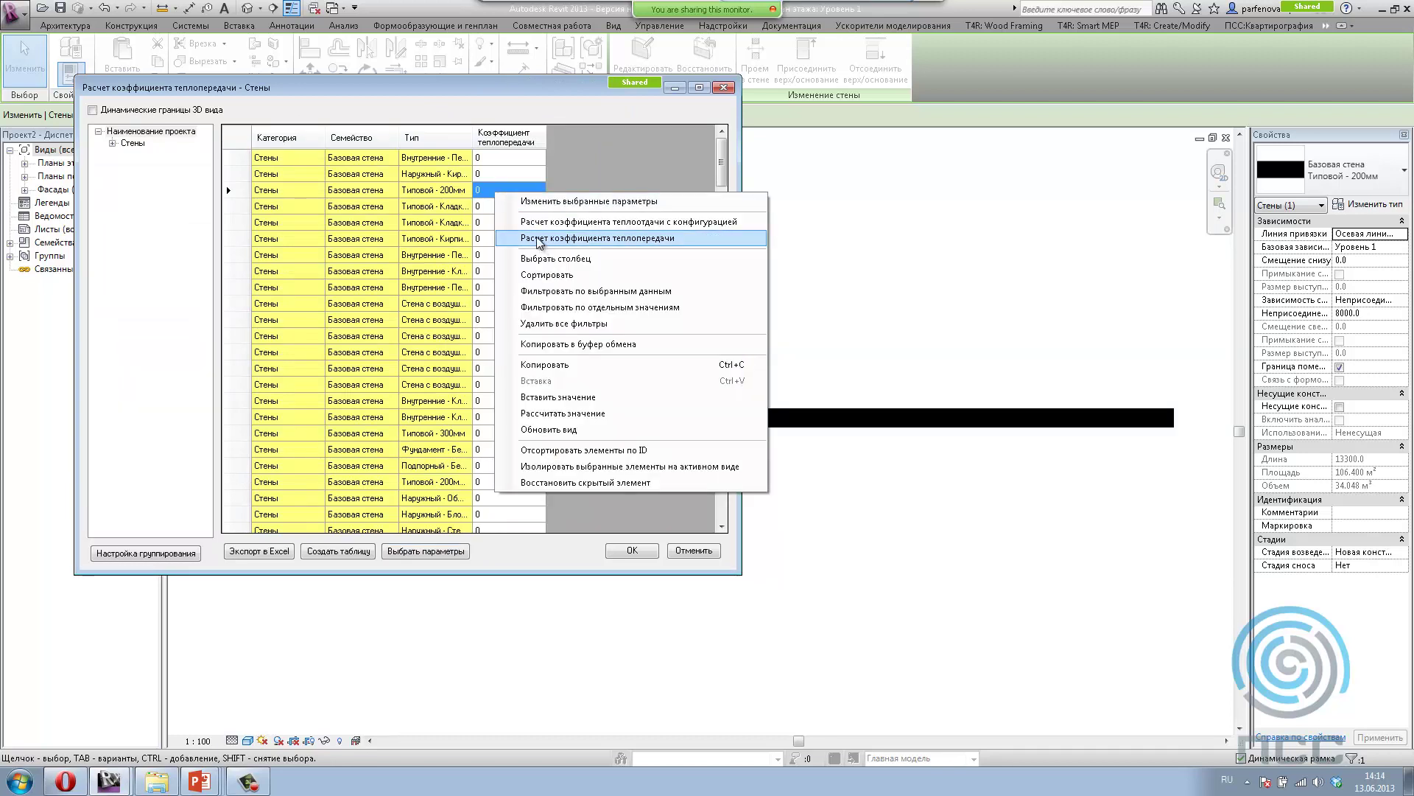
# Step: Calculate the coefficient with configuration, getting 1.99, then close the U-Value table
pyautogui.click(538, 221)
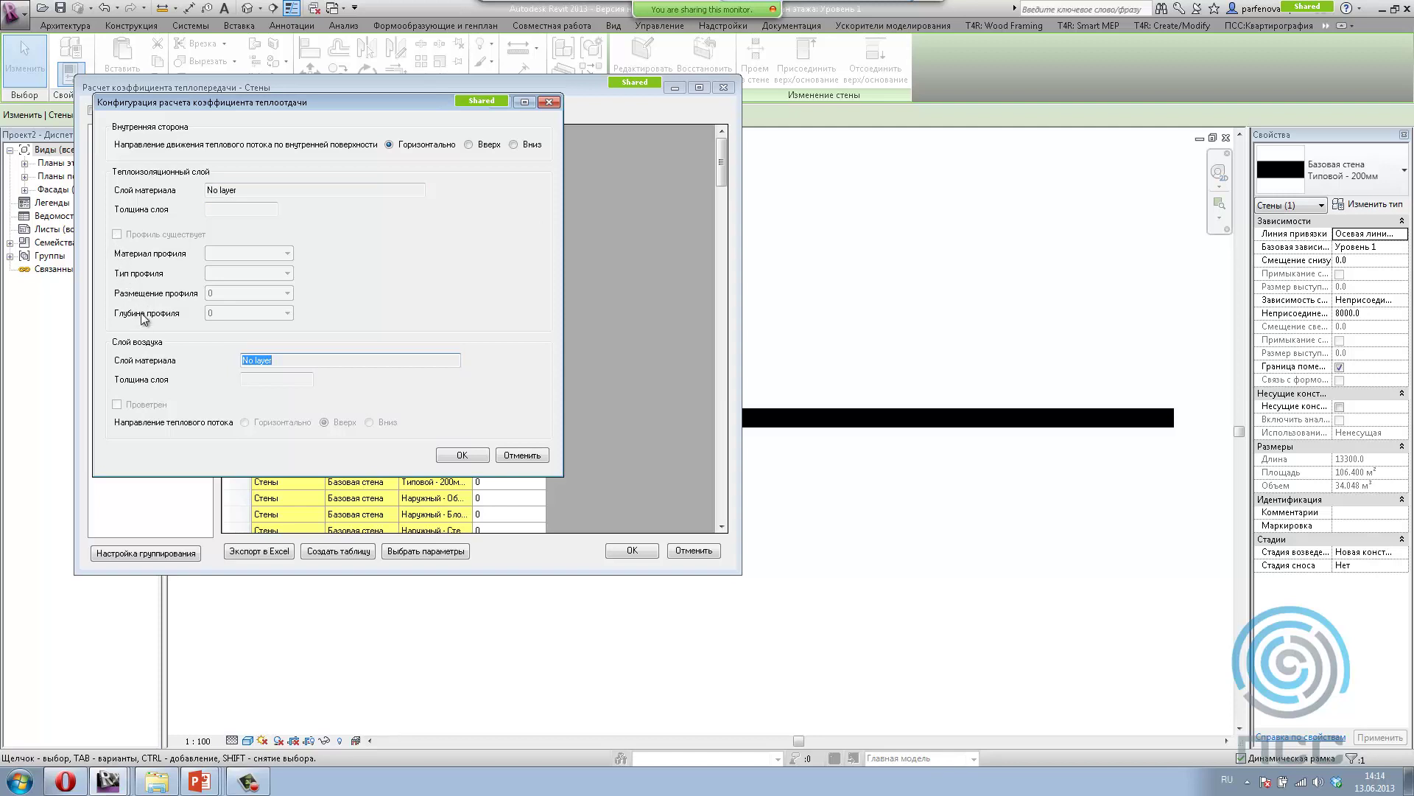
pyautogui.click(461, 454)
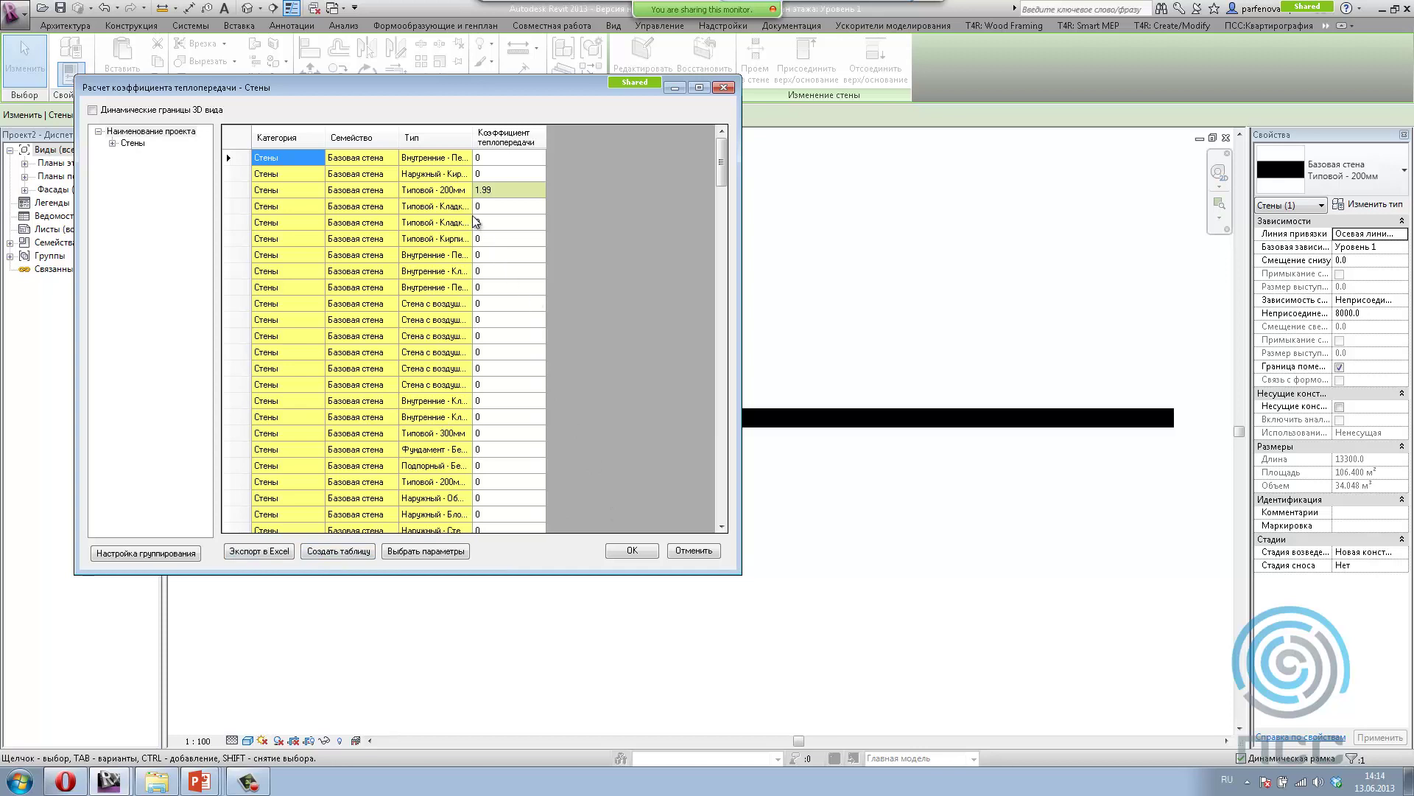
pyautogui.click(632, 552)
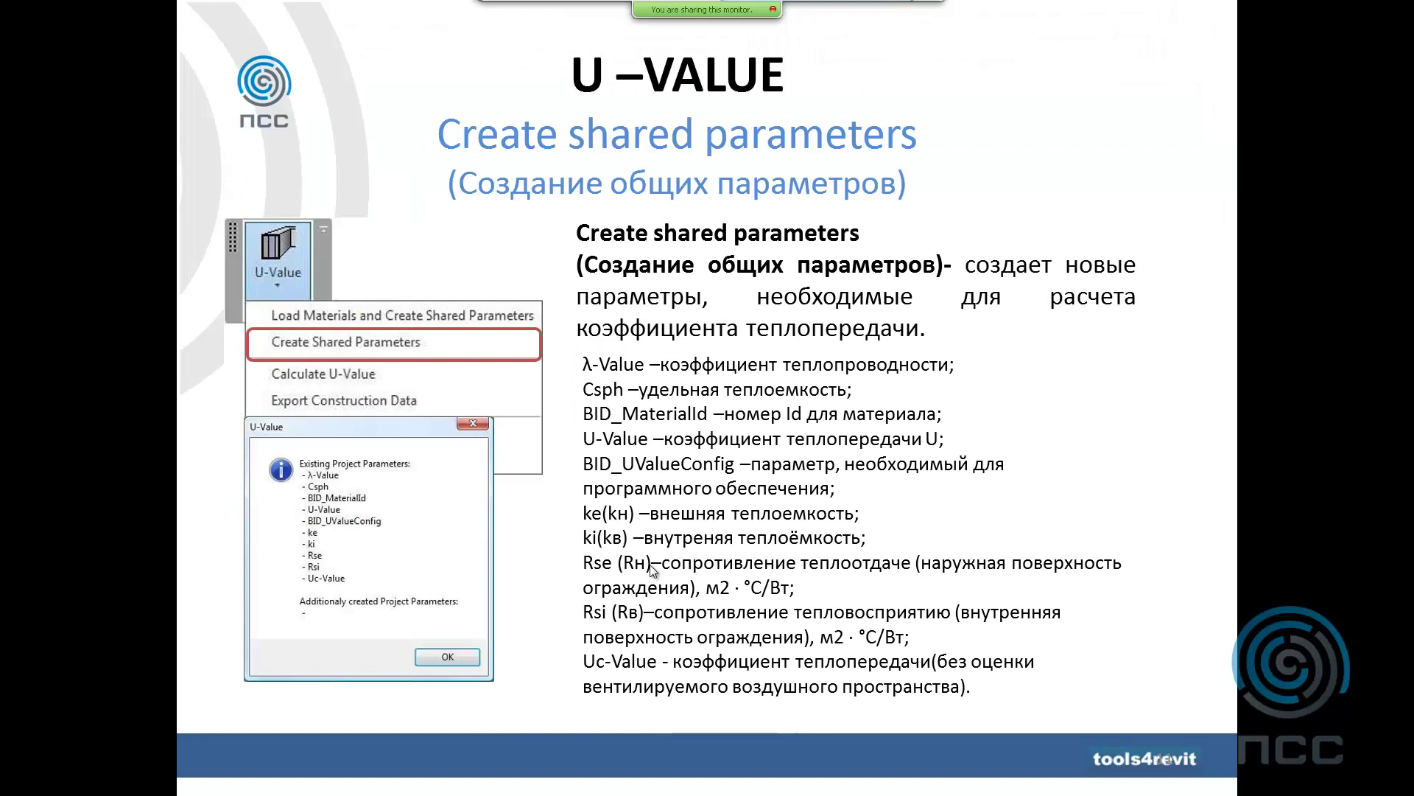
# Step: Advance the slideshow to the Дополнительная информация slide, then Alt+Tab away
pyautogui.press('Right')
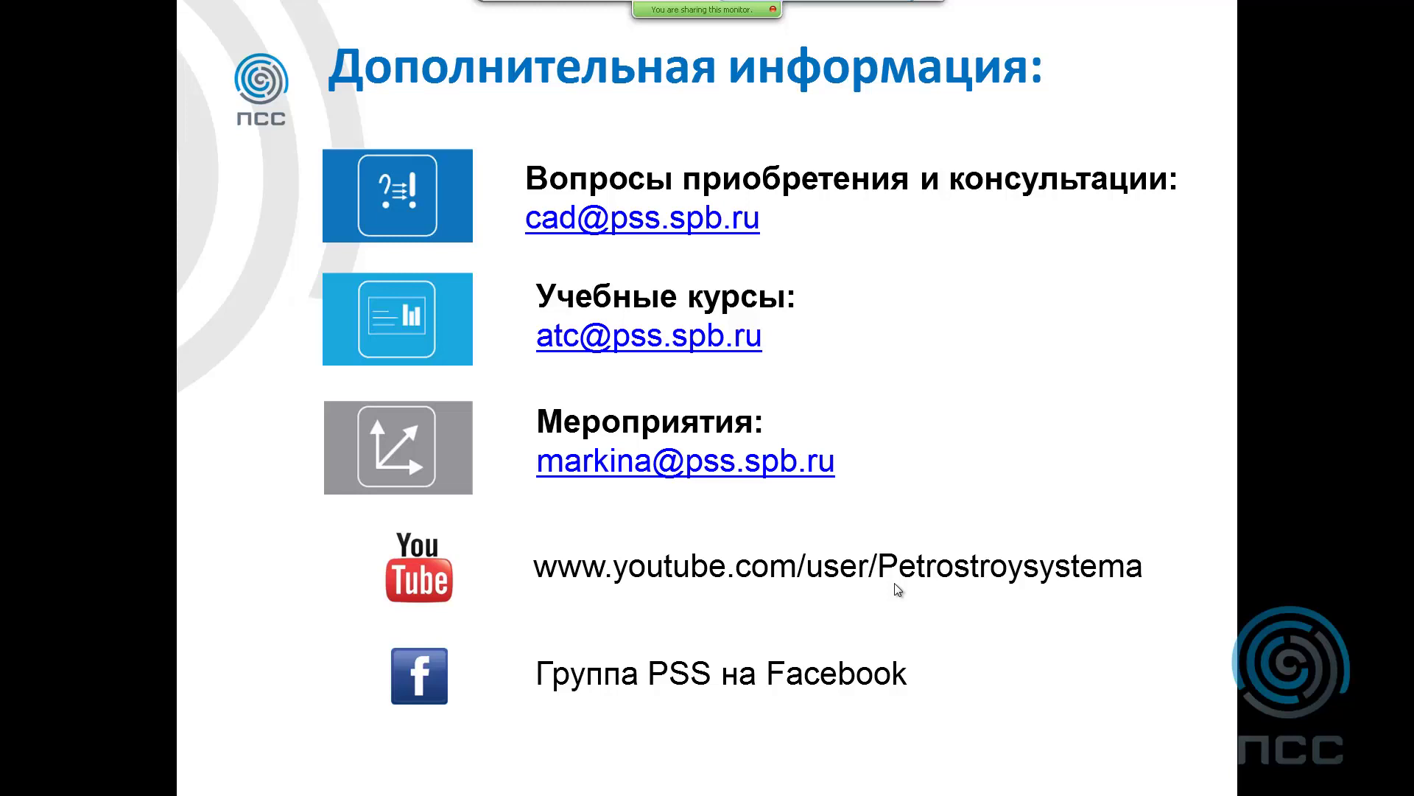
pyautogui.hotkey('alt', 'Tab')
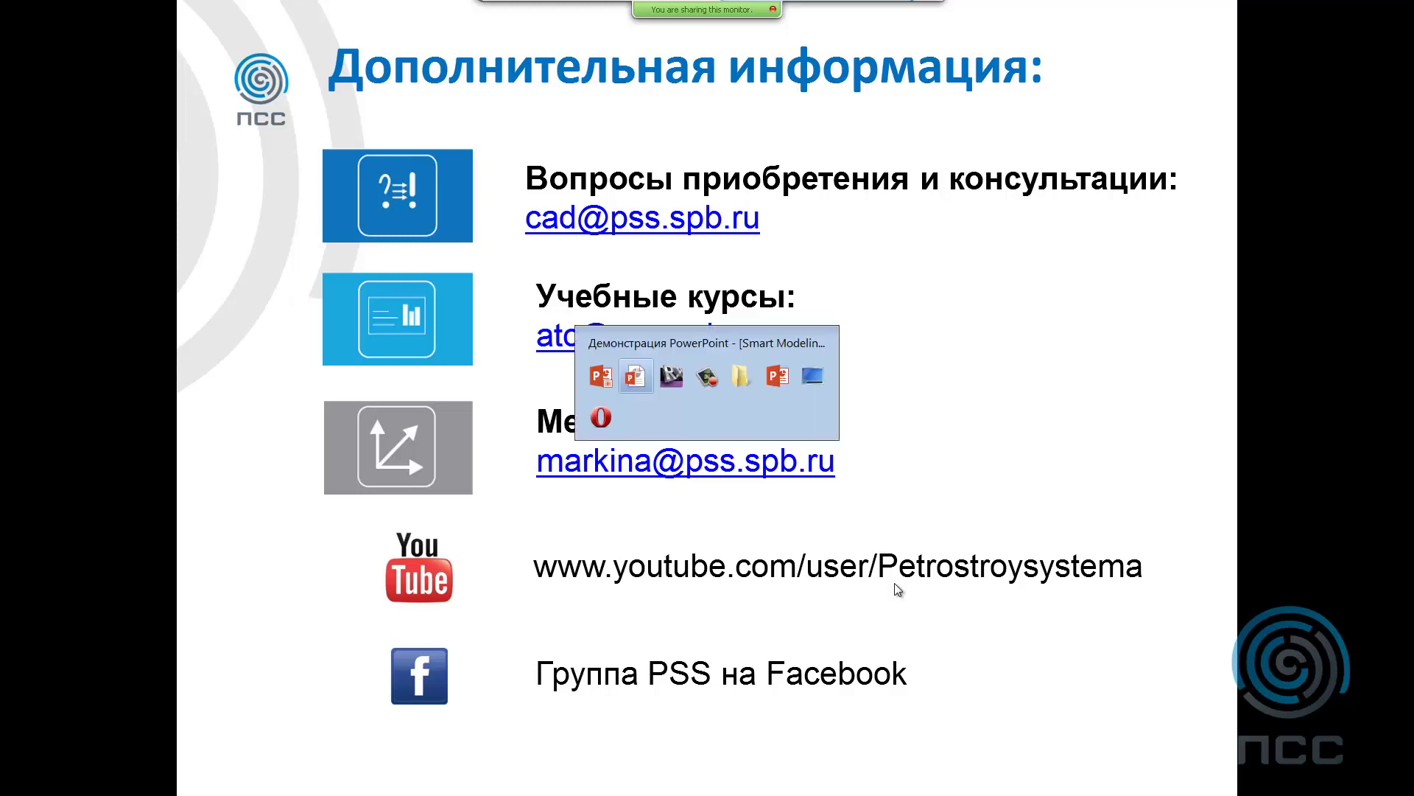
# Step: In Opera, go to the Продукты overview and open the ПСС products page
pyautogui.hotkey('alt', 'Tab')
pyautogui.hotkey('alt', 'Tab')
pyautogui.hotkey('alt', 'Tab')
pyautogui.hotkey('alt', 'Tab')
pyautogui.hotkey('alt', 'Tab')
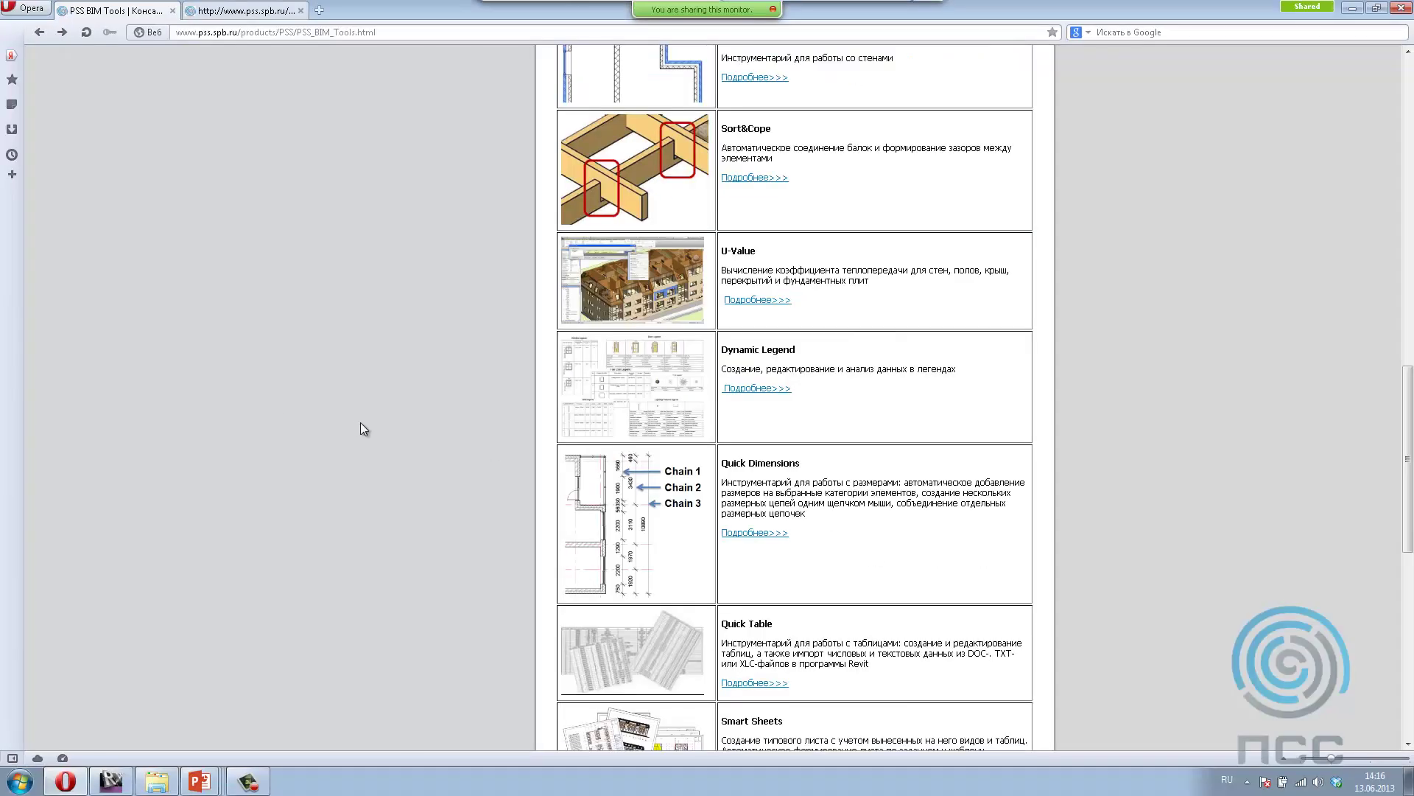
pyautogui.scroll(5, 360, 428)
pyautogui.scroll(10, 361, 427)
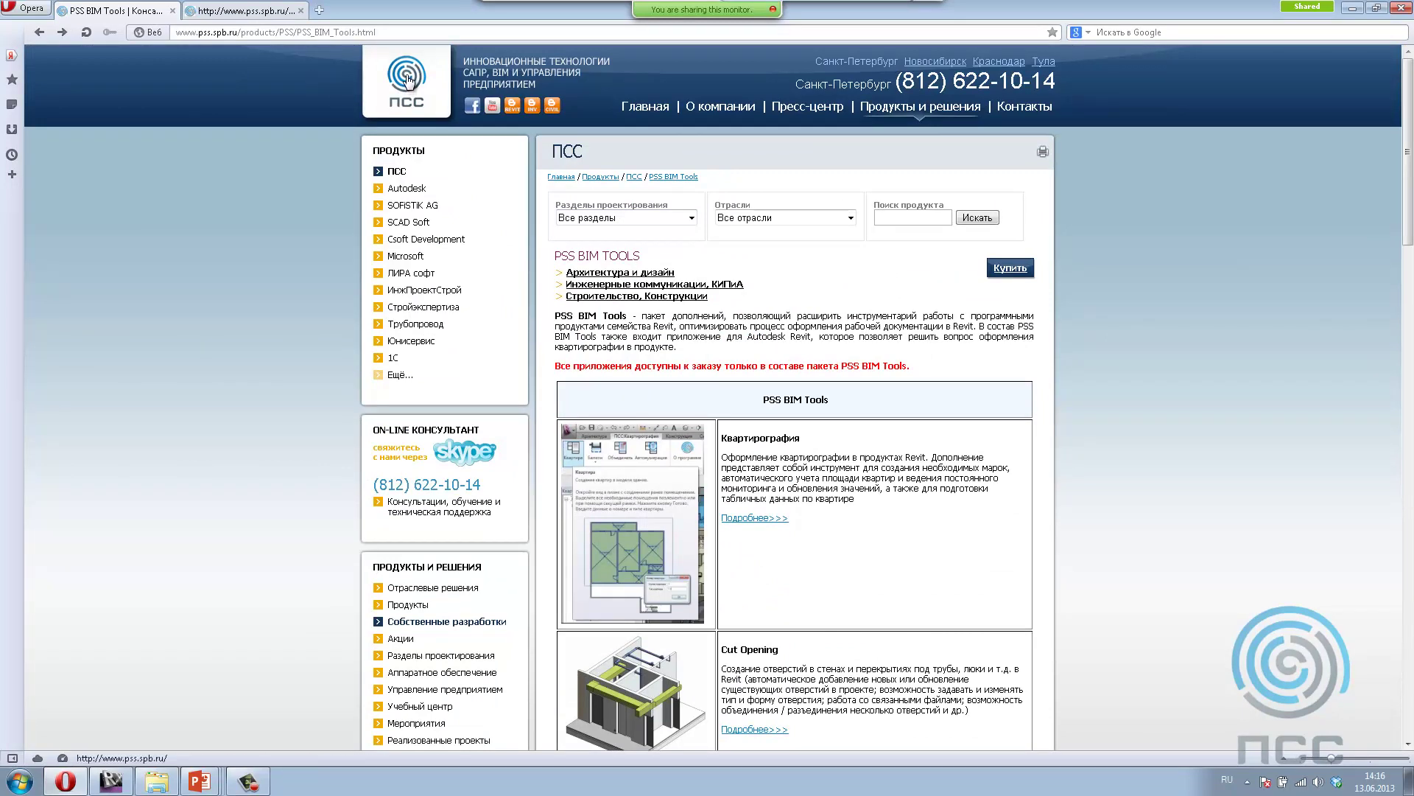
pyautogui.click(594, 177)
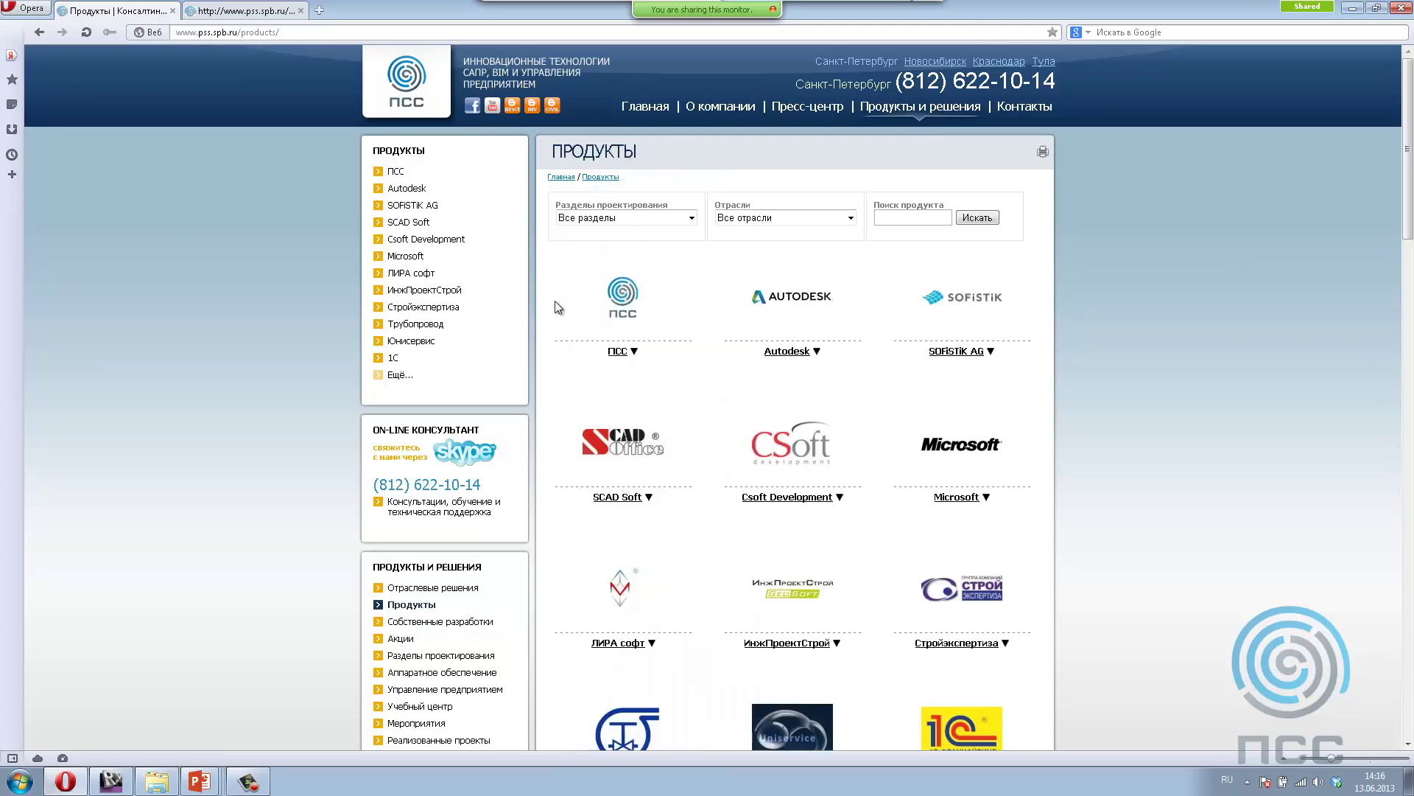
pyautogui.scroll(-5, 627, 368)
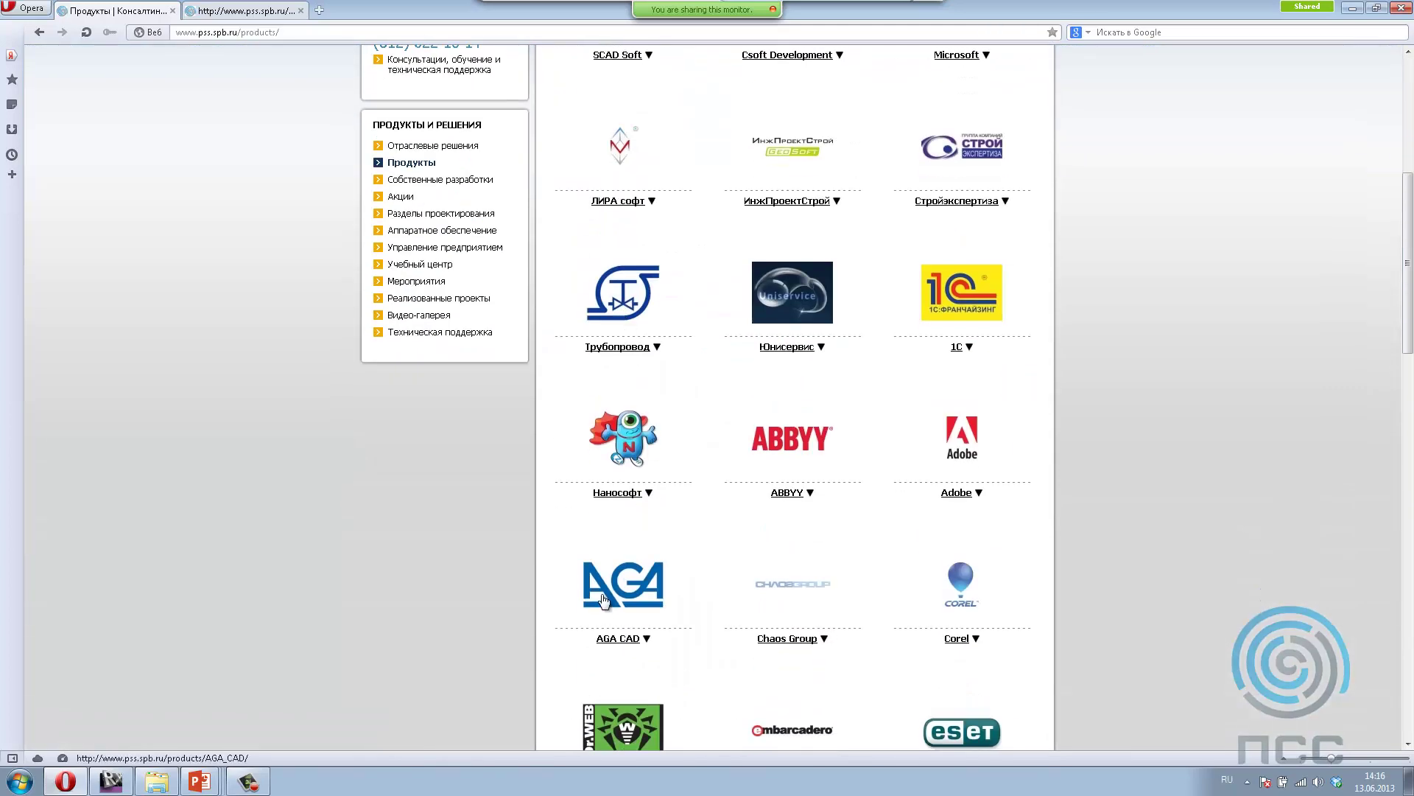
pyautogui.scroll(5, 600, 595)
pyautogui.click(625, 308)
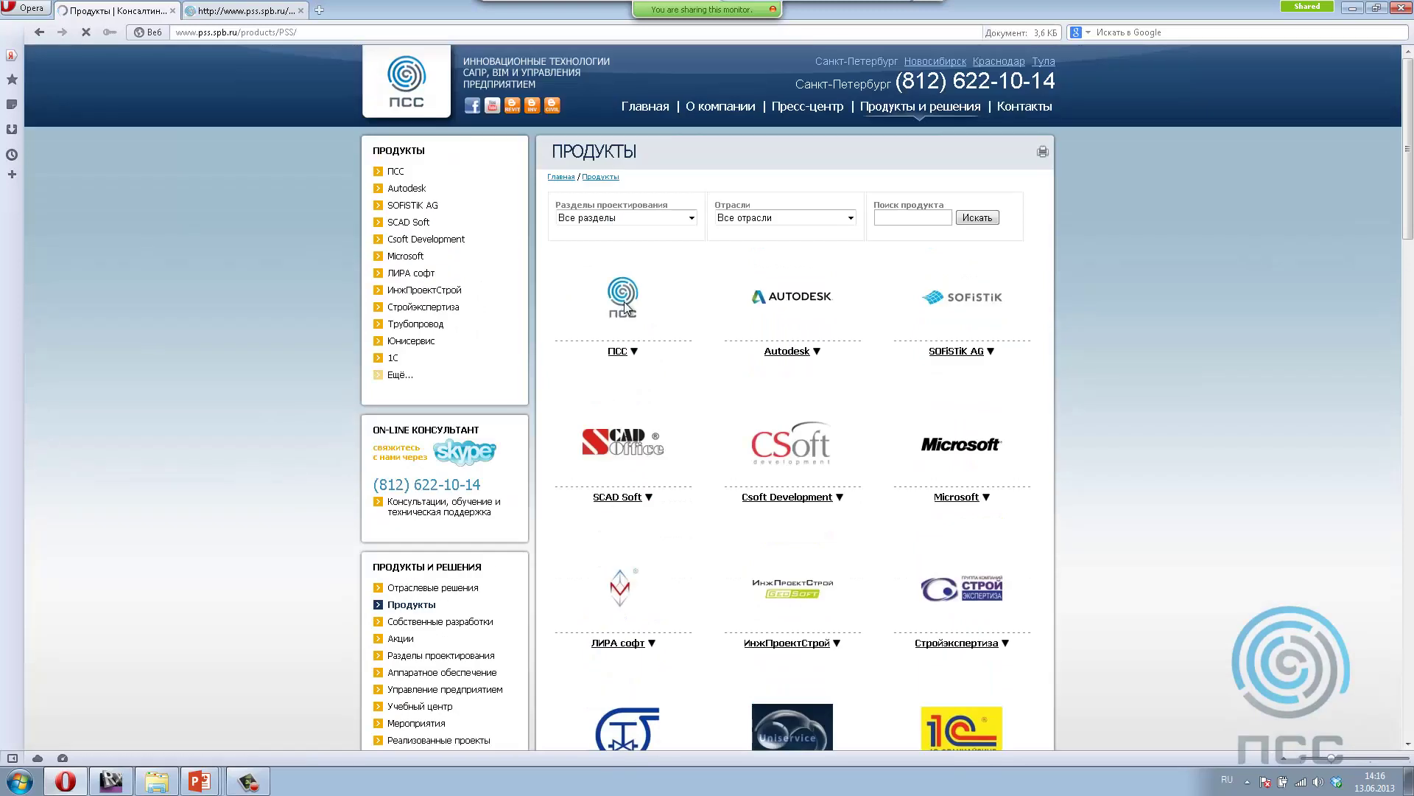
# Step: Open PSS BIM Tools and then the RAS Manager product details page
pyautogui.click(587, 545)
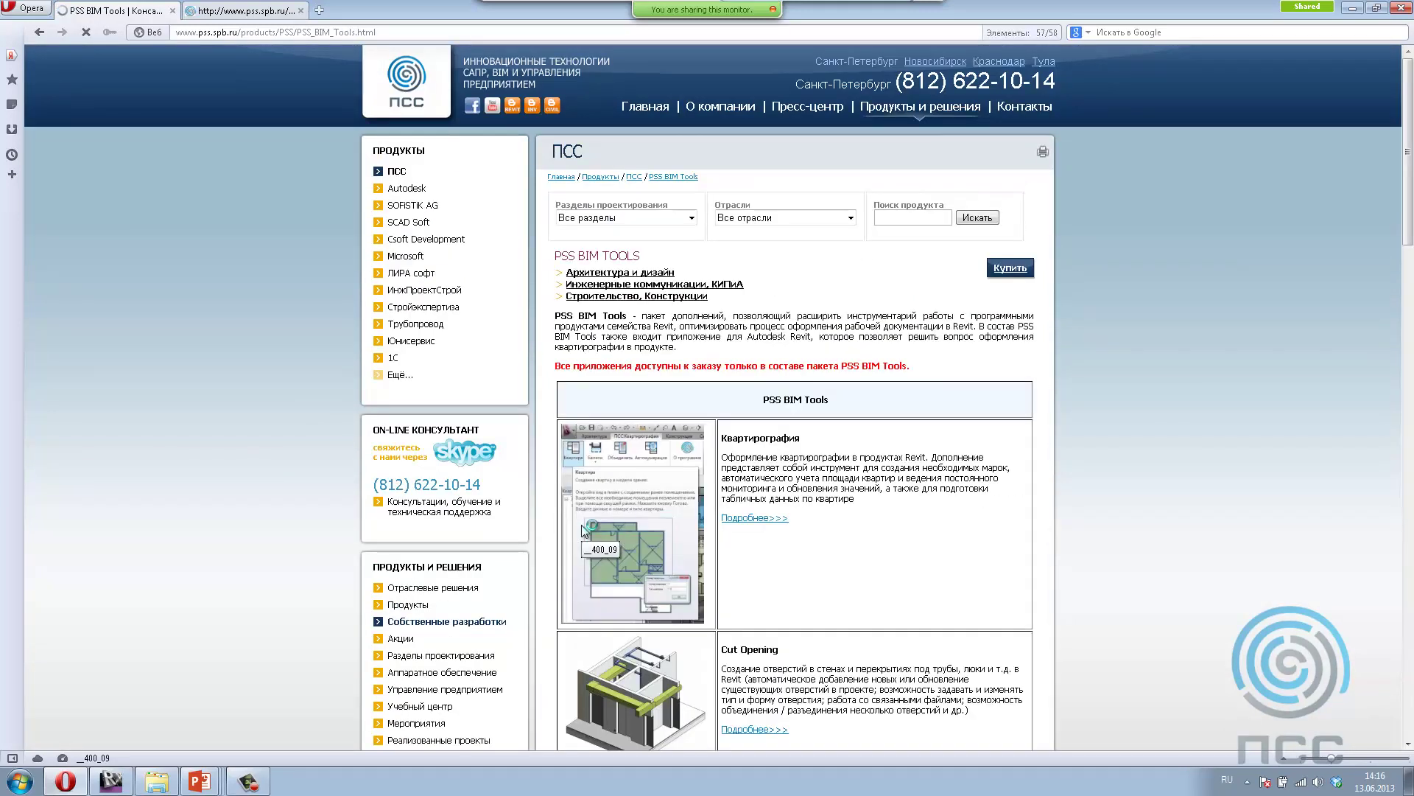
pyautogui.scroll(-5, 693, 479)
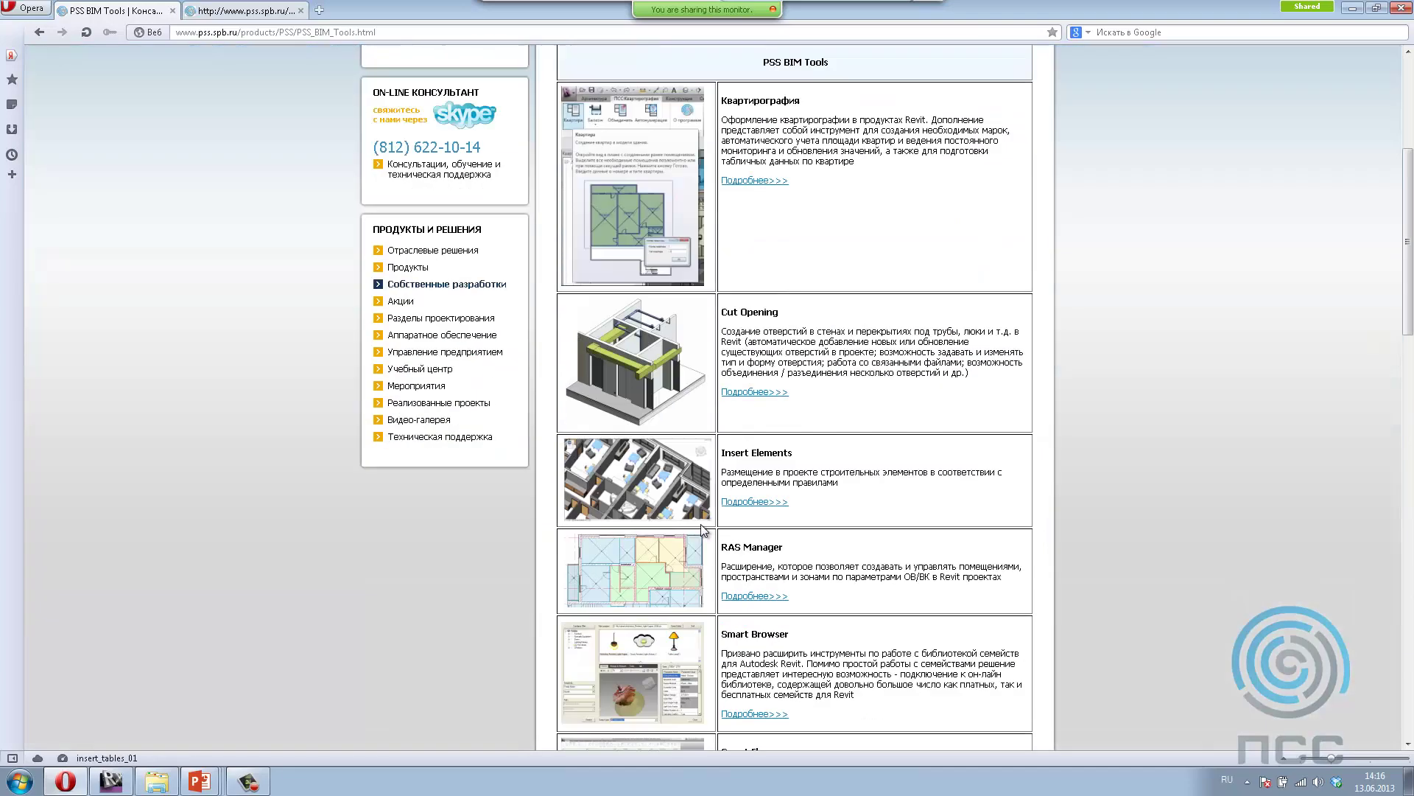
pyautogui.scroll(-5, 702, 529)
pyautogui.scroll(-5, 701, 529)
pyautogui.scroll(-5, 701, 529)
pyautogui.scroll(-2, 701, 529)
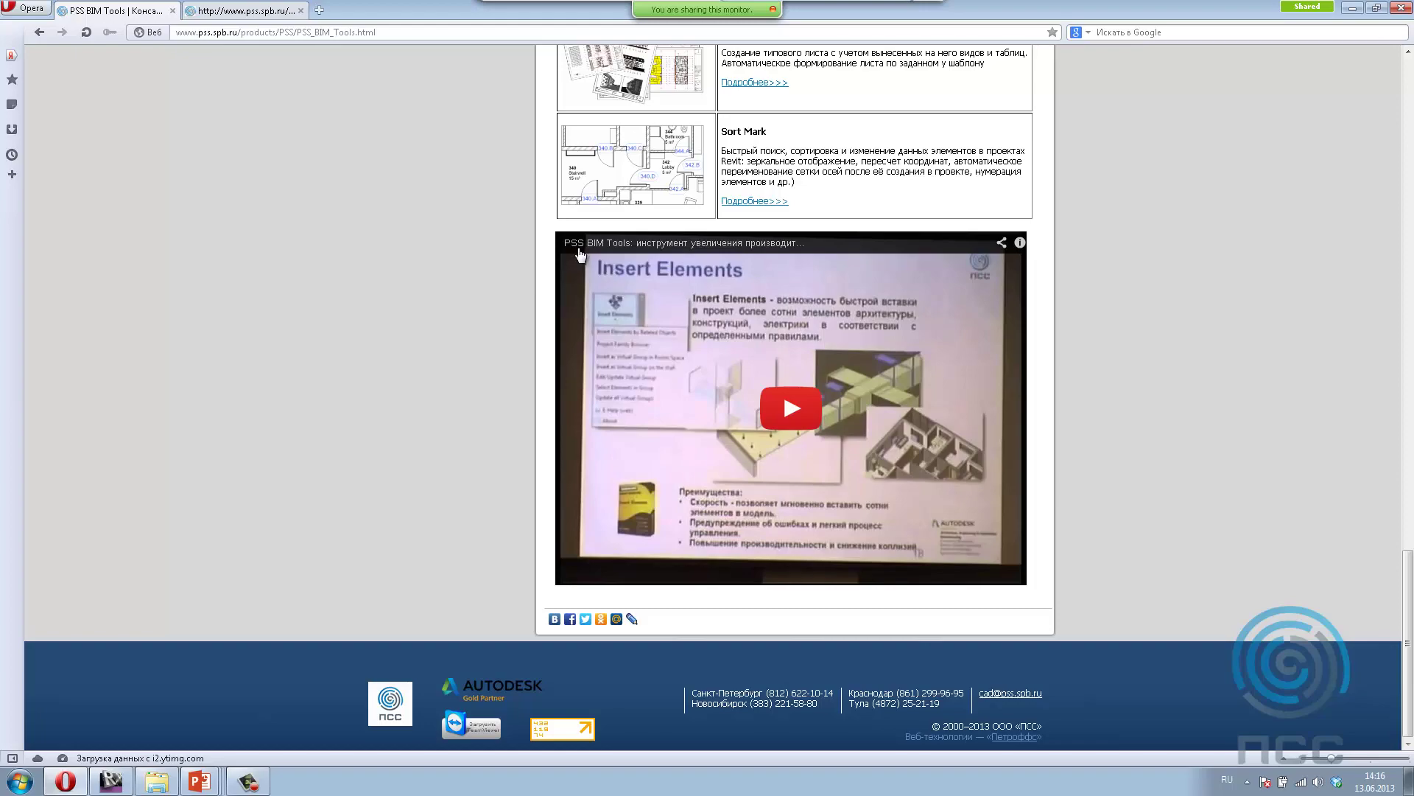
pyautogui.scroll(10, 626, 332)
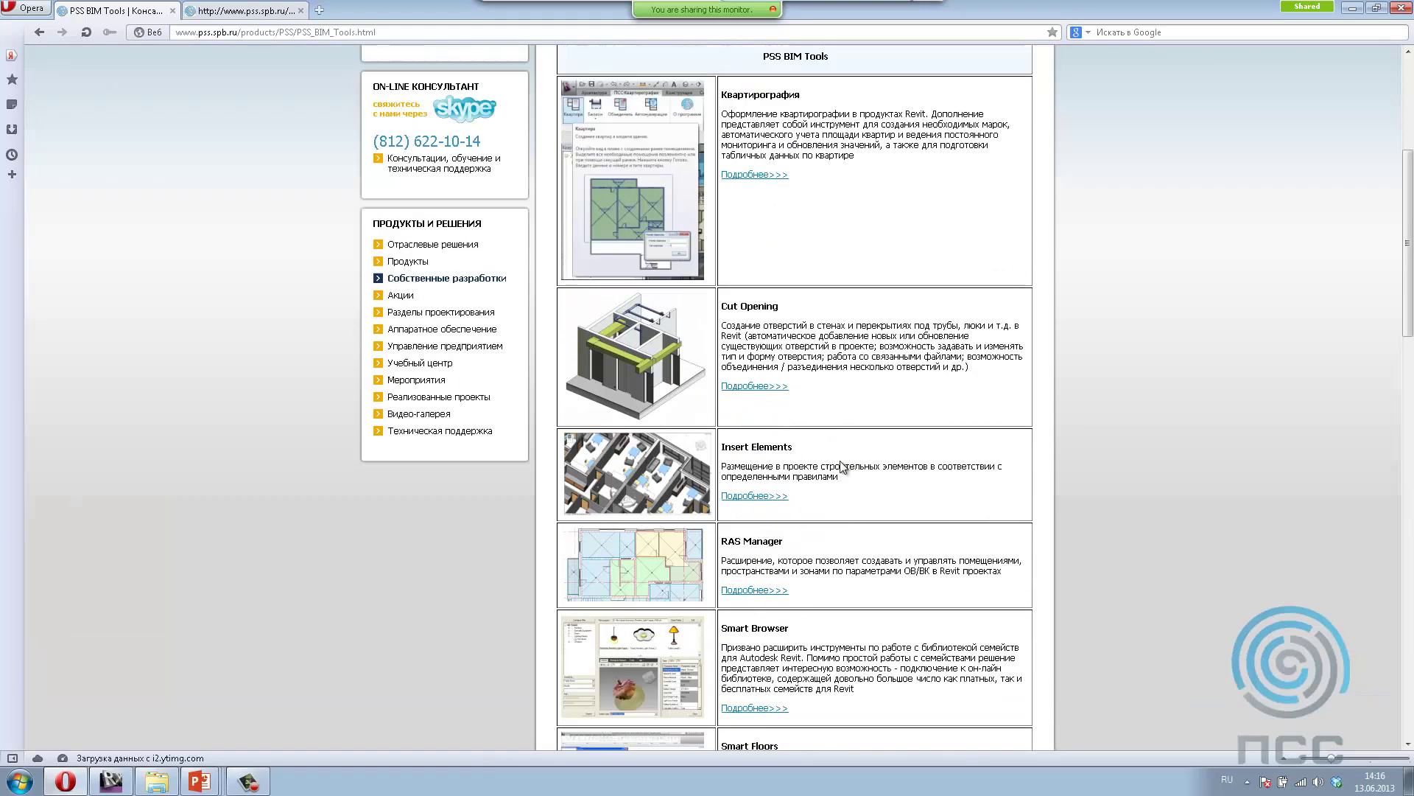
pyautogui.scroll(6, 560, 191)
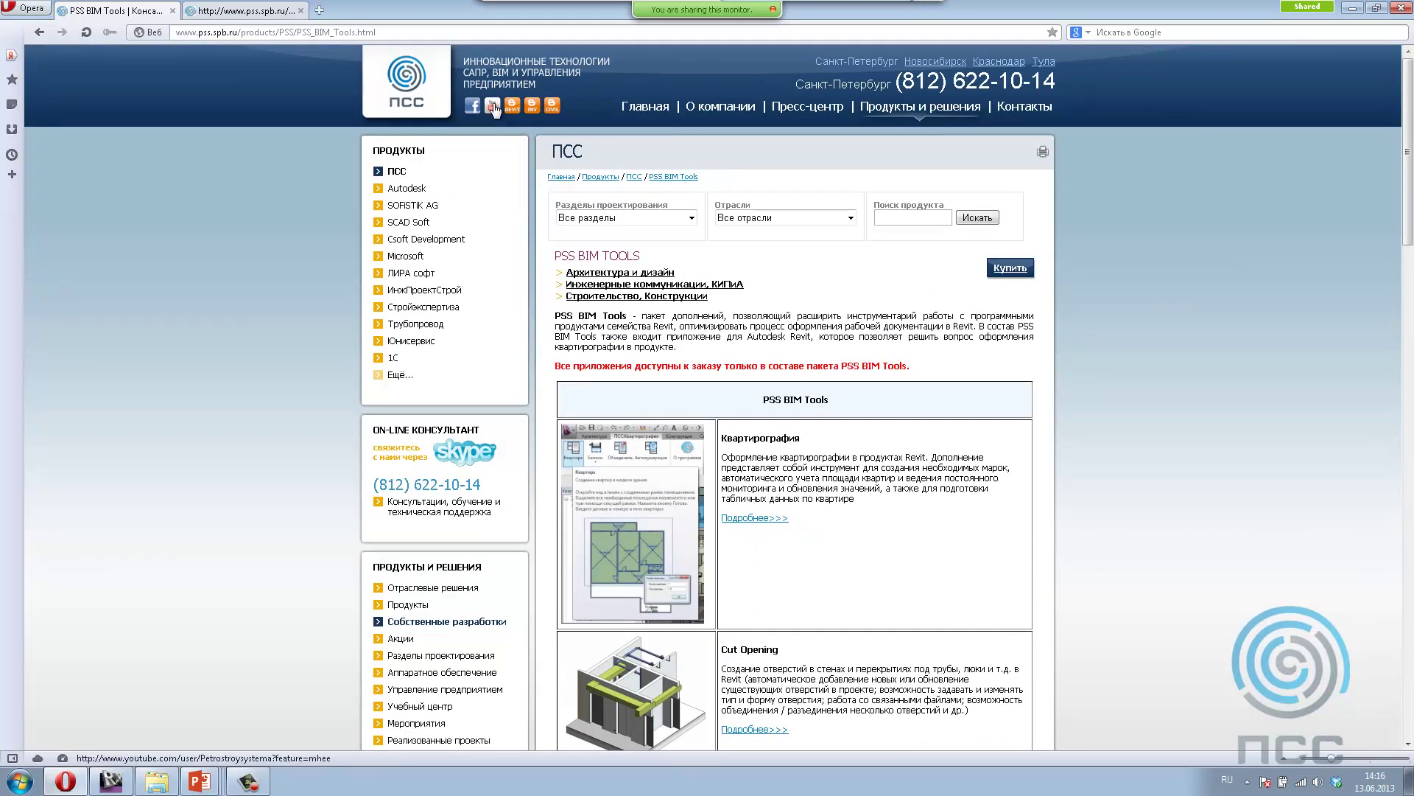
pyautogui.scroll(-5, 749, 498)
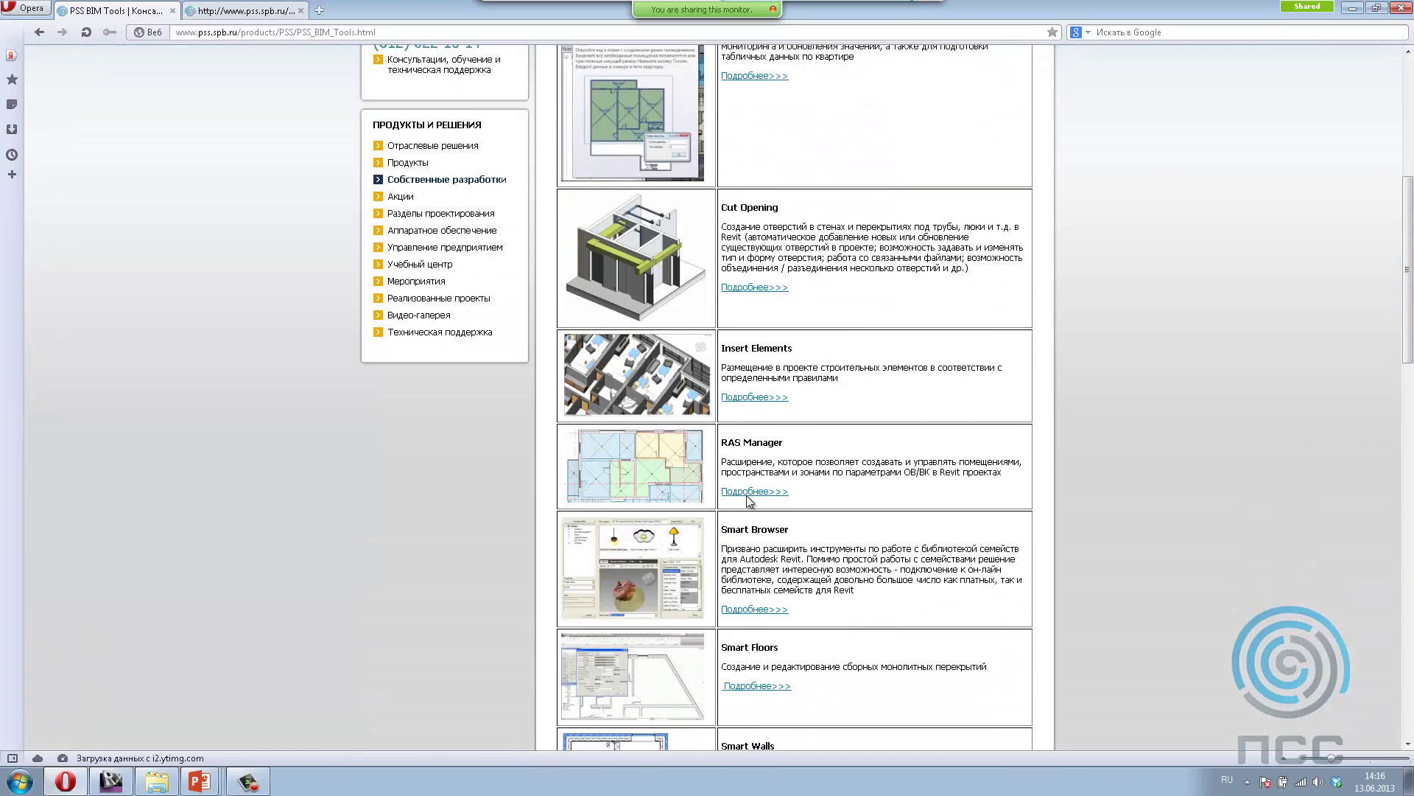
pyautogui.click(748, 497)
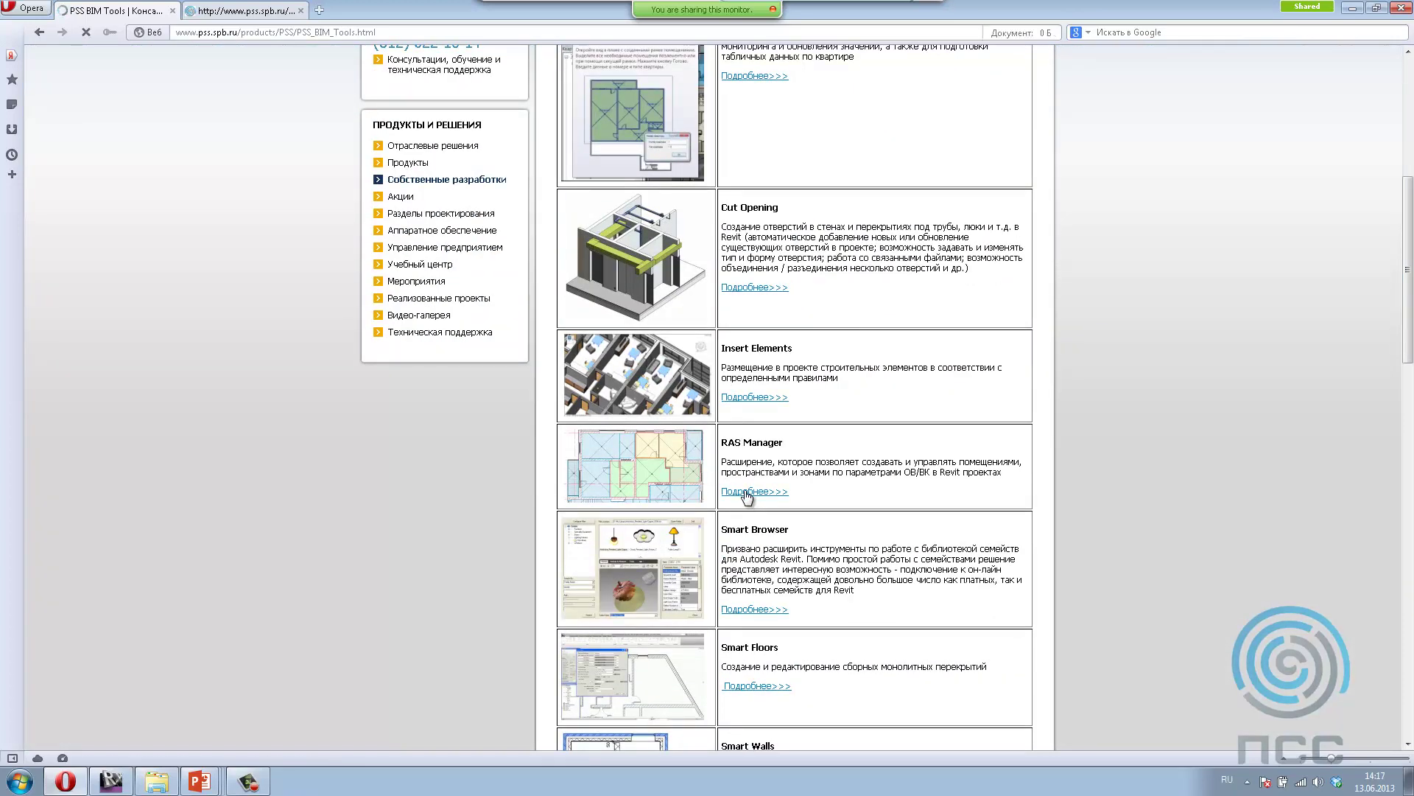
pyautogui.scroll(-5, 744, 490)
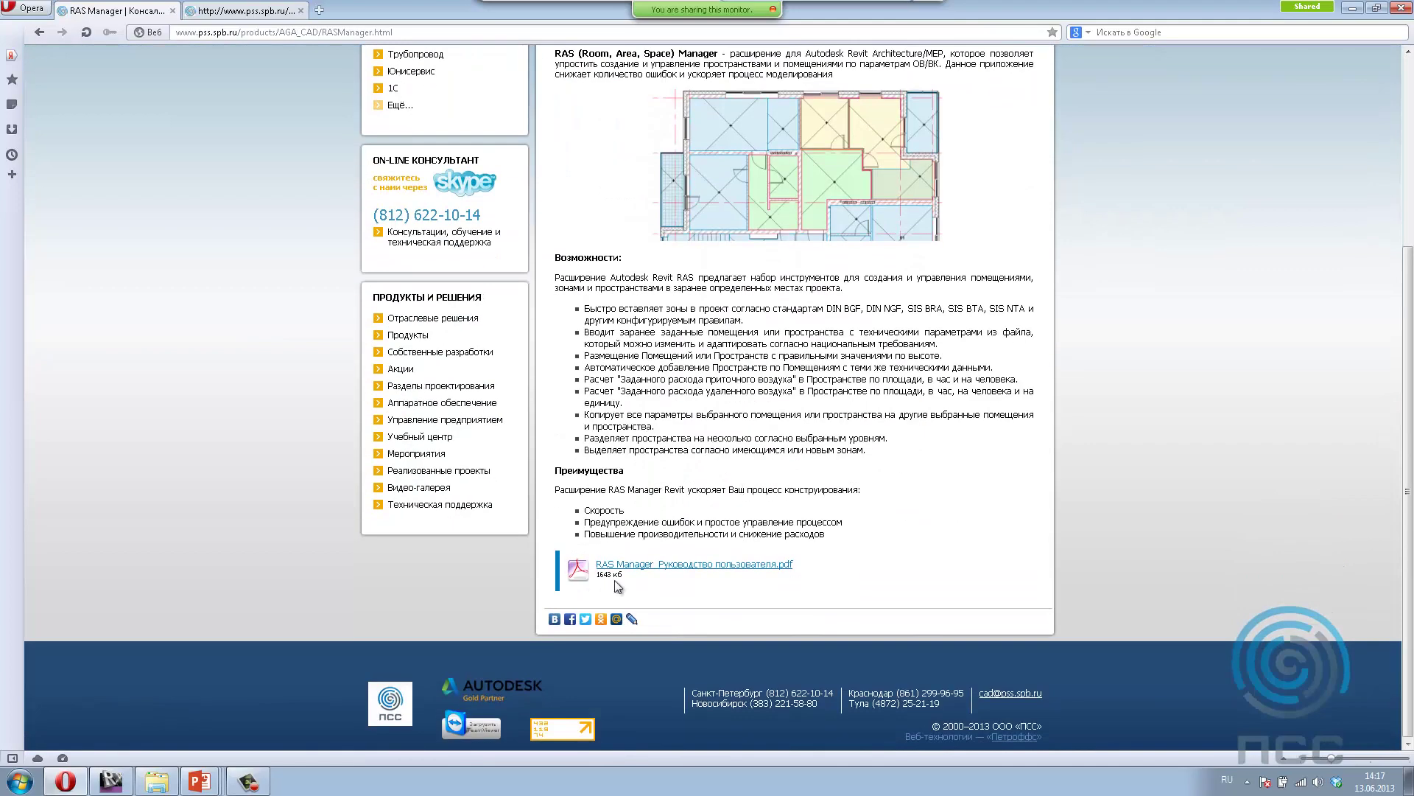
# Step: Open the RAS Manager Руководство пользователя.pdf and scroll to the Place Room page
pyautogui.click(649, 571)
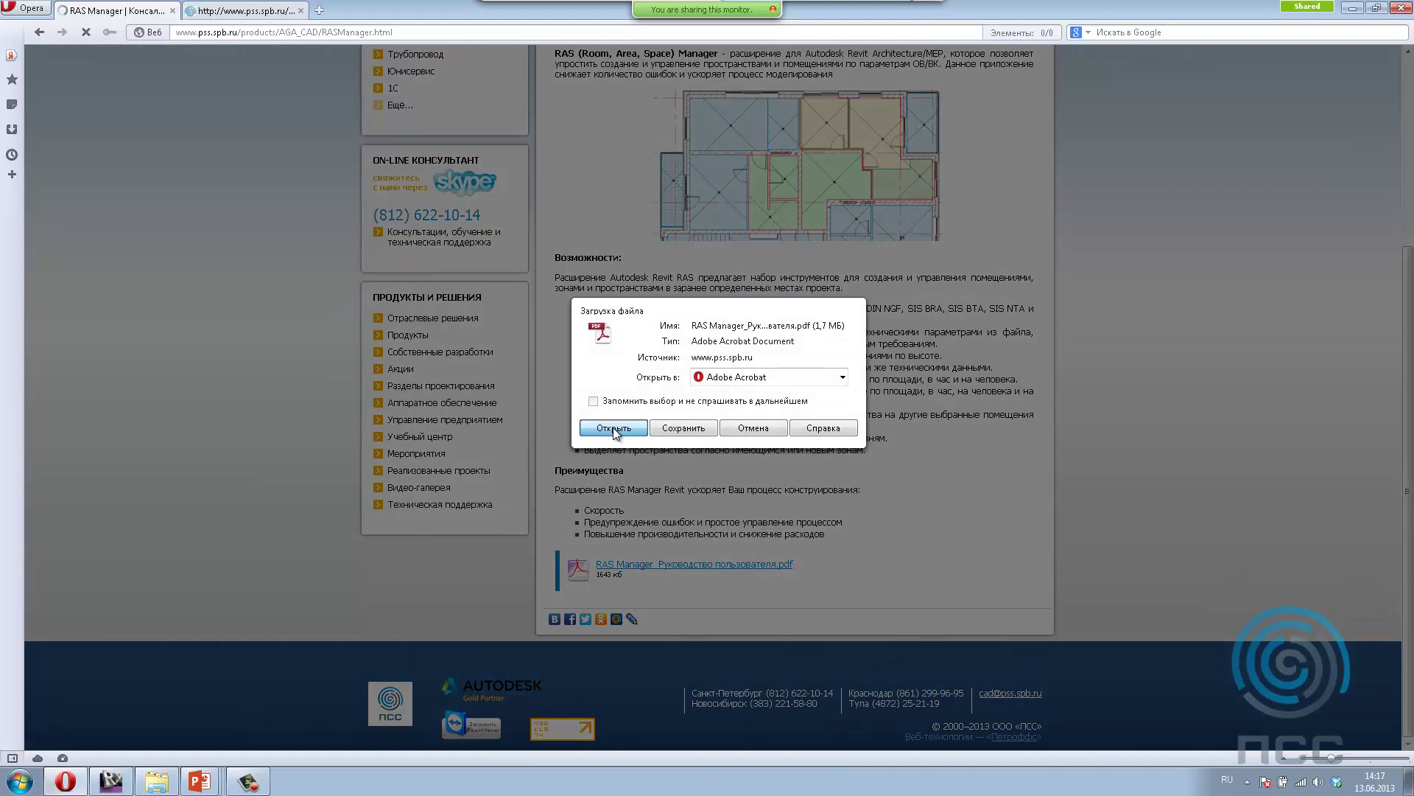
pyautogui.click(613, 427)
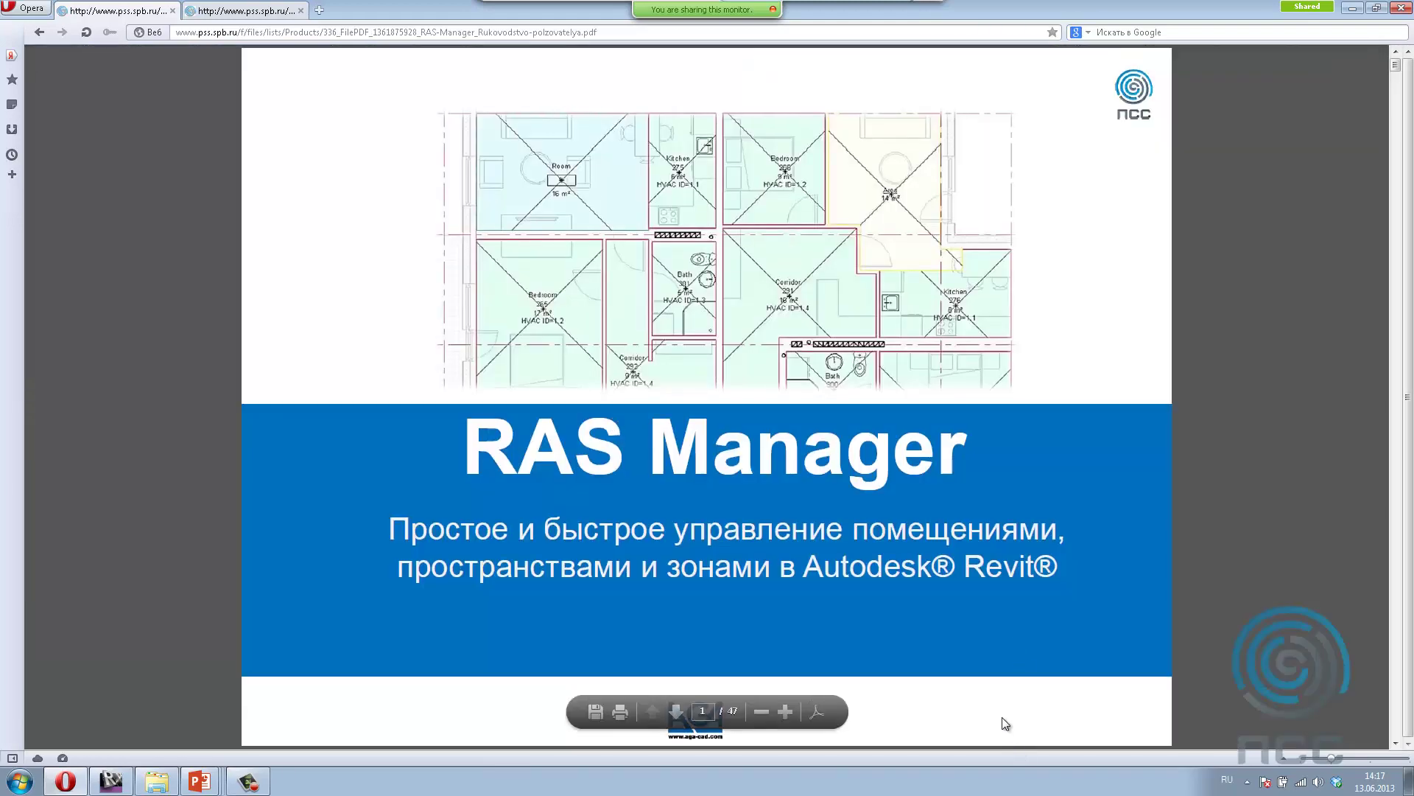
pyautogui.scroll(-1, 991, 701)
pyautogui.scroll(-1, 991, 700)
pyautogui.scroll(-1, 991, 700)
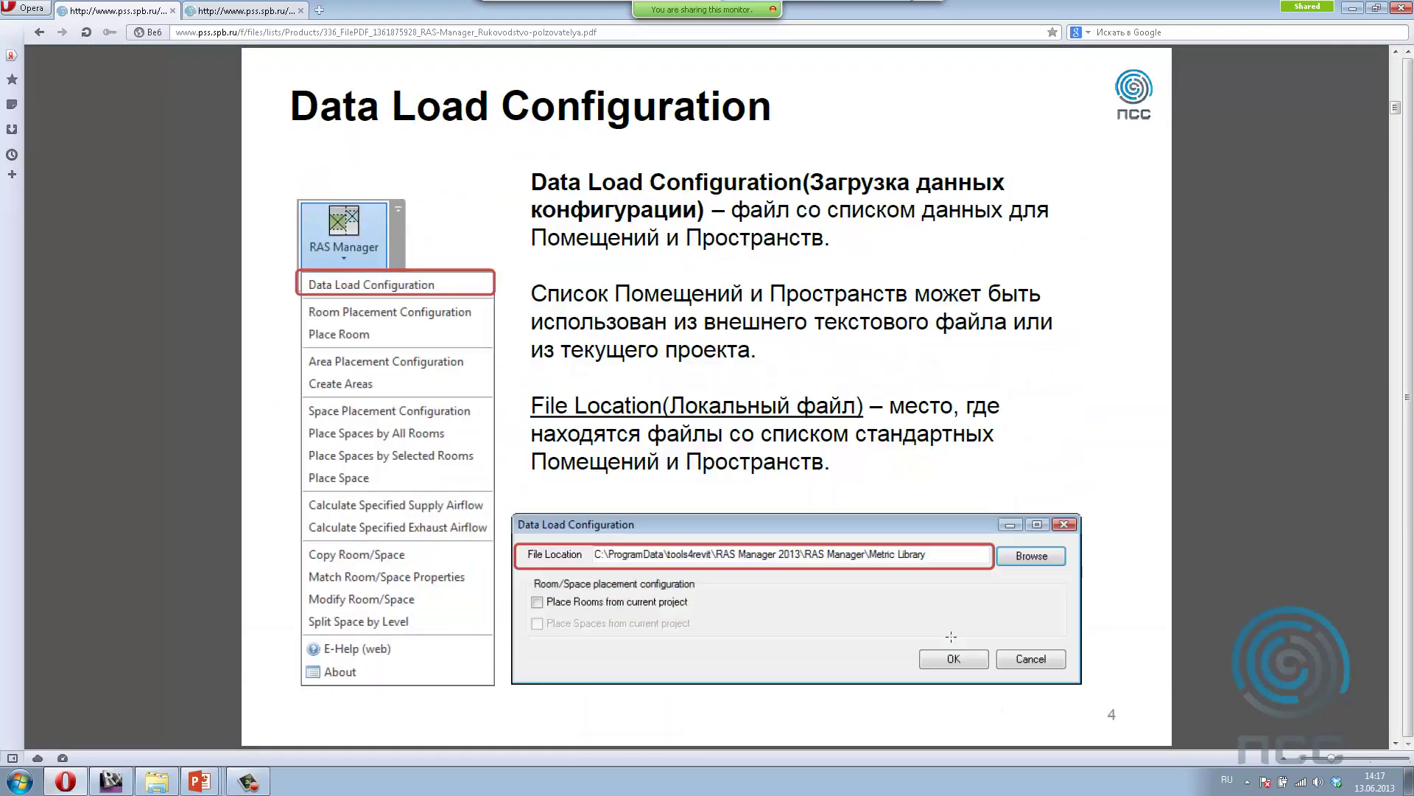
pyautogui.scroll(-1, 991, 701)
pyautogui.scroll(-1, 951, 637)
pyautogui.scroll(-1, 951, 637)
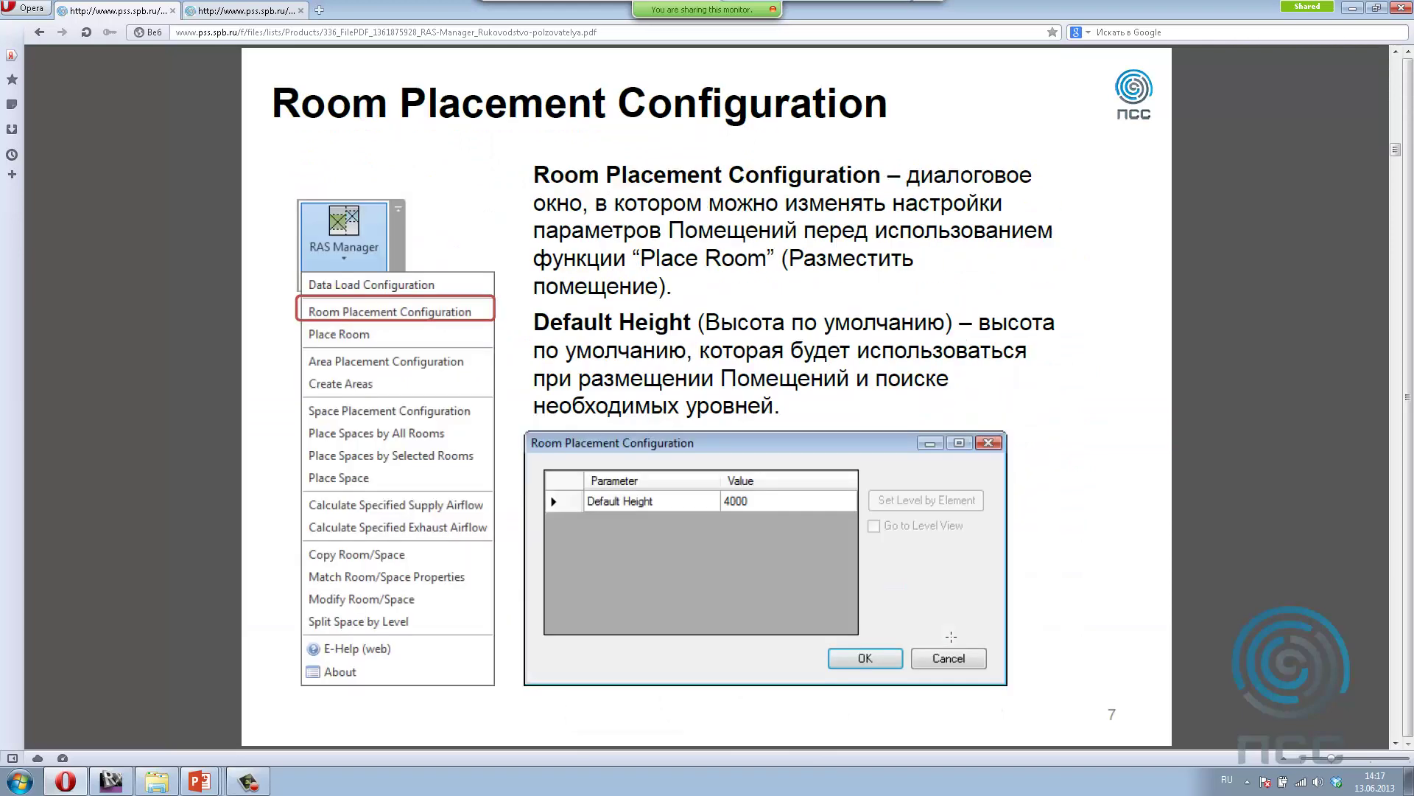
pyautogui.scroll(-1, 952, 636)
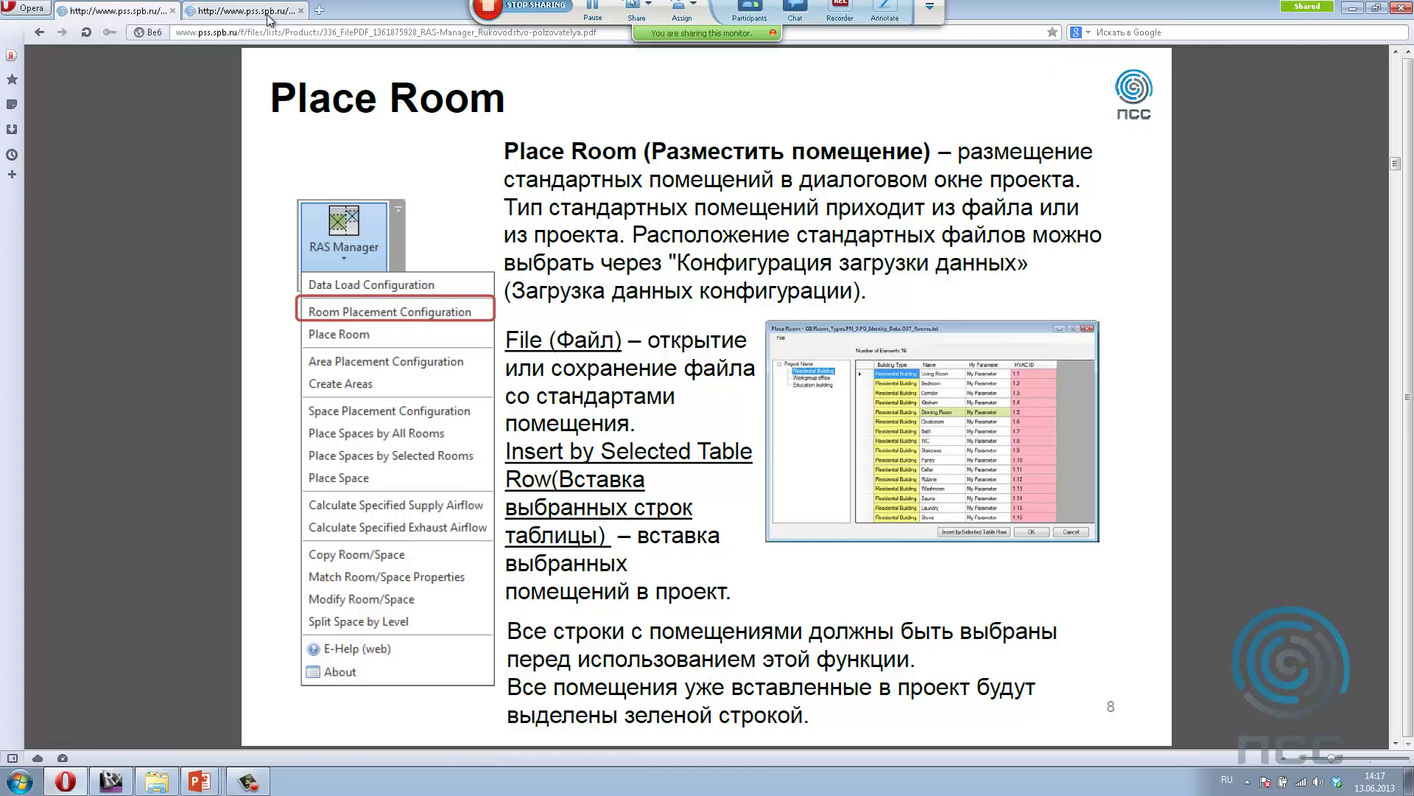
# Step: Go back from the PDF to the RAS Manager product page and scroll to its top
pyautogui.click(37, 35)
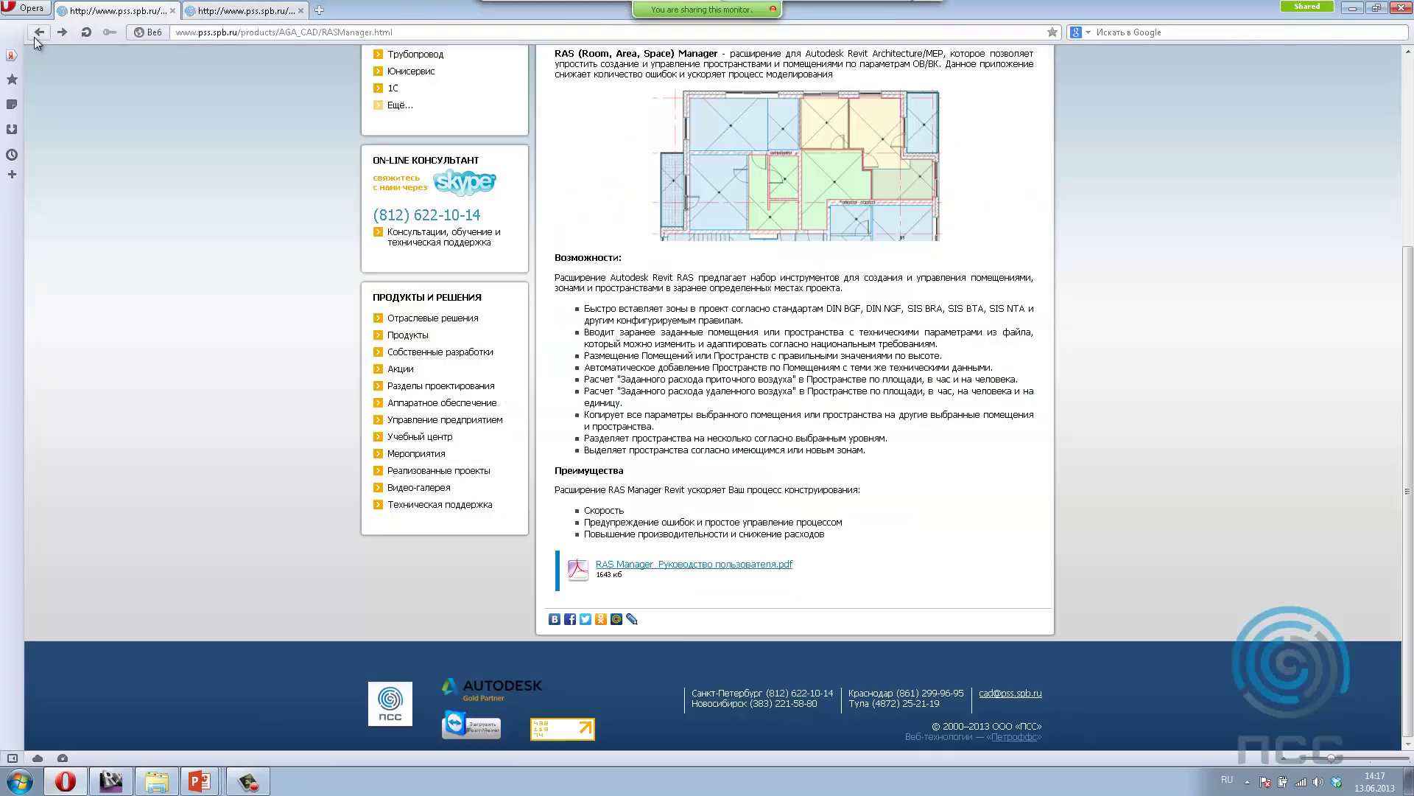
pyautogui.scroll(3, 766, 468)
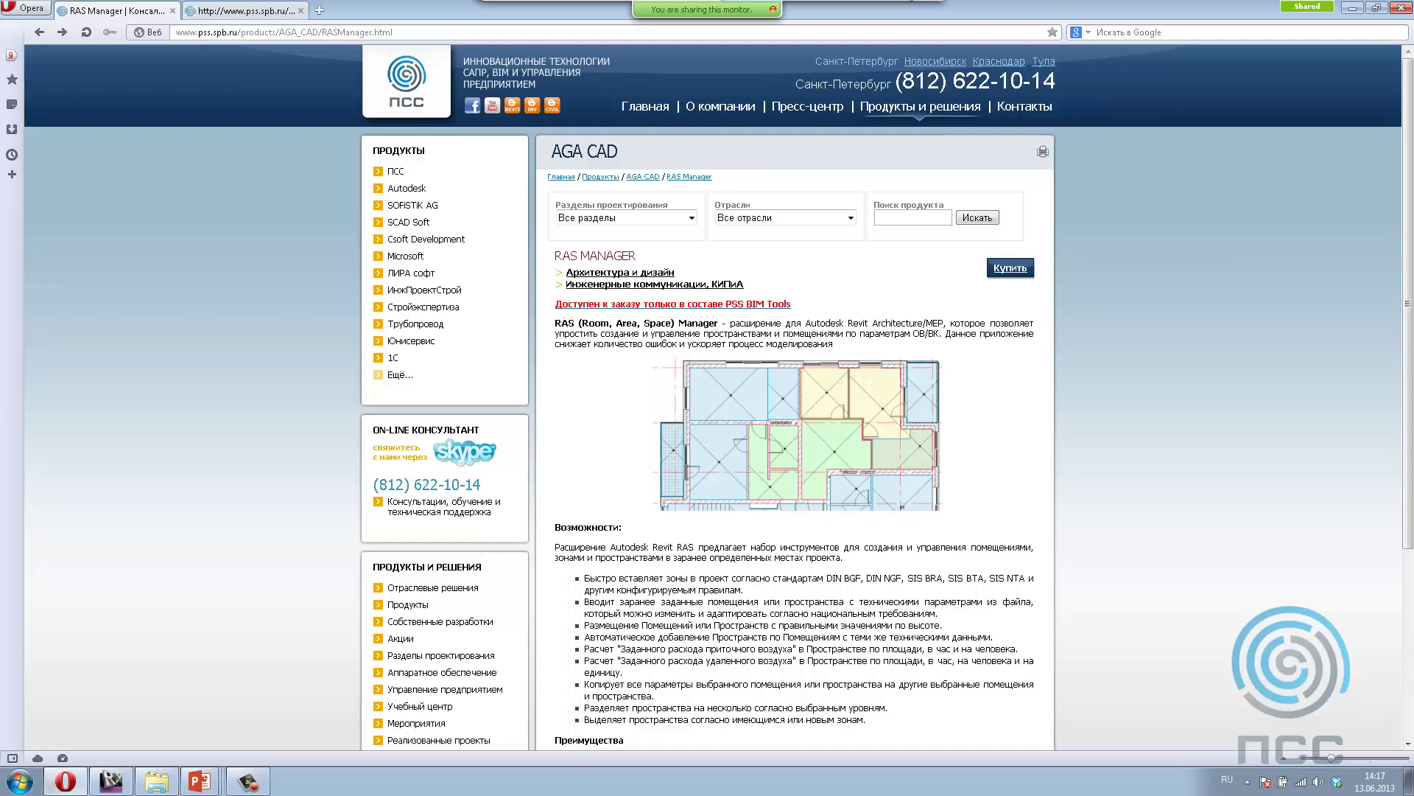
# Step: Return to PowerPoint and advance to the Визитная карточка ведущего slide
pyautogui.hotkey('alt', 'Tab')
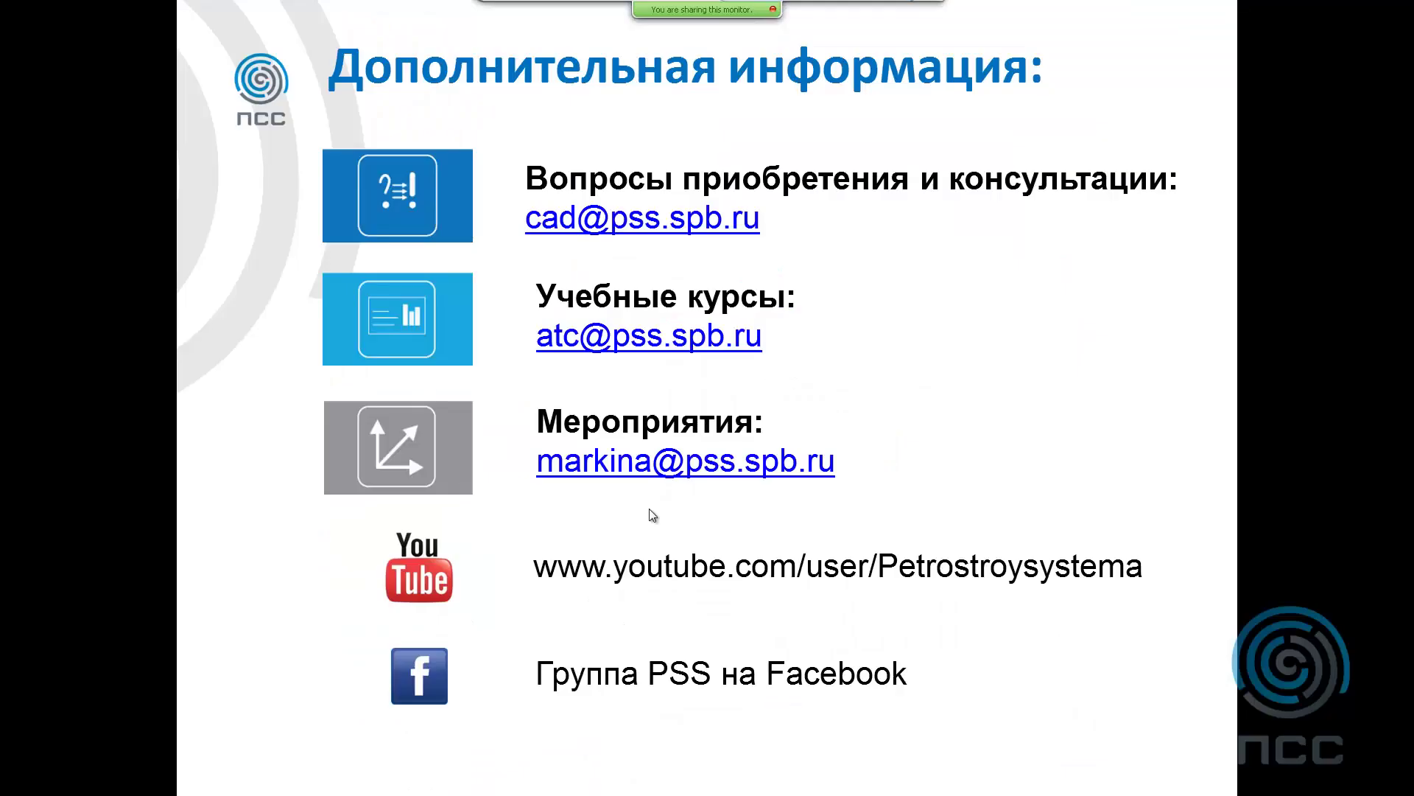
pyautogui.click(652, 514)
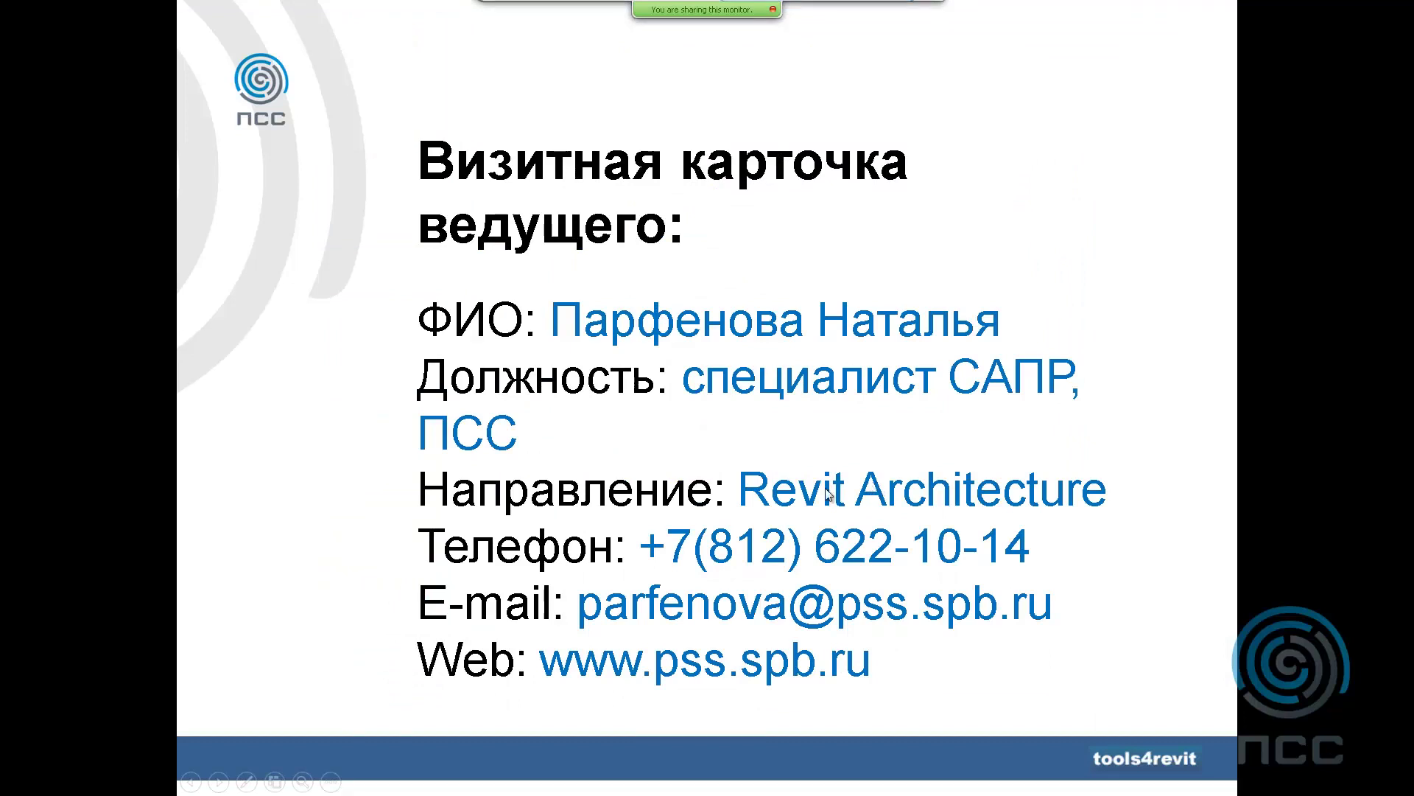